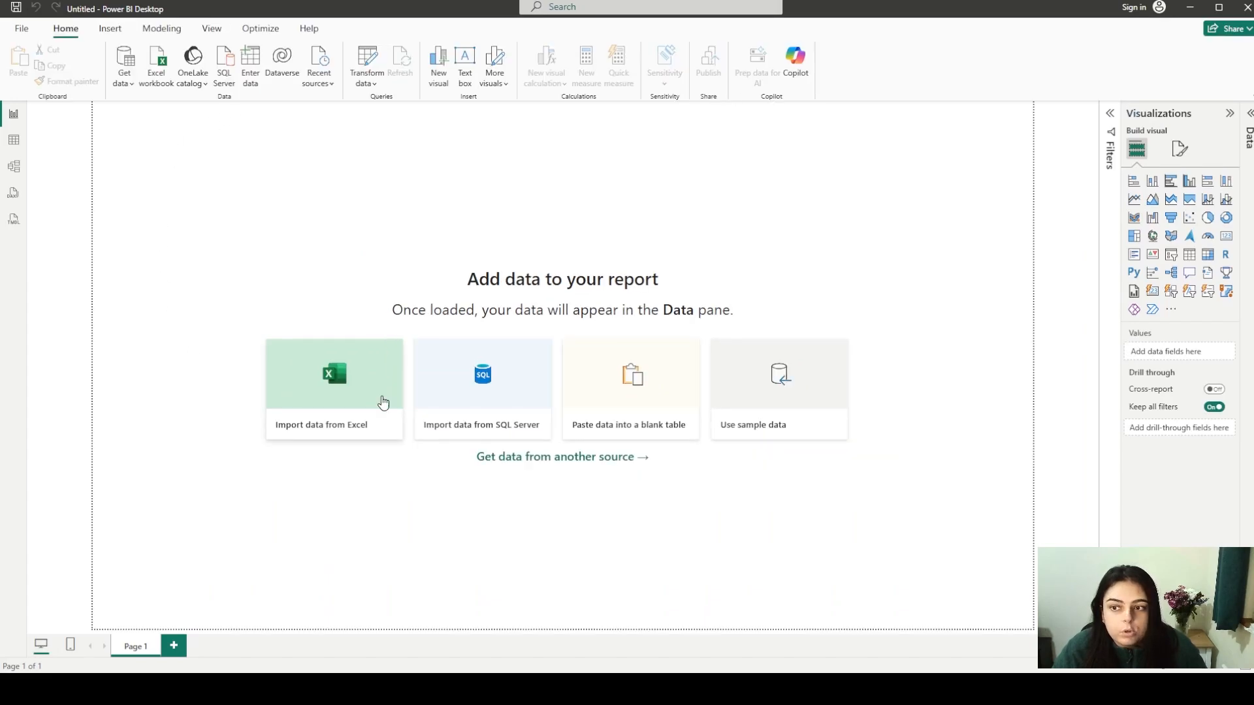
click(129, 81)
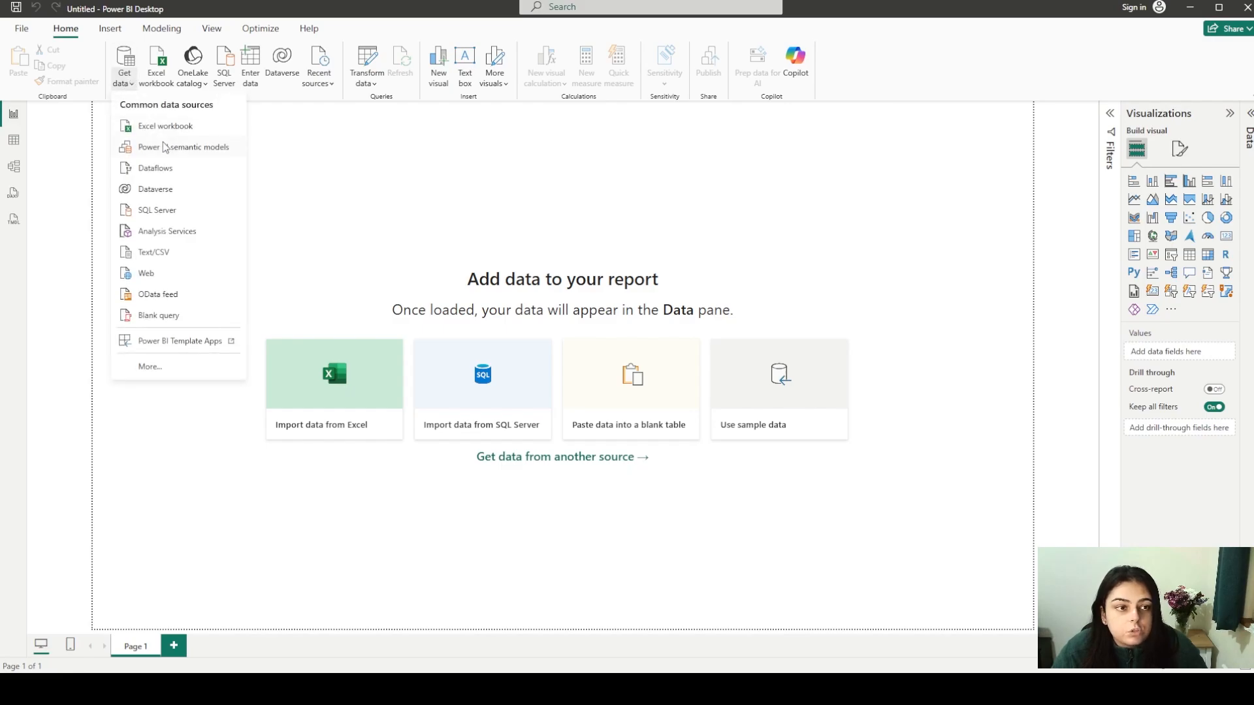
click(902, 550)
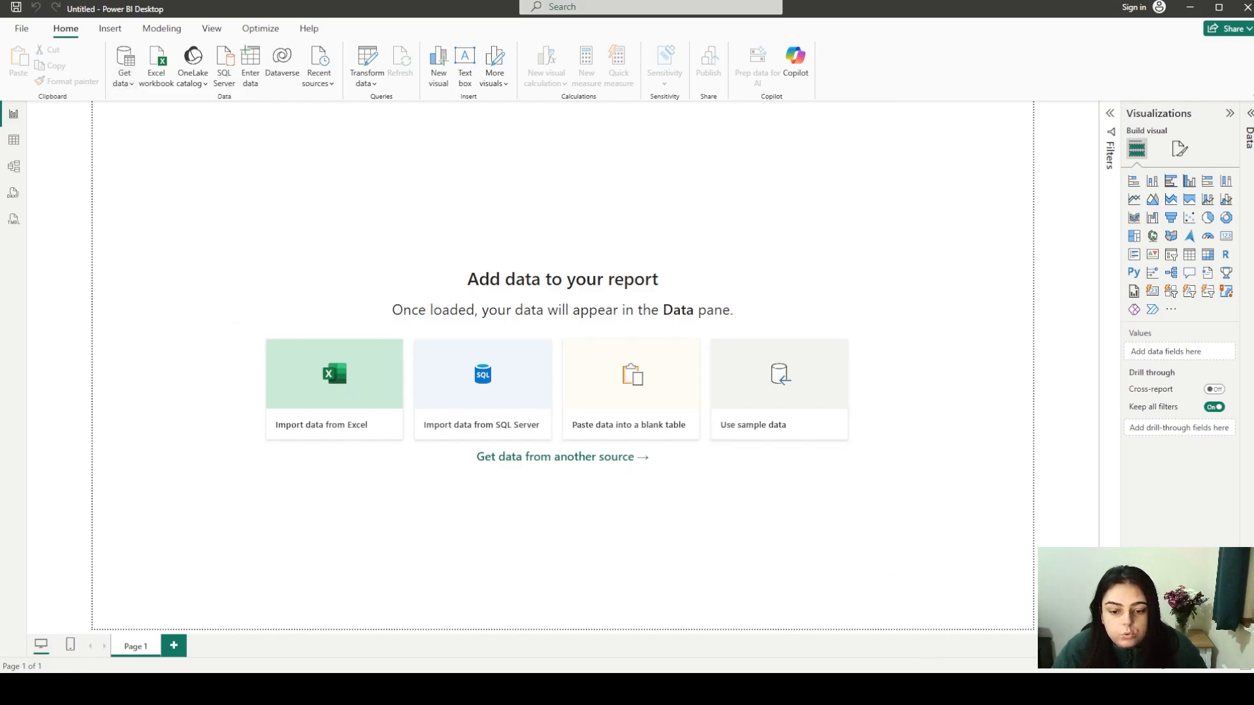
Switch to the Dataset workbook in Excel, review the Plant_FACT, Accounts and Plant_Hierarchy sheets, and close it without saving
key(alt+Tab)
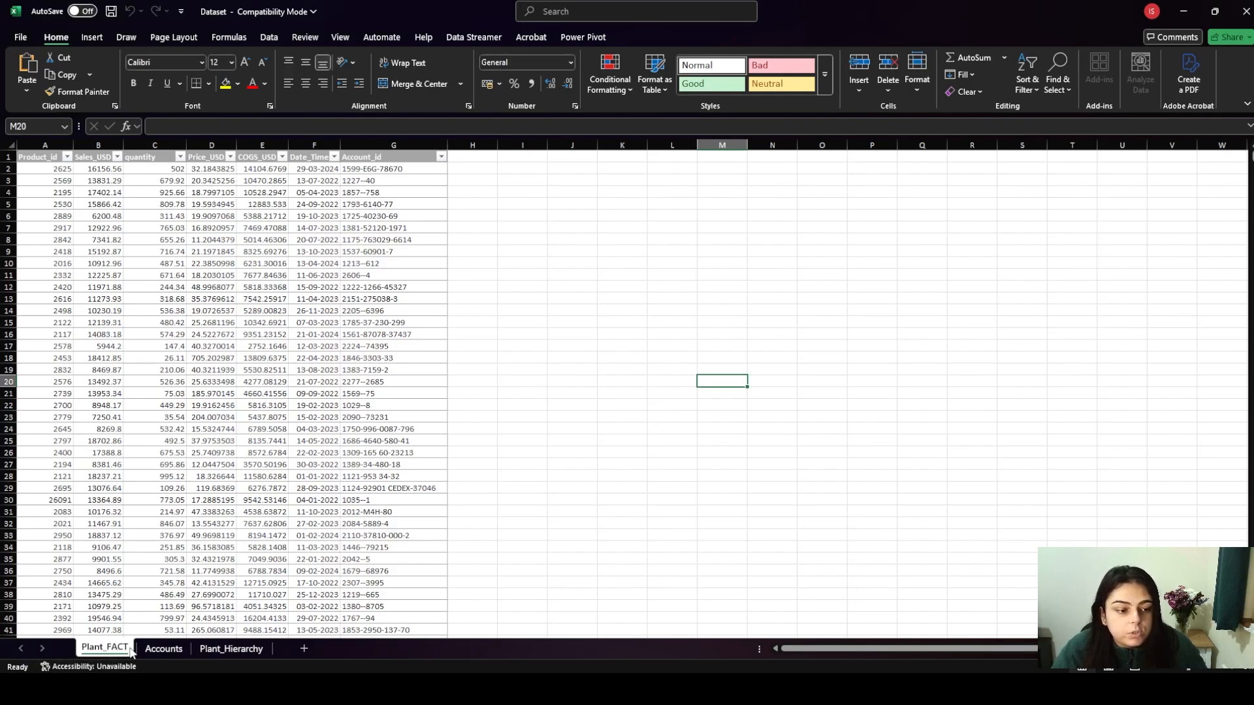
click(157, 650)
click(231, 649)
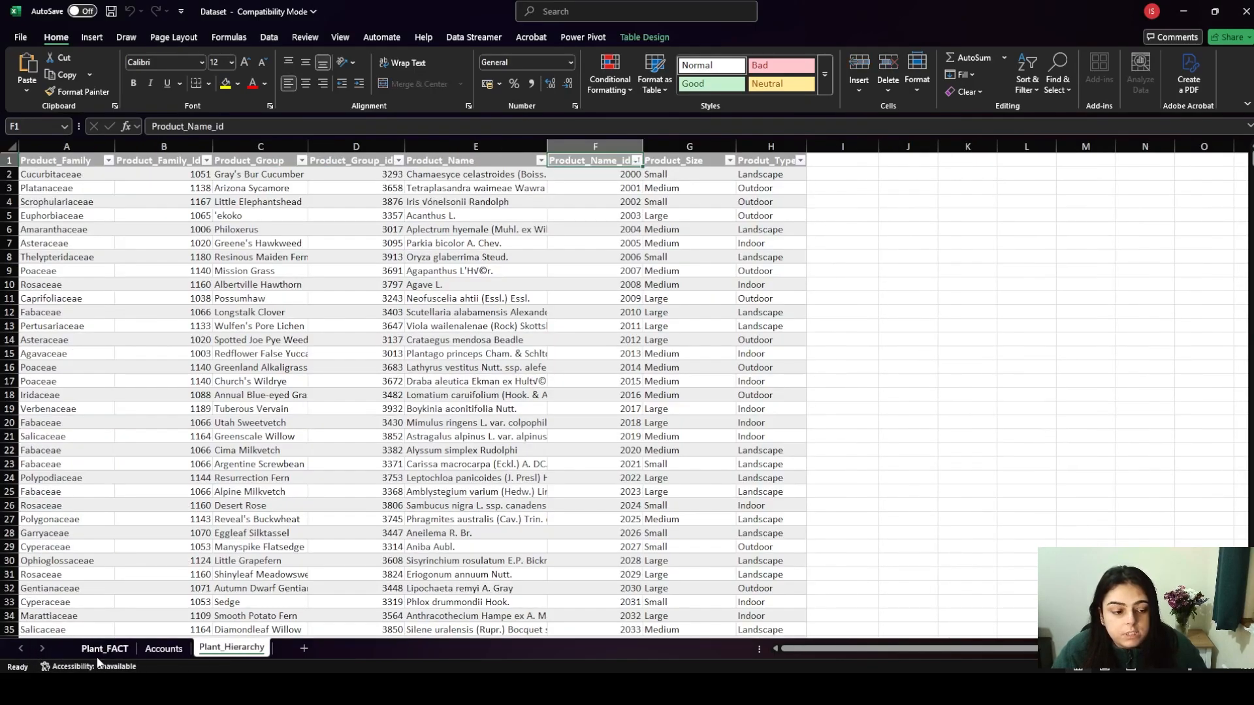
click(164, 649)
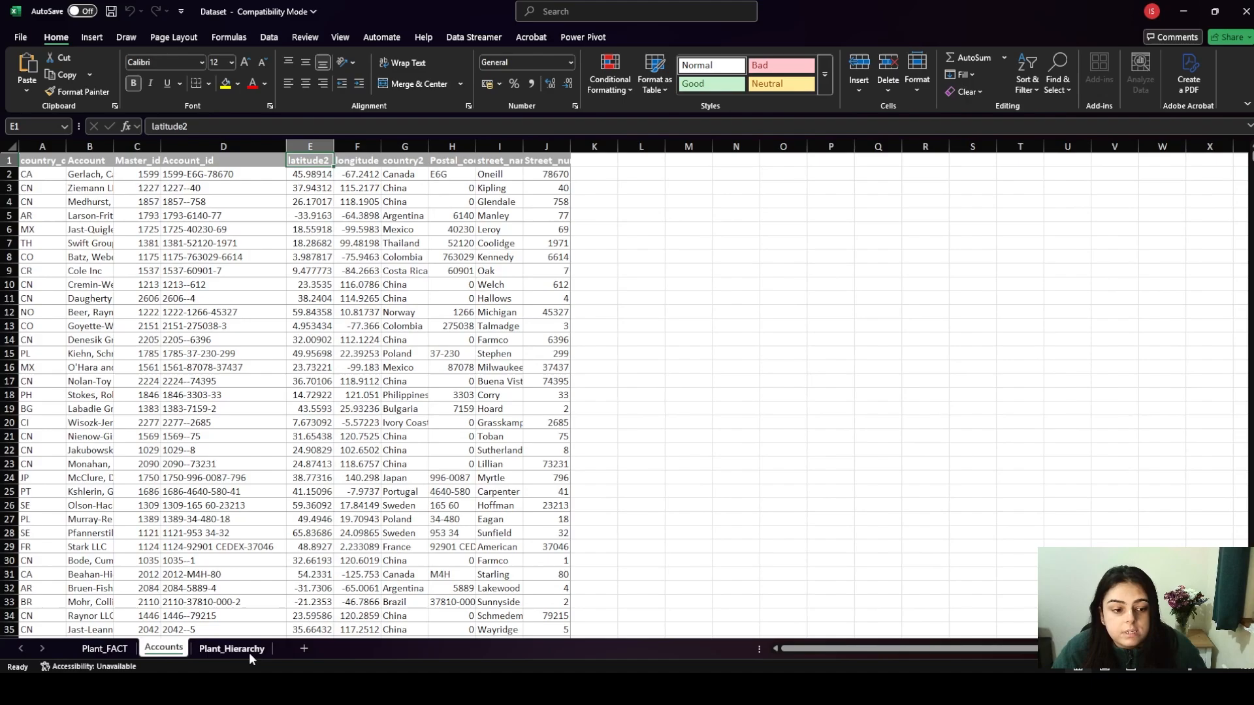
click(232, 650)
click(120, 649)
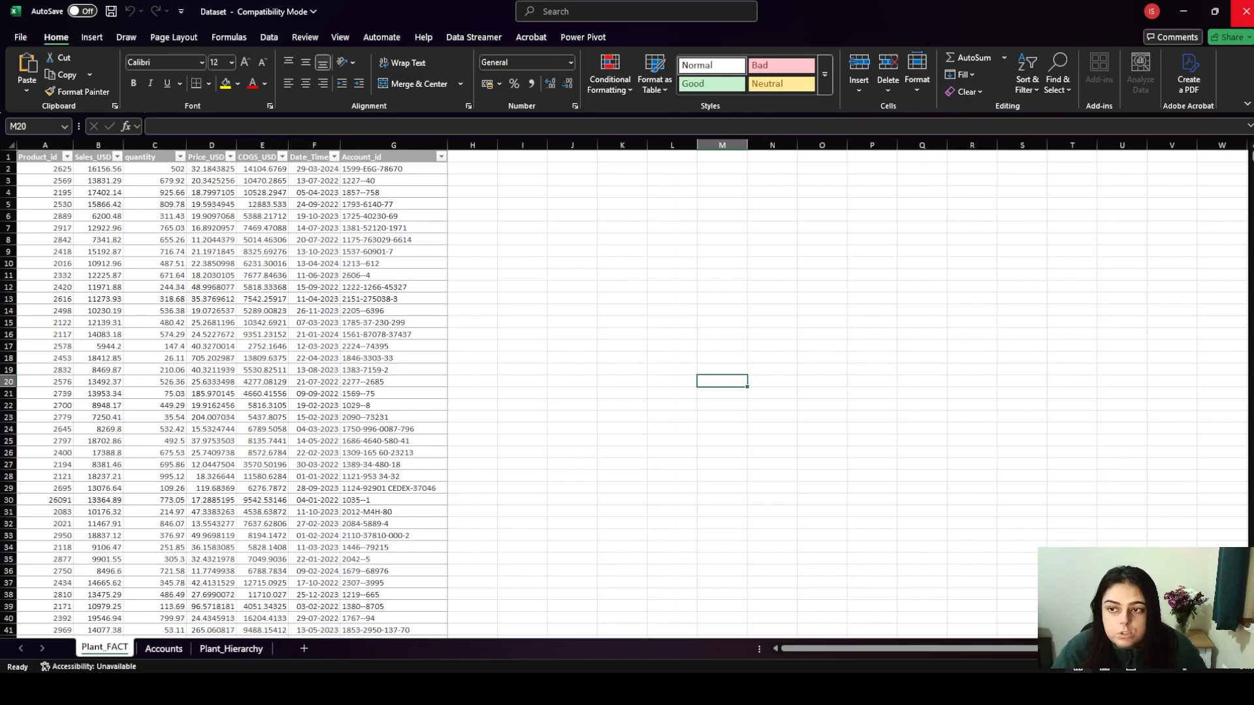
click(1244, 11)
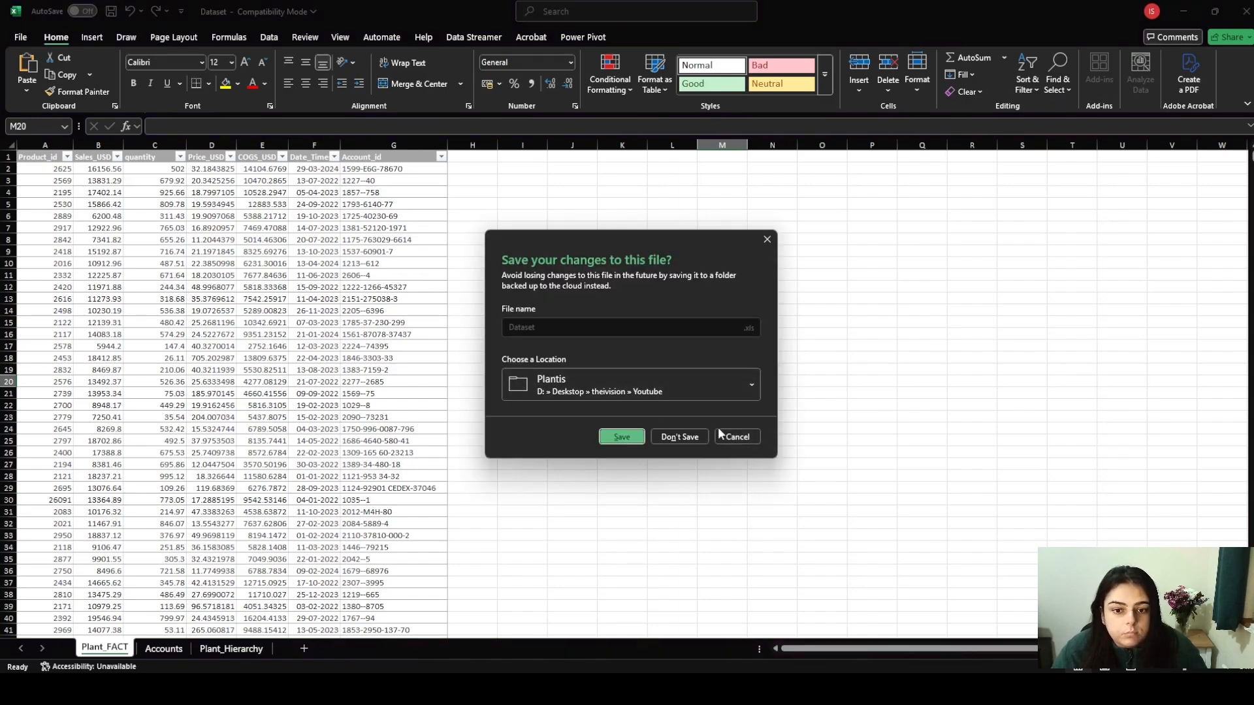
click(680, 437)
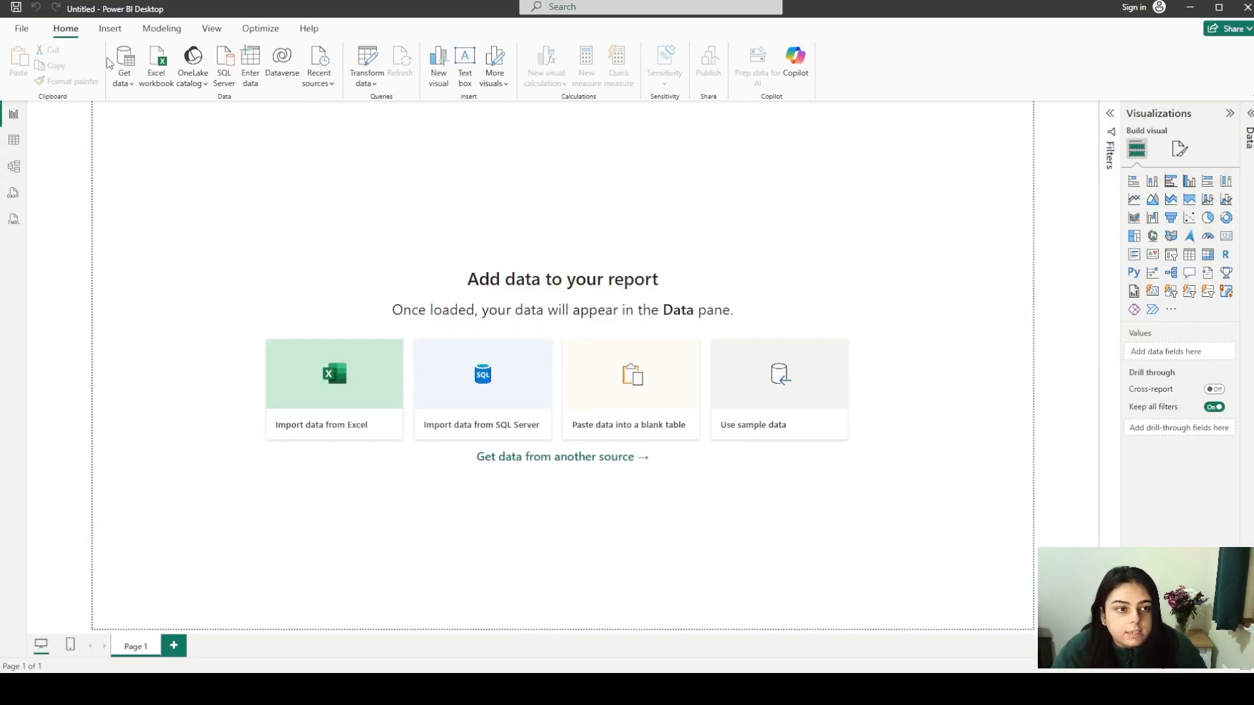
Connect to an Excel workbook as the data source and open the Dataset file from the Plantis folder
click(125, 69)
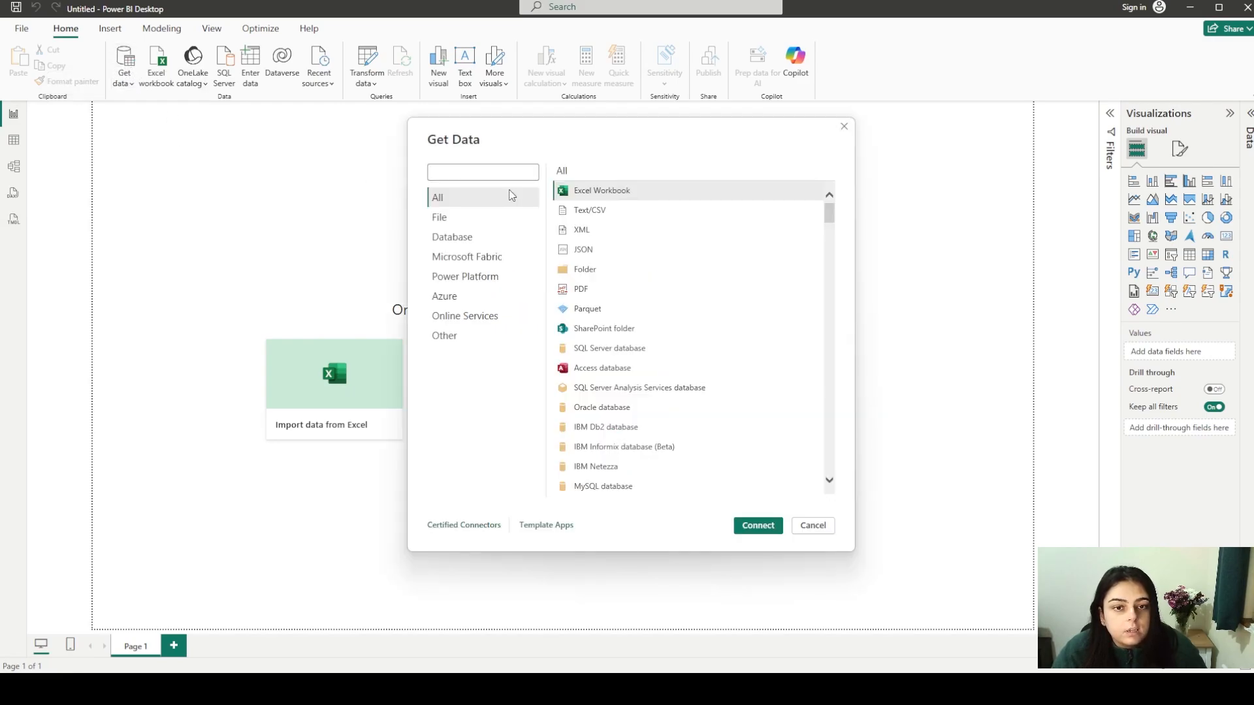
click(625, 191)
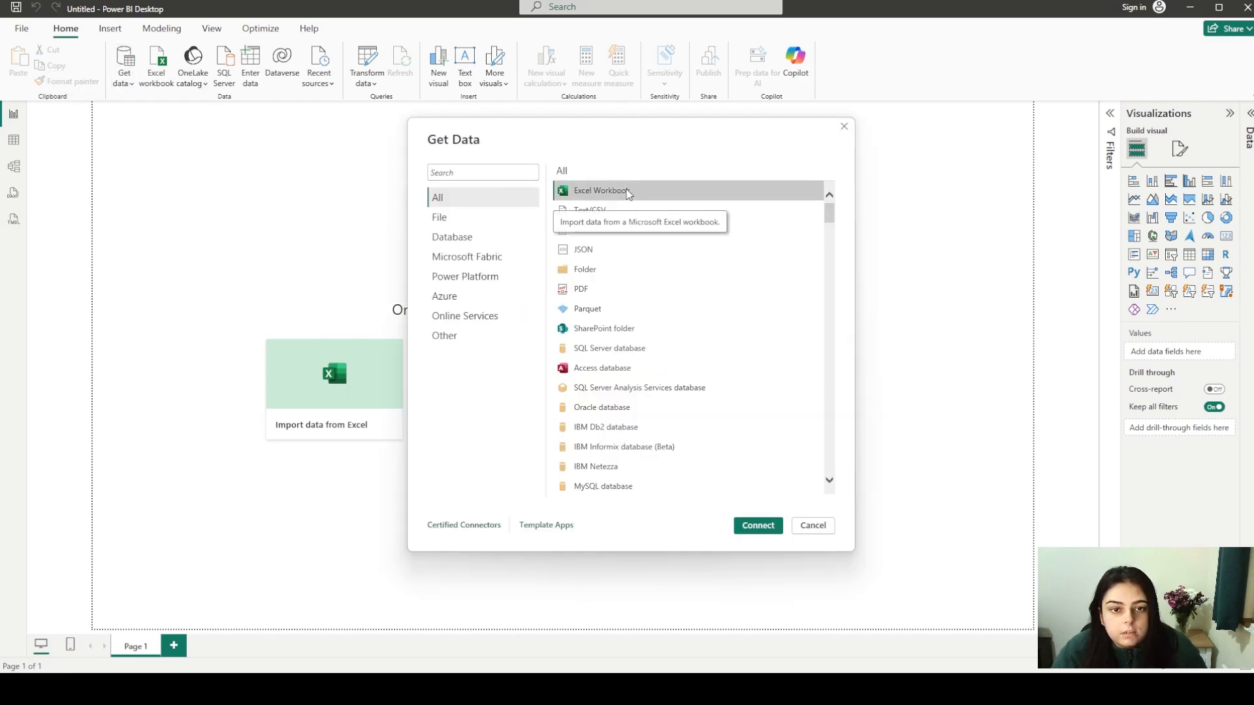
click(757, 527)
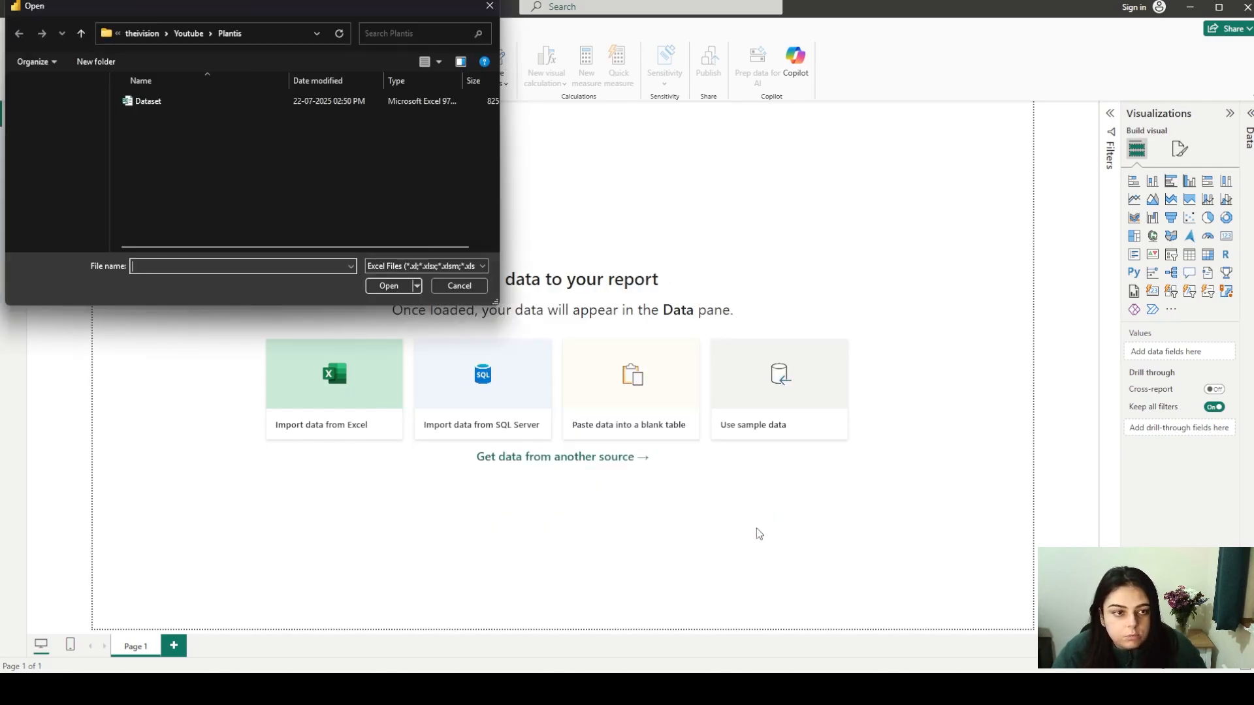
click(163, 109)
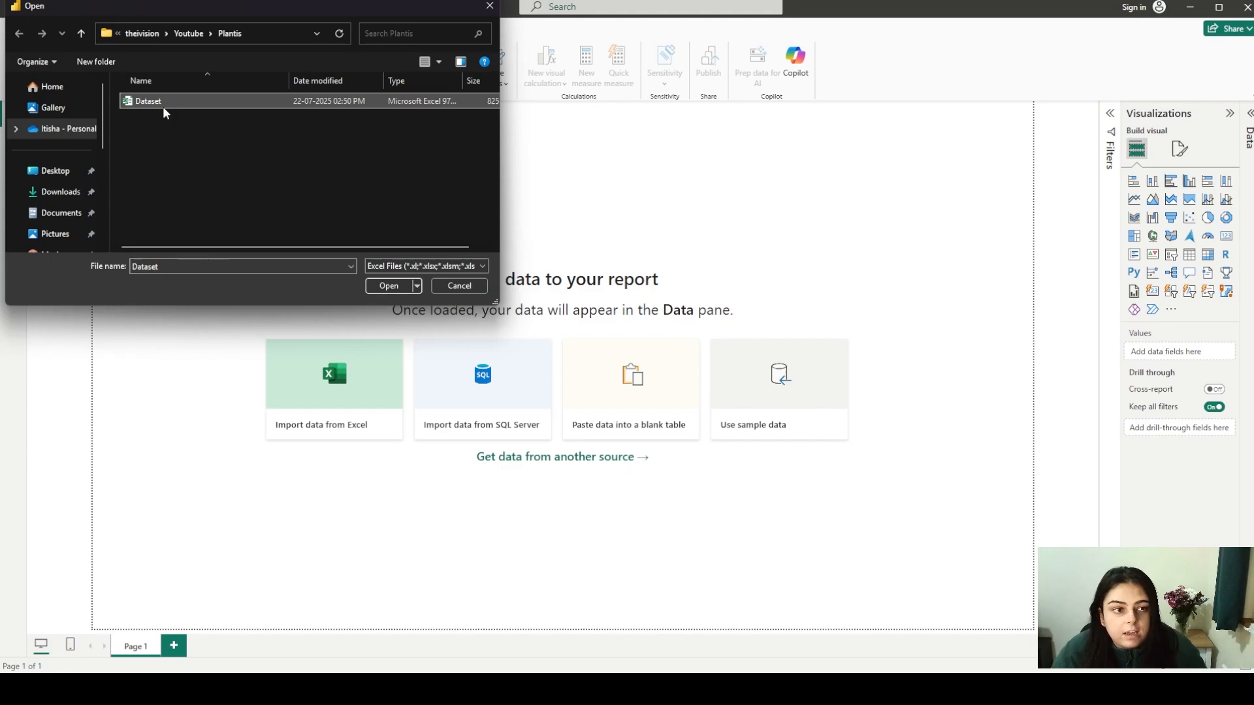
click(386, 286)
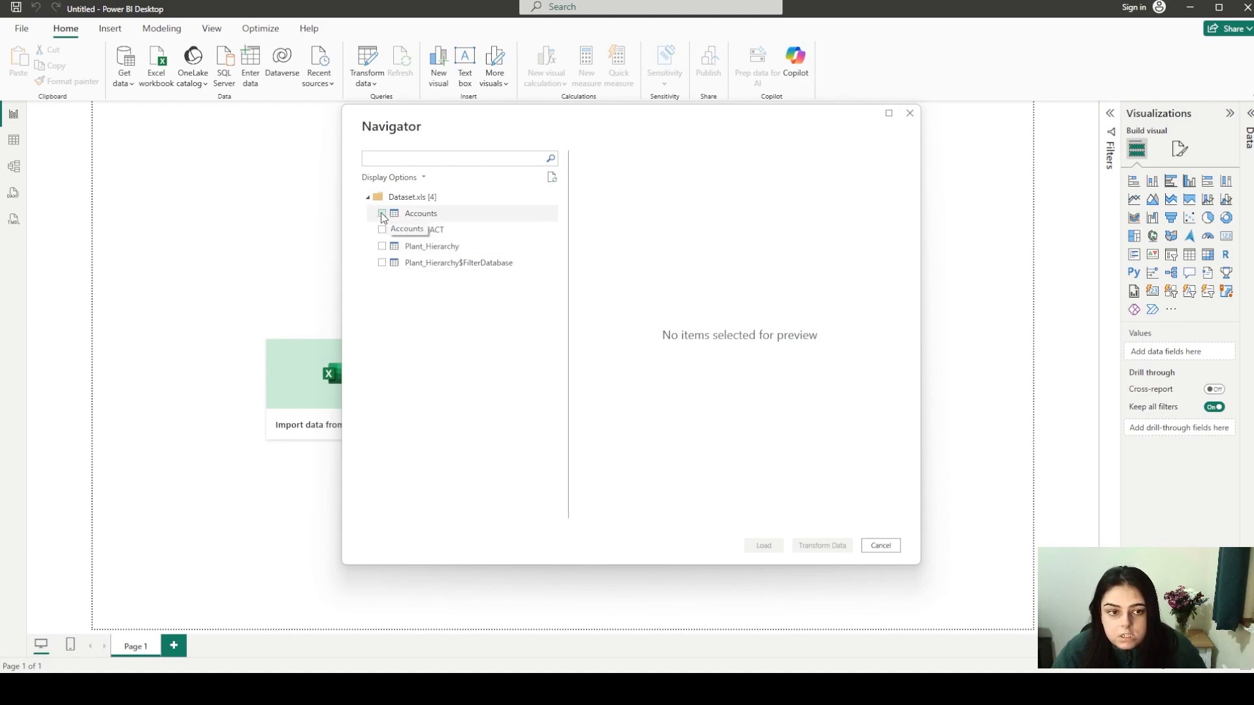
Select the Accounts, Plant_FACT and Plant_Hierarchy tables for import and open them for transformation in Power Query Editor
click(382, 214)
click(383, 231)
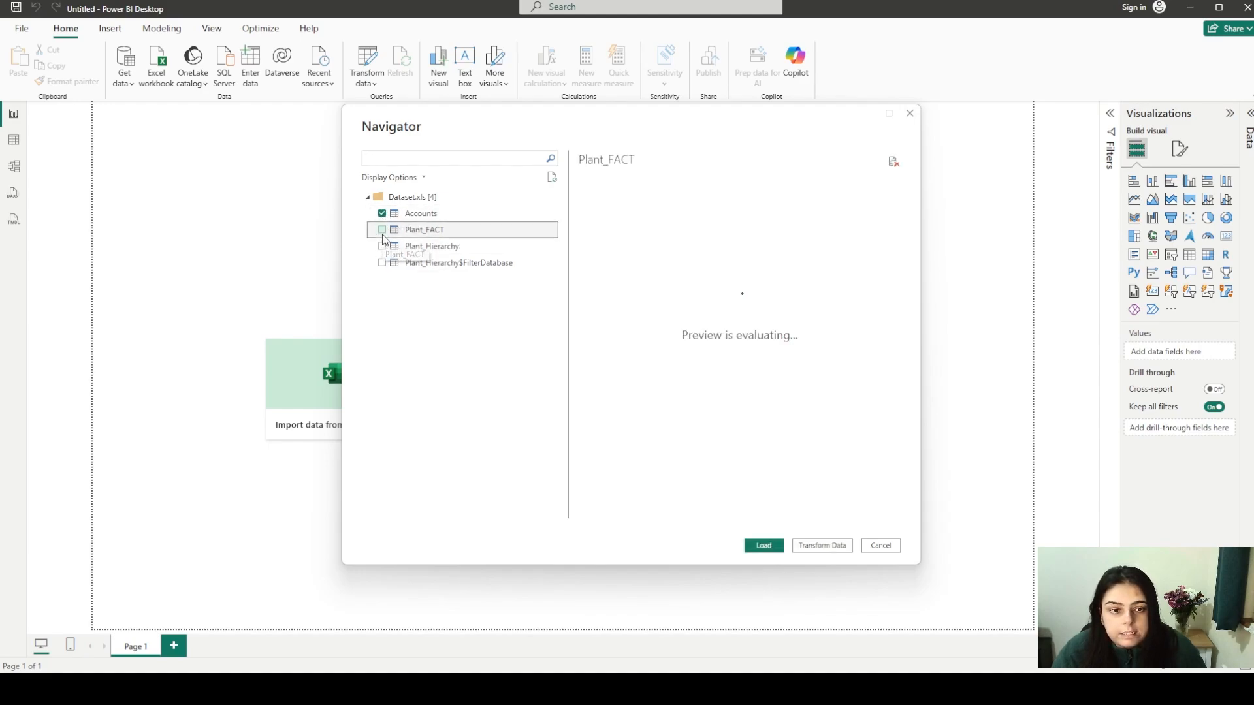
click(382, 230)
click(382, 246)
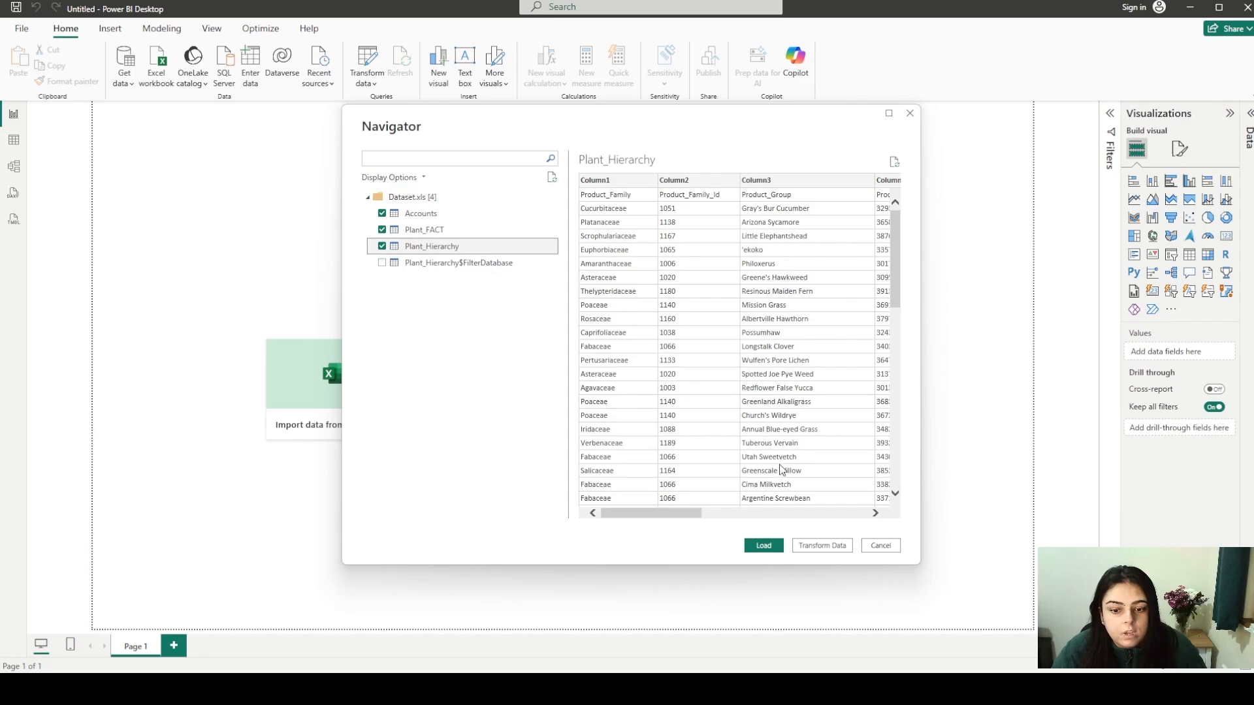
click(835, 549)
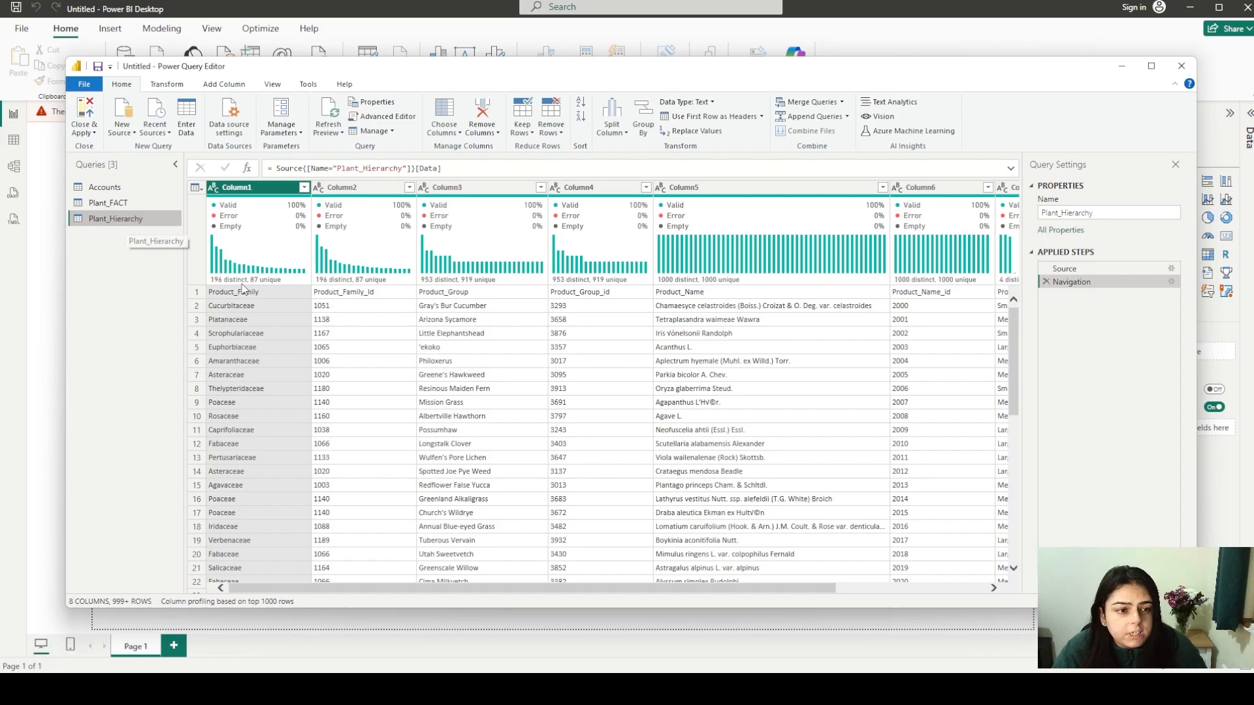
Promote the first row of the Plant_Hierarchy query to column headers and maximize the Power Query Editor window
click(258, 294)
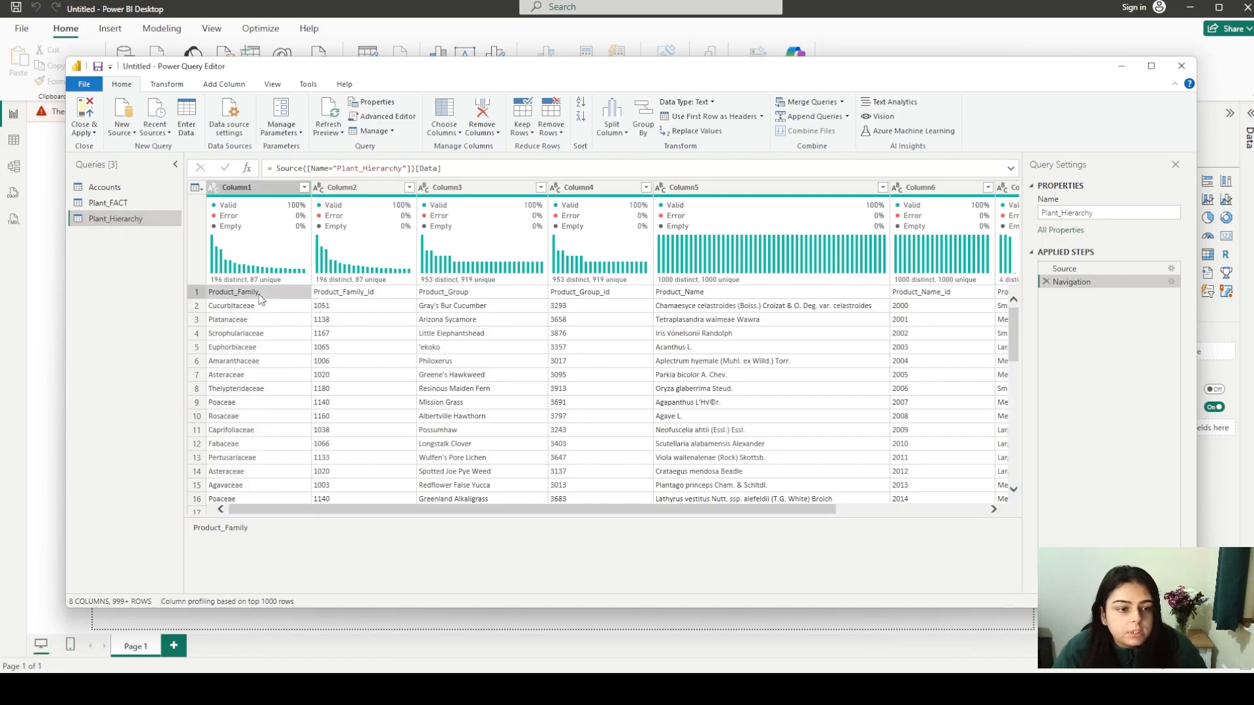
click(196, 294)
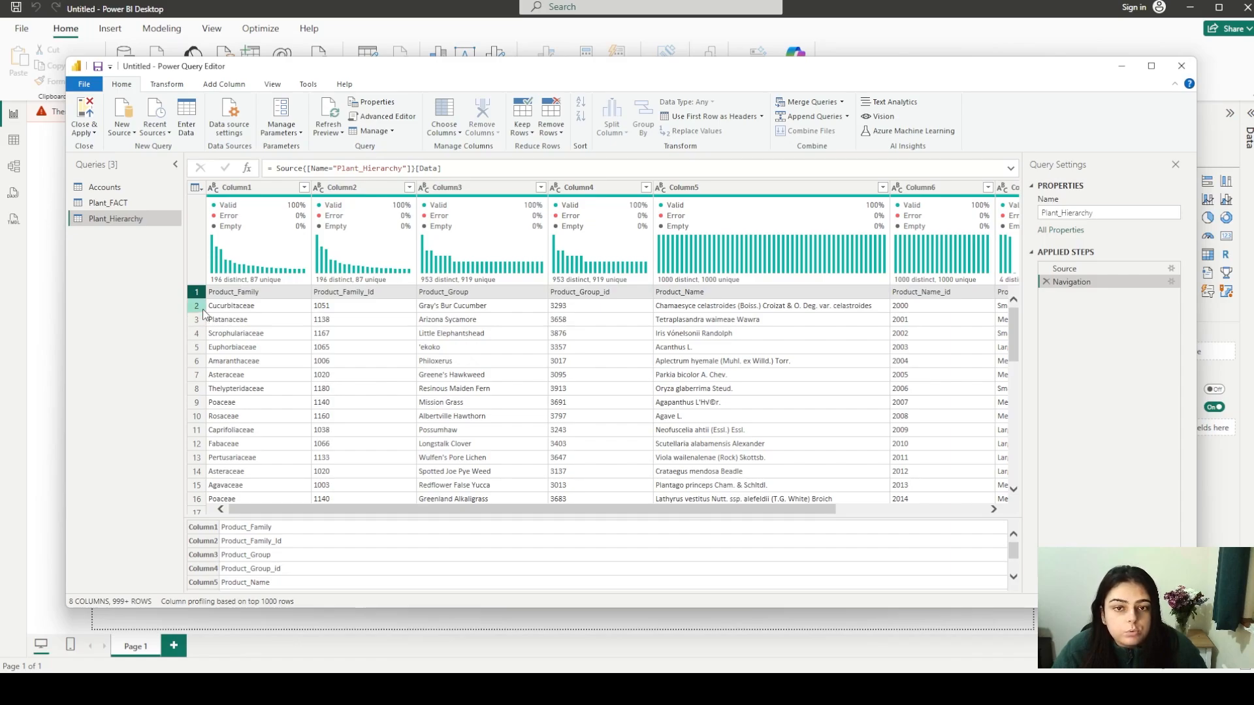
click(714, 118)
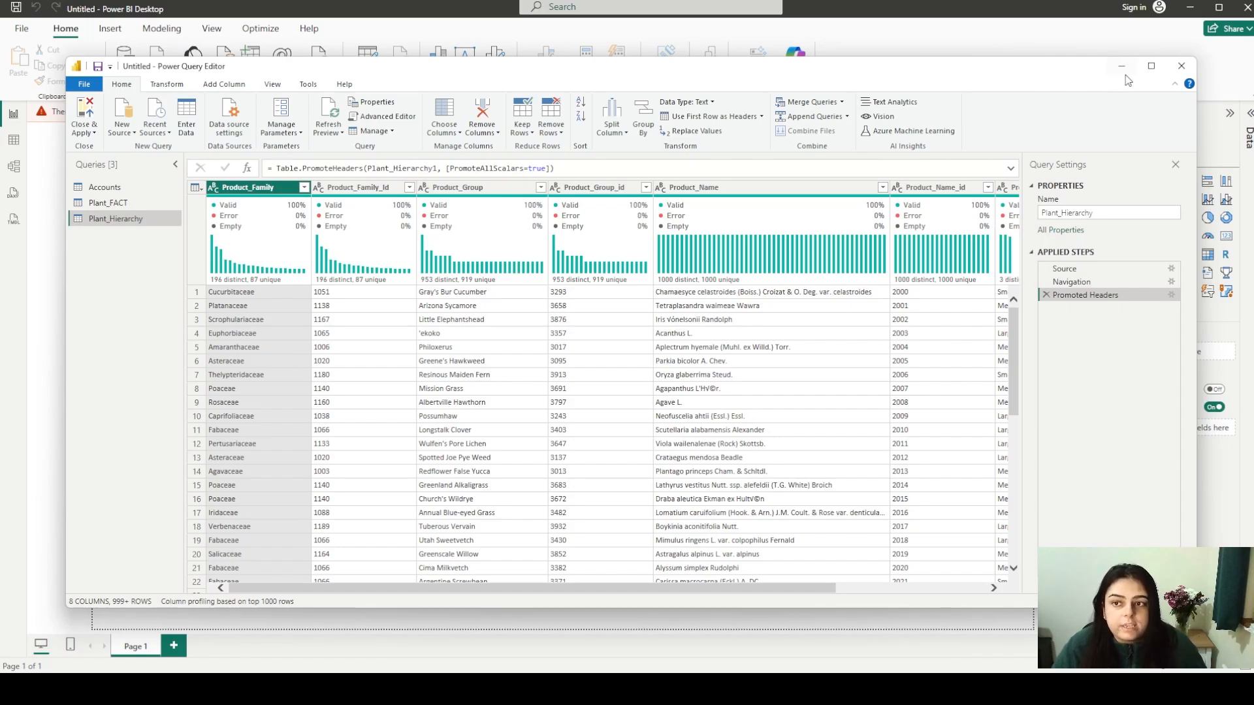
click(1150, 71)
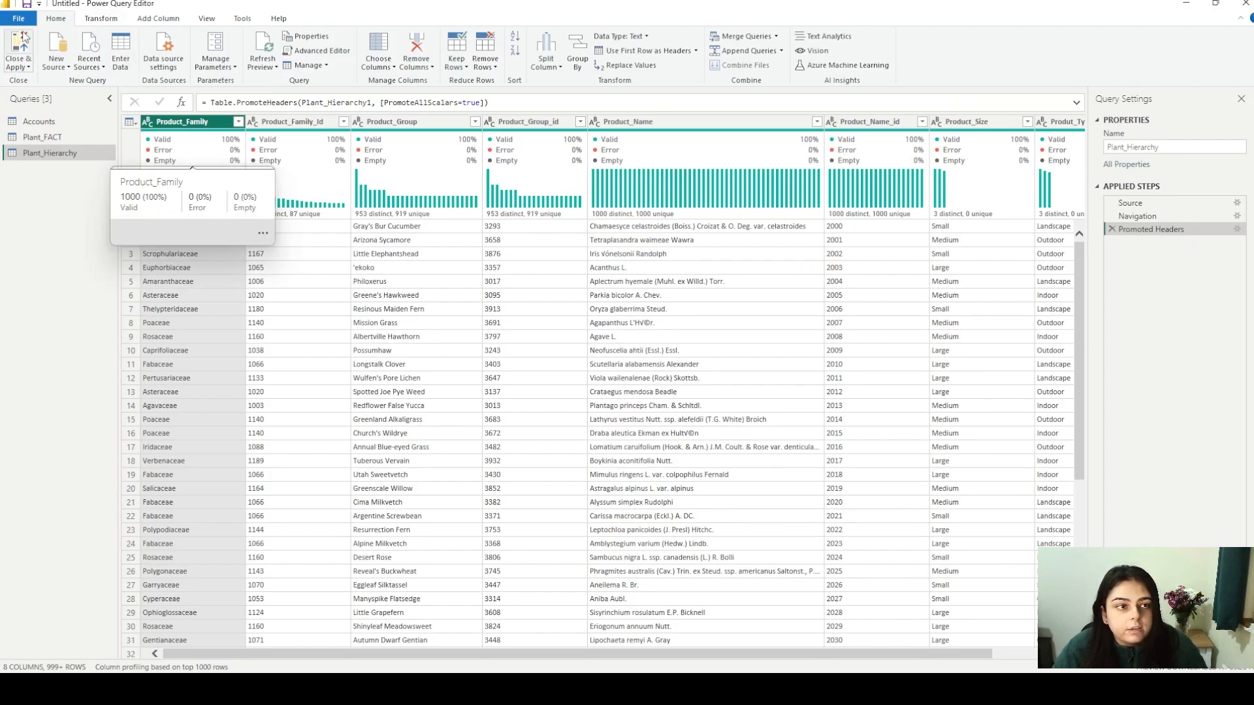
click(98, 20)
click(153, 21)
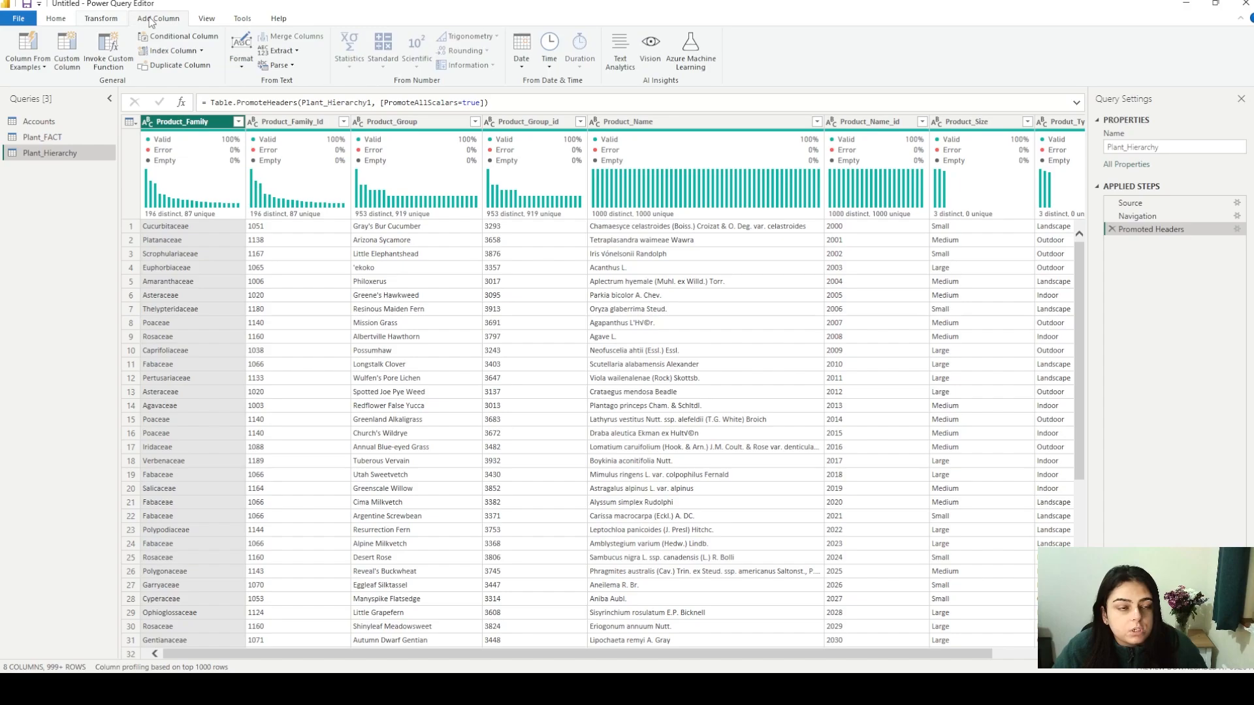
click(203, 20)
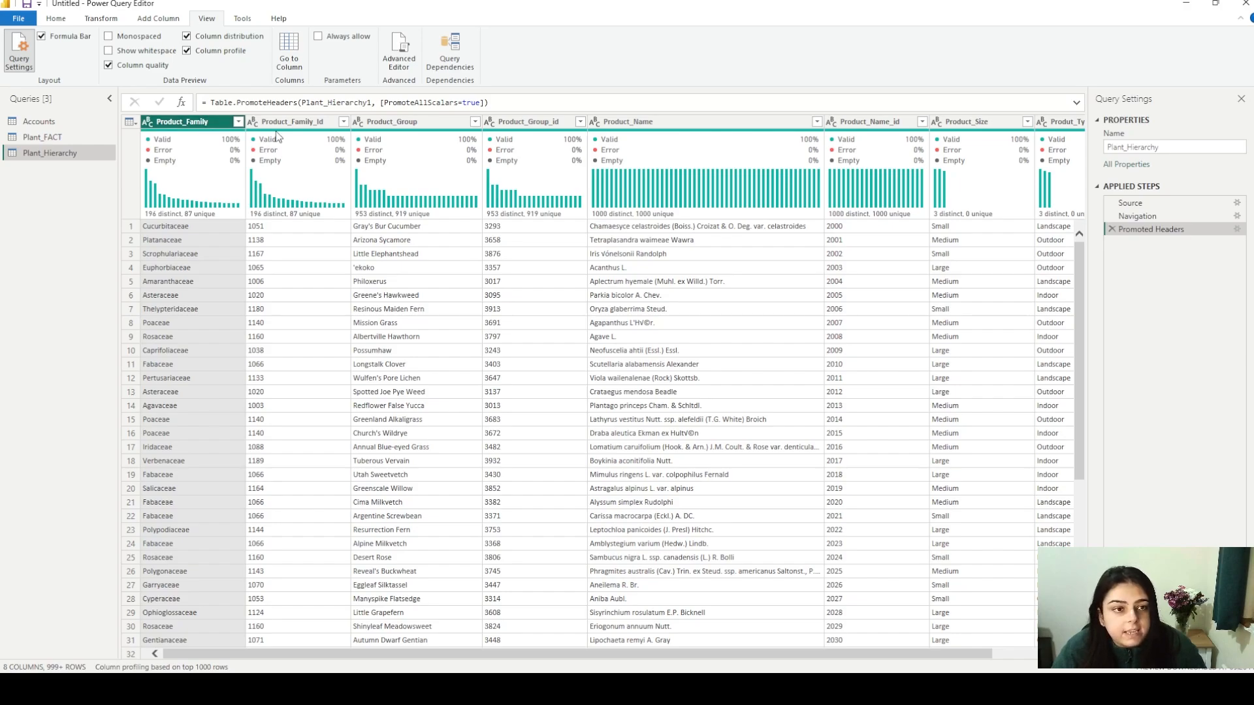
Change the data type of the Product_Family_Id column to Whole Number
click(292, 121)
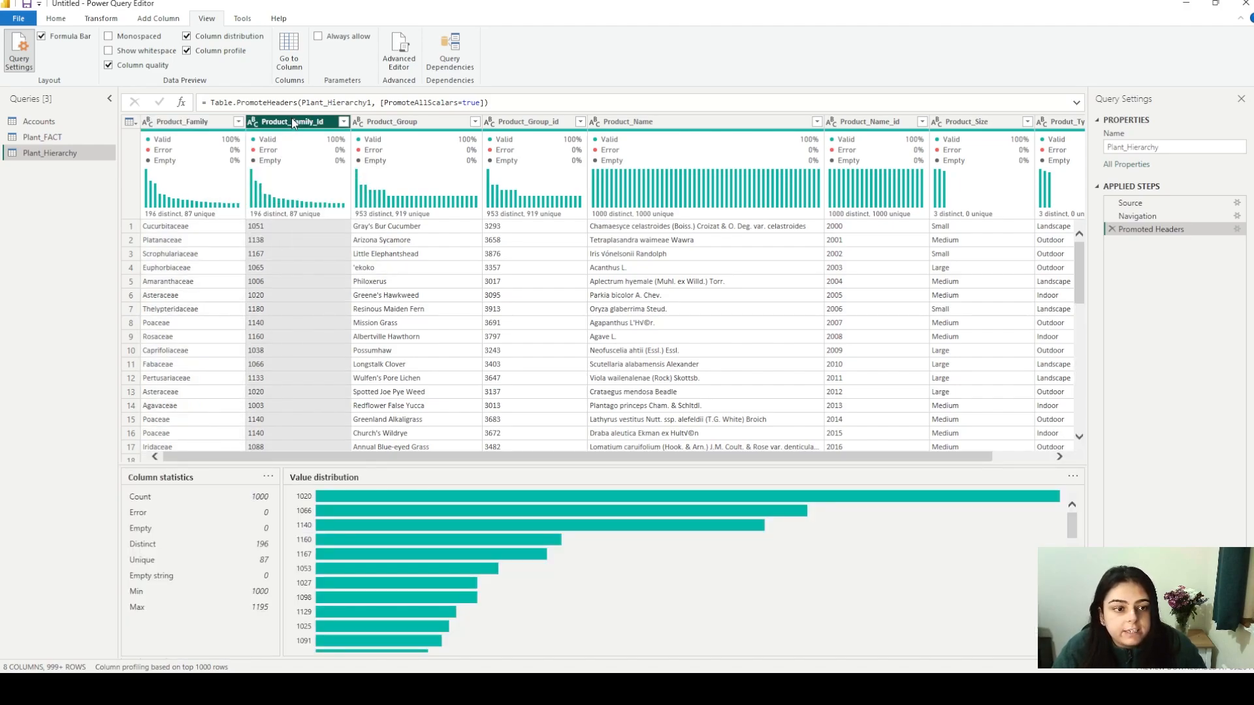
right_click(292, 122)
mouse_move(384, 245)
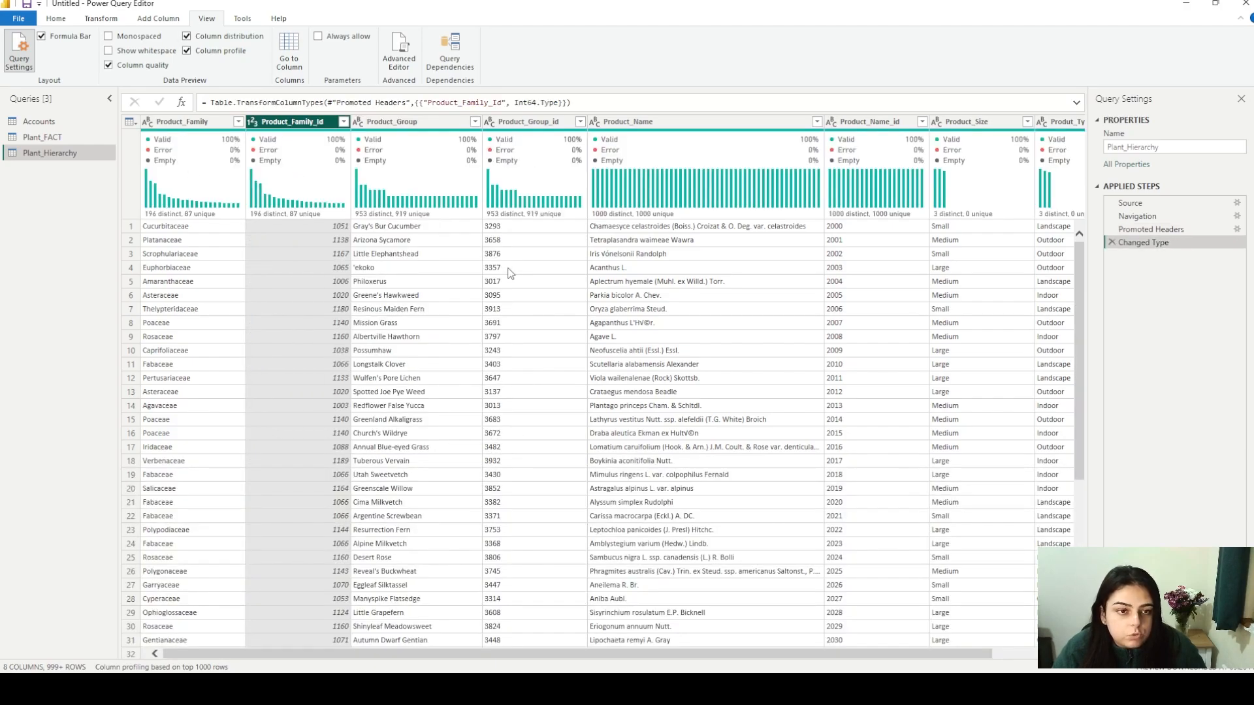
Check the Product_Group column and change the data type of the Product_Group_id column to Whole Number
click(451, 123)
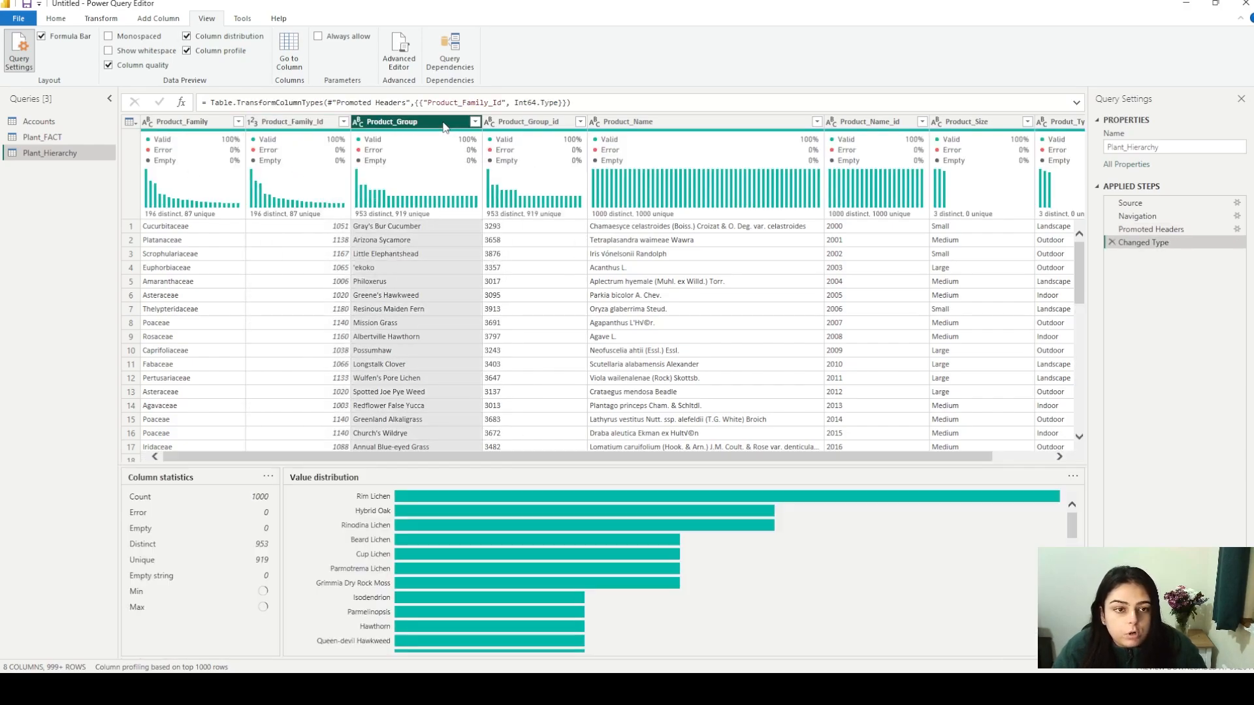
click(515, 129)
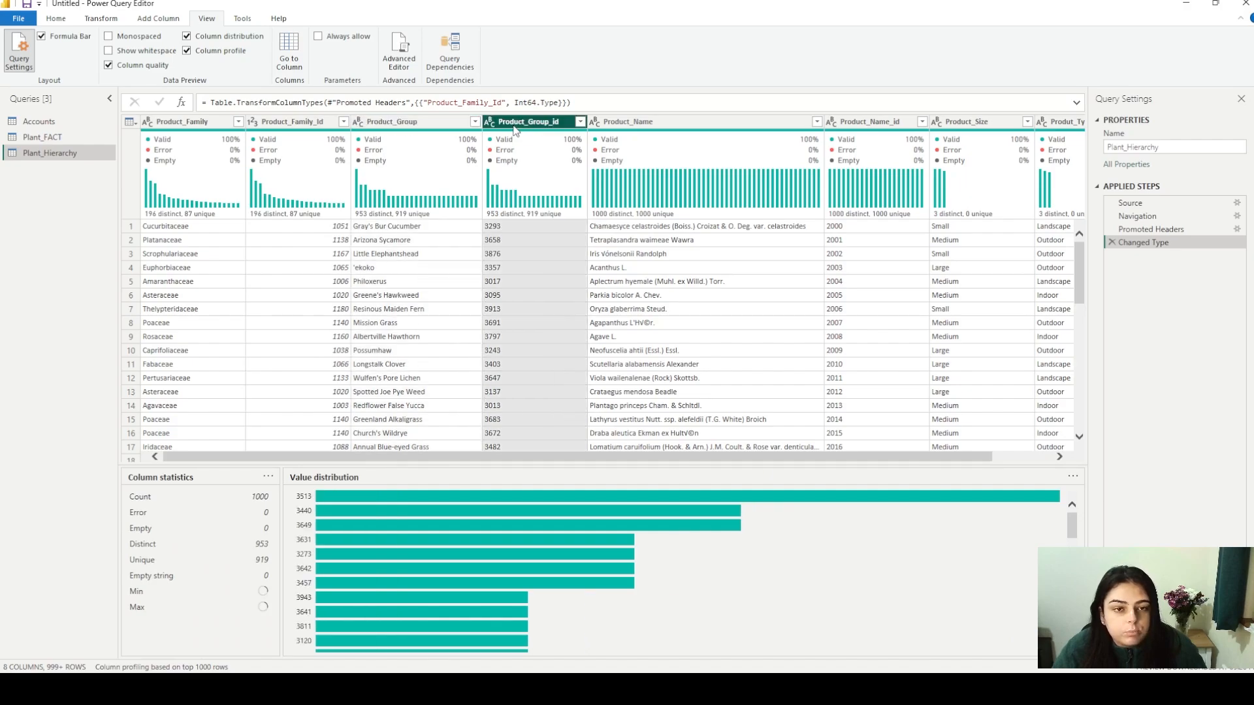
right_click(514, 127)
mouse_move(575, 247)
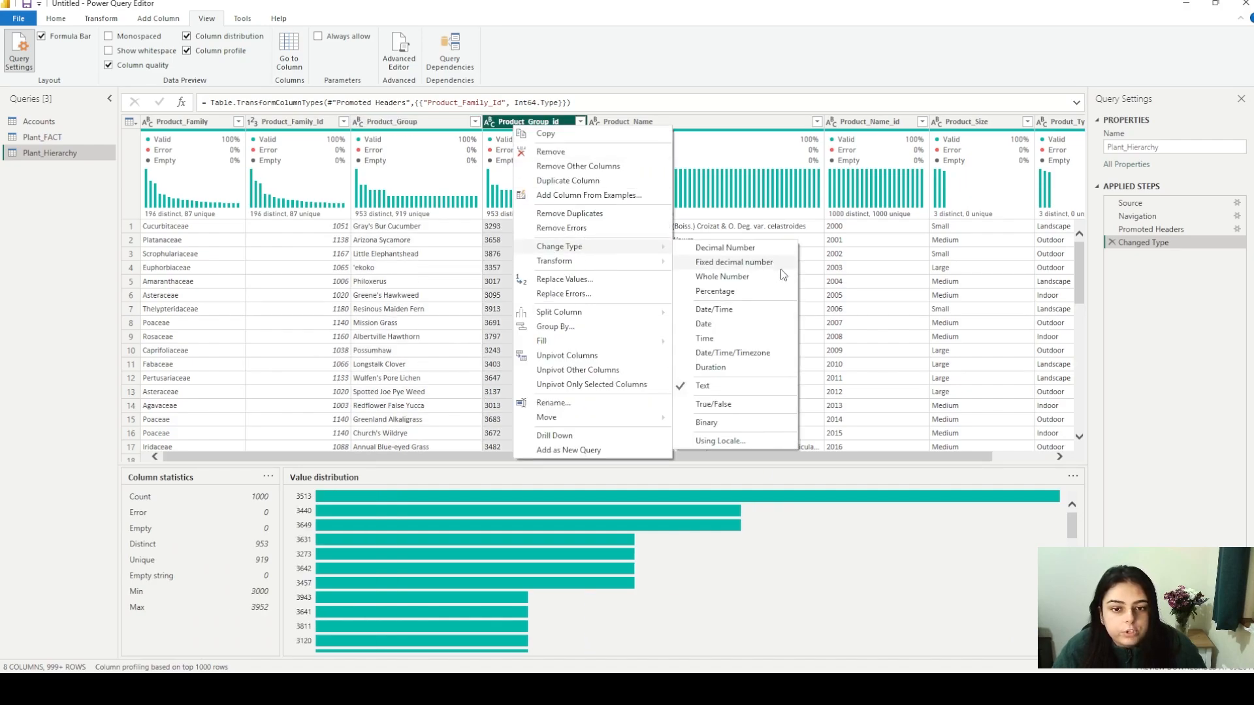
click(693, 276)
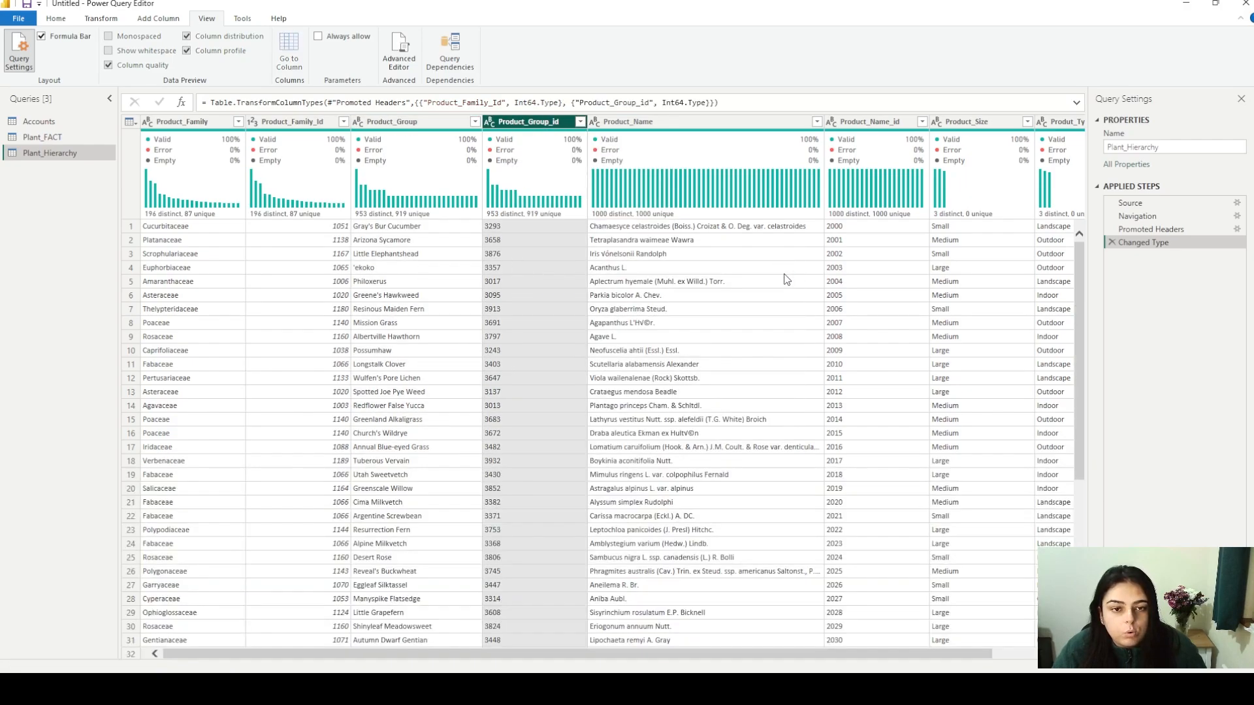
Change the data type of the Product_Name_id column to Whole Number and check the Product_Name, Product_Size and Produt_Type columns
click(640, 126)
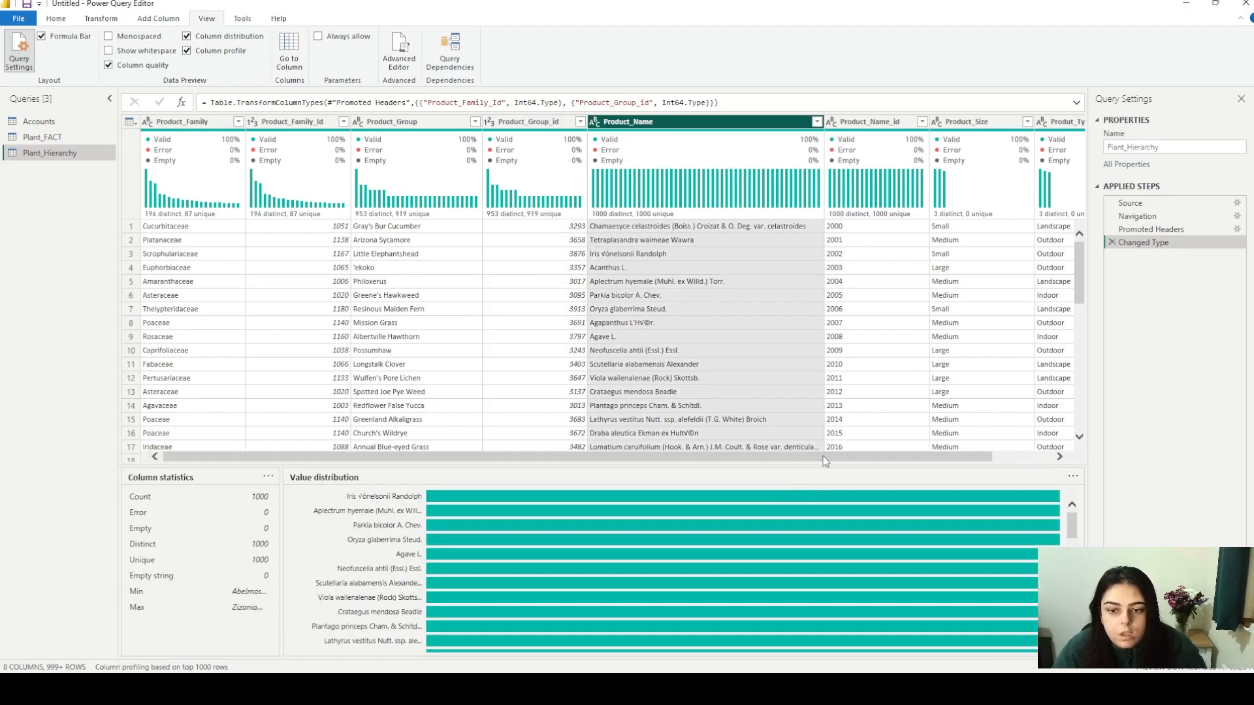
drag(875, 457, 934, 457)
click(800, 121)
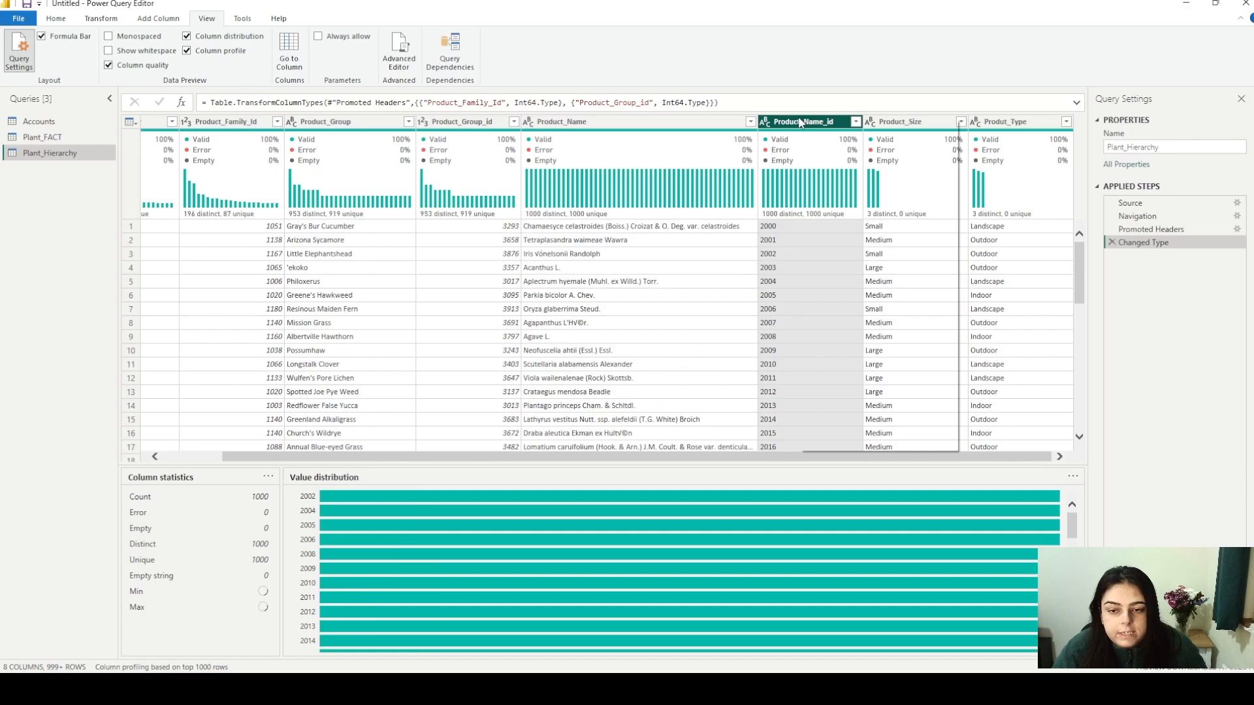
right_click(798, 118)
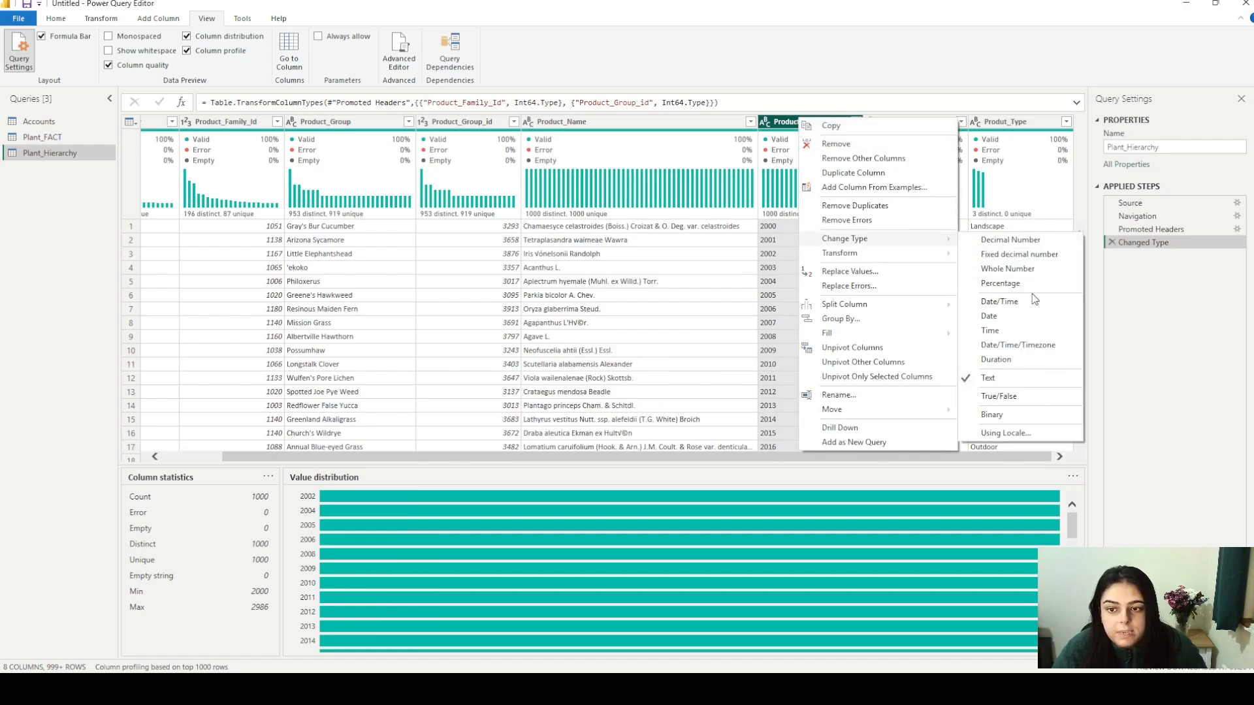
click(1033, 268)
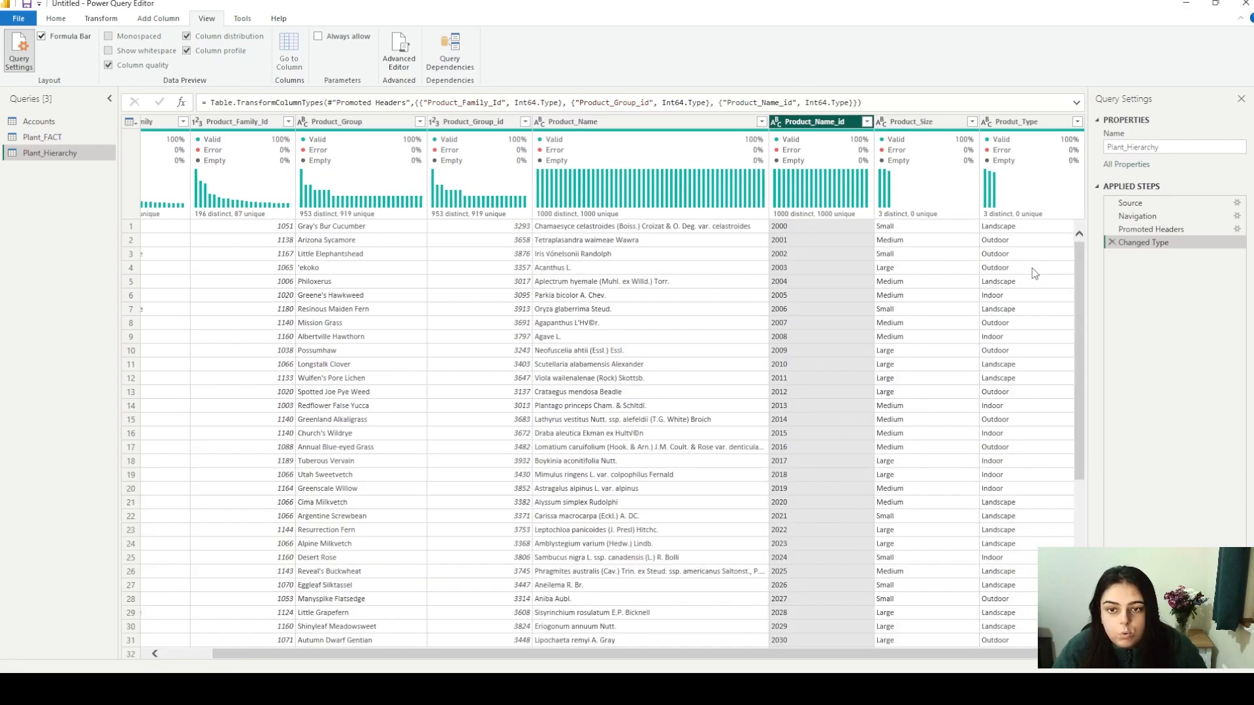
click(915, 121)
click(1022, 128)
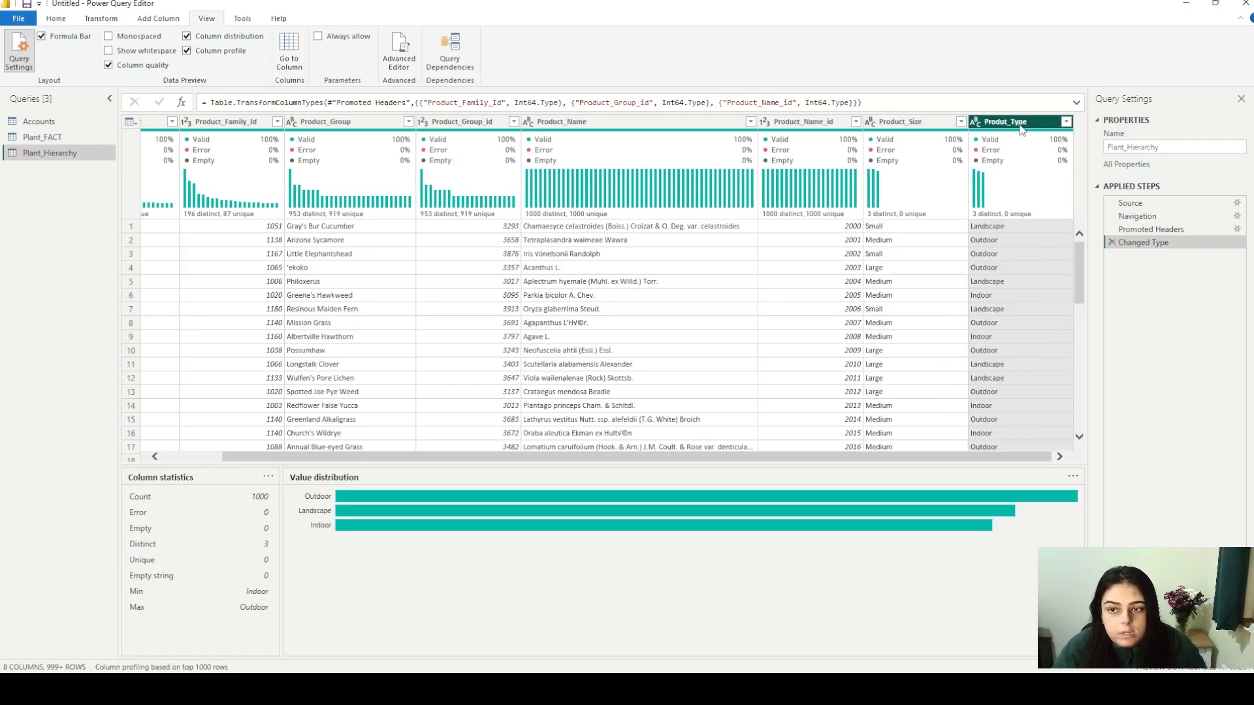
Rename the Plant_Hierarchy query as Dim_Products
double_click(52, 153)
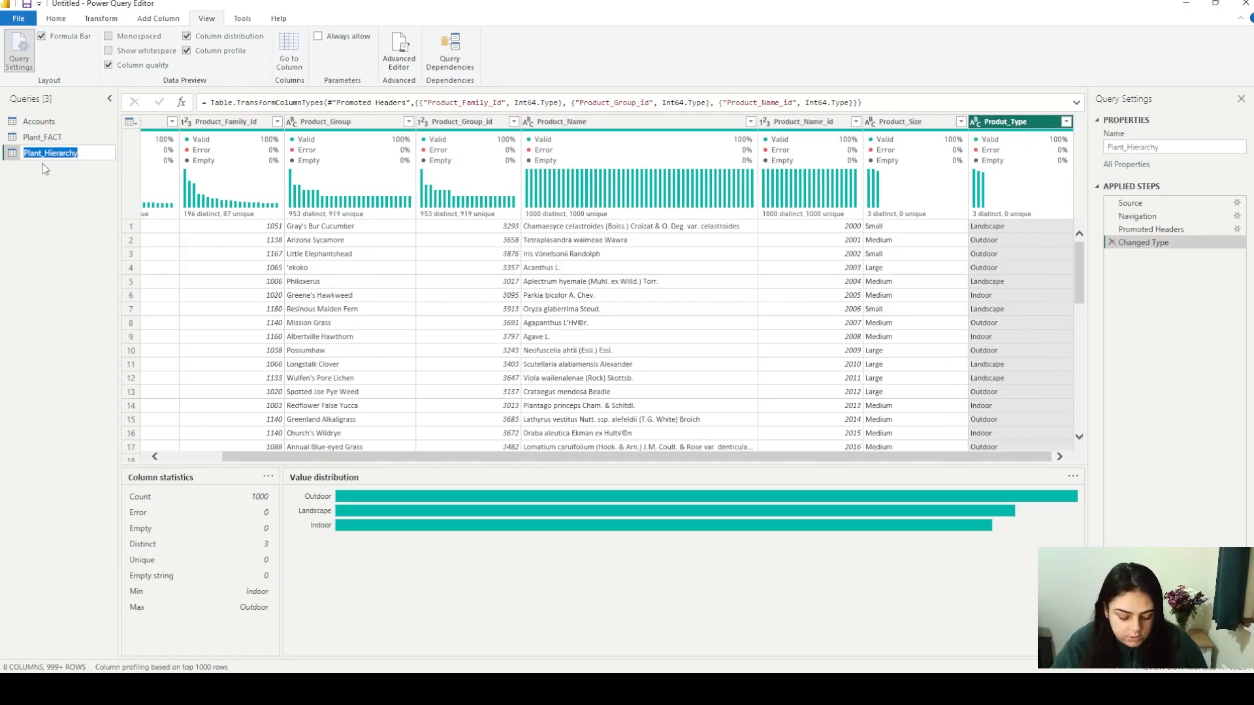
text(Dim_Products)
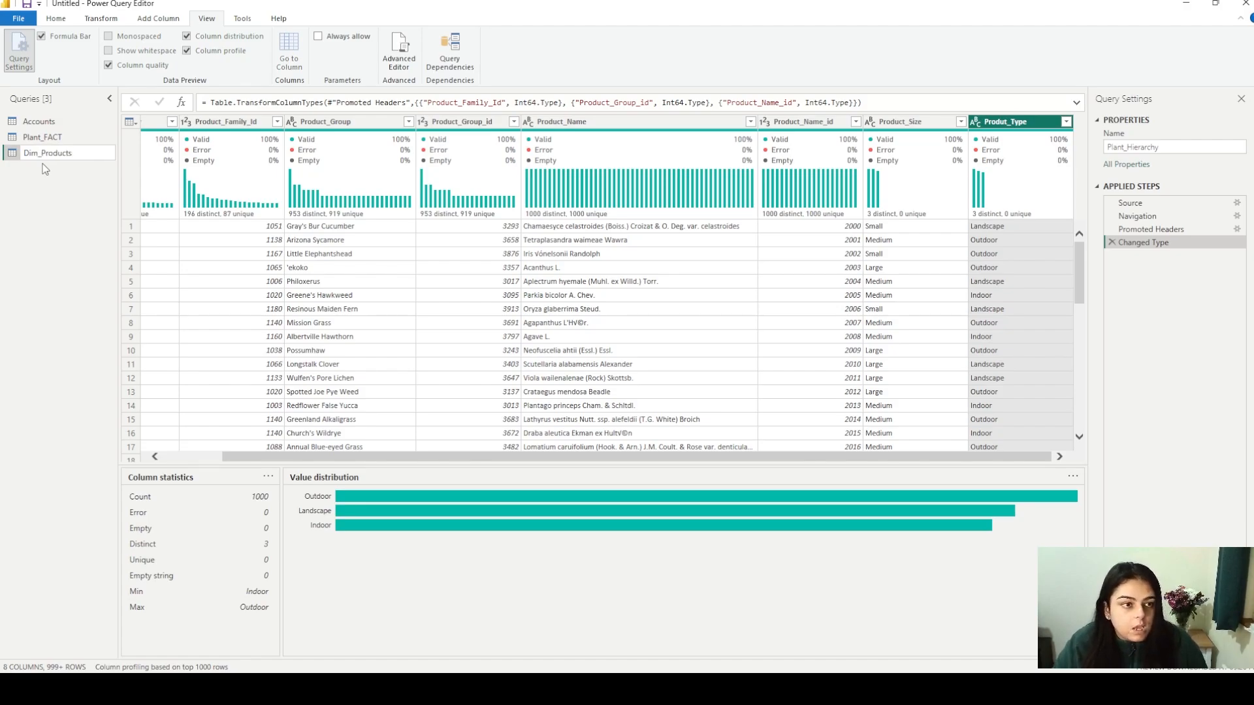
Apply the Dim_Products name and rename the Accounts query as Dim_Accounts
key(Return)
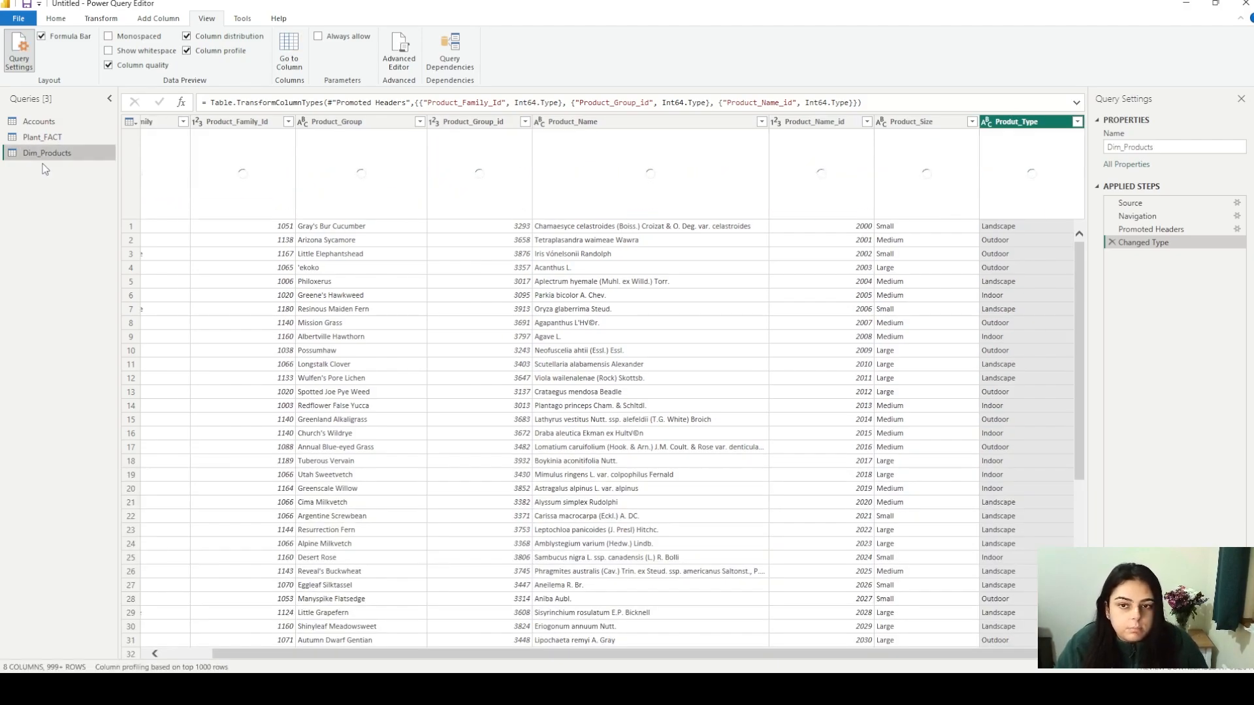
click(49, 124)
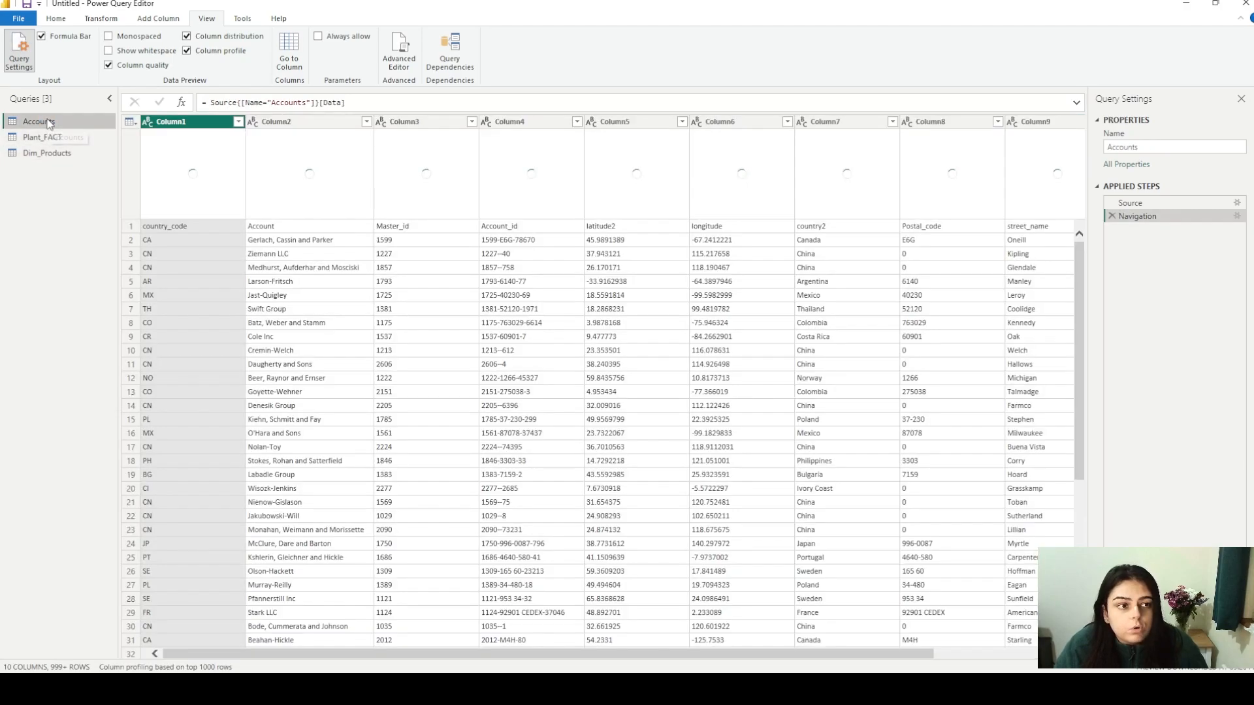
double_click(48, 124)
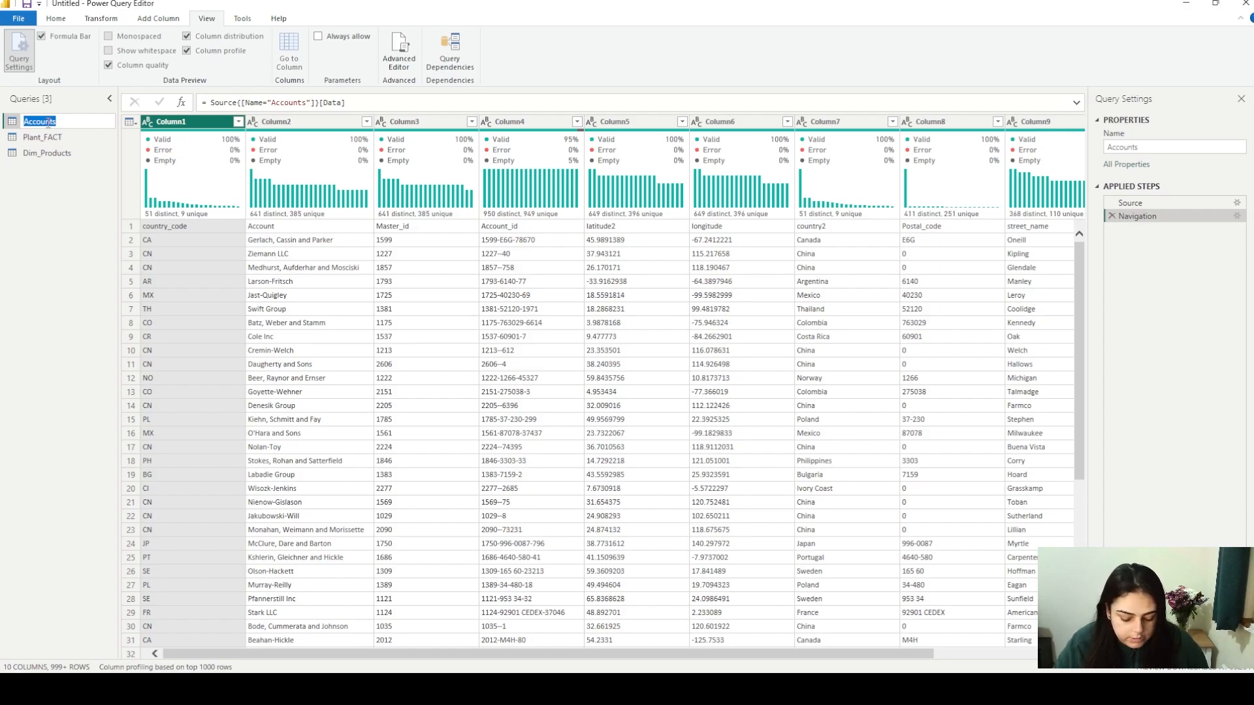
text(Dim_A)
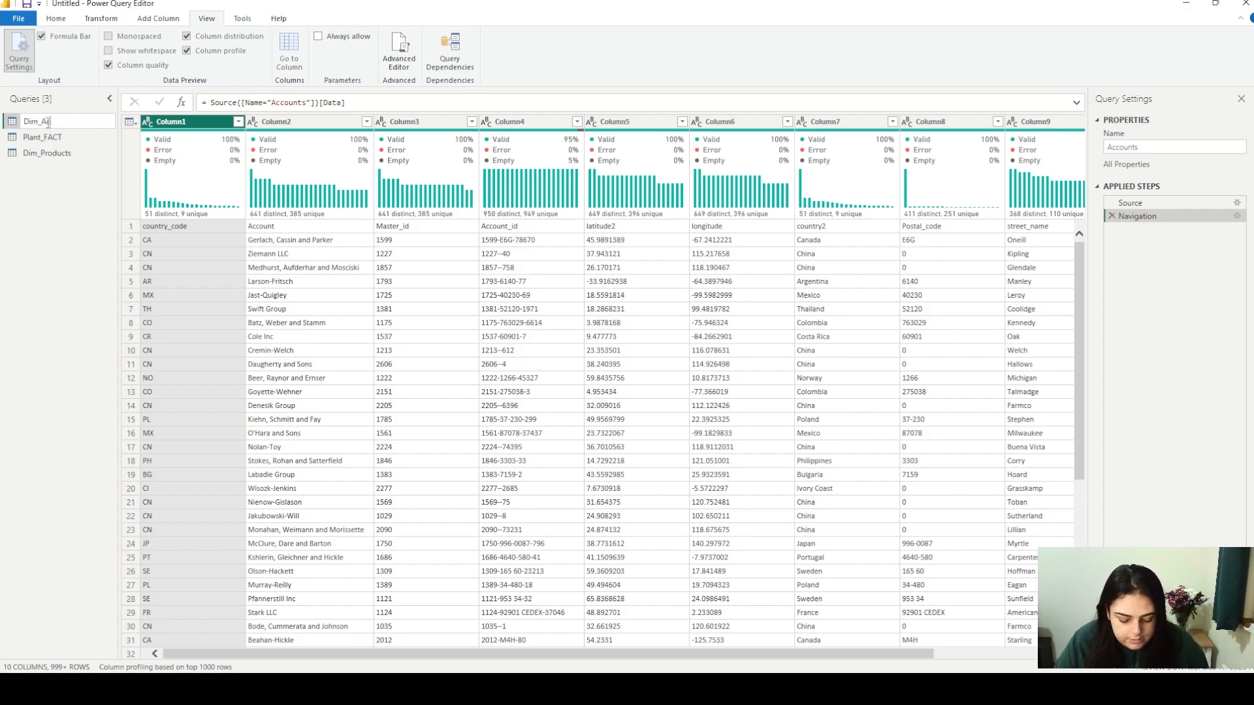
text(ccounts)
key(Return)
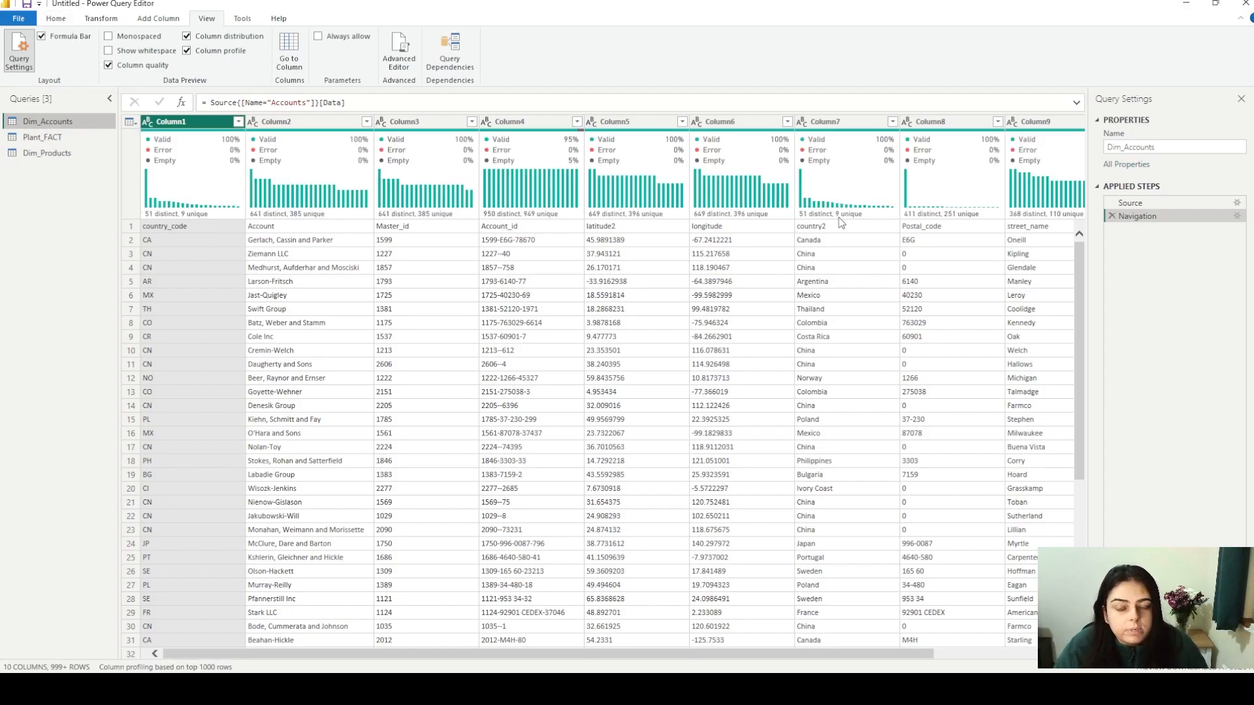
Promote the first row of Dim_Accounts to column headers and change the data type of the Master_id column to Whole Number
click(56, 19)
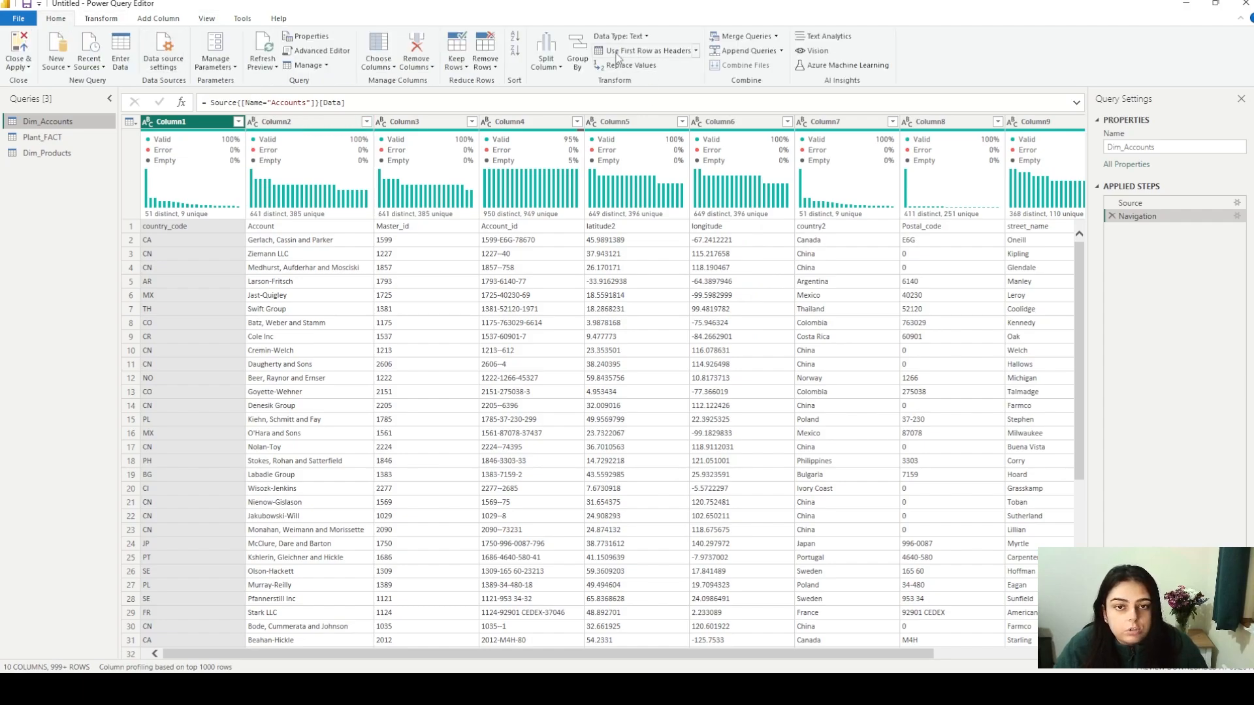
click(652, 53)
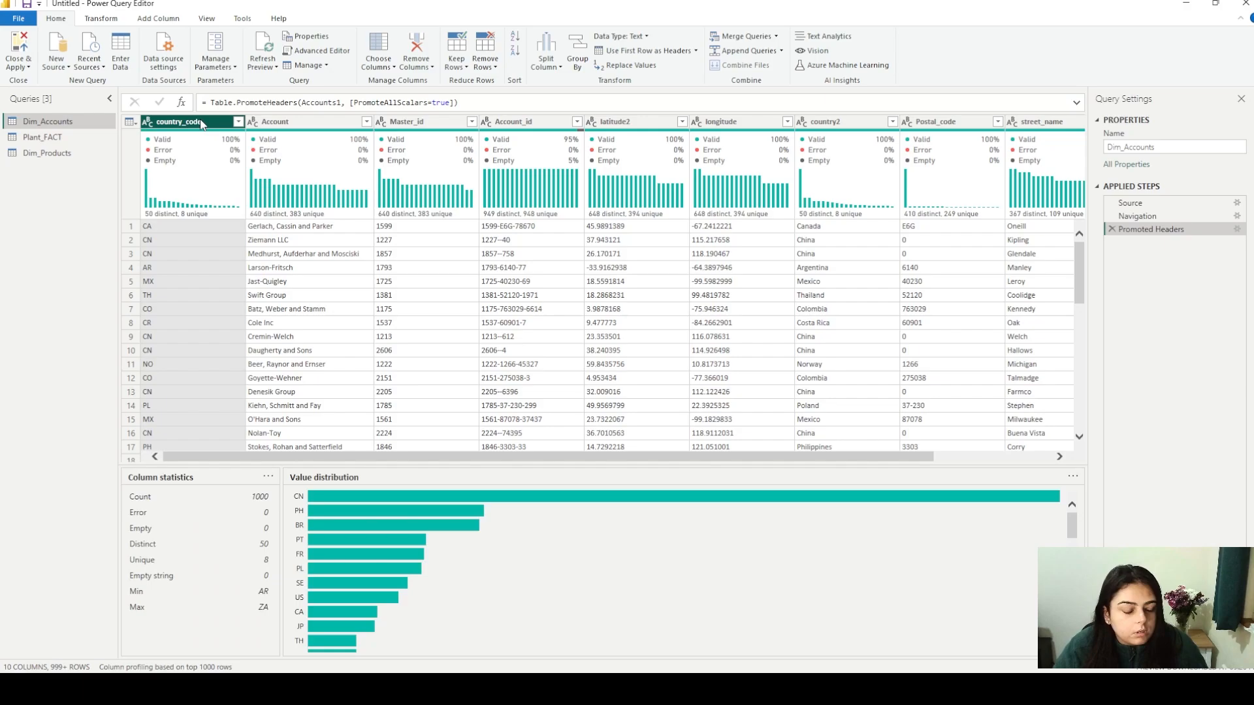
click(285, 124)
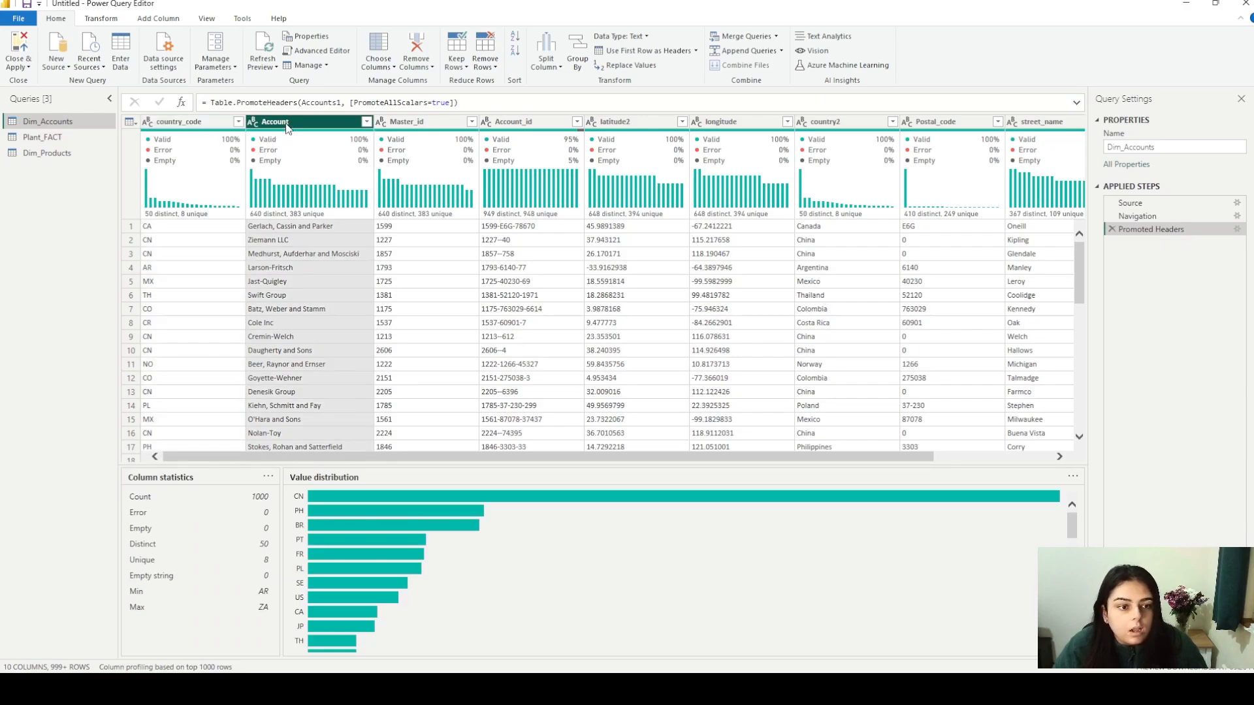
click(401, 127)
right_click(401, 127)
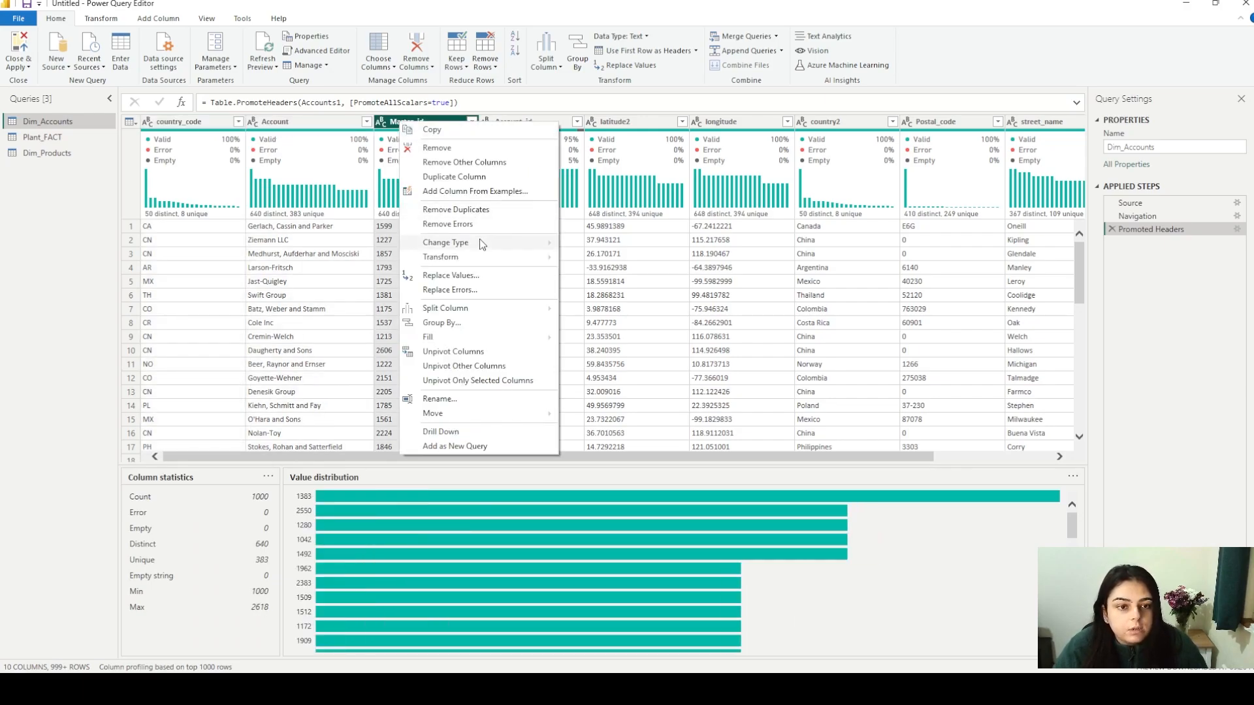
mouse_move(481, 244)
click(618, 274)
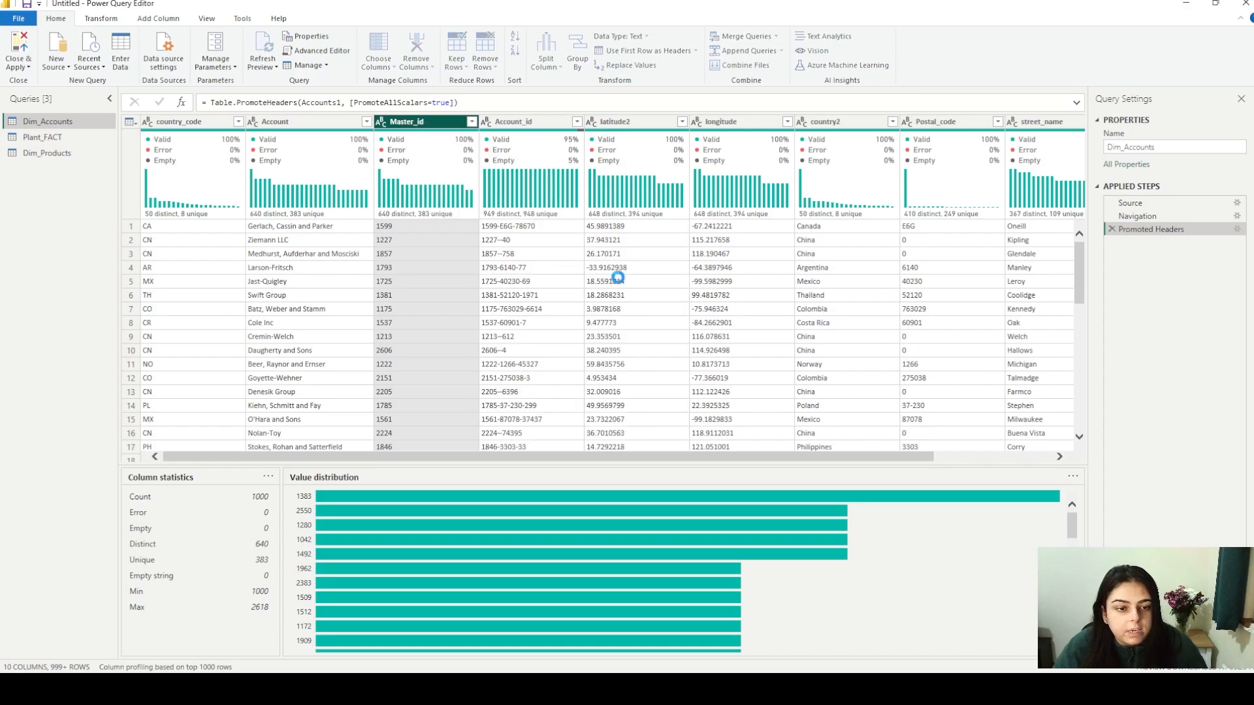
Check the Account_id column and rename the latitude2 column as latitude
click(507, 123)
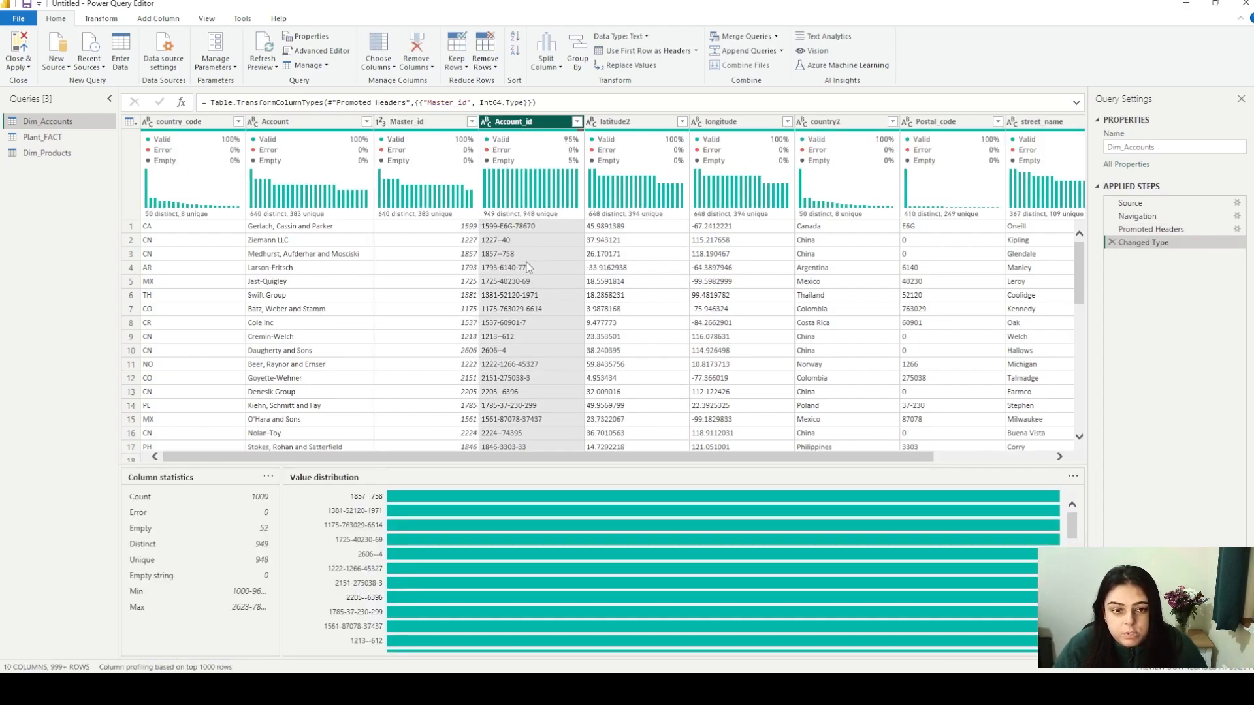
click(628, 123)
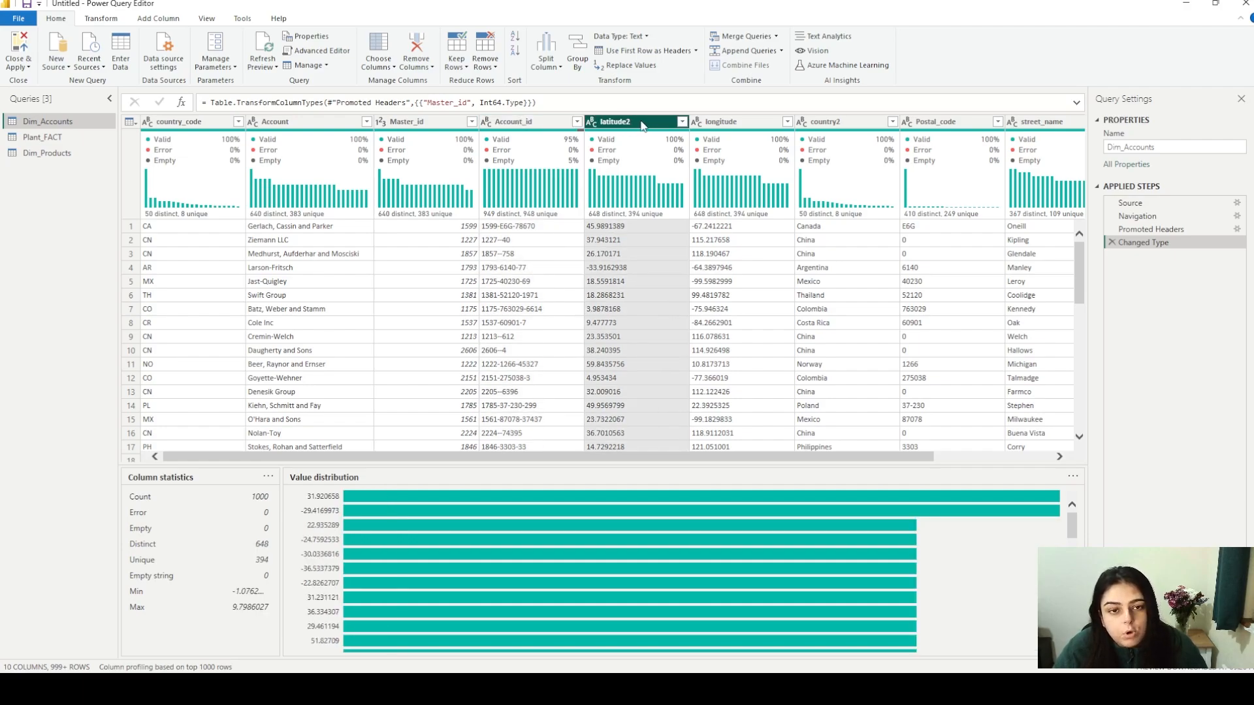
double_click(641, 124)
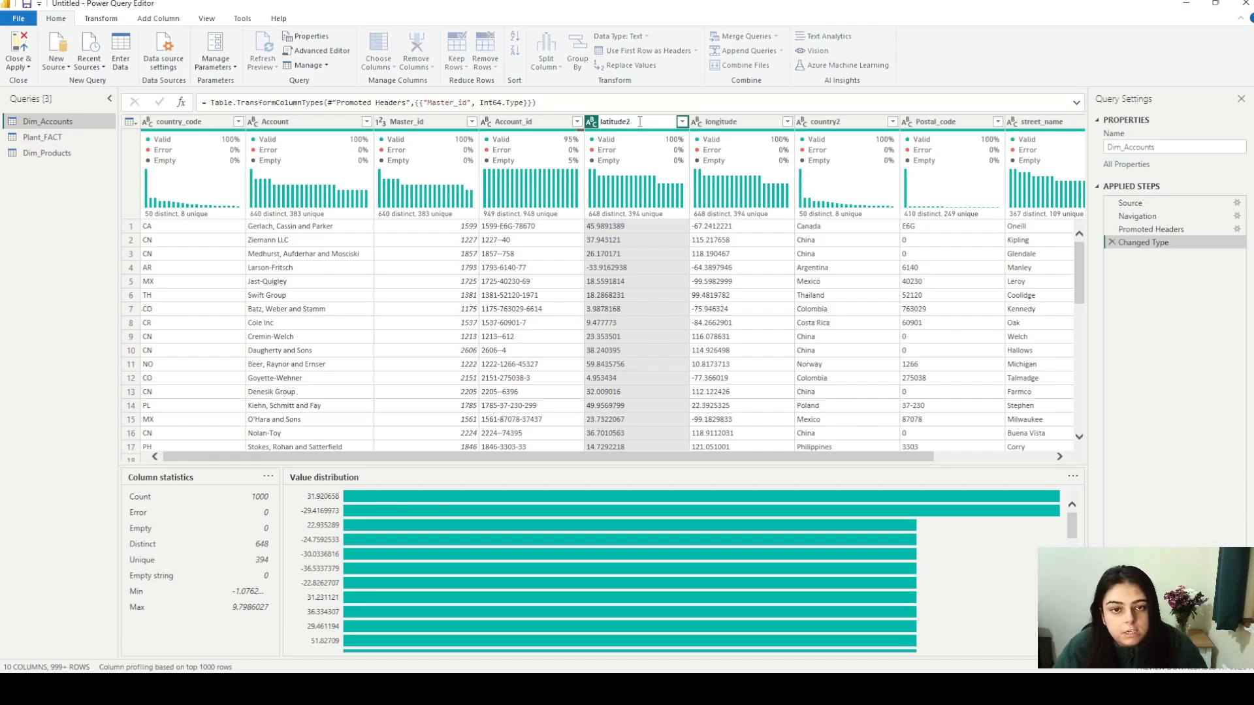
key(Return)
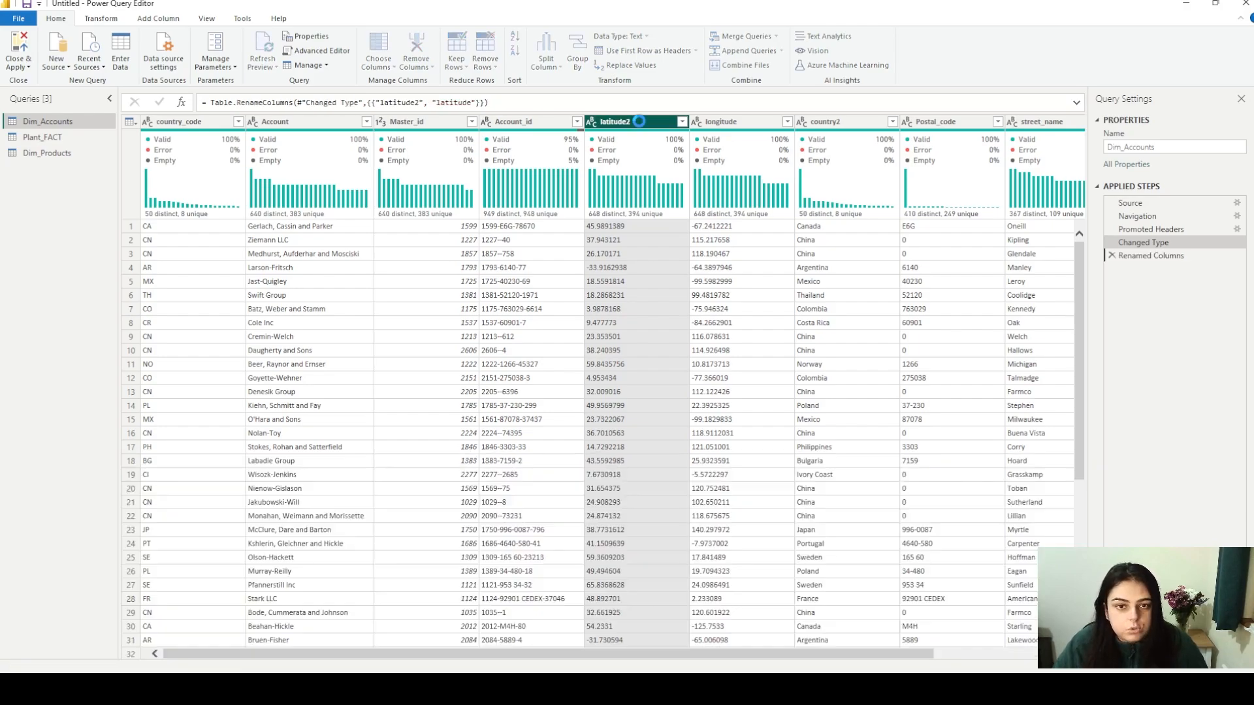
Change the data type of the latitude and longitude columns to Decimal Number
right_click(641, 123)
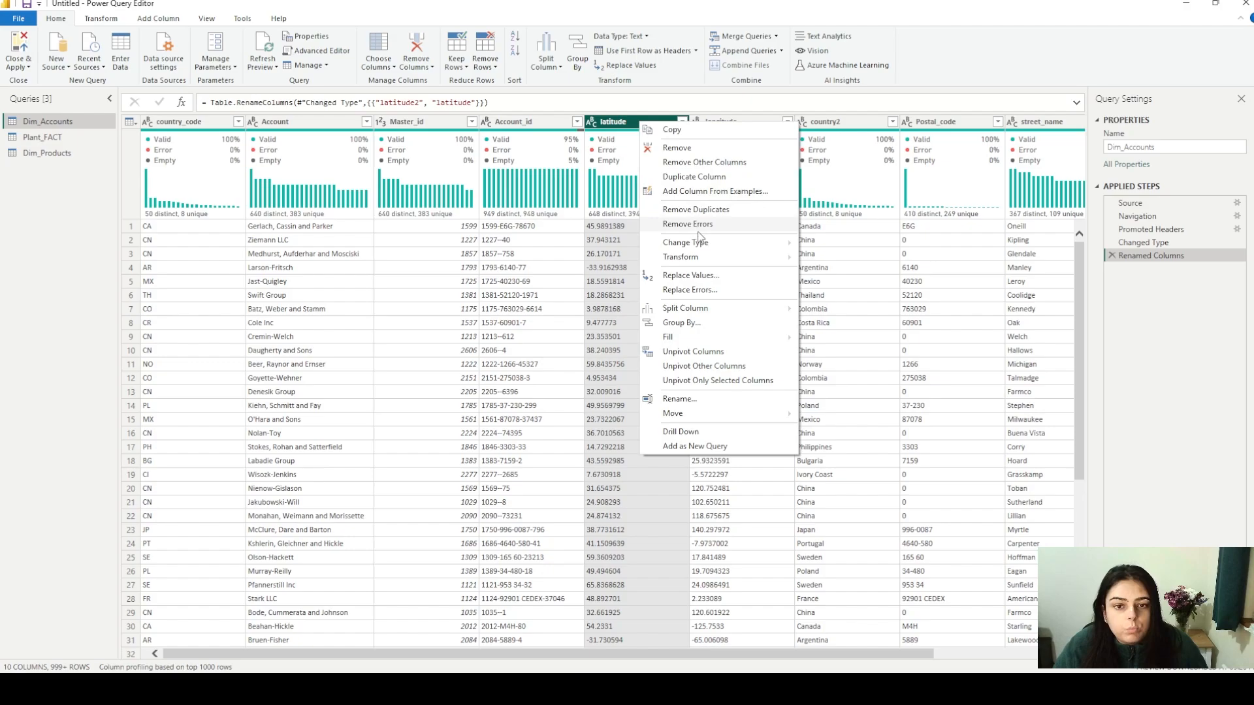
mouse_move(702, 243)
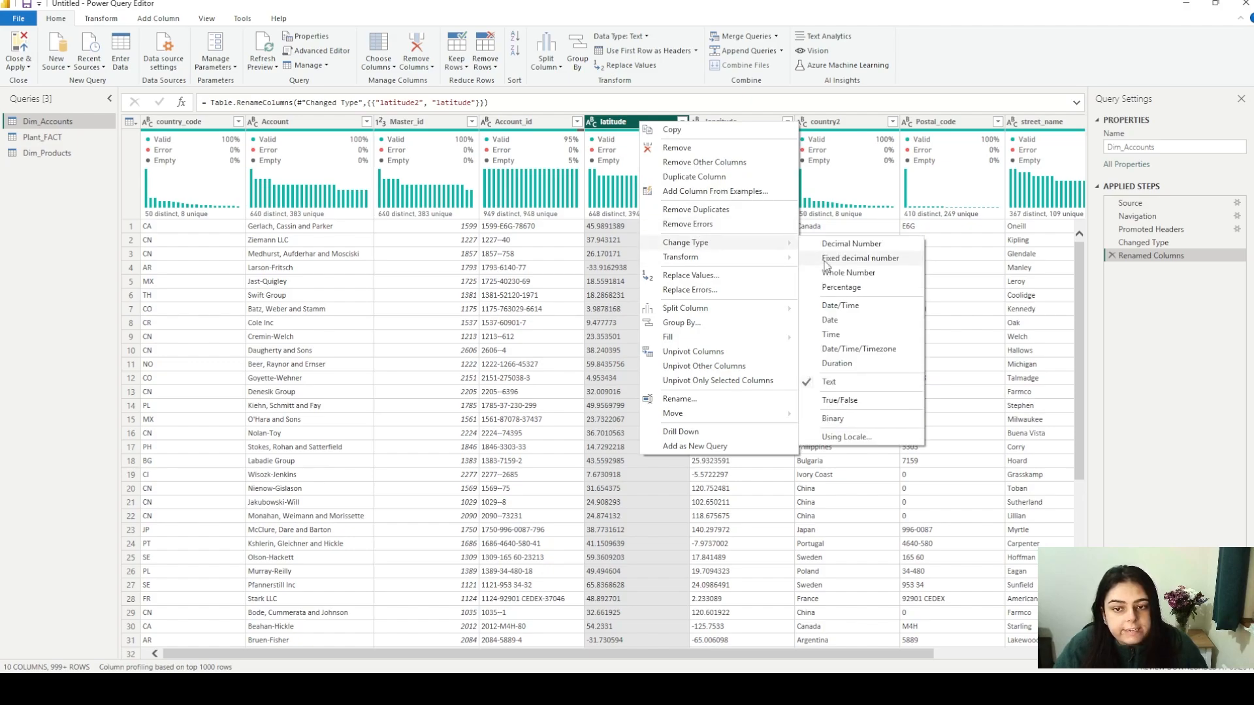
click(844, 244)
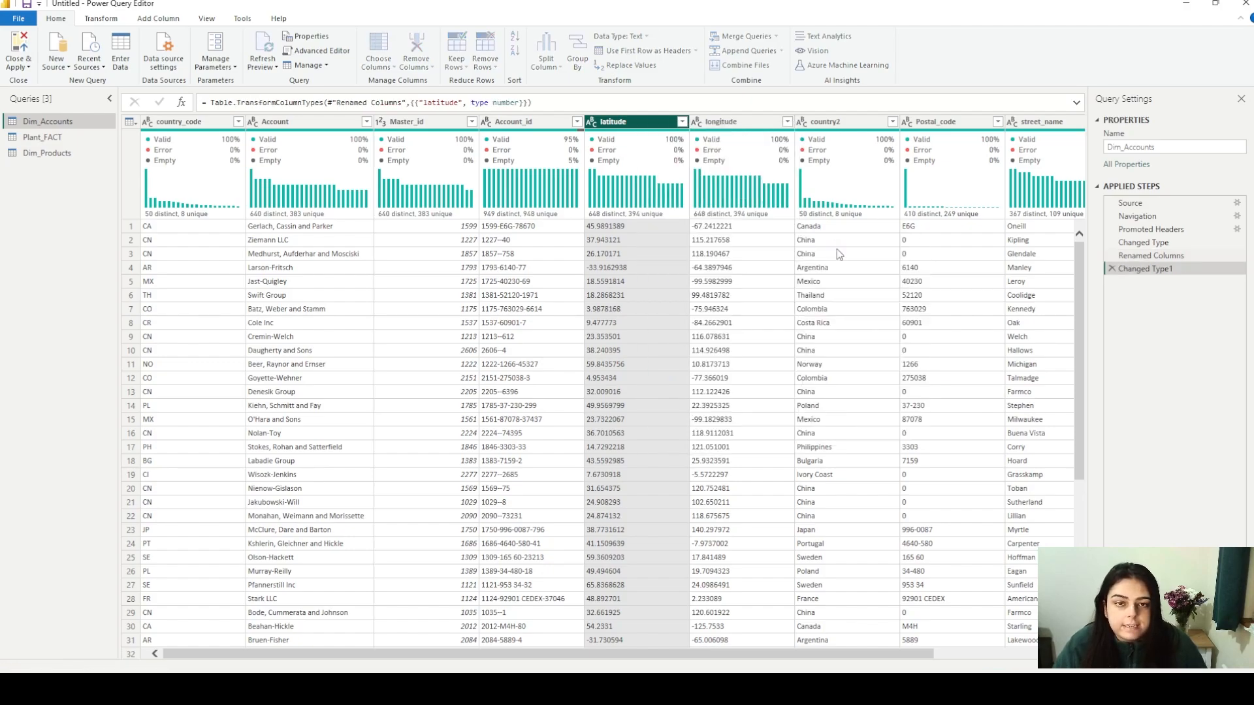
click(751, 121)
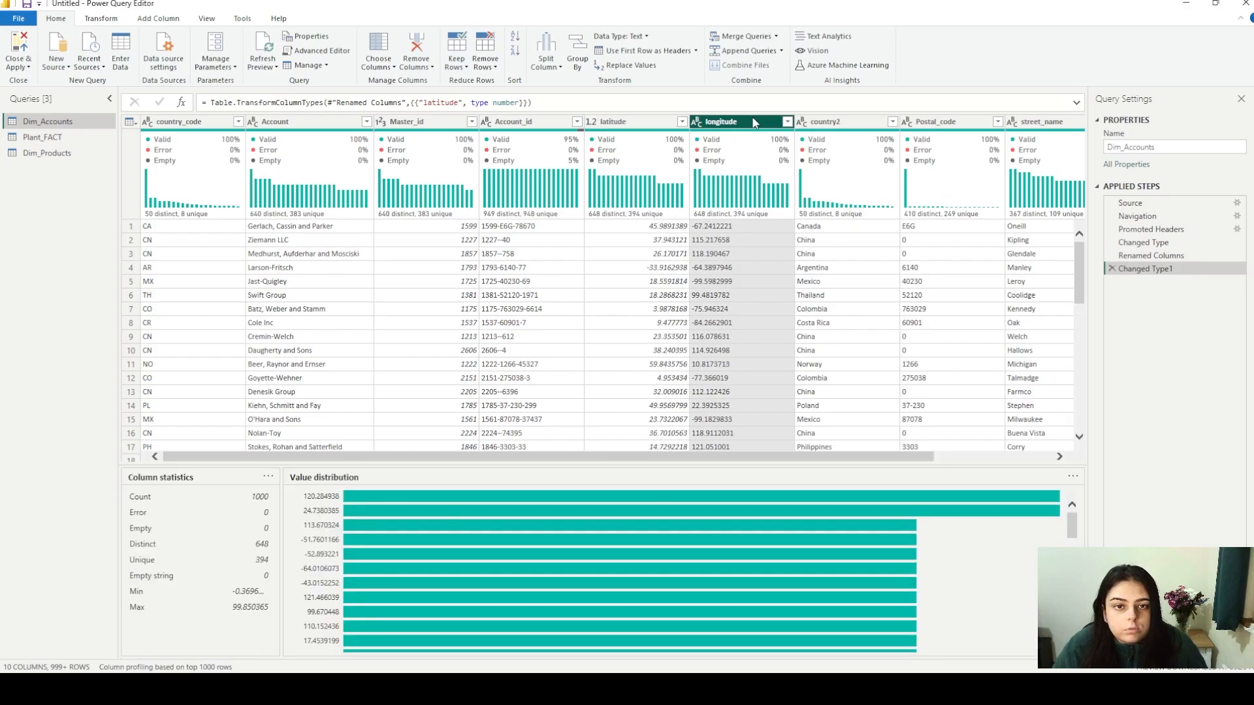
right_click(752, 120)
mouse_move(850, 247)
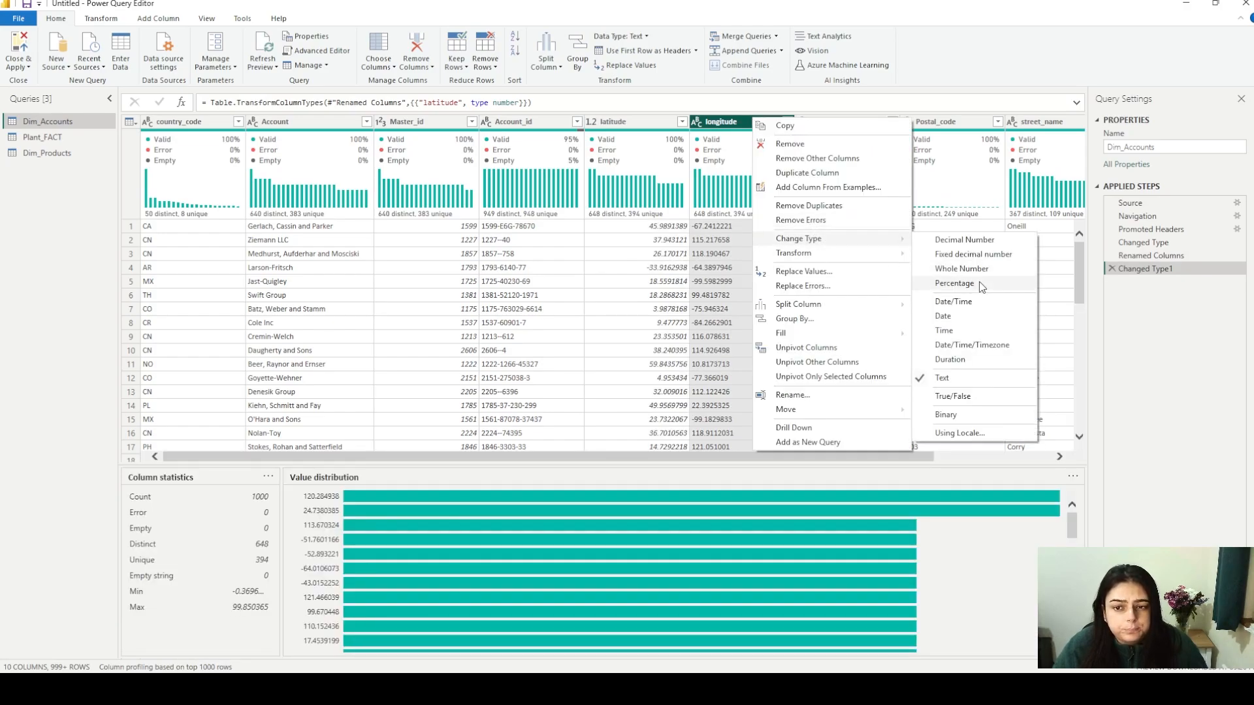
click(980, 240)
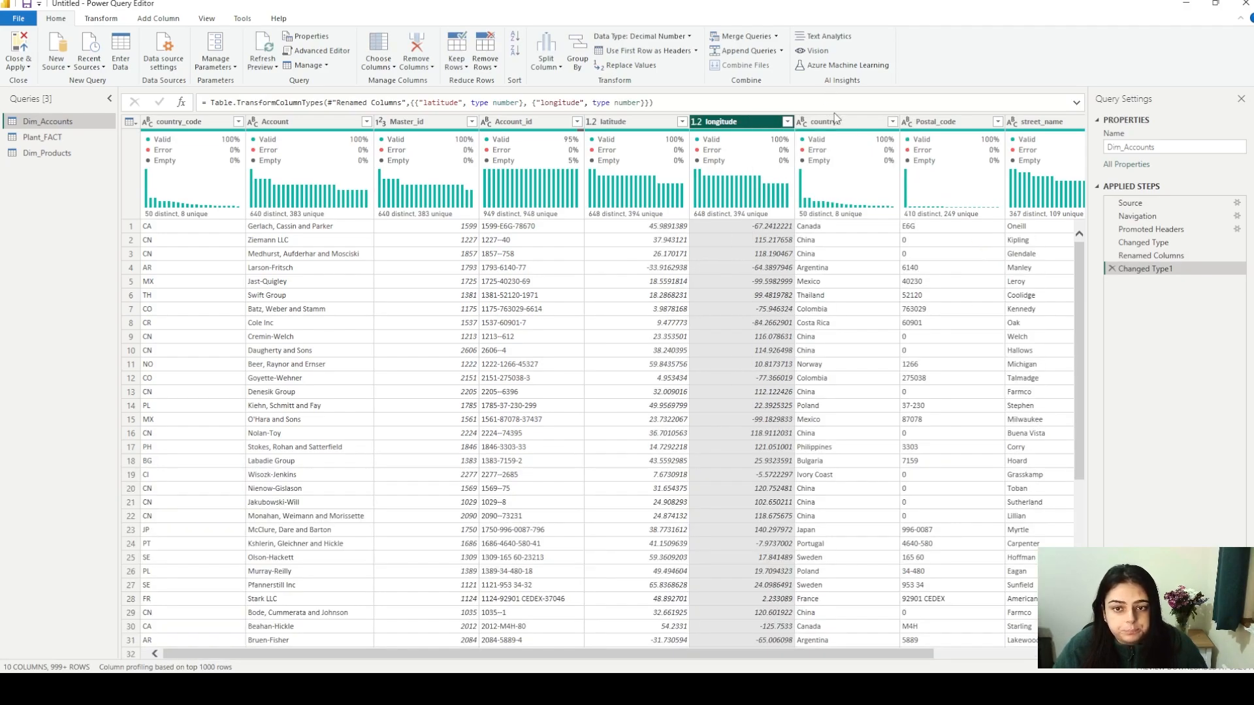
Rename the country2 column as country and check the Postal_code, street_name and Street_number columns
click(853, 119)
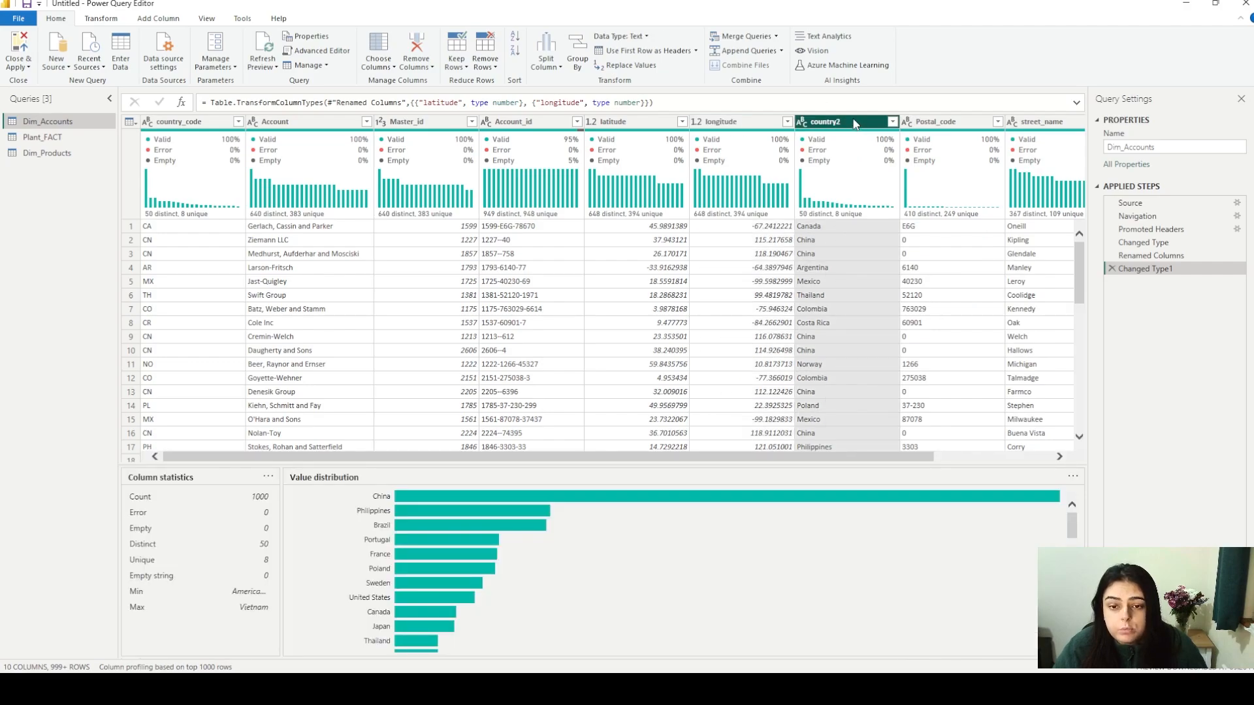
double_click(854, 119)
key(Return)
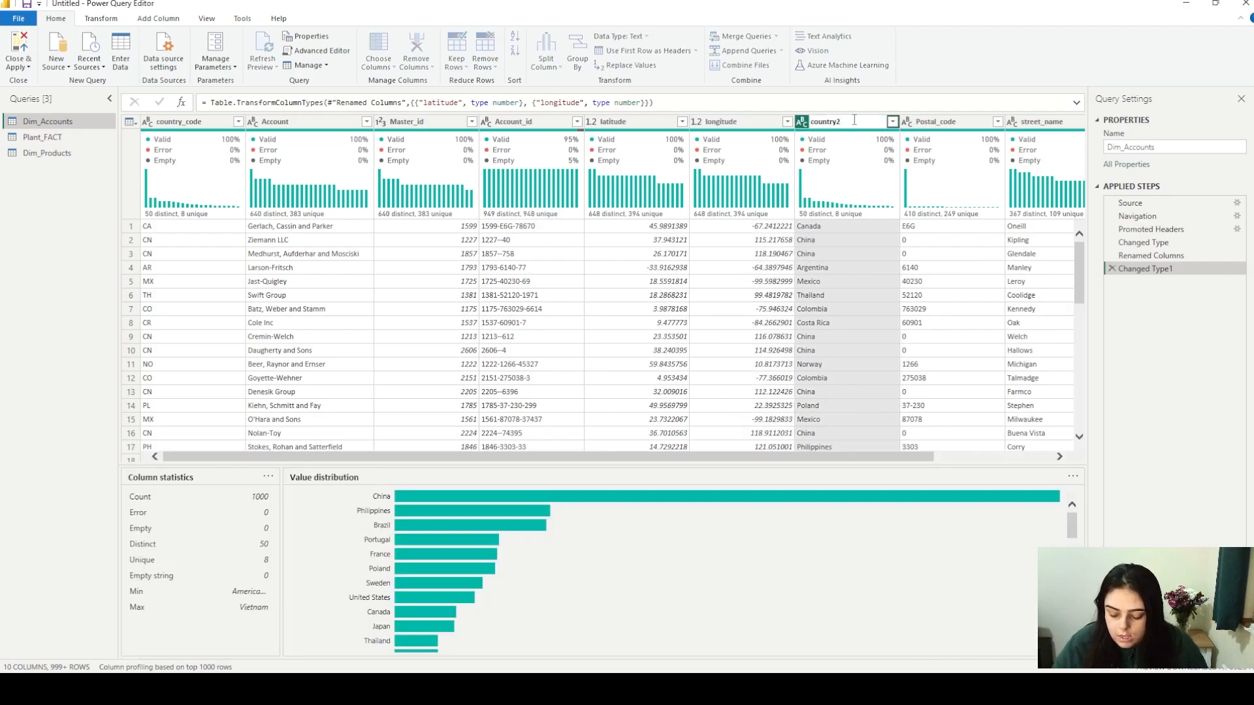
key(Return)
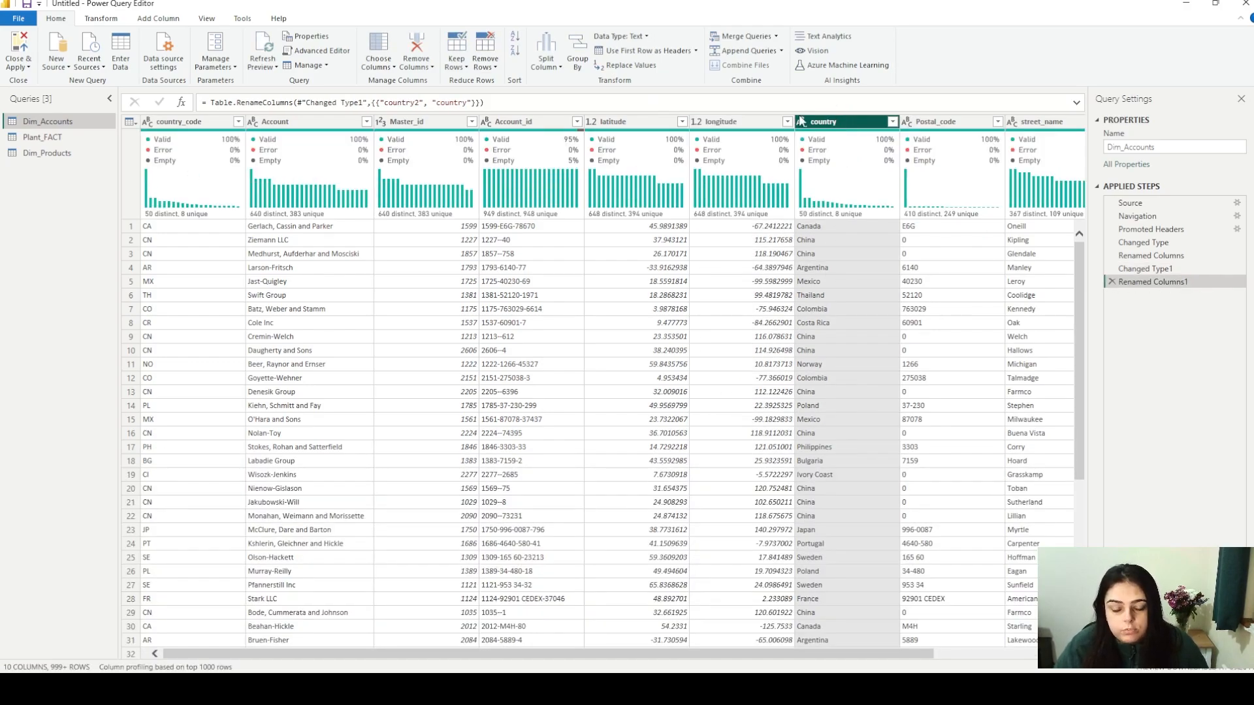
drag(921, 654, 1038, 654)
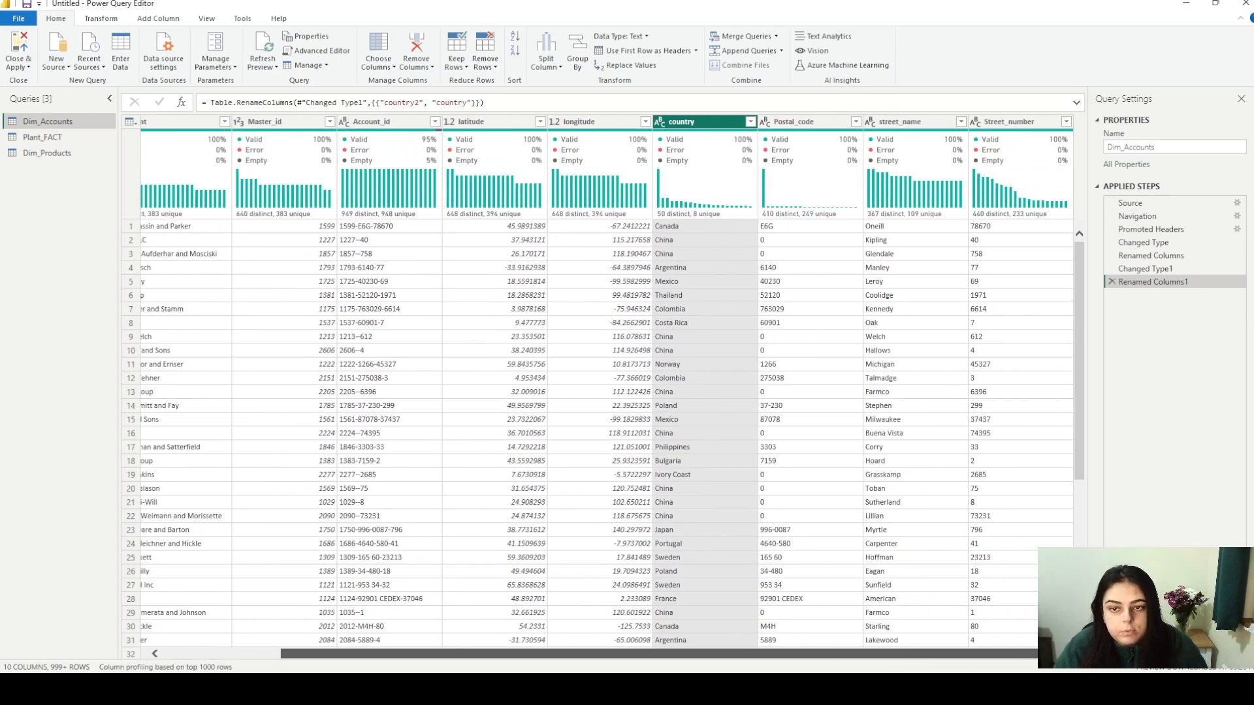
click(783, 125)
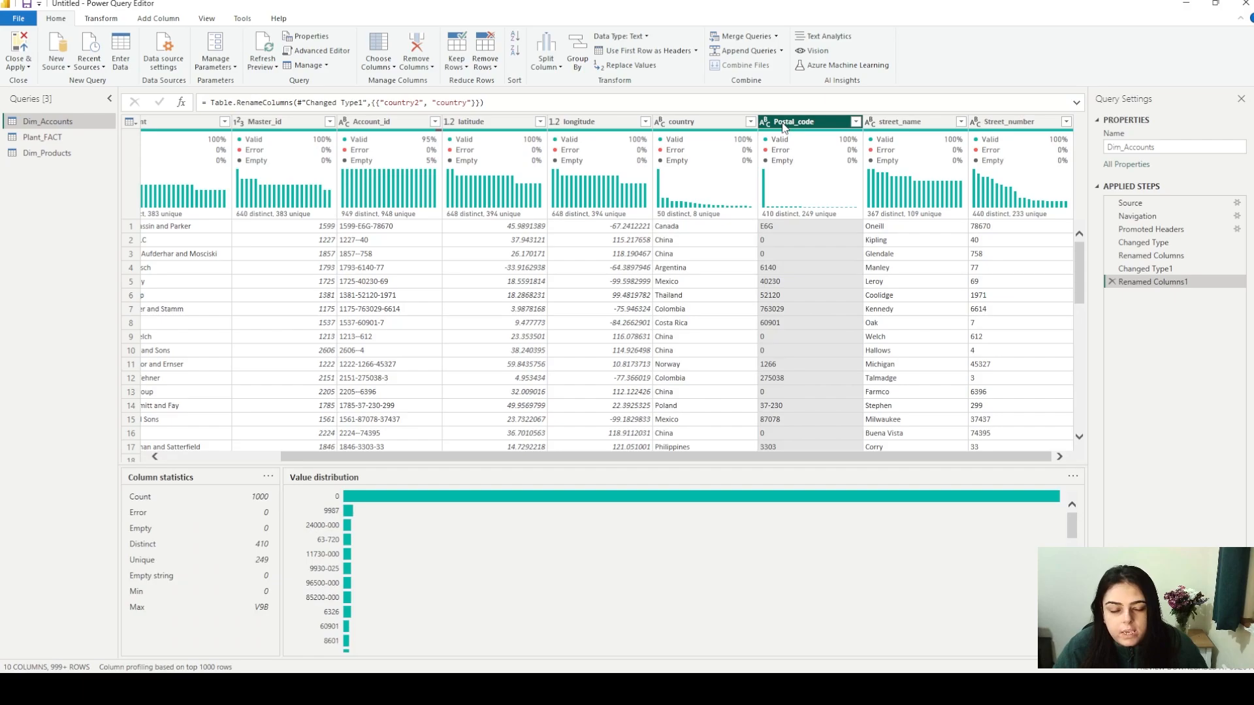
click(913, 124)
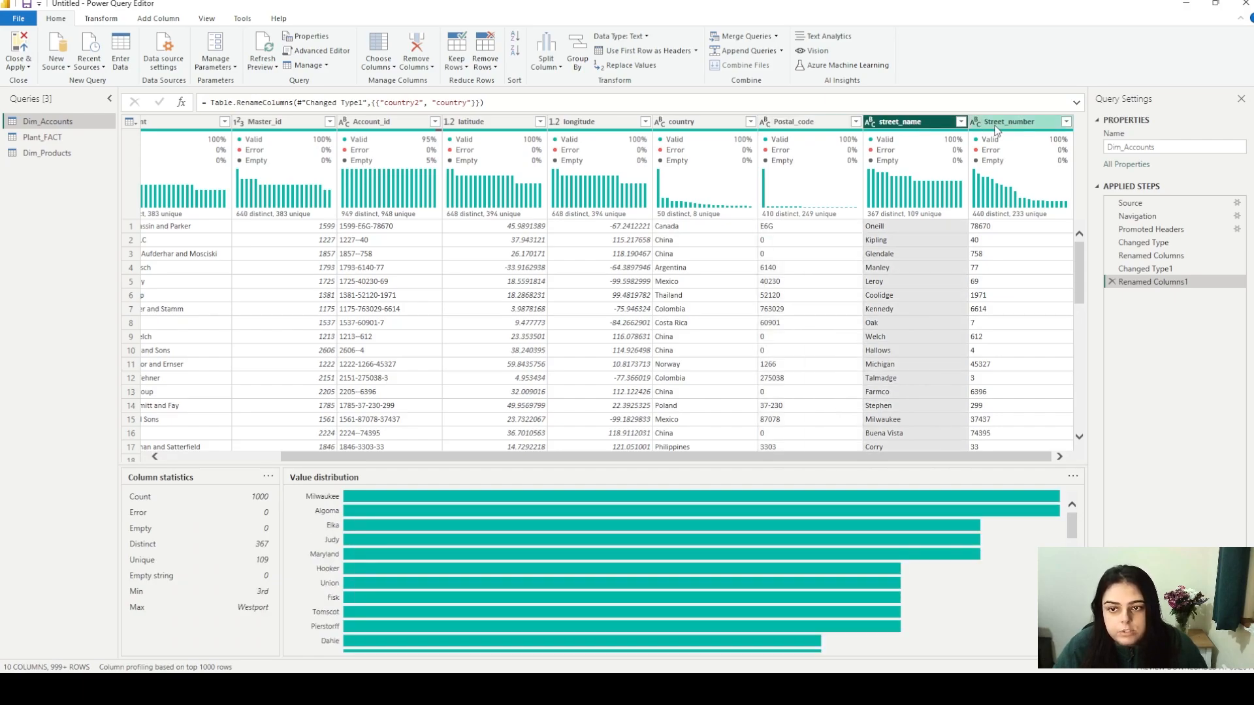
click(997, 126)
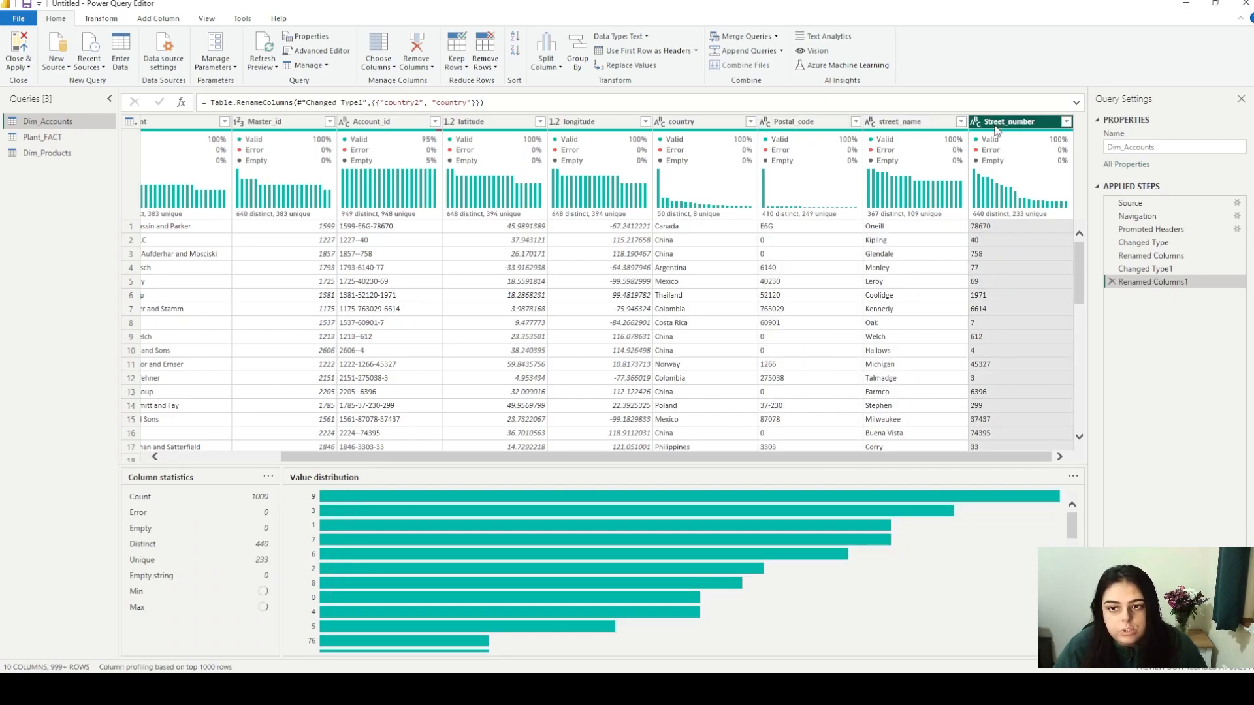
Rename the Plant_FACT query as Fact_Sales
click(51, 139)
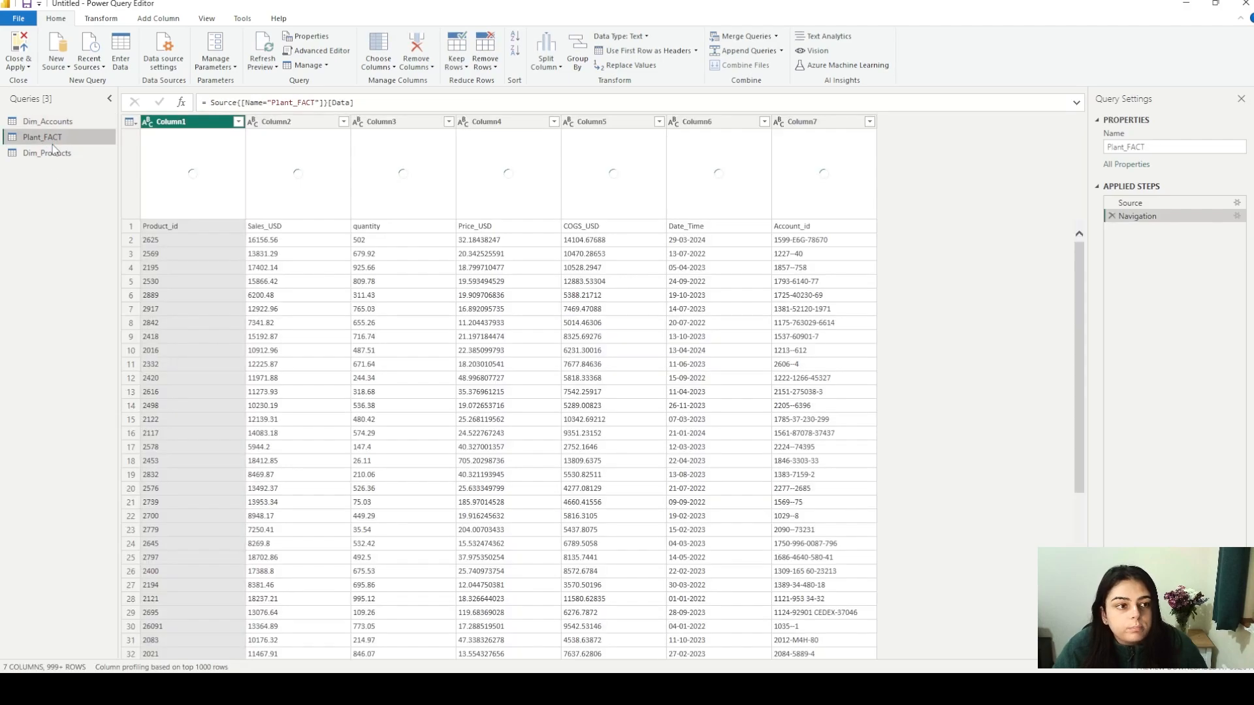
double_click(51, 139)
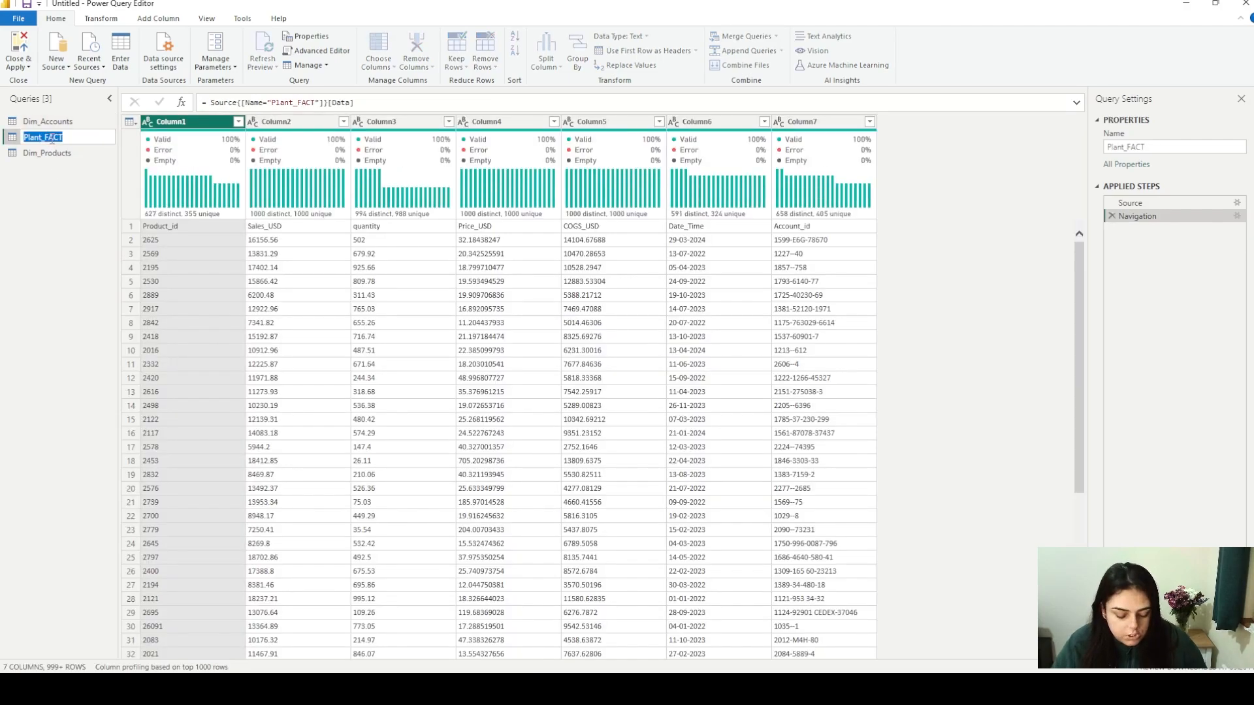
text(Fact_Sales)
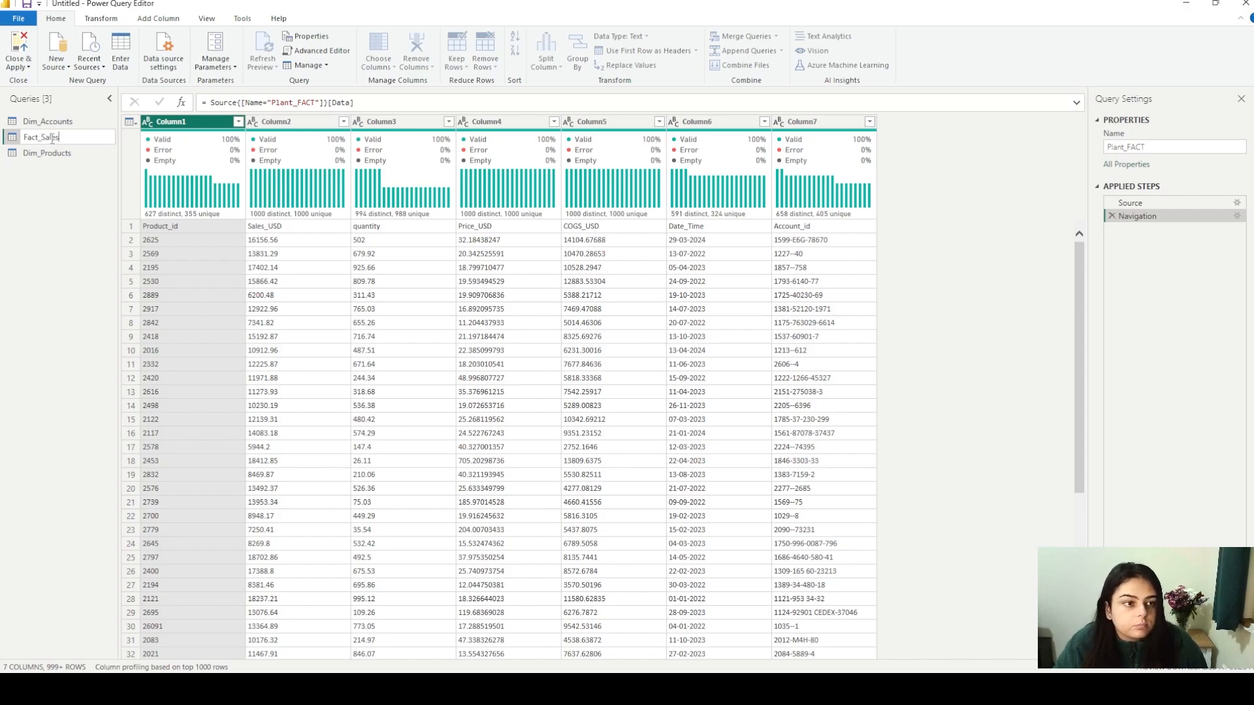
key(Return)
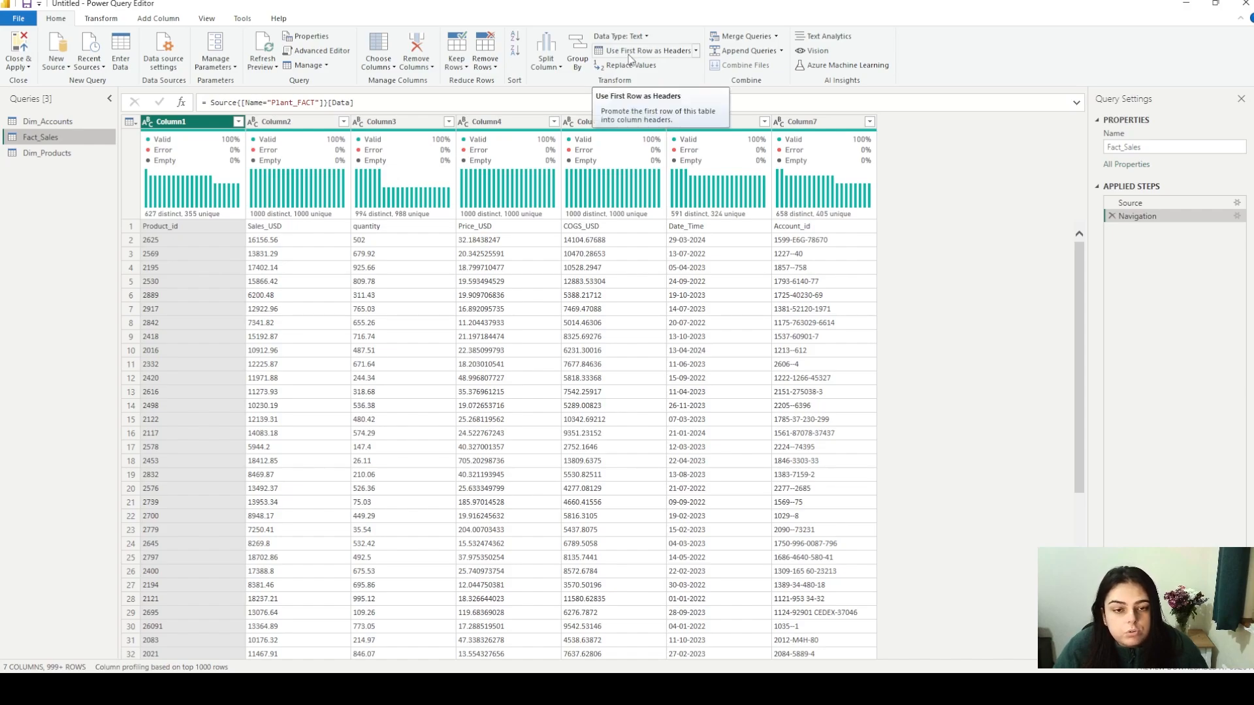
Promote the first row of Fact_Sales to column headers and change the data type of the Product_id column to Whole Number
click(629, 59)
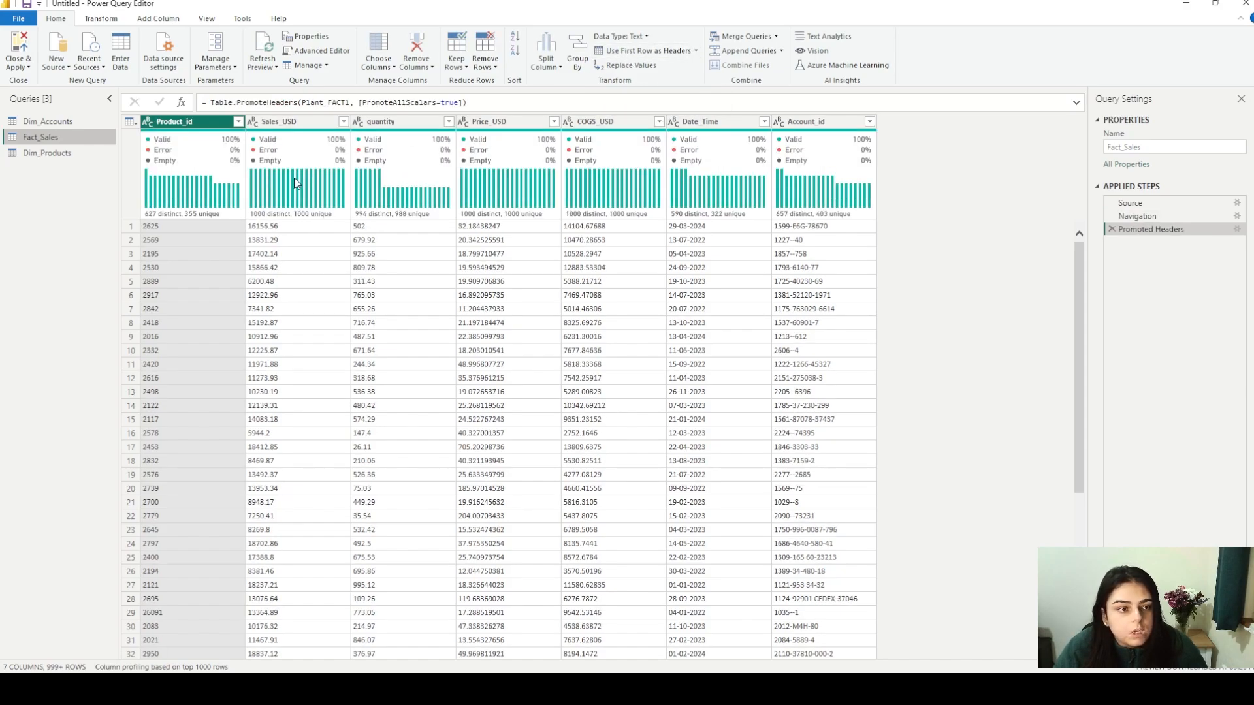
right_click(180, 122)
mouse_move(247, 248)
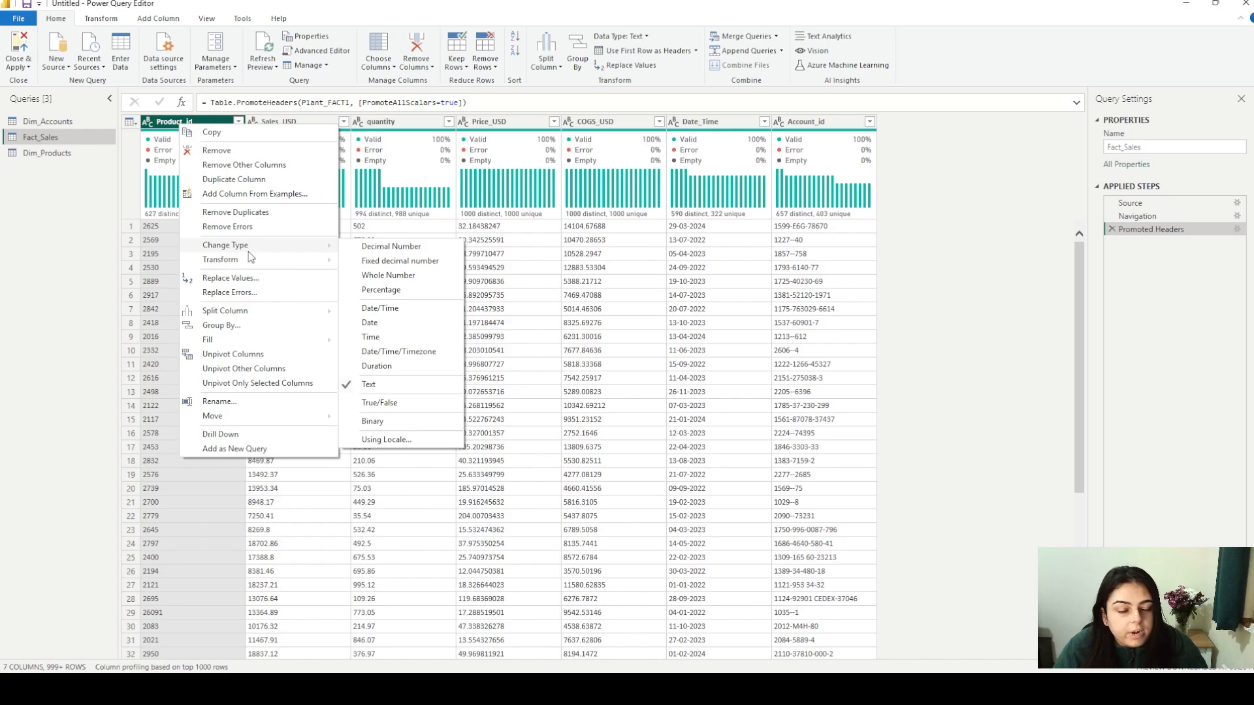
click(387, 275)
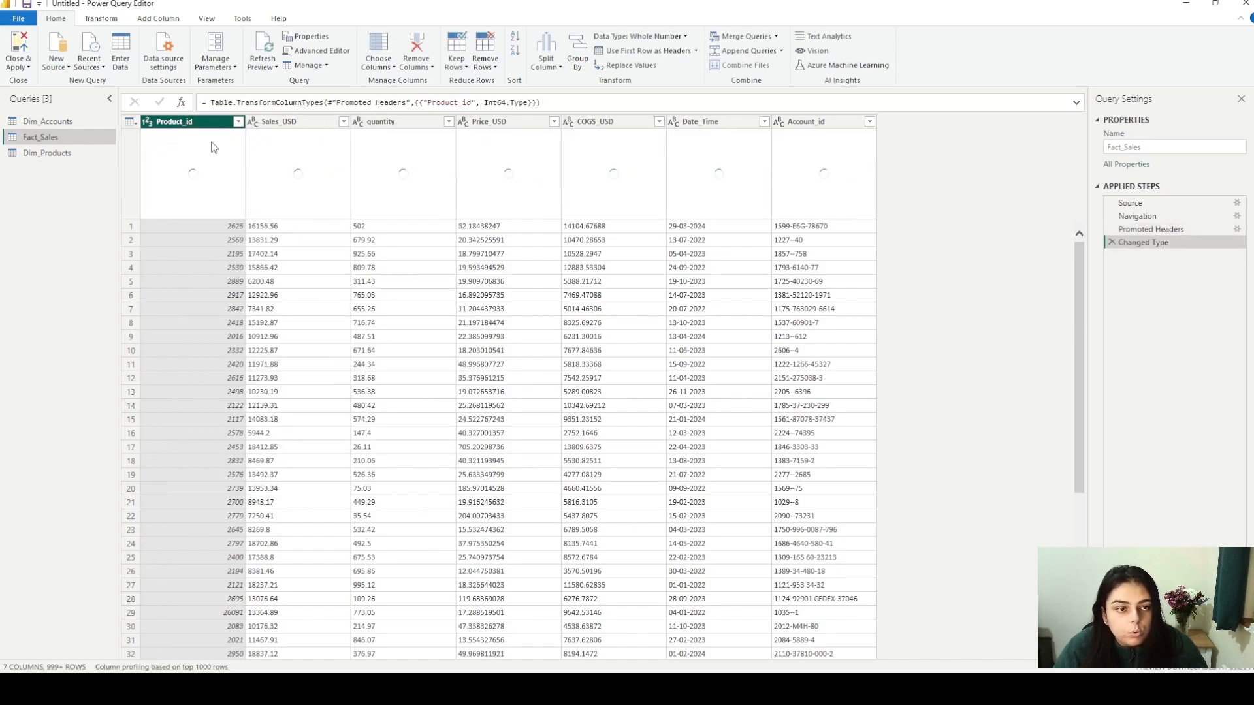
Change the data type of the Sales_USD and quantity columns in Fact_Sales to Decimal Number
click(264, 126)
right_click(265, 126)
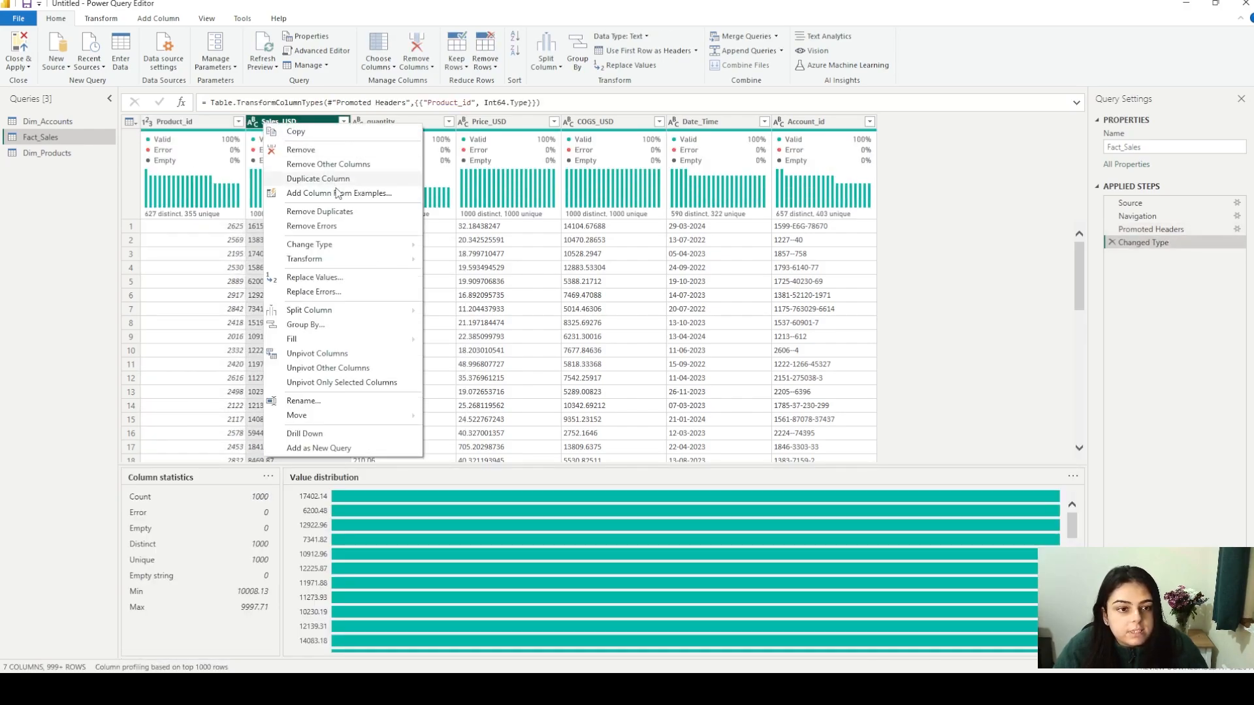
mouse_move(356, 243)
click(446, 242)
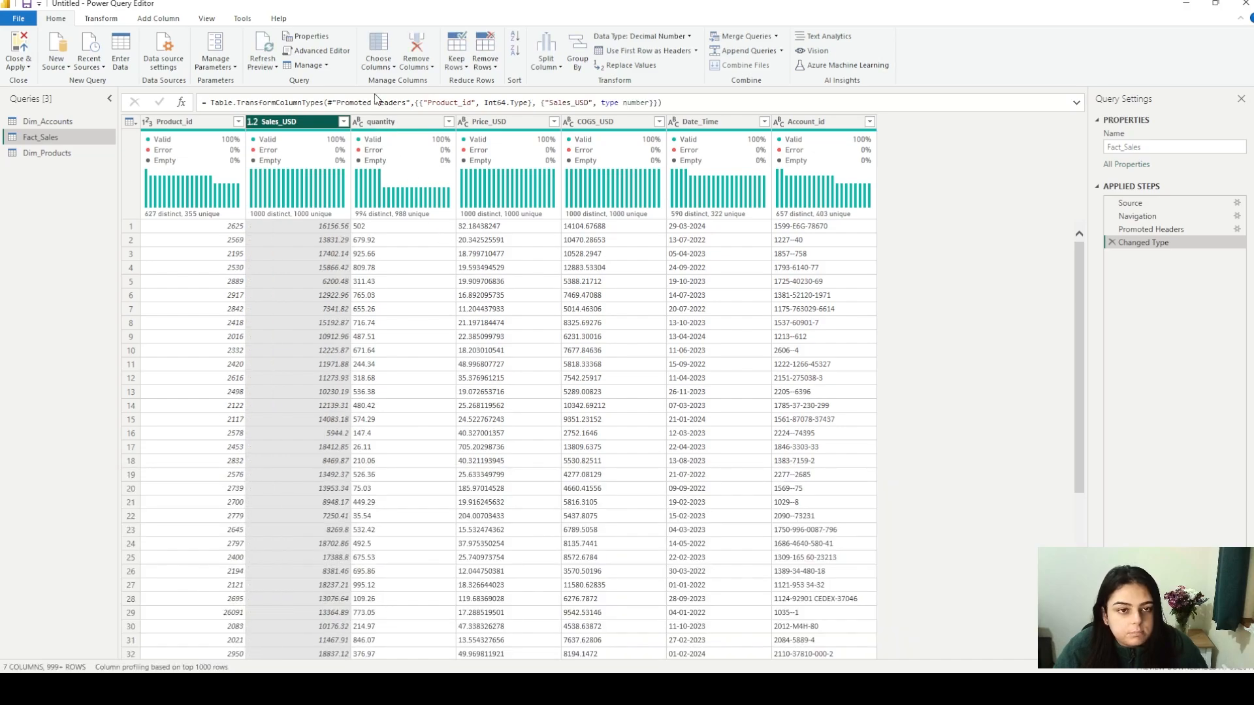
click(397, 122)
right_click(396, 122)
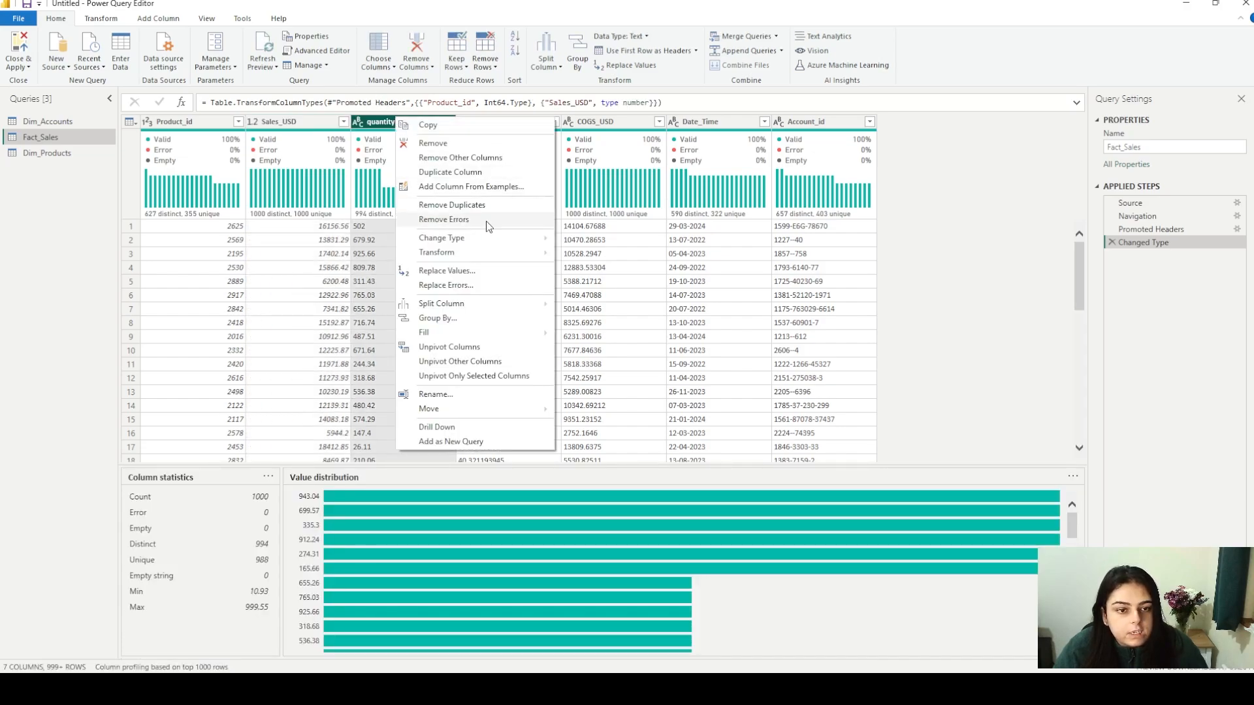
mouse_move(503, 246)
click(607, 240)
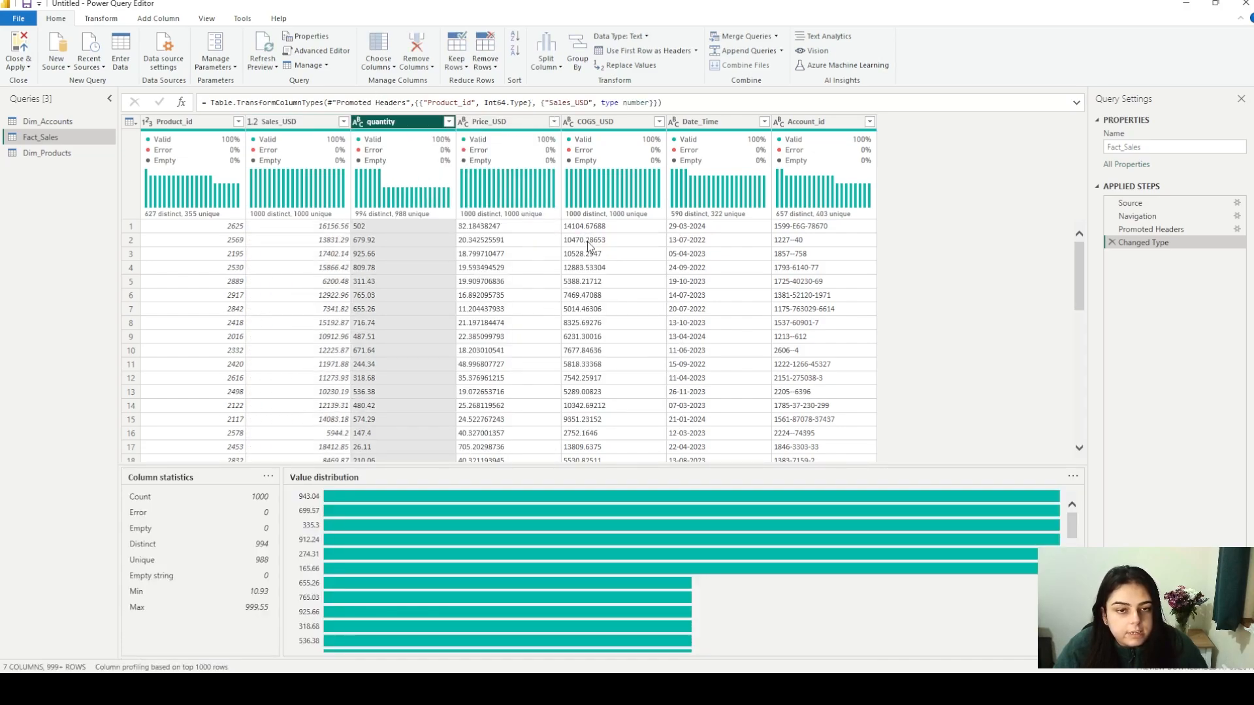
Change the data type of the Price_USD and COGS_USD columns in Fact_Sales to Decimal Number
click(492, 122)
right_click(492, 123)
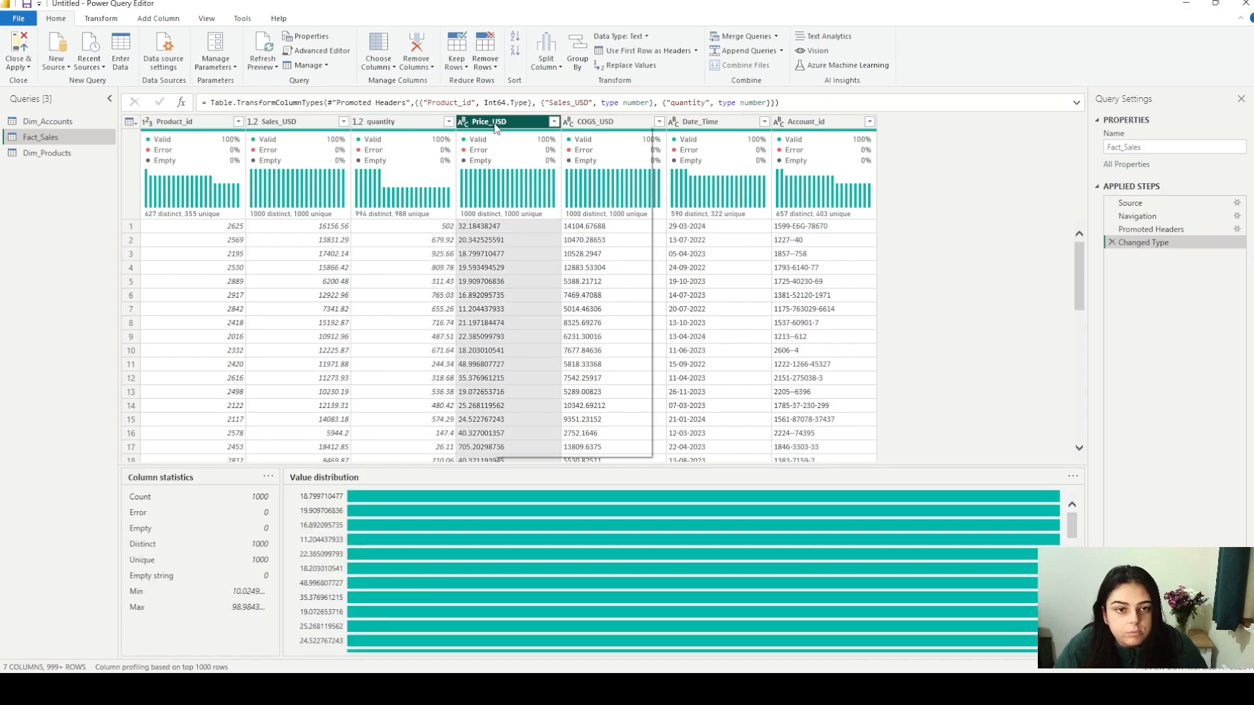
mouse_move(550, 246)
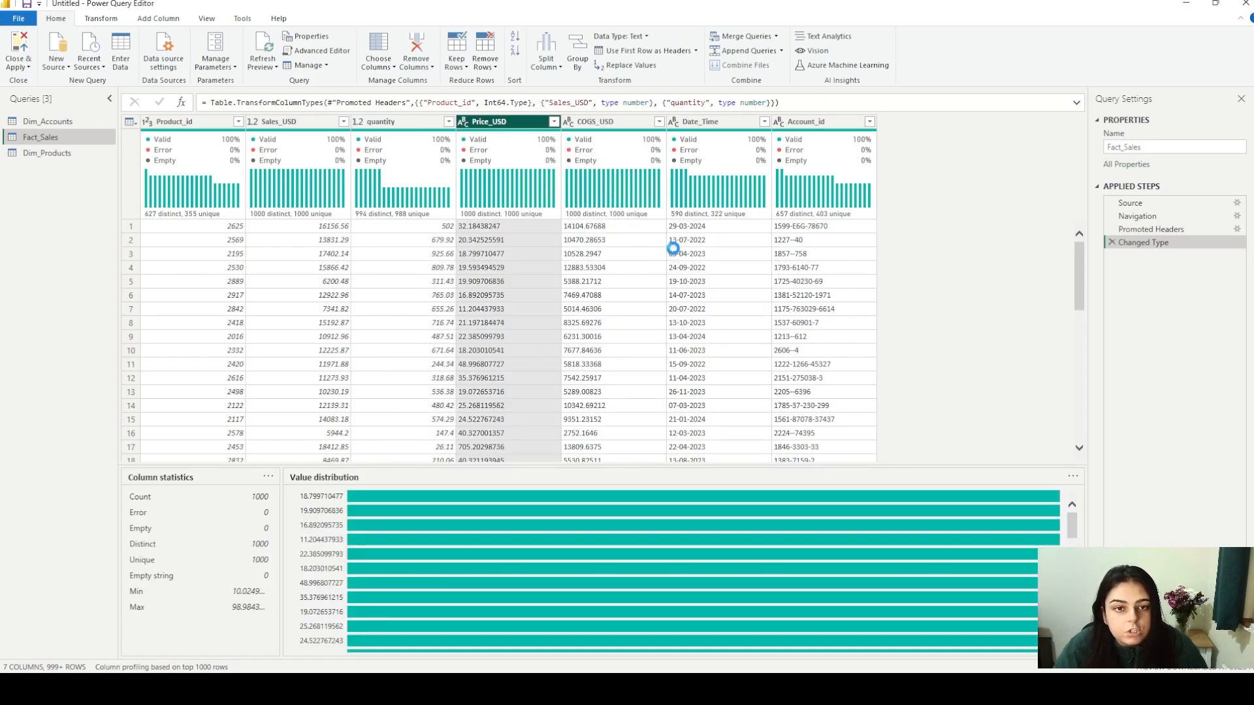
click(680, 247)
click(578, 123)
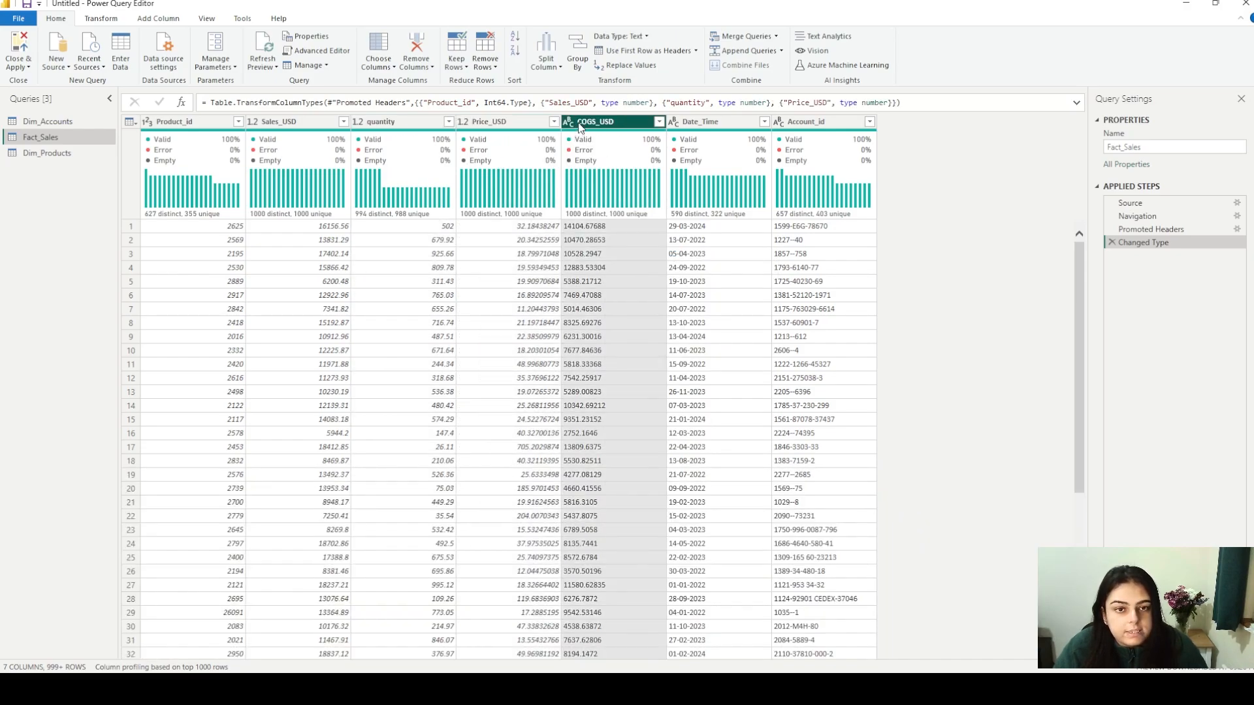
right_click(579, 123)
mouse_move(676, 248)
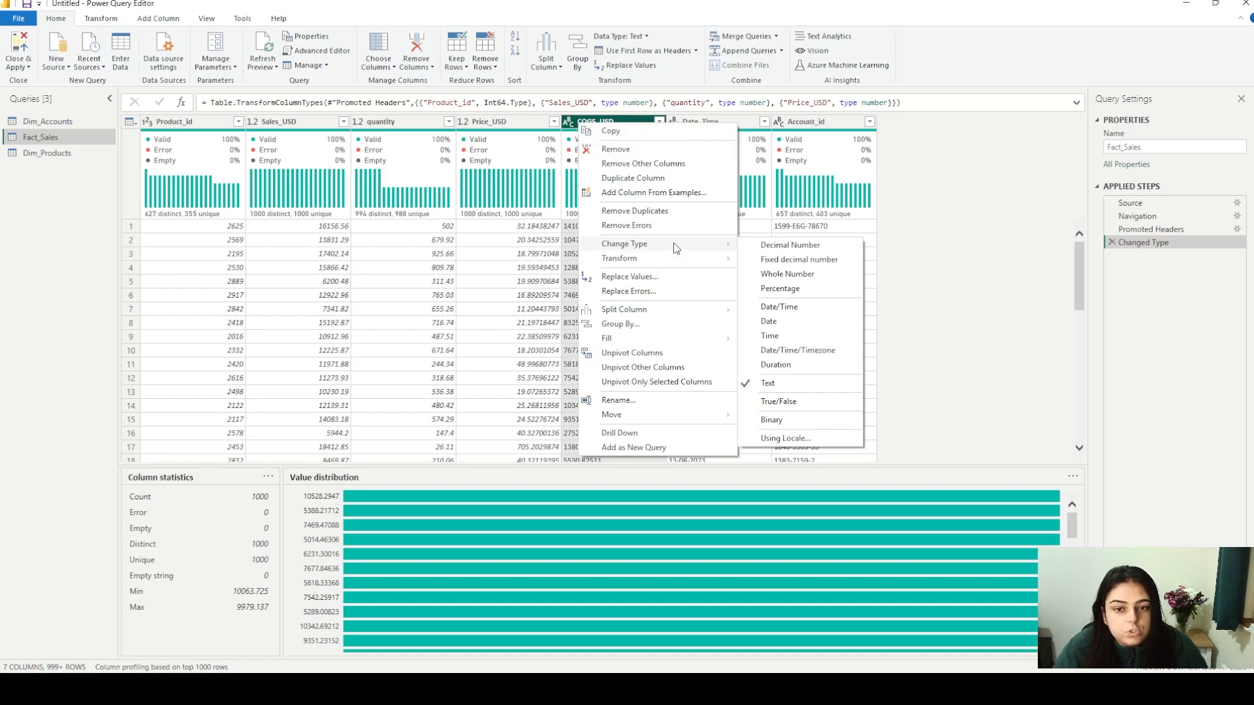
click(803, 247)
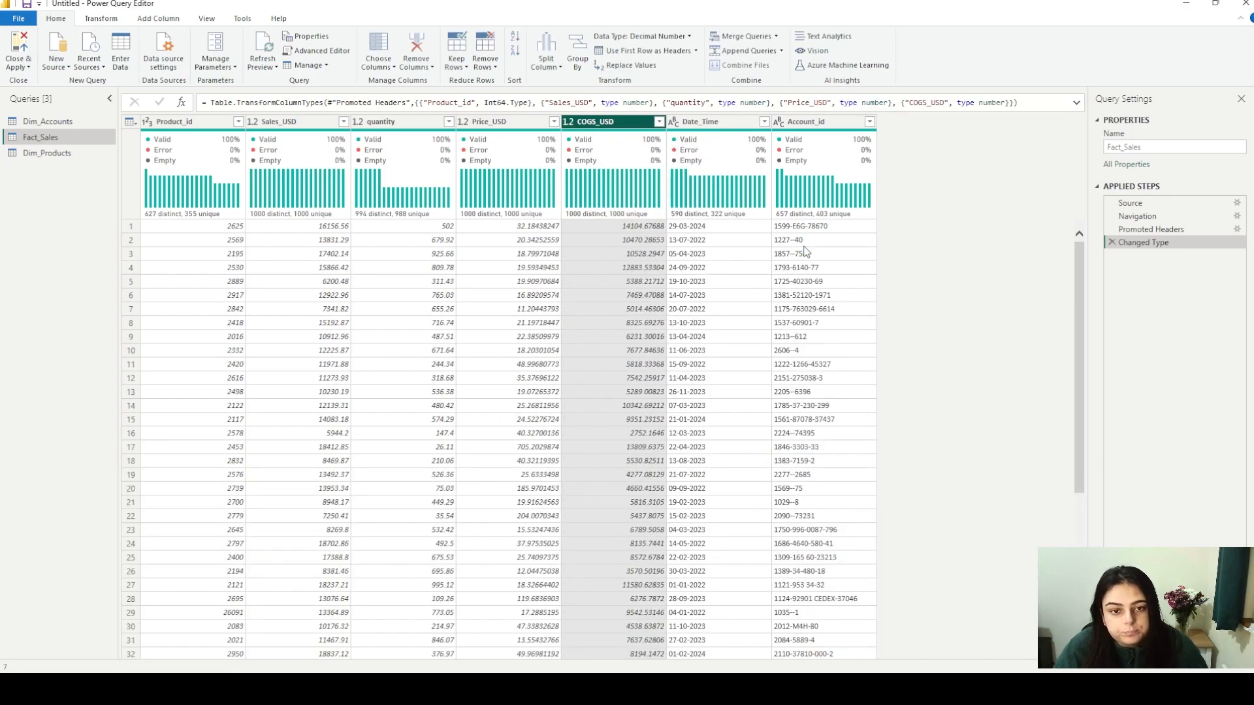
Change the data type of the Date_Time column to Date and apply the query changes to the report, closing Power Query Editor
click(688, 123)
right_click(687, 122)
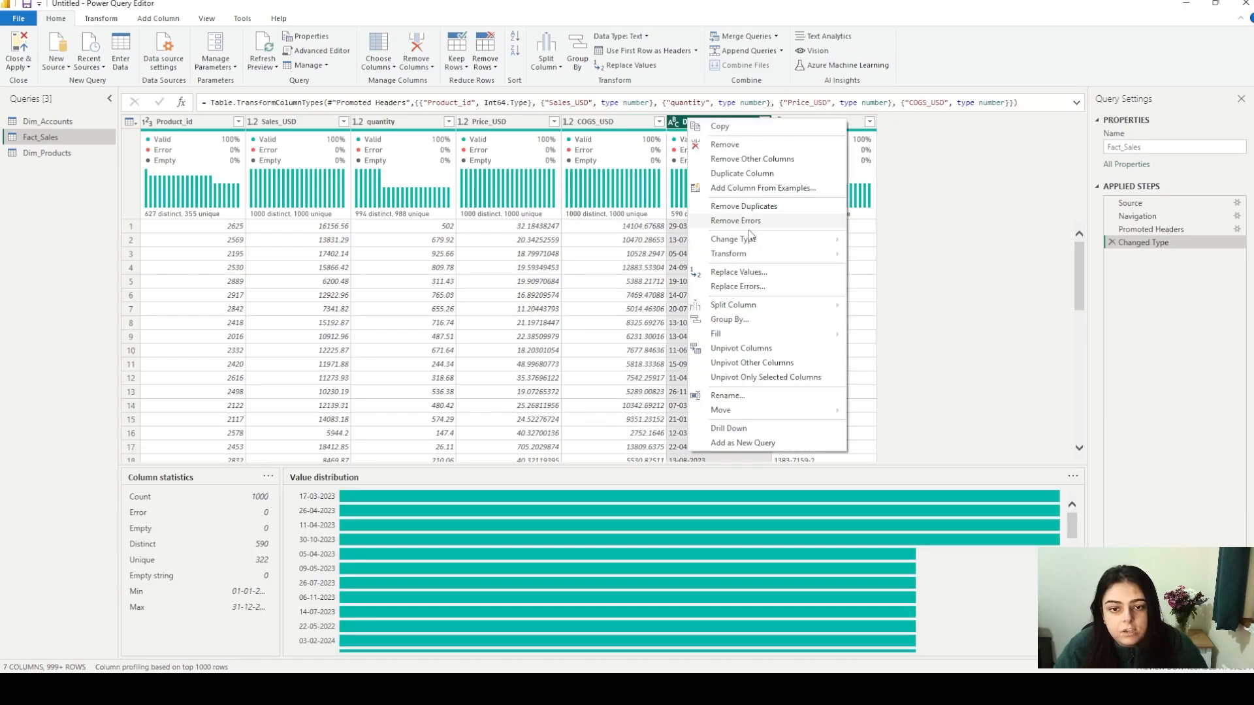
mouse_move(751, 239)
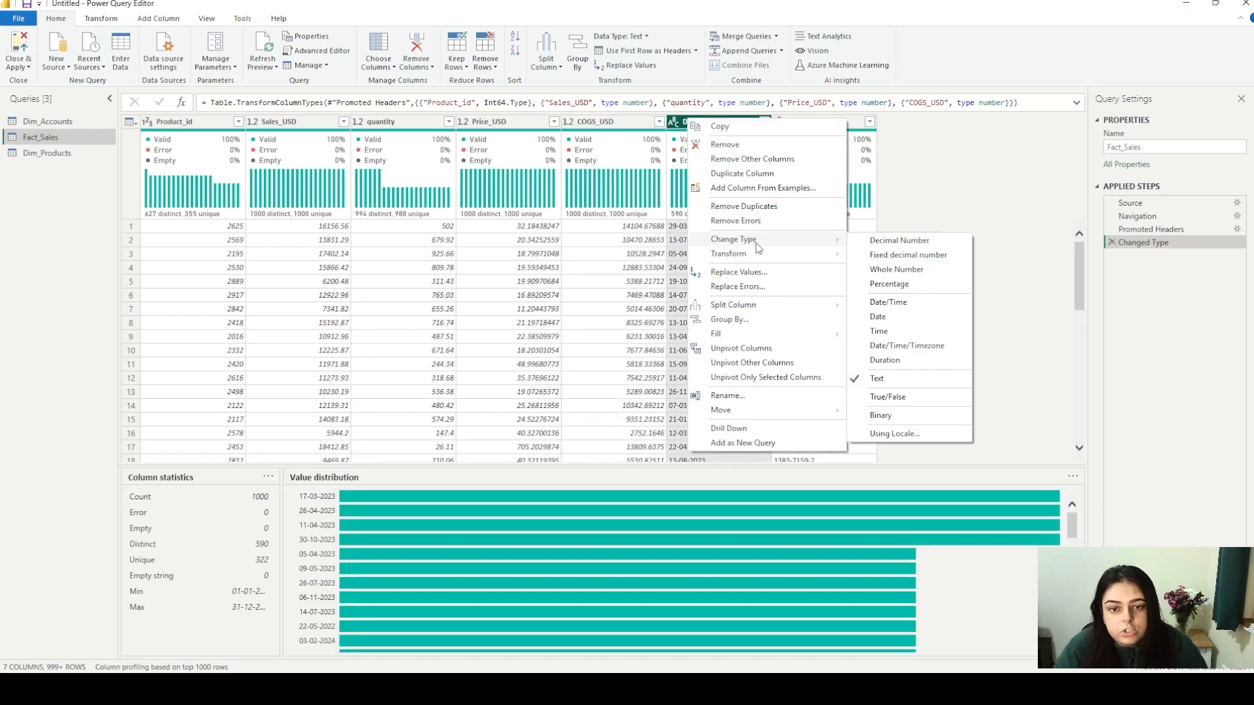
click(935, 320)
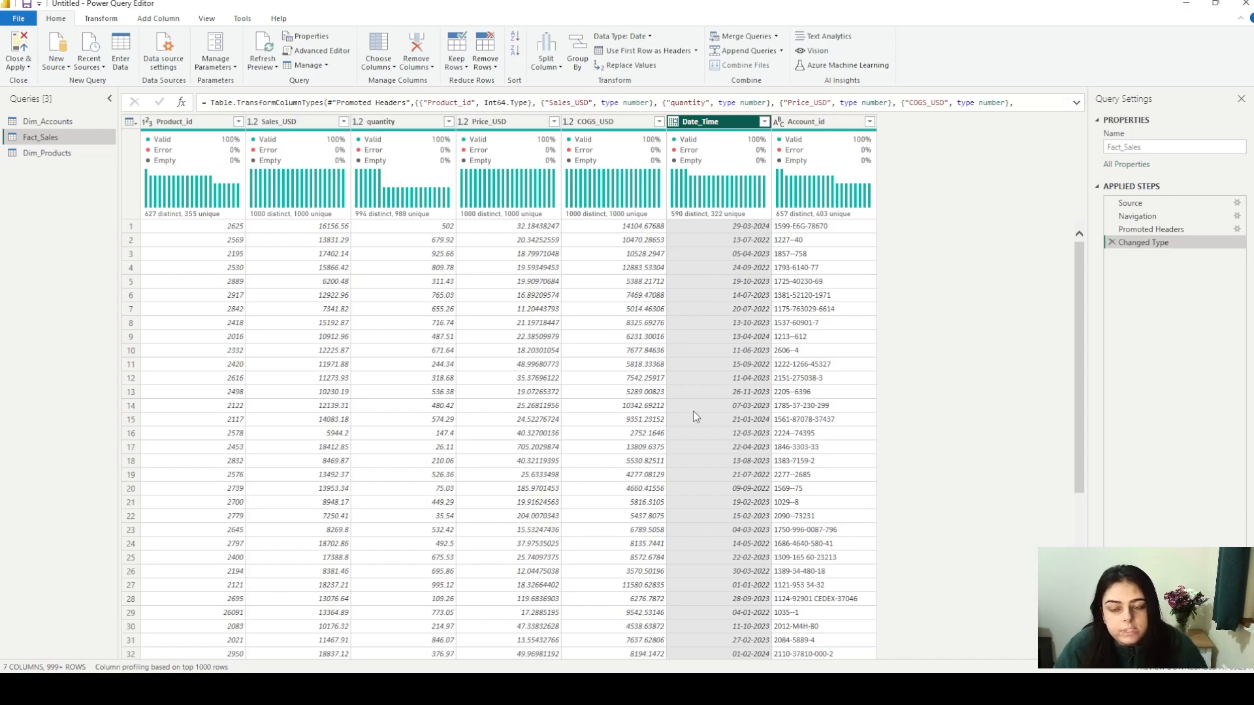
click(815, 122)
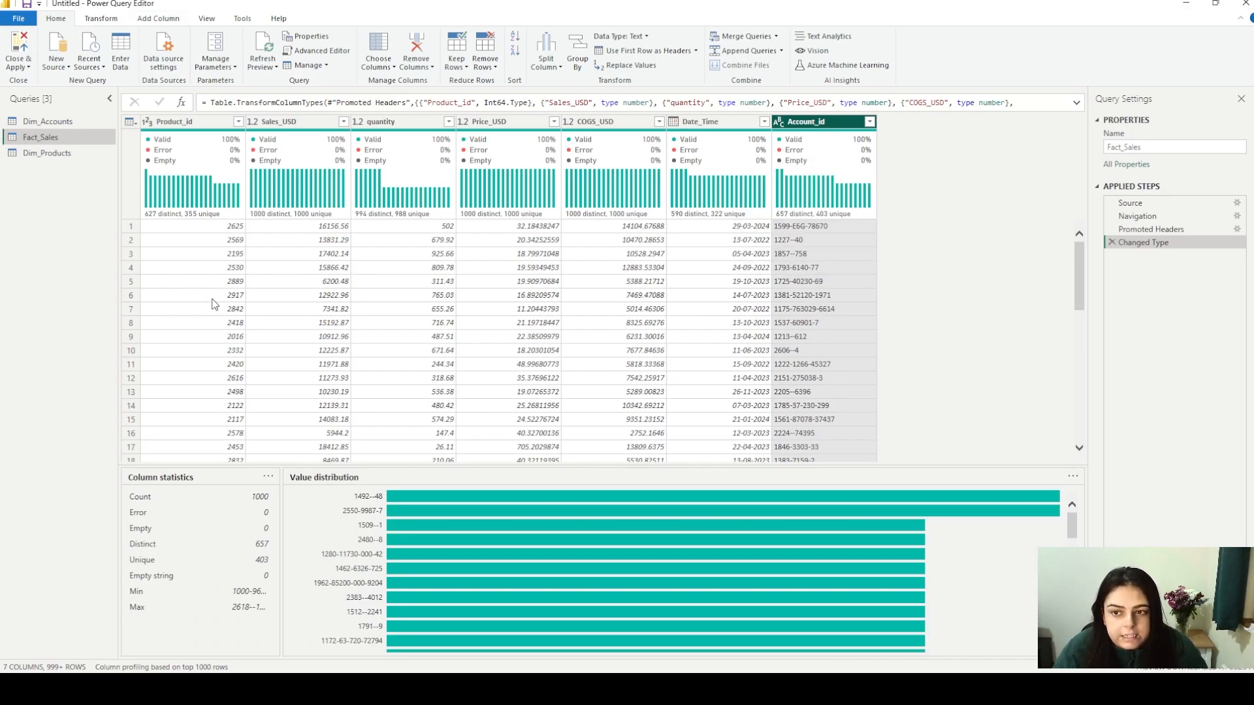
click(23, 43)
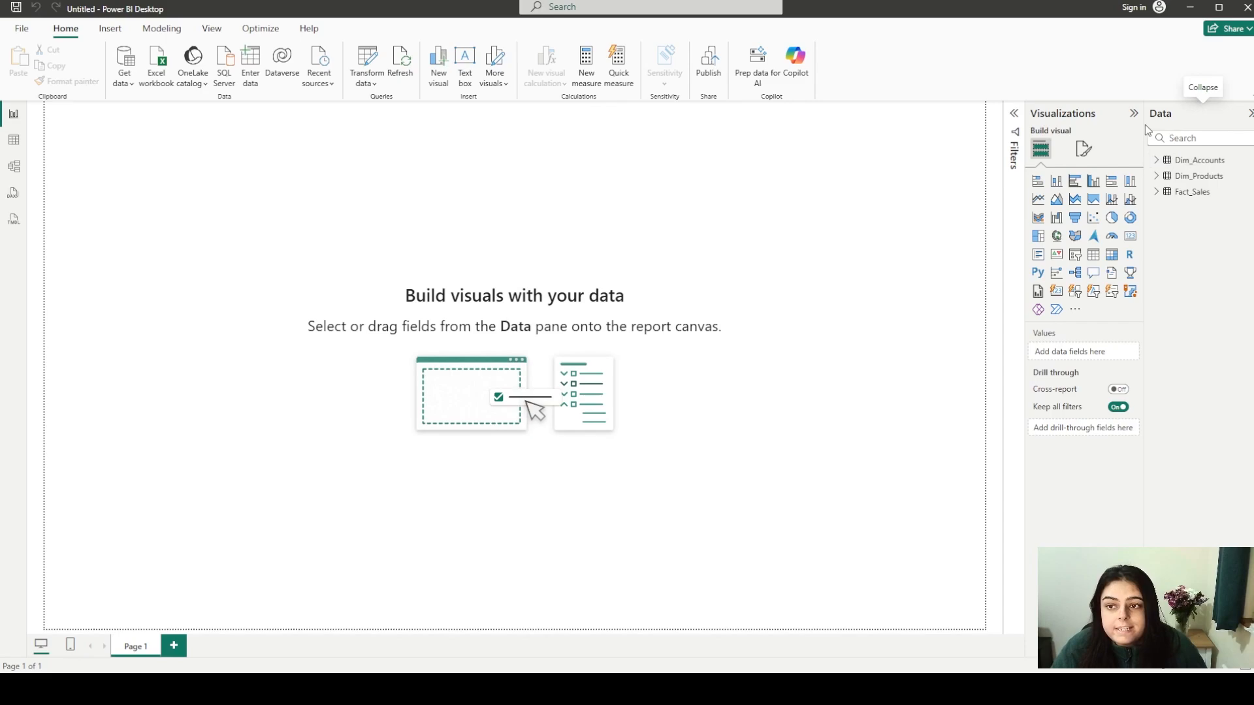
Review the loaded fields of the Dim_Accounts, Dim_Products and Fact_Sales tables, and collapse their field lists again
click(1155, 161)
click(1155, 335)
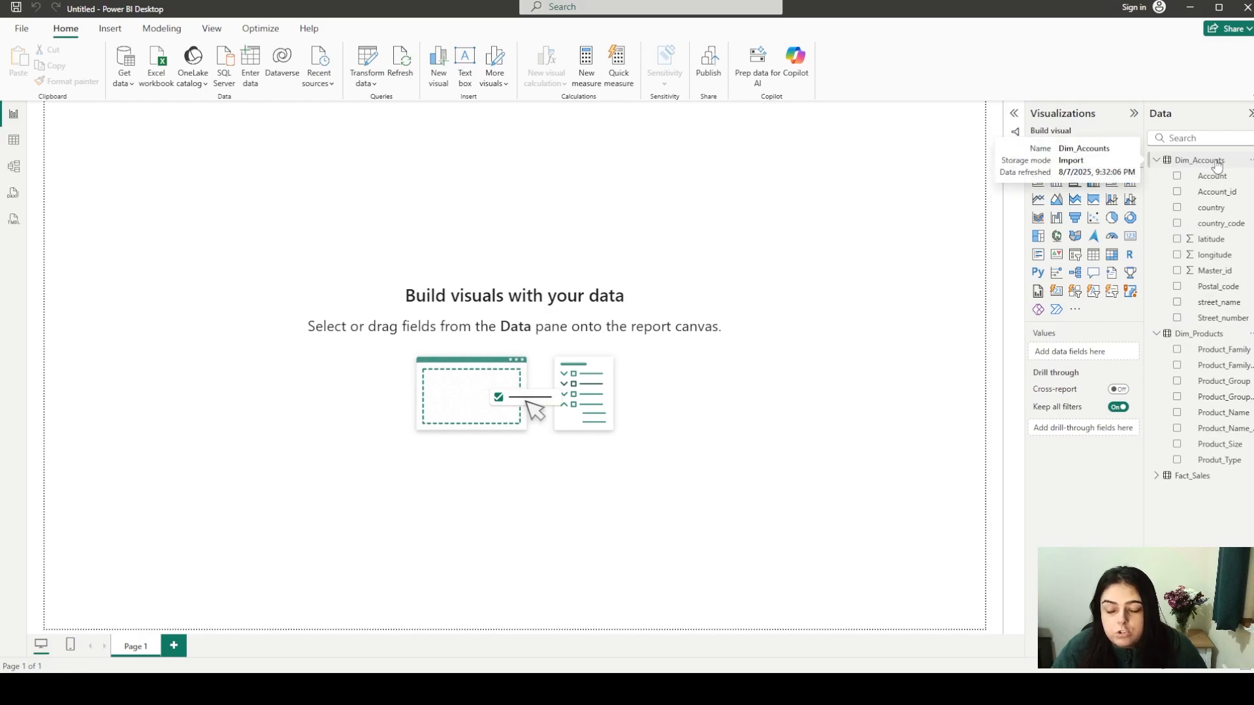
click(1157, 479)
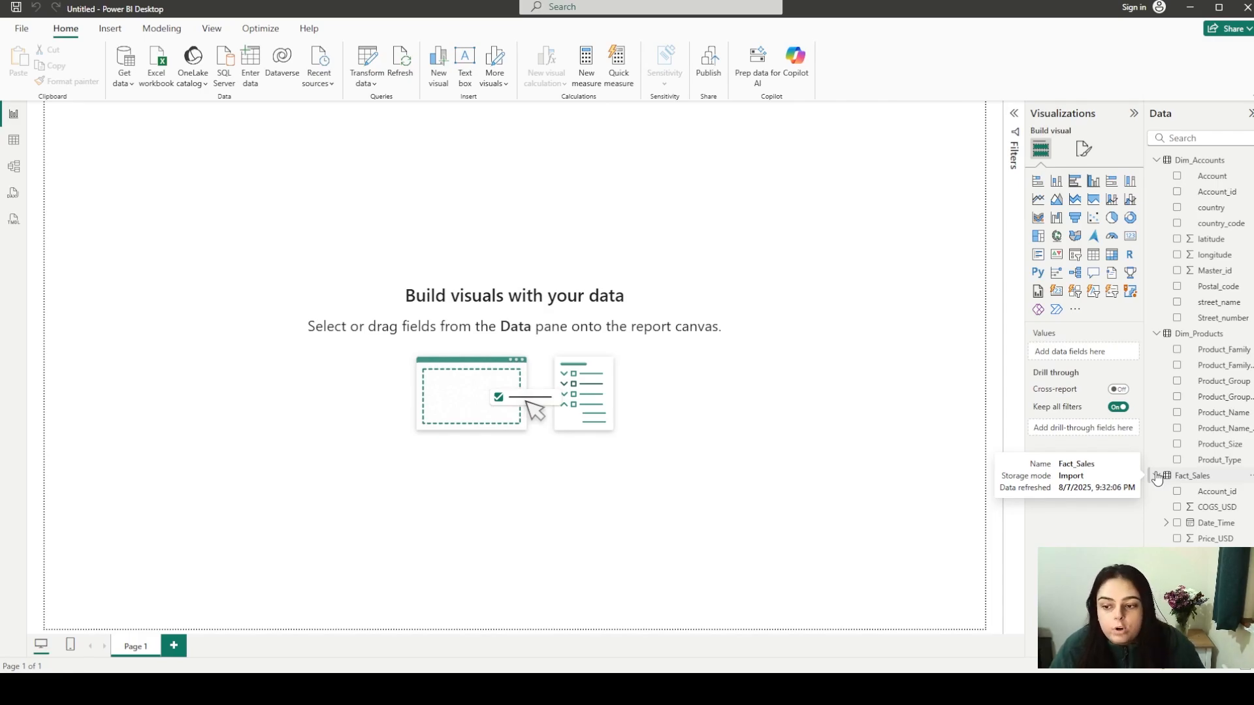
click(1157, 476)
click(1157, 334)
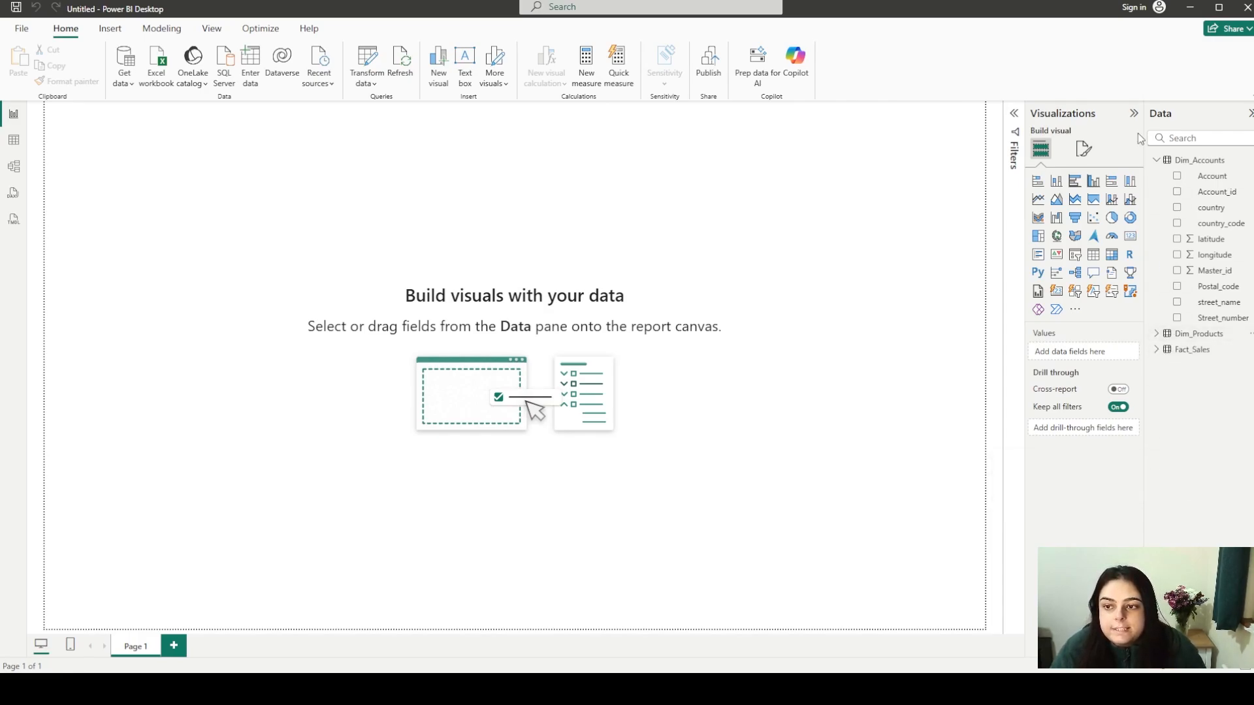
click(1157, 161)
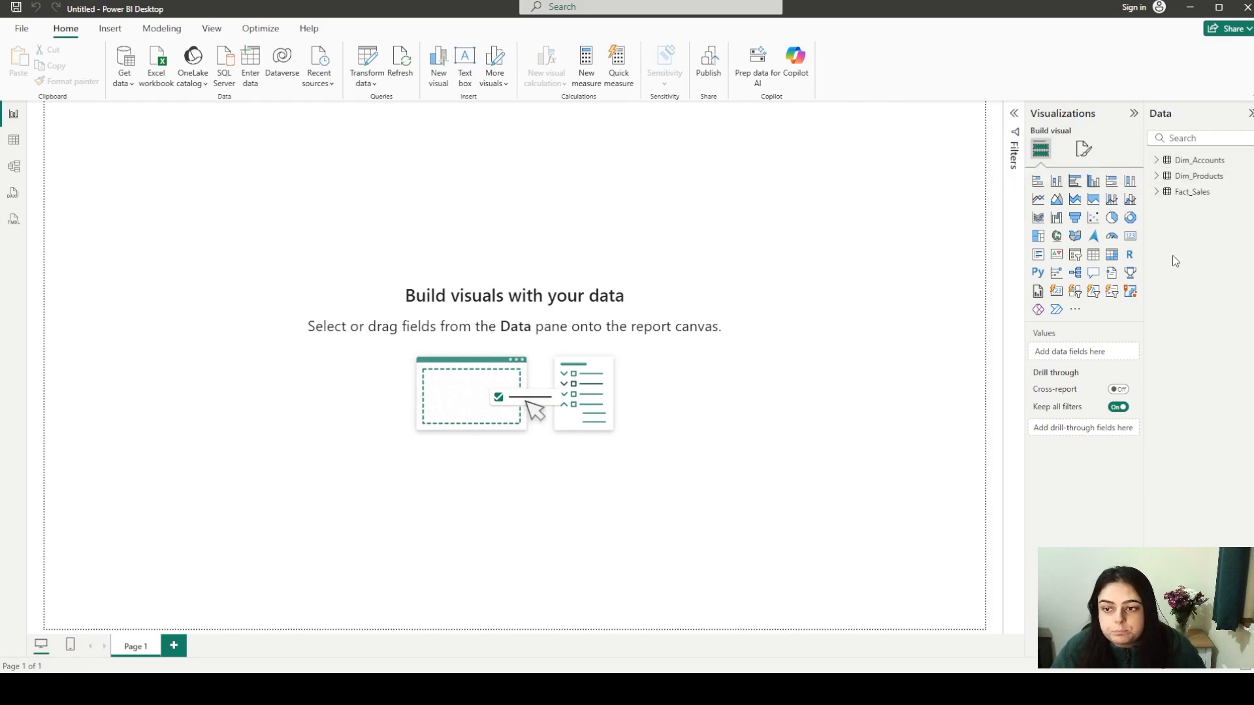
Examine the Fact_Sales table data and look through the Date_Time filter values for the earliest and latest dates, without applying a filter
click(24, 140)
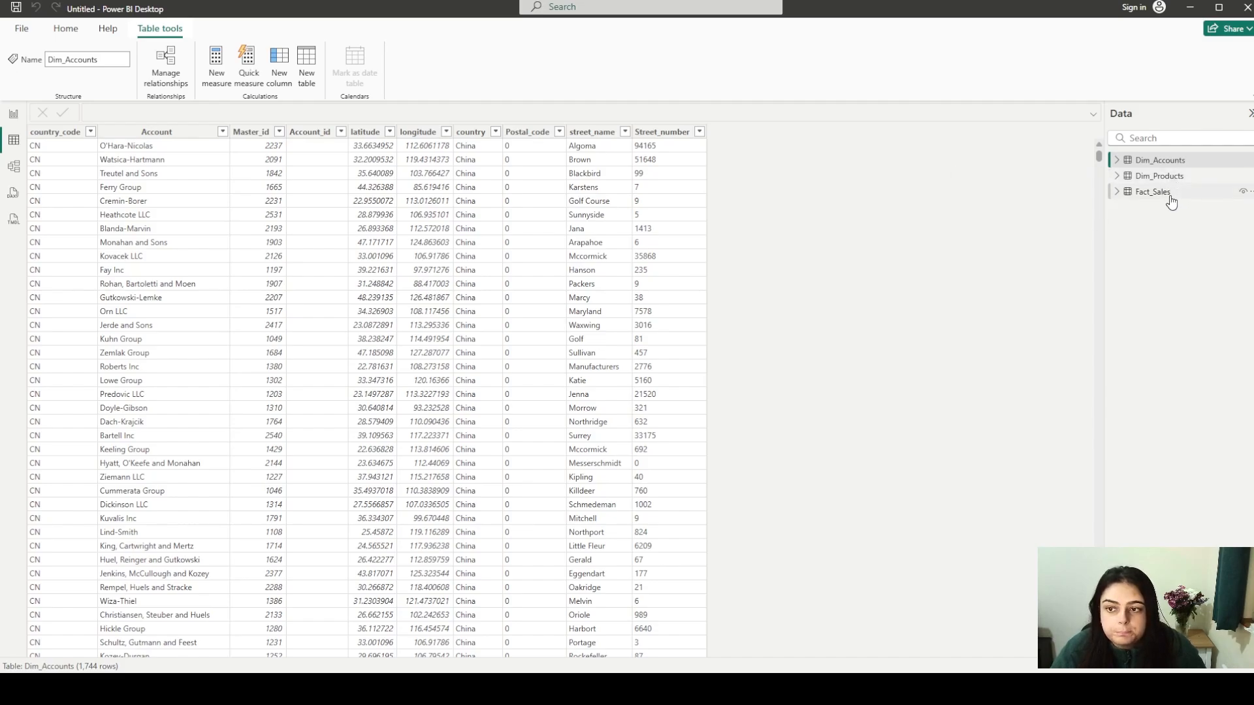
click(1169, 192)
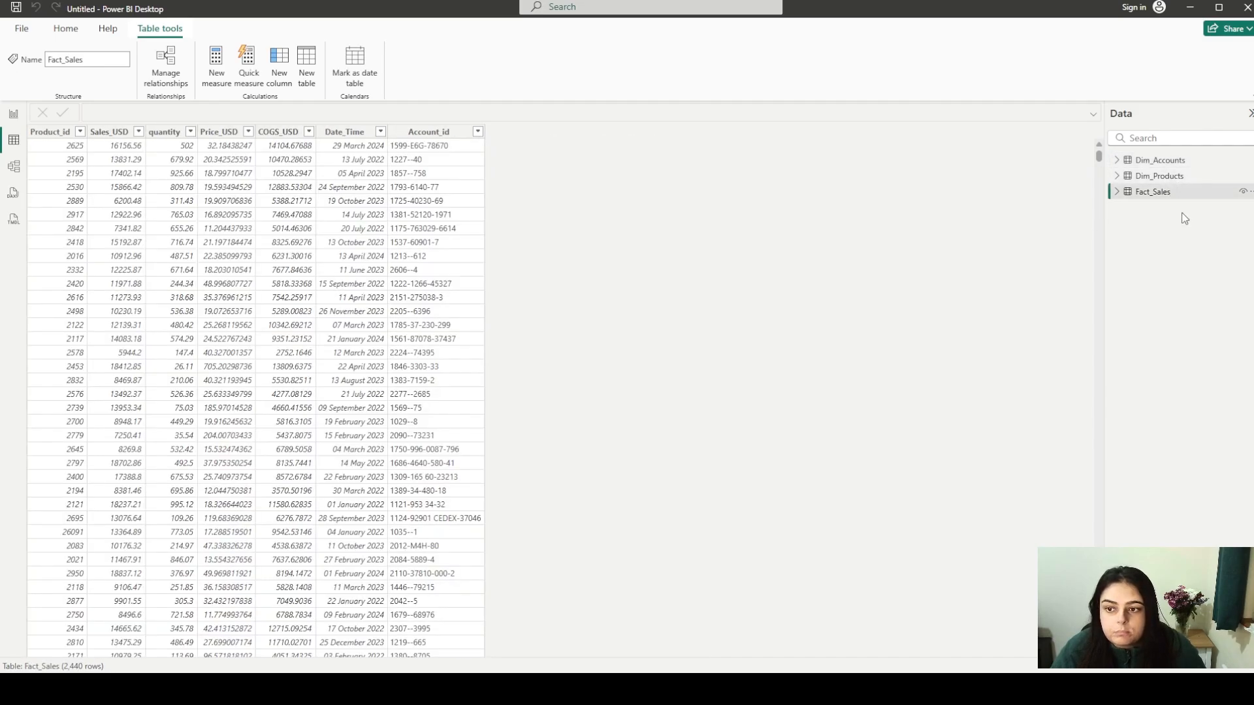
click(346, 131)
click(381, 132)
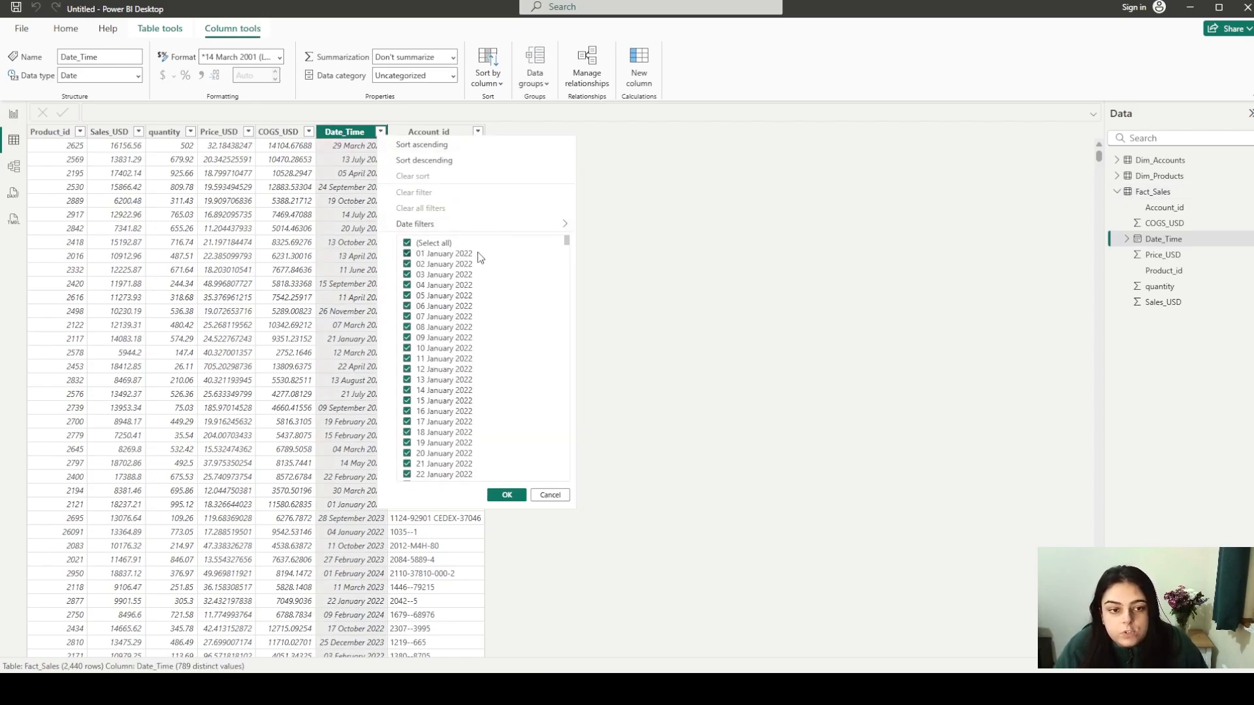
drag(565, 245, 648, 512)
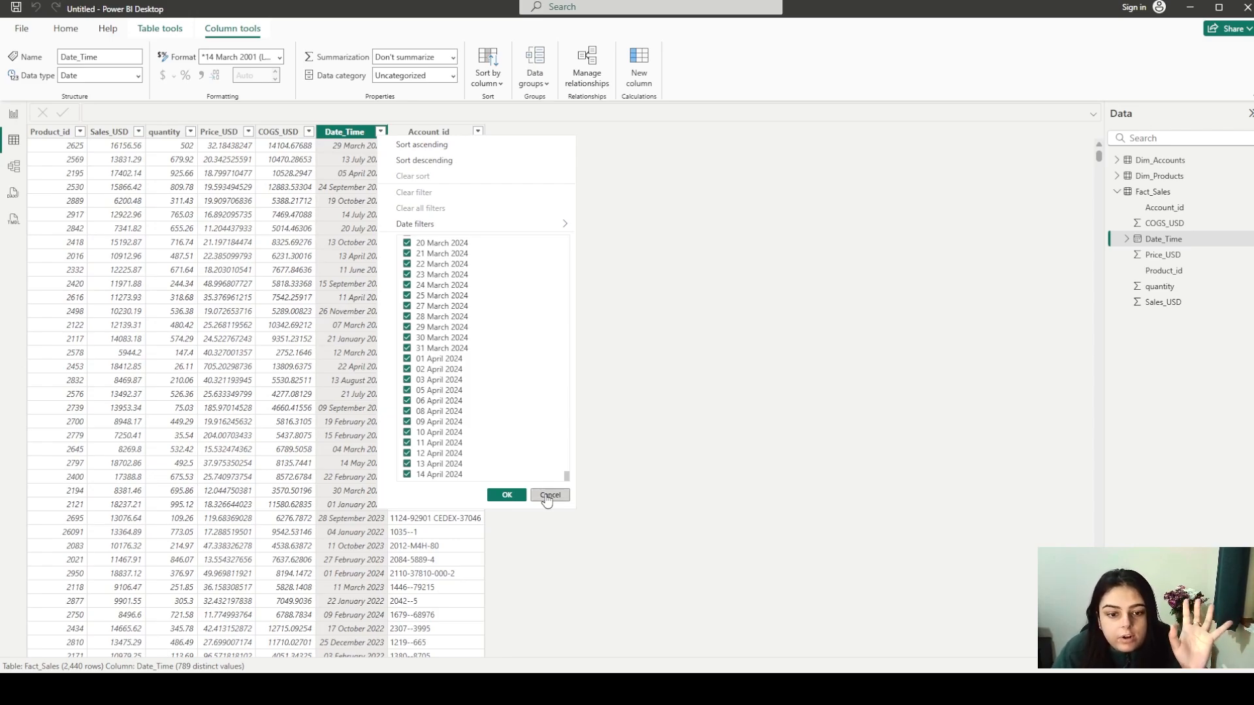
click(549, 496)
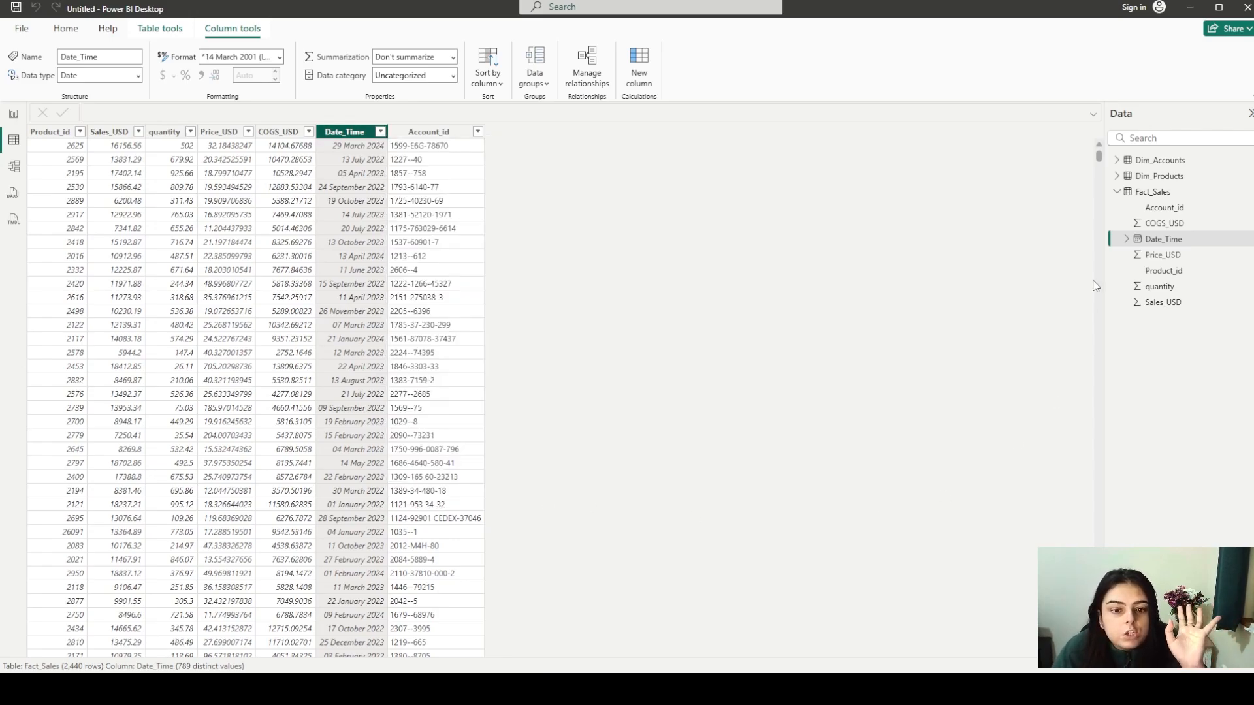
click(1117, 192)
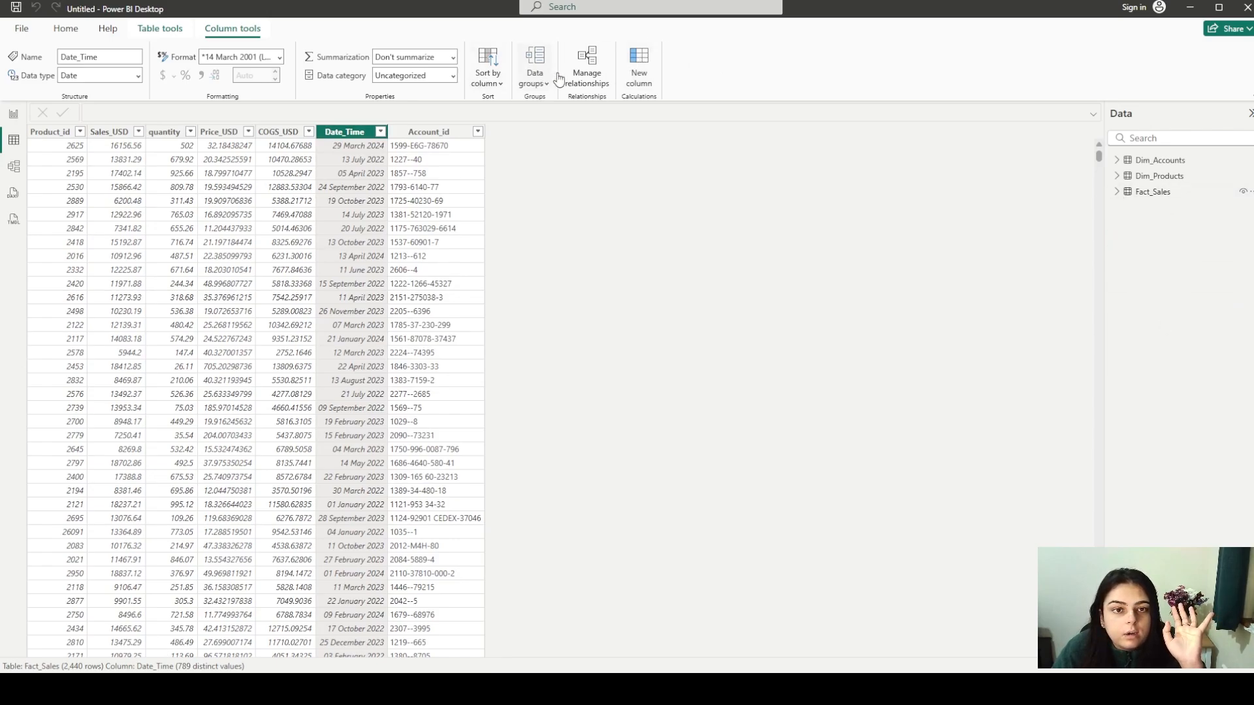
Create a calculated table named Dim_date and begin its formula with the CALENDAR function
click(65, 29)
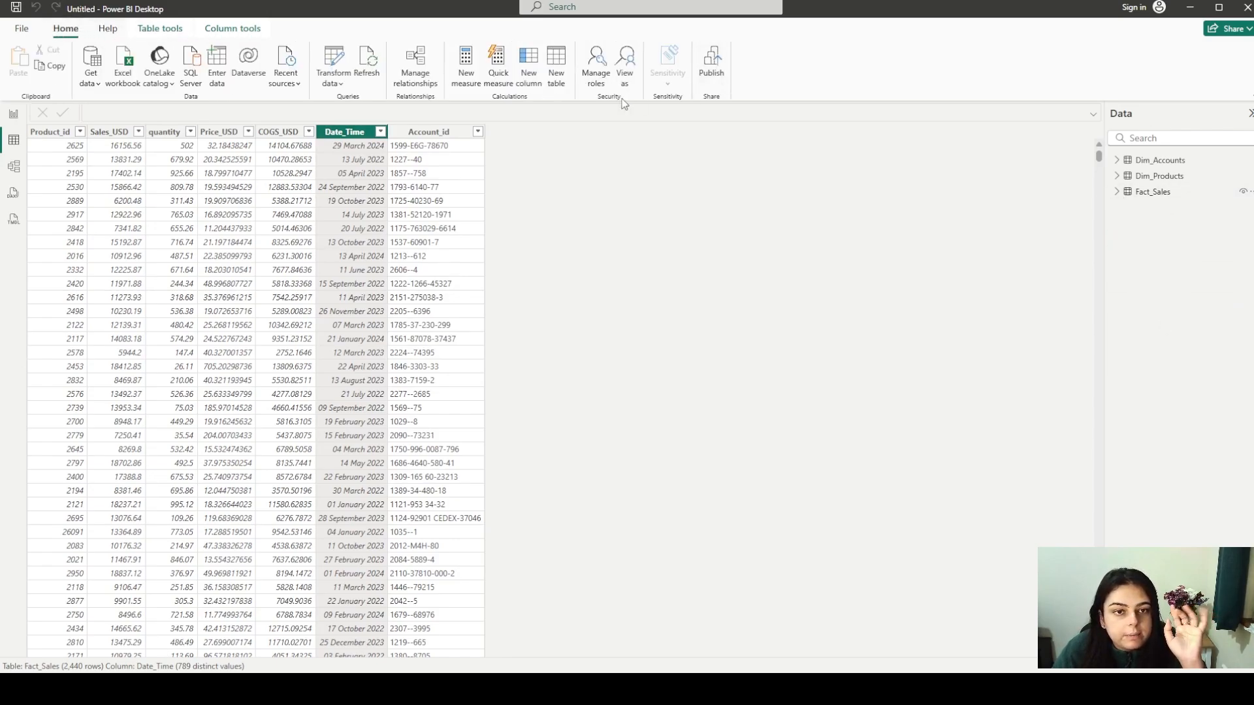
click(554, 70)
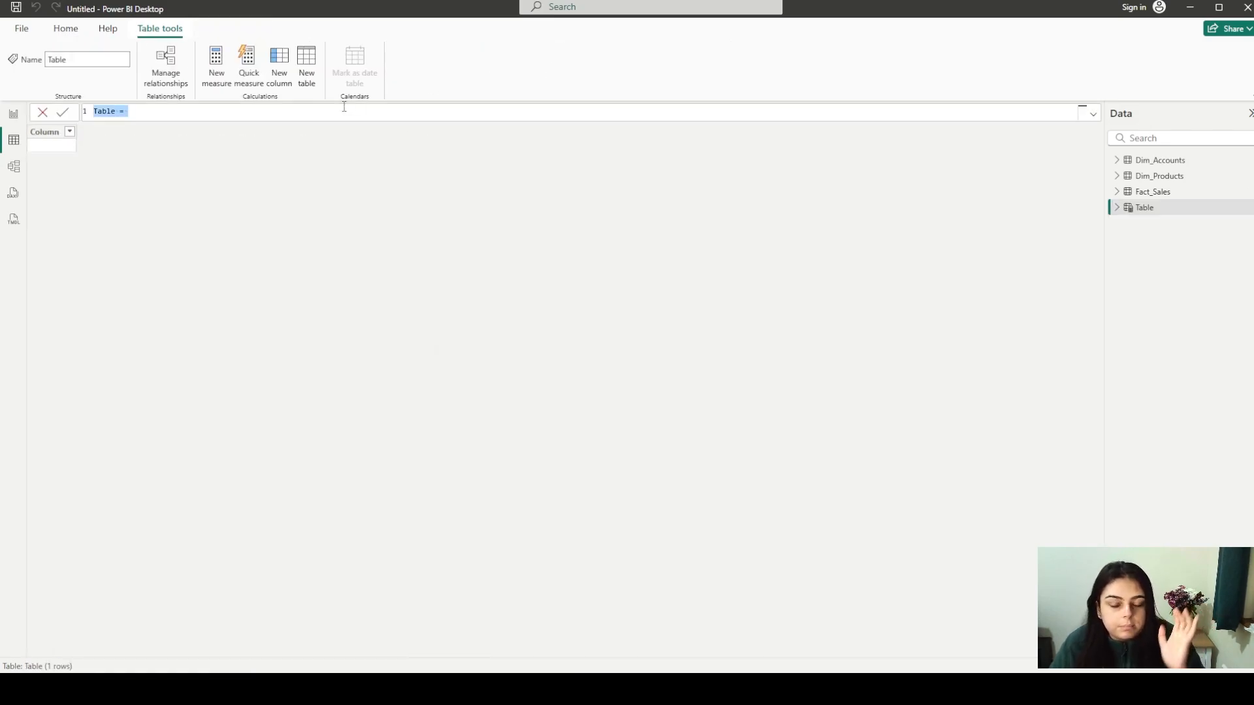
text(Dim)
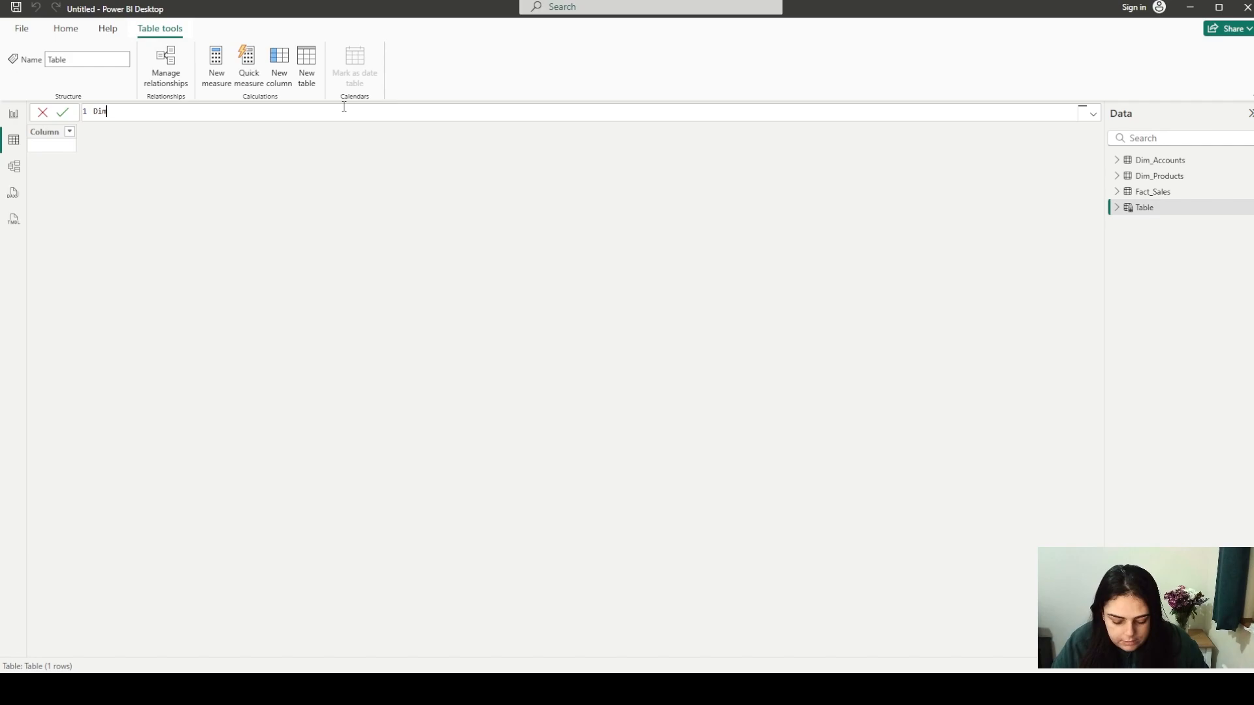
text(_date = )
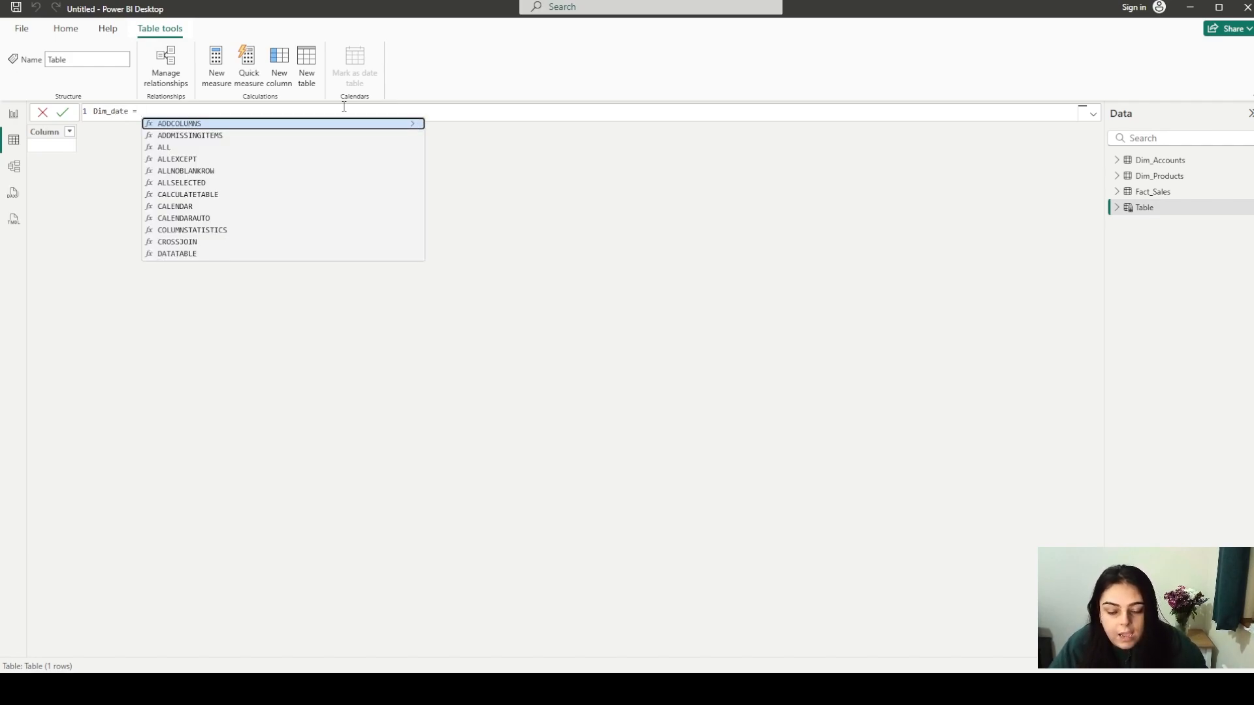
text(CALENDAR()
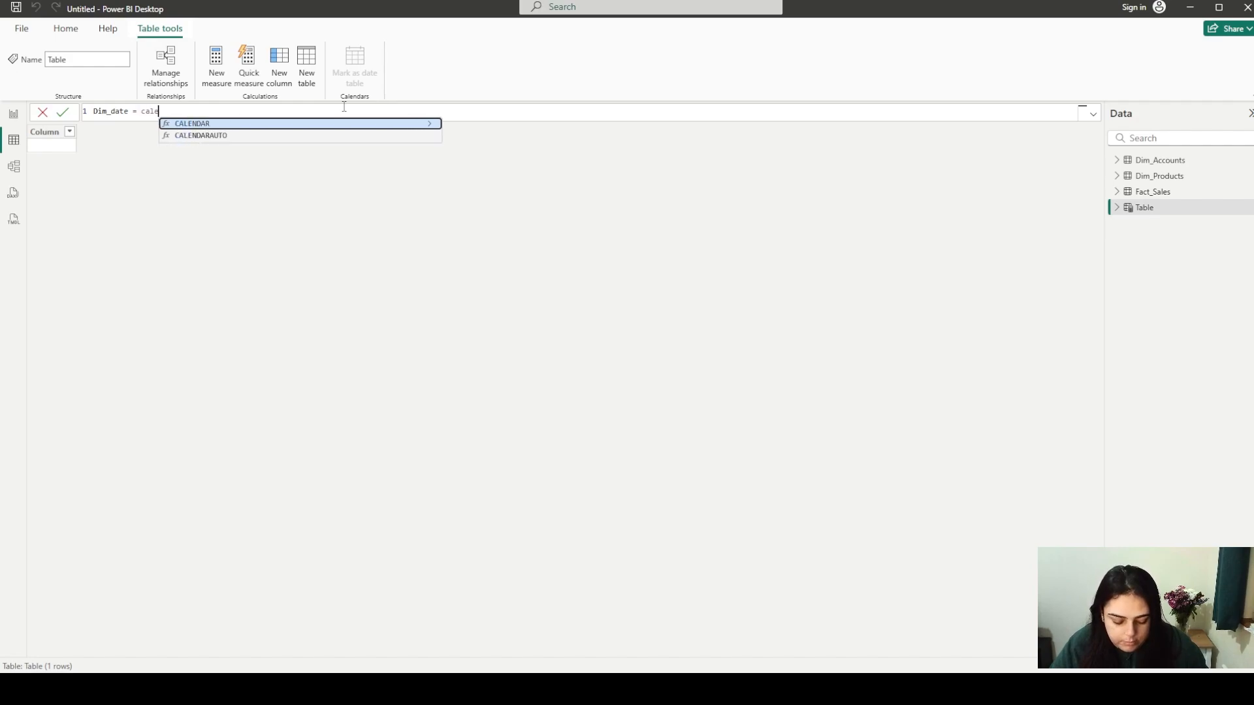
key(Tab)
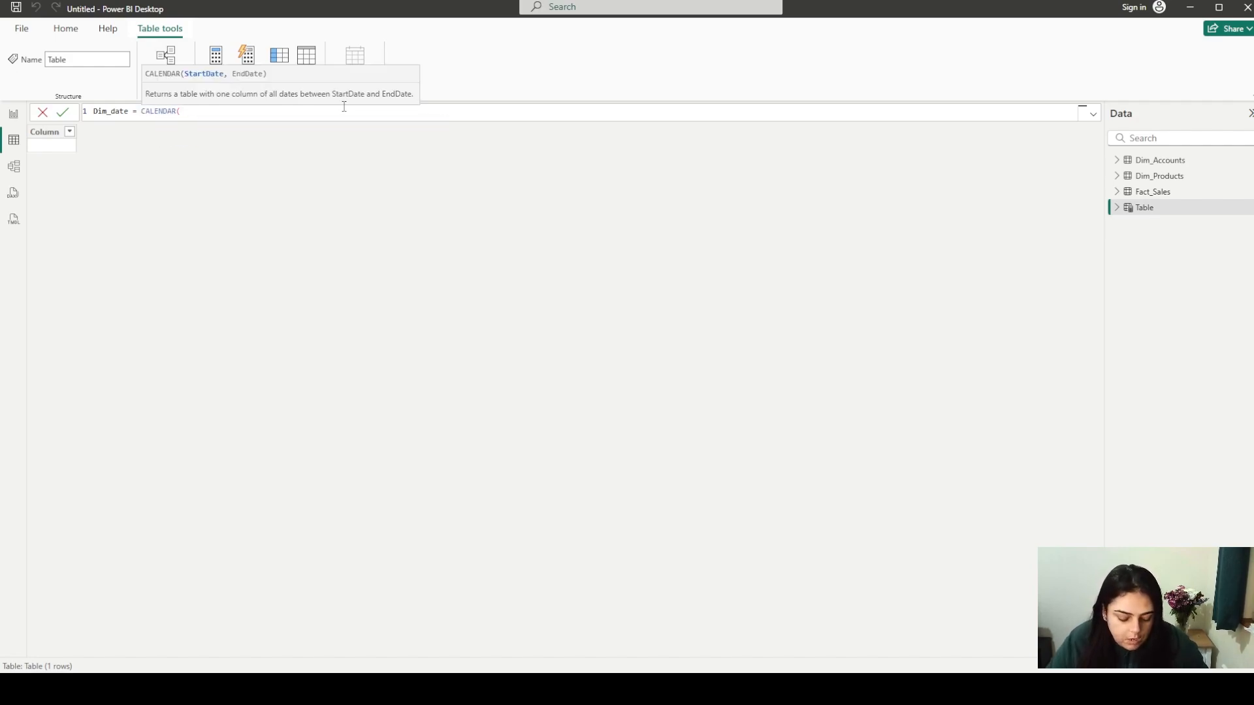
Enter DATE(2022,01,01) as the start date of the CALENDAR function in the Dim_date formula
text(date)
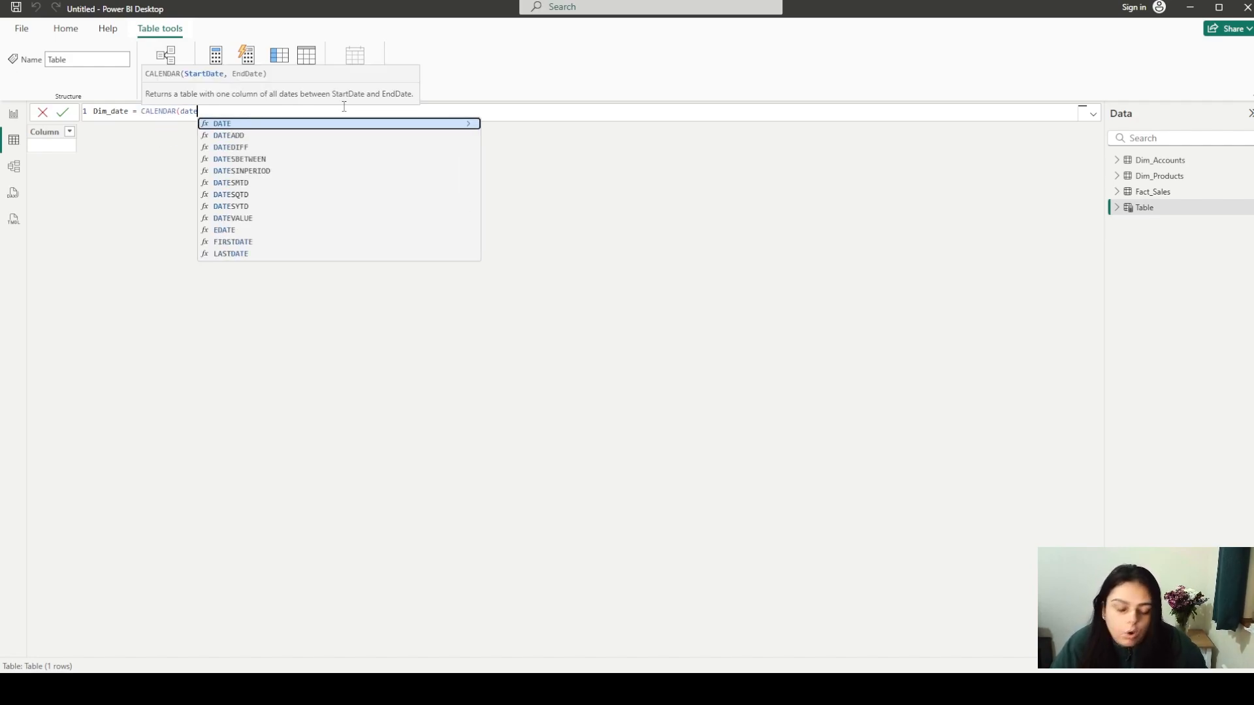
key(Tab)
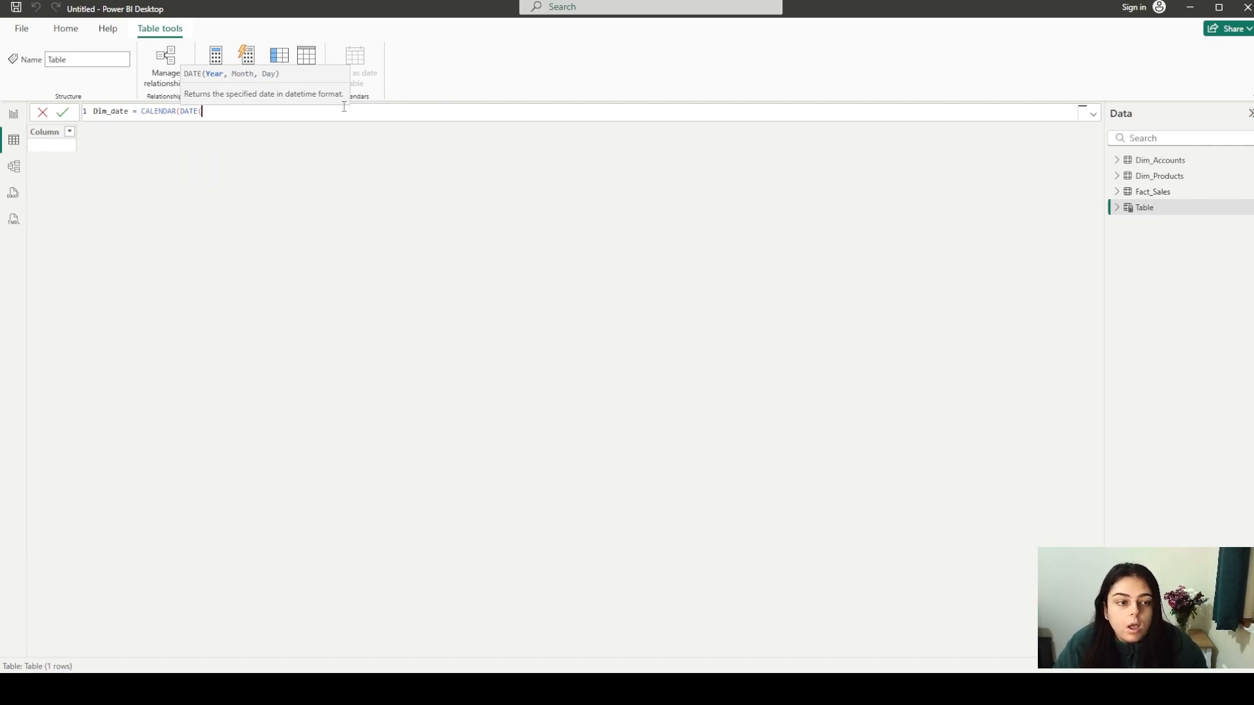
text(2022)
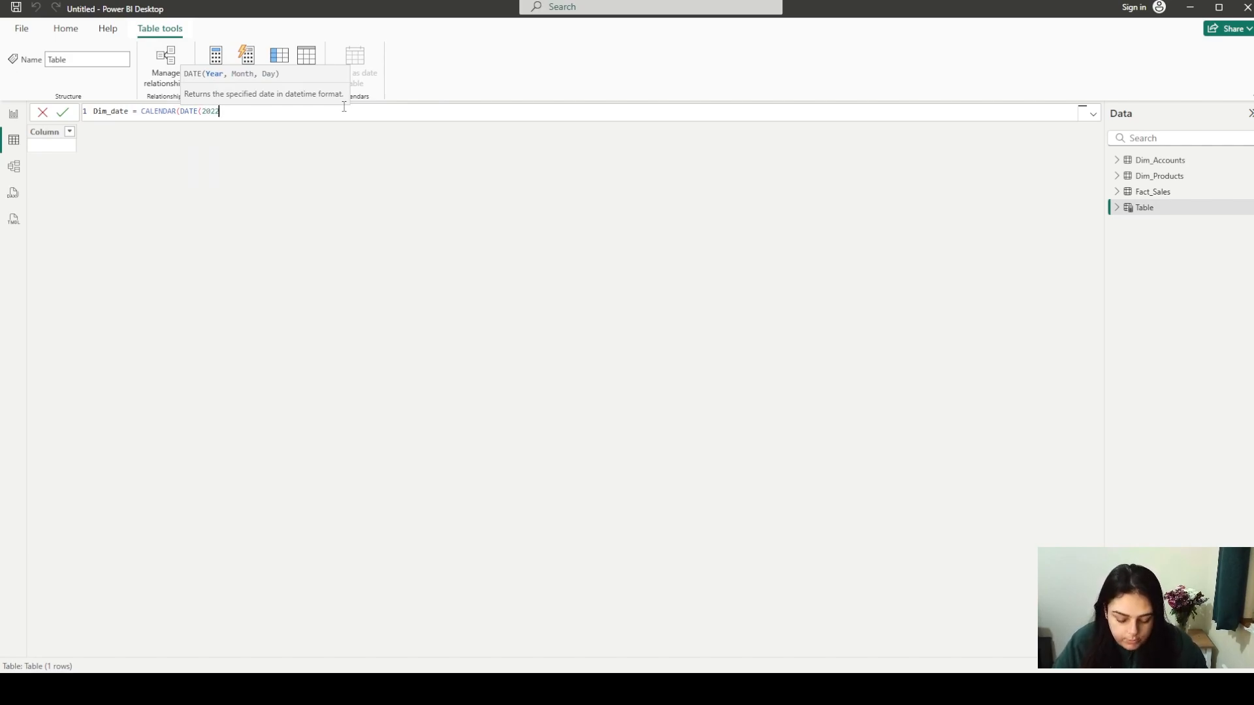
text(,01)
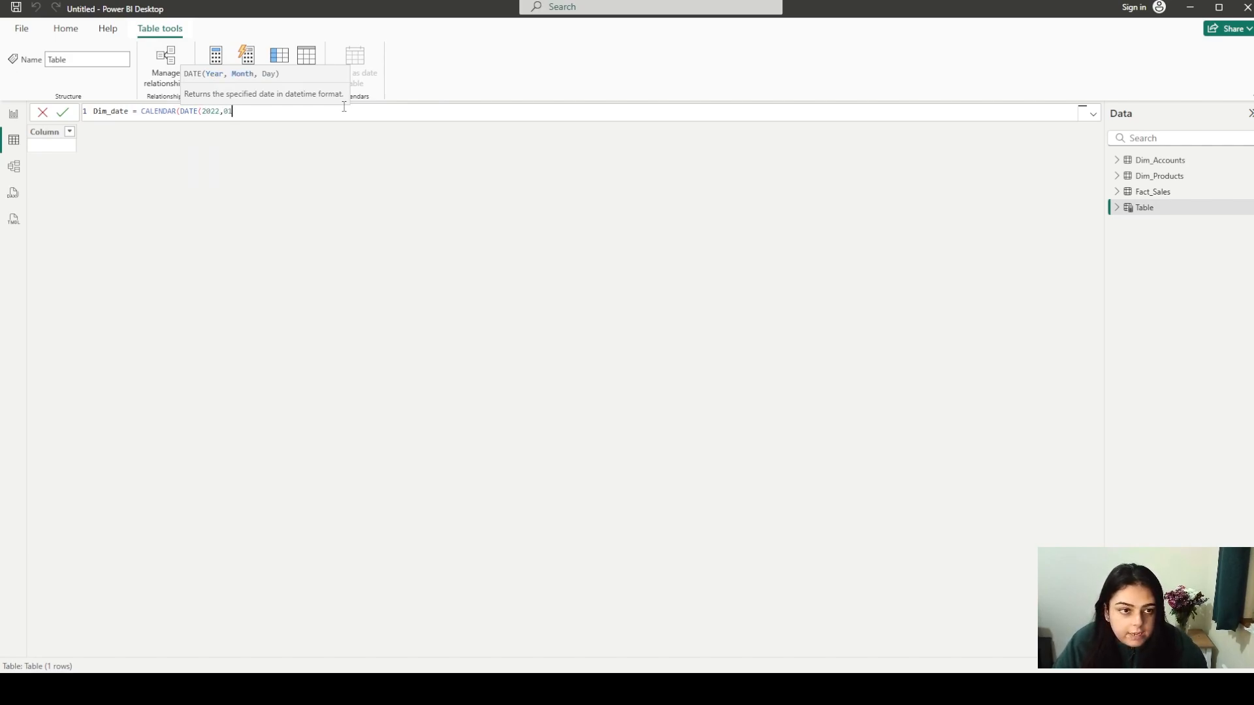
text(,01)
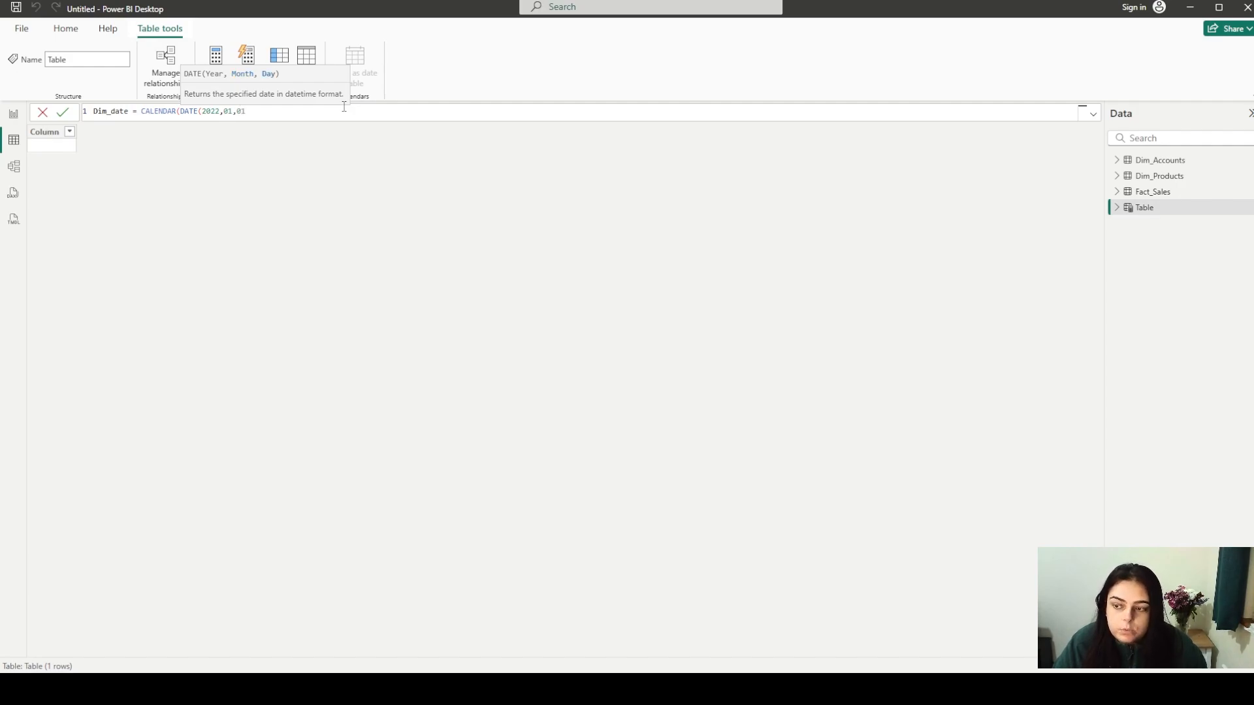
text())
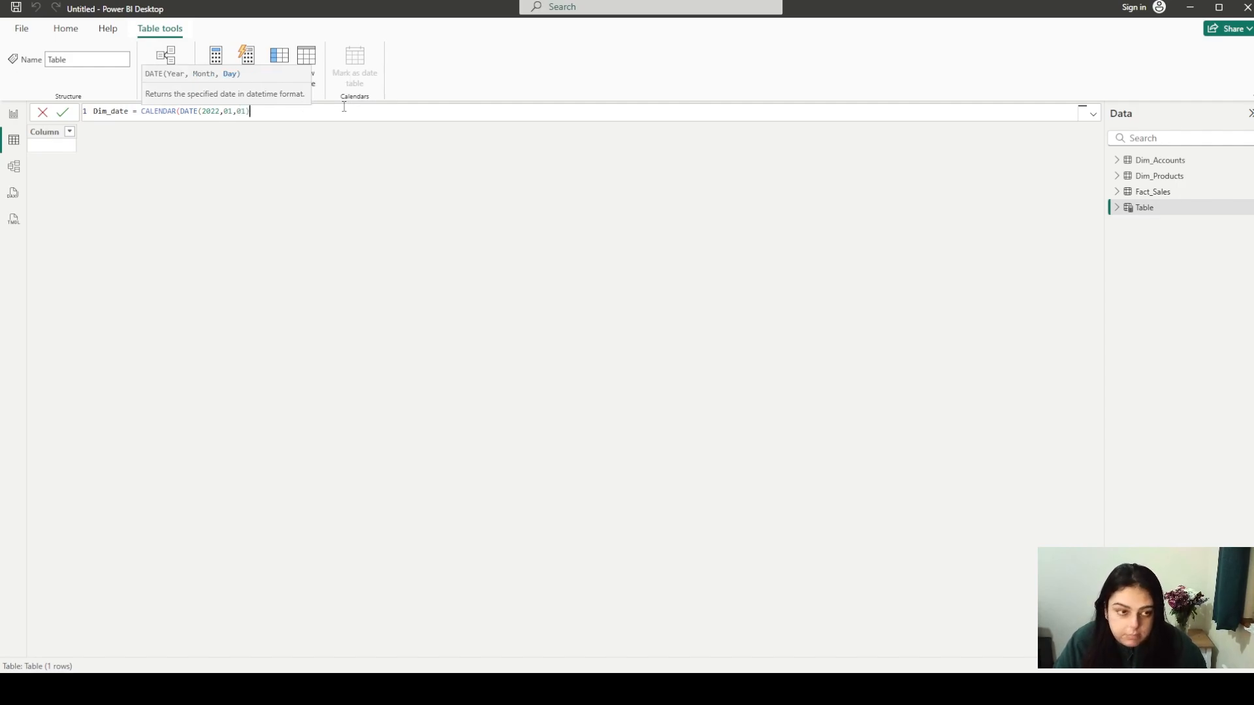
Enter DATE(2024,12,31) as the CALENDAR end date, close the formula and commit it to generate the Dim_date table
text(,dat)
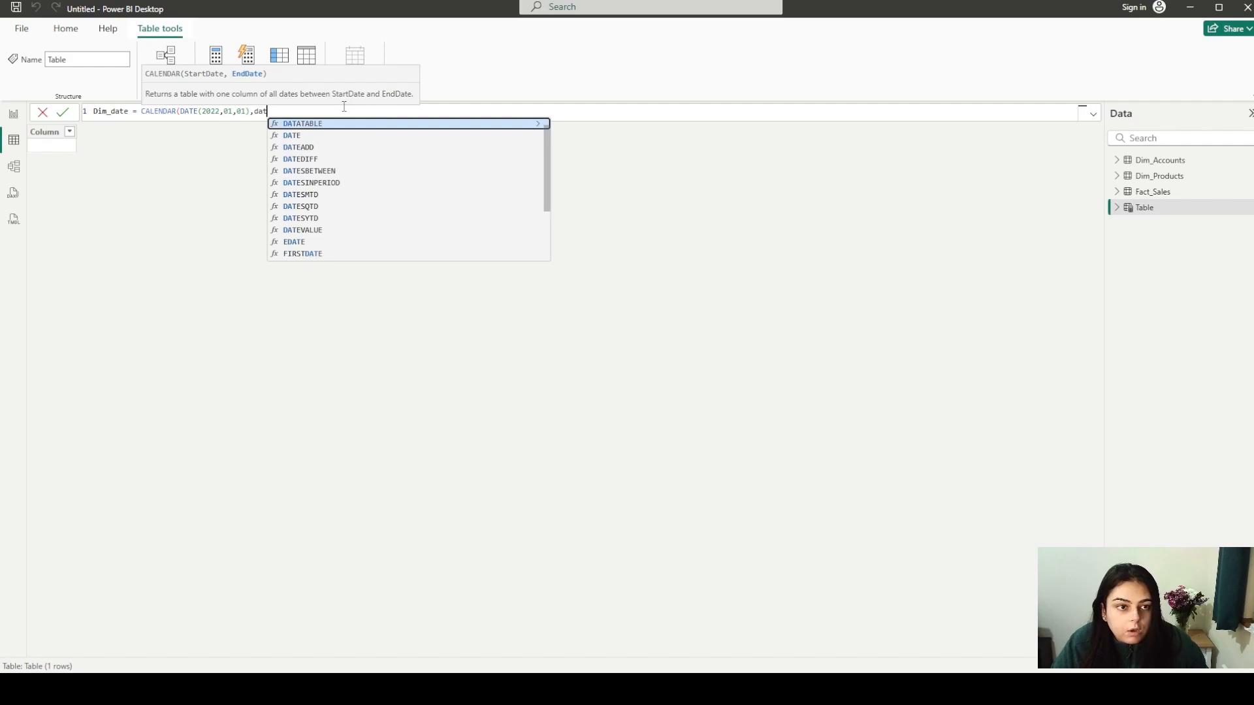
text(e4)
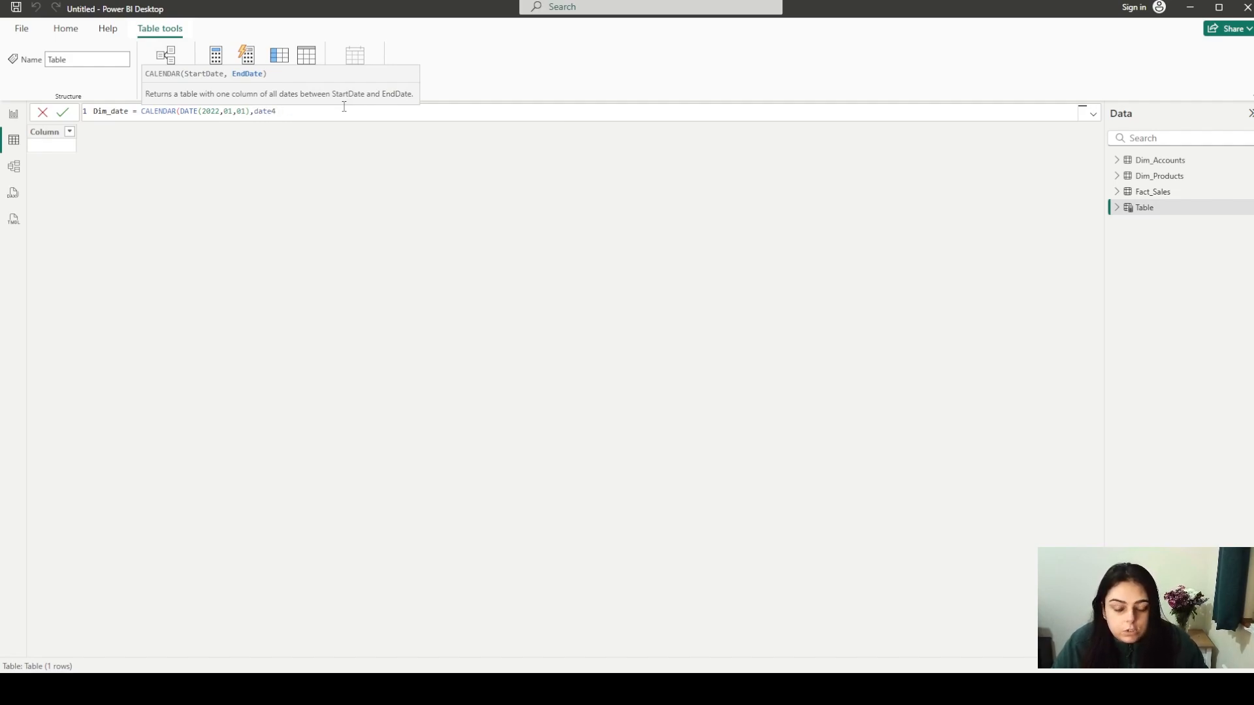
key(BackSpace)
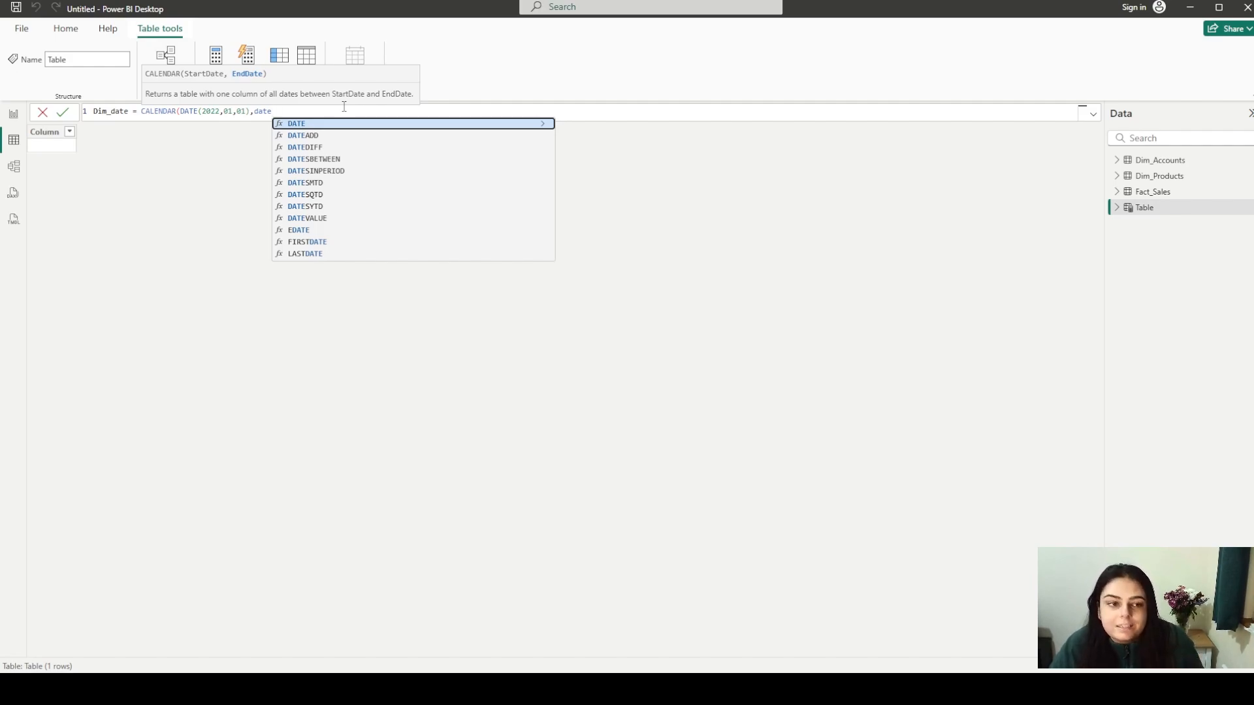
key(Tab)
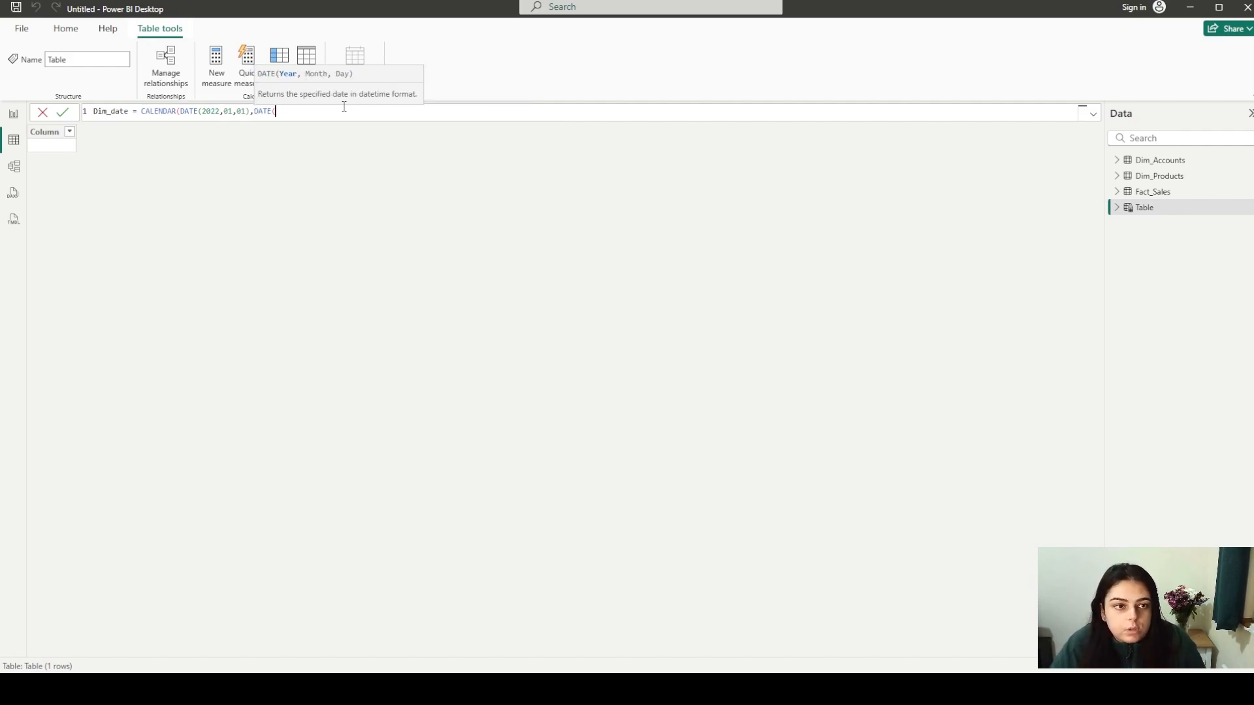
text(2024,)
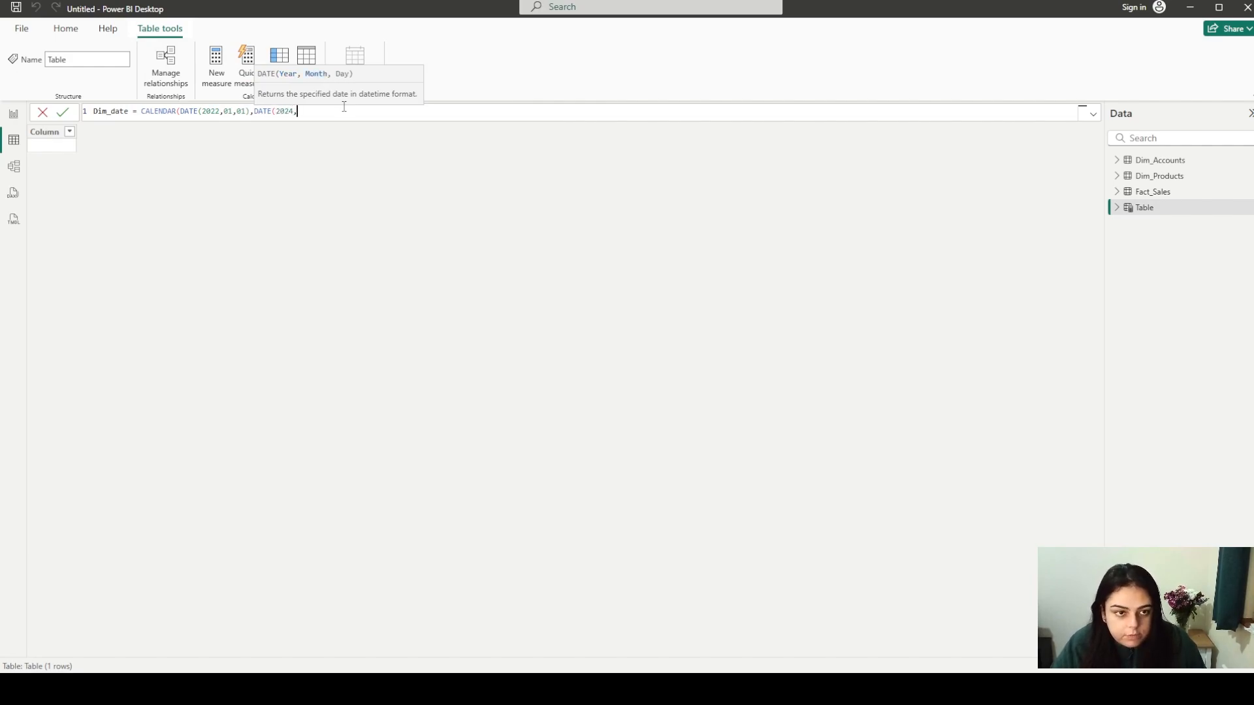
text(12,)
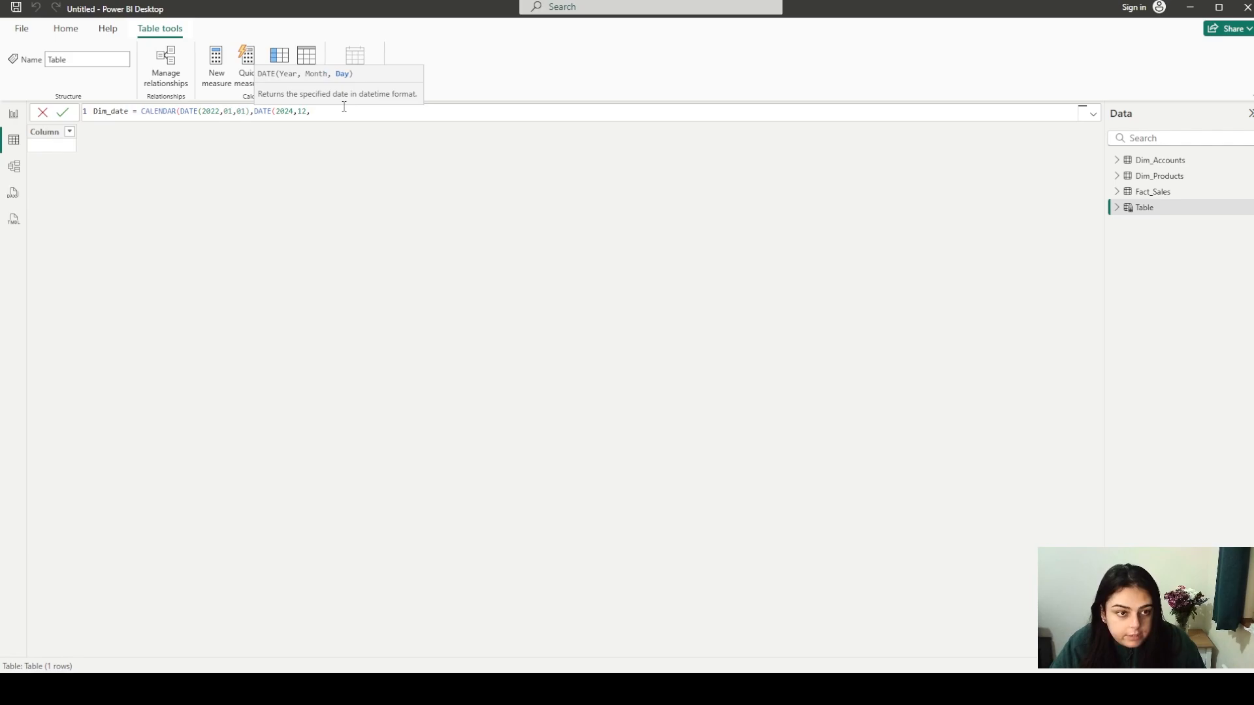
text(31)))
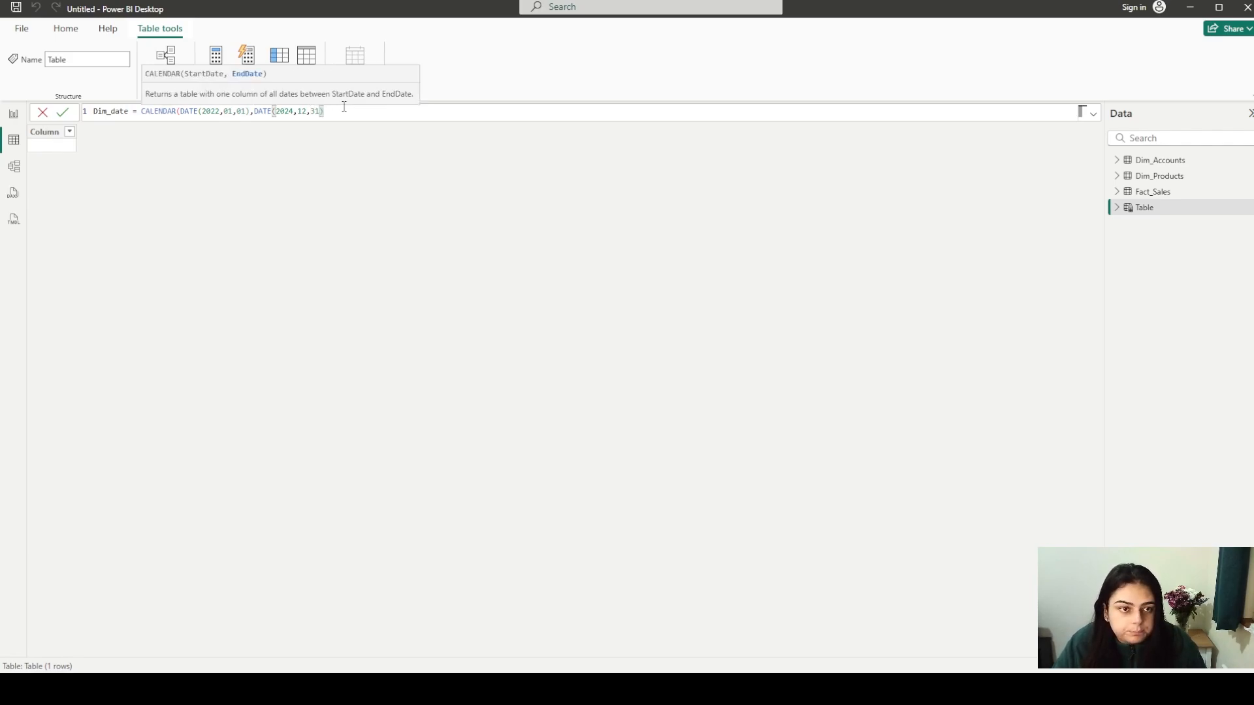
key(Return)
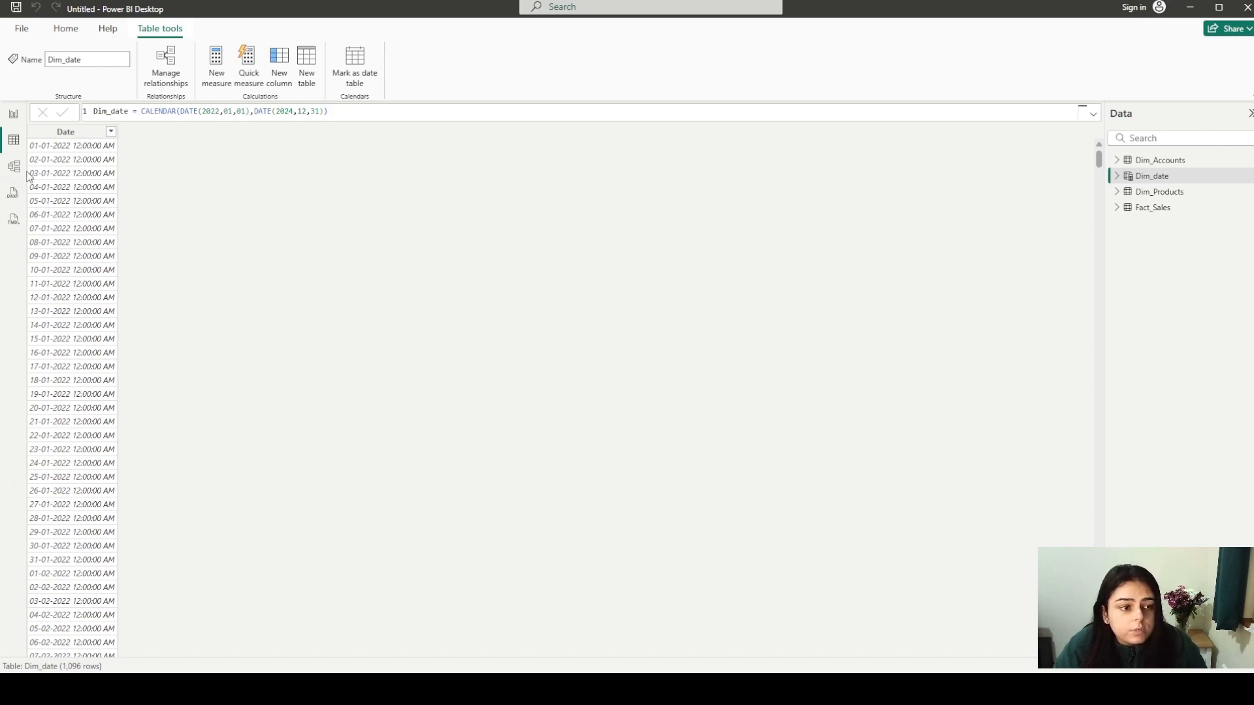
Look through the filter values of the Dim_date Date column to check the covered date range, without applying a filter
click(111, 131)
drag(300, 245, 307, 334)
drag(297, 241, 322, 487)
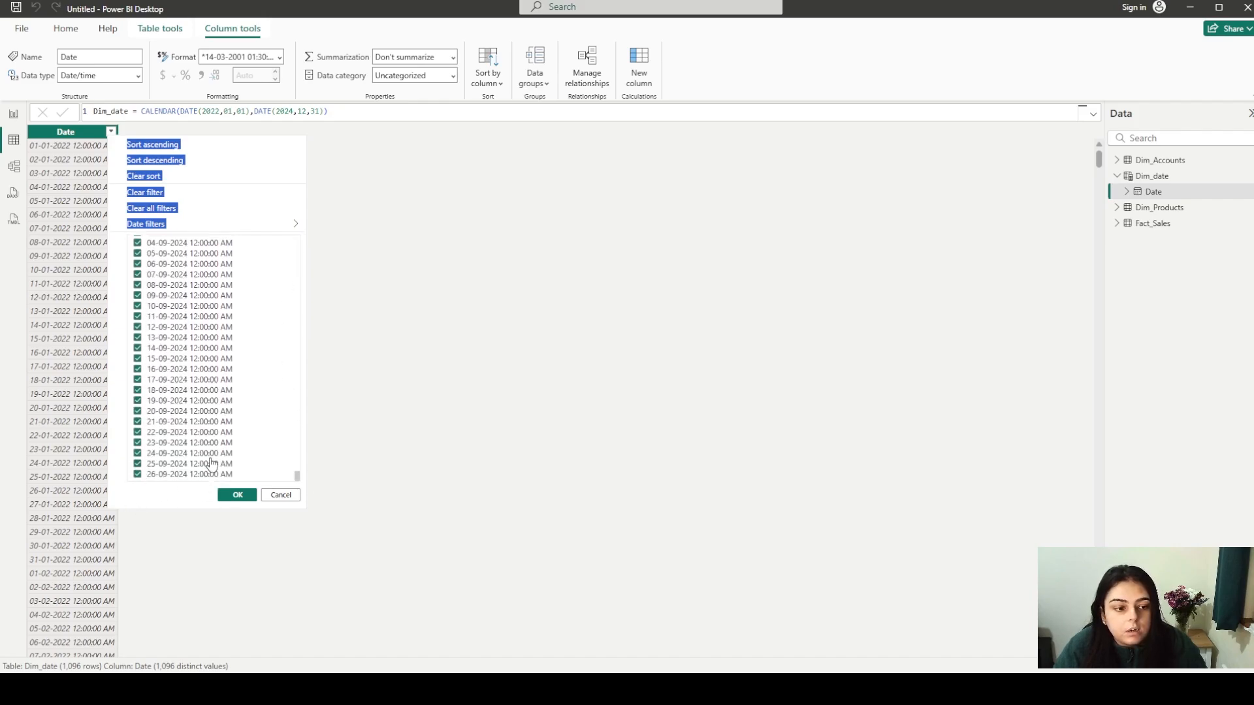
scroll(226, 353, up, 5)
scroll(226, 352, up, 12)
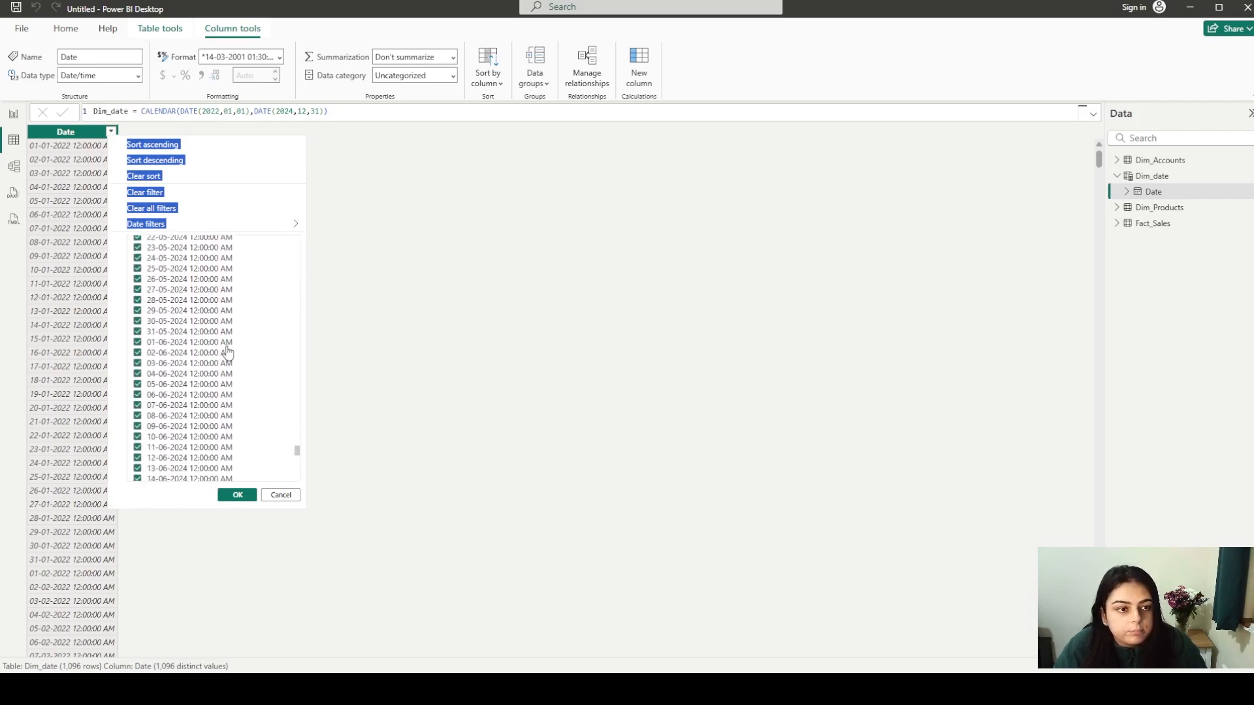
click(281, 495)
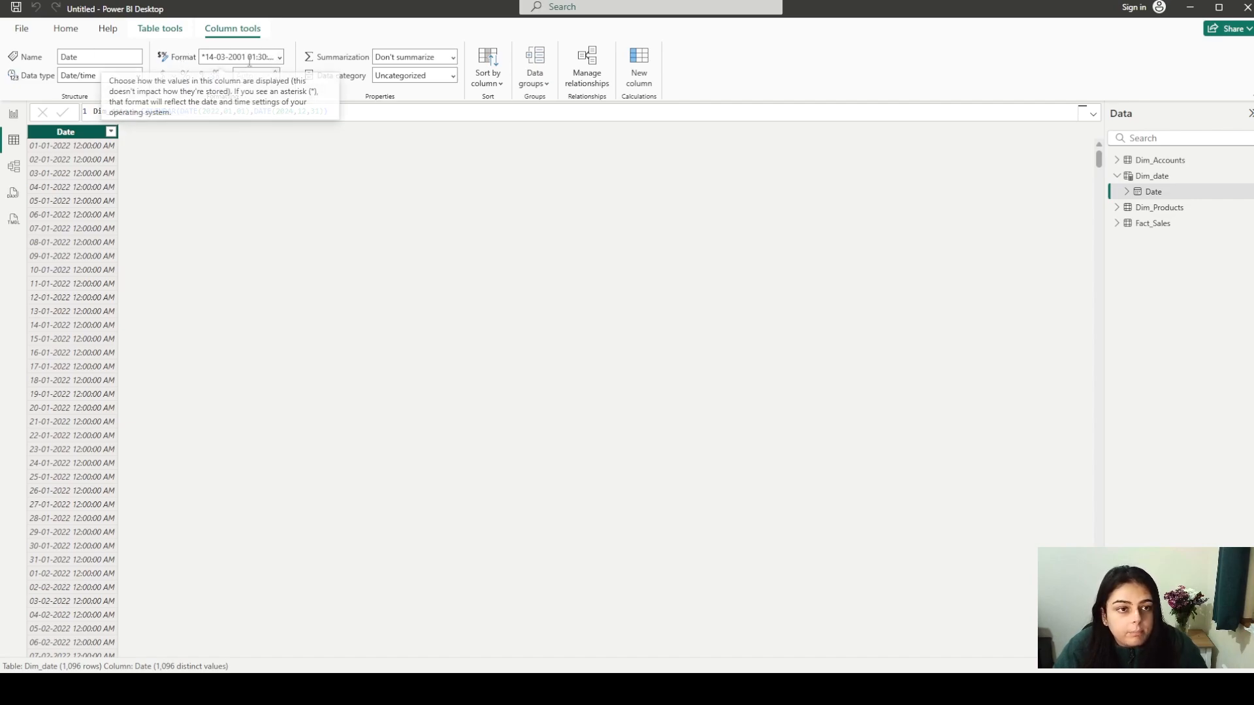
Set the display format of the Dim_date Date column to 14-03-2001 (dd-mm-yyyy)
click(279, 58)
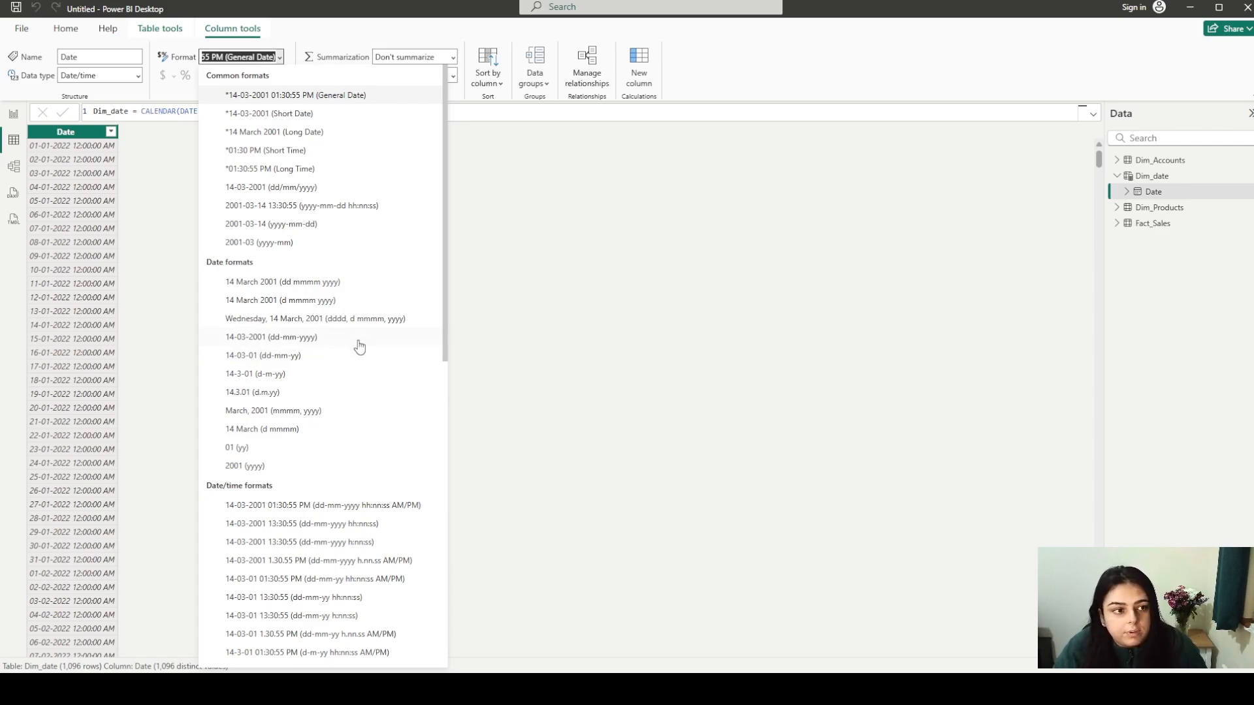
click(359, 338)
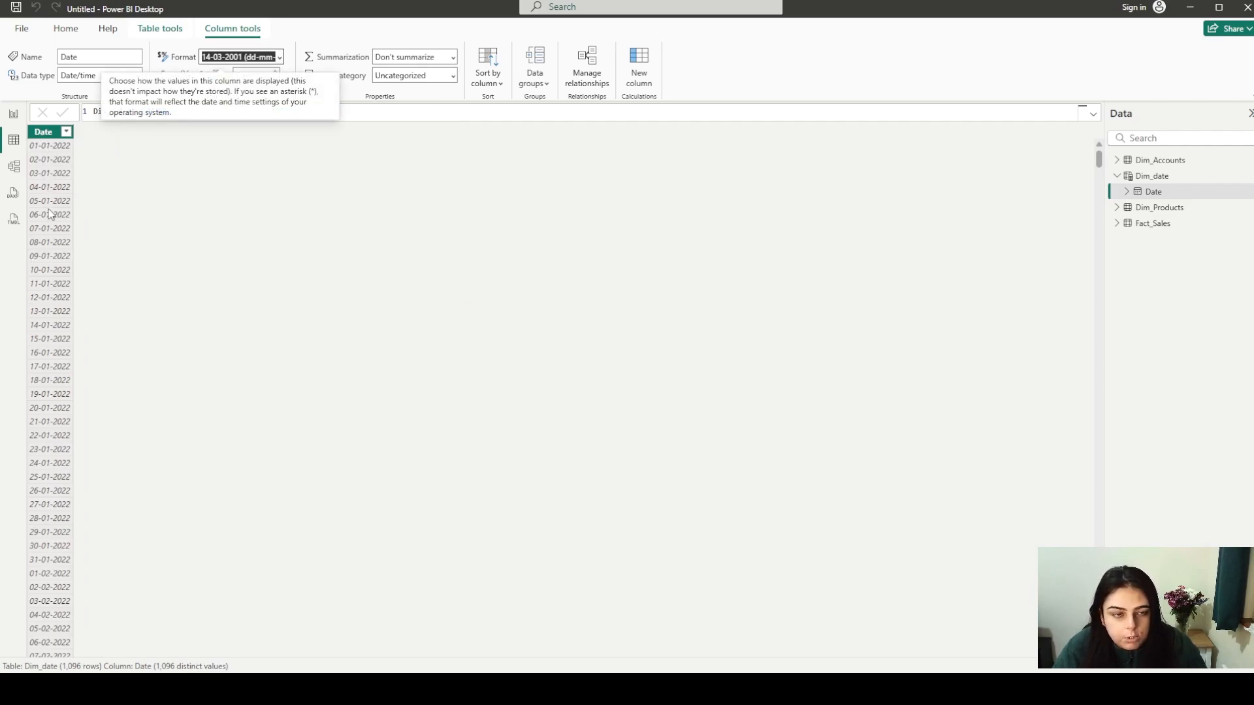
click(204, 185)
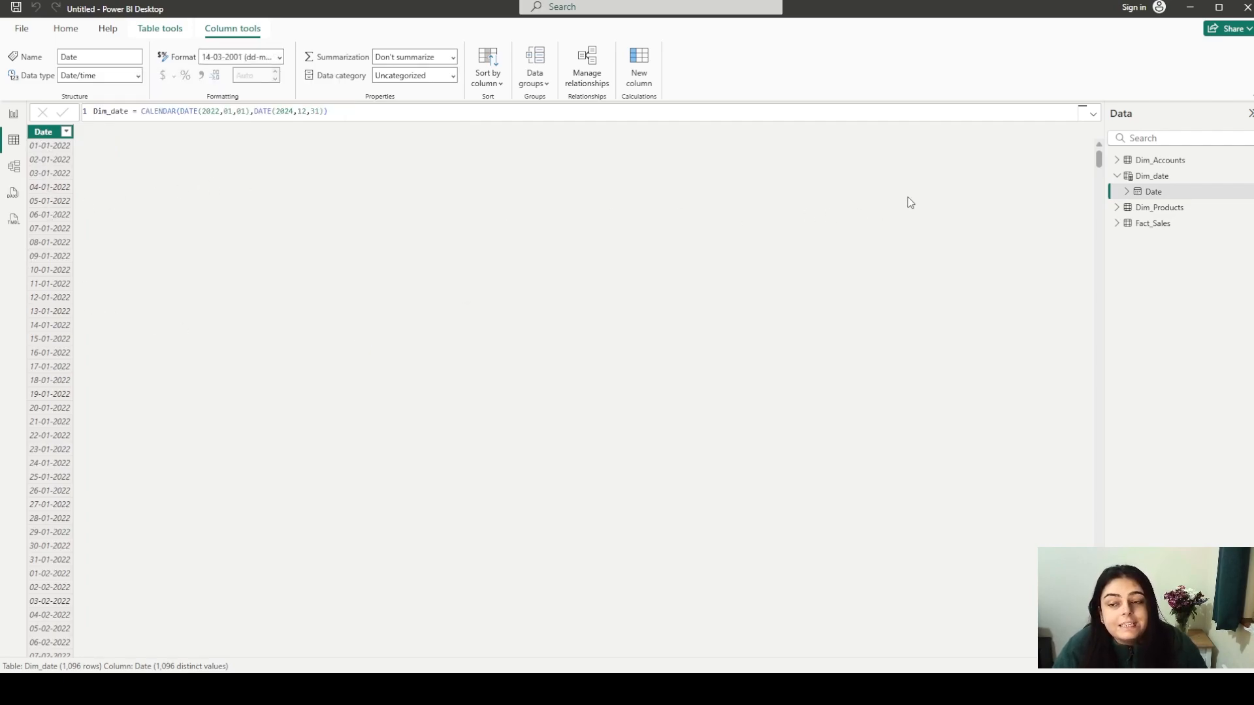
Add a calculated column to Dim_date, name it inpast and start a second line in its formula
click(1149, 193)
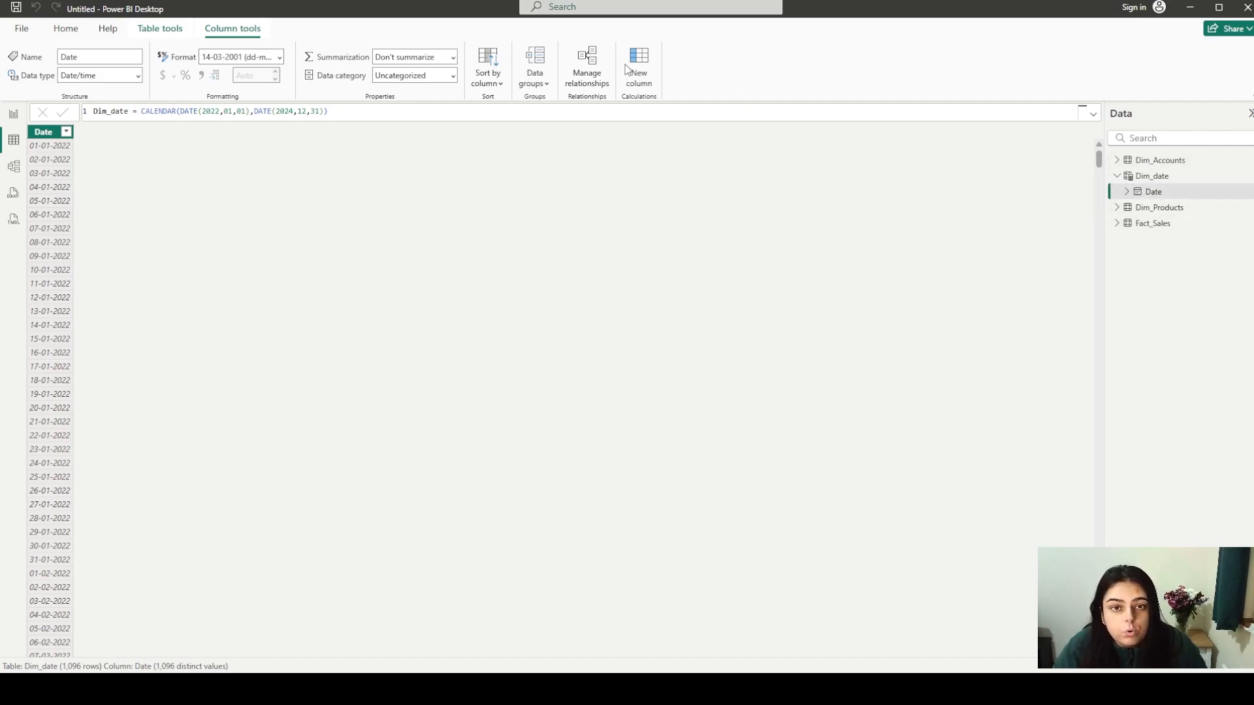
click(640, 77)
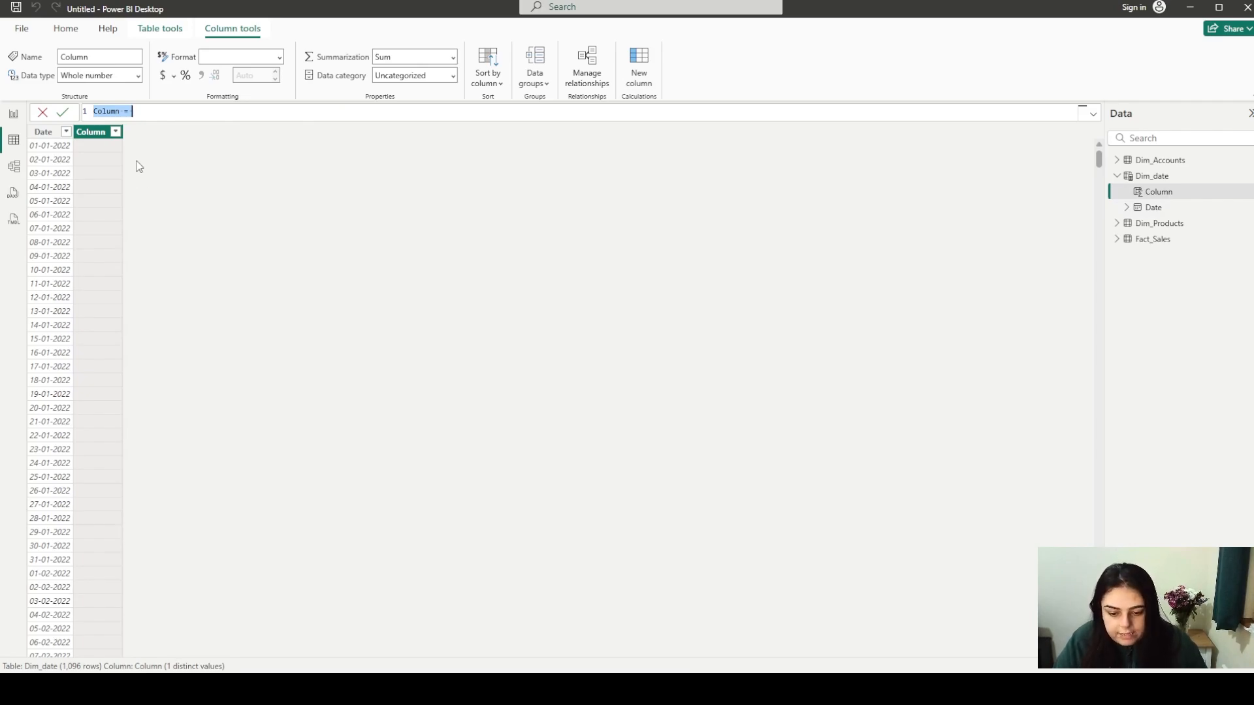
text(inpast =)
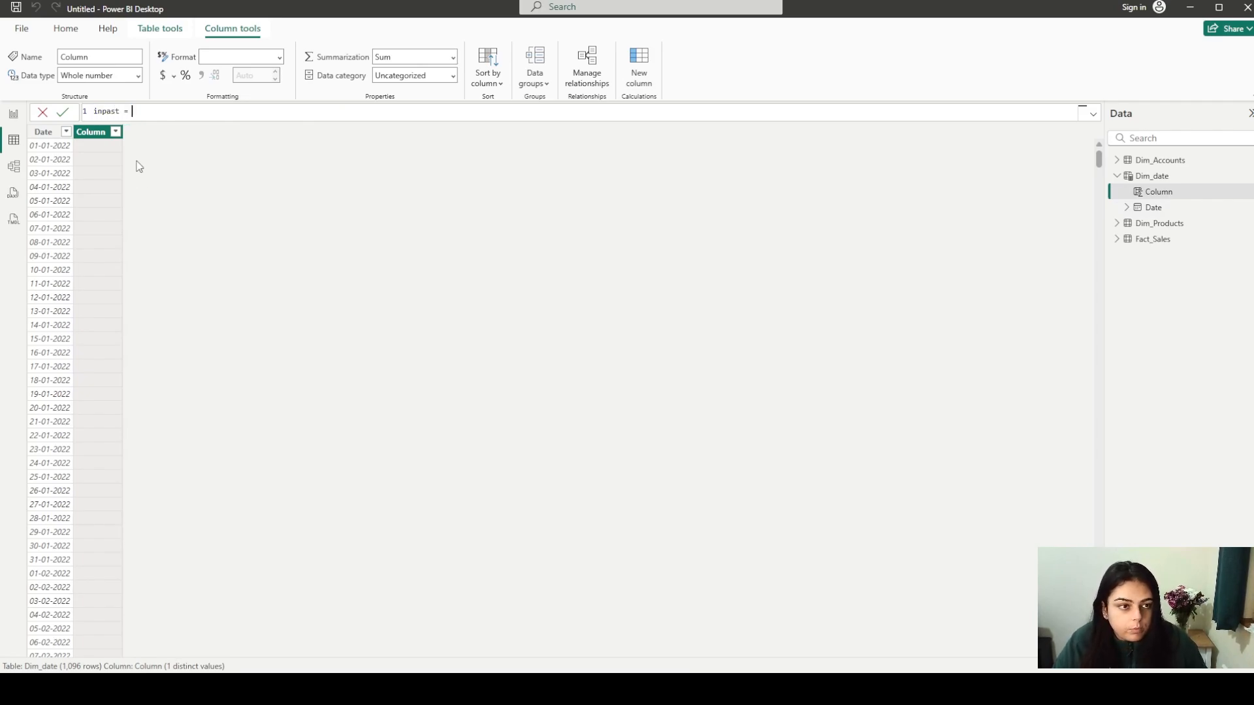
key(shift+Return)
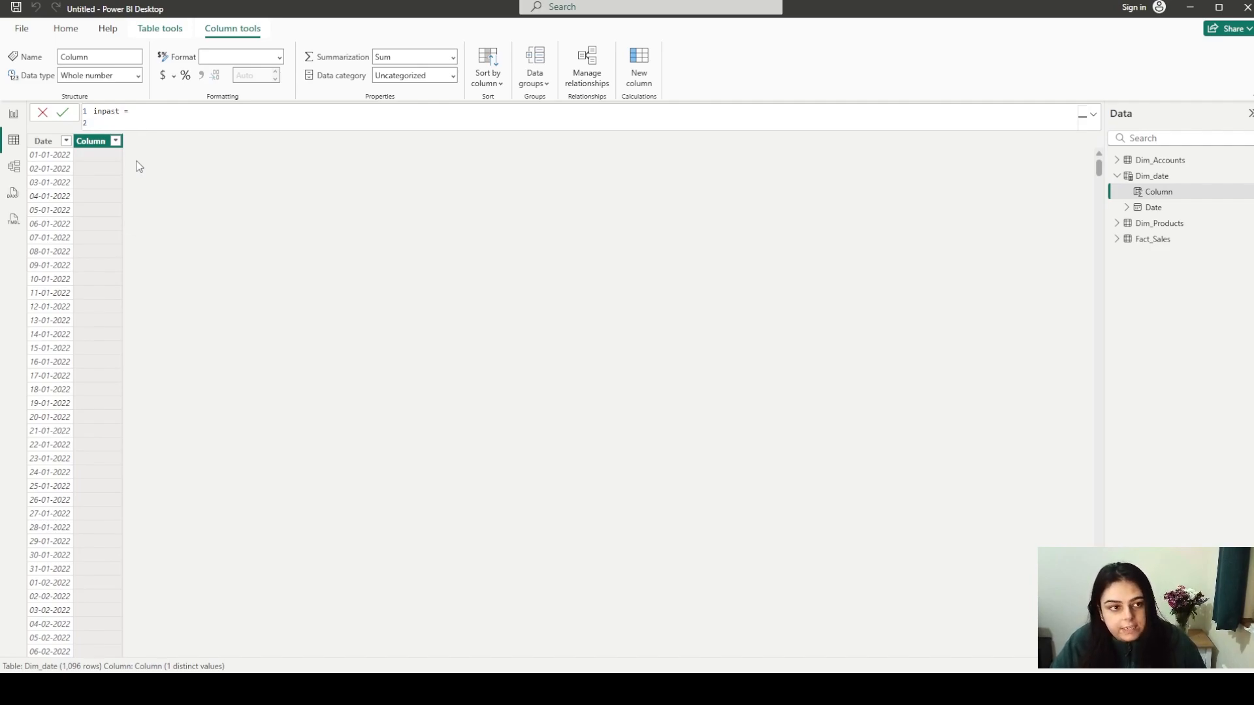
Declare the variable lastsalesdate in the inpast formula as the max of Fact_Sales[Date_Time], and start a new line below it
text(var la)
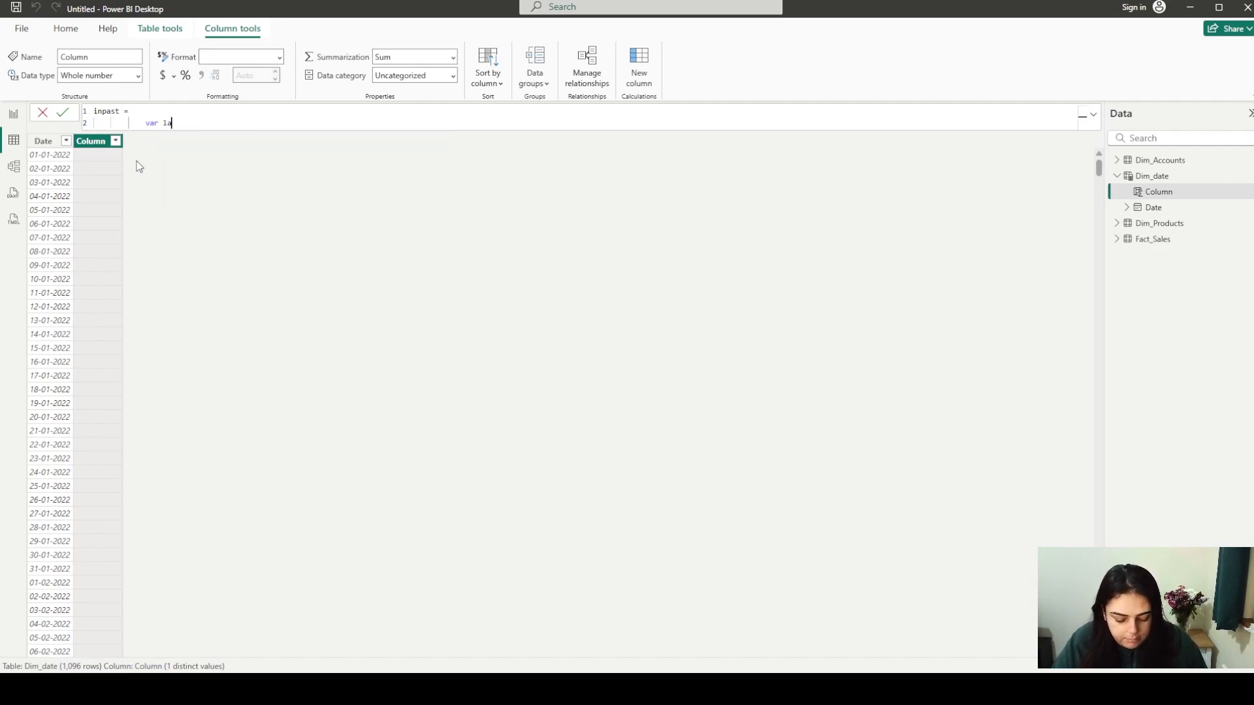
text(stsalesdat)
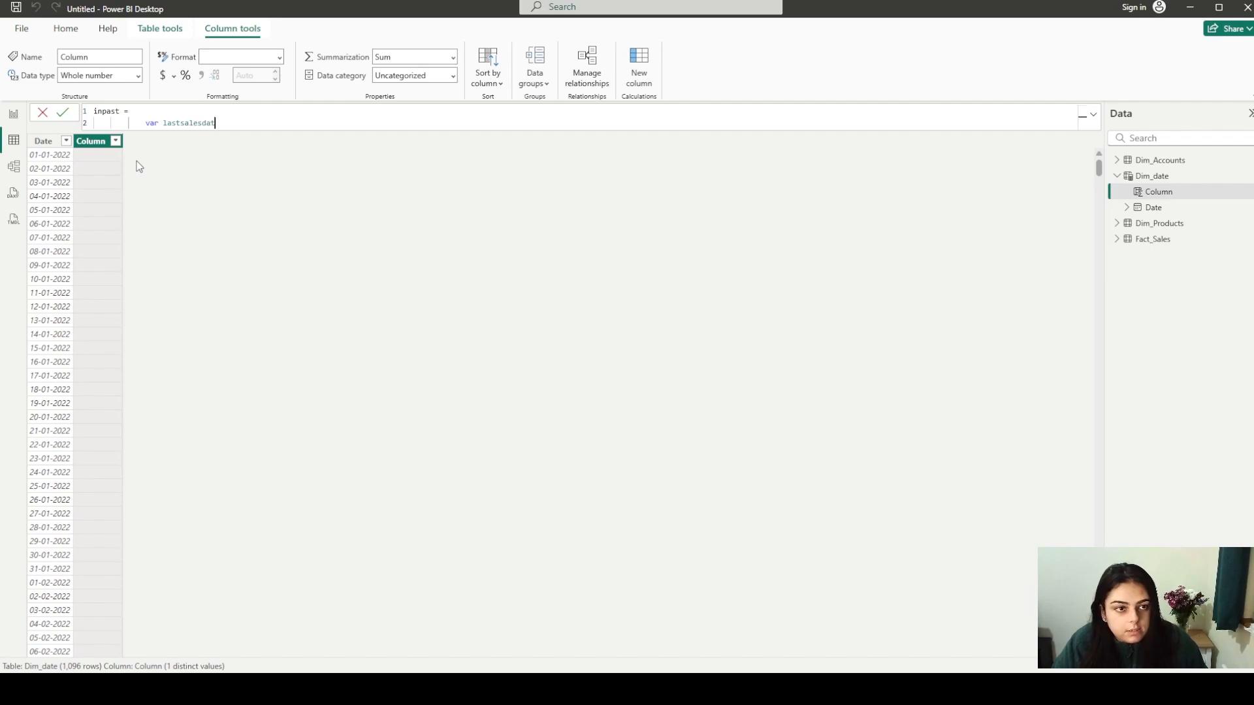
text(e = max)
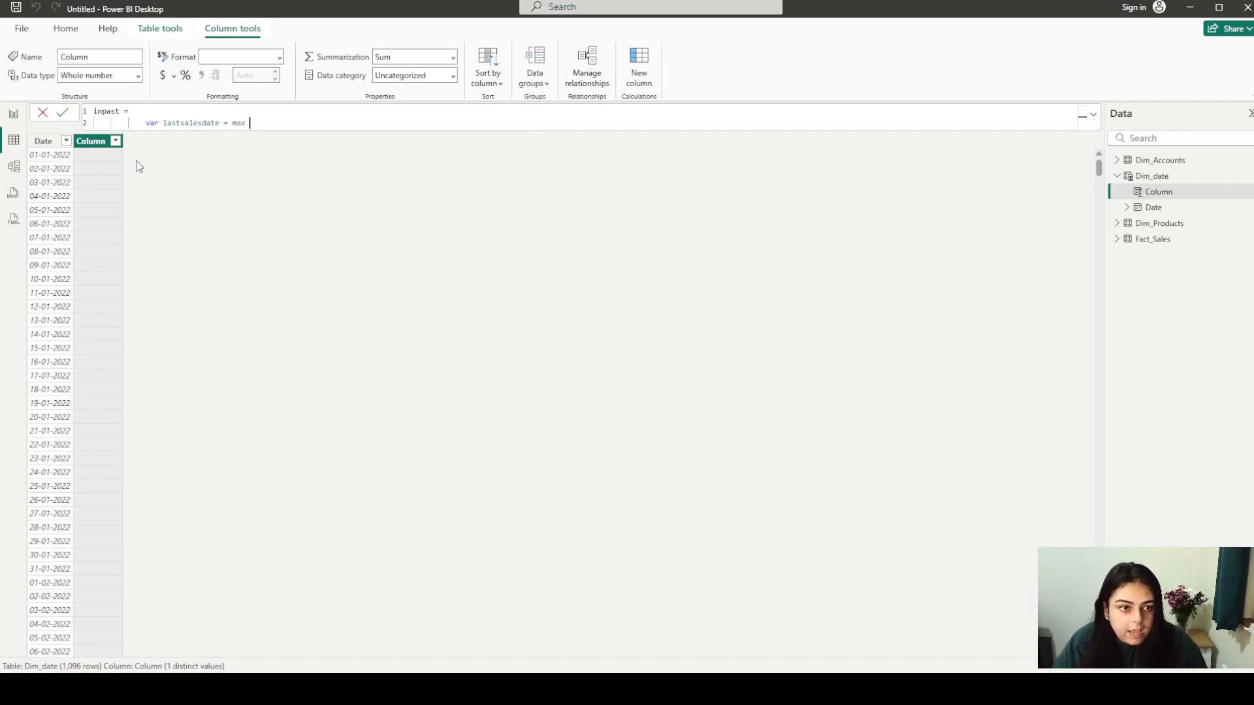
text((fact)
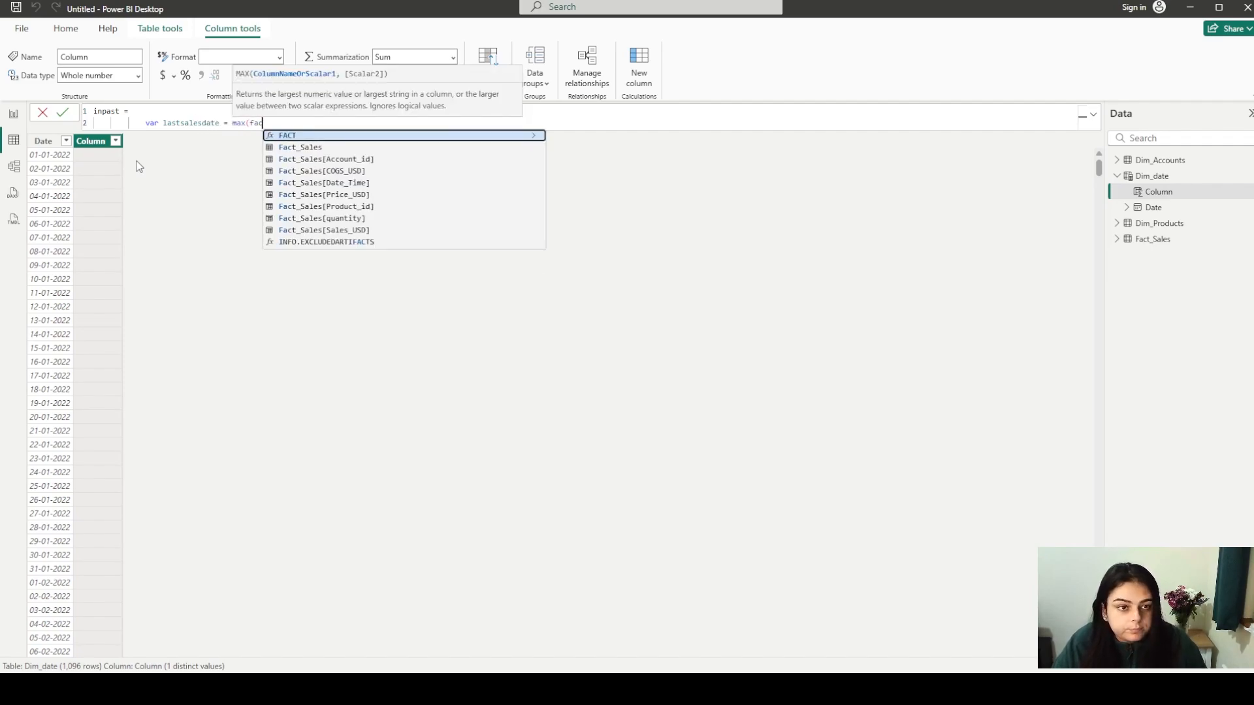
key(Down)
key(Down)
key(Down)
key(Down)
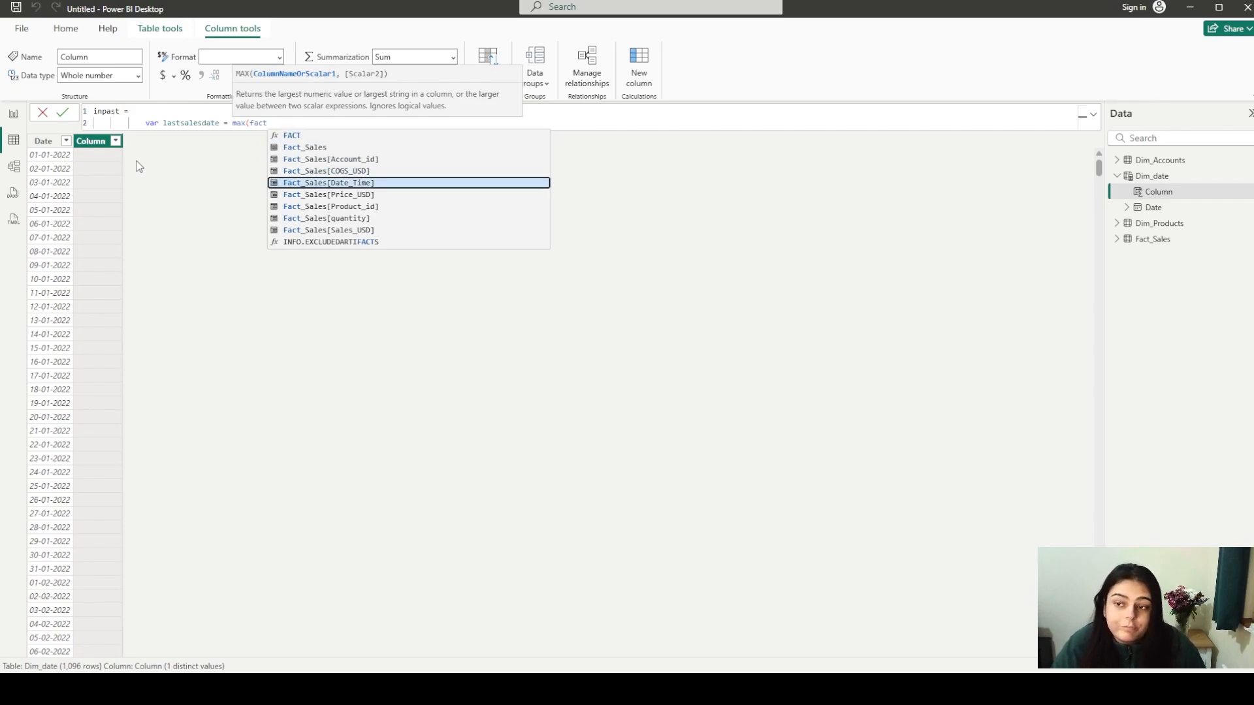
key(Tab)
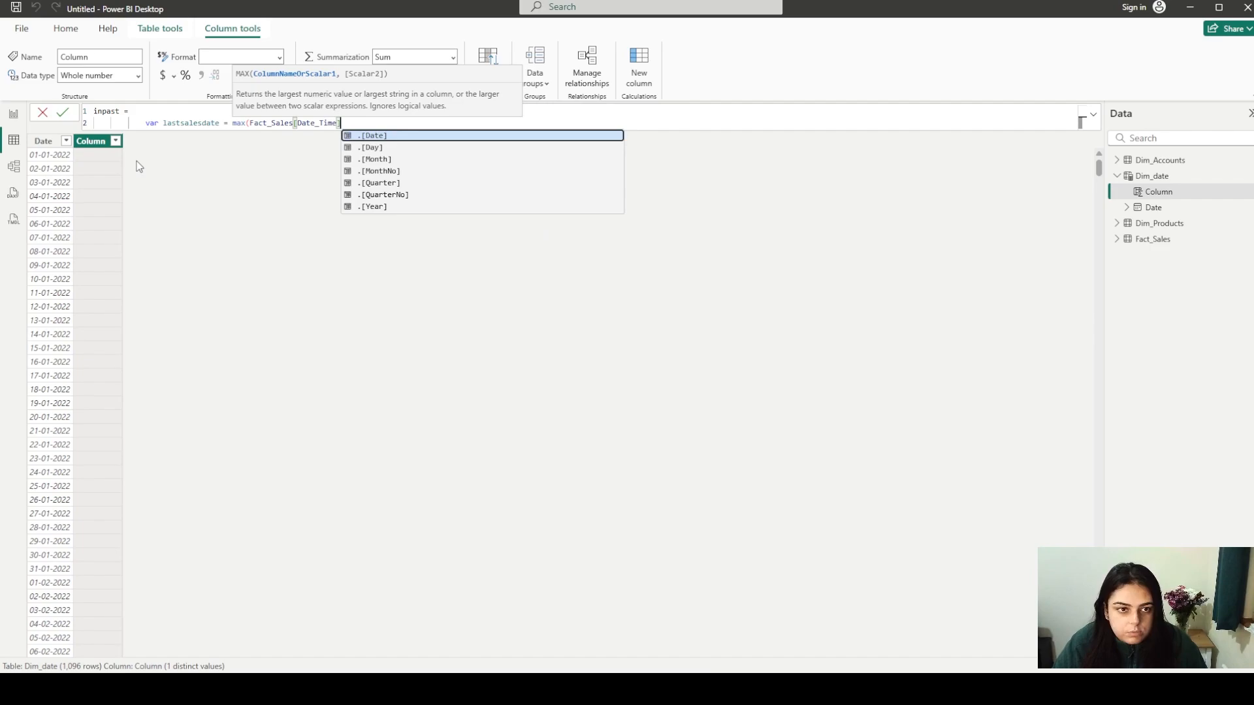
text())
key(shift+Return)
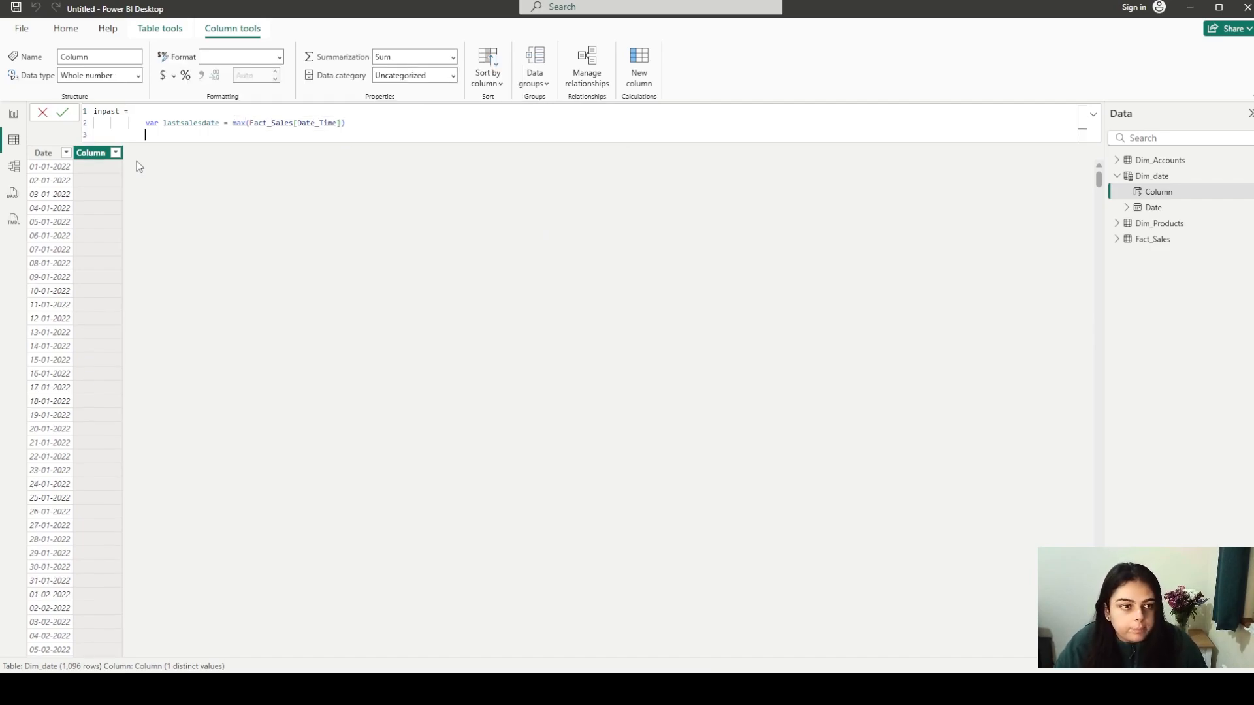
Begin a second variable named lastsalesdatePY on the third line of the inpast formula
text(va)
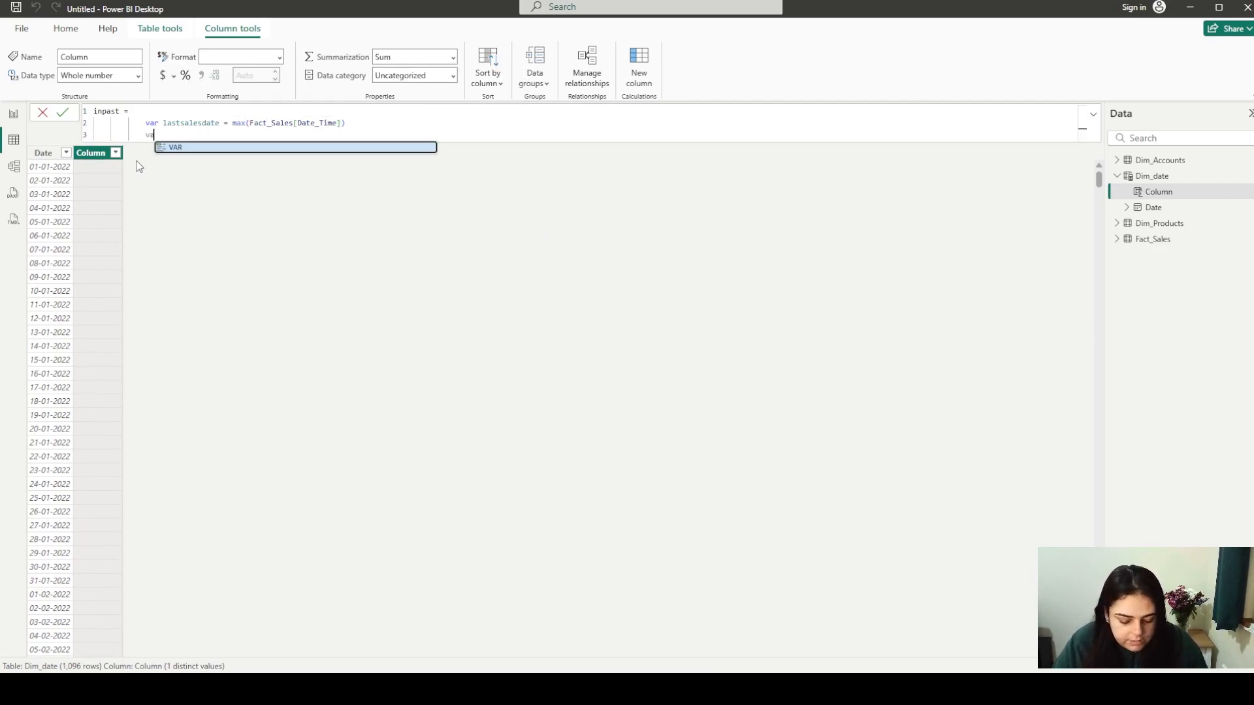
text(e)
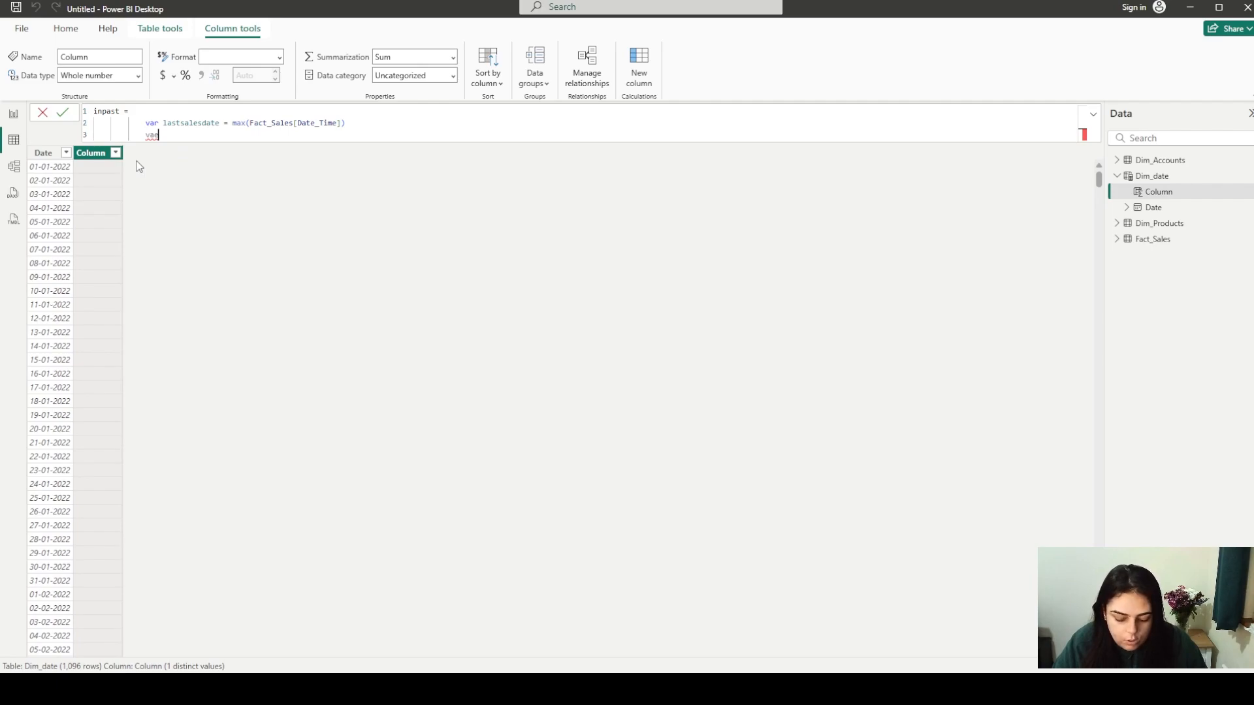
key(BackSpace)
text(r )
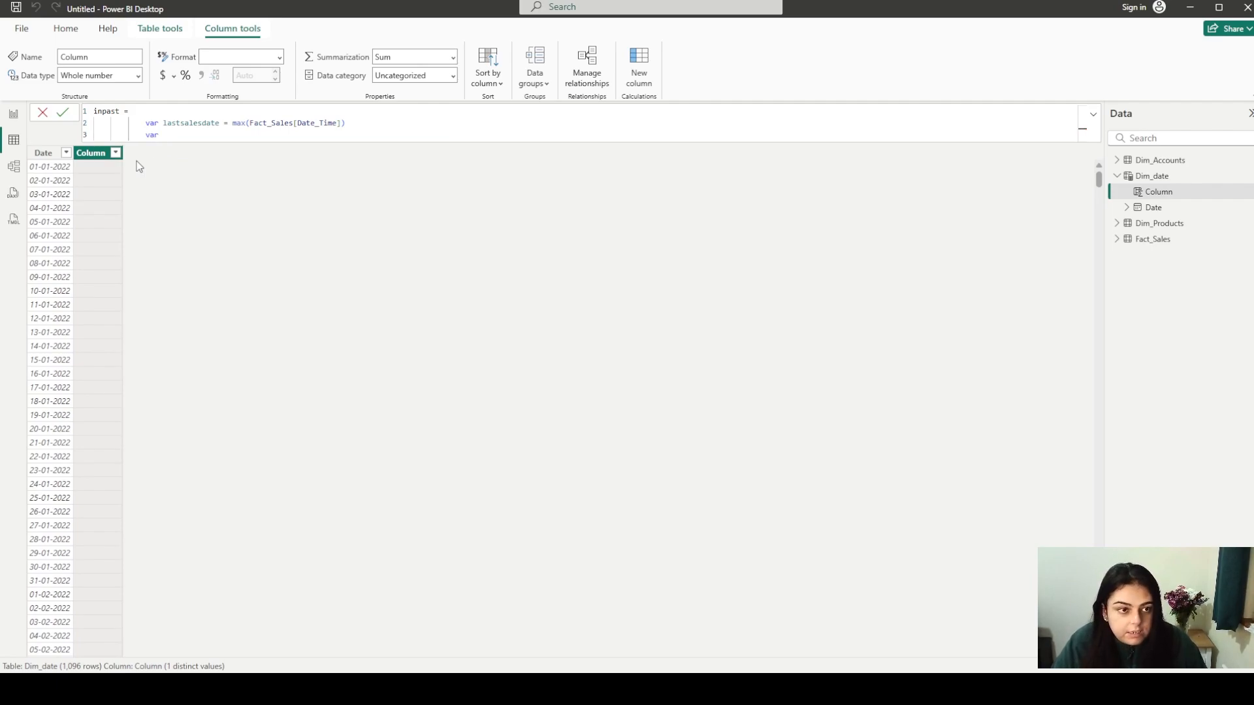
text(lasts)
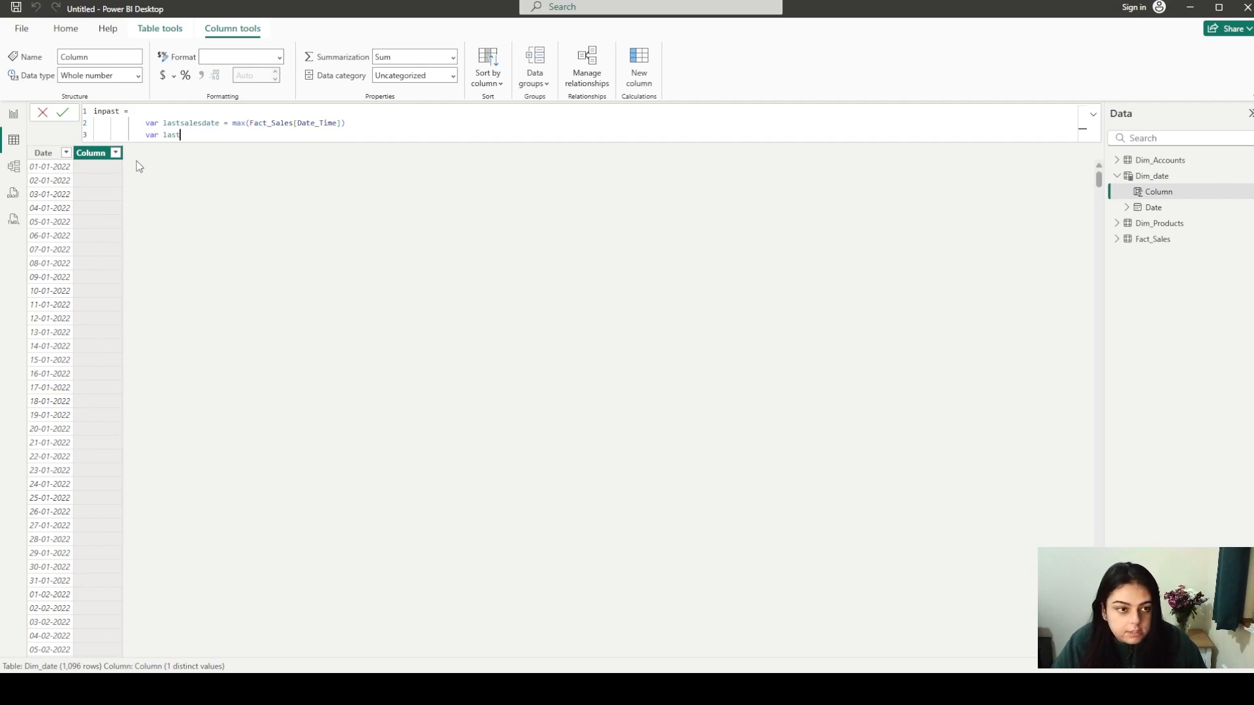
text(alesdateP)
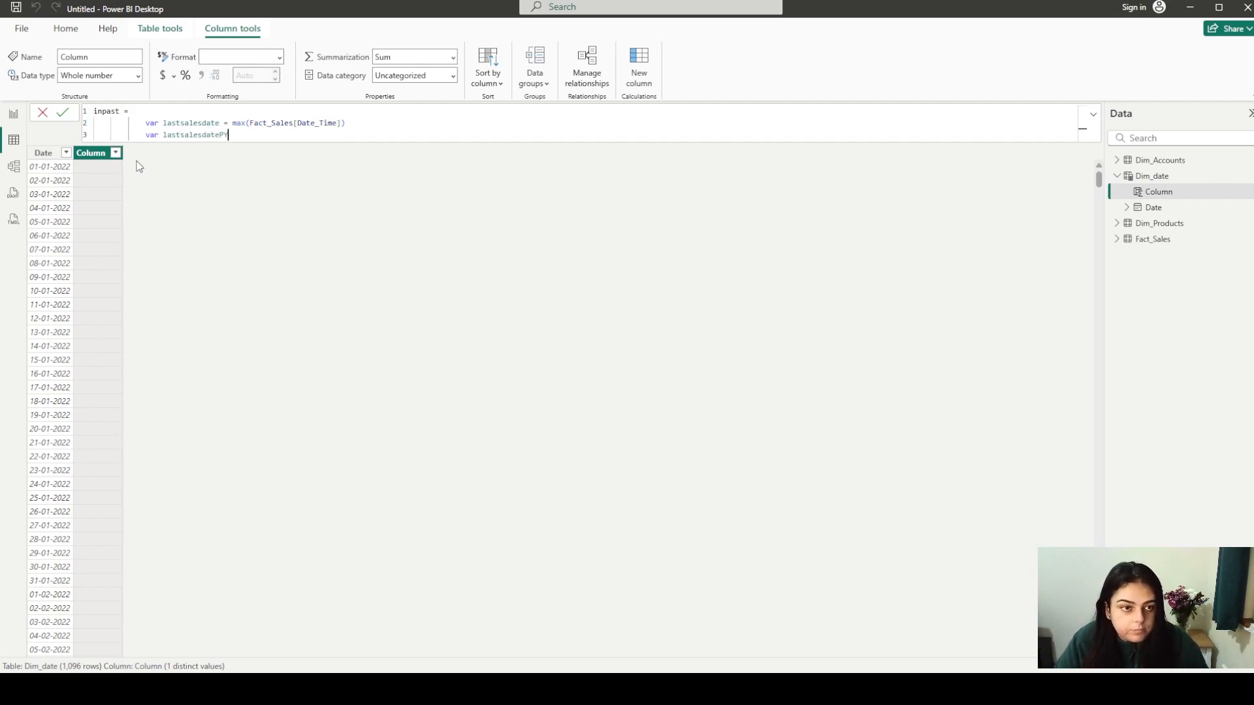
text(Y =)
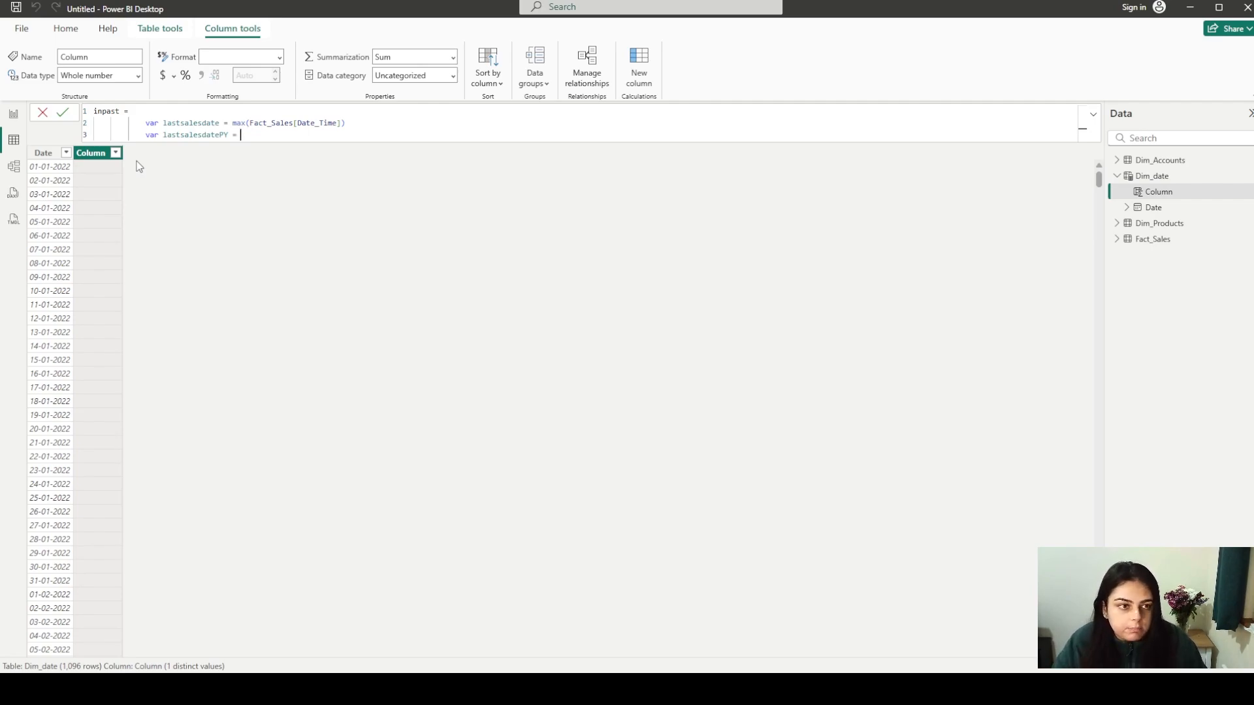
Define lastsalesdatePY as EDATE(lastsalesdate,-12) in the inpast formula and start a new line below it
text(ed)
key(Tab)
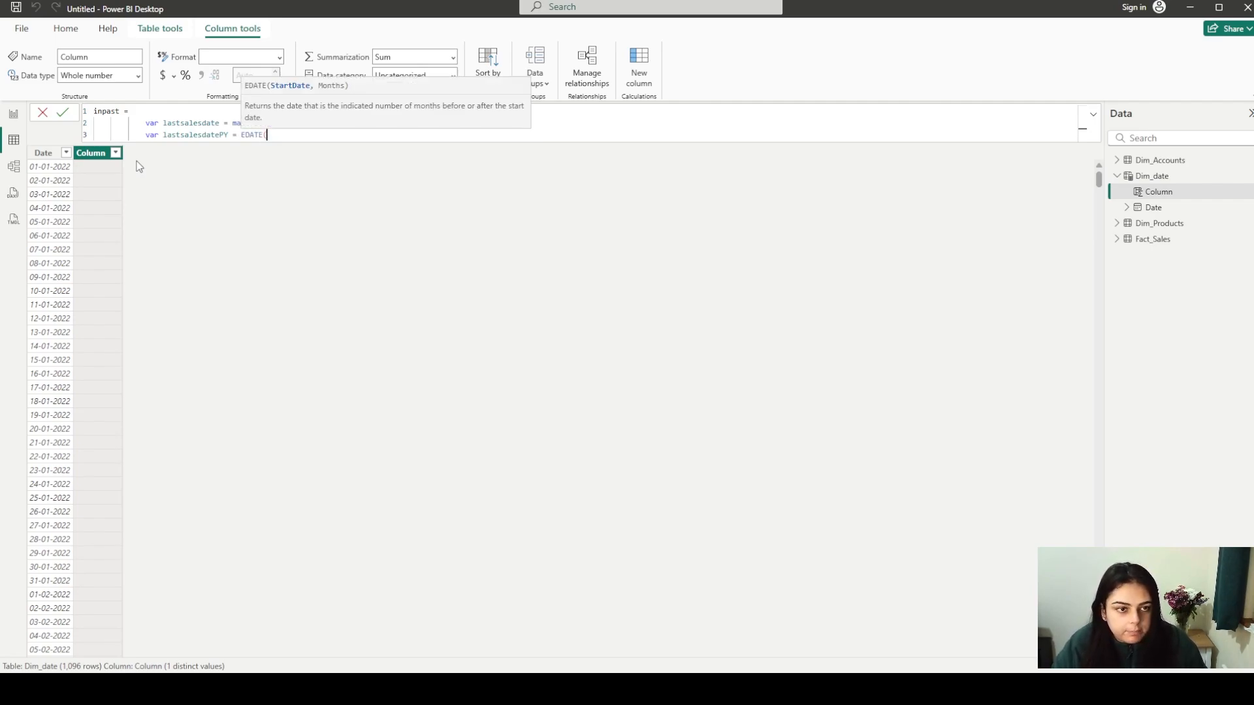
text(last)
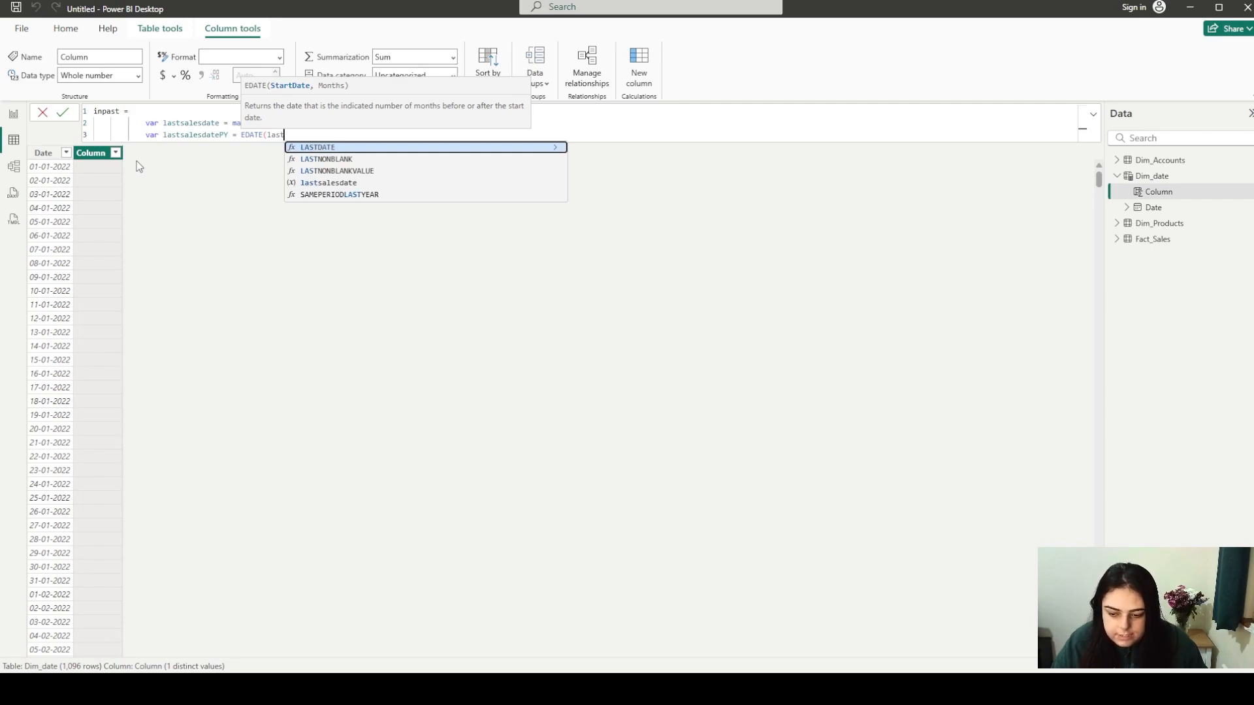
text(sales)
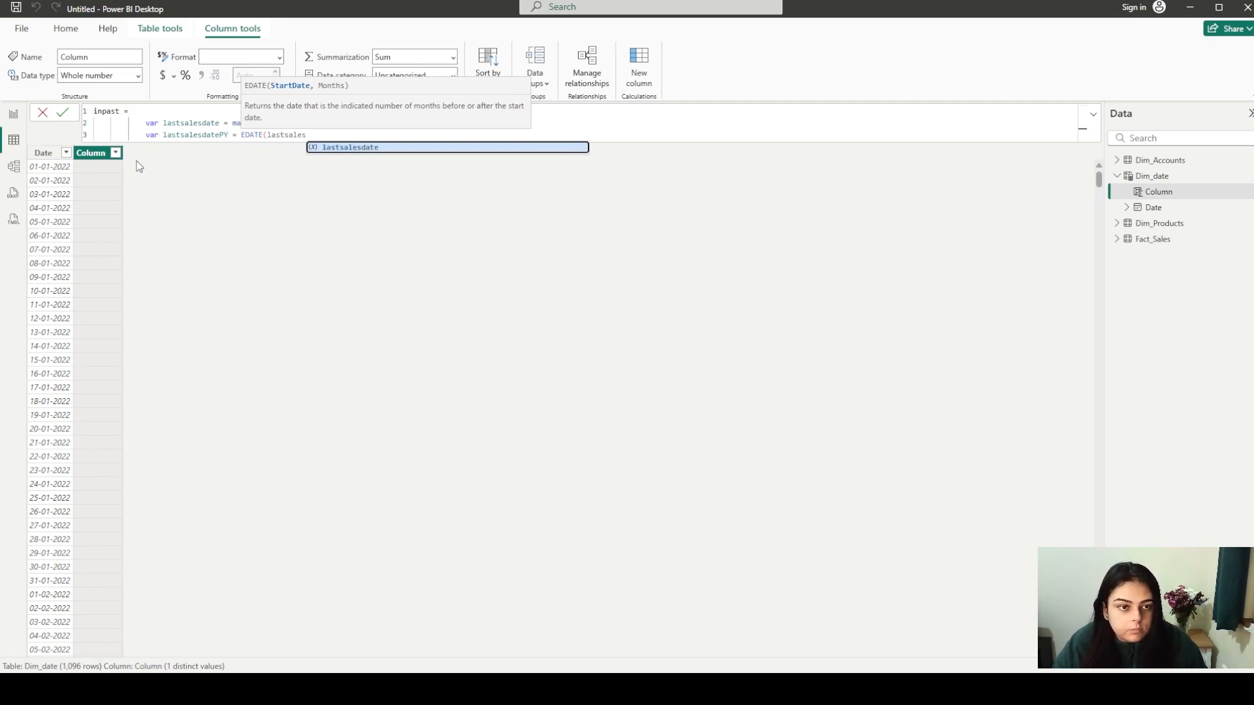
key(Tab)
text(,-12)
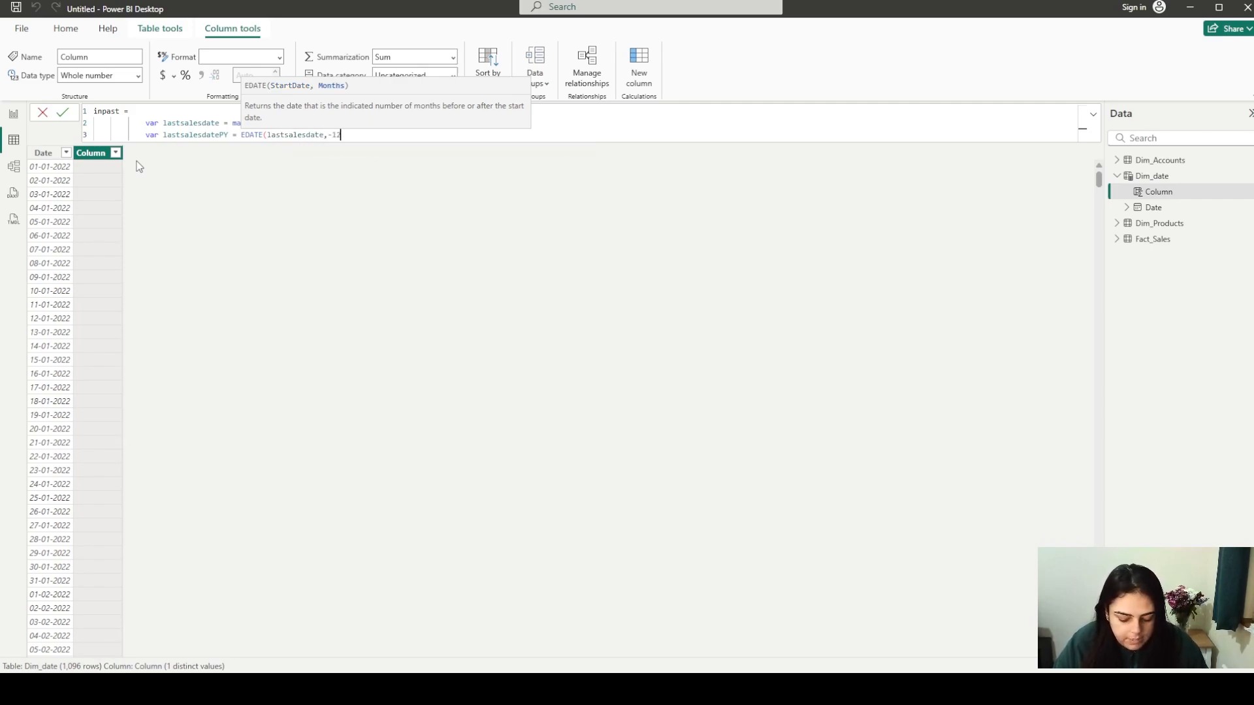
text())
key(shift+Return)
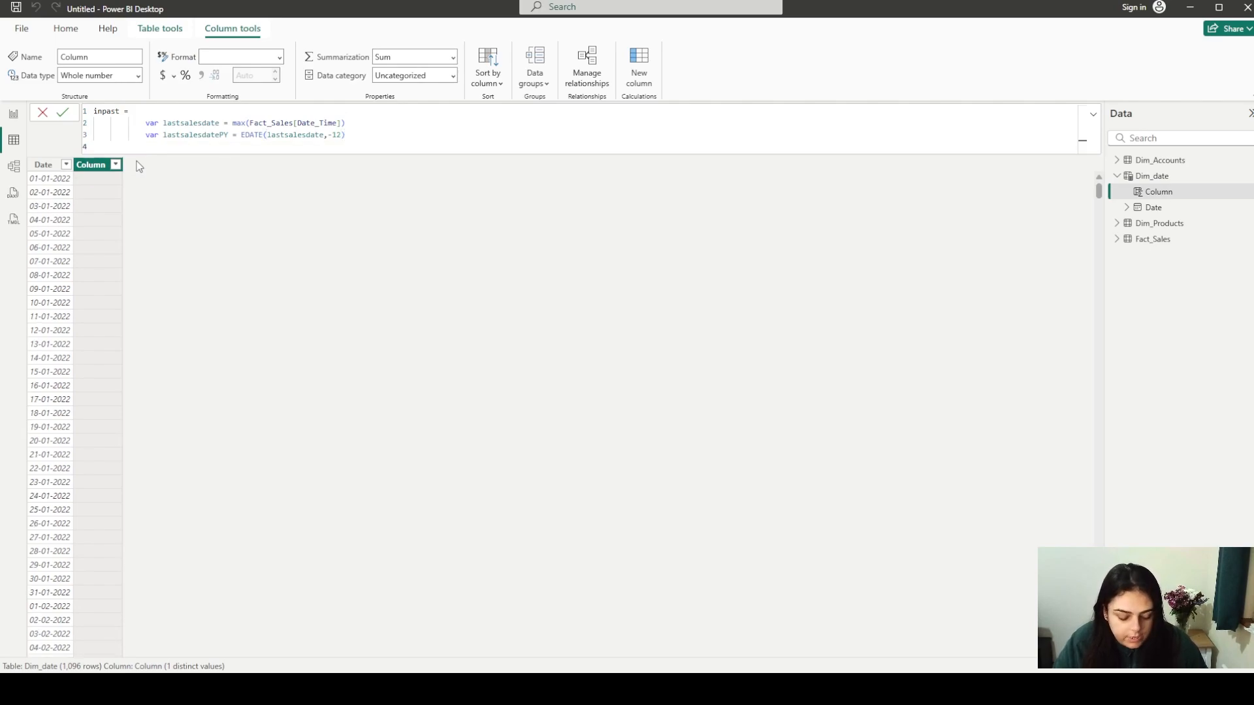
Make the inpast formula return Dim_date[Date]<=lastsalesdatePY and commit the calculated column
text(return)
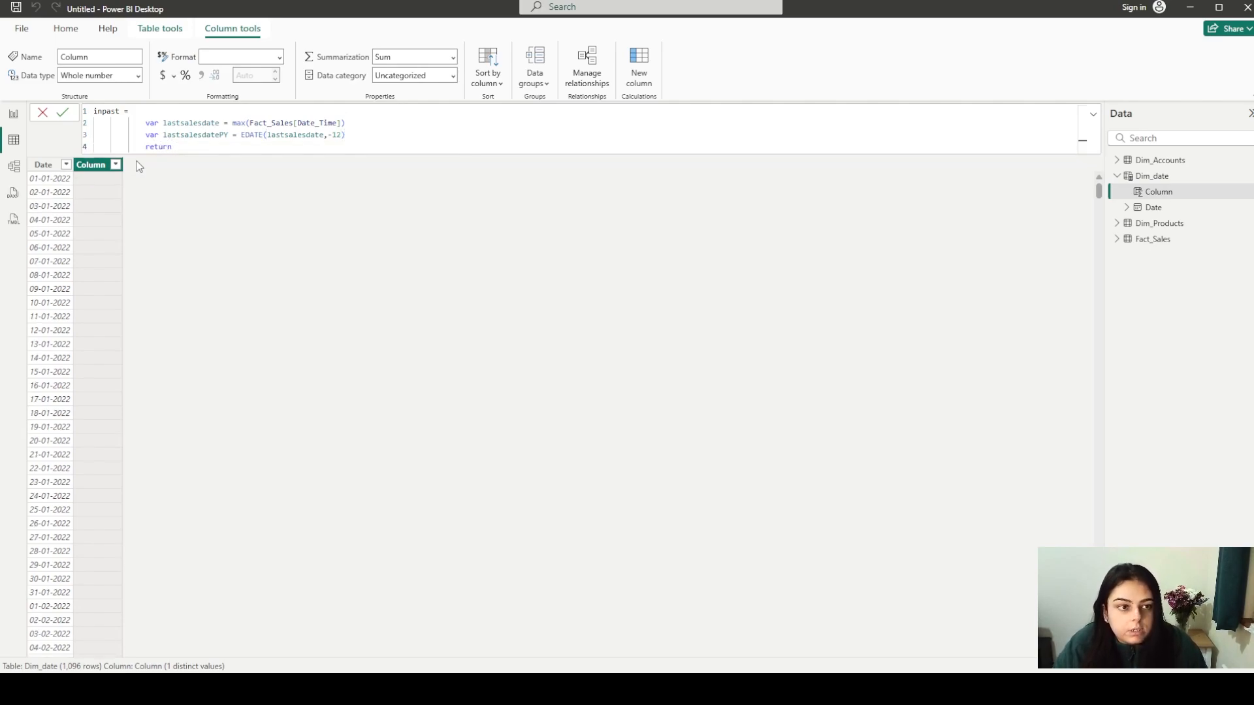
key(shift+Return)
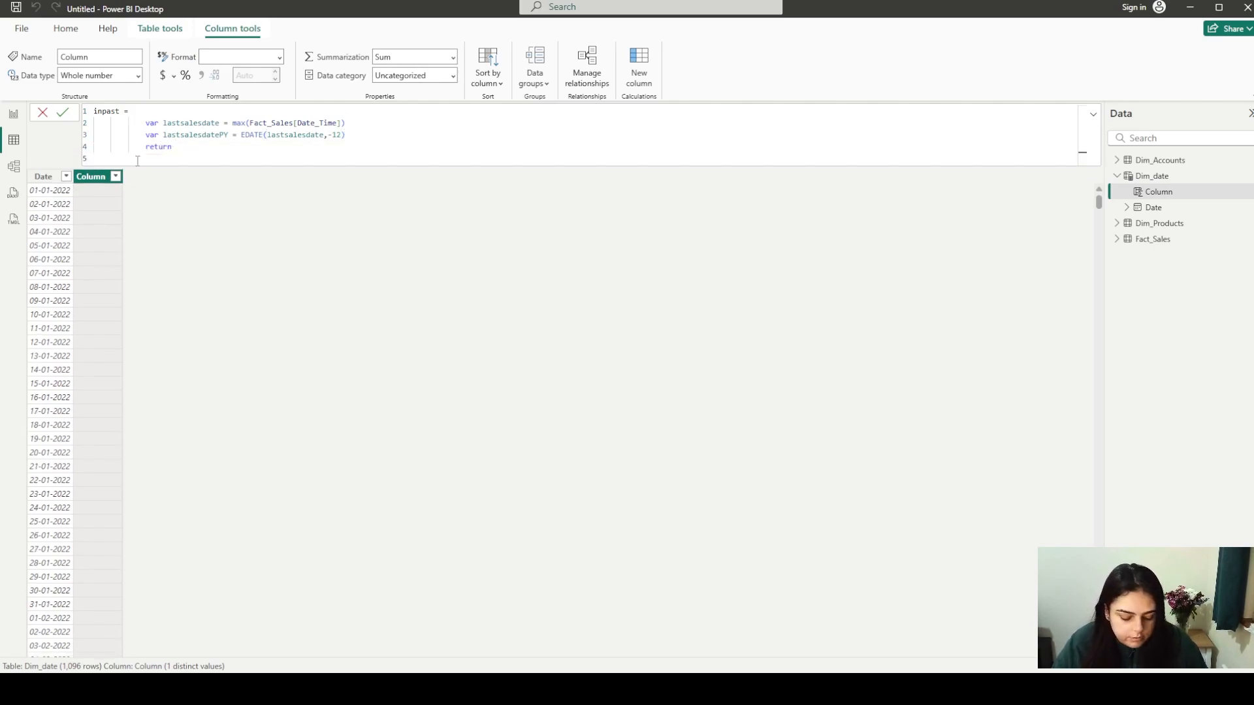
text(dim)
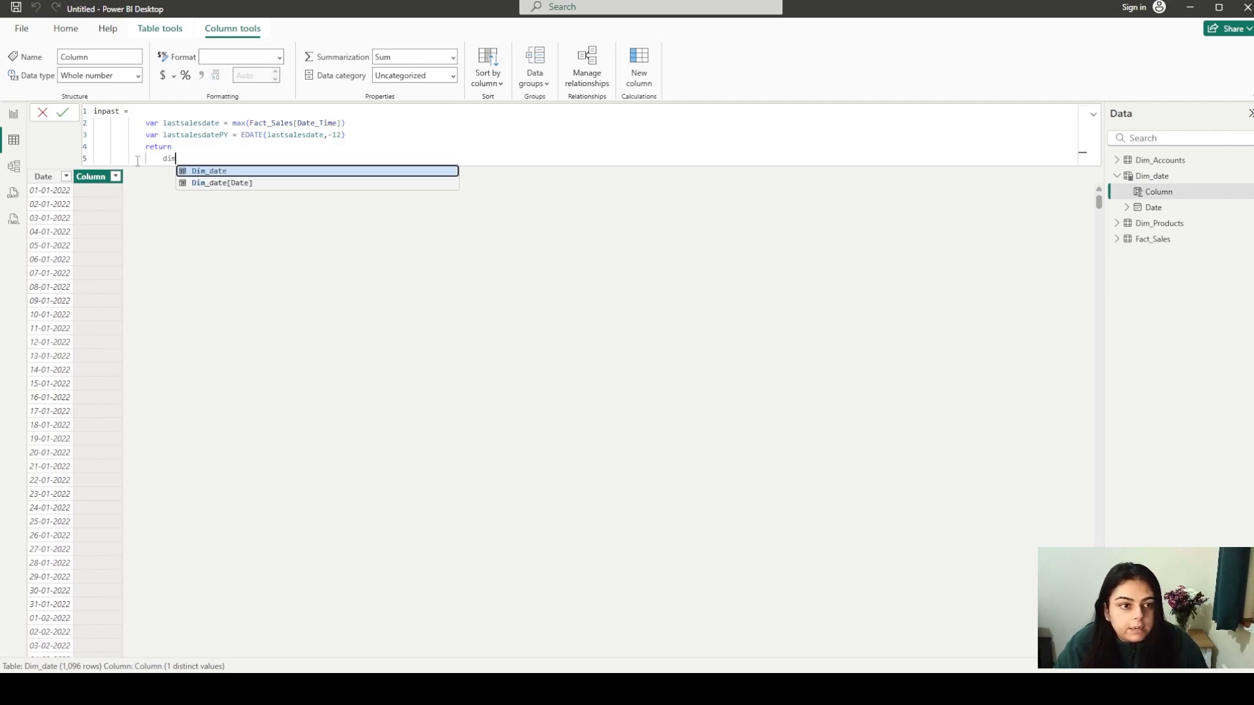
key(Down)
key(Tab)
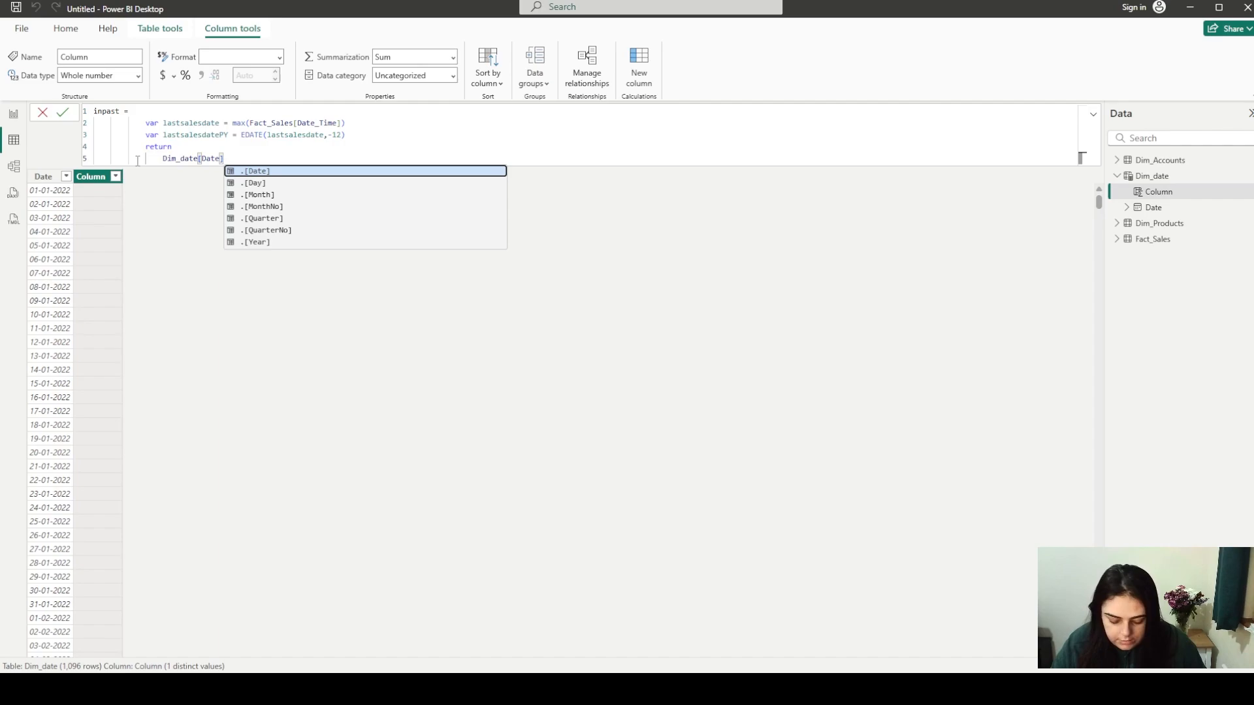
text(<=)
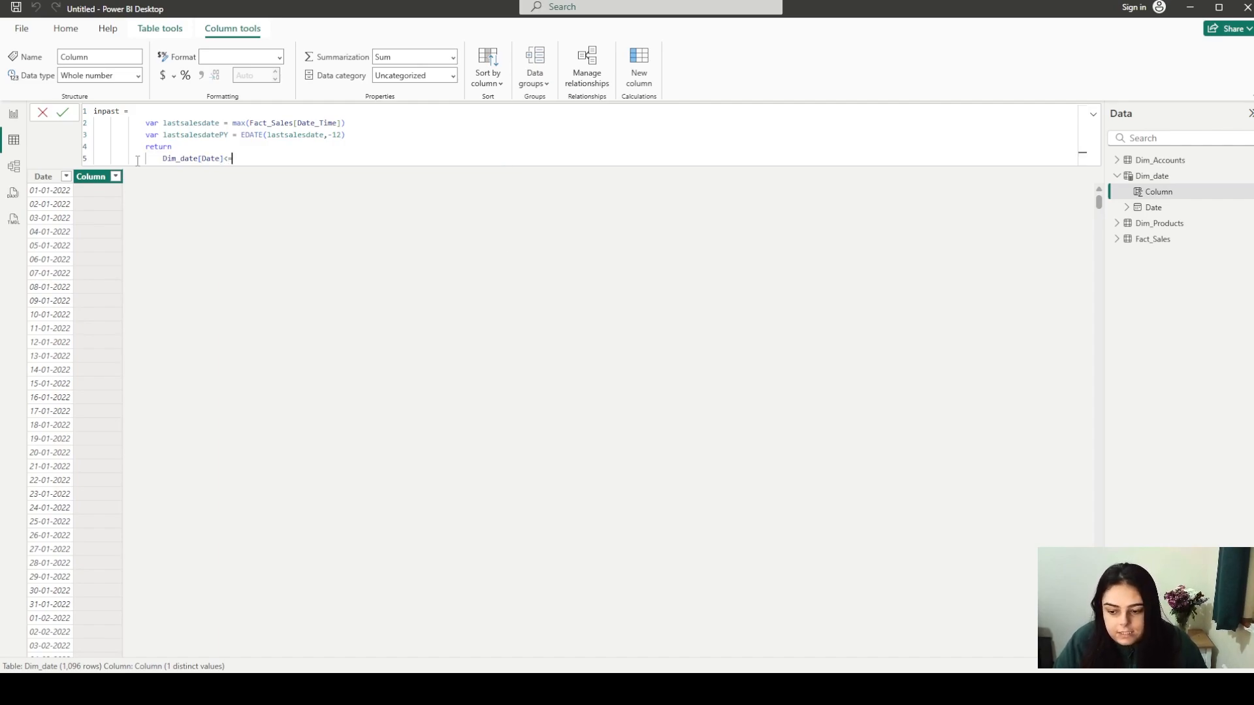
text(lastsales)
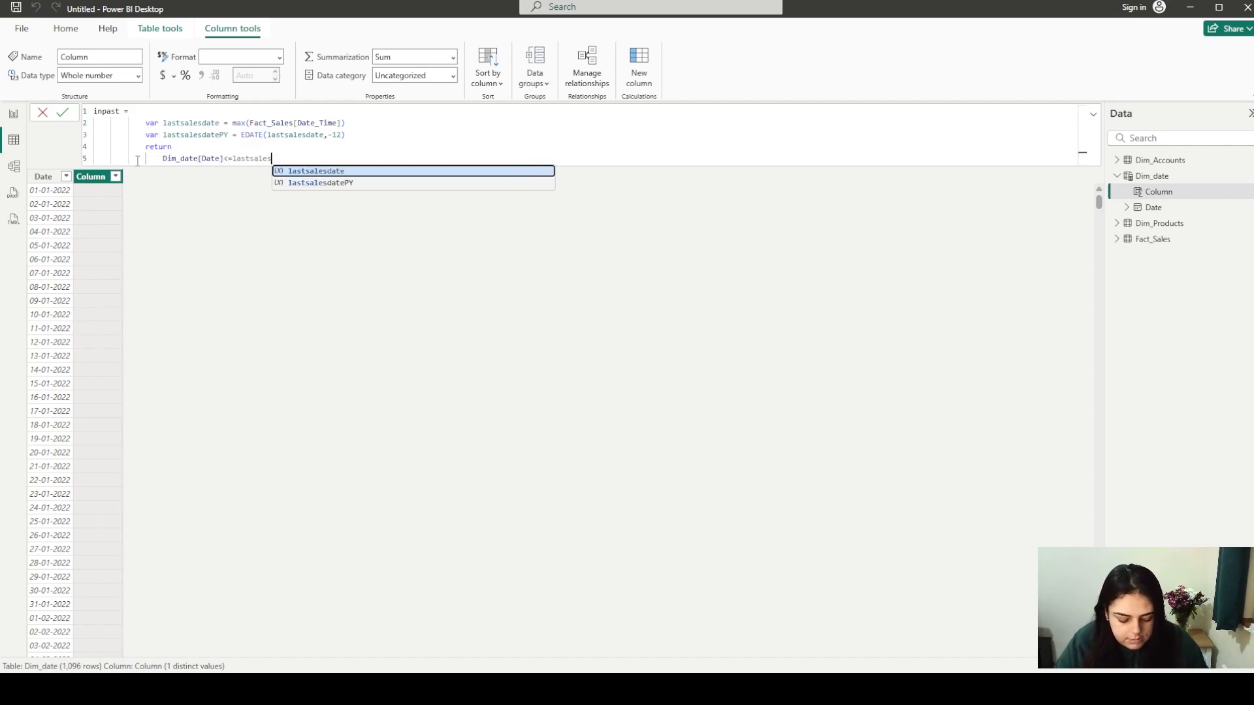
text(date)
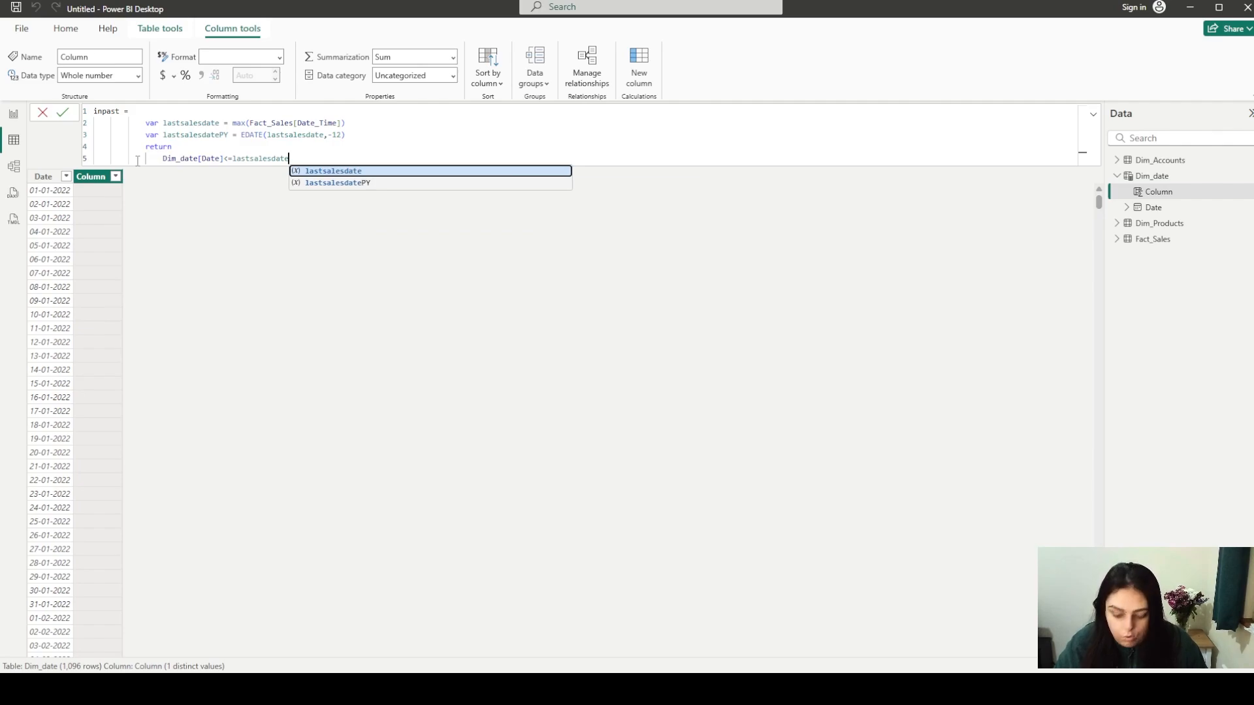
key(Down)
key(Tab)
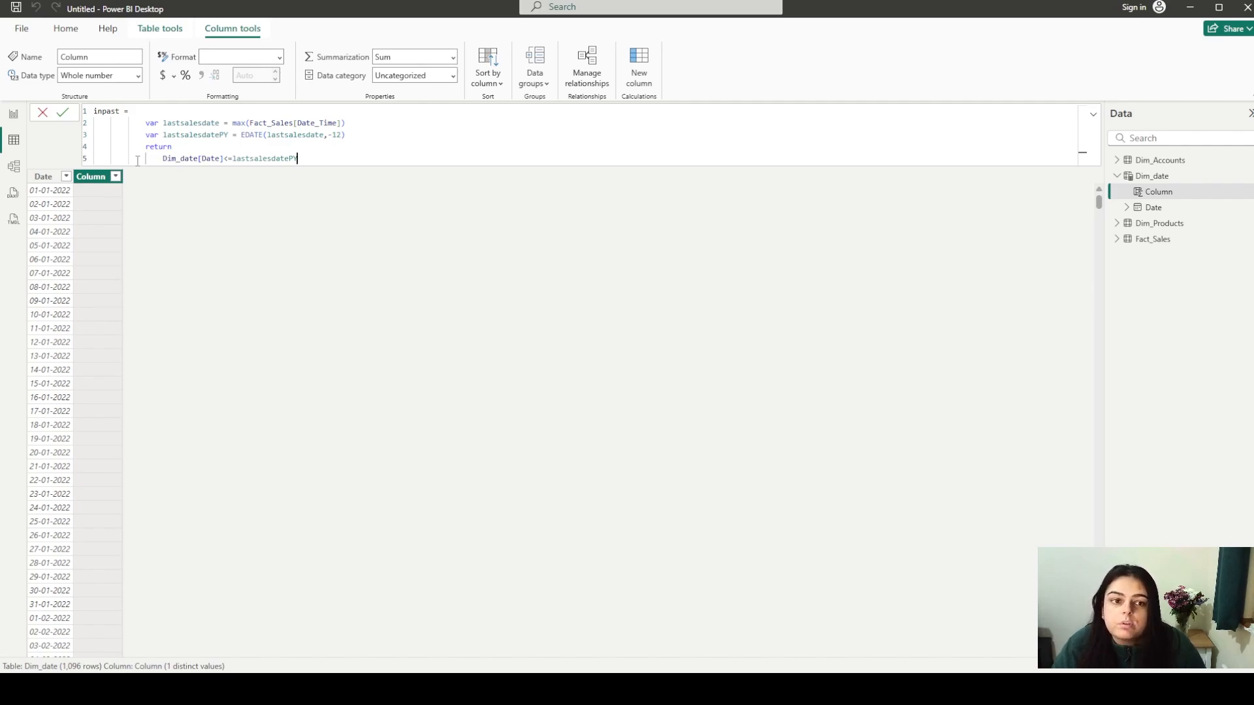
key(Return)
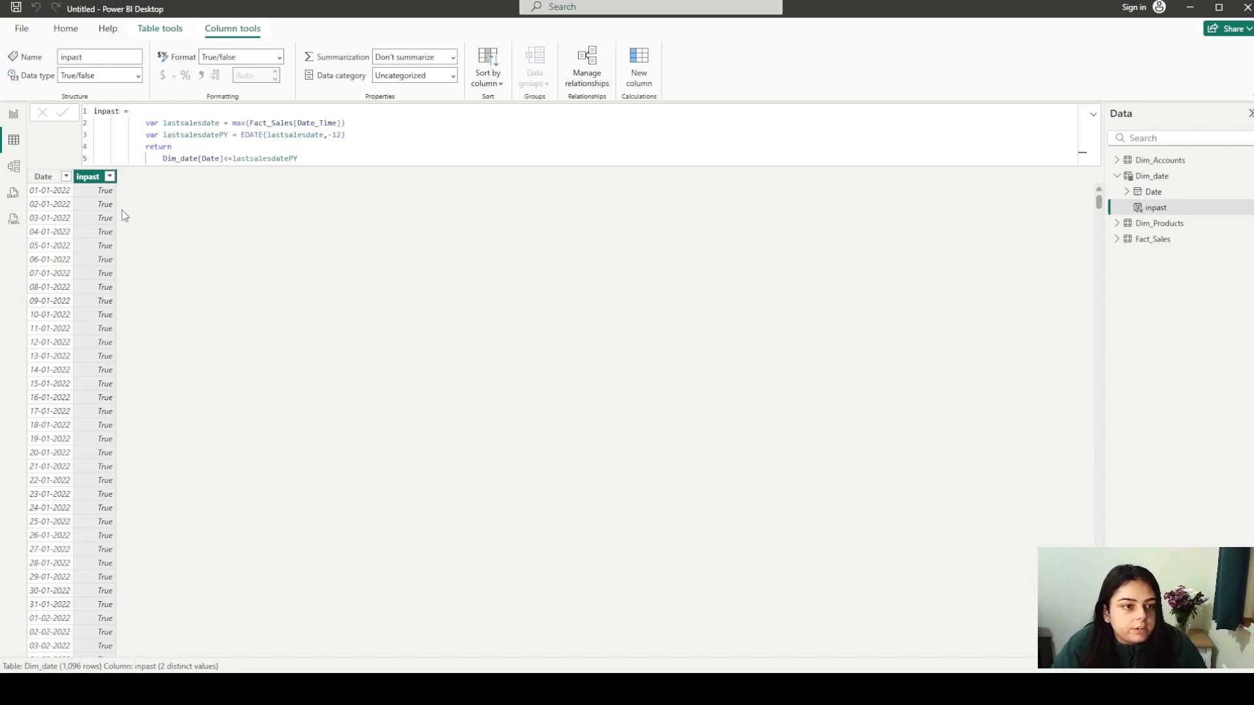
Check the distinct filter values of the inpast column without applying a filter
click(110, 177)
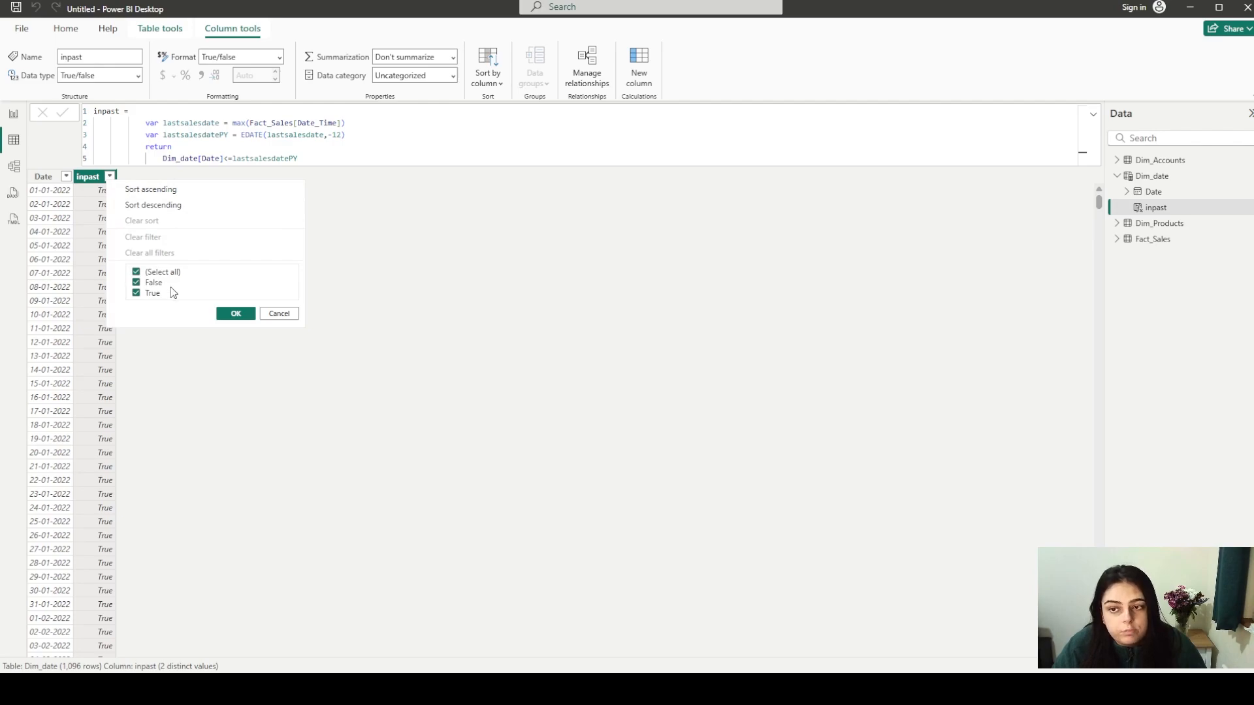
click(280, 314)
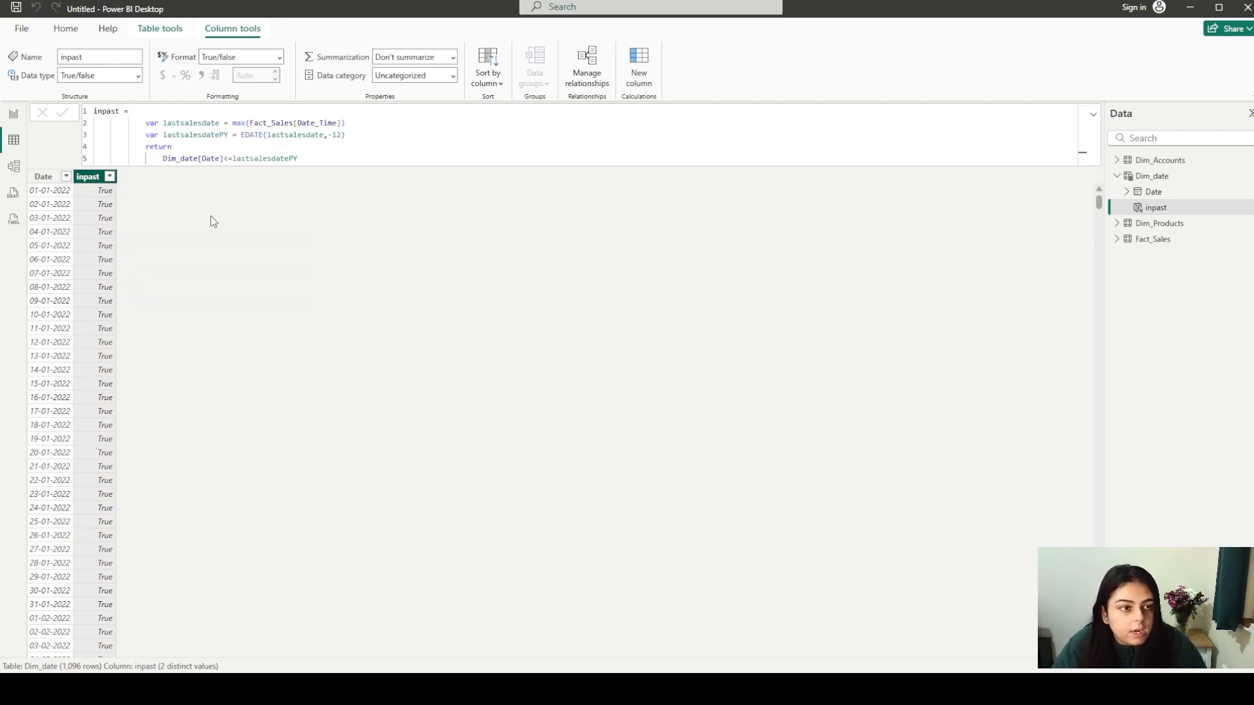
Switch to the Project flow slide show and tick the data import, Power Query transformation and dim_date boxes with the Highlighter
key(alt+Tab)
click(503, 353)
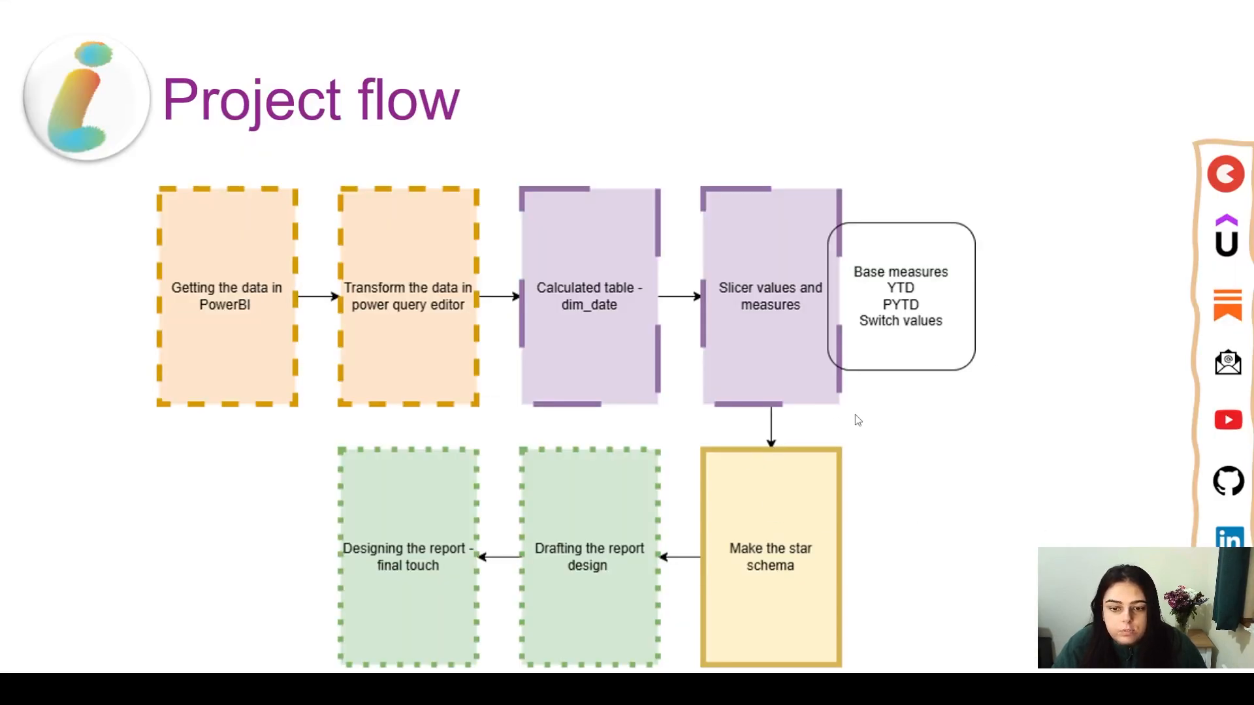
right_click(935, 433)
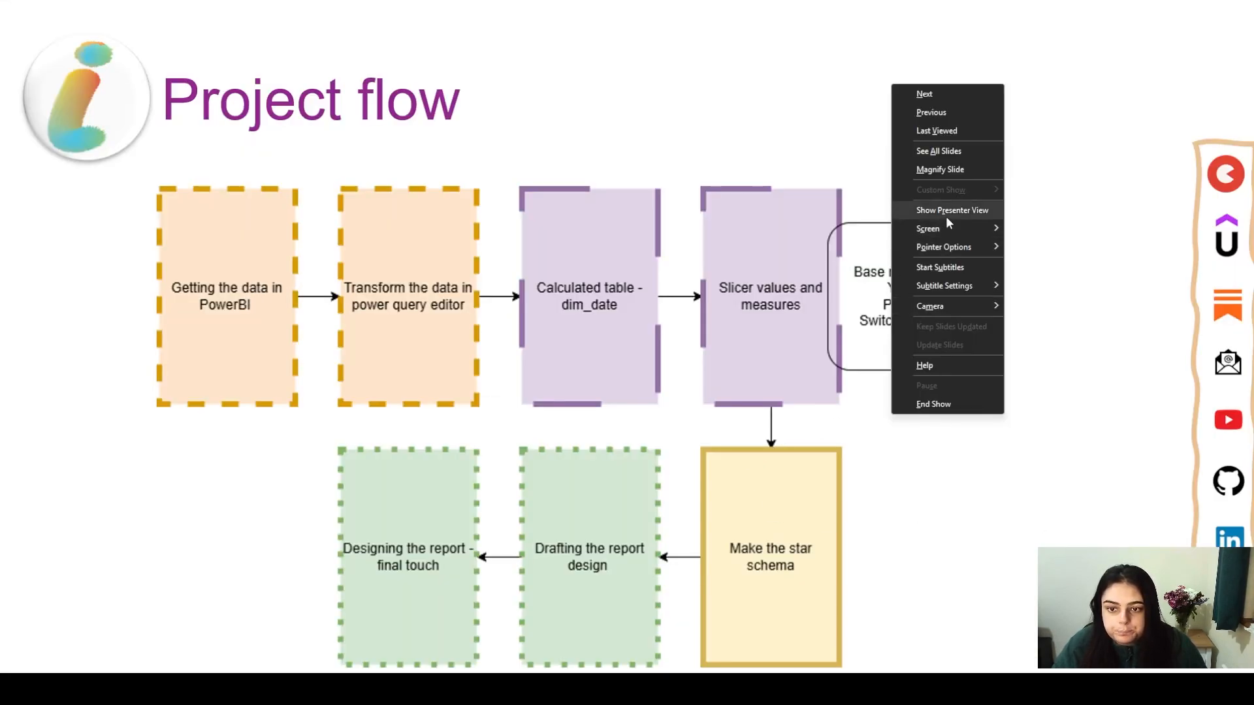
mouse_move(951, 252)
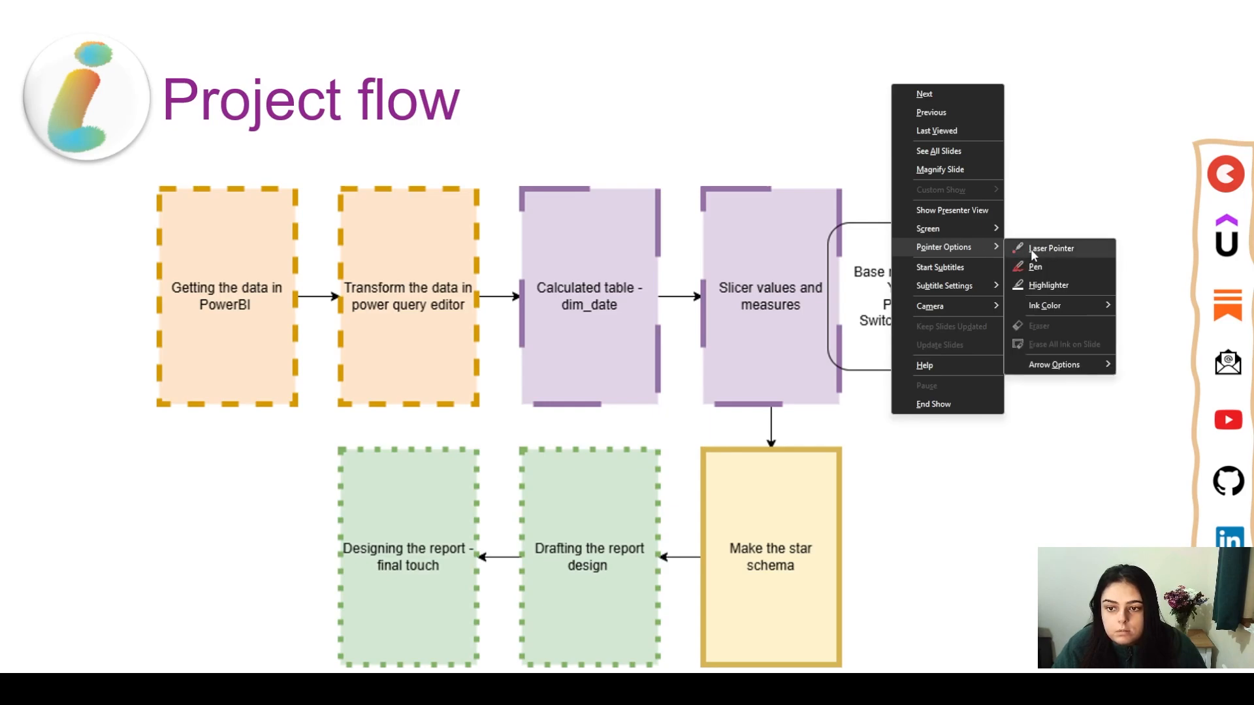
click(1048, 285)
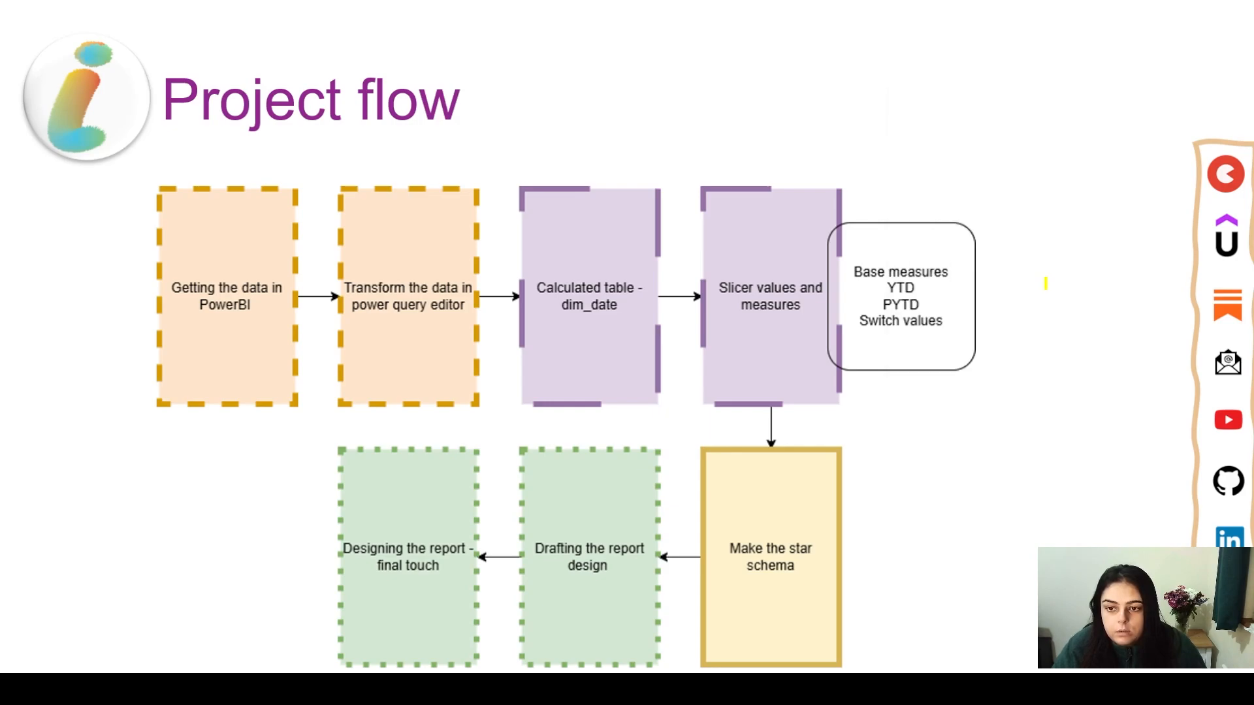
drag(122, 190, 282, 145)
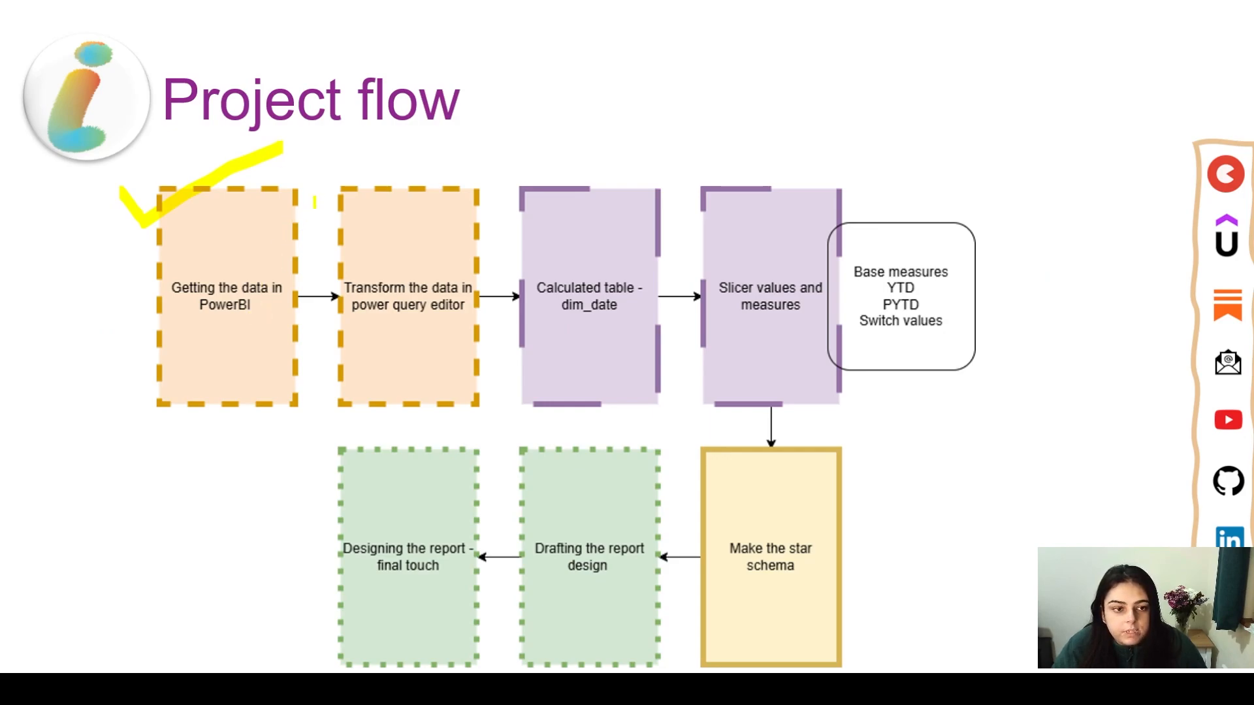
mouse_move(316, 200)
mouse_down()
mouse_move(344, 238)
mouse_move(472, 134)
mouse_up()
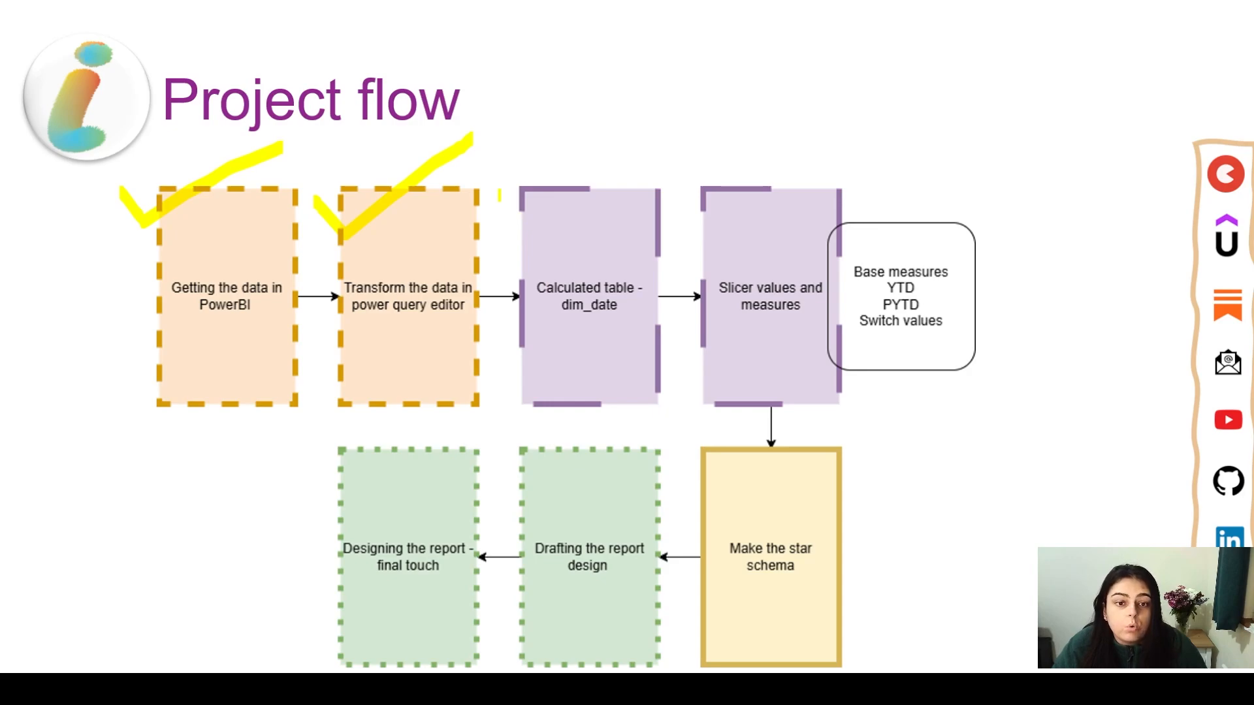
drag(500, 192, 670, 118)
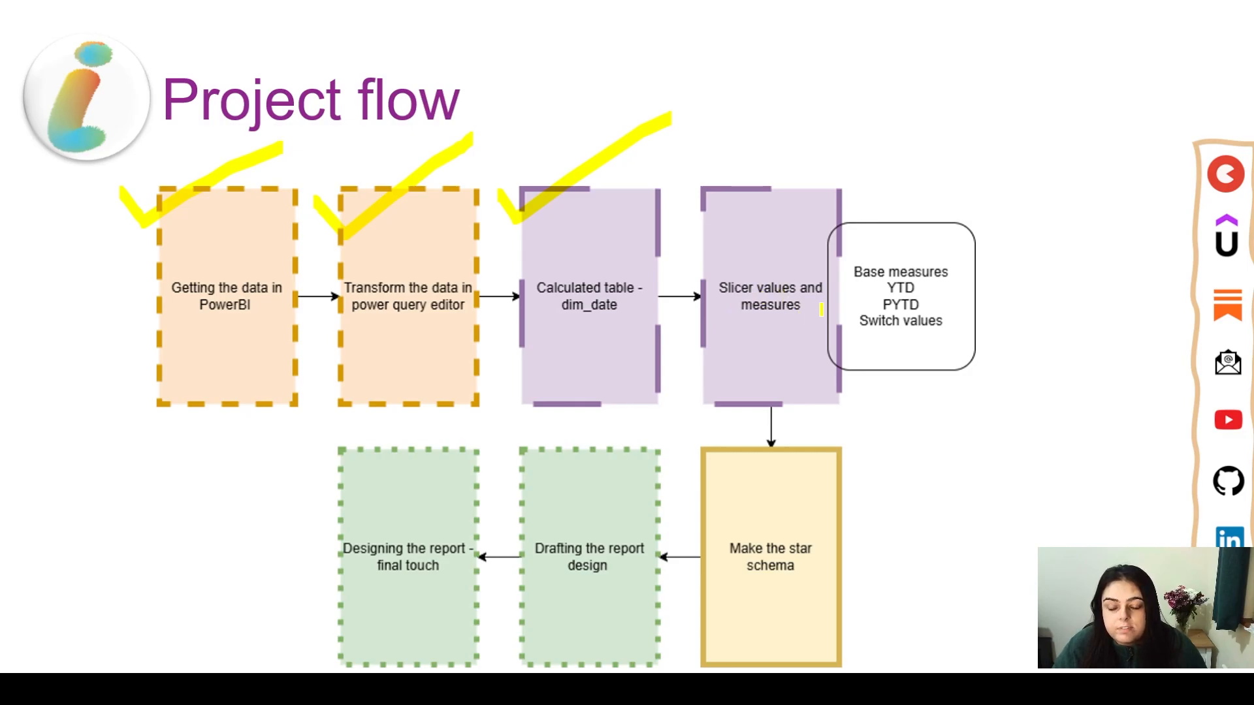
Switch to the Plant performance report in Power BI and view it for Quantity, Gross Profit and Sales, with Sales also for 2023 and 2022
key(alt+Tab)
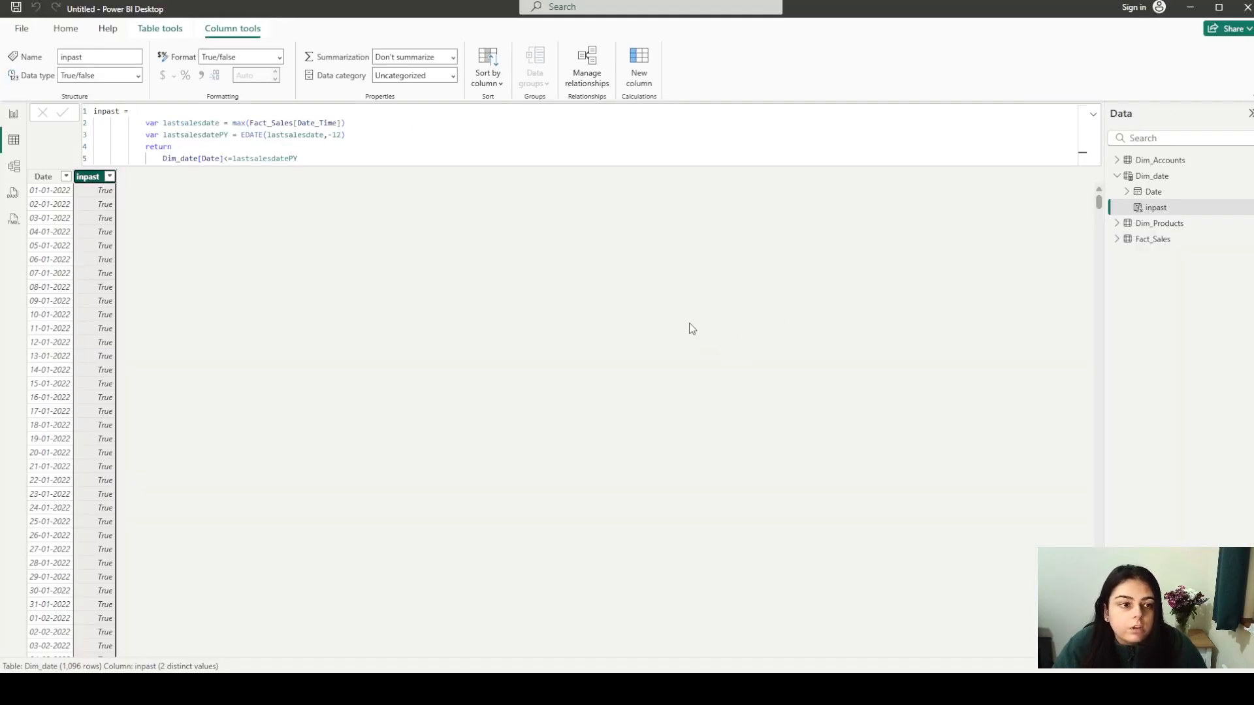
key(alt+Tab)
click(849, 366)
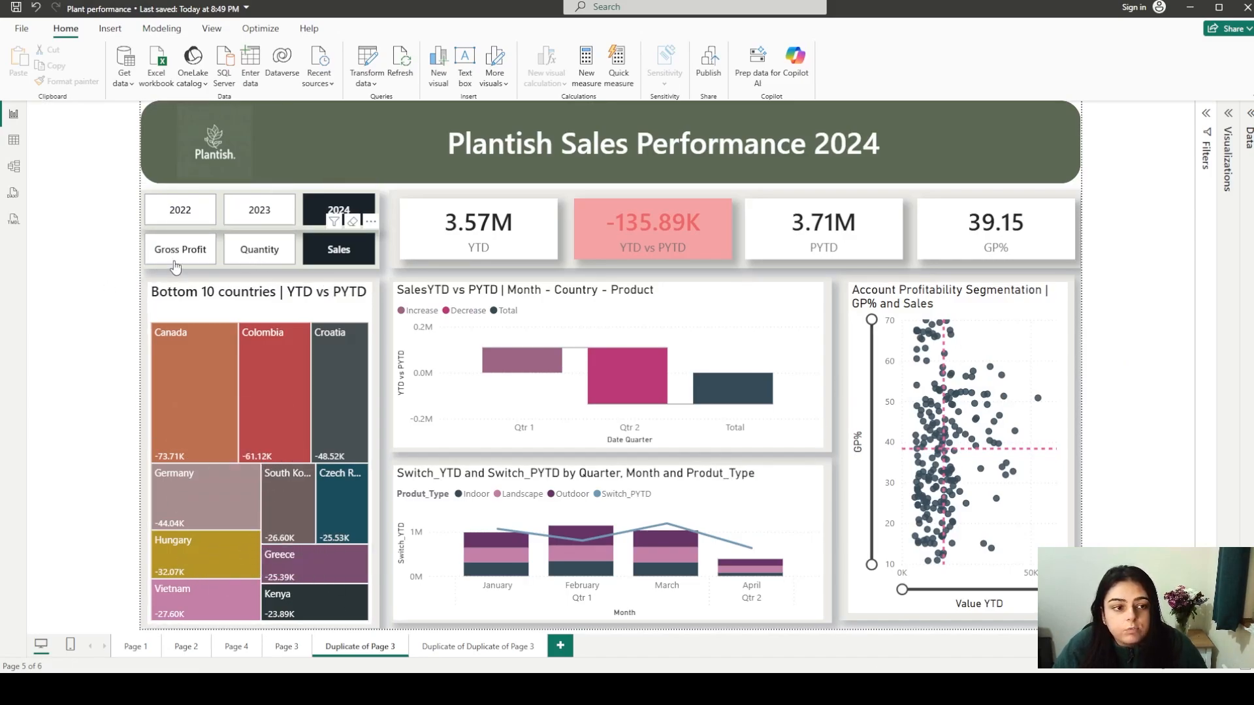
click(249, 260)
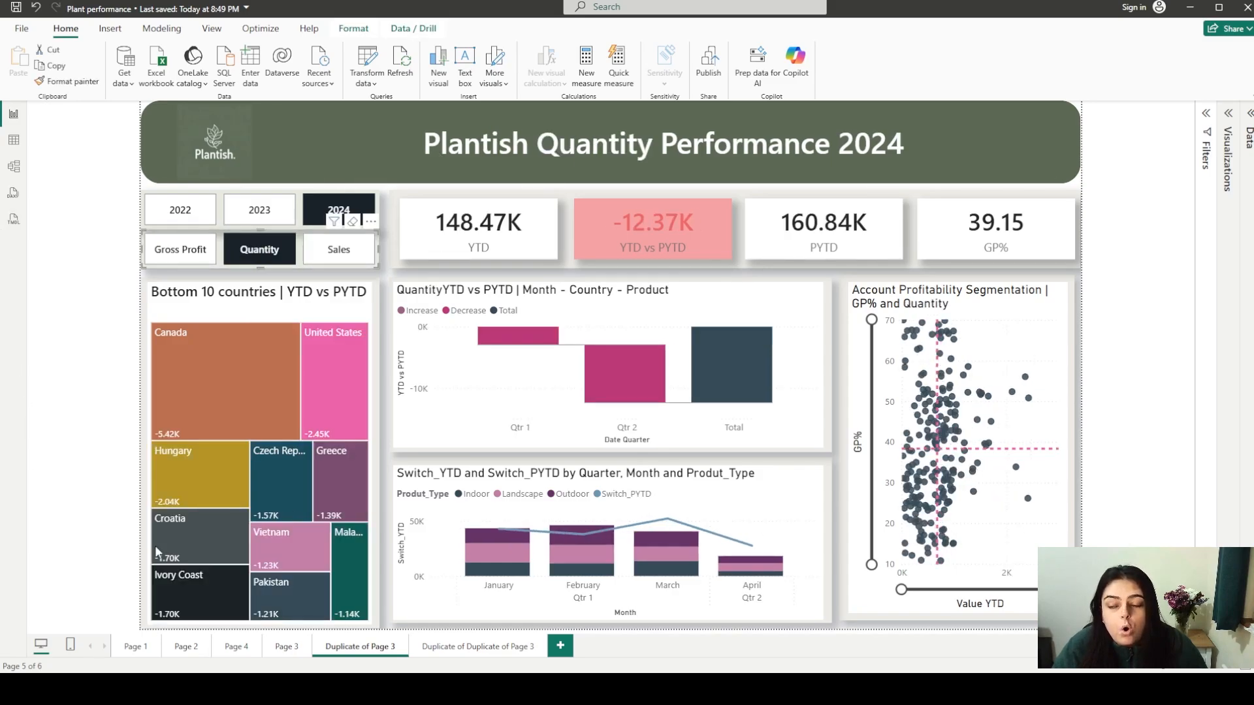
click(200, 259)
click(335, 251)
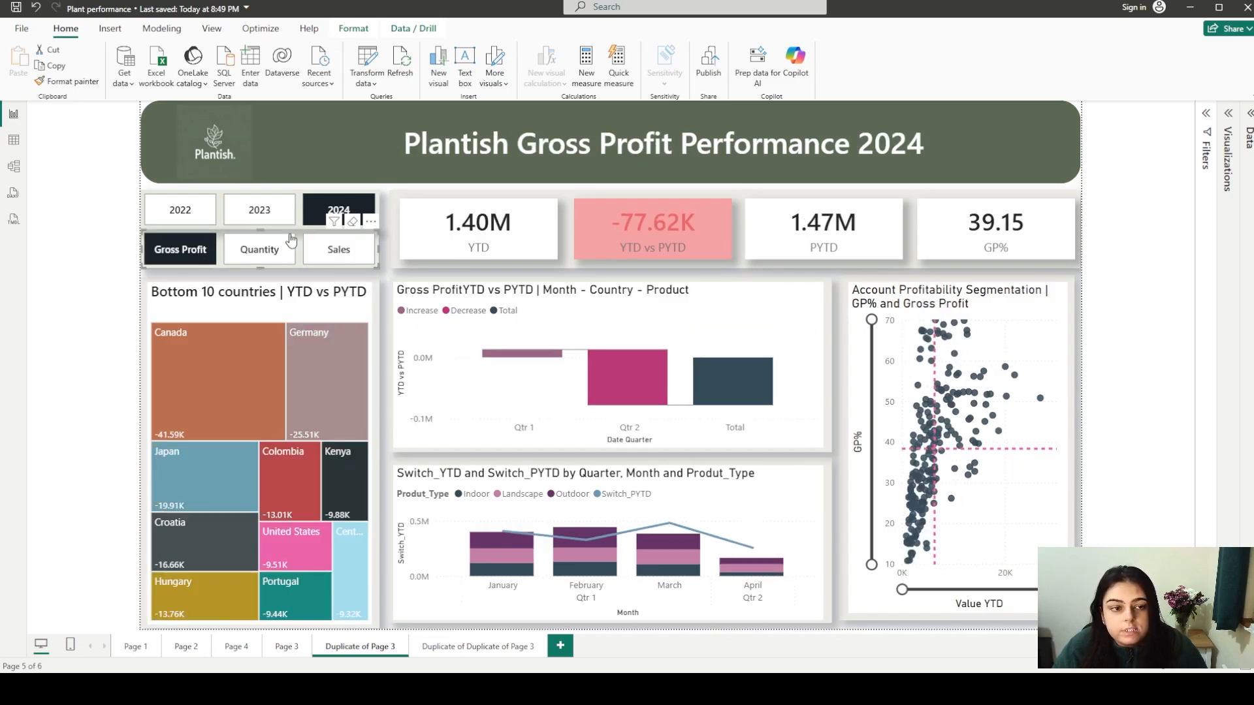
click(258, 211)
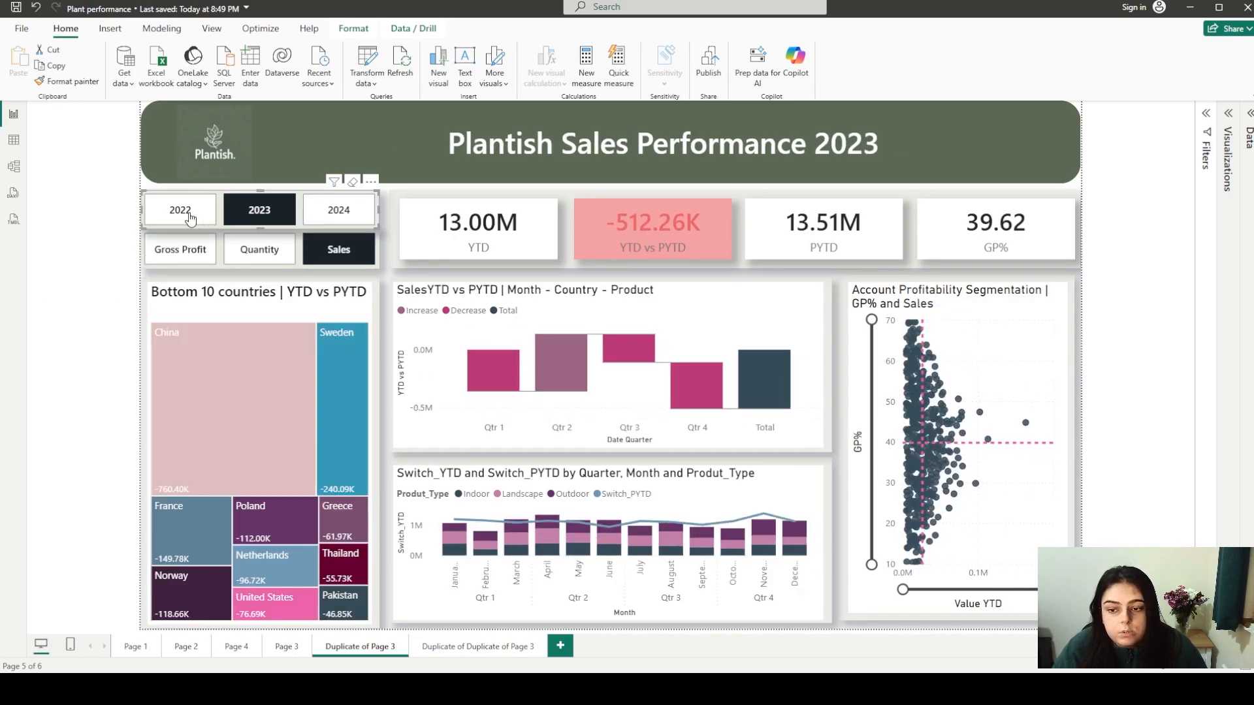
click(190, 219)
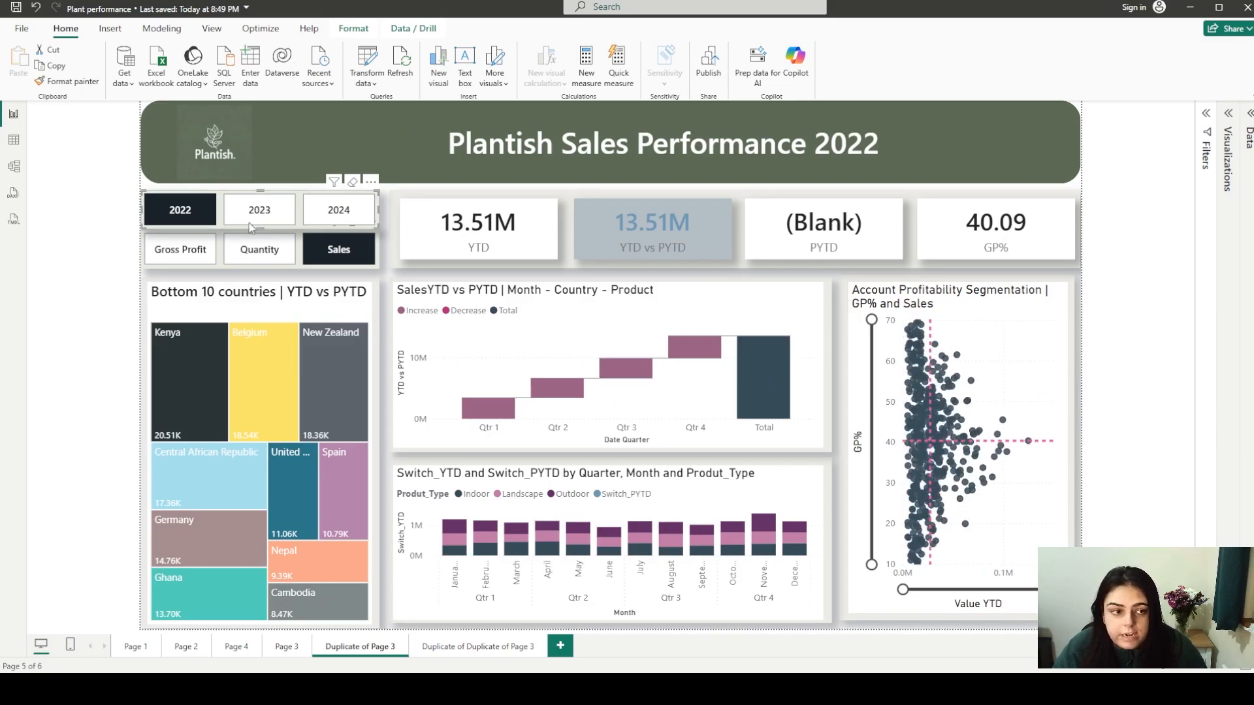
View the plant report by Quantity, and switch back to the report view of the Untitled Power BI file
click(265, 252)
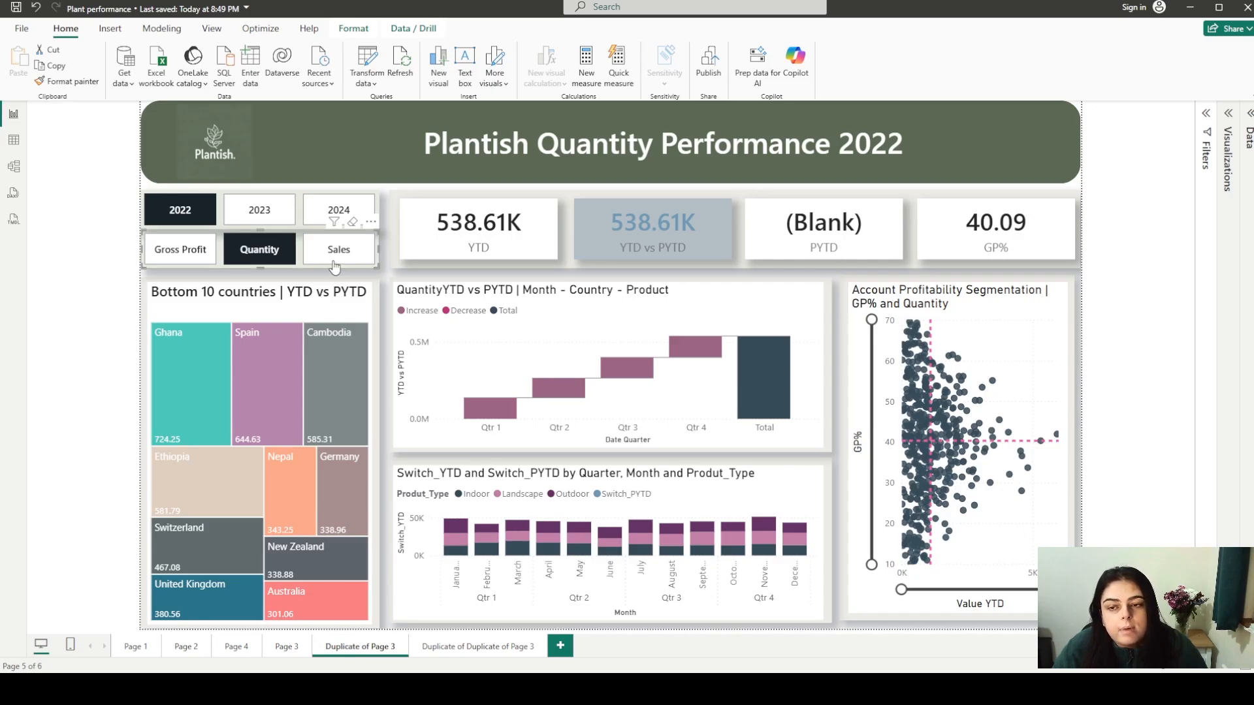
key(alt+Tab)
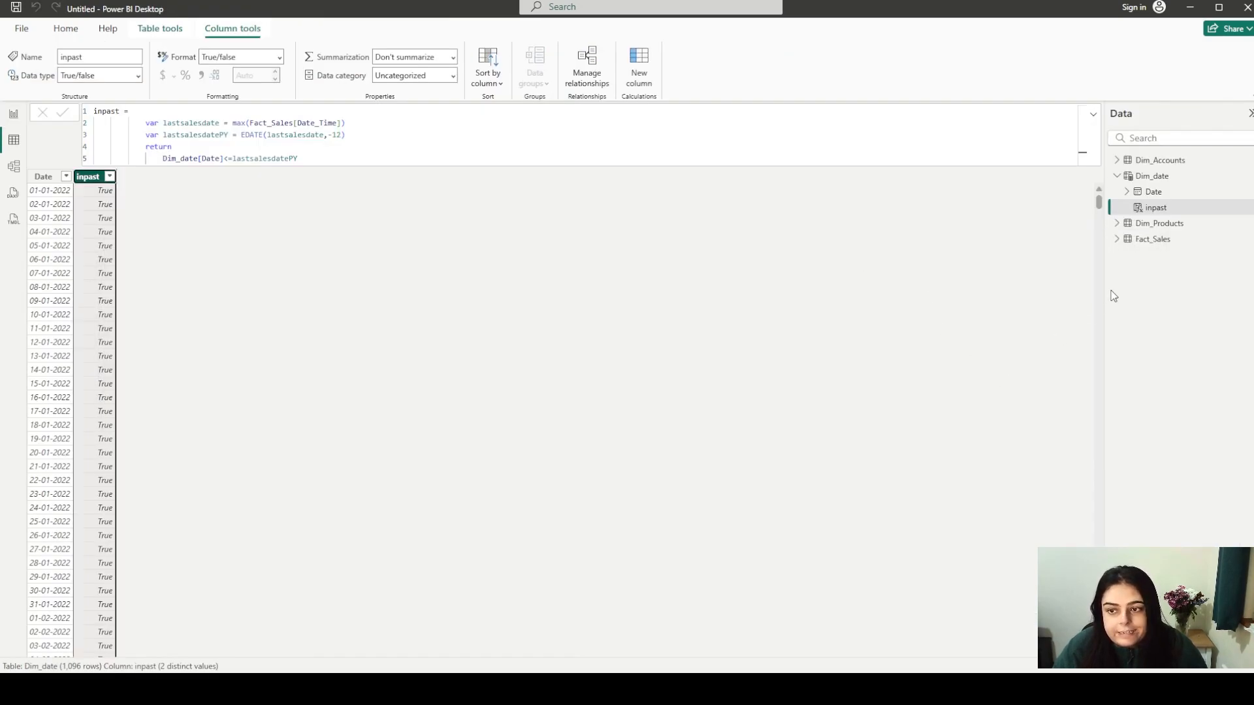
right_click(1134, 280)
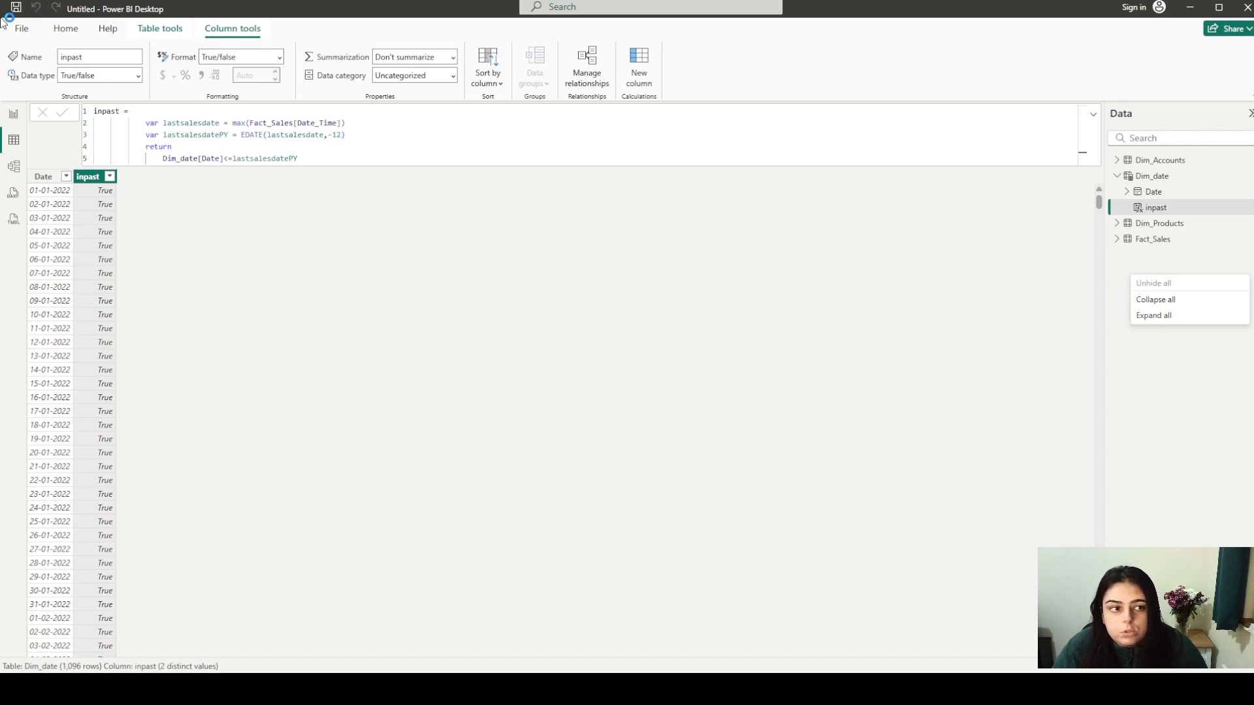
click(12, 119)
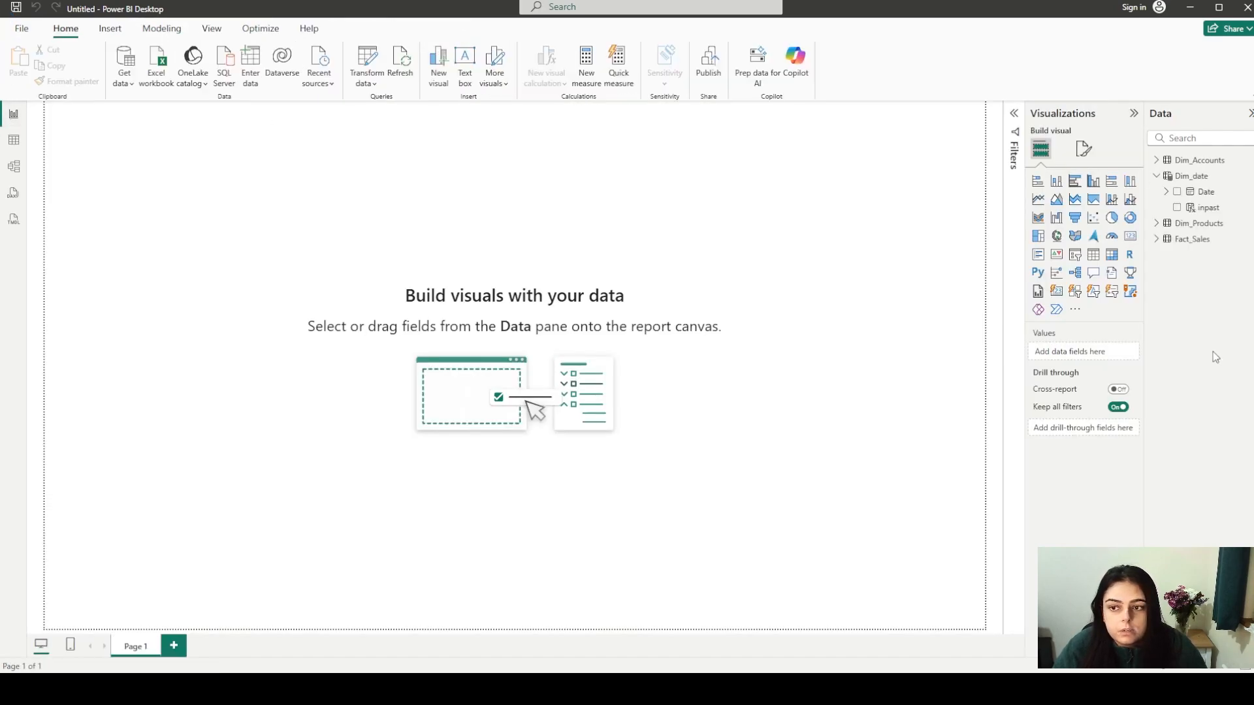
Start a manually entered table with a column named Value and the rows Sales, Gross Profit and Quantity
right_click(1171, 277)
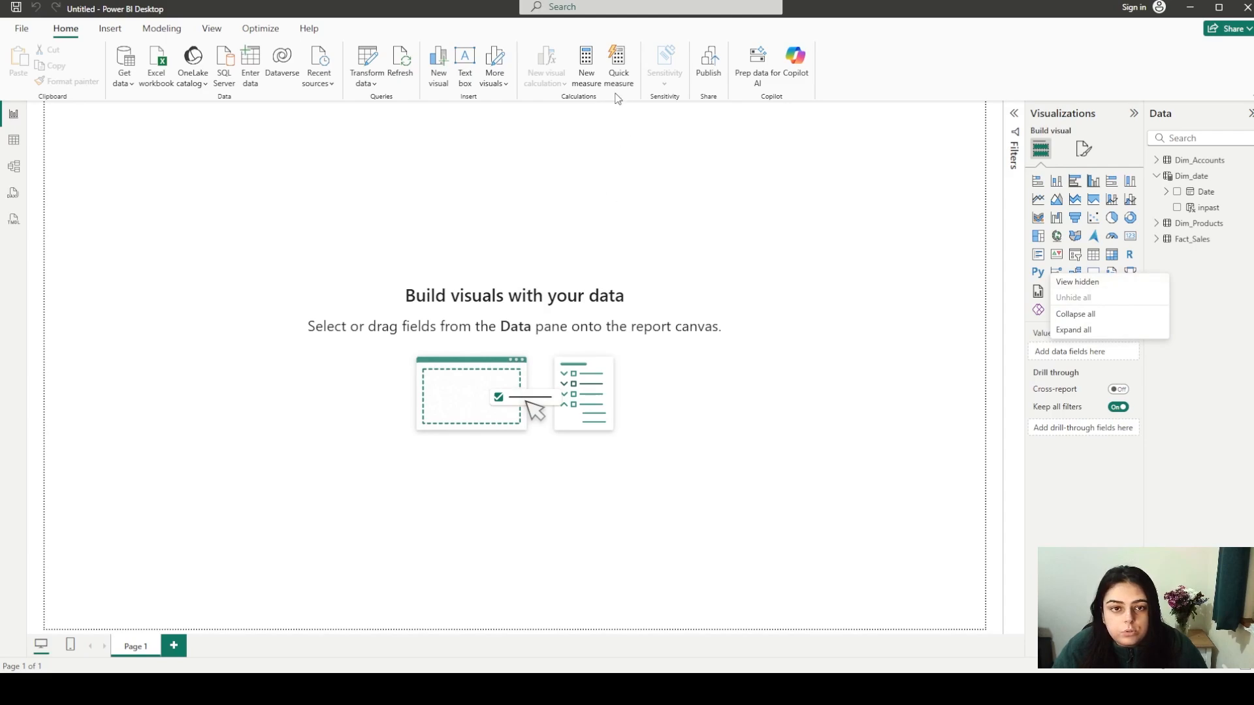
click(250, 68)
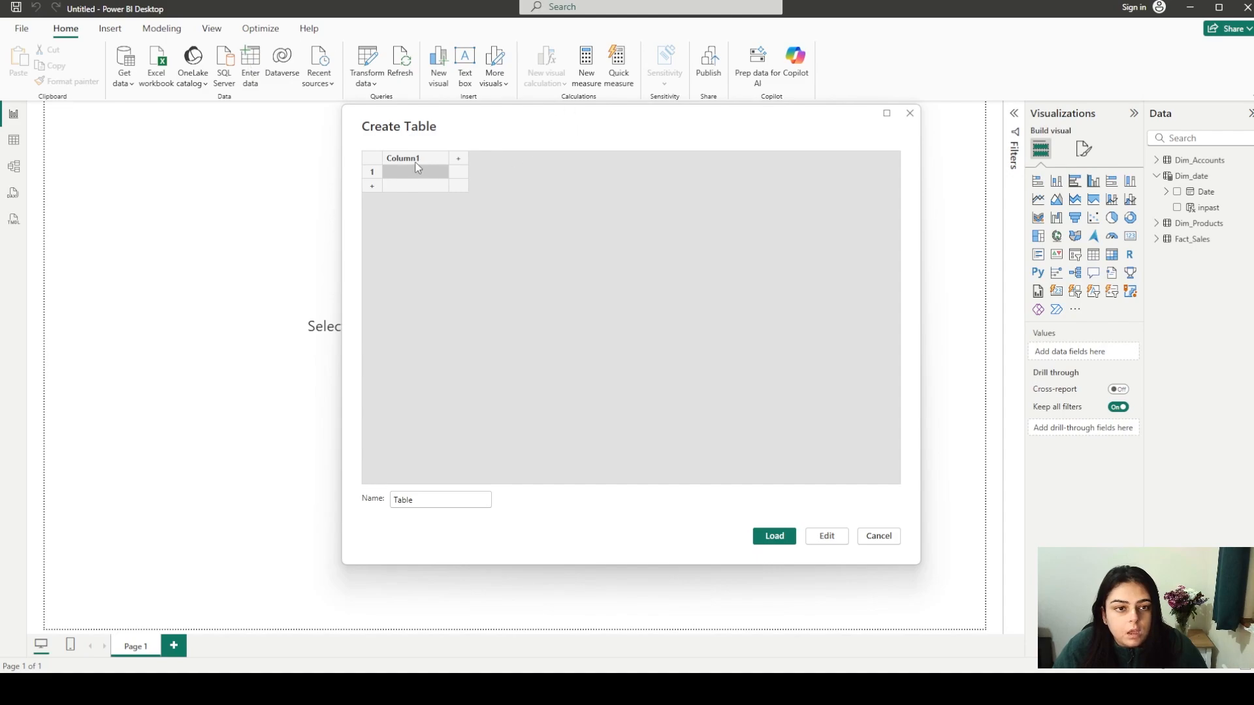
double_click(415, 163)
text(Values)
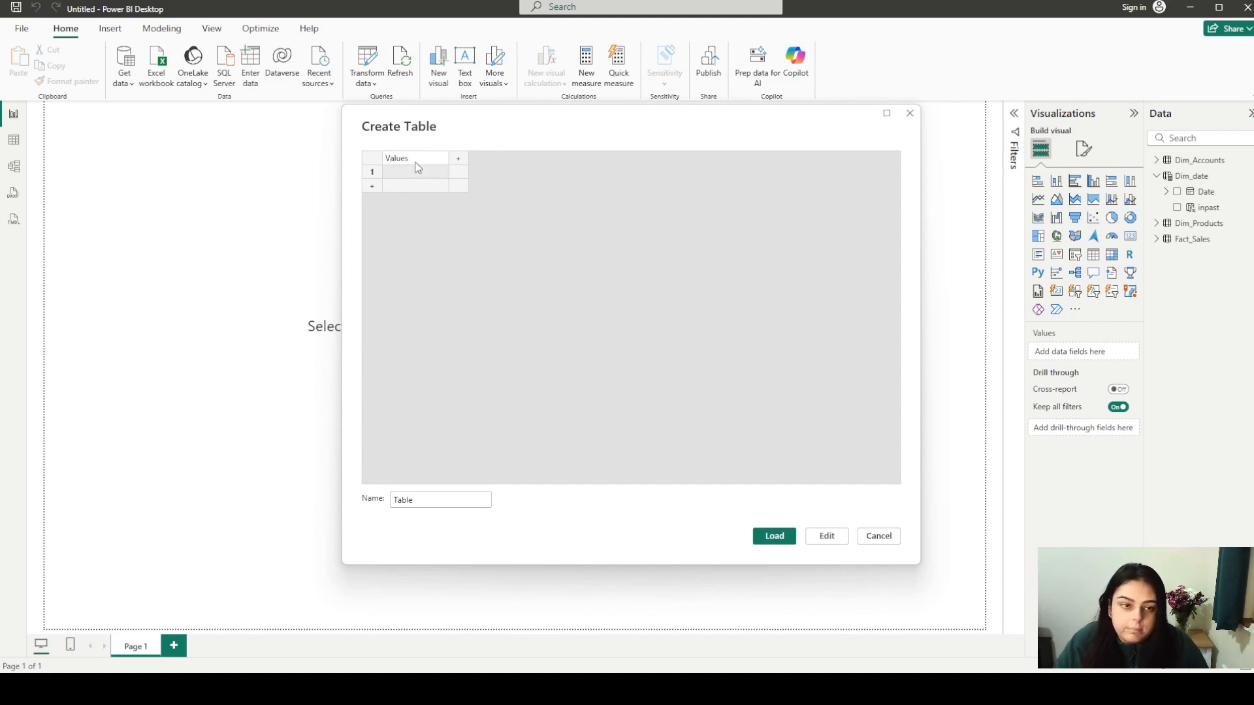
click(418, 168)
text(Sales)
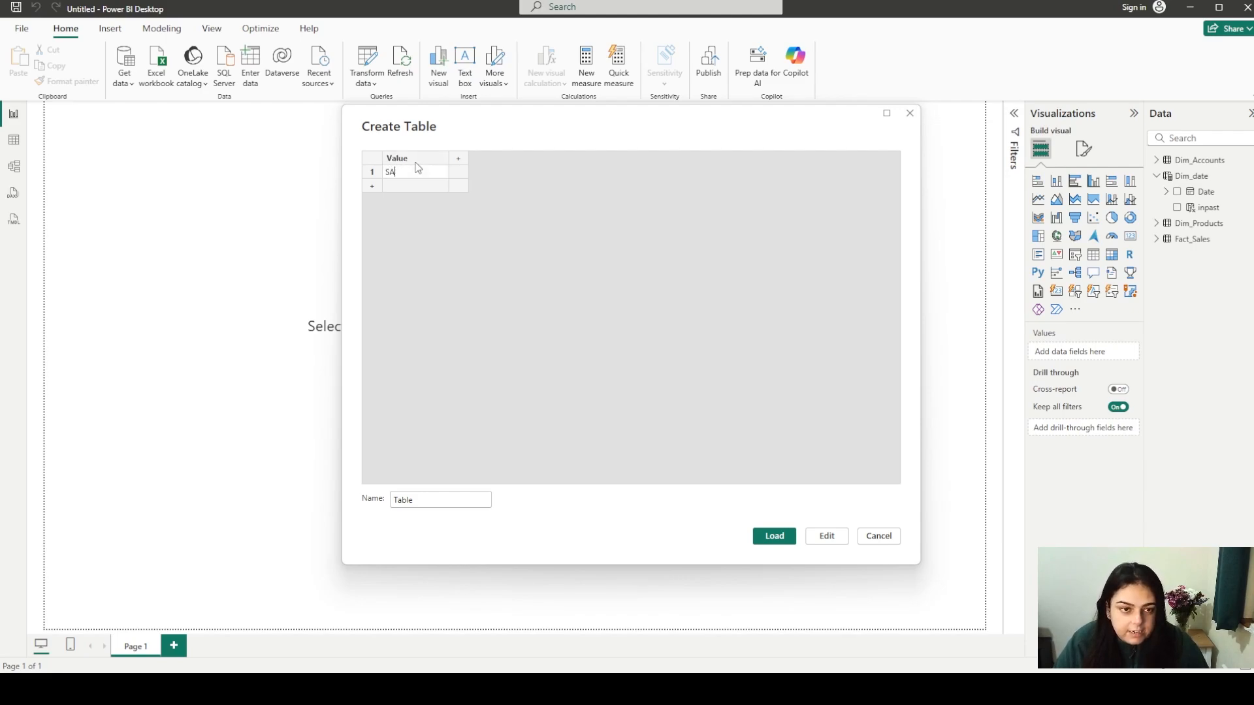
key(Return)
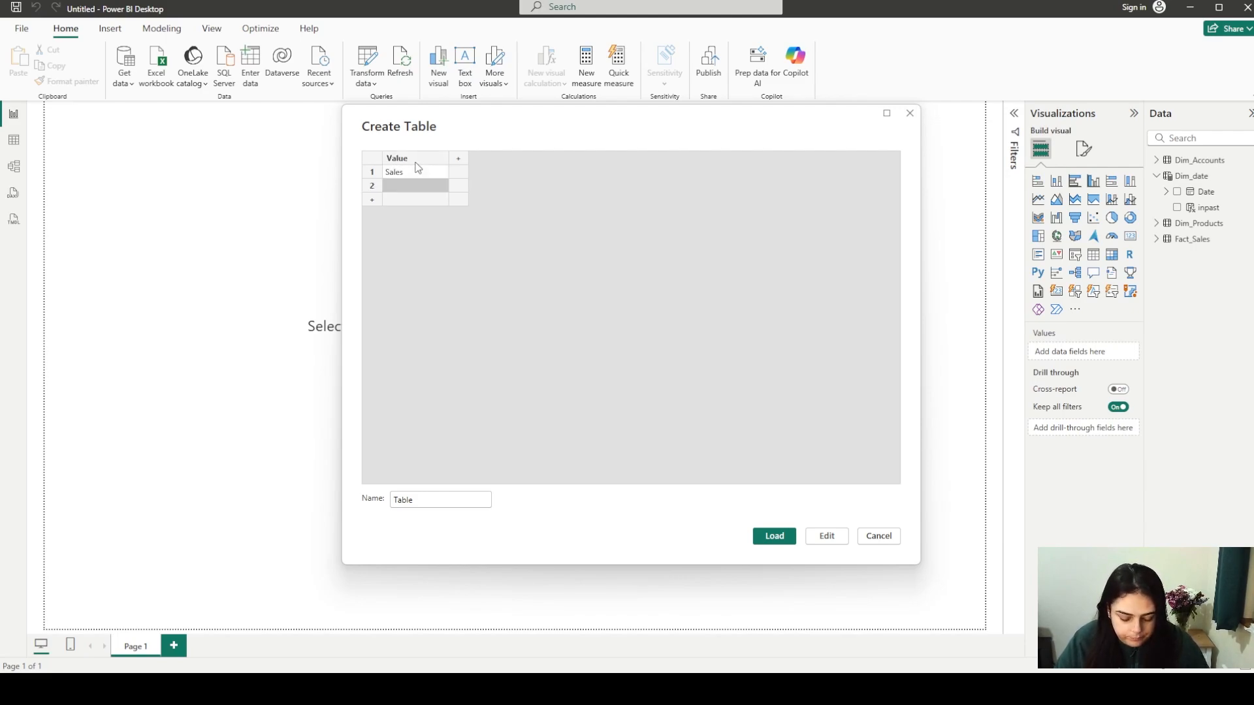
text(Gross Pro)
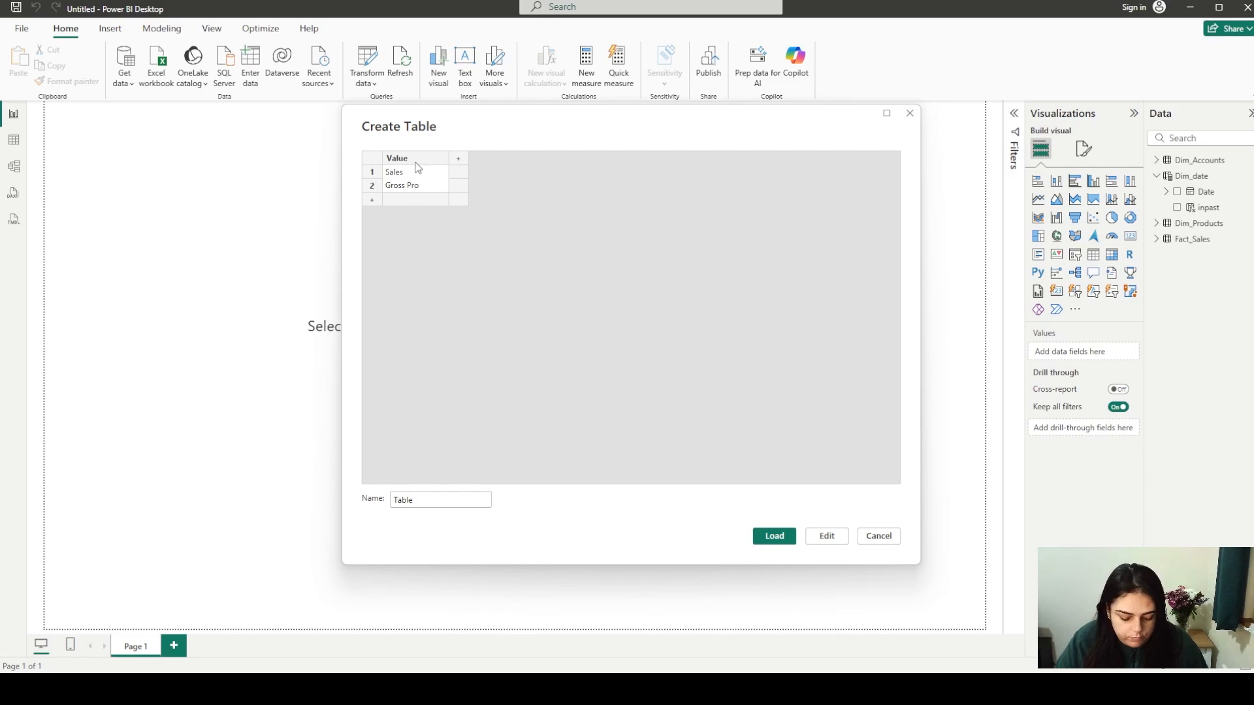
text(fit)
key(Return)
text(Quan)
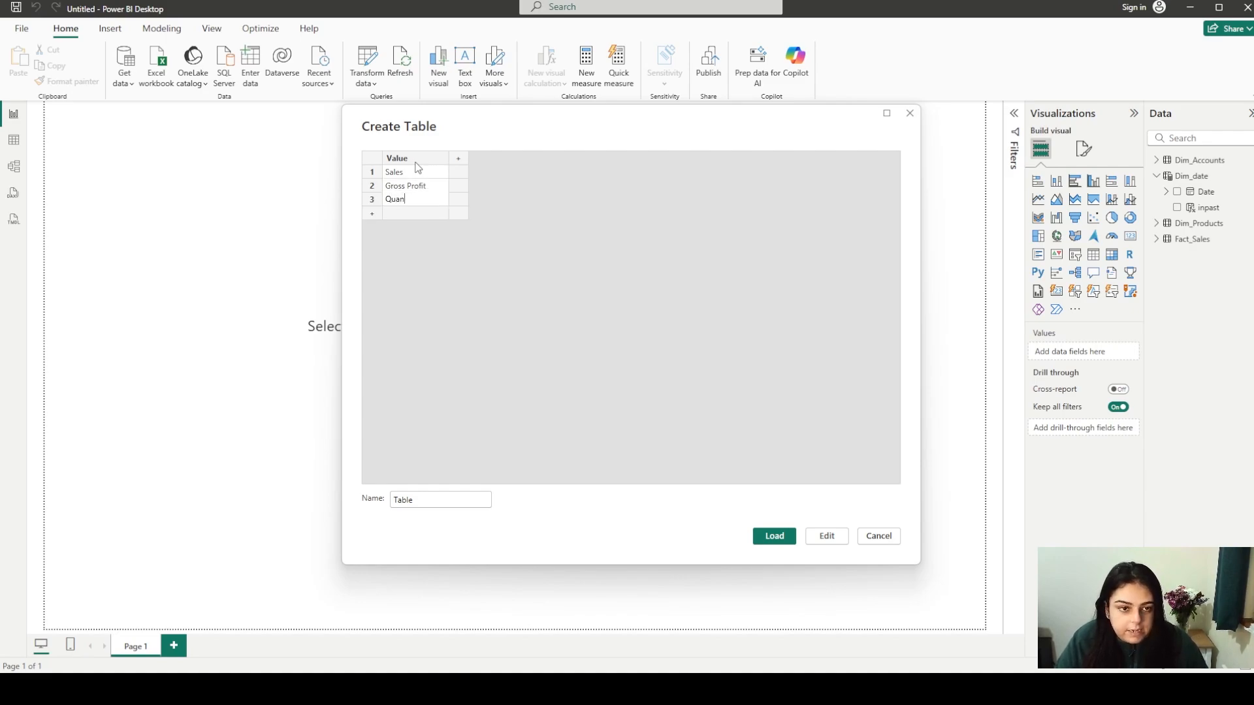
text(tity)
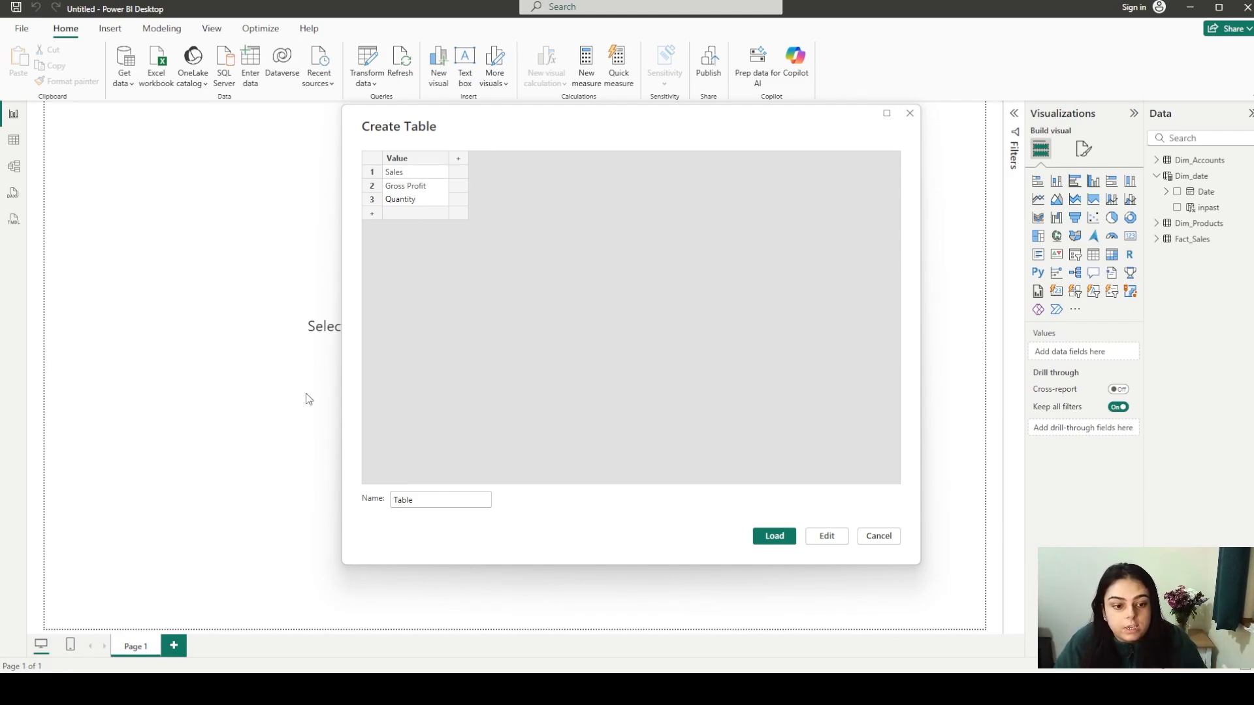
Name the entered table Slc_values and load it into the model
click(426, 500)
double_click(421, 500)
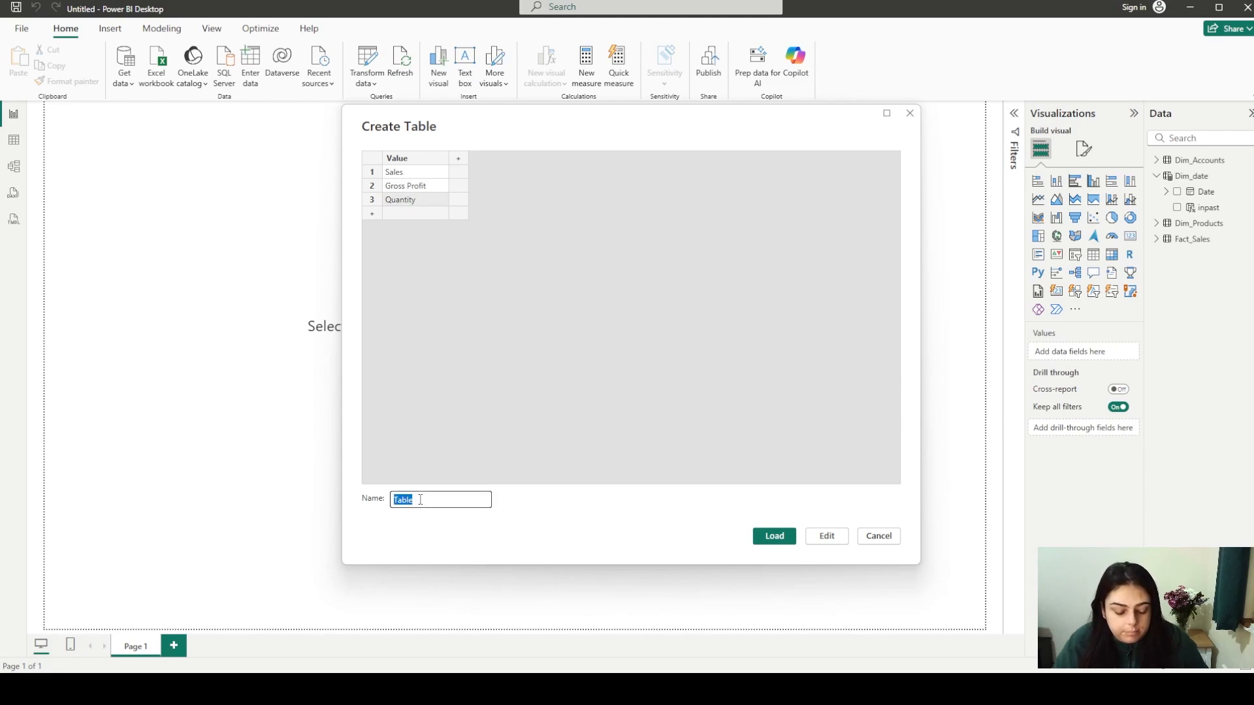
text(li)
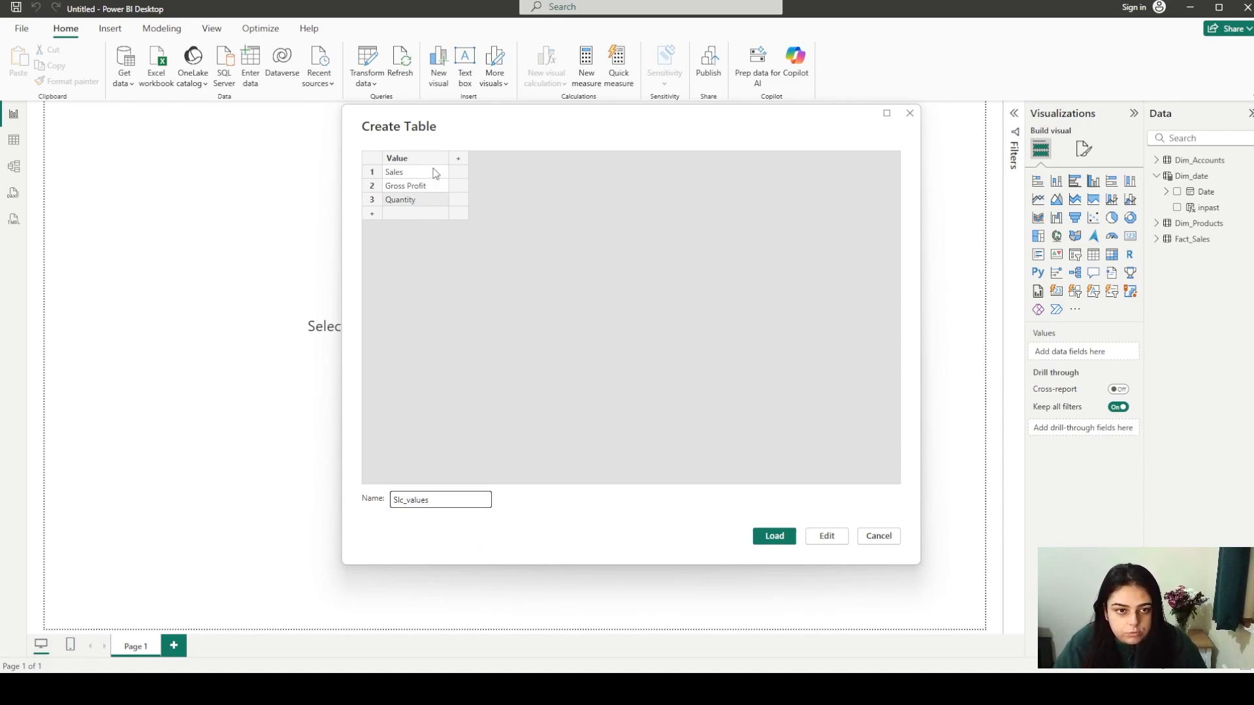
click(770, 537)
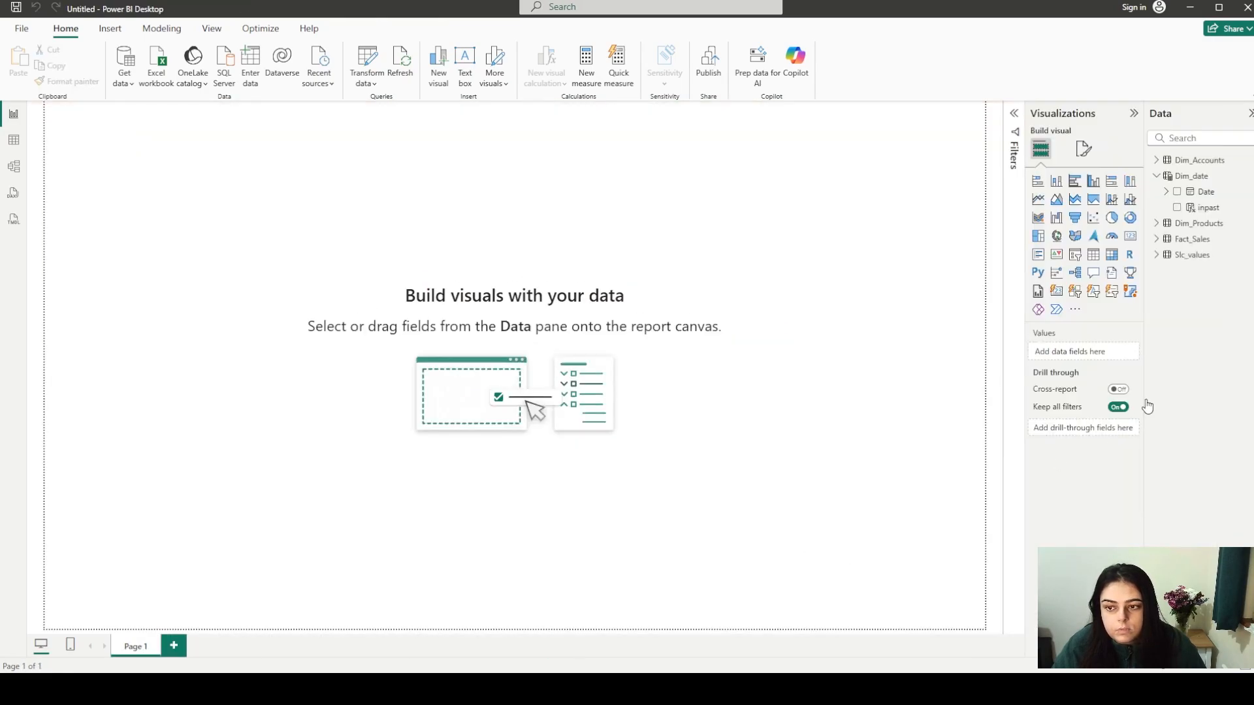
Preview the Value field of Slc_values in a temporary table visual on the page and delete that visual
click(1157, 255)
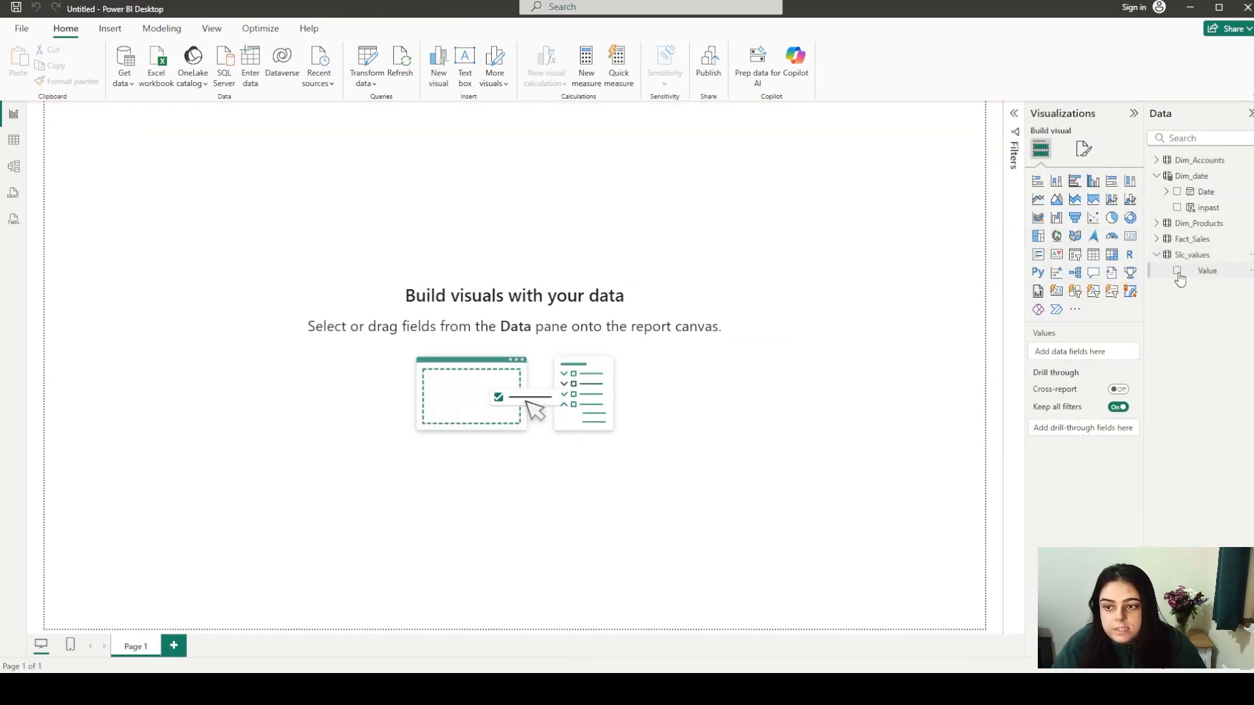
click(1178, 272)
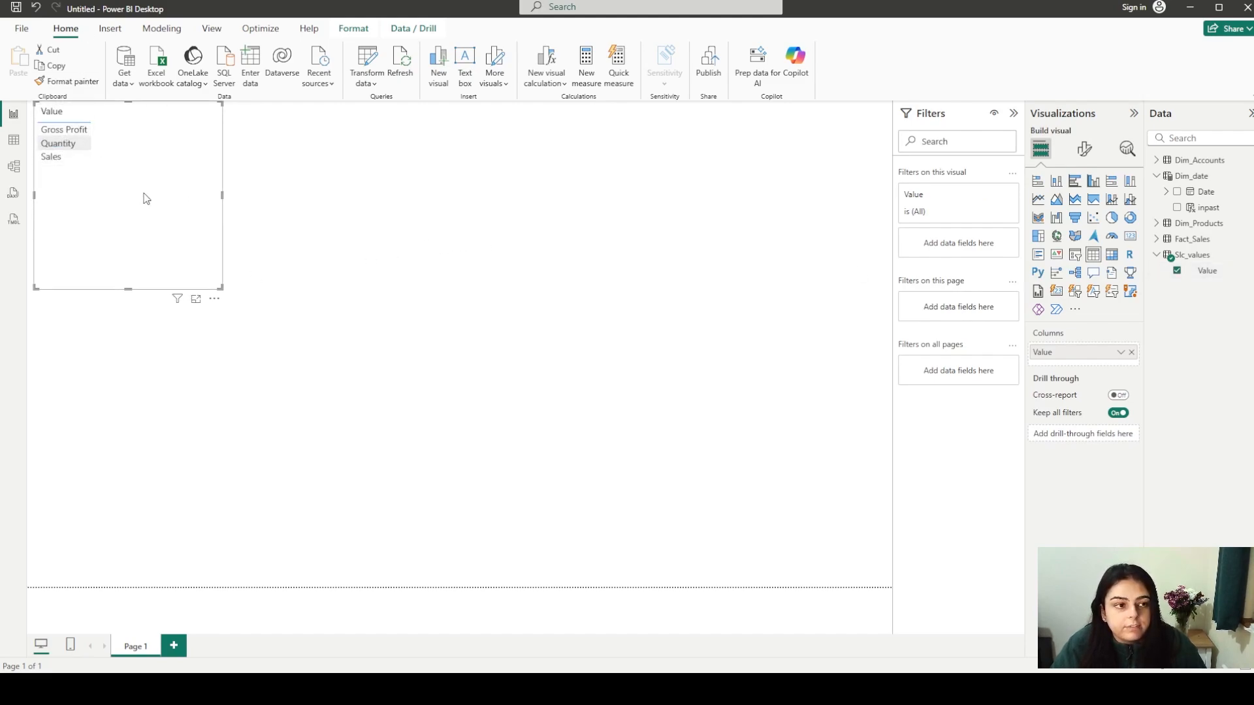
drag(146, 196, 420, 292)
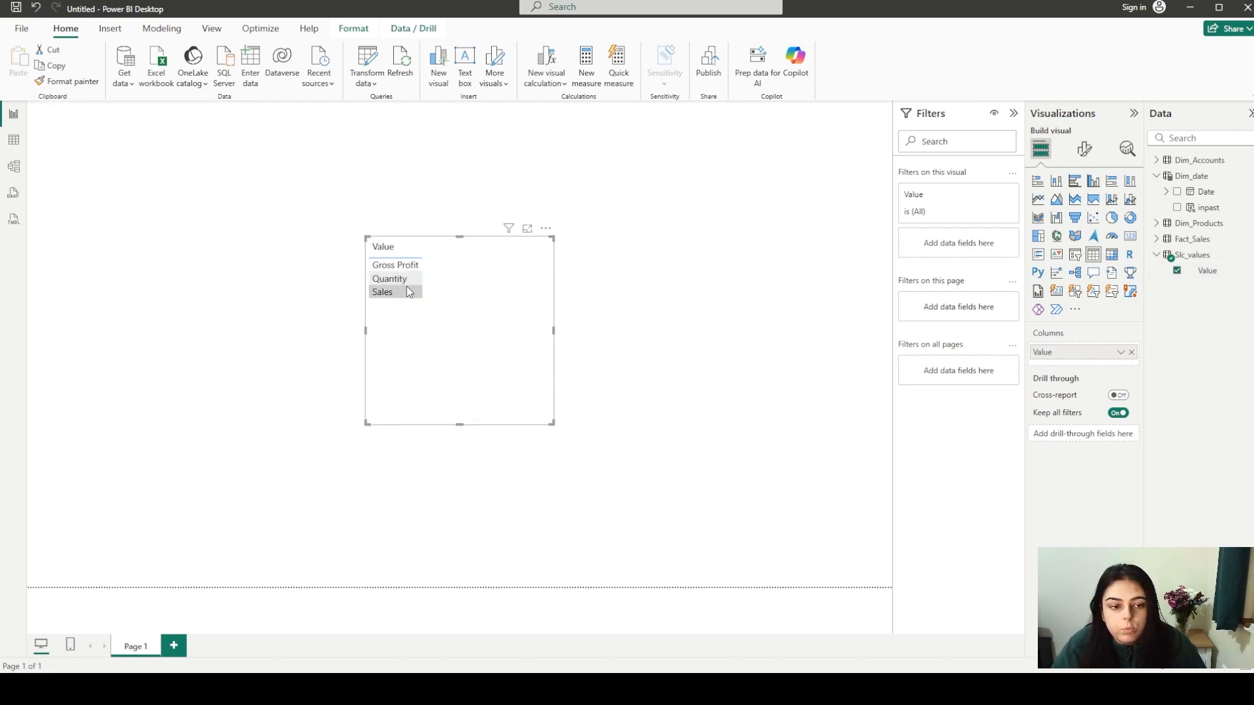
click(1176, 271)
click(1157, 175)
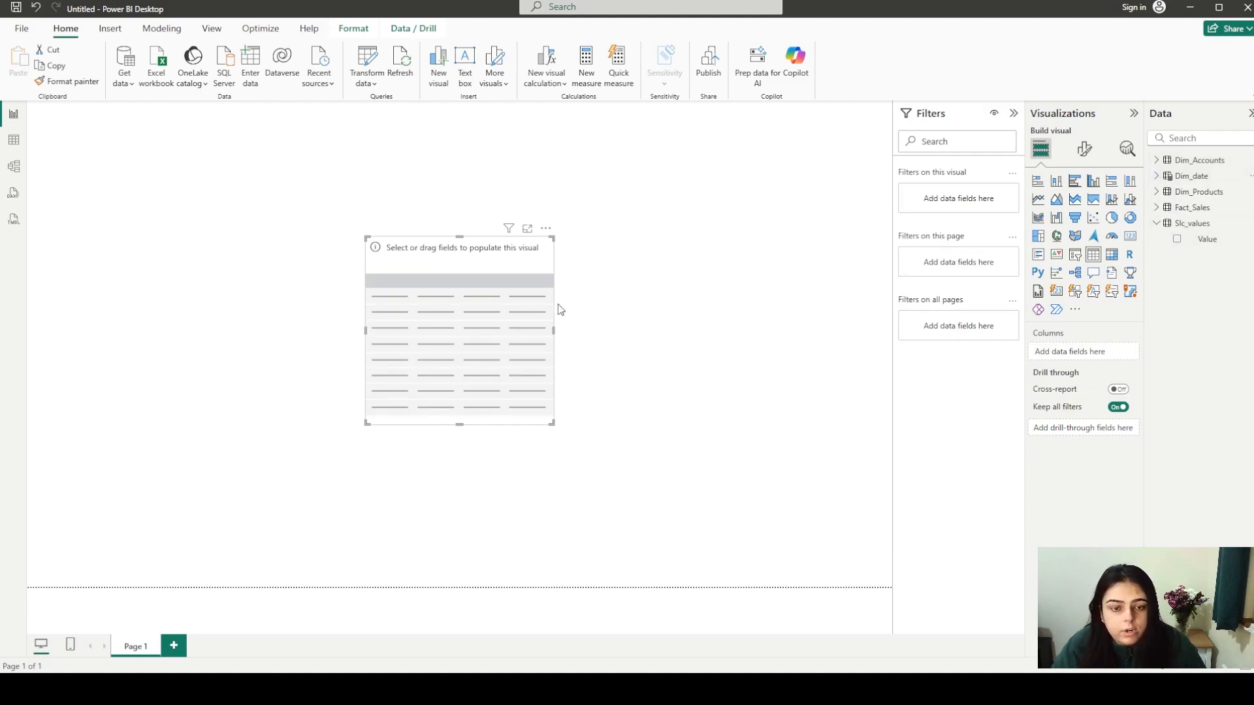
key(Delete)
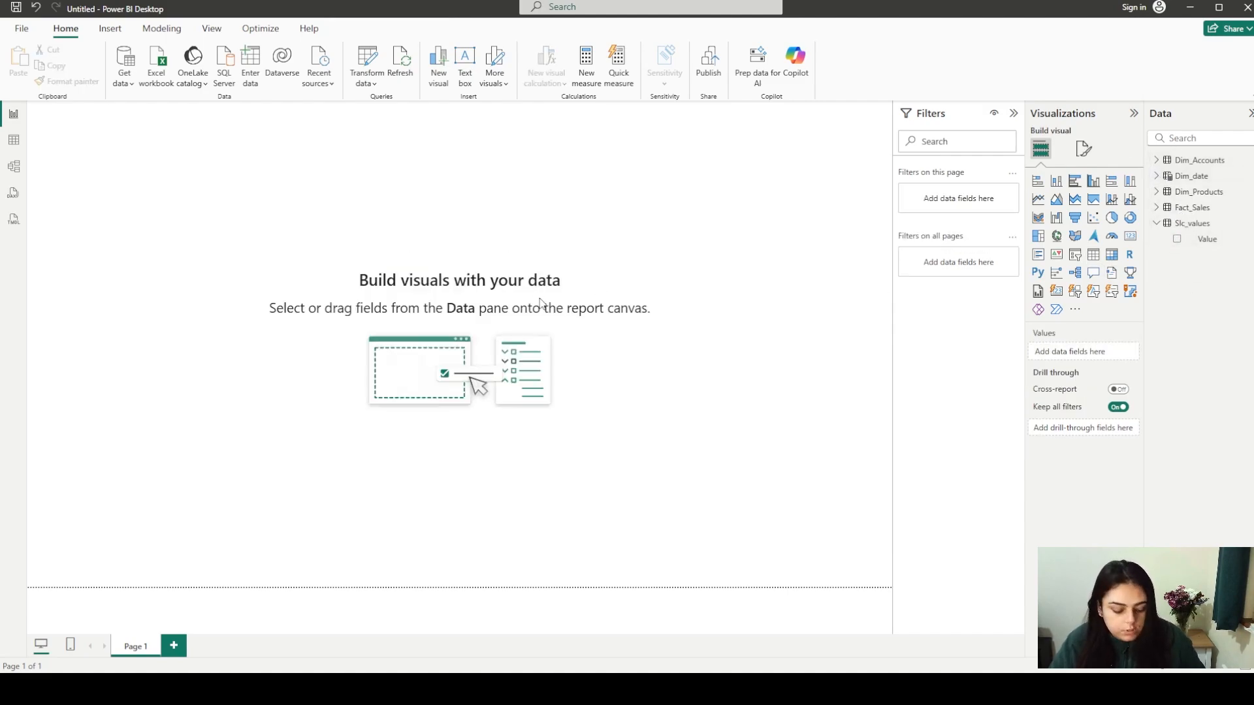
Switch to the Project flow slide show and mark the slicer values text and the base measures box with the Highlighter
key(alt+Tab)
click(542, 305)
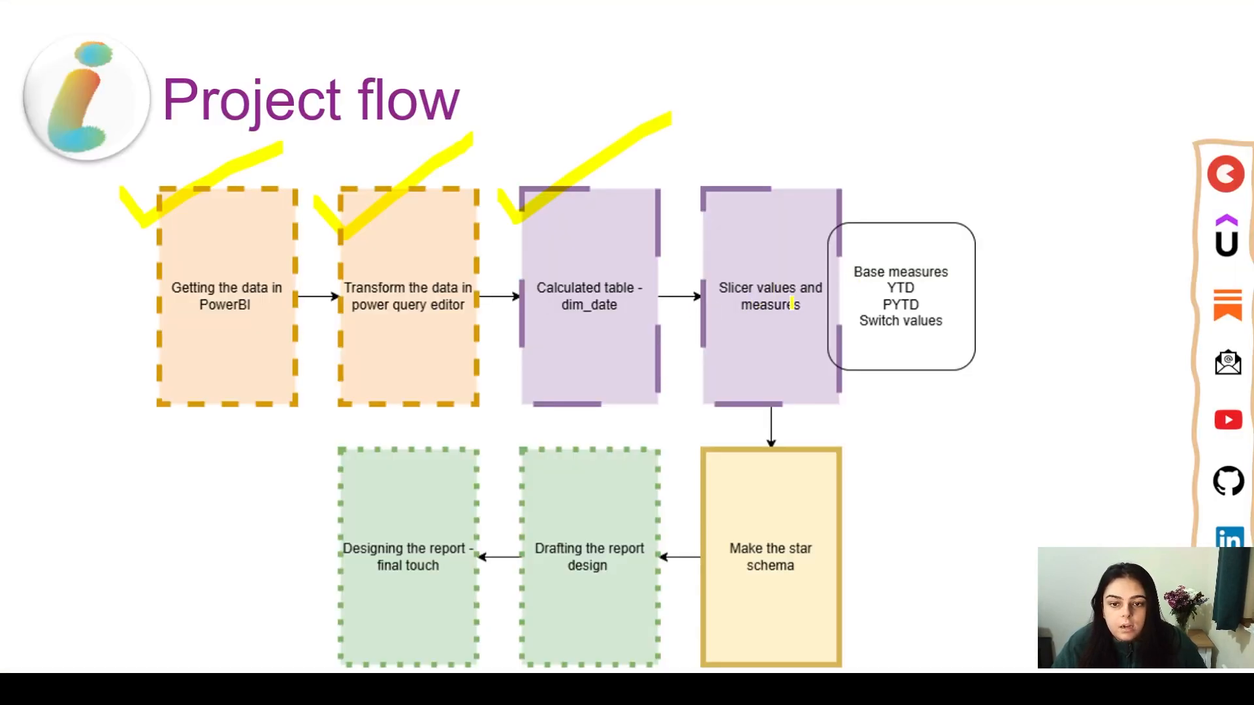
drag(717, 285, 801, 297)
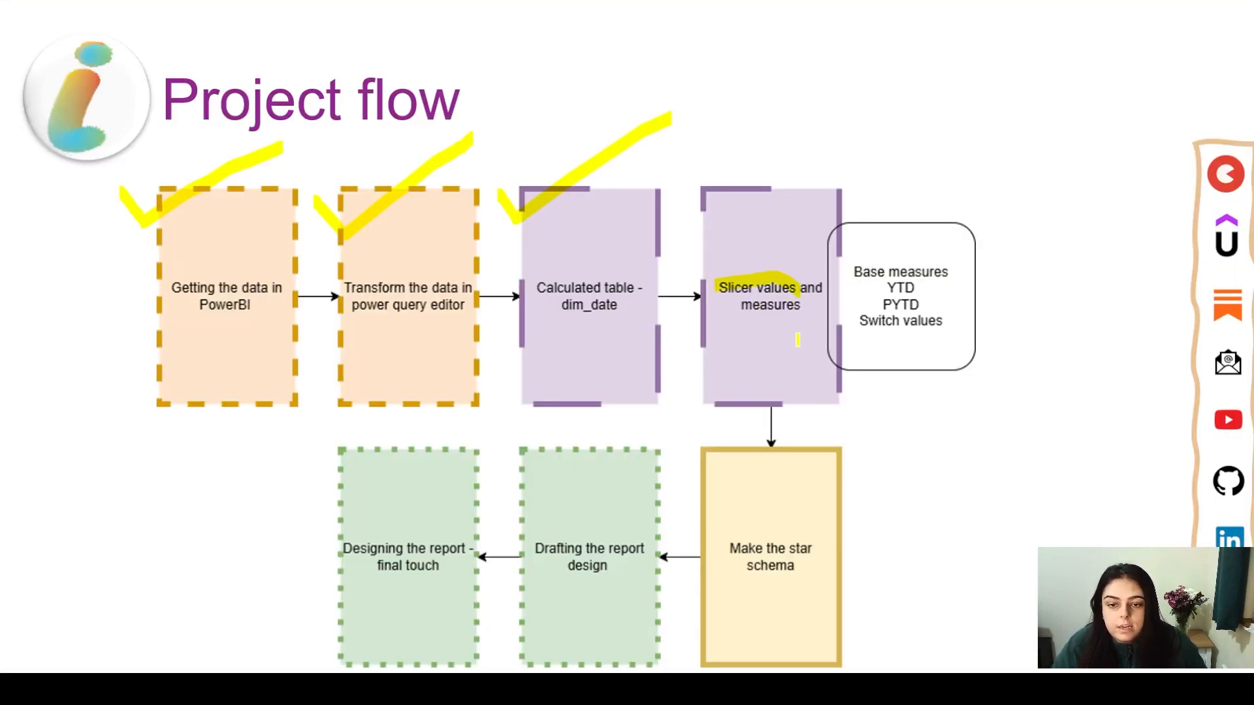
drag(846, 250, 852, 338)
Switch back to the Untitled Power BI file and create a measure named _Measures in Dim_Accounts with a placeholder word as its formula
key(alt+Tab)
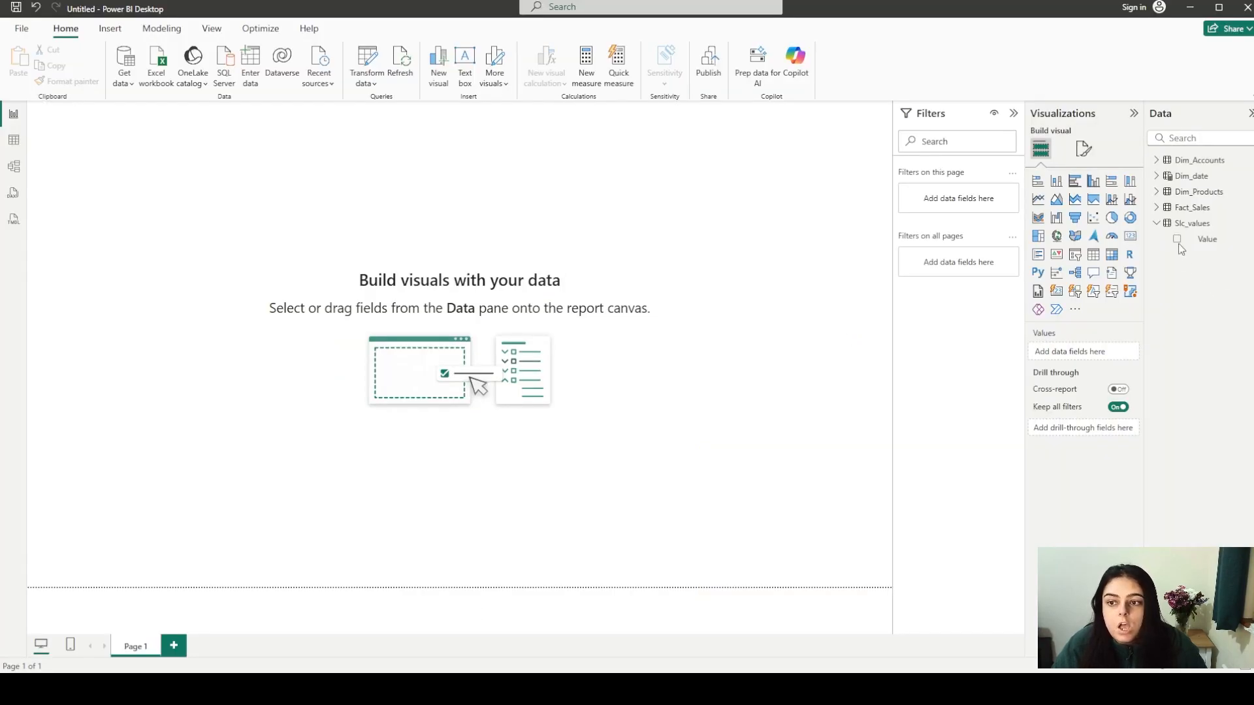
right_click(1200, 296)
click(1196, 276)
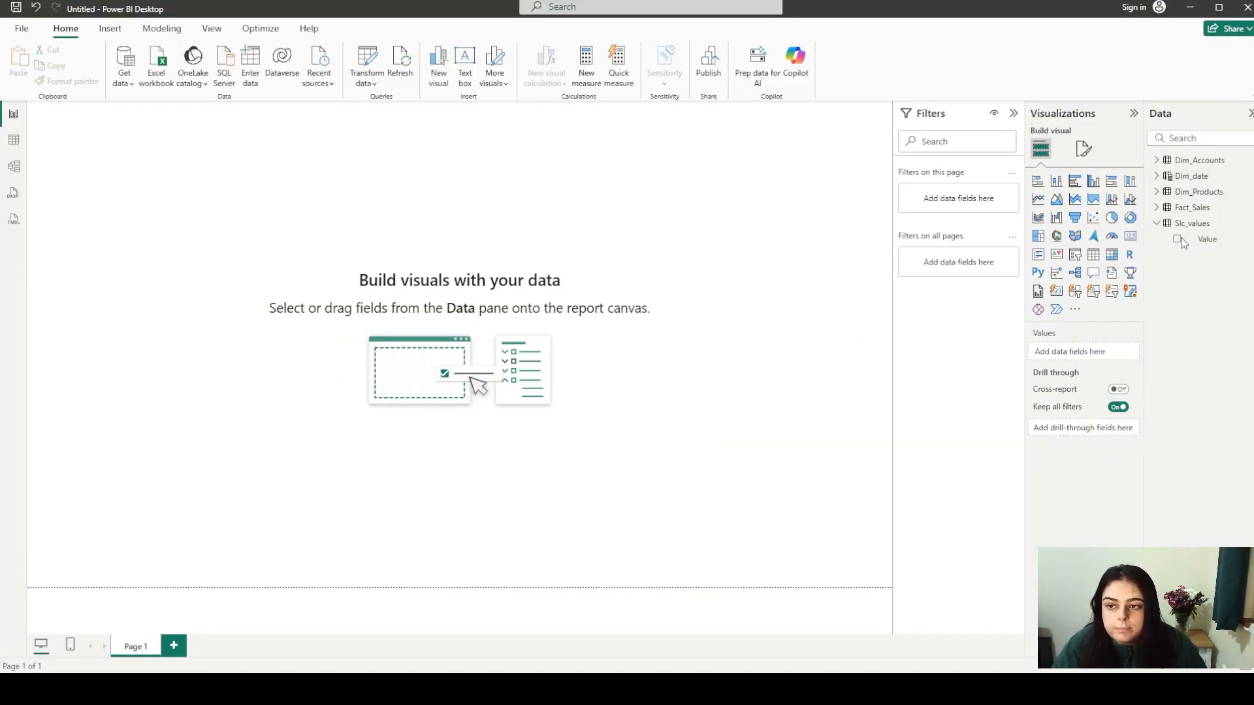
click(1157, 160)
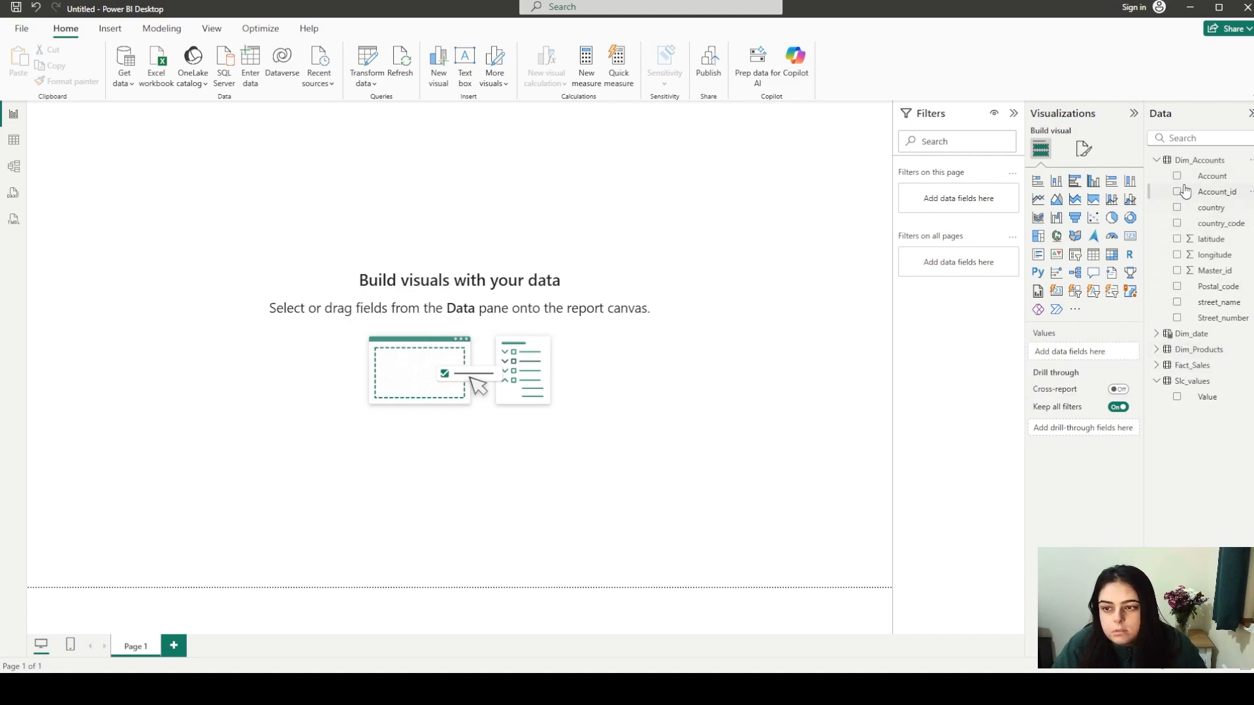
click(587, 62)
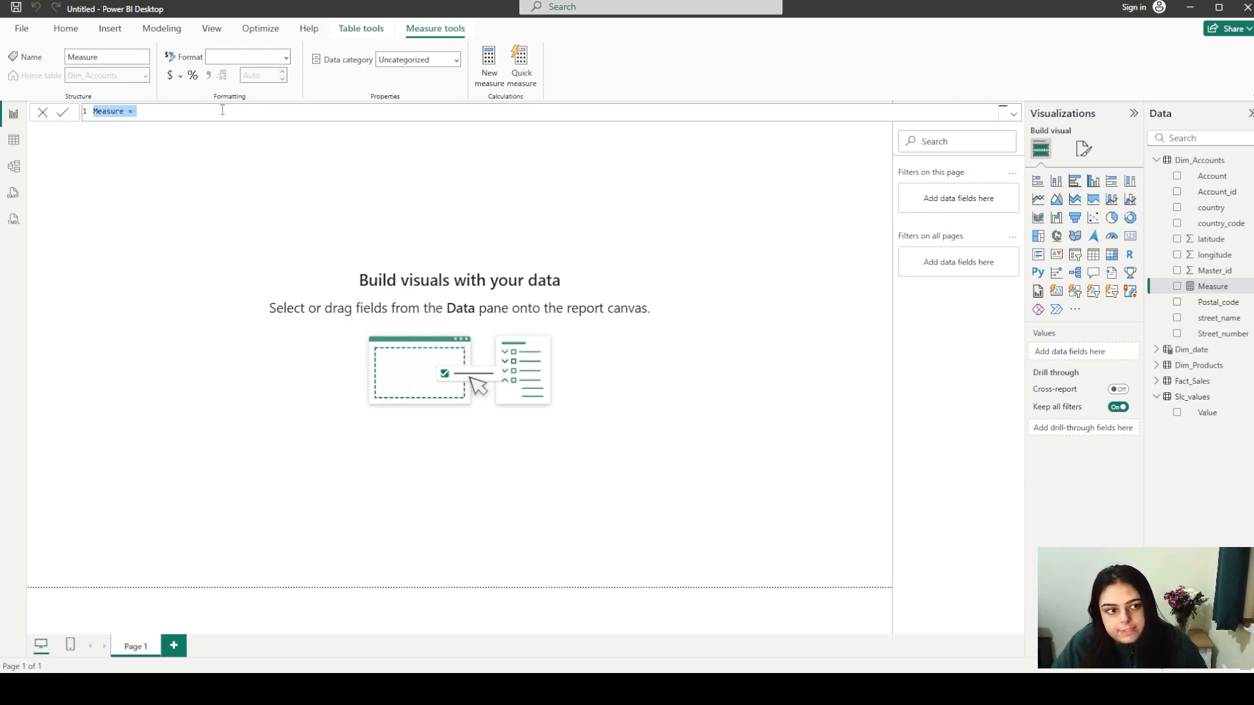
key(BackSpace)
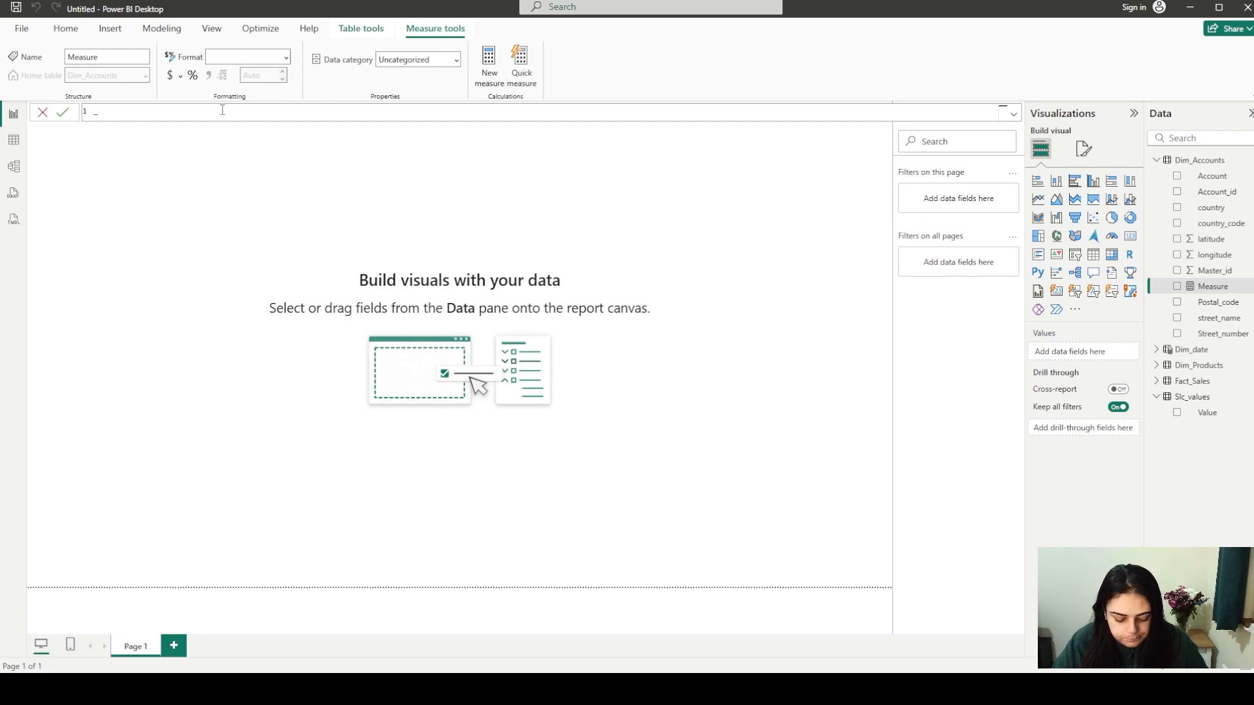
text(_Measures)
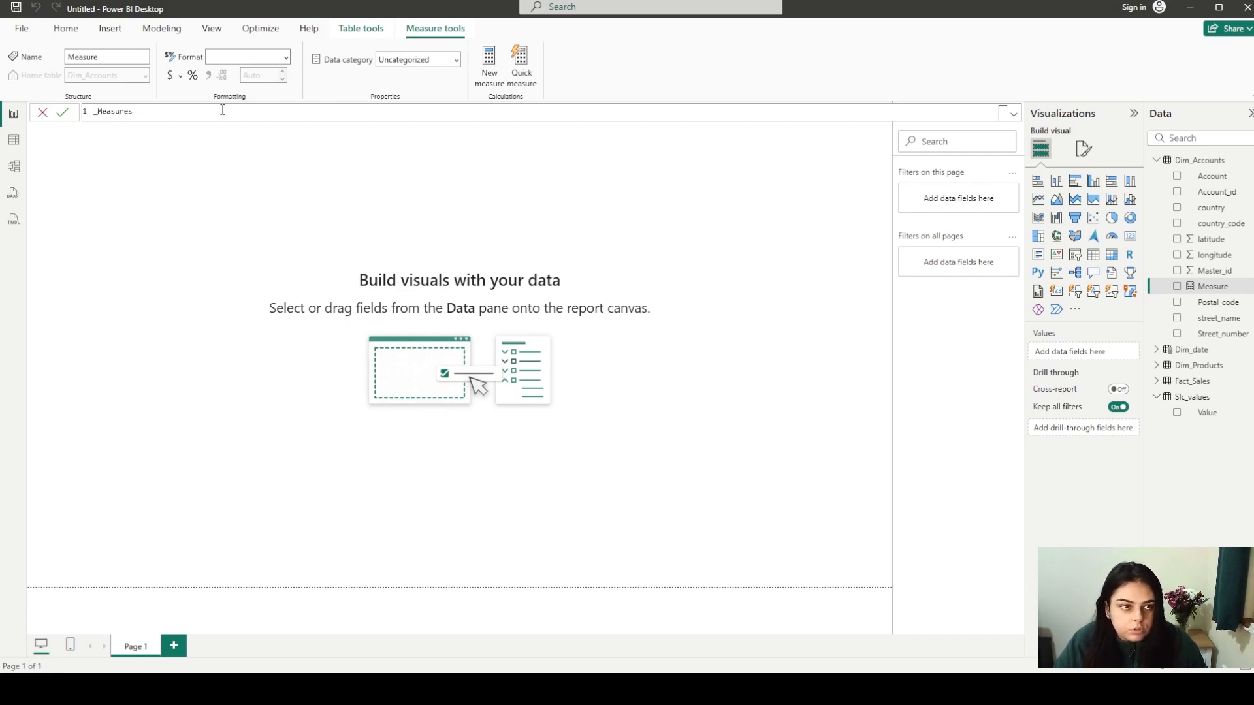
text(= itisha)
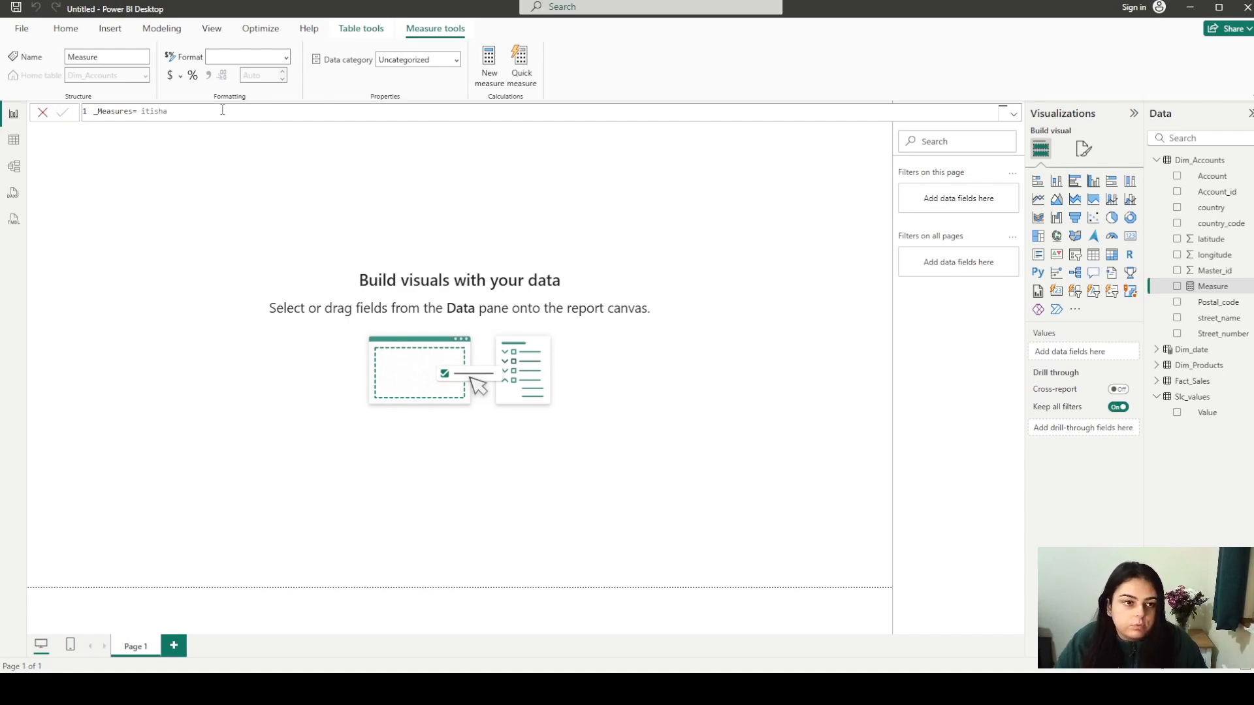
key(Return)
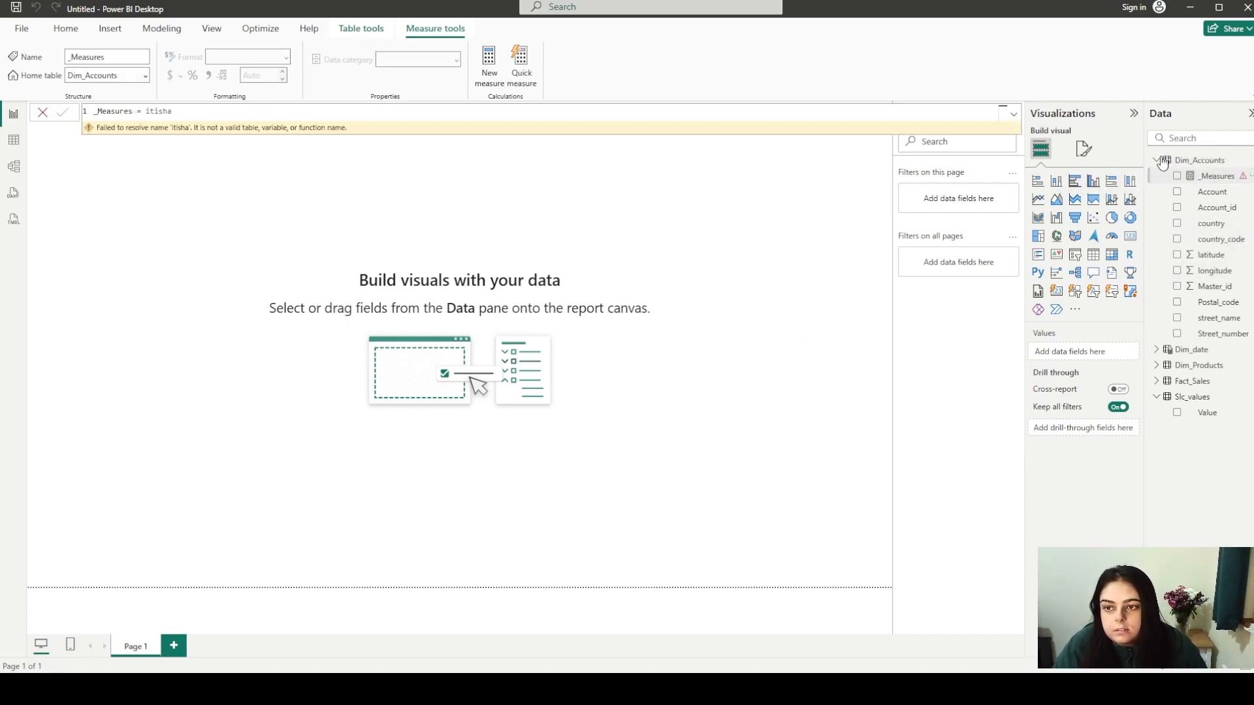
Replace the placeholder _Measures formula with sales = SUM(Fact_Sales[Sales_USD])
triple_click(213, 121)
text(_)
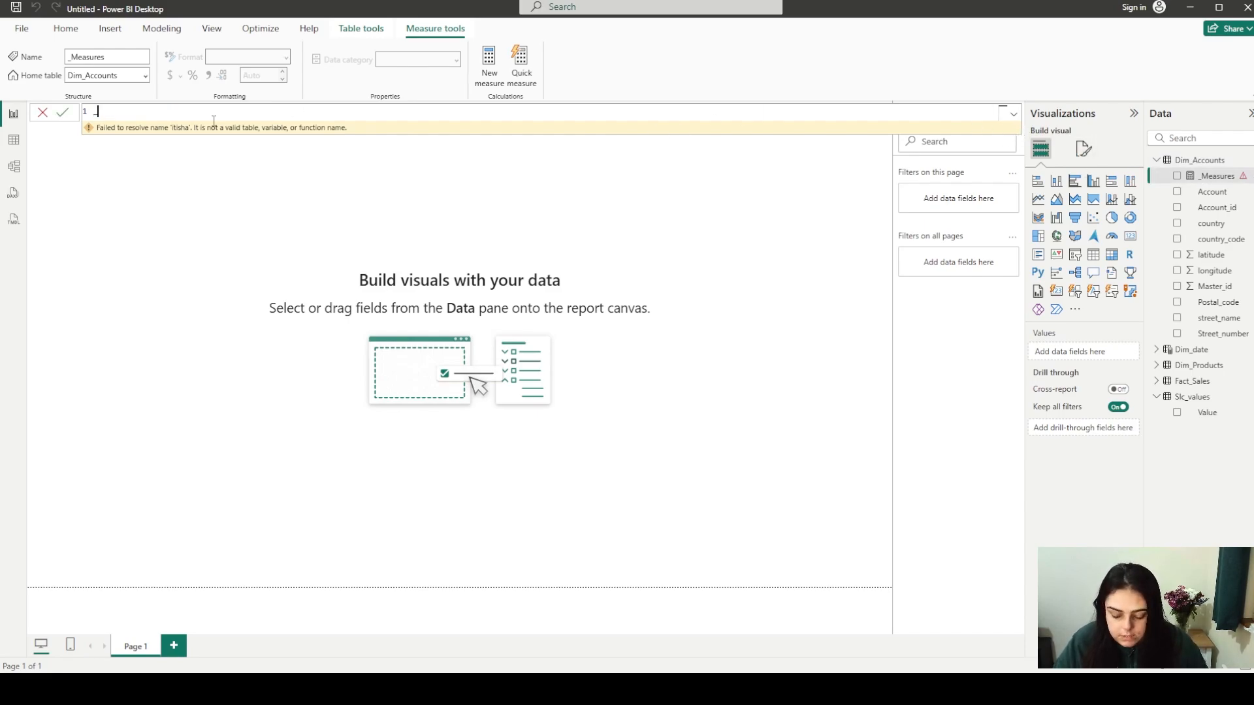
key(BackSpace)
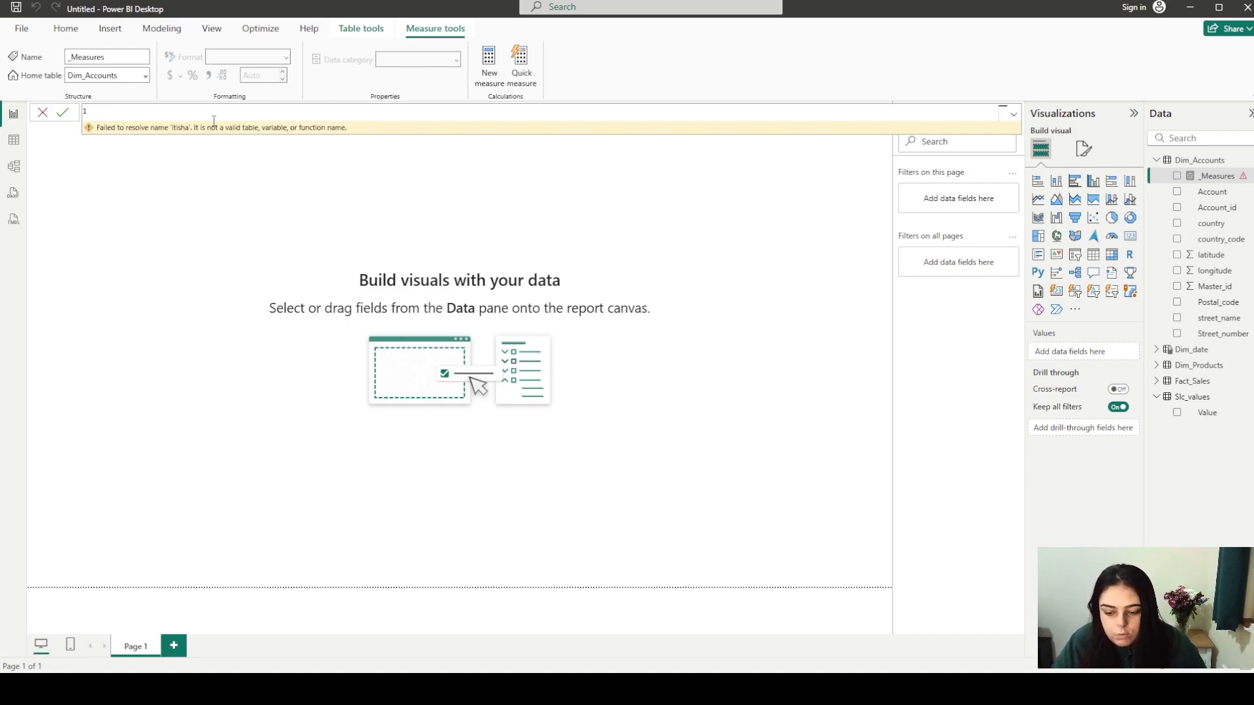
text(sales )
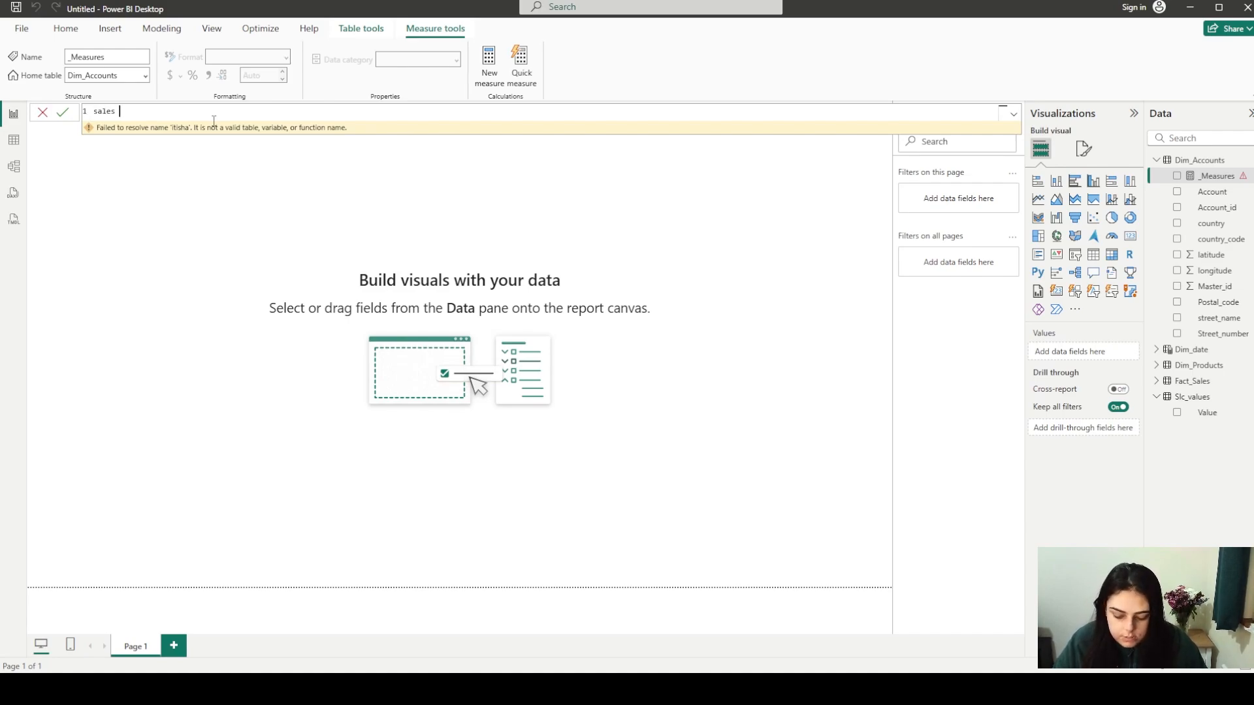
text(= sum)
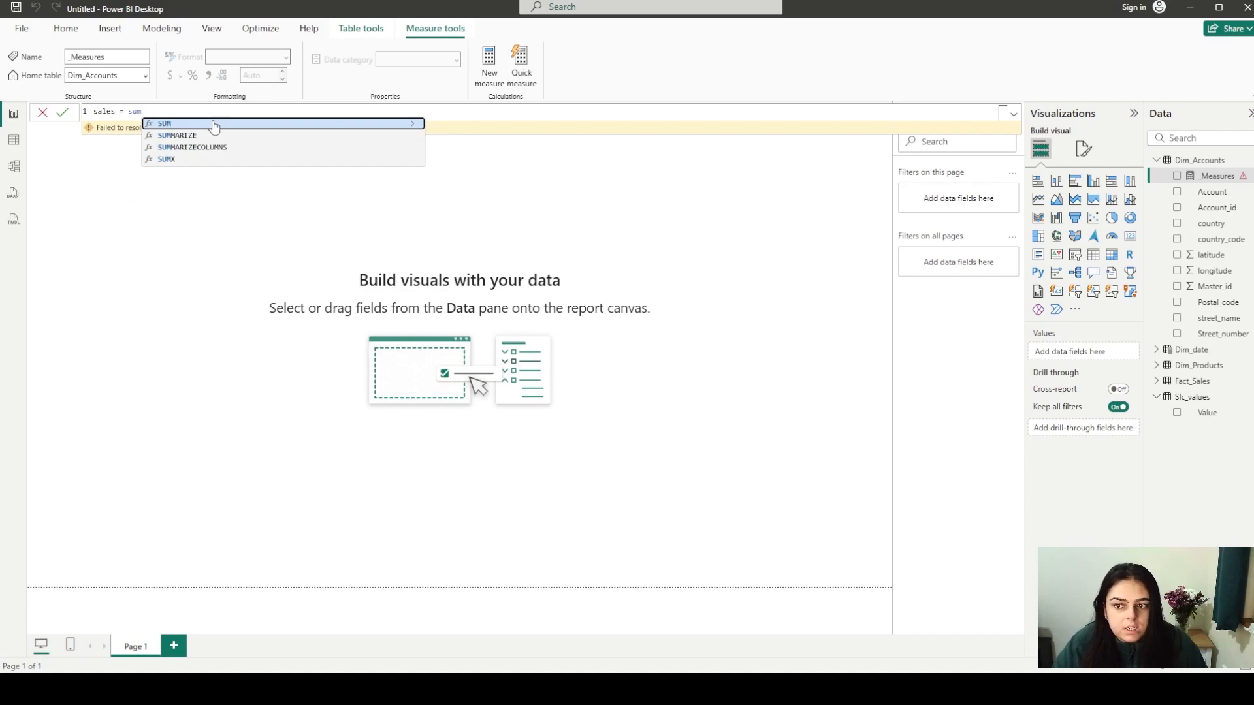
key(Tab)
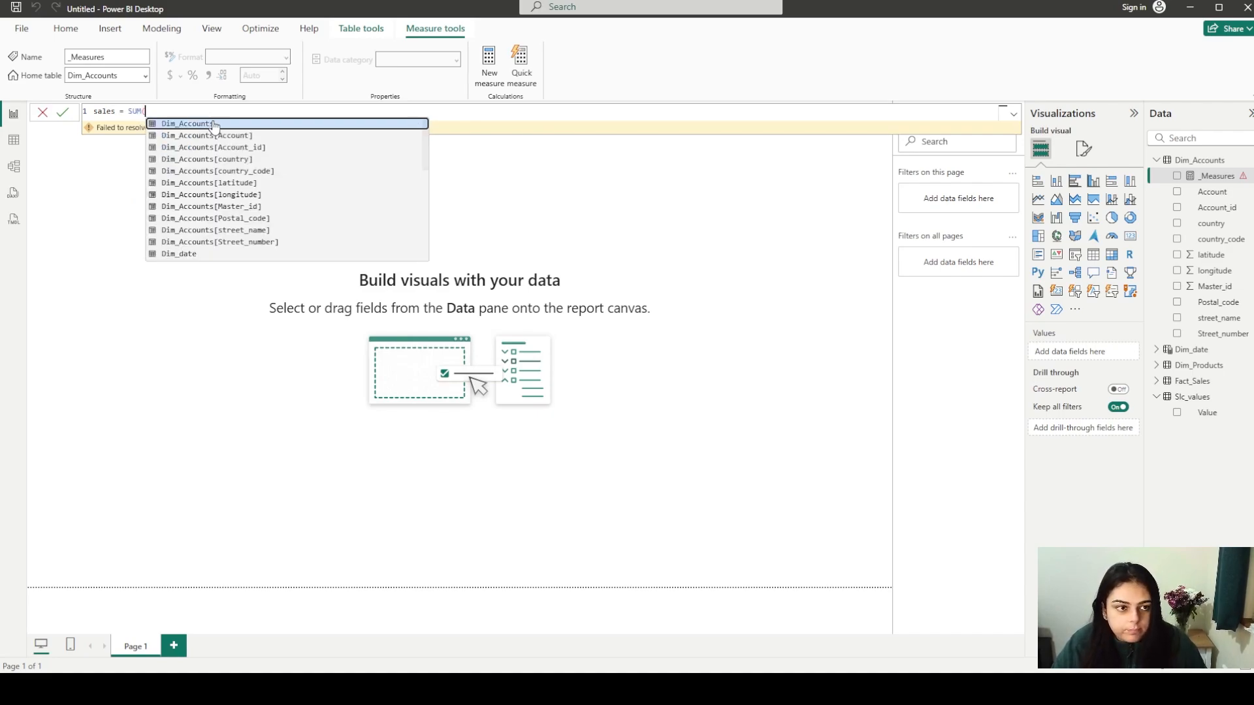
text(sales)
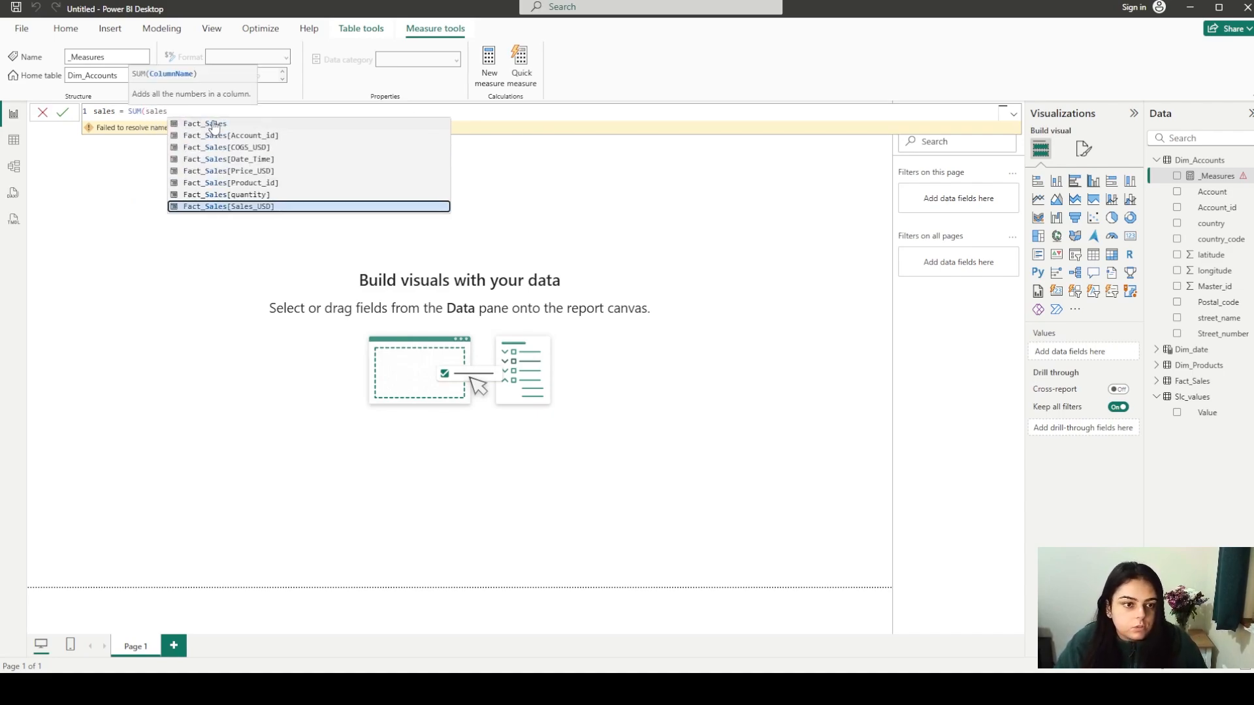
click(227, 208)
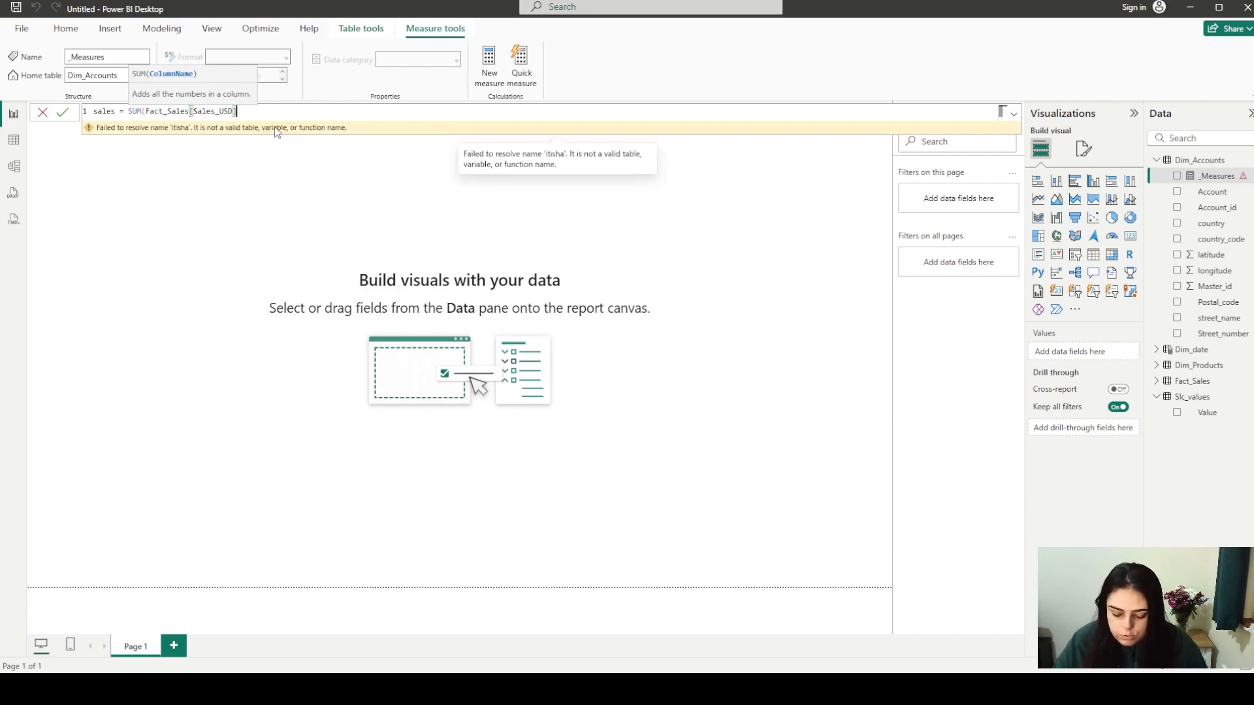
text())
key(Return)
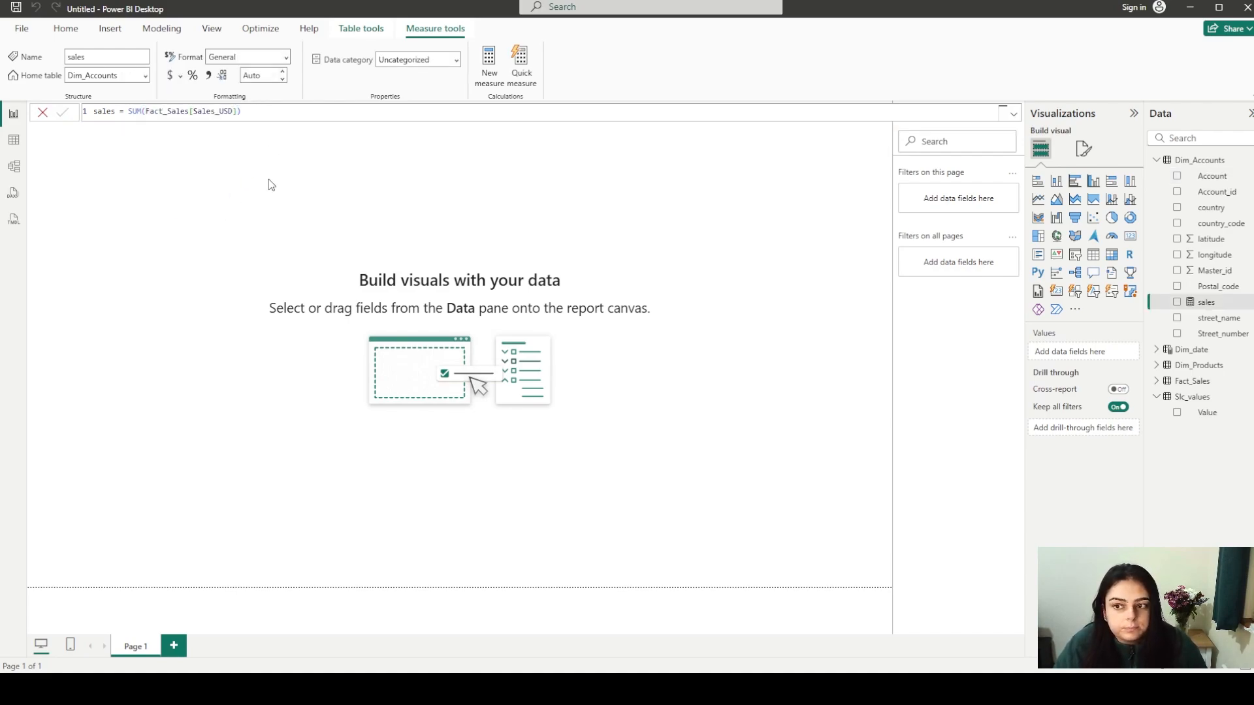
Create a new measure in Dim_Accounts defined as quantity = sum(Fact_Sales[quantity])
right_click(1199, 306)
key(Escape)
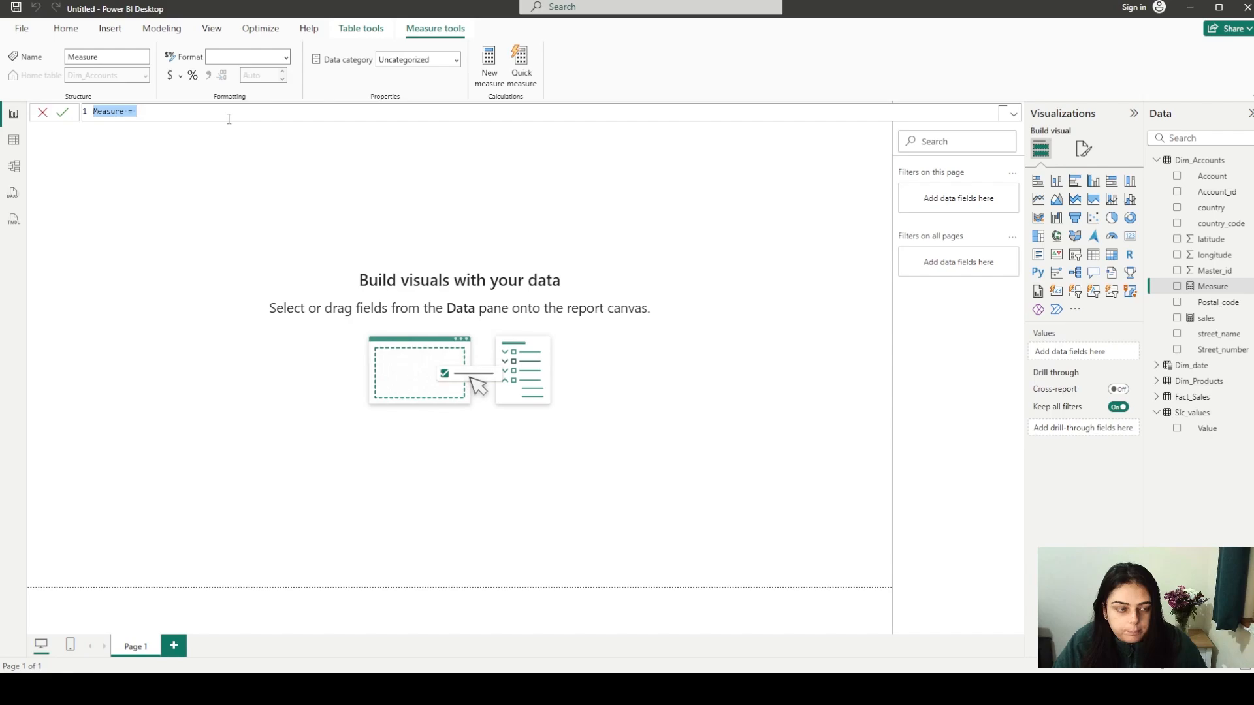
text(quar)
text(ti)
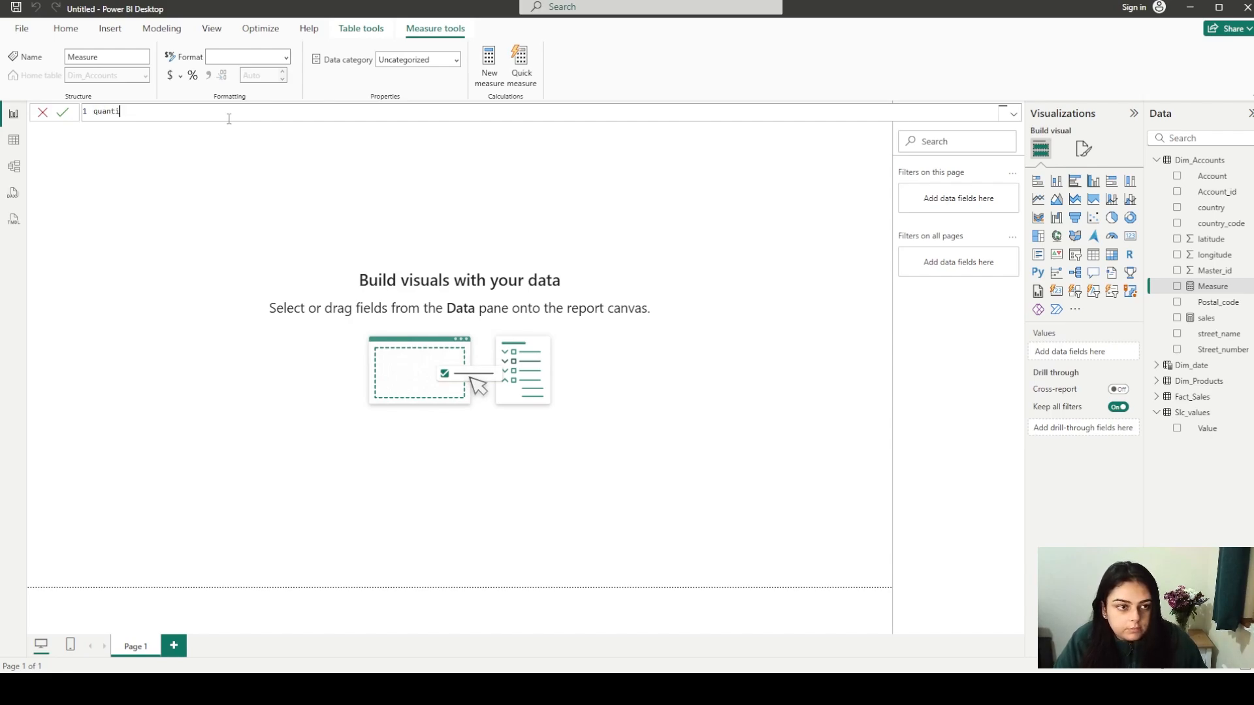
text(ty = sum(quar)
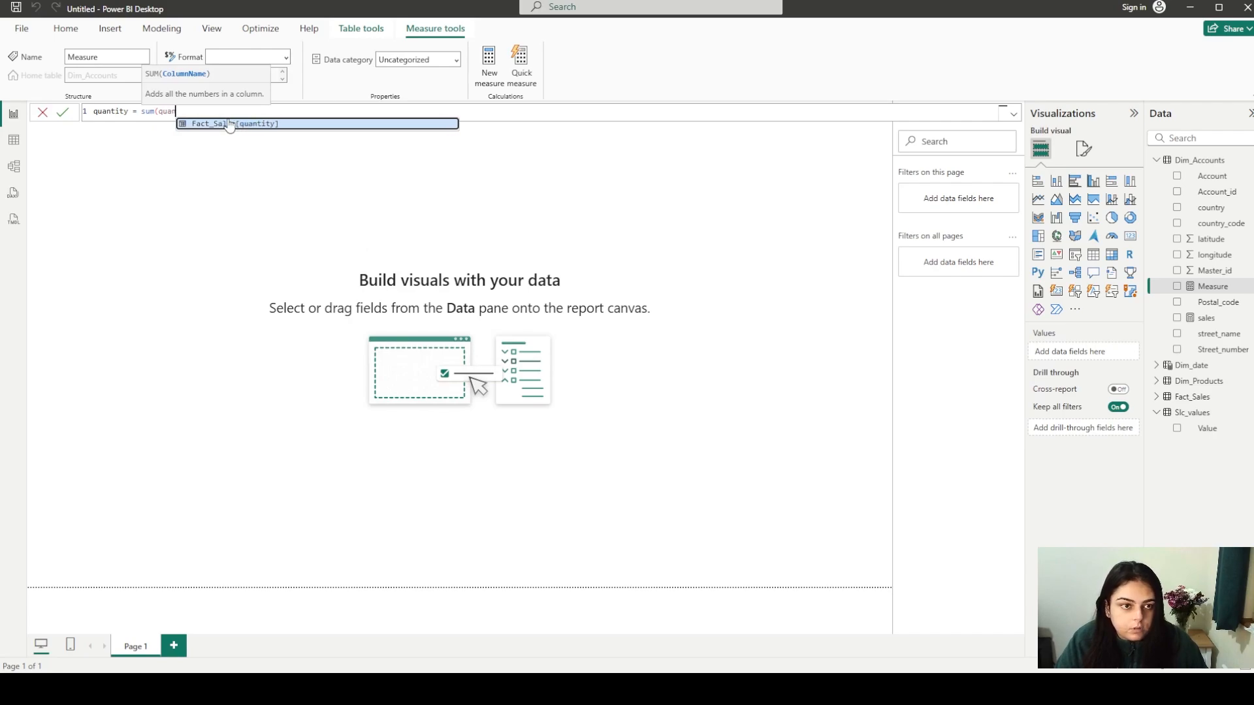
click(229, 124)
text())
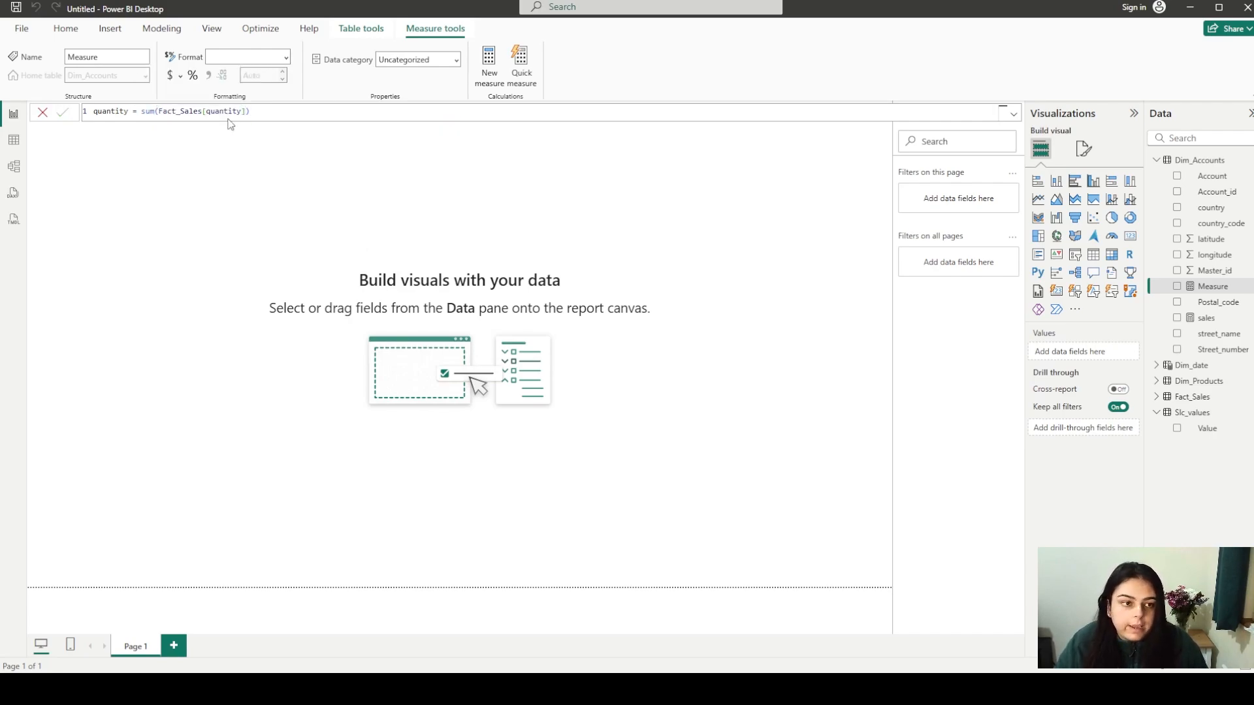
key(Return)
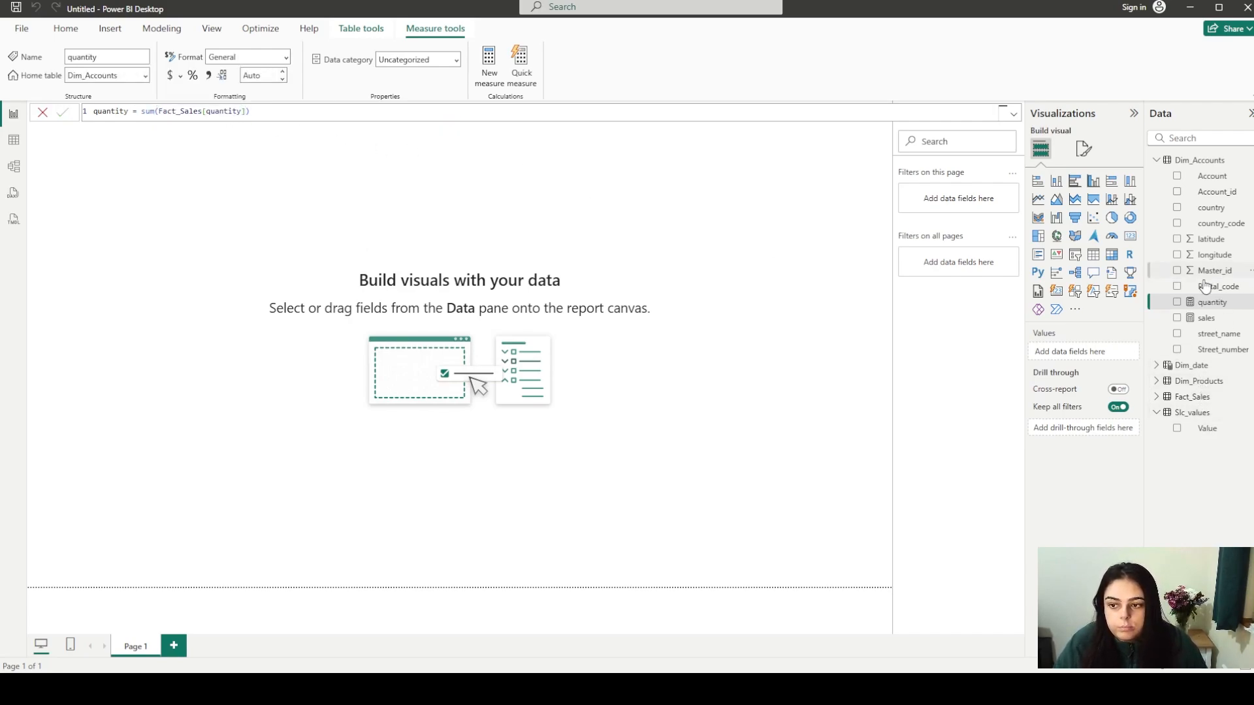
Add another measure to Dim_Accounts defined as cogs = sum(Fact_Sales[COGS_USD])
right_click(1206, 306)
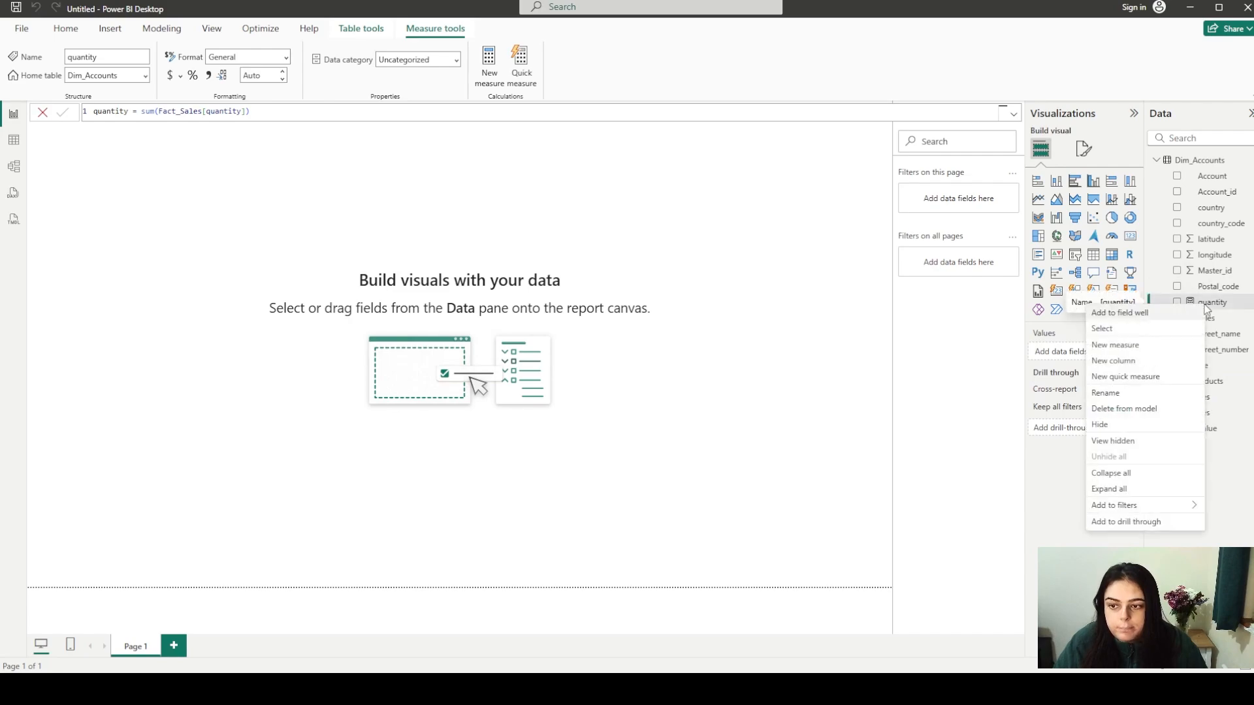
click(1161, 345)
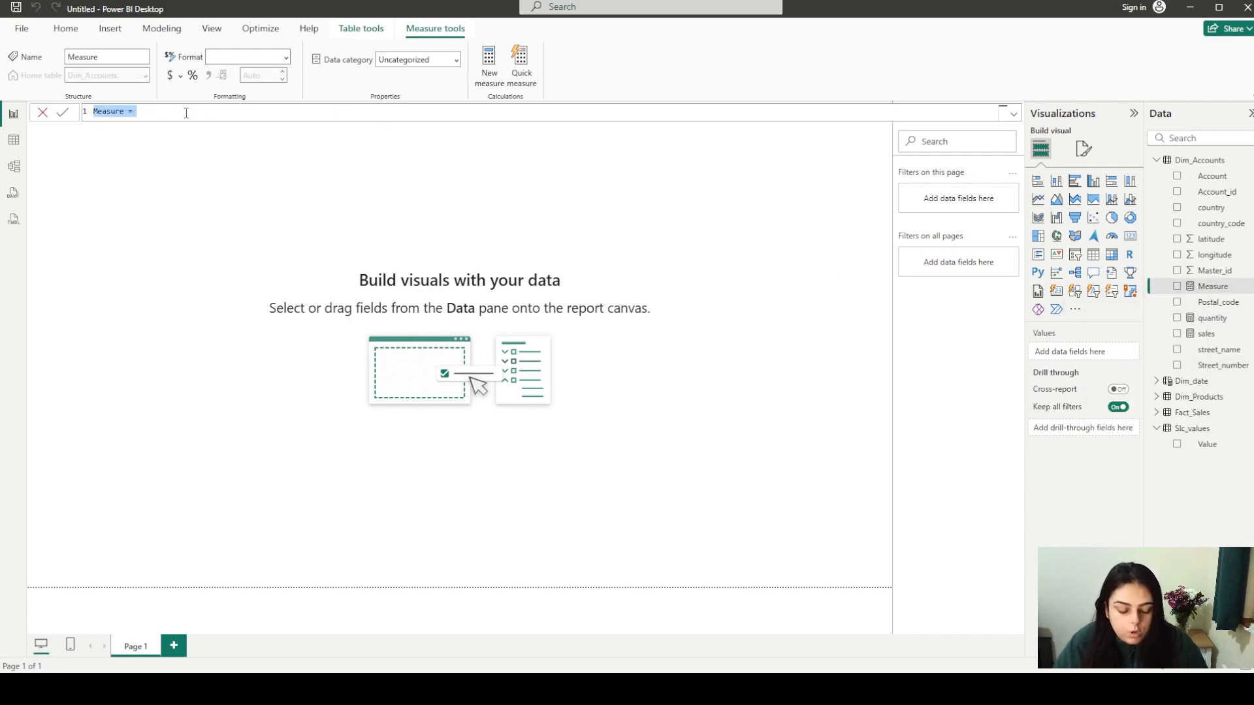
text(cou)
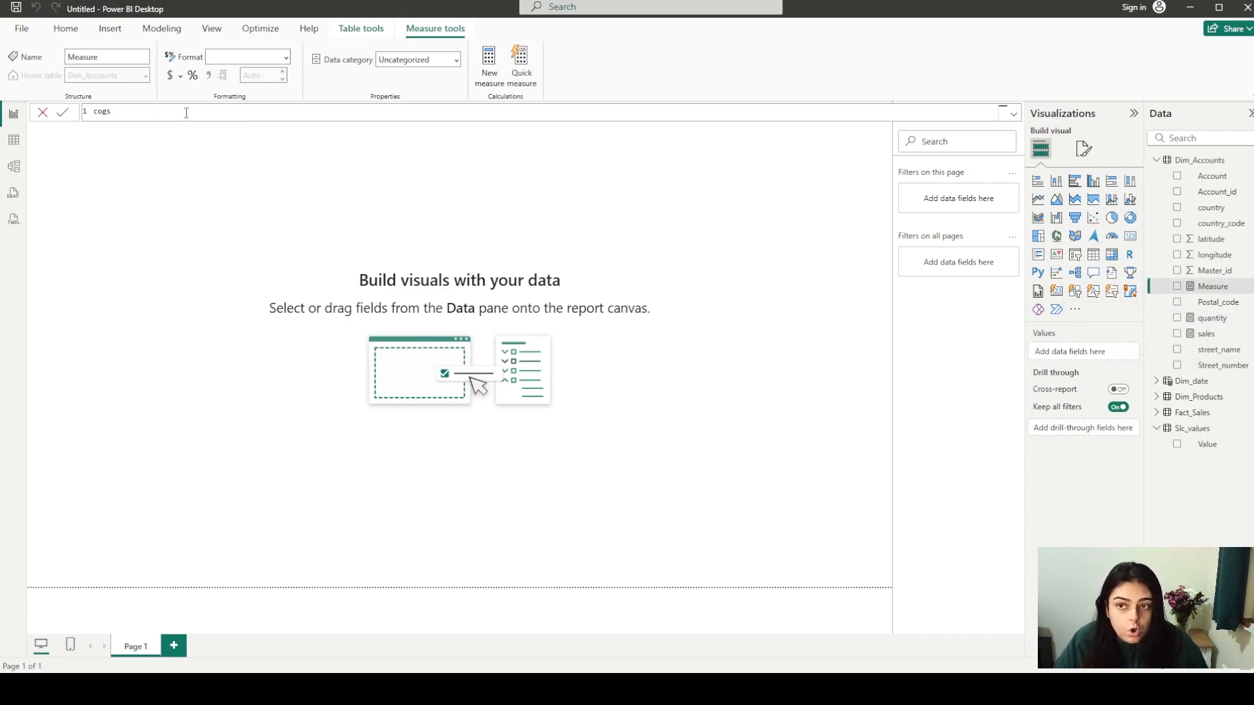
text(s =sum()
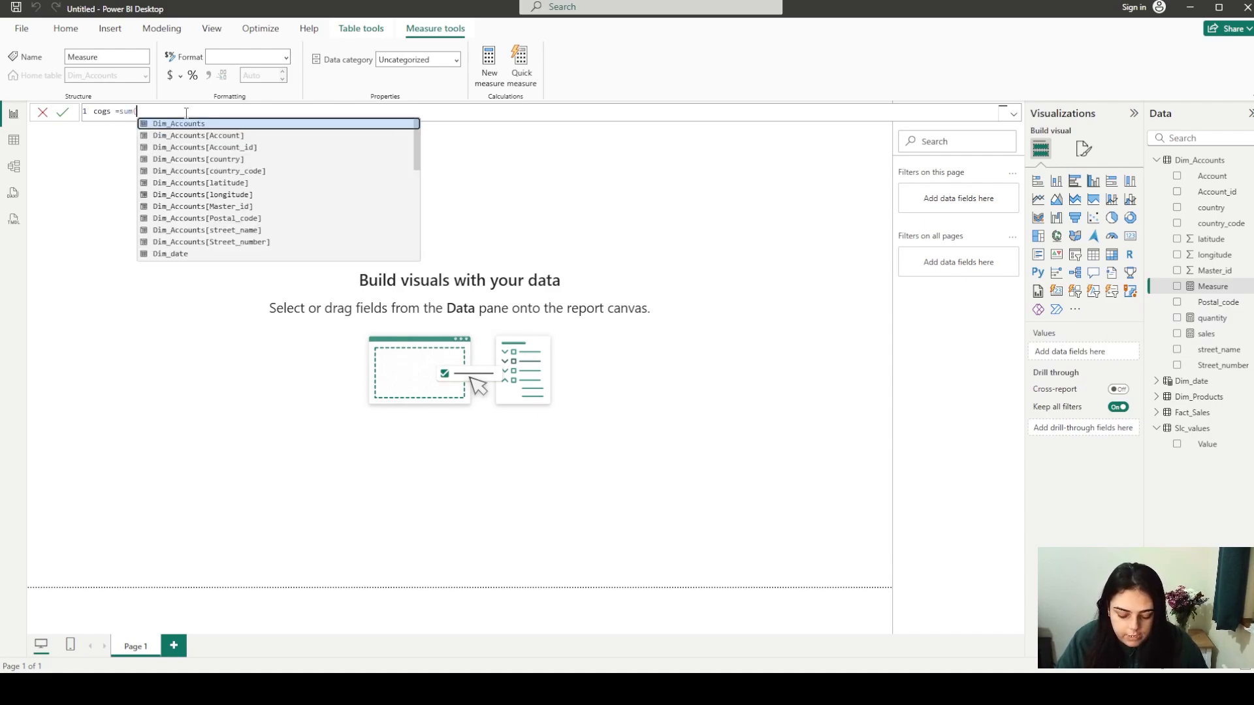
text(cogs)
key(Tab)
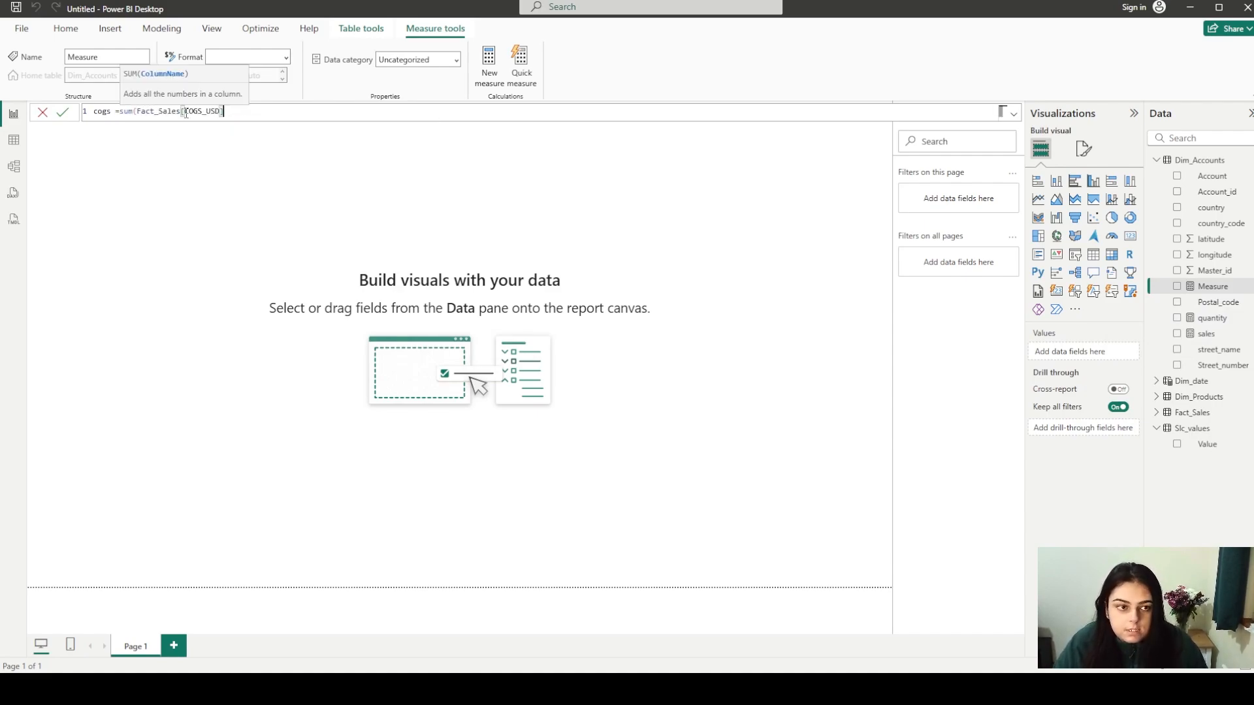
text())
key(Return)
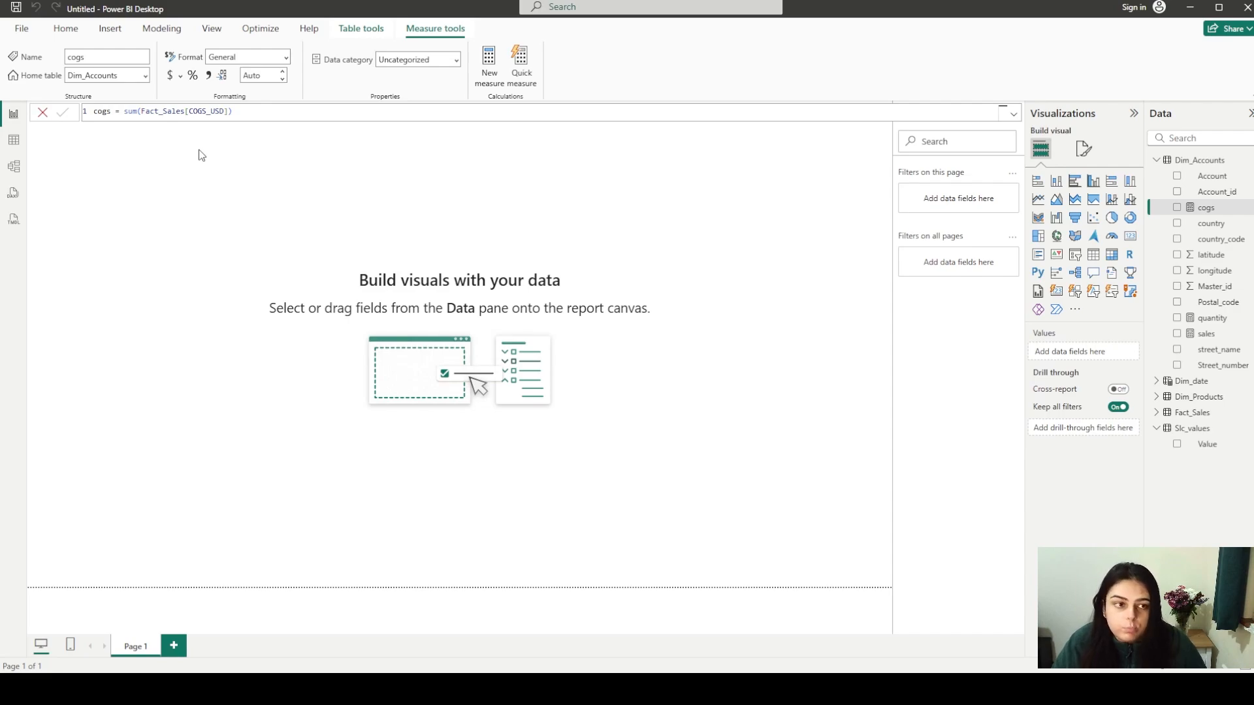
Create the measure Gross Profit = [sales]-[cogs] in Dim_Accounts
right_click(1219, 207)
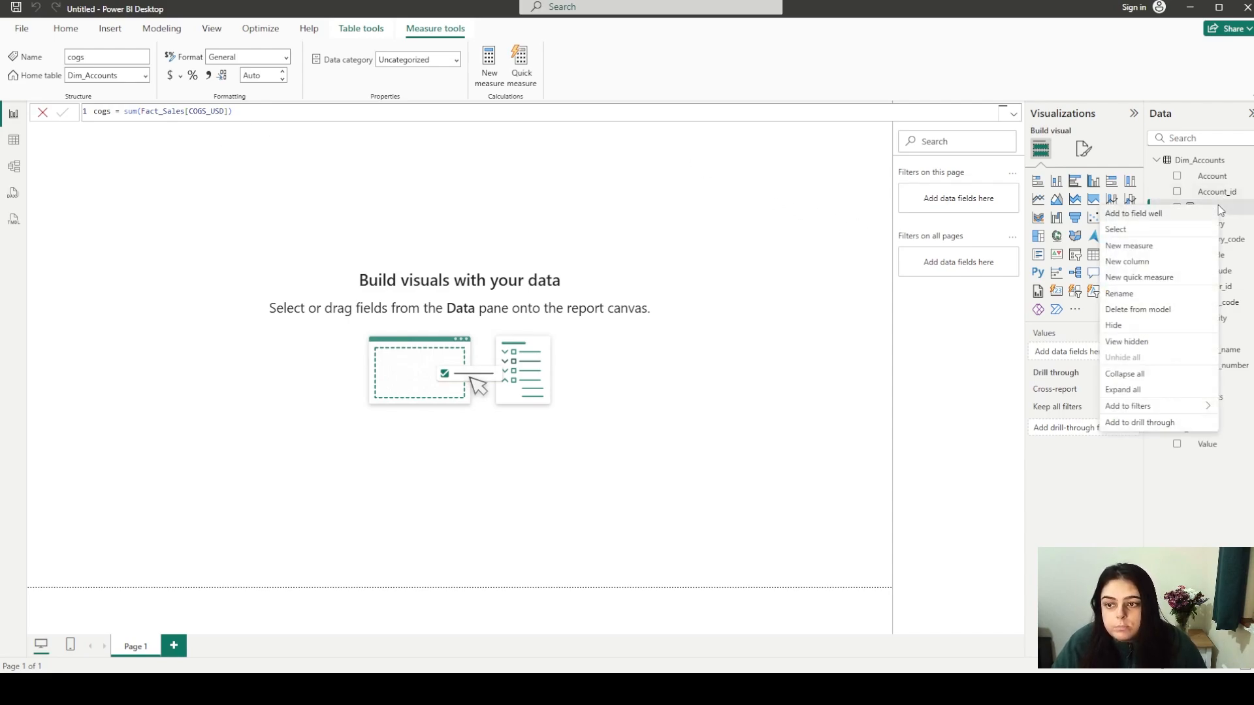
click(1128, 245)
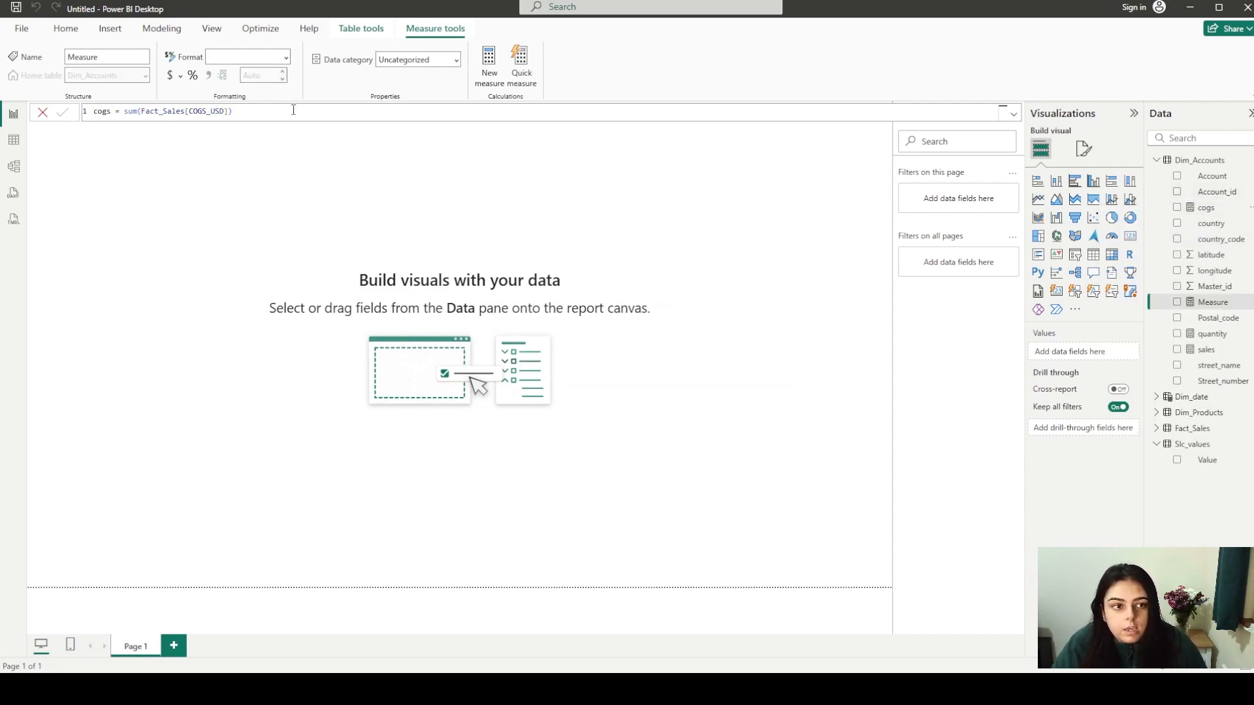
text(s)
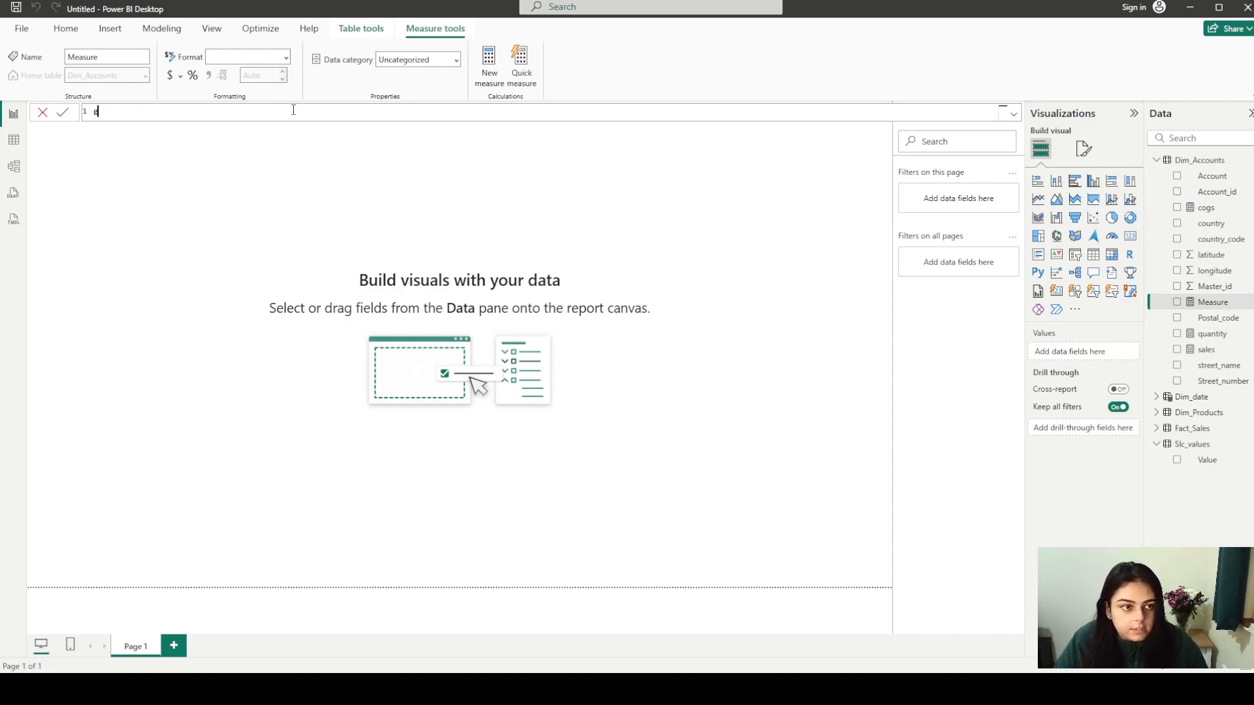
key(BackSpace)
key(BackSpace)
key(BackSpace)
key(BackSpace)
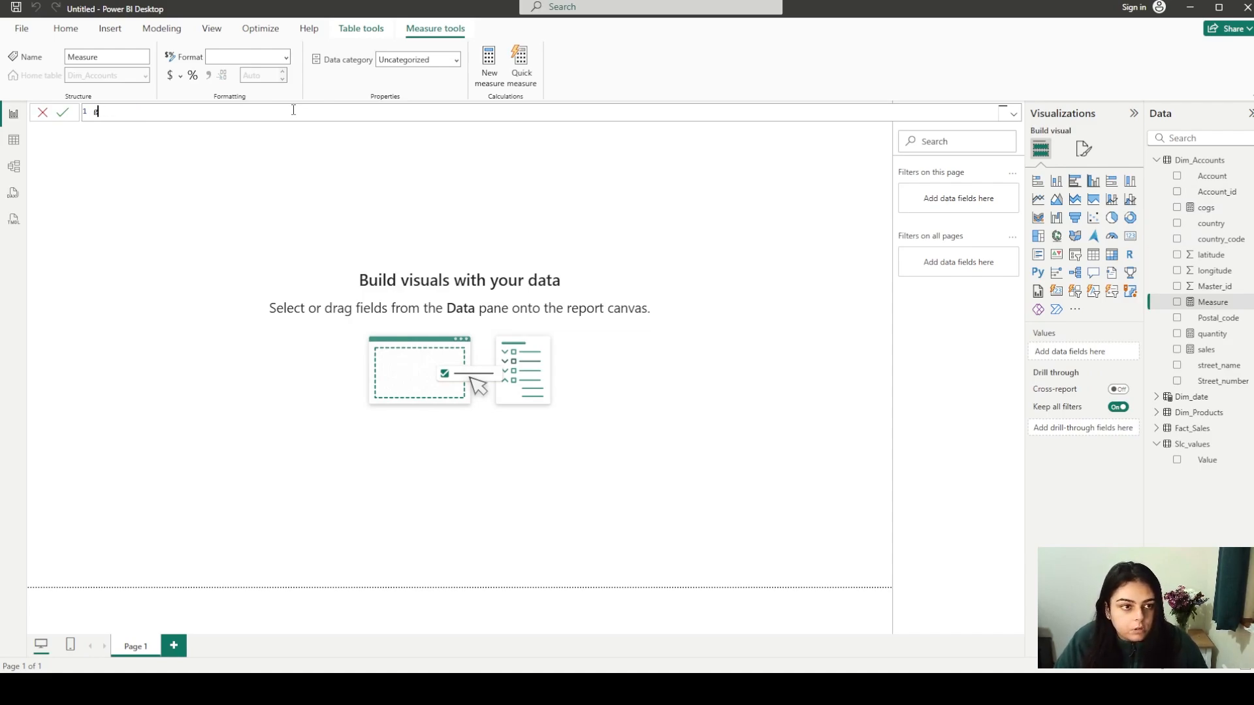
text(Gross Pro)
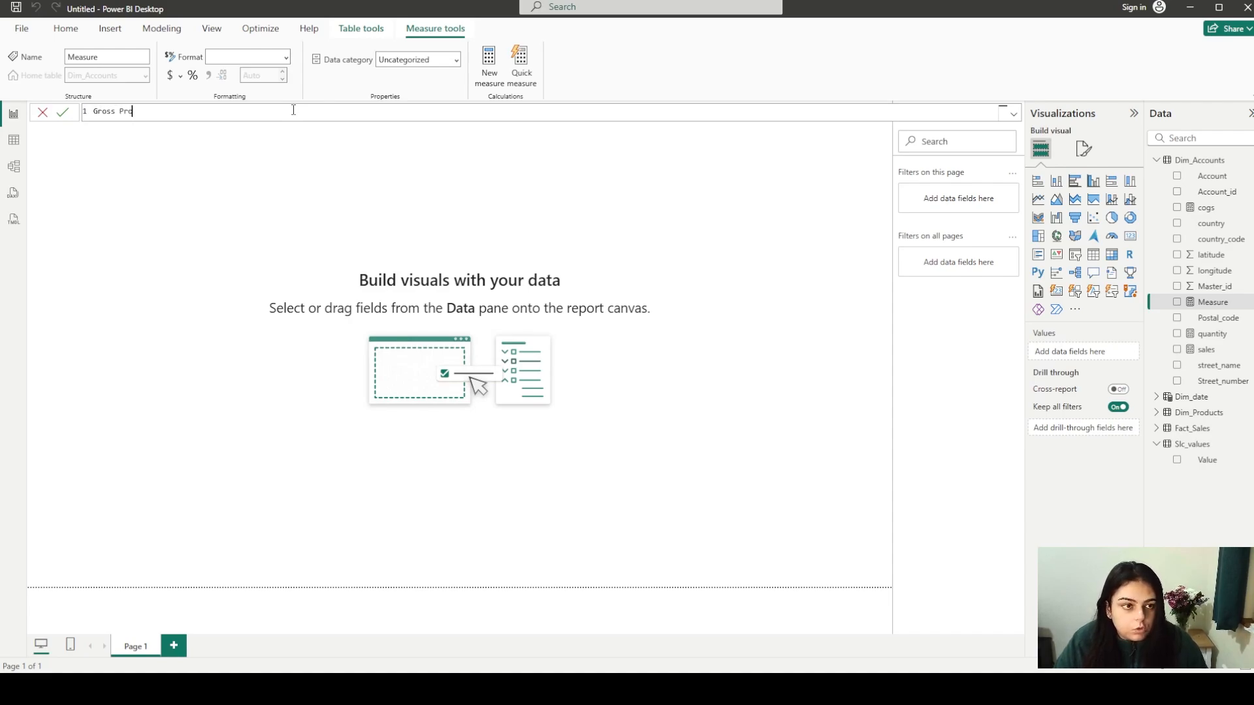
text(fit = )
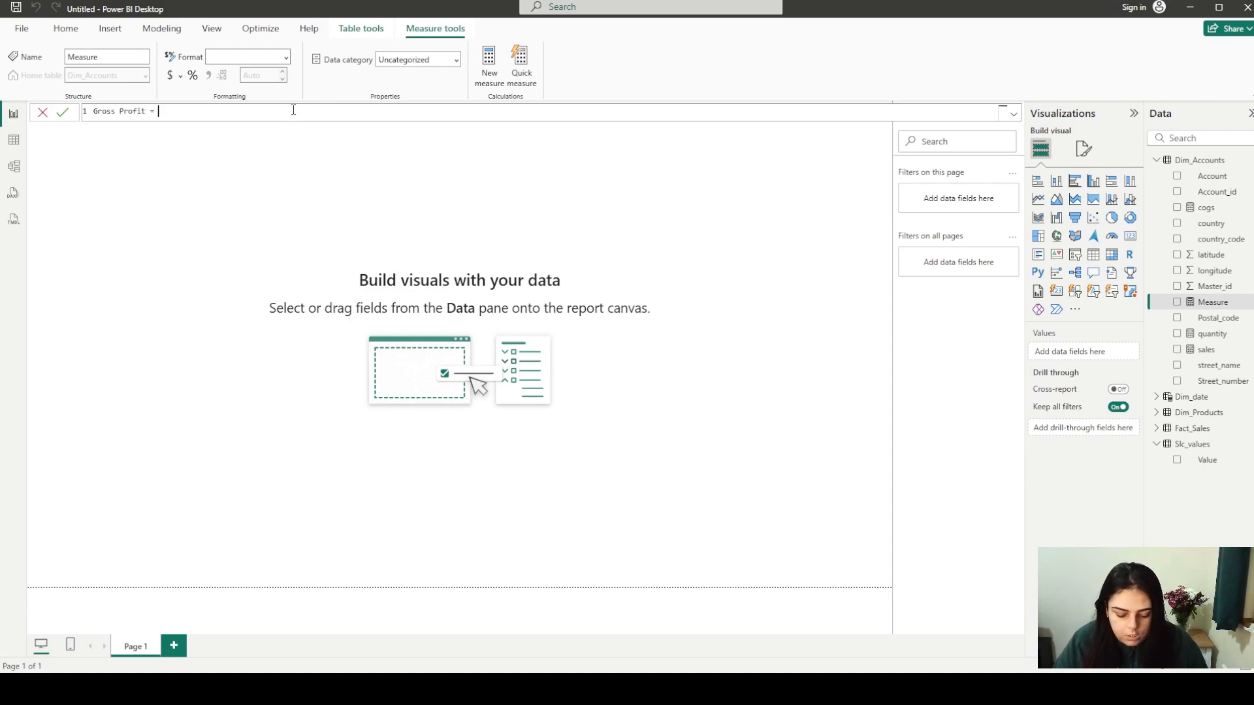
text(sales)
key(Tab)
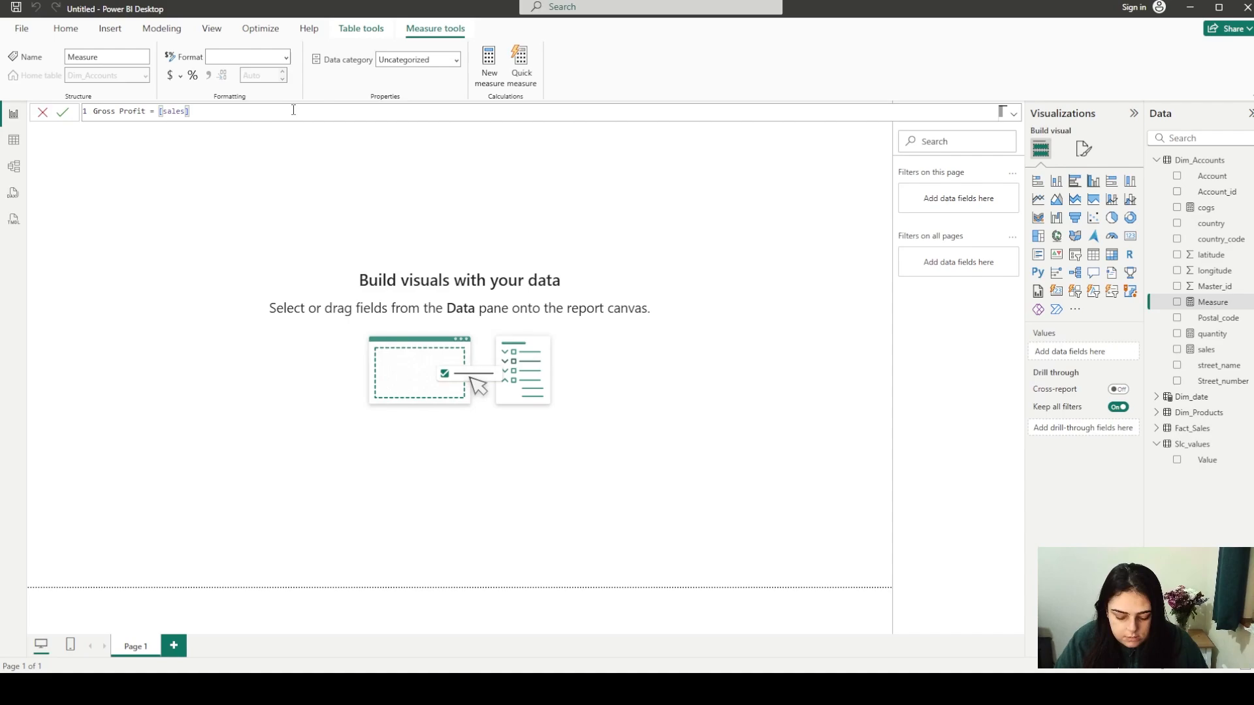
text(-cogs)
key(Tab)
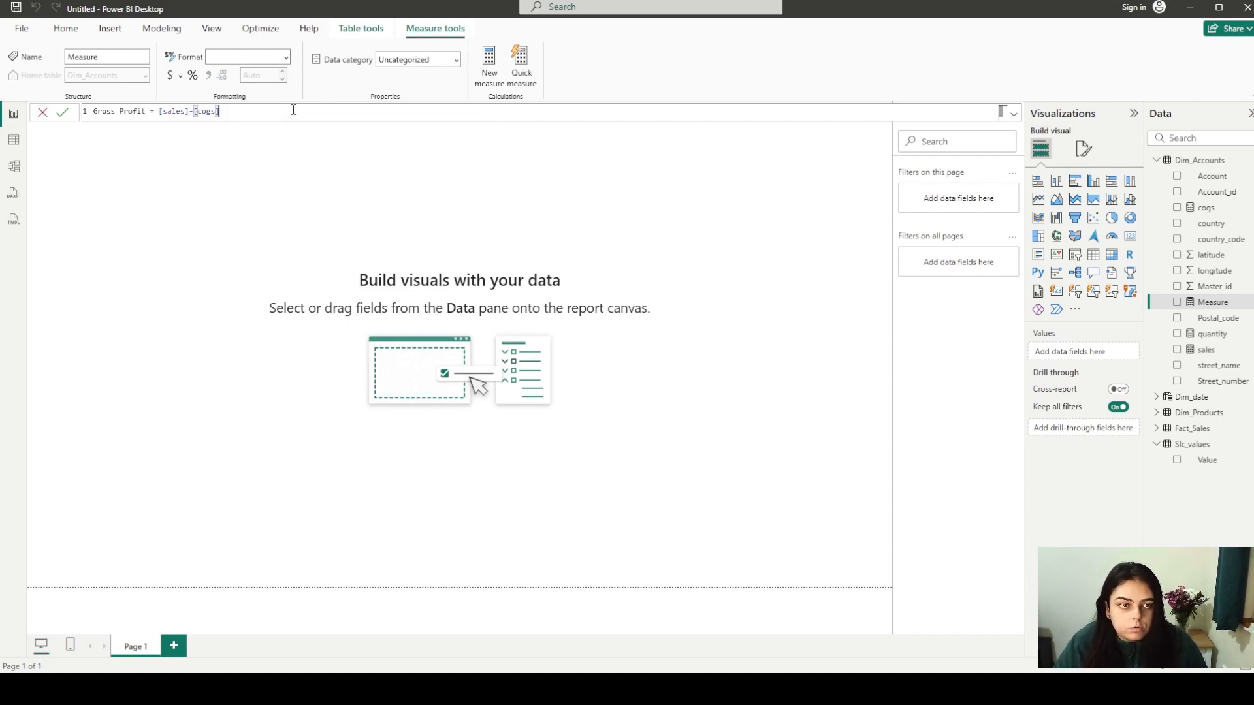
key(Return)
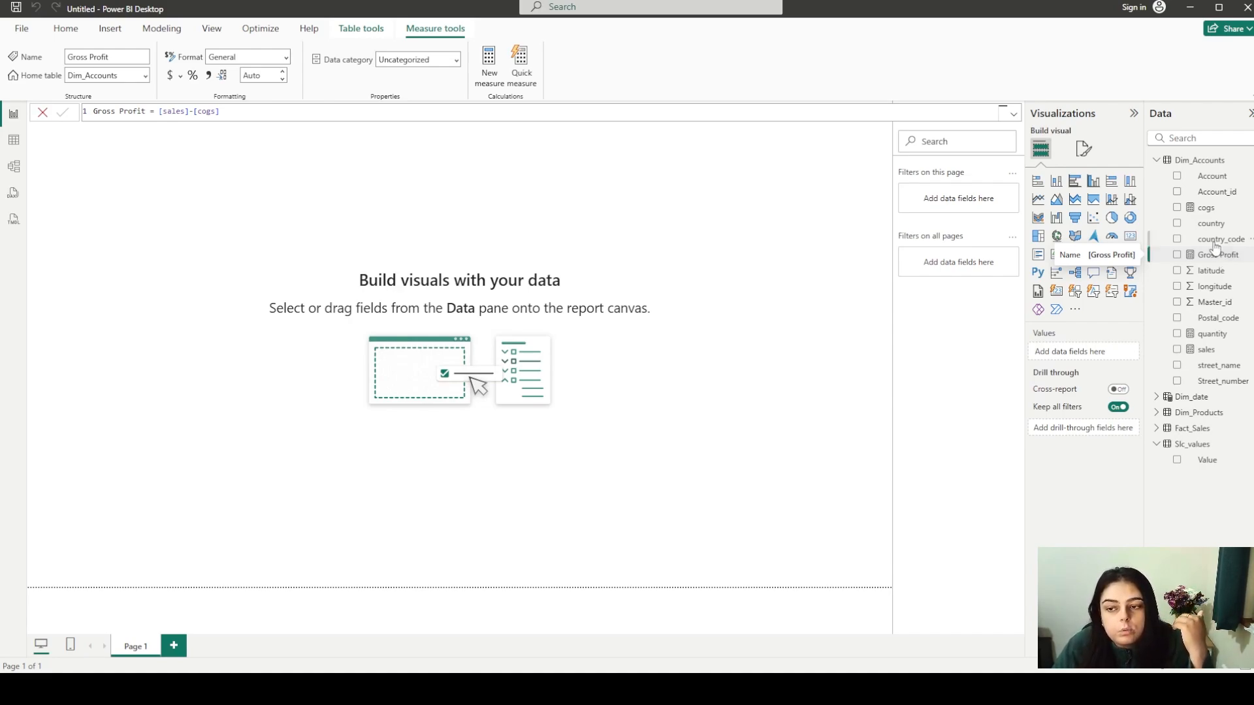
Rearrange the tables in the model diagram, placing Dim_date beside Fact_Sales, Dim_Accounts below Dim_date, and Dim_Products below Fact_Sales on its other side
click(13, 167)
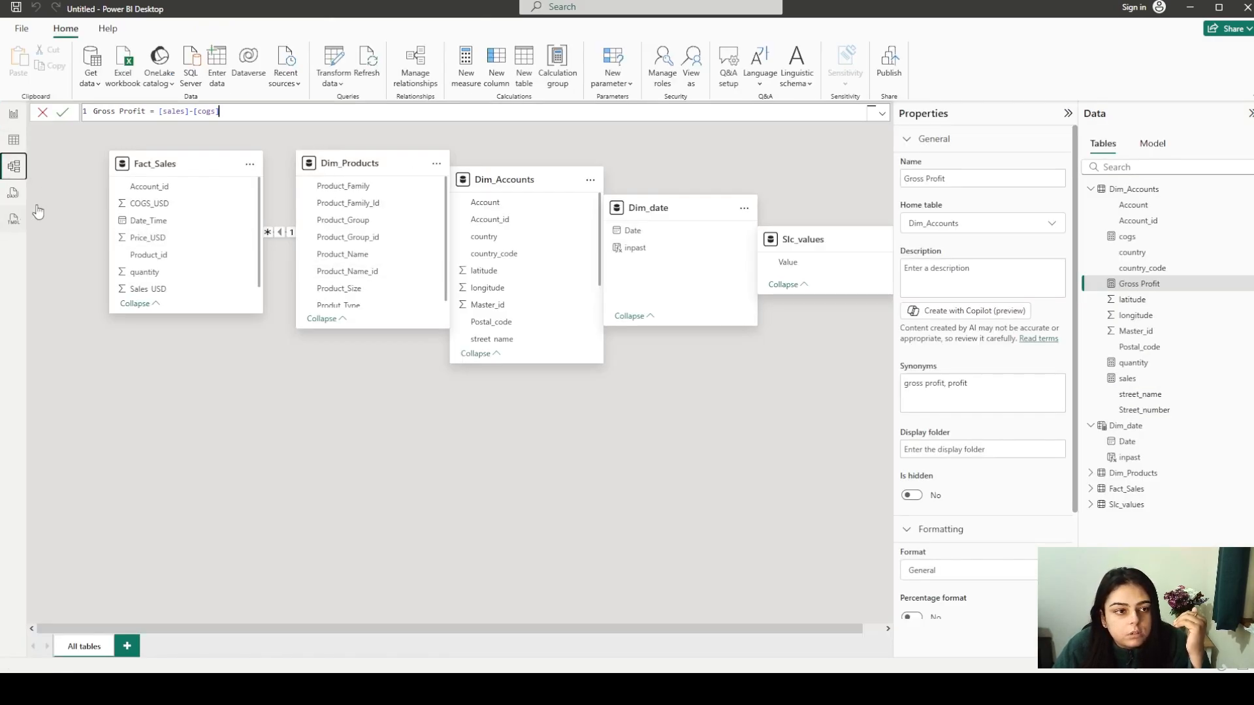
drag(186, 165, 181, 396)
mouse_move(411, 169)
mouse_down()
mouse_move(379, 196)
mouse_move(387, 169)
mouse_up()
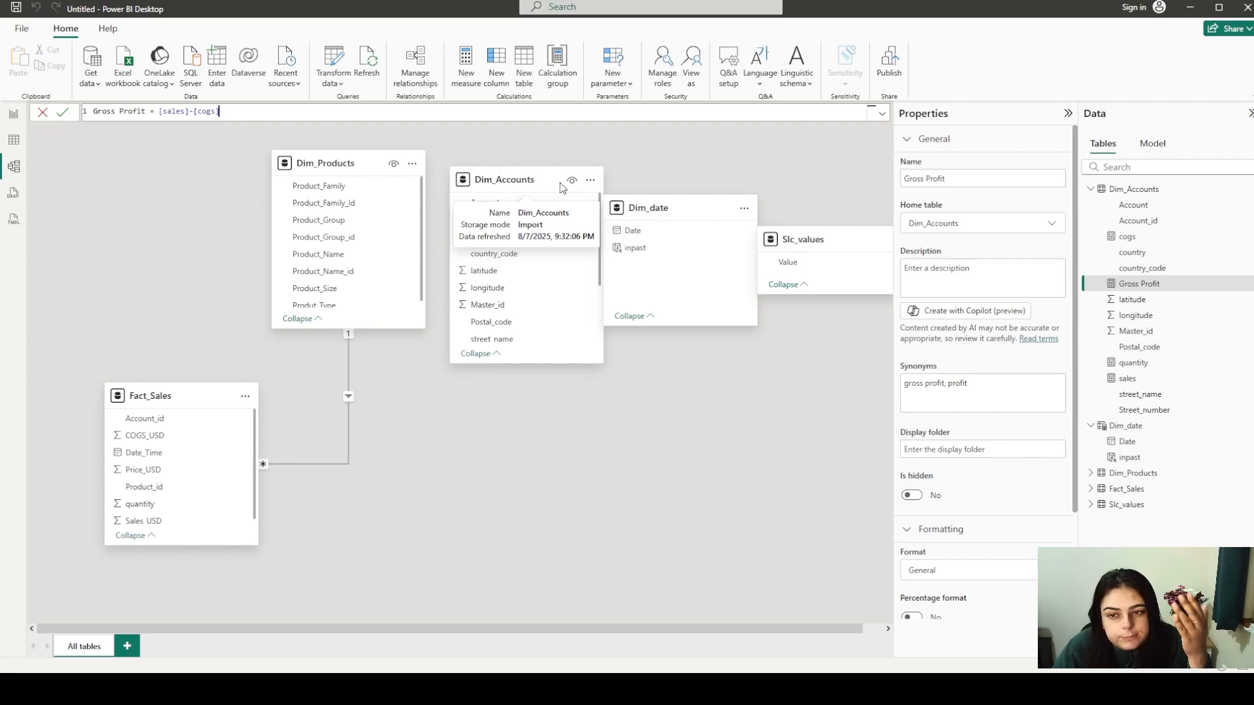
drag(561, 188, 571, 371)
drag(696, 202, 583, 158)
drag(204, 396, 398, 392)
drag(363, 174, 118, 445)
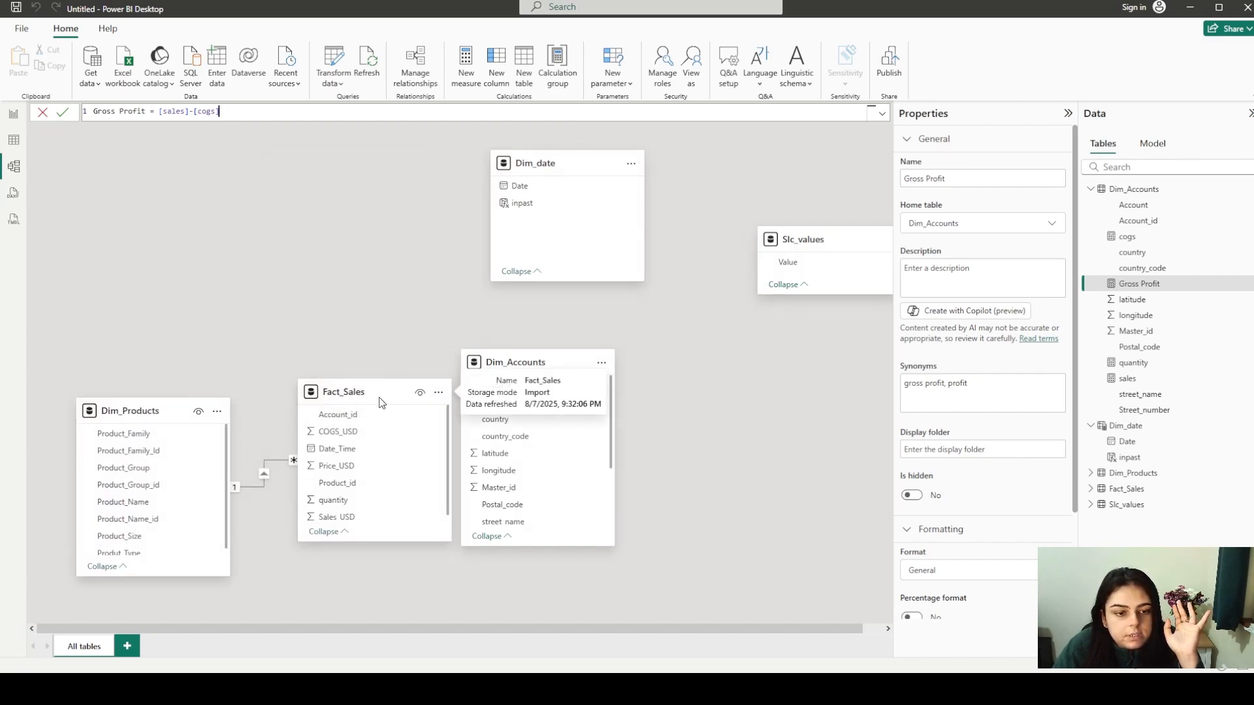
drag(382, 403, 367, 190)
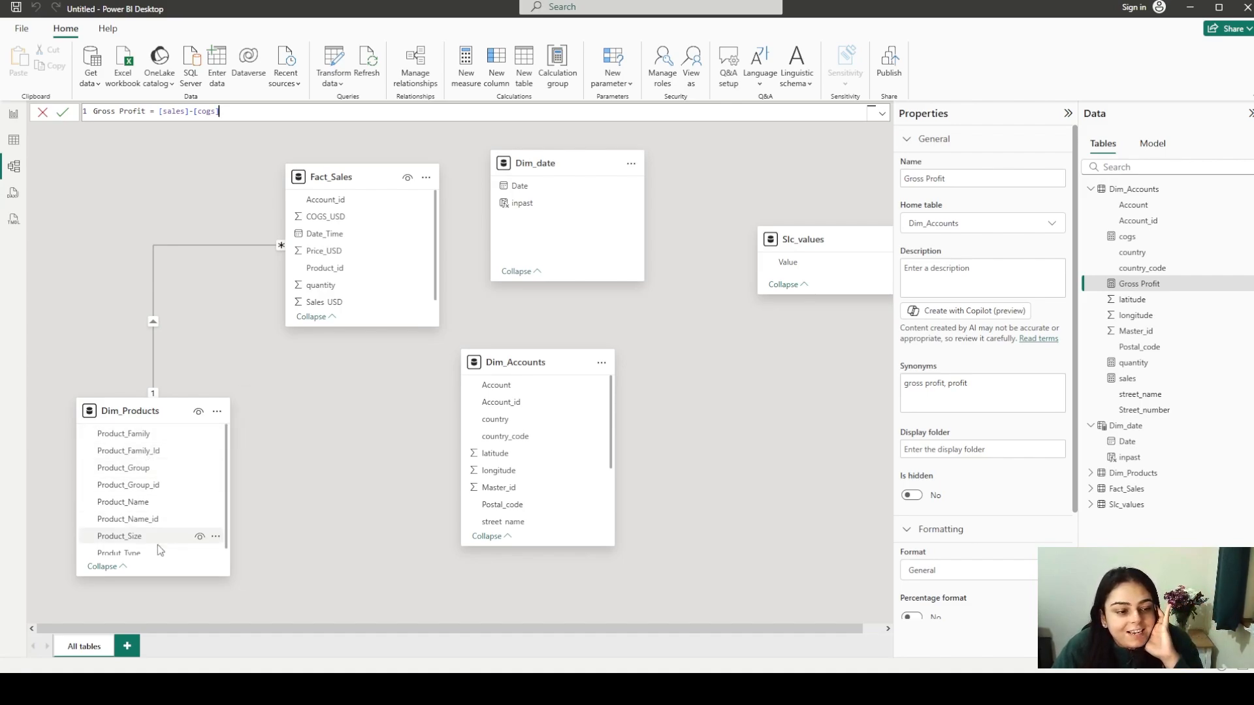
Relate Dim_Accounts to Fact_Sales on Account_id as active many-to-many filtering both ways, and Dim_date's Date one-to-many to Fact_Sales's Date_Time
scroll(166, 509, down, 1)
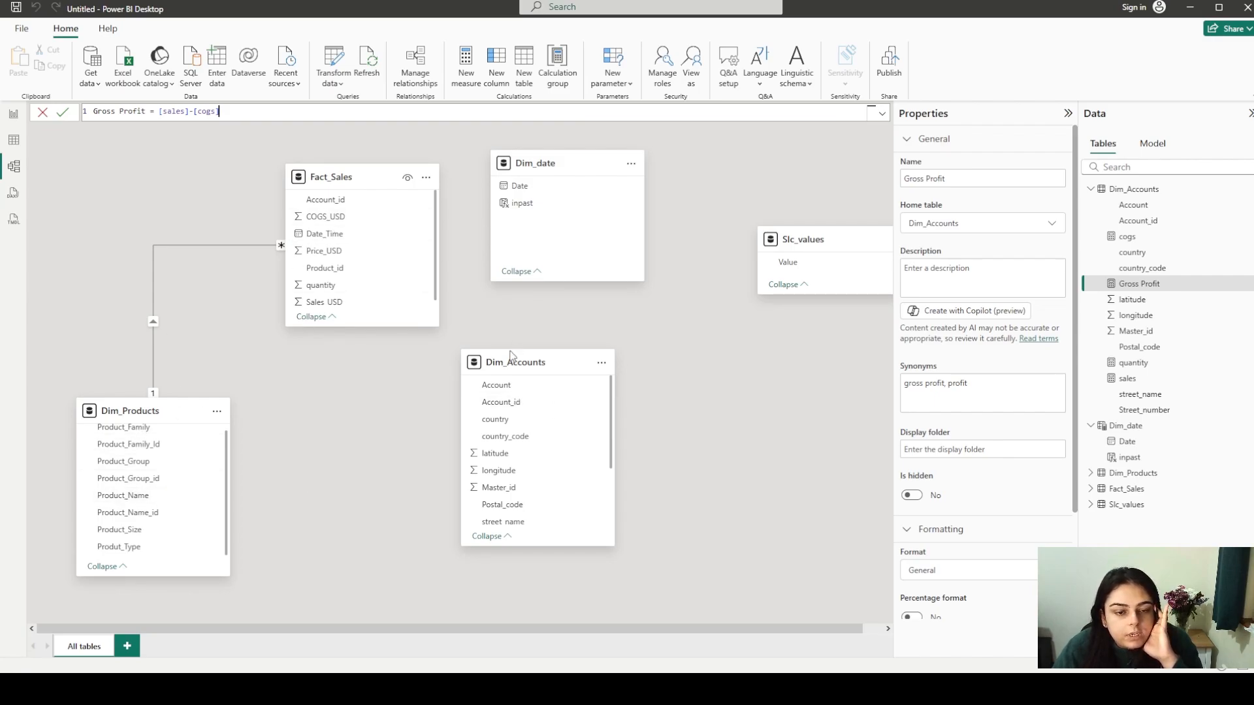
click(511, 409)
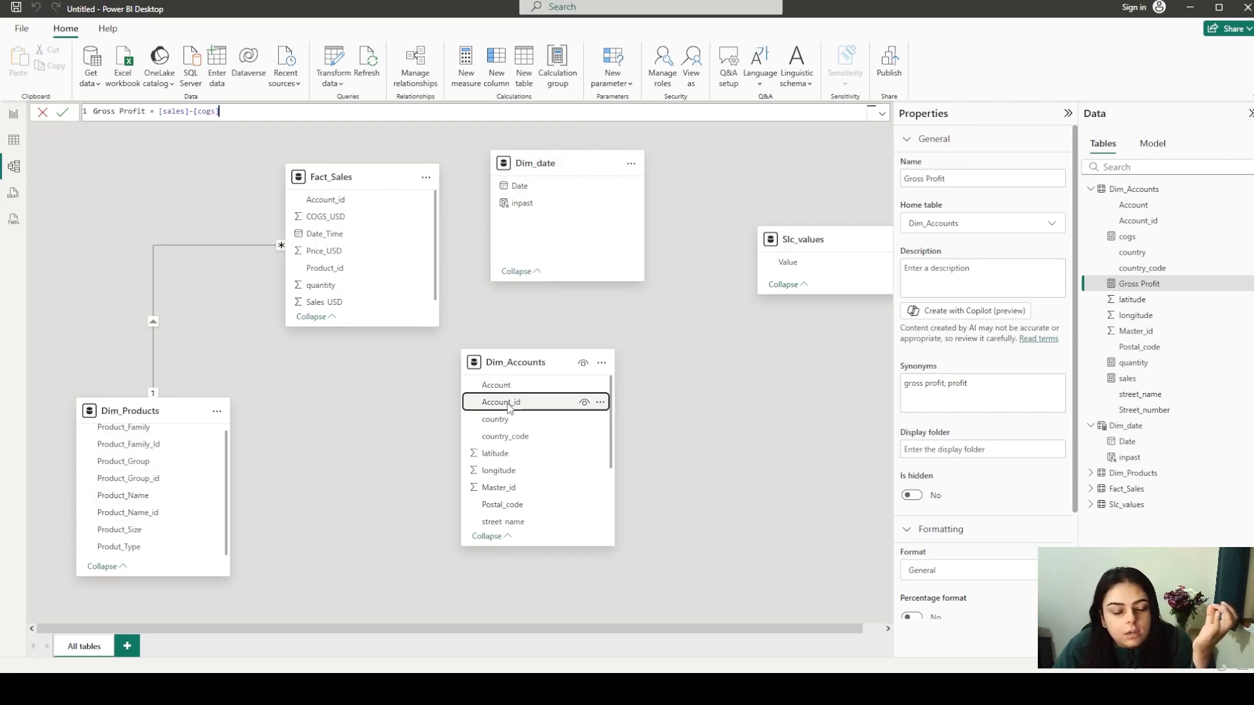
drag(509, 407, 330, 202)
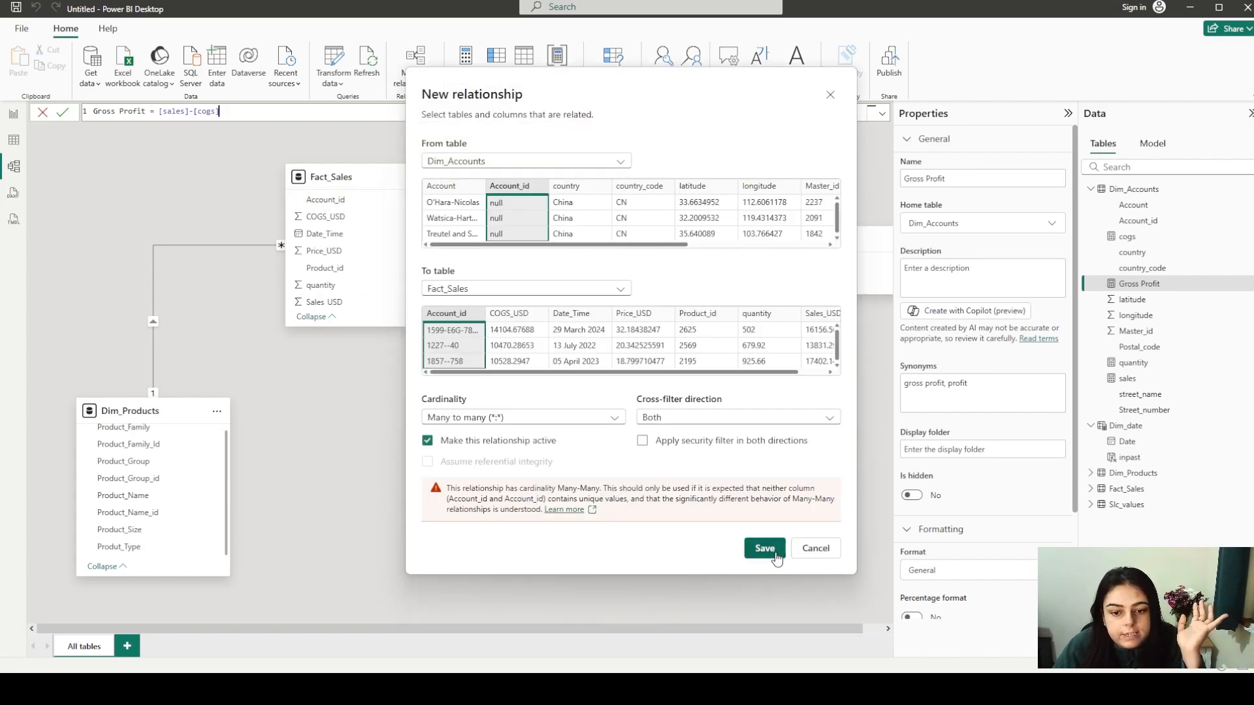
click(765, 549)
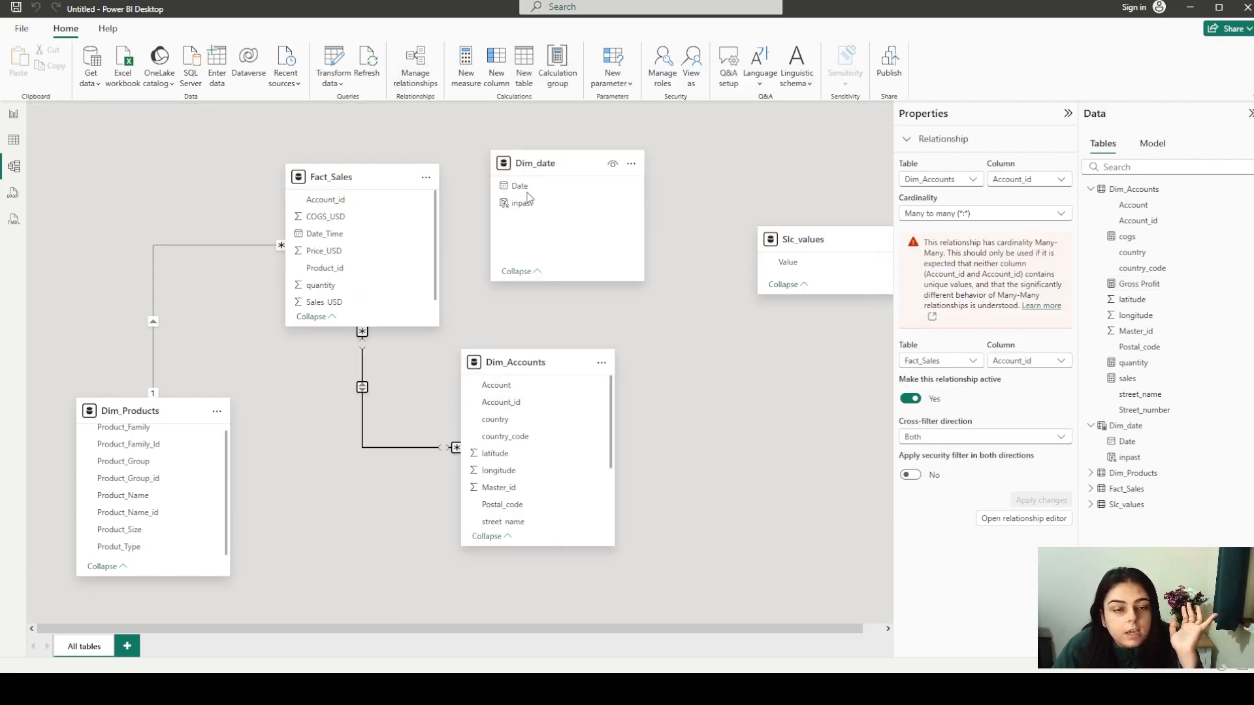
drag(529, 187, 359, 245)
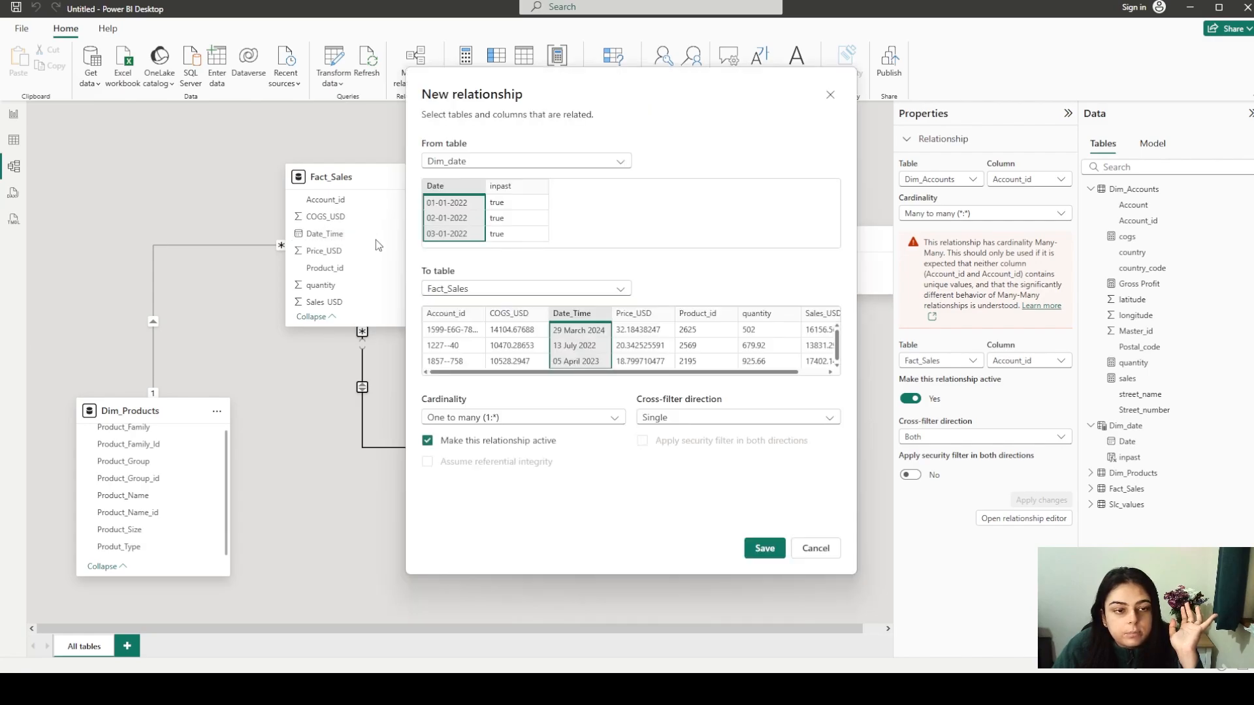
click(762, 547)
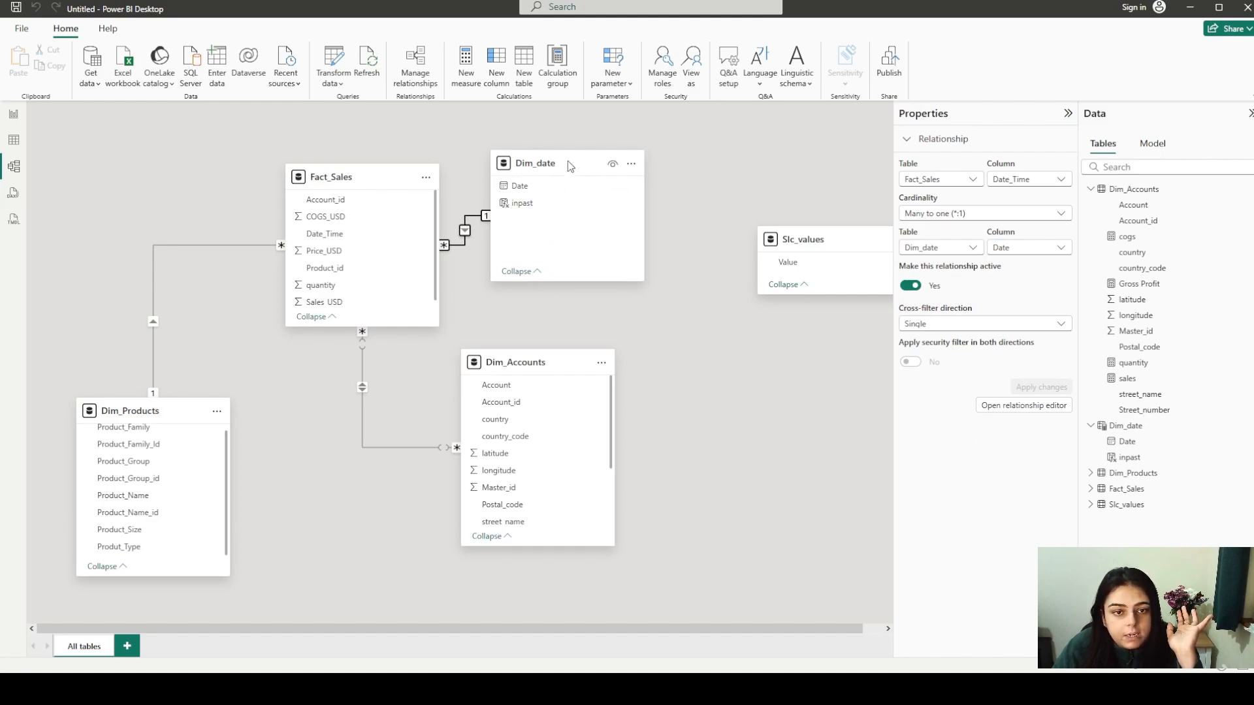
Spread out the model diagram by moving Dim_date and Dim_Accounts farther from Fact_Sales and nudging Slc_values slightly upward
drag(567, 162, 658, 194)
drag(562, 366, 692, 395)
drag(845, 243, 840, 230)
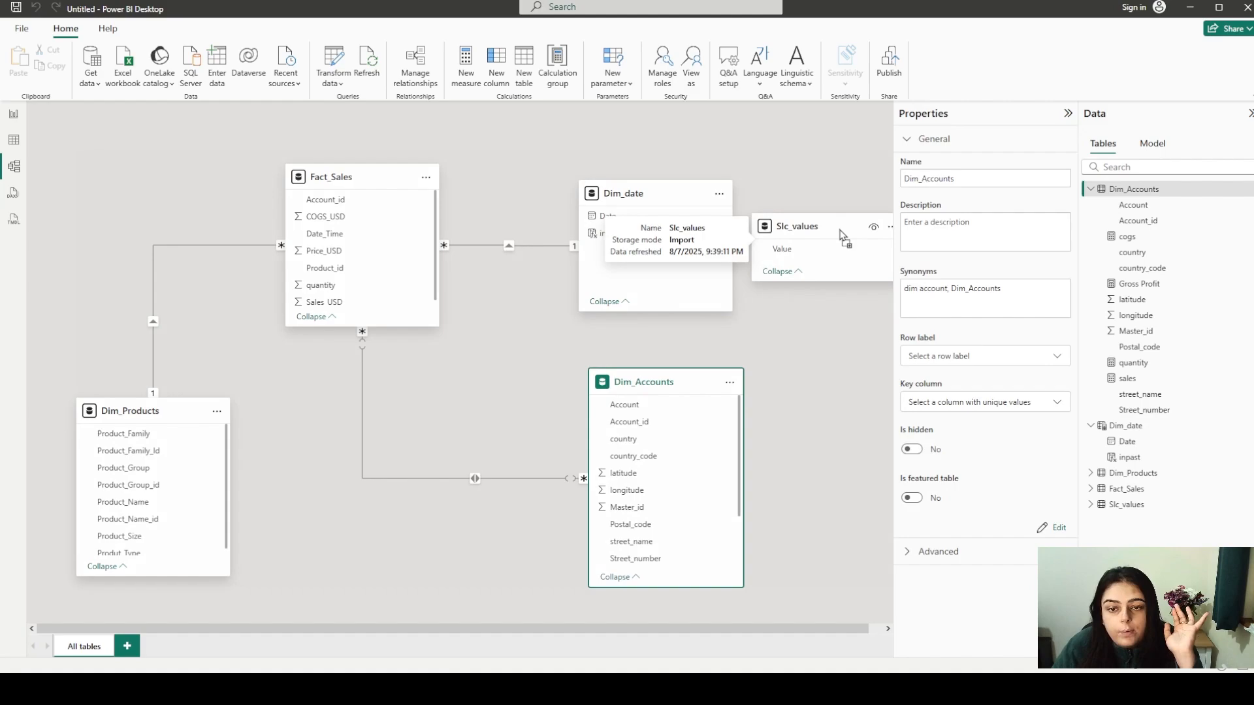
click(821, 410)
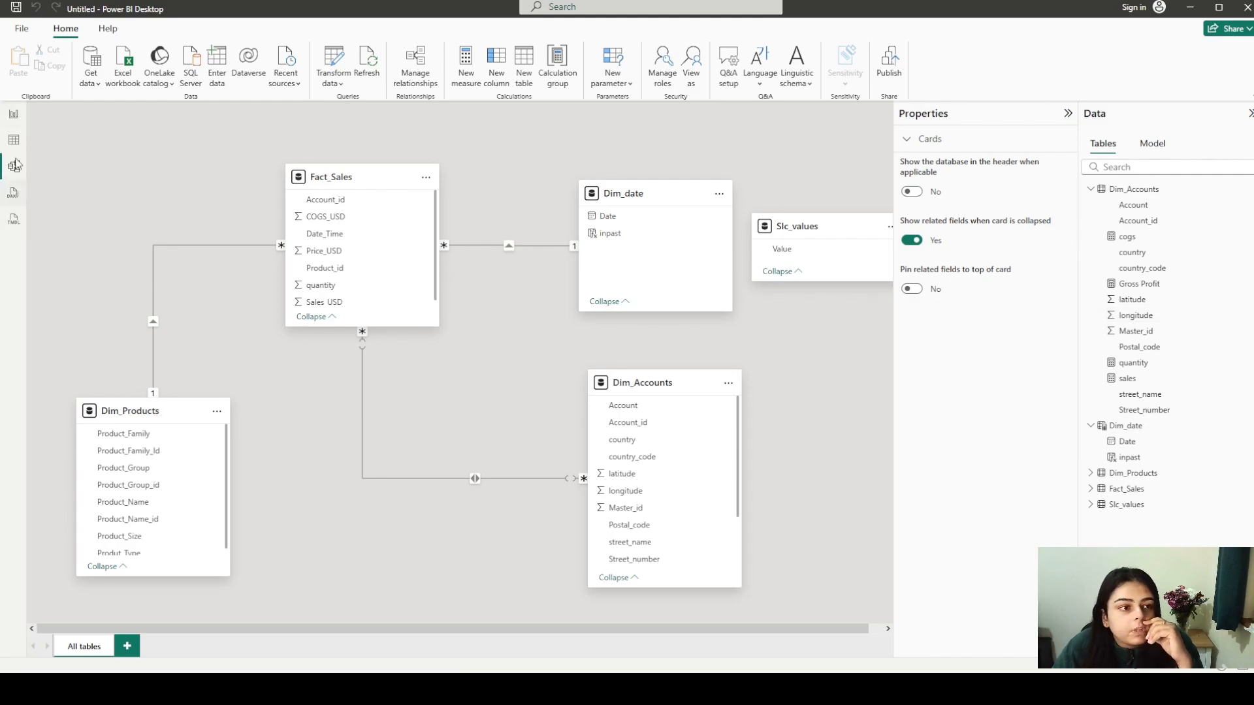
In the report view, create the measure YTD_Sales = TOTALYTD([sales],Fact_Sales[Date_Time]) in Dim_Accounts
click(13, 117)
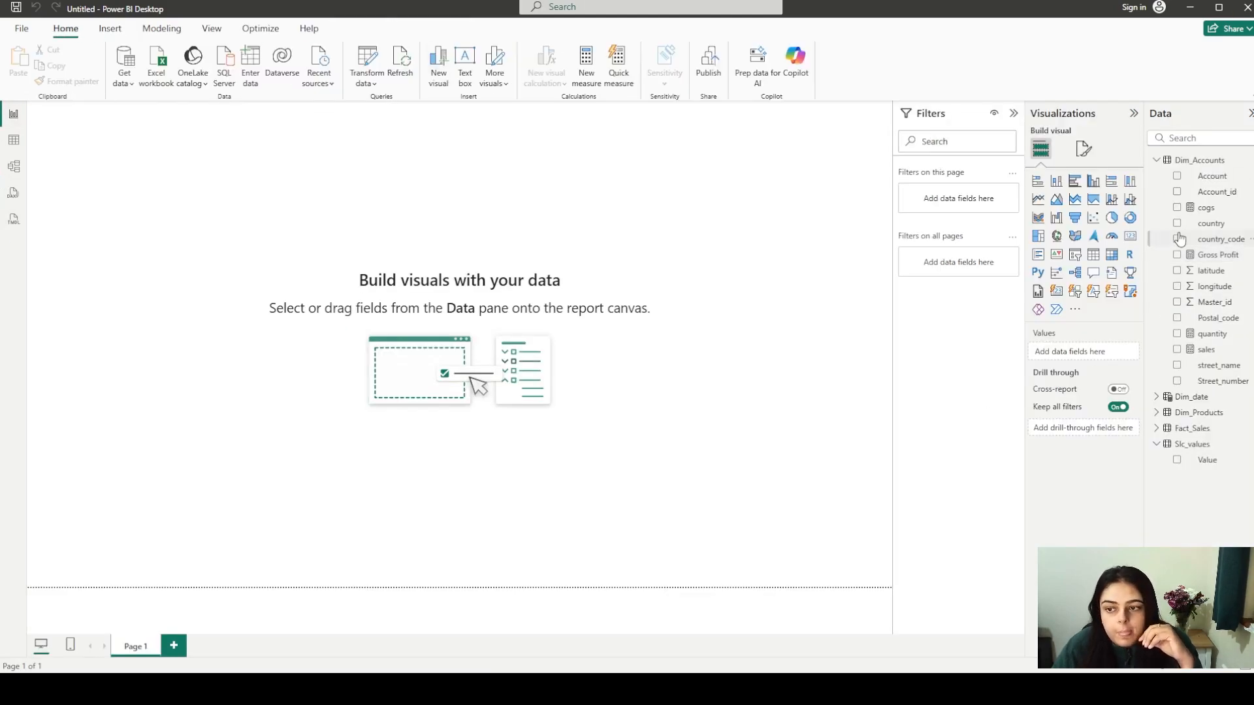
right_click(1211, 256)
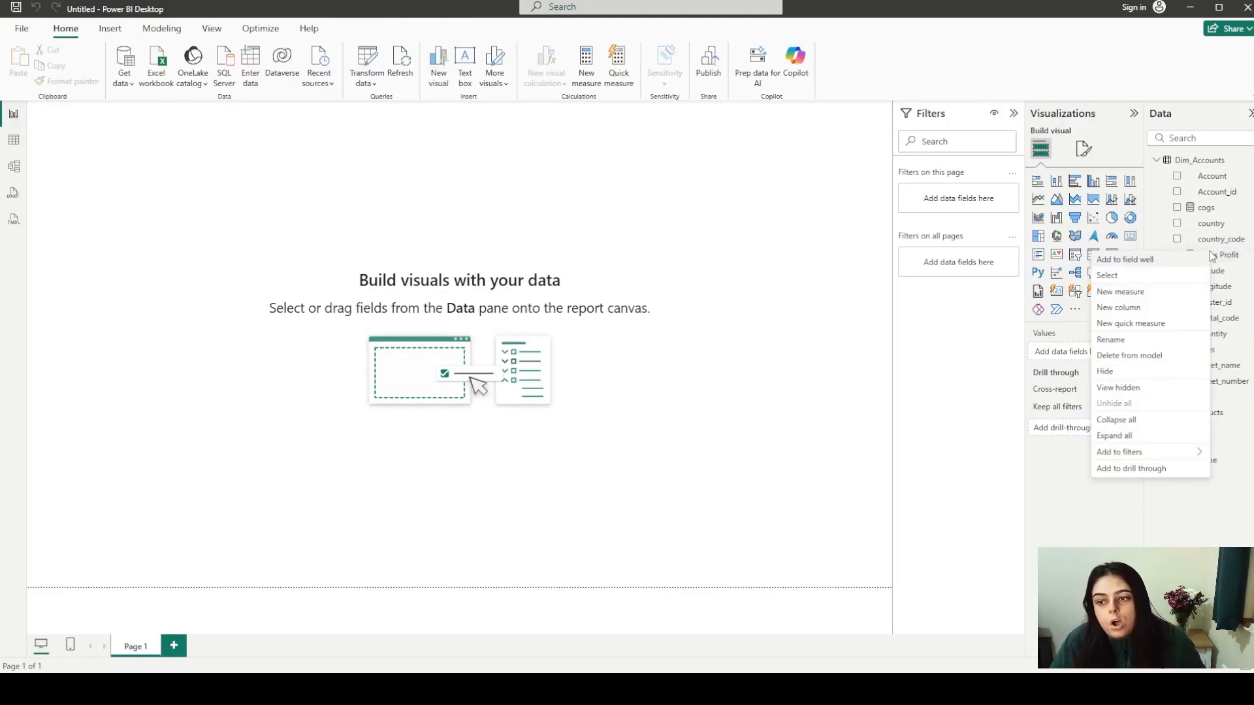
click(1139, 294)
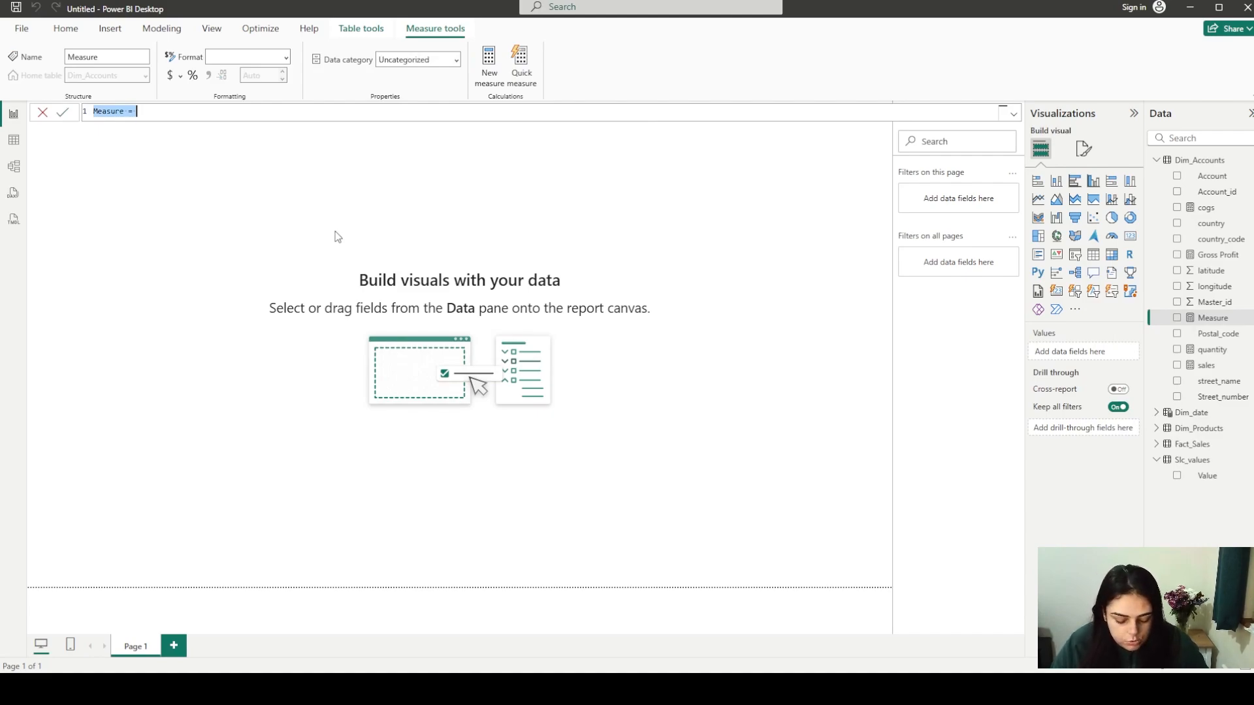
text(YTD)
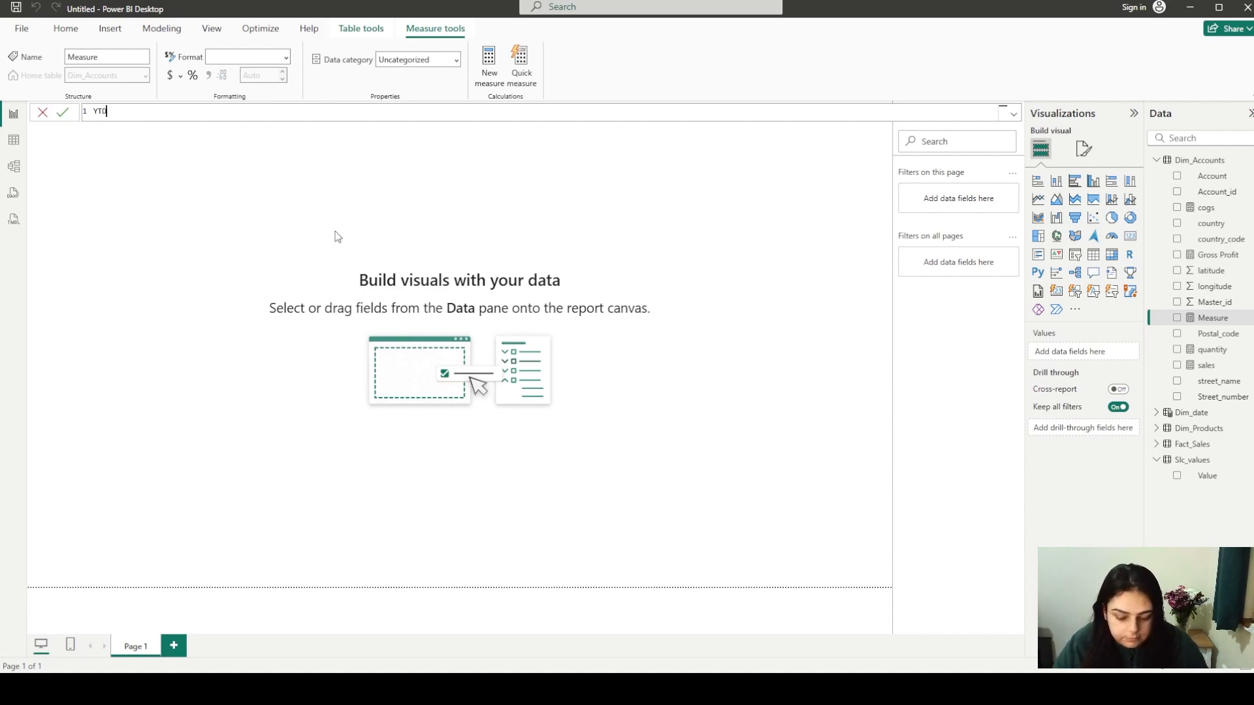
text(_Sales =)
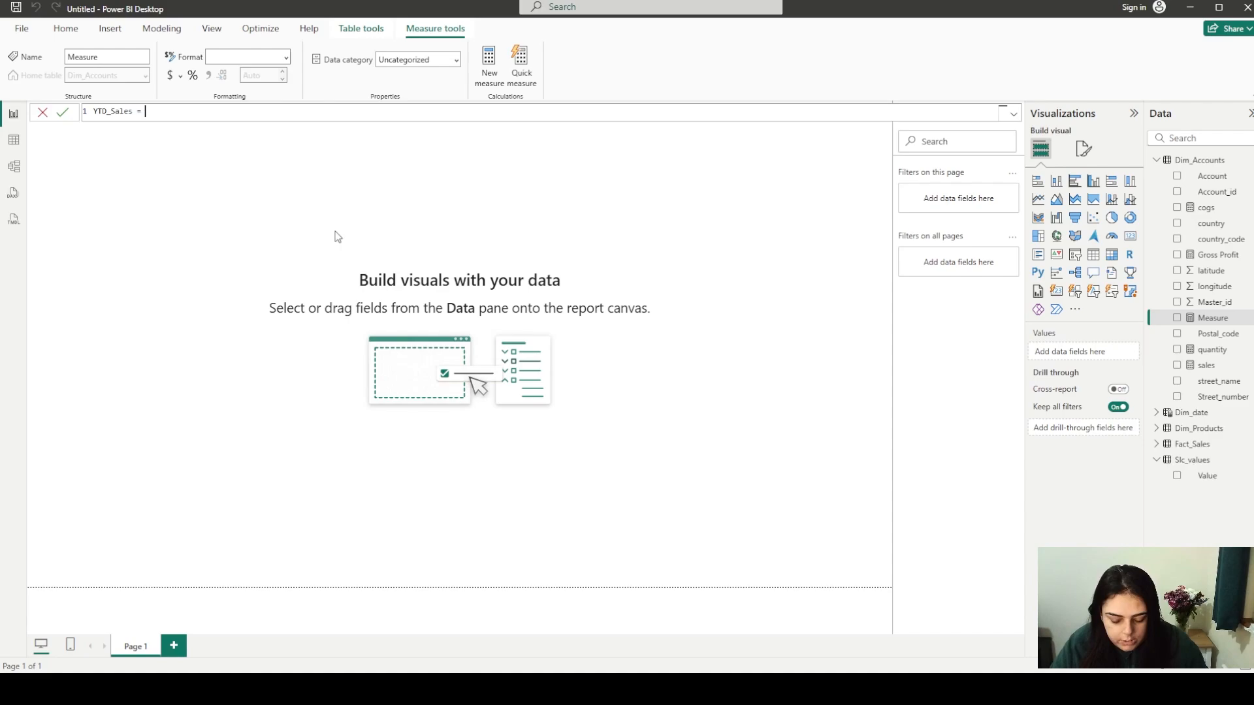
text( total)
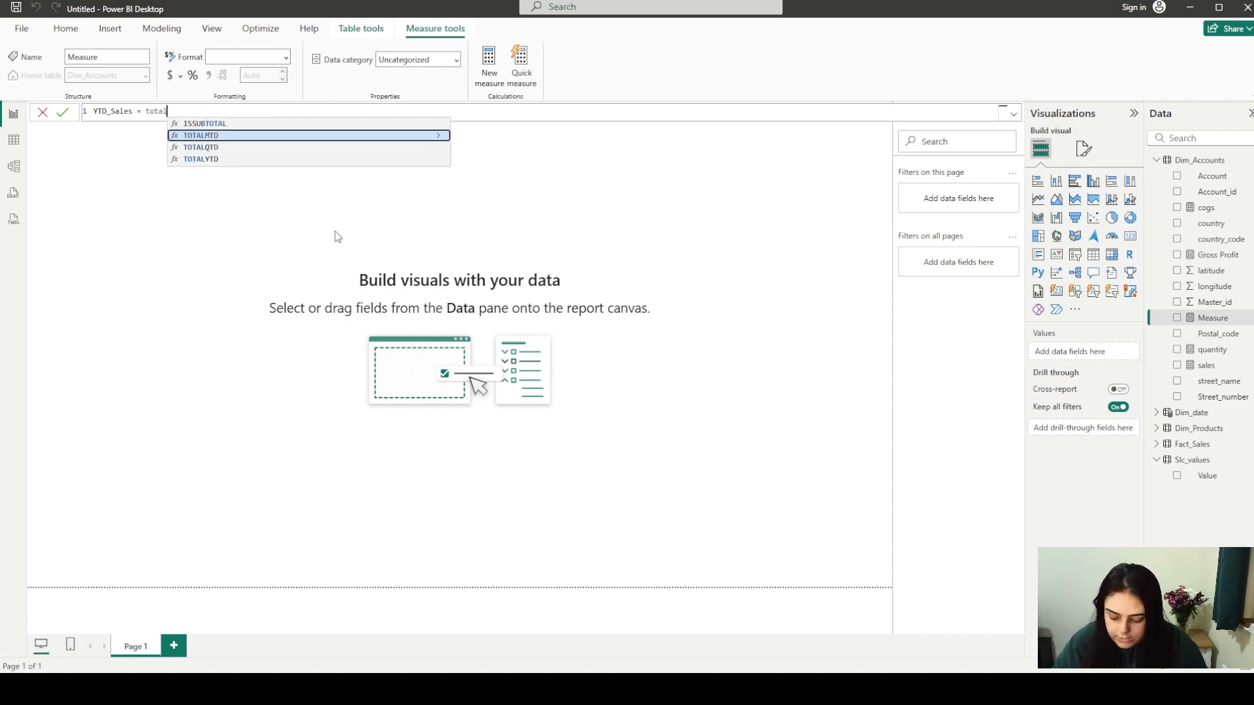
key(Down)
key(Down)
key(Tab)
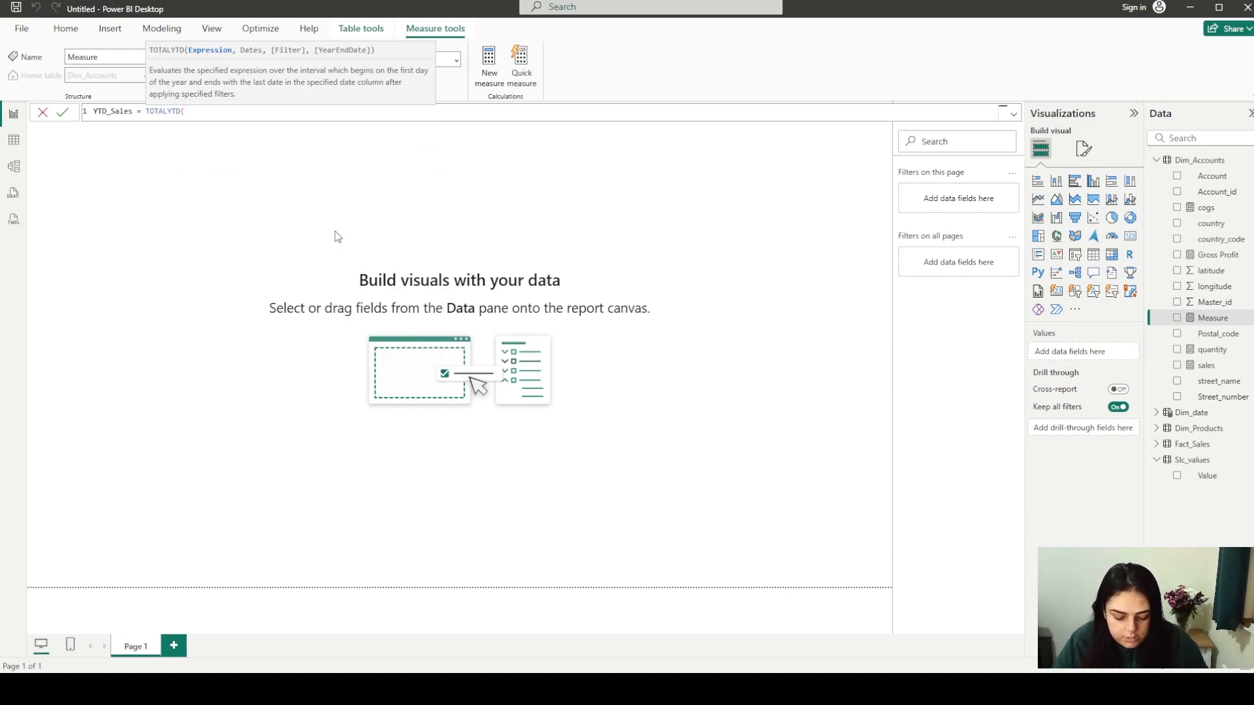
text(sal)
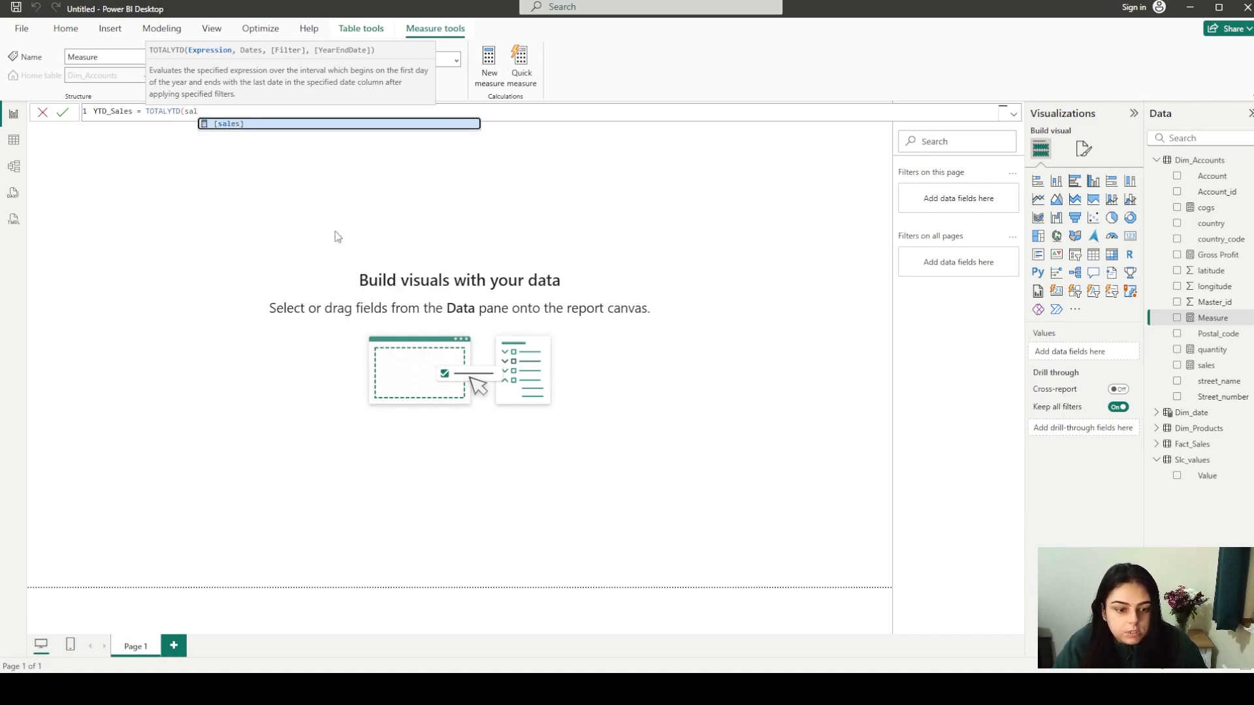
key(Tab)
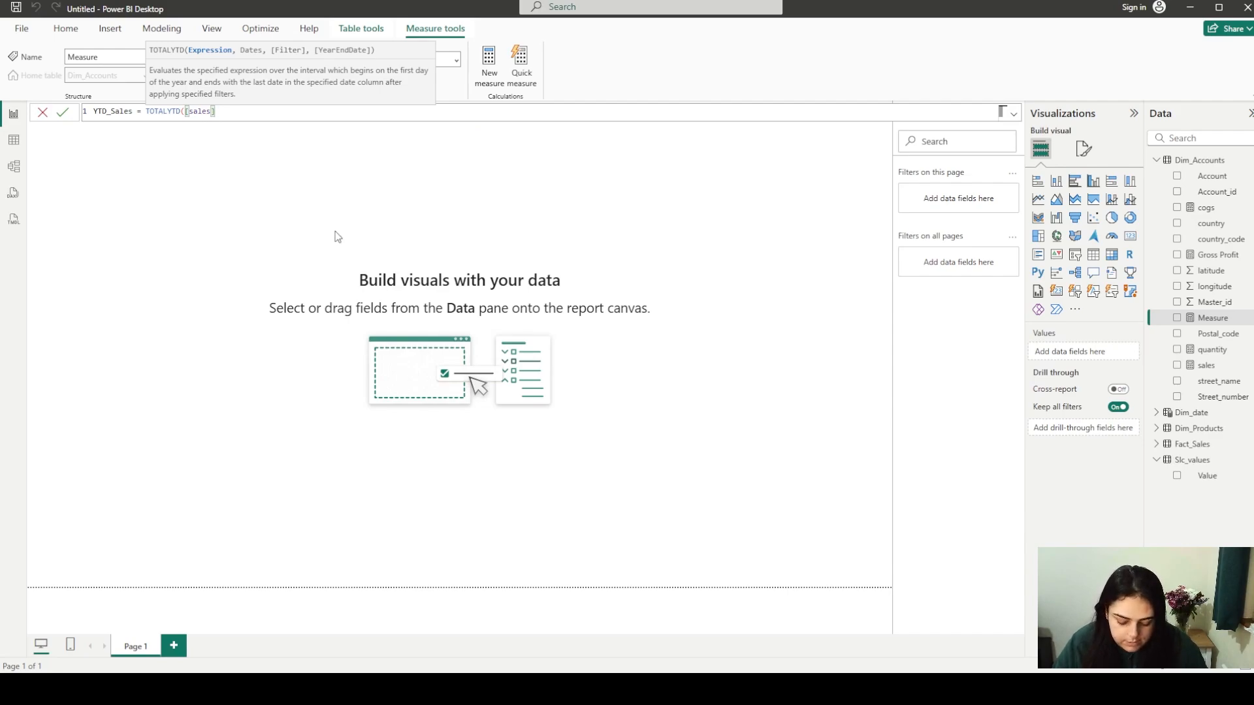
text(,)
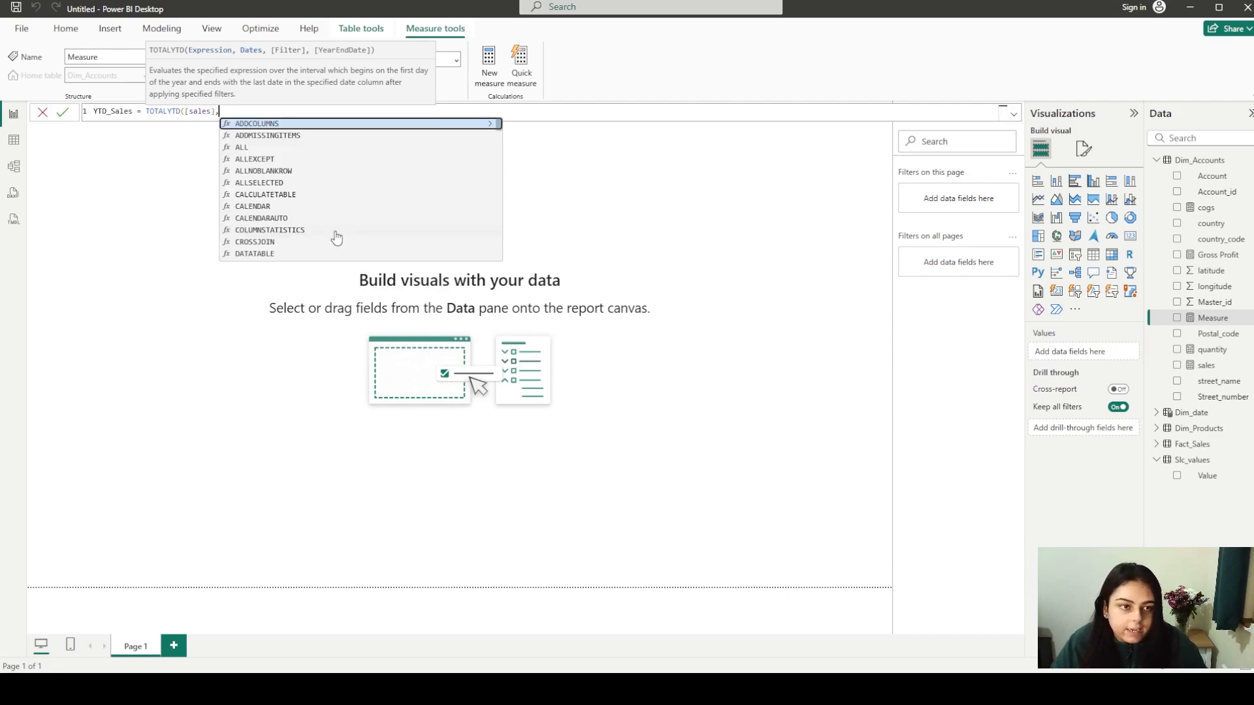
text(fact)
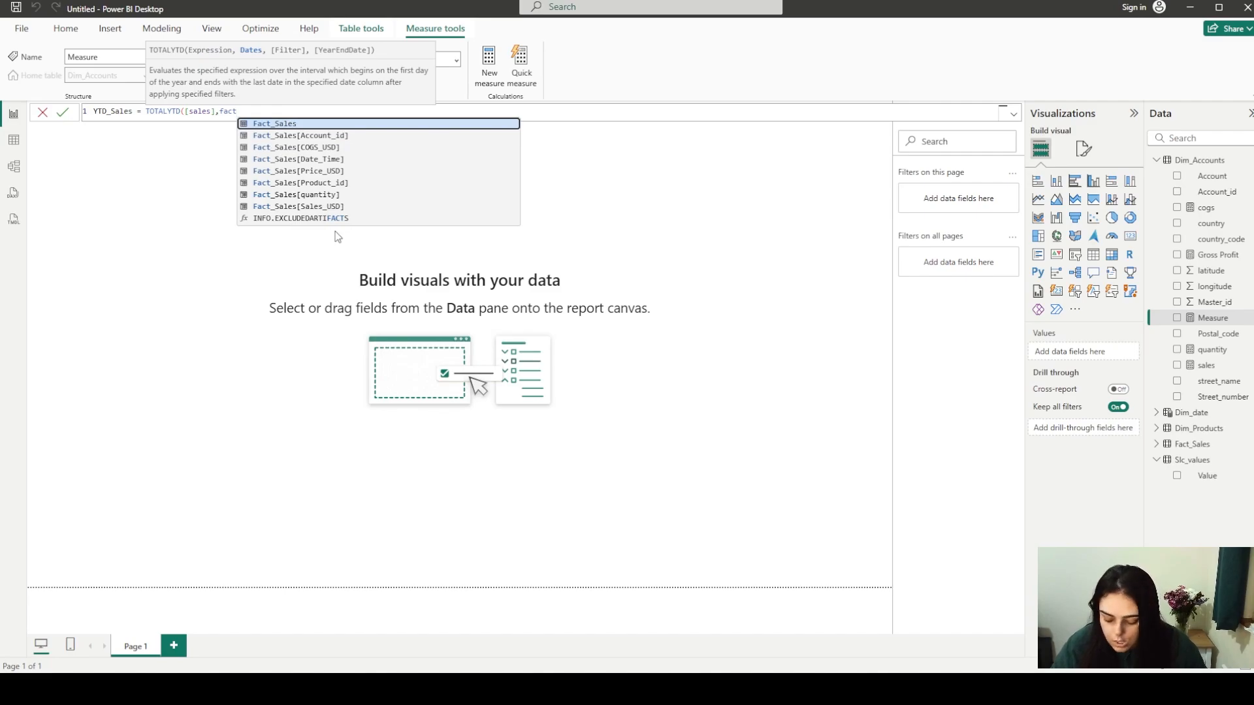
key(Down)
key(Down)
key(Down)
key(Tab)
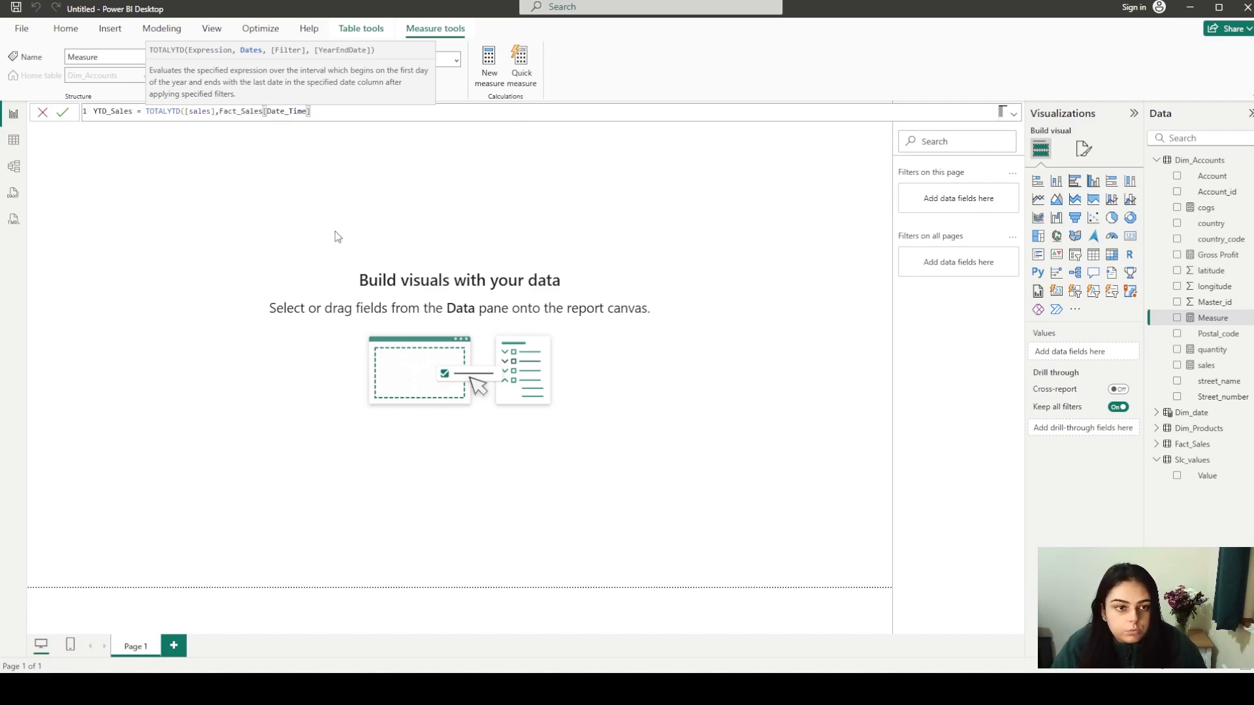
text())
key(Return)
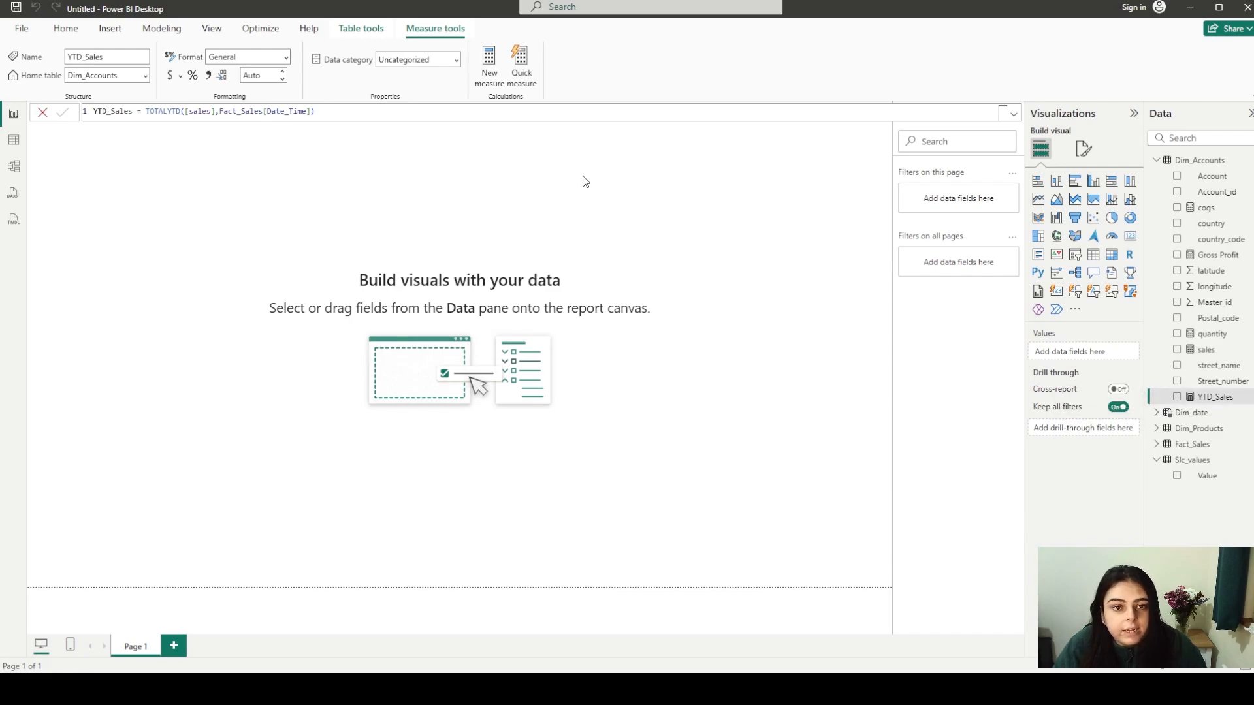
Add the measure YTD_Quantity = TOTALYTD([quantity],Fact_Sales[Date_Time]) to Dim_Accounts
right_click(1205, 399)
click(1138, 442)
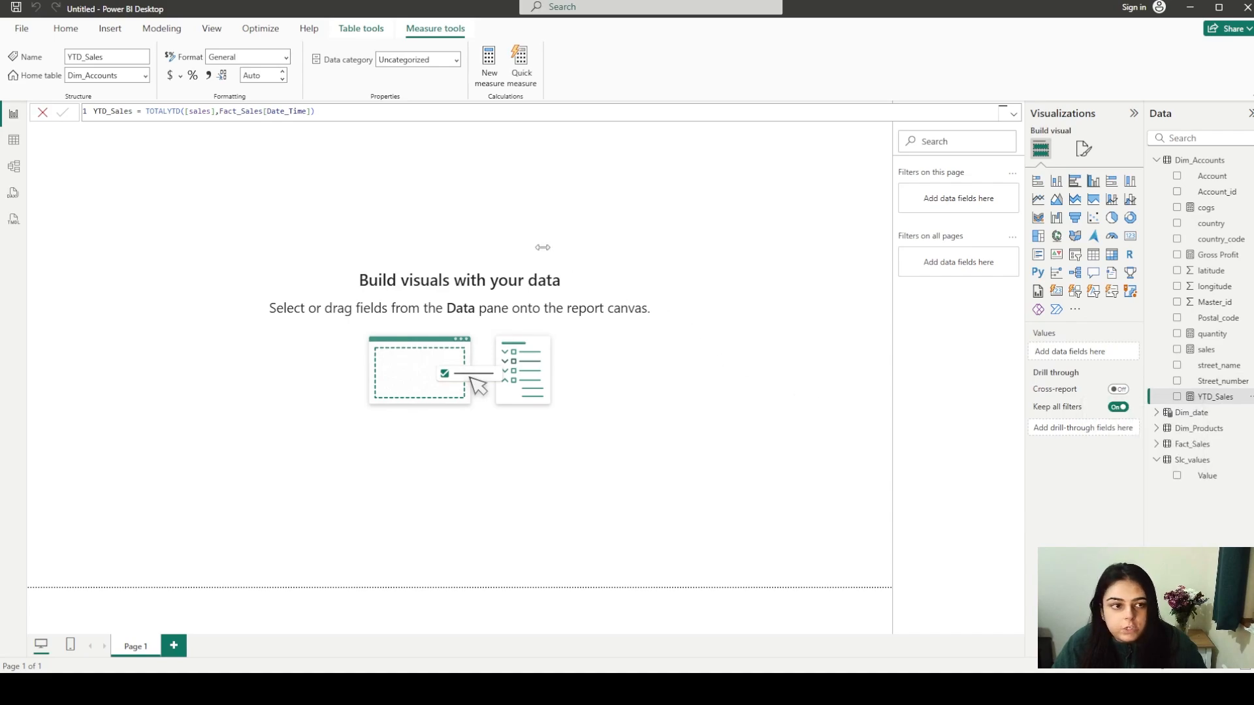
text(YTD)
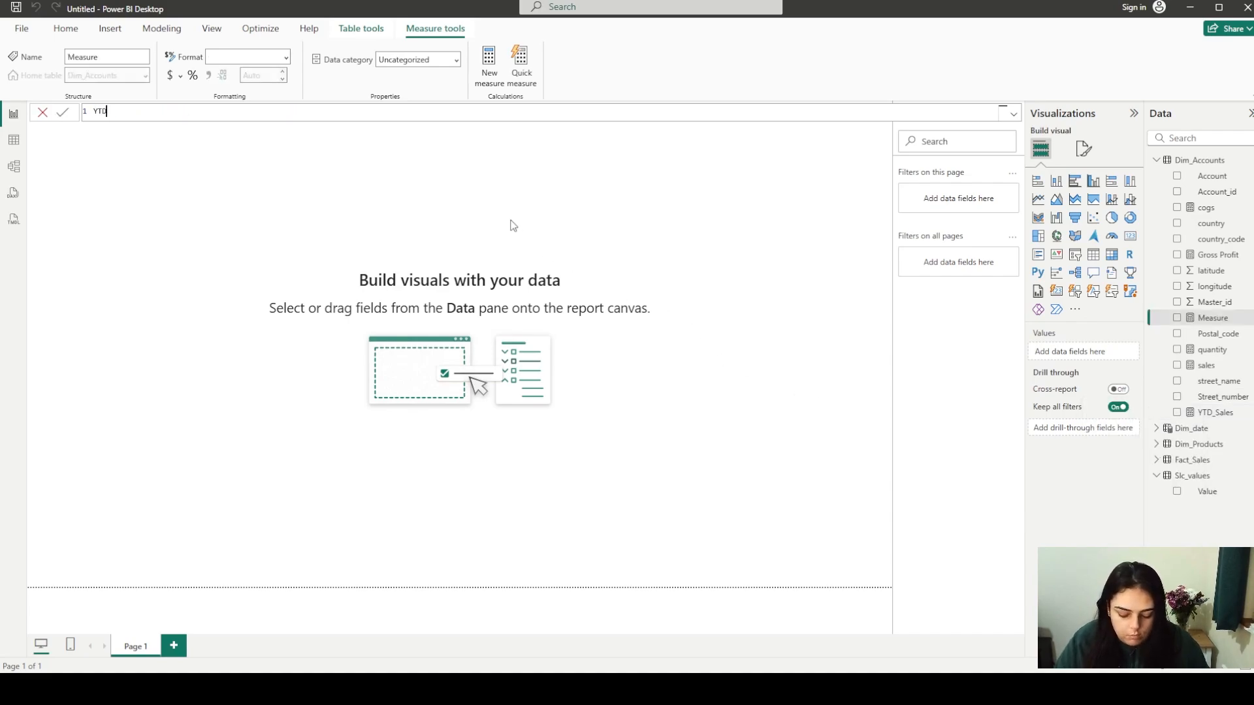
text(_Quan)
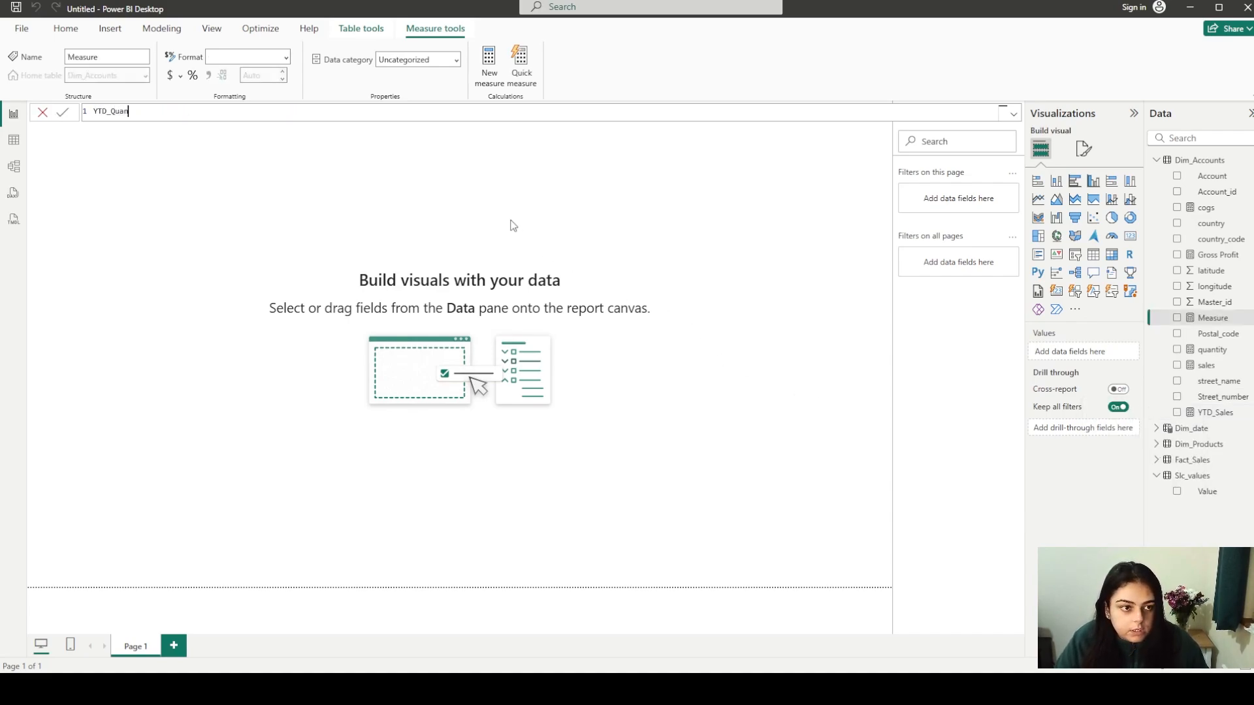
text(tity = )
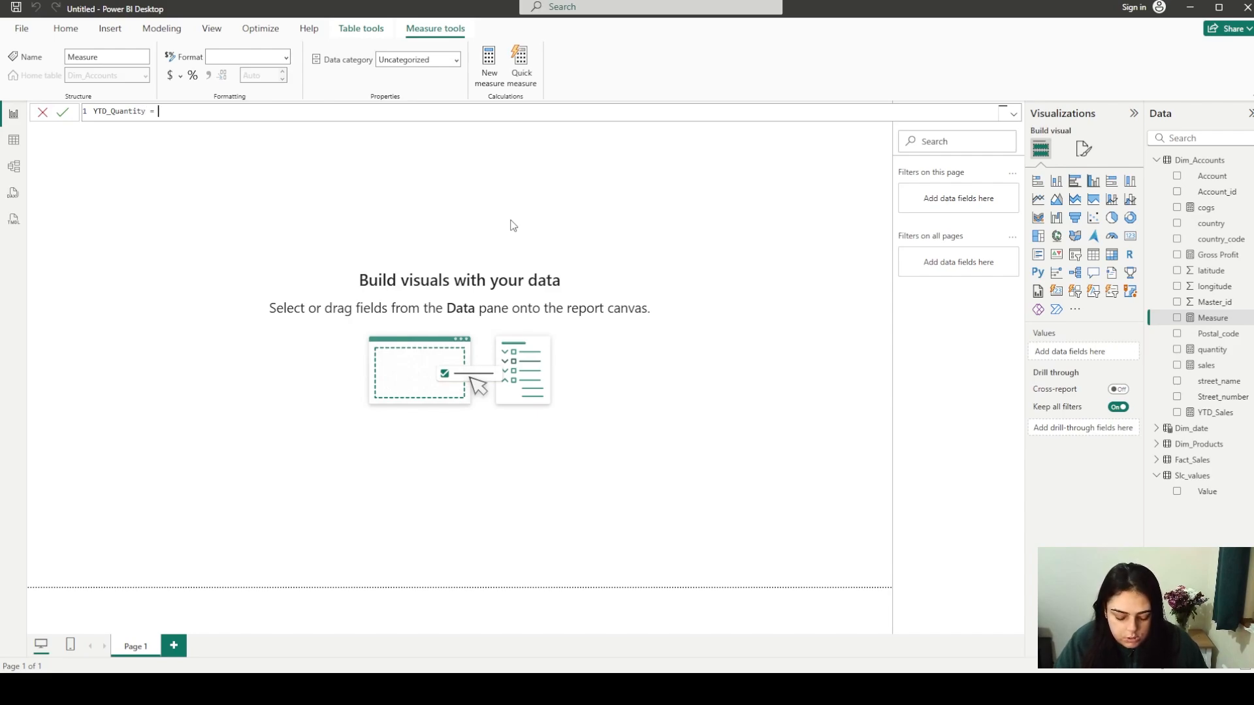
text(total)
key(Down)
key(Down)
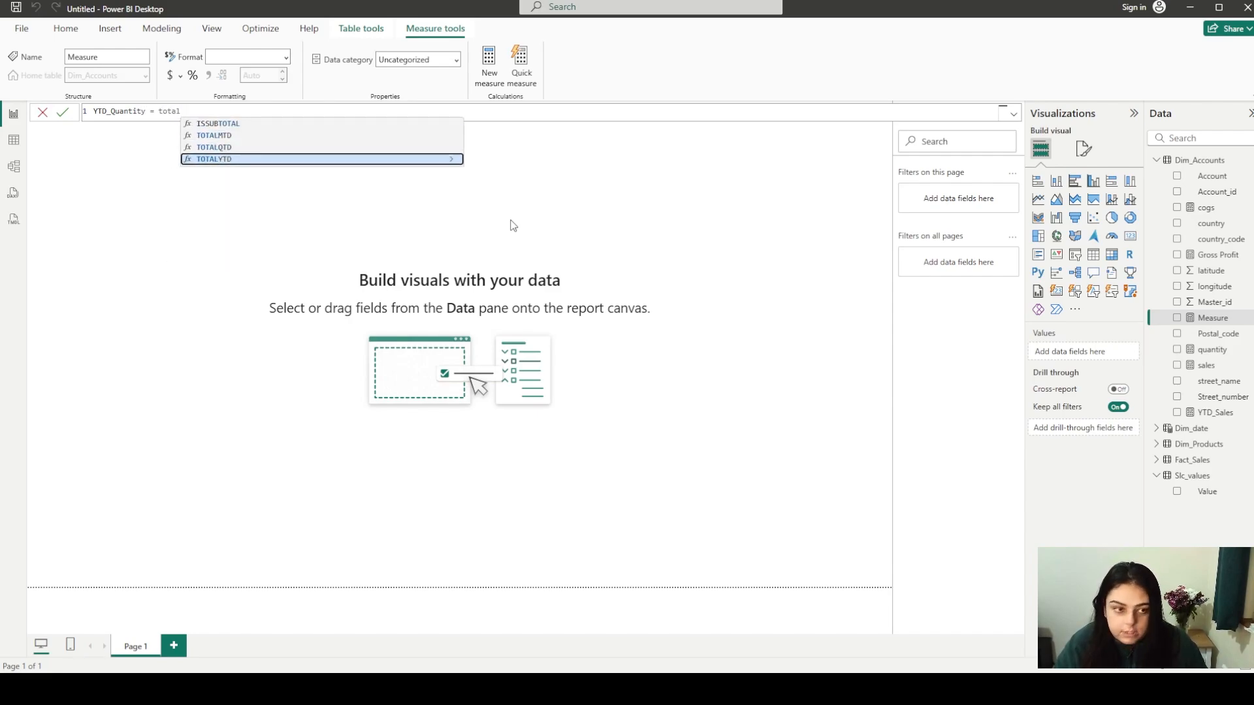
key(Tab)
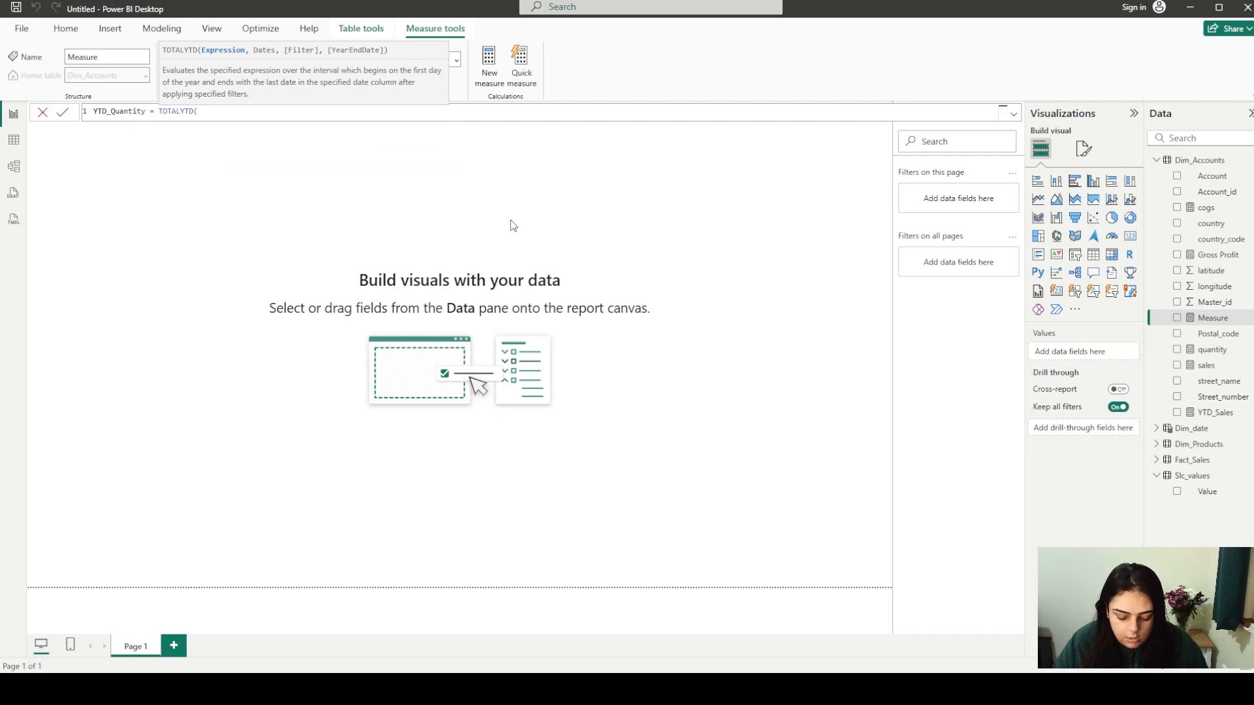
text([quantity])
key(Tab)
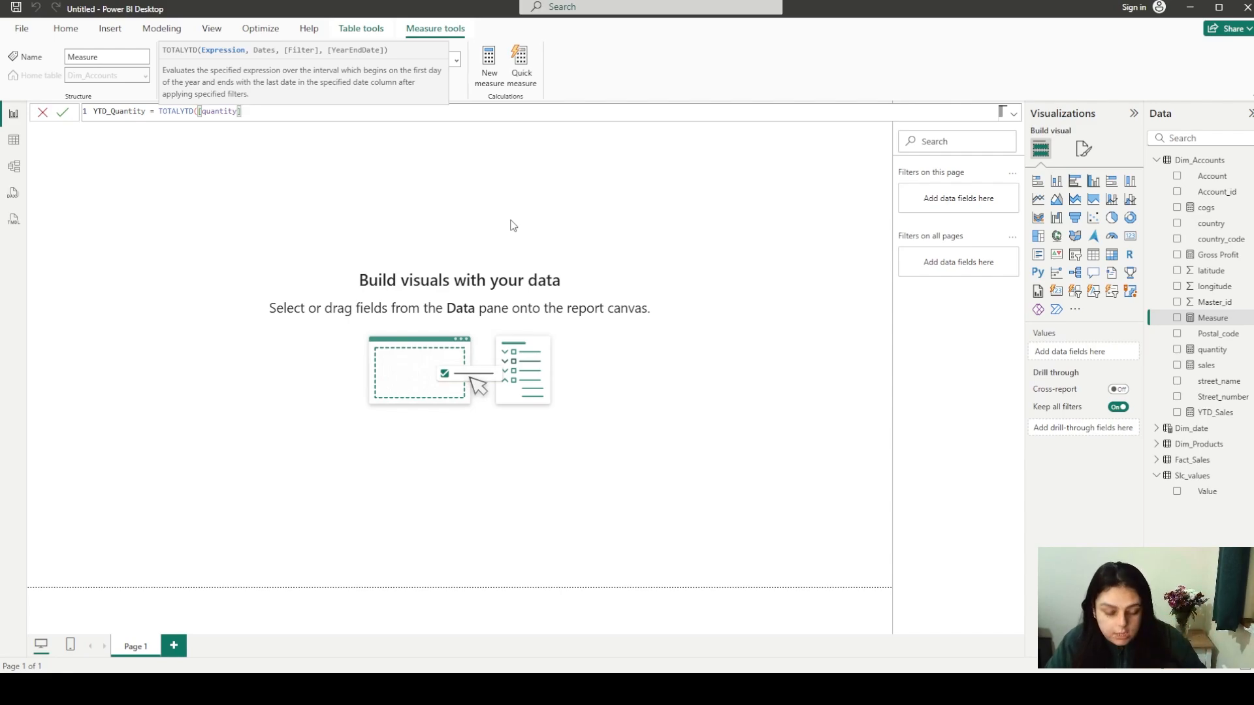
text(,fact)
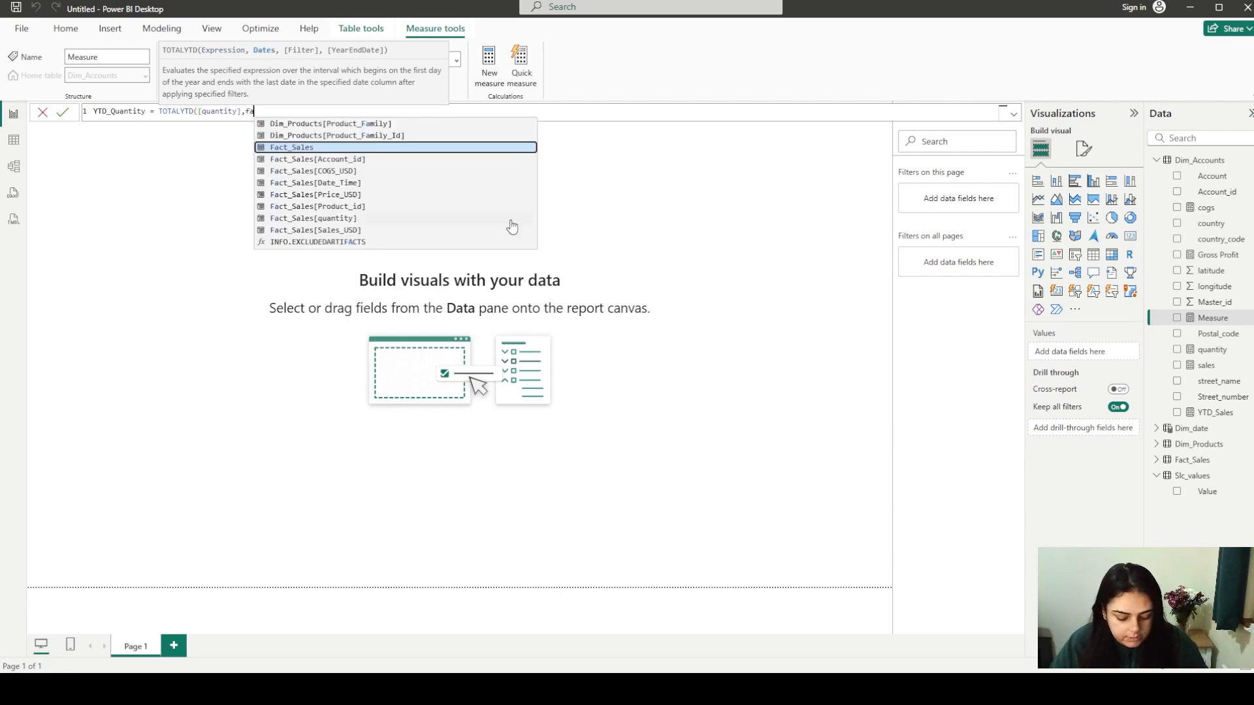
key(Down)
key(Down)
key(Down)
key(Down)
key(Down)
key(Down)
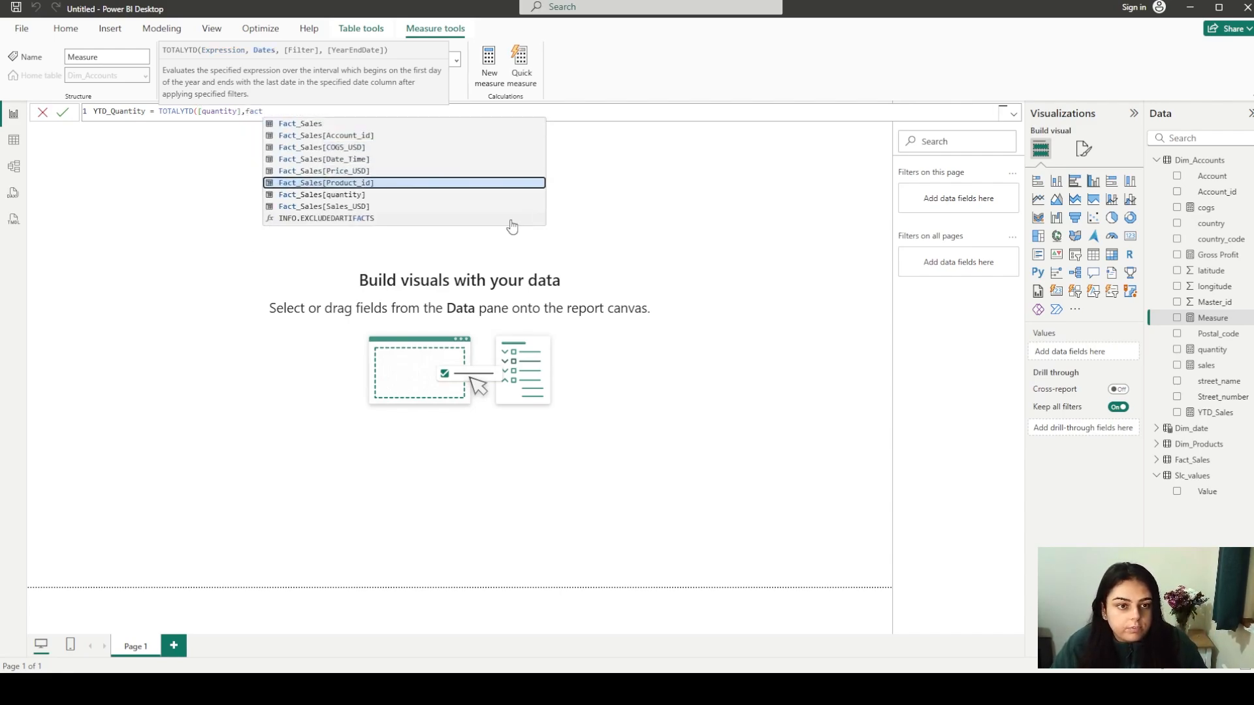
key(Up)
key(Up)
key(Up)
key(Tab)
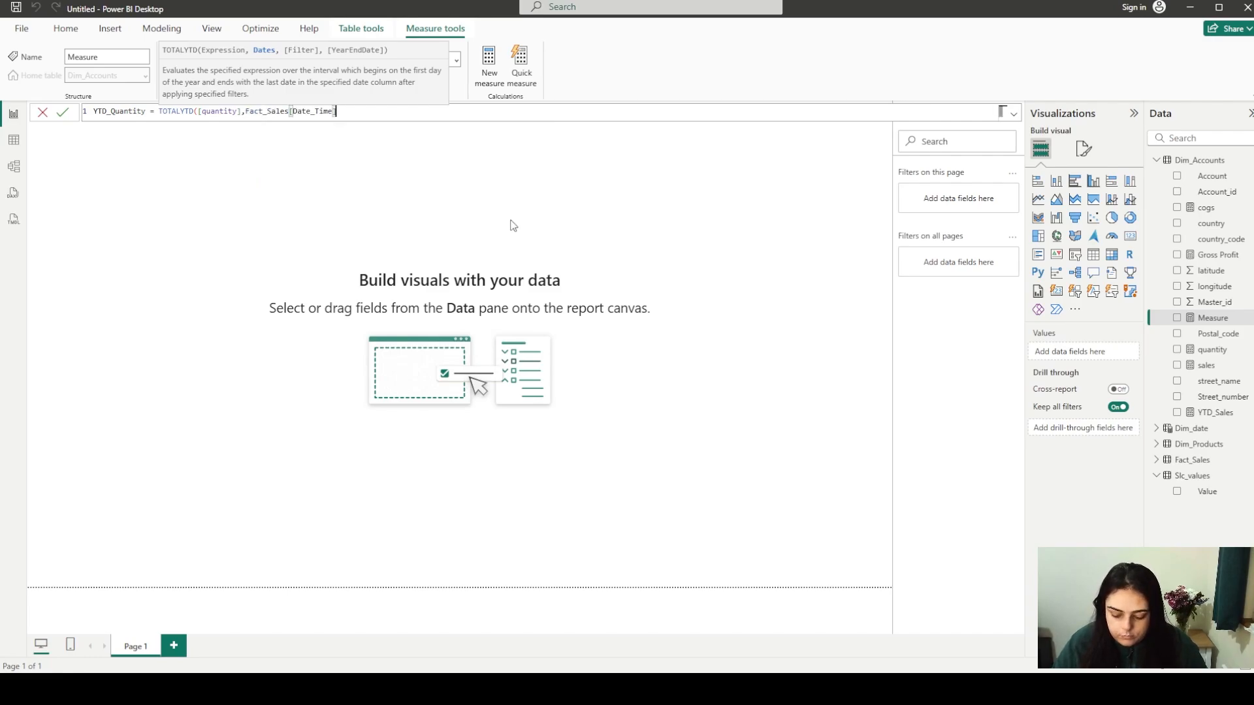
text())
key(Return)
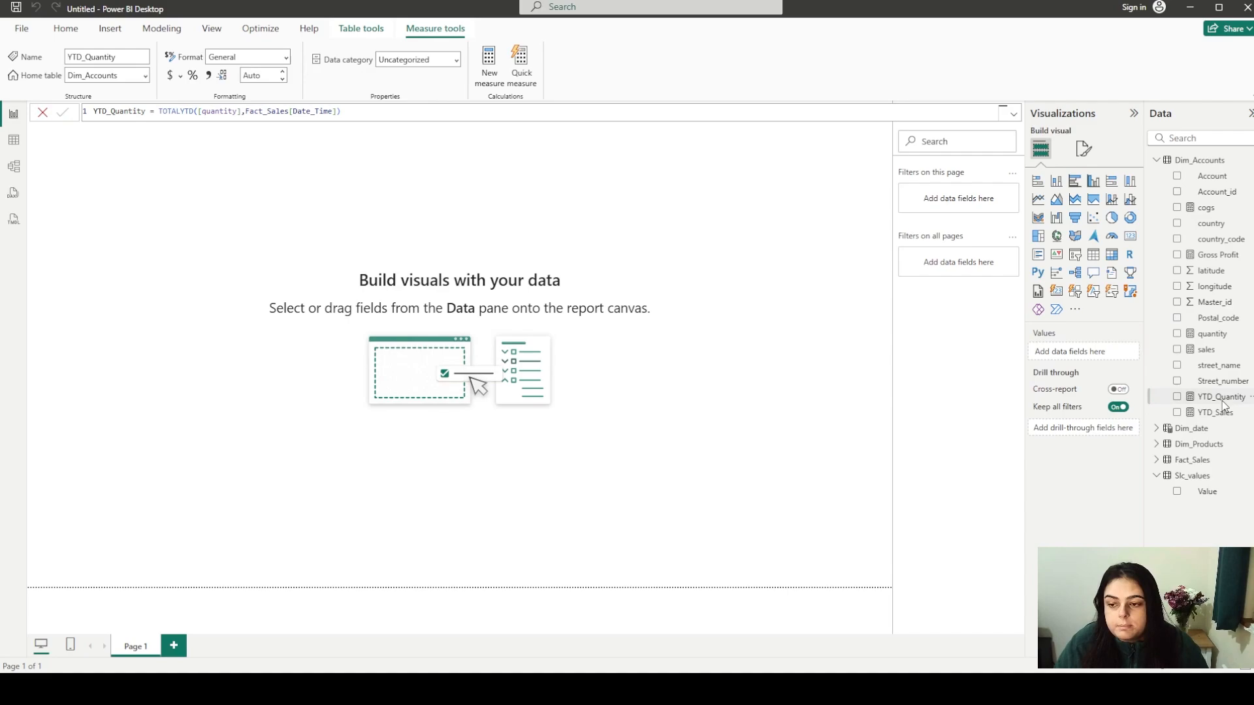
Start a new measure named YTD_Gross Profit in the Dim_Accounts table
right_click(1223, 401)
click(1141, 442)
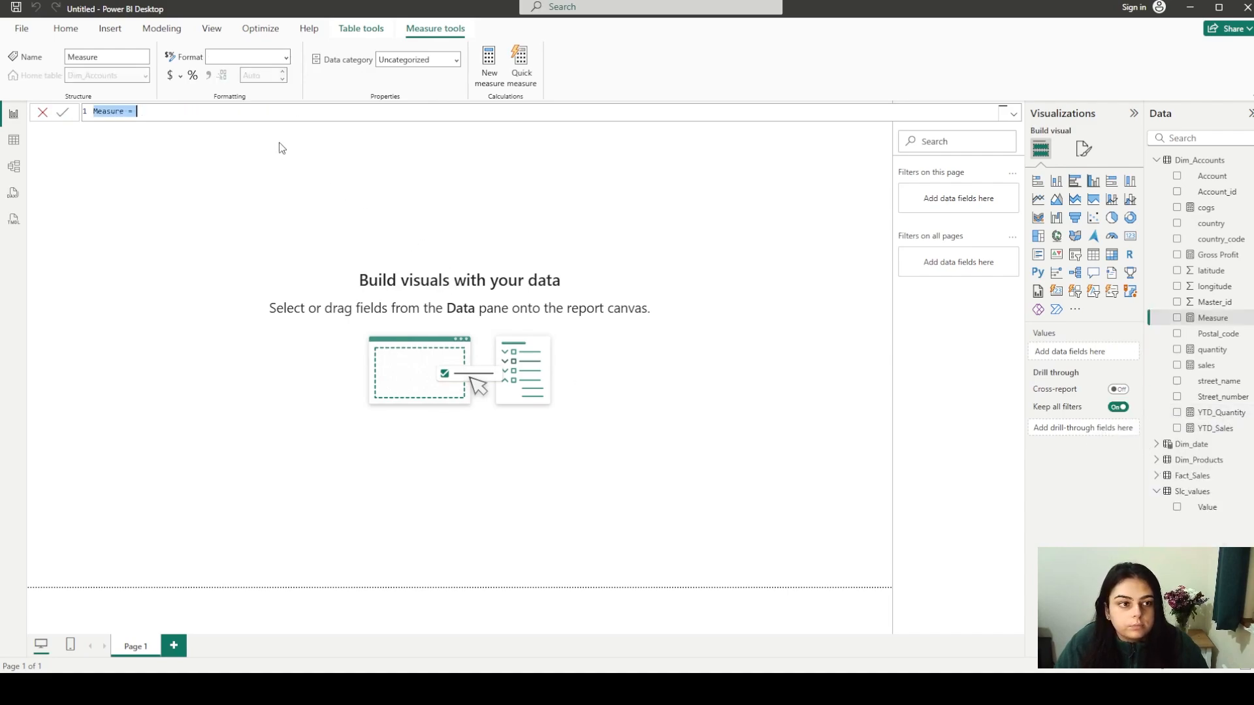
text(YTD)
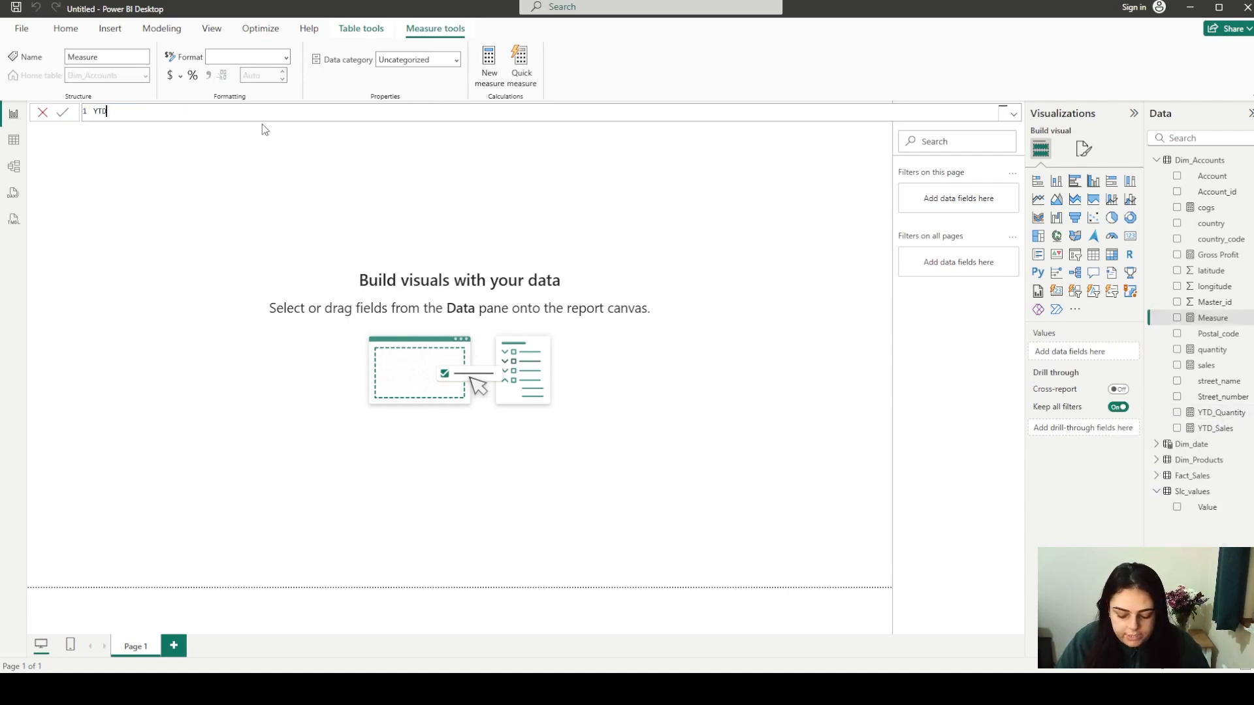
text(_Gross P)
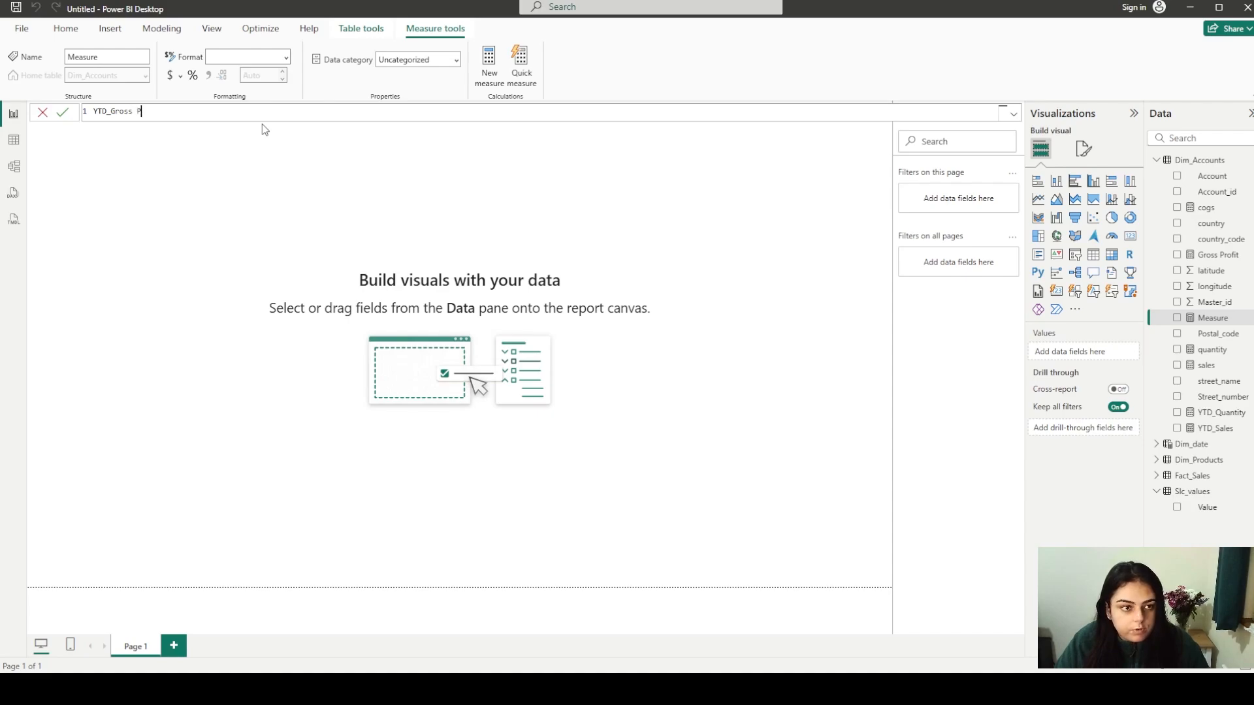
text(rofit = )
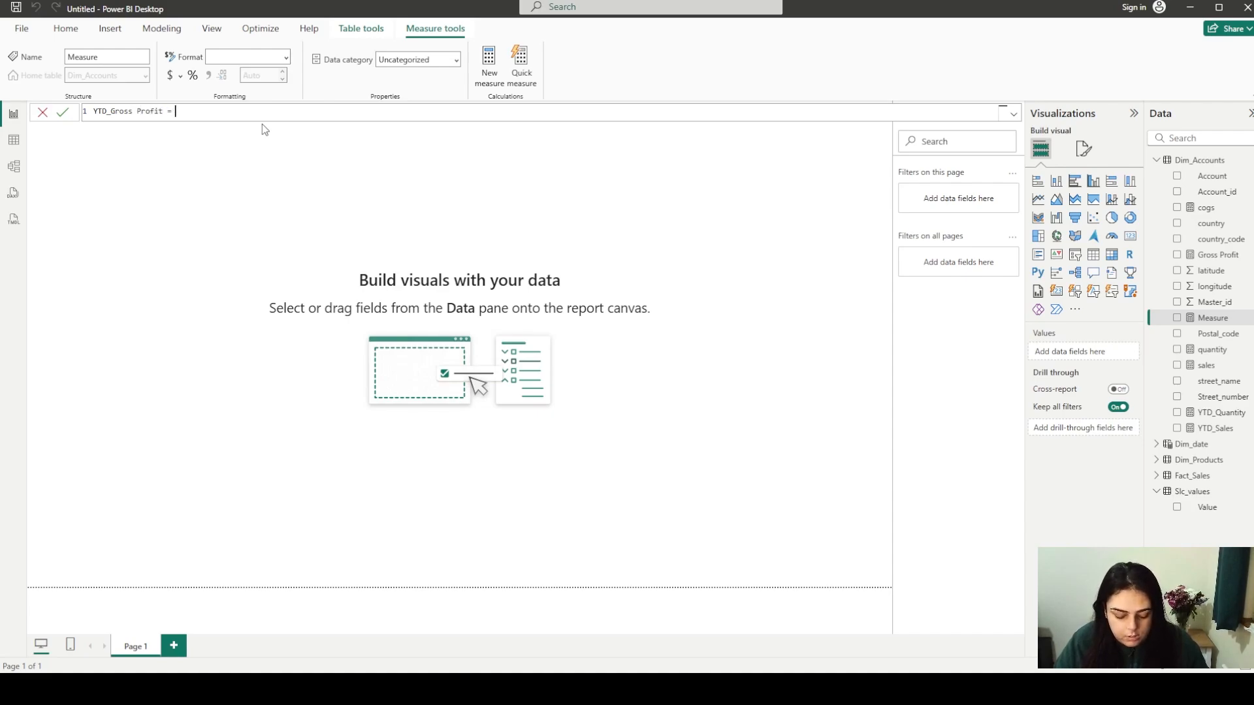
text([Gross Profit])
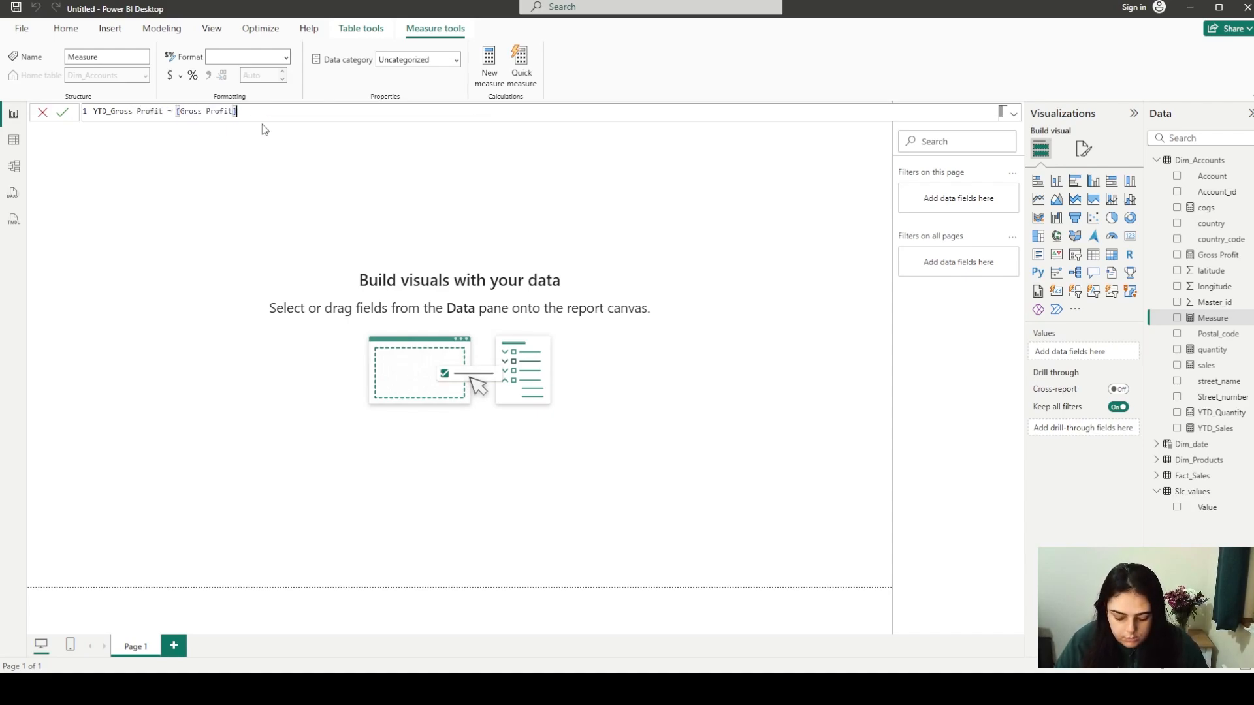
text(,)
key(BackSpace)
key(BackSpace)
key(BackSpace)
key(BackSpace)
key(BackSpace)
key(BackSpace)
key(BackSpace)
key(BackSpace)
key(BackSpace)
key(BackSpace)
key(BackSpace)
key(BackSpace)
key(BackSpace)
key(BackSpace)
key(BackSpace)
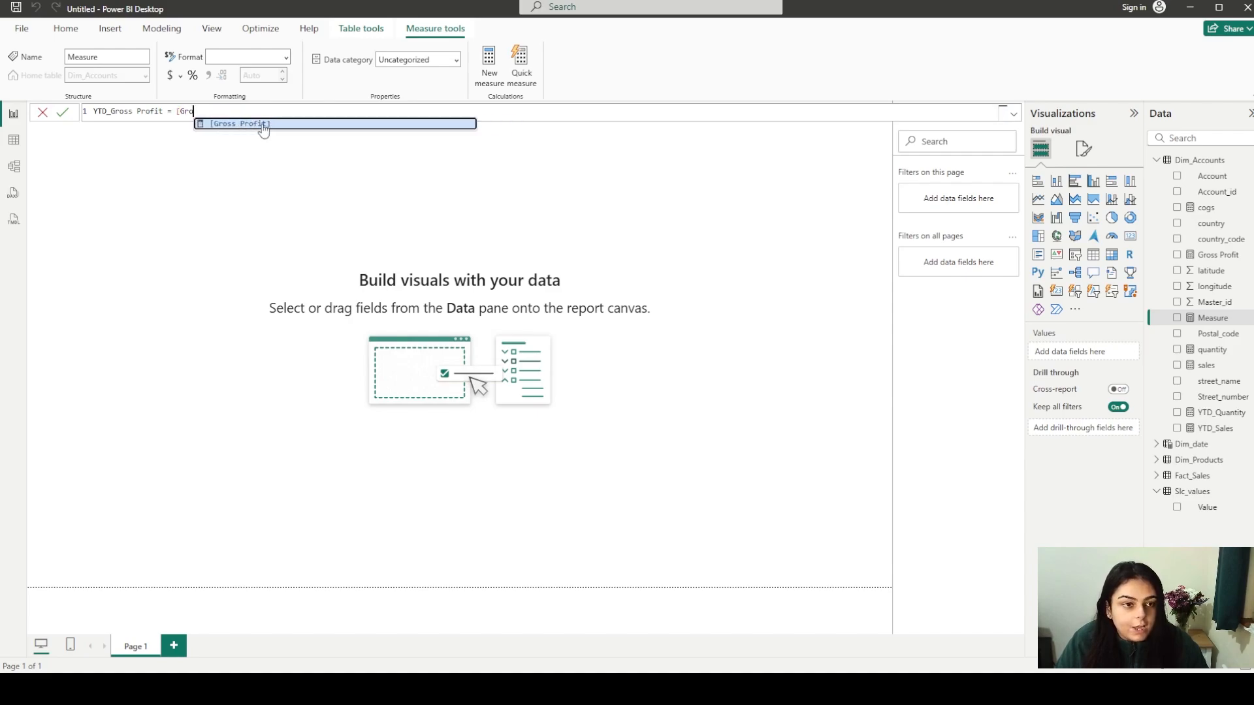
Define the YTD_Gross Profit measure as TOTALYTD([Gross Profit],Fact_Sales[Date_Time])
text(total)
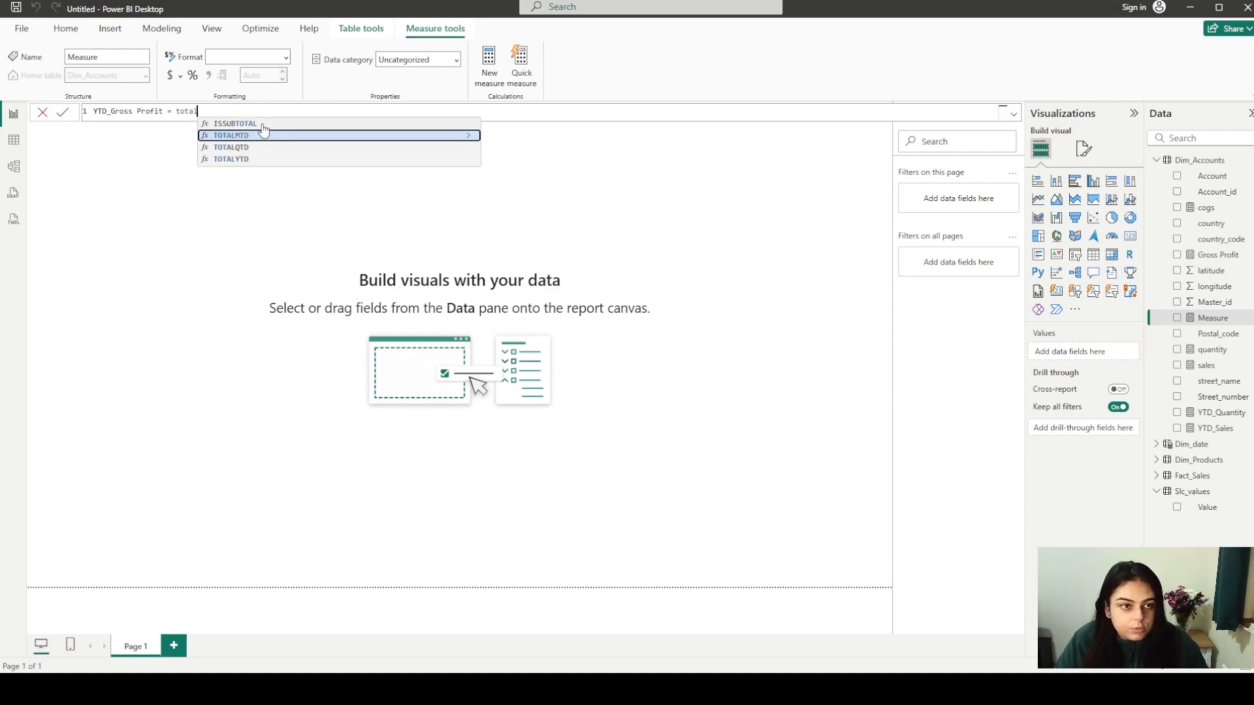
key(Down)
key(Down)
key(Tab)
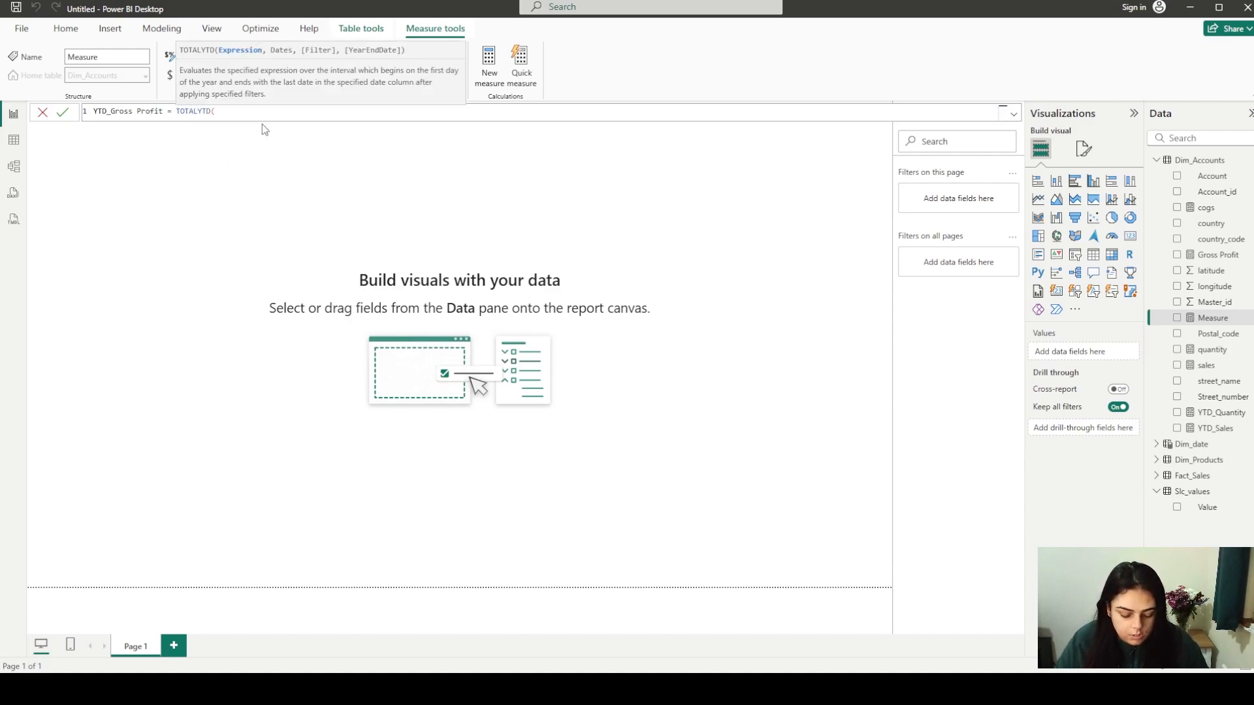
text([gr)
key(Tab)
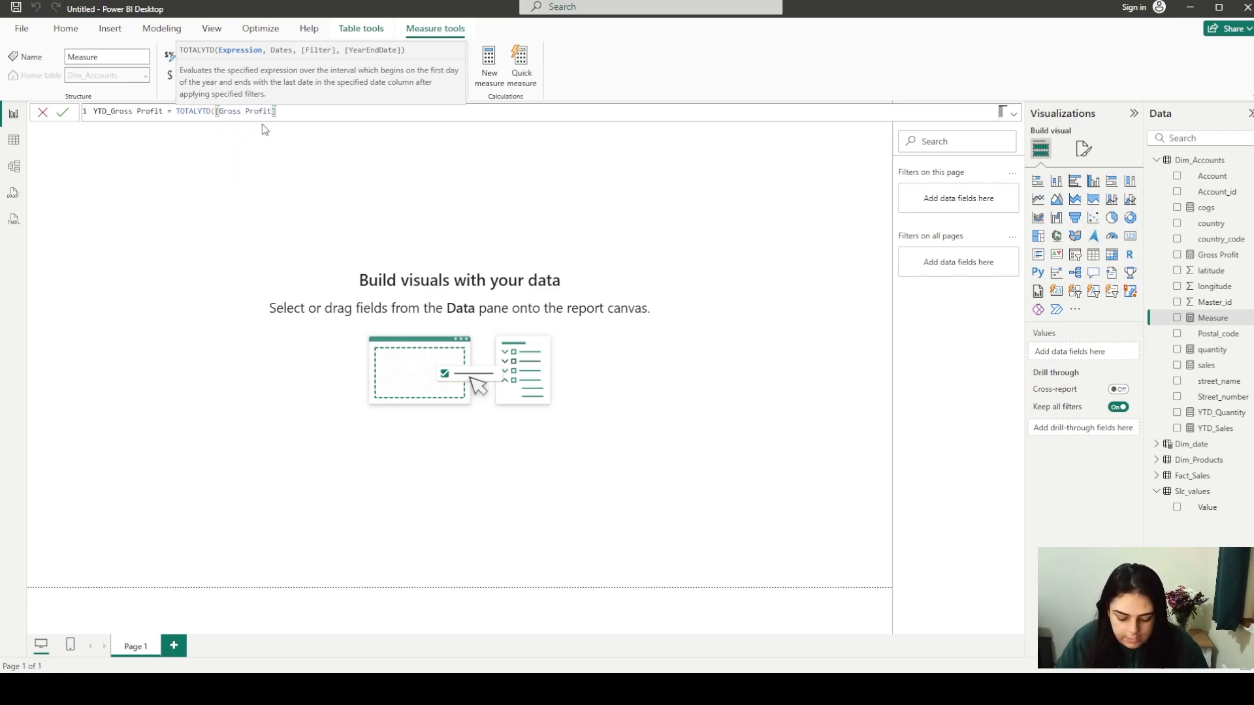
text(,fac)
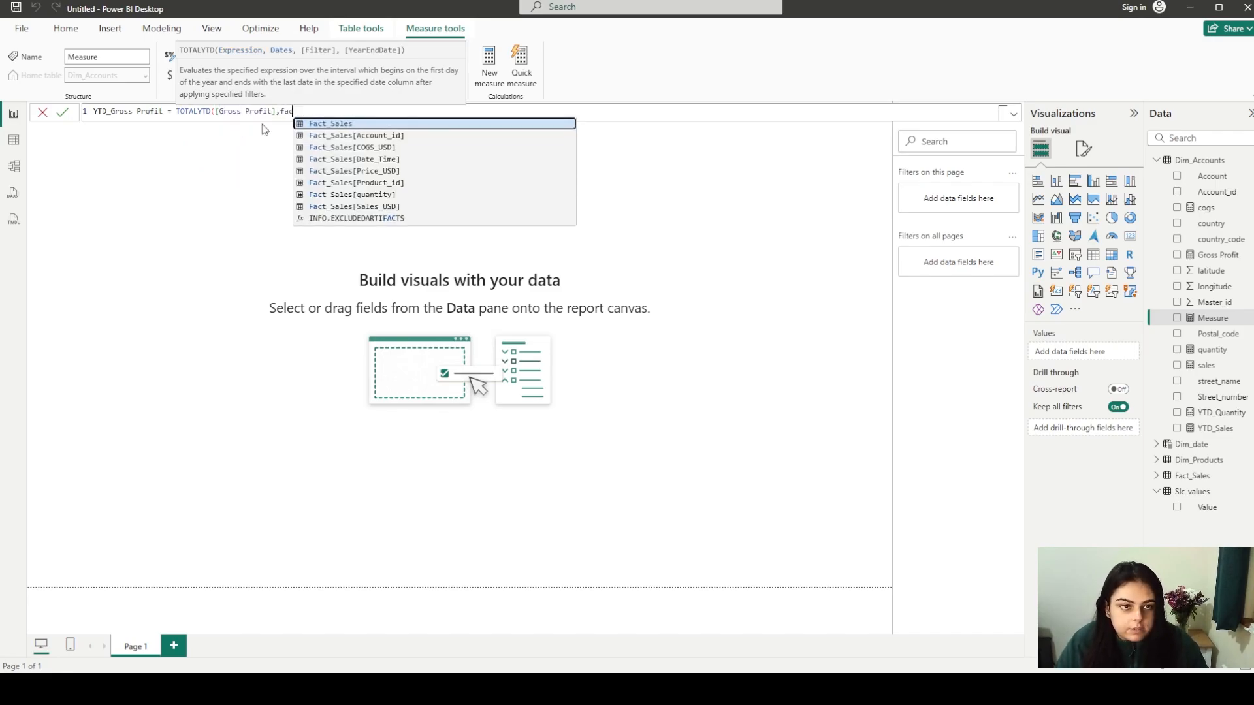
key(Down)
key(Down)
key(Down)
key(Tab)
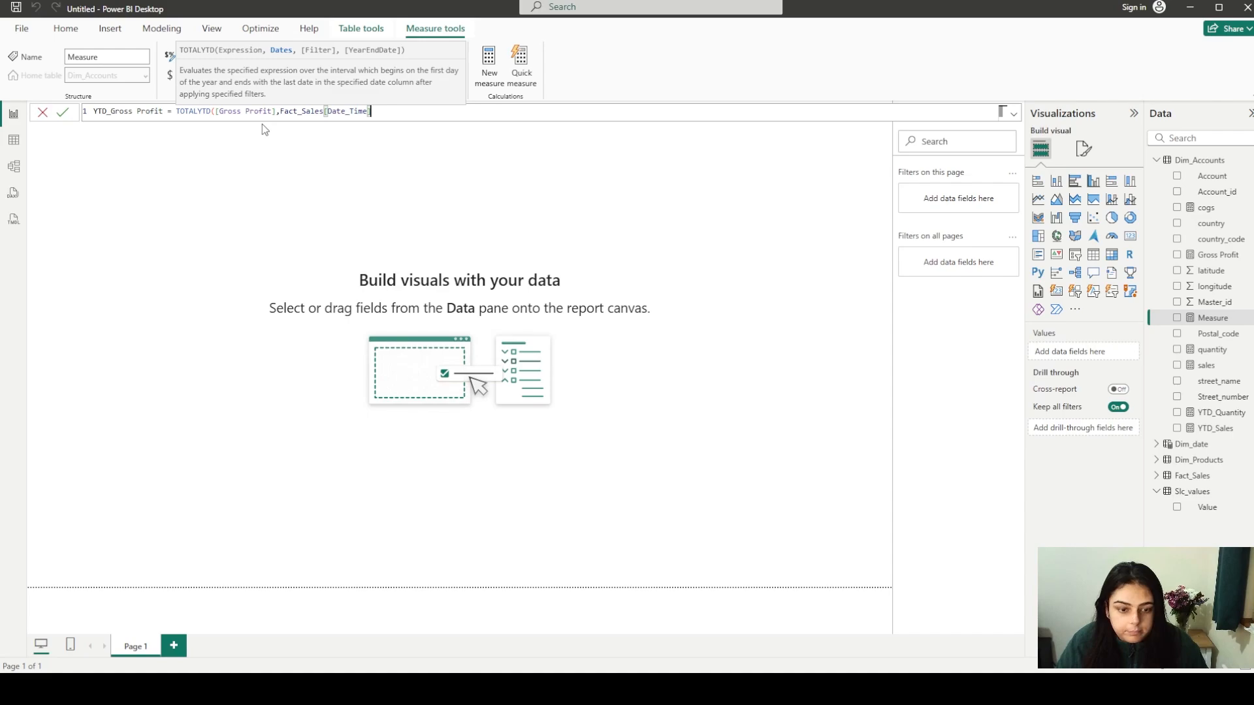
text())
key(Return)
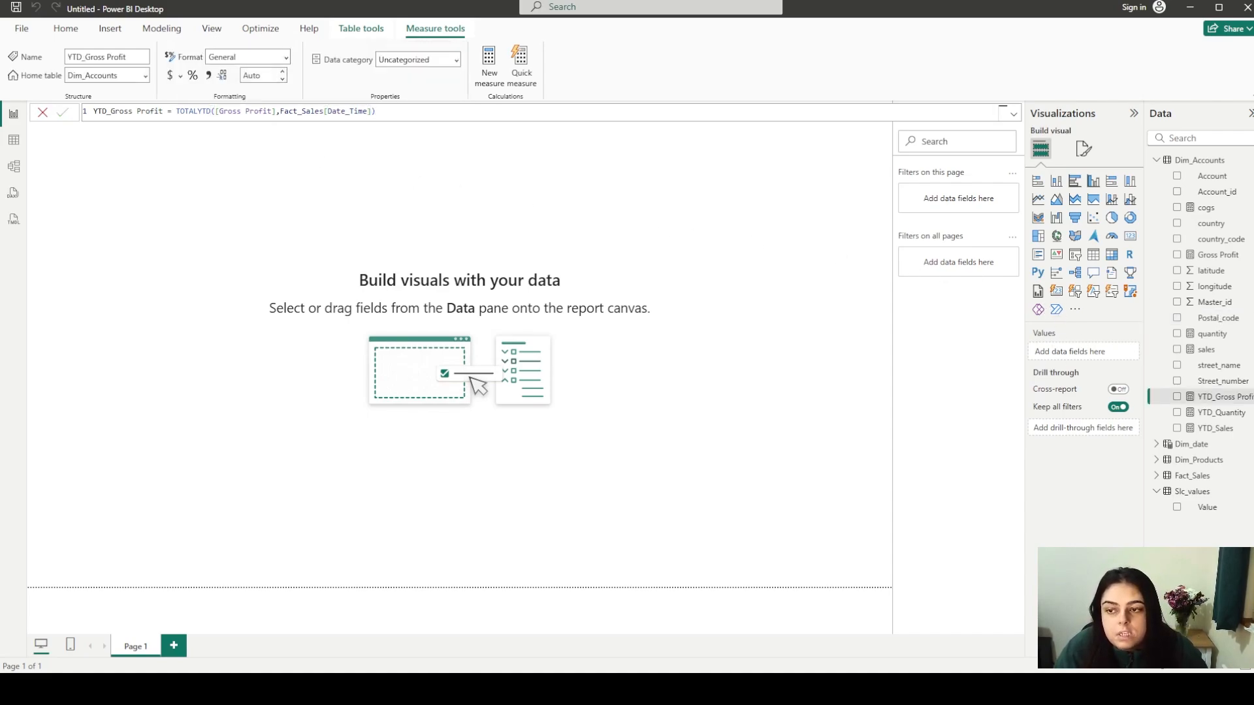
Show YTD_Sales, YTD_Quantity and YTD_Gross Profit in a multi-row card, stretched across the page width and moved down
click(1178, 429)
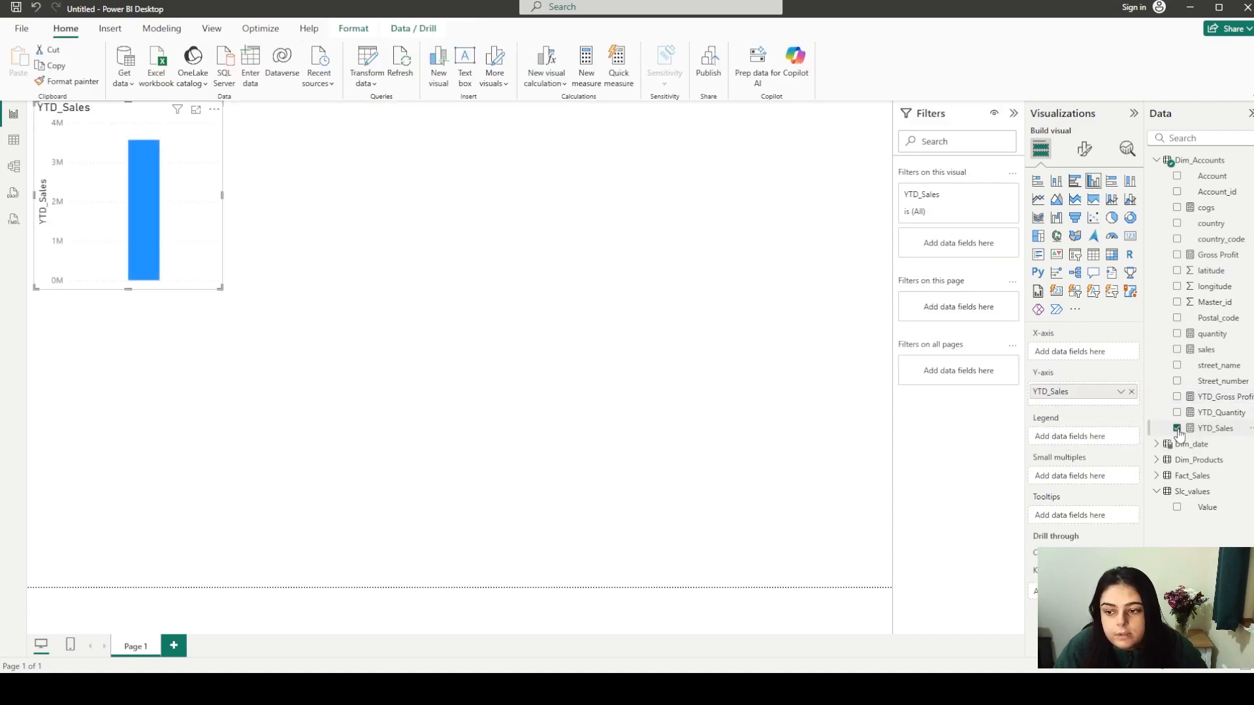
click(1178, 429)
click(1178, 429)
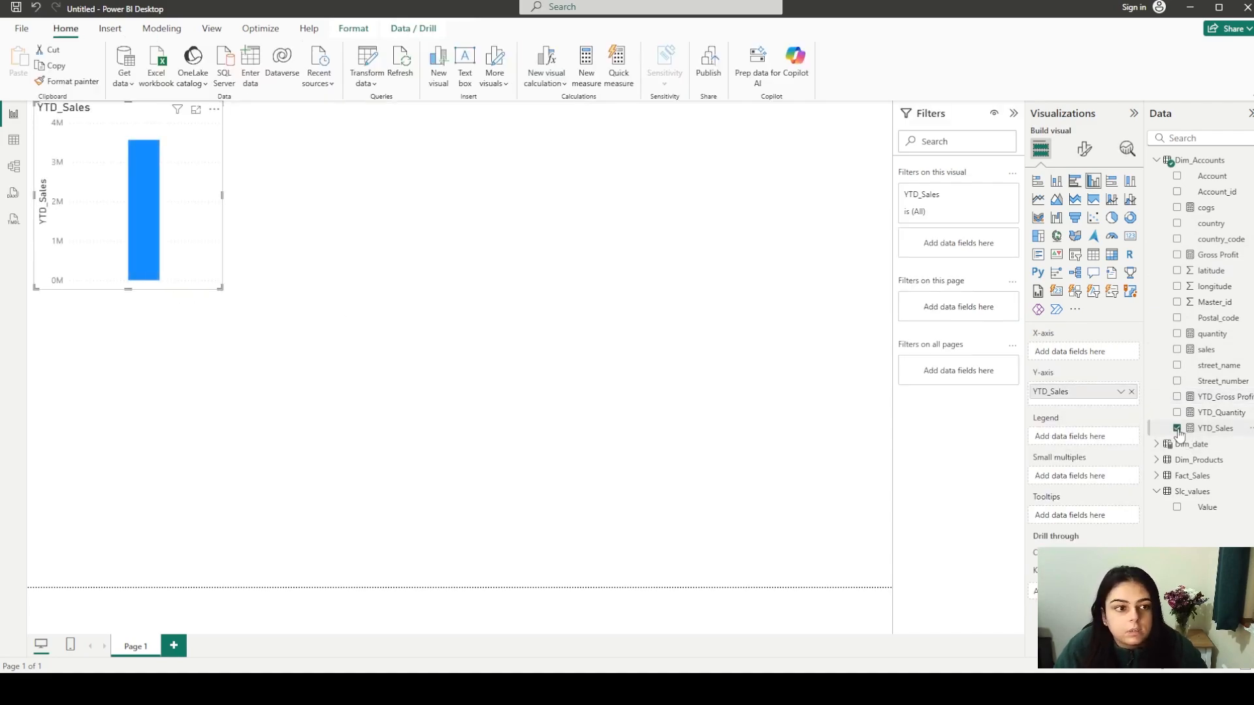
click(1038, 256)
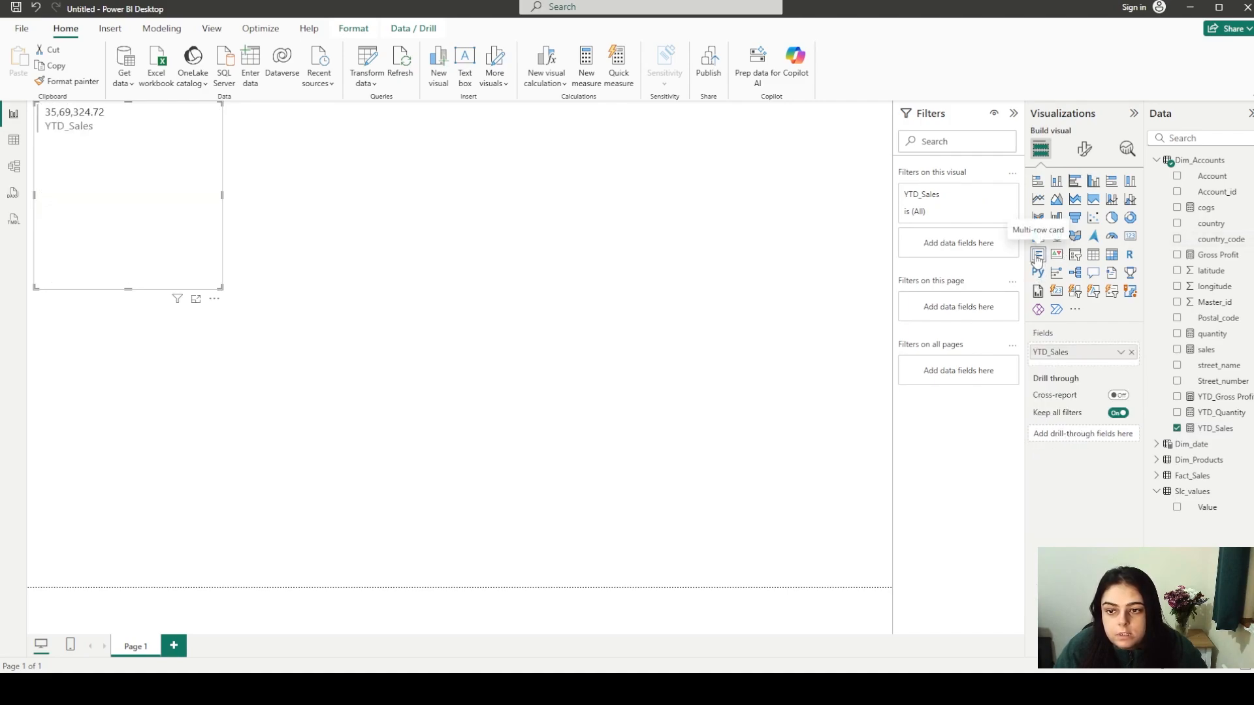
click(1177, 415)
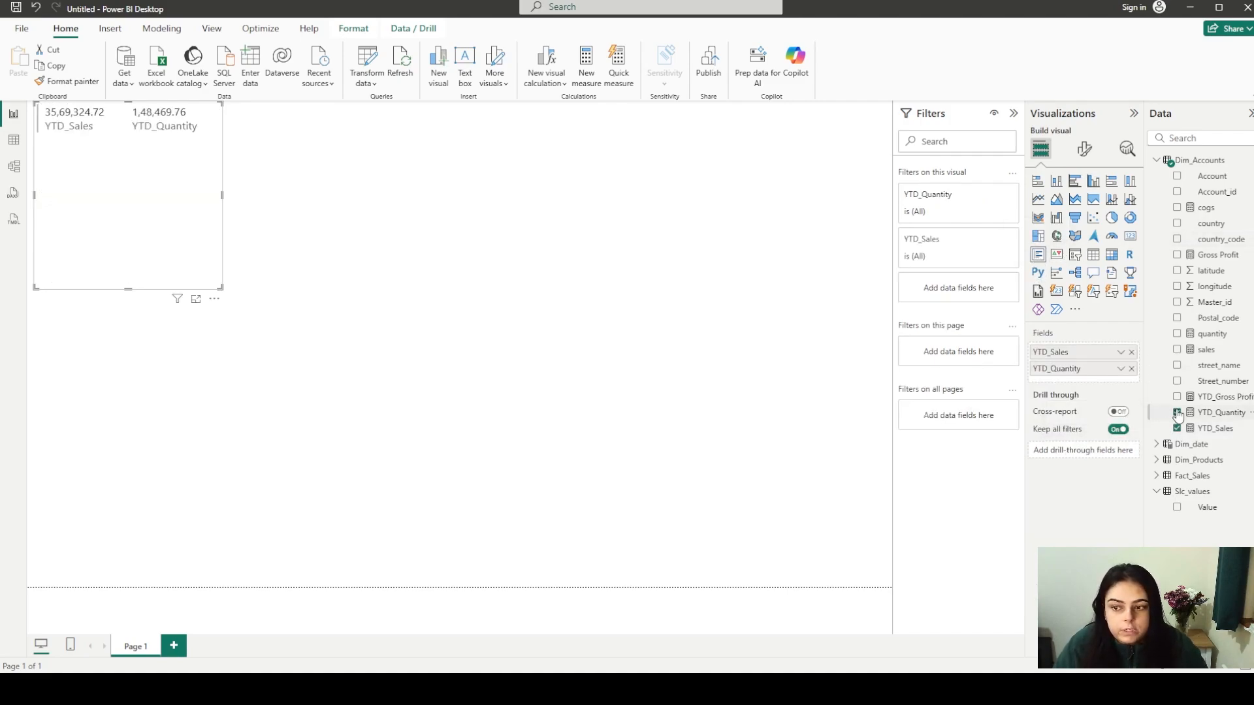
click(1177, 397)
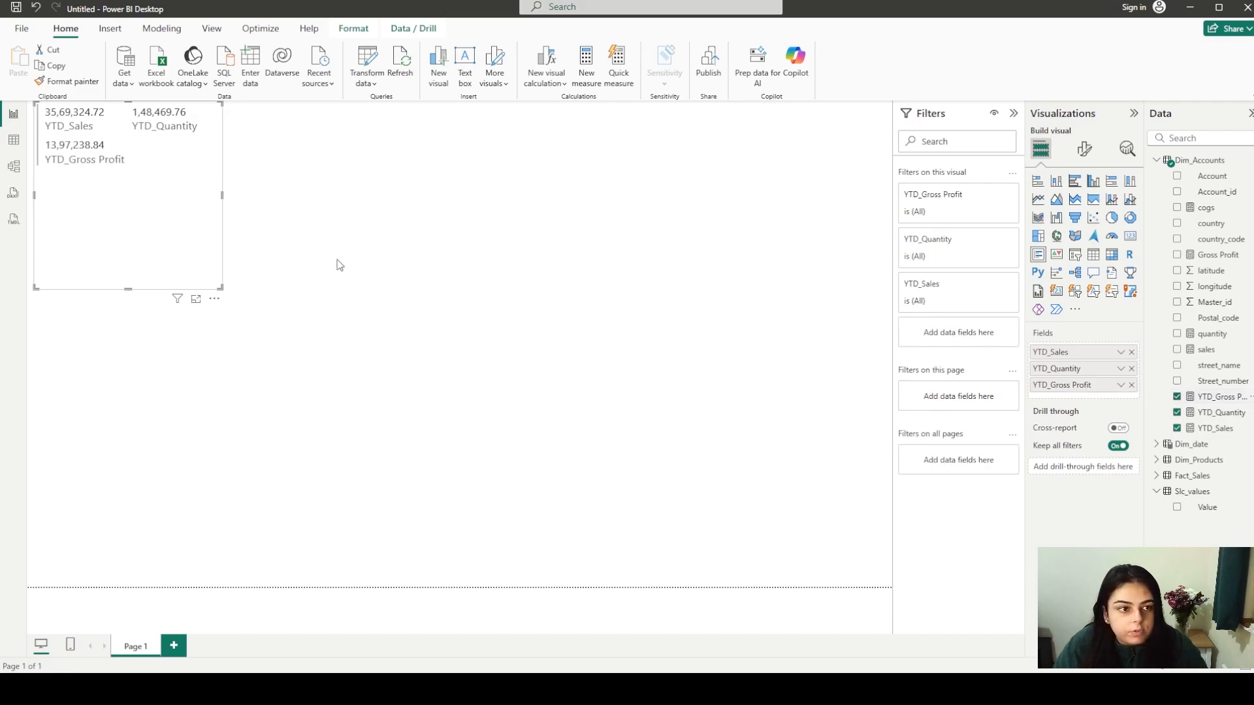
drag(221, 290, 891, 392)
drag(541, 205, 553, 329)
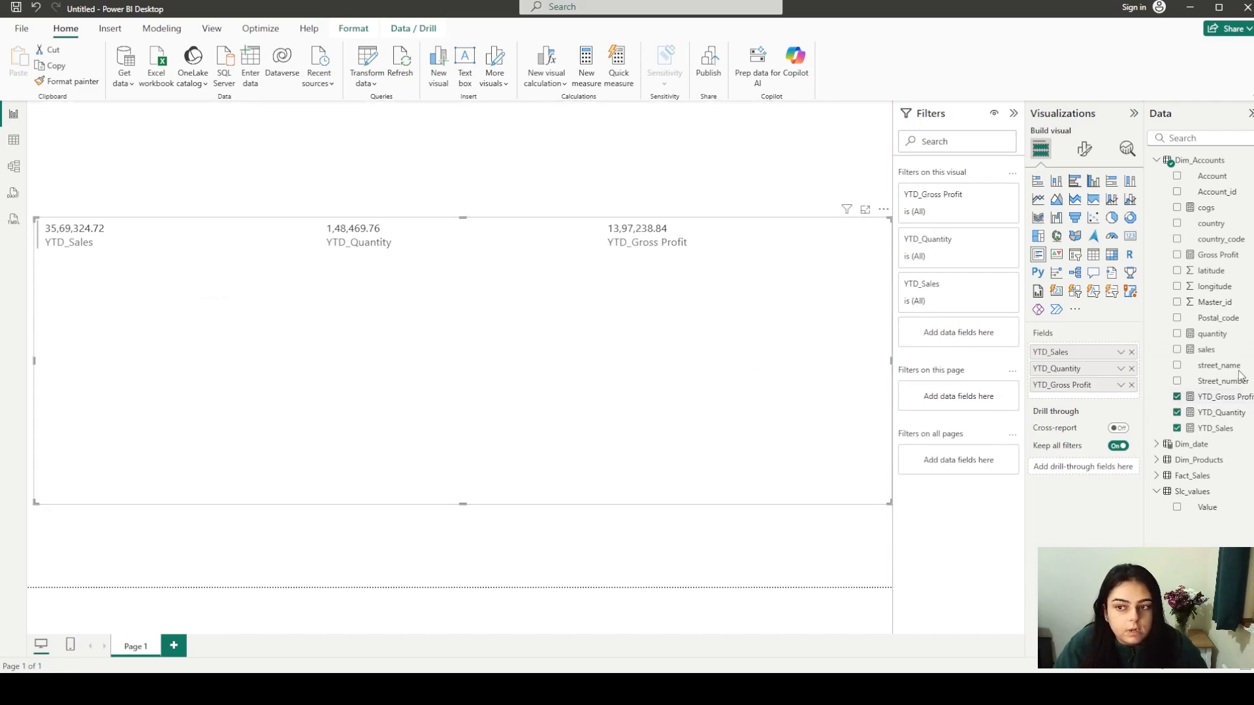
Add quantity, Gross Profit and sales to the multi-row card and slightly reduce the card's size
click(1177, 334)
click(1177, 255)
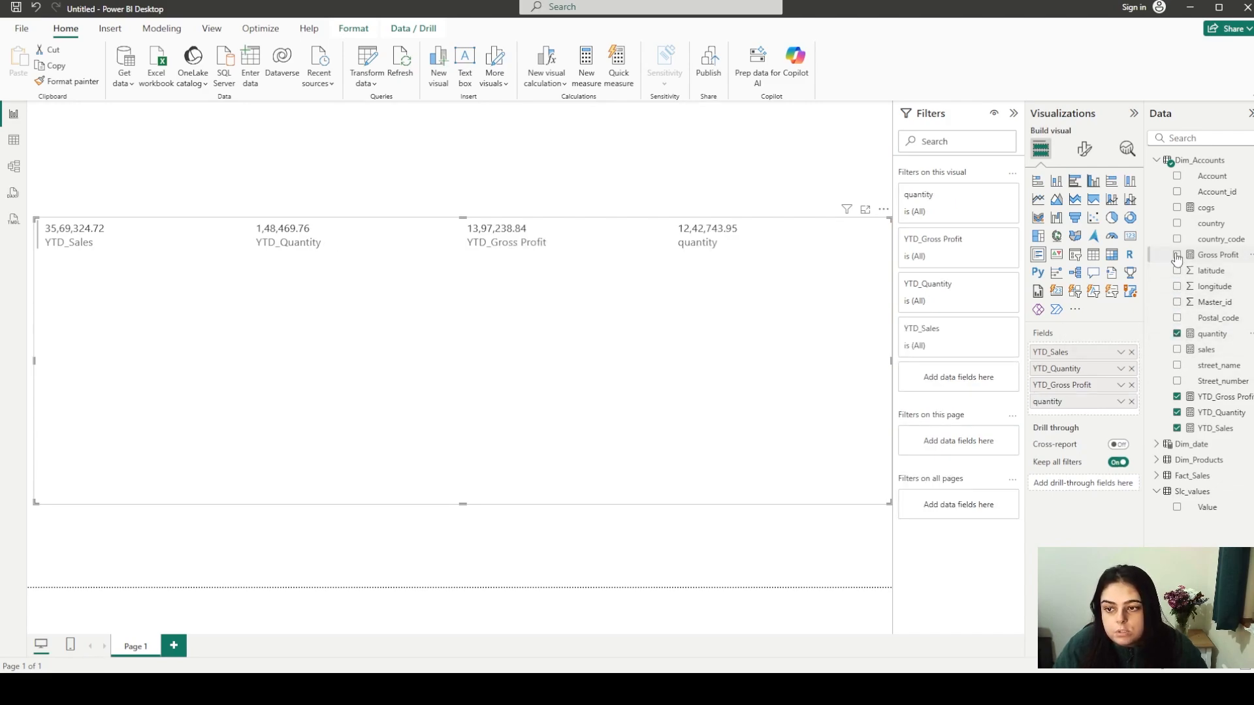
click(1176, 350)
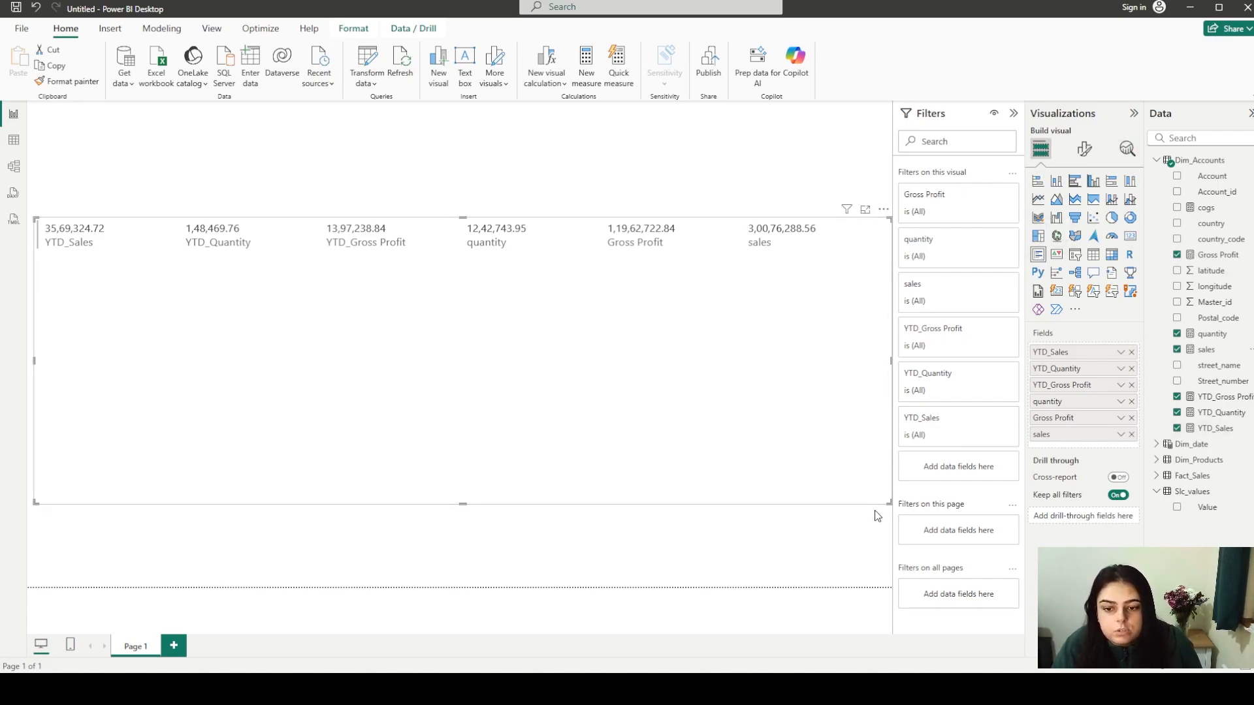
drag(889, 503, 885, 483)
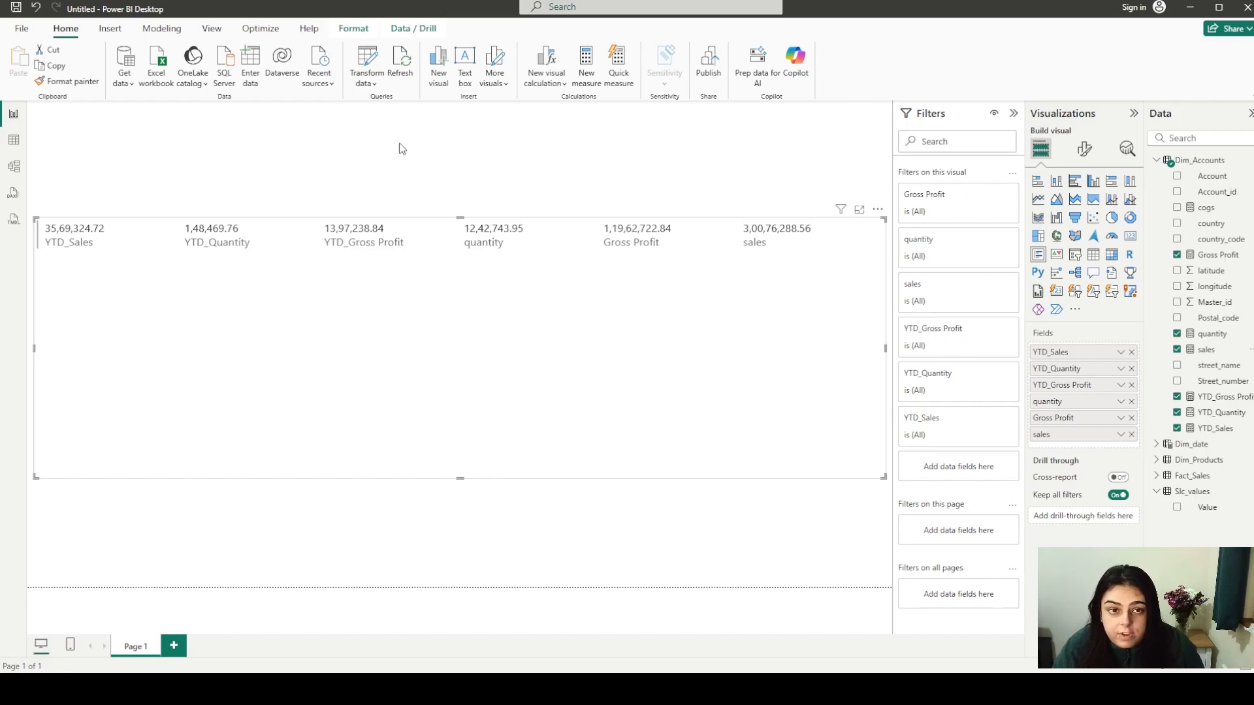
click(450, 162)
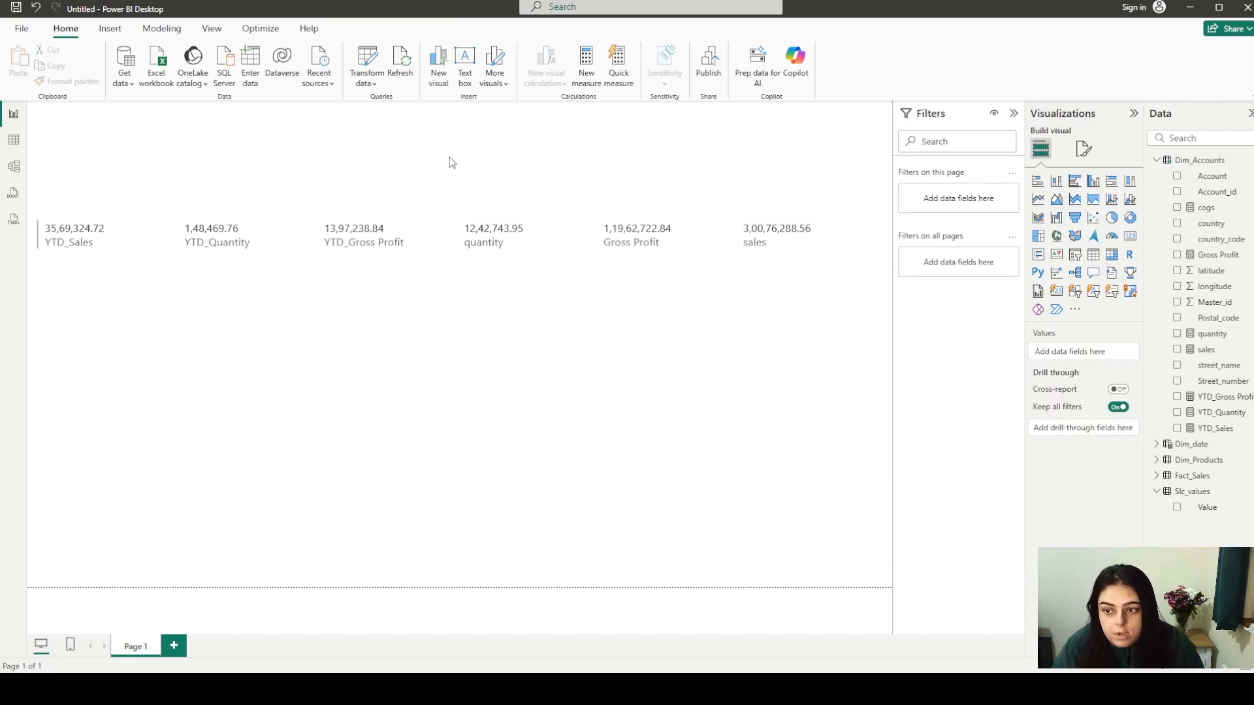
click(710, 273)
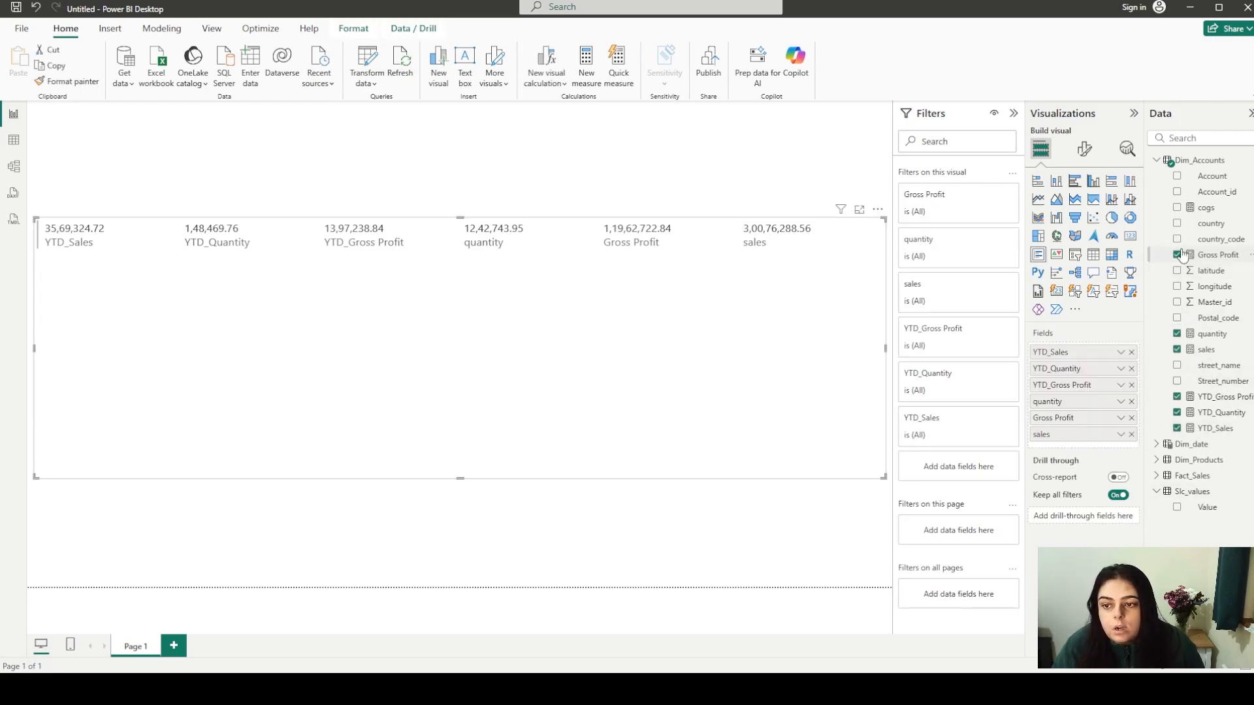
Start another measure in Dim_Accounts for the prior year's sales, named PYTD_SAles
right_click(1218, 431)
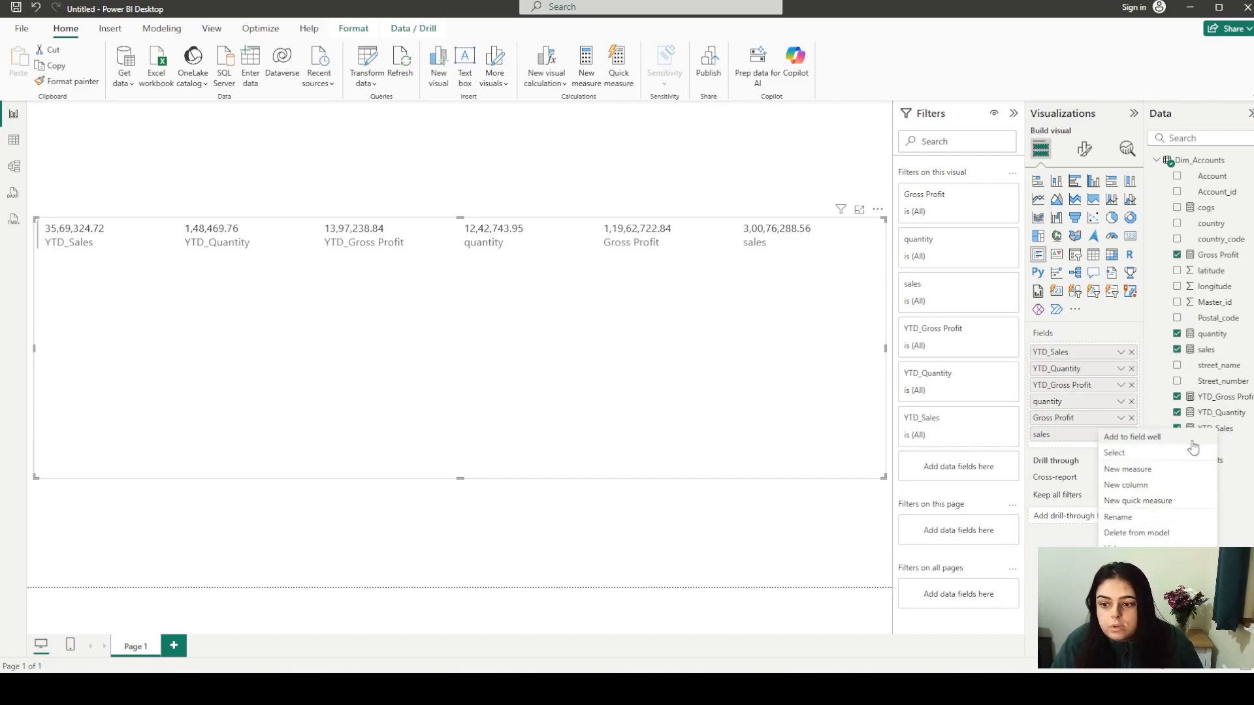
click(1162, 469)
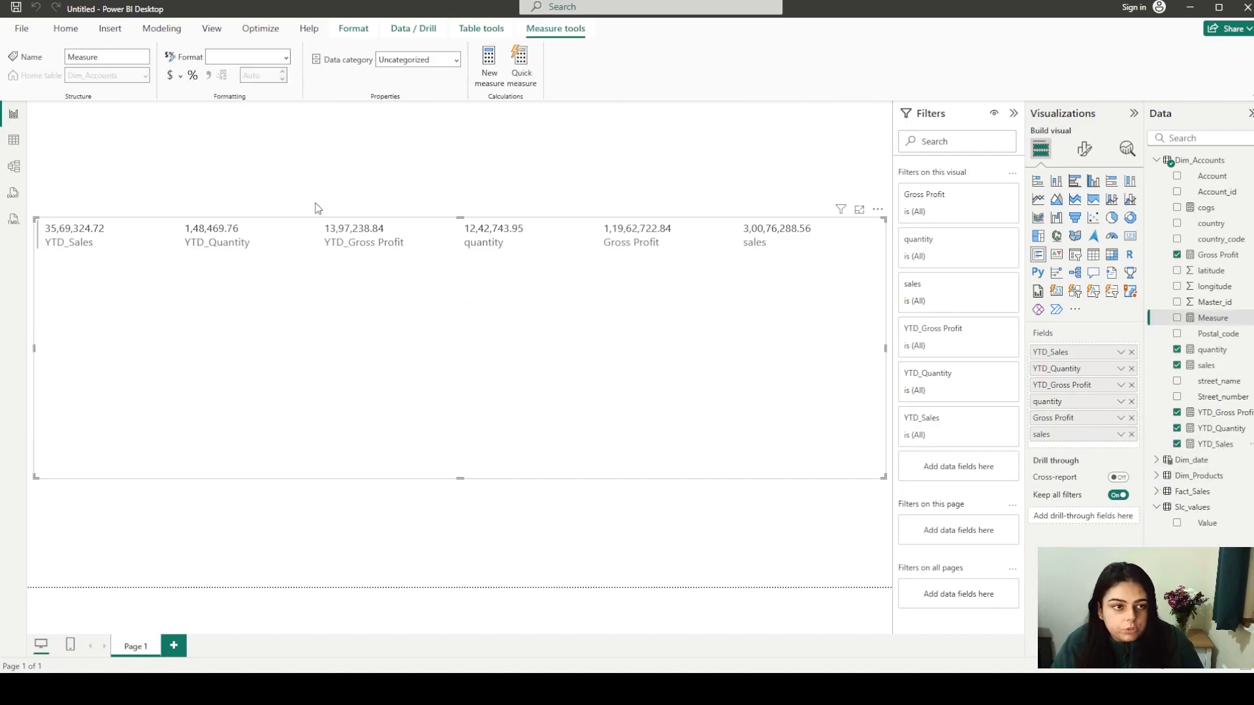
text(PYTD_)
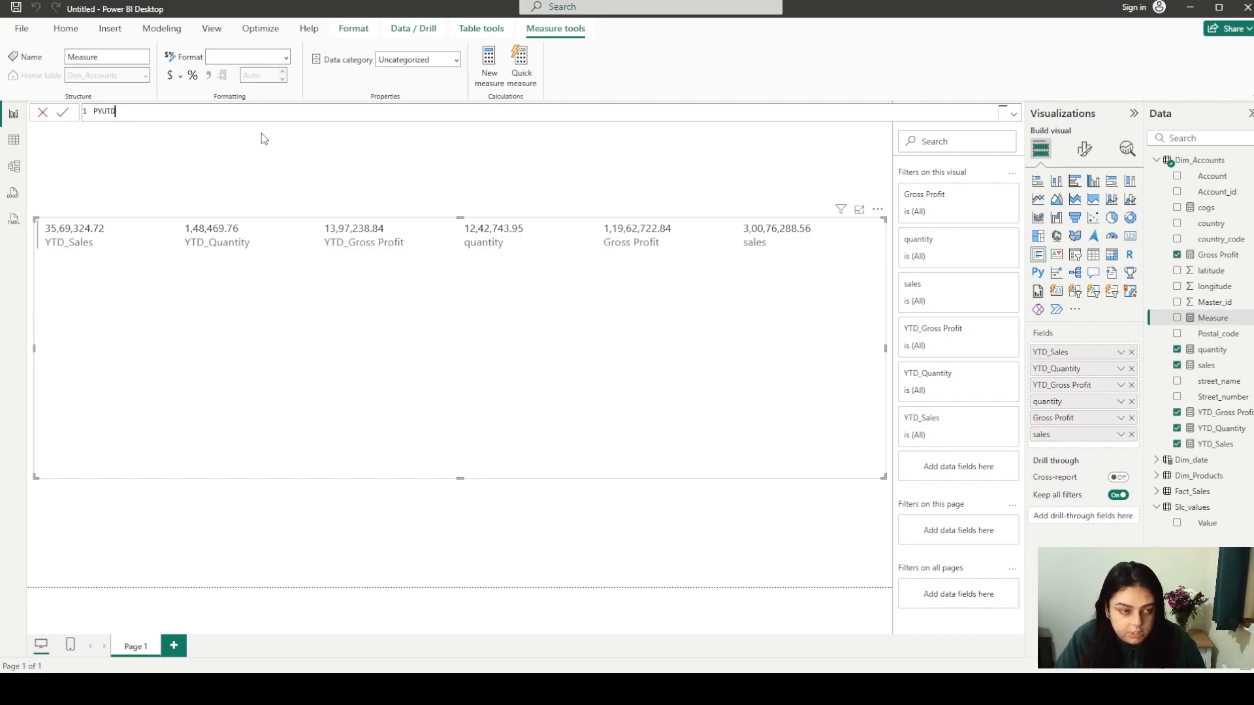
key(BackSpace)
key(BackSpace)
key(BackSpace)
text(TD_)
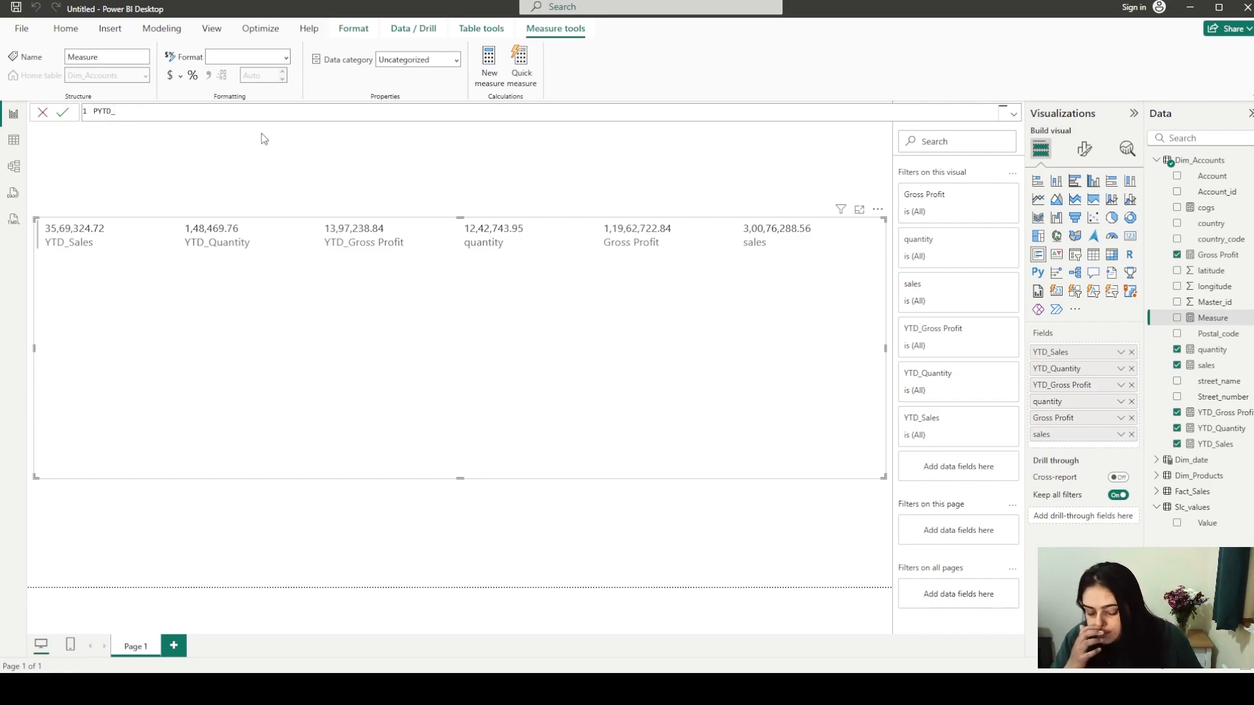
text(SAles = )
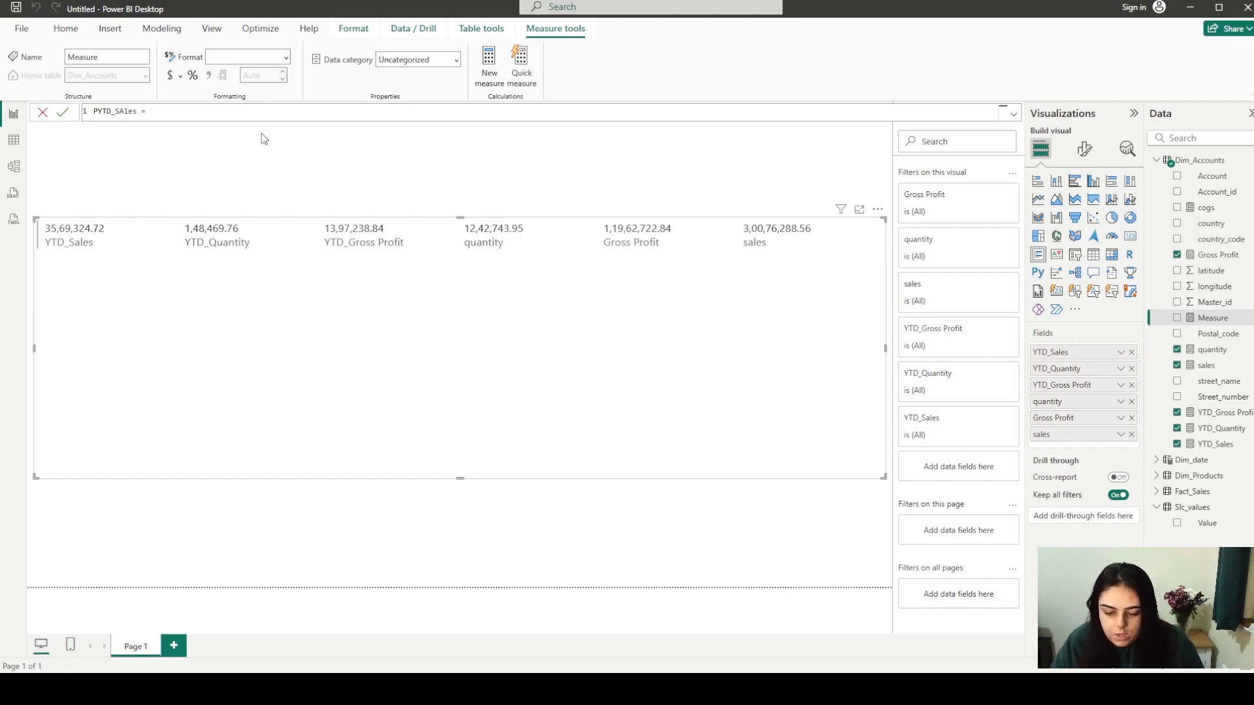
Begin the prior-year sales measure's formula with CALCULATE([sales],SAMEPERIODLASTYEAR(Dim_date[Date])
text(CALCULATE()
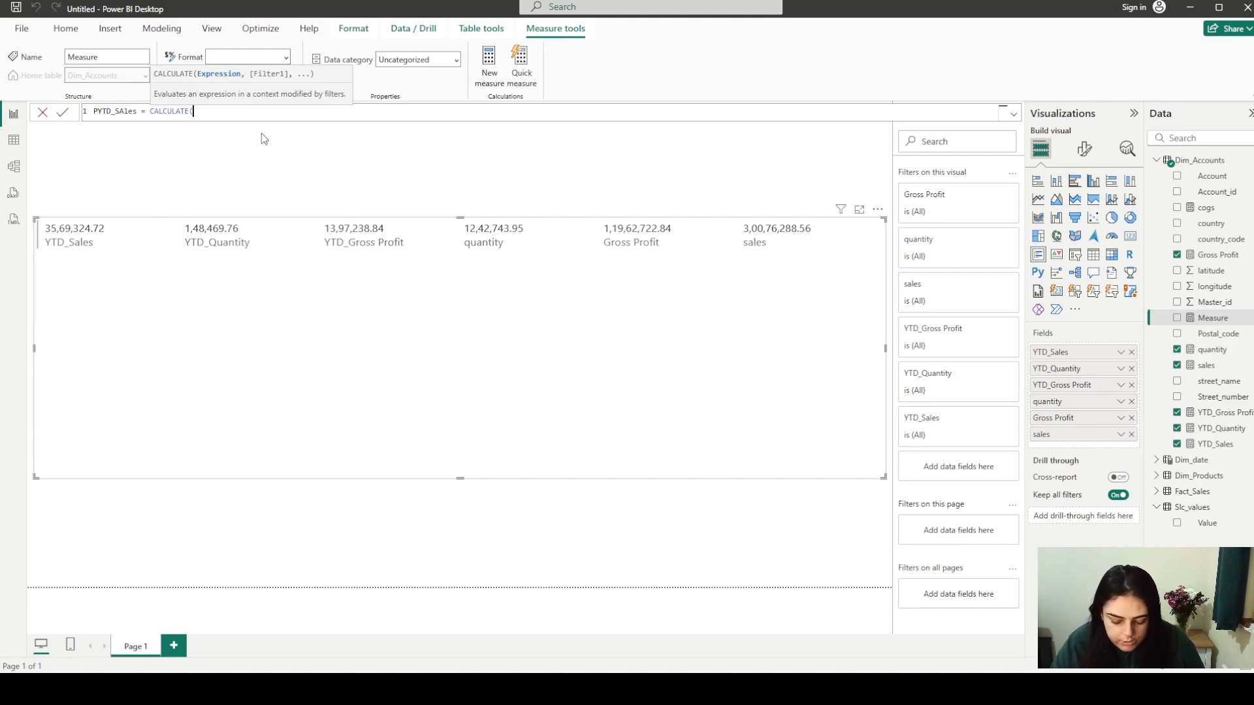
text([sales])
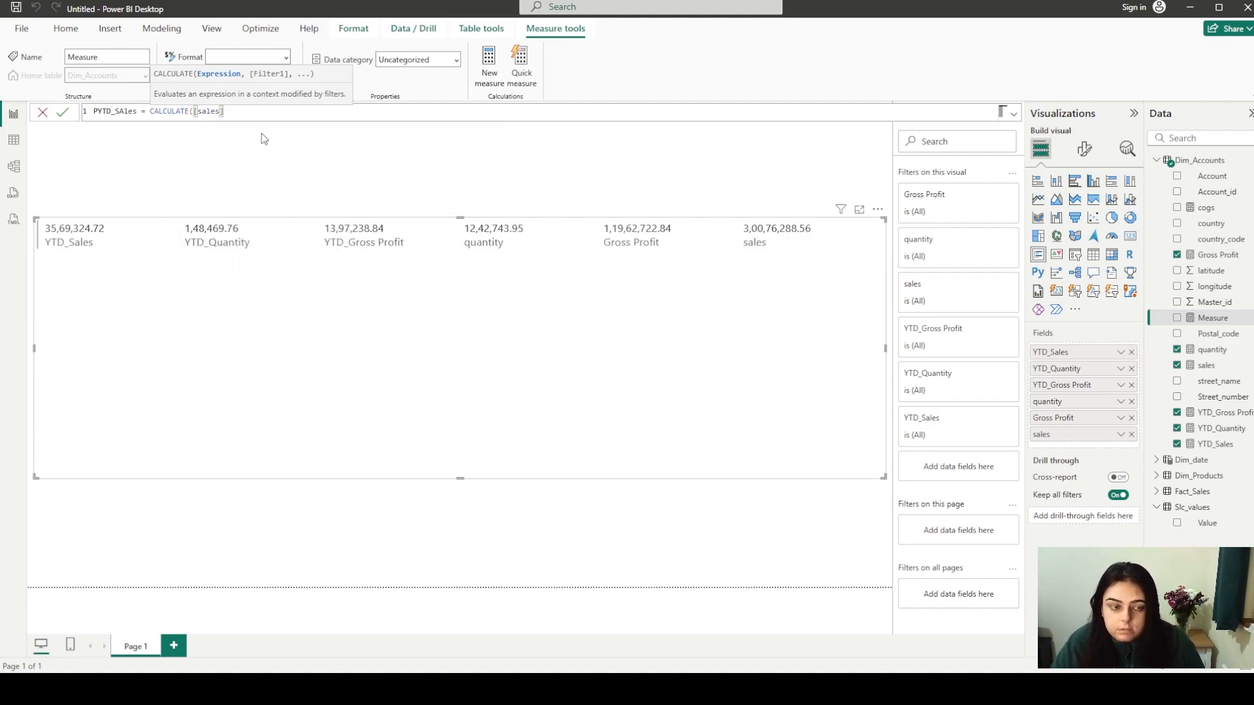
text(,SAMEPERIODLASTYEAR(dim)
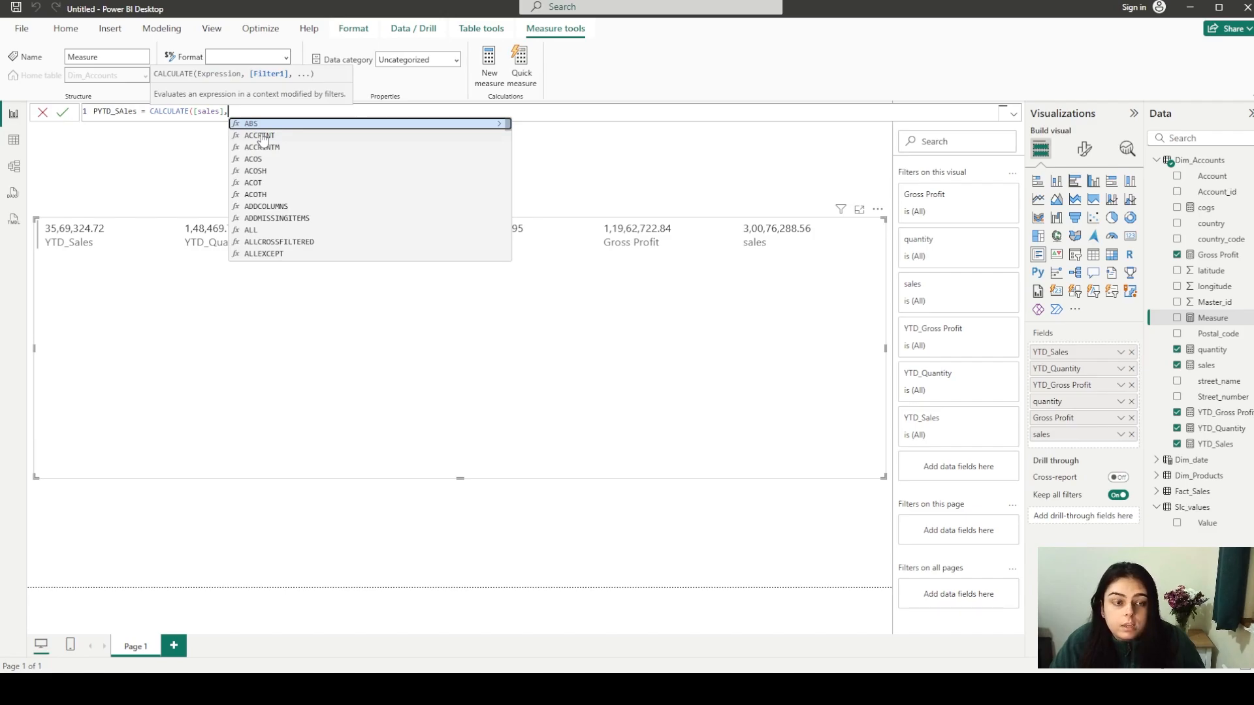
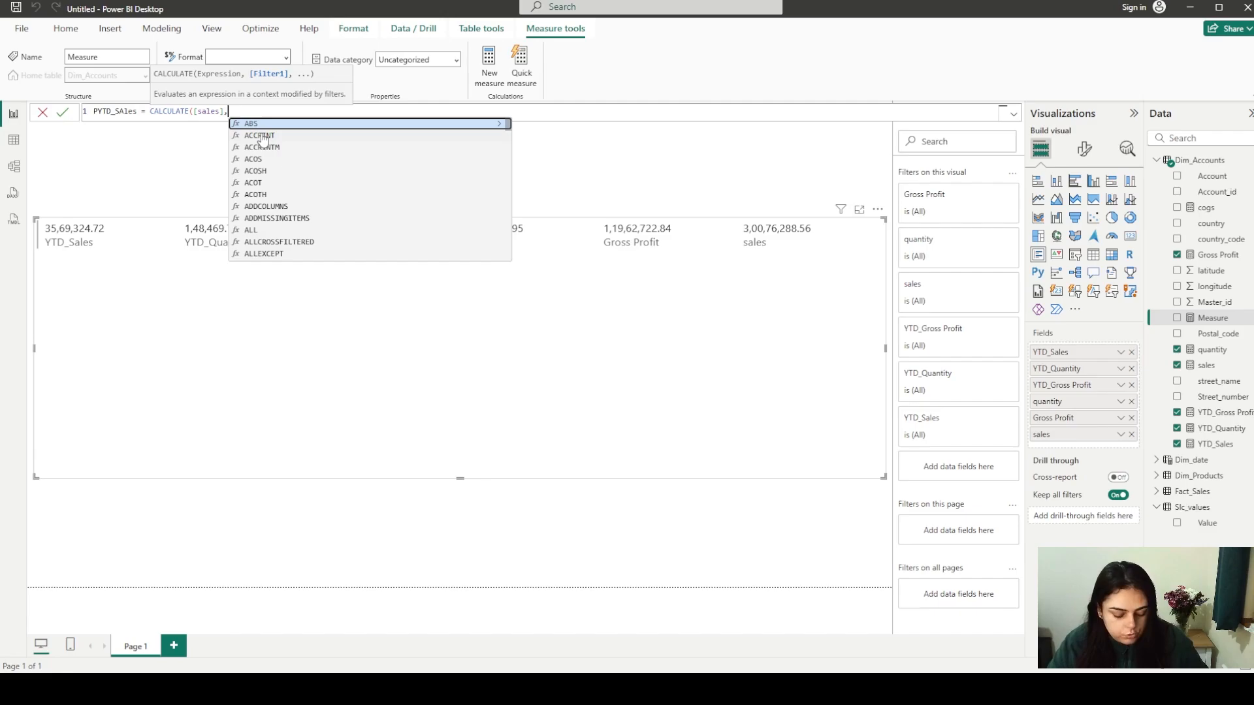
text(SAMEPERIODLASTYEAR()
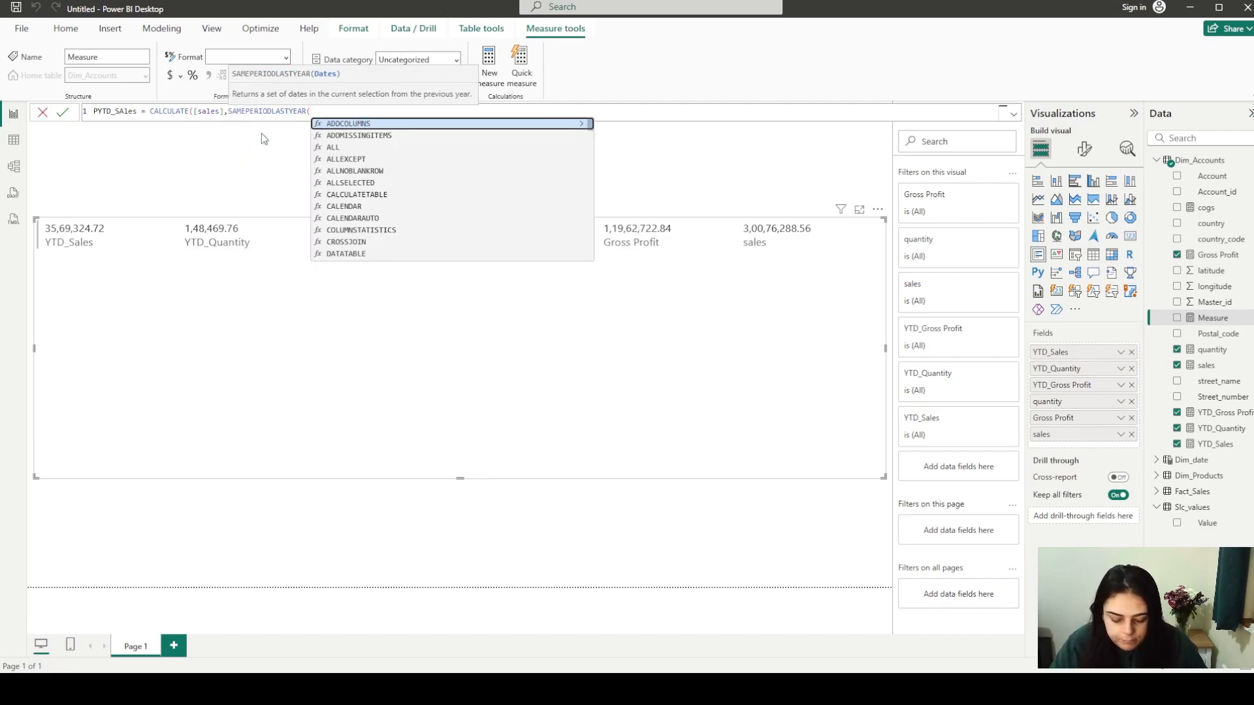
text(dim)
key(Down)
key(Down)
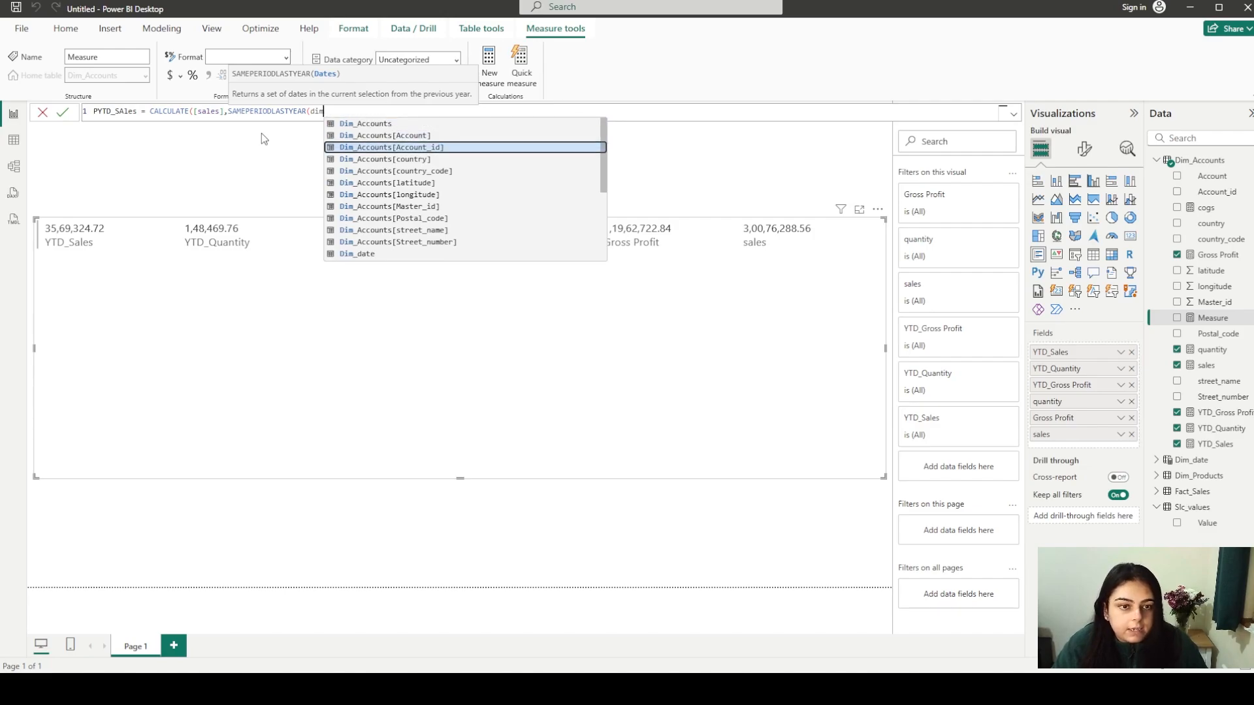
key(Down)
key(Down)
key(Down)
key(Down)
key(Down)
key(Down)
key(Down)
key(Down)
key(Down)
key(Down)
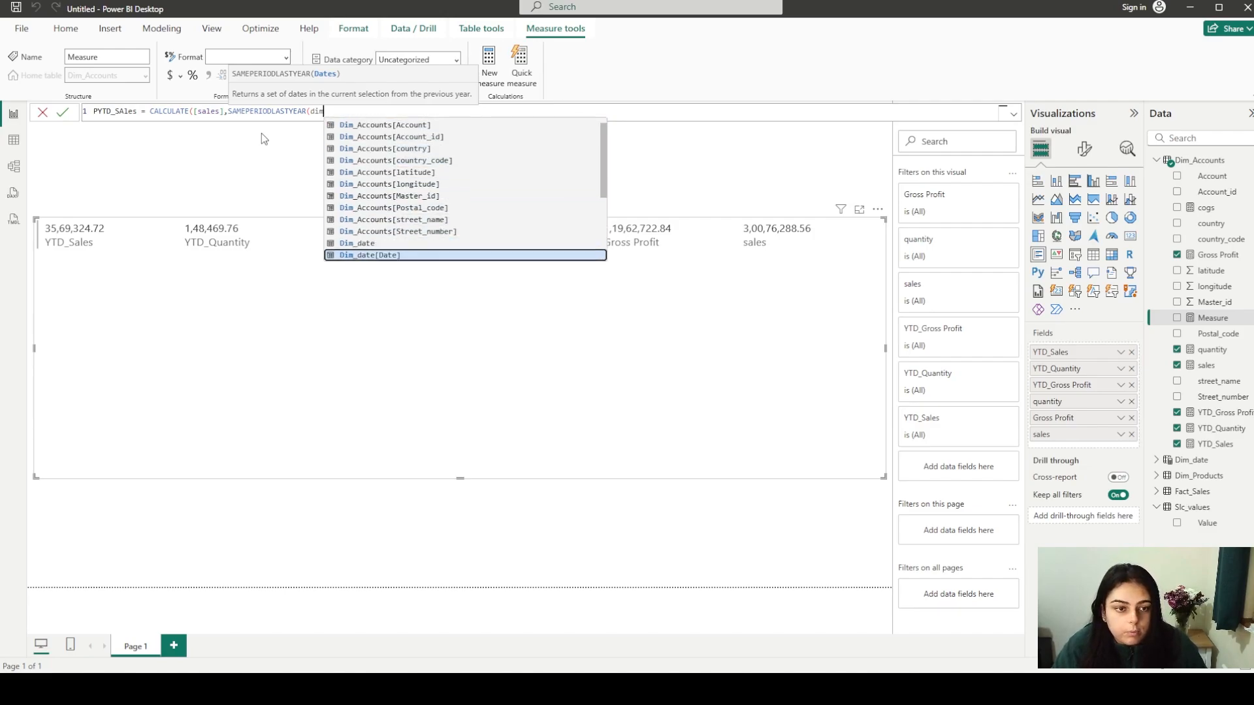
key(Tab)
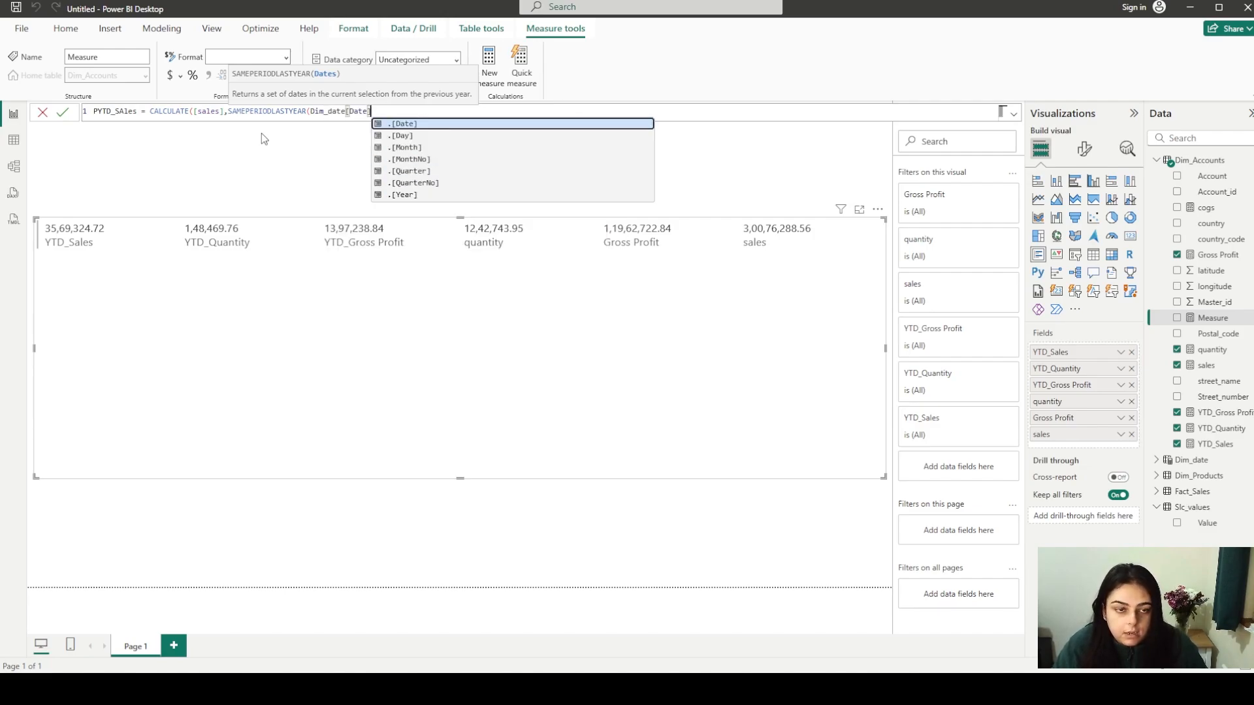
text())
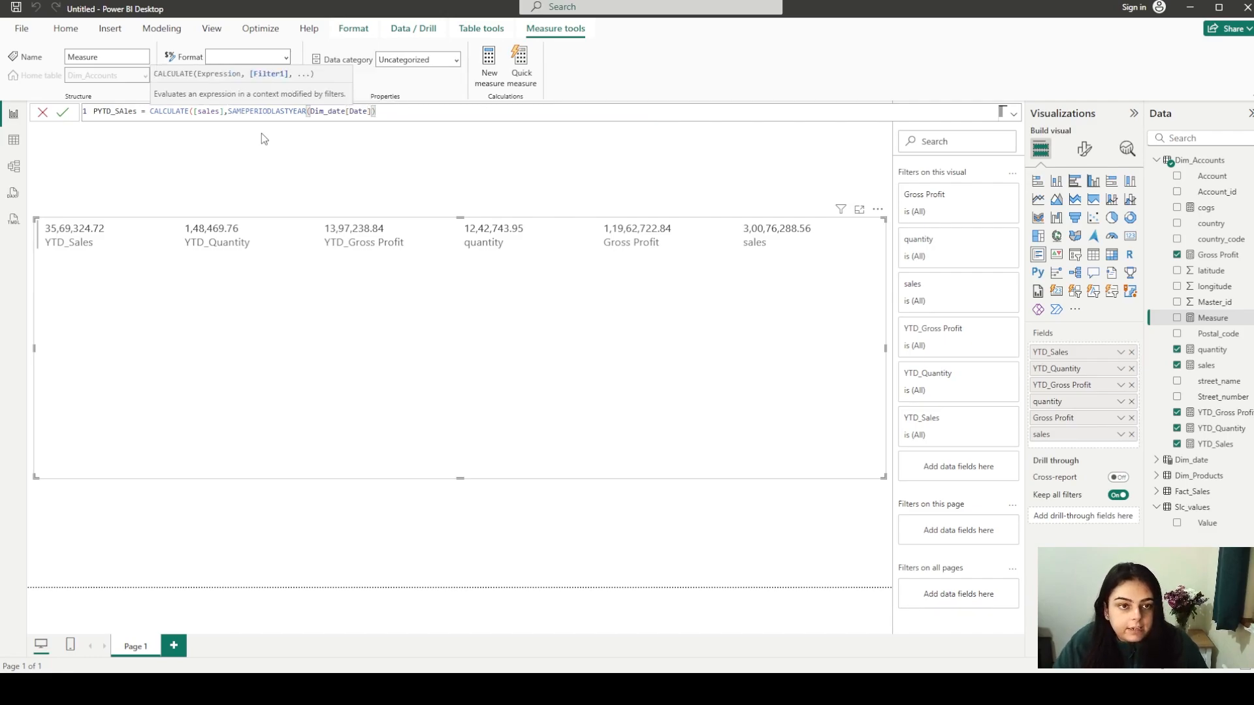
Add the filter Dim_date[inpast]=TRUE to the prior-year sales formula and close the CALCULATE expression
text(,)
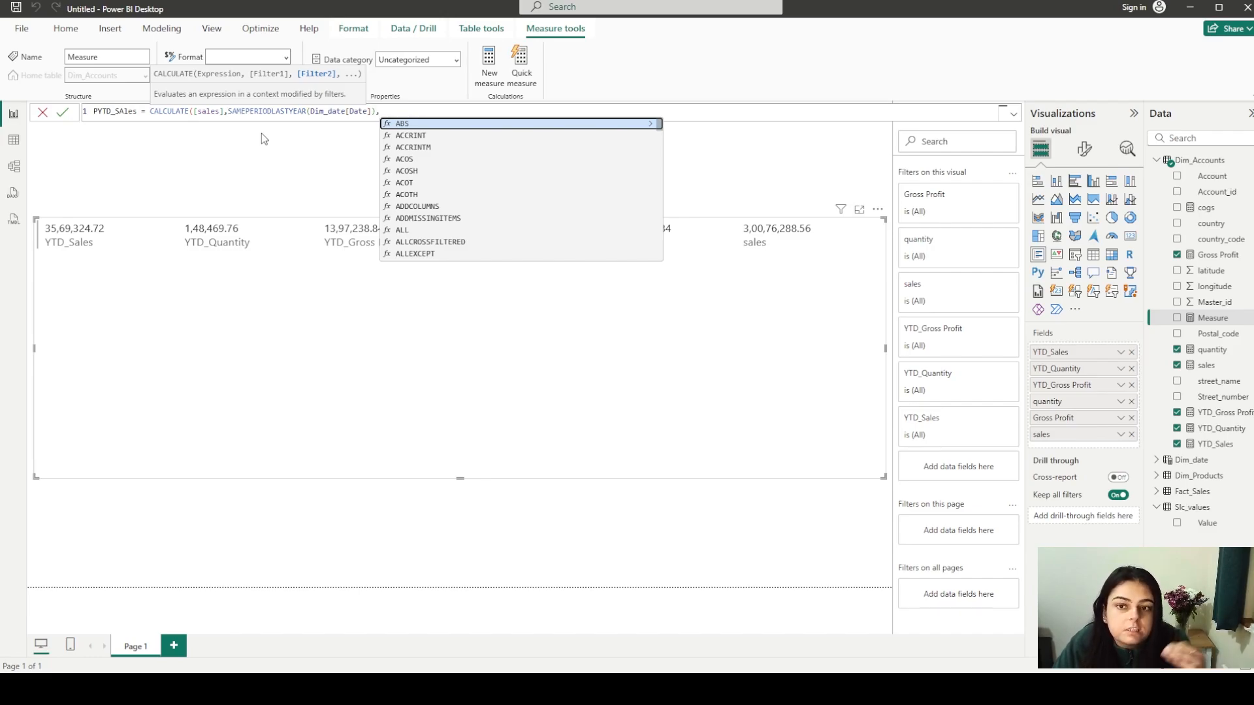
text(inpast)
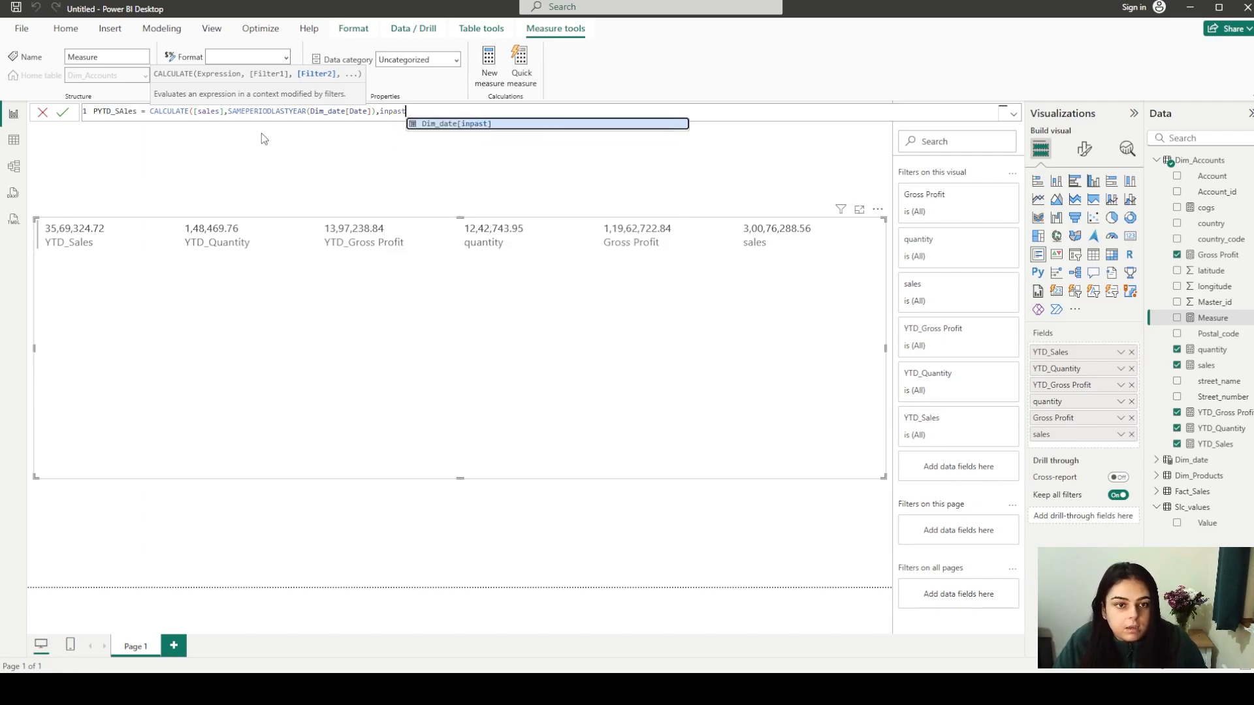
key(Tab)
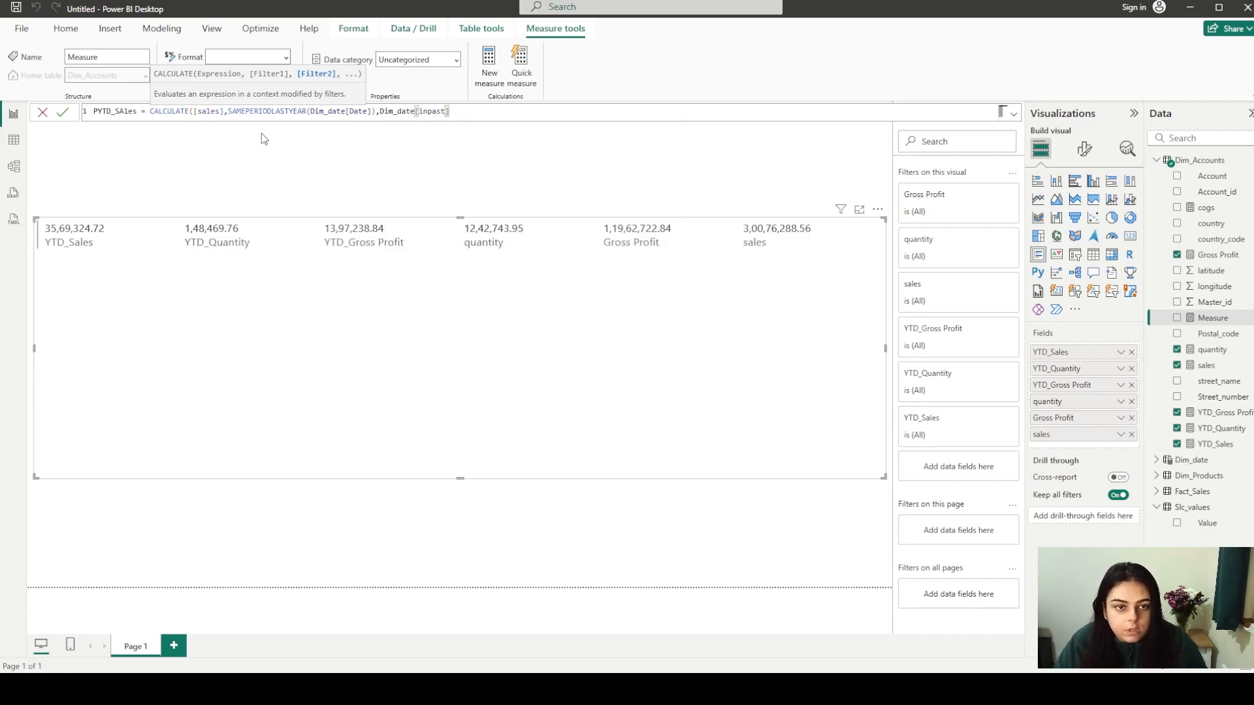
text(=TRUE)
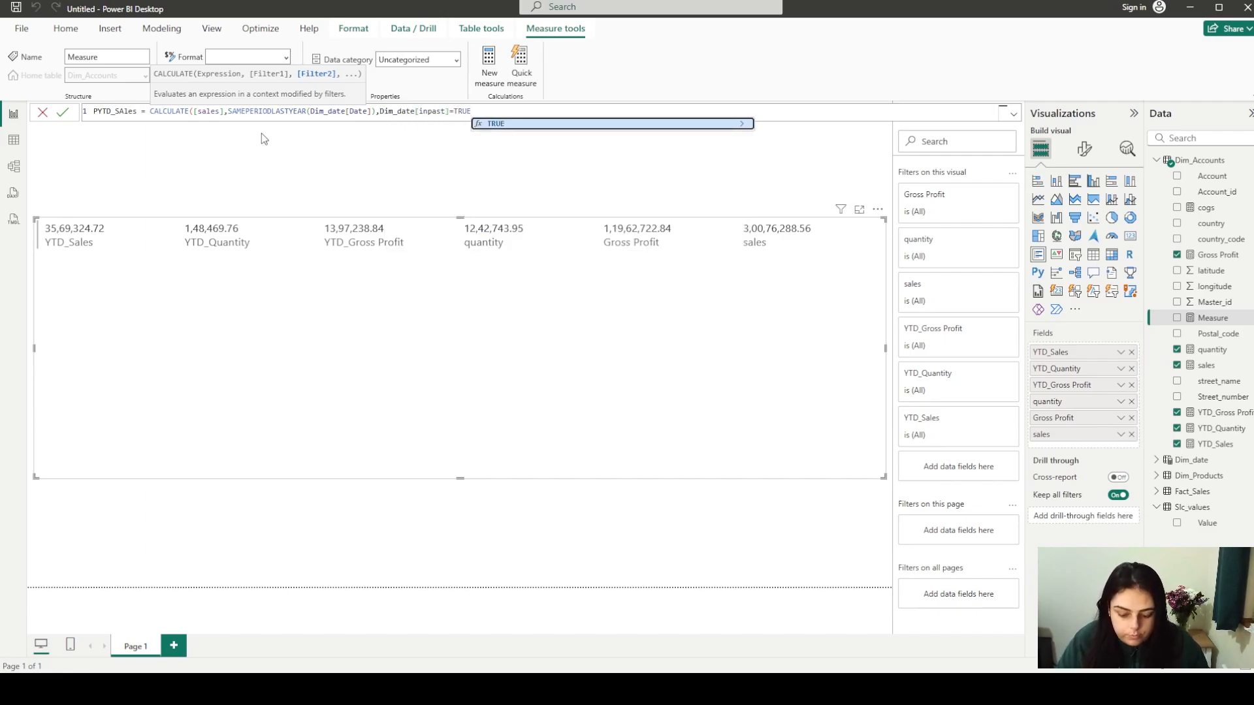
text())
key(ctrl+a)
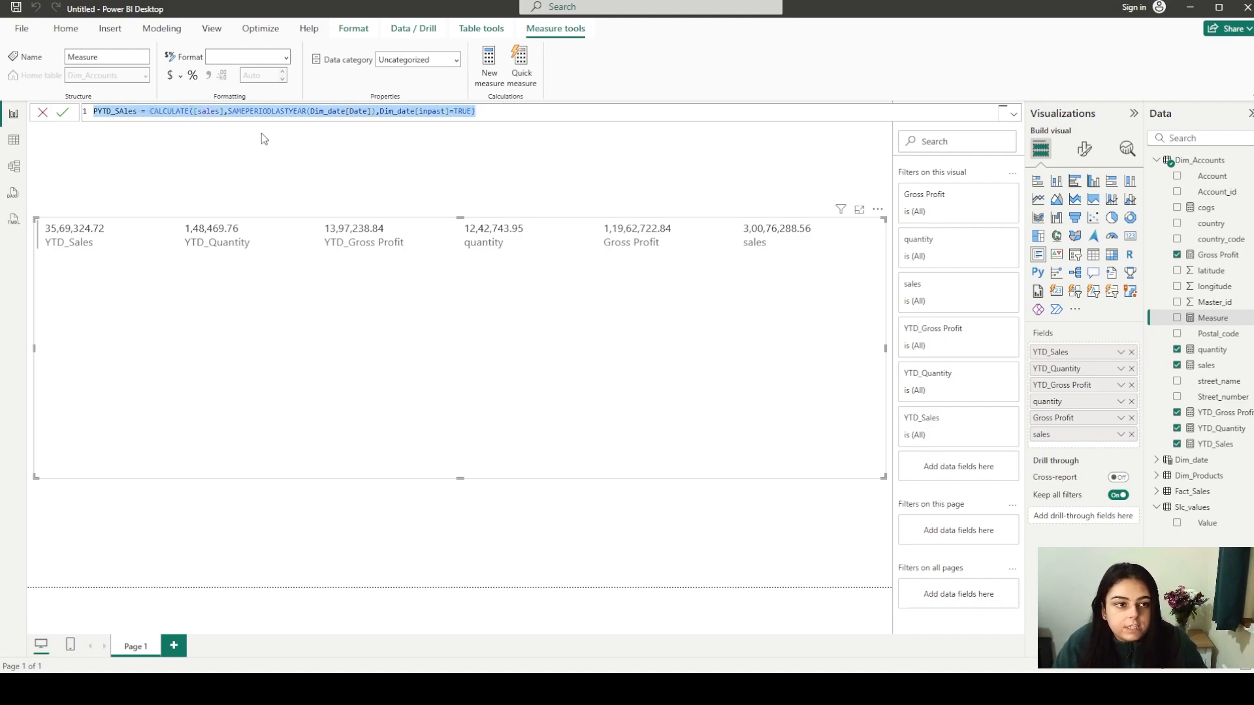
Correct the measure's name to PYTD_Sales and commit its formula
click(125, 112)
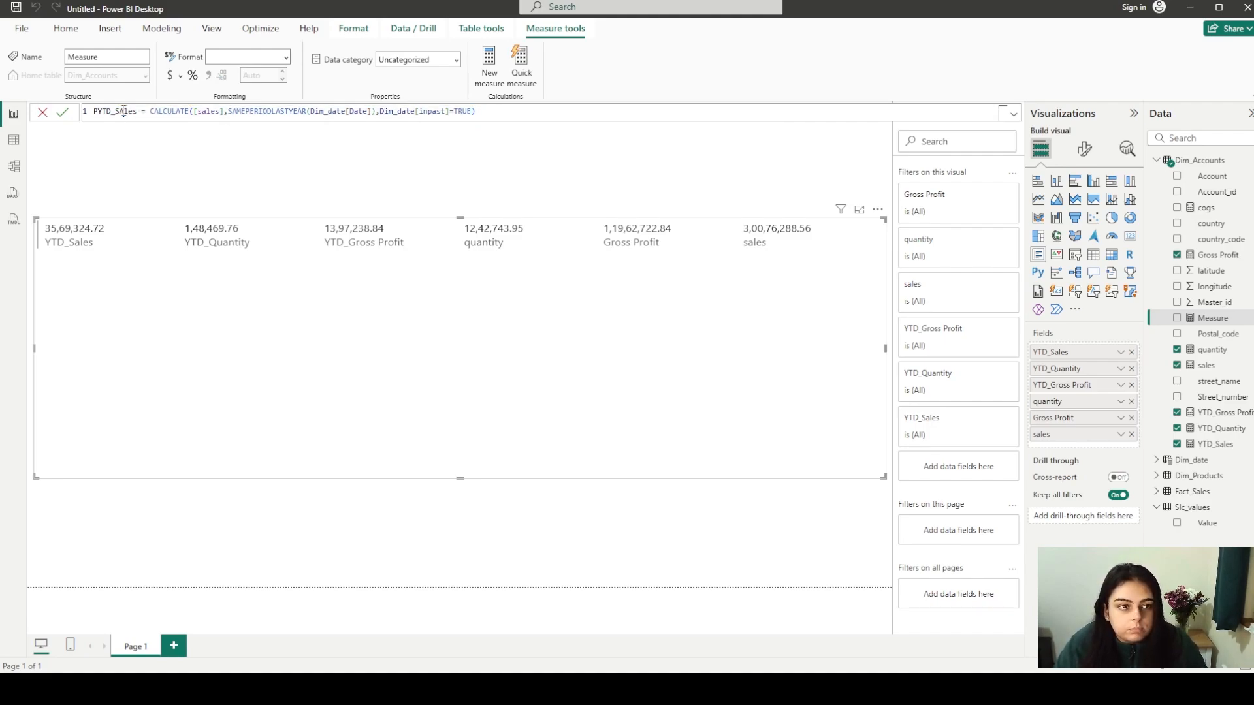
key(BackSpace)
text(a)
key(ctrl+a)
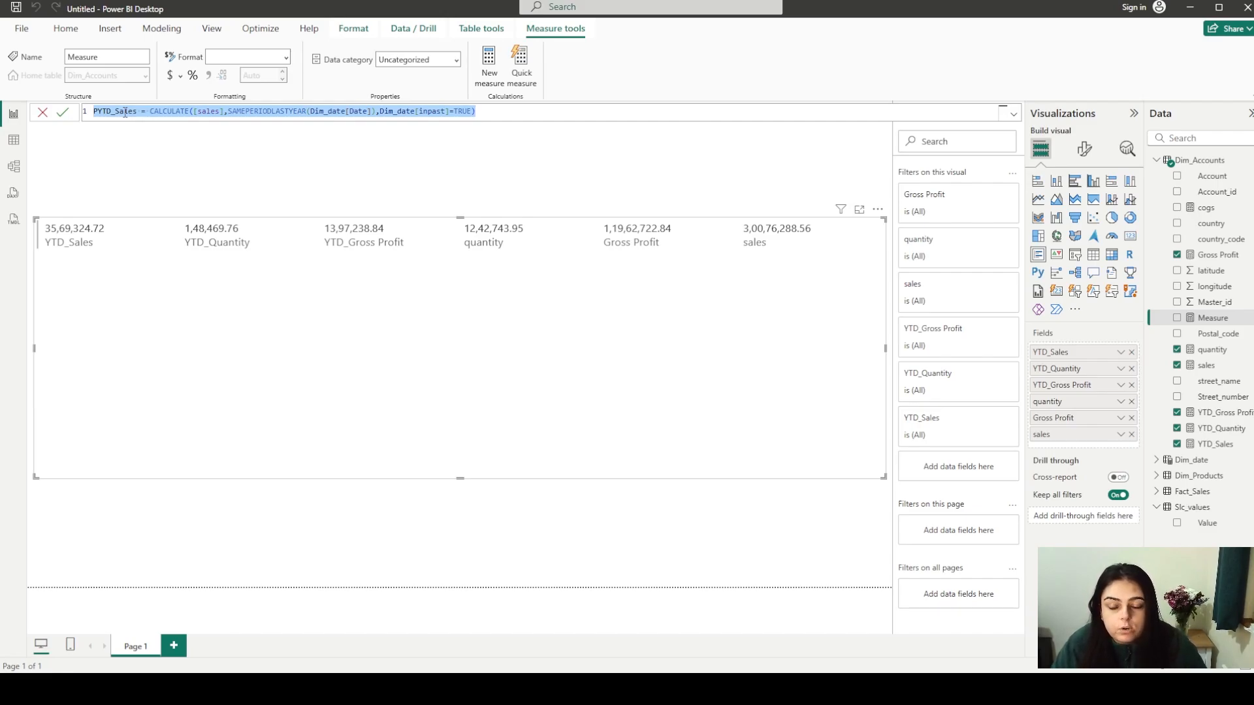
key(Return)
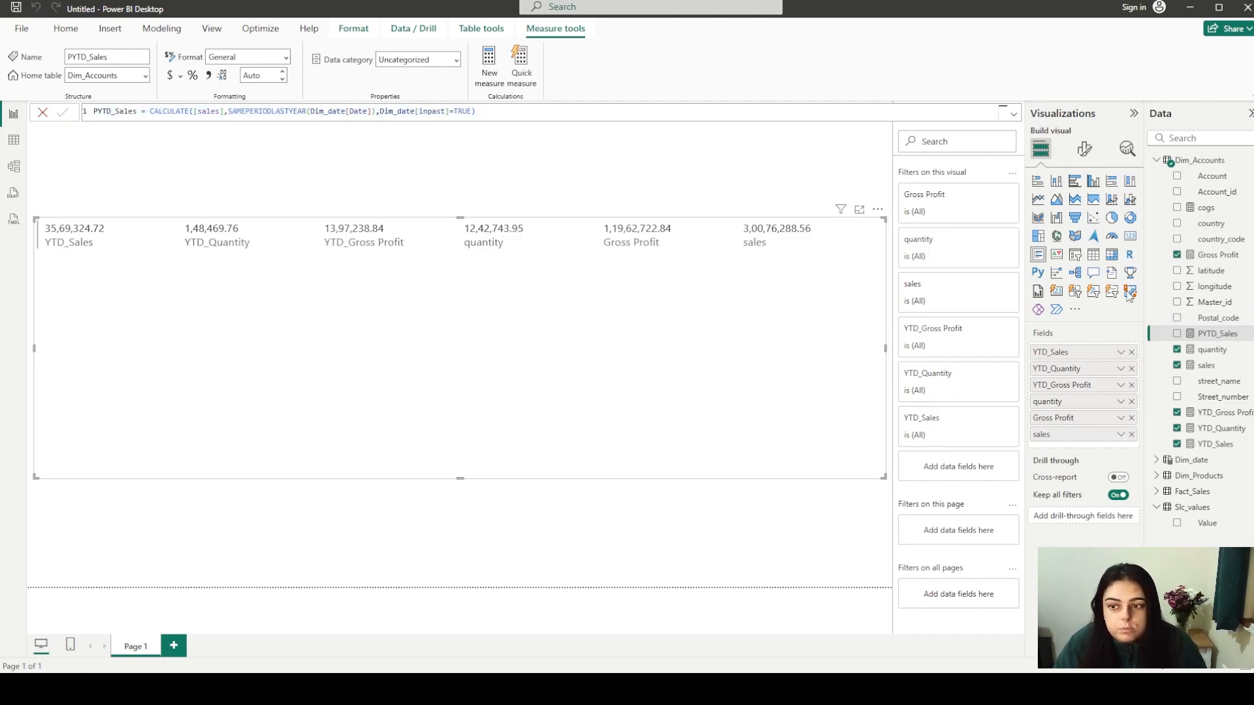
Add PYTD_Sales to the multi-row card and move the card slightly down the page
click(1177, 335)
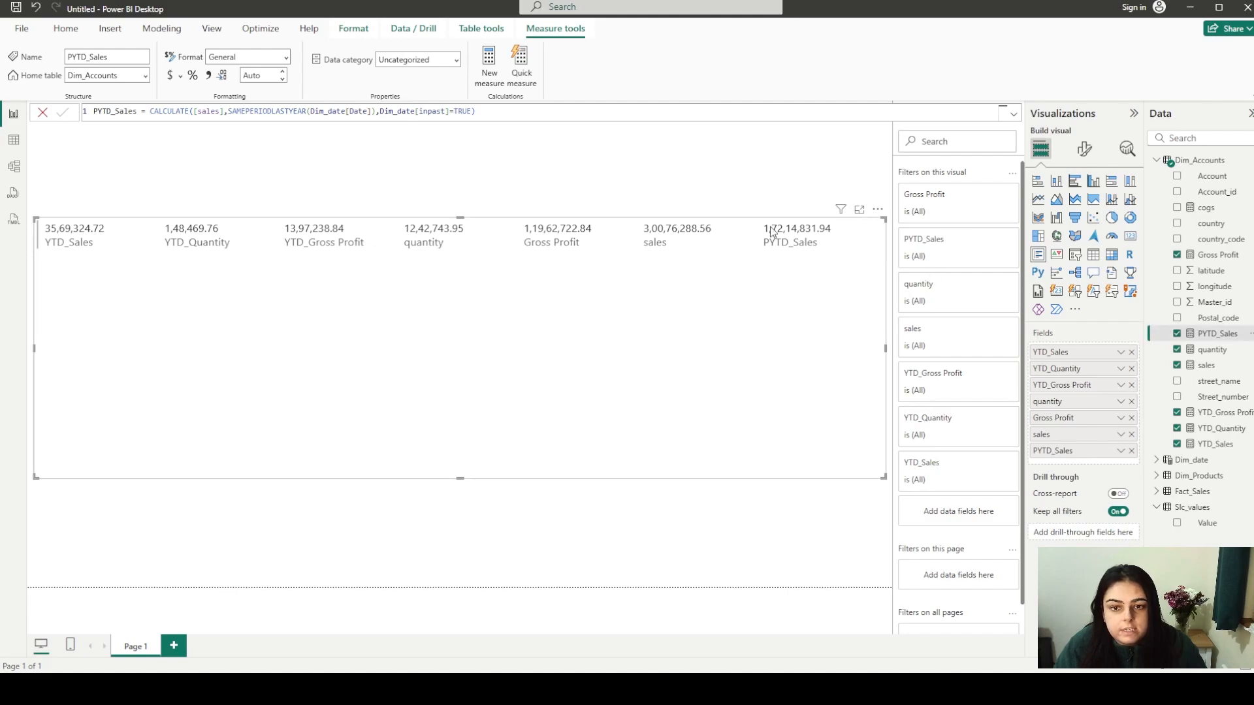
drag(768, 224, 822, 257)
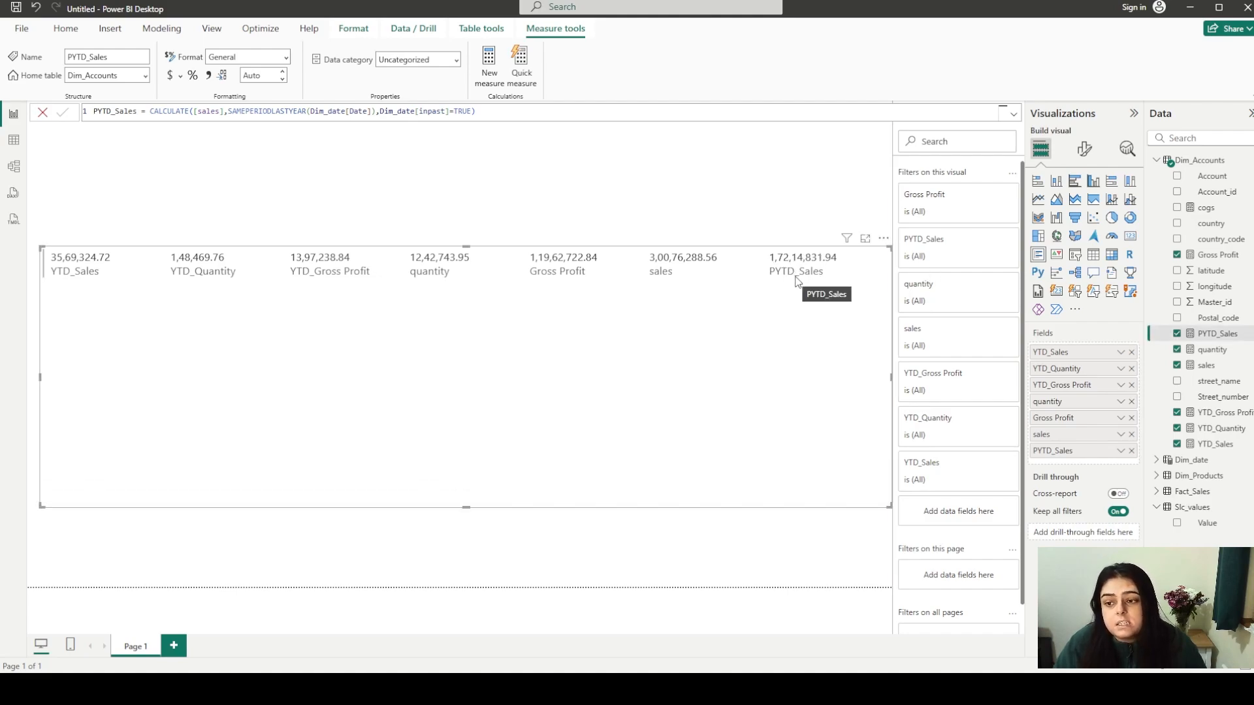
Start another measure in Dim_Accounts for the prior year's quantity, named PYTD_Quantity
right_click(1202, 338)
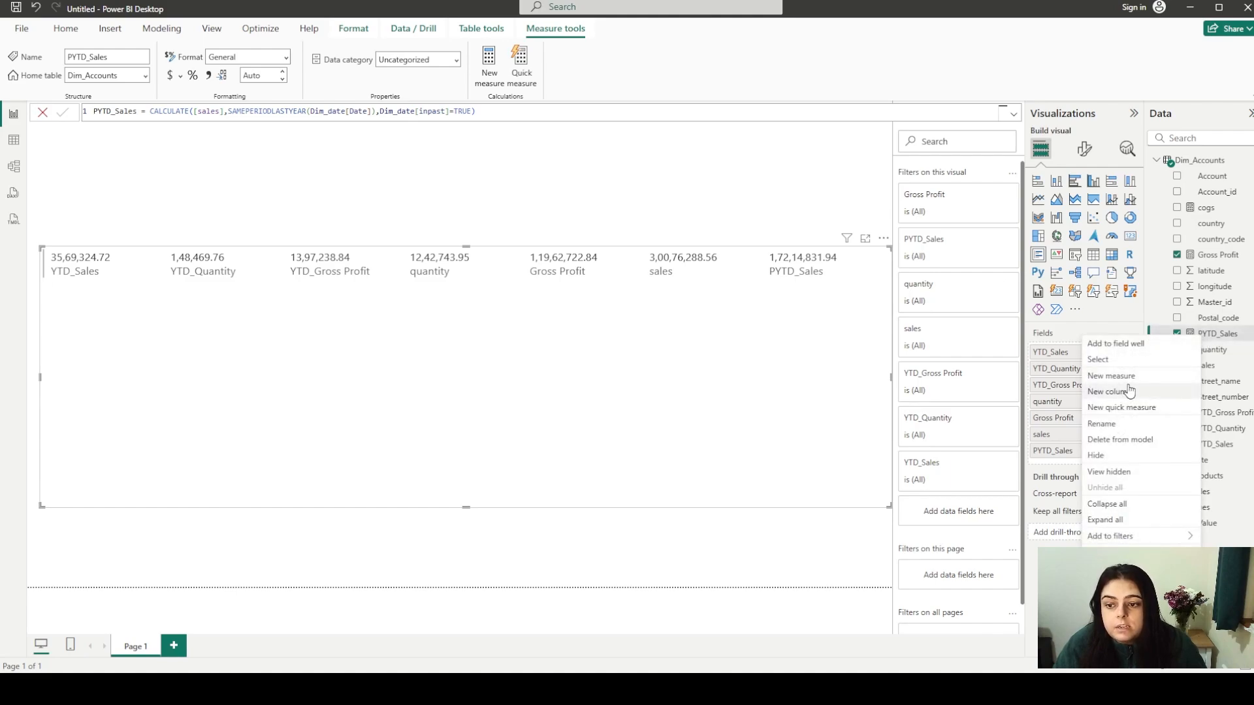
key(Escape)
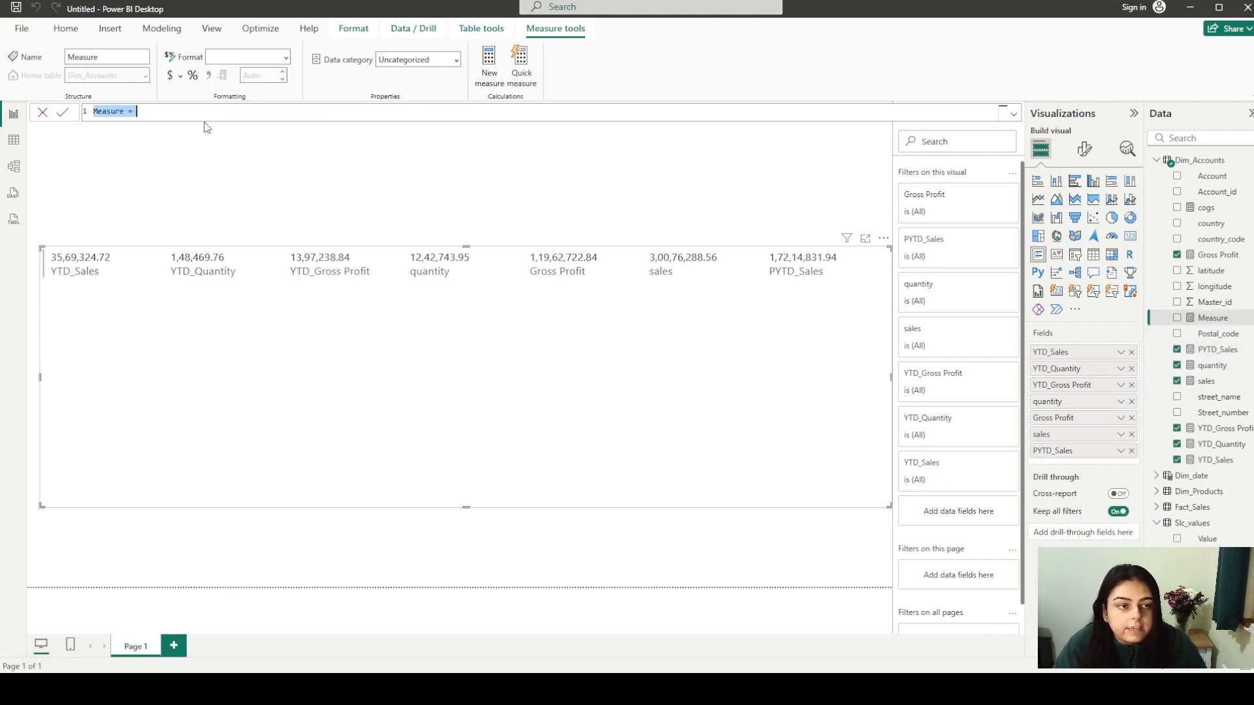
text(PTYD)
key(BackSpace)
key(BackSpace)
key(BackSpace)
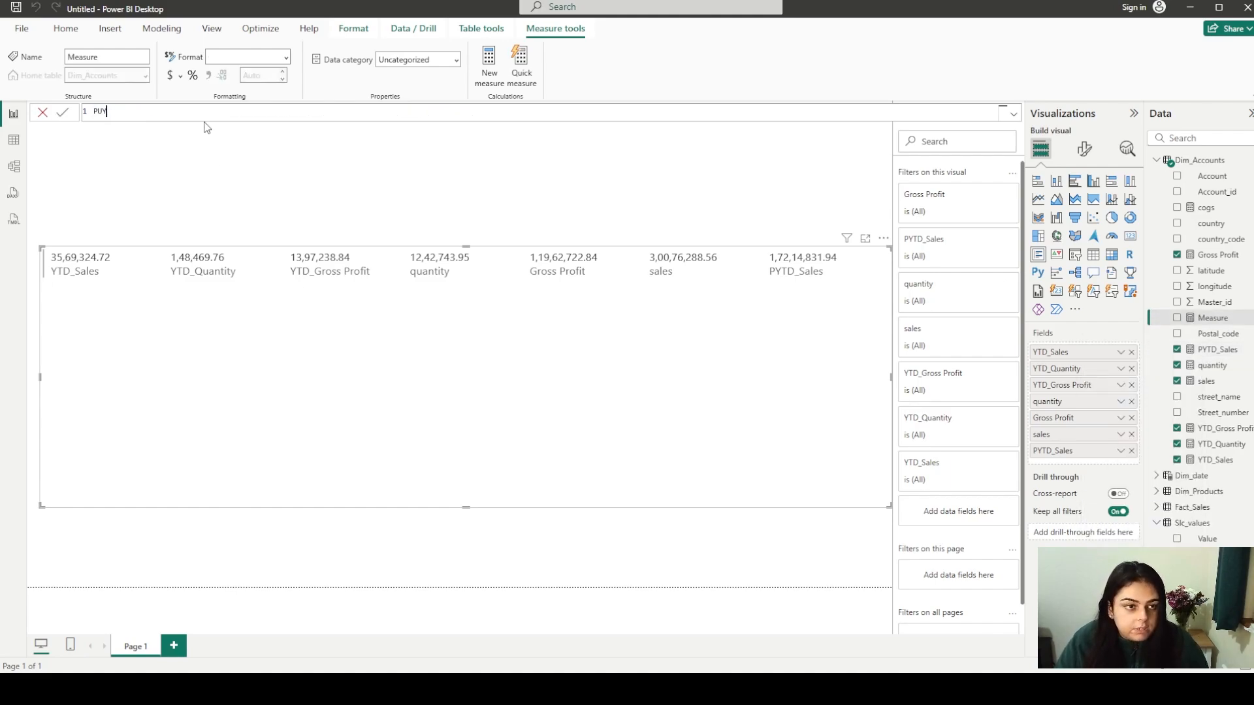
text(YD_)
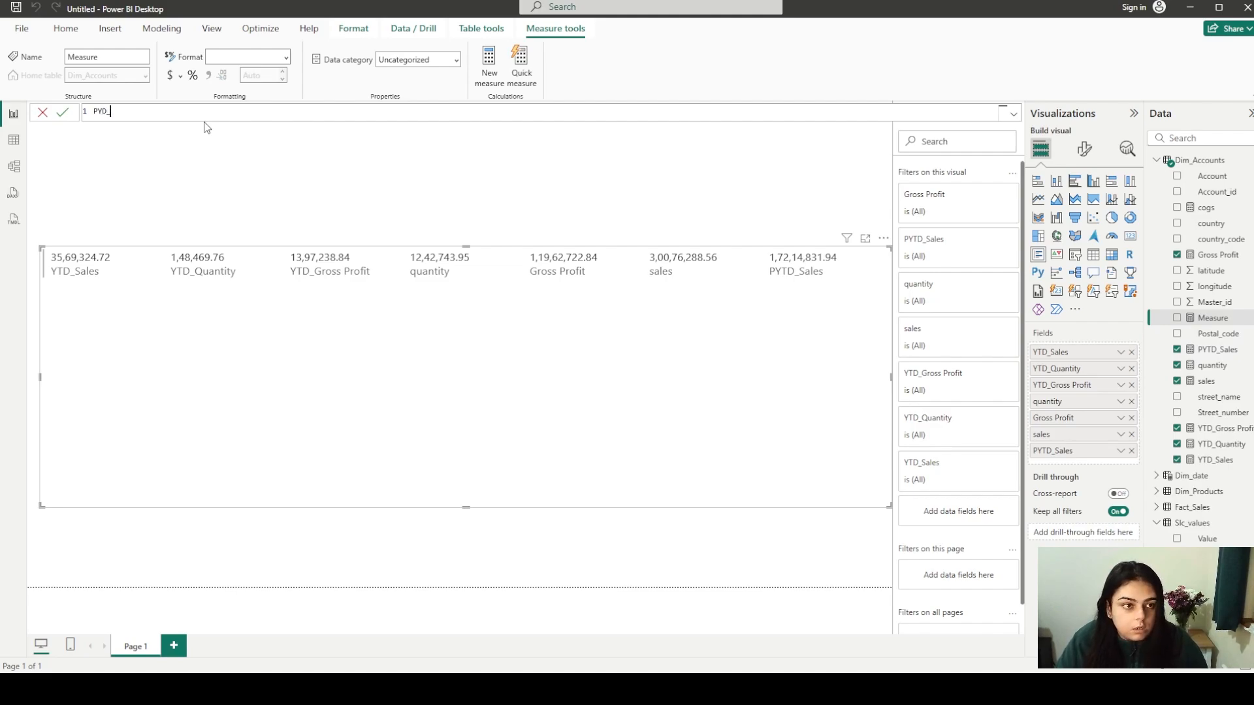
key(BackSpace)
key(BackSpace)
text(TD )
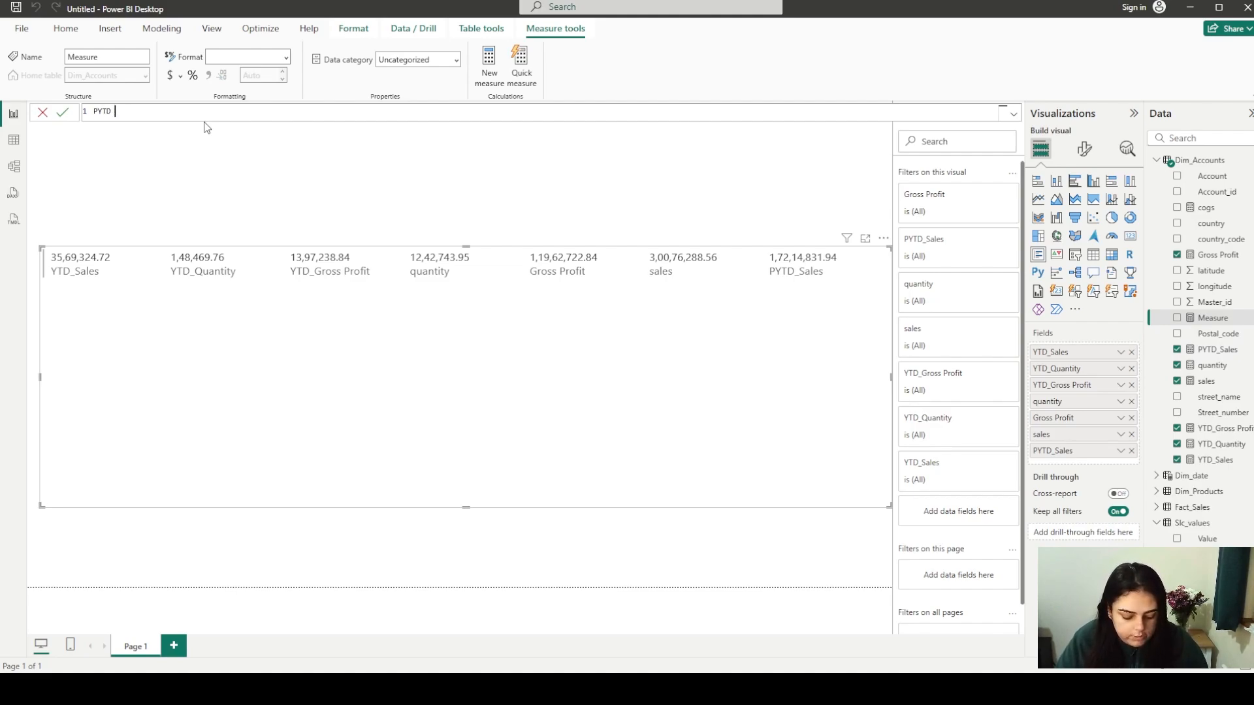
text(Quar)
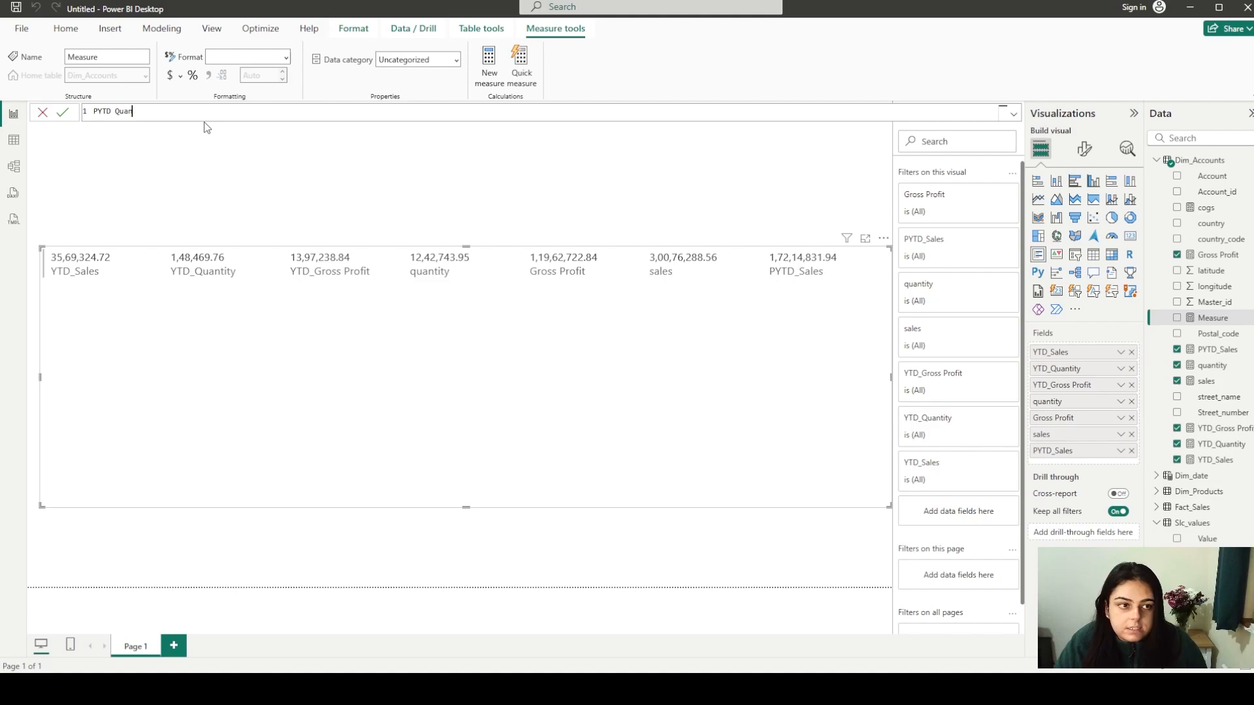
key(BackSpace)
key(BackSpace)
key(BackSpace)
key(BackSpace)
key(BackSpace)
text(_)
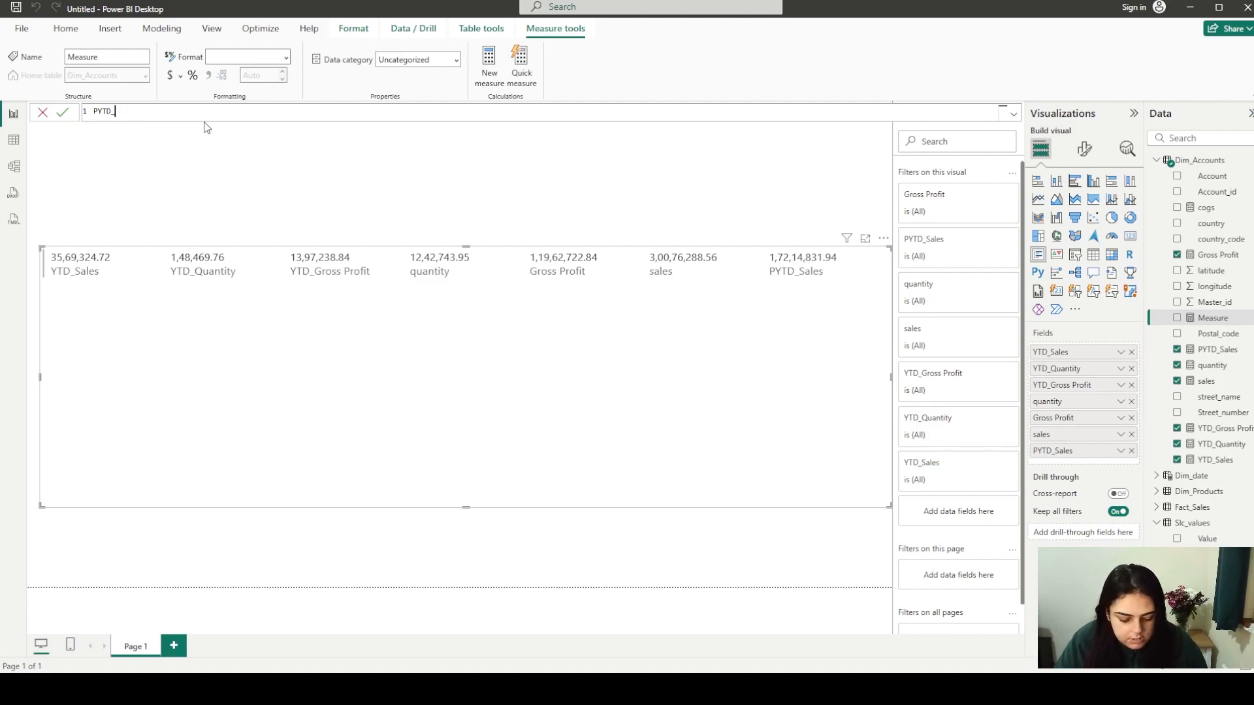
text(Quar)
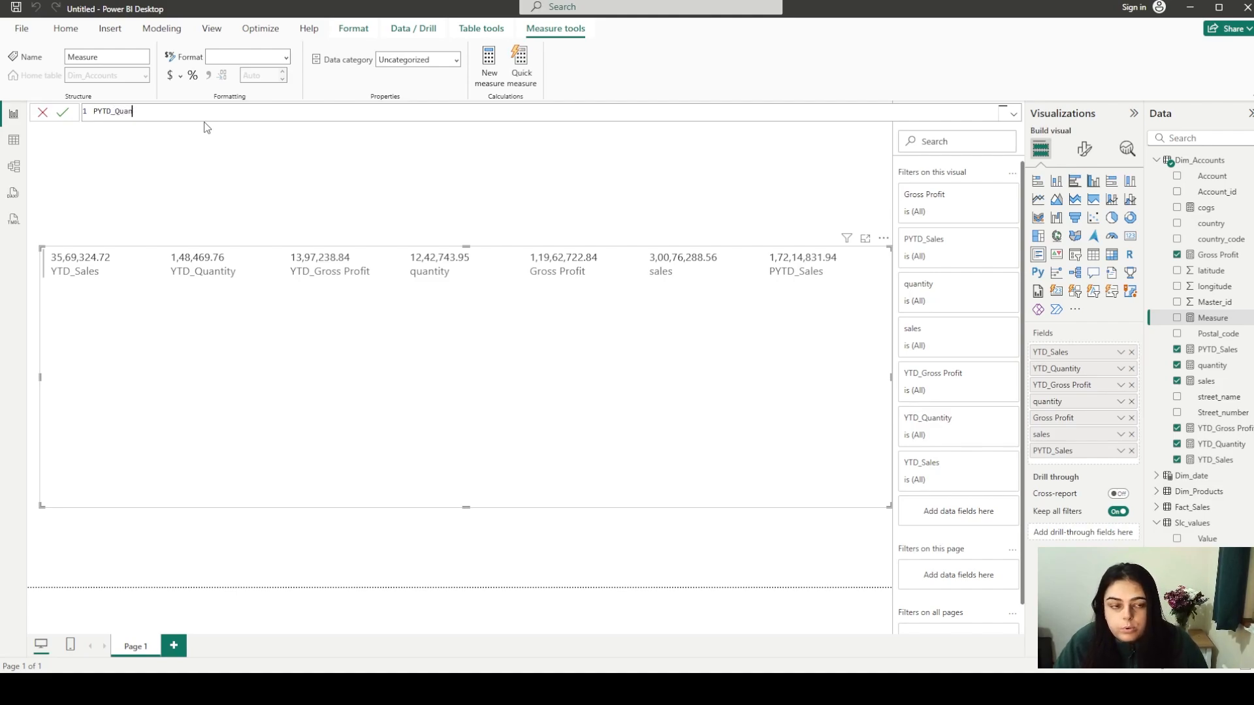
key(BackSpace)
text(ntity =)
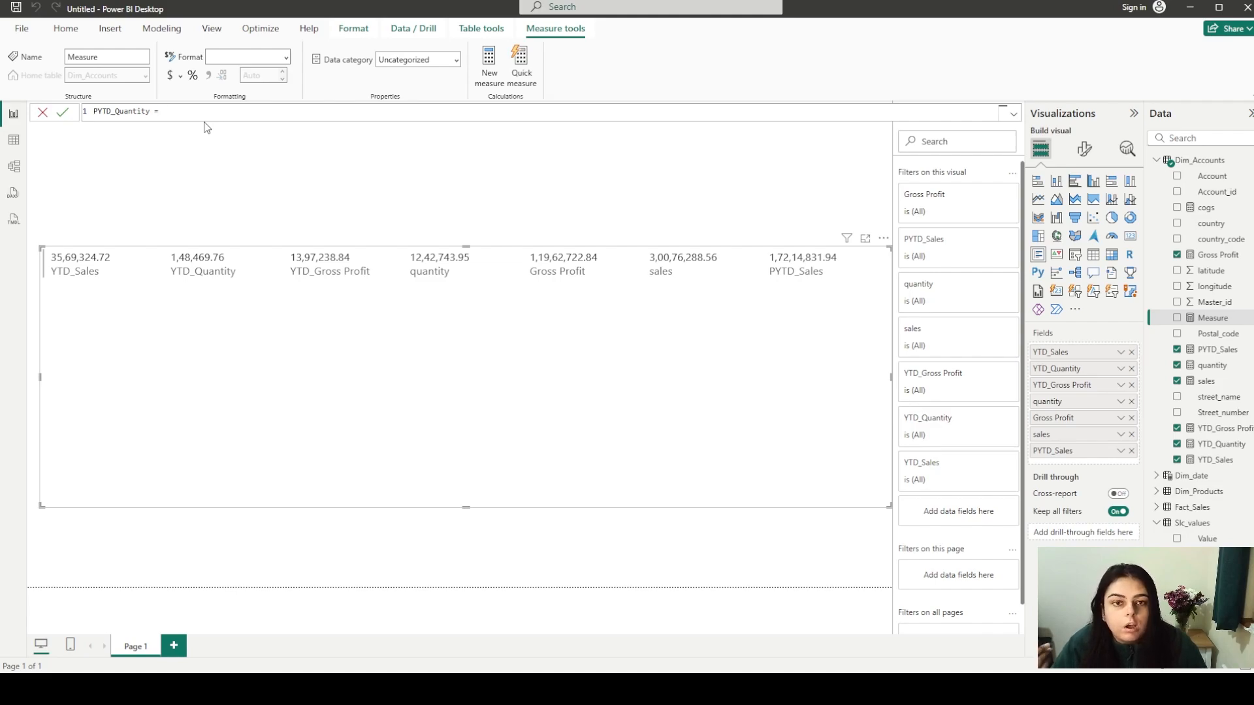
Write the PYTD_Quantity formula as CALCULATE of [quantity] with SAMEPERIODLASTYEAR(Dim_date[Date]) as the first filter
text(CALCULATE()
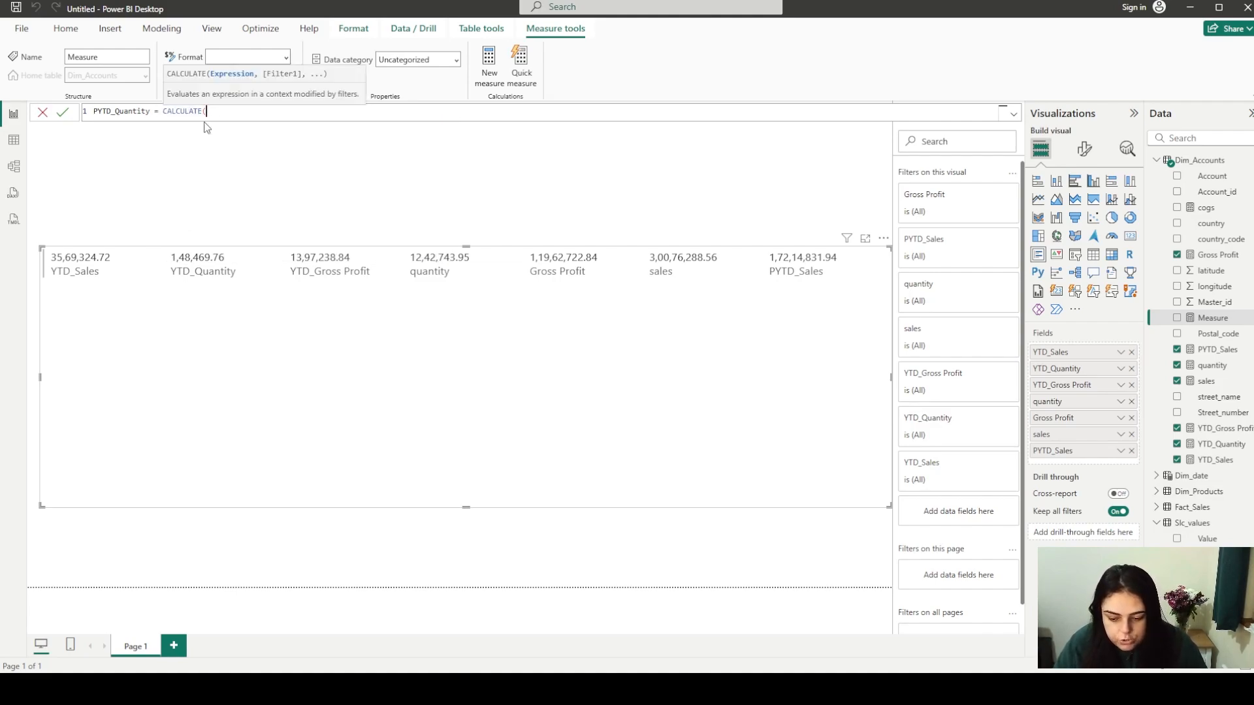
text([quantity])
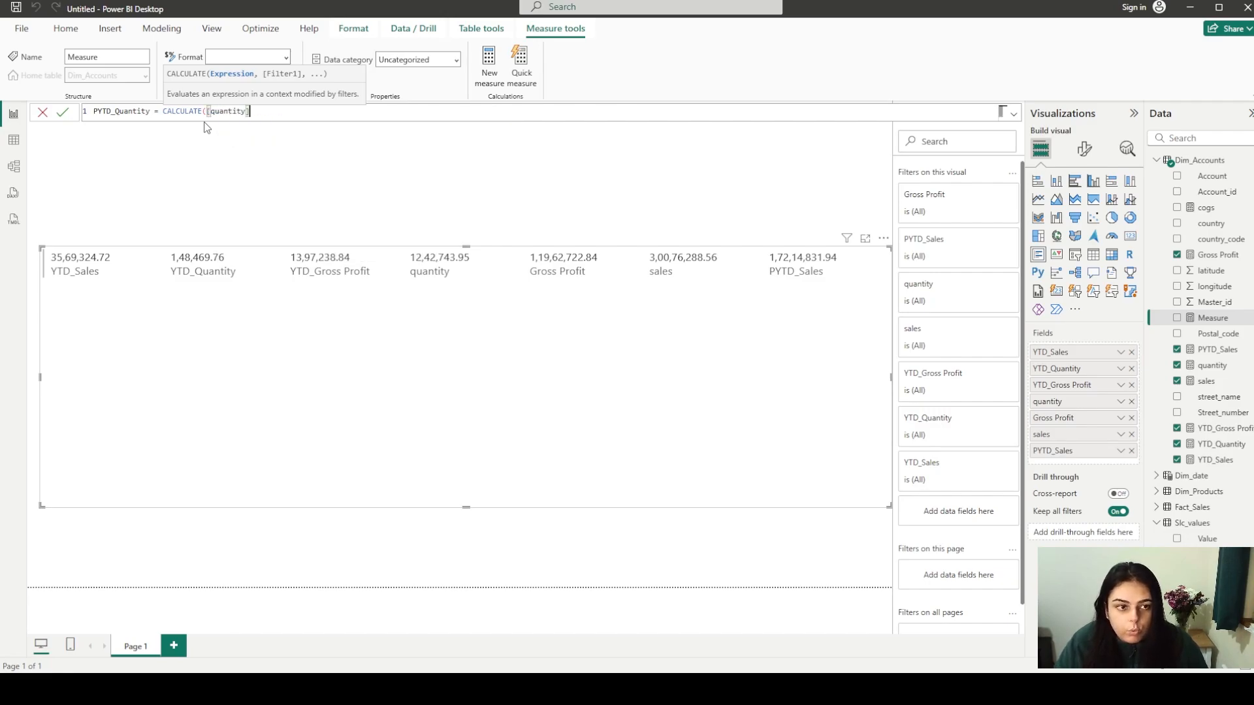
text(,)
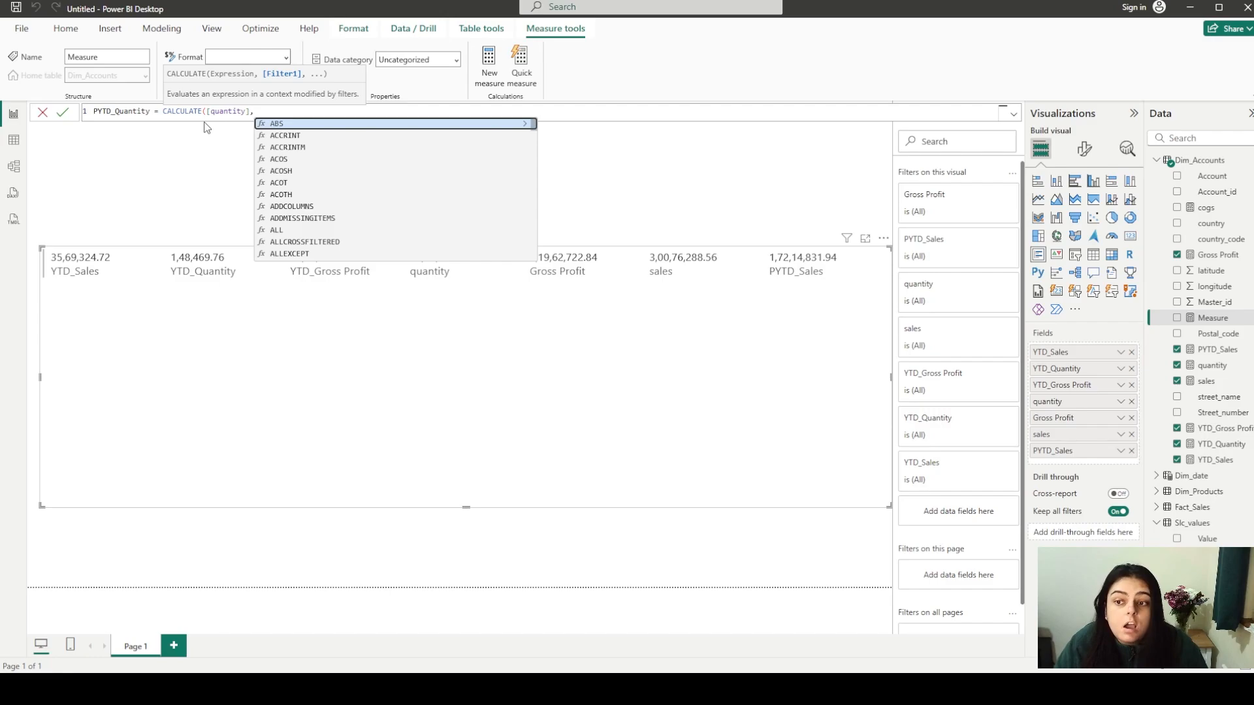
text(sameperio)
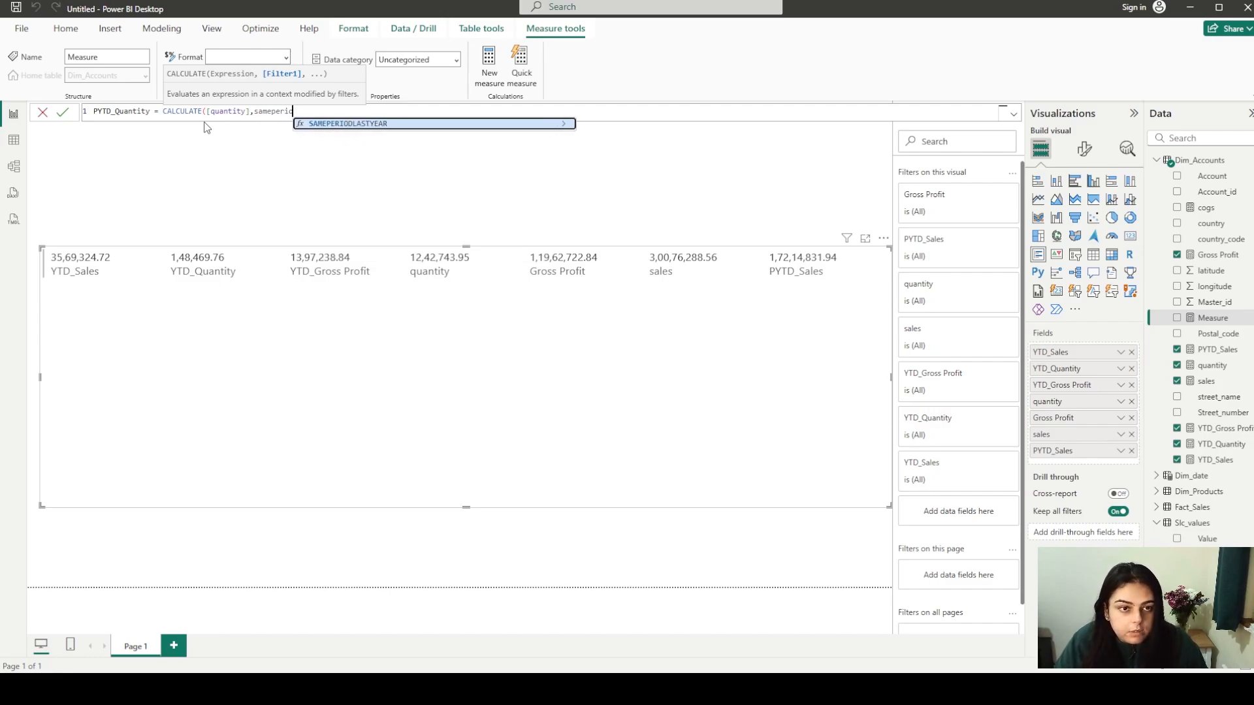
key(Tab)
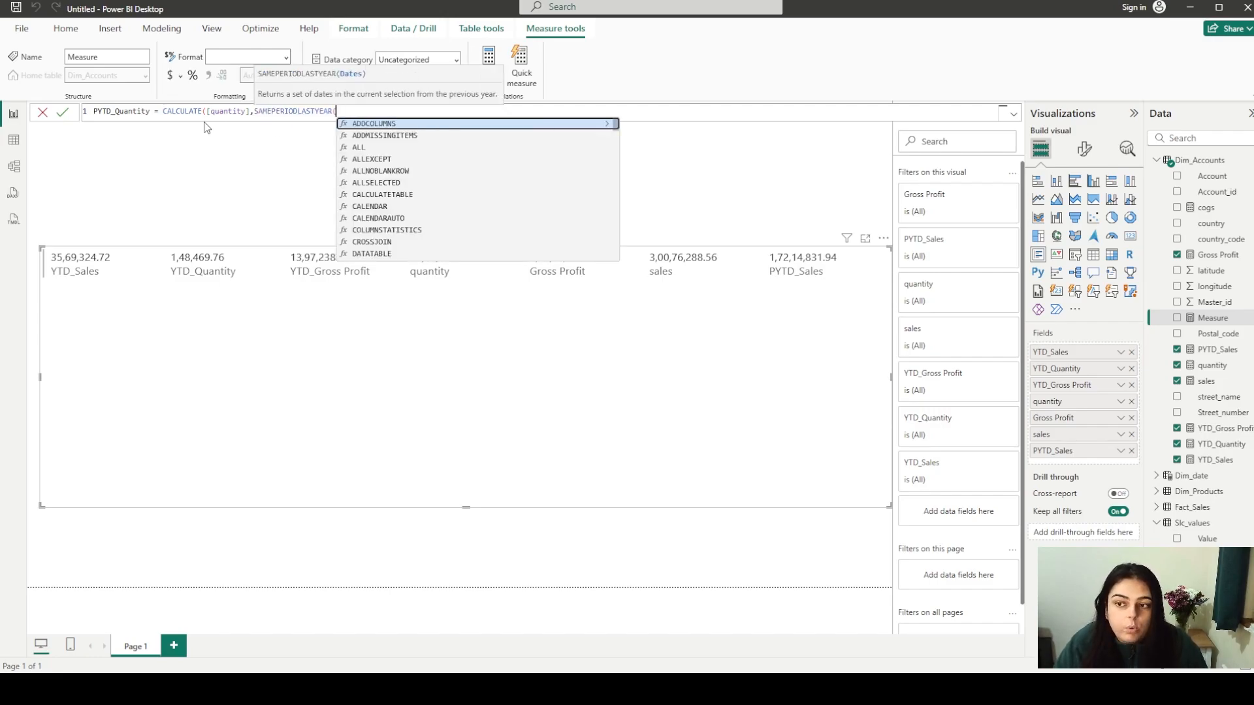
text(dim)
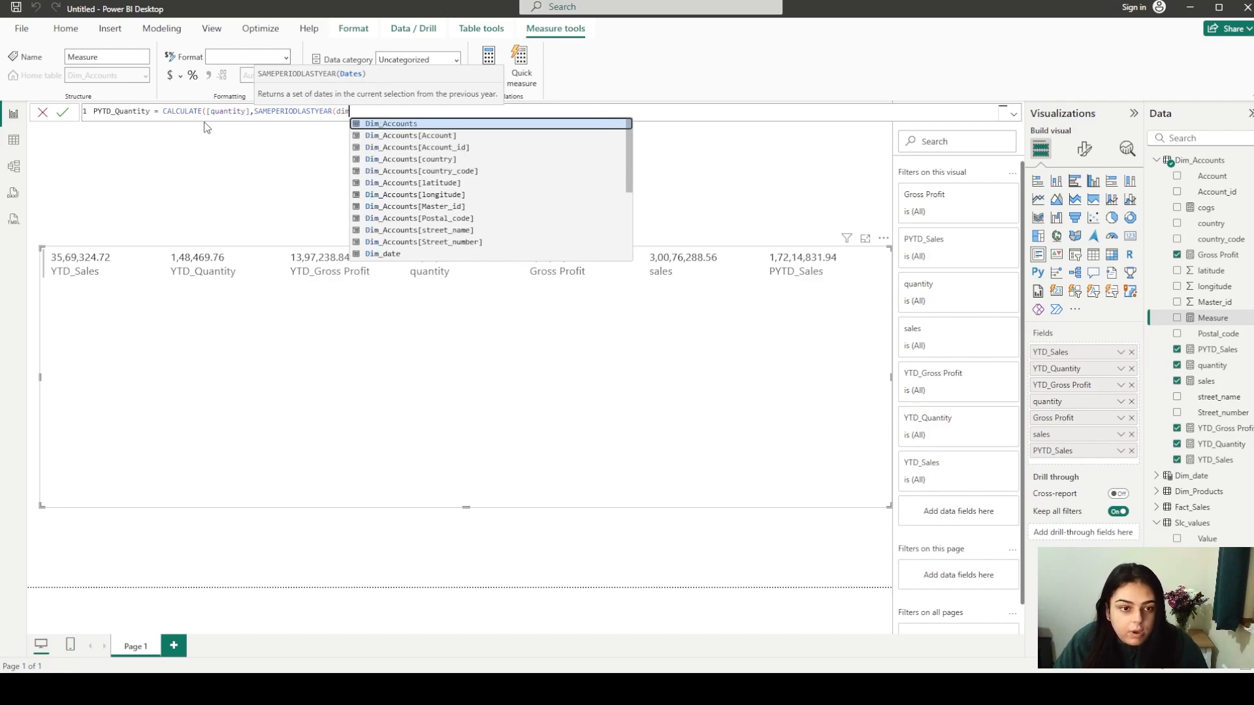
key(Down)
key(Down)
key(Down)
key(Down)
key(Down)
key(Down)
key(Down)
key(Down)
key(Down)
key(Down)
key(Down)
key(Down)
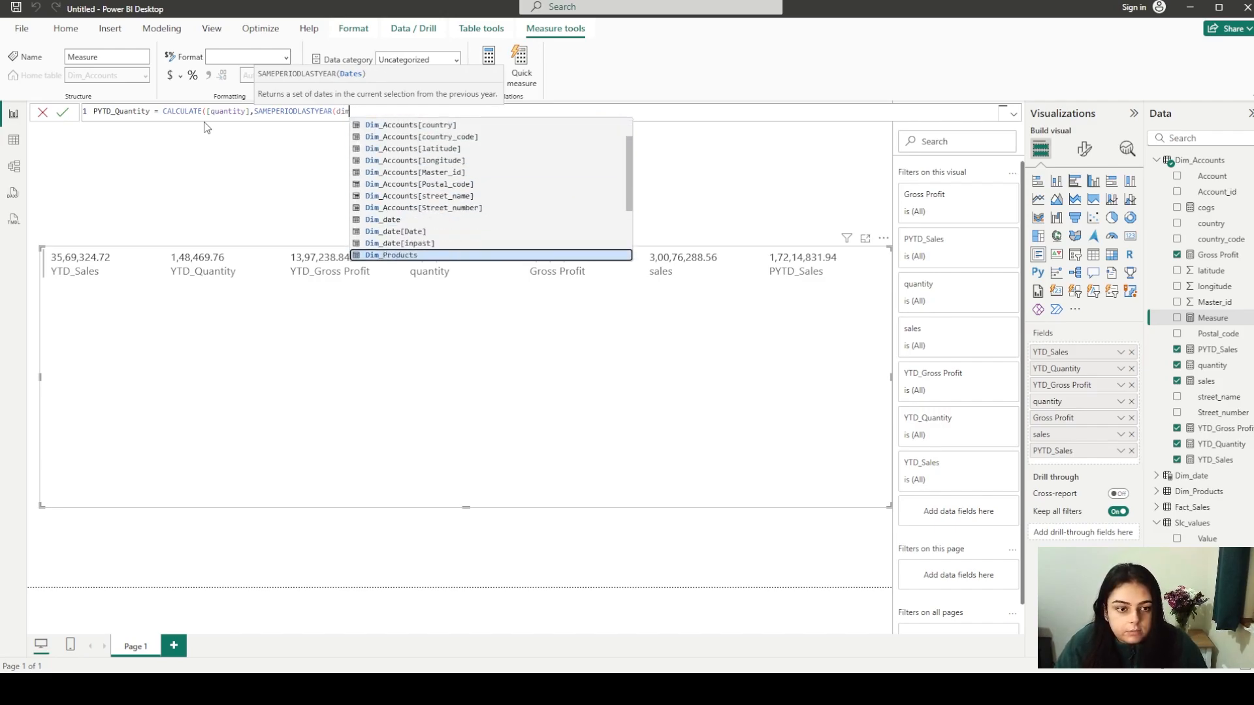
key(Tab)
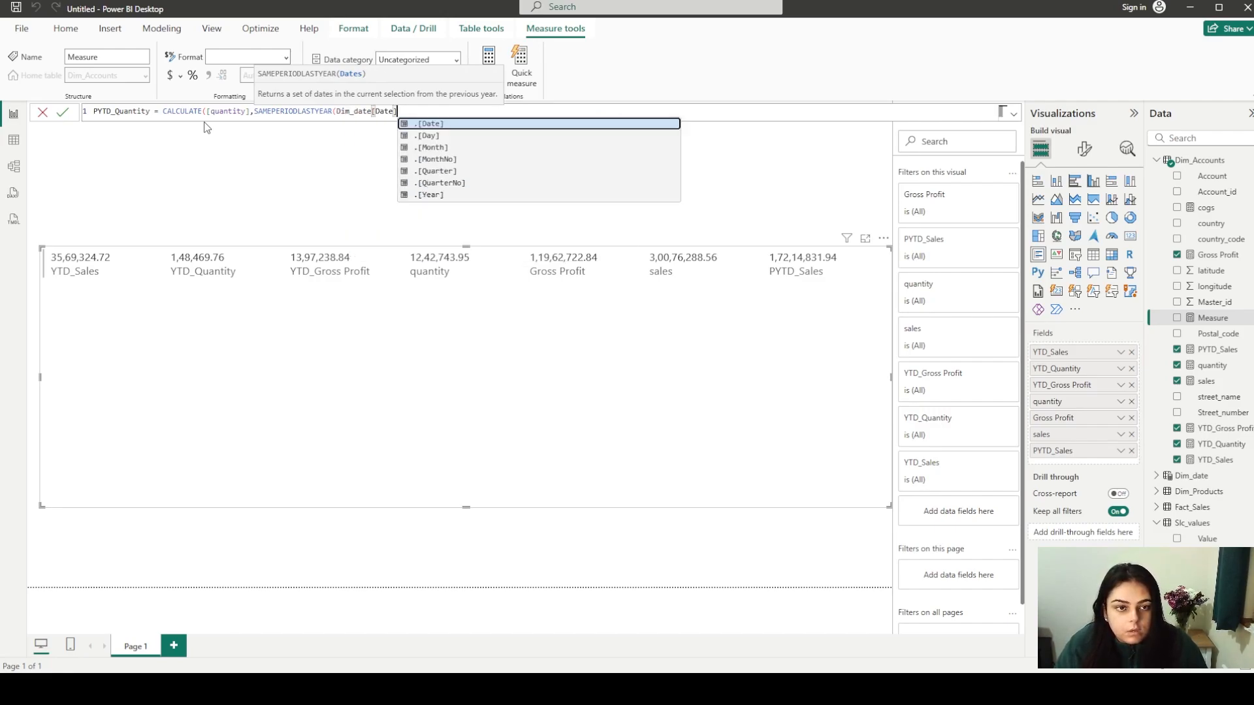
text(),)
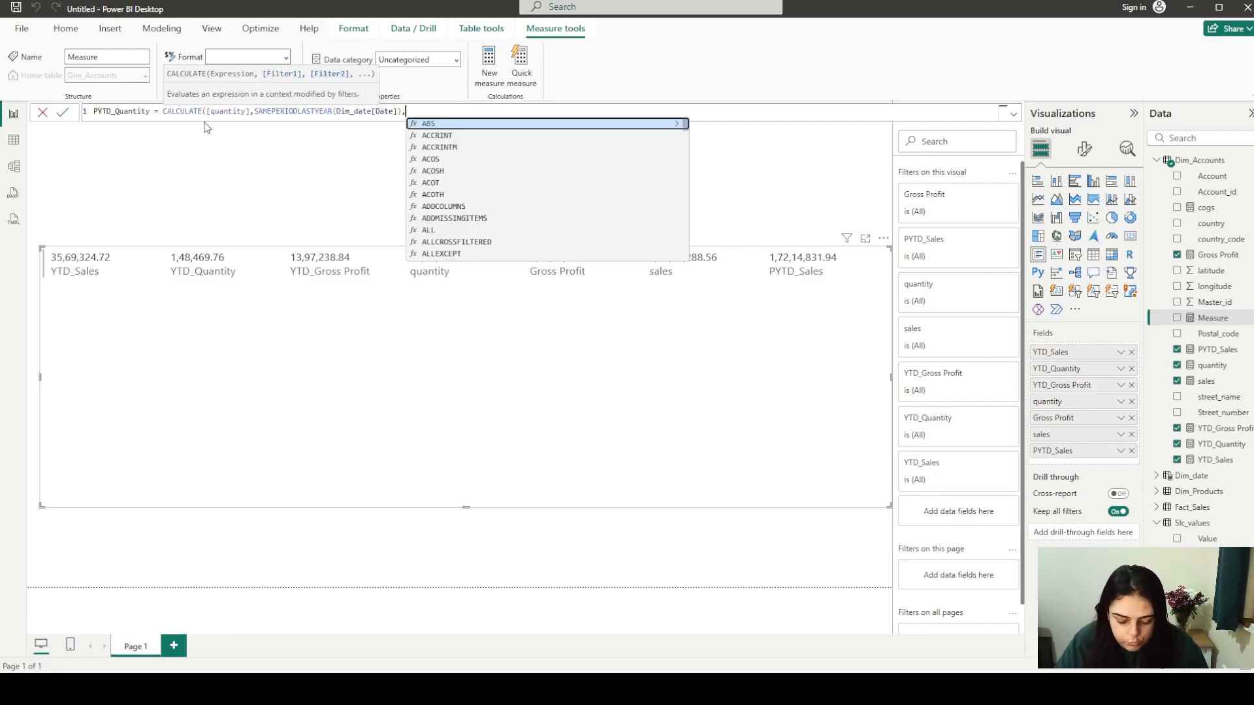
Complete the formula with the filter Dim_date[inpast]=TRUE, commit it and add PYTD_Quantity to the multi-row card
text(inpas)
key(Tab)
text(=)
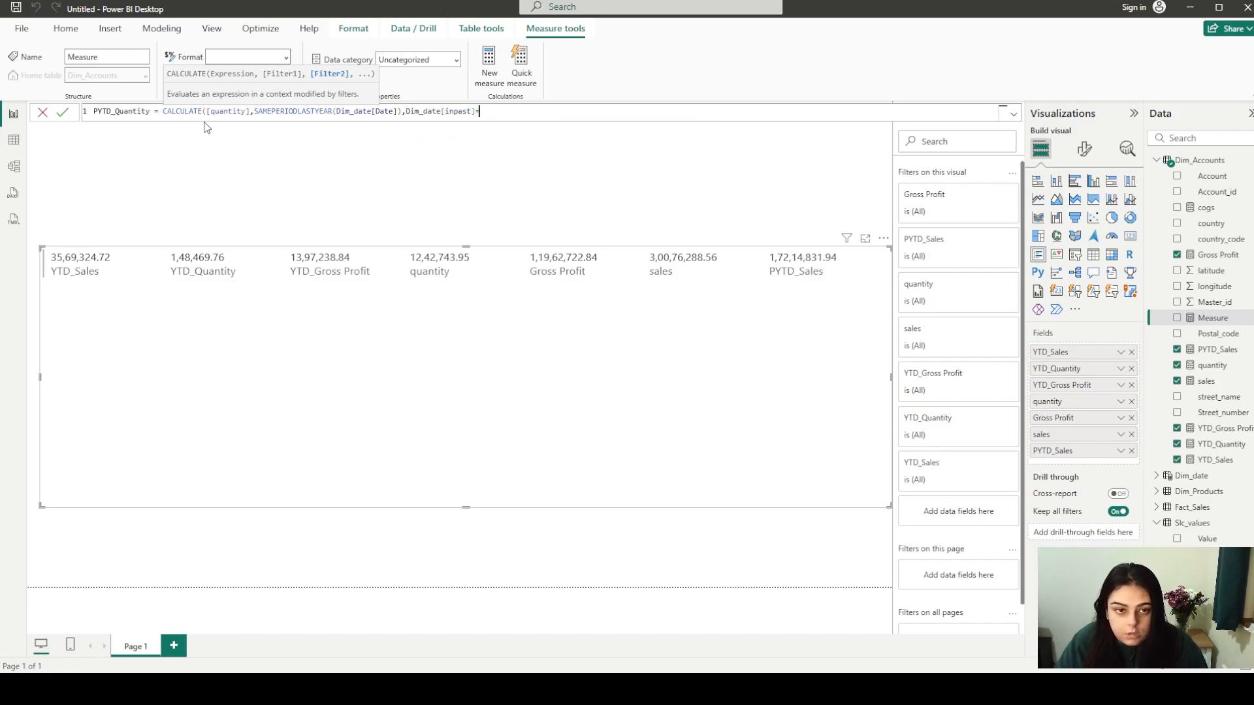
text(TRUE))
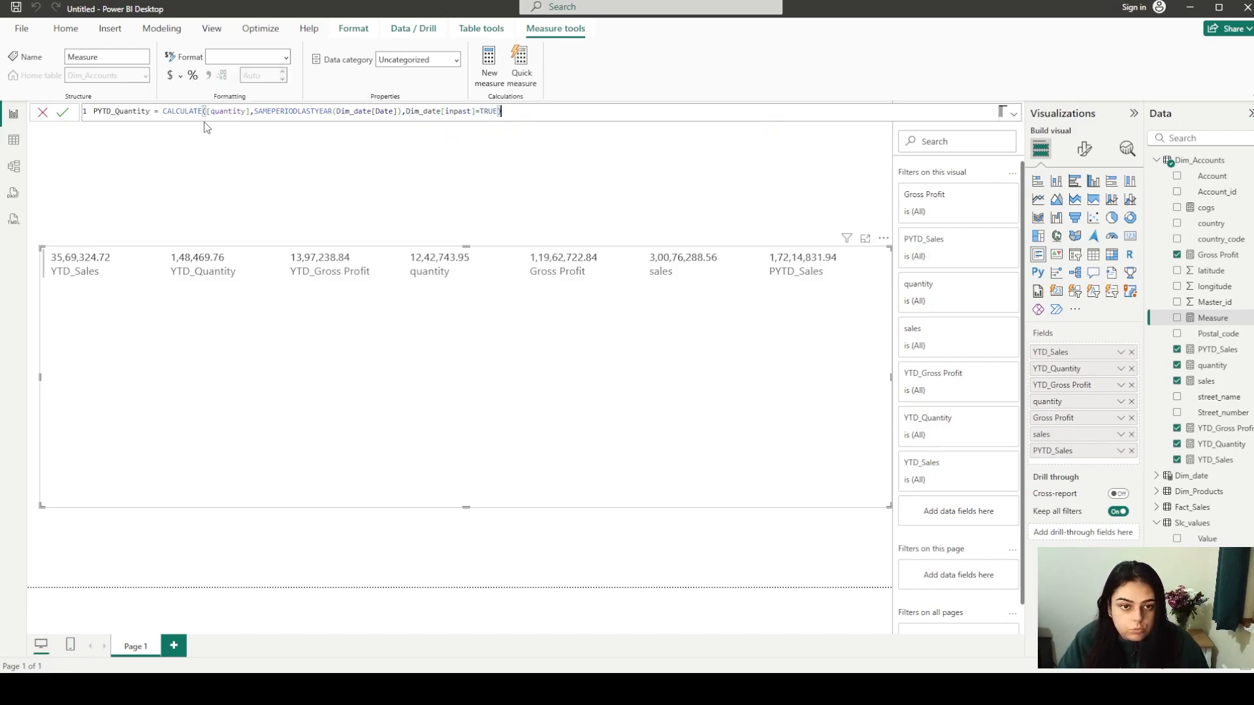
key(Return)
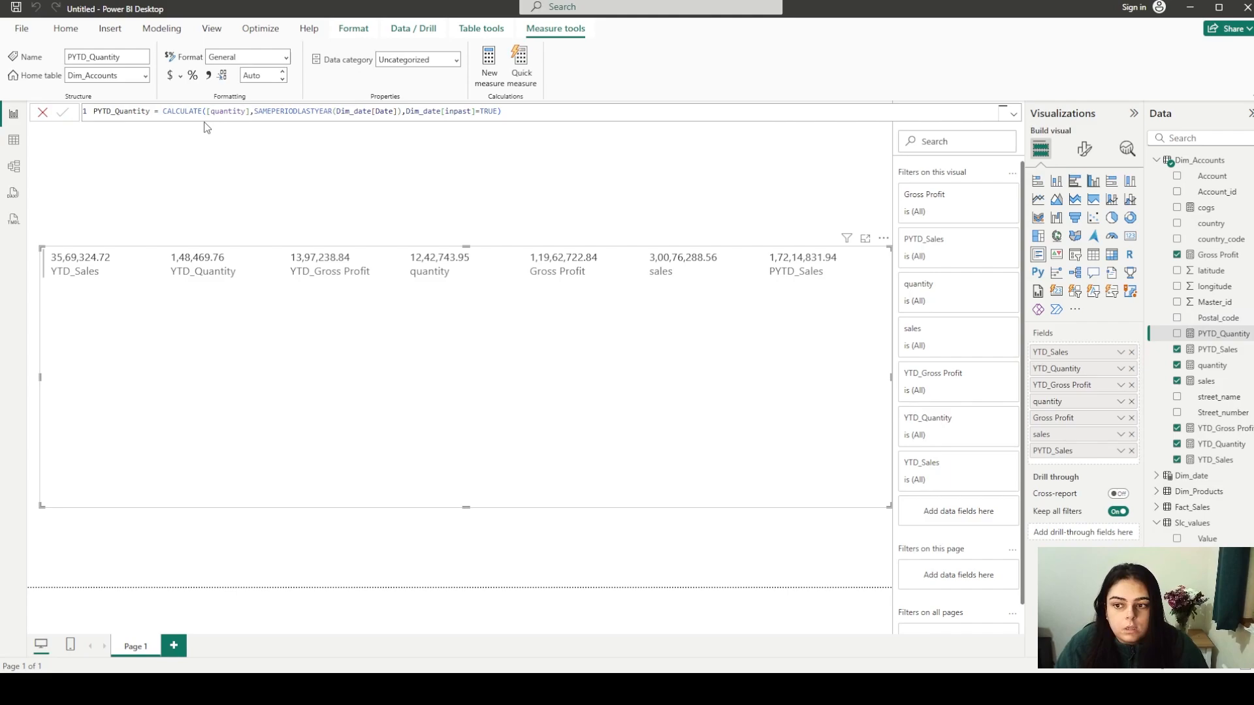
click(1177, 334)
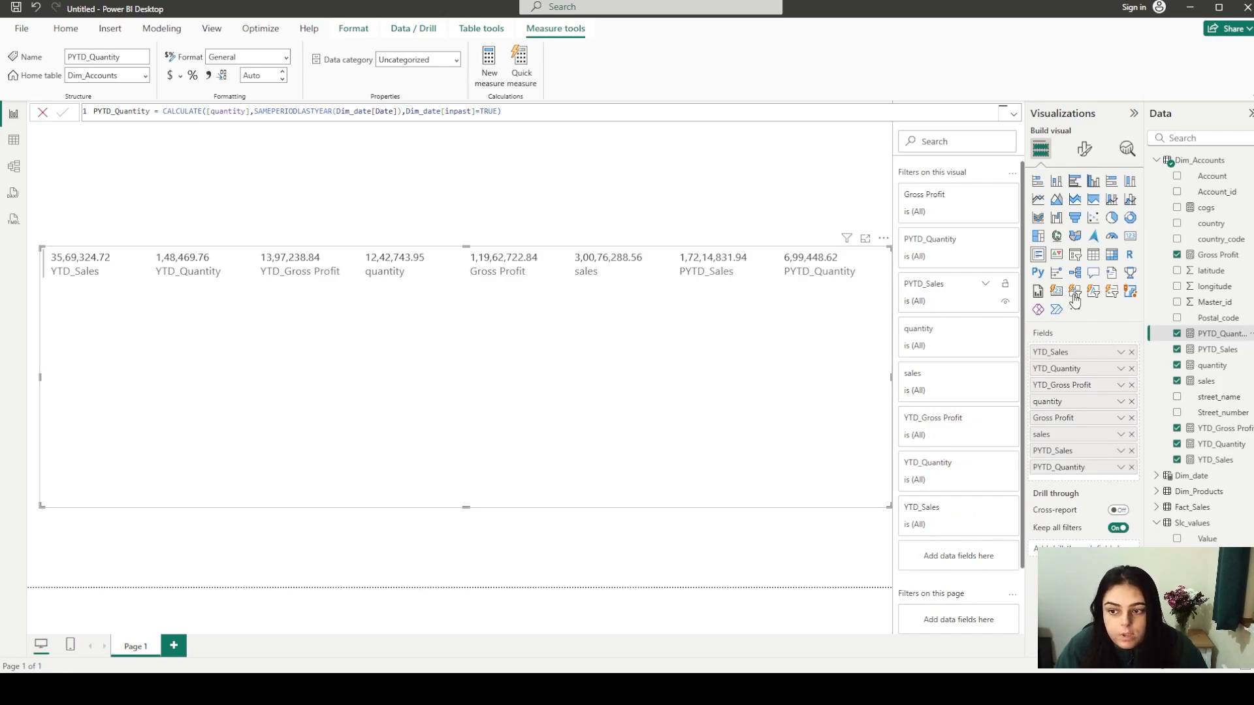
Start a new measure in Dim_Accounts named PYTD_Gross Profit and open its formula with CALCULATE
right_click(1212, 336)
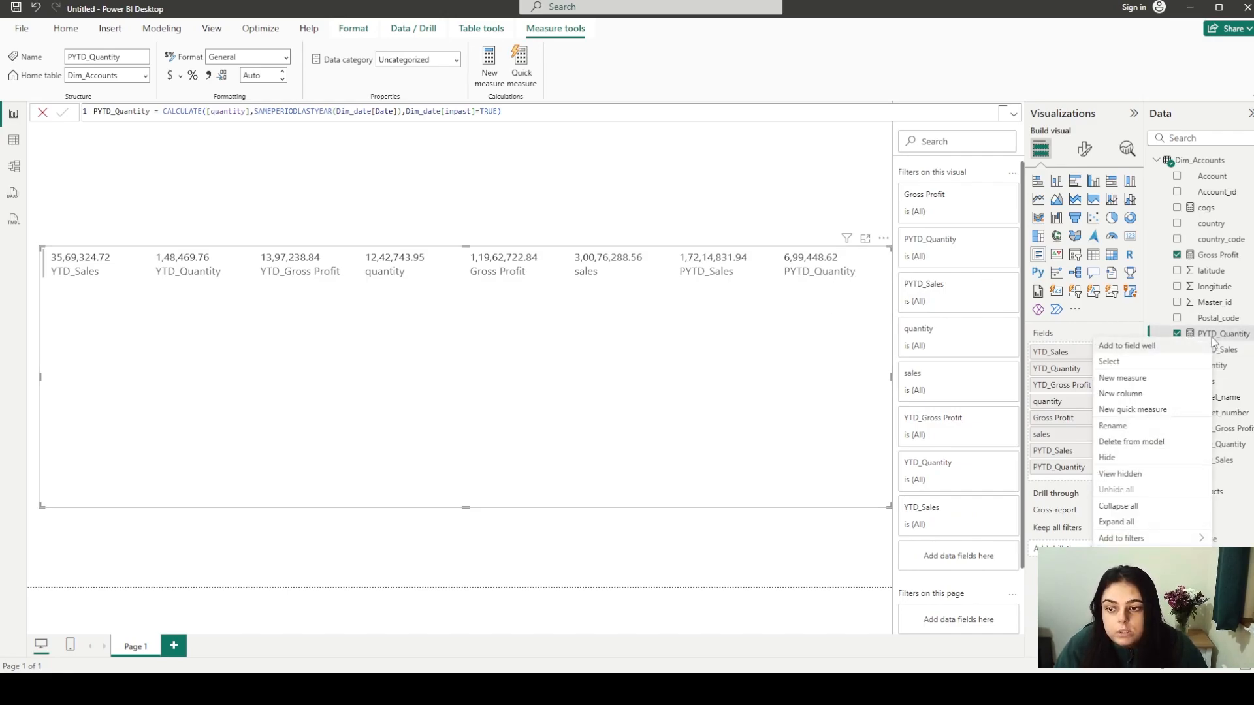
click(1149, 378)
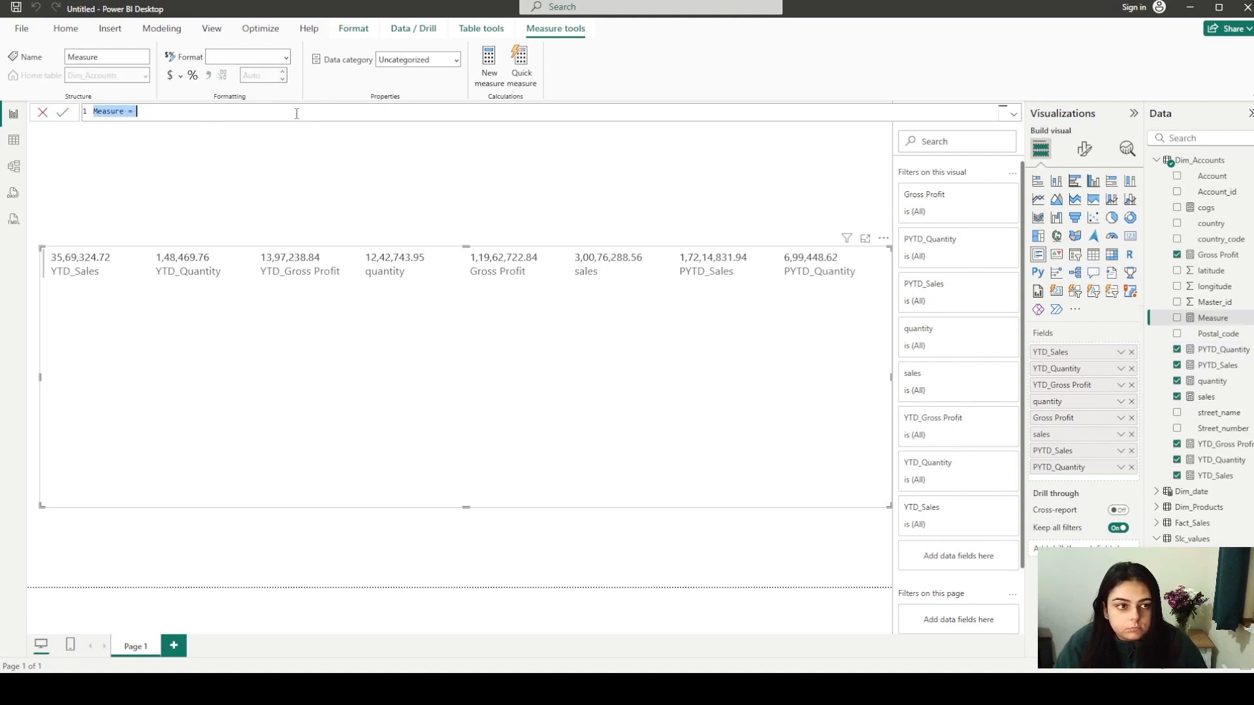
text(PYTD_)
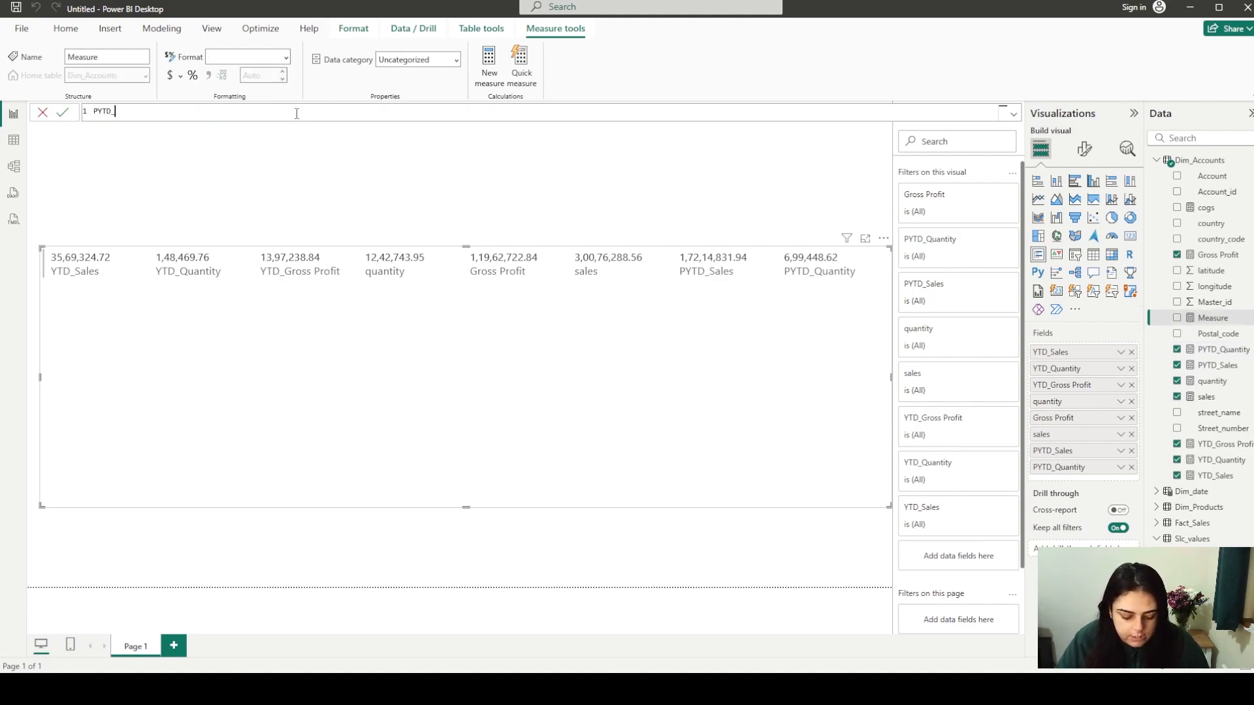
text(Gros)
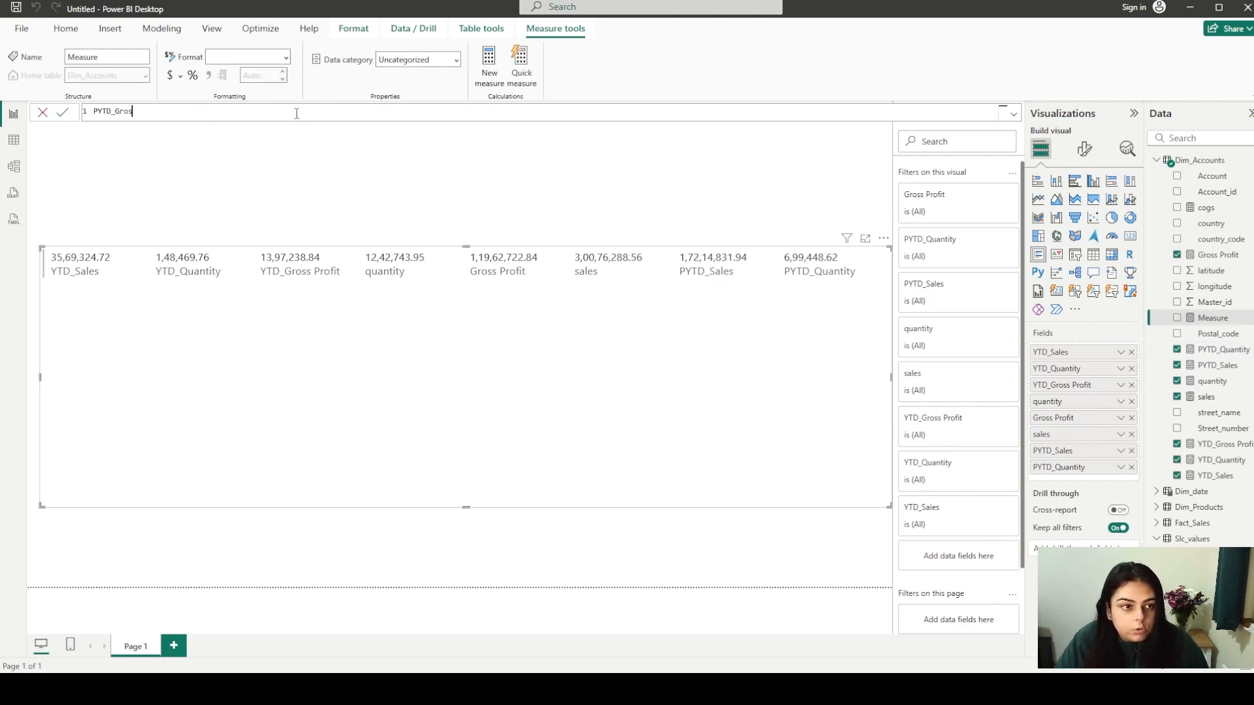
text(s Profi)
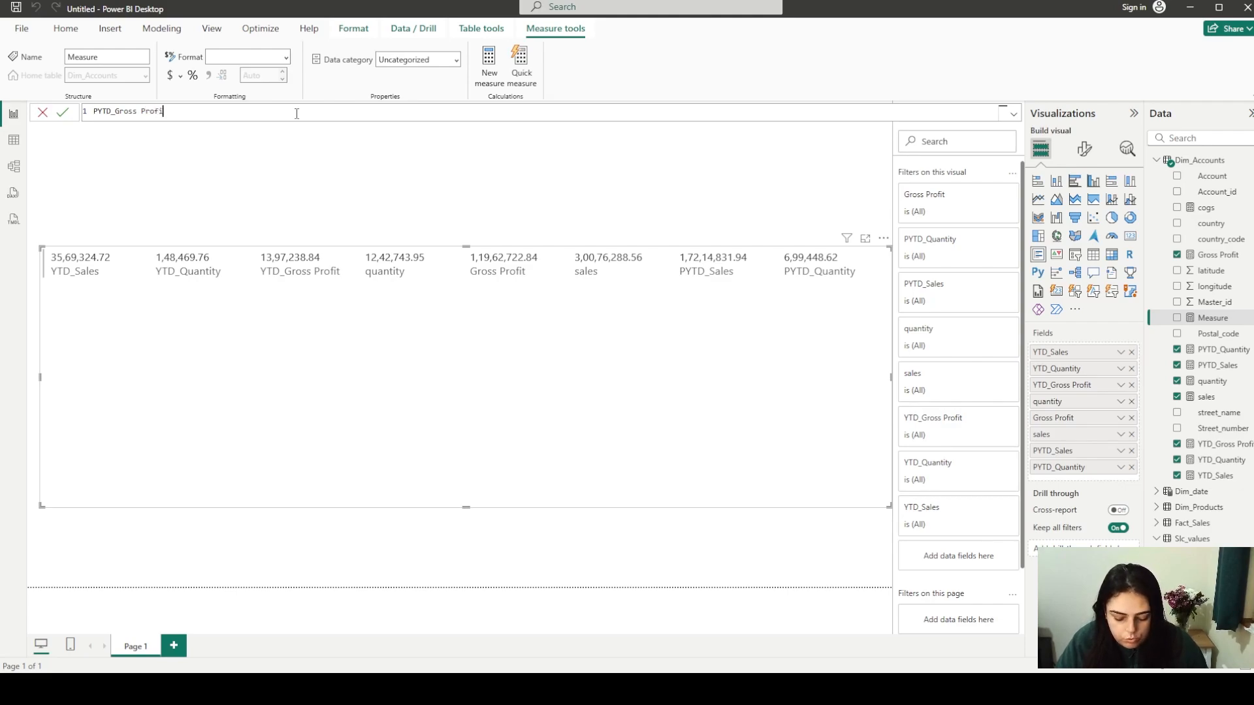
text(t = CALCULATE()
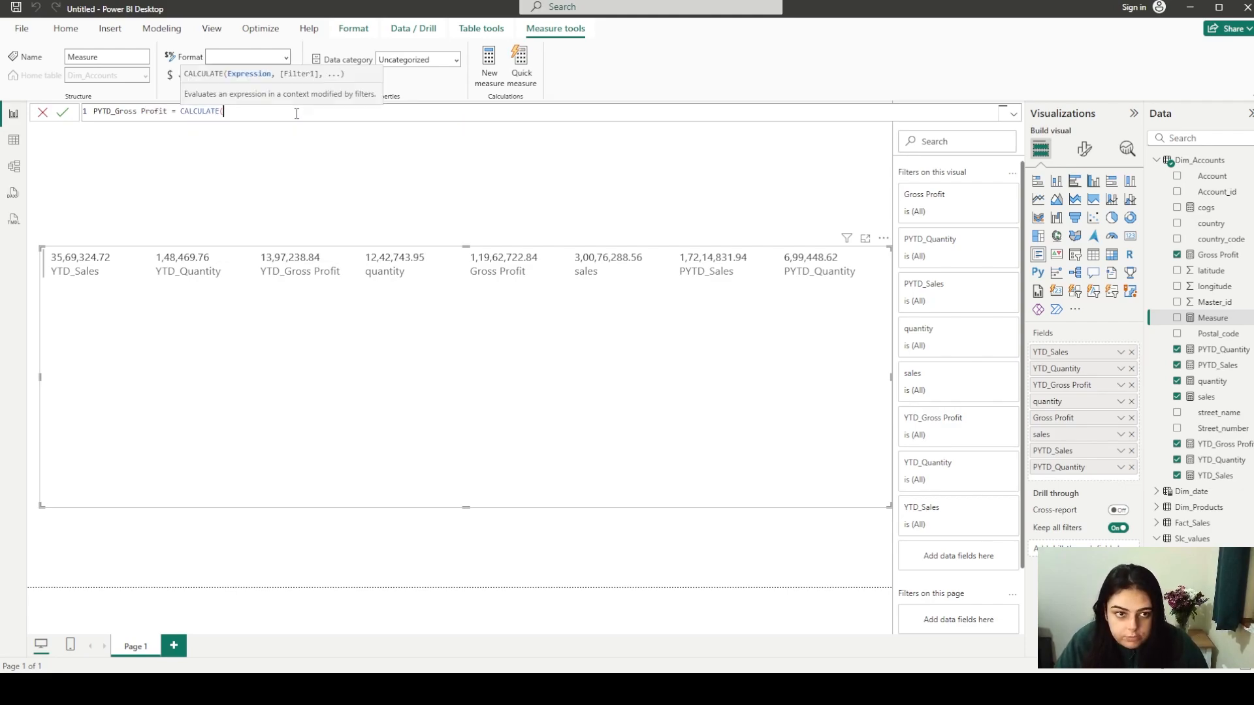
Use [Gross Profit] as the expression and SAMEPERIODLASTYEAR on Dim_date[Date] as the filter in the PYTD_Gross Profit formula
text(gross)
key(Tab)
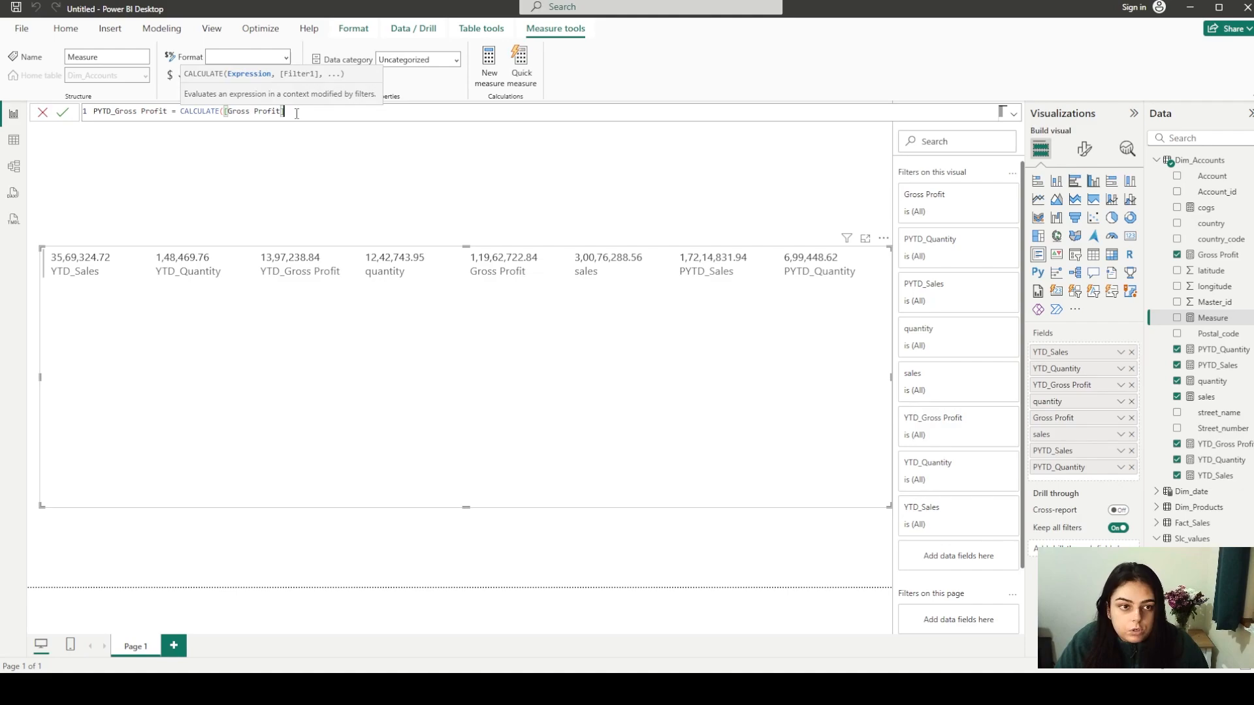
text(,)
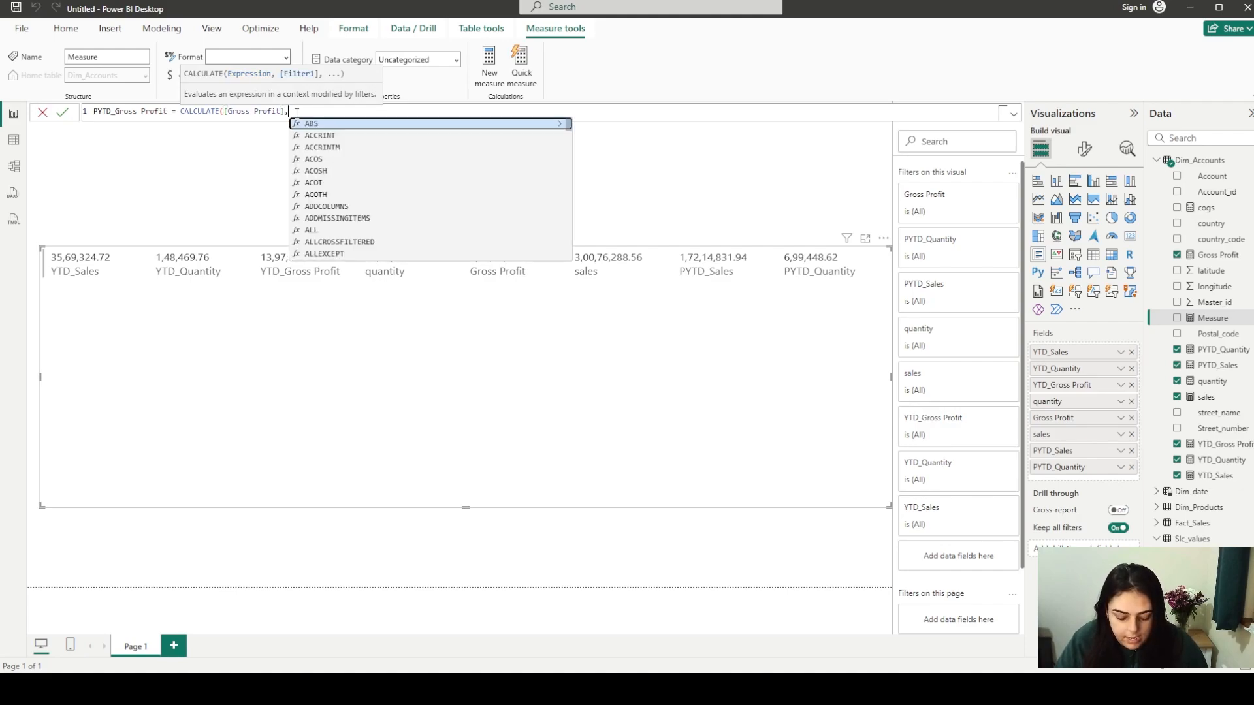
text(sampe)
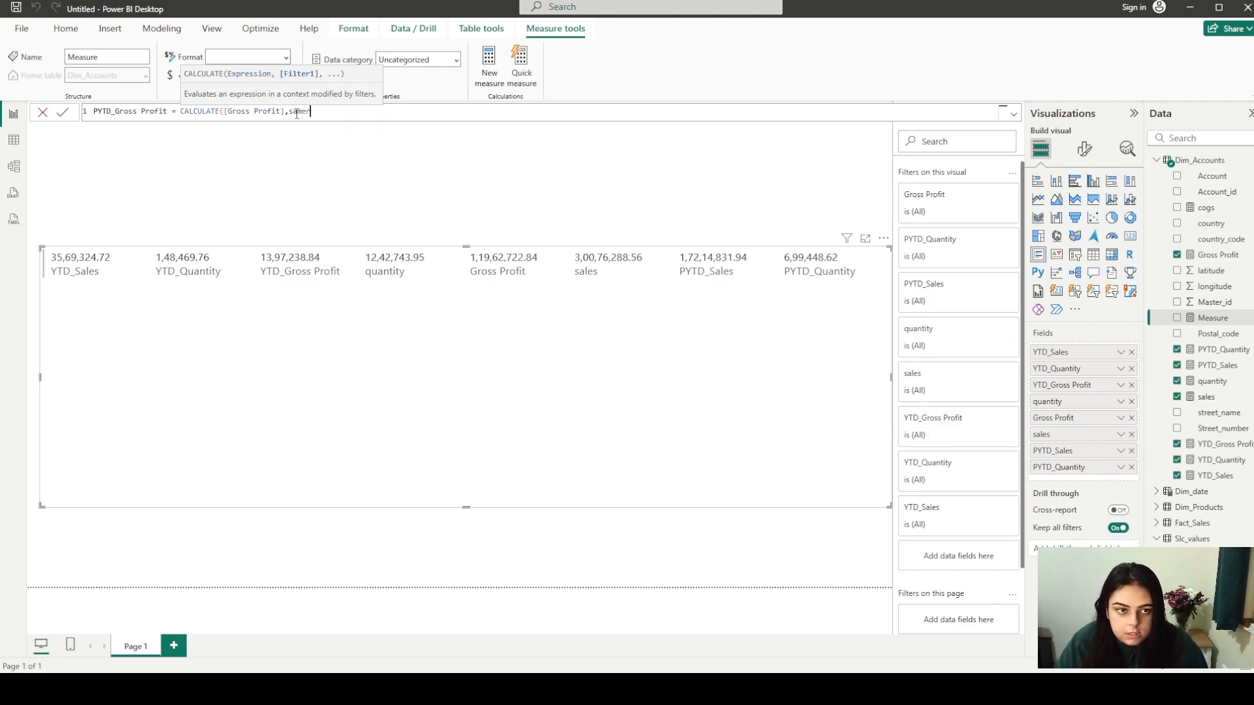
key(Tab)
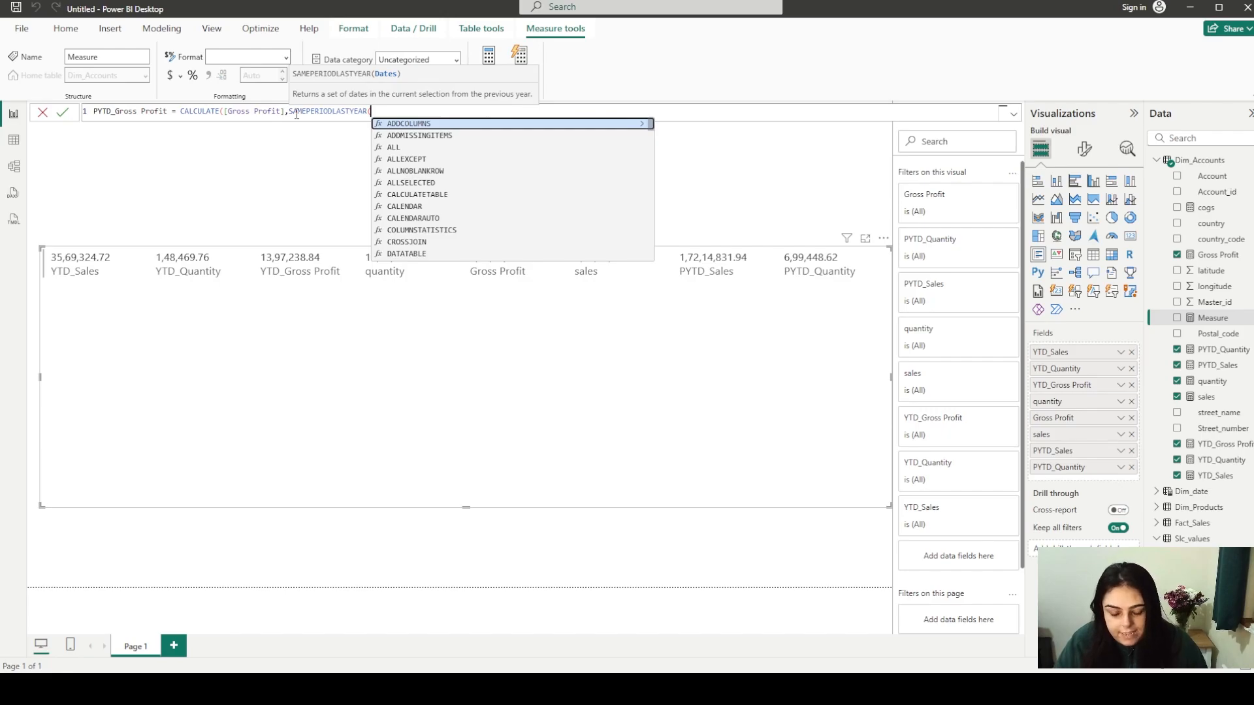
text(dim)
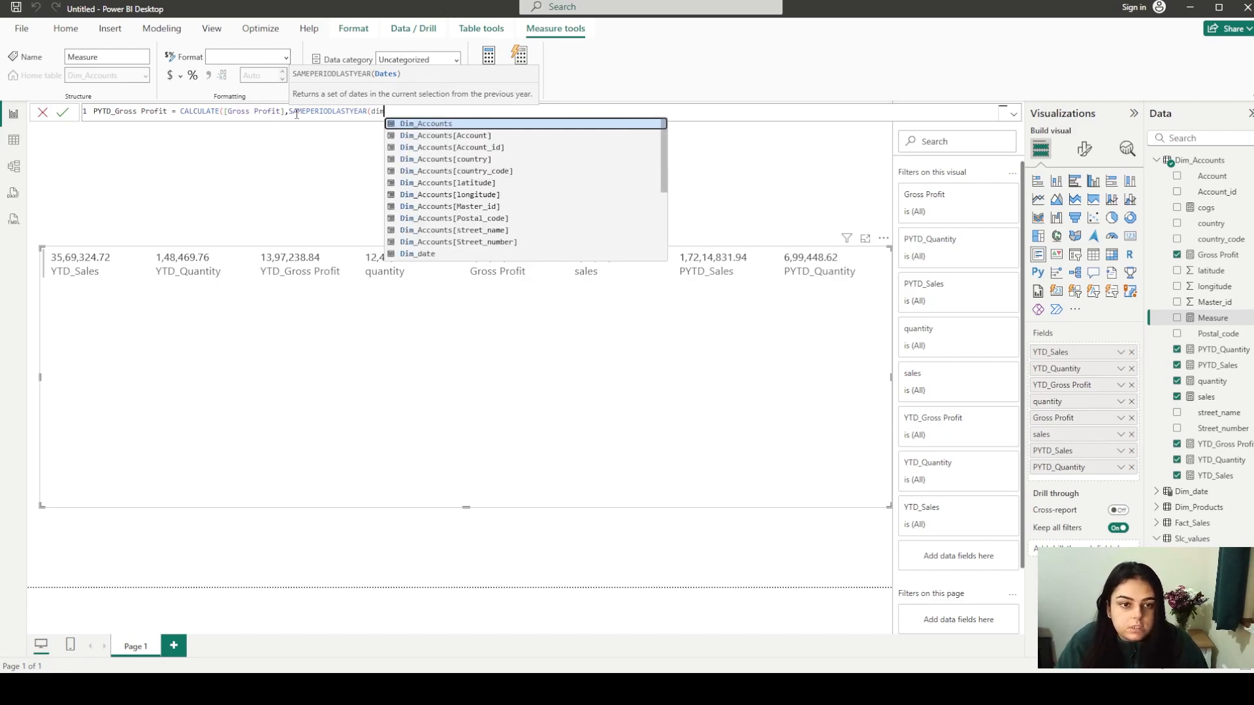
scroll(465, 199, down, 3)
click(459, 168)
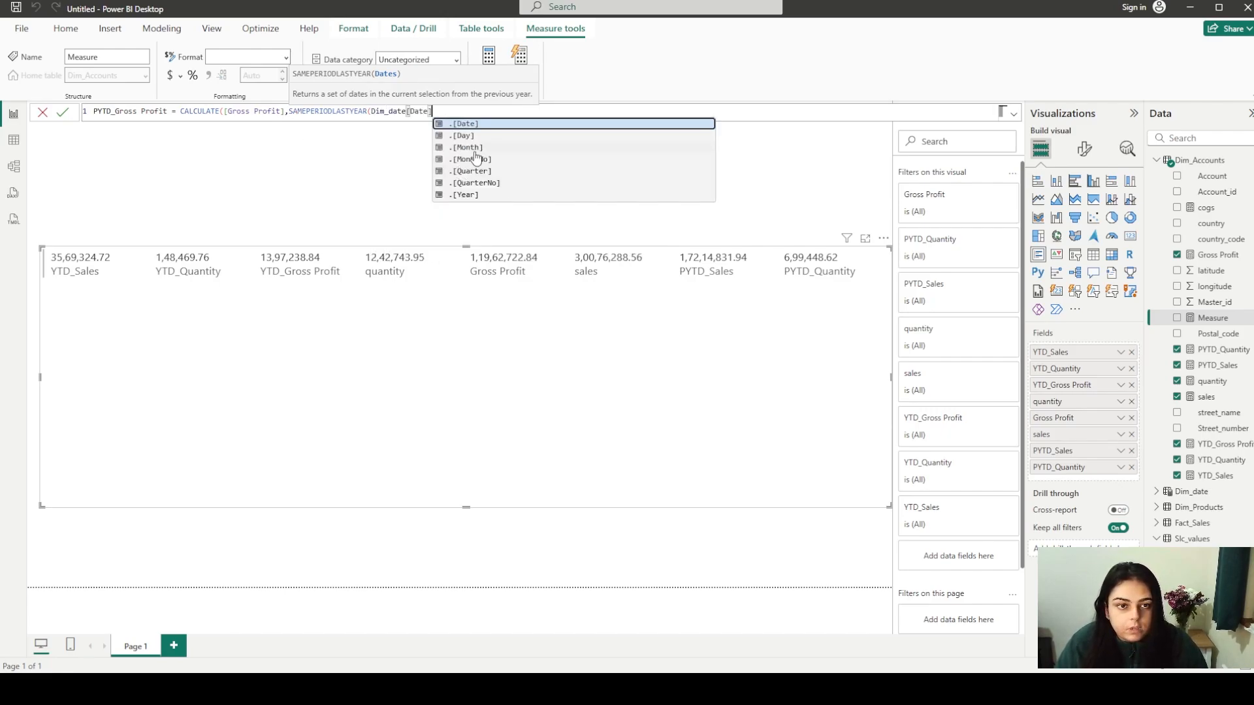
Finish the PYTD_Gross Profit measure with the filter Dim_date[inpast]=TRUE and add it to the multi-row card on the page
text(),inp)
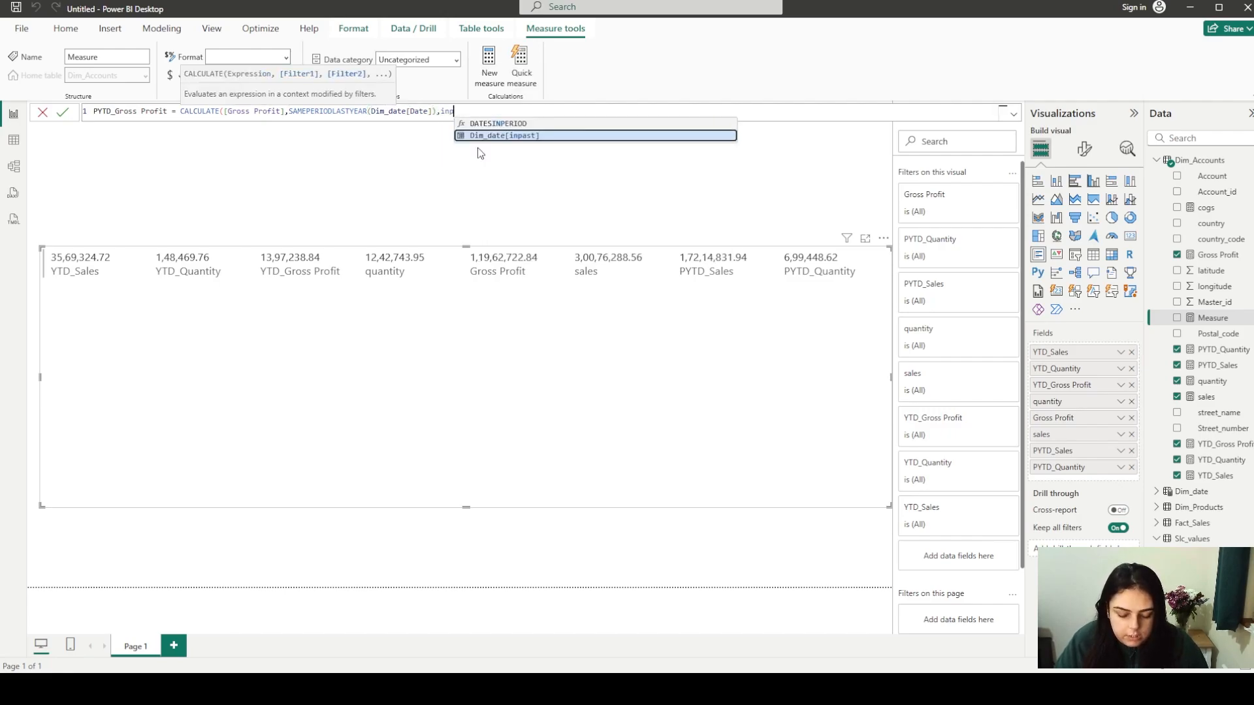
key(Tab)
text(=T)
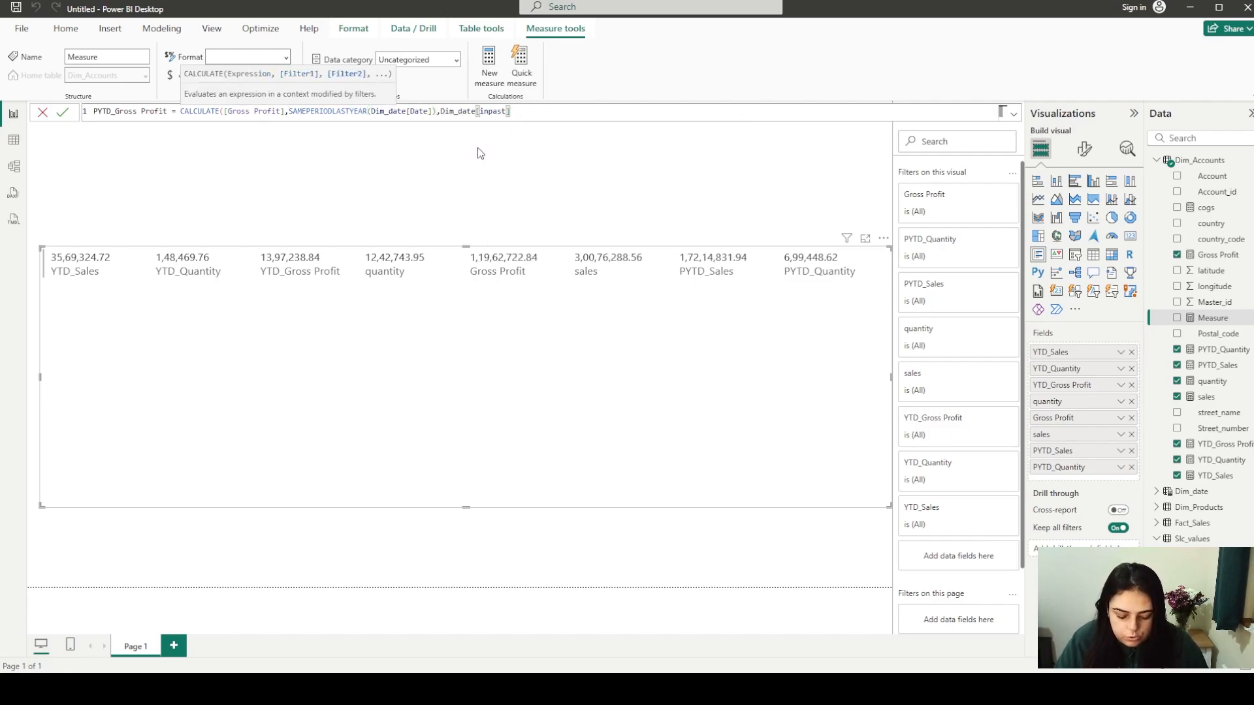
text(RUE))
key(Return)
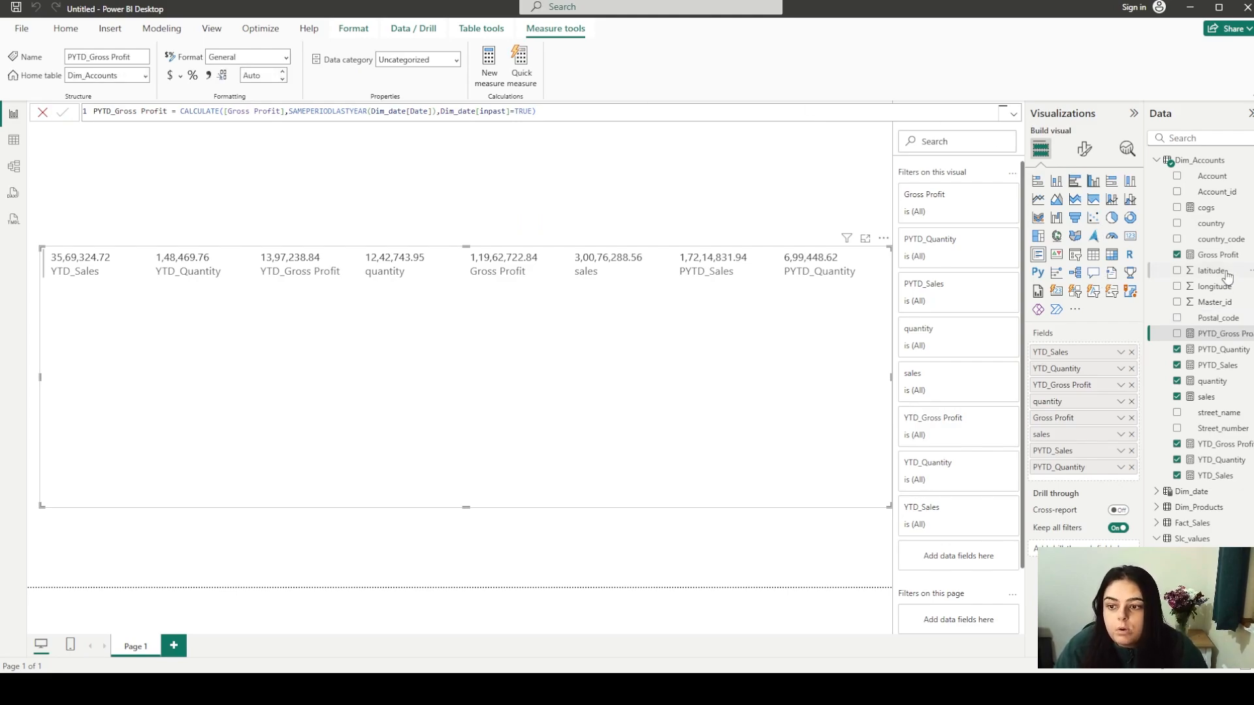
click(1178, 335)
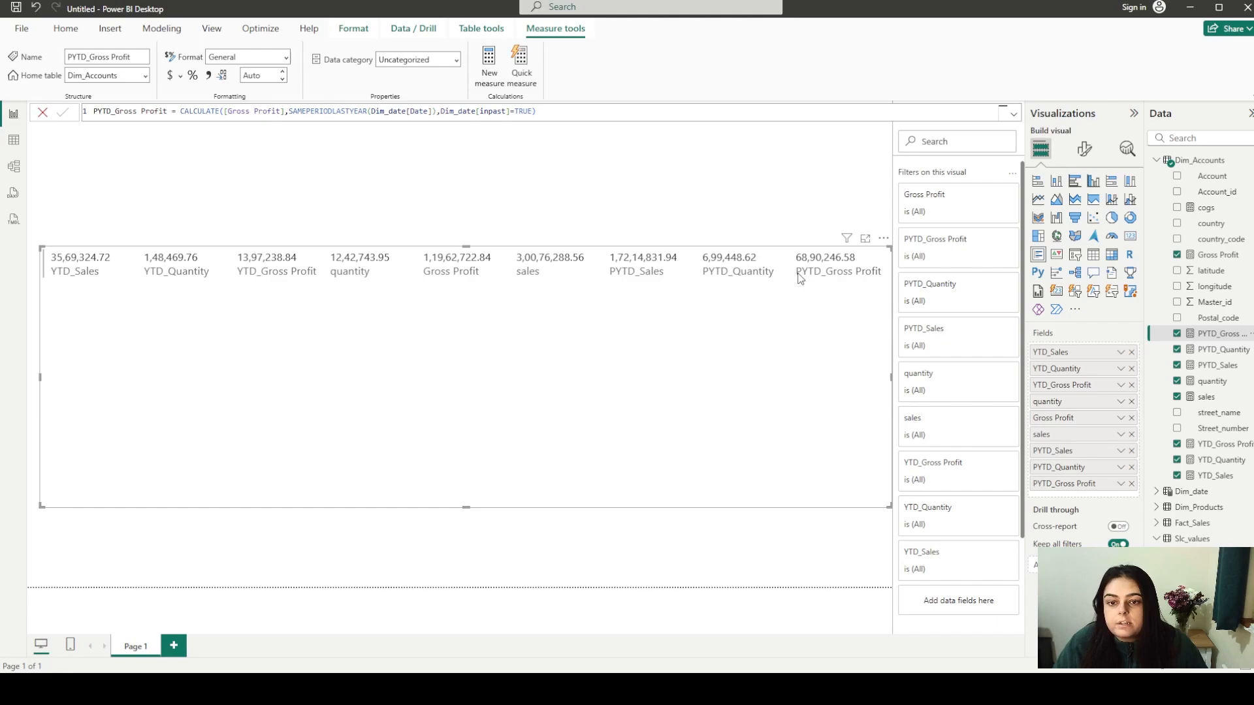
drag(797, 273, 848, 264)
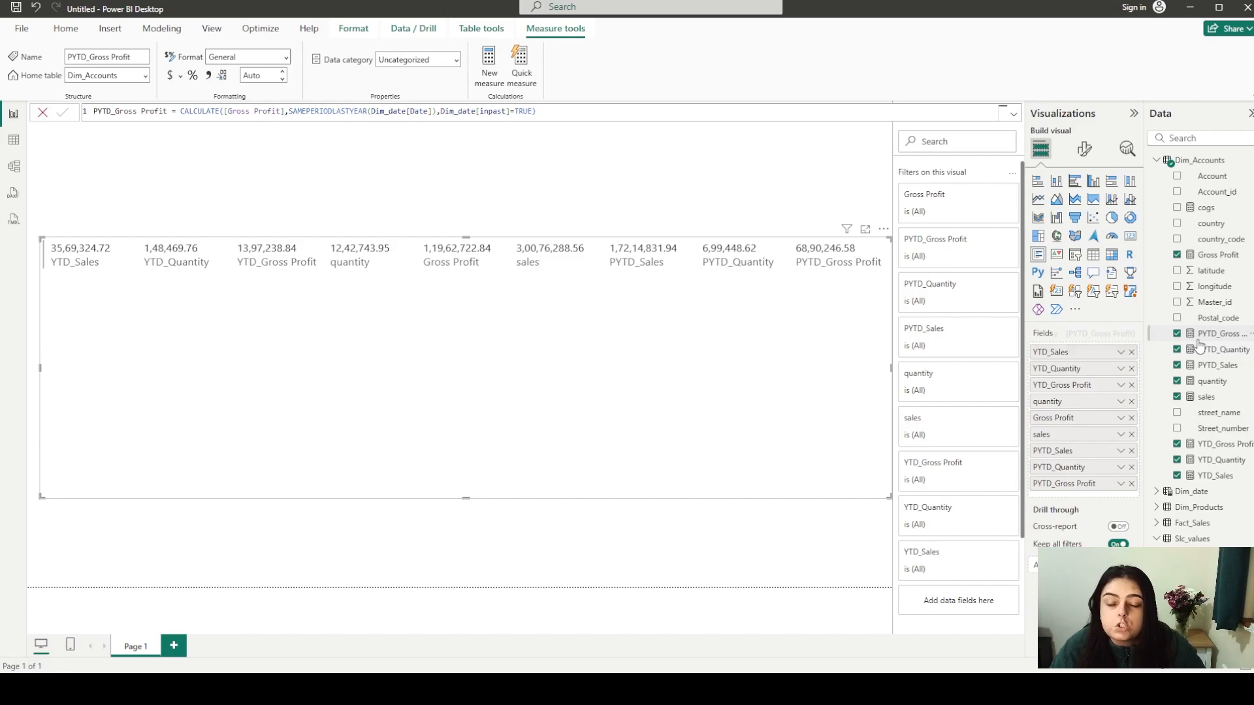
Switch to the finished Plant performance report and examine how its cards and charts respond to the Quantity and Sales slicer options
key(alt+Tab)
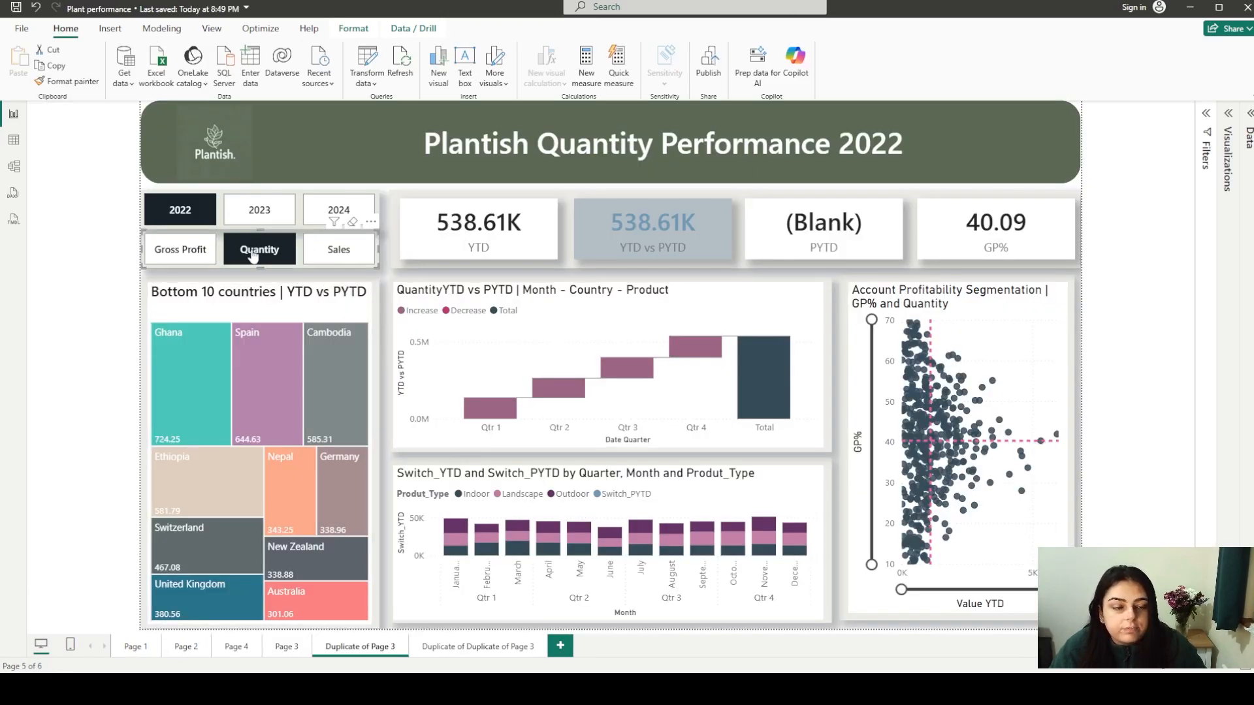
click(254, 254)
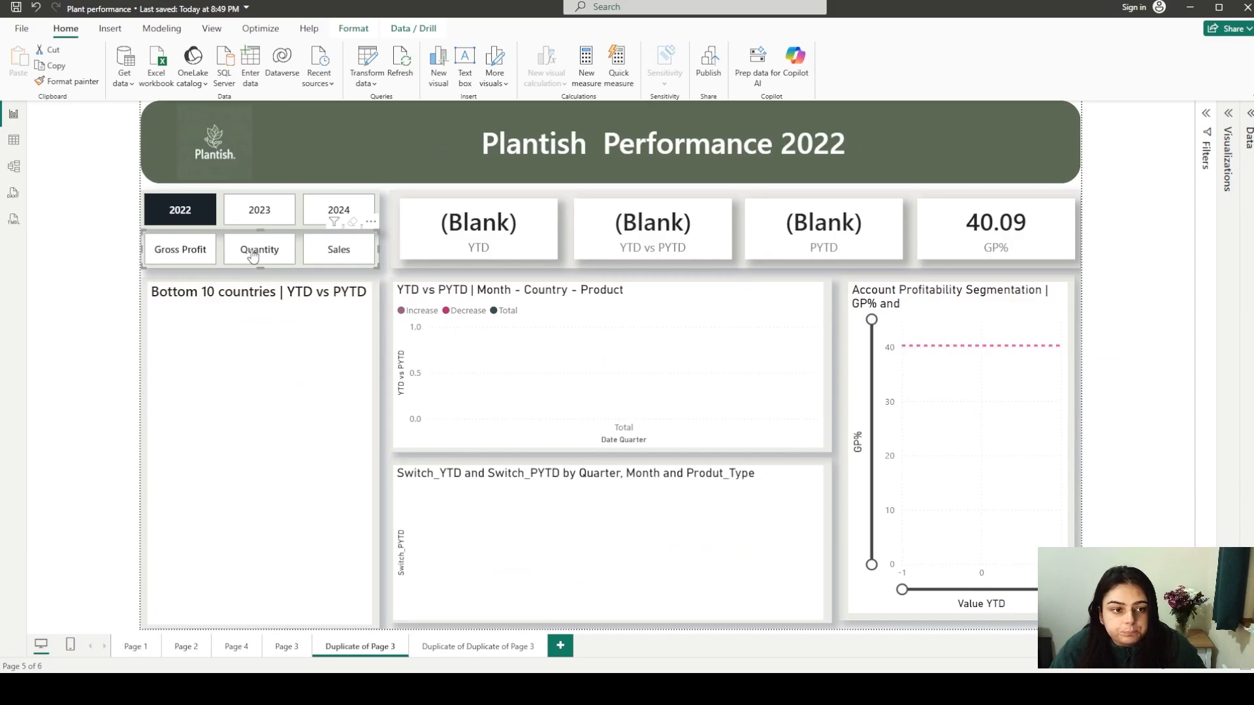
click(254, 254)
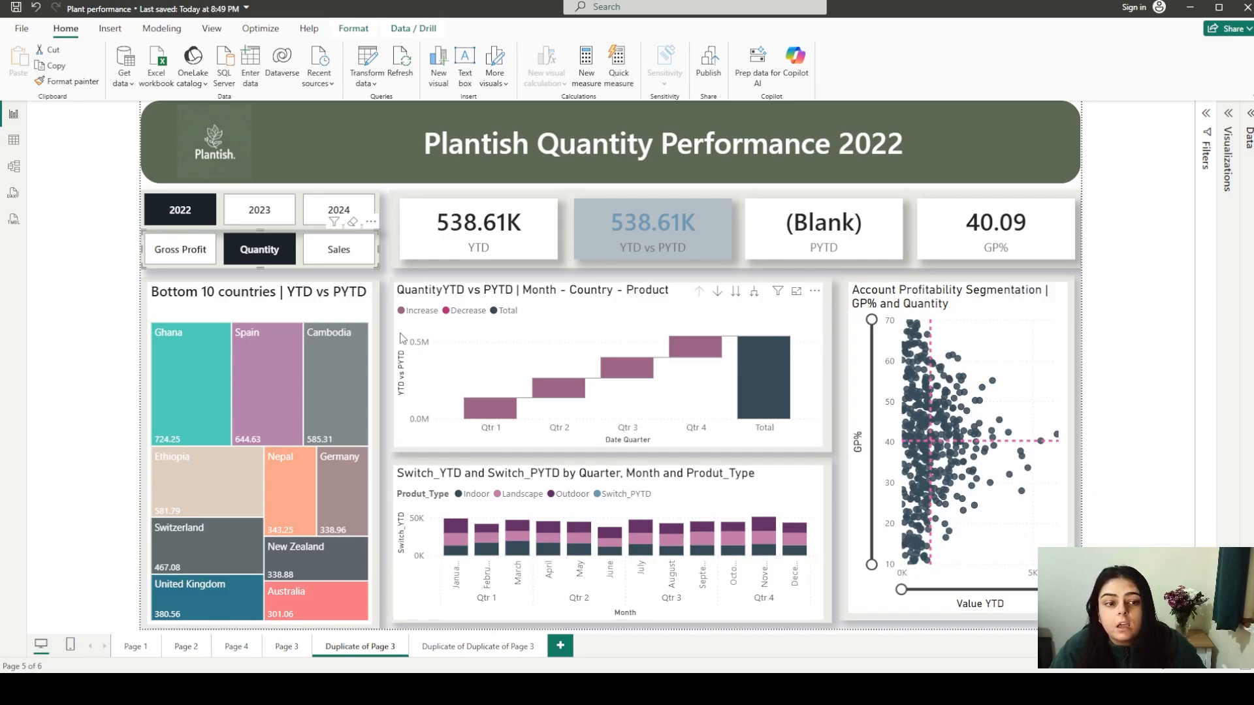
click(317, 250)
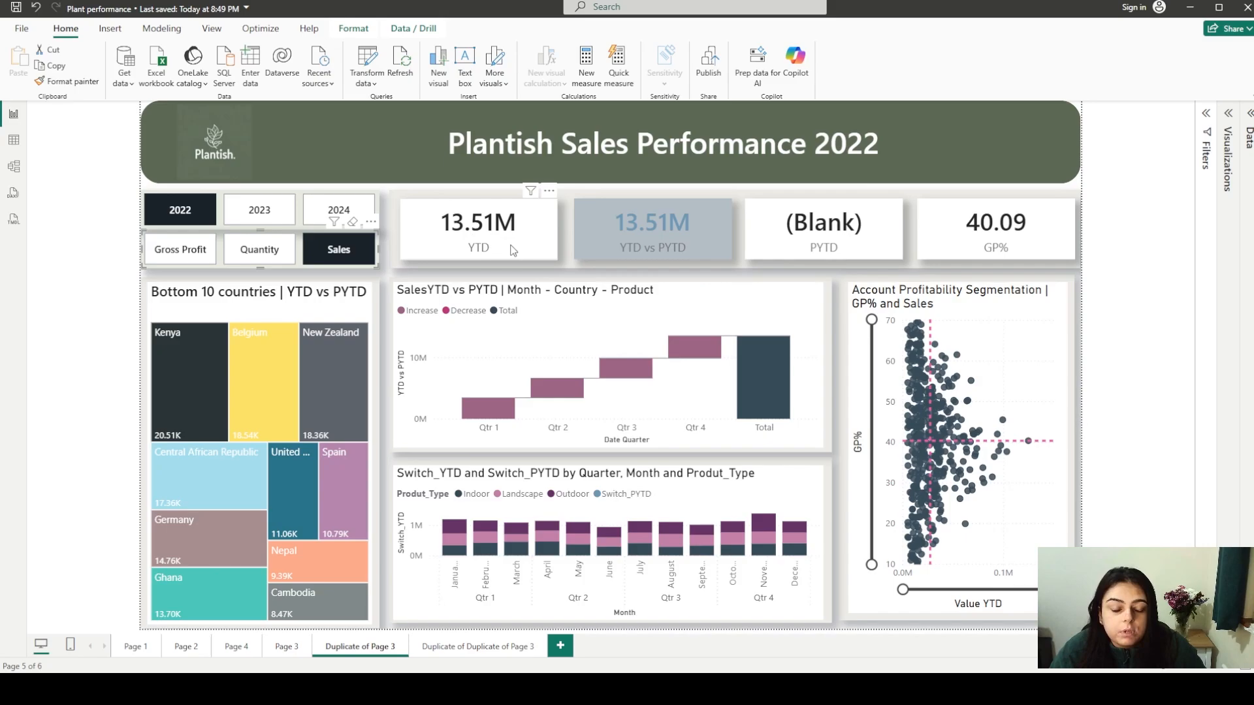
click(860, 227)
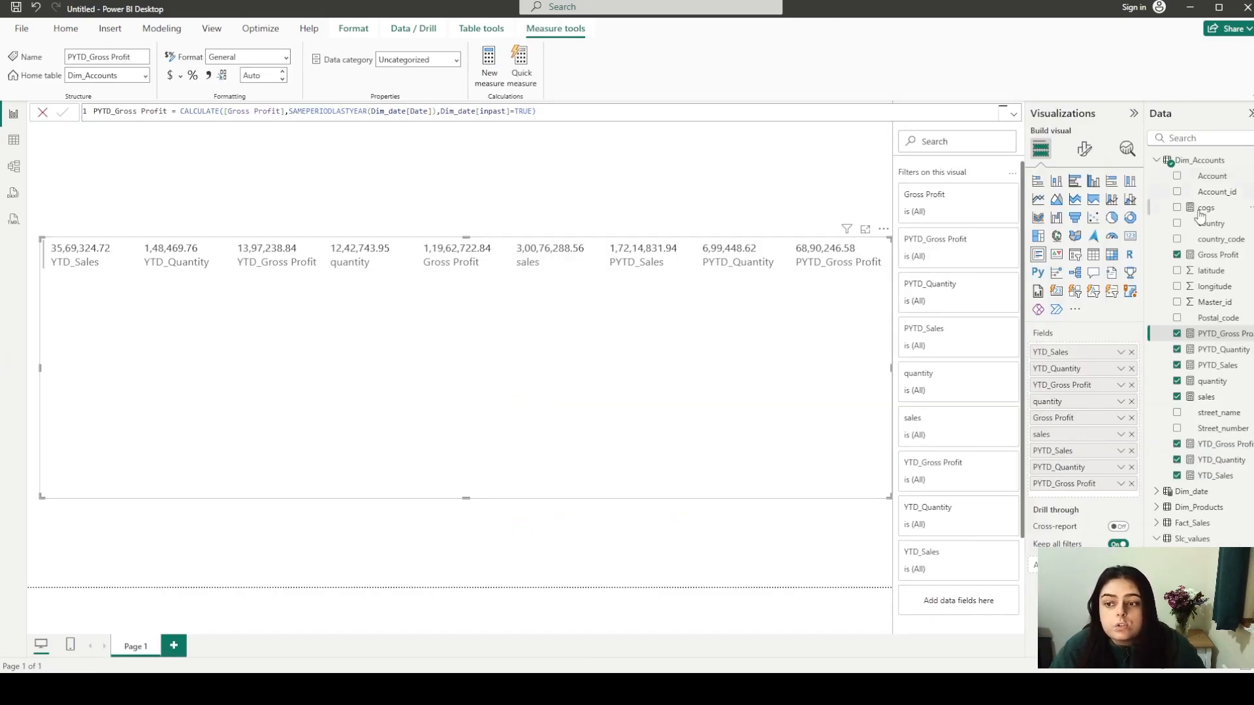
Switch back to the untitled report and start a new measure named Switch_YTD in the Dim_Accounts table
right_click(1209, 338)
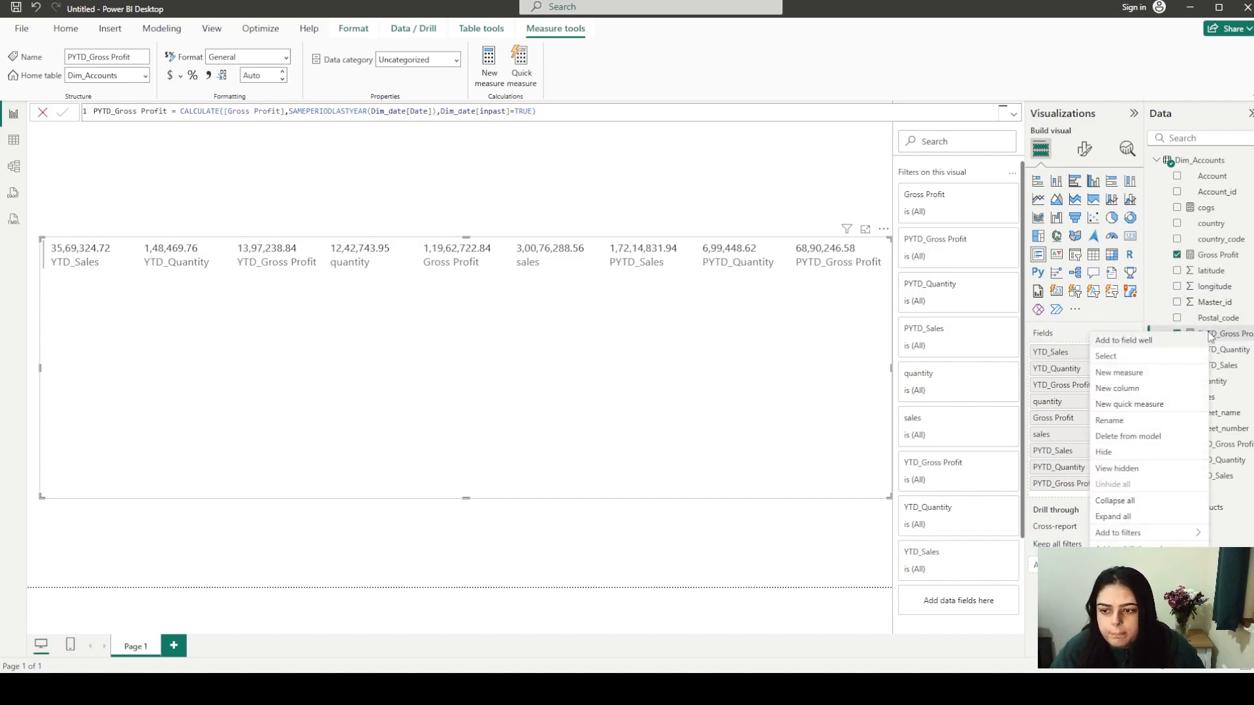
click(1139, 375)
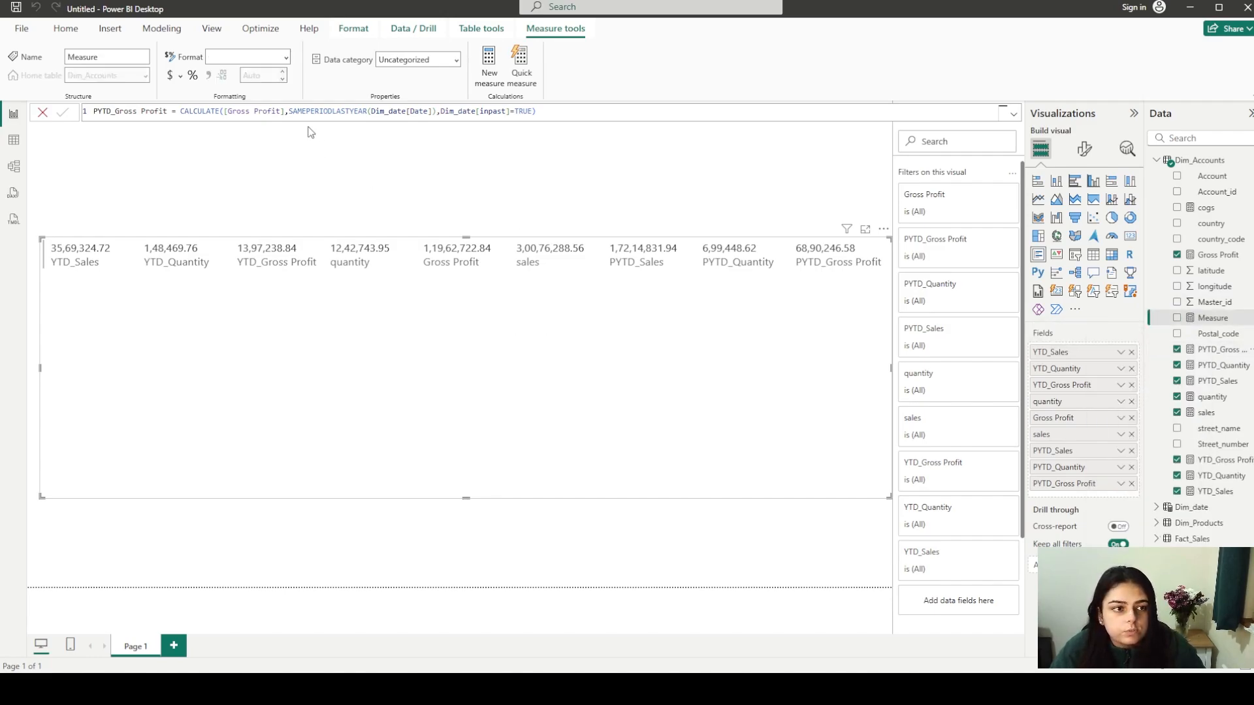
text(Sw)
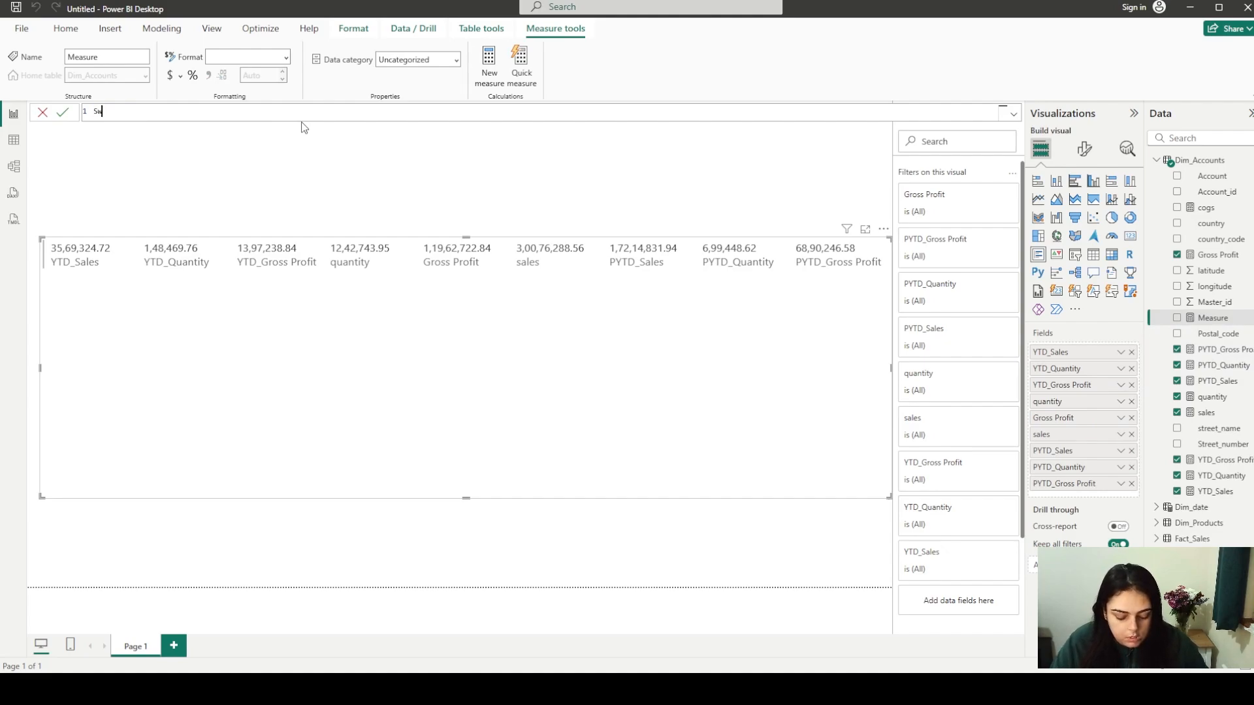
text(itch_)
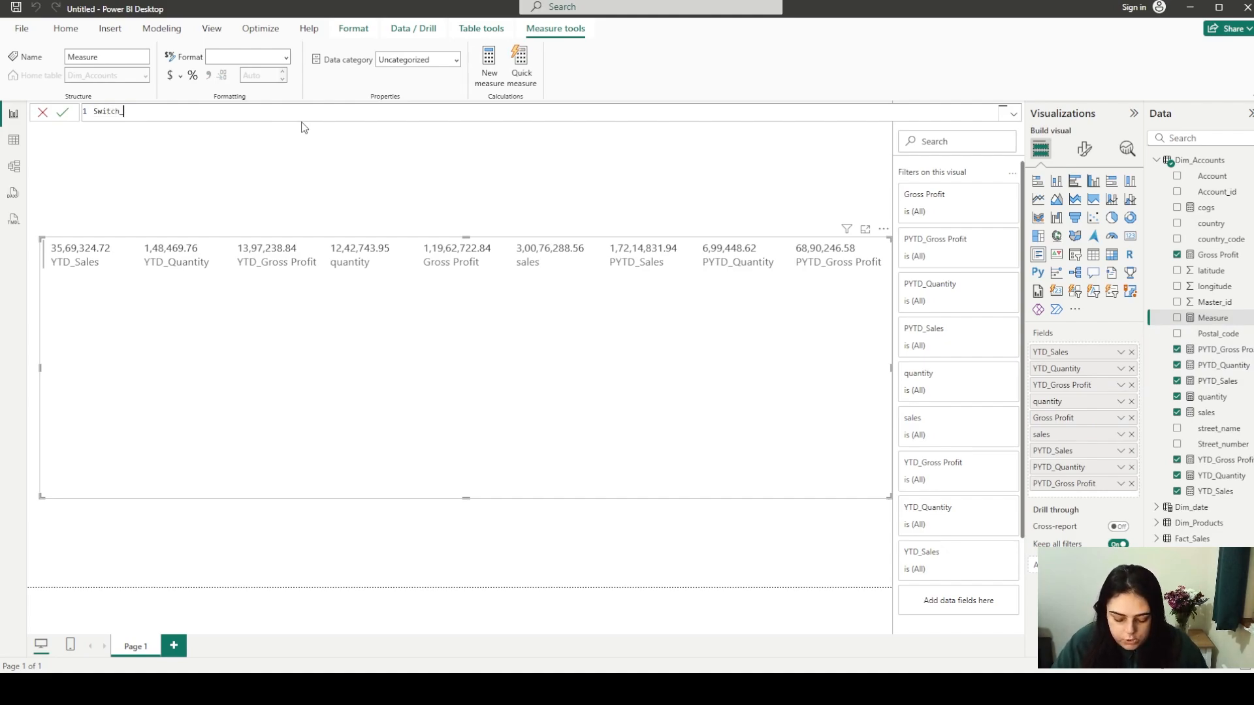
text(YTD =)
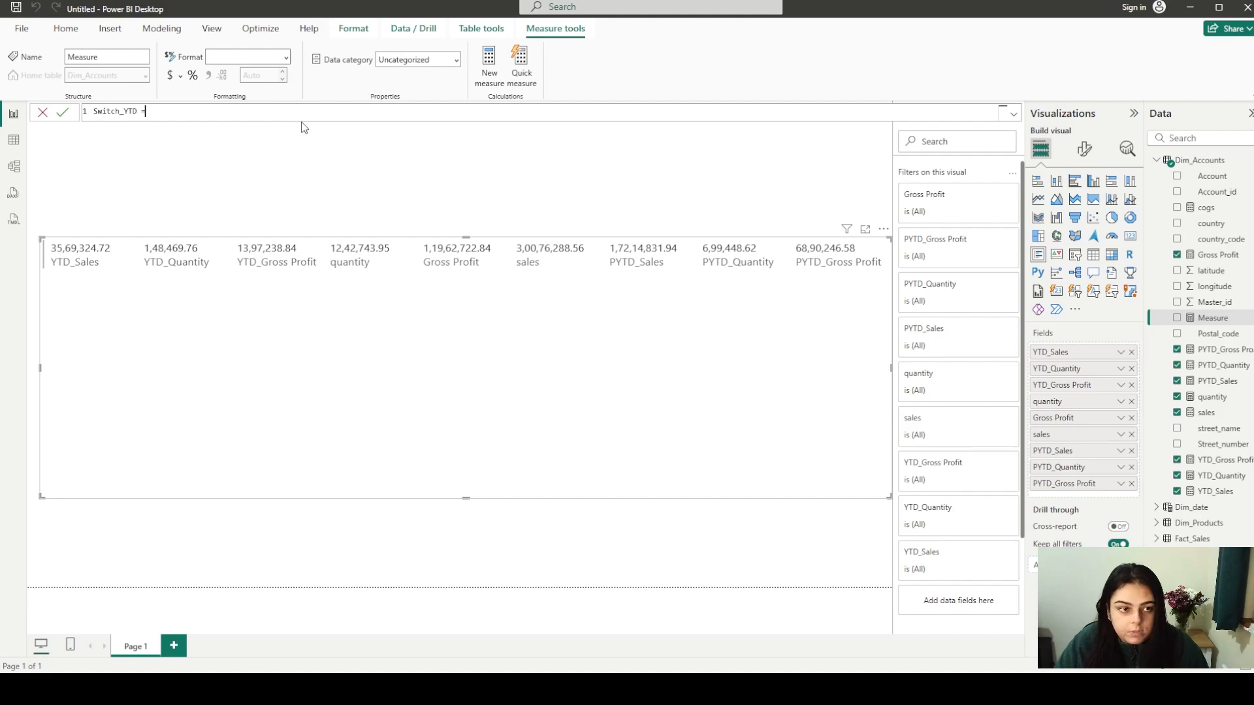
key(shift+Return)
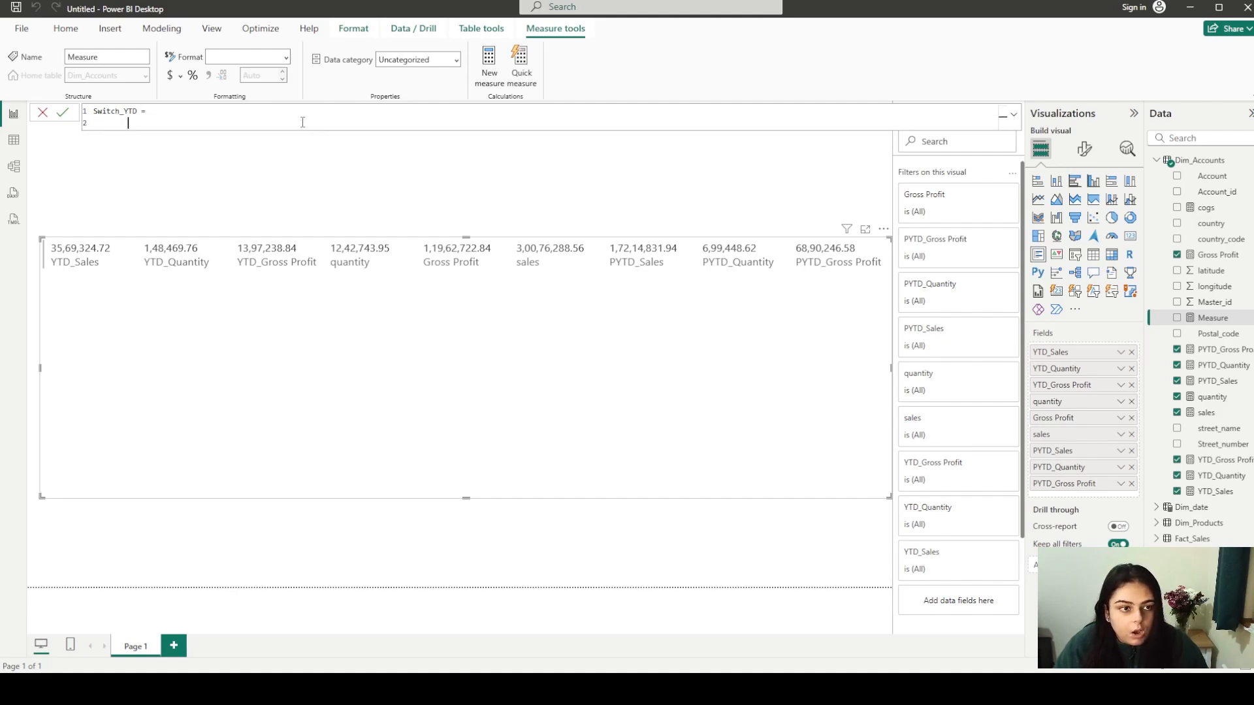
Declare a variable selected_value in the Switch_YTD formula as SELECTEDVALUE(Slc_values[Value])
text(v)
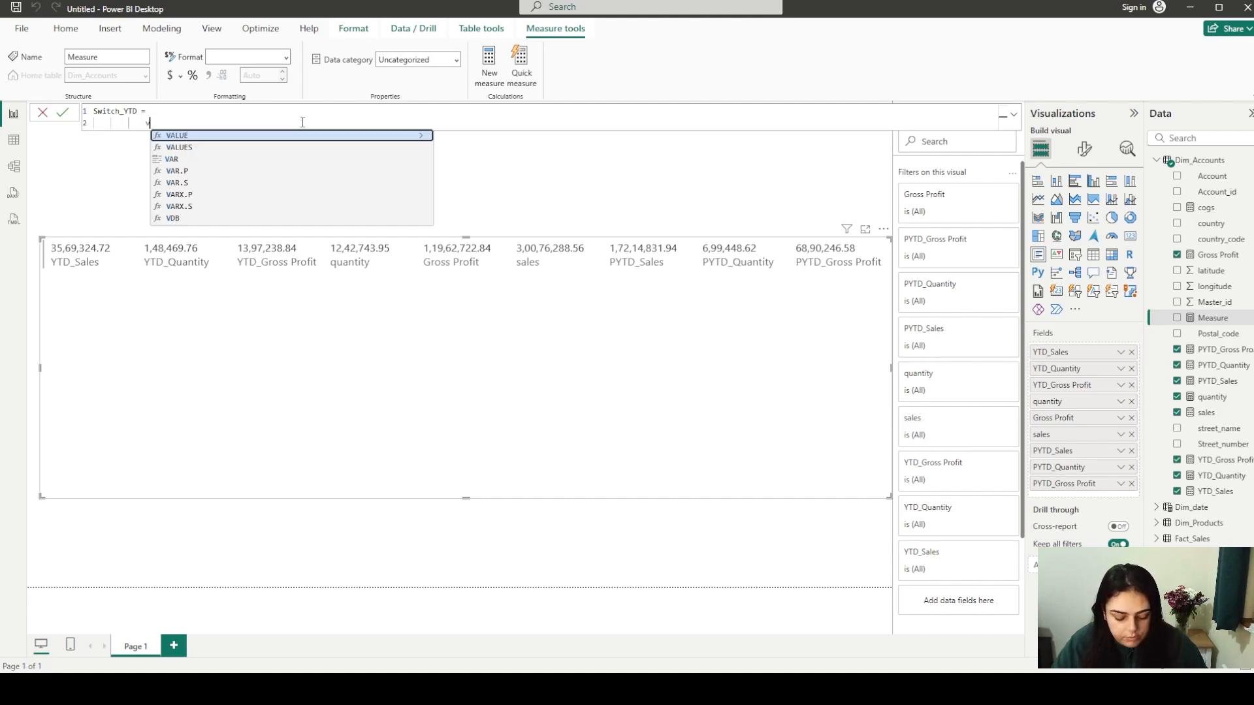
text(ar selec)
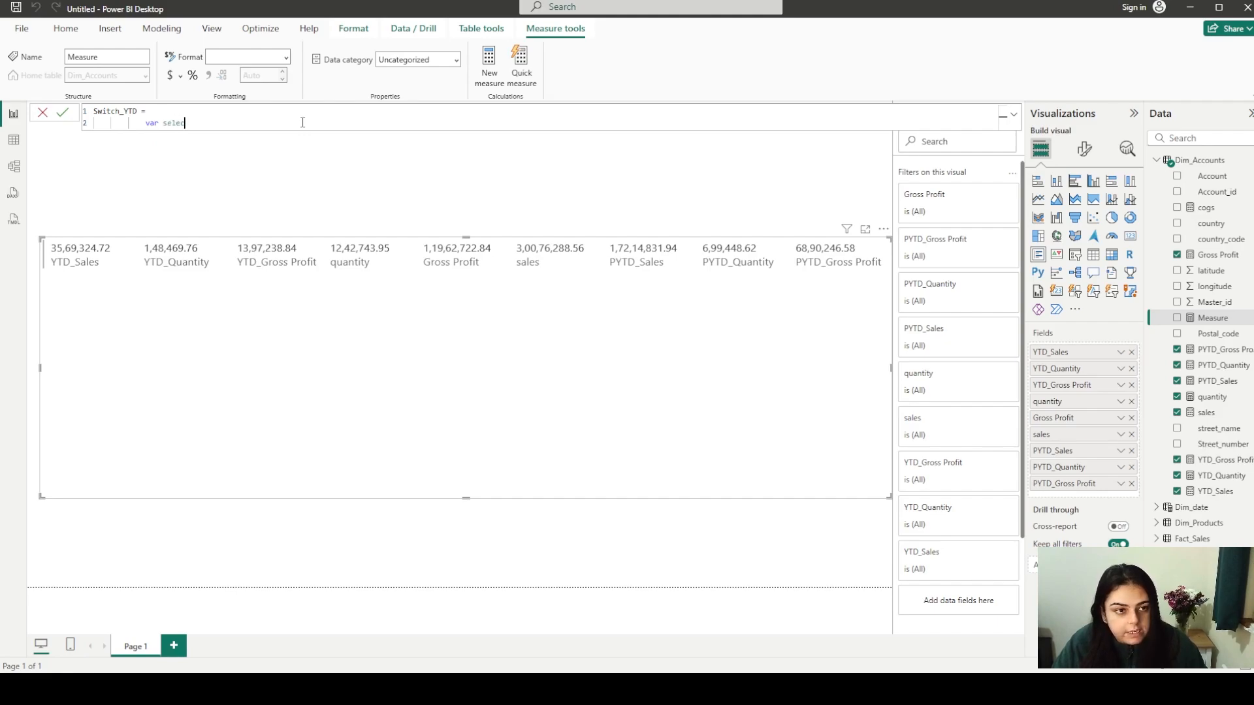
text(ted_value =)
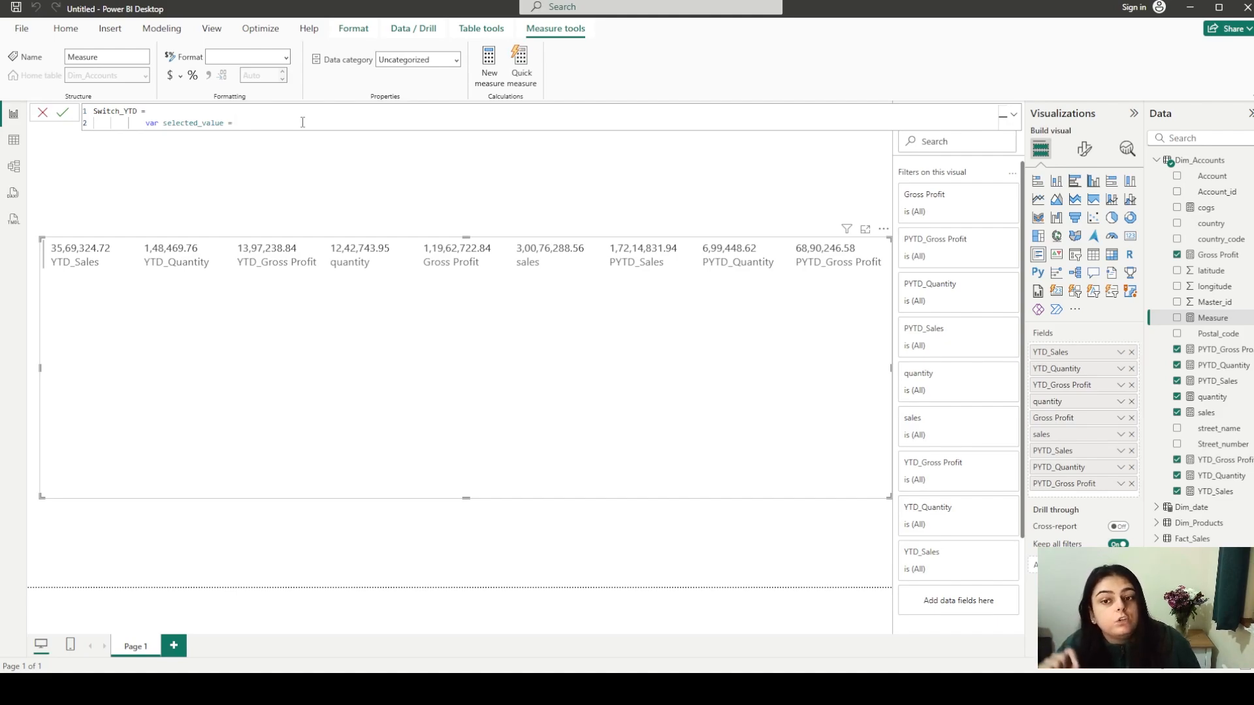
text(selec)
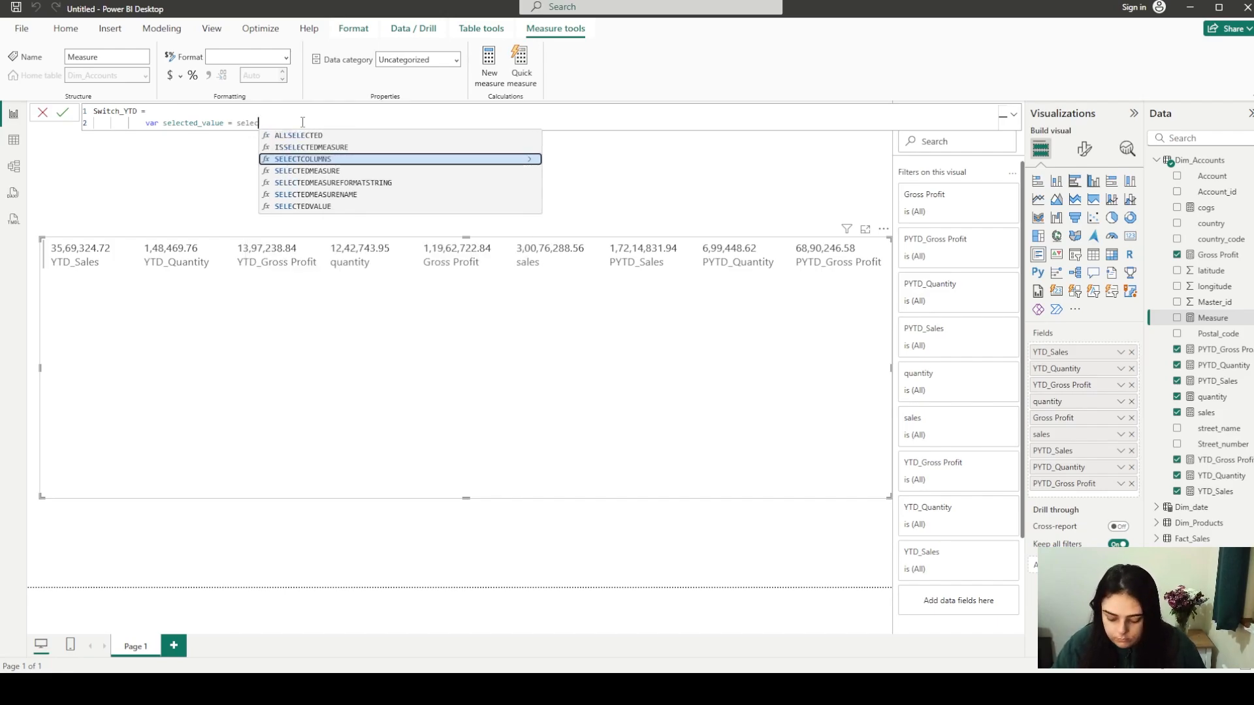
key(Down)
key(Down)
key(Down)
key(Down)
key(Tab)
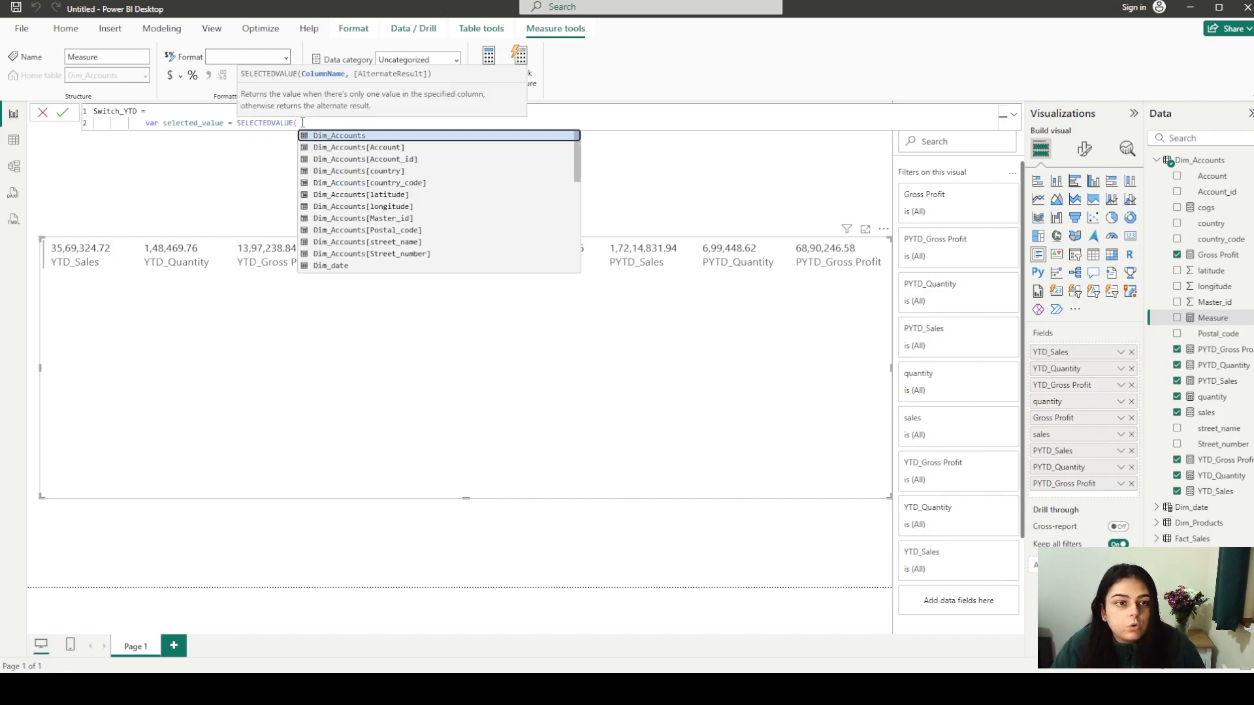
text(slc)
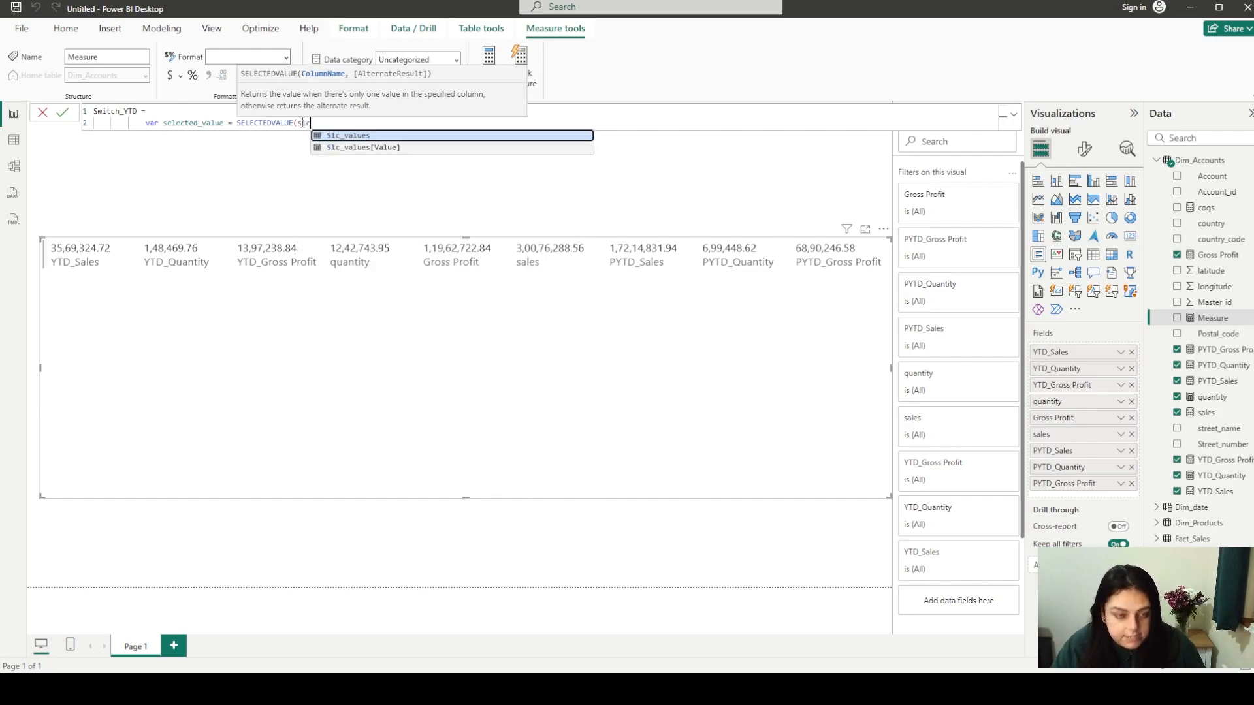
key(Down)
key(Tab)
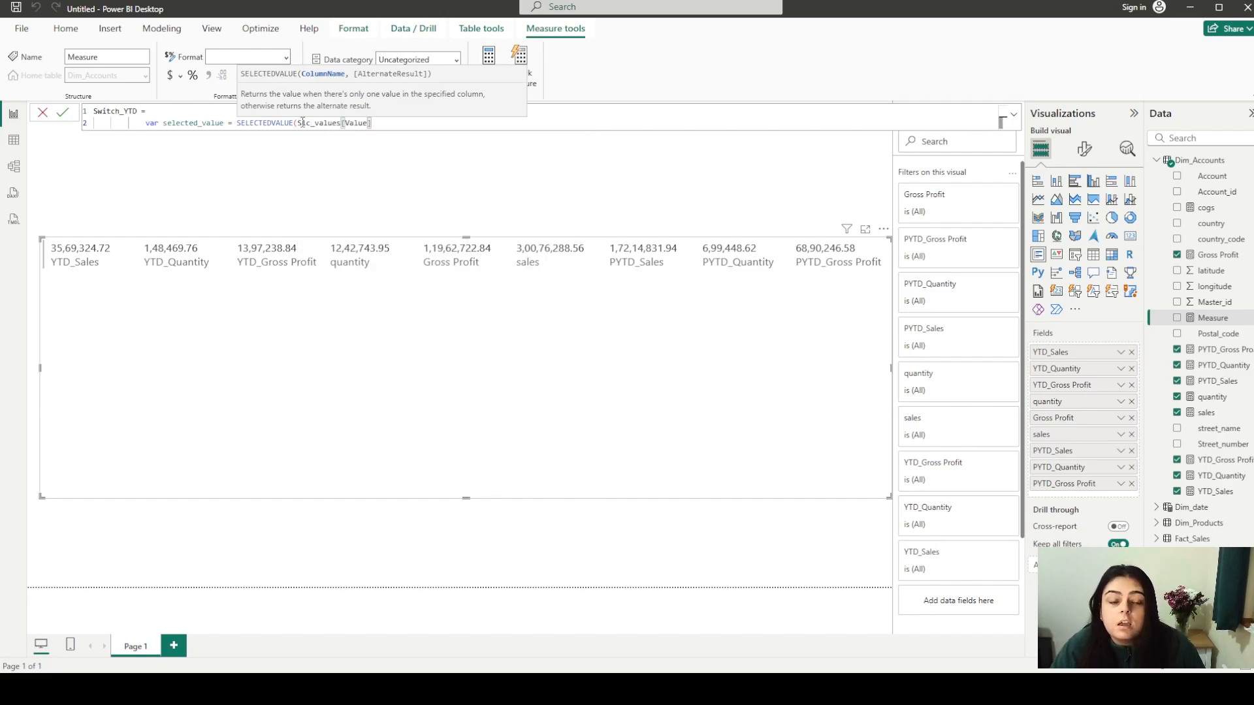
text())
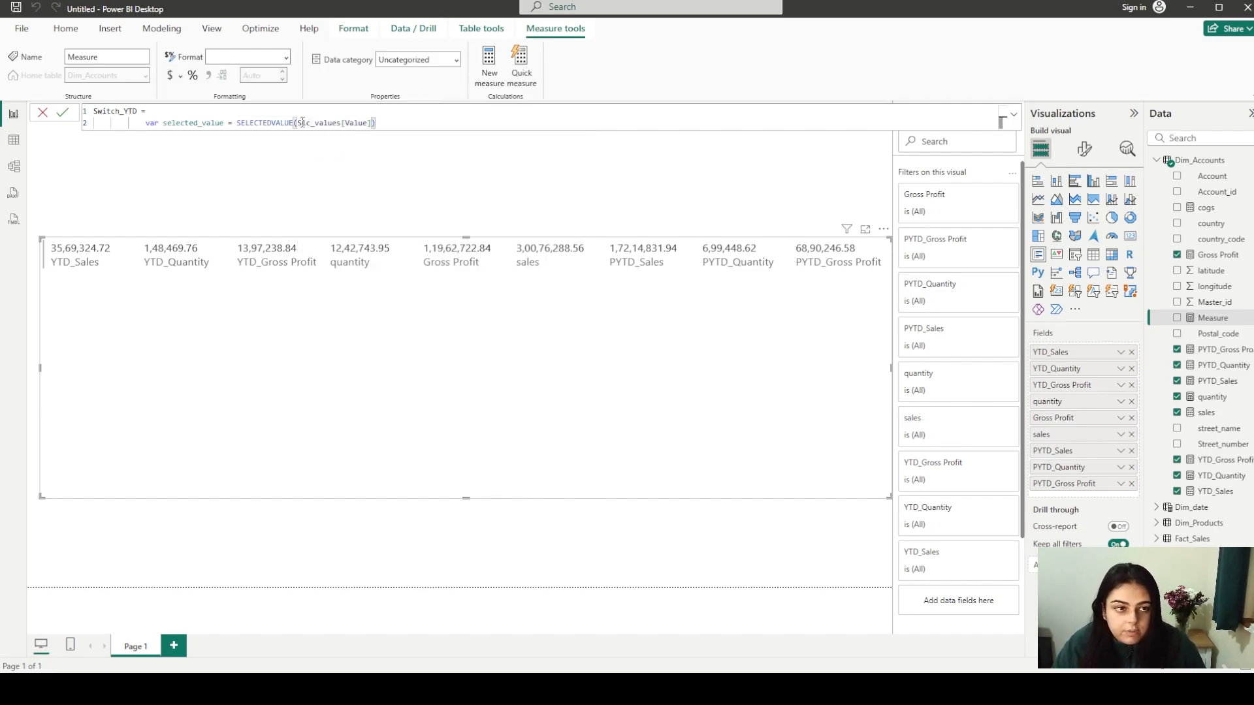
key(shift+Return)
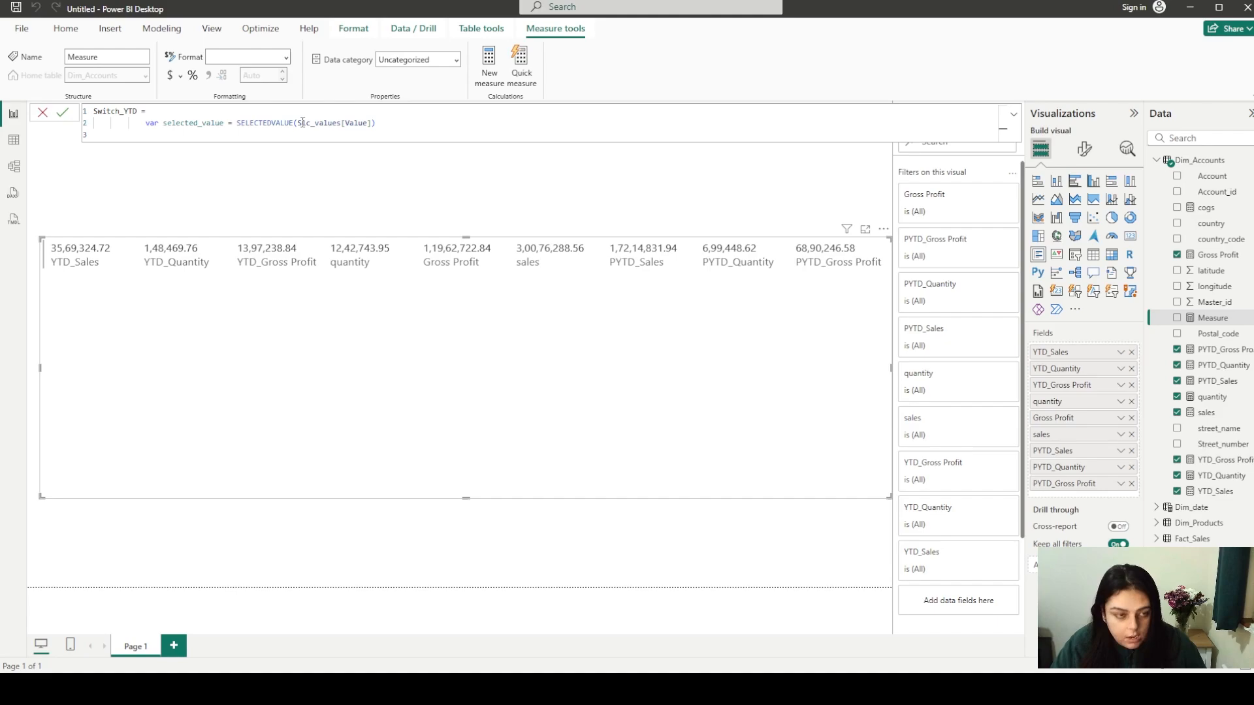
text(sw)
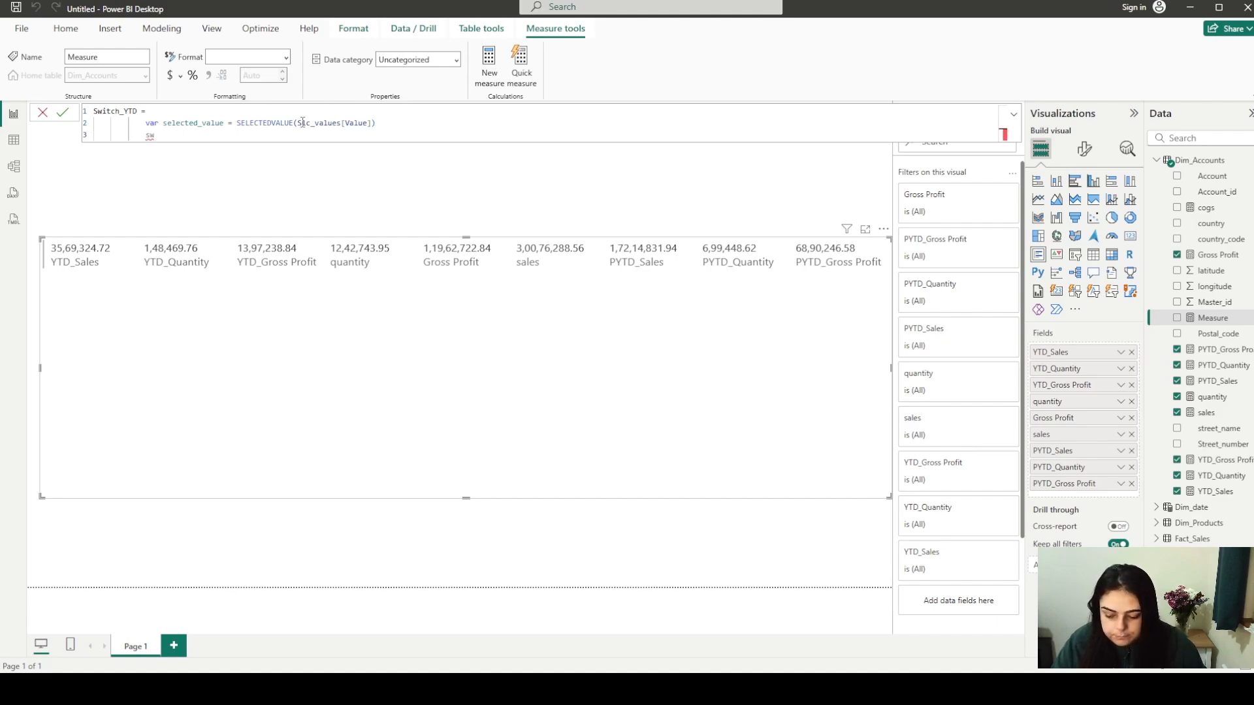
text(it)
key(BackSpace)
key(BackSpace)
key(BackSpace)
key(BackSpace)
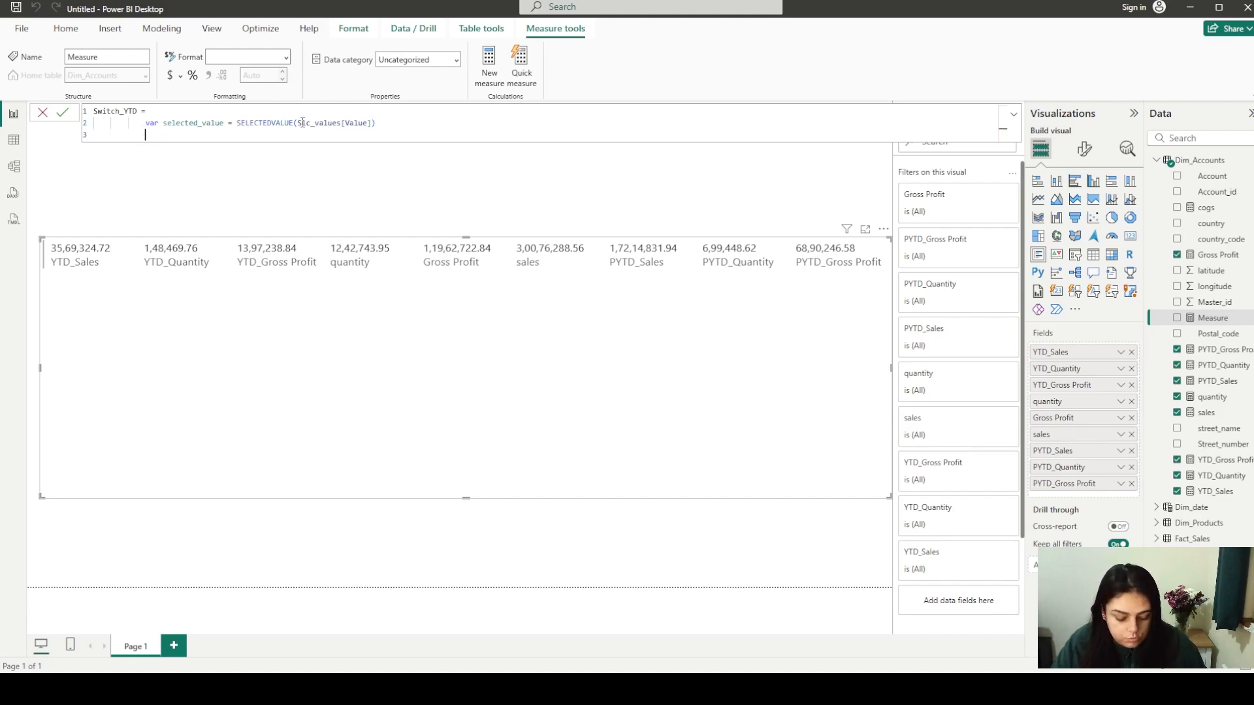
Declare a variable result in the Switch_YTD formula as a SWITCH on selected_value, with an indented line for its cases
text(var result =)
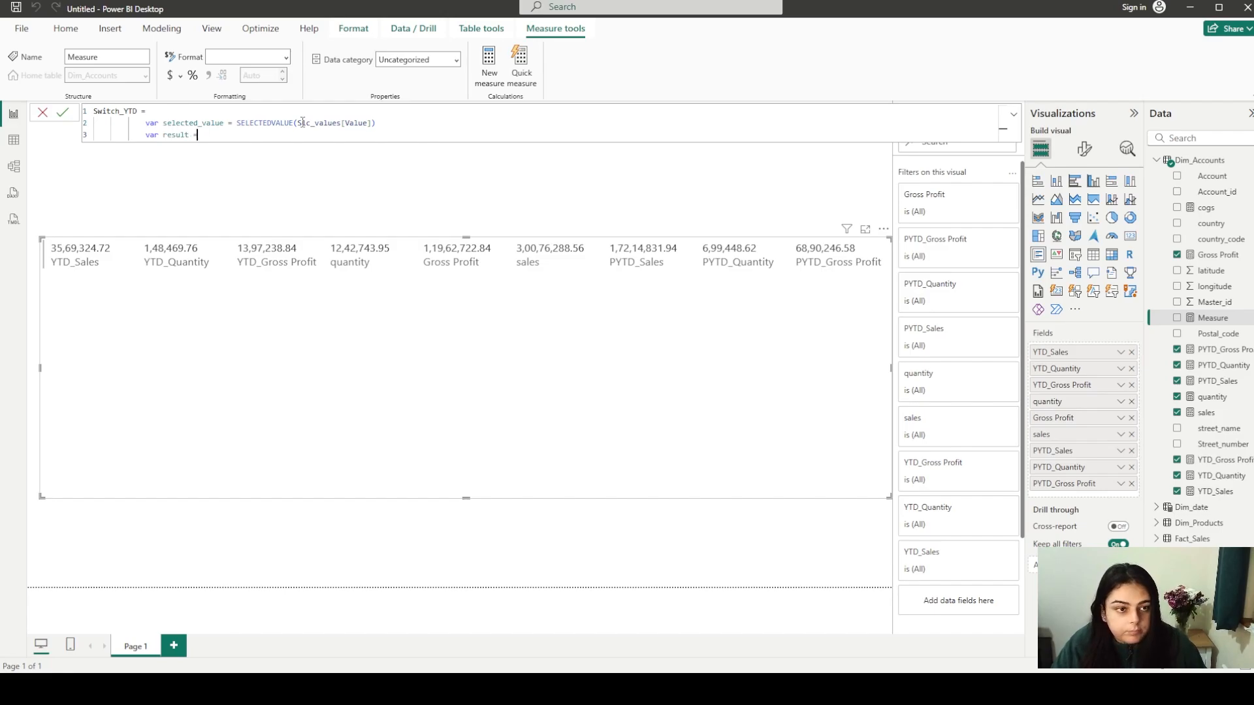
text( sw)
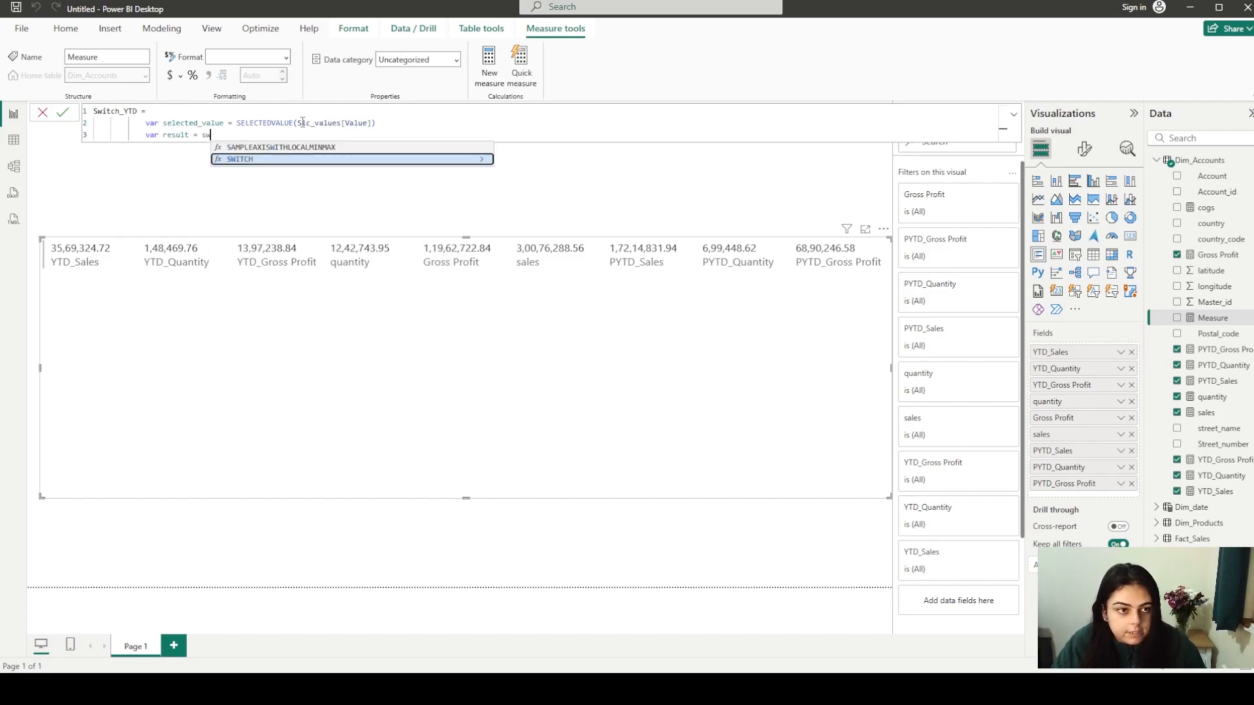
key(Tab)
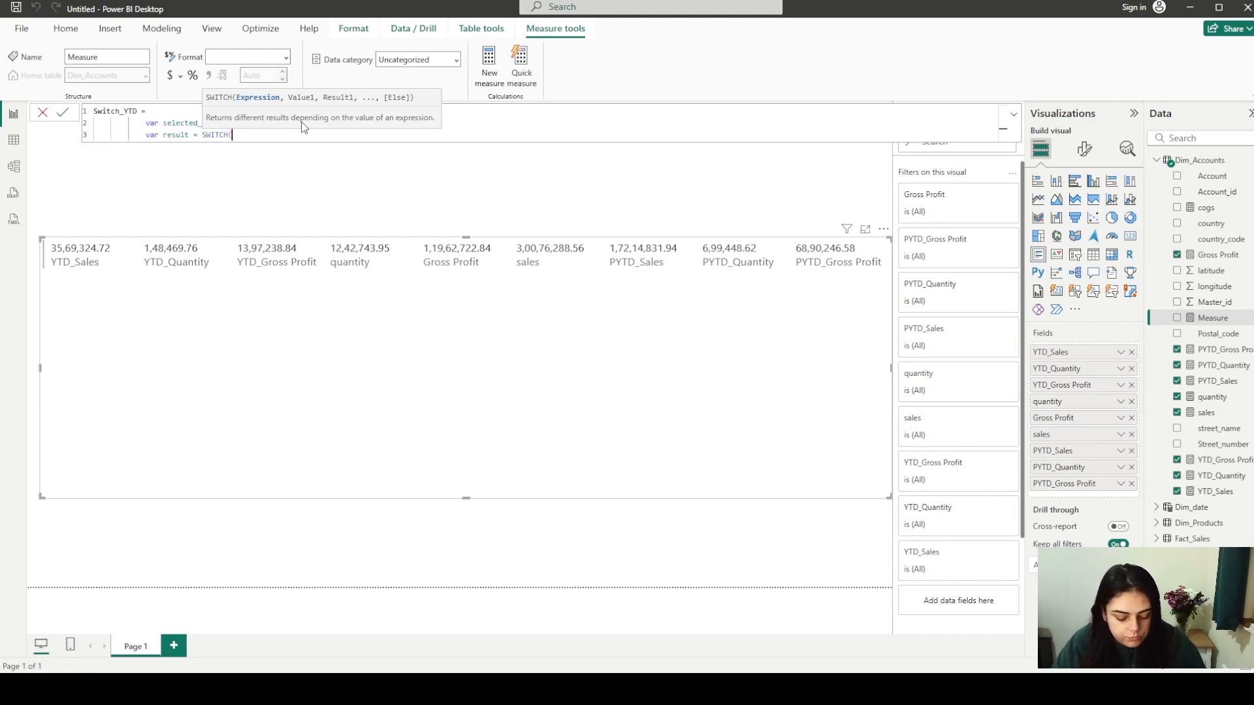
text(selected)
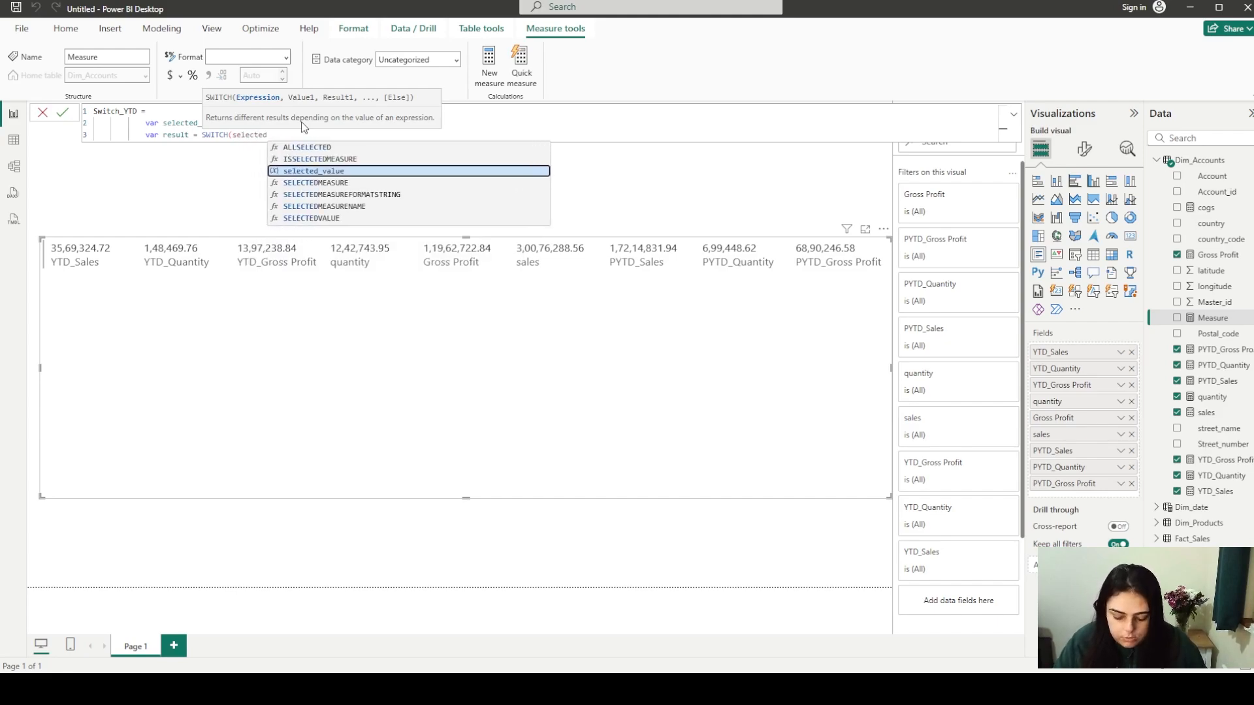
text(_value)
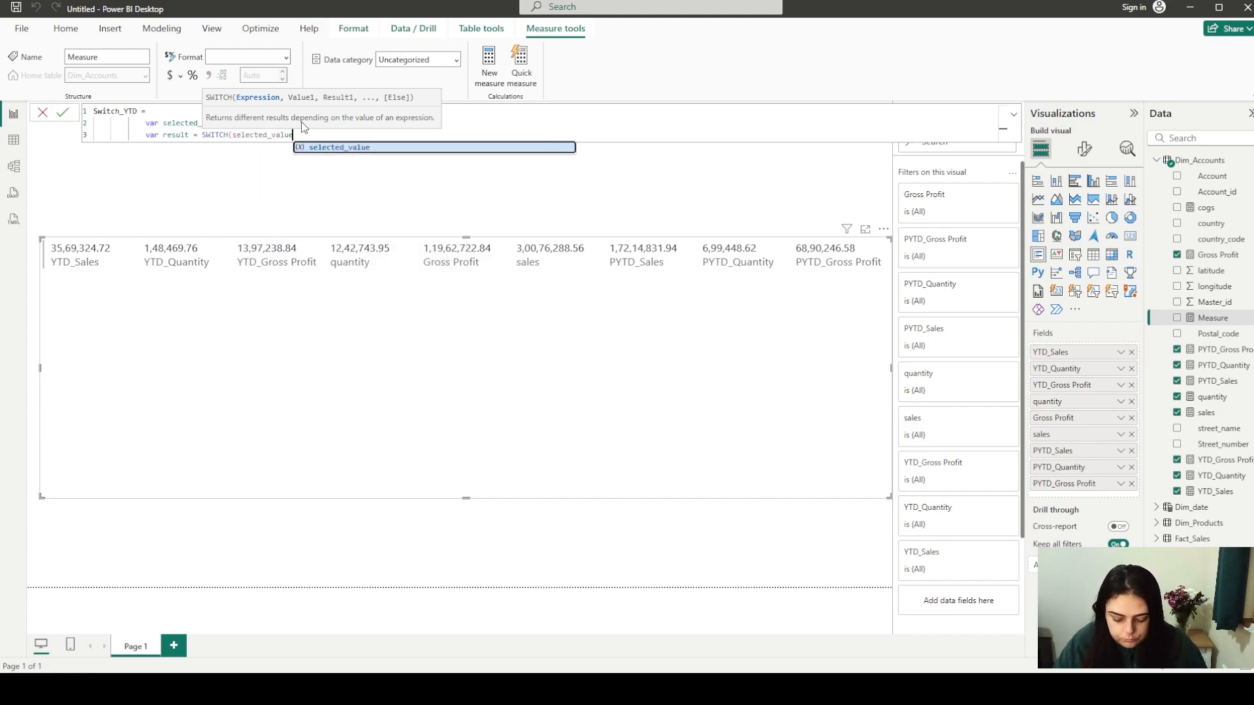
text(,)
key(shift+Return)
key(Tab)
key(Tab)
key(Tab)
key(Tab)
key(Tab)
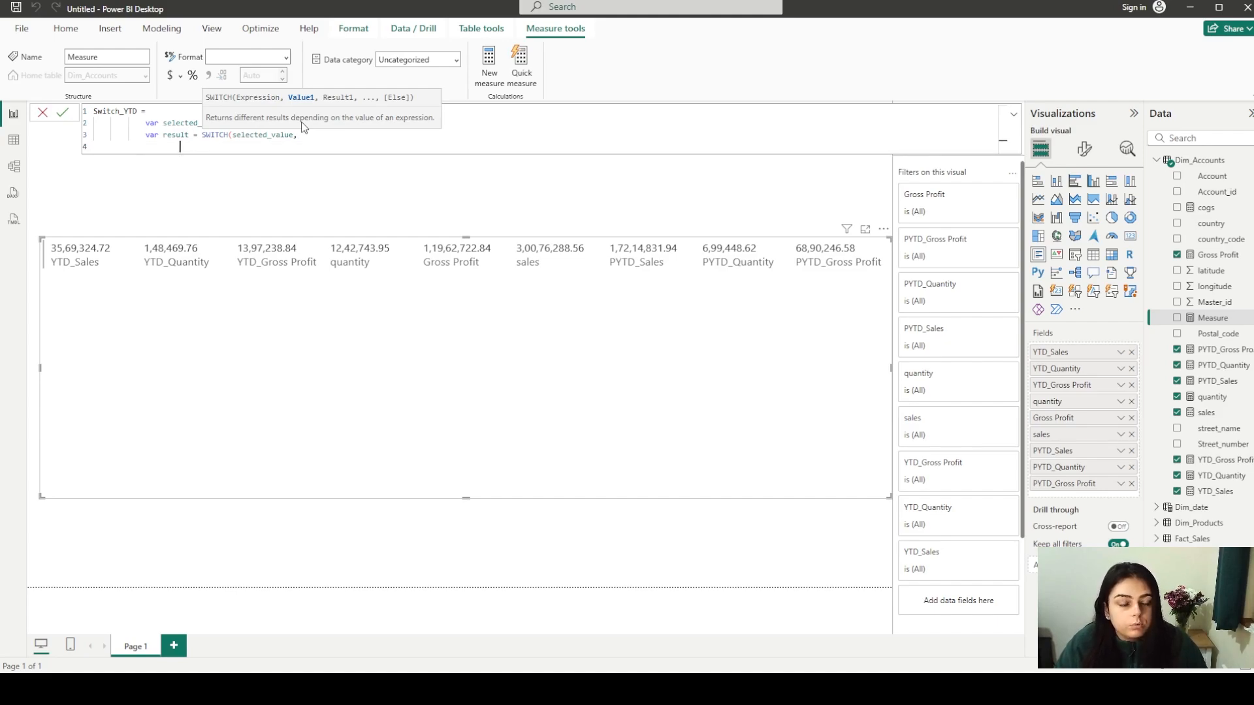
Add the first SWITCH case to the Switch_YTD formula, returning [YTD_Sales] for "Sales"
text(")
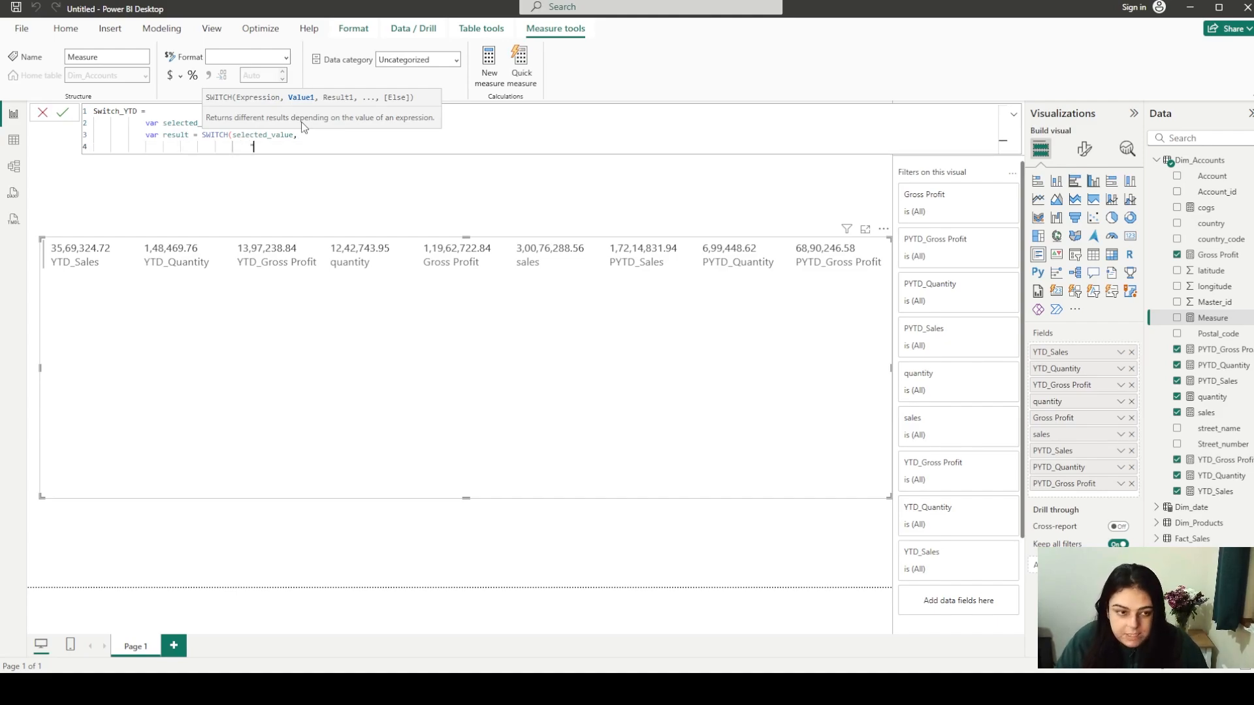
text(Sales",)
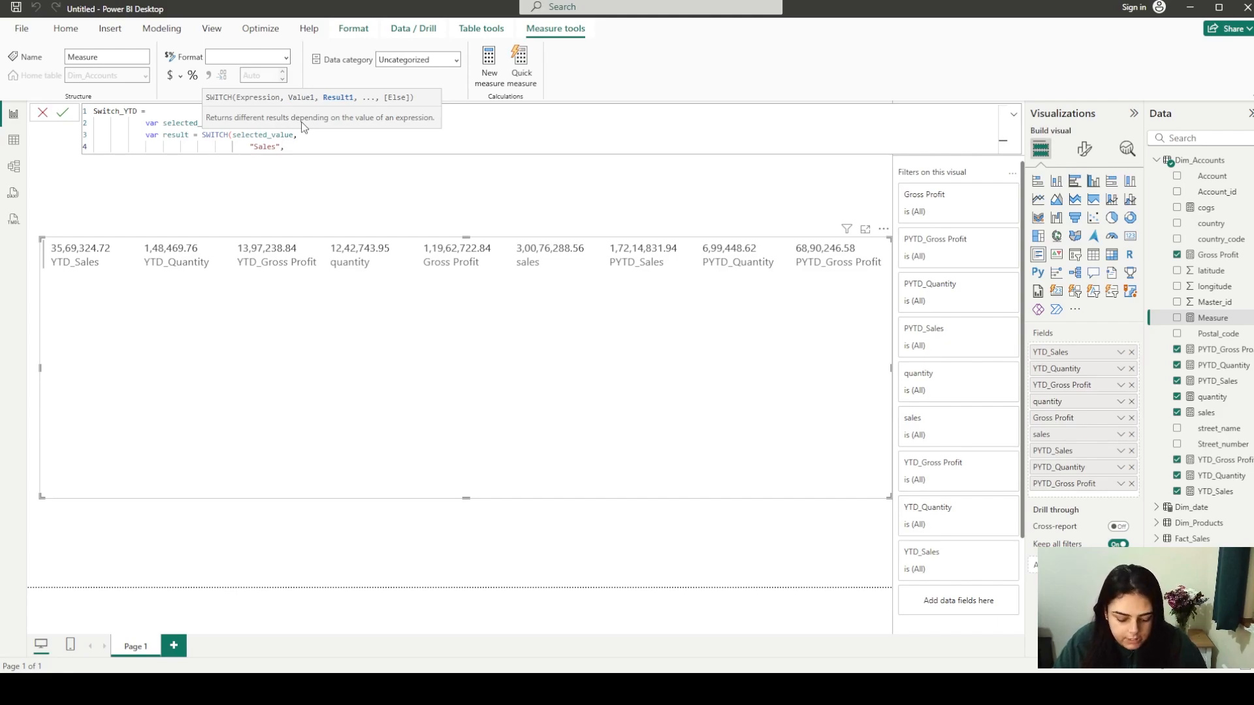
text(ytd)
key(Down)
key(Down)
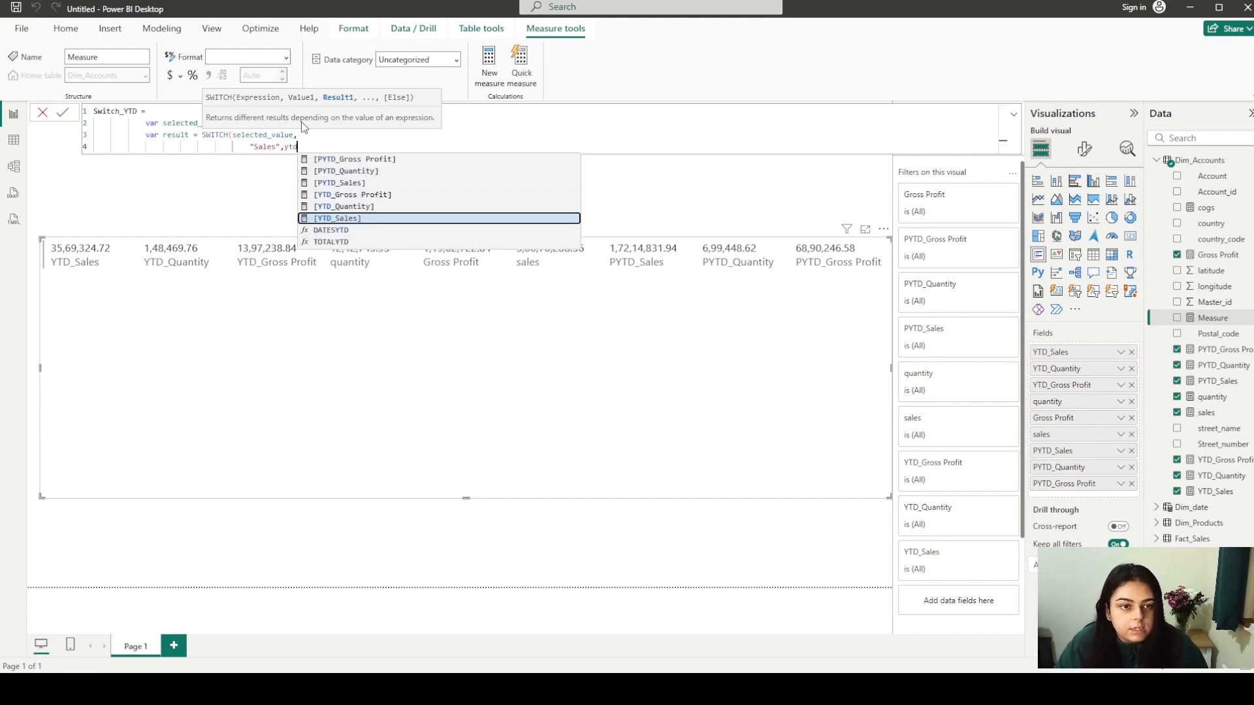
key(Tab)
text(,)
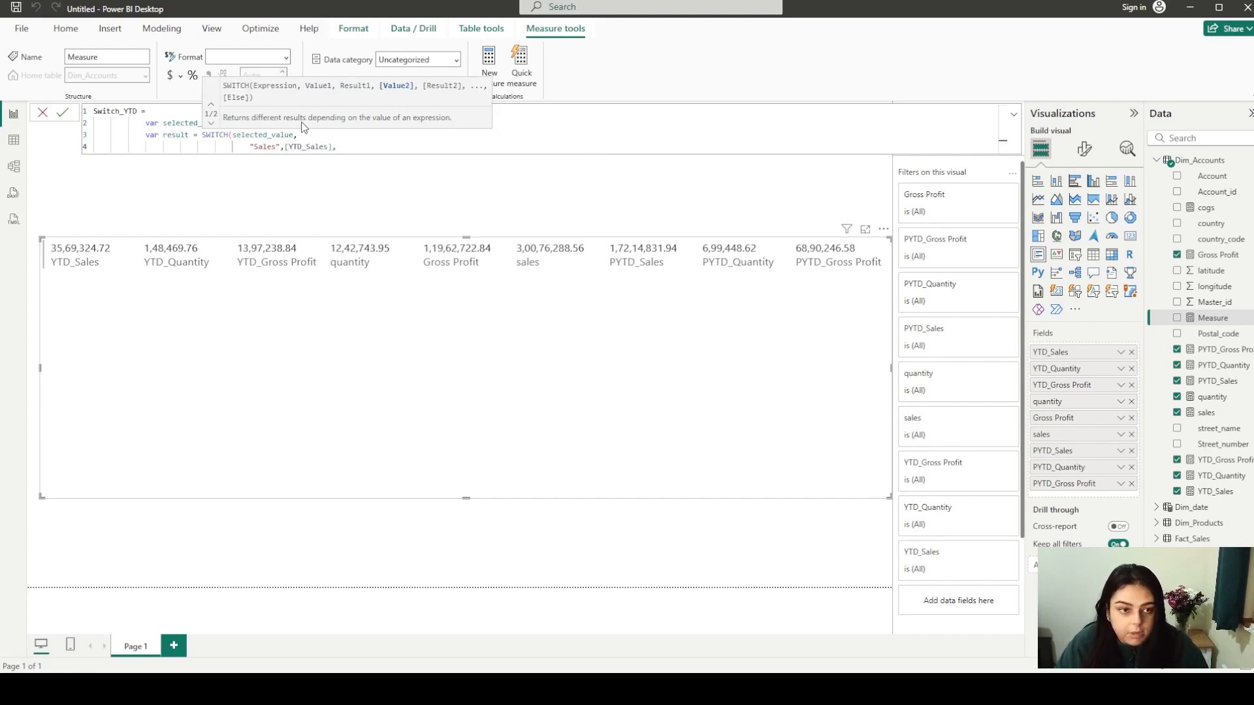
Add a second SWITCH case on a new line that returns [YTD_Quantity] for "Quantity"
key(shift+Return)
text("Quantity)
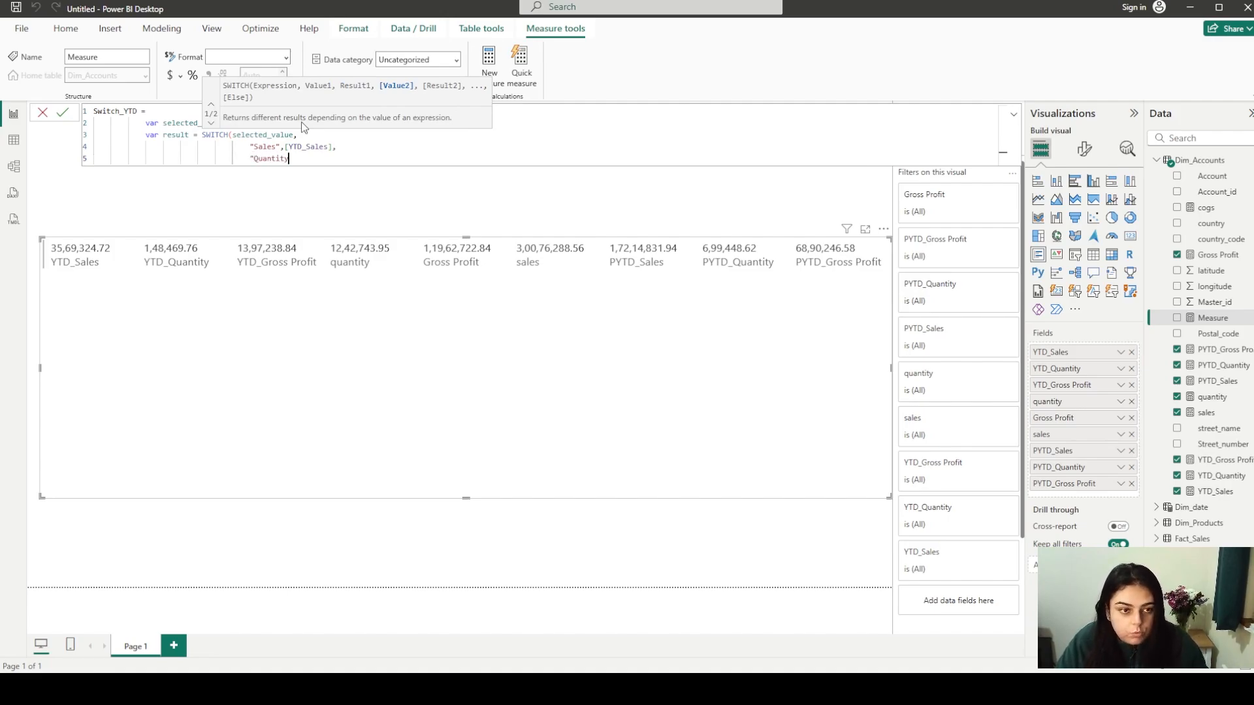
text(",)
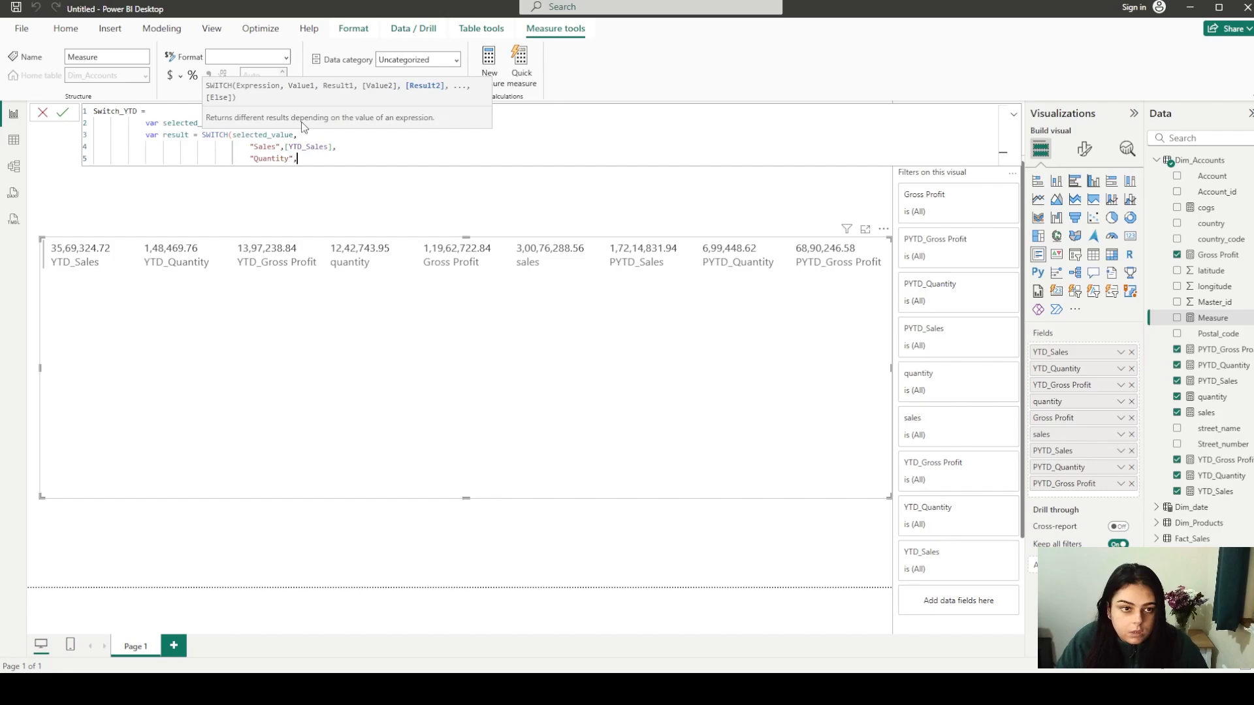
text(yt)
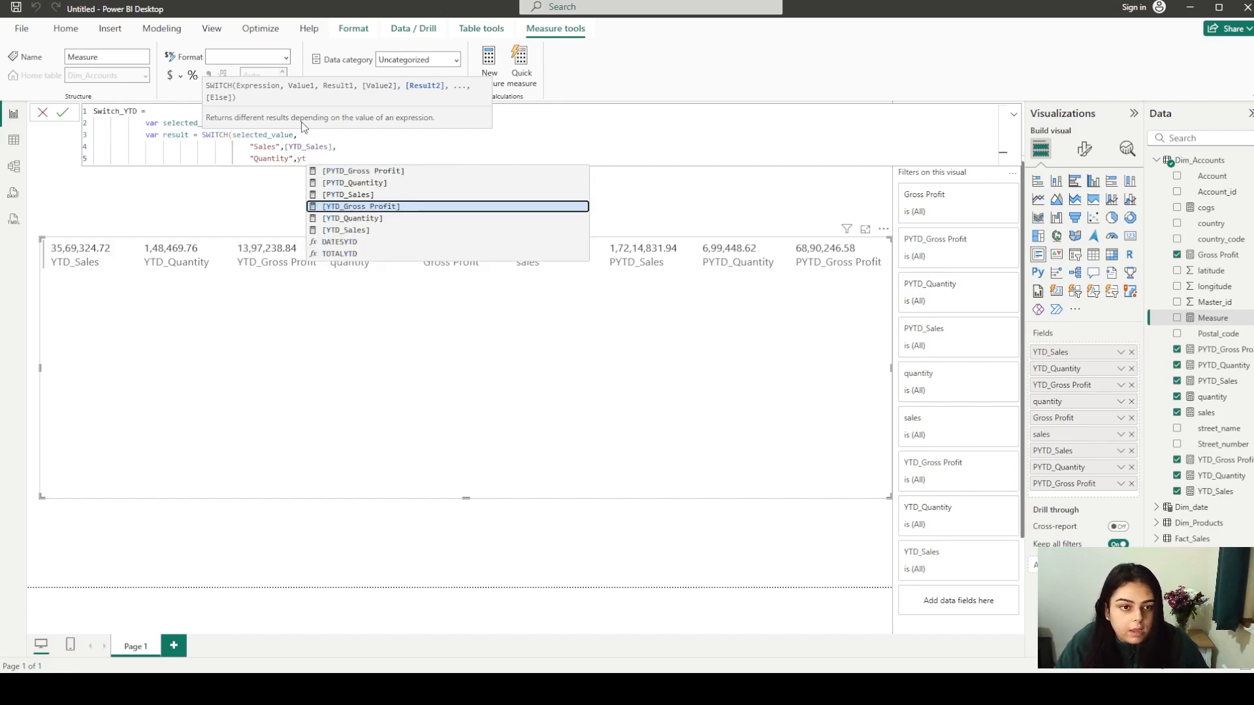
key(Down)
key(Tab)
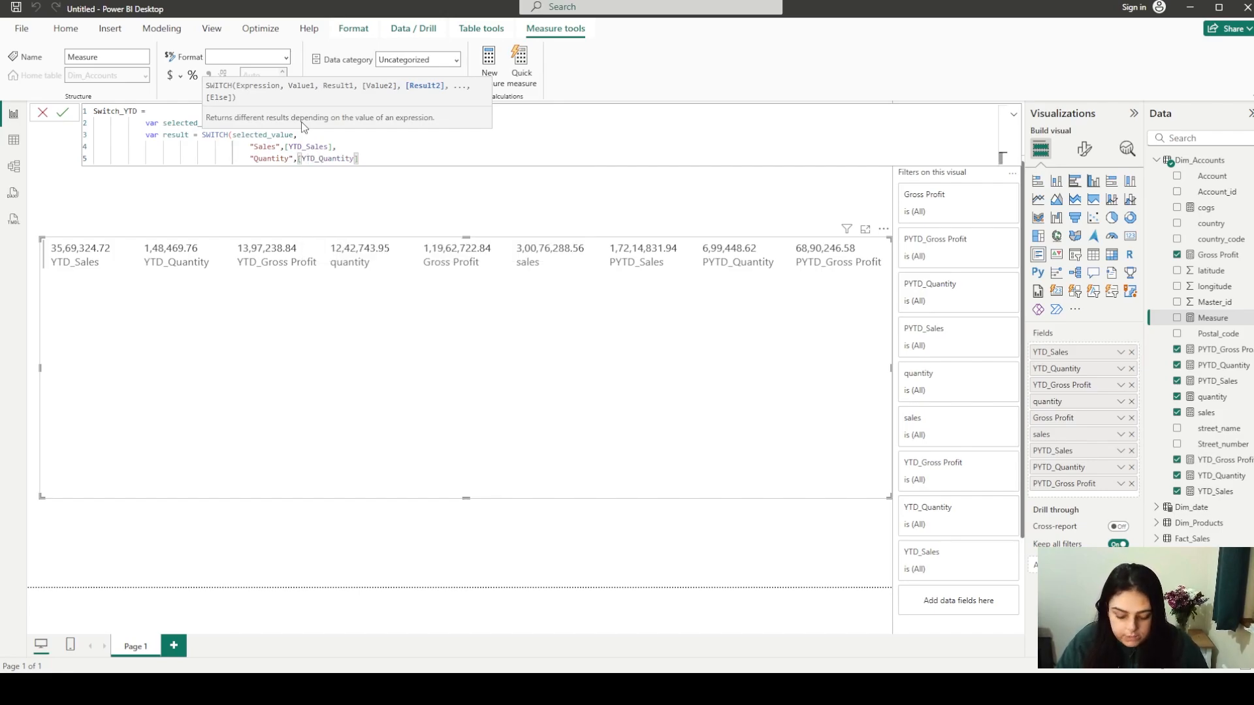
text(,)
Add a third SWITCH case on a new line that returns [YTD_Gross Profit] for "Gross Profit"
key(shift+Return)
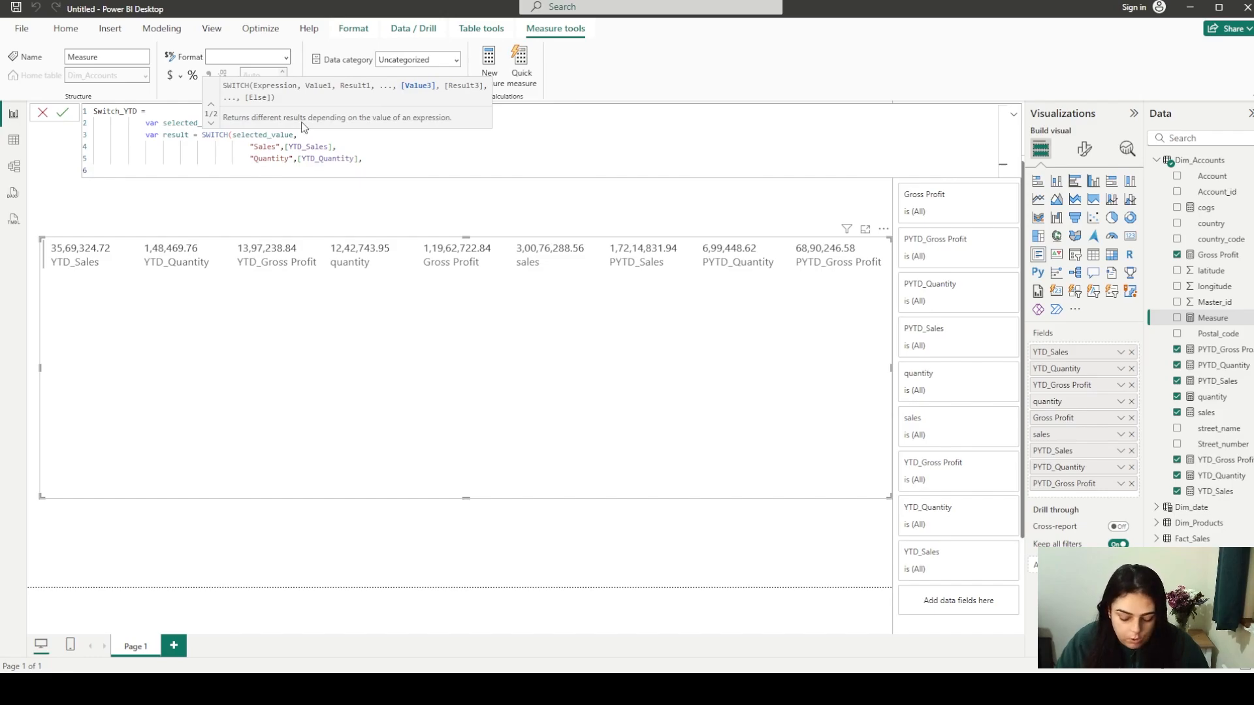
text(")
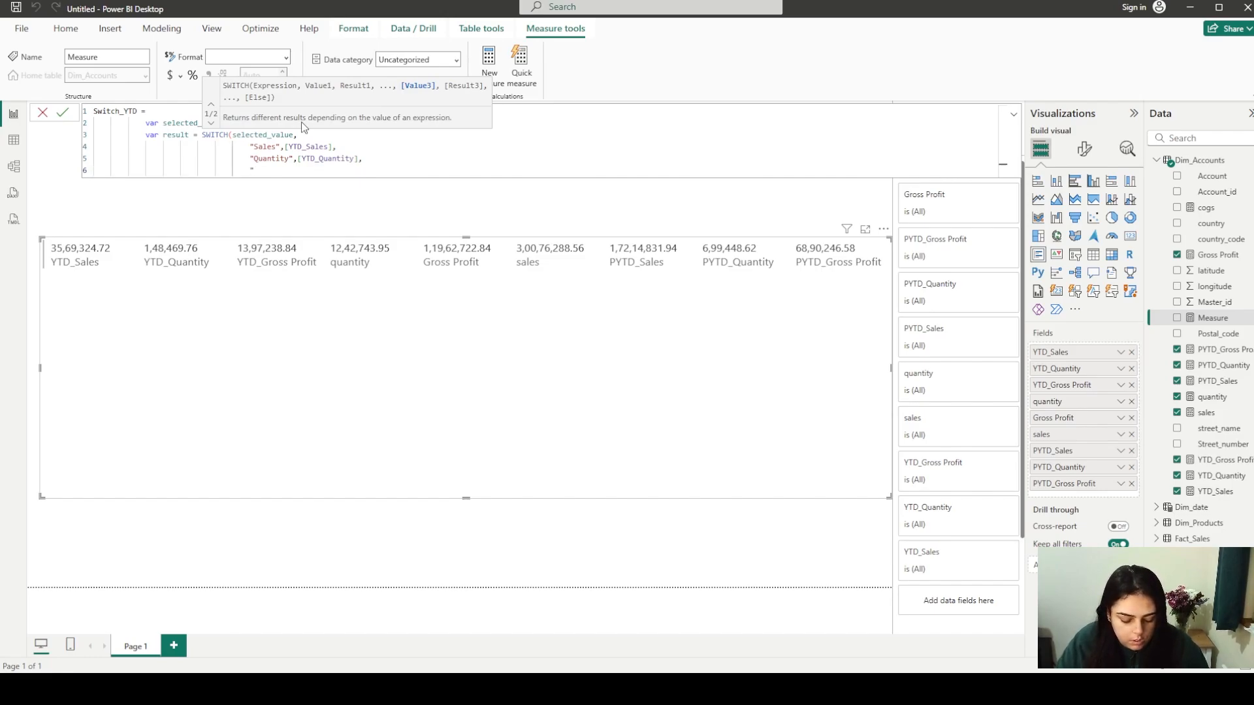
text(Gross Pro)
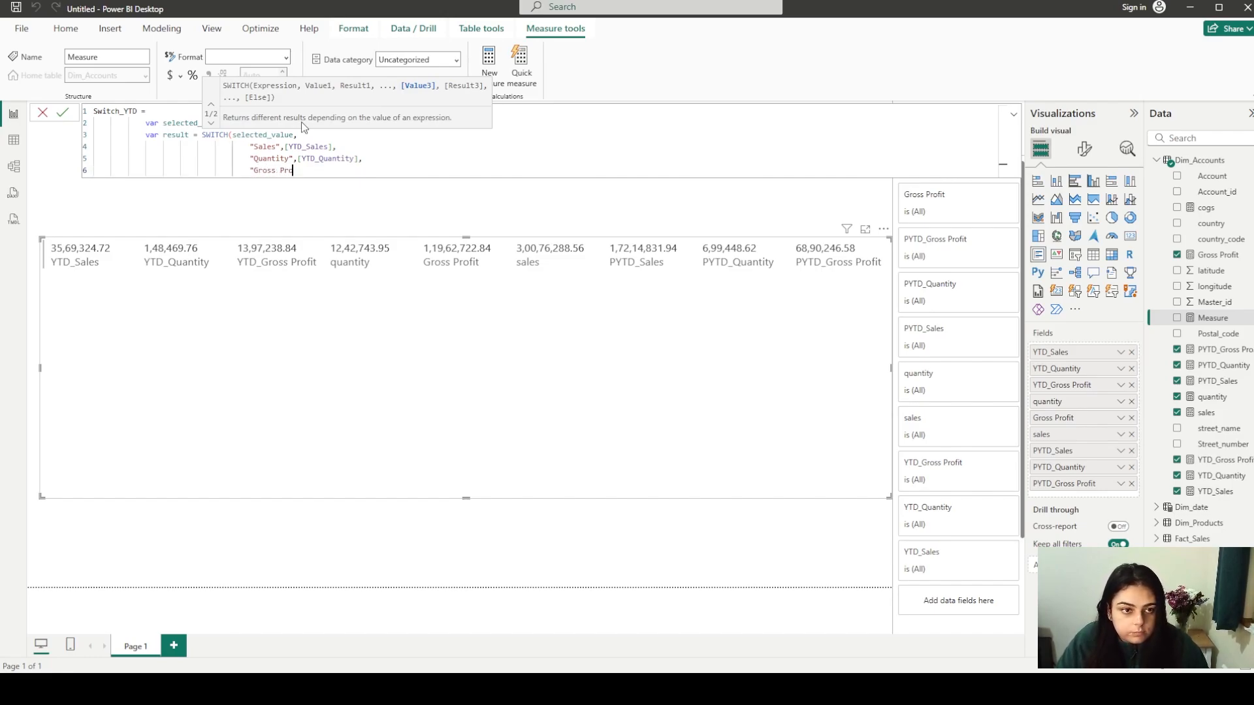
text(fit",)
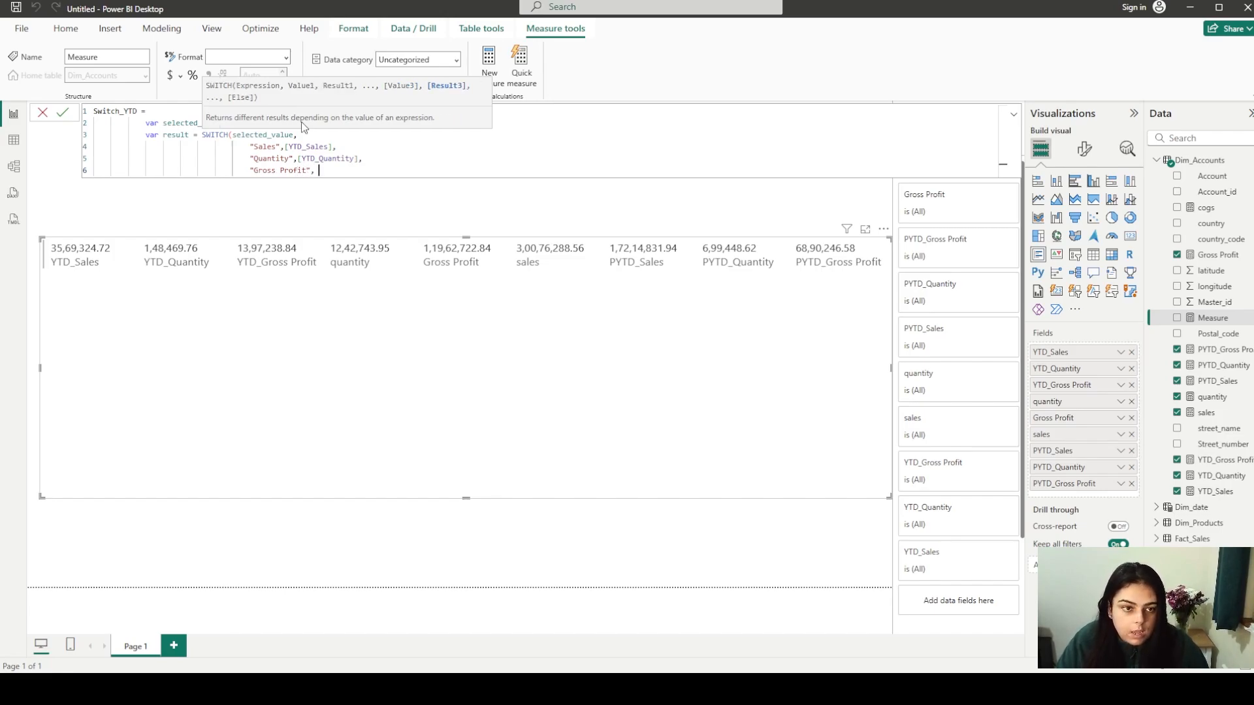
text( gross)
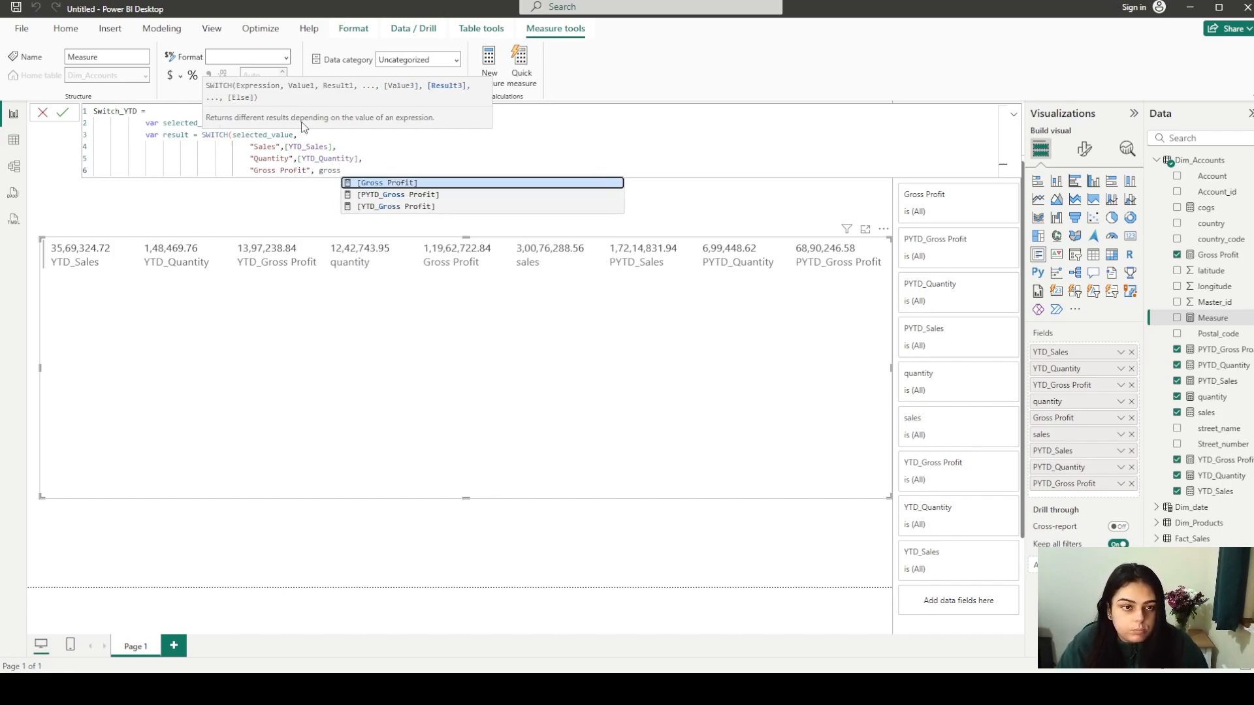
key(Down)
key(Down)
key(Tab)
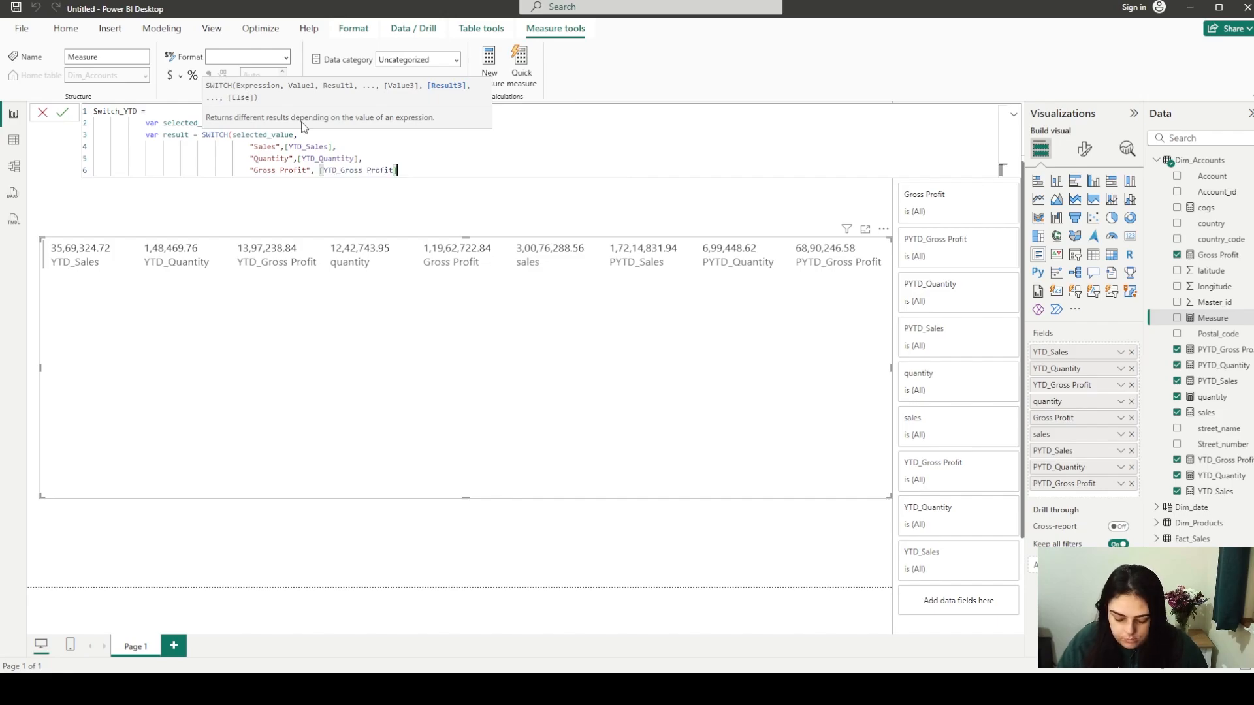
text(,)
Add Blank() as the default result of the SWITCH and close the function on its own line
key(shift+Return)
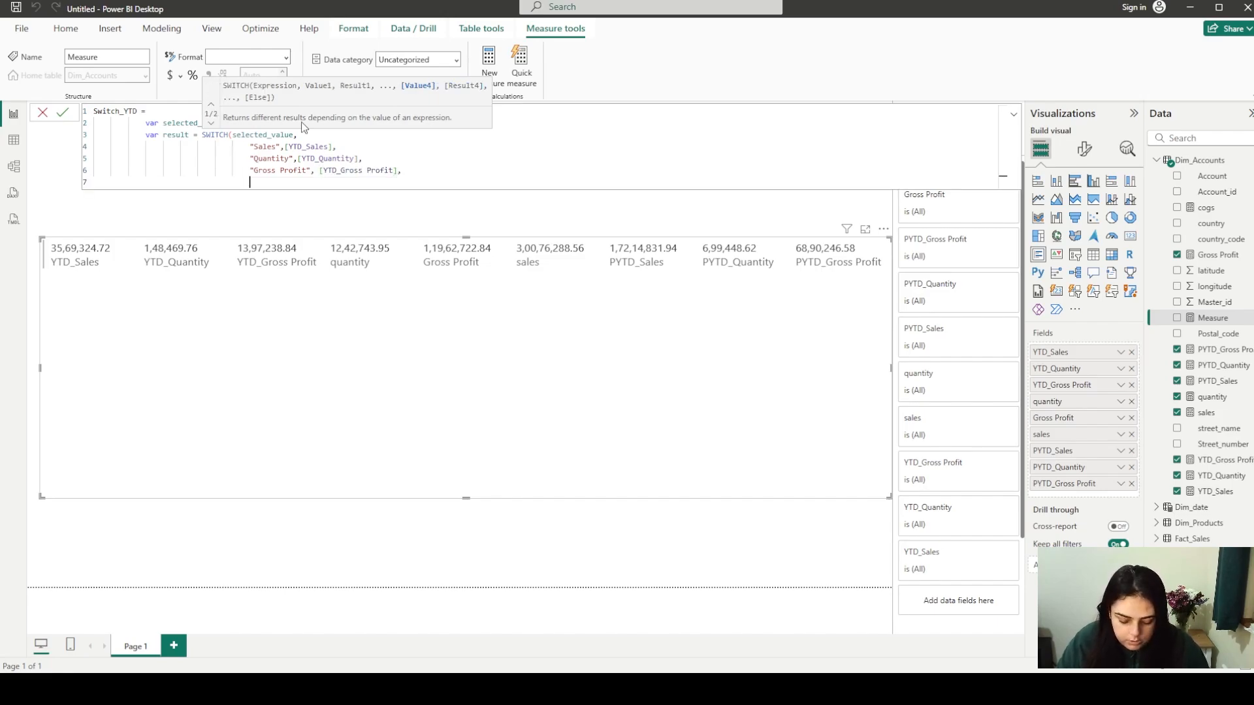
text(Bla)
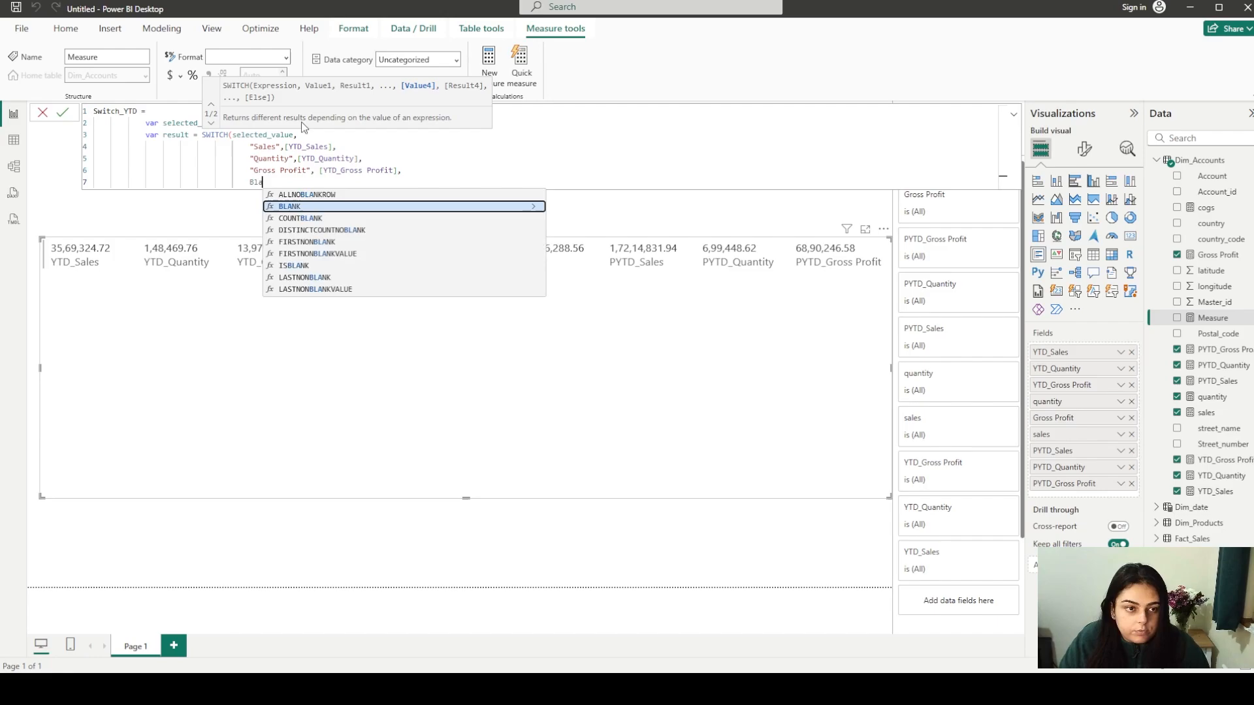
text(nk())
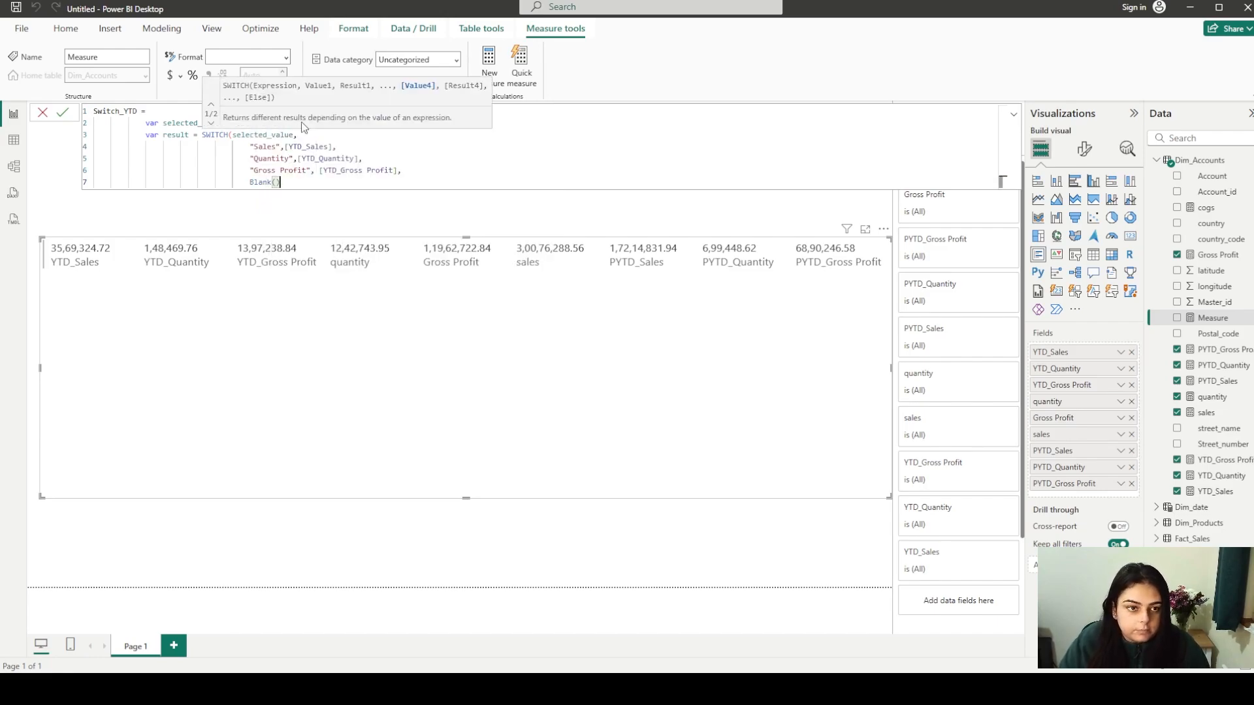
key(shift+Return)
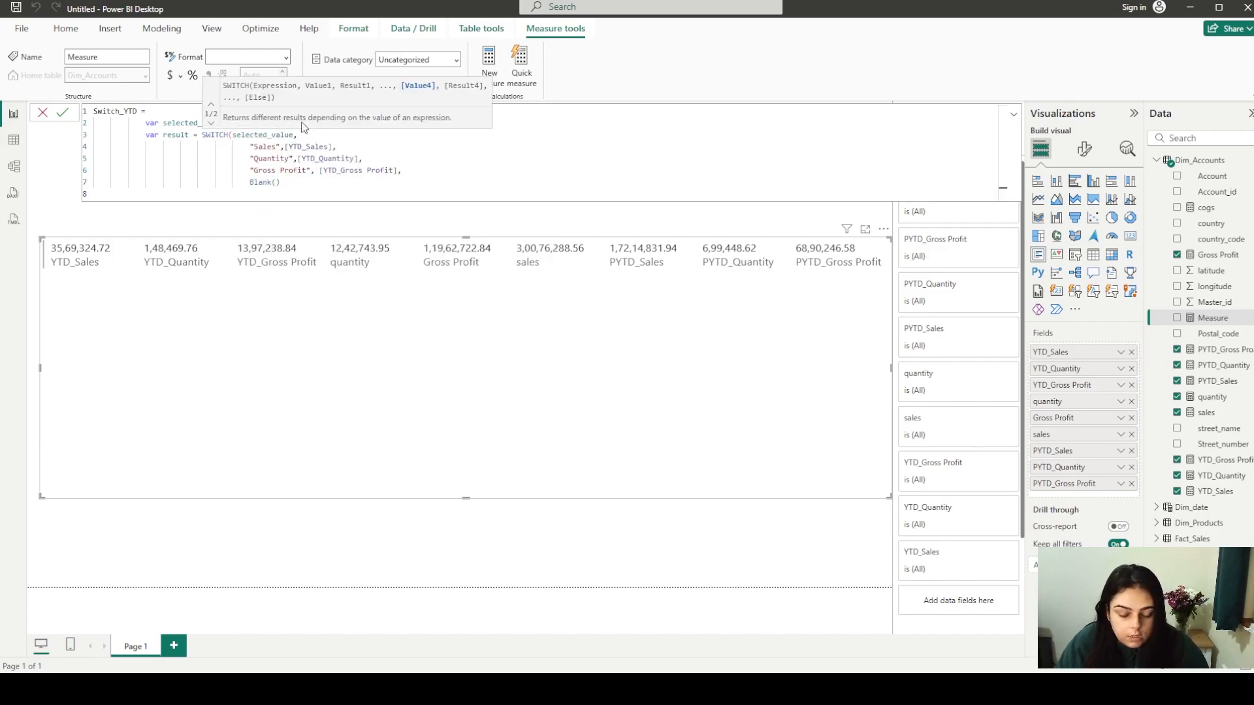
text())
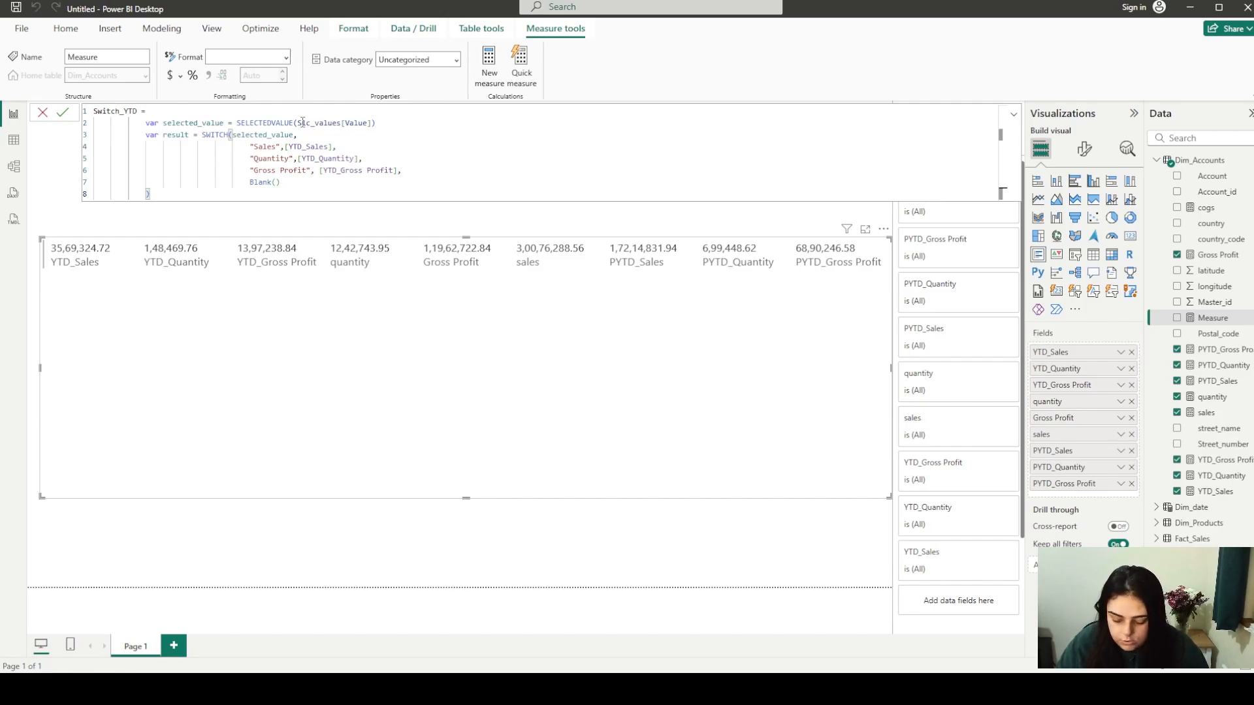
End the Switch_YTD formula with return result, select its full text and commit the measure
key(shift+Return)
text(return resultr)
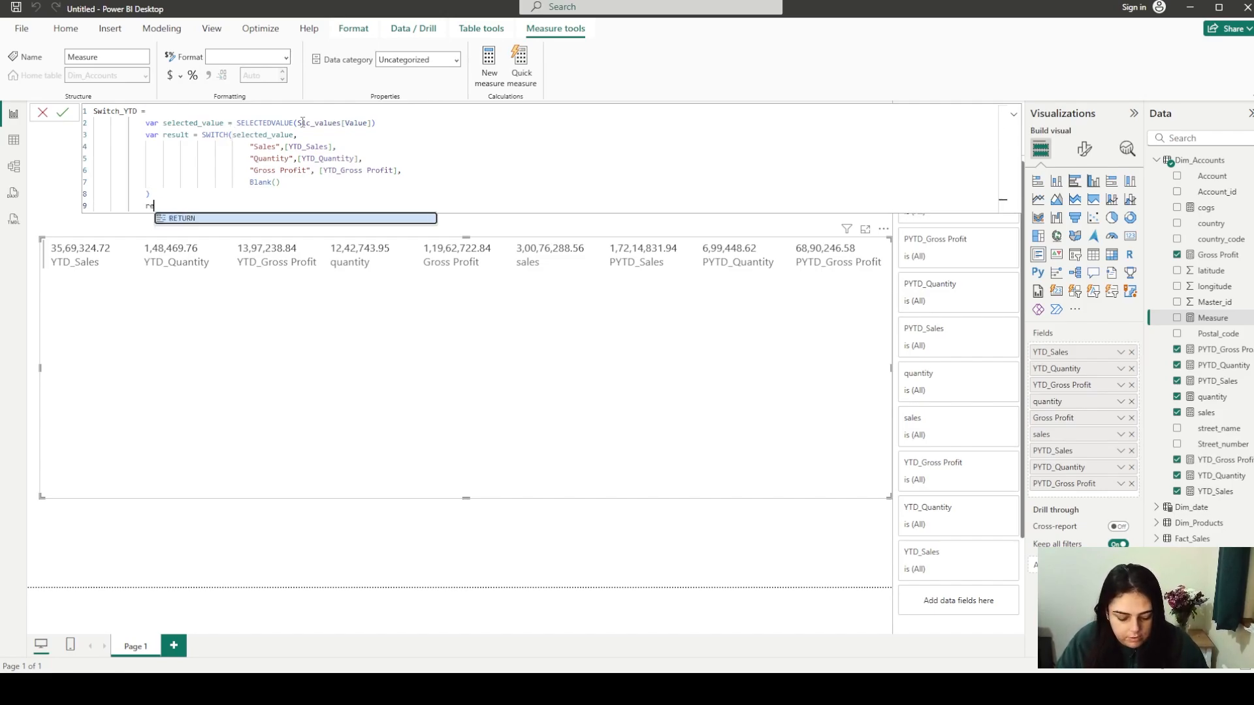
key(BackSpace)
key(BackSpace)
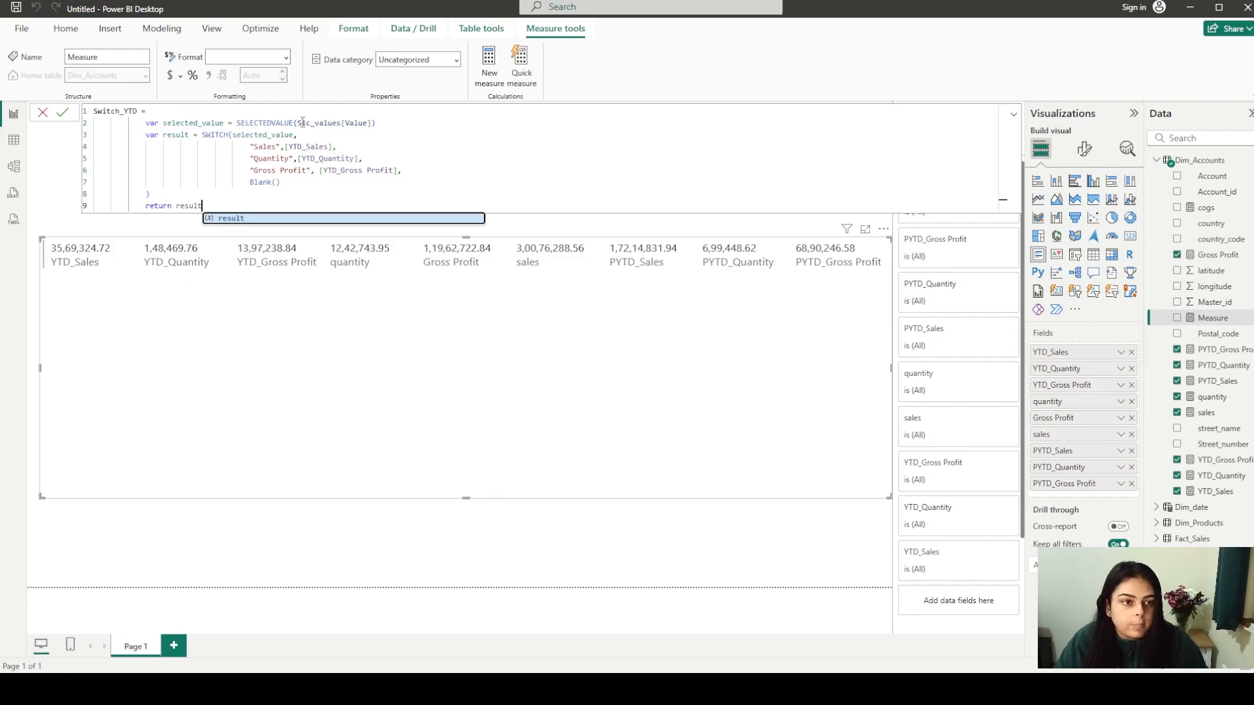
key(ctrl+a)
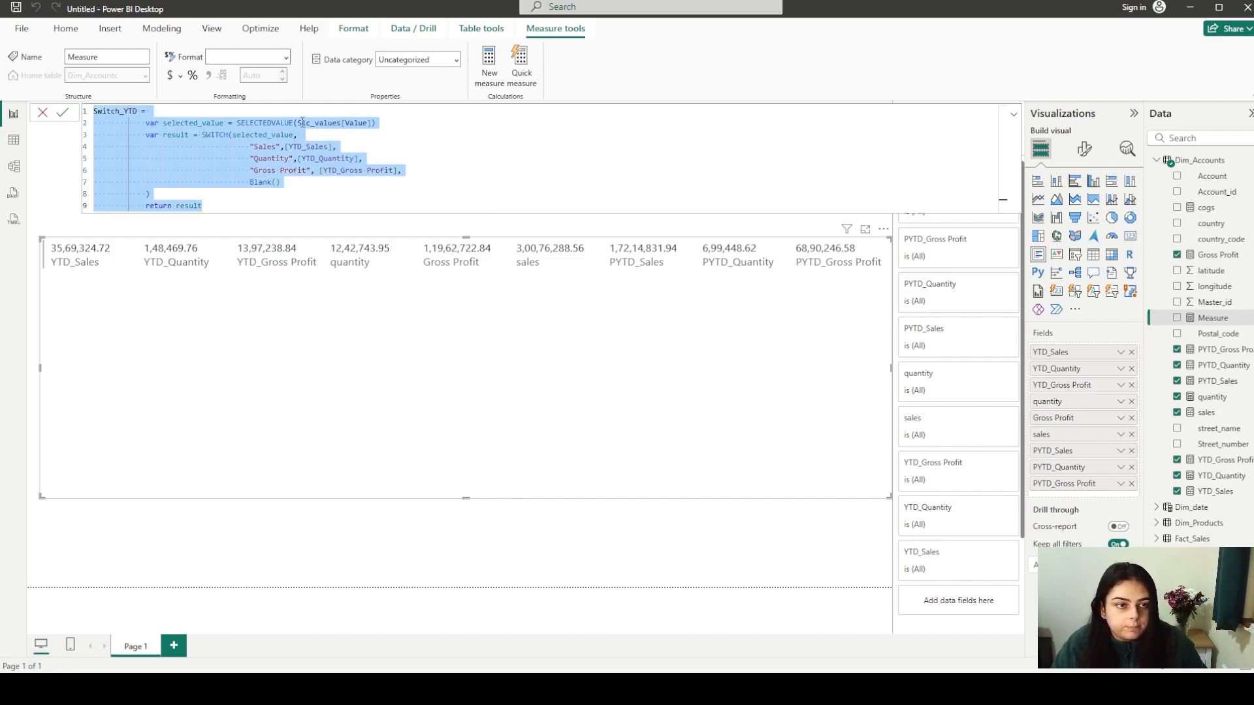
key(Return)
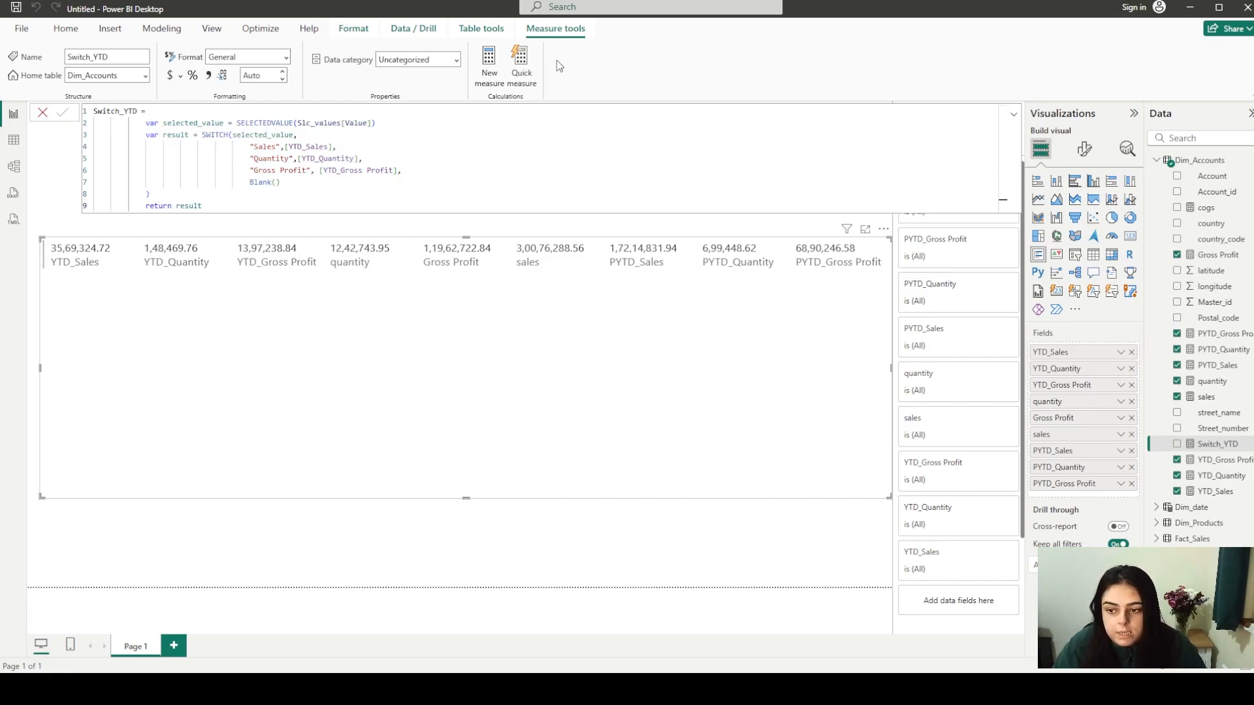
Expand the formula editor and start a new measure named Switch_PYTD in the Dim_Accounts table
click(1014, 116)
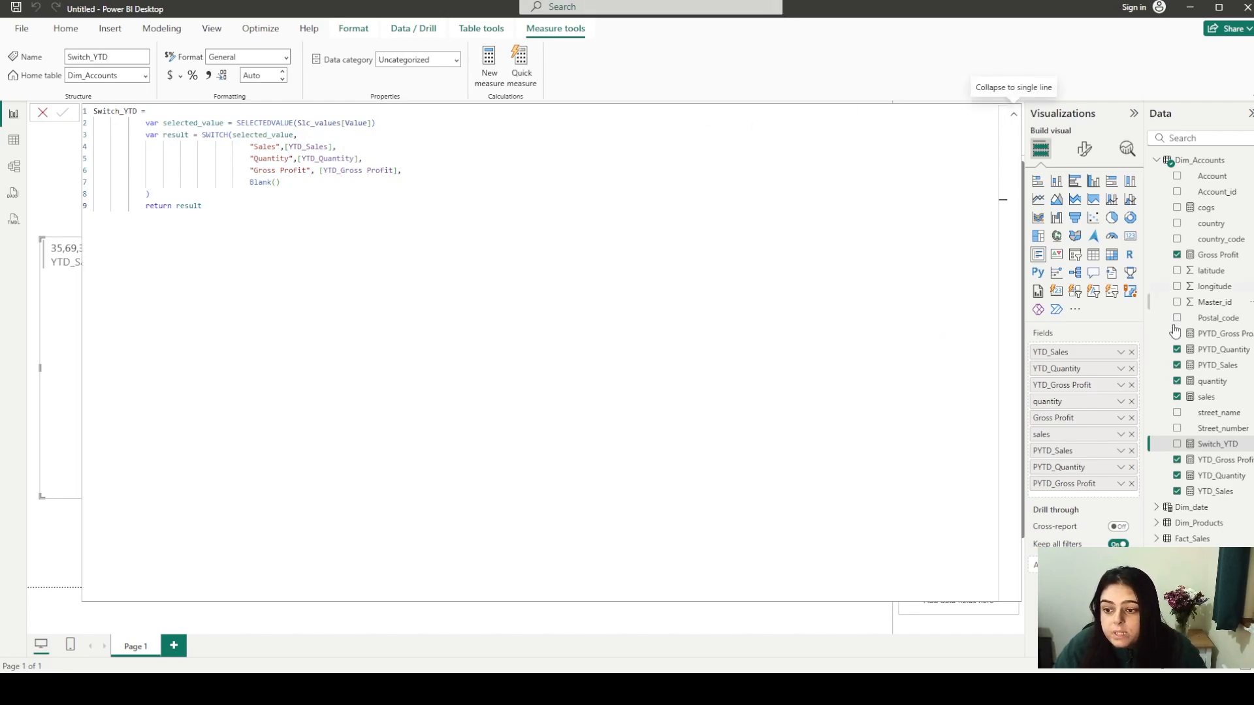
right_click(1206, 449)
click(390, 387)
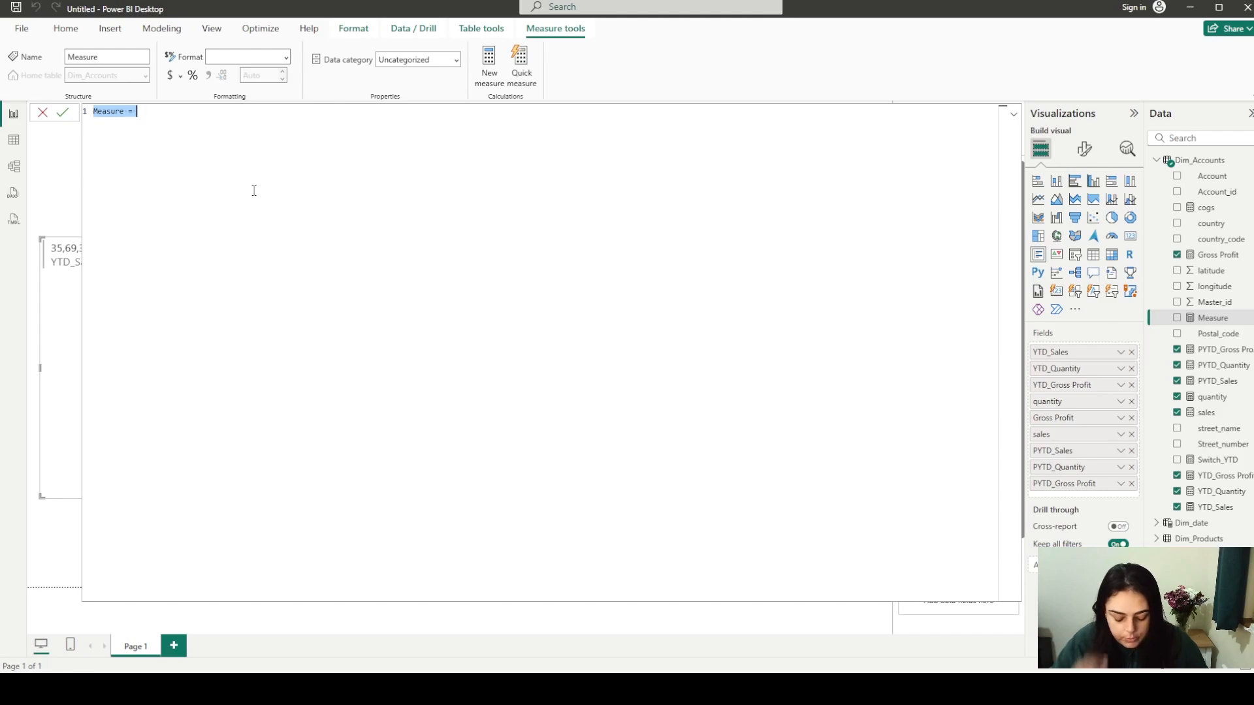
text(Sw)
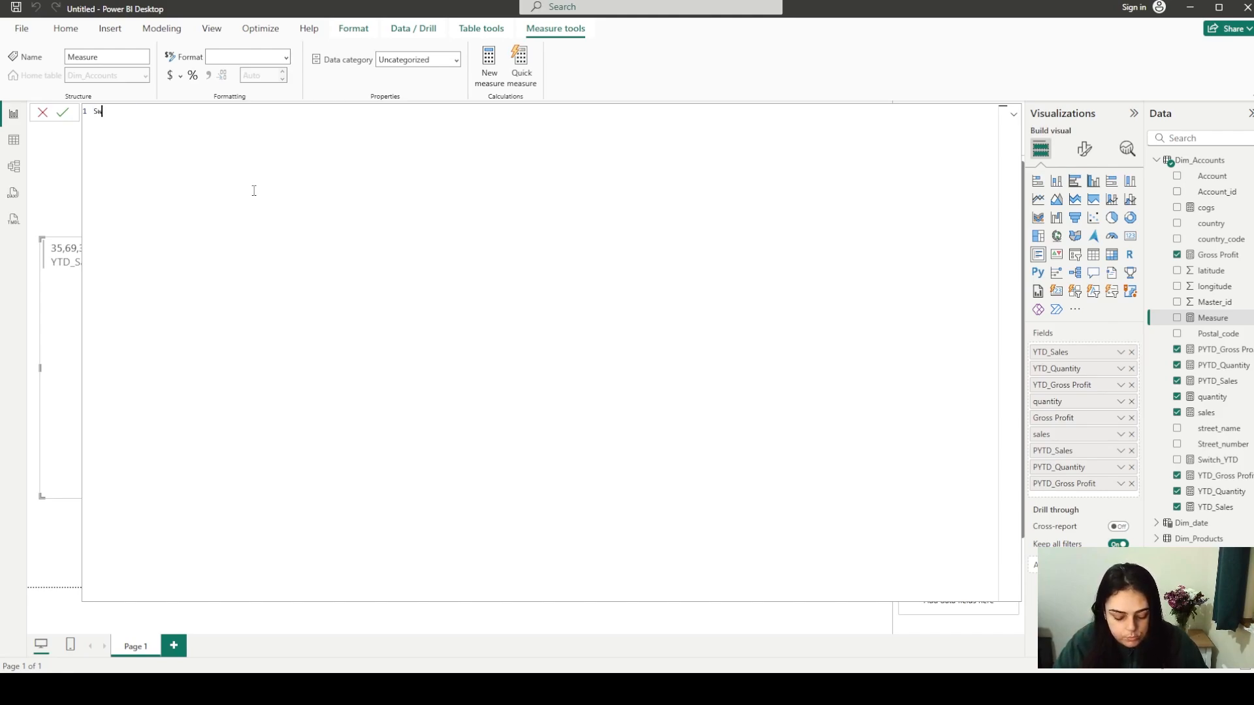
text(itch_)
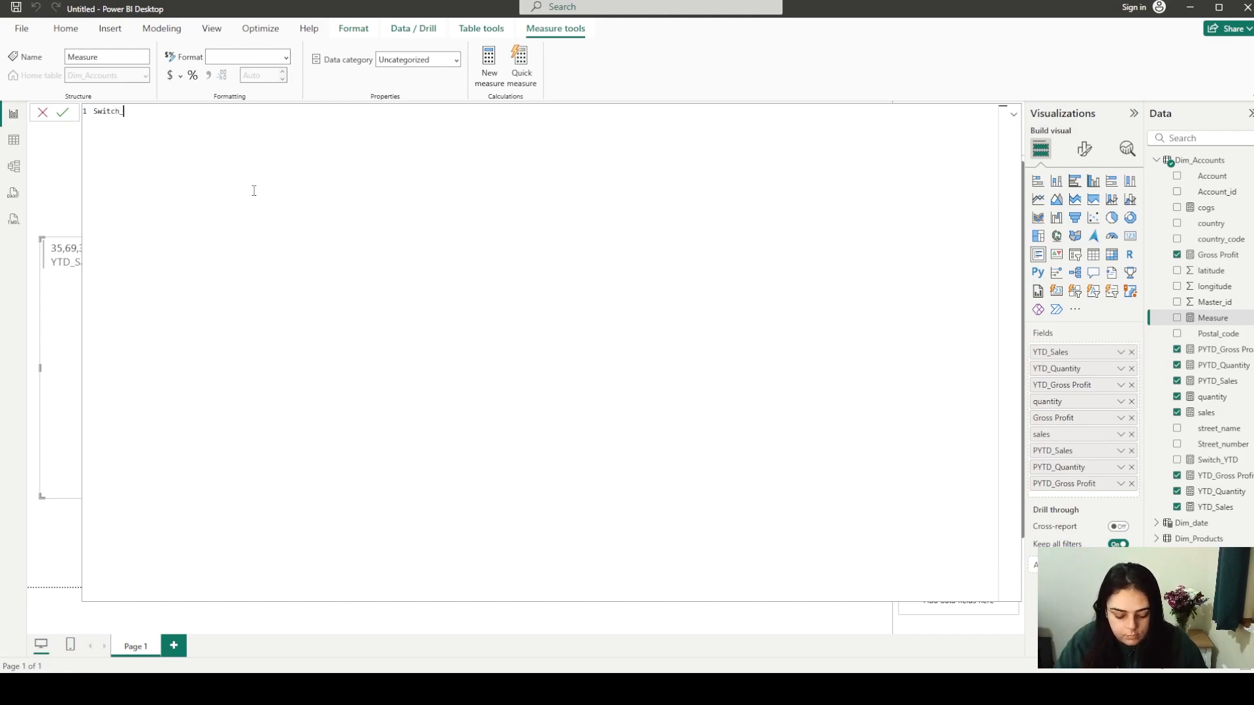
text(PYTD)
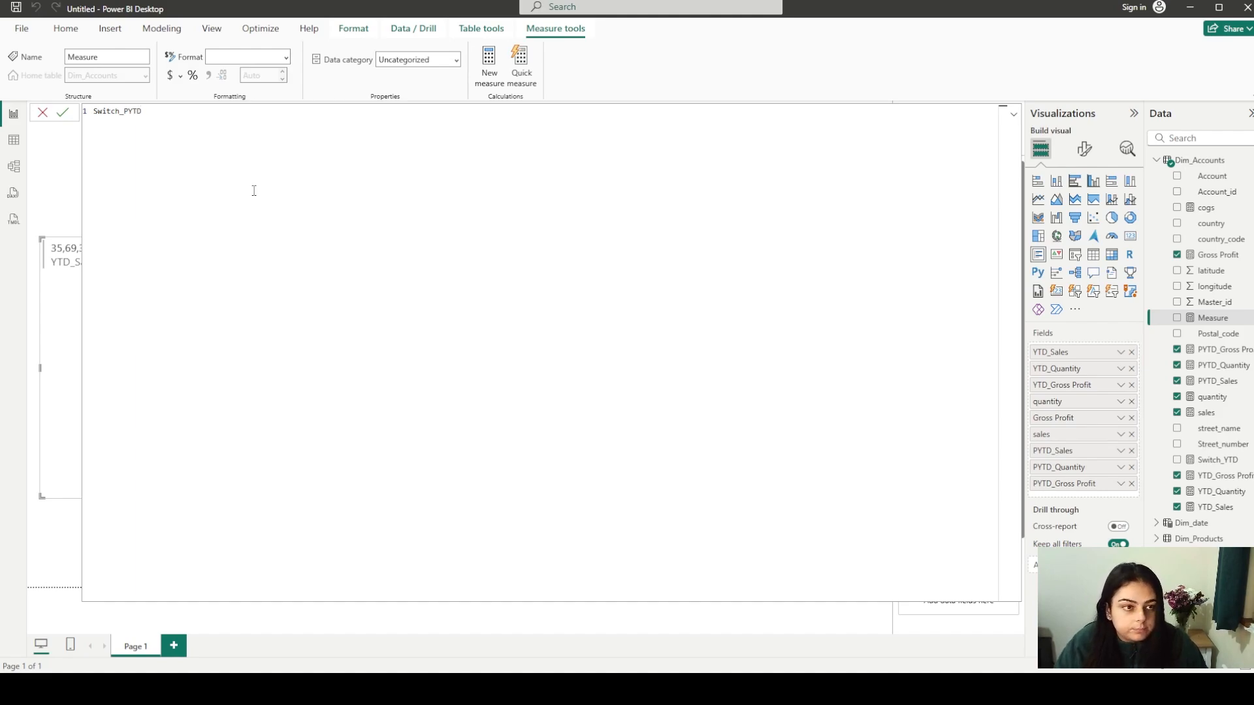
text( =)
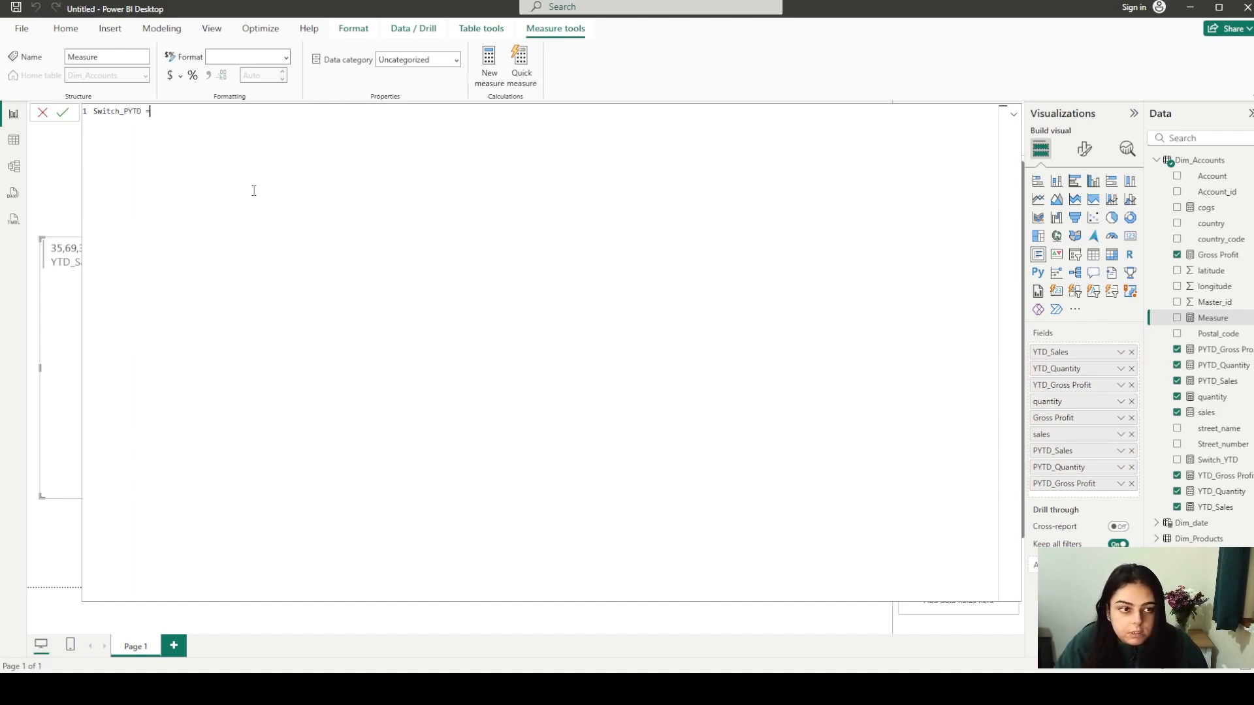
Declare a variable named selected_value on an indented new line of the Switch_PYTD formula
key(shift+Return)
key(Tab)
key(Tab)
key(Tab)
key(Tab)
text(v)
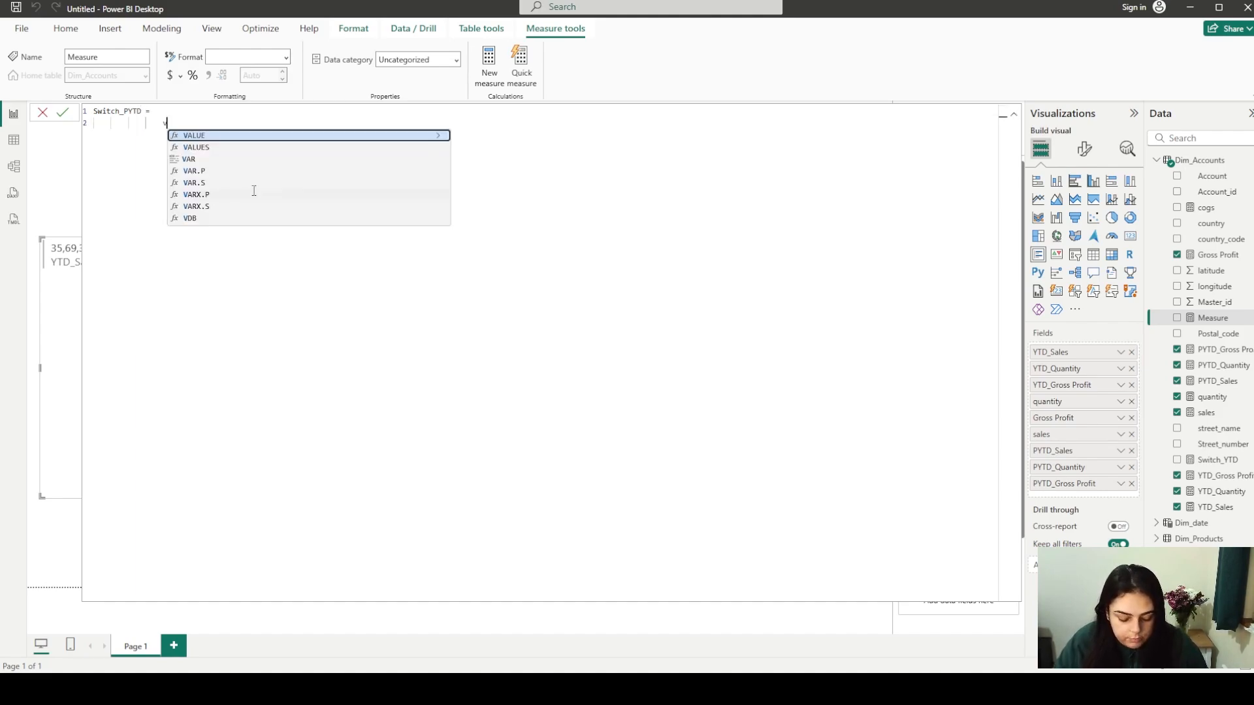
text(ar selected)
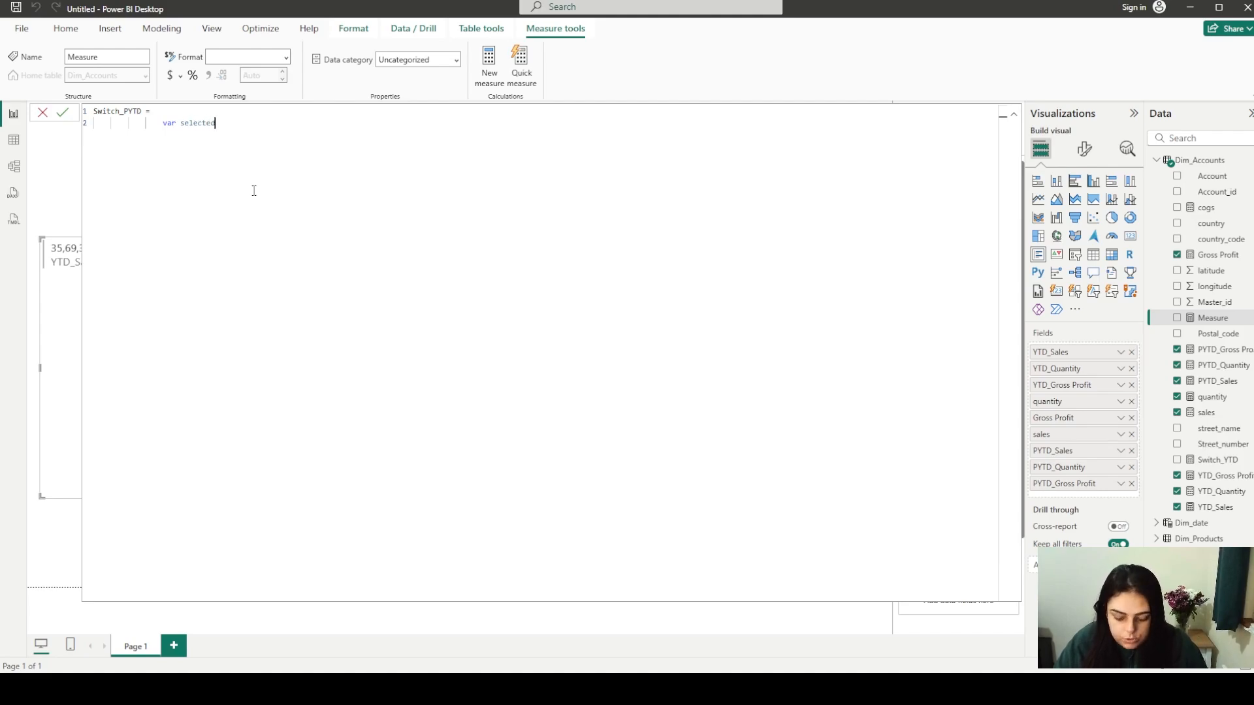
text(_value = )
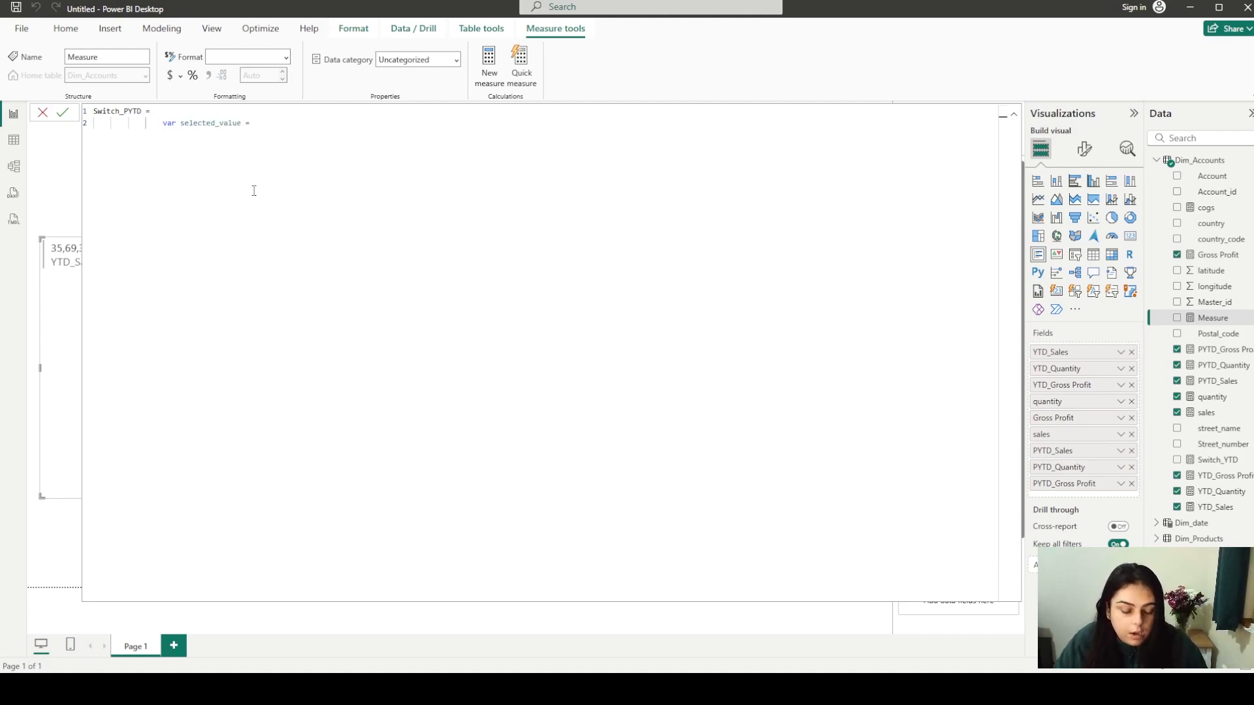
Assign the SELECTEDVALUE function on the Slc_values[Value] column to the selected_value variable
text(select)
key(Up)
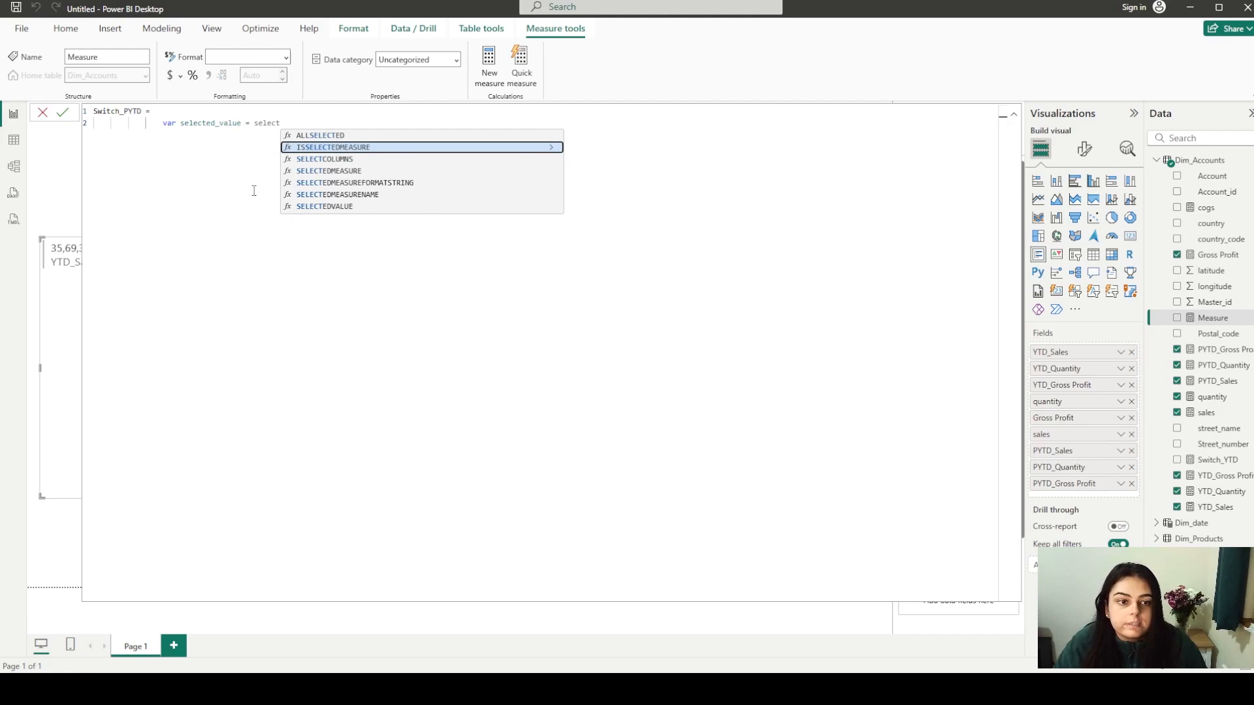
key(Down)
key(Down)
key(Down)
key(Down)
key(Down)
key(Tab)
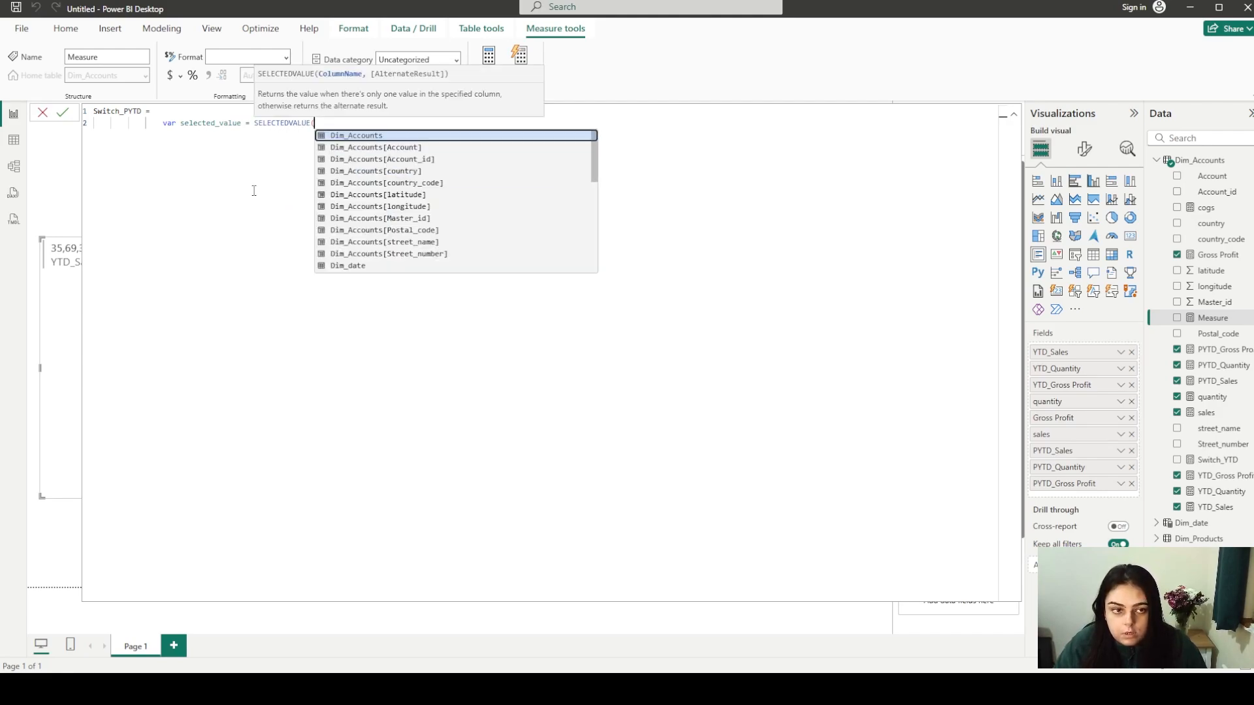
text(slc)
key(Down)
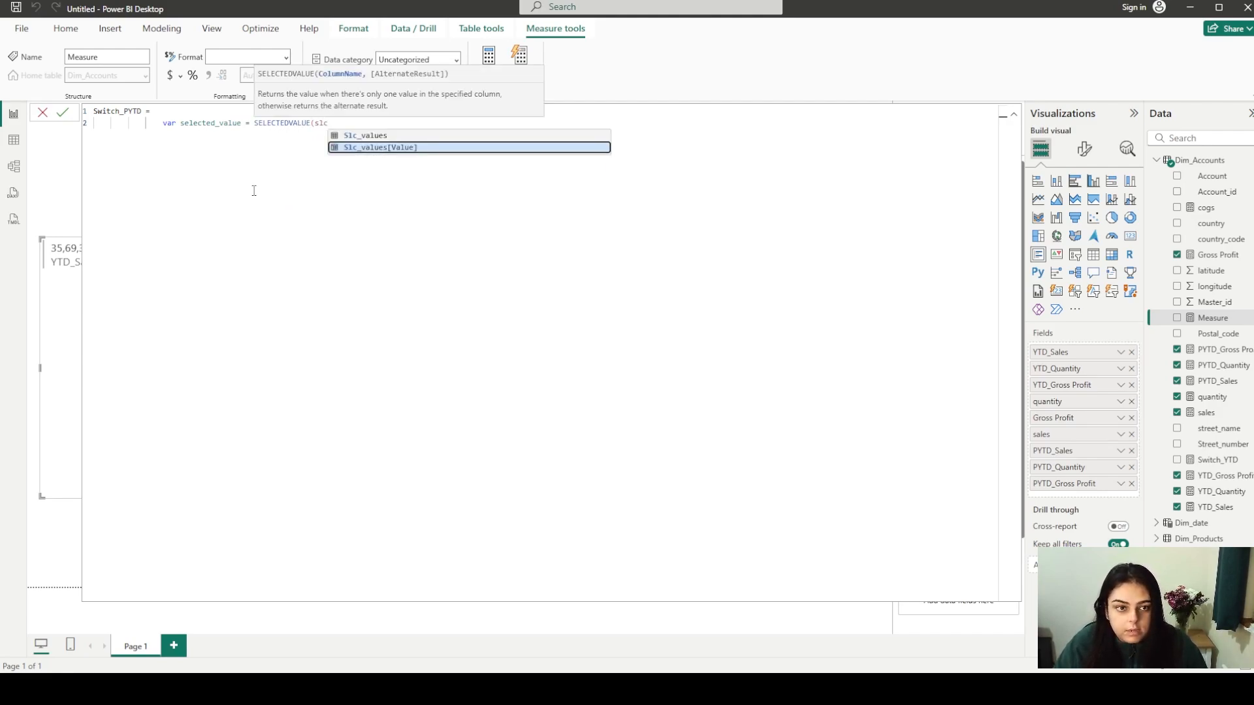
key(Tab)
key(Up)
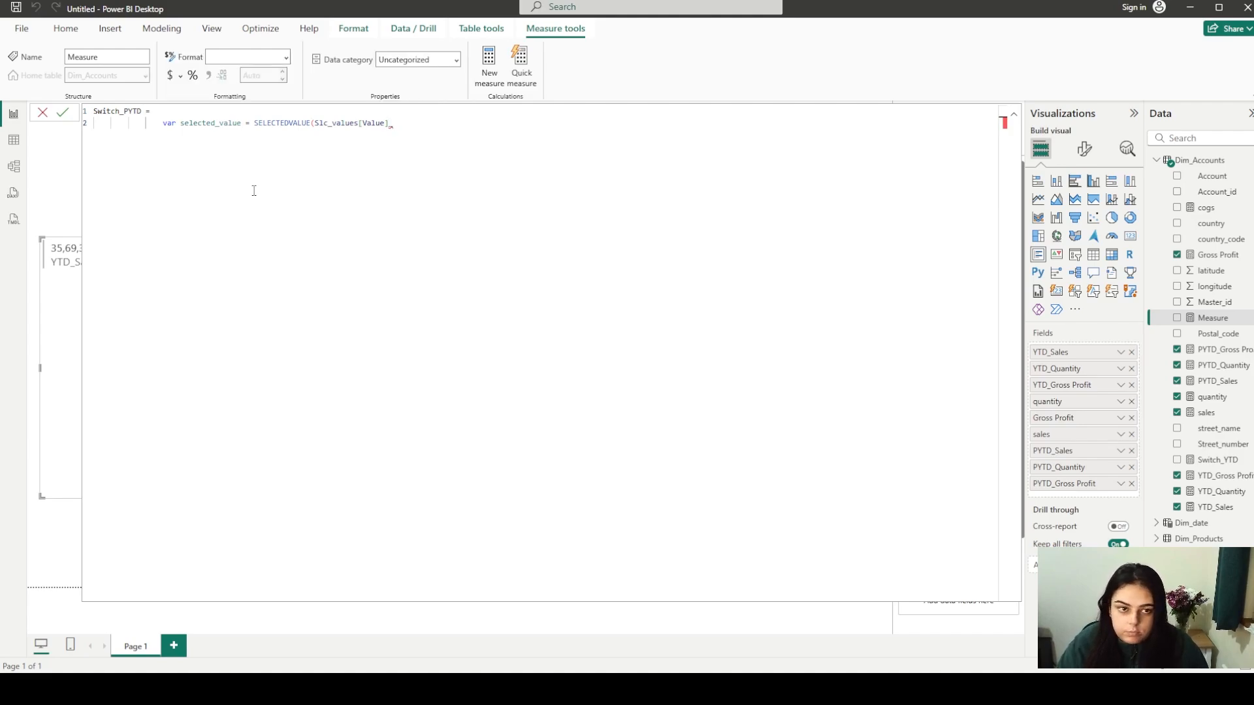
key(Down)
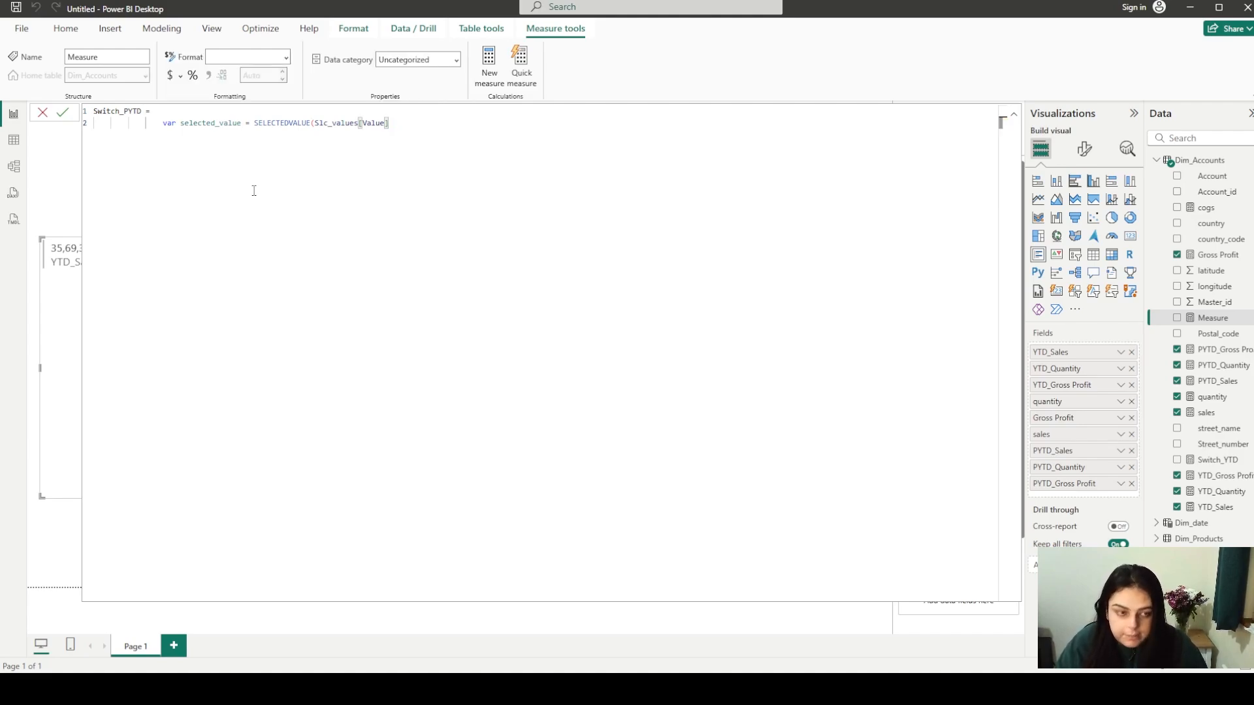
Declare a second variable named result on a new line and open a SWITCH function as its value
key(shift+Return)
text(var res)
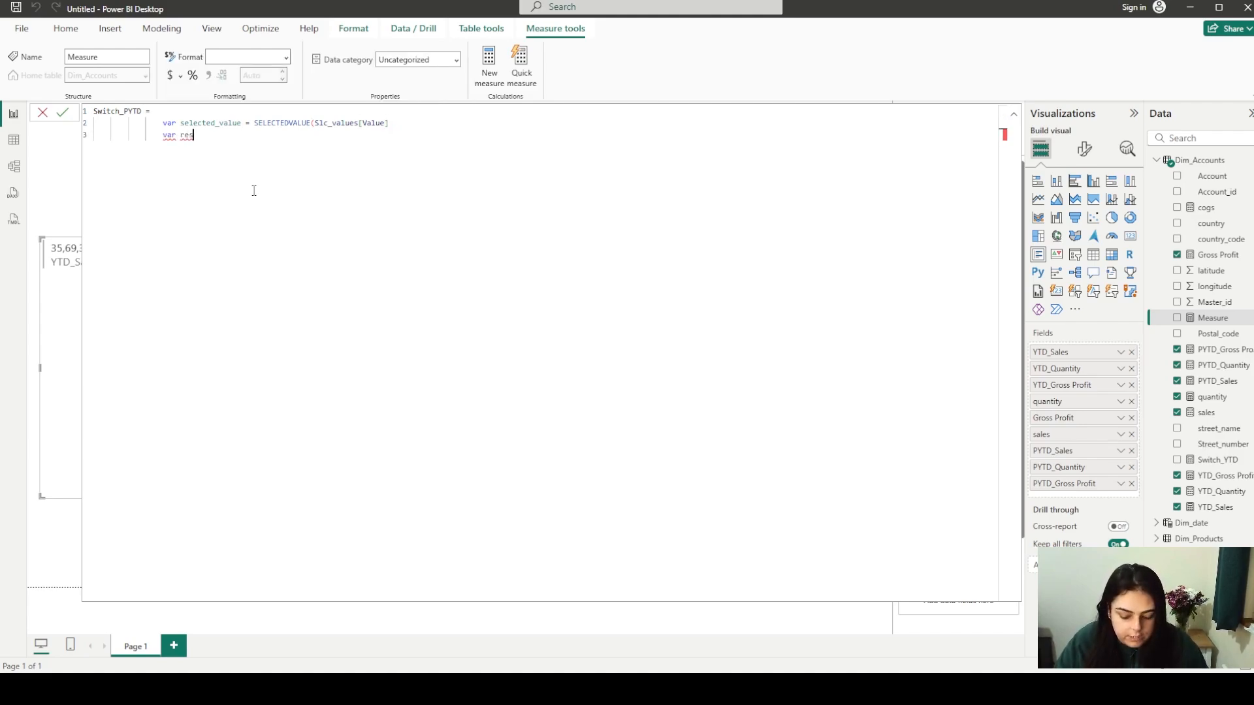
text(ult = switch)
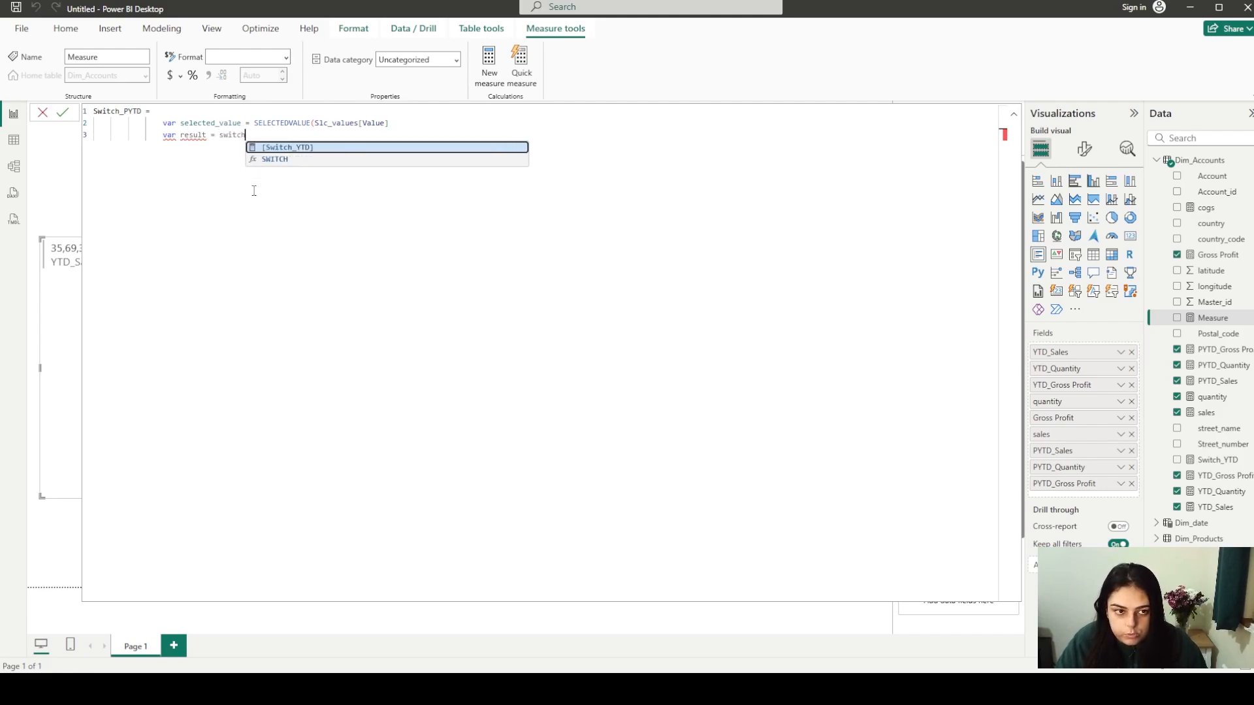
key(Down)
key(Tab)
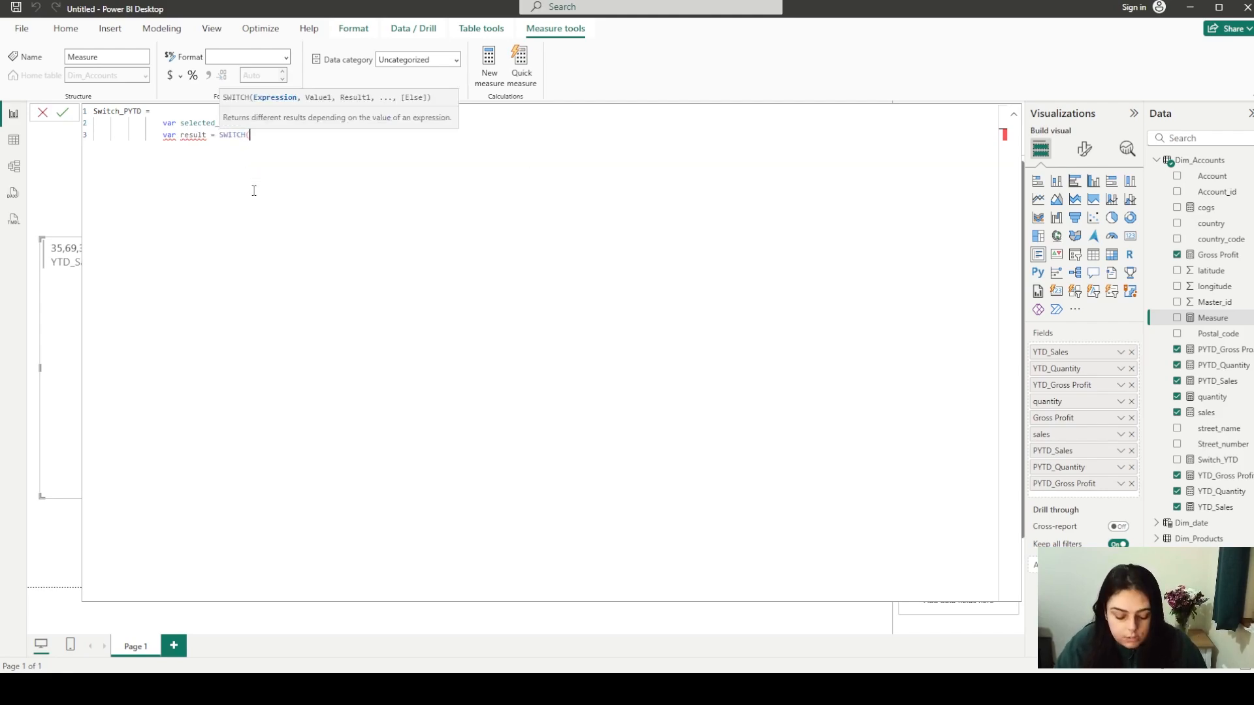
text(selec)
key(Down)
key(Down)
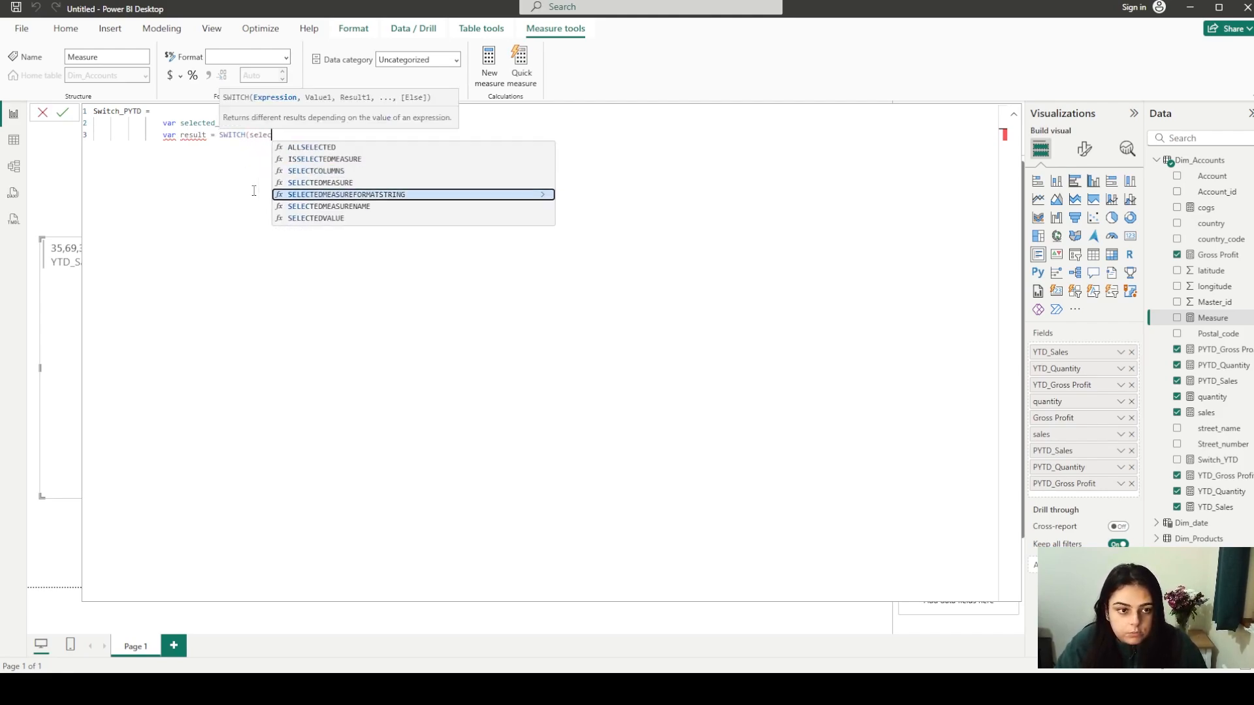
key(Down)
key(Down)
key(Down)
key(Up)
key(Tab)
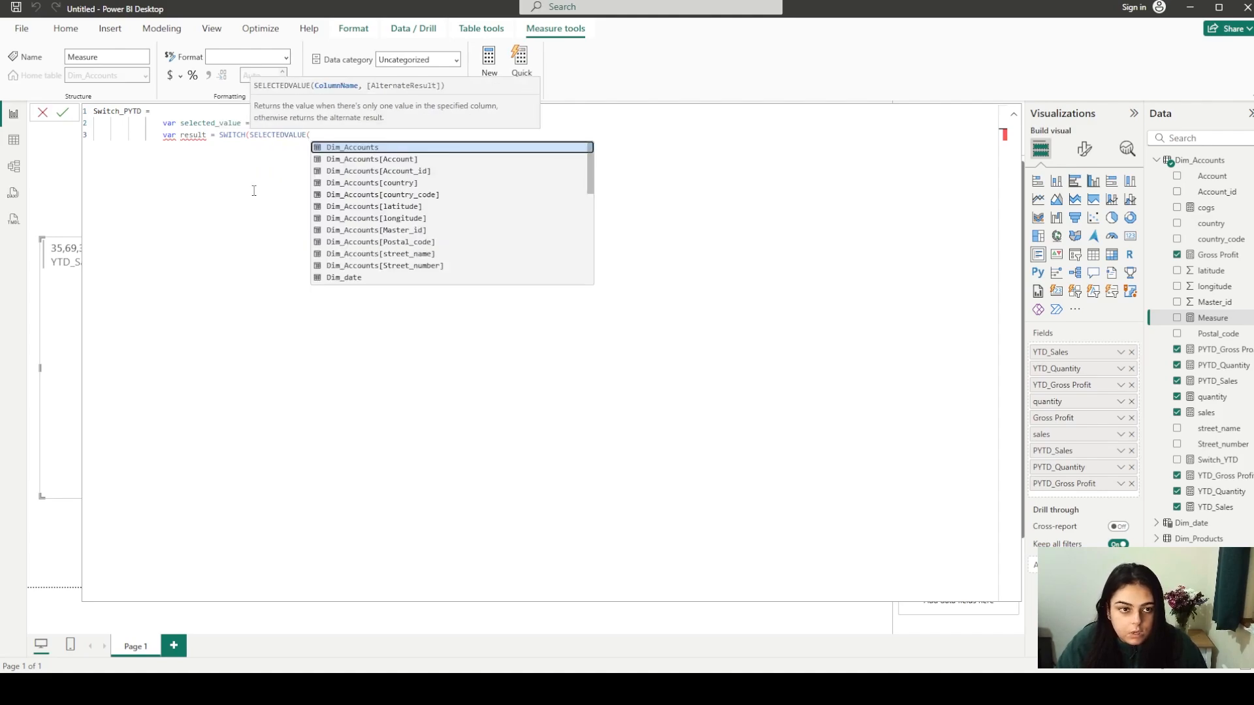
key(BackSpace)
key(BackSpace)
key(BackSpace)
key(BackSpace)
key(BackSpace)
key(BackSpace)
key(BackSpace)
key(BackSpace)
key(BackSpace)
key(BackSpace)
key(BackSpace)
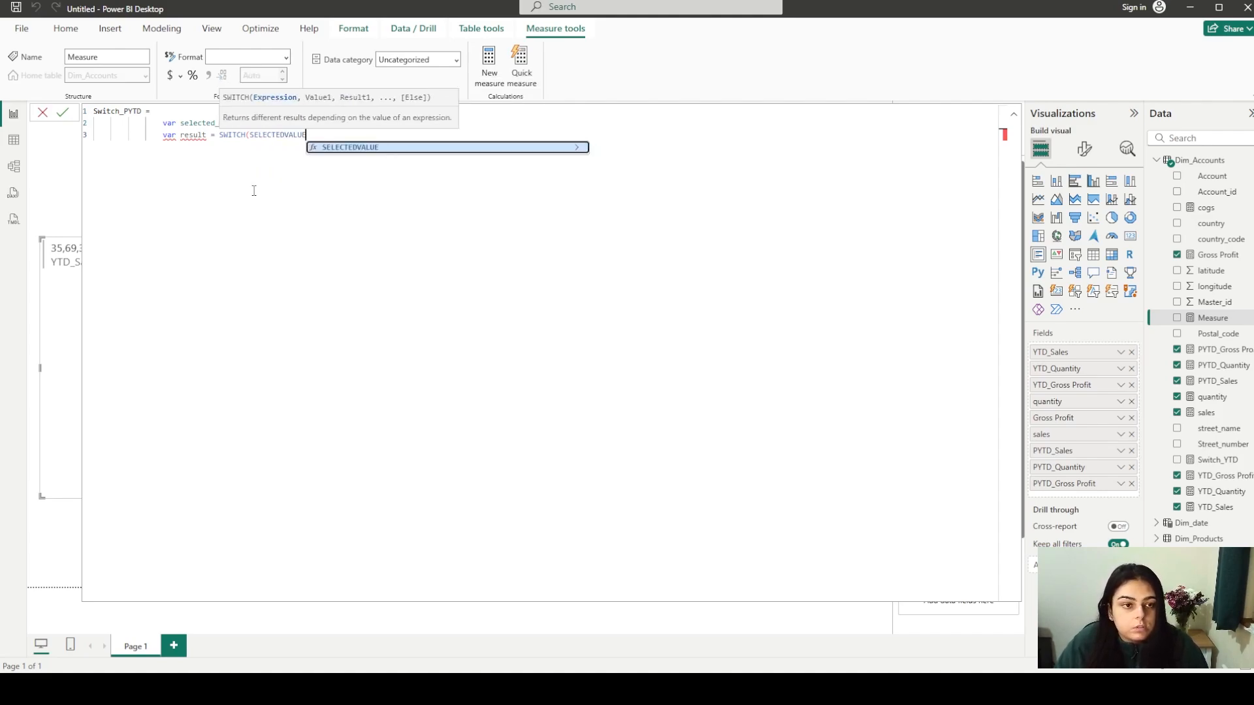
key(BackSpace)
key(BackSpace)
key(BackSpace)
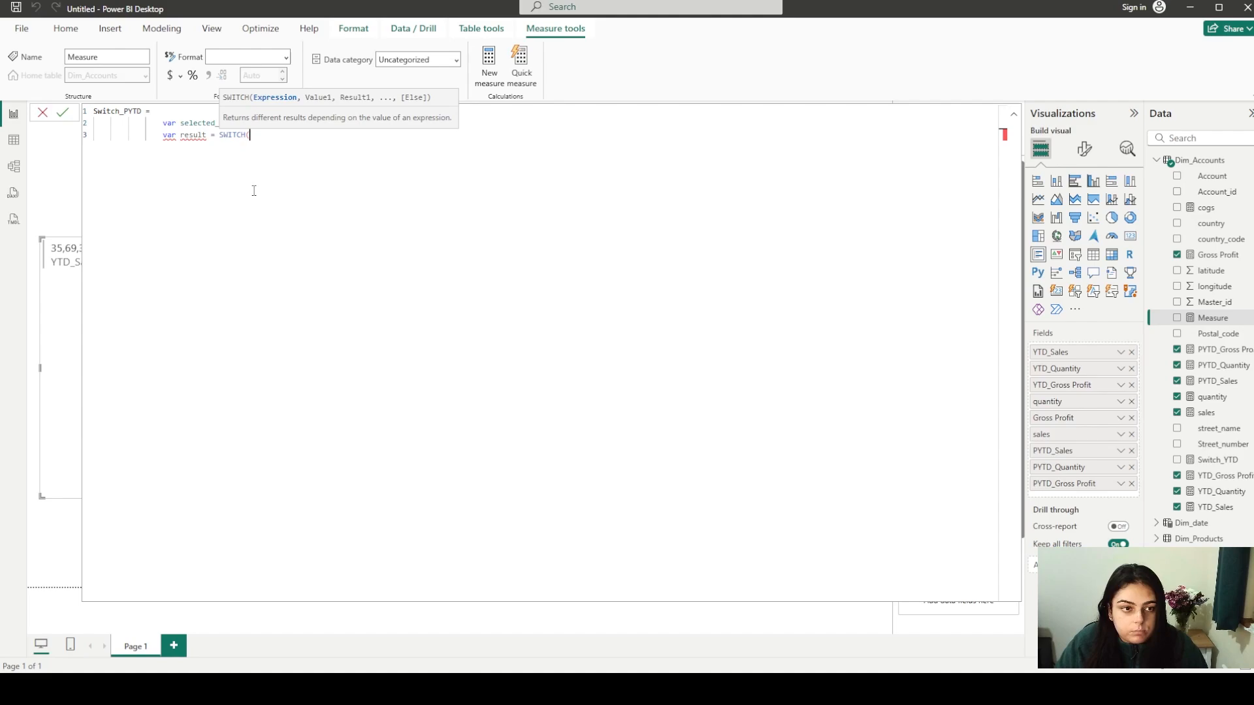
text(aw)
key(BackSpace)
key(BackSpace)
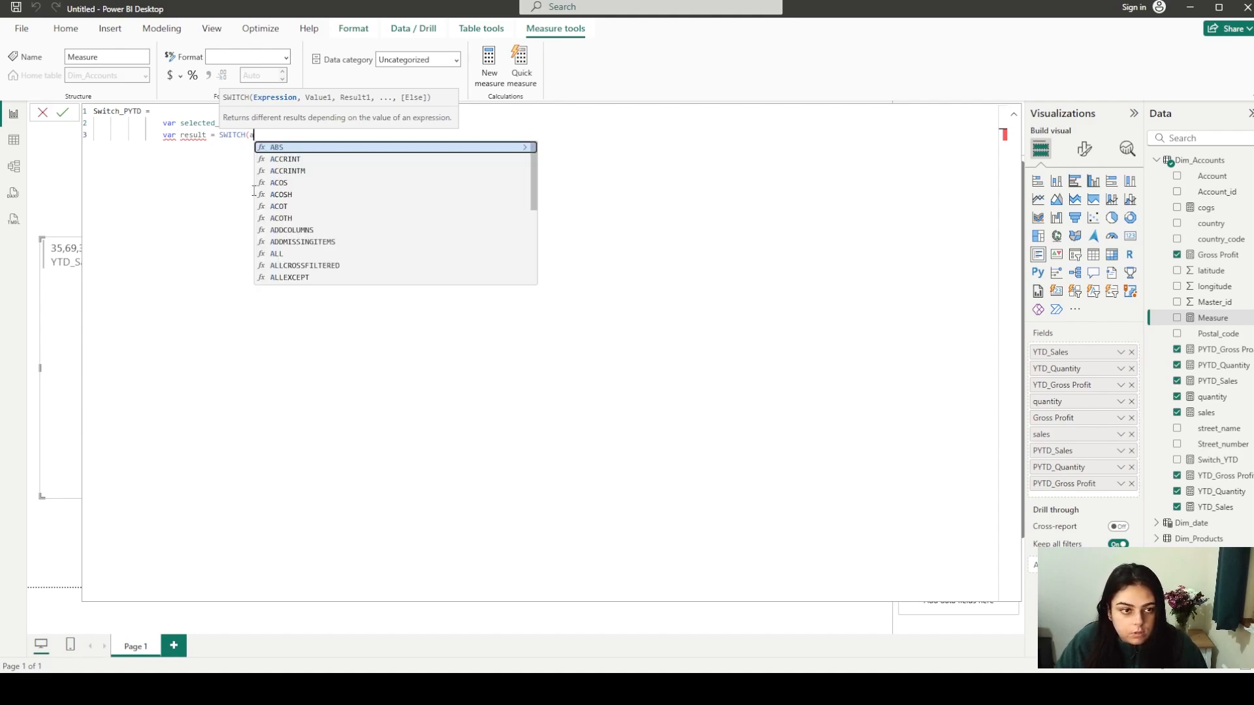
Enter the selected_value variable as the expression that SWITCH evaluates
text(selec)
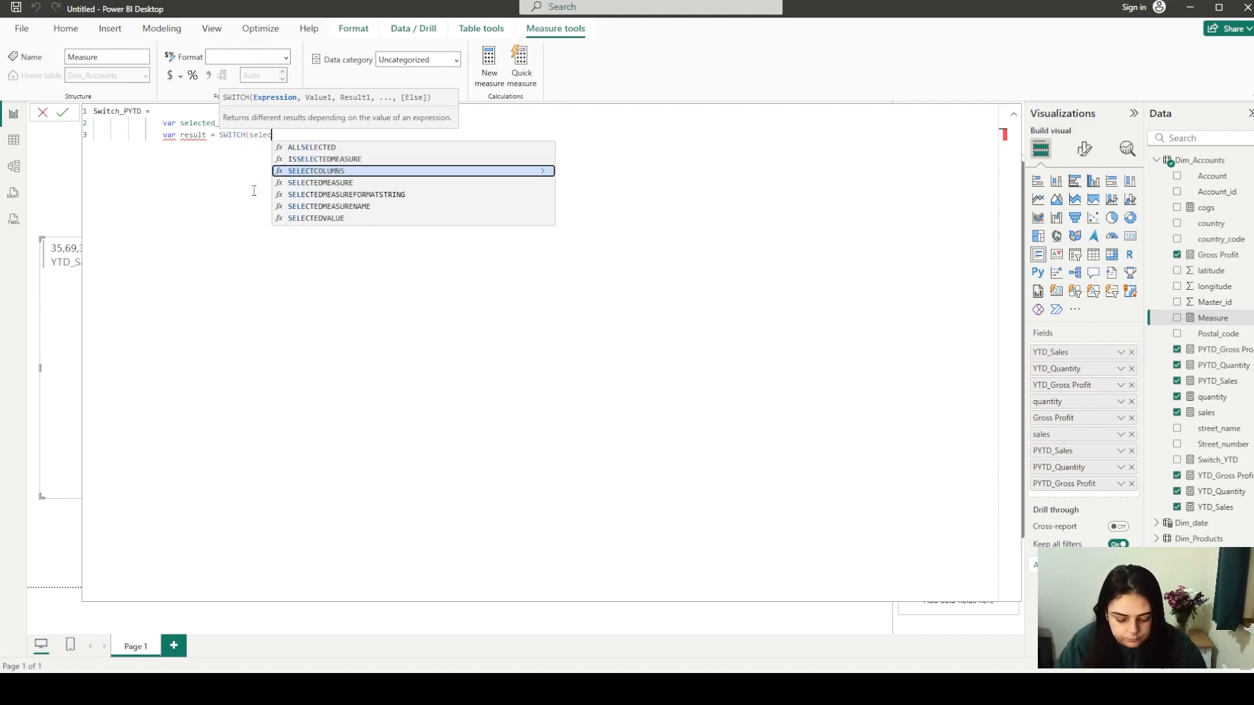
text(ted_valu)
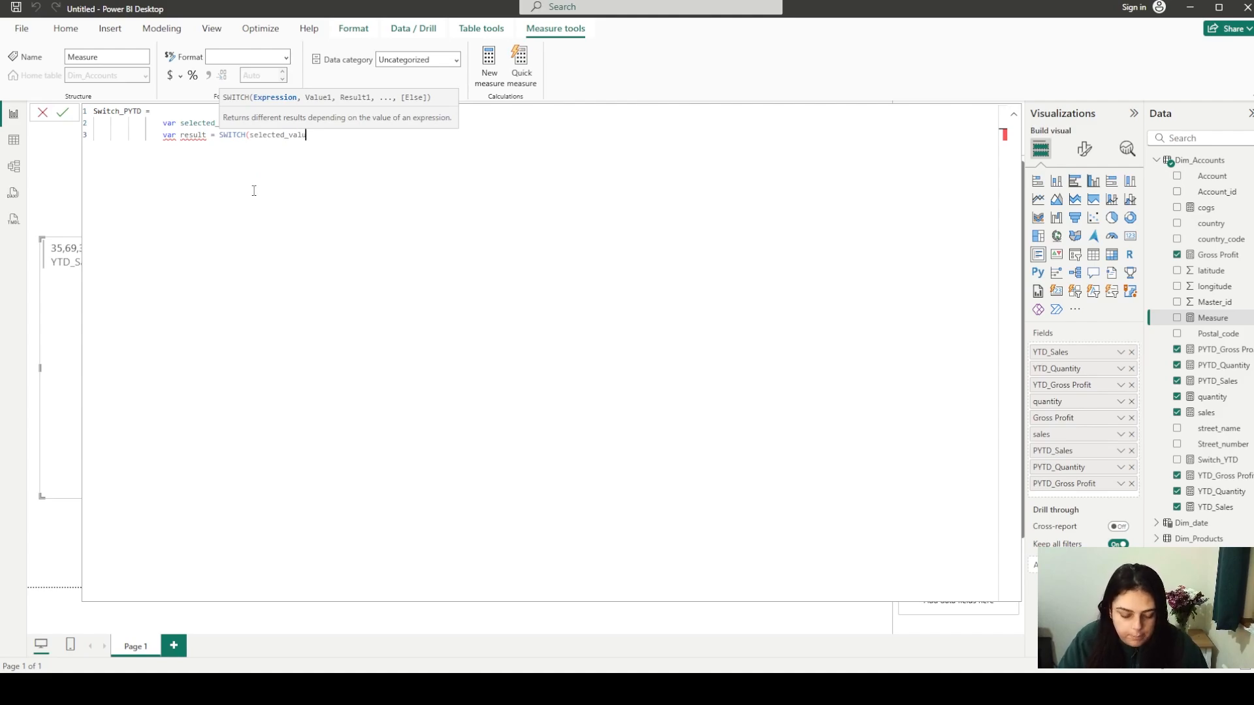
text(e,)
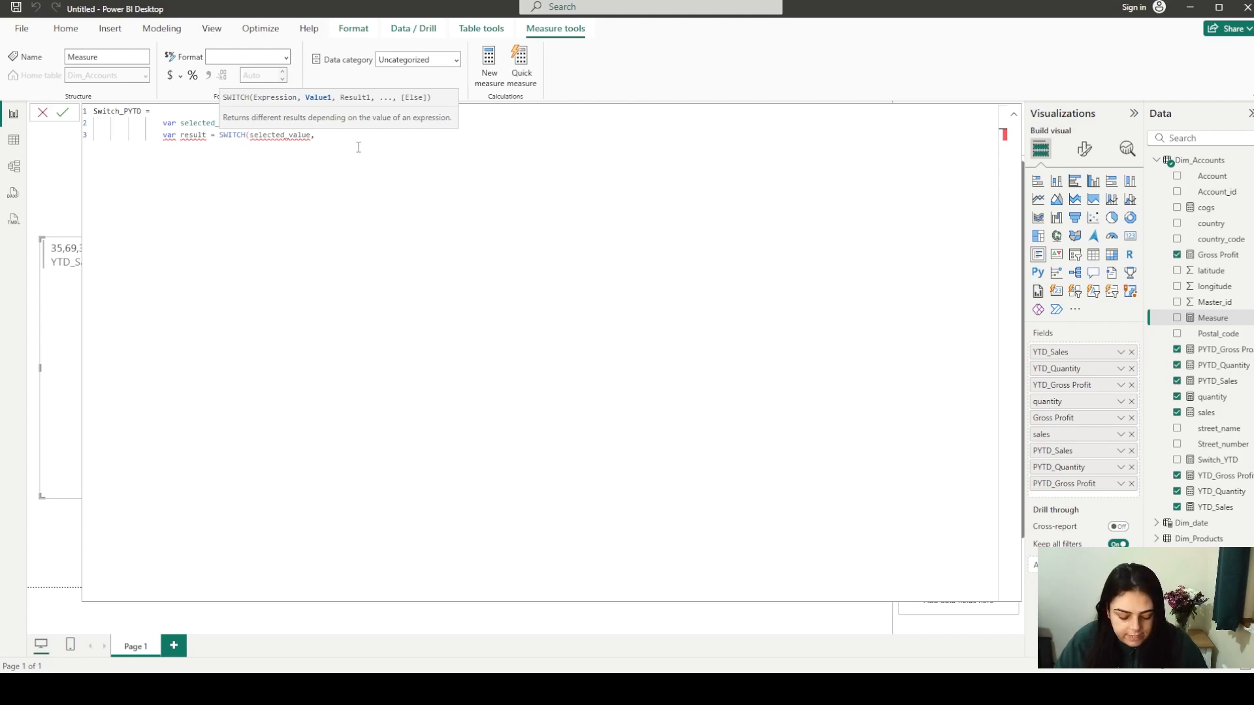
Add the first SWITCH case on an indented new line, returning [PYTD_Sales] for "Sales"
key(shift+Return)
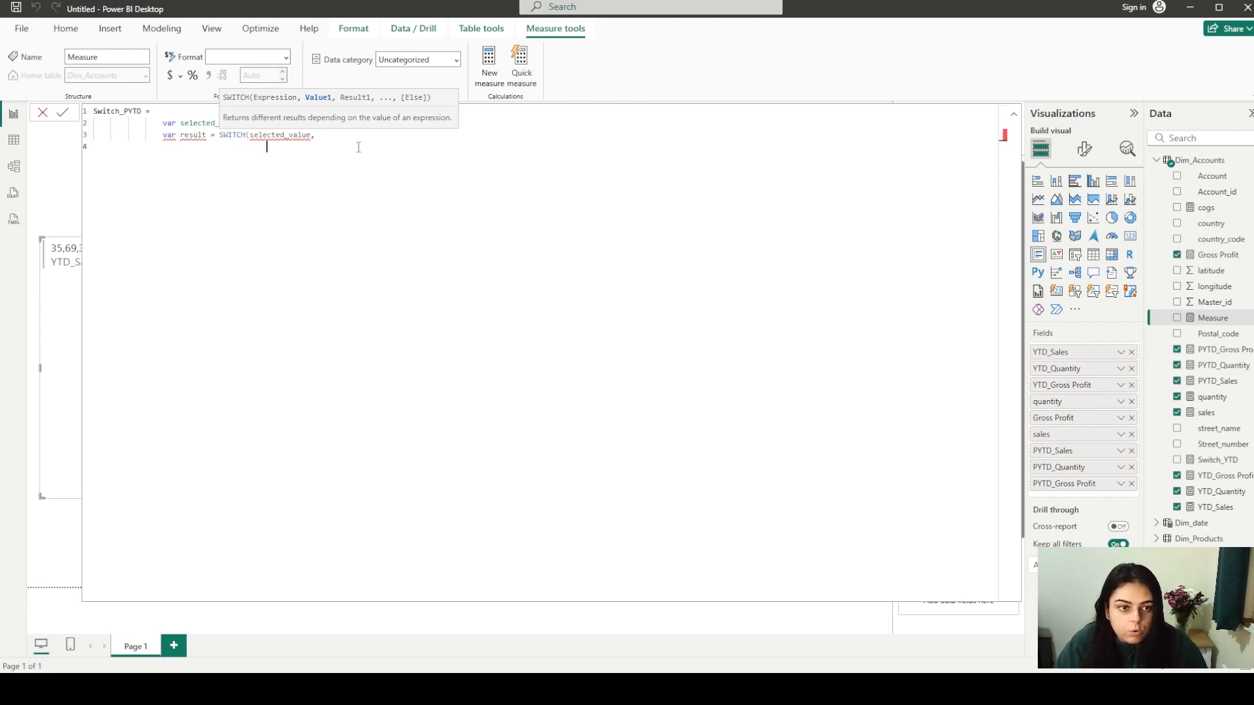
key(Tab)
key(Tab)
text("Sa)
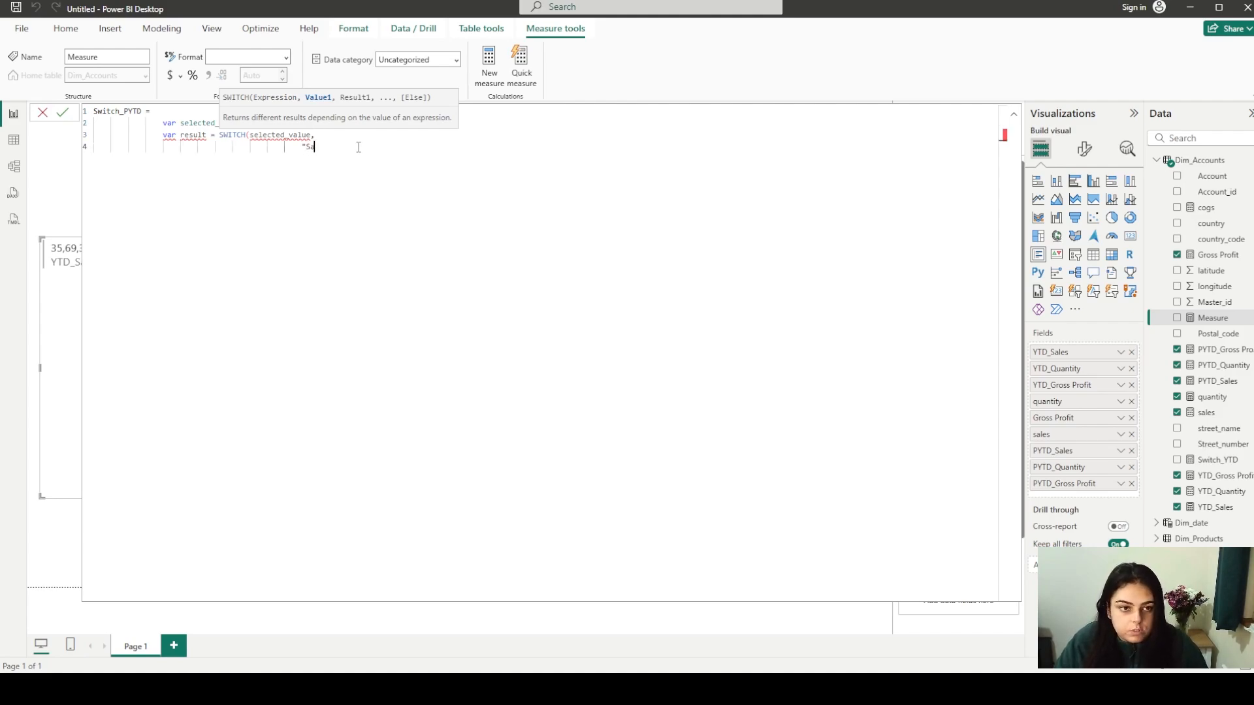
text(les,)
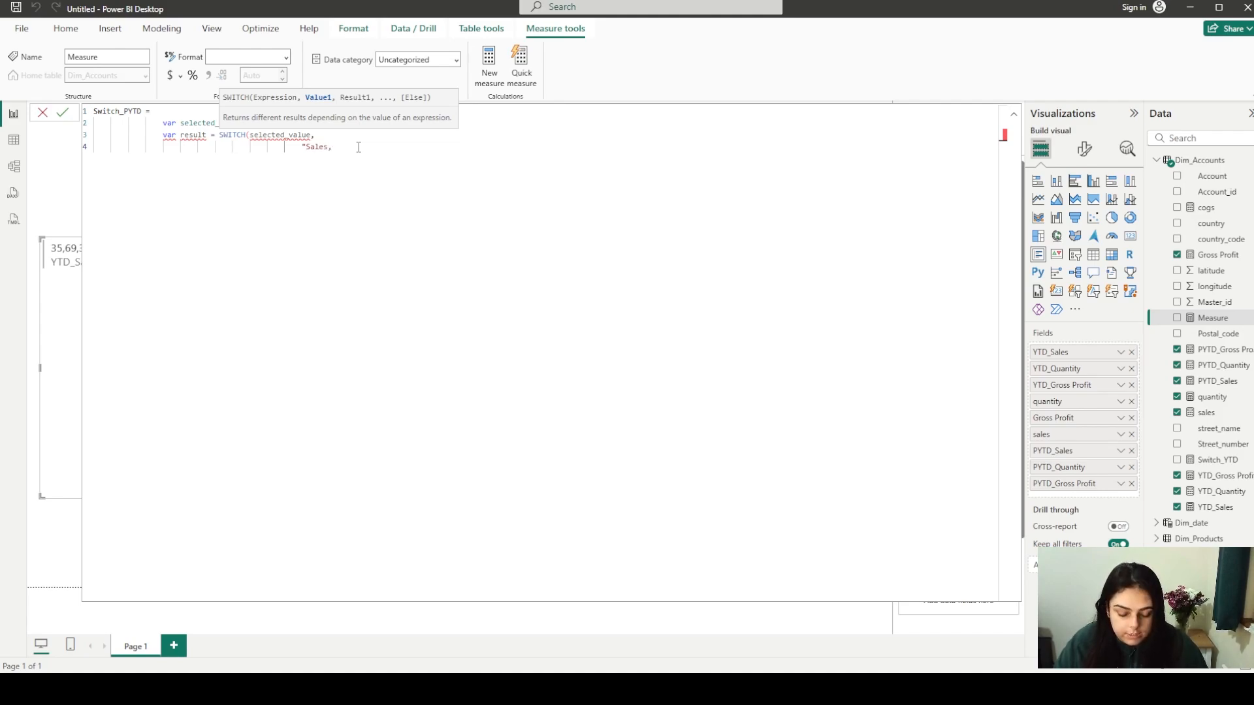
text( pyt)
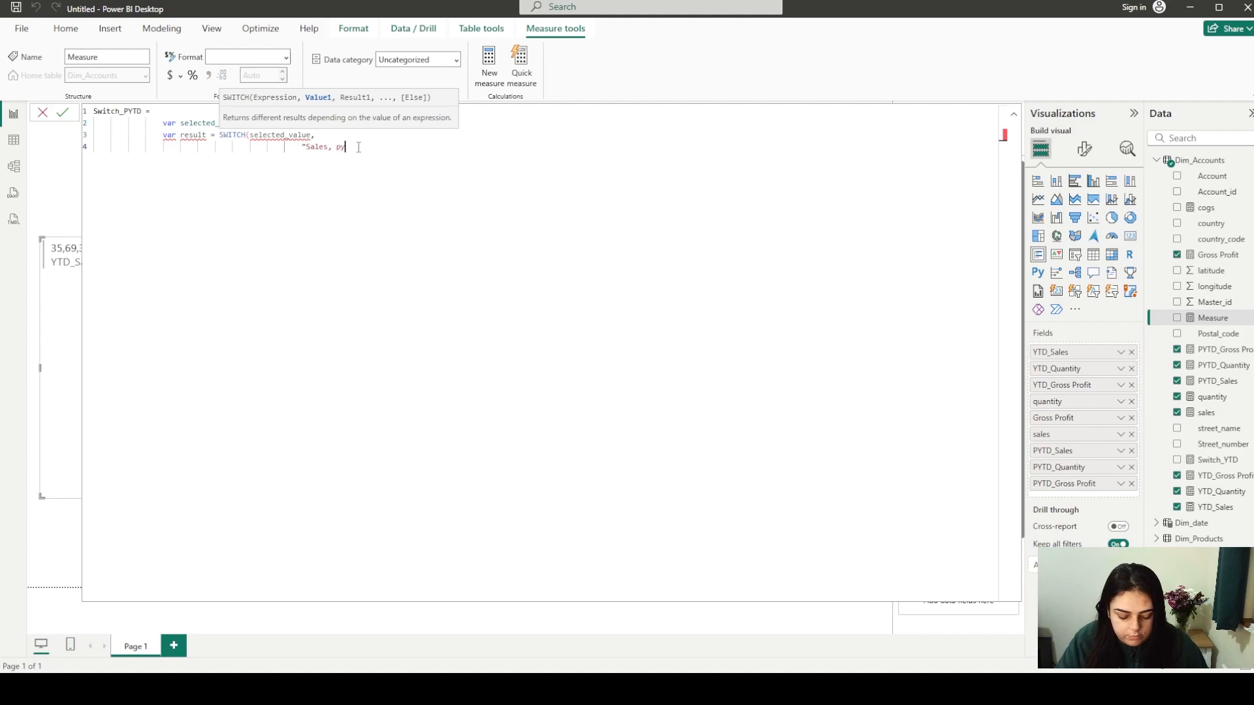
key(BackSpace)
key(BackSpace)
key(BackSpace)
key(BackSpace)
key(BackSpace)
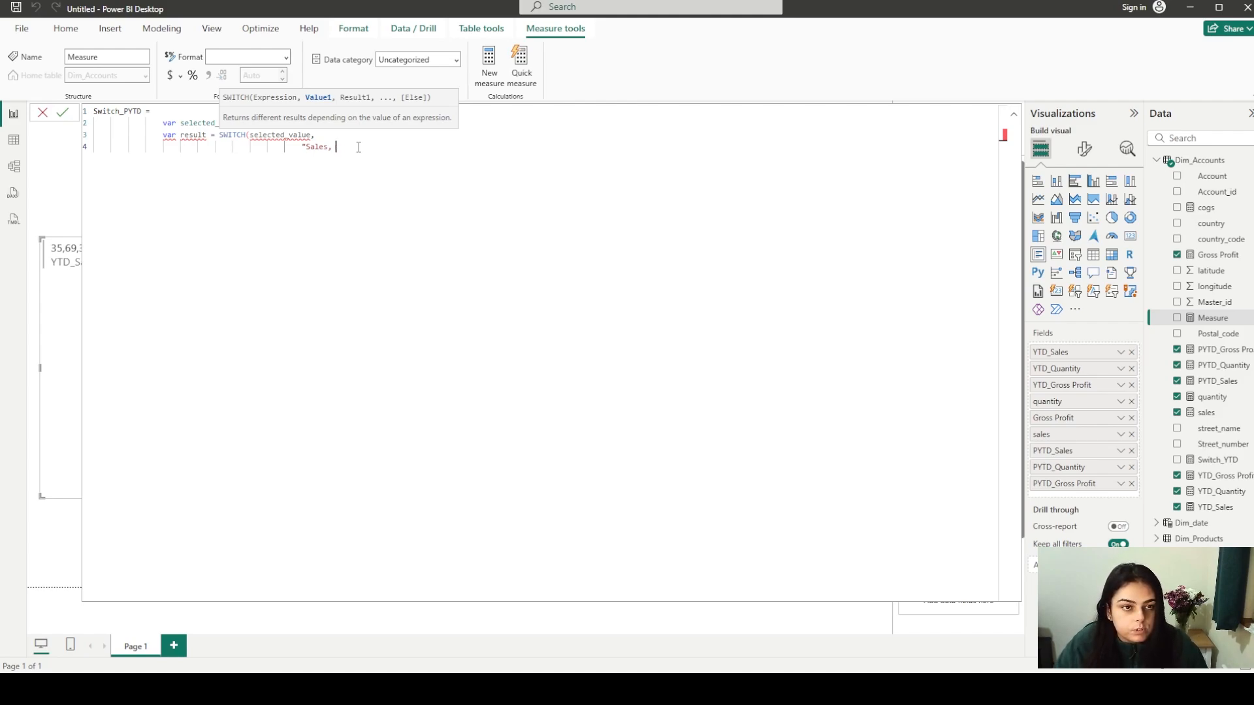
text(", pyt)
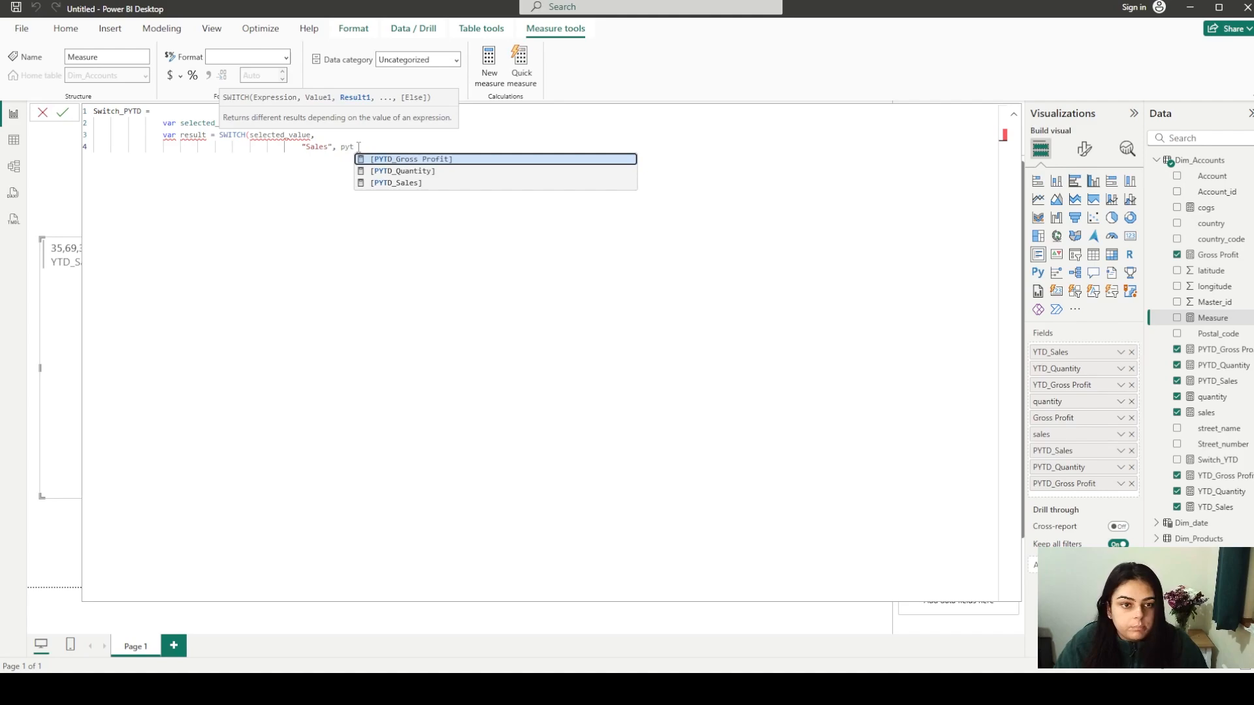
key(Down)
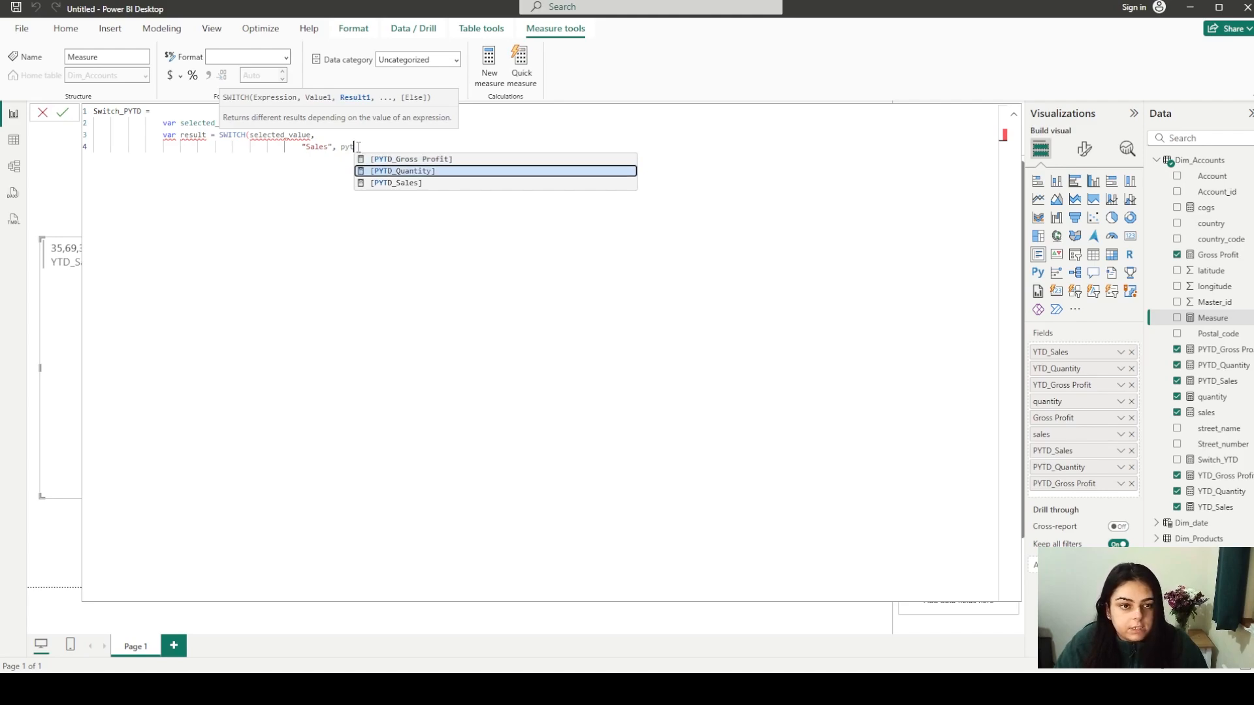
key(Down)
key(Tab)
text(,)
key(Return)
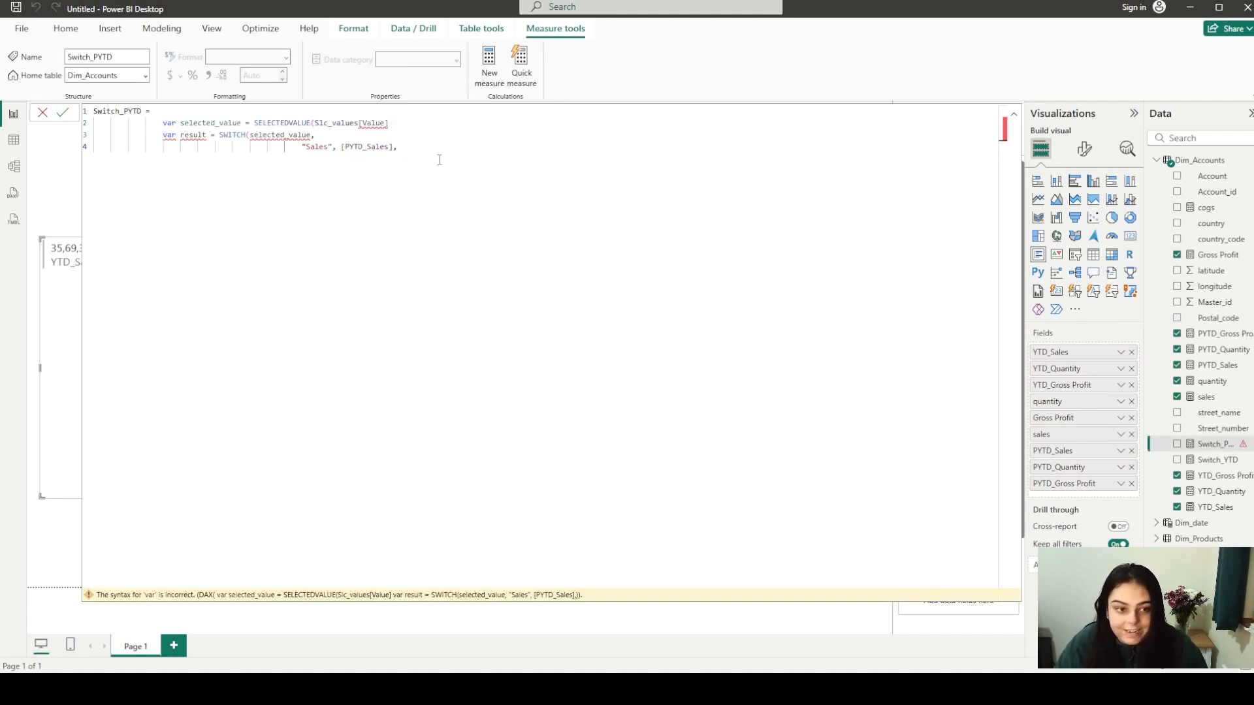
Add a second SWITCH case on its own line that returns [PYTD_Quantity] for "Quantity"
text(")
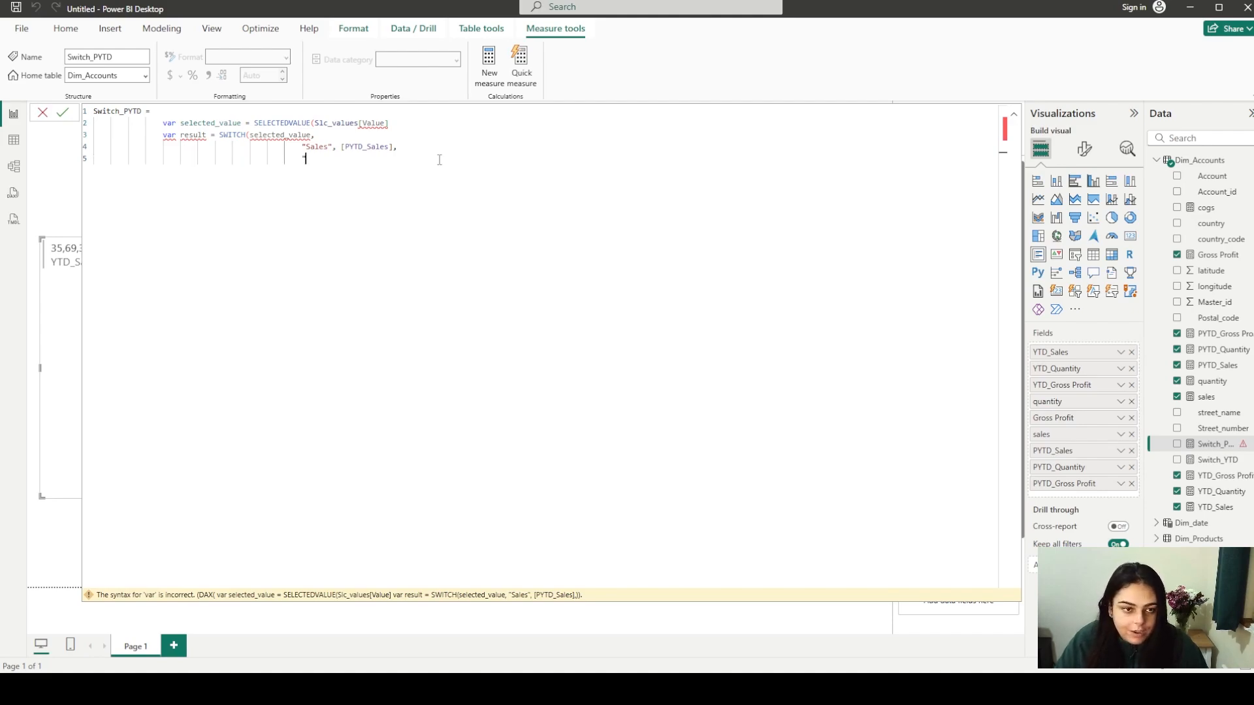
text(Quantity)
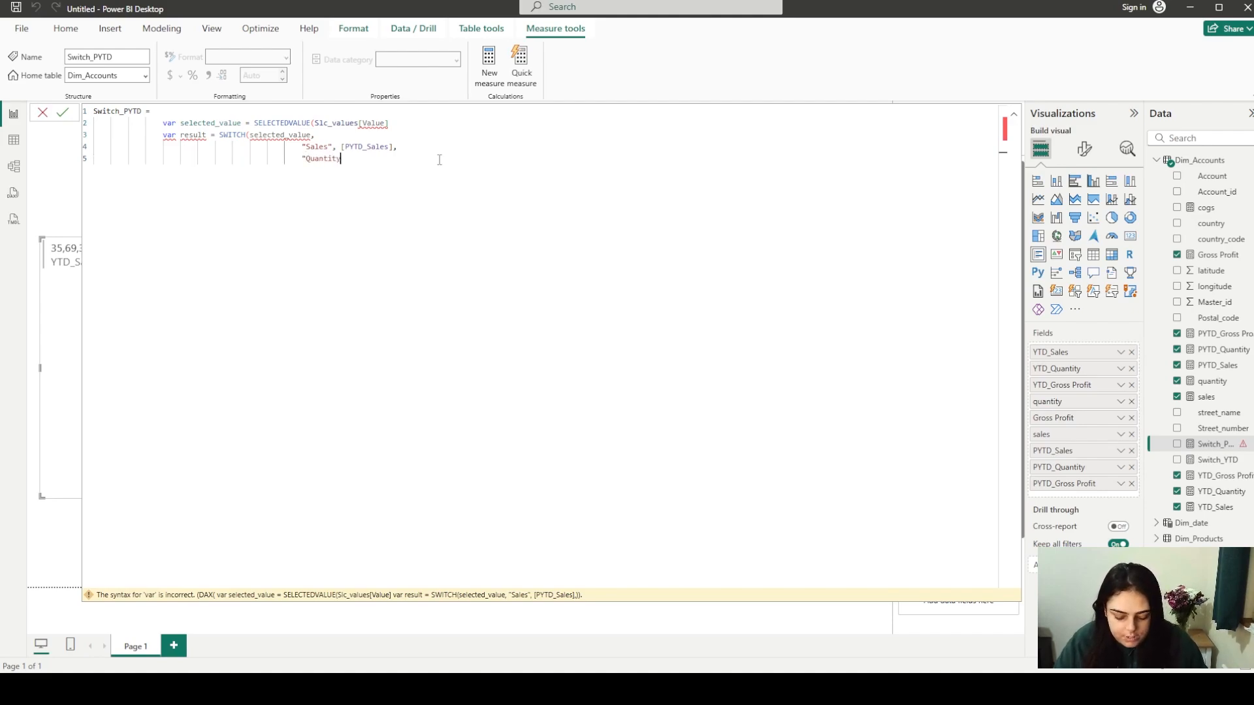
text(")
text(, )
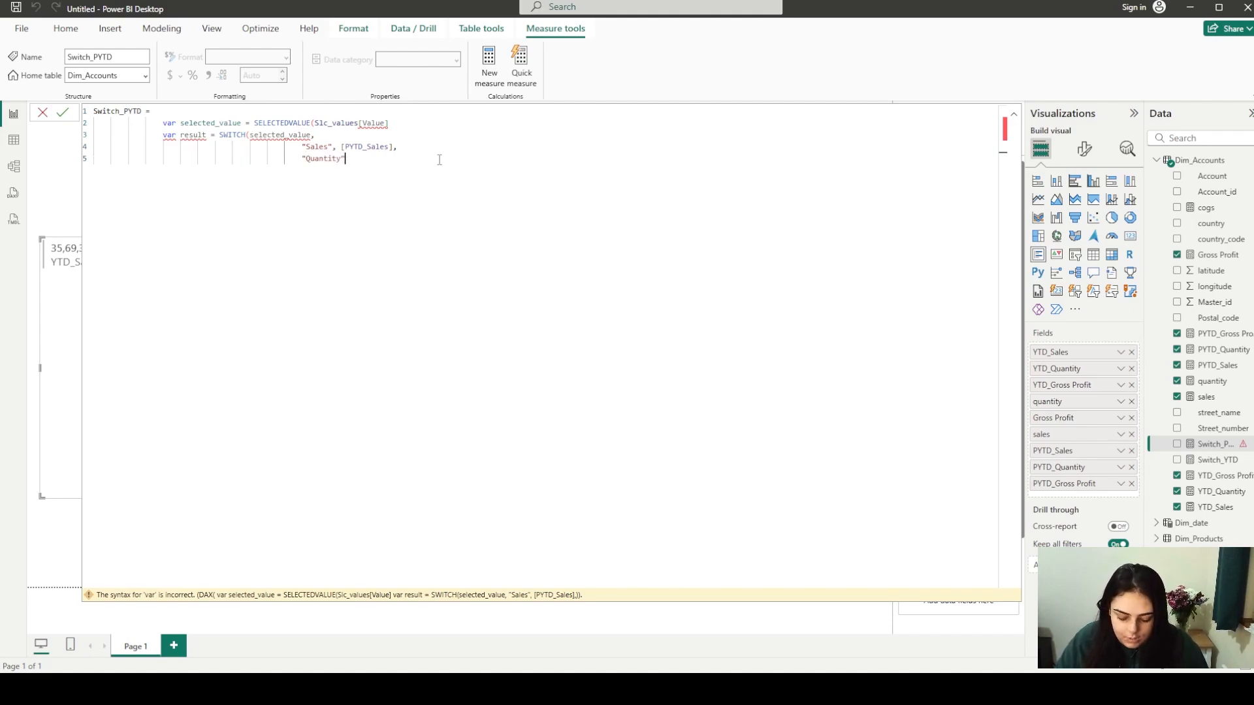
text(quan)
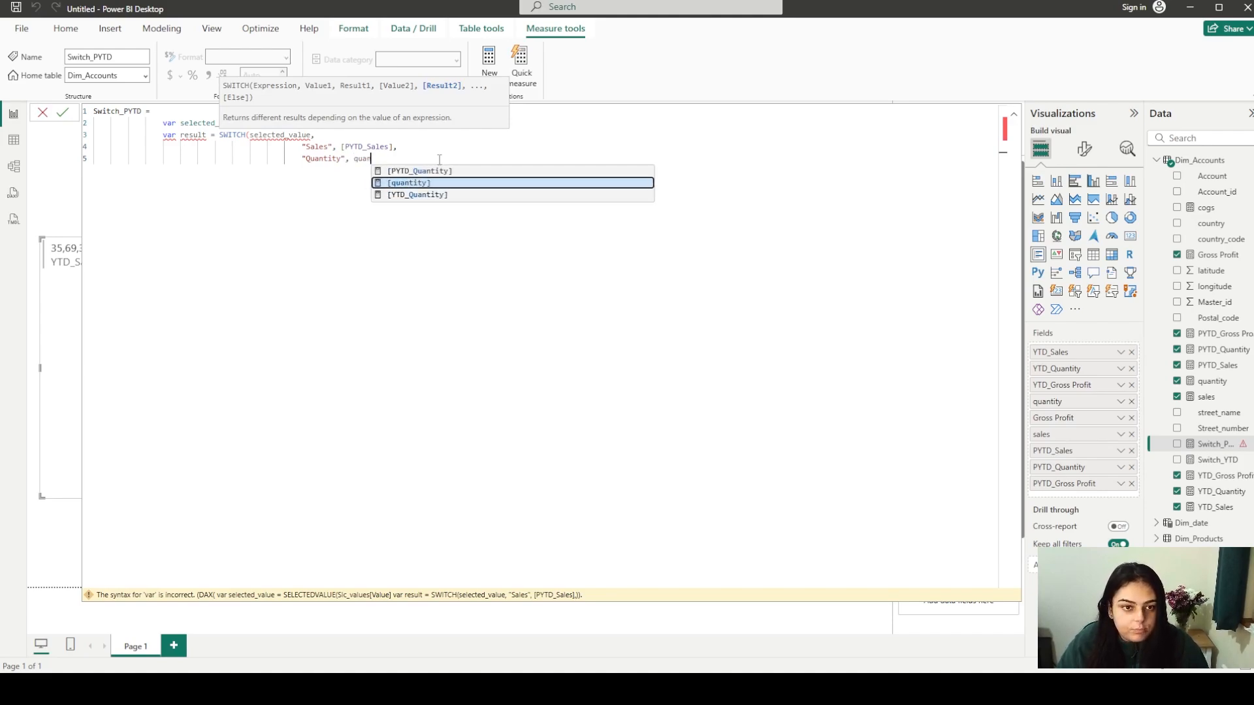
key(Up)
key(Tab)
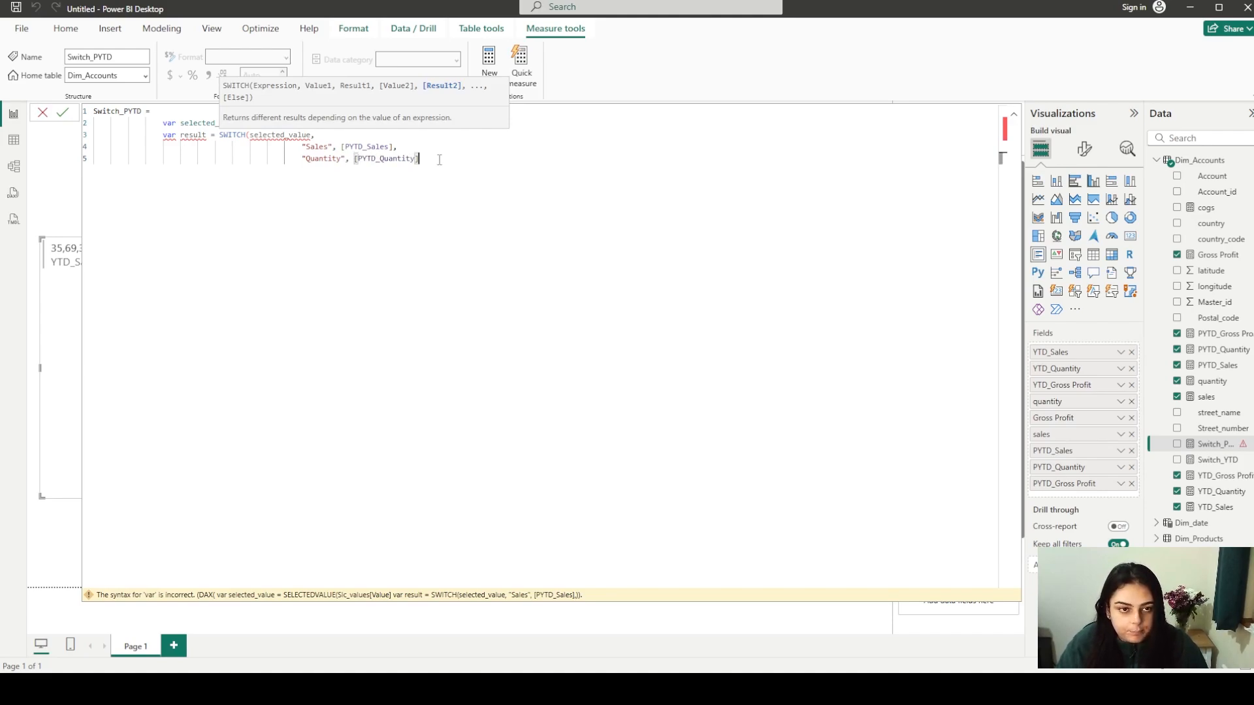
text(,)
Add a third SWITCH case on its own line that returns [PYTD_Gross Profit] for "Gross Profit"
key(shift+Return)
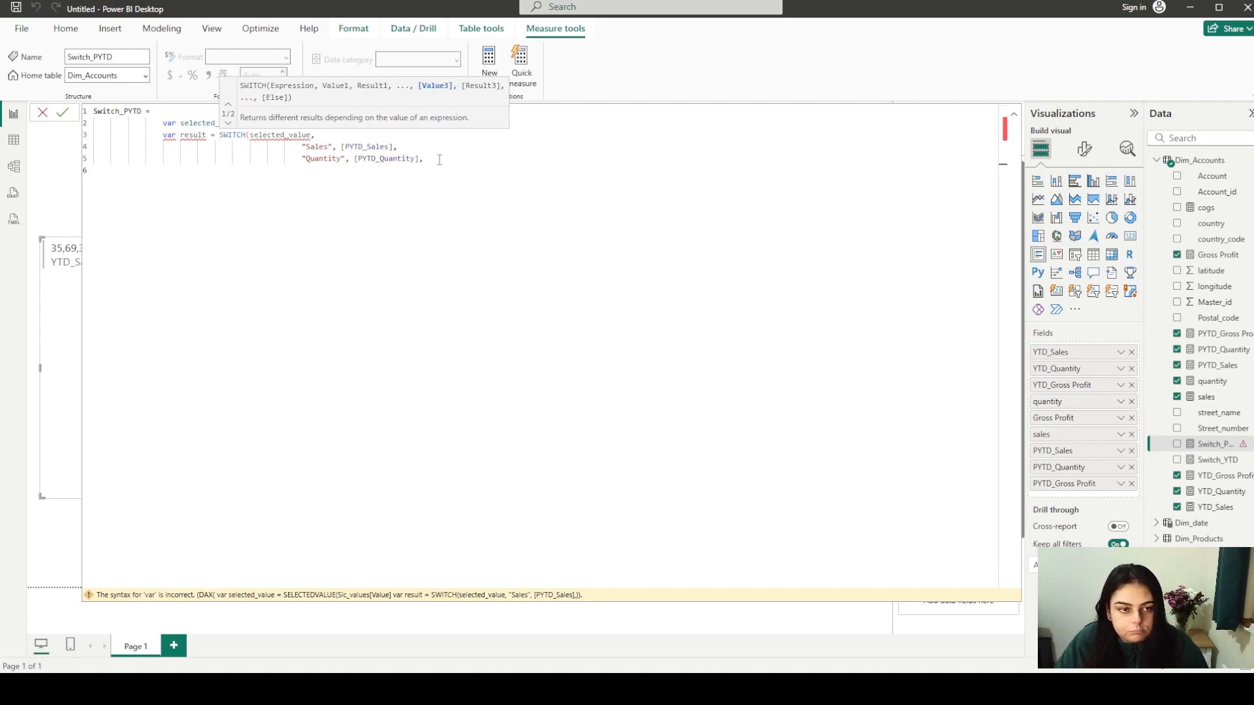
text("Gros)
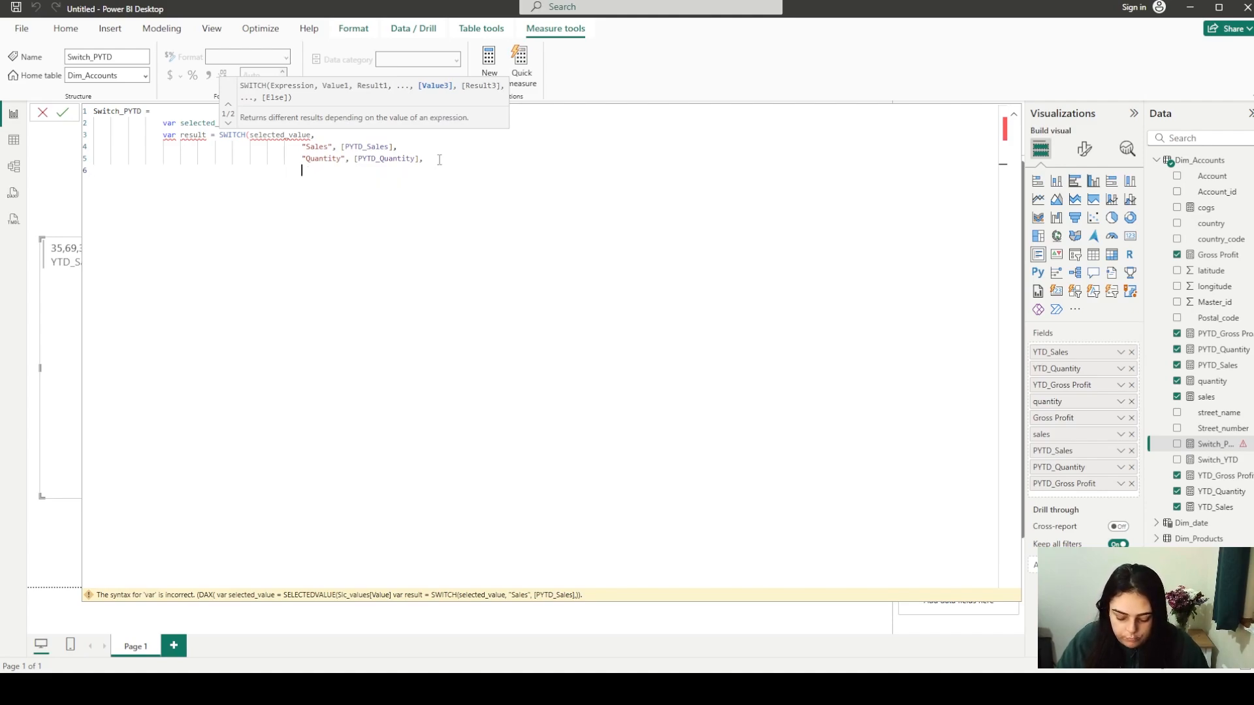
text(s Pr)
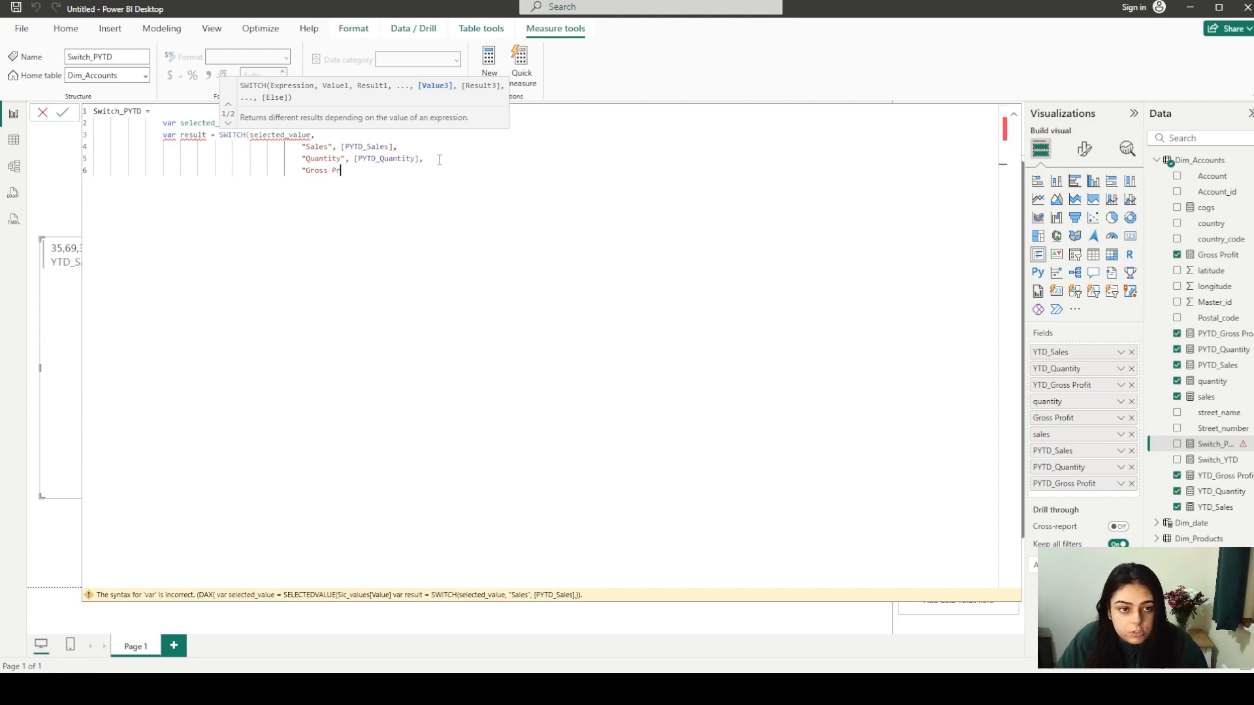
text(ofit)
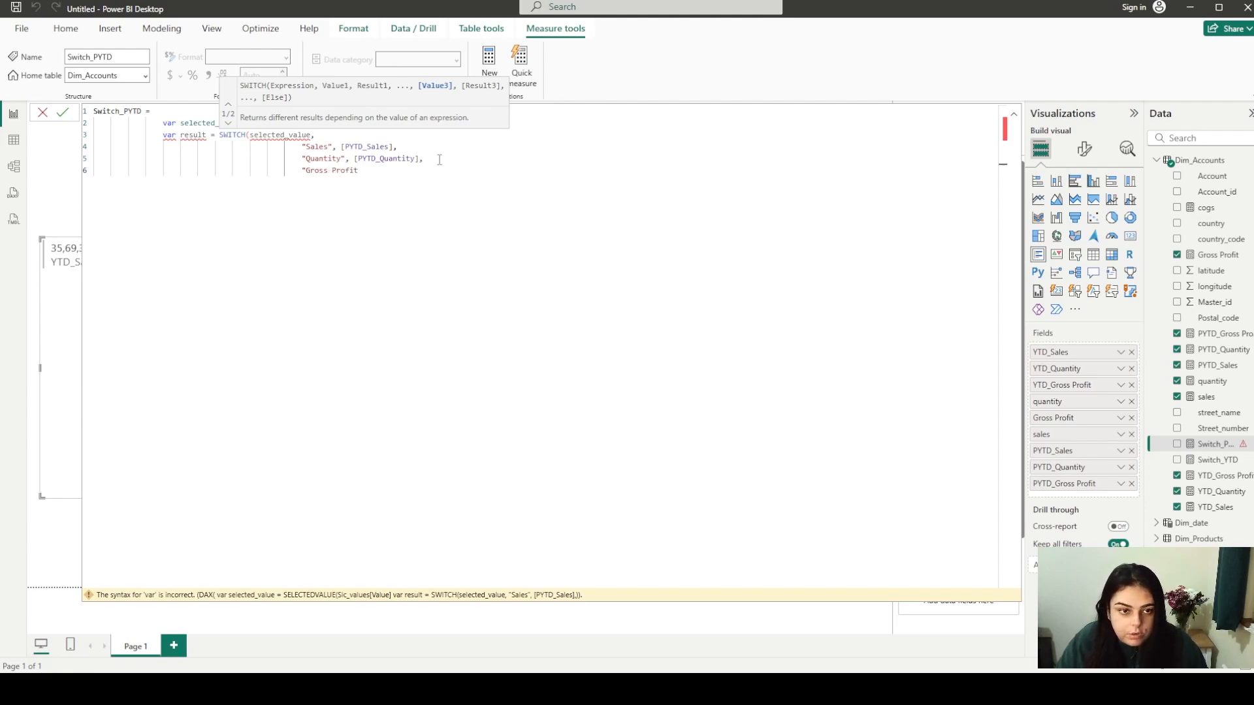
text(",)
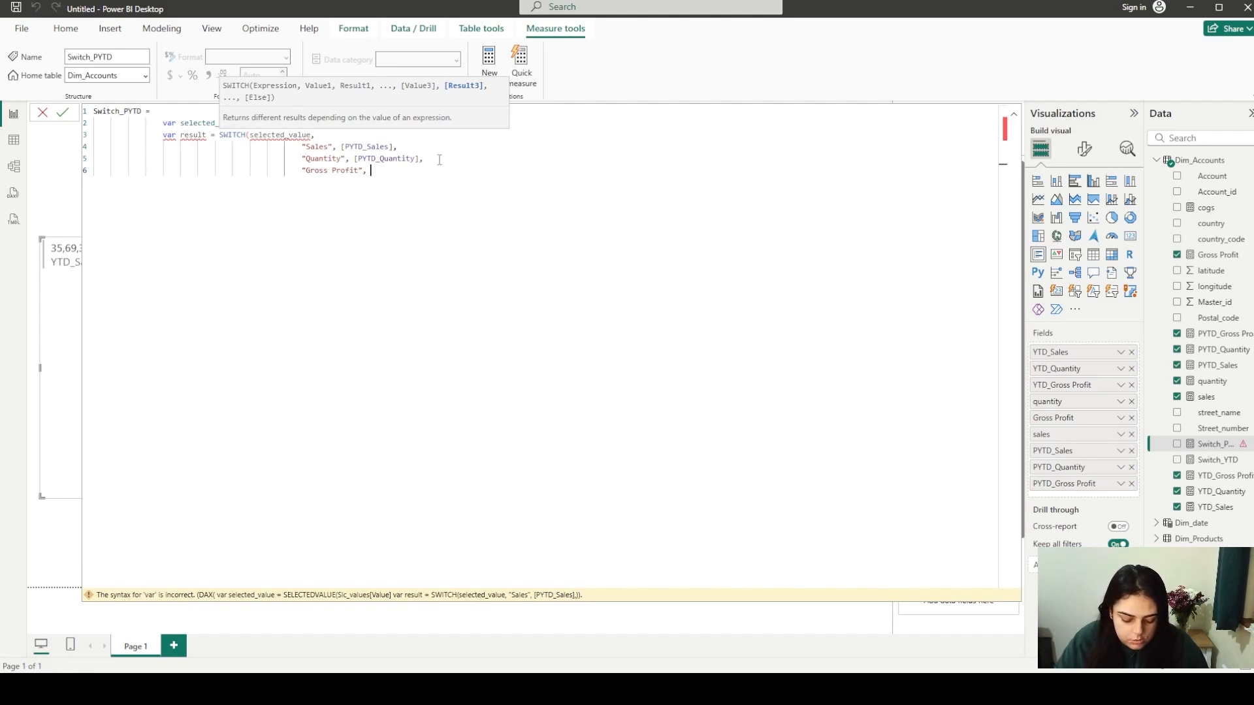
text( gross)
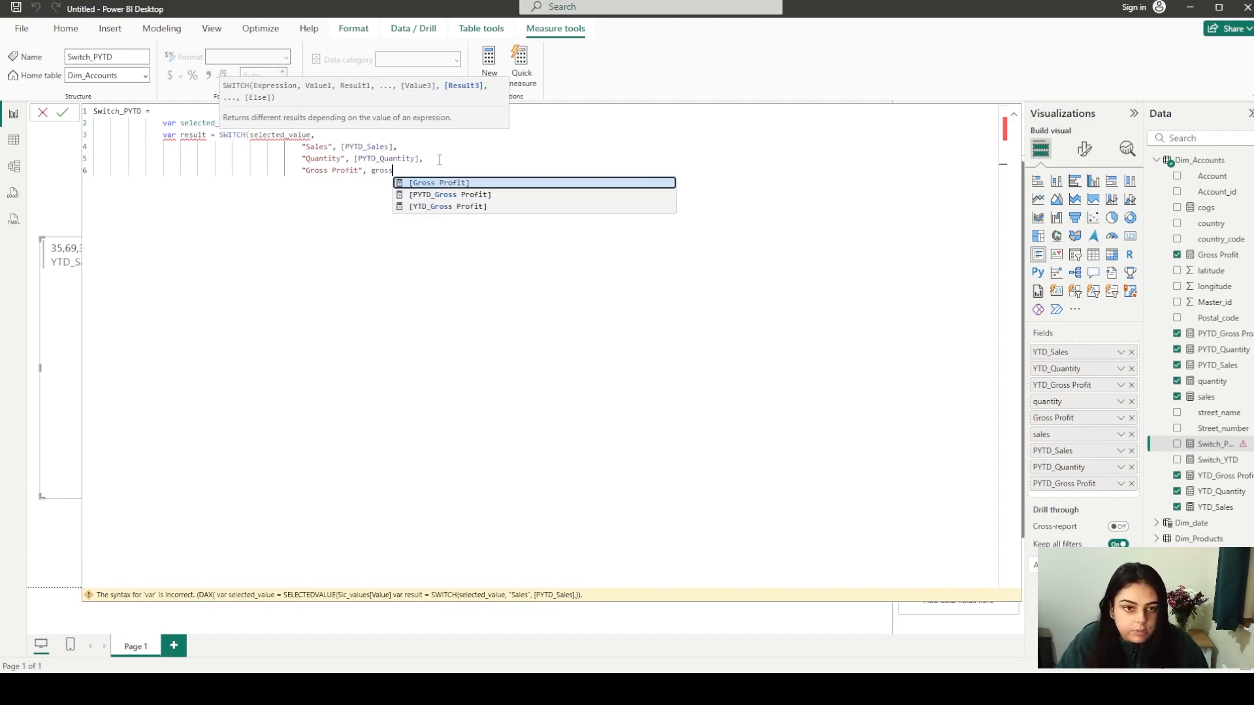
key(Down)
key(Tab)
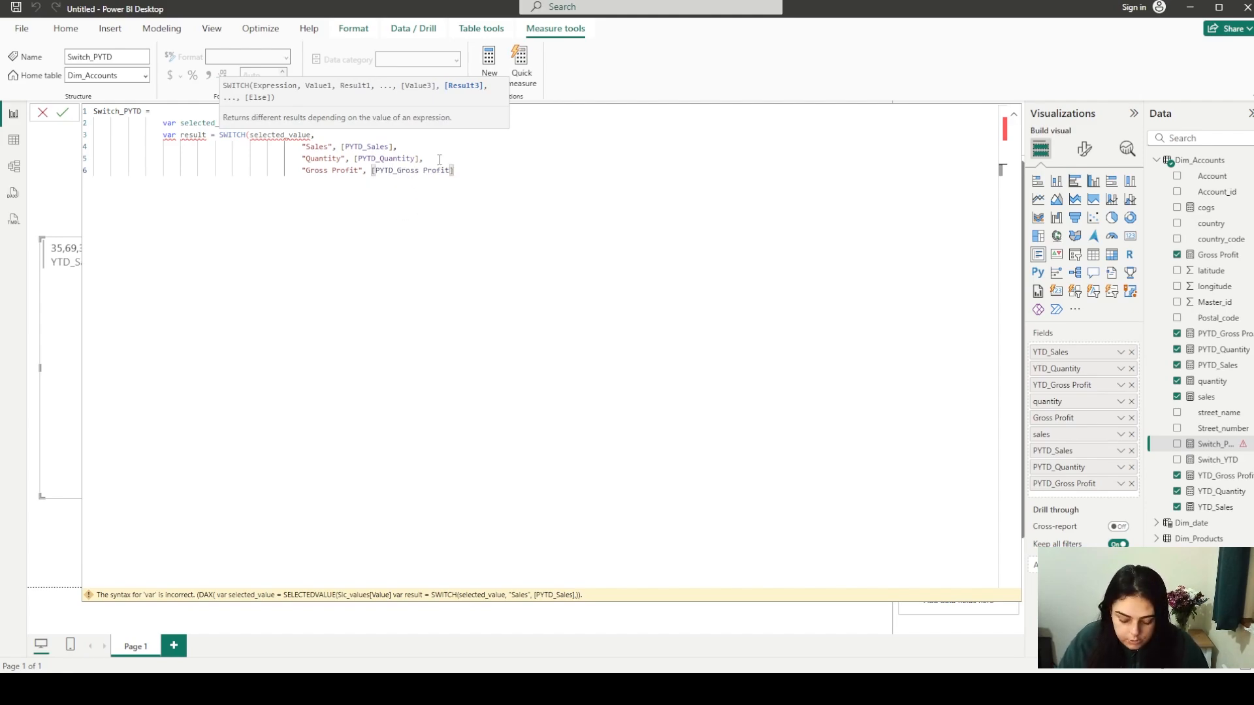
Add Blank() as the SWITCH fallback on its own line and close the function with a parenthesis below it
text(,)
key(Return)
text(Blan)
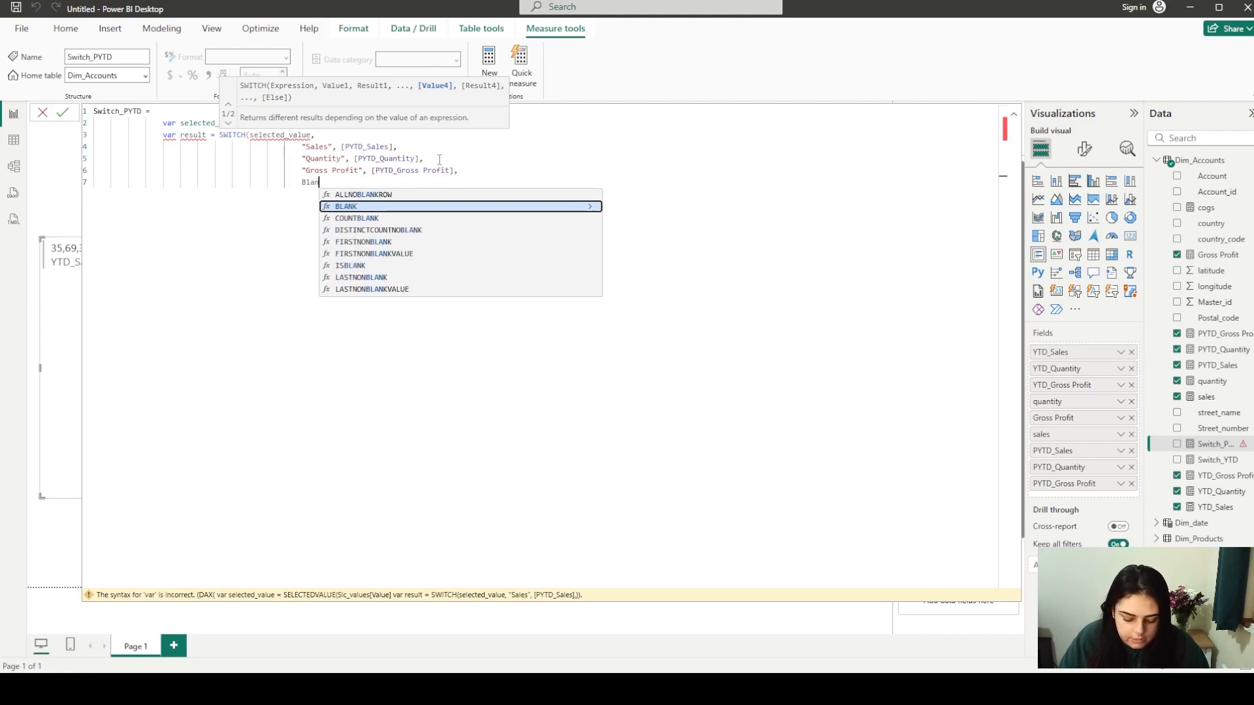
text(k())
key(Return)
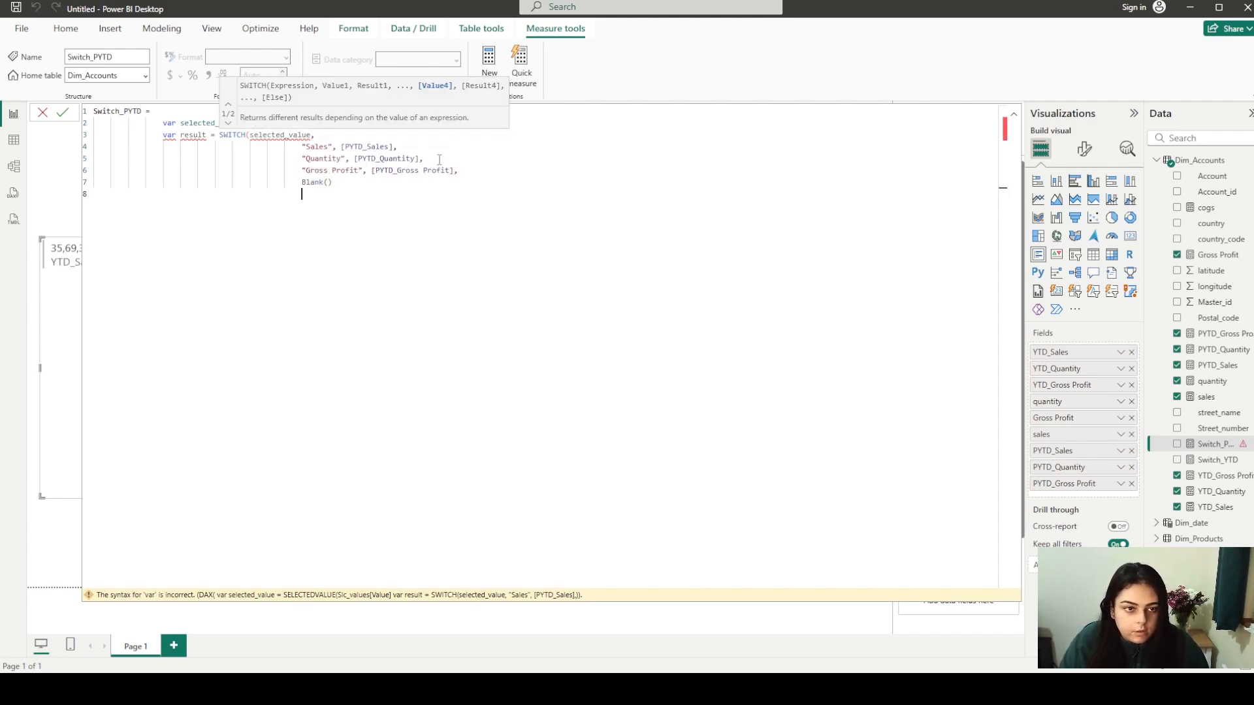
text())
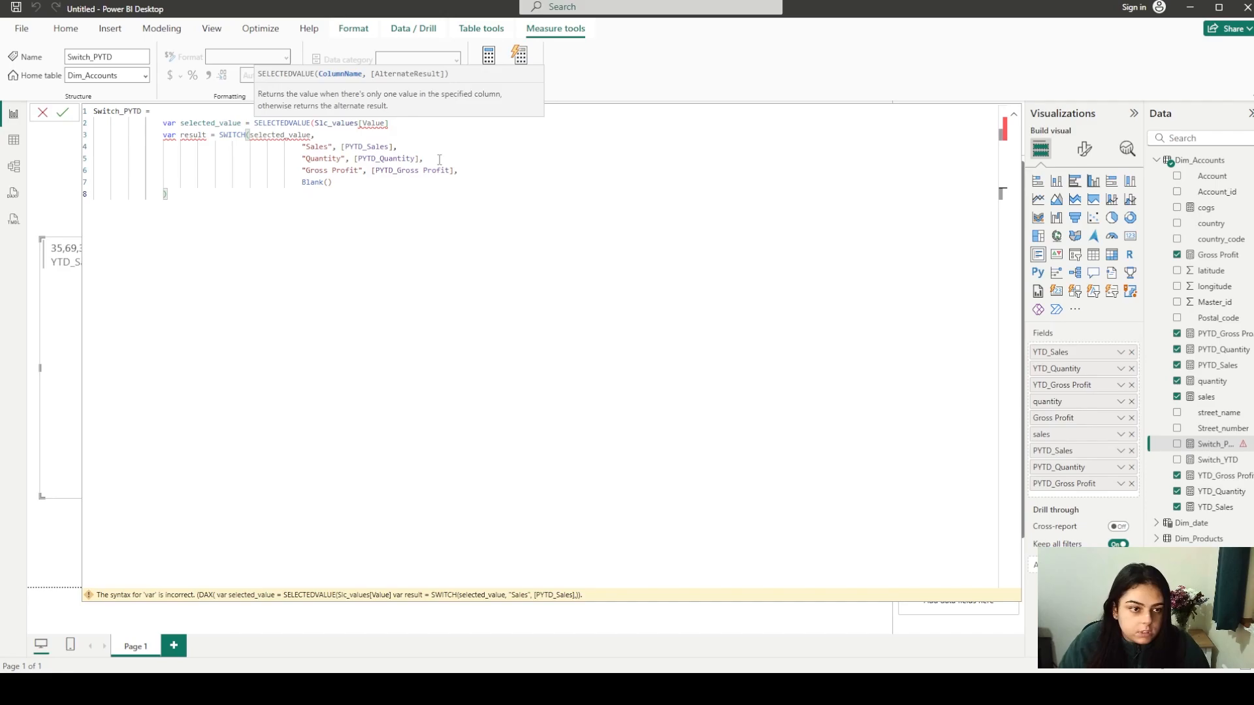
Finish the Switch_PYTD formula with a line that returns the result variable, and submit it
key(Return)
text(retu)
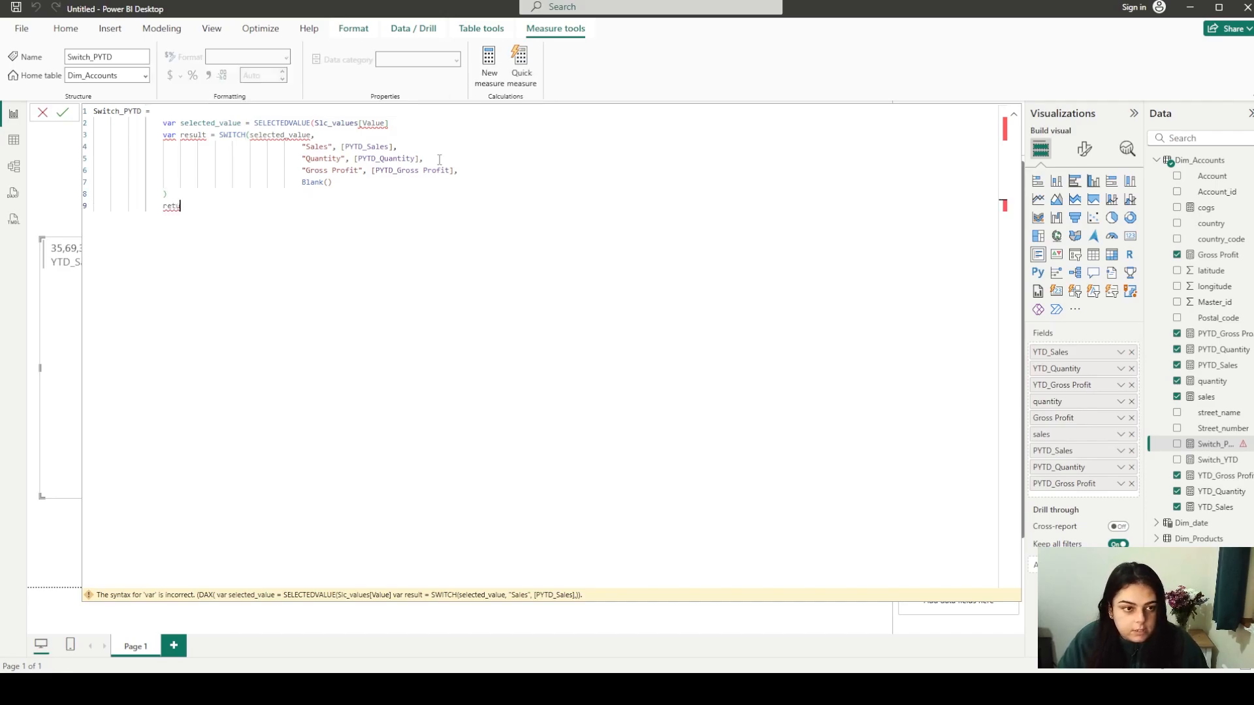
text(rn result)
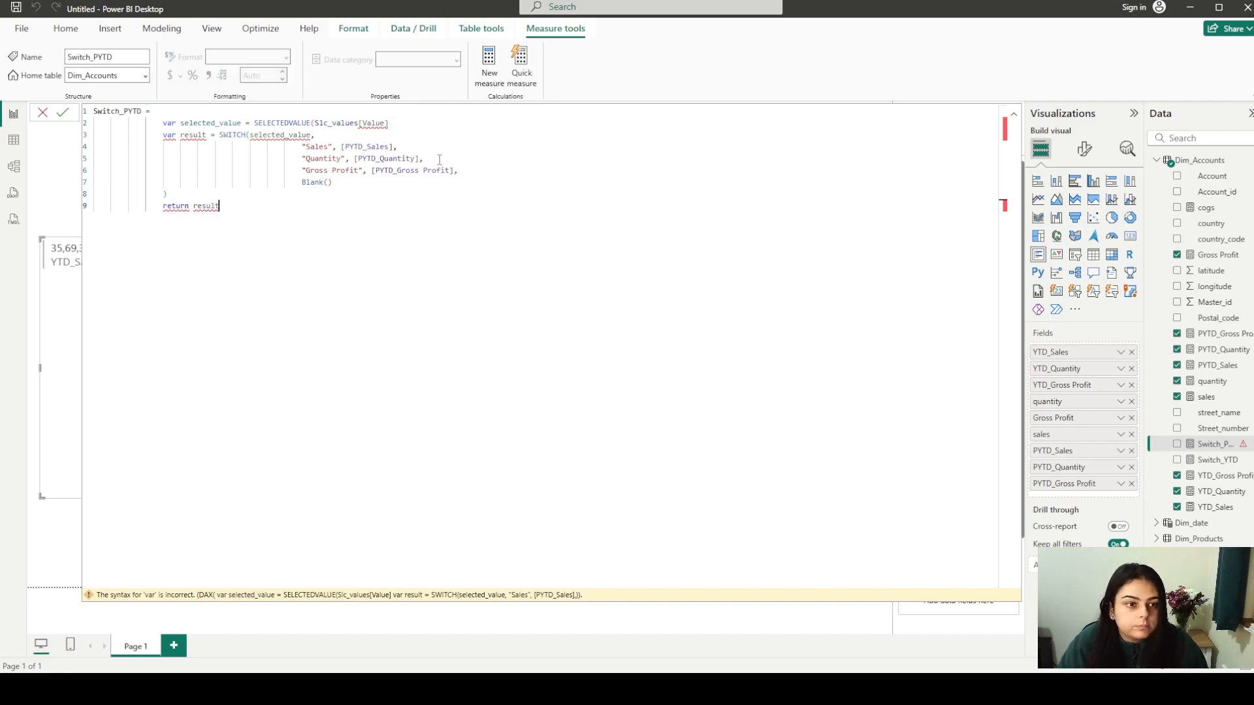
key(Return)
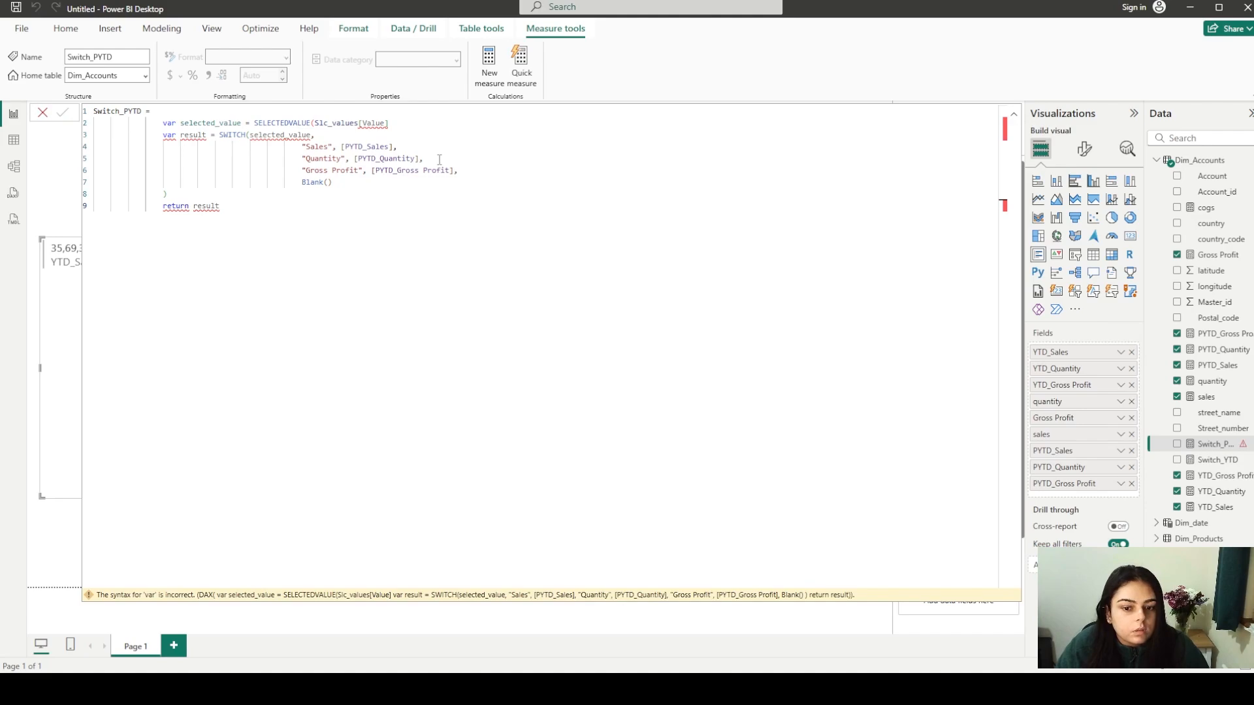
Add the missing closing parenthesis after Slc_values[Value], commit the Switch_PYTD measure and collapse the formula editor
click(399, 125)
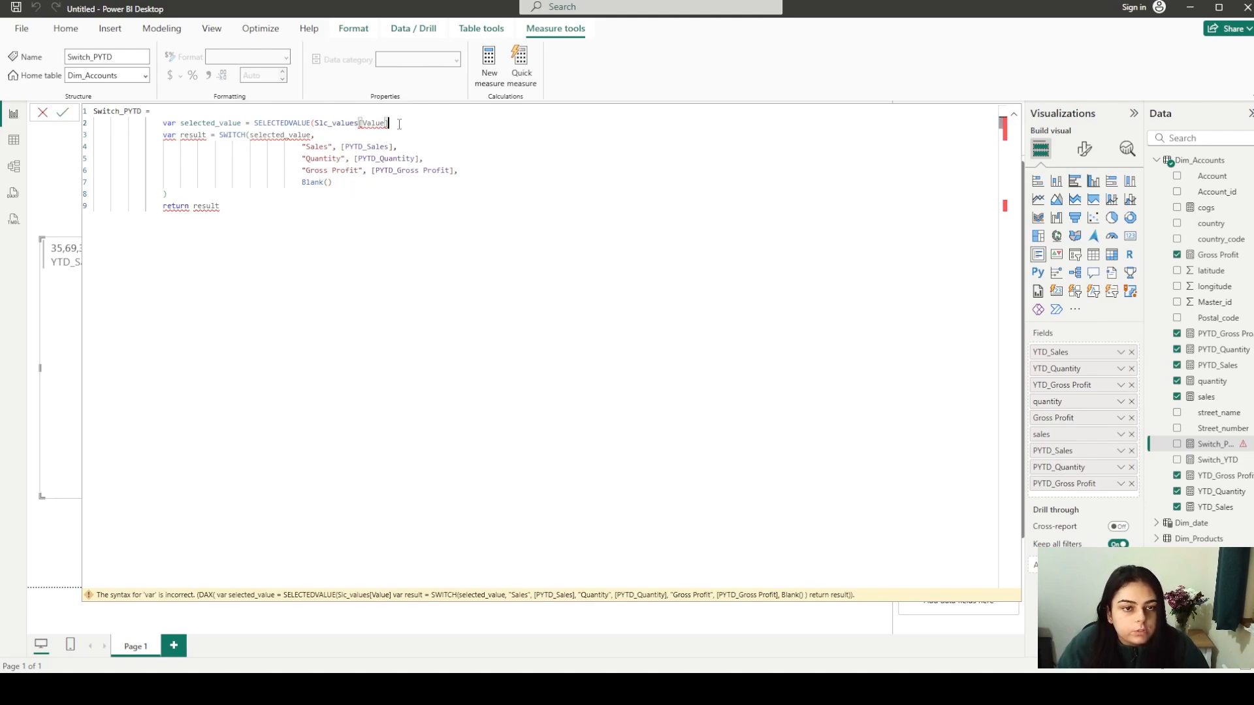
text())
key(Return)
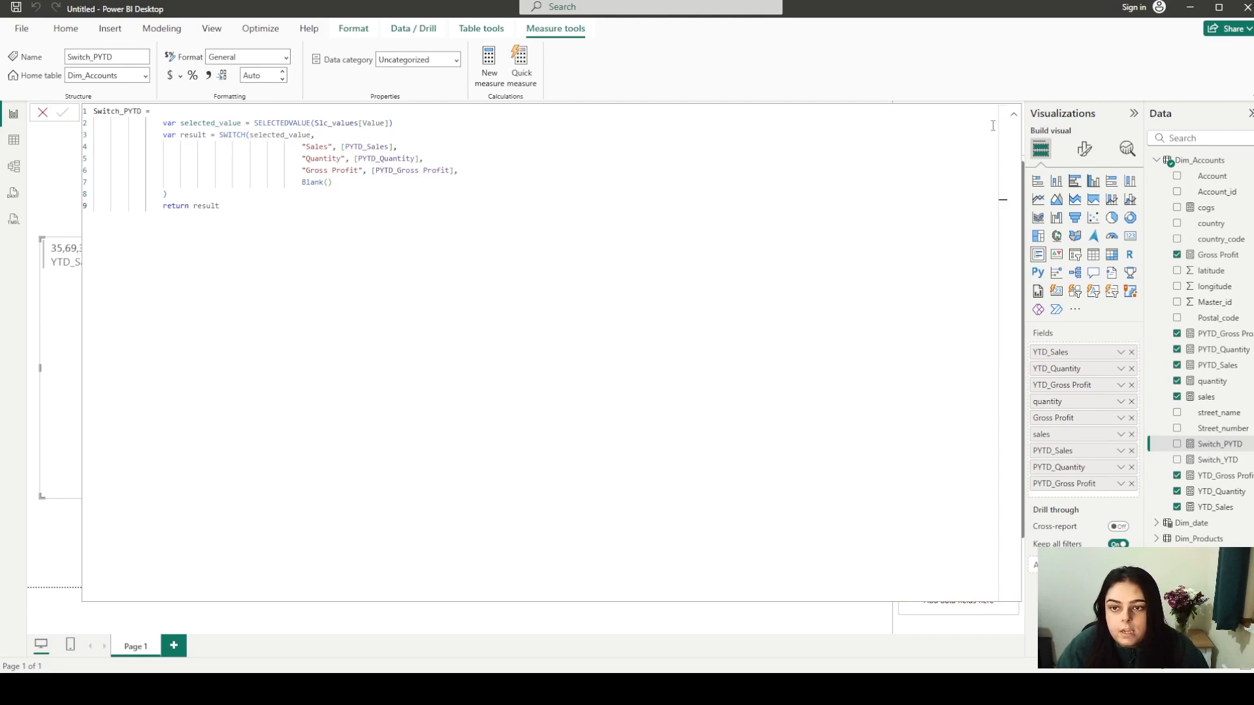
click(1014, 115)
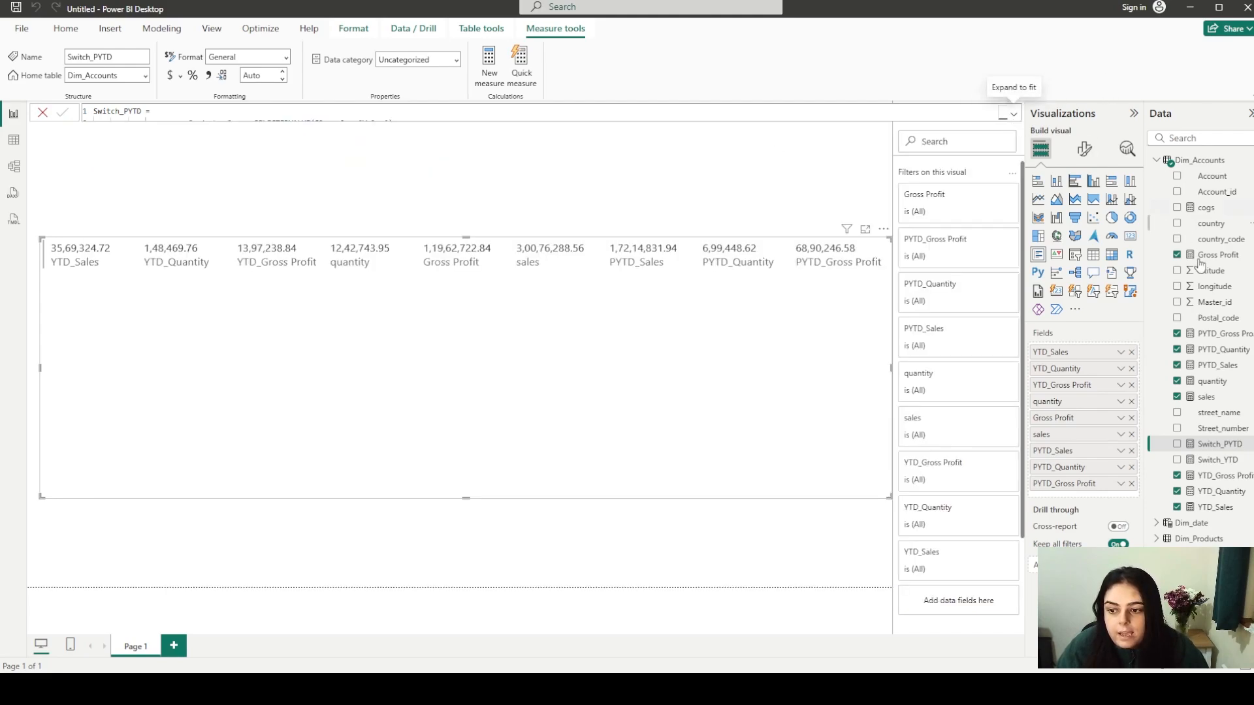
Test Switch_YTD and Switch_PYTD in the multi-row card, removing both measures from it again
click(1177, 461)
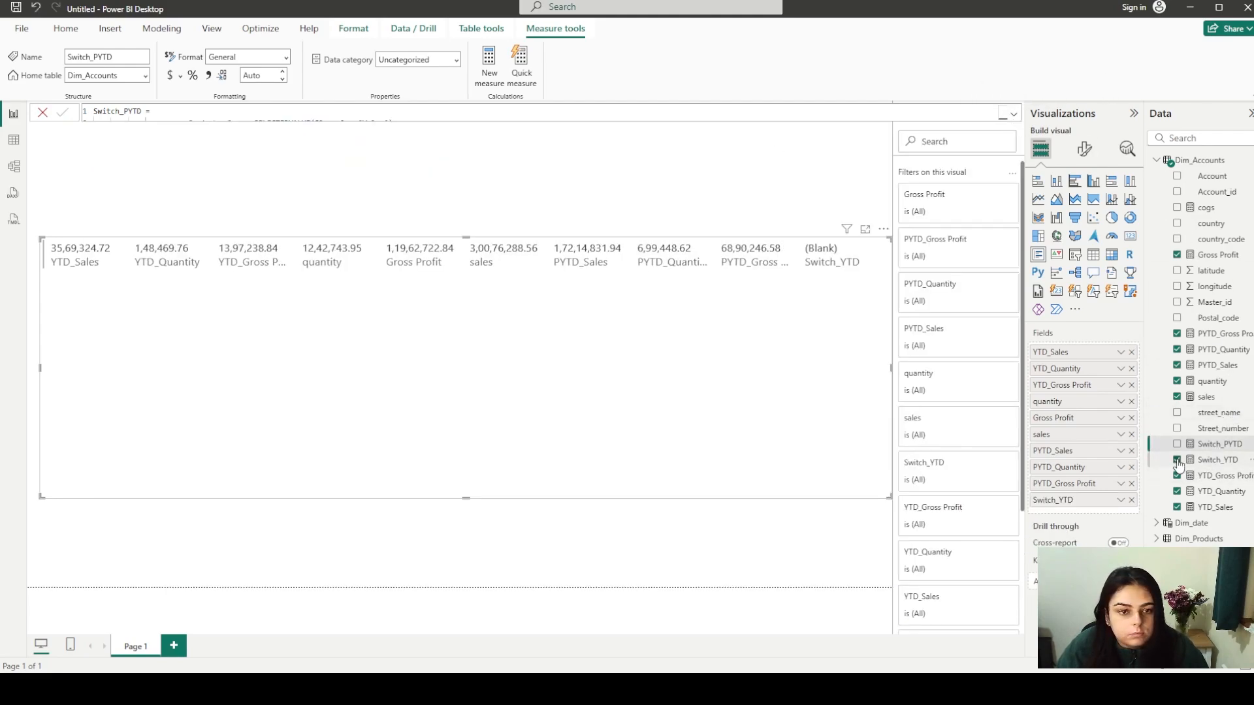
click(1177, 445)
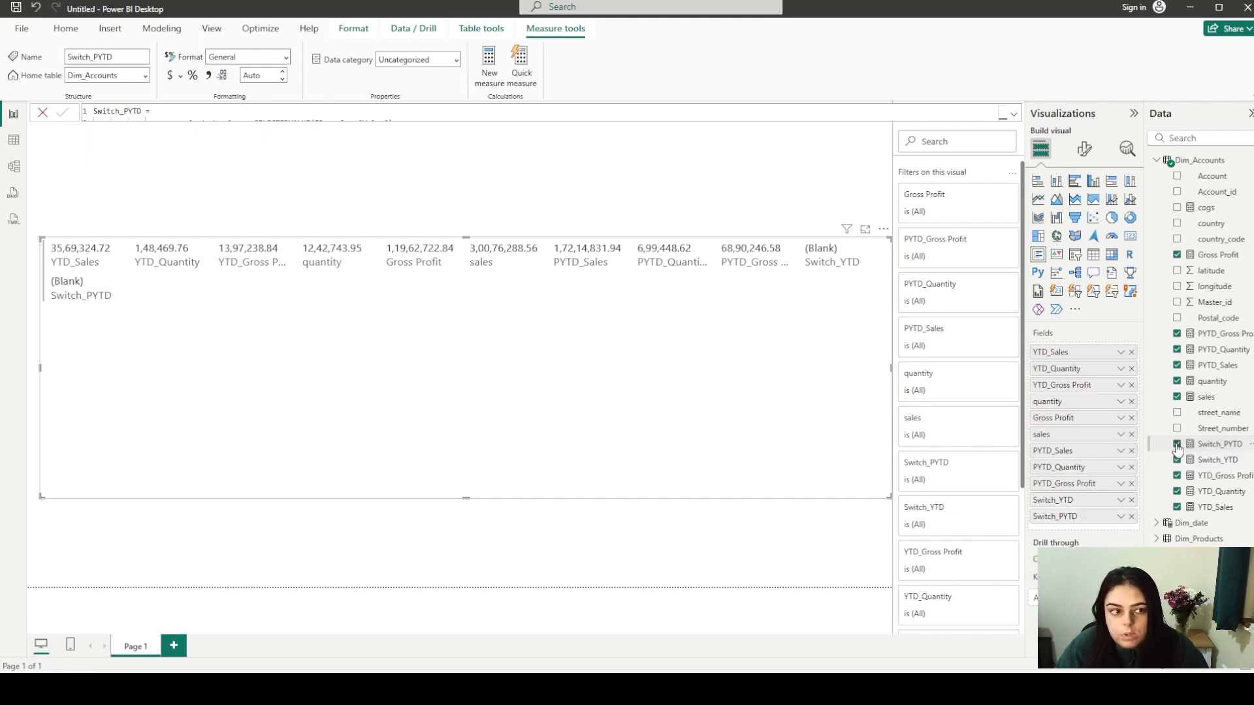
click(1177, 445)
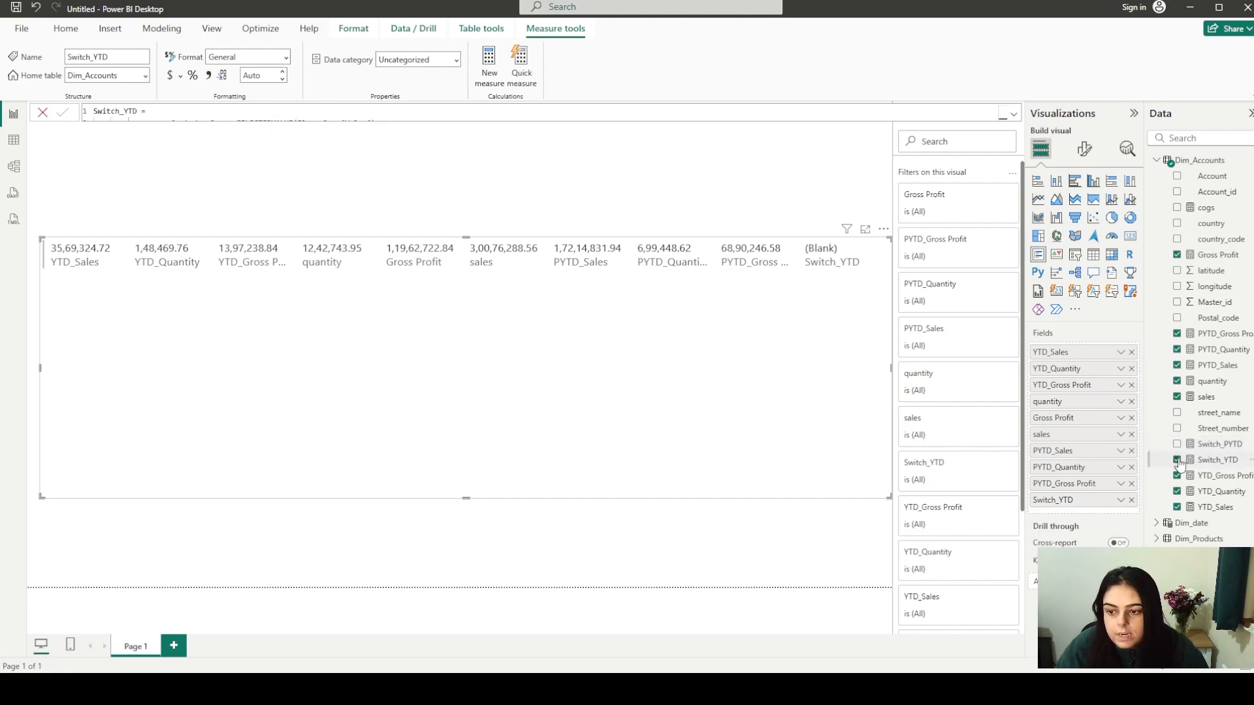
click(1178, 461)
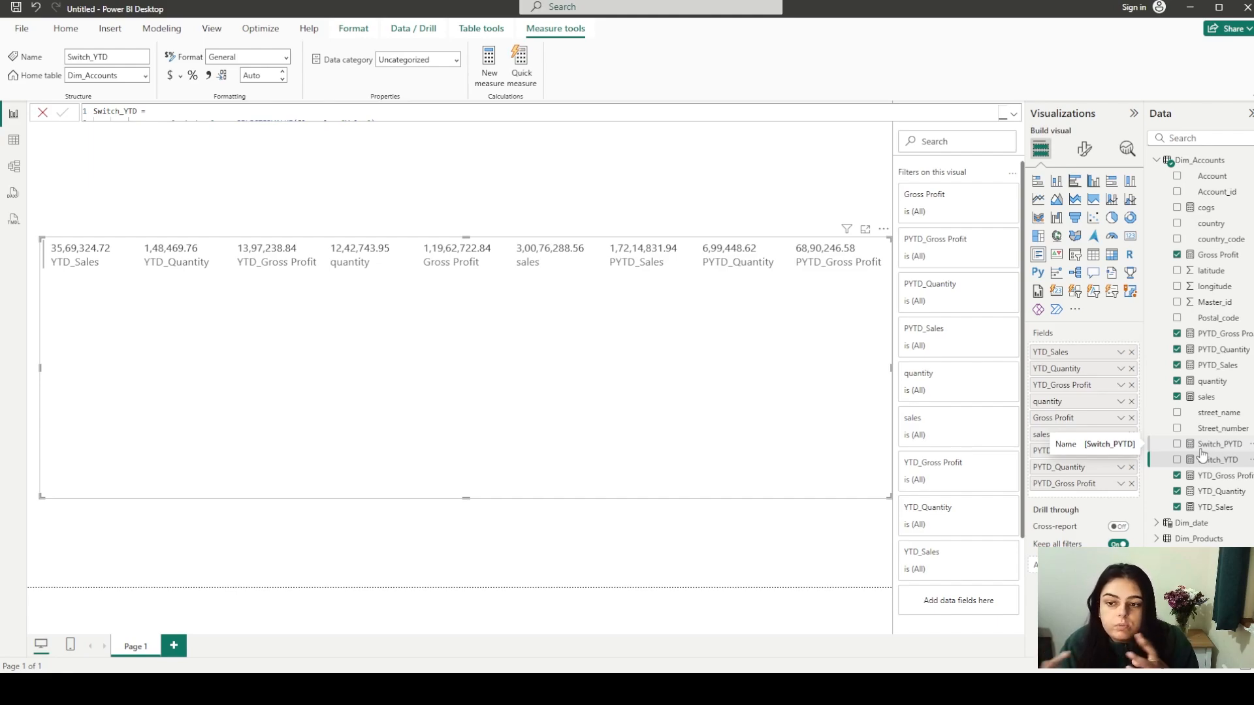
Create a new measure in Dim_Accounts named YTD vs PYTD whose formula starts with [Switch_YTD]
right_click(1201, 451)
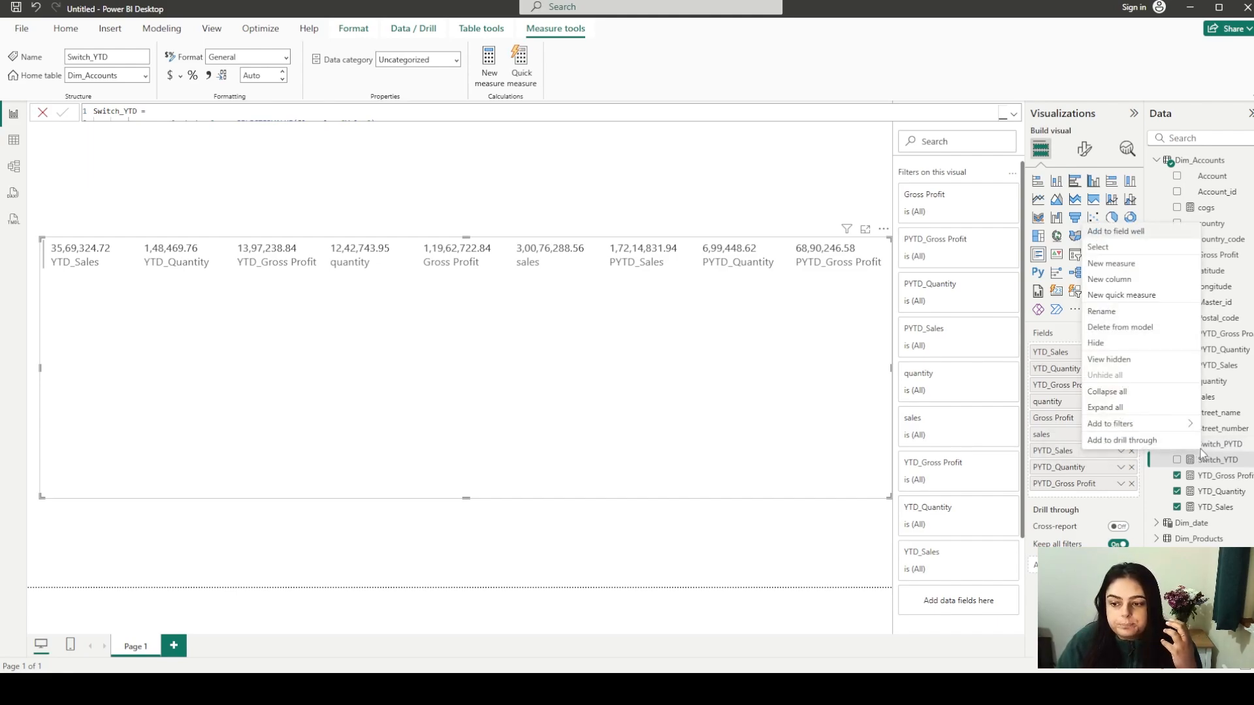
click(1130, 268)
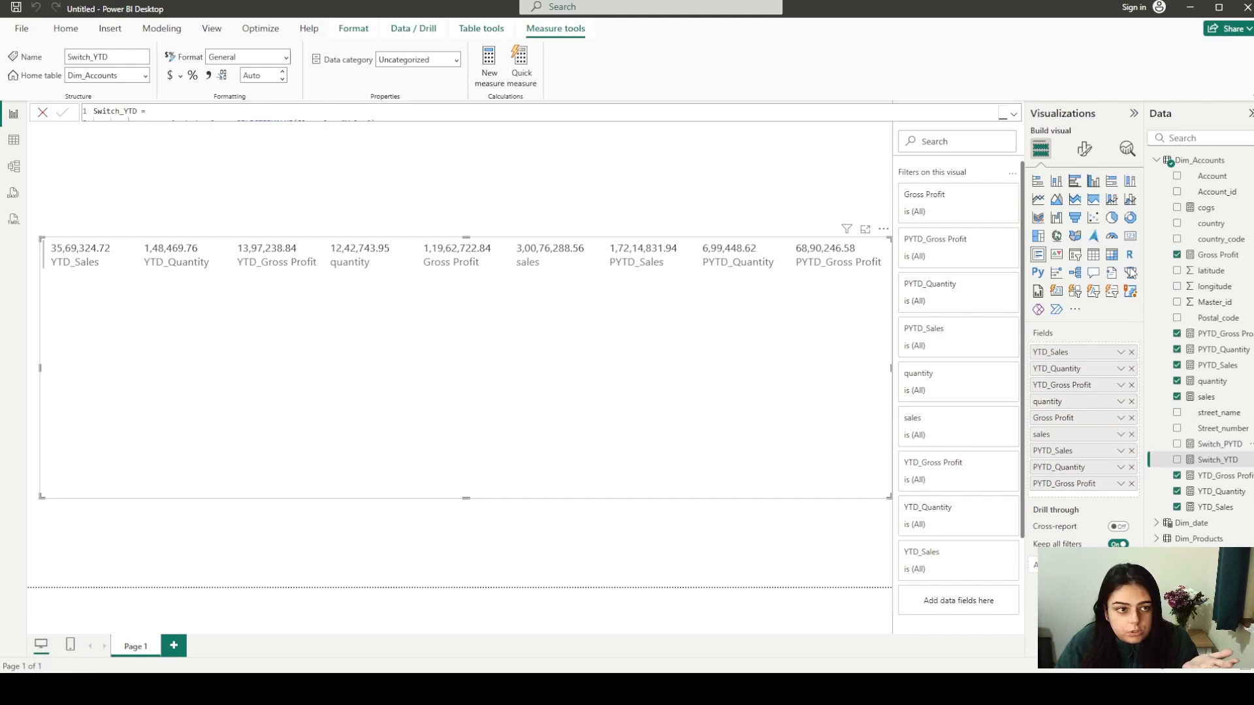
text(Y)
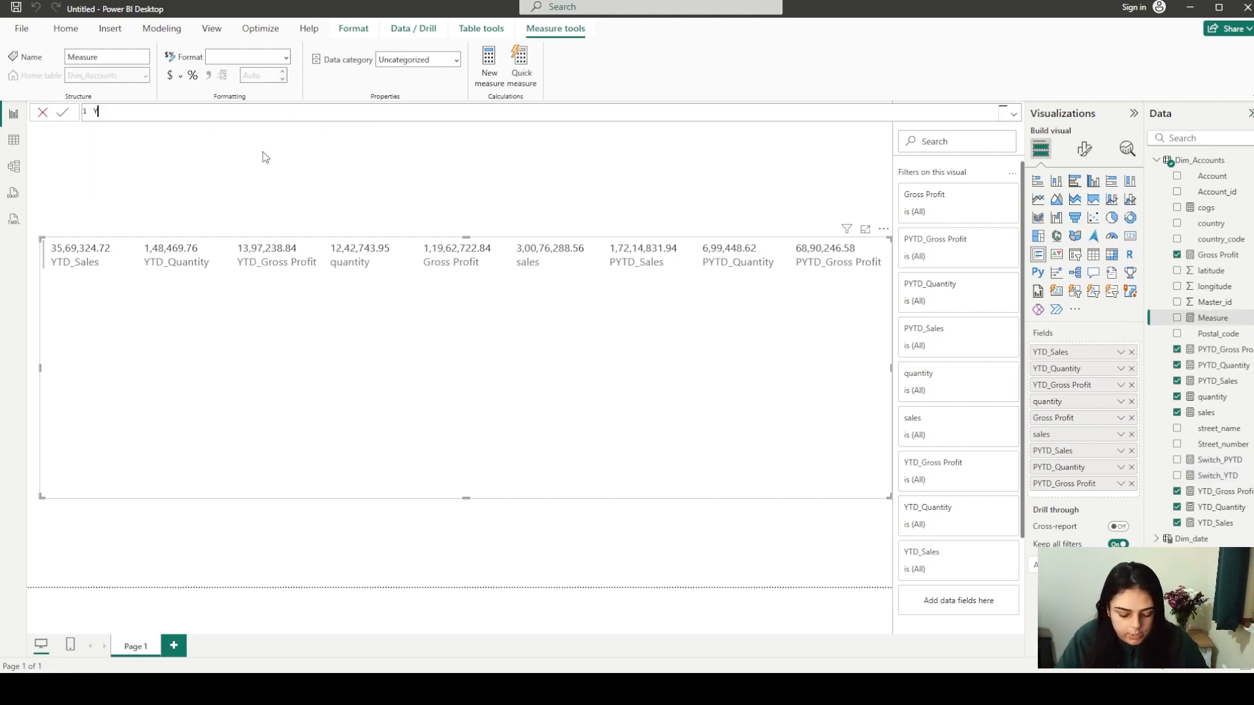
text(TD vs PYTD =)
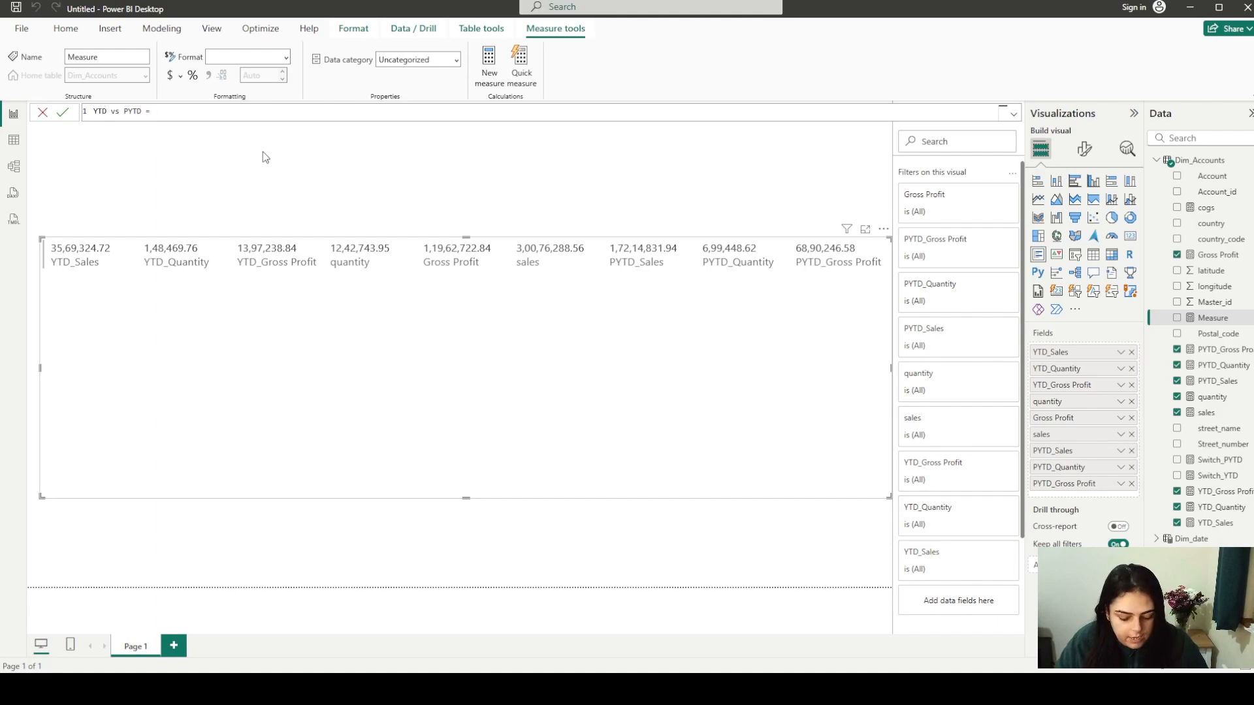
text( swit)
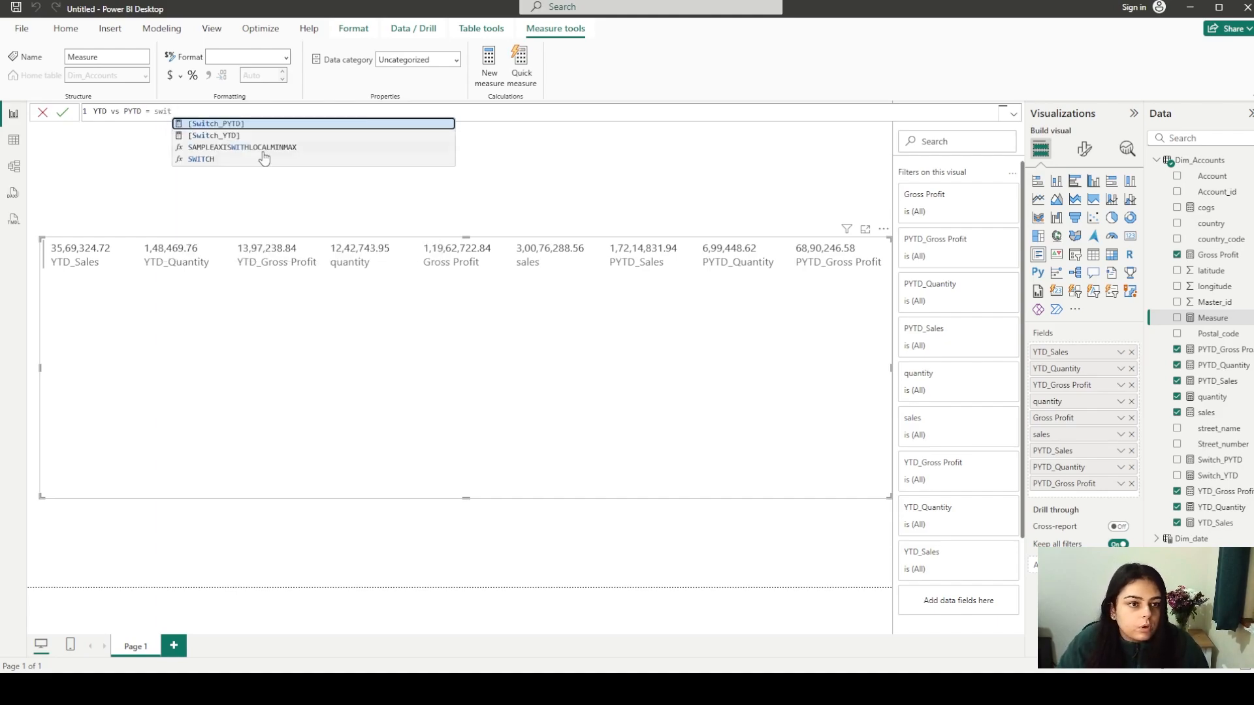
key(Down)
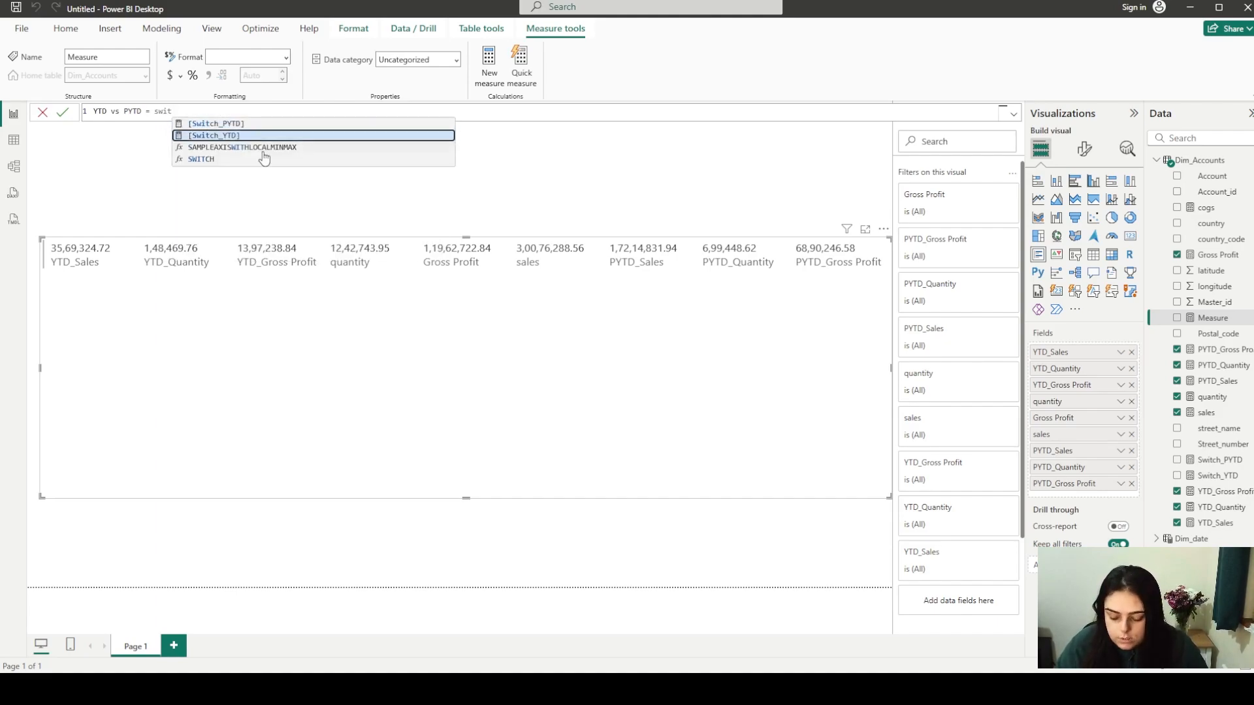
key(Tab)
Subtract [Switch_PYTD] in the YTD vs PYTD formula and commit the measure
text(-)
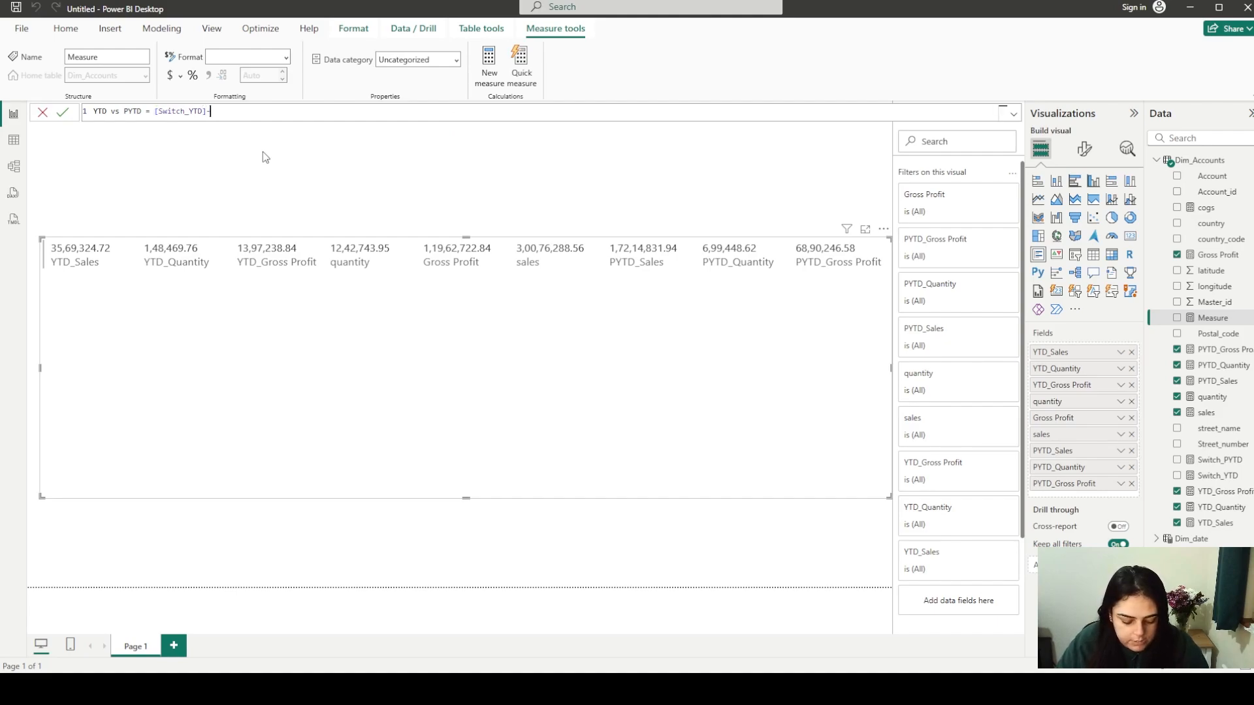
text(pytd)
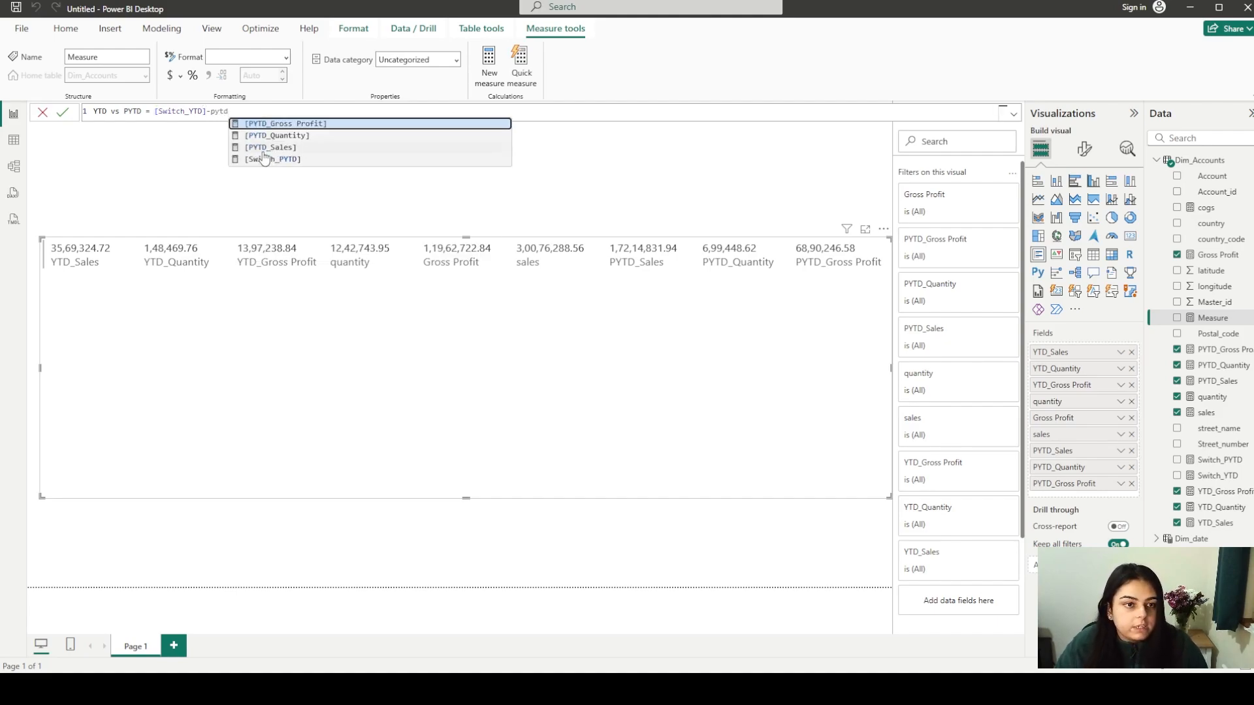
key(Down)
key(Down)
key(Down)
key(Return)
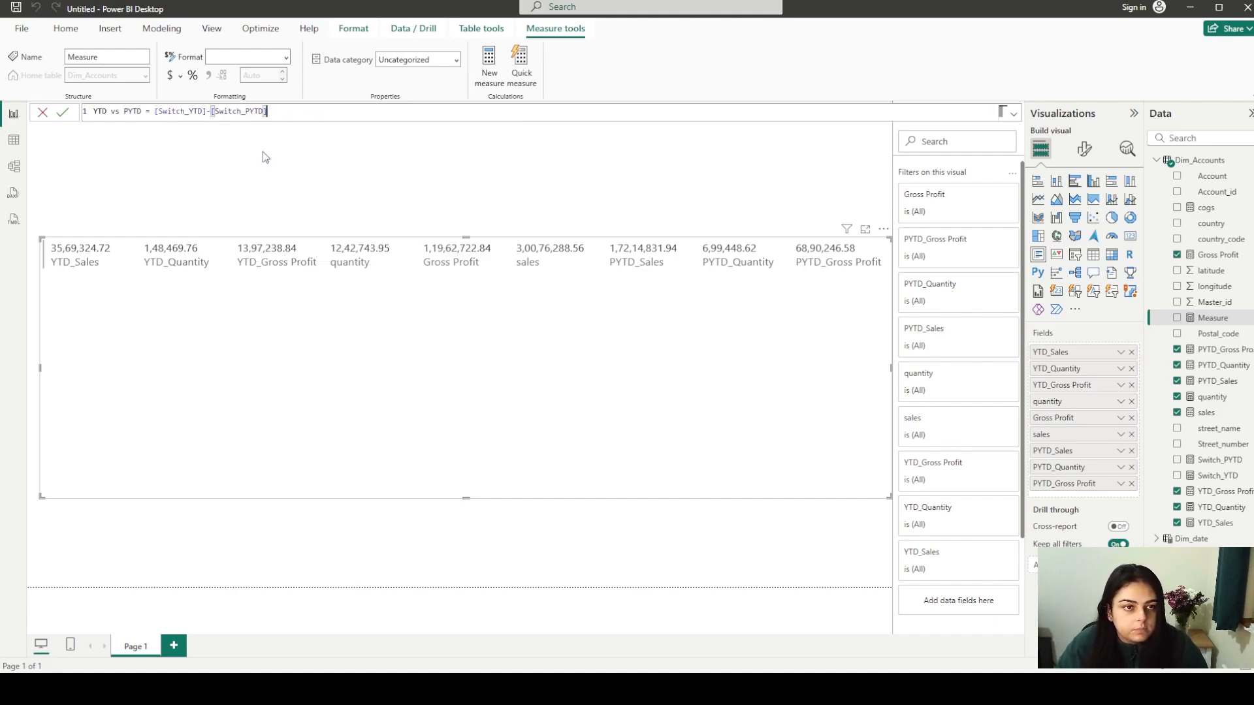
key(Return)
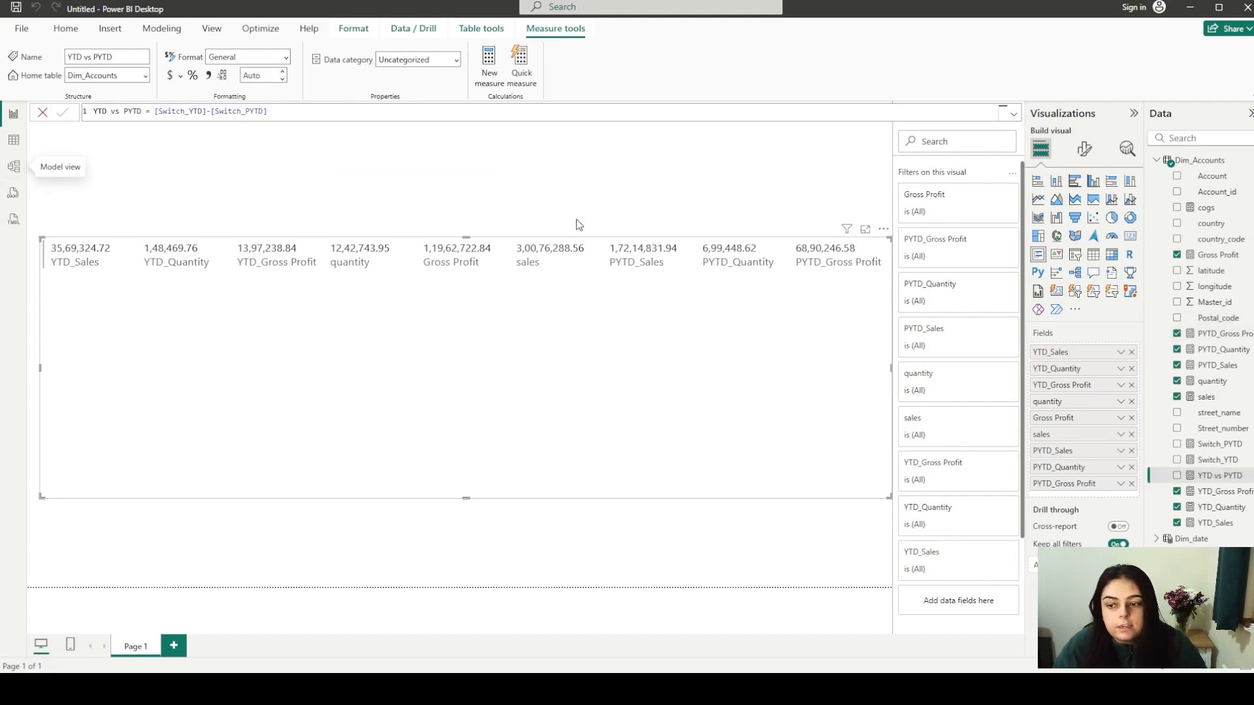
Hide the cogs measure of Dim_Accounts in the data model view
click(13, 166)
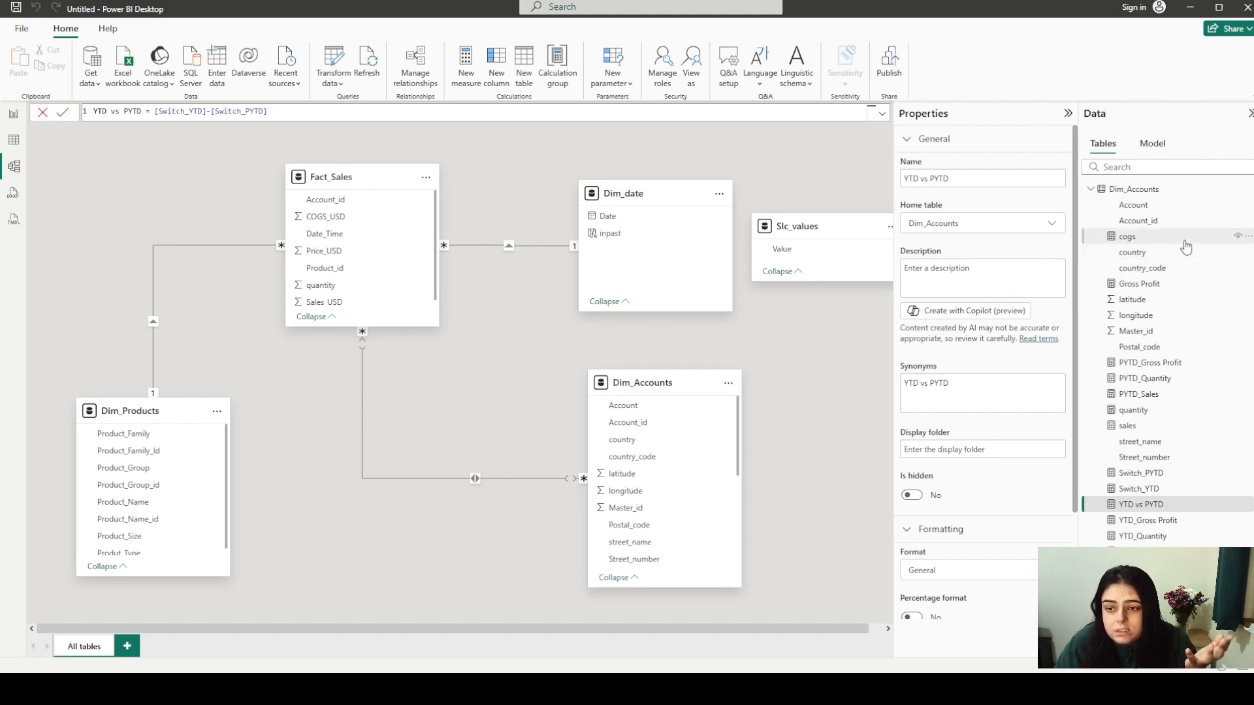
click(1239, 240)
click(1238, 238)
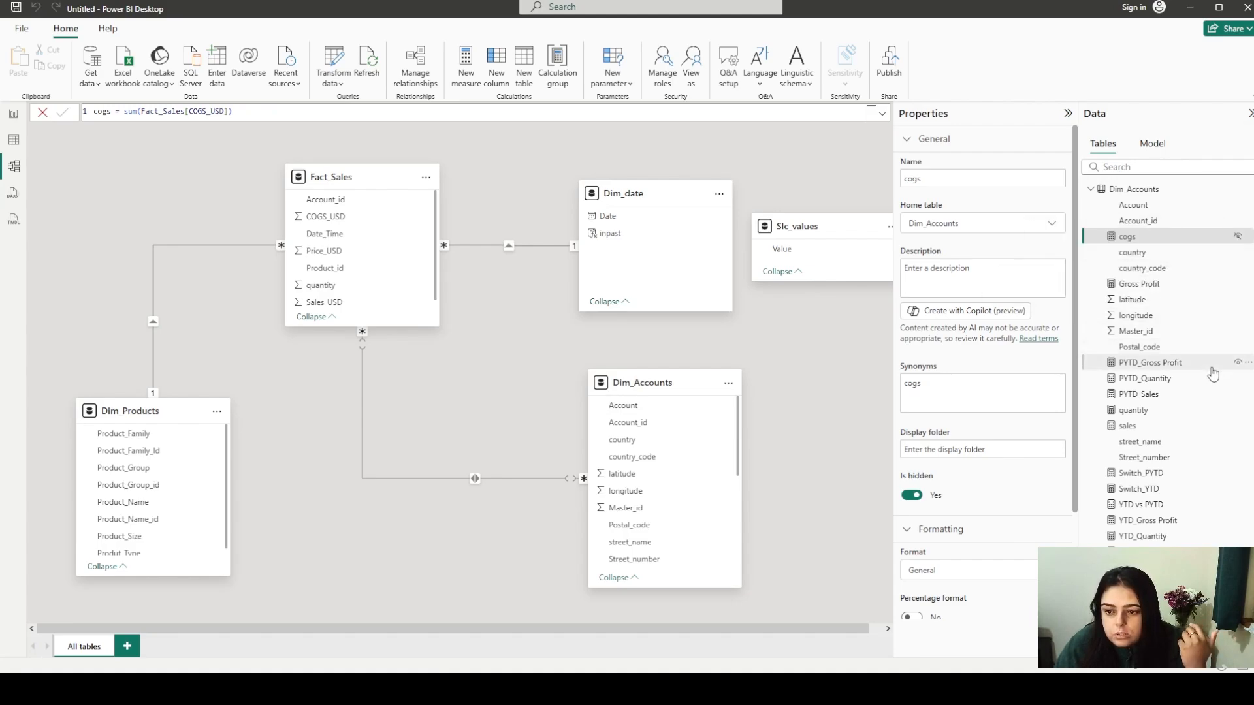
Put the Gross Profit measure of Dim_Accounts in a new display folder named Base Measures
scroll(1213, 374, down, 1)
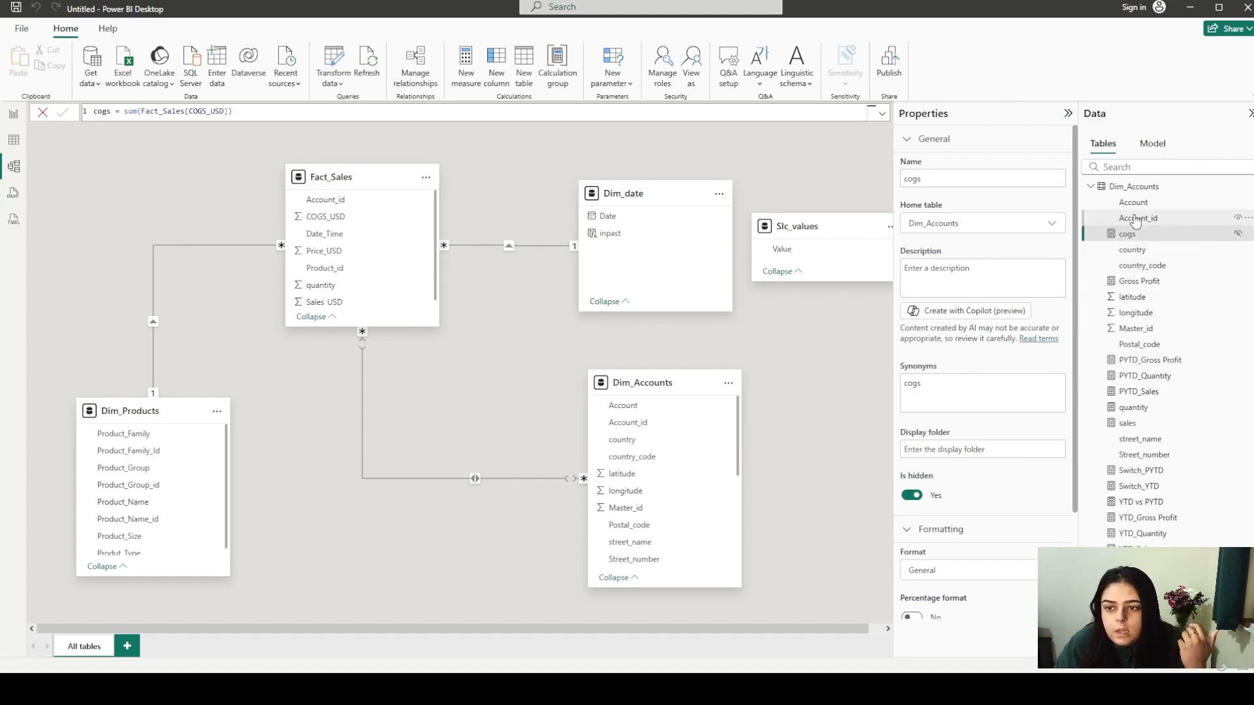
click(1128, 282)
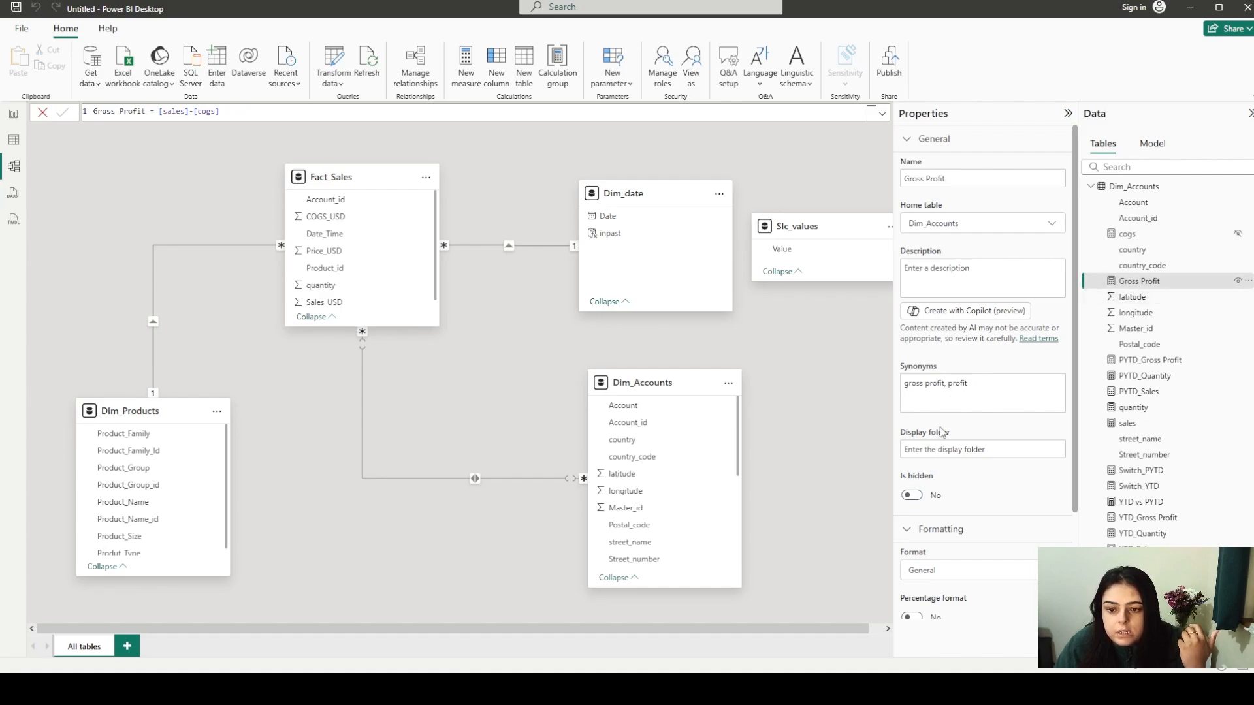
click(942, 452)
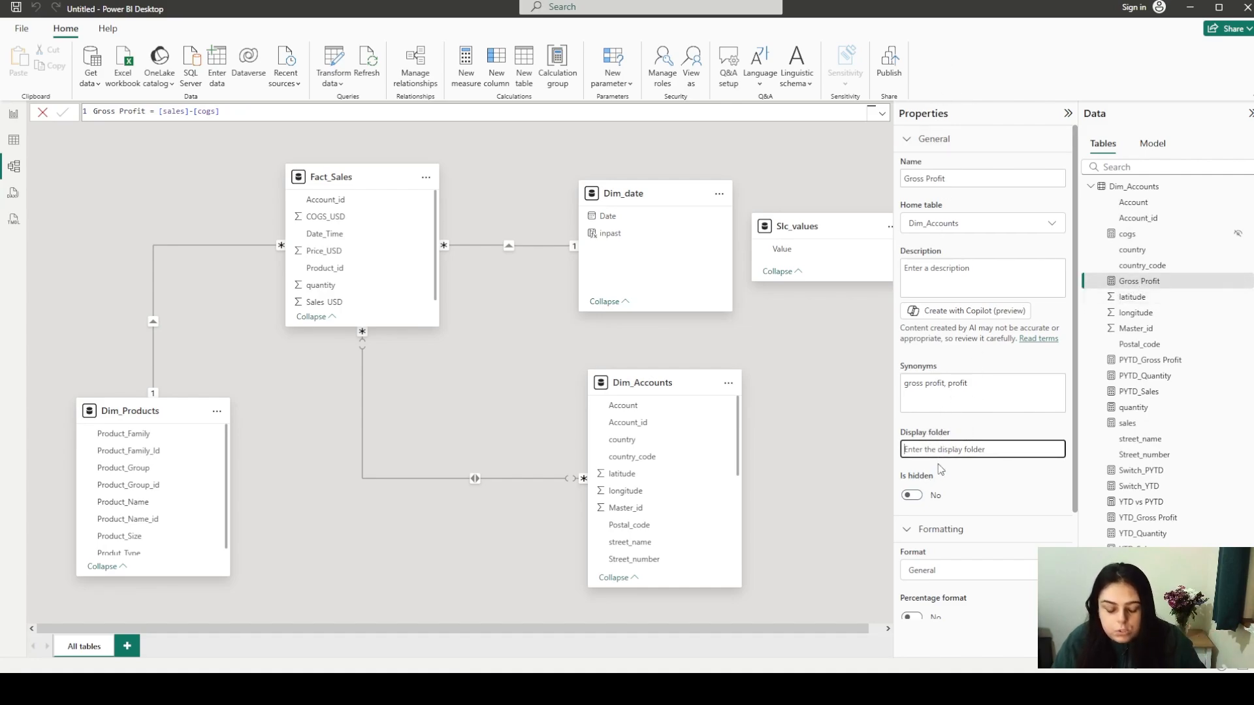
text(Base Measures)
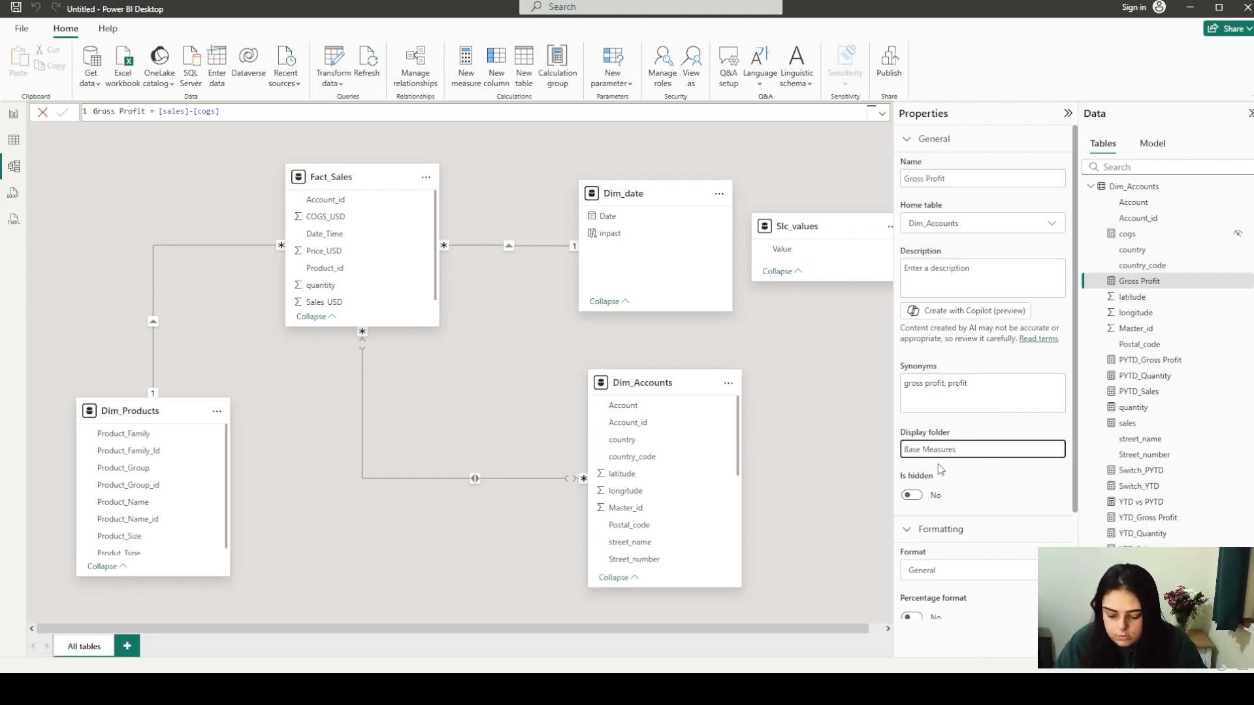
key(Return)
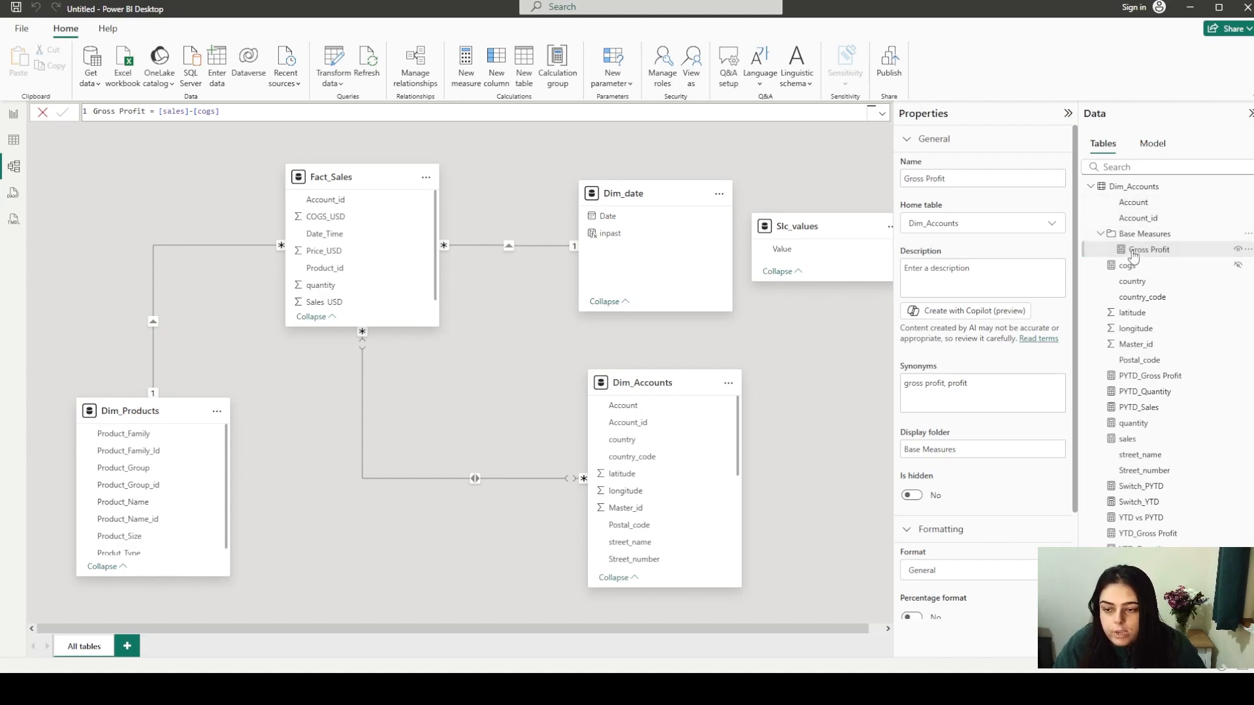
Move the sales, quantity and cogs measures into the Base Measures folder
drag(1135, 441, 1140, 237)
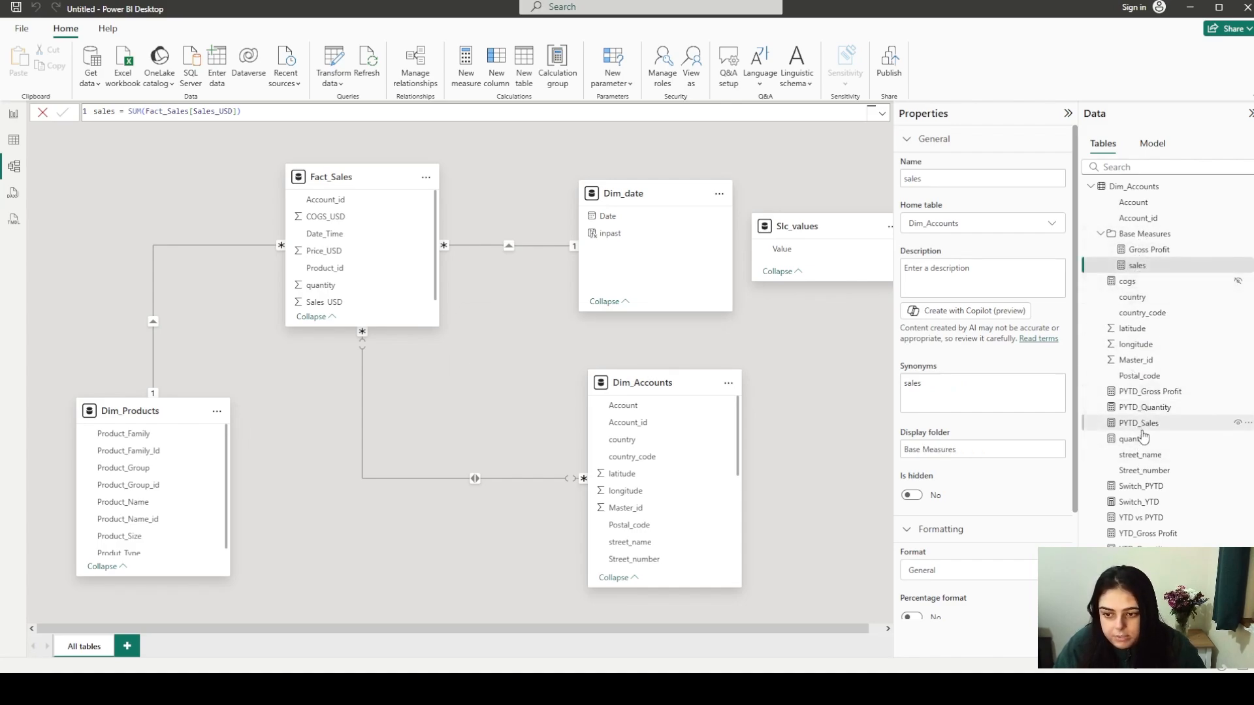
drag(1134, 439, 1142, 235)
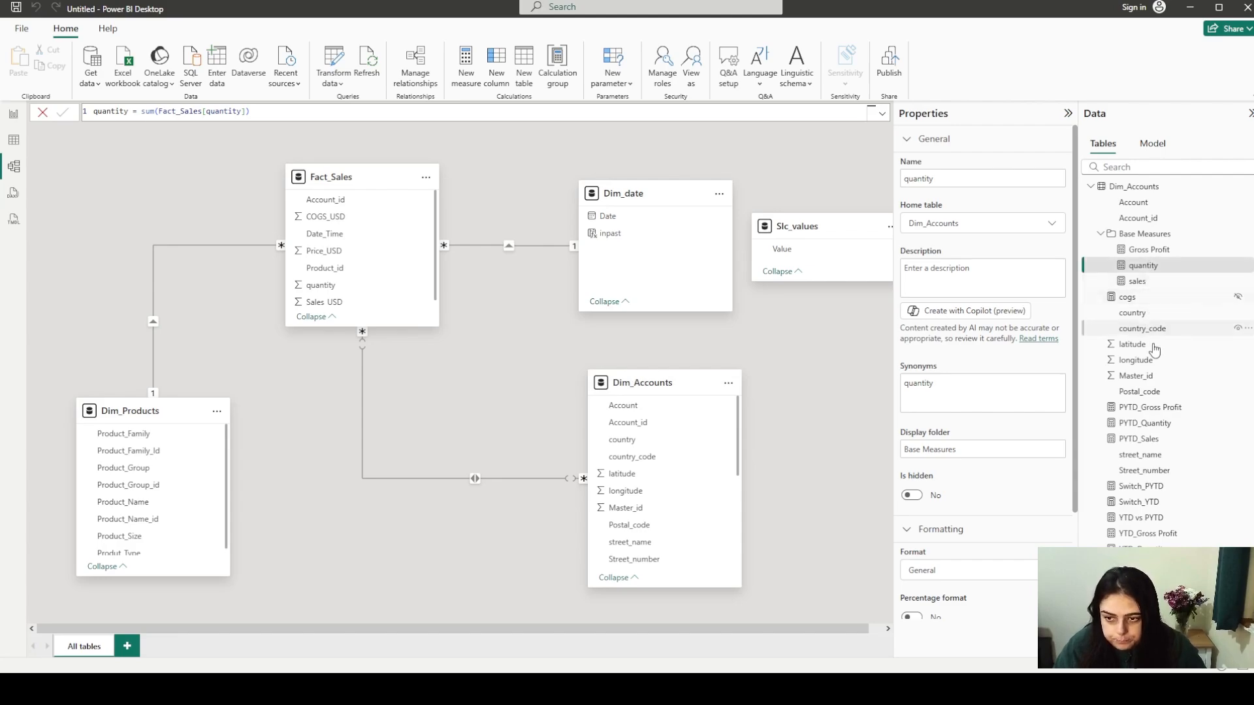
drag(1134, 300, 1152, 235)
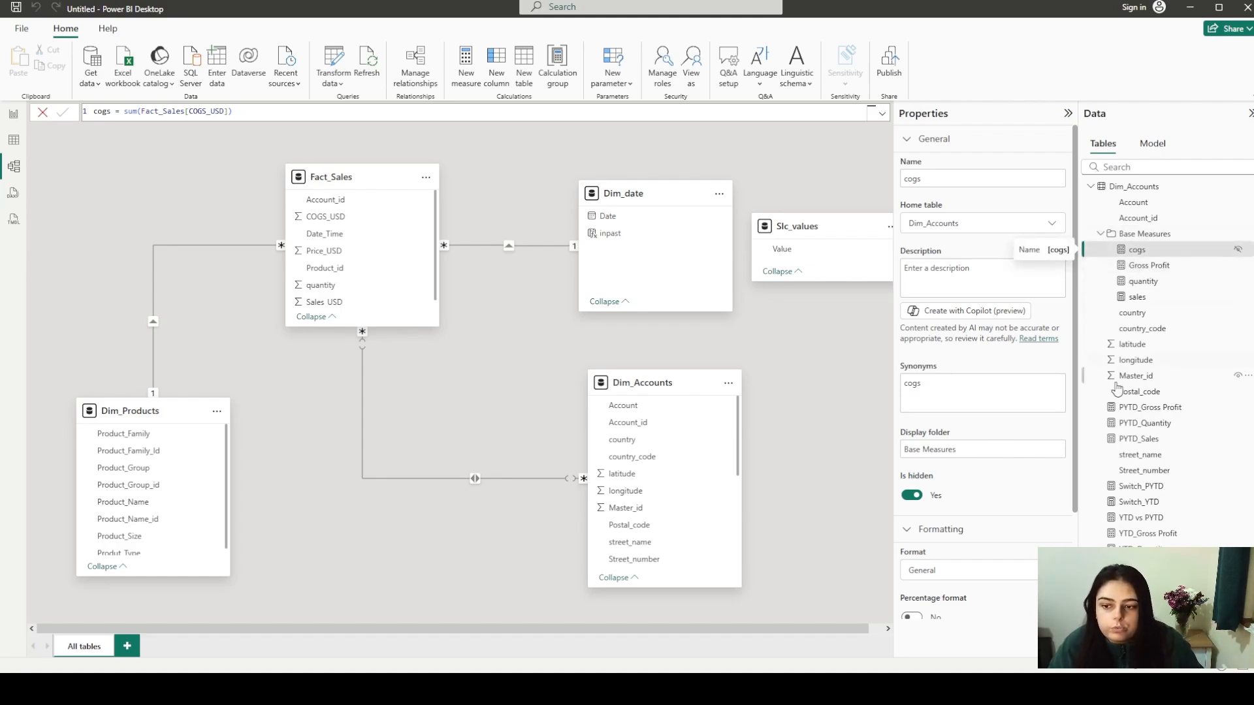
Put PYTD_Gross Profit in a new display folder named PYTD and move PYTD_Quantity and PYTD_Sales into it
click(1124, 410)
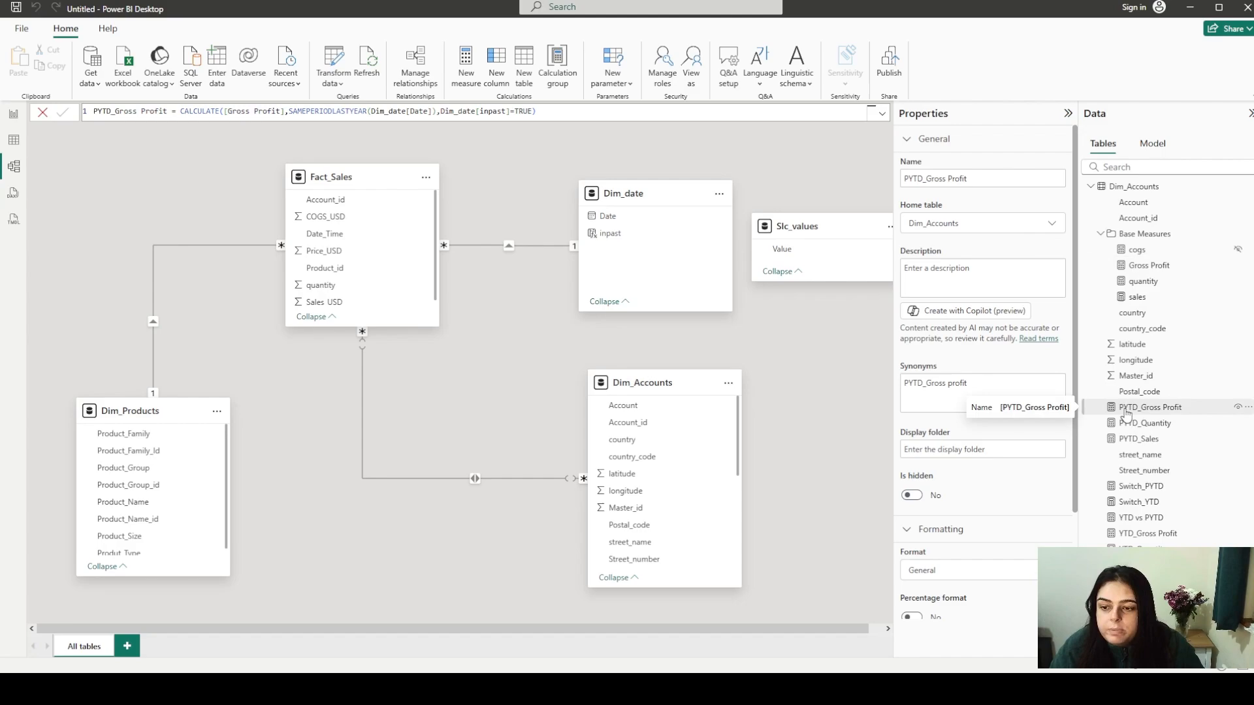
click(950, 447)
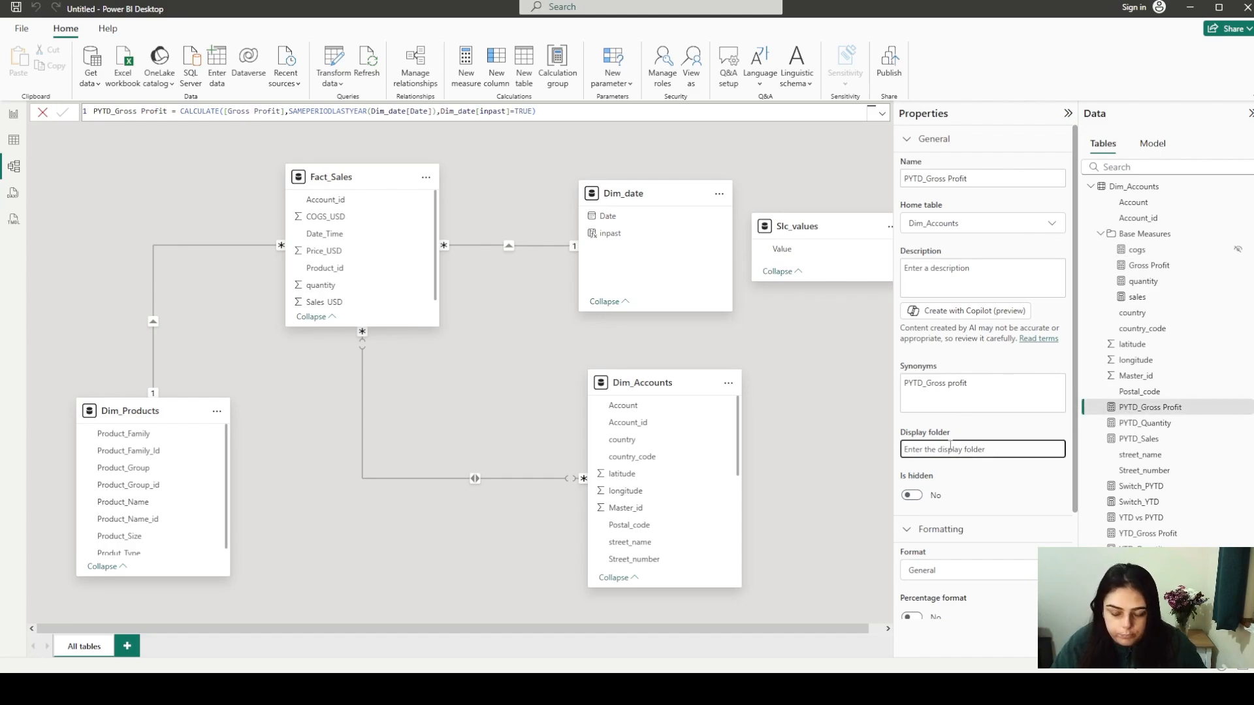
text(PYTD)
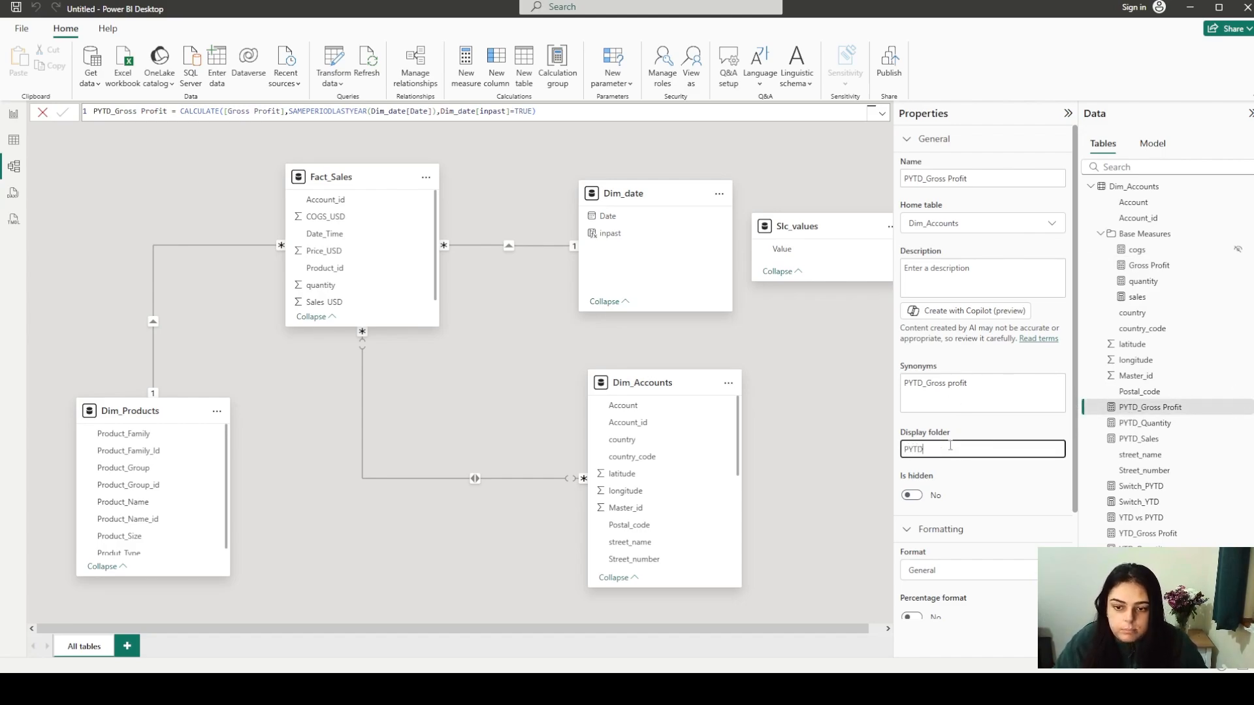
key(Return)
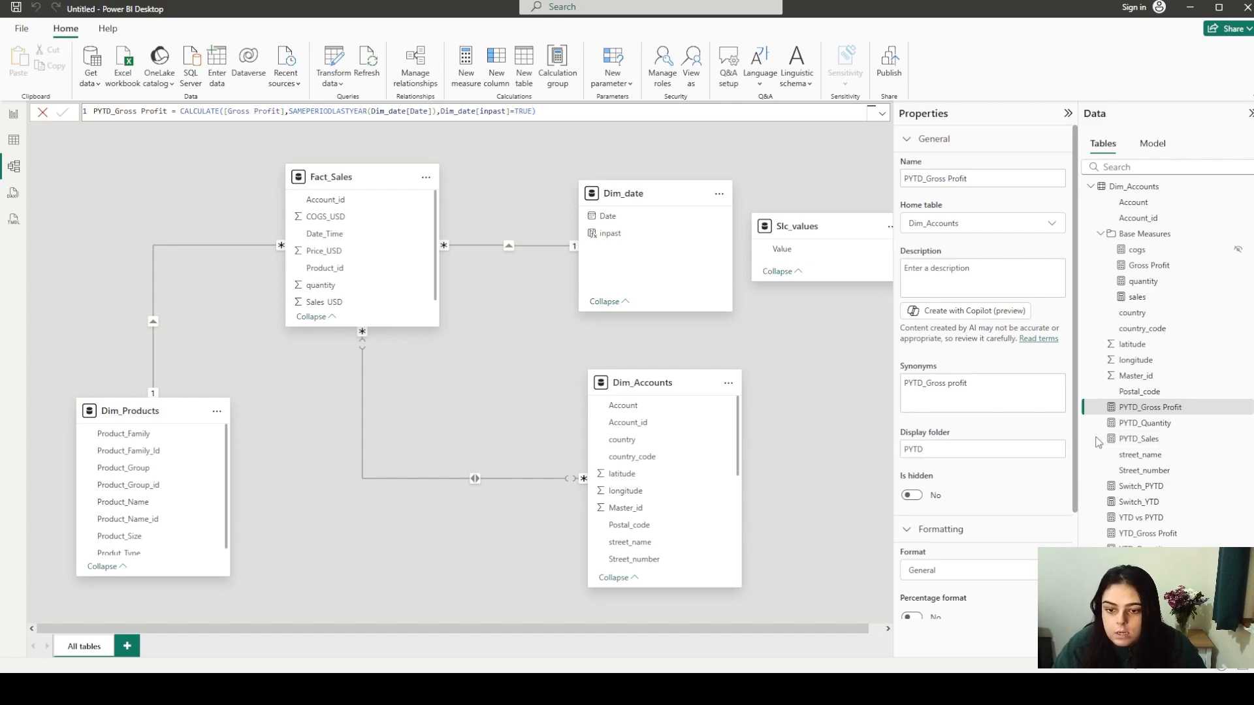
drag(1128, 439, 1135, 410)
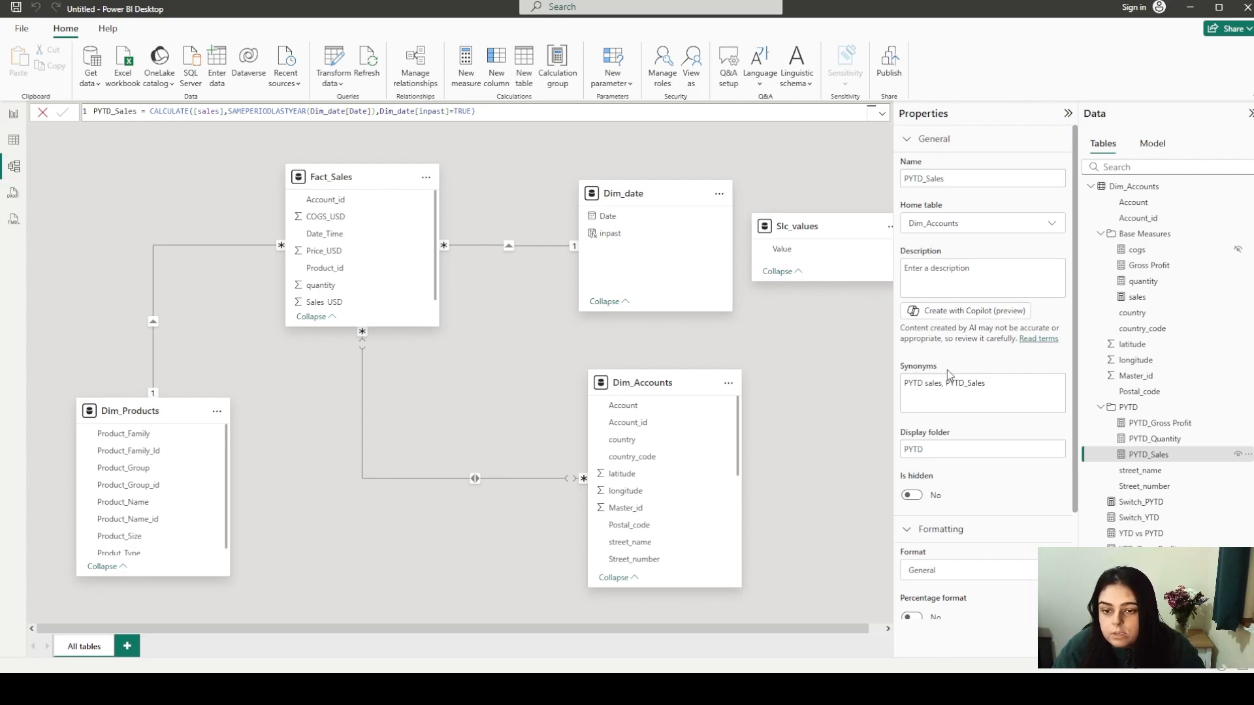
drag(949, 375, 906, 368)
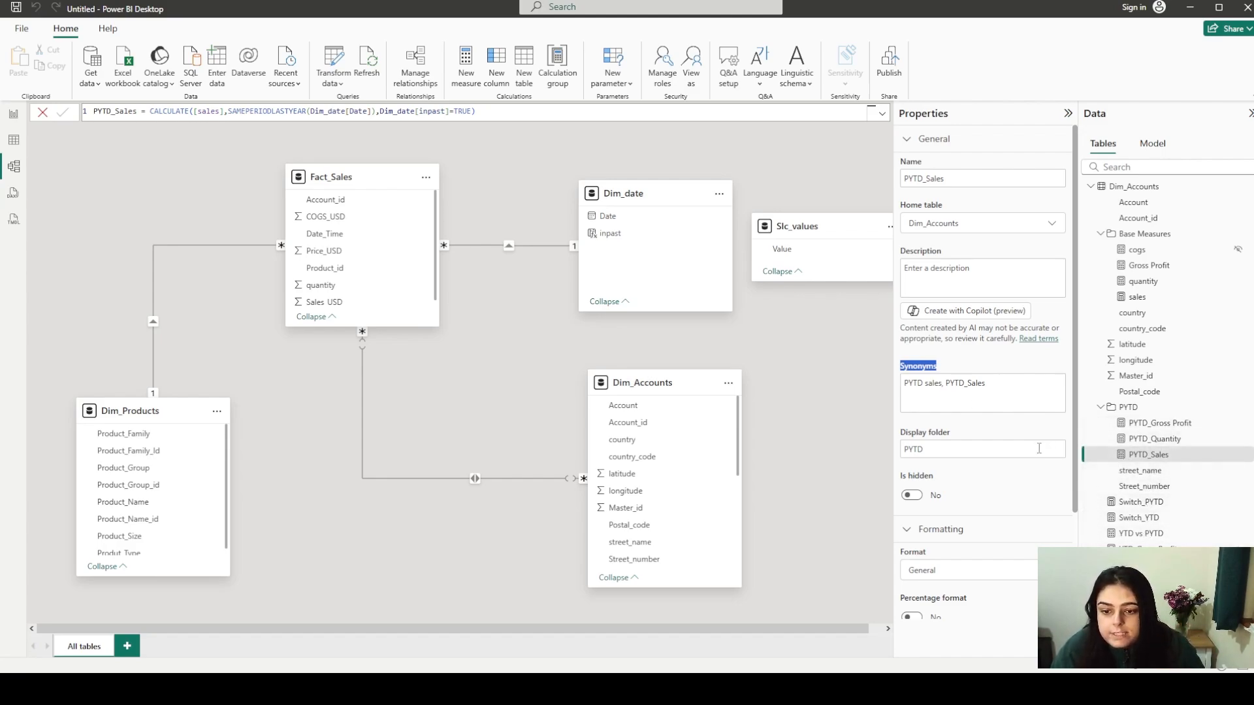
Put YTD_Gross Profit in a new display folder named YTD and move YTD vs PYTD, YTD_Quantity and YTD_Sales into it
click(1150, 545)
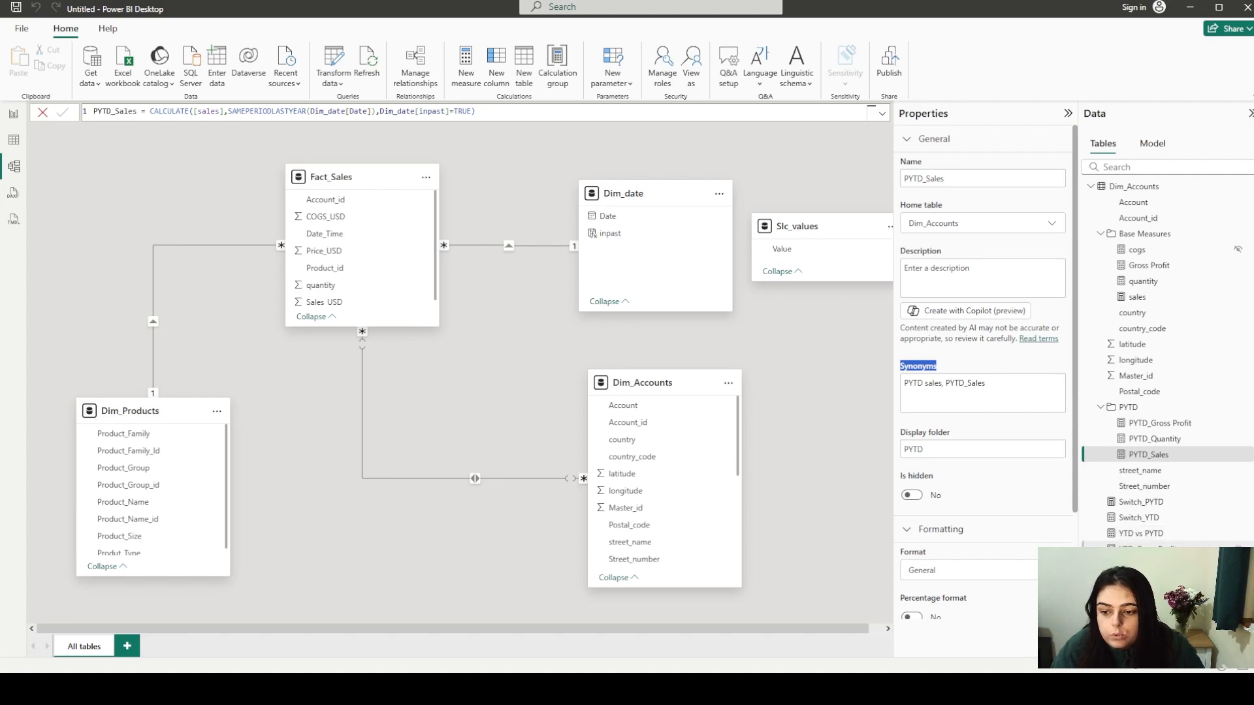
click(997, 449)
text(YTD)
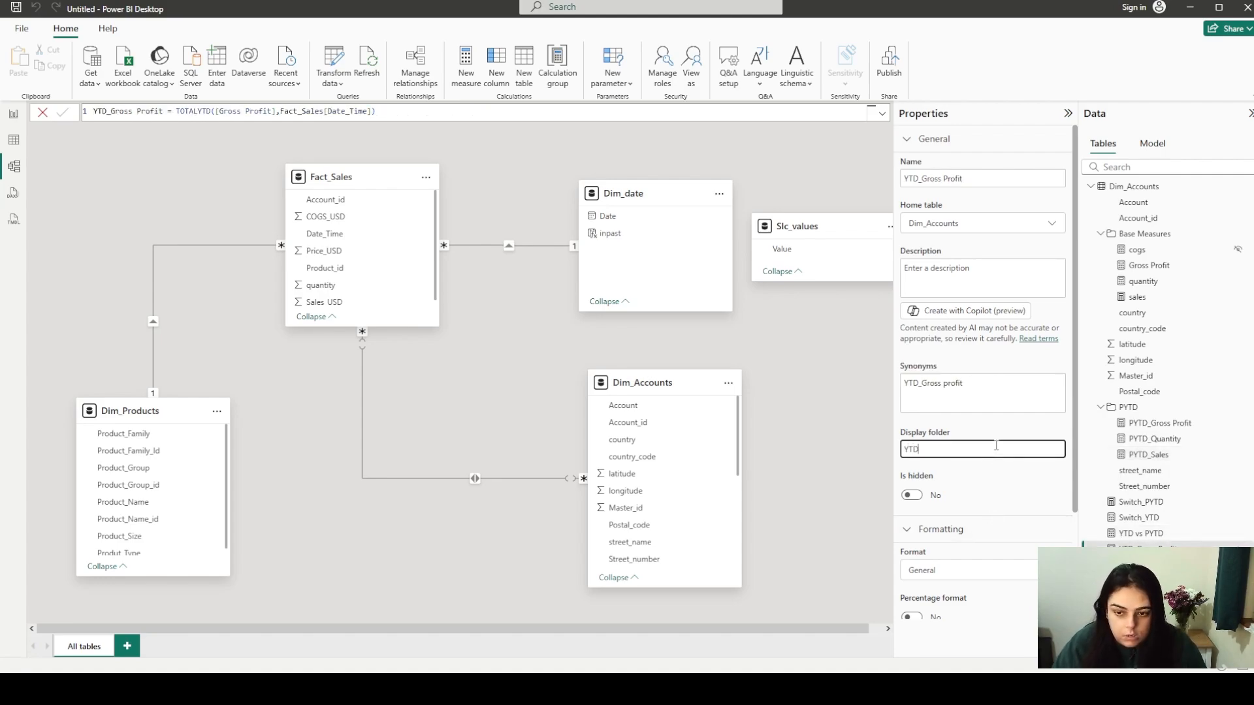
key(Return)
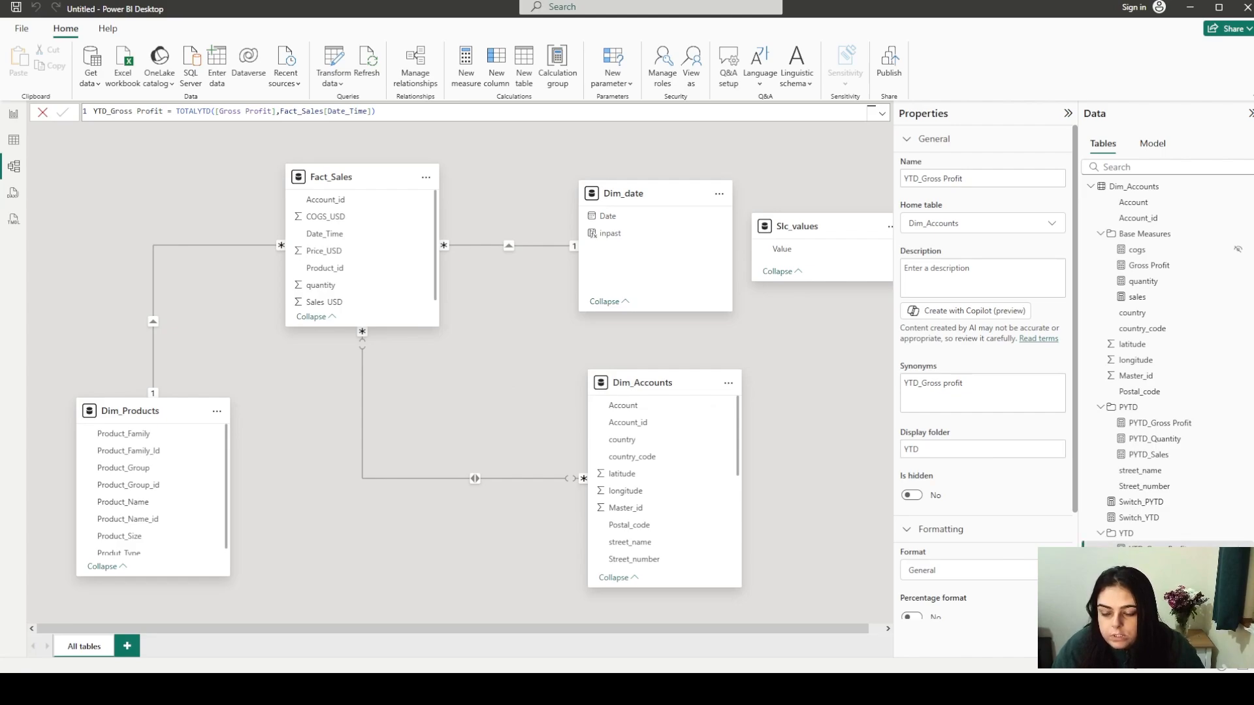
drag(1156, 550, 1156, 536)
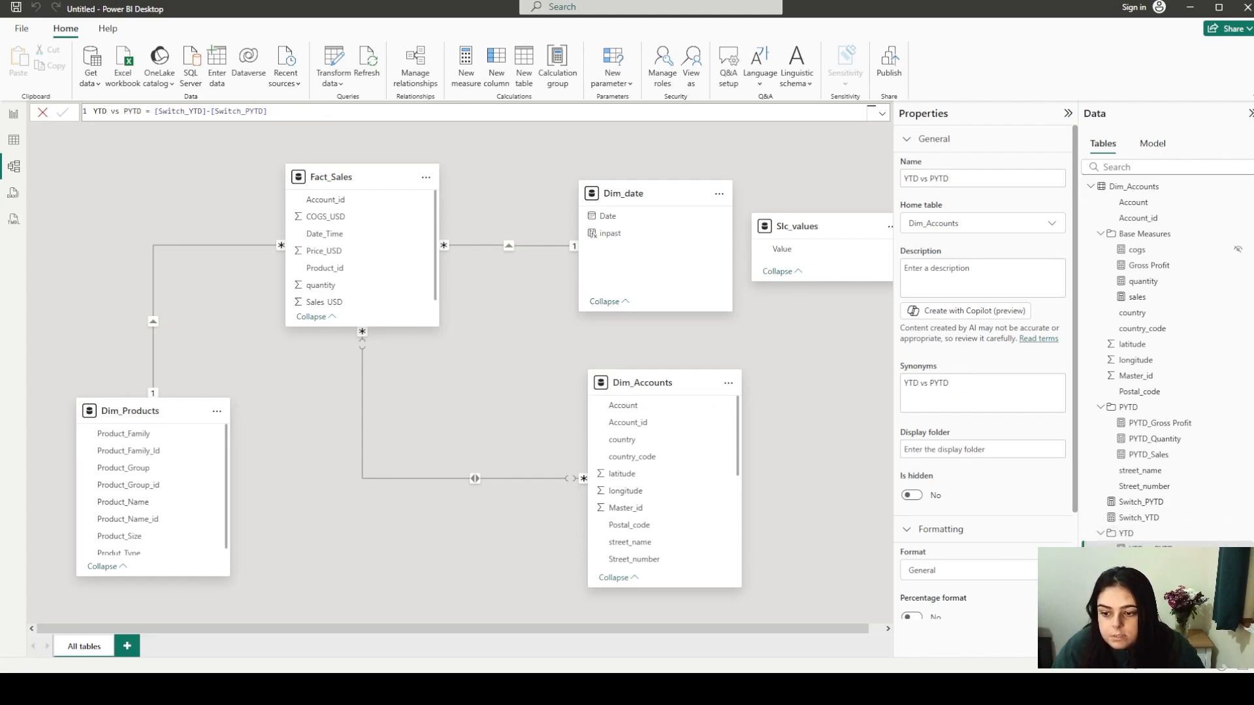
drag(1154, 580, 1156, 536)
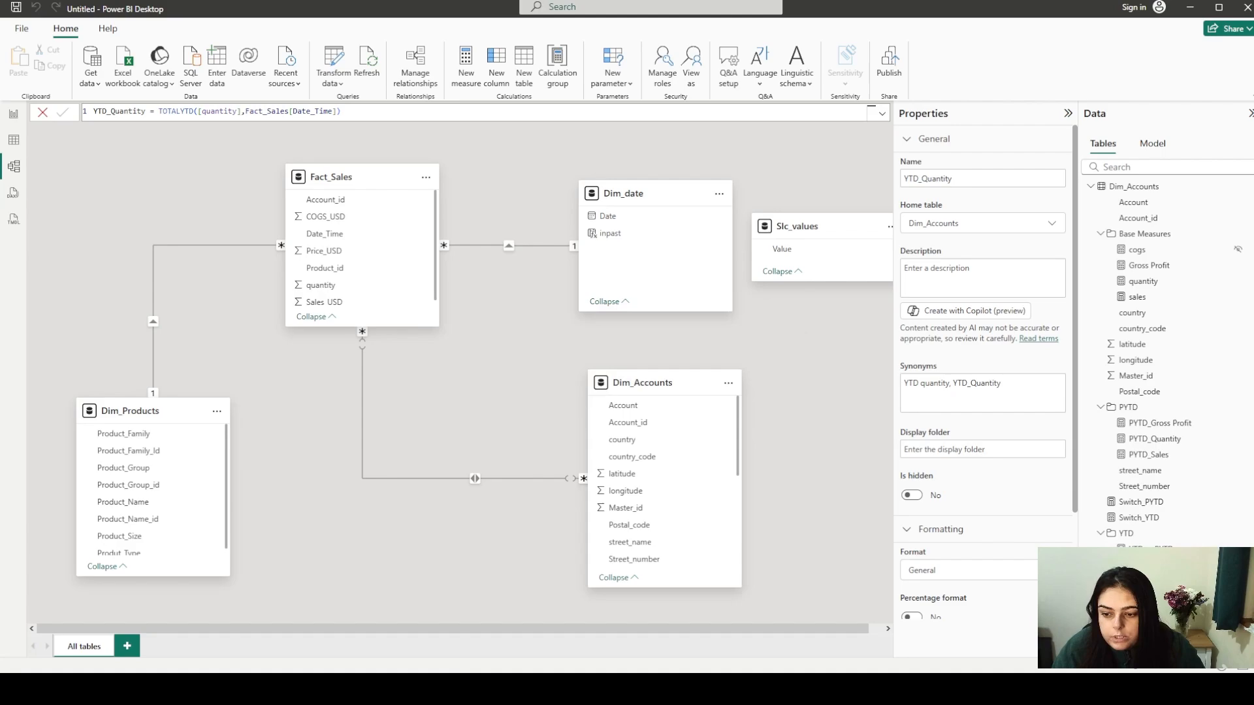
drag(1145, 595, 1143, 536)
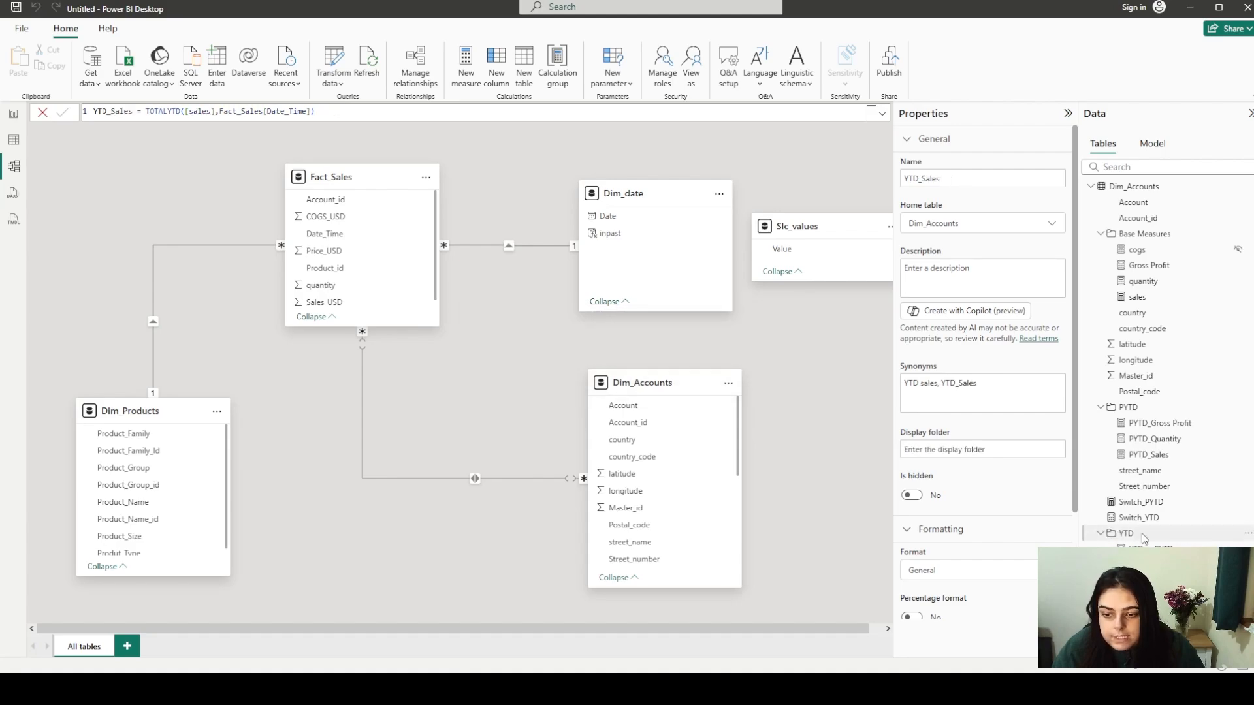
Put Switch_PYTD in a new display folder named Switch and move Switch_YTD into it
click(1156, 503)
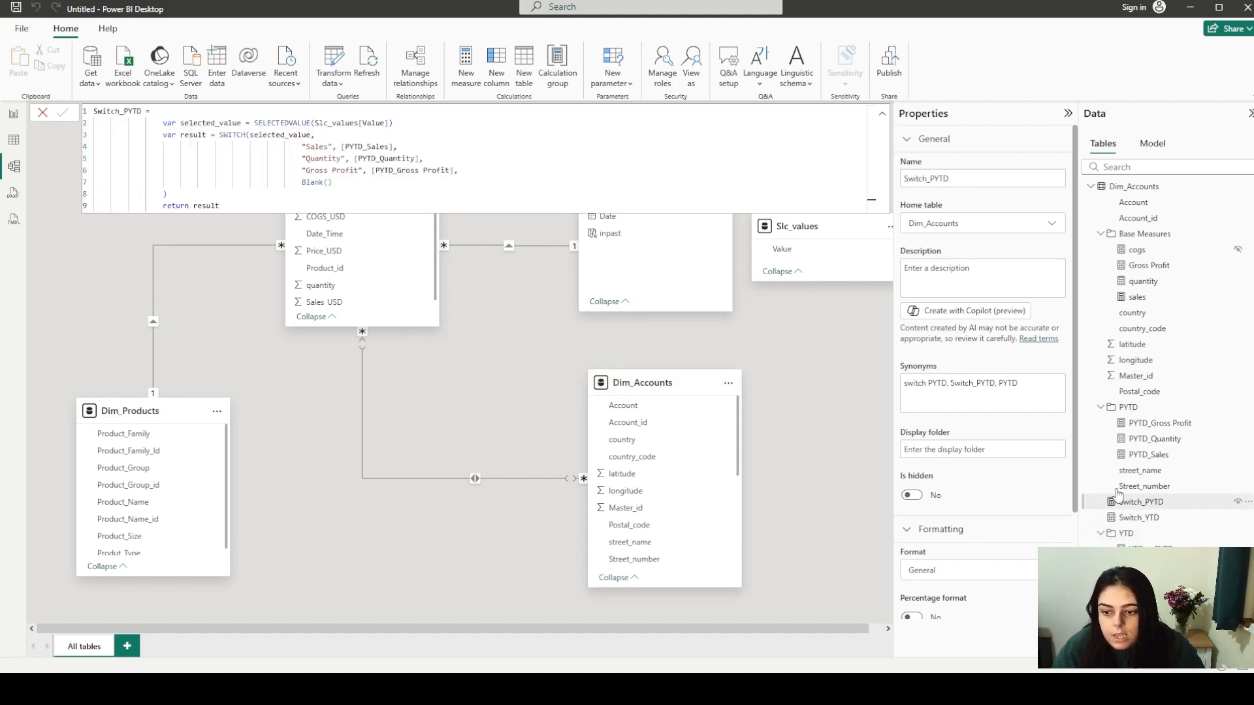
click(992, 451)
text(Swit)
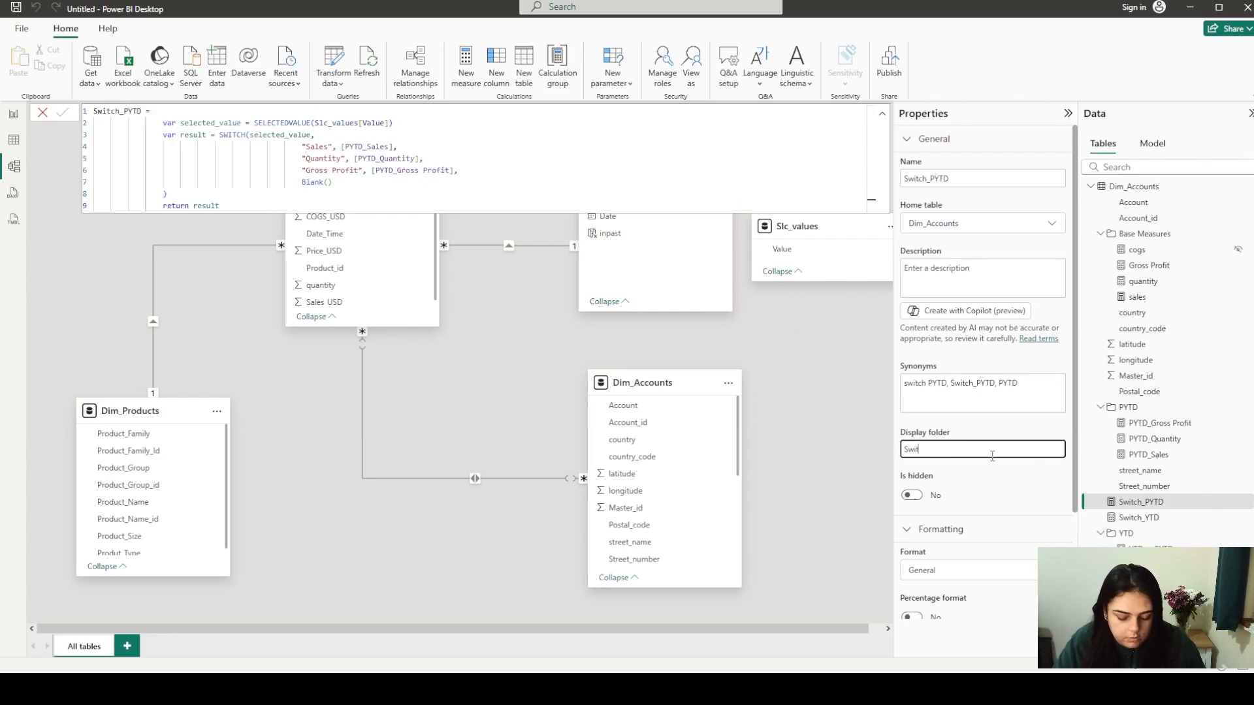
text(ch)
key(Return)
click(1139, 533)
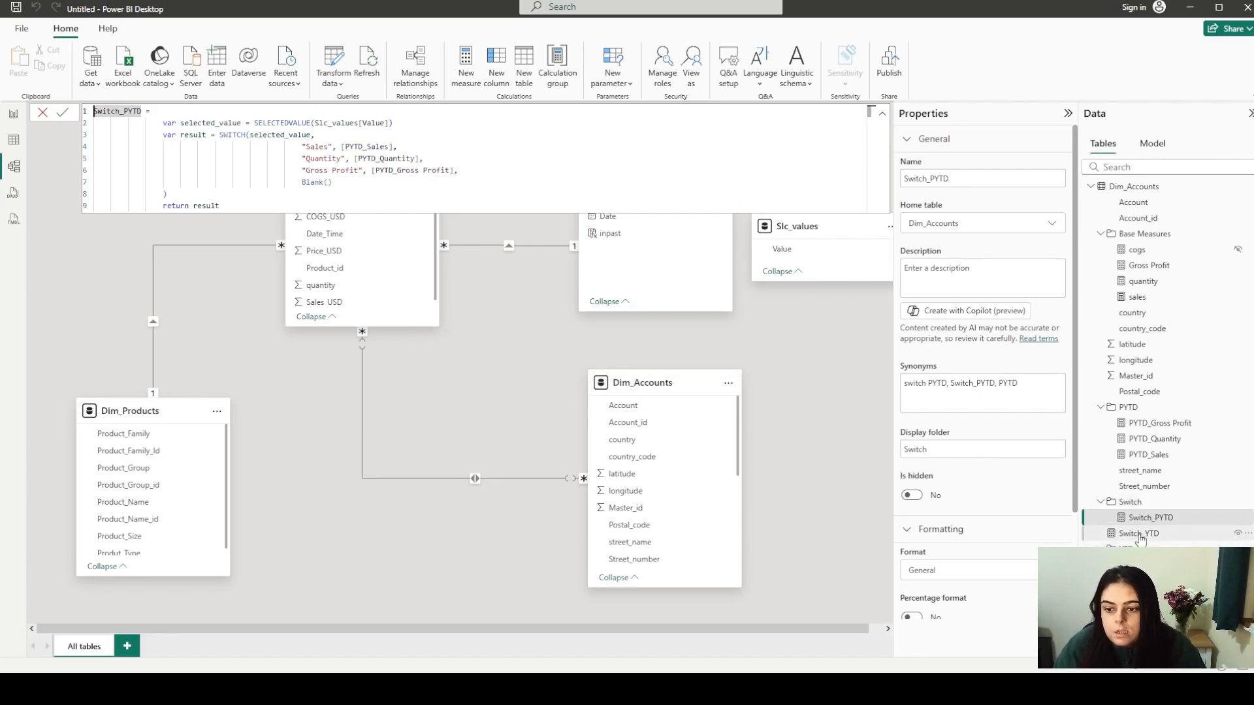
drag(1139, 533, 1134, 501)
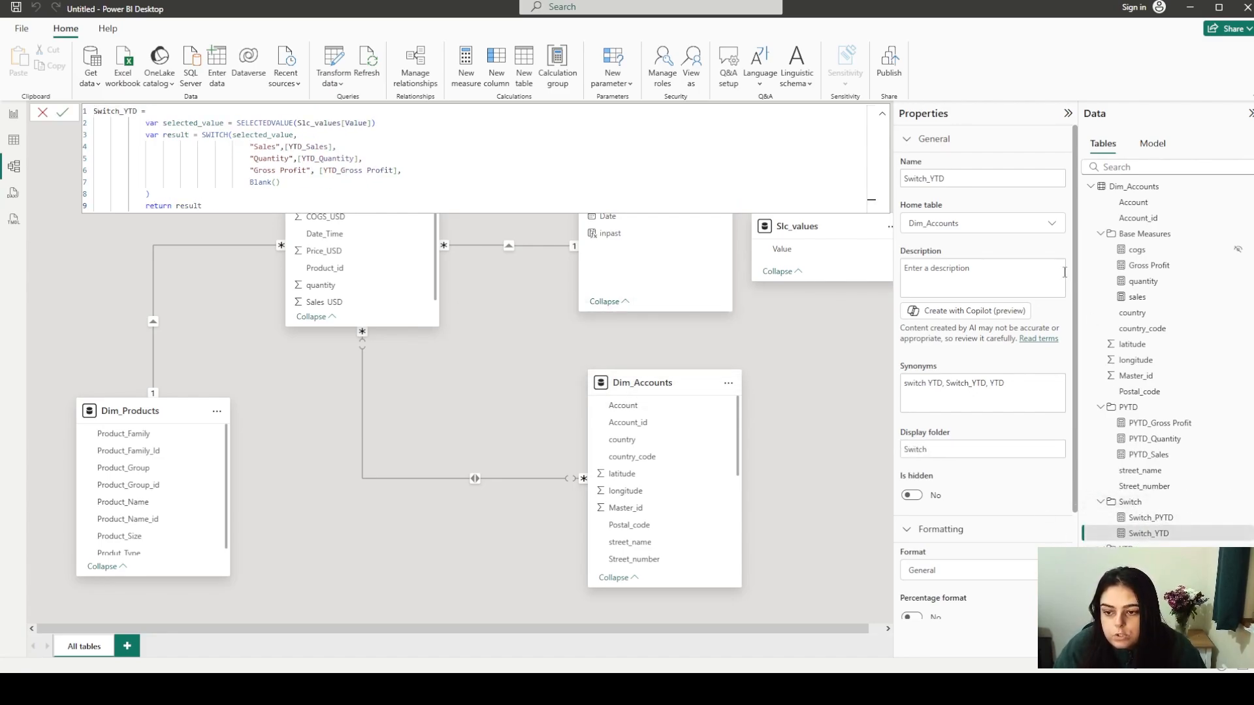
Return to the report view, check the YTD and Base Measures folders, and add a new report page
click(12, 119)
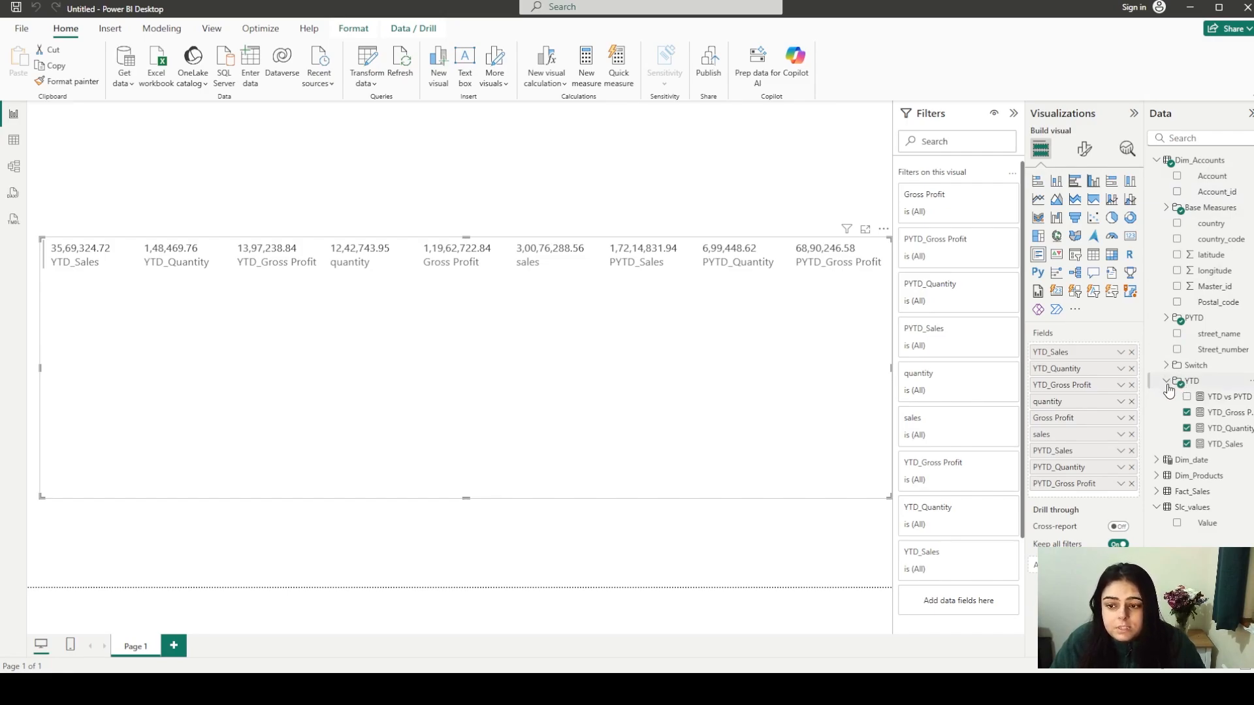
click(1164, 382)
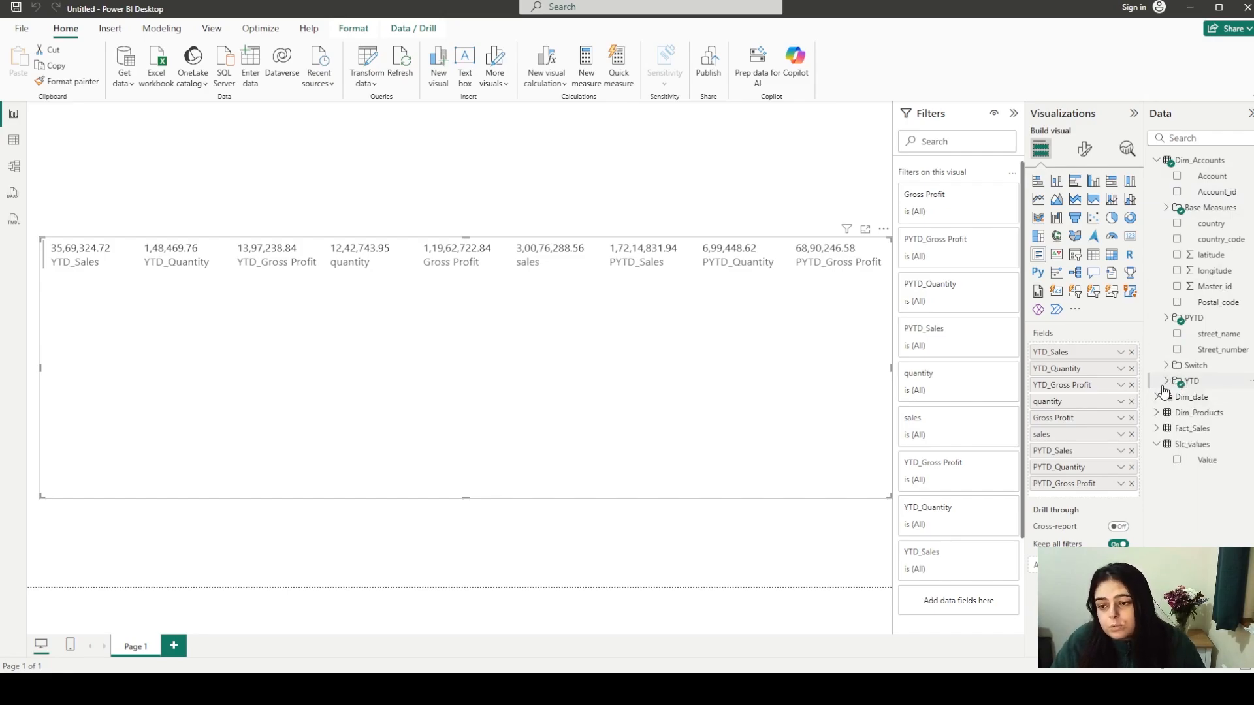
click(1166, 207)
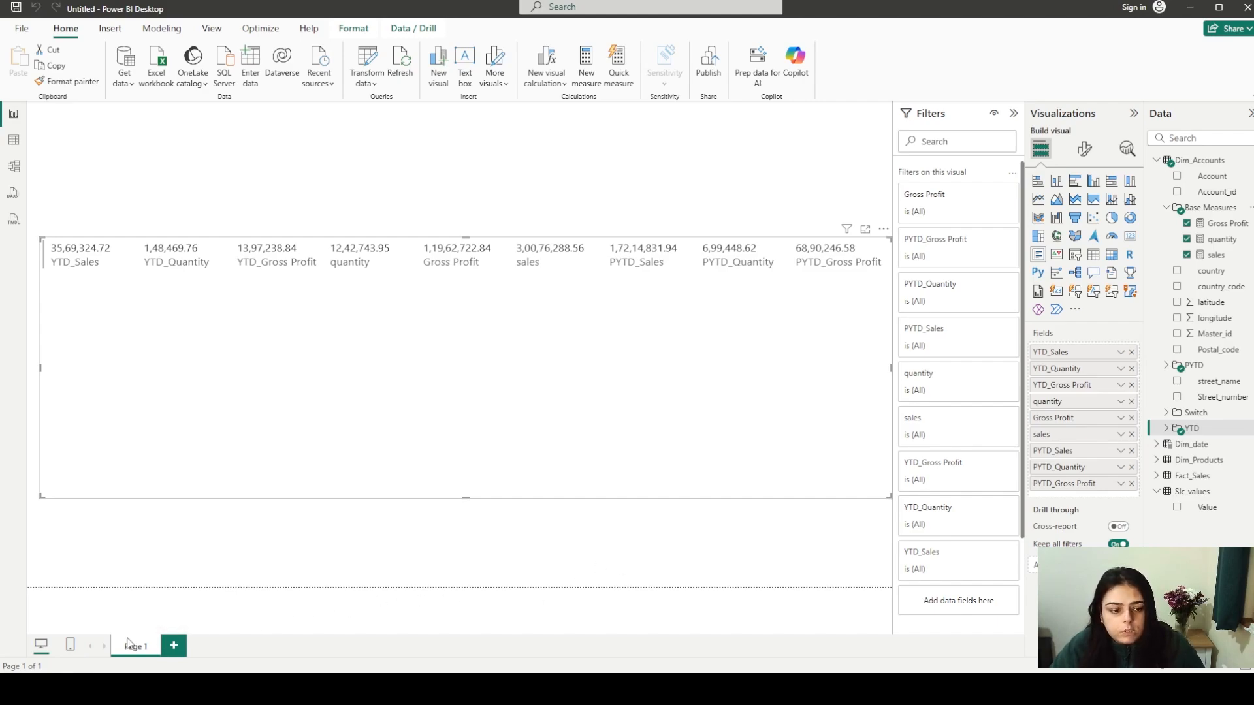
click(174, 645)
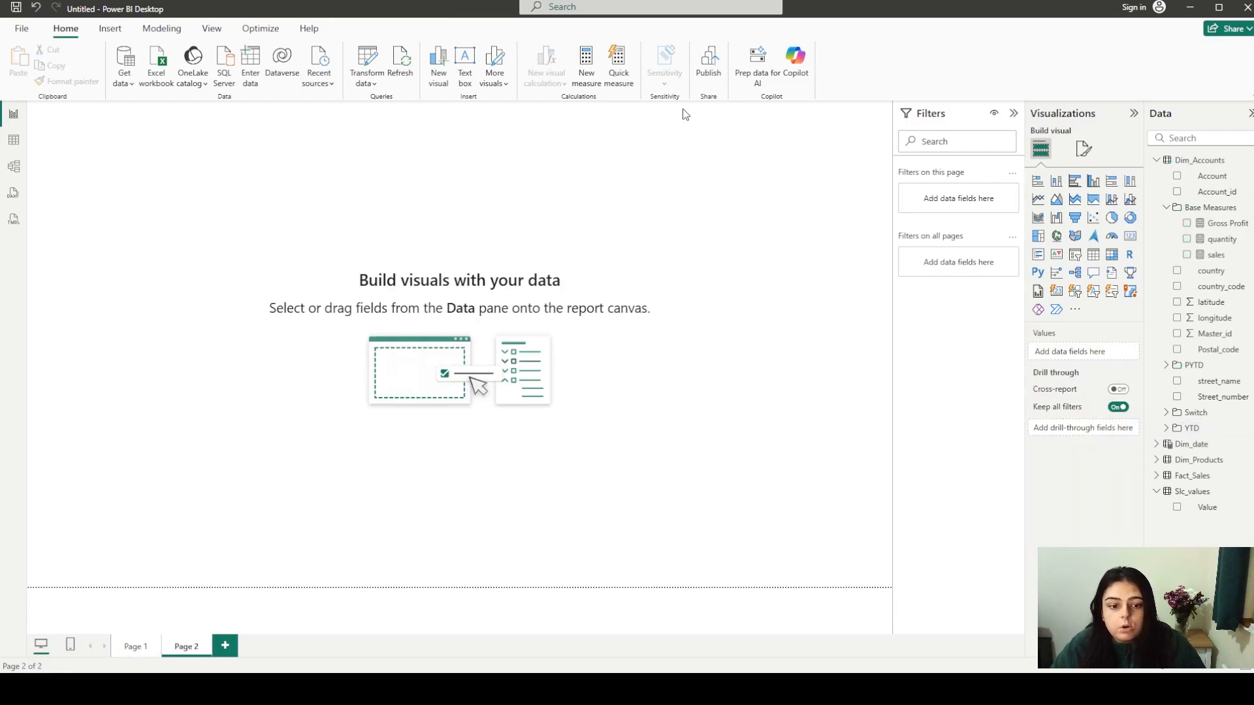
key(alt+Tab)
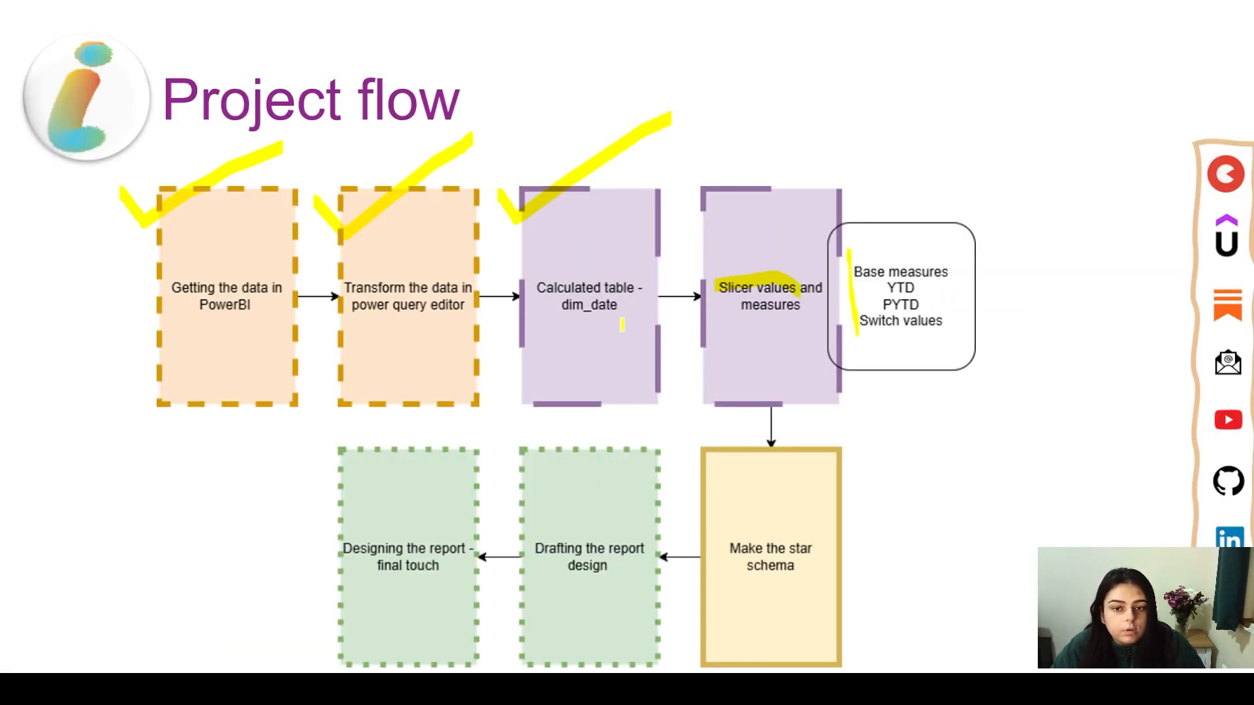
drag(854, 263, 952, 263)
drag(879, 290, 1005, 271)
mouse_move(662, 475)
mouse_down()
mouse_move(668, 490)
mouse_move(921, 367)
mouse_up()
mouse_move(572, 491)
mouse_down()
mouse_move(539, 513)
mouse_move(689, 502)
mouse_move(542, 480)
mouse_up()
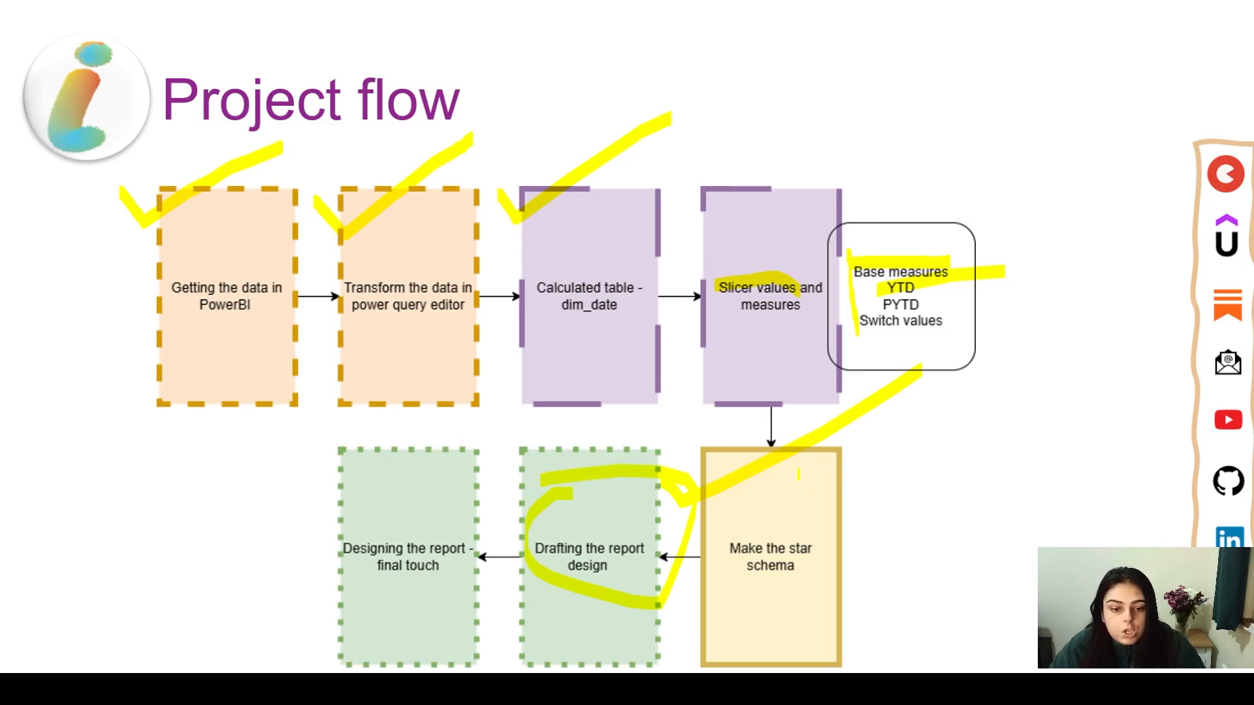
key(Right)
key(Right)
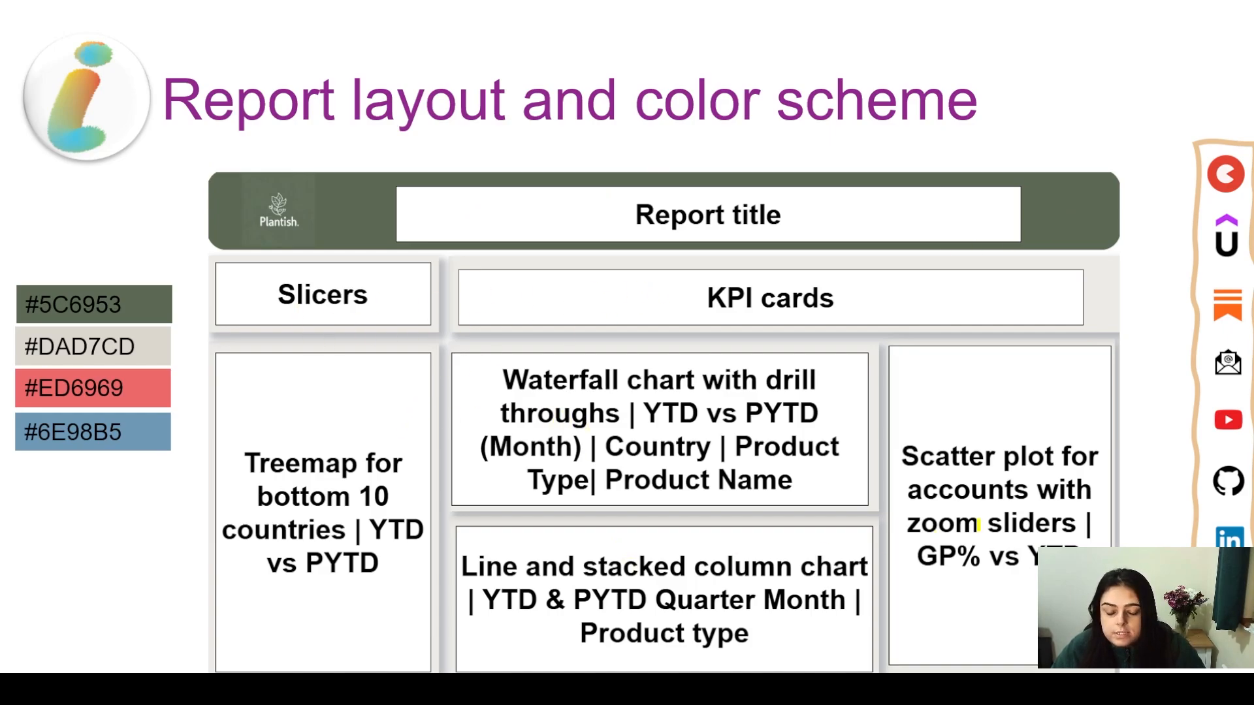
drag(51, 256, 85, 400)
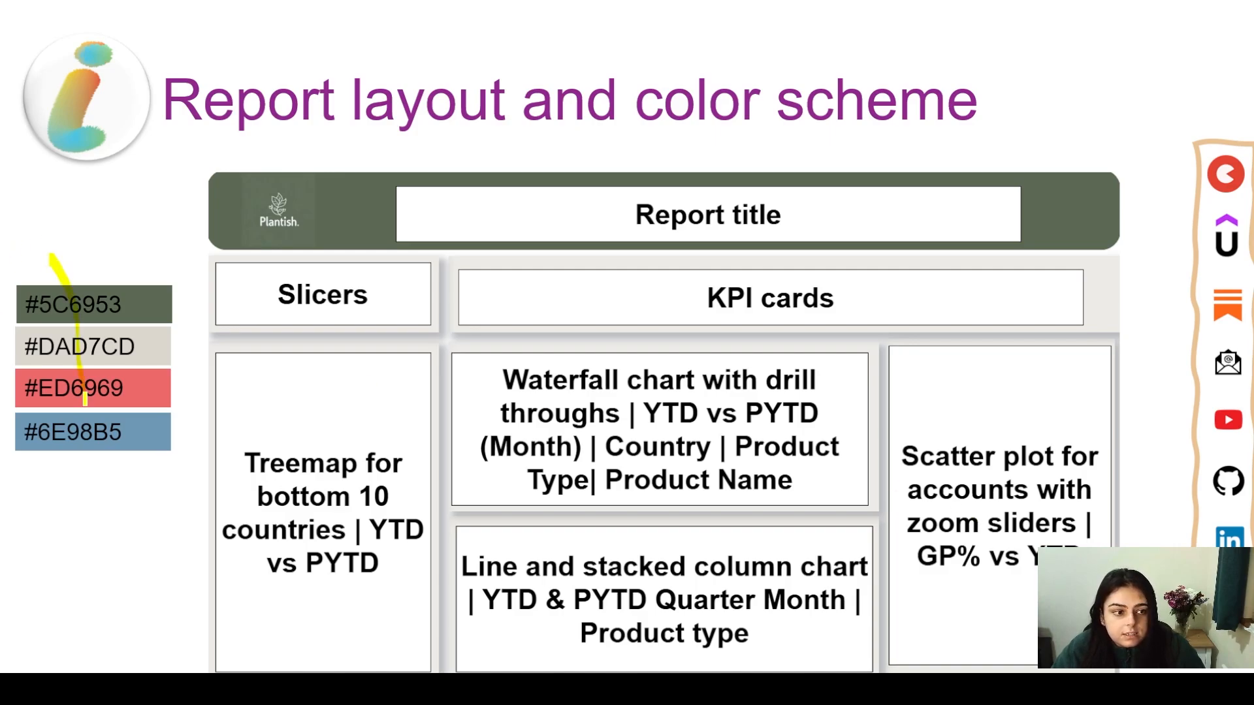
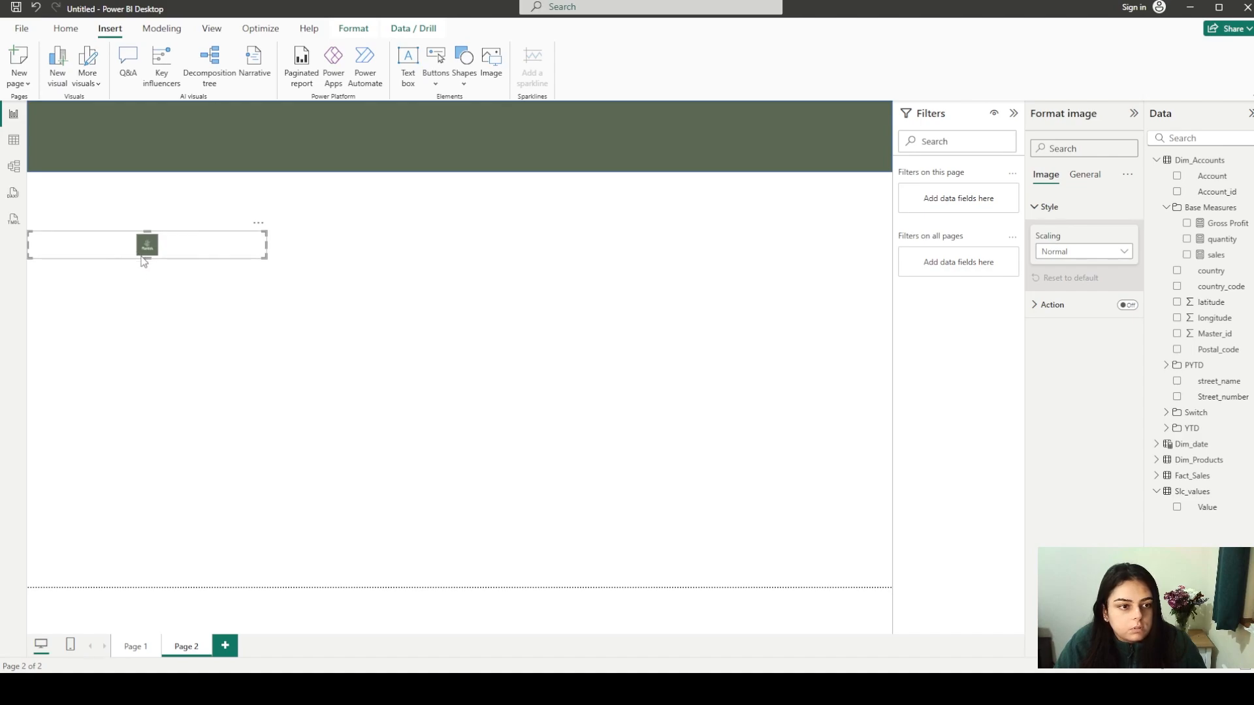
Resize the Plantish logo image to the header's height and place it at the left end of the green header
drag(147, 259, 143, 366)
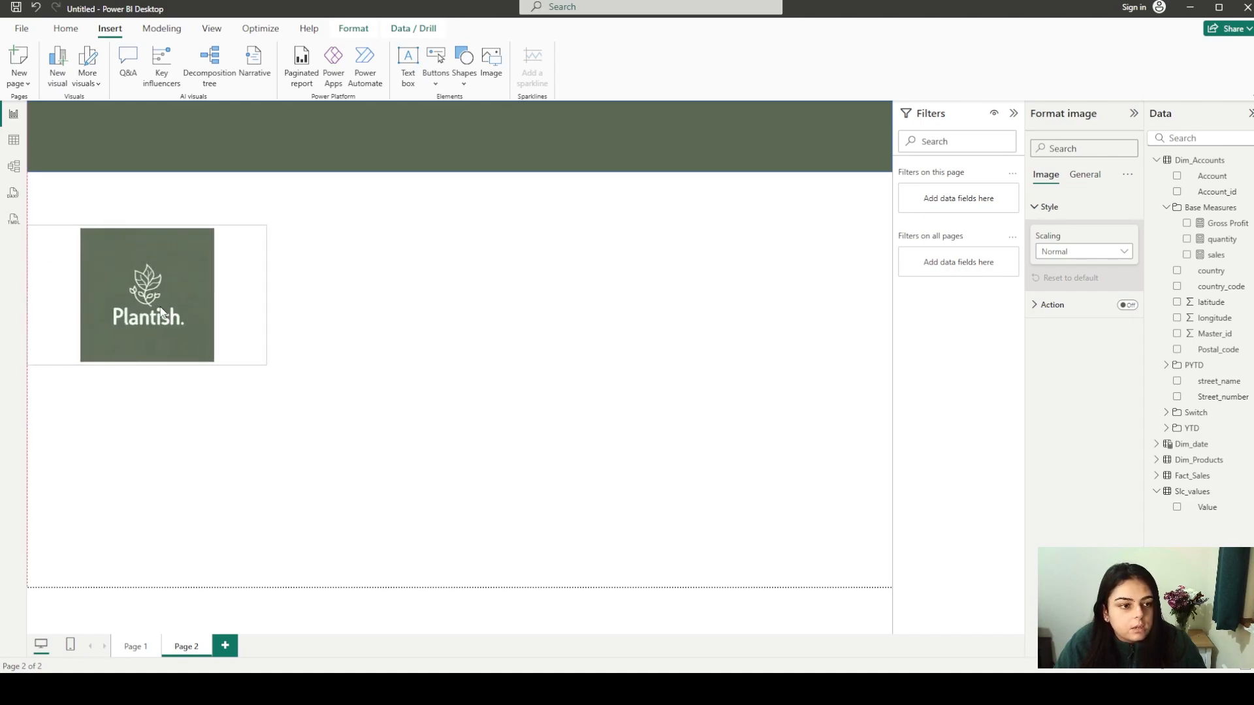
drag(266, 362, 154, 294)
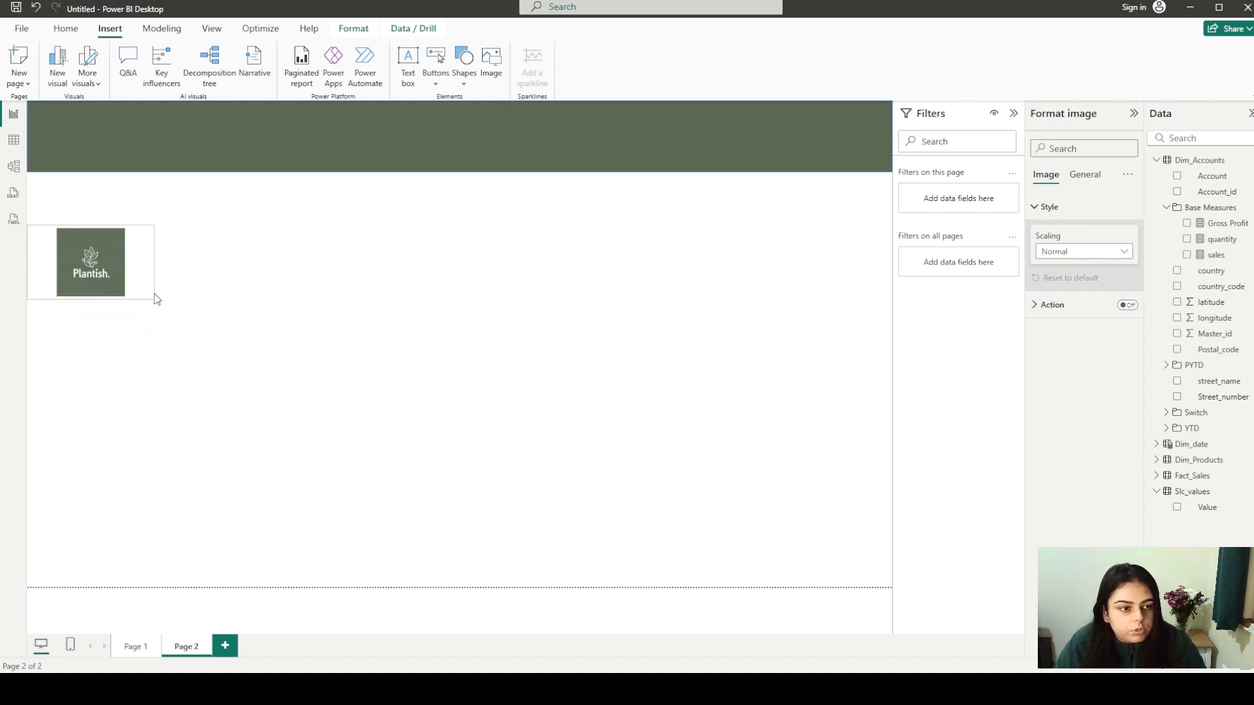
drag(83, 272, 83, 149)
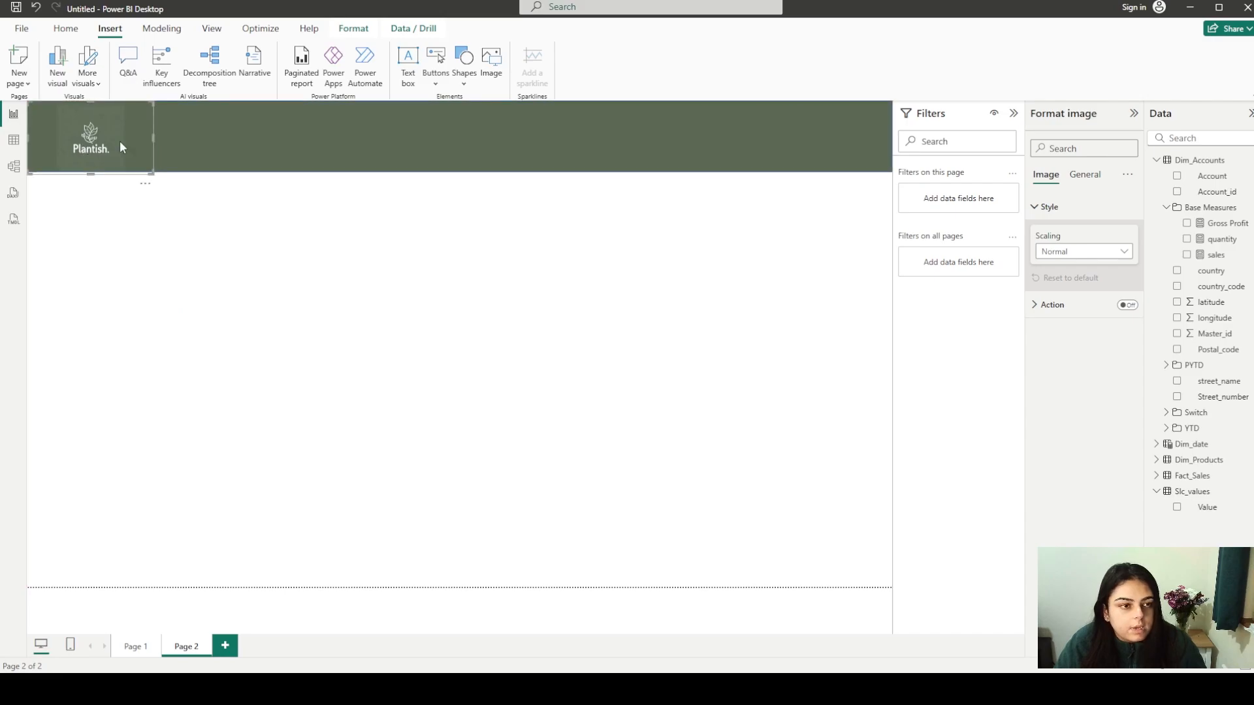
click(536, 386)
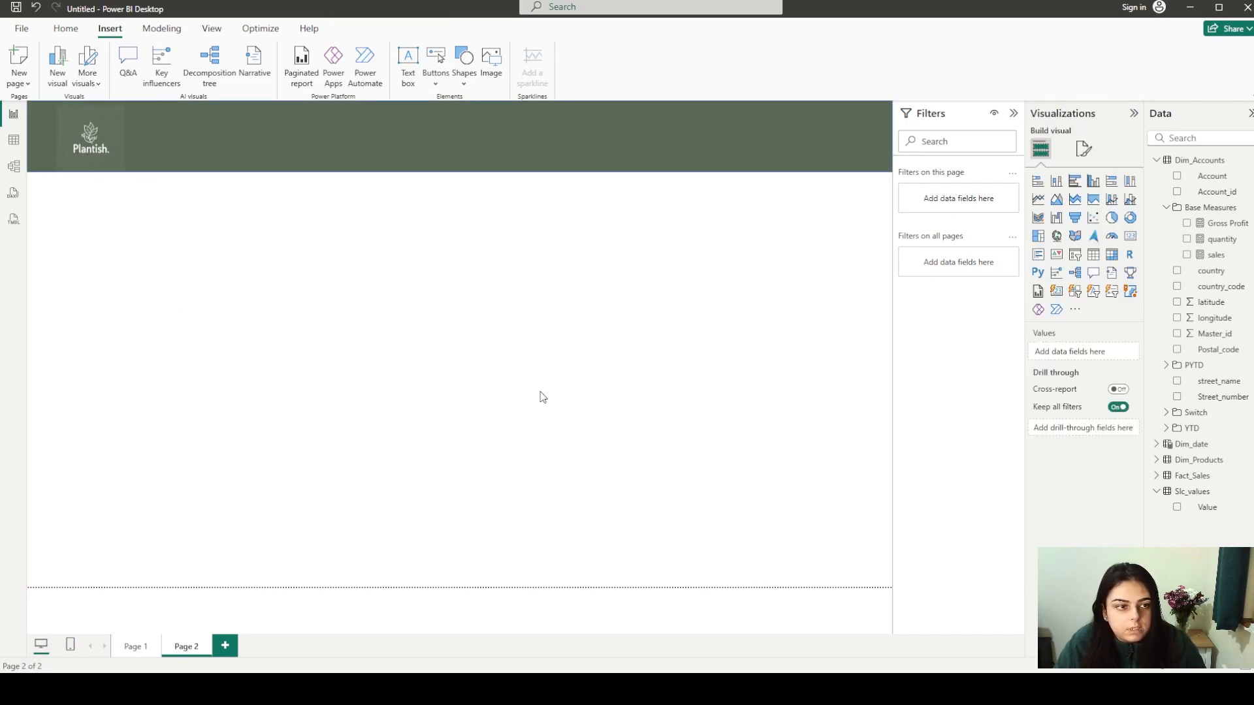
Check the layout slide in PowerPoint, then insert a rectangle directly beneath the header's left end and size it as the slicer panel
key(alt+Tab)
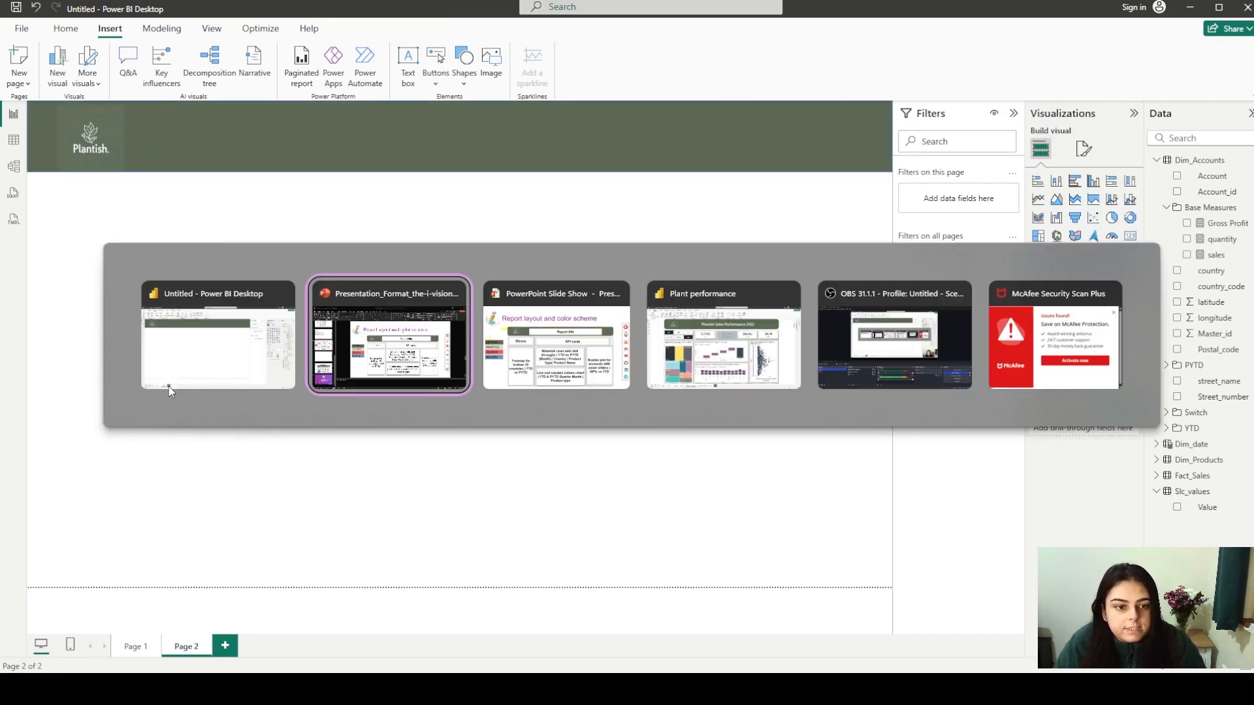
key(alt+Tab)
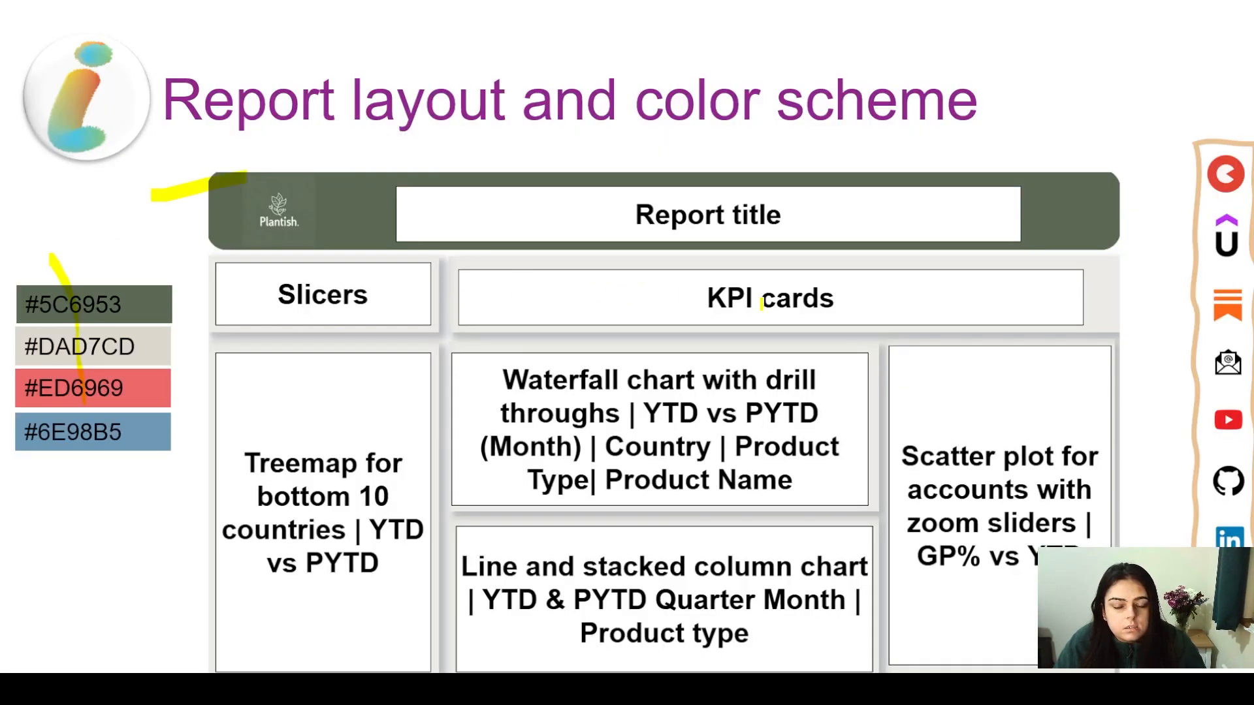
key(alt+Tab)
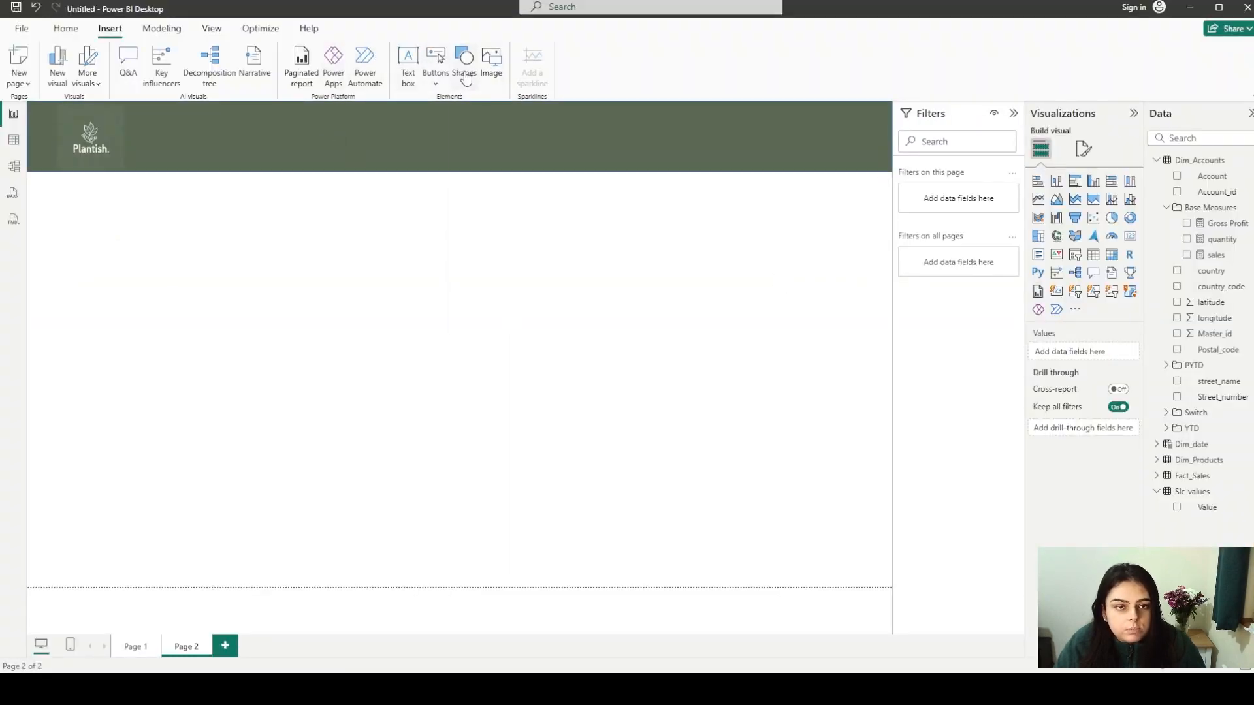
click(464, 77)
click(464, 130)
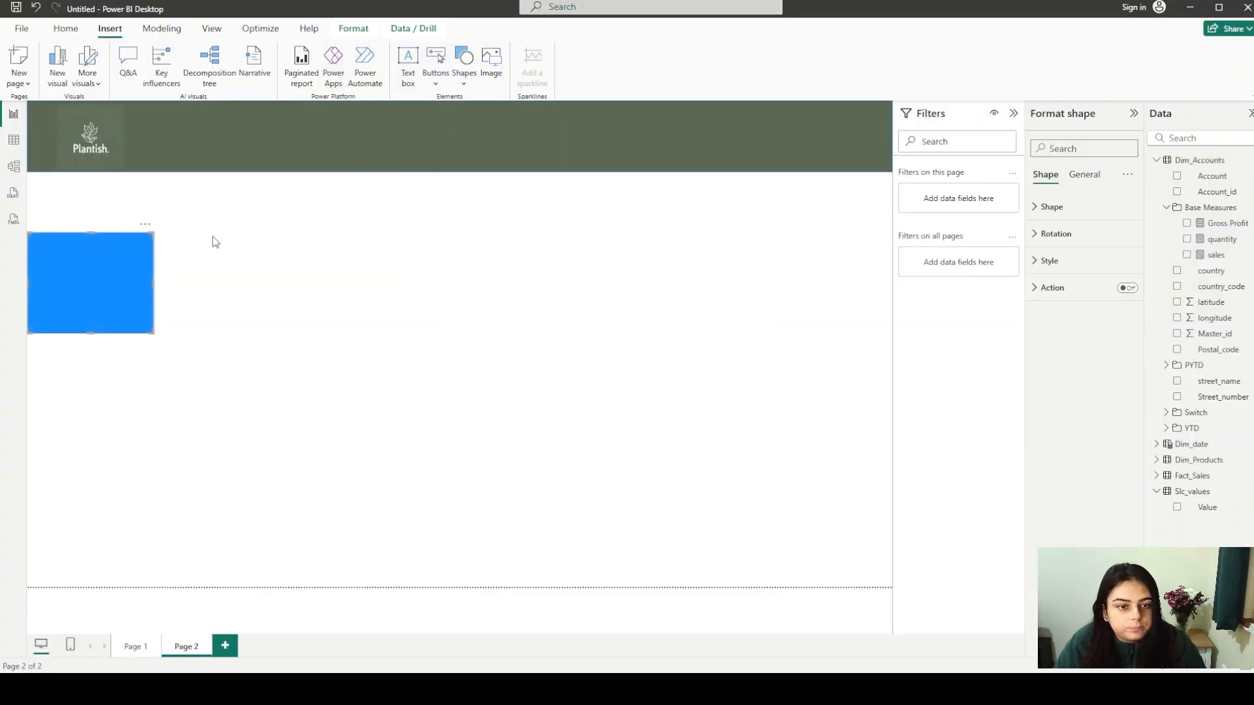
drag(76, 272, 77, 227)
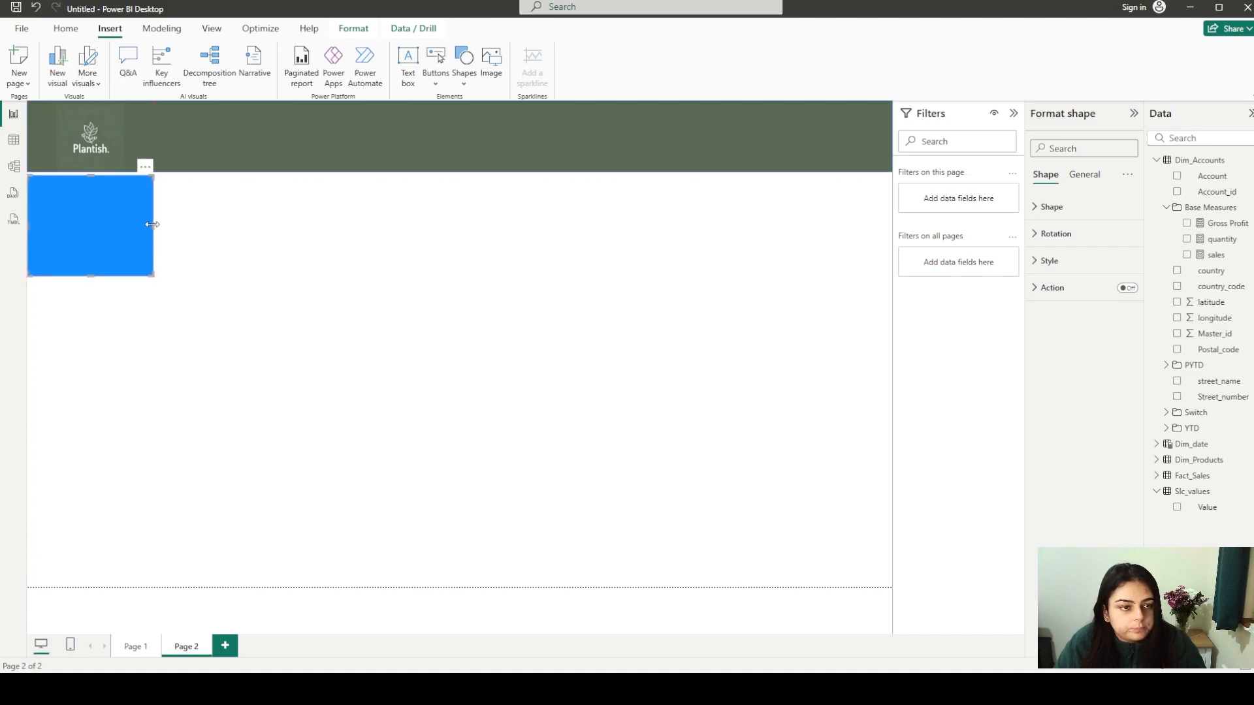
drag(154, 225, 245, 230)
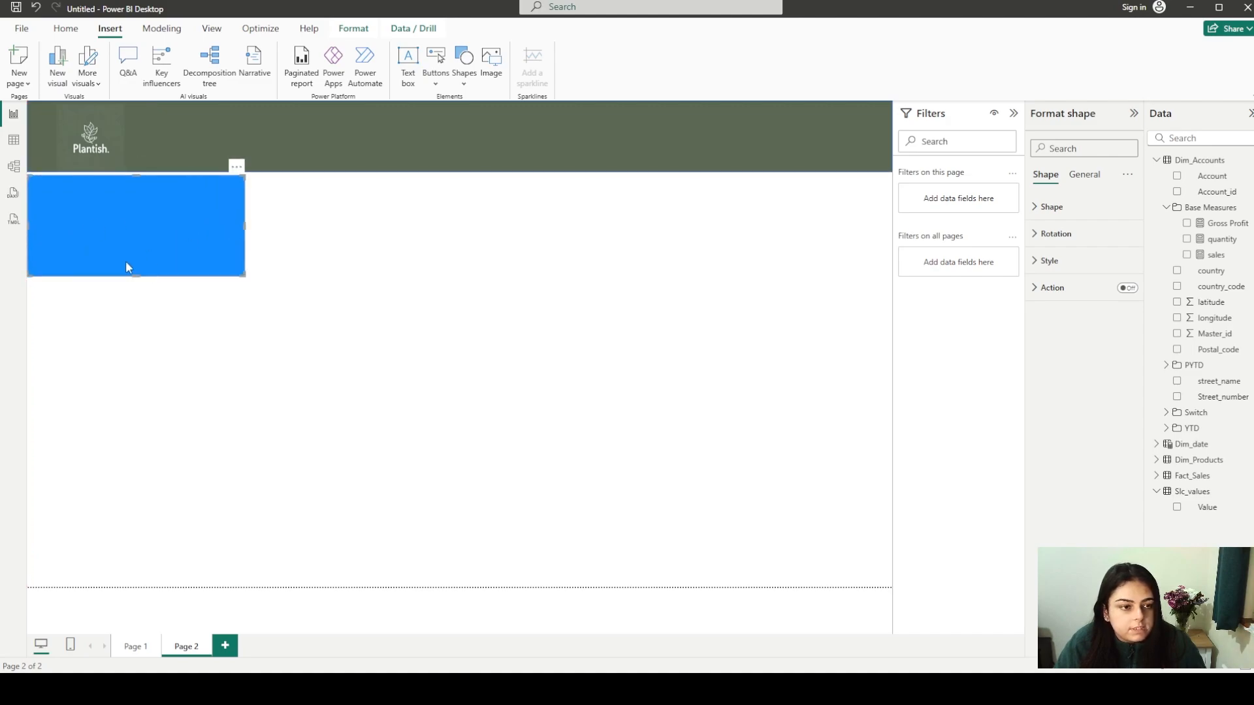
drag(141, 276, 141, 259)
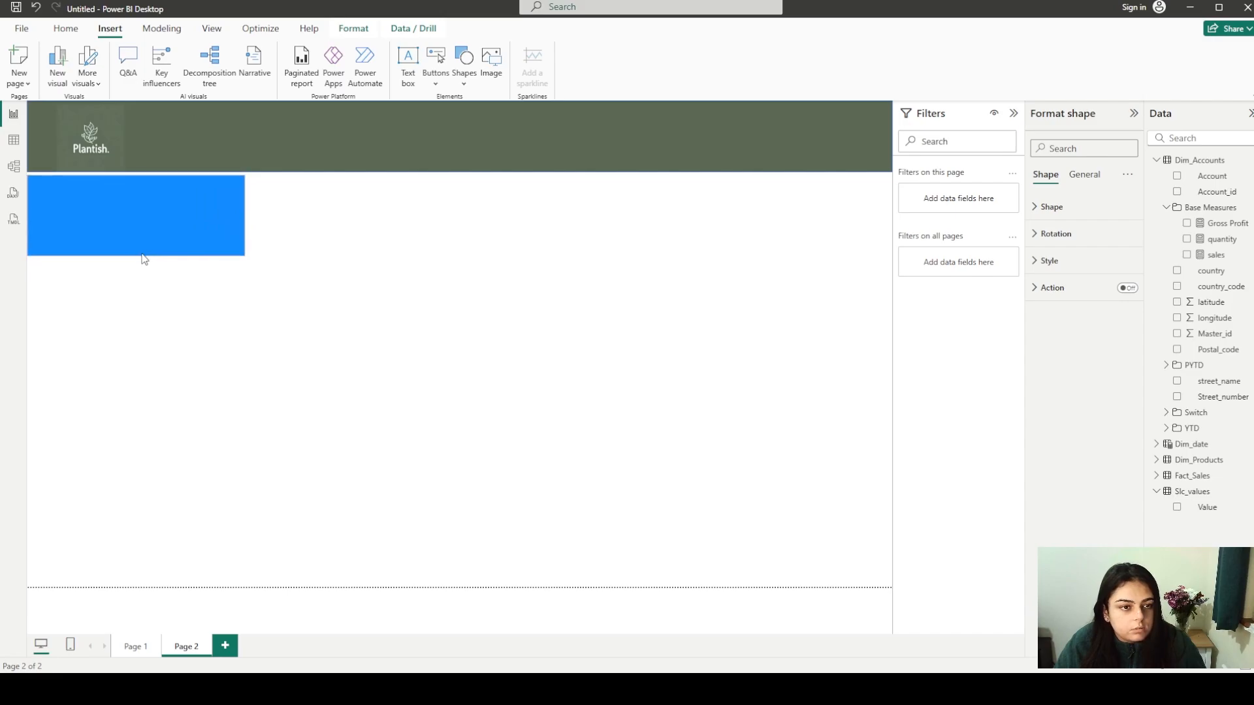
click(344, 255)
Look up the beige colour code on the PowerPoint layout slide and set the slicer panel rectangle's fill to #DAD7CD
click(118, 224)
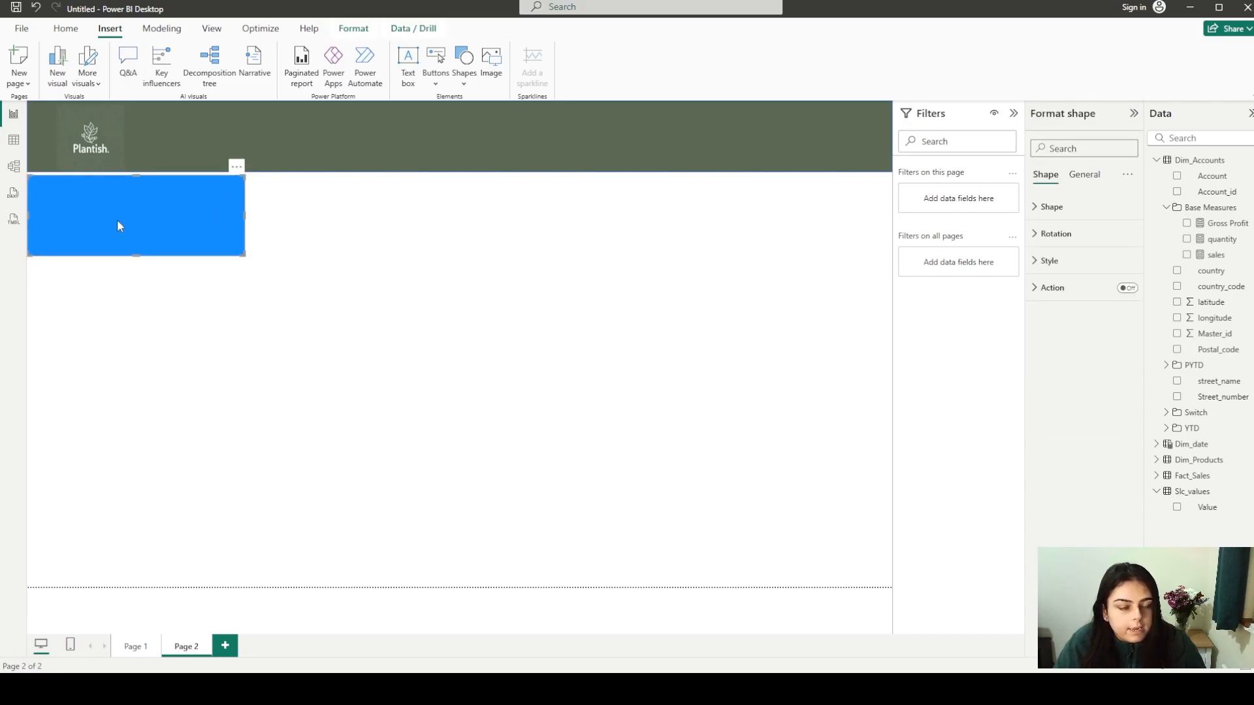
key(alt+Tab)
key(alt+Tab)
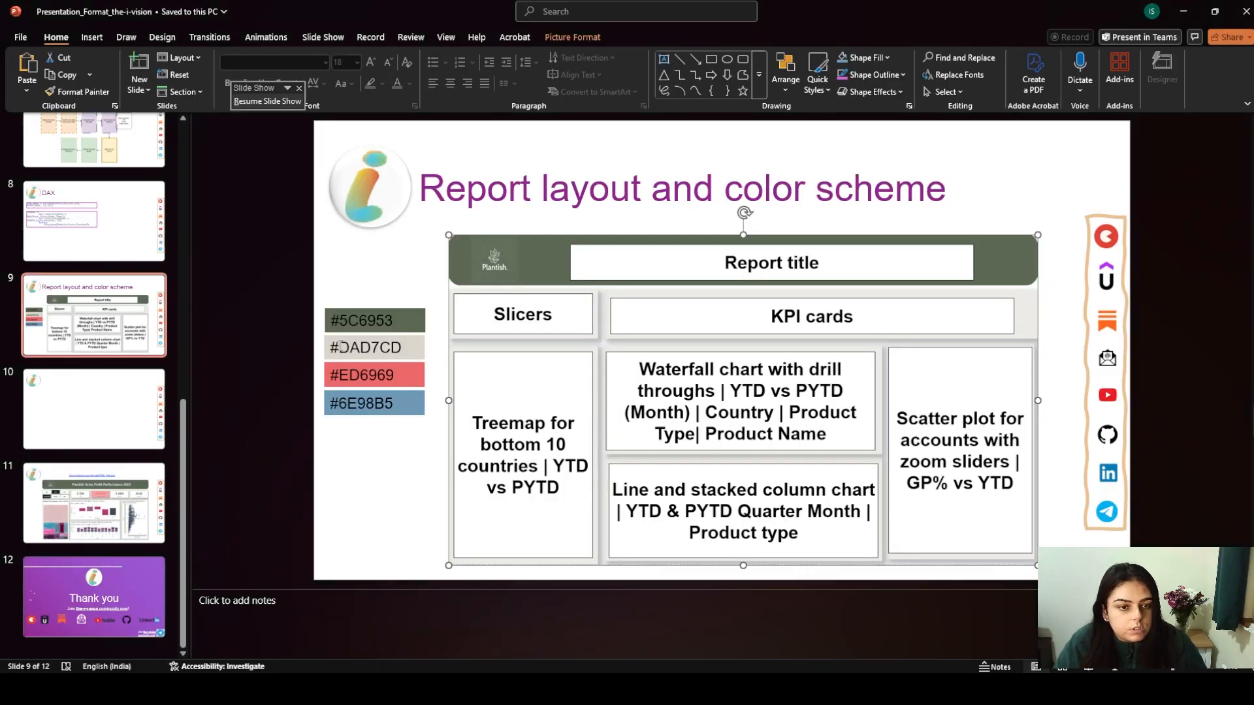
click(348, 352)
key(alt+Tab)
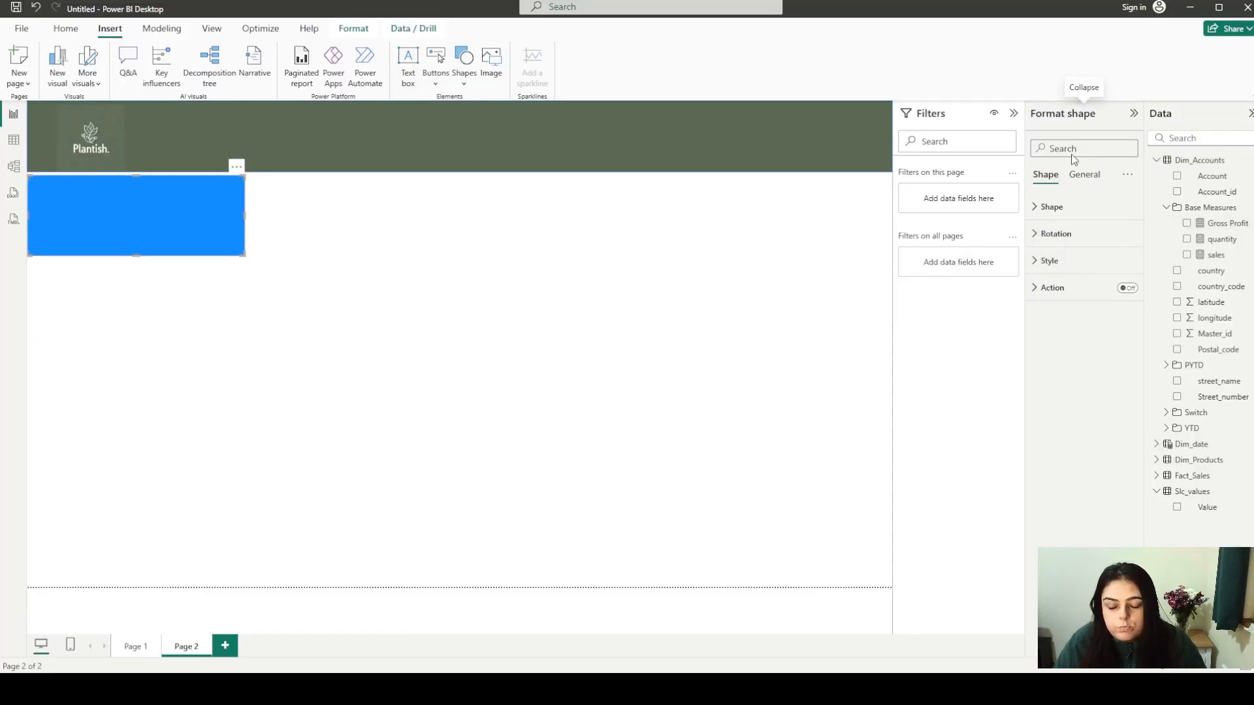
click(1079, 262)
click(1064, 326)
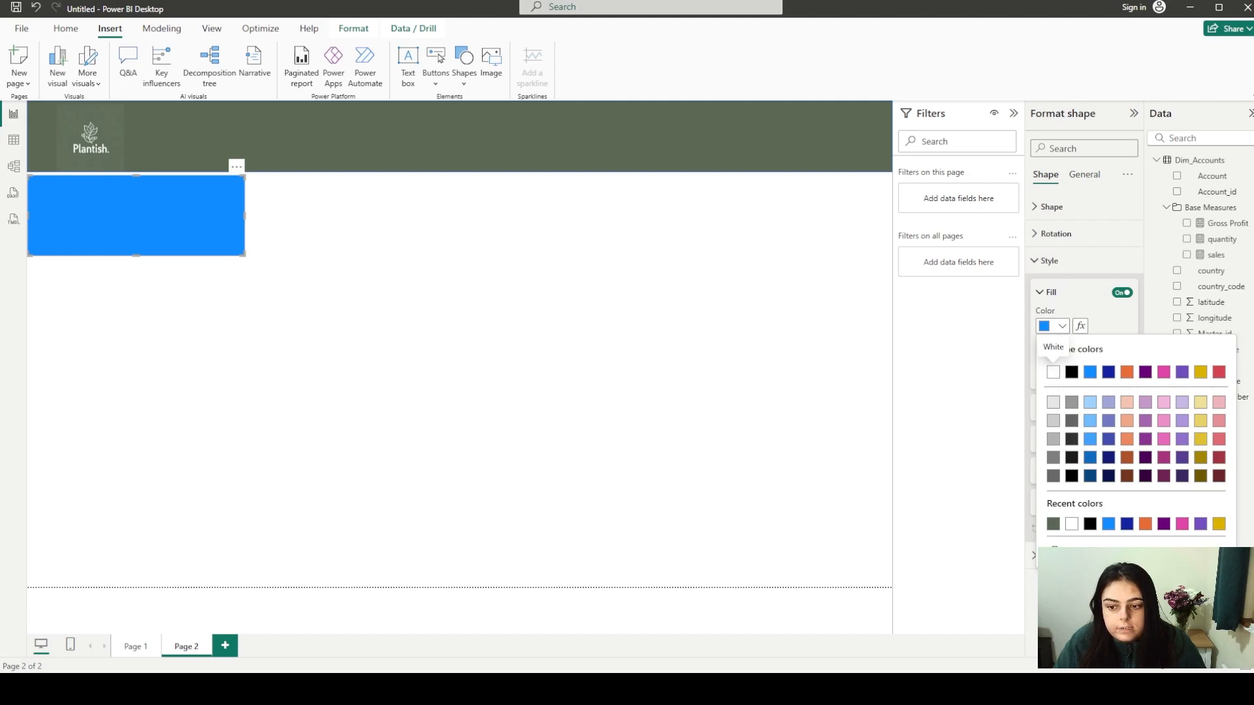
click(1058, 555)
text(#DAD7CD)
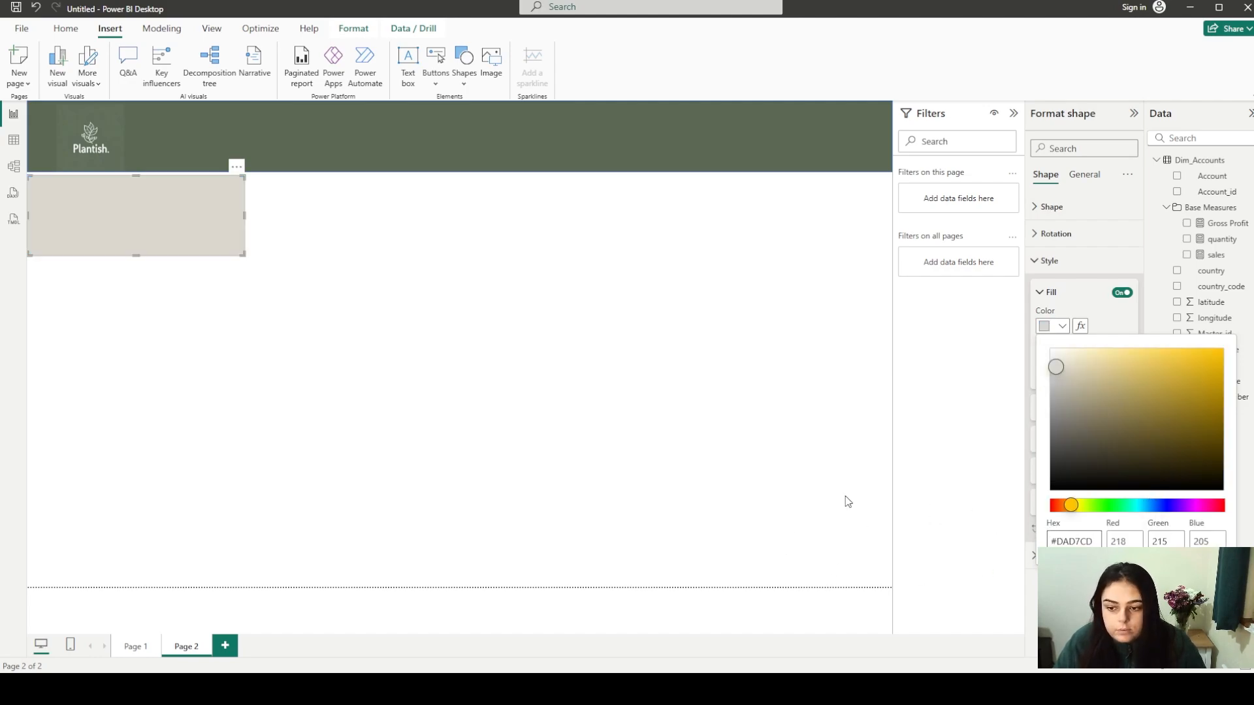
click(337, 410)
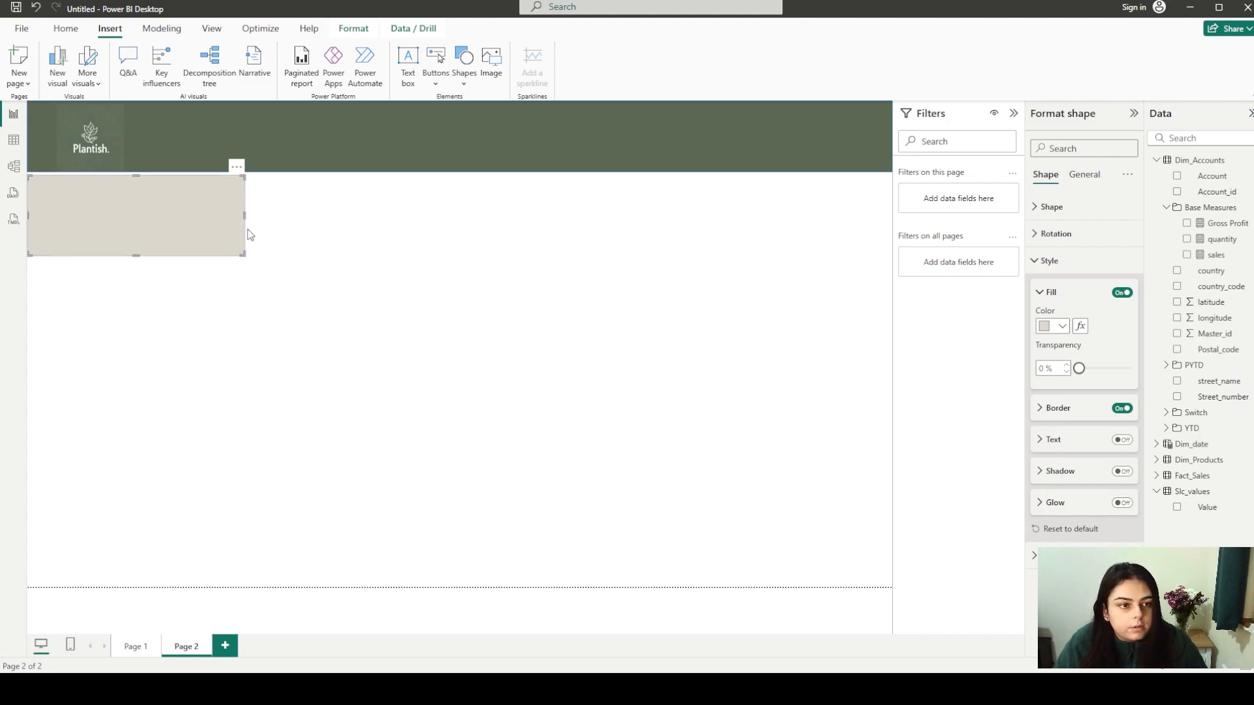
click(303, 292)
key(ctrl+v)
drag(195, 227, 497, 226)
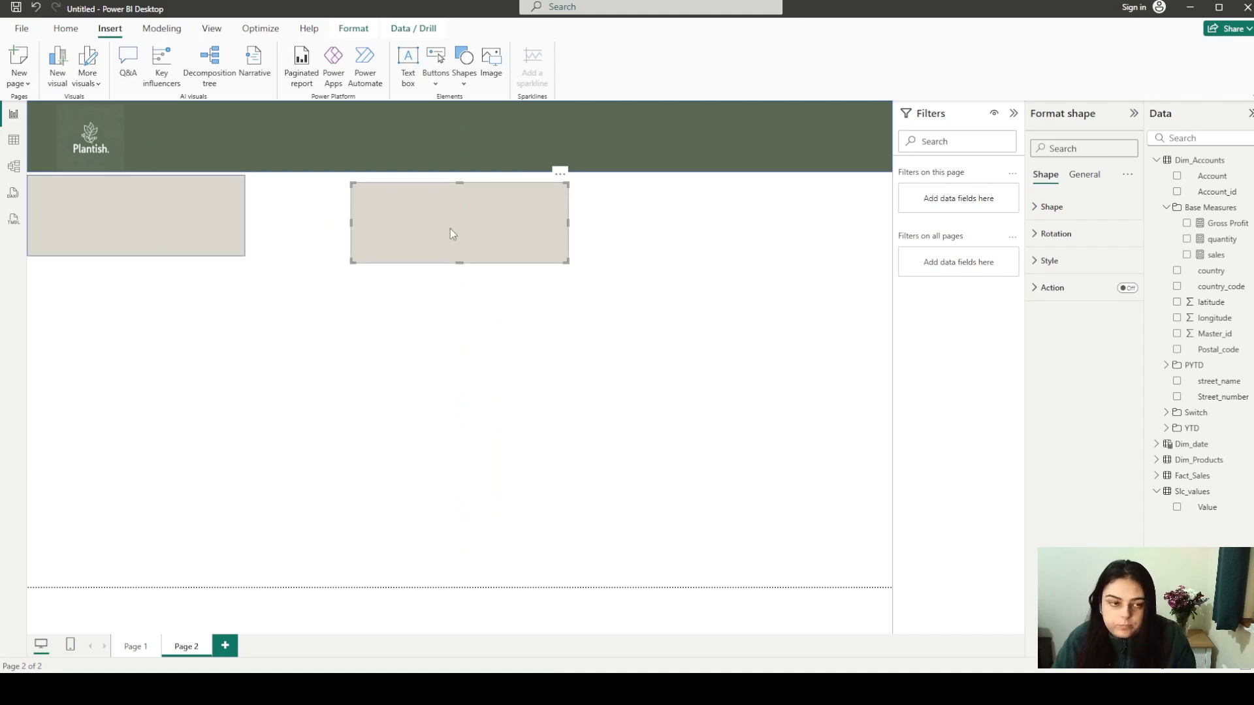
key(Delete)
Turn off the border of the beige slicer panel rectangle
click(203, 202)
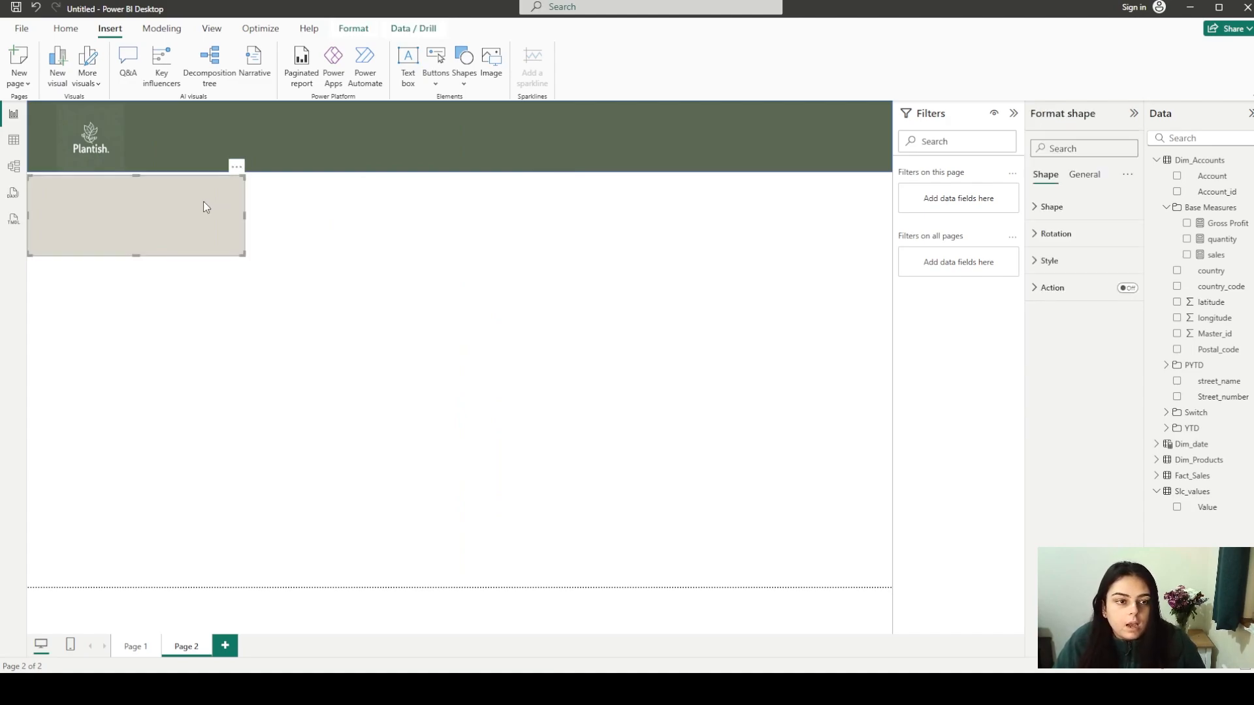
click(1097, 264)
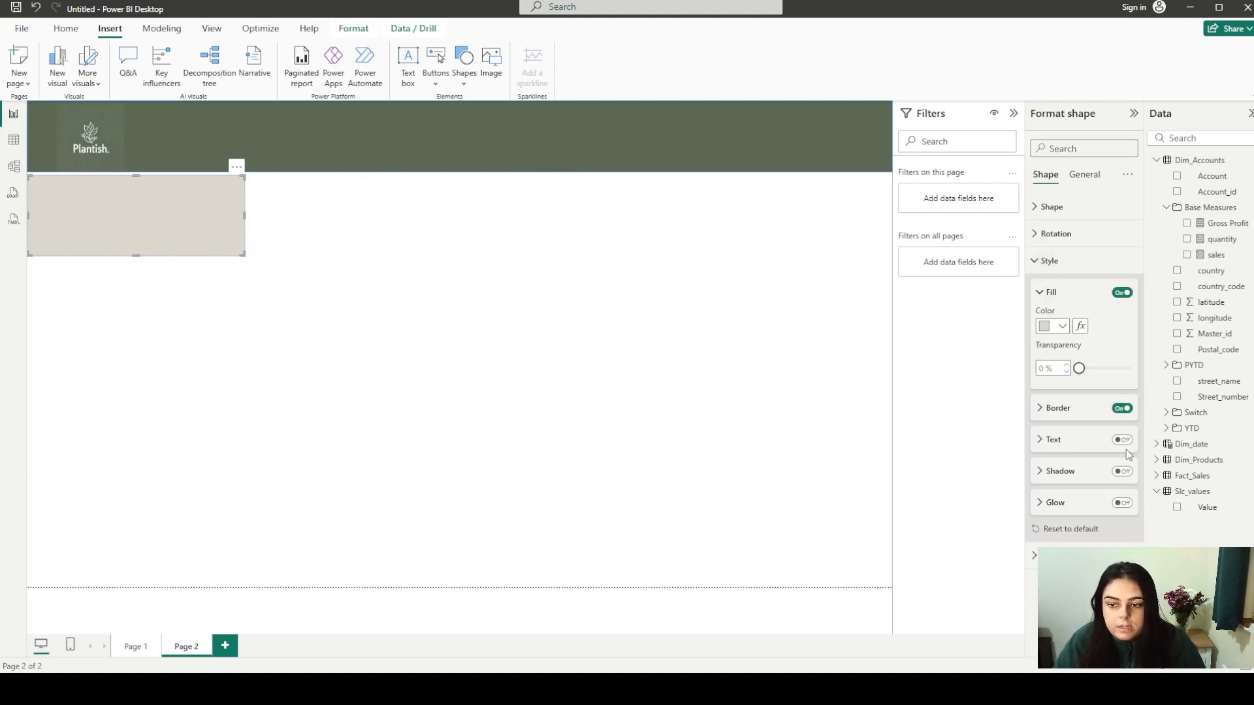
click(1123, 410)
click(513, 255)
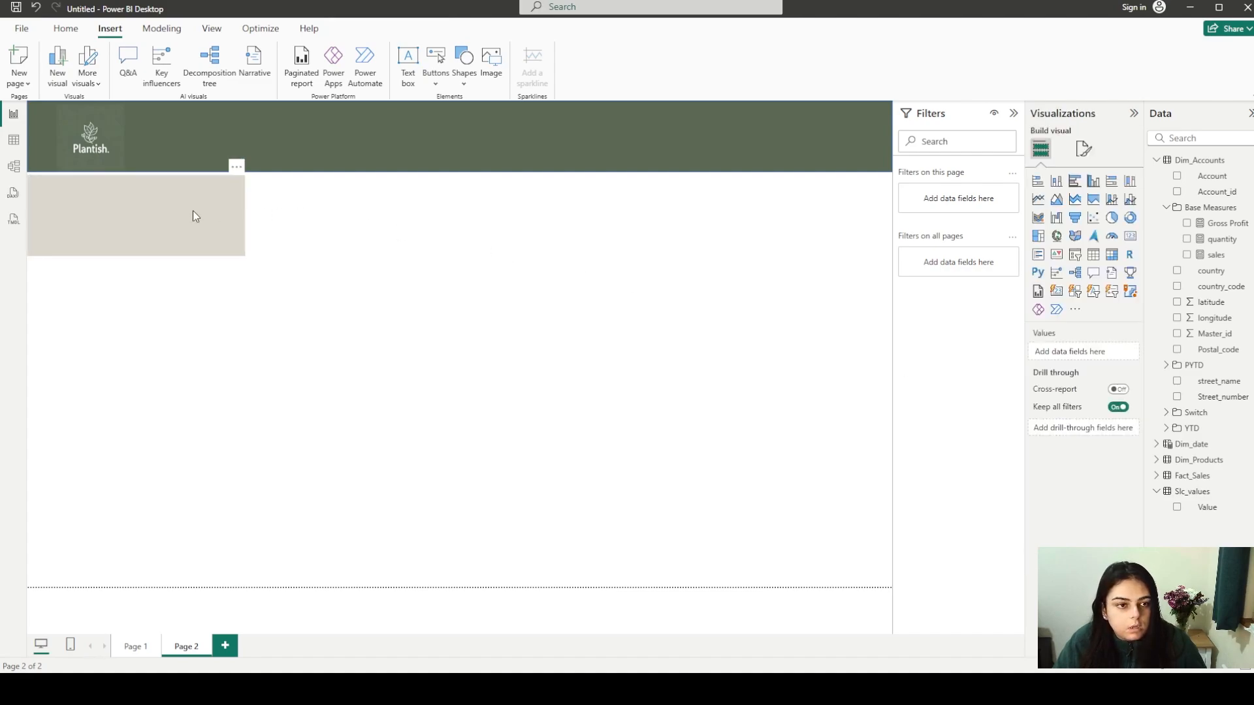
Duplicate the borderless slicer panel, place the copy beside it and stretch it to the page's right edge for the KPI cards
click(194, 211)
click(527, 266)
key(ctrl+v)
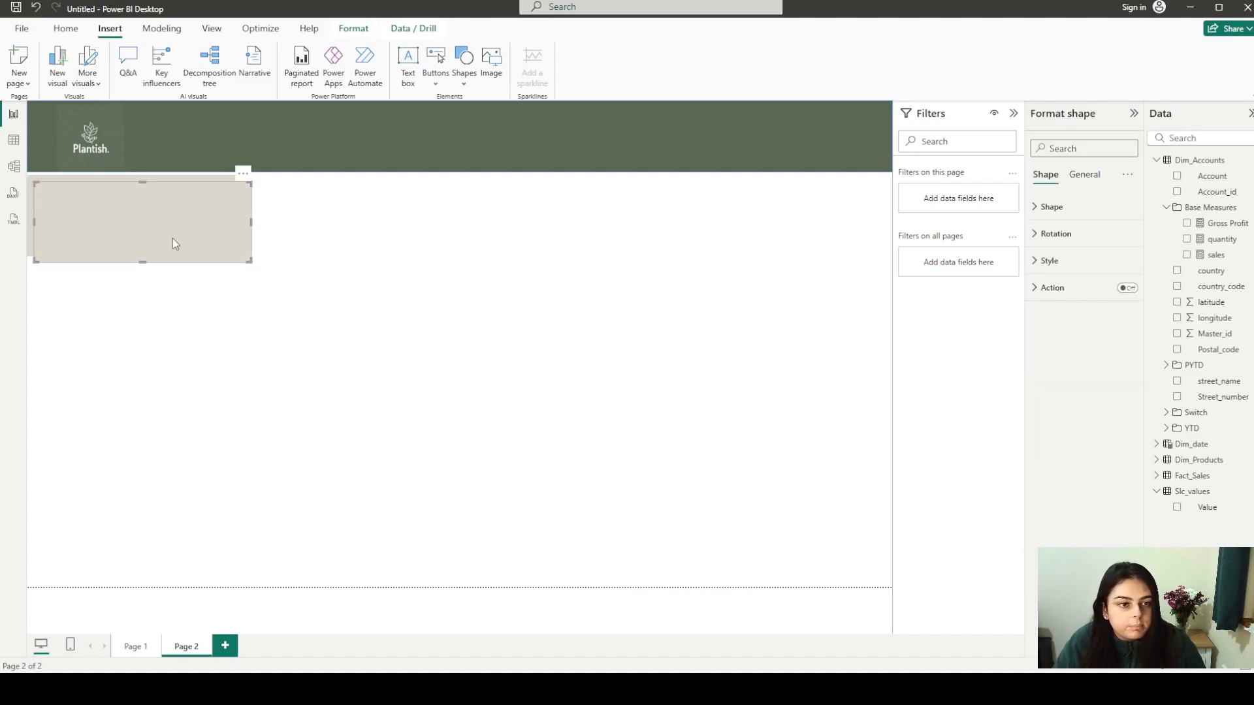
drag(173, 238, 389, 232)
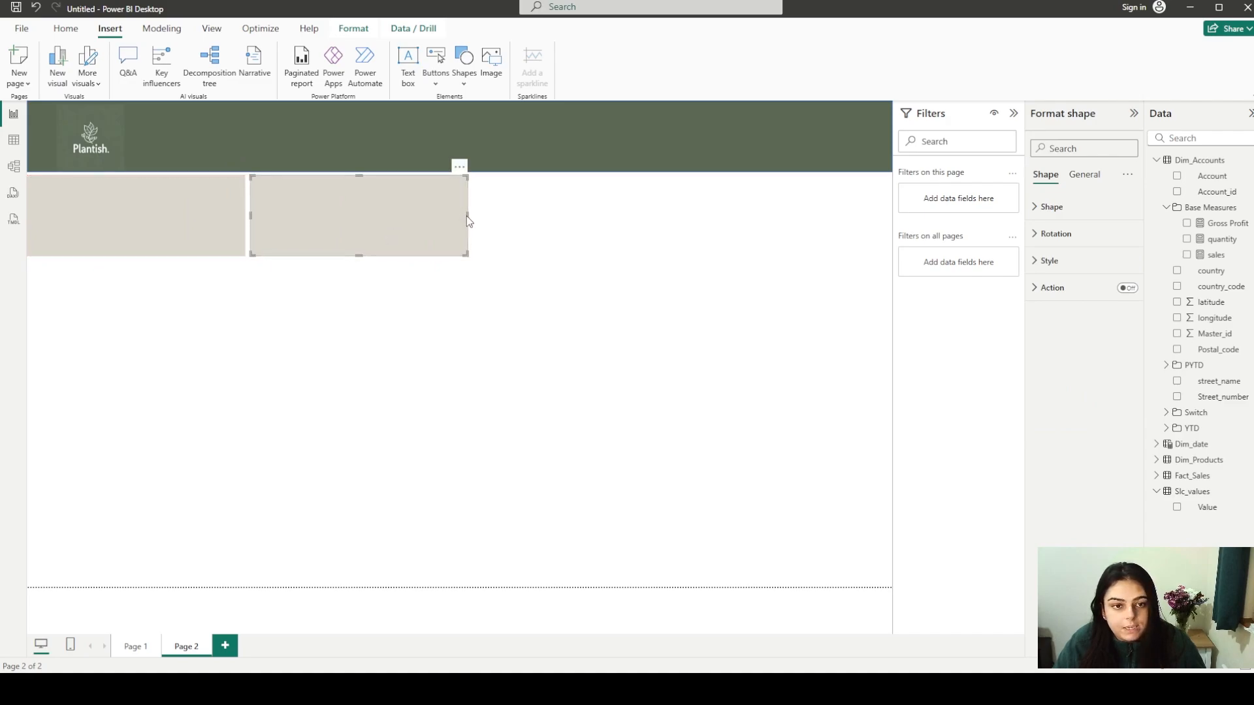
drag(466, 216, 891, 262)
click(261, 359)
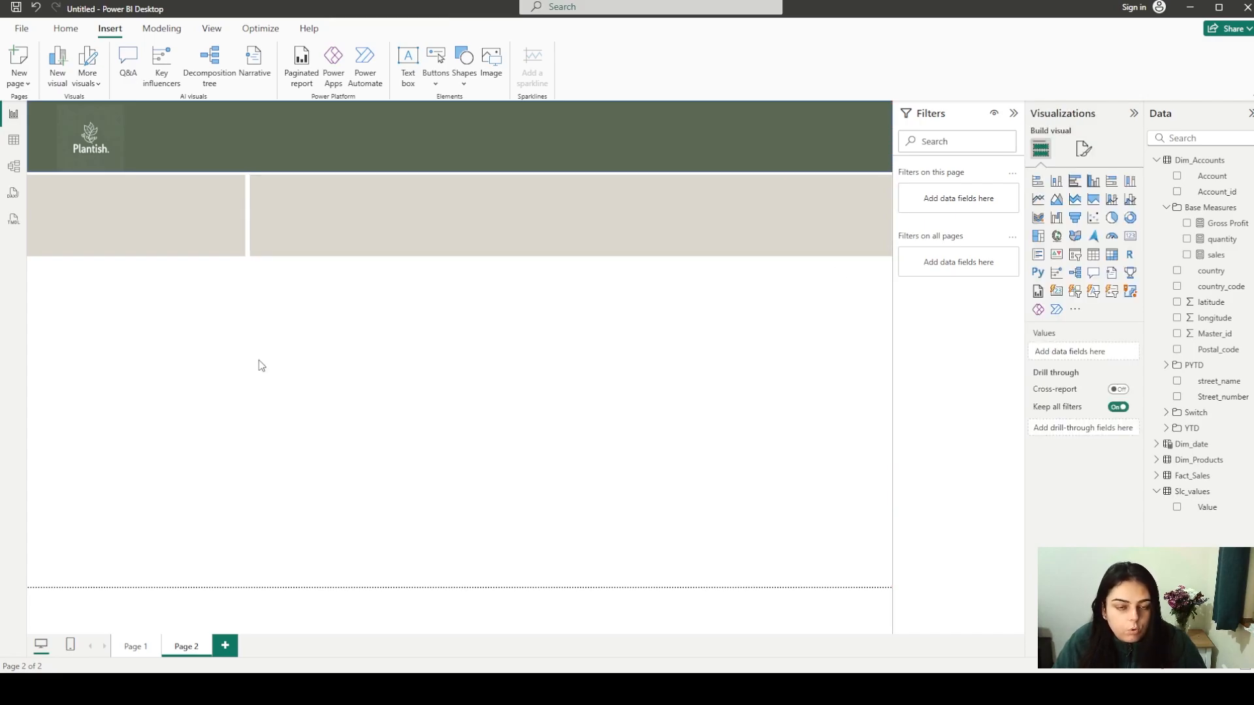
Switch to the PowerPoint layout slide and highlight the Slicers, KPI cards and Treemap areas
key(alt+Tab)
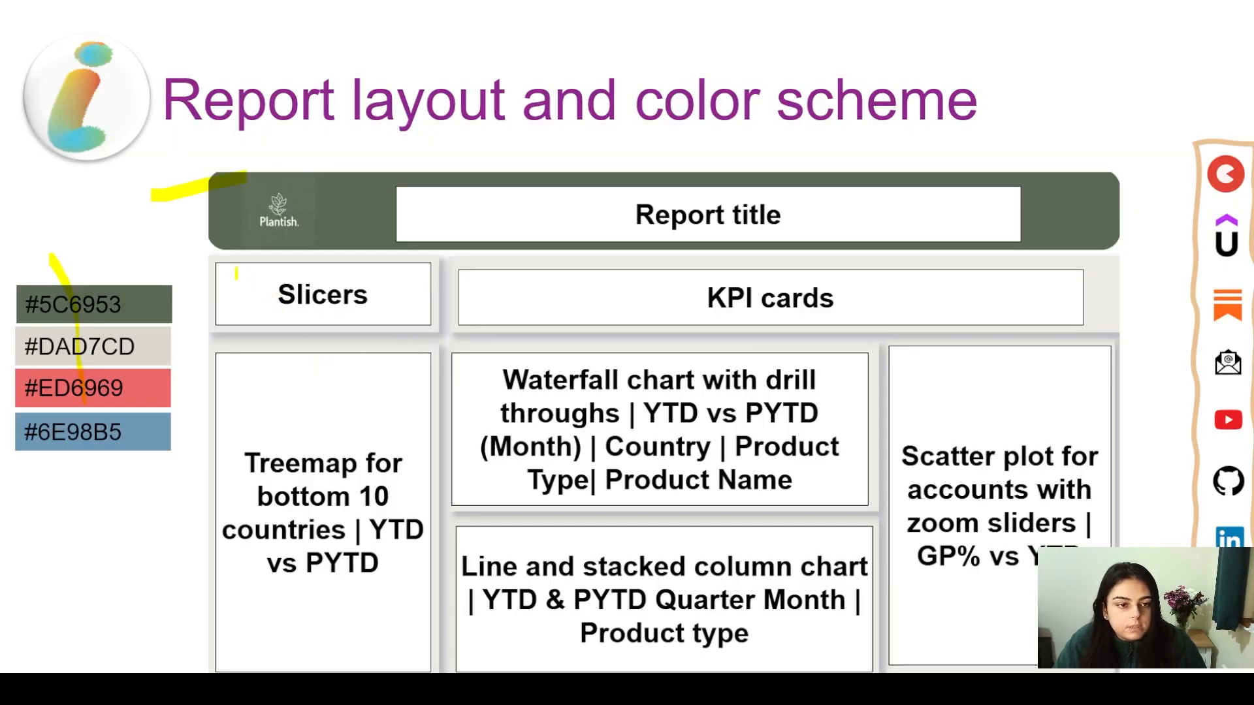
drag(191, 256, 287, 235)
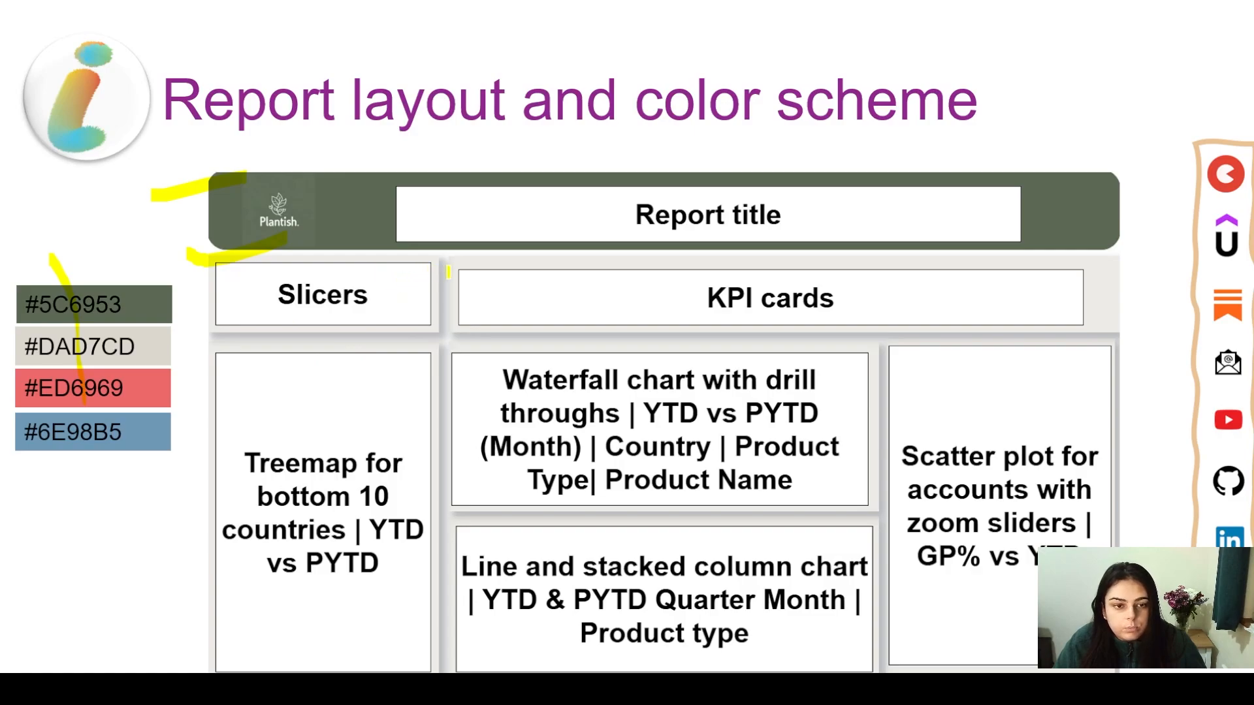
drag(449, 272, 505, 250)
drag(237, 328, 199, 399)
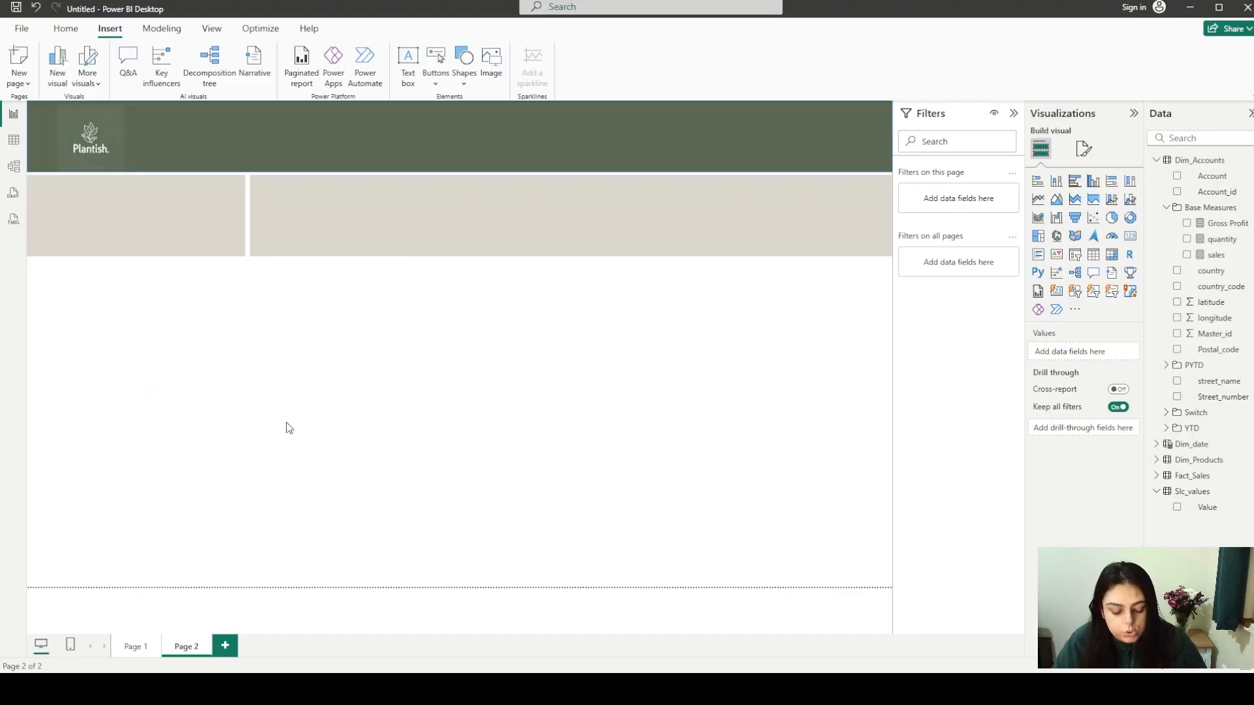
Return to Power BI, paste another beige panel beneath the slicer panel and extend it to the page's bottom edge for the treemap
key(ctrl+v)
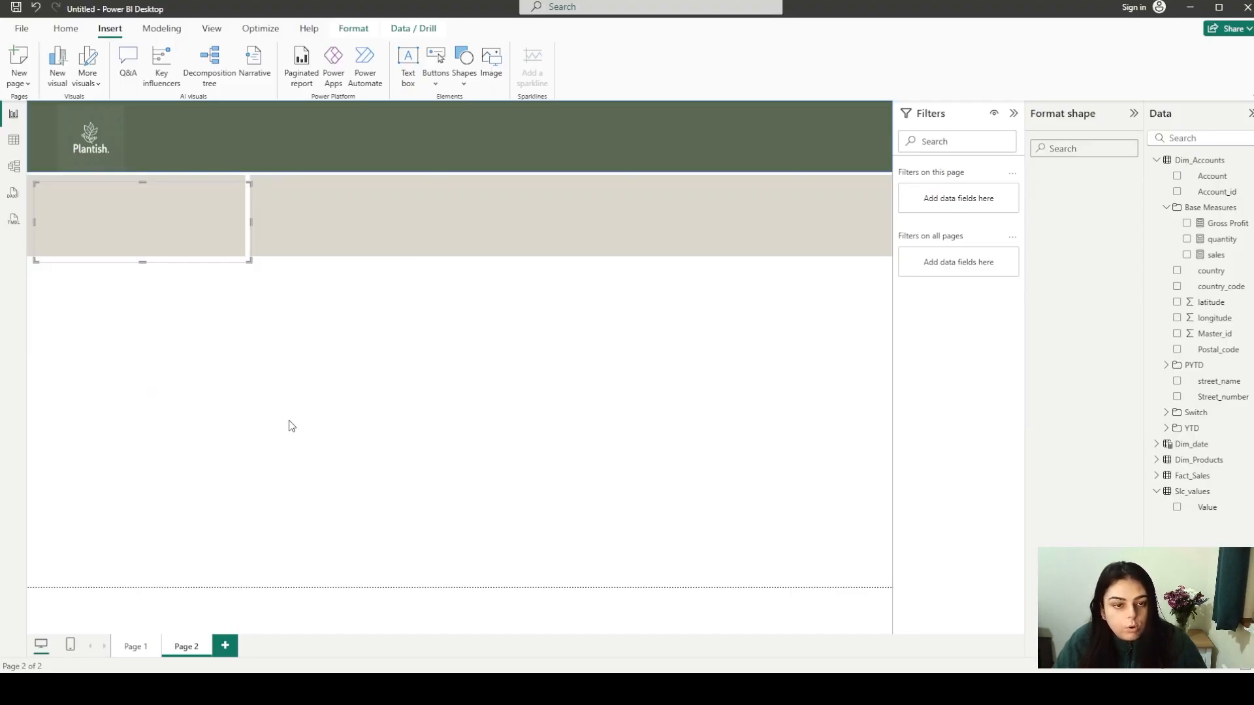
drag(182, 226, 175, 315)
drag(247, 339, 248, 588)
click(267, 432)
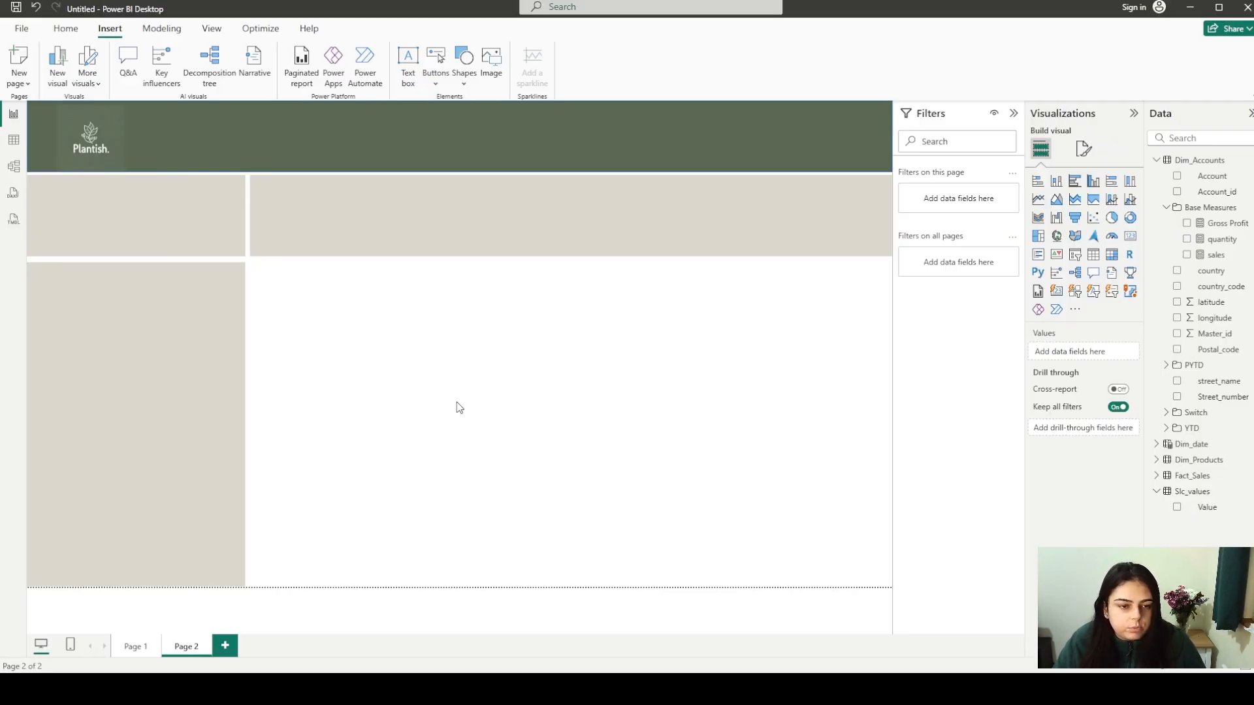
Paste another beige panel beside the treemap panel, enlarge it for the waterfall chart and align its top with the treemap panel
key(ctrl+v)
drag(177, 210, 386, 294)
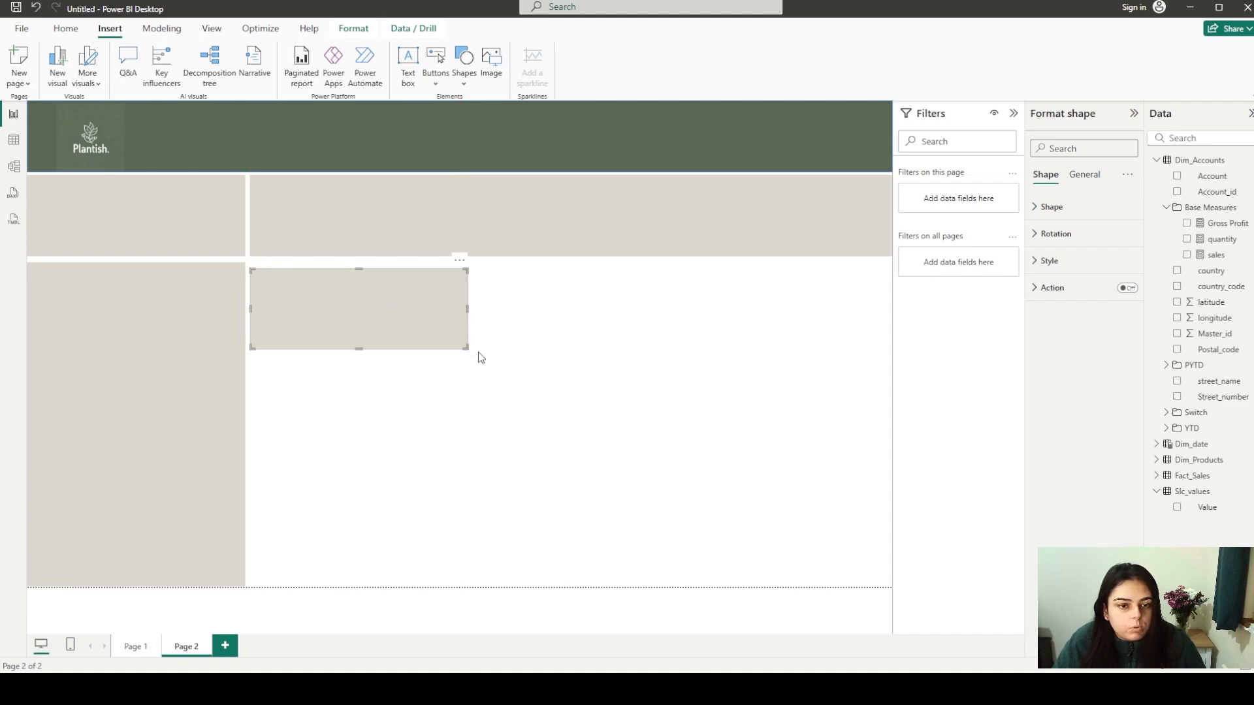
drag(468, 349, 626, 423)
drag(515, 398, 518, 392)
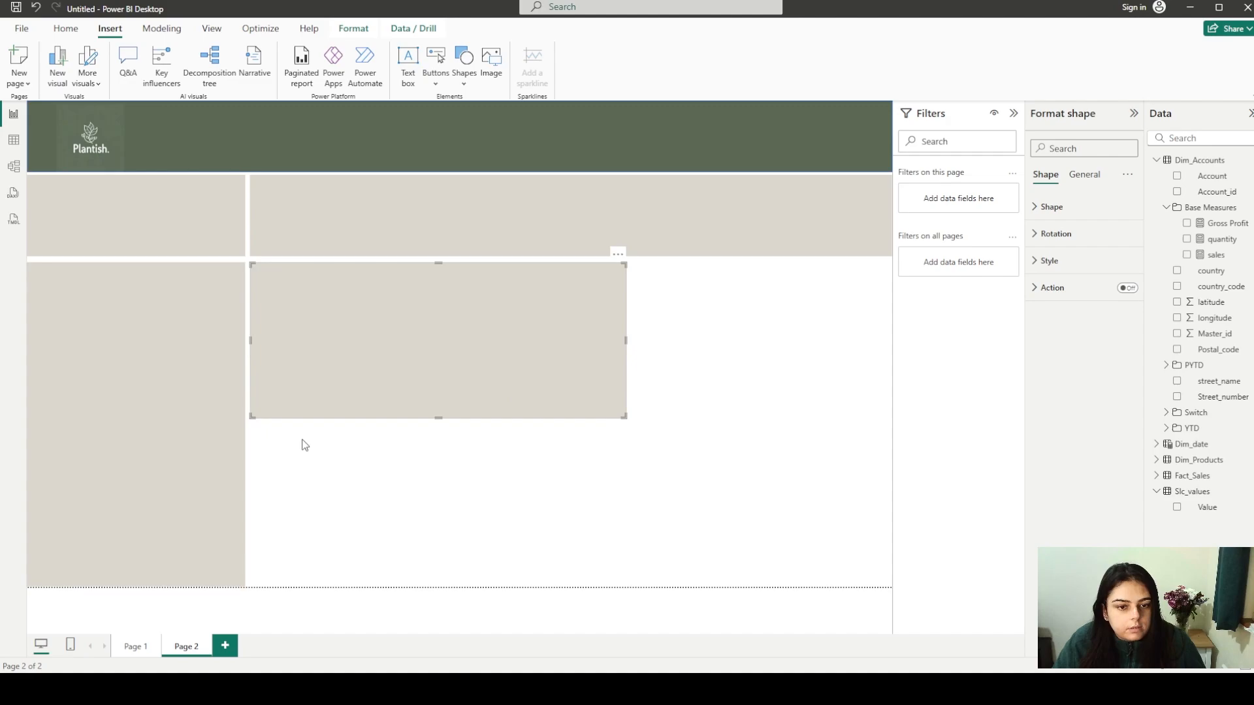
Duplicate the waterfall panel down to the page's bottom edge and adjust both heights to leave only a narrow gap between them
drag(442, 417, 464, 549)
click(476, 457)
click(459, 383)
key(ctrl+c)
key(ctrl+v)
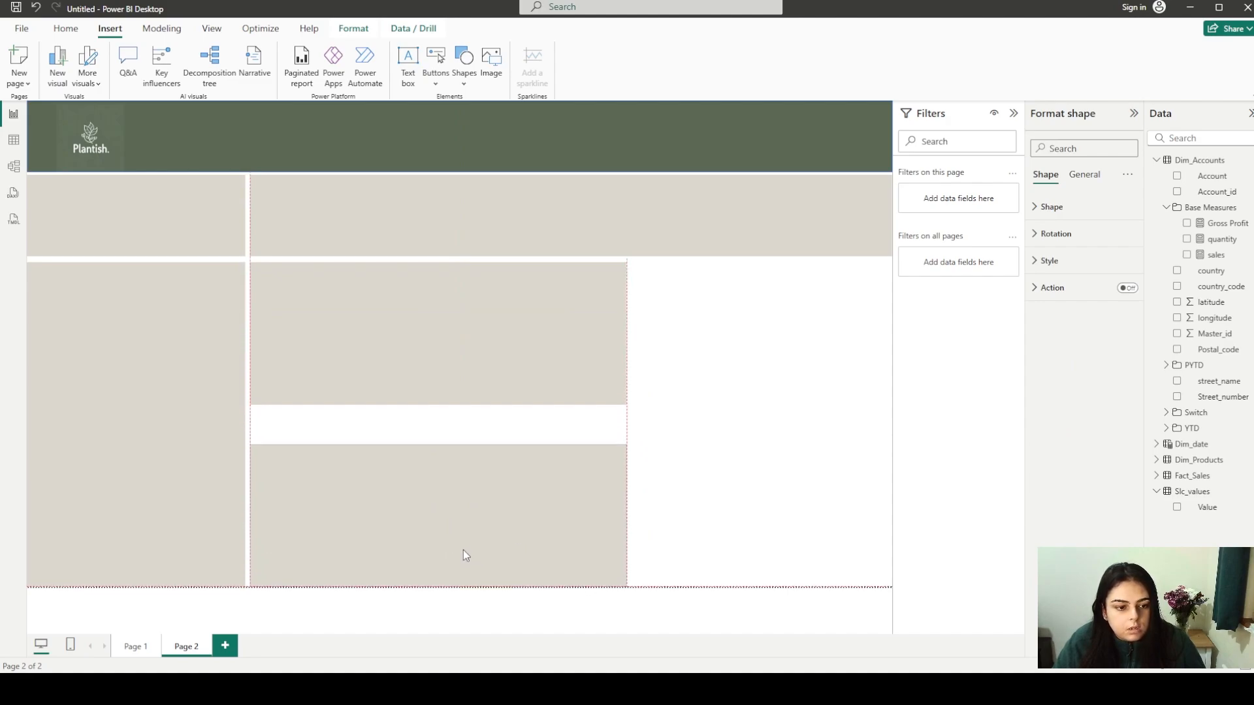
drag(435, 445, 440, 417)
click(439, 403)
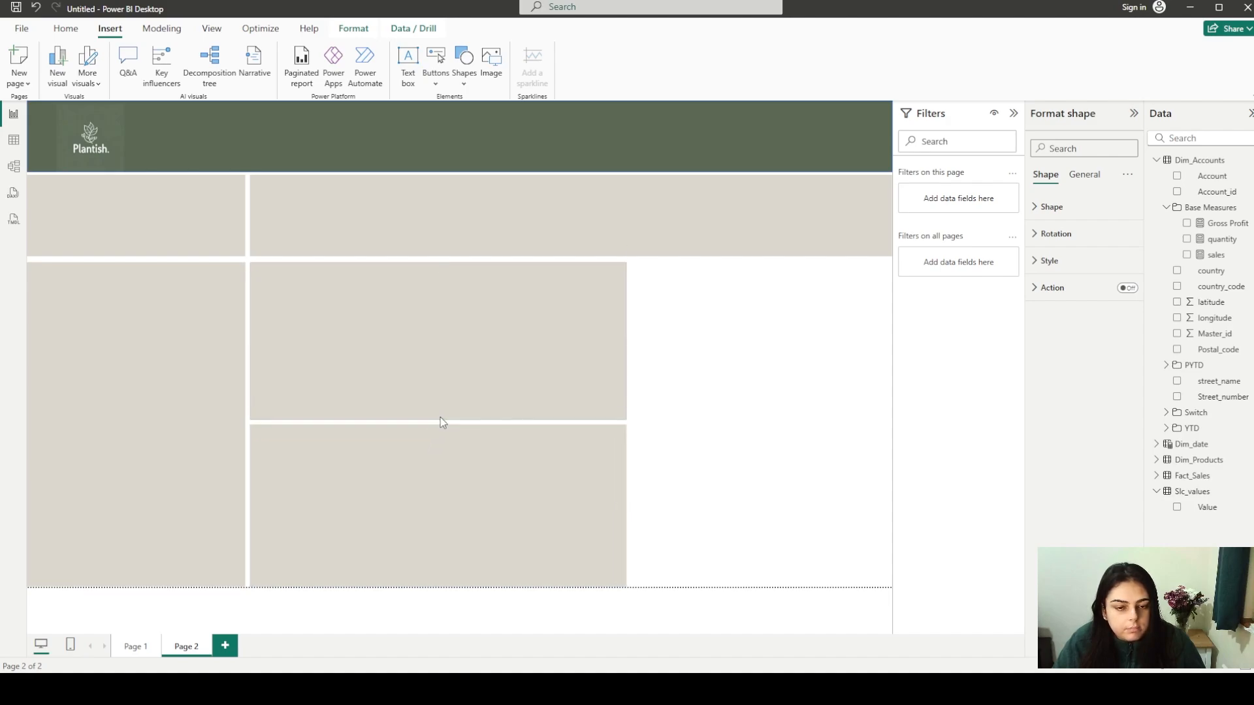
Switch to the PowerPoint layout slide and highlight the waterfall chart and the line and stacked column chart areas
click(846, 424)
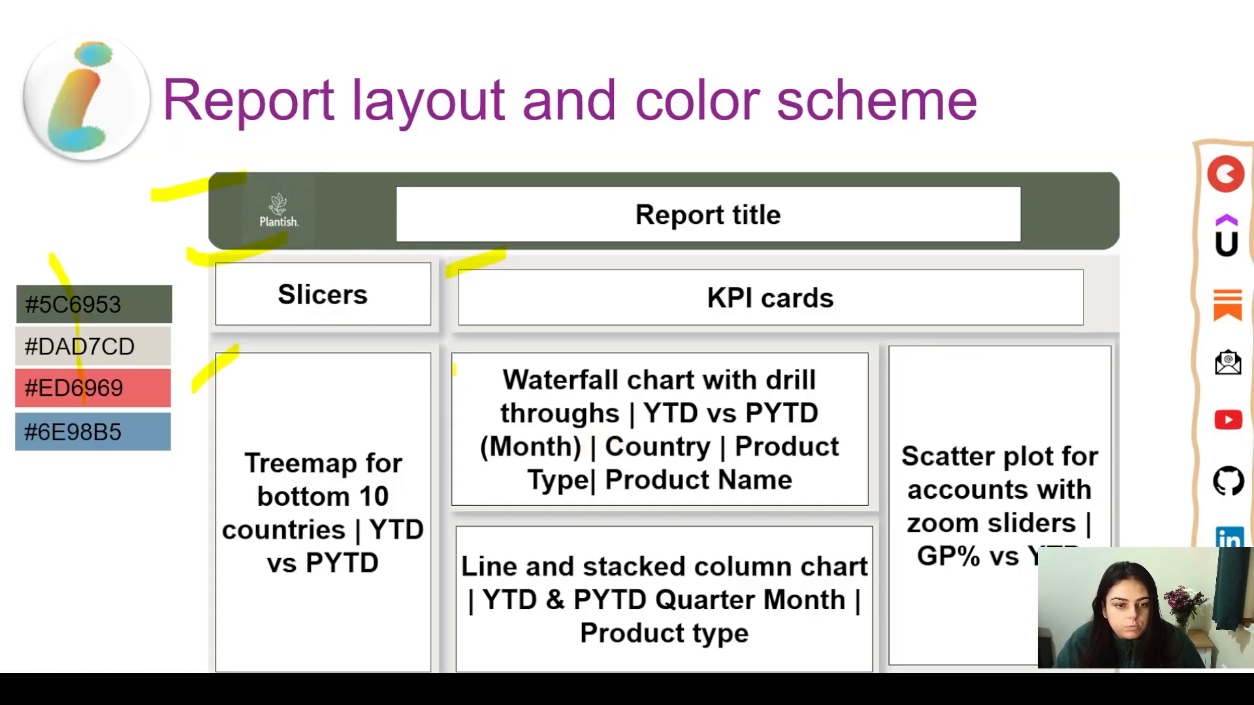
drag(455, 370, 599, 335)
drag(429, 551, 527, 517)
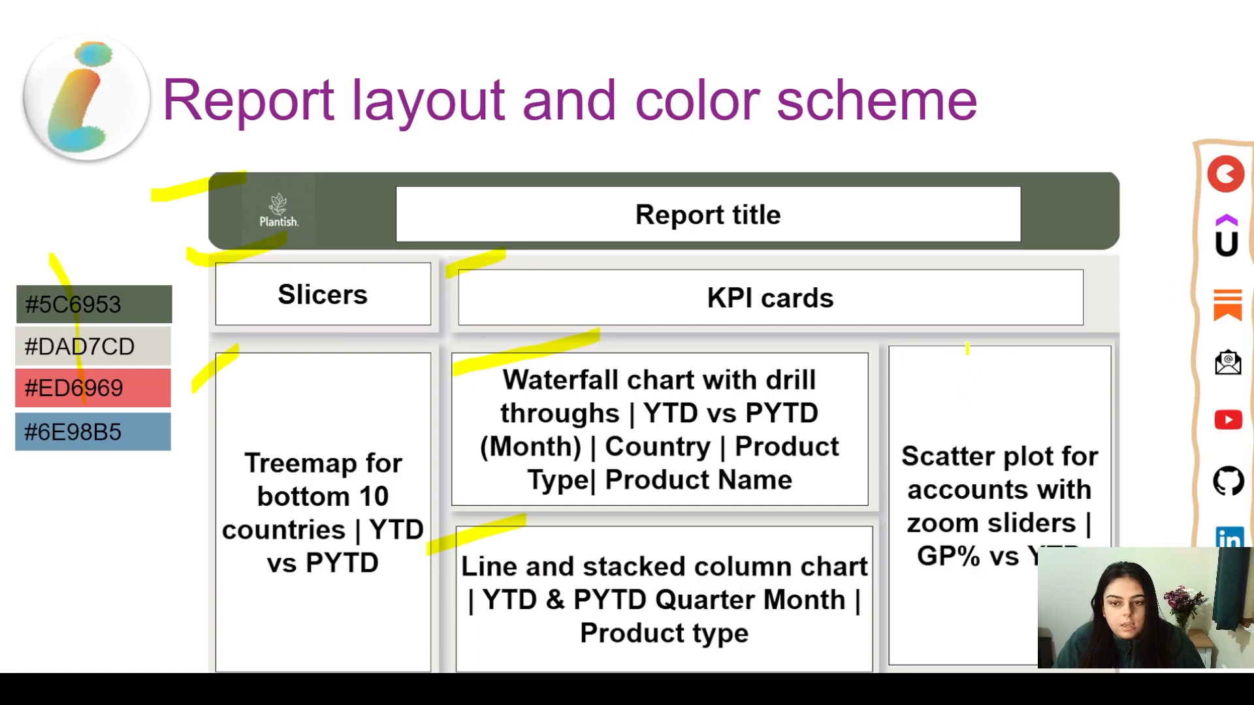
Mark the scatter plot area on the slide, and in Power BI fill the space beside the two chart panels with another beige panel
drag(967, 349, 917, 414)
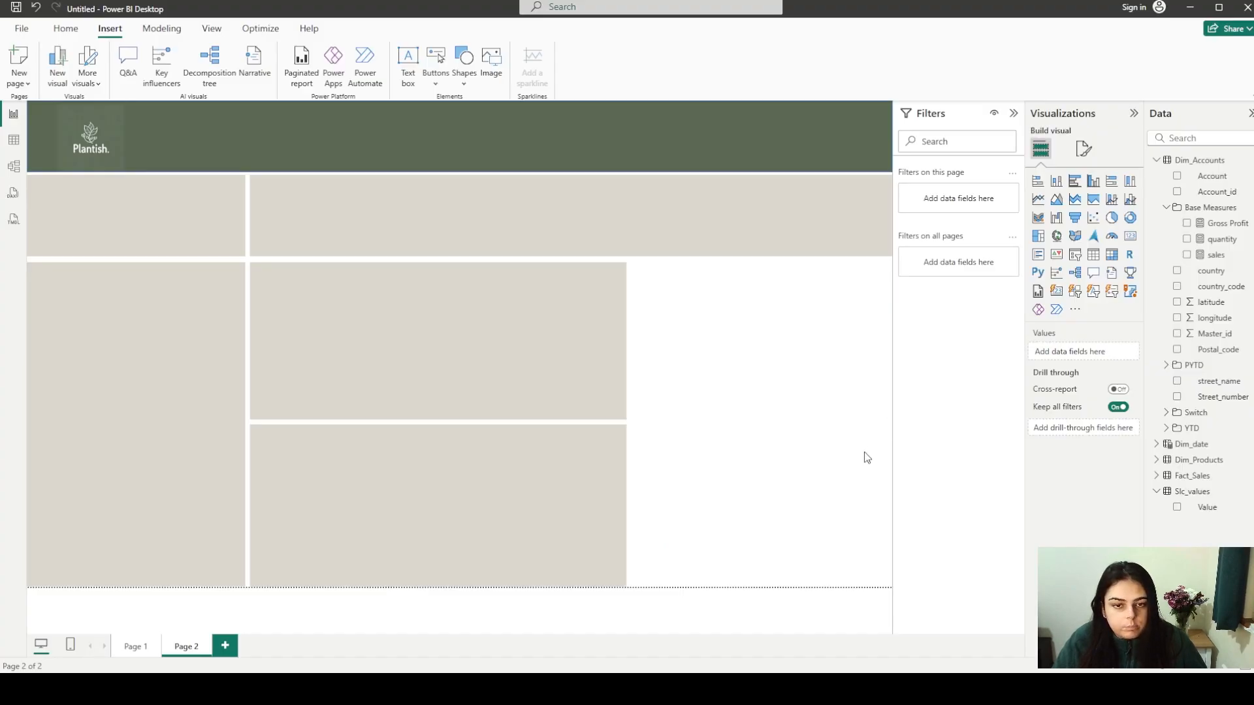
key(ctrl+v)
drag(500, 390, 766, 406)
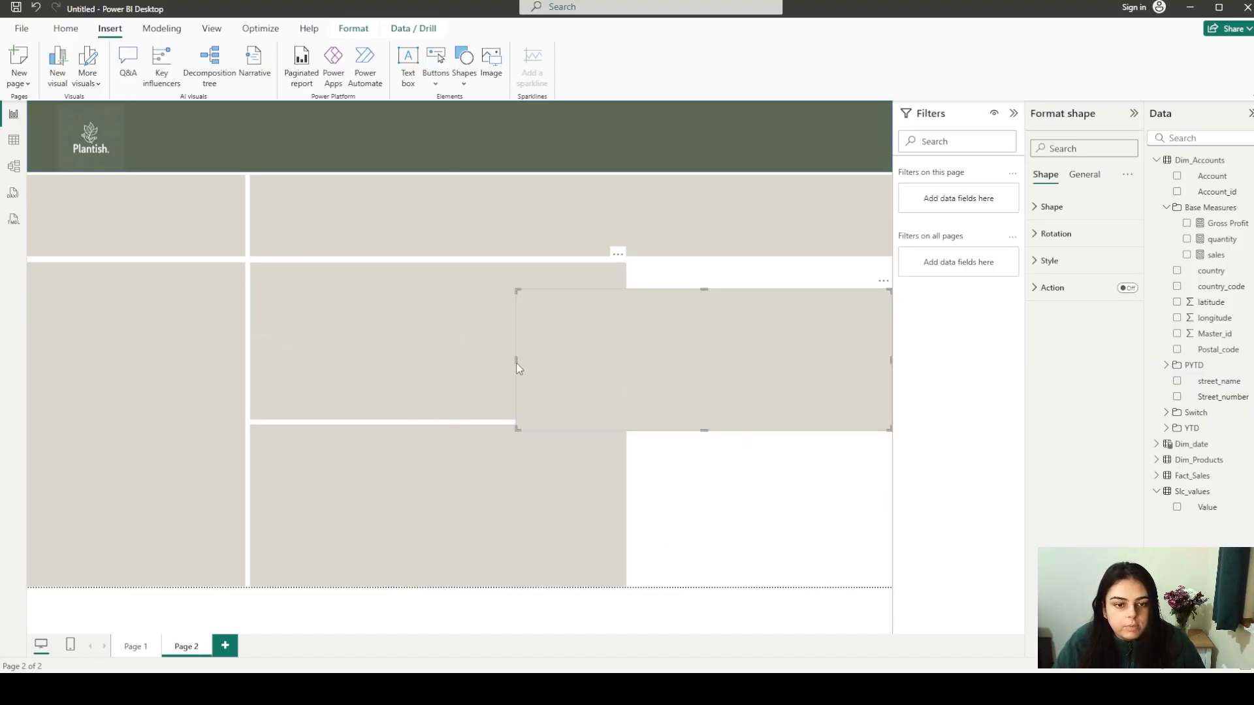
drag(517, 359, 687, 350)
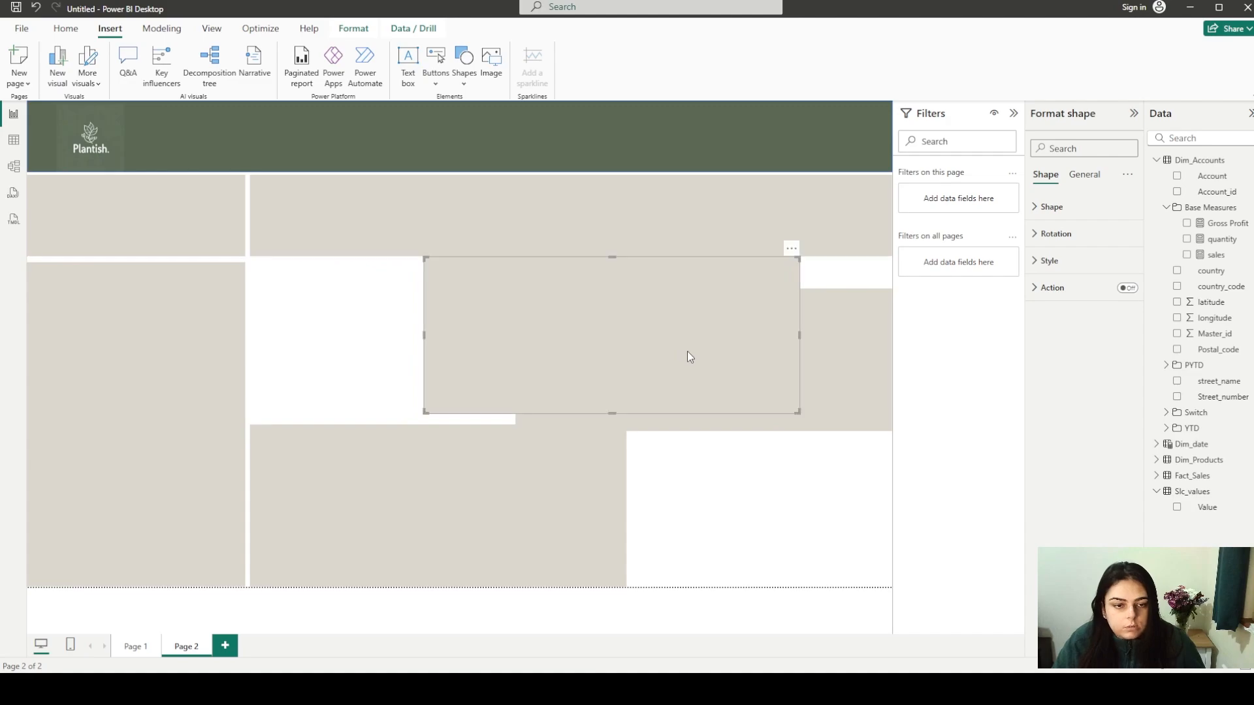
key(ctrl+z)
click(708, 381)
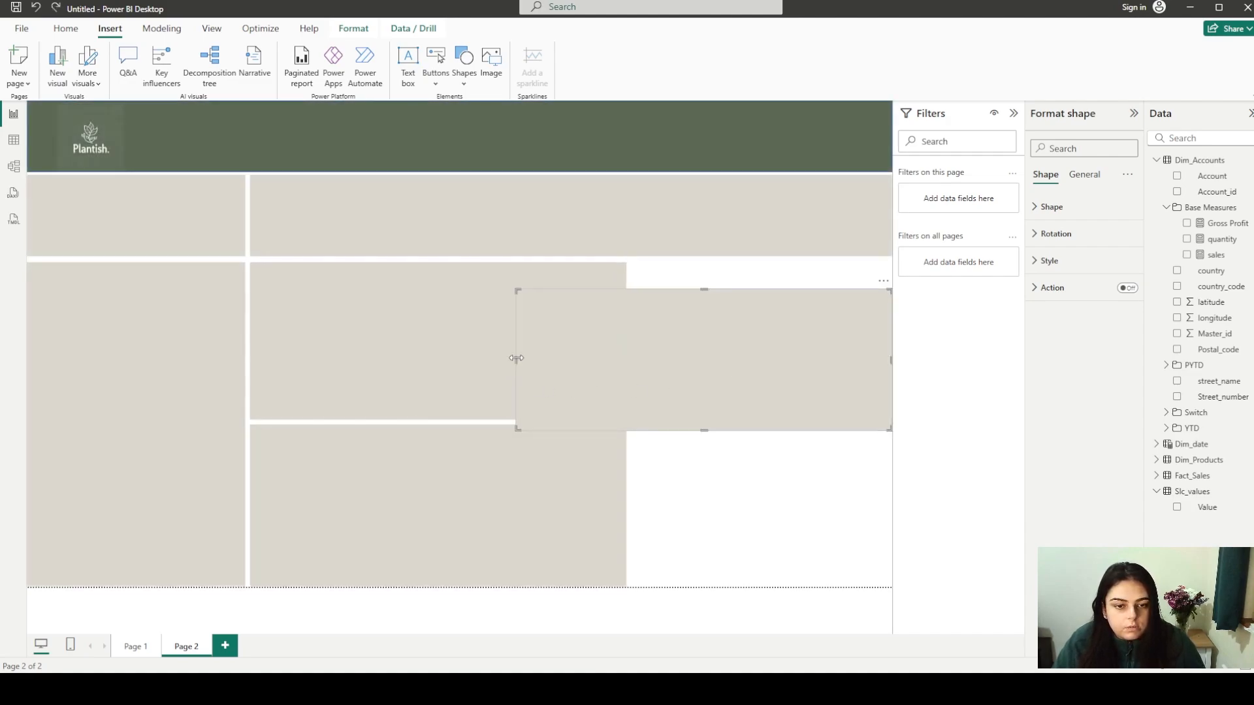
drag(516, 359, 632, 343)
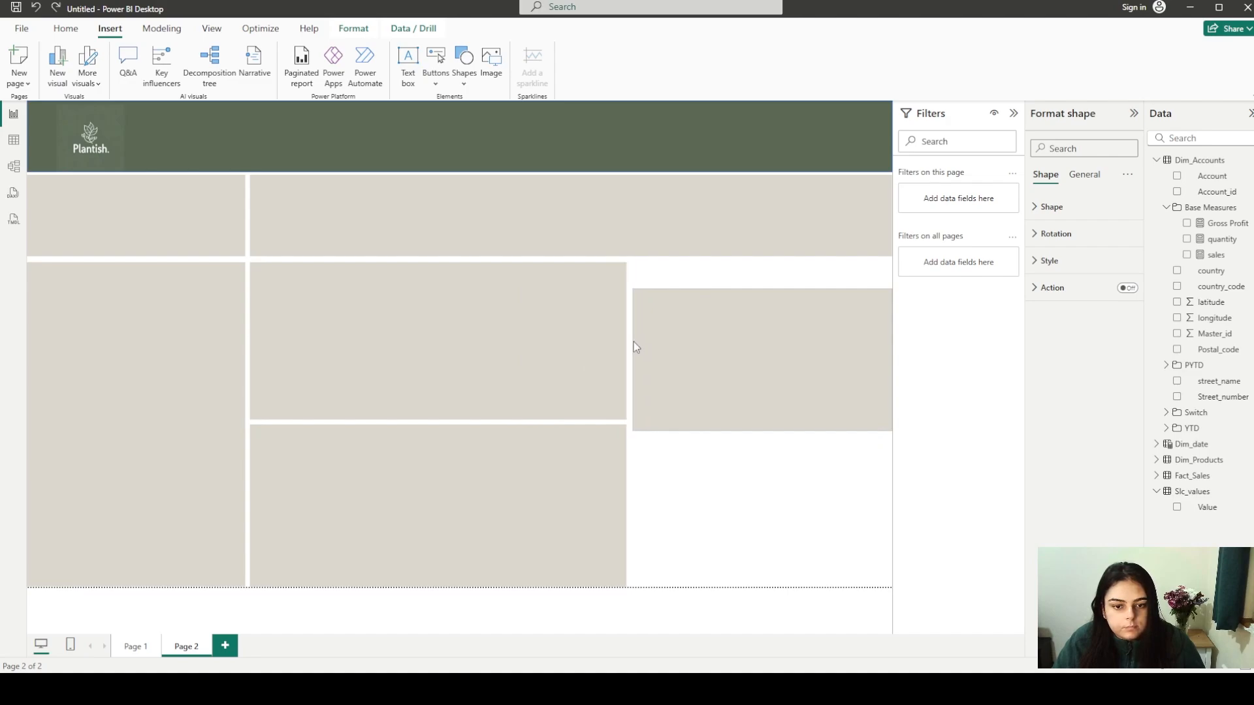
drag(711, 366, 712, 343)
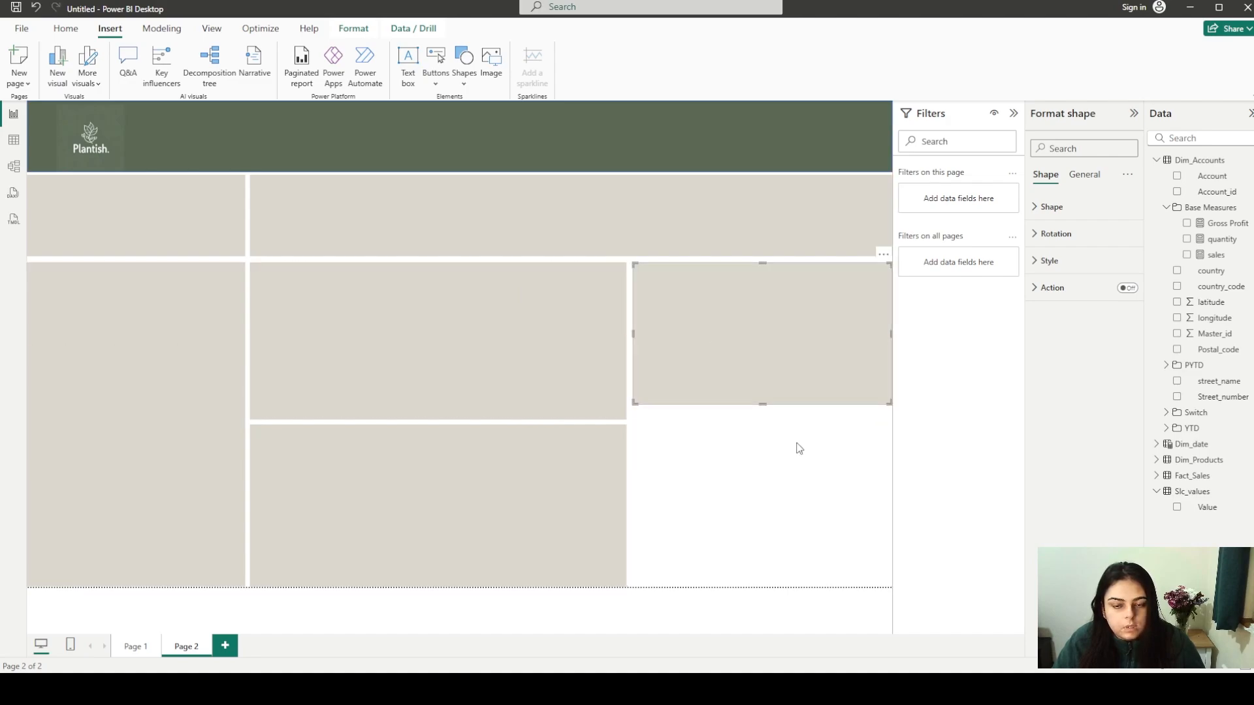
drag(763, 403, 773, 588)
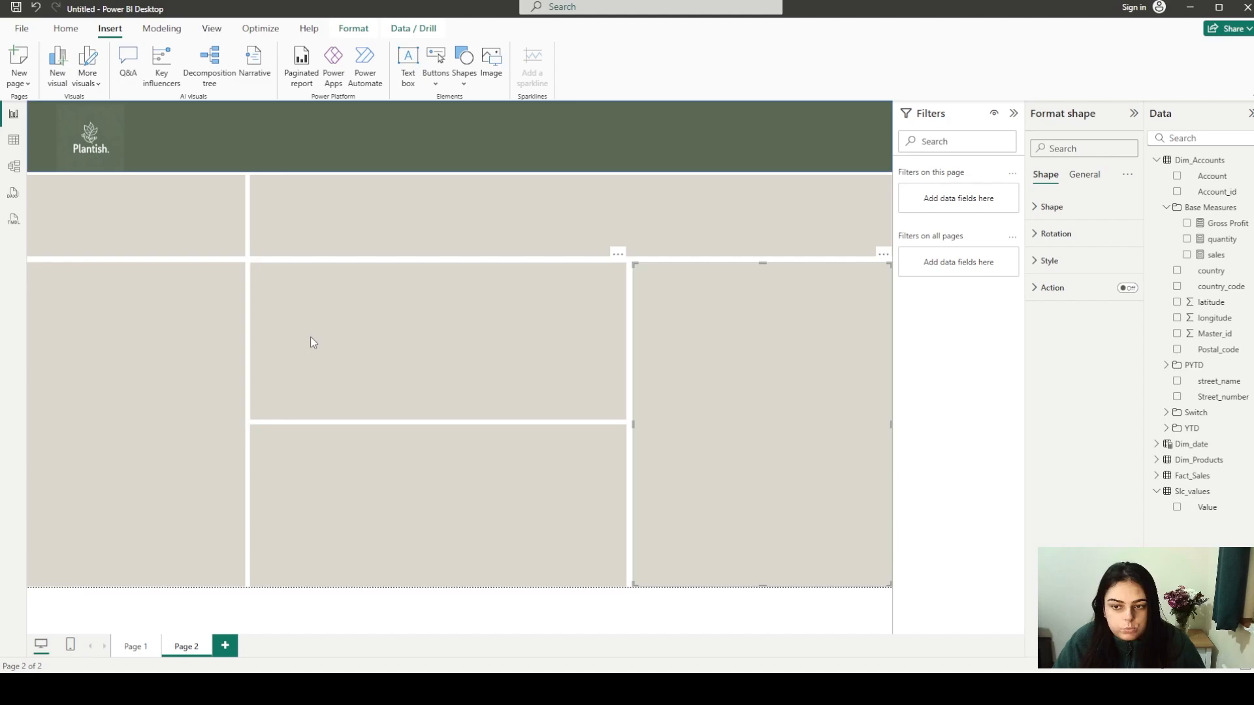
Add a button slicer to the page and expand the Dim_date table down to the fields of its Date Hierarchy
click(108, 211)
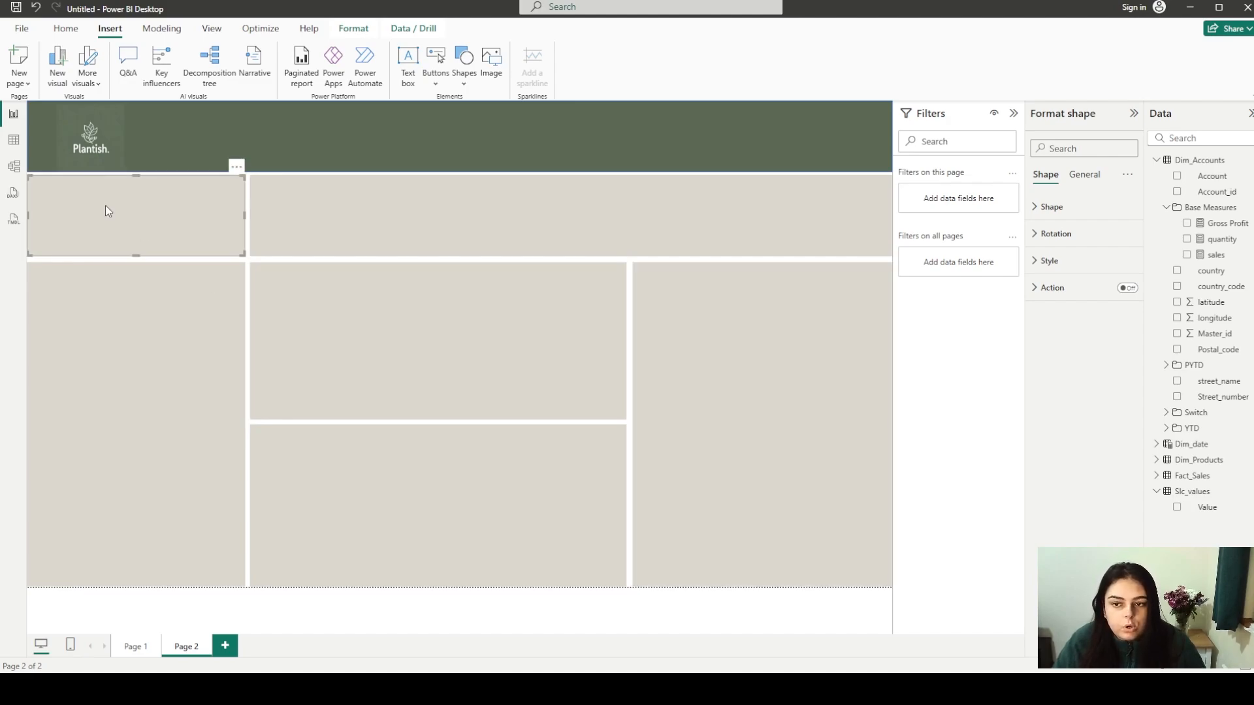
click(631, 264)
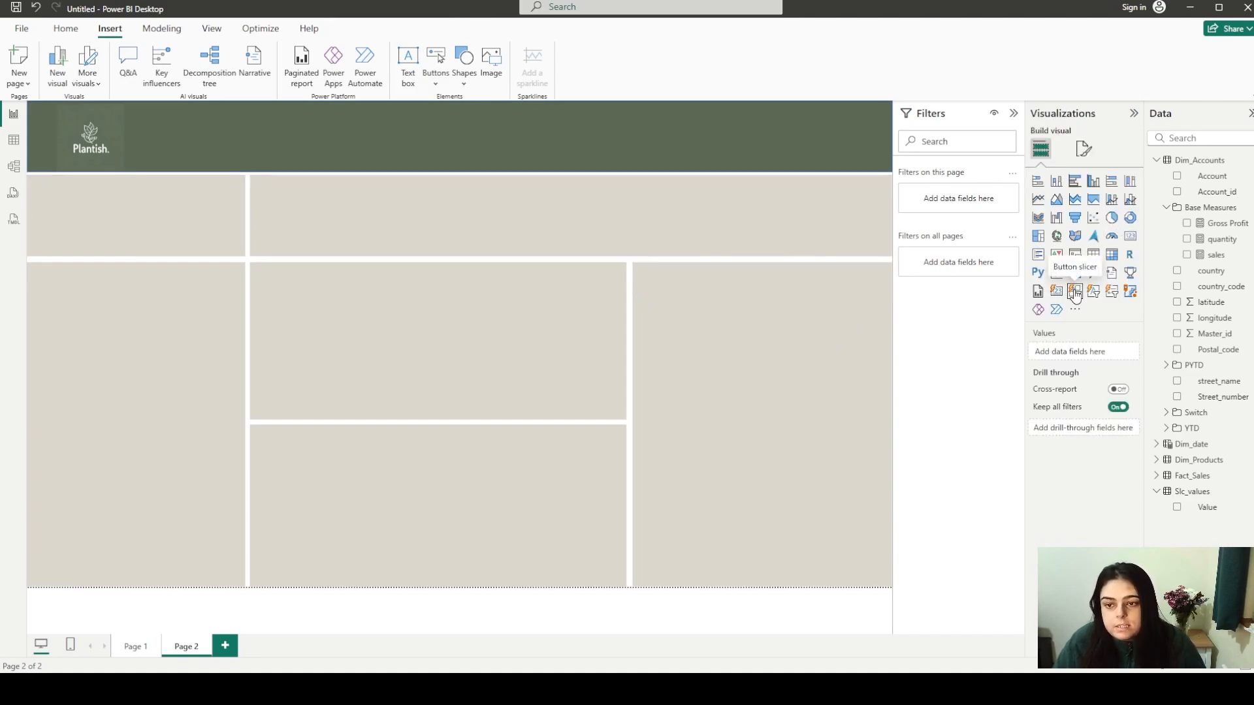
click(1075, 294)
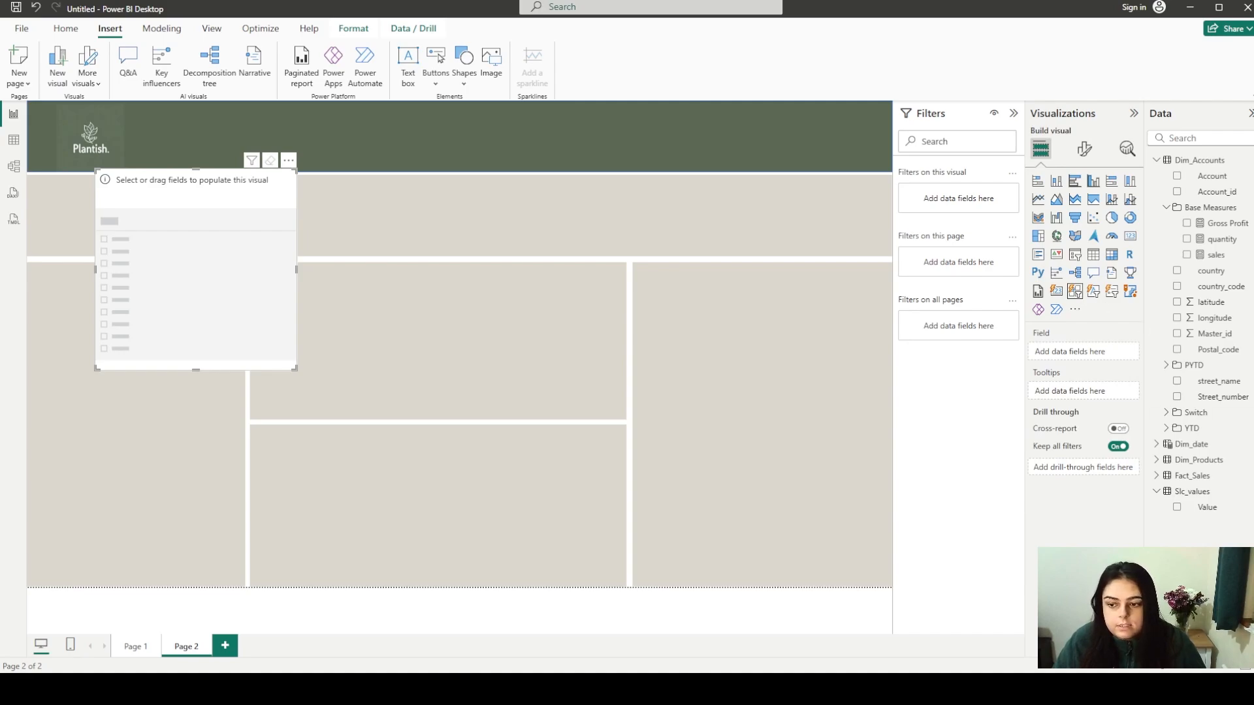
click(1159, 445)
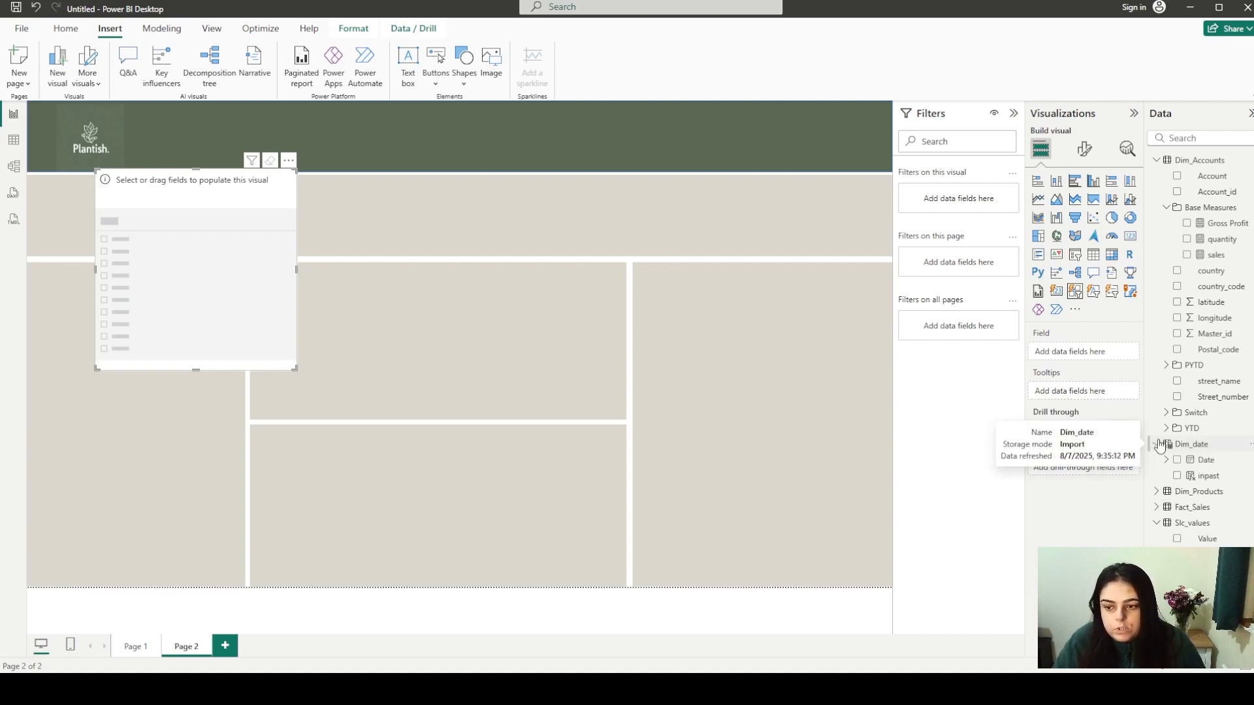
click(1165, 461)
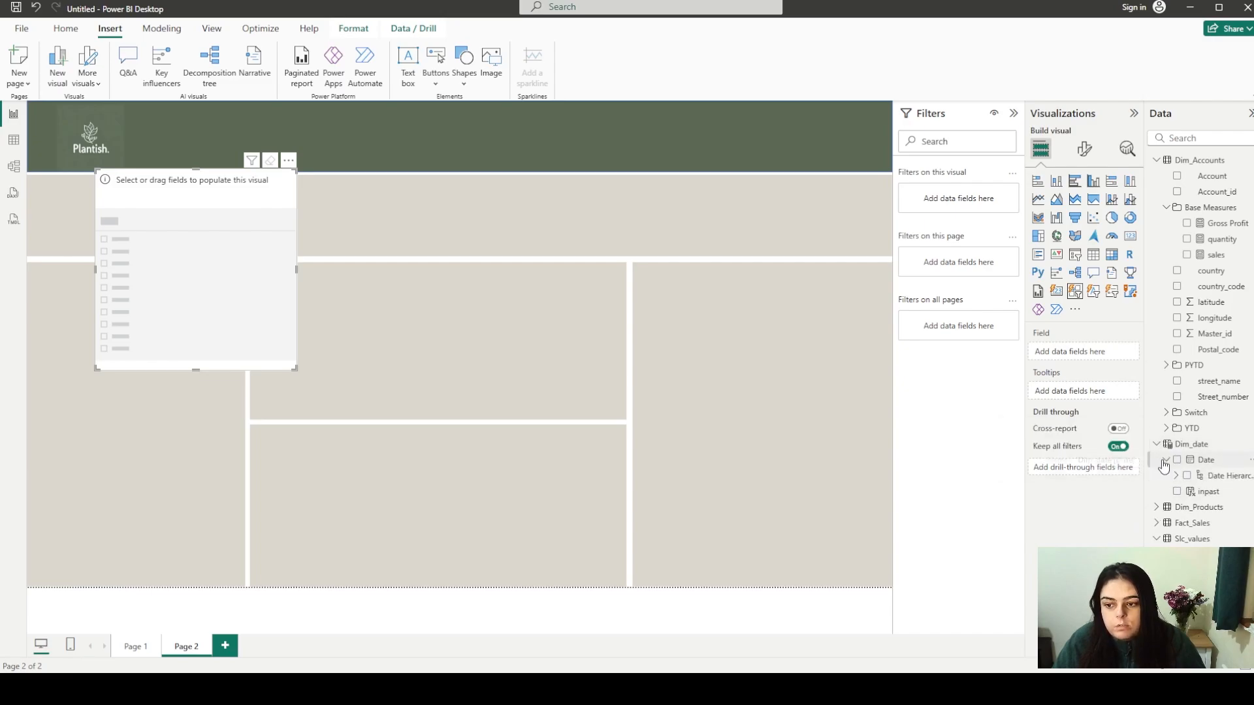
click(1177, 477)
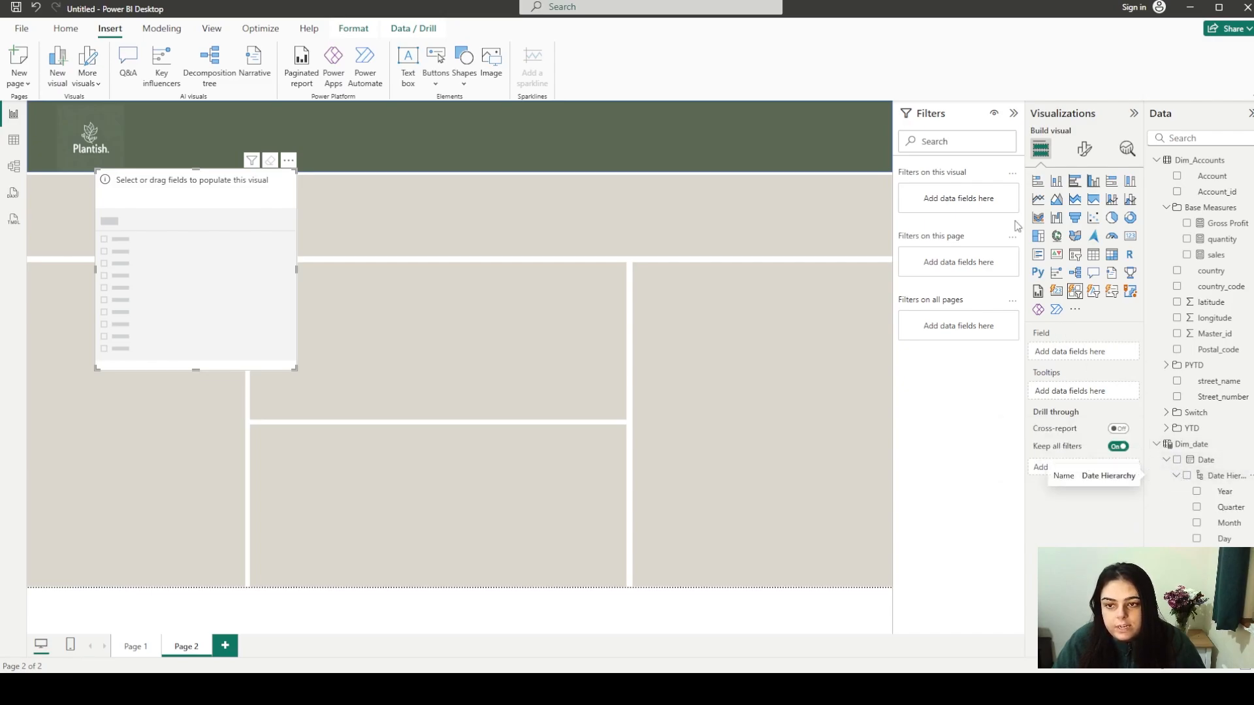
Collapse the Filters pane, widen the Data pane and assign the Date Hierarchy's Year field to the button slicer
click(1013, 115)
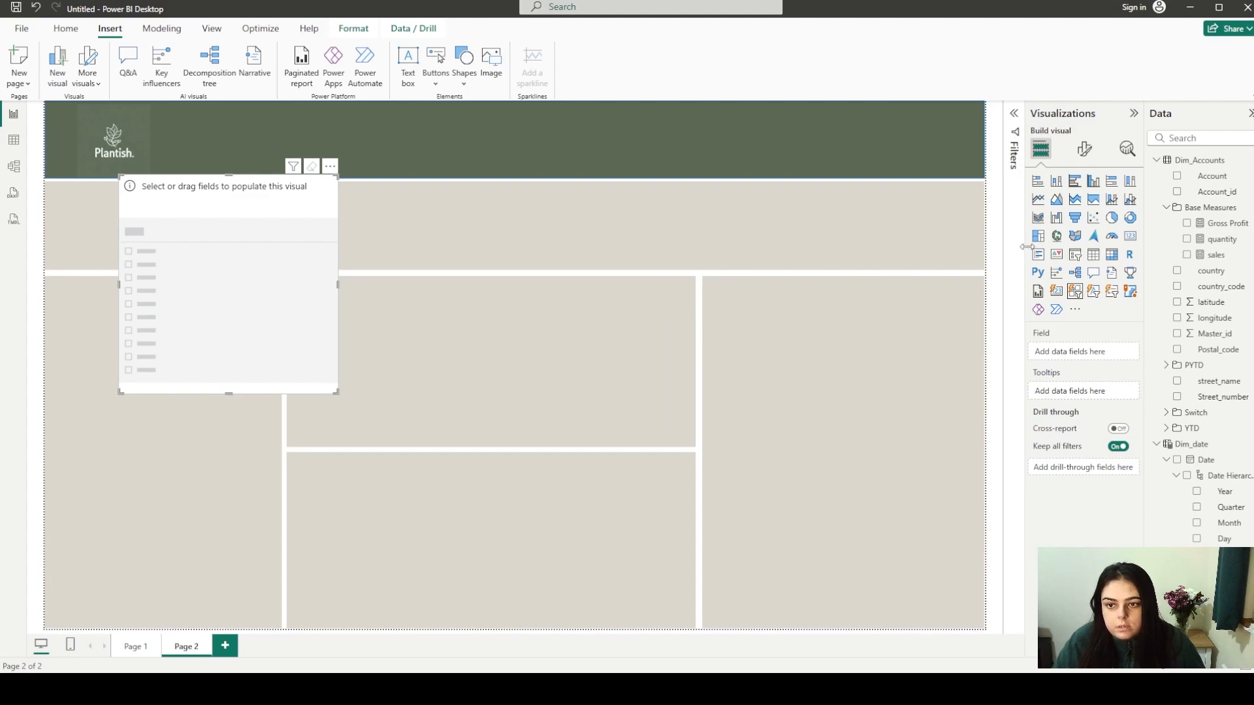
drag(1024, 247, 879, 248)
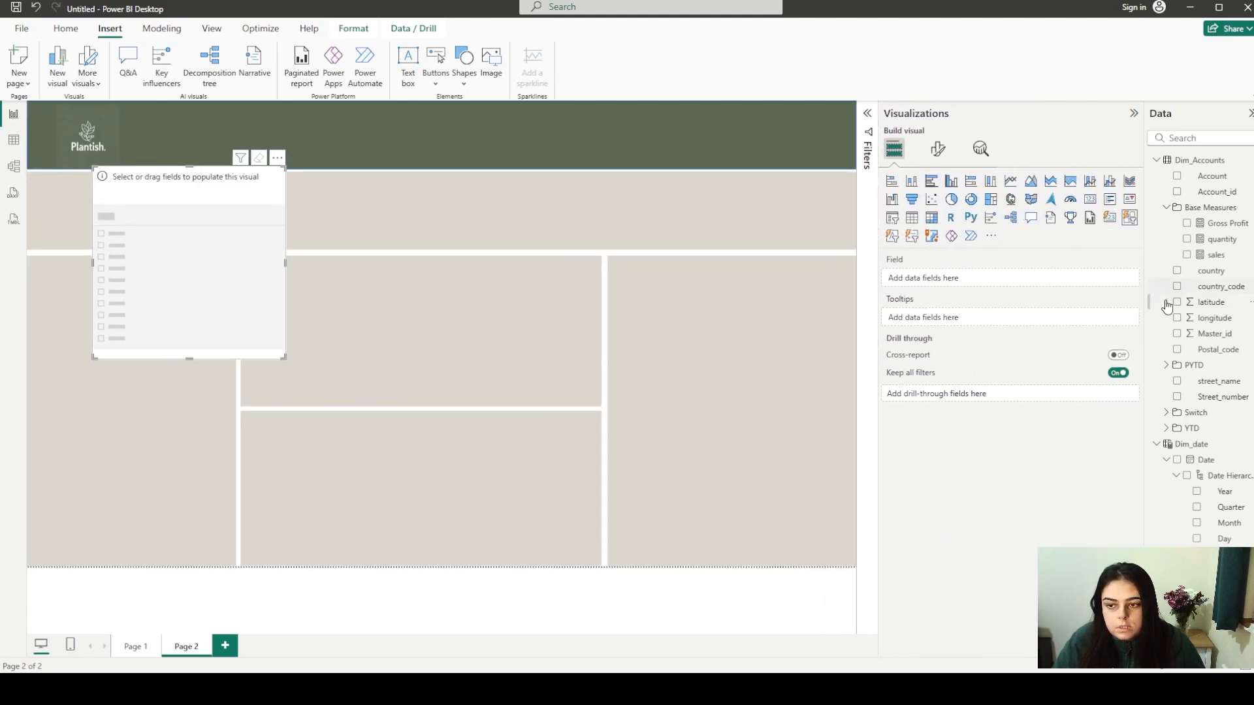
drag(1146, 316, 1027, 320)
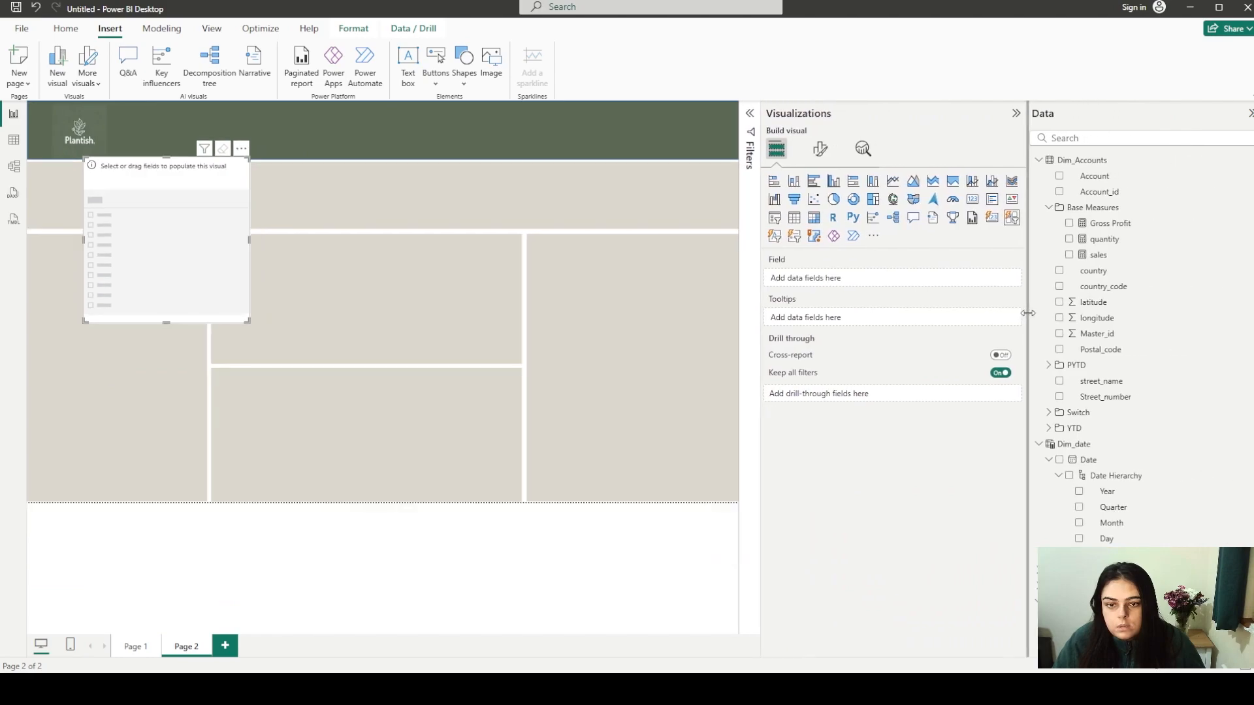
drag(763, 324, 906, 353)
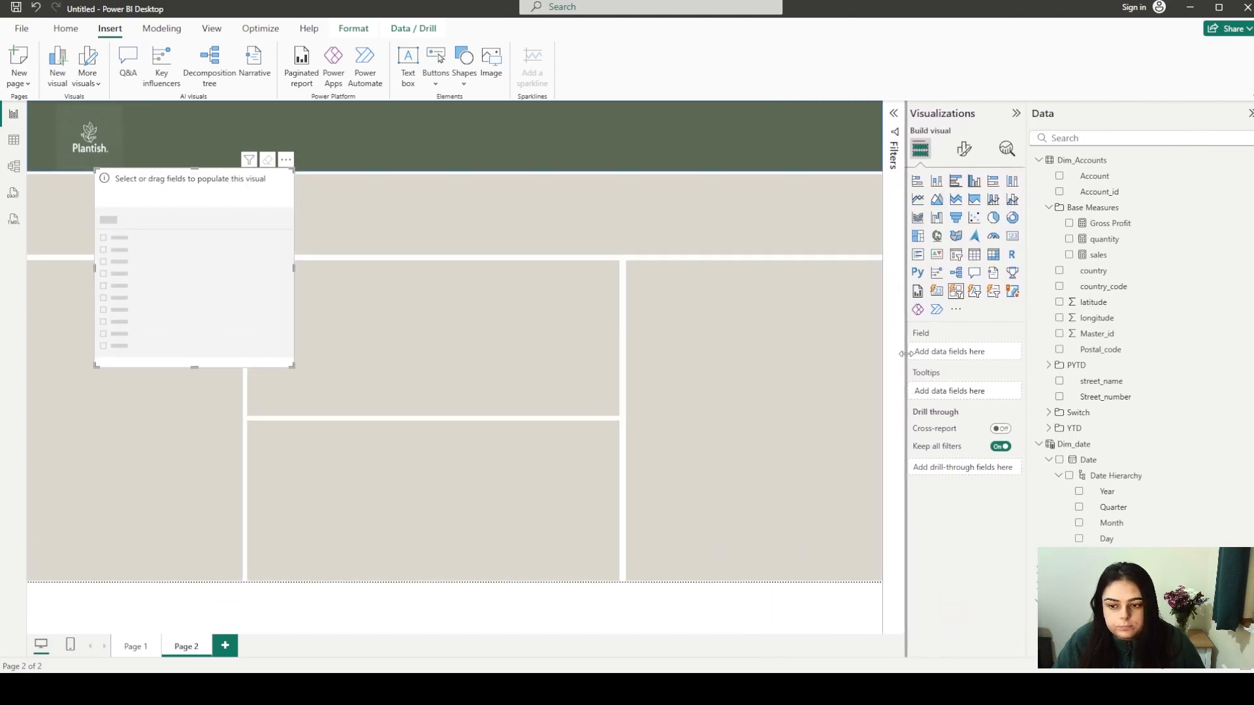
click(1079, 492)
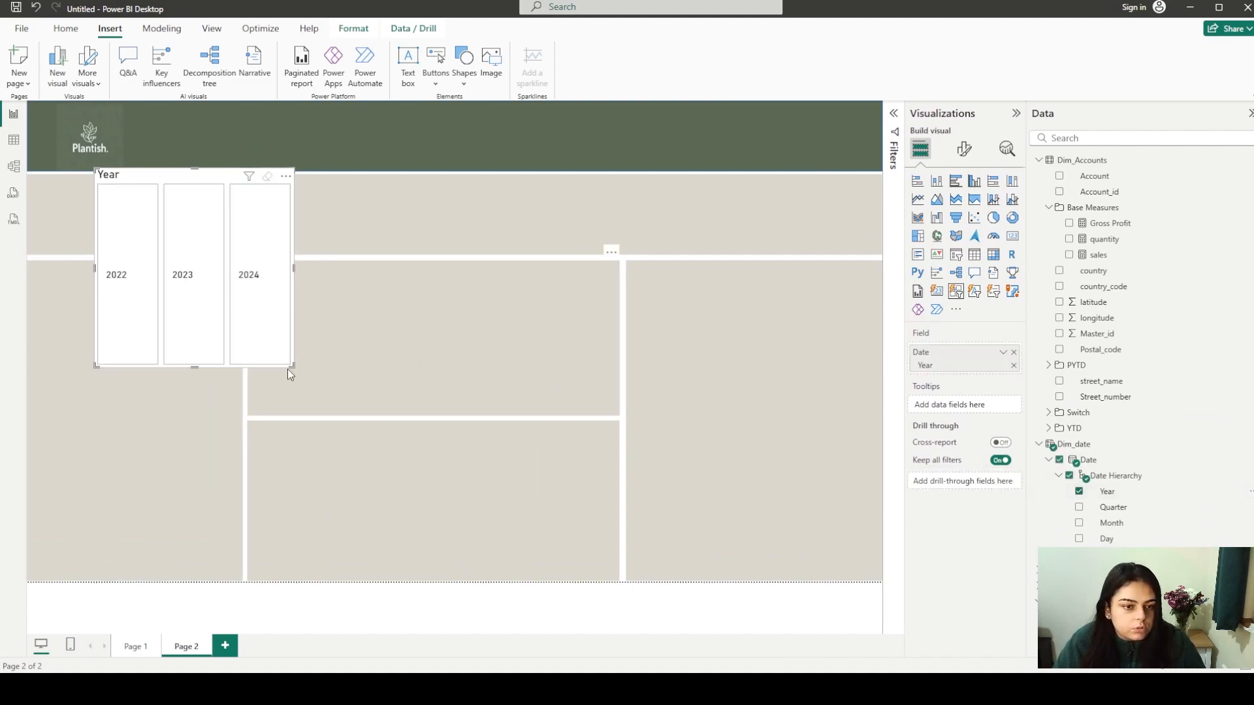
Shrink the Year slicer and fit it across the upper half of the beige slicer panel, with 2023 selected
drag(292, 365, 264, 210)
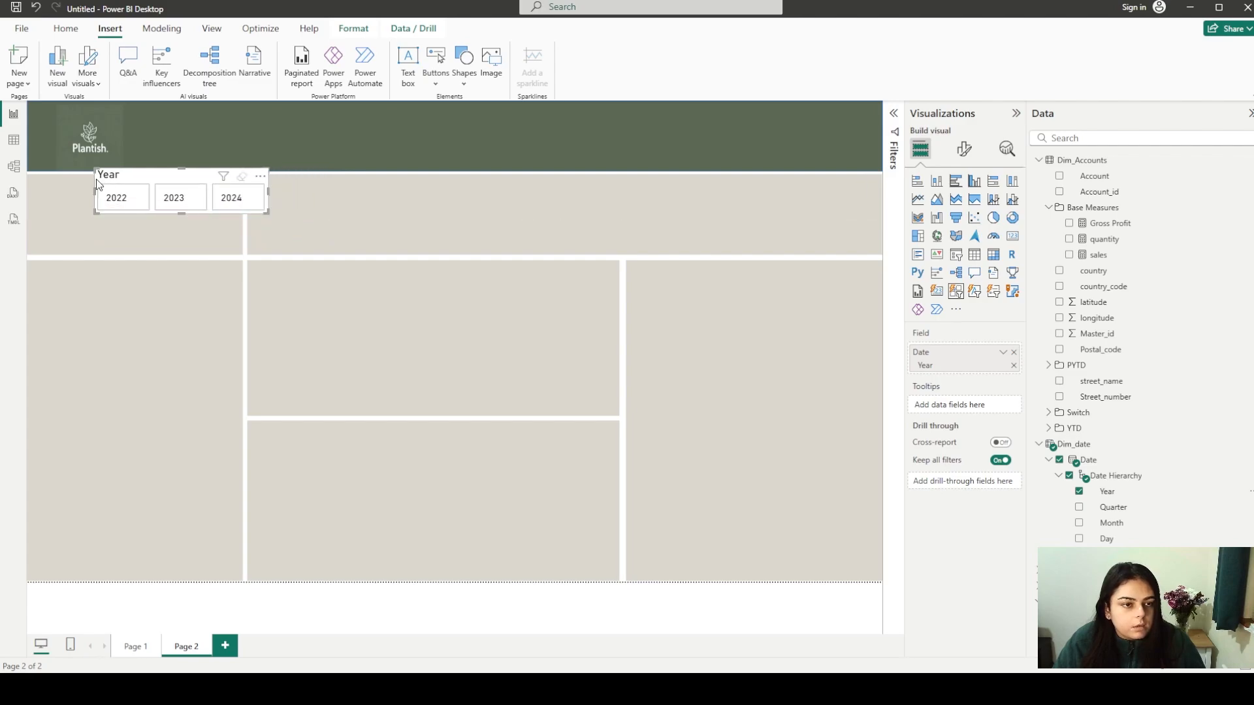
drag(139, 183, 72, 191)
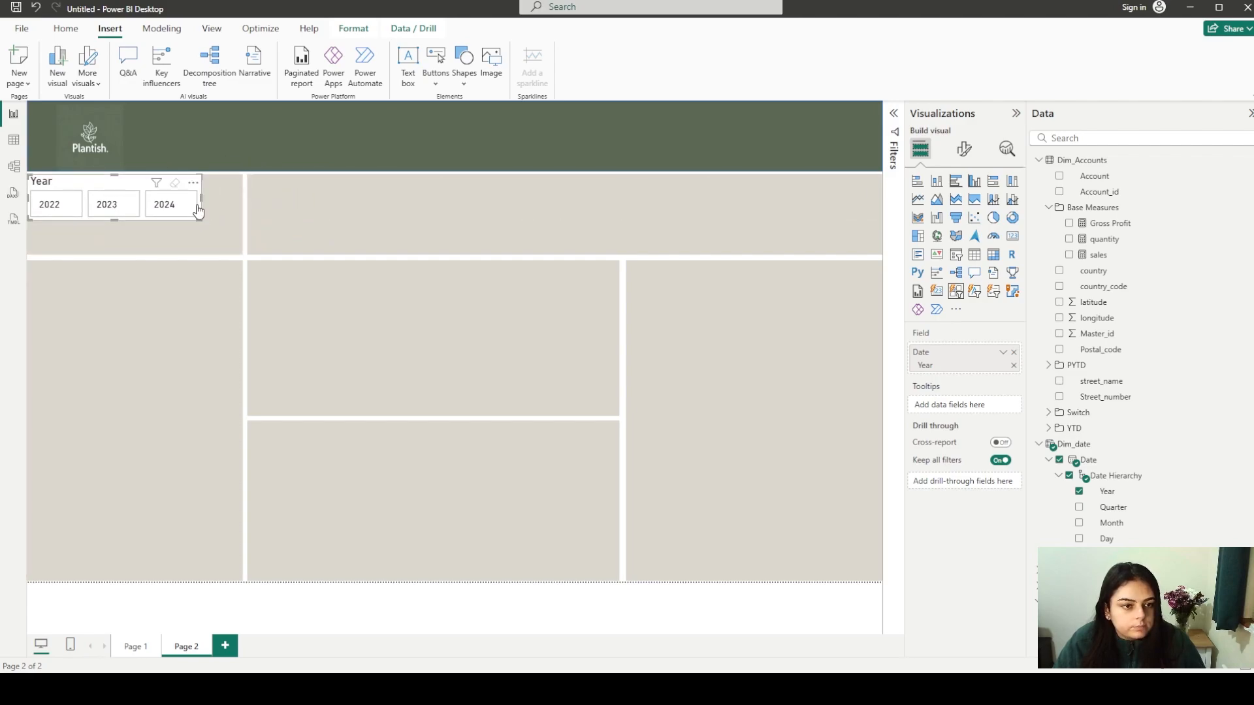
click(203, 196)
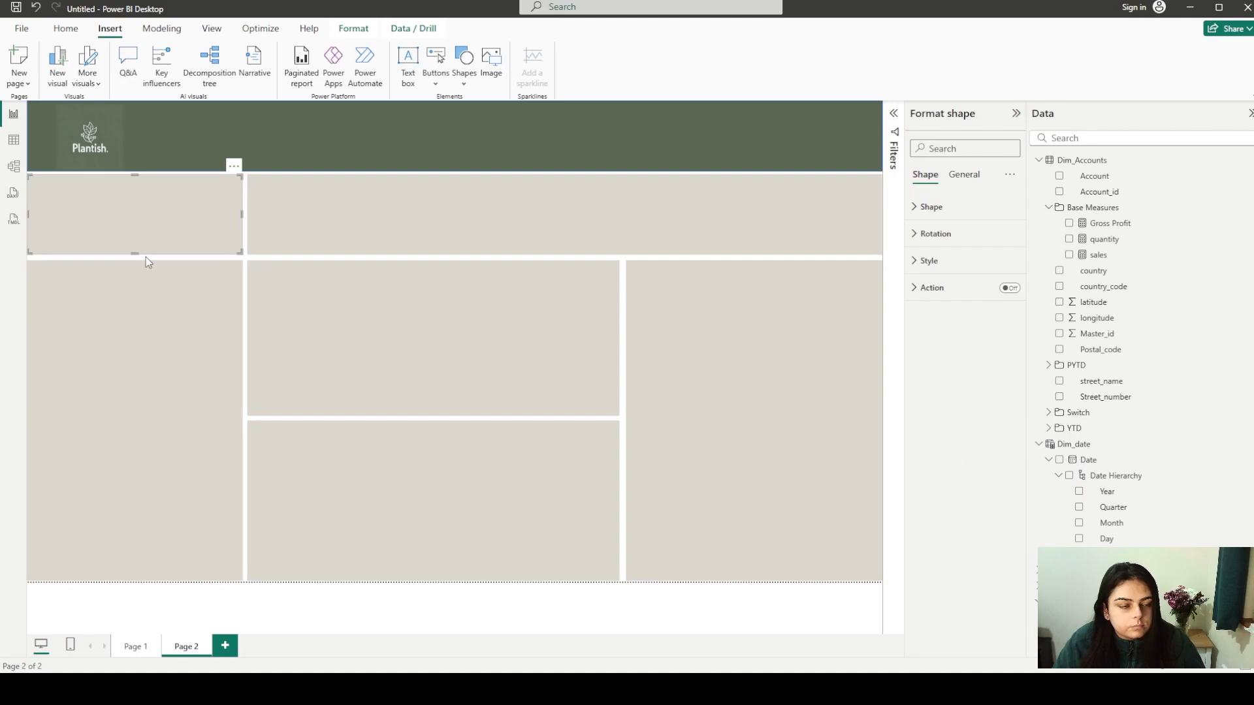
click(126, 209)
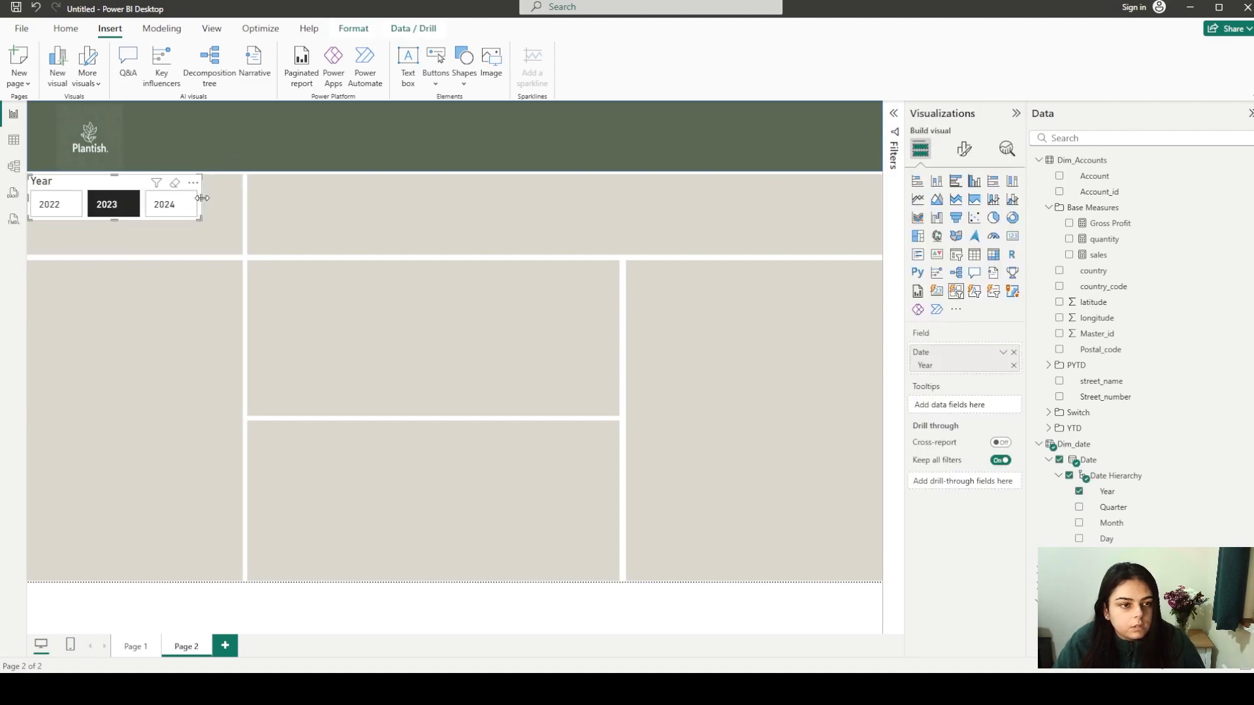
drag(202, 194, 236, 209)
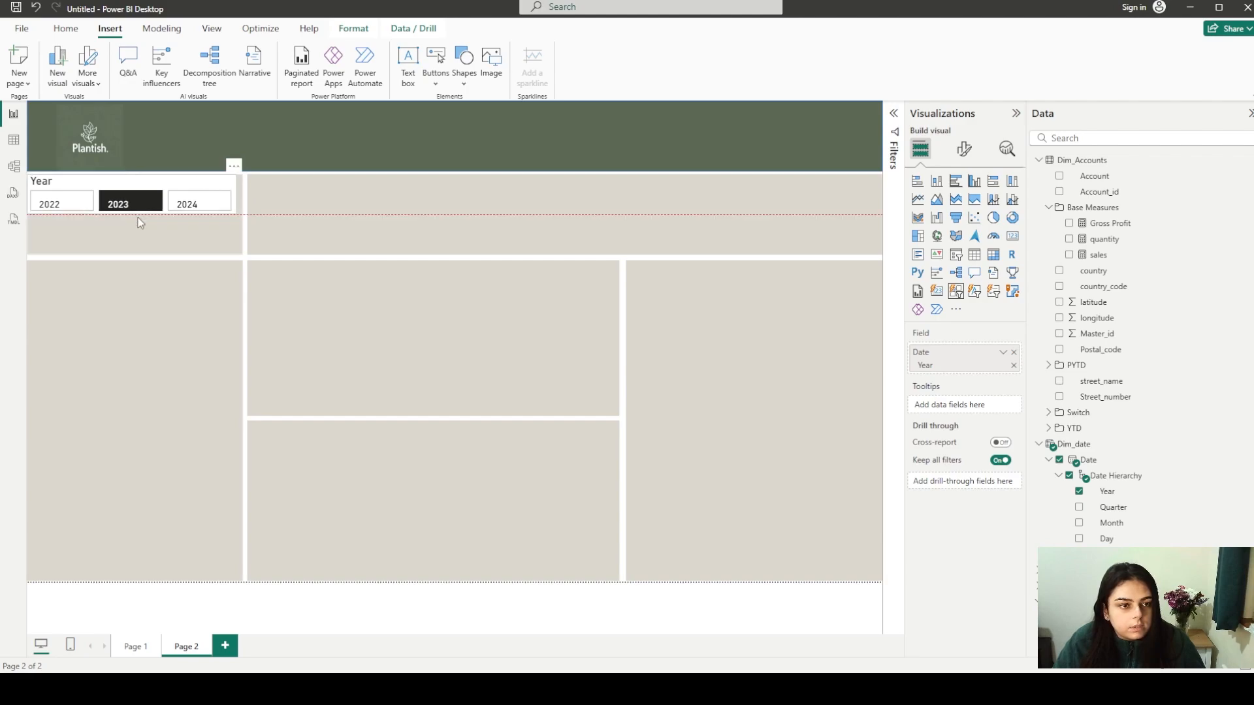
drag(139, 217, 138, 218)
Turn off the Year slicer's title
click(965, 151)
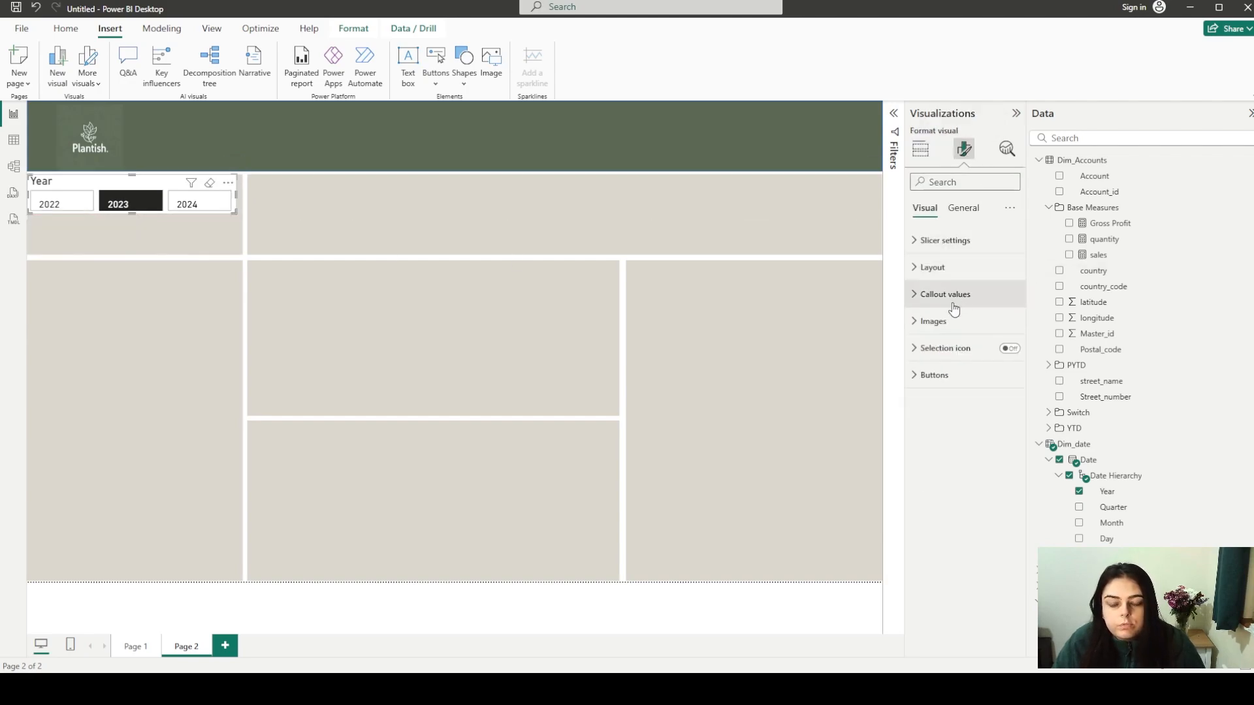
click(964, 209)
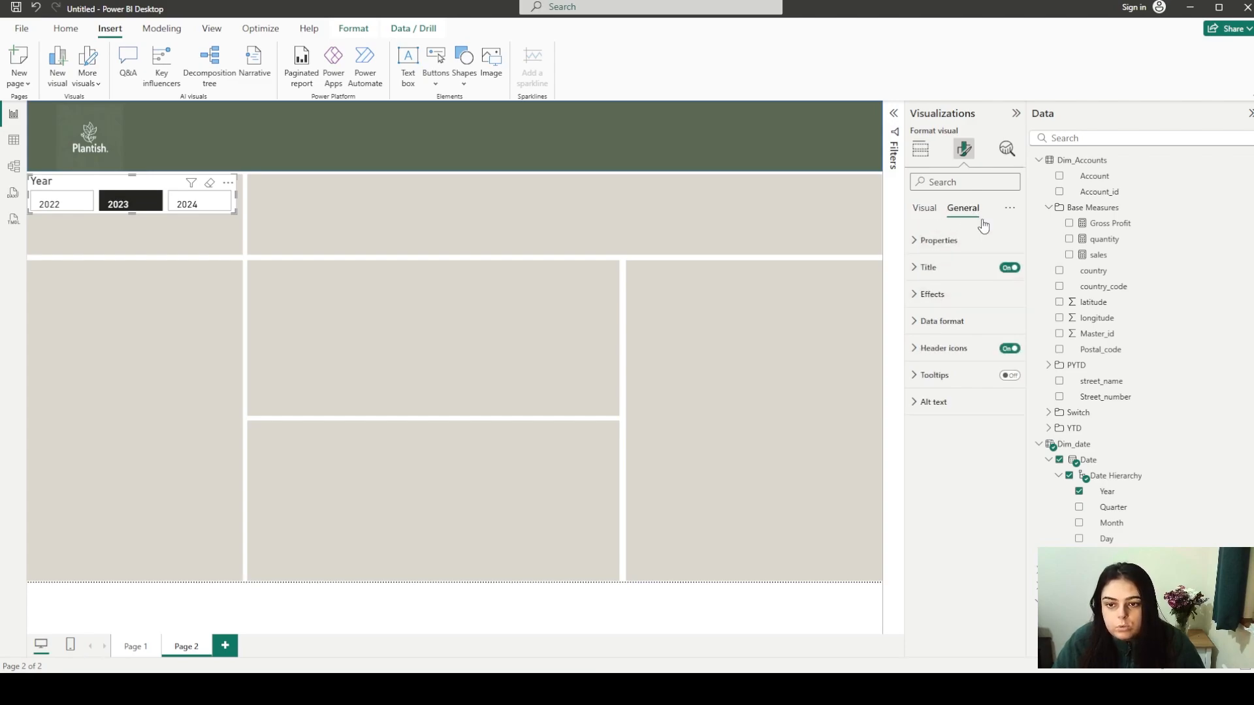
click(1006, 269)
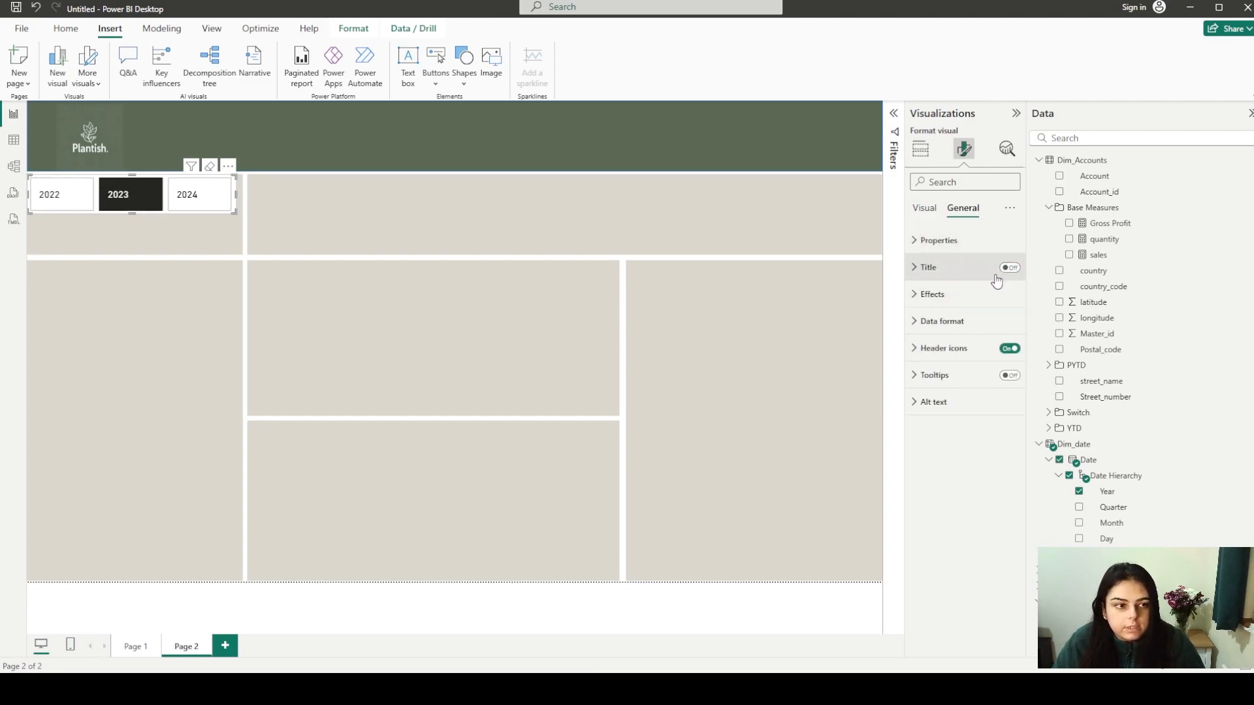
Format the Year slicer's callout values with a Segoe UI font at size 9 and centered horizontal alignment
click(921, 208)
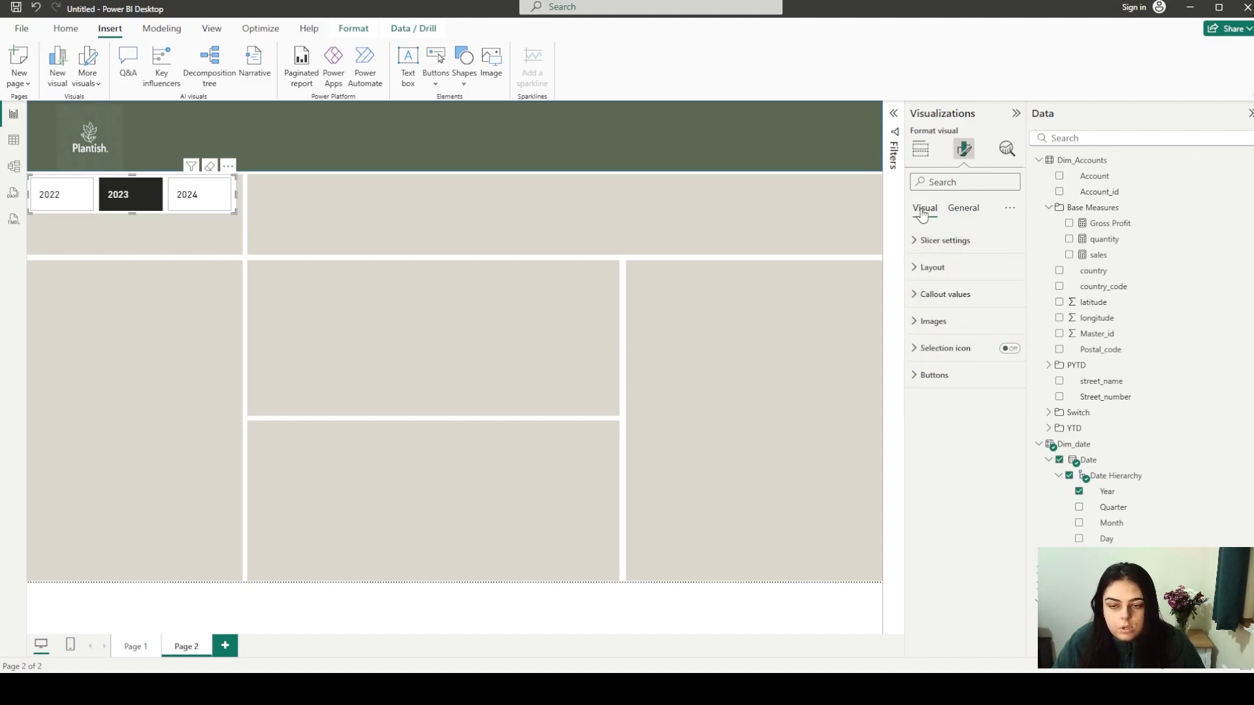
click(949, 302)
scroll(979, 410, down, 2)
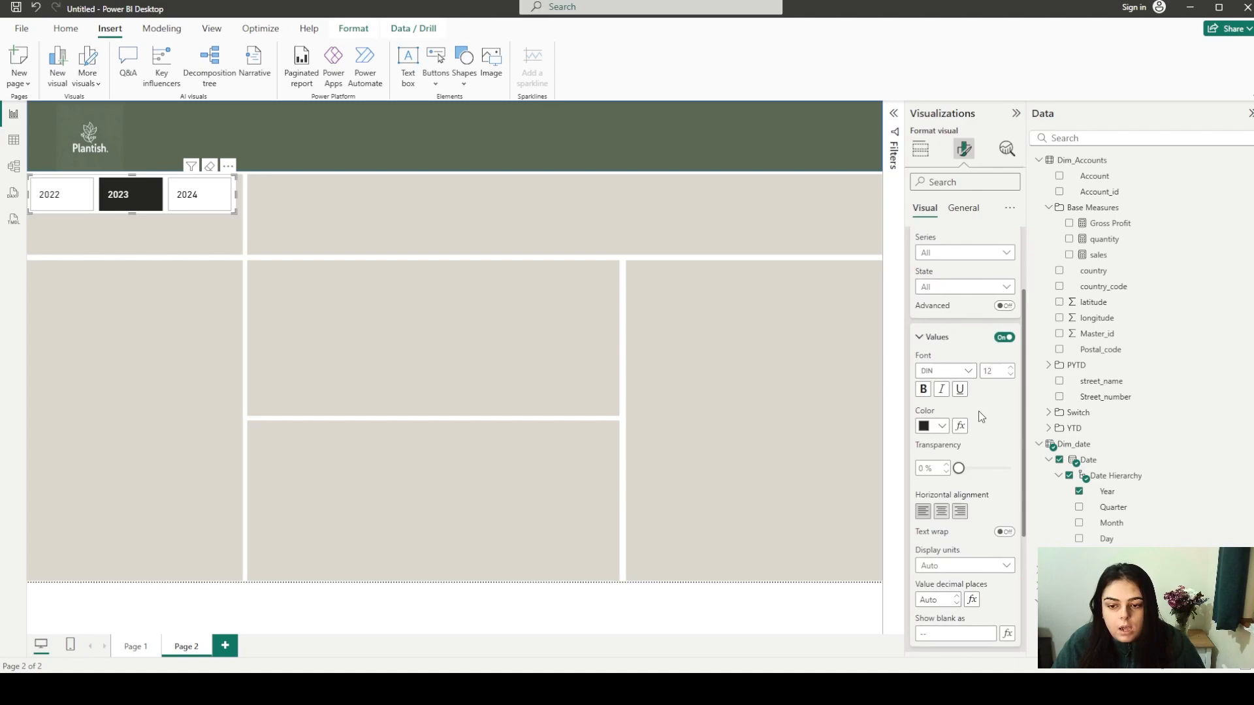
click(946, 347)
scroll(958, 449, down, 5)
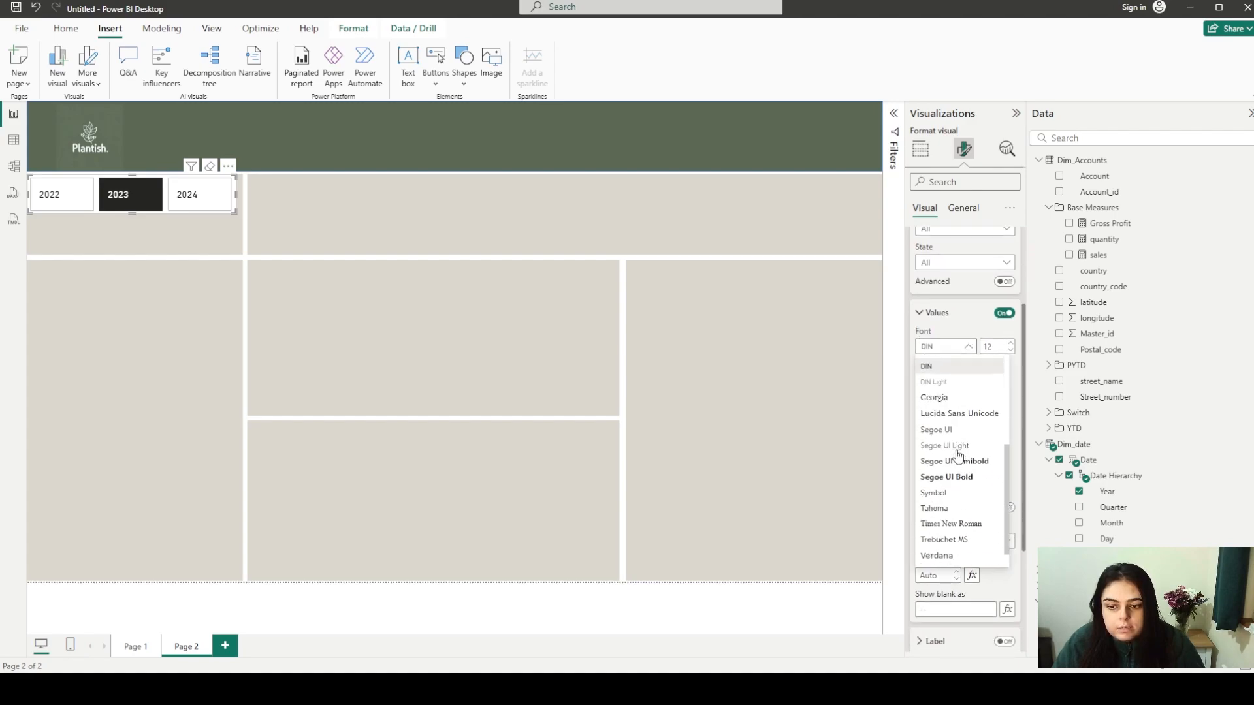
click(972, 451)
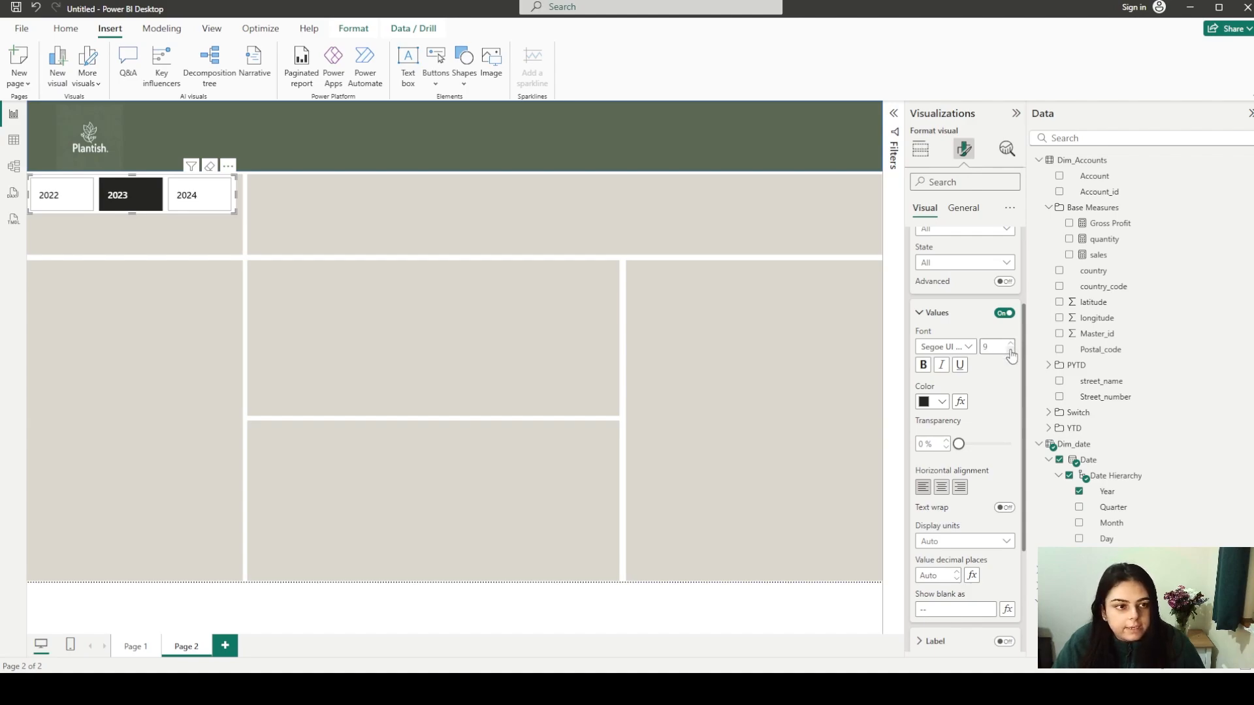
click(943, 488)
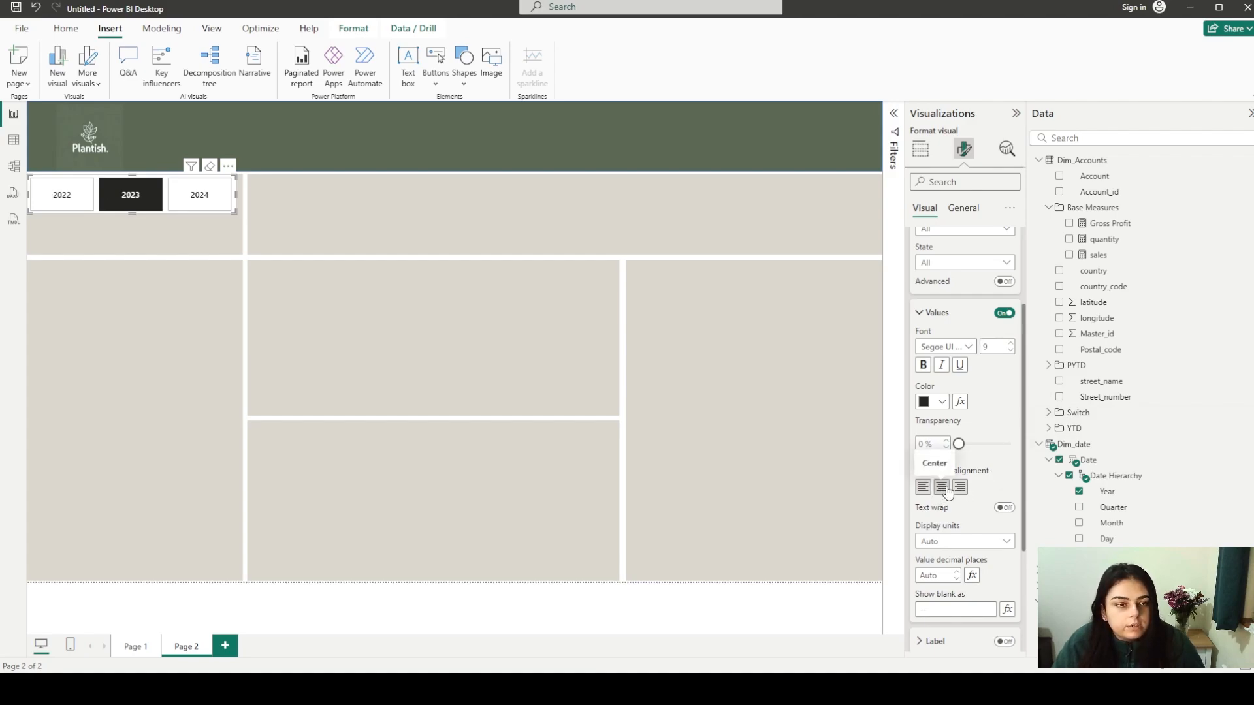
Nudge the Year slicer into place, duplicate it and position the copy directly beneath it in the beige slicer panel
click(209, 201)
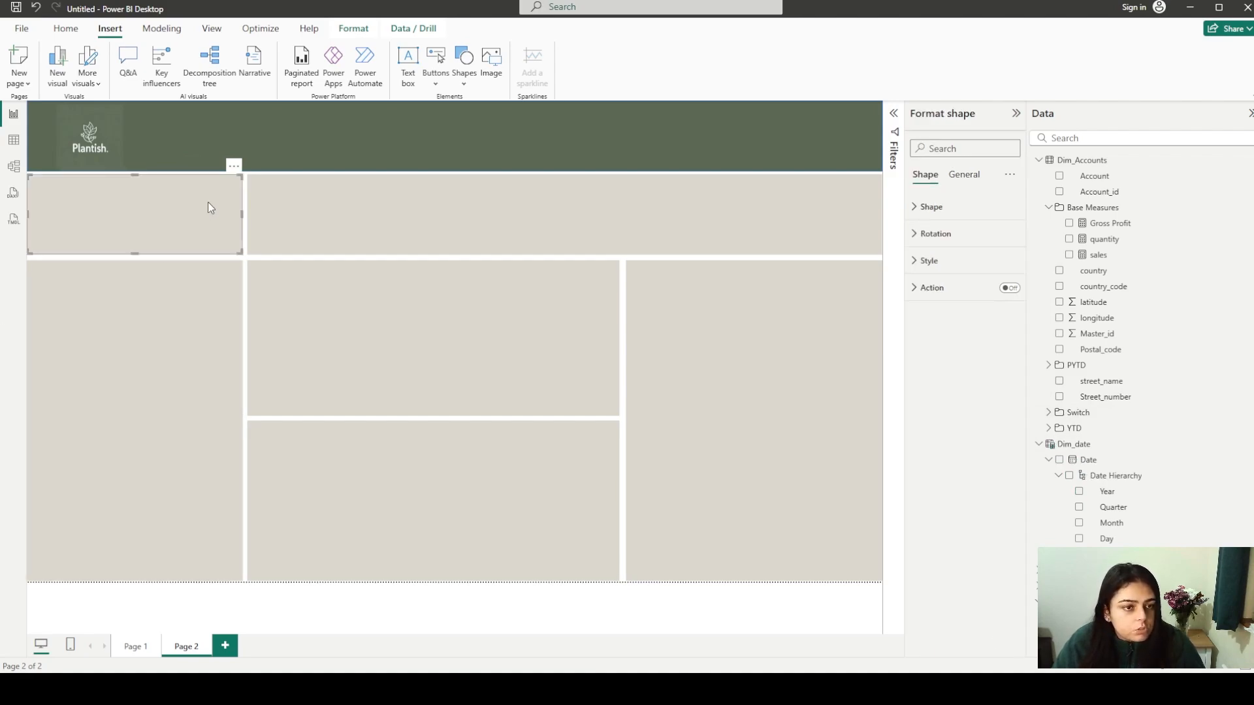
click(244, 235)
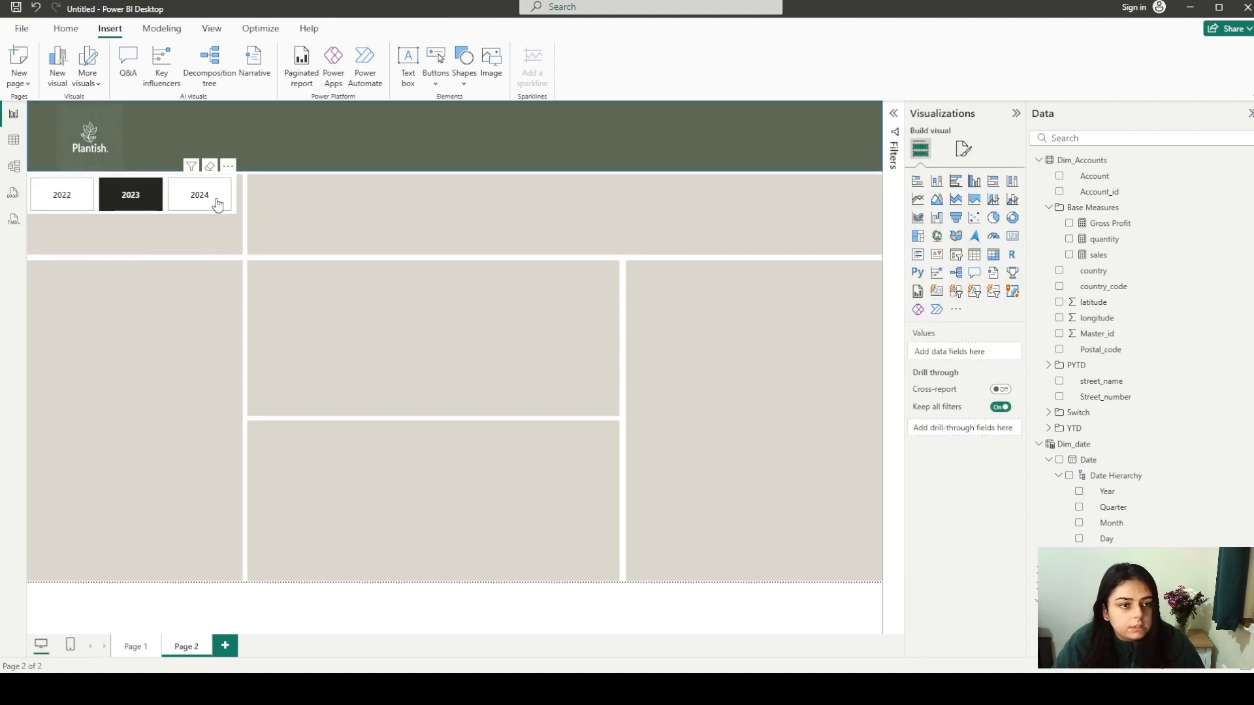
drag(223, 207, 223, 208)
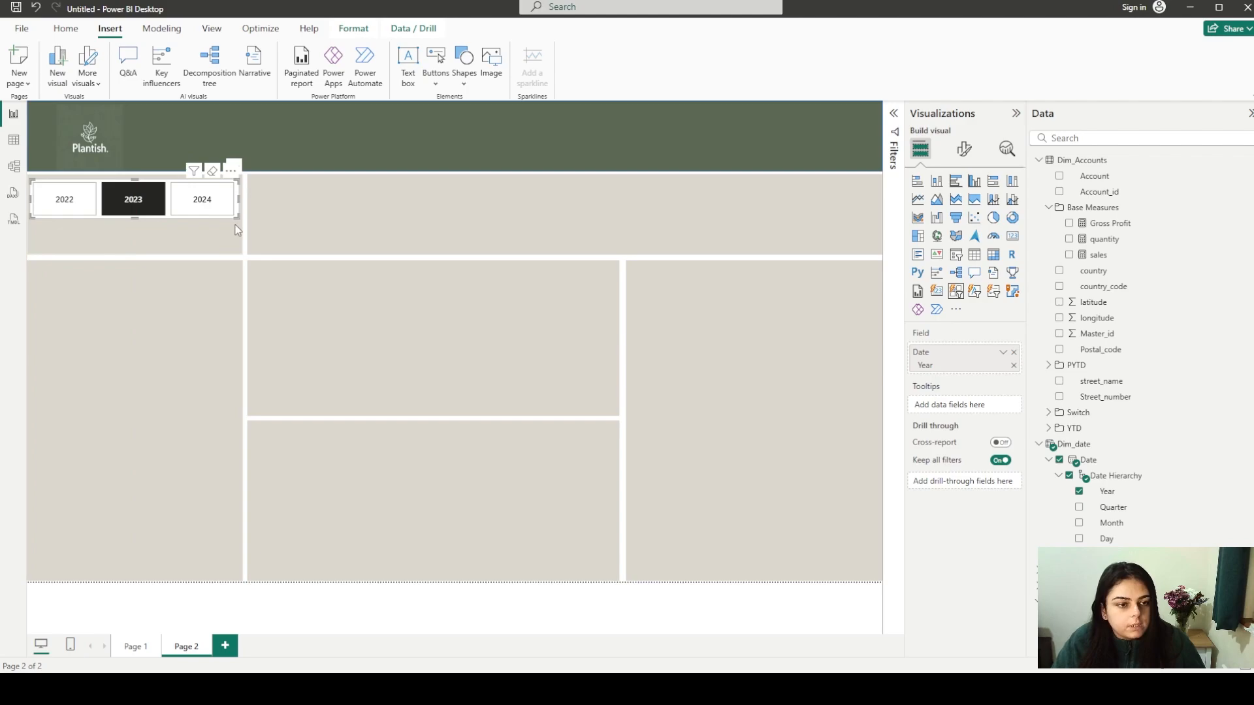
click(203, 235)
key(ctrl+v)
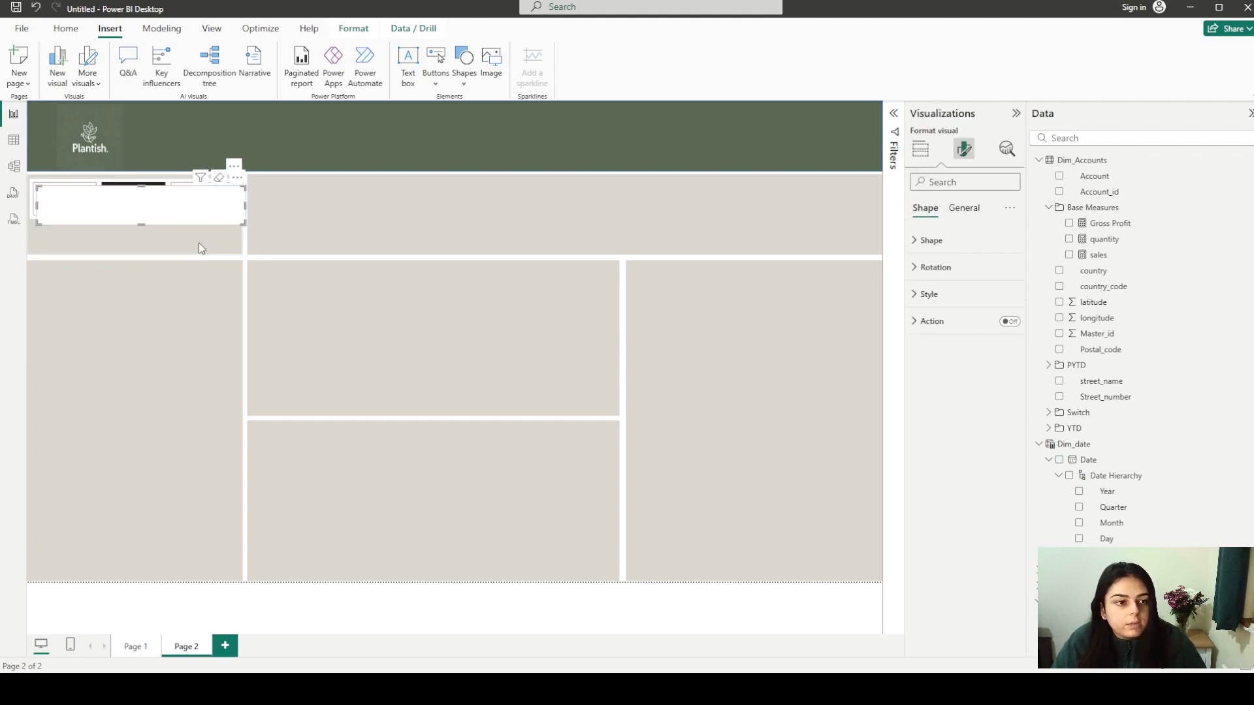
drag(179, 202, 175, 243)
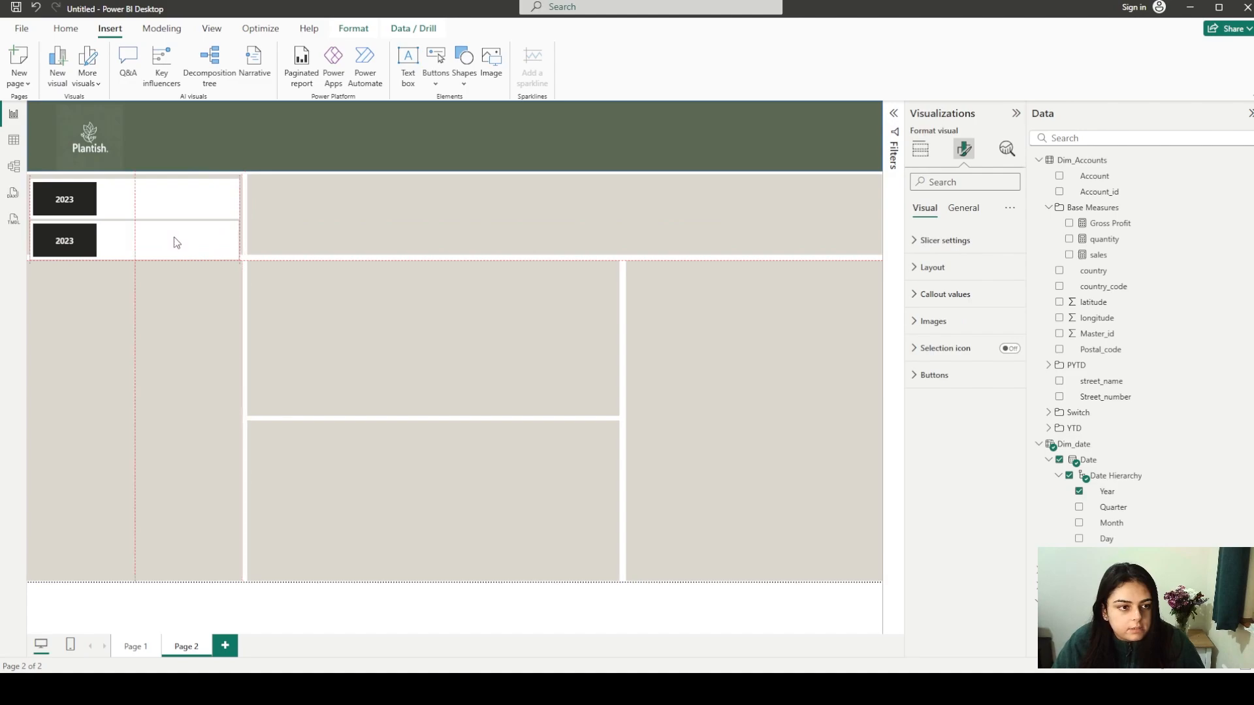
Reduce the heights of both stacked slicers so they fit inside the beige slicer panel
click(158, 207)
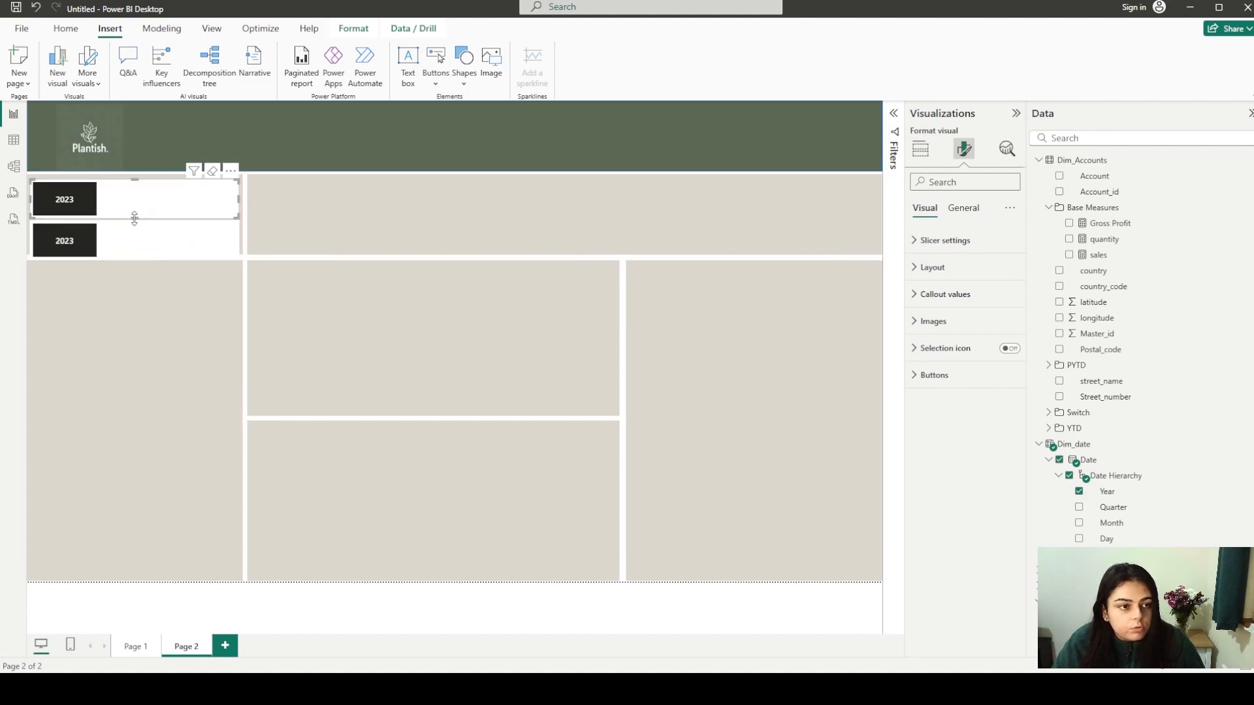
drag(134, 219, 147, 243)
click(148, 248)
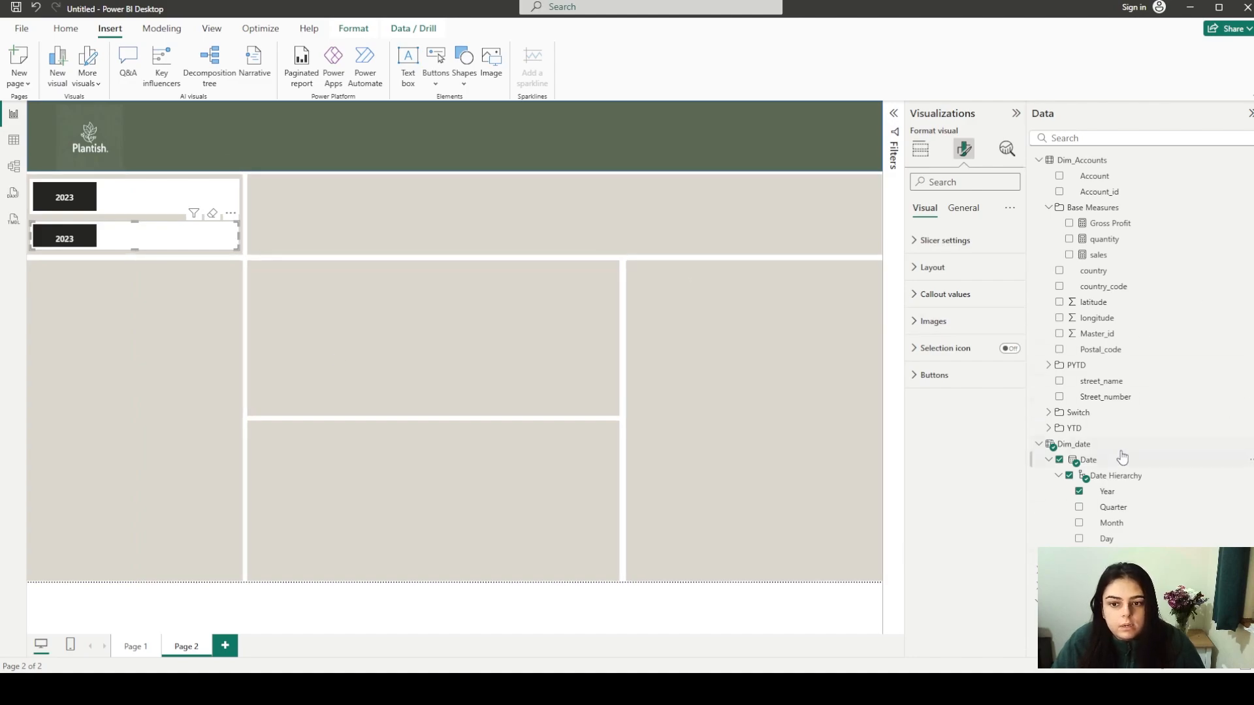
Replace the lower slicer's Date field with the Value field and fit the slicer closely beneath the Year slicer
click(920, 148)
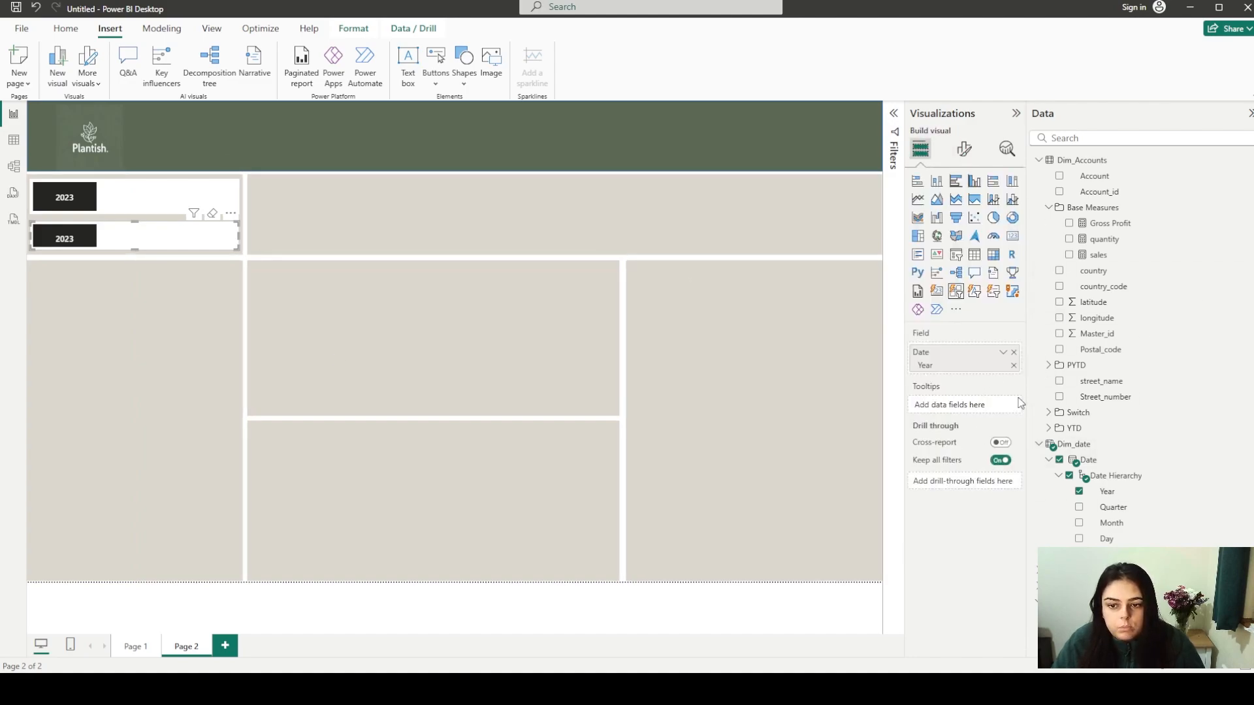
click(1014, 353)
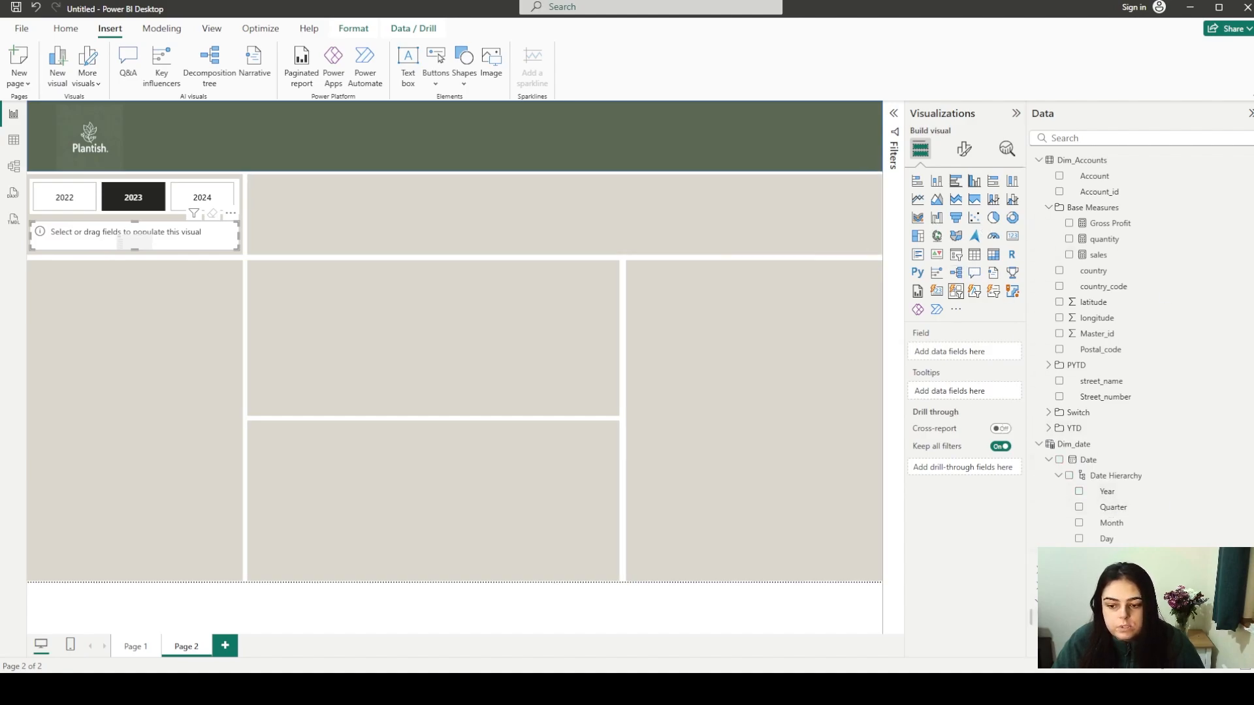
click(1089, 617)
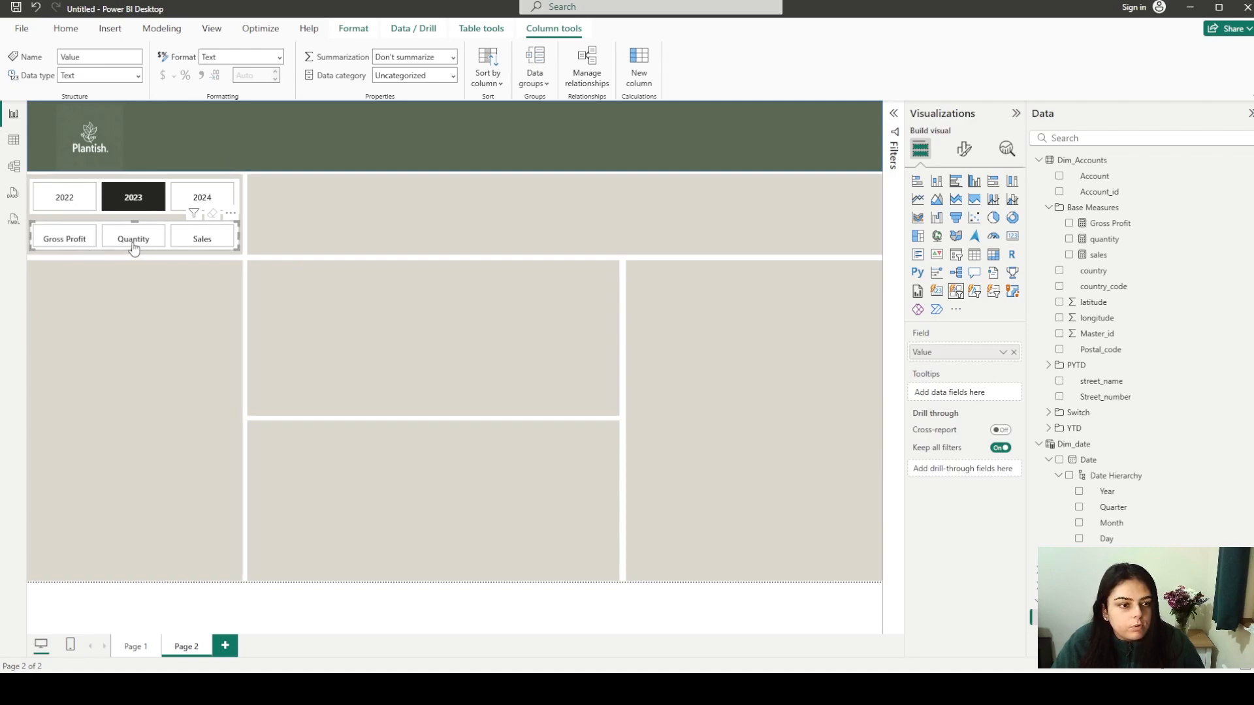
drag(134, 250, 146, 237)
click(155, 262)
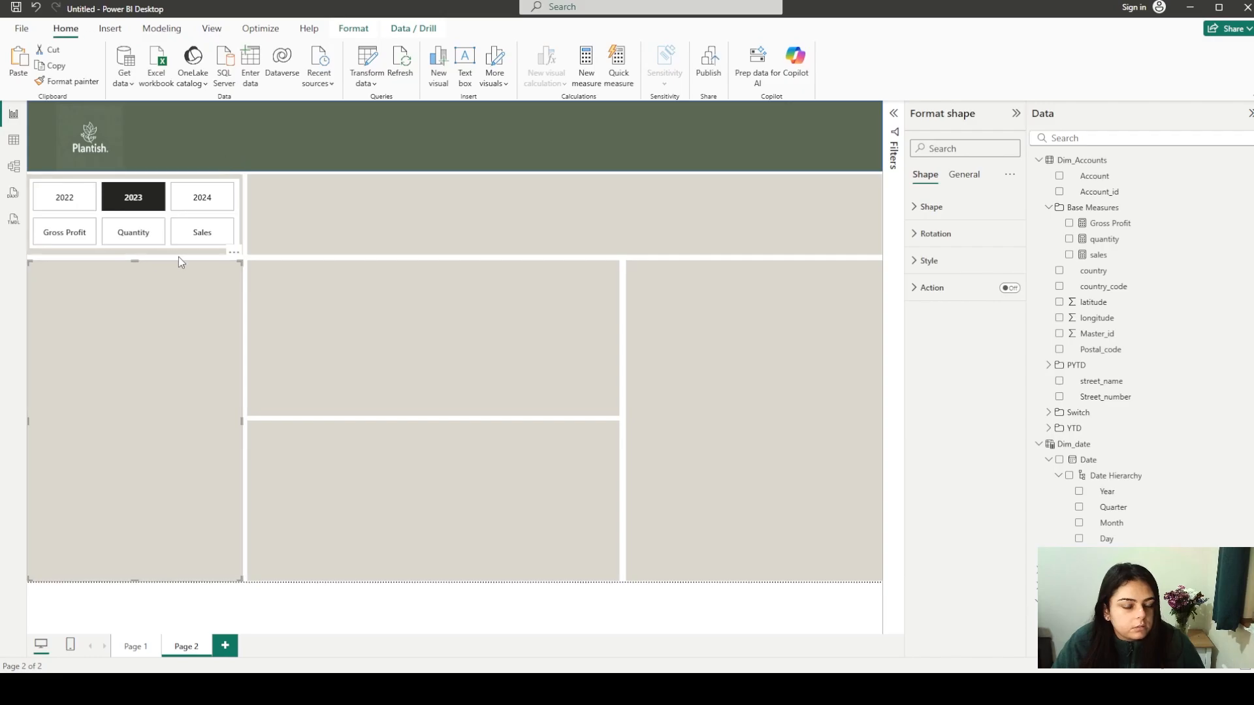
click(179, 257)
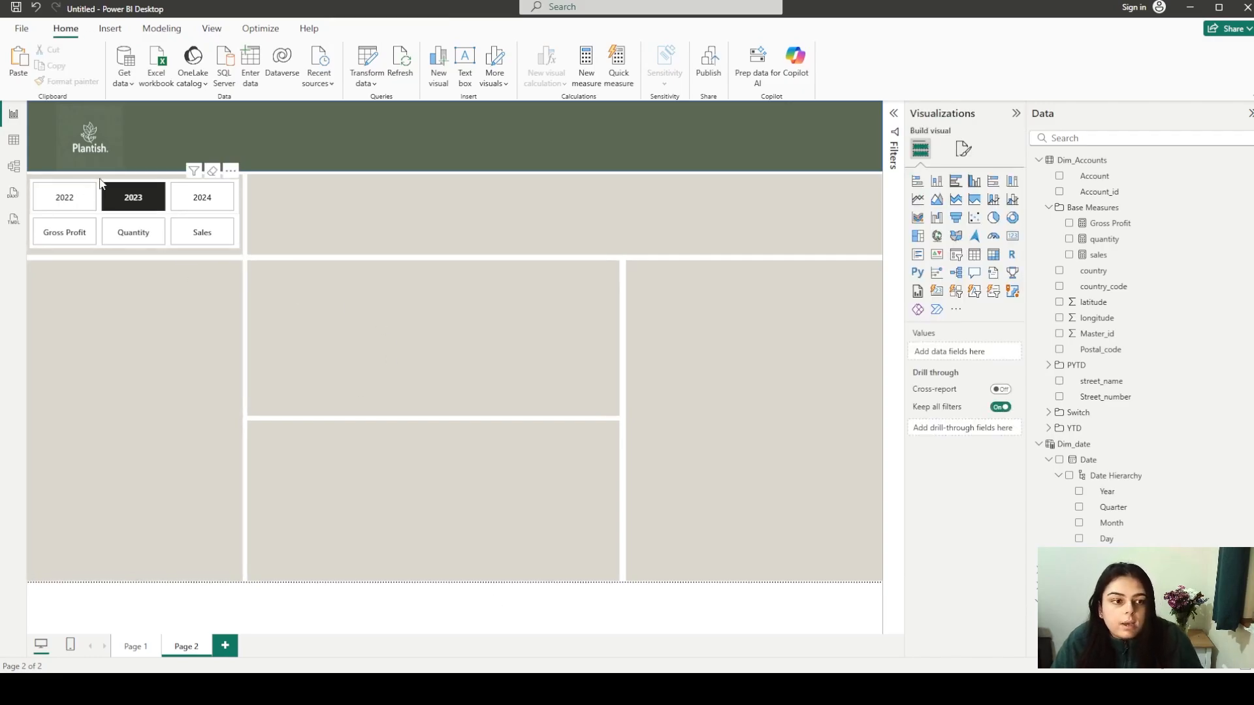
Check the report layout slide in the PowerPoint slide show for the KPI section and return to the Power BI report
key(alt+Tab)
drag(363, 306, 413, 281)
key(alt+Tab)
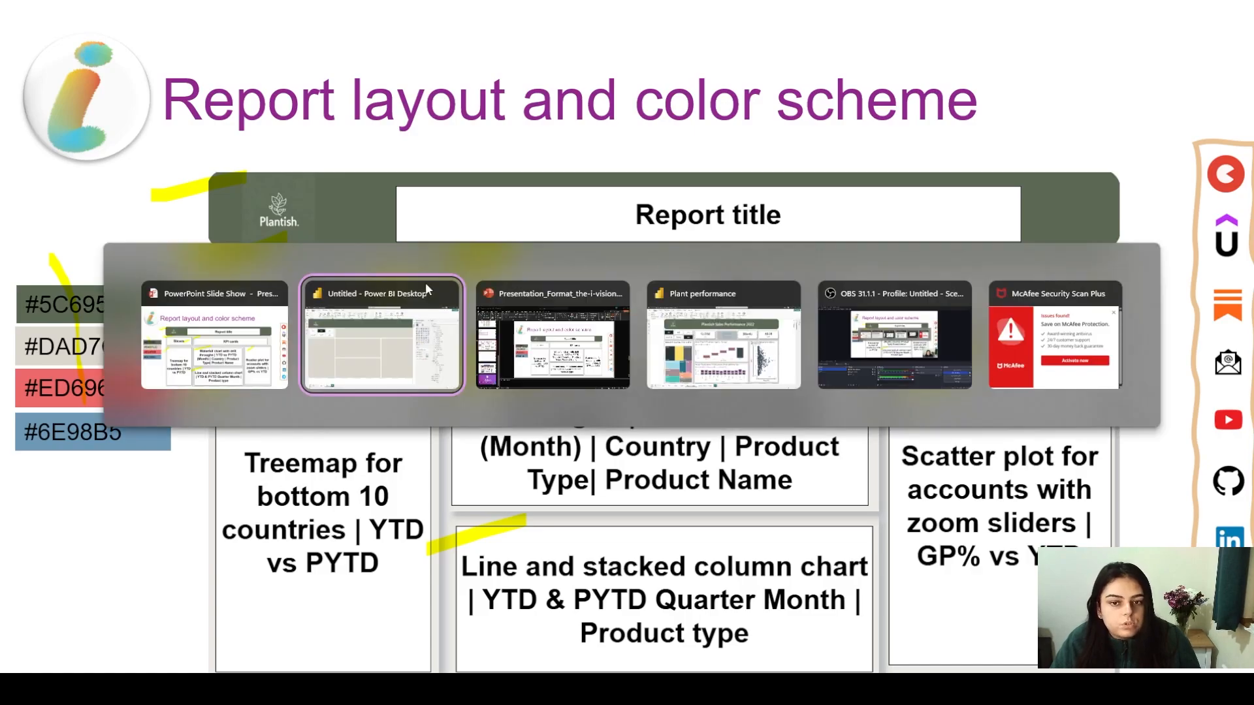
key(alt+Tab)
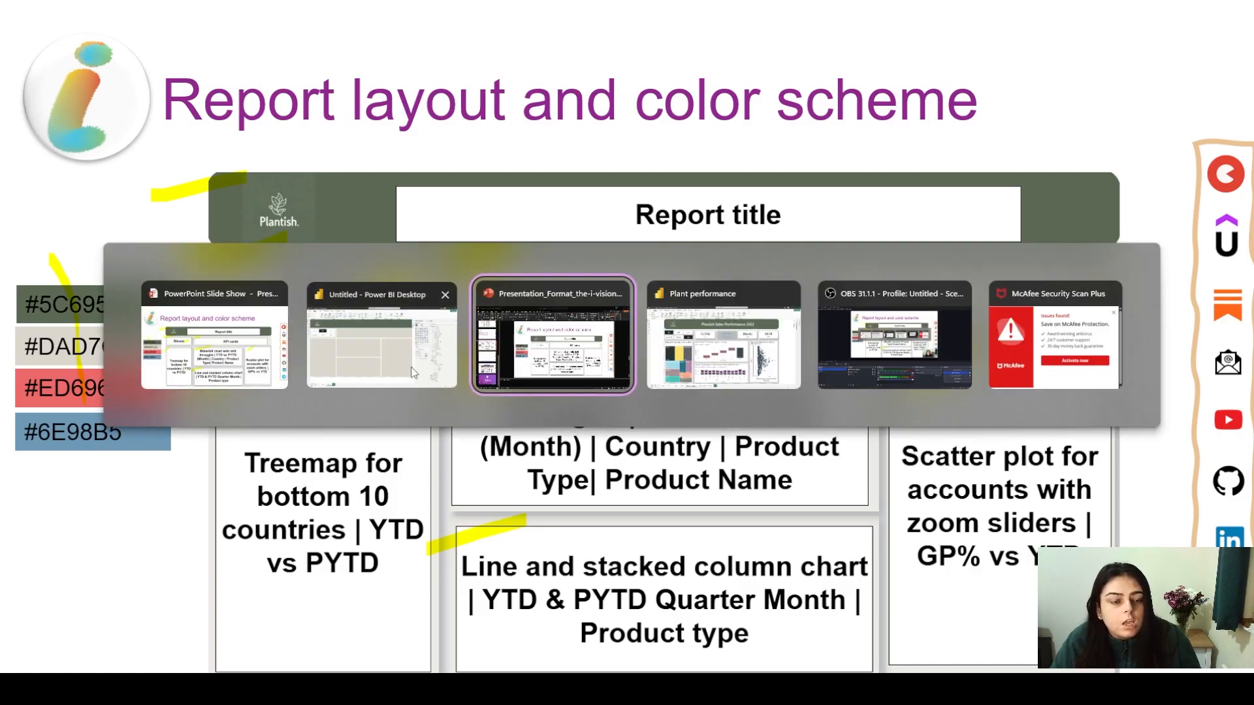
key(alt+shift+Tab)
click(353, 221)
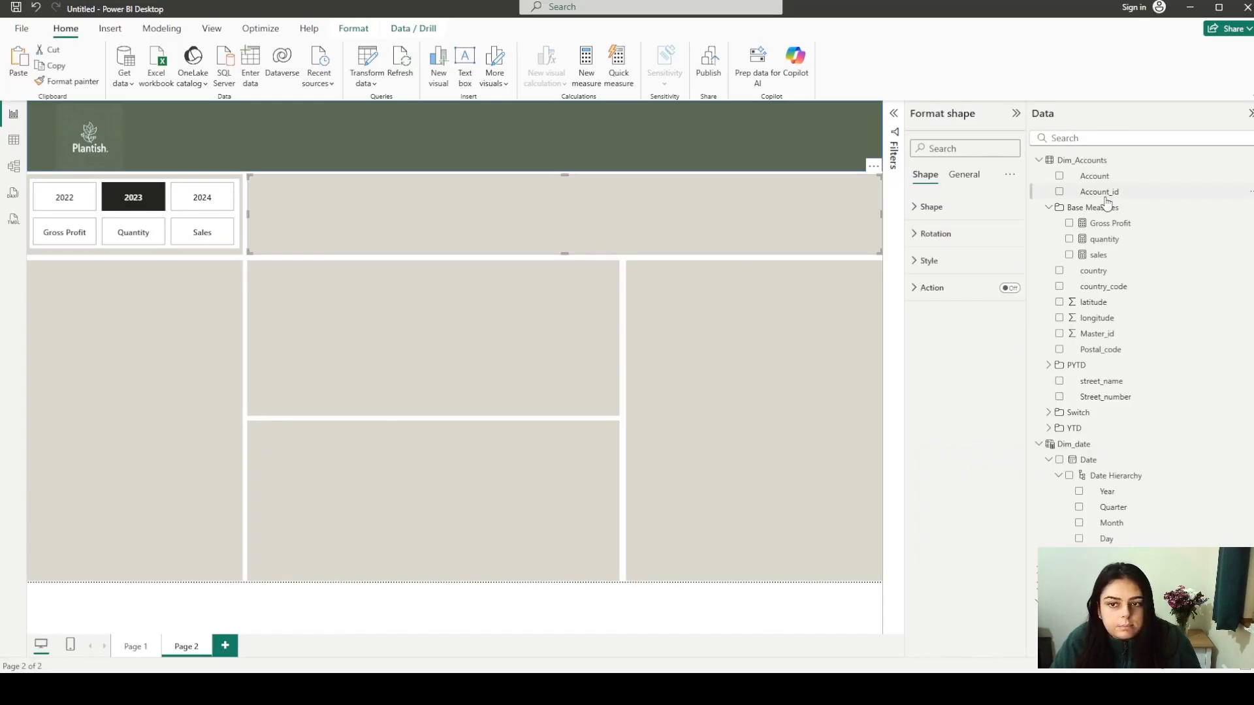
click(958, 176)
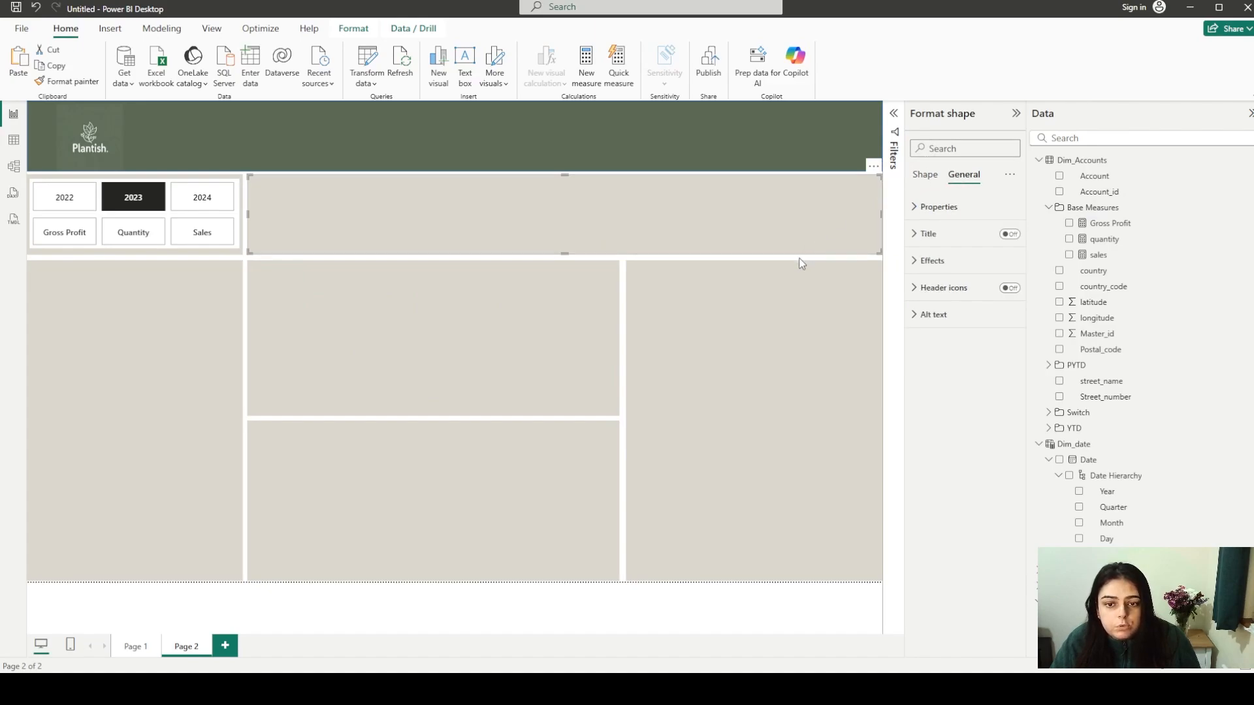
click(880, 256)
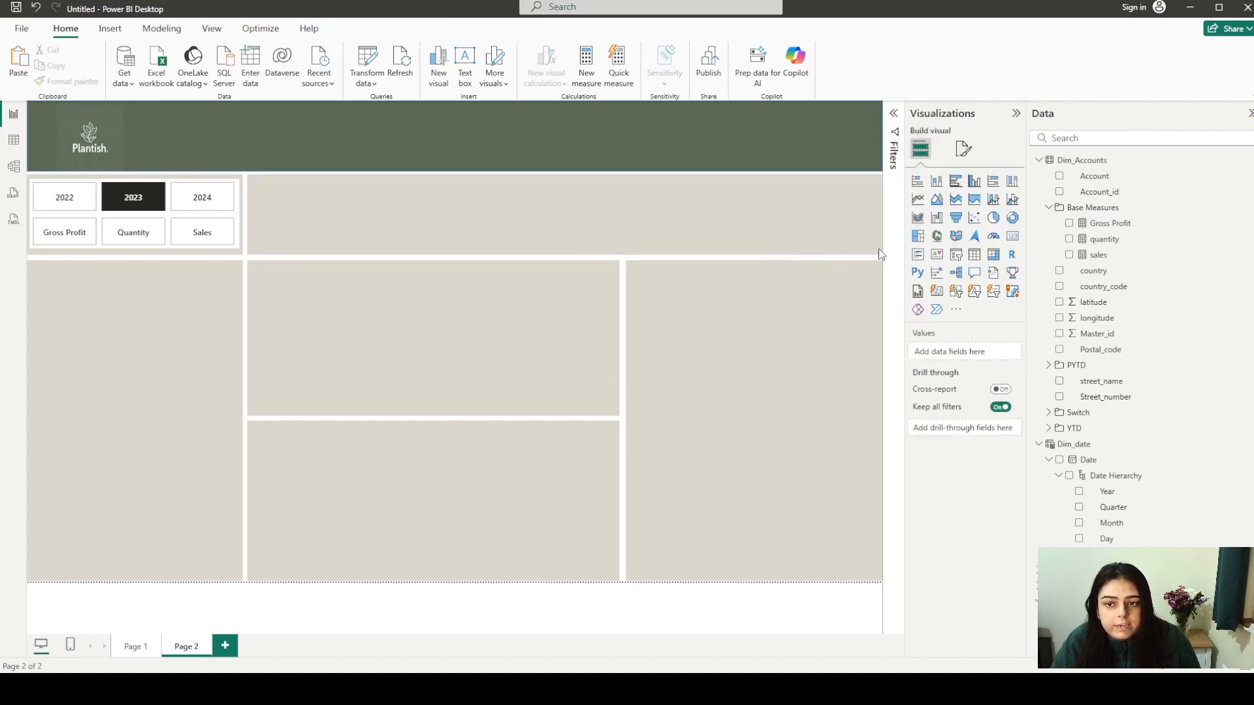
Insert a card visual showing Switch_YTD, shrink it and place it at the start of the beige KPI panel
click(1014, 237)
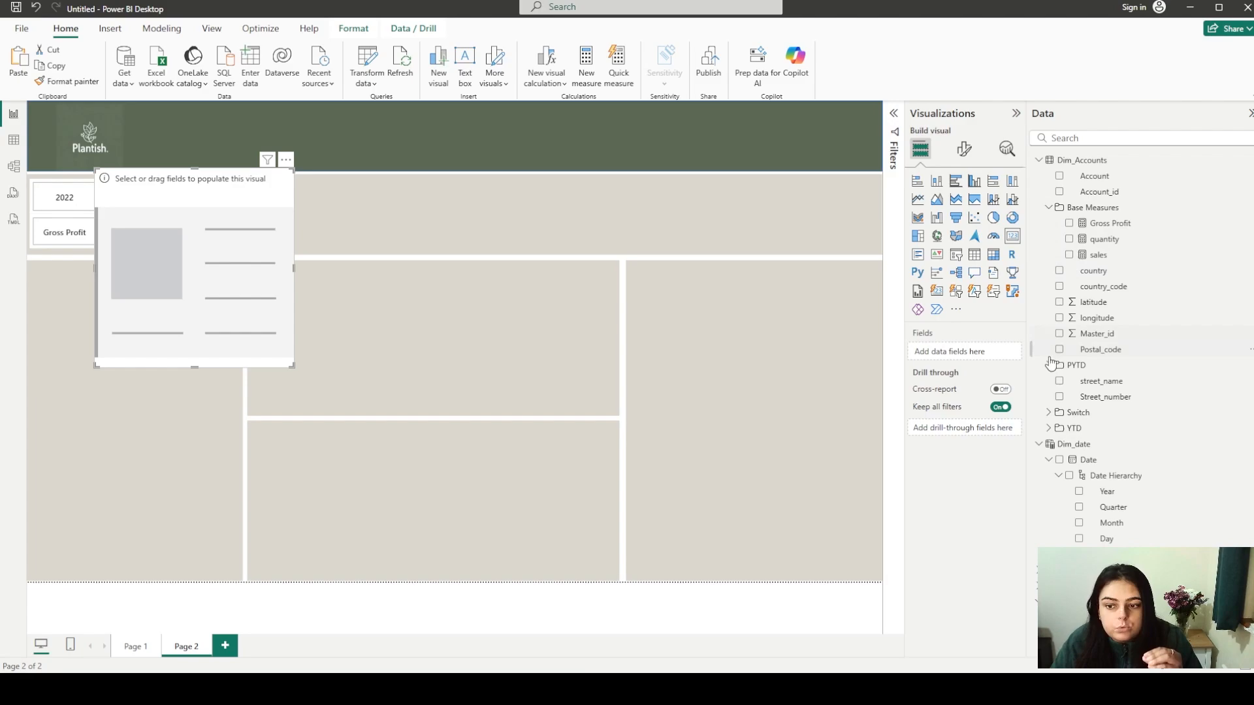
click(1049, 413)
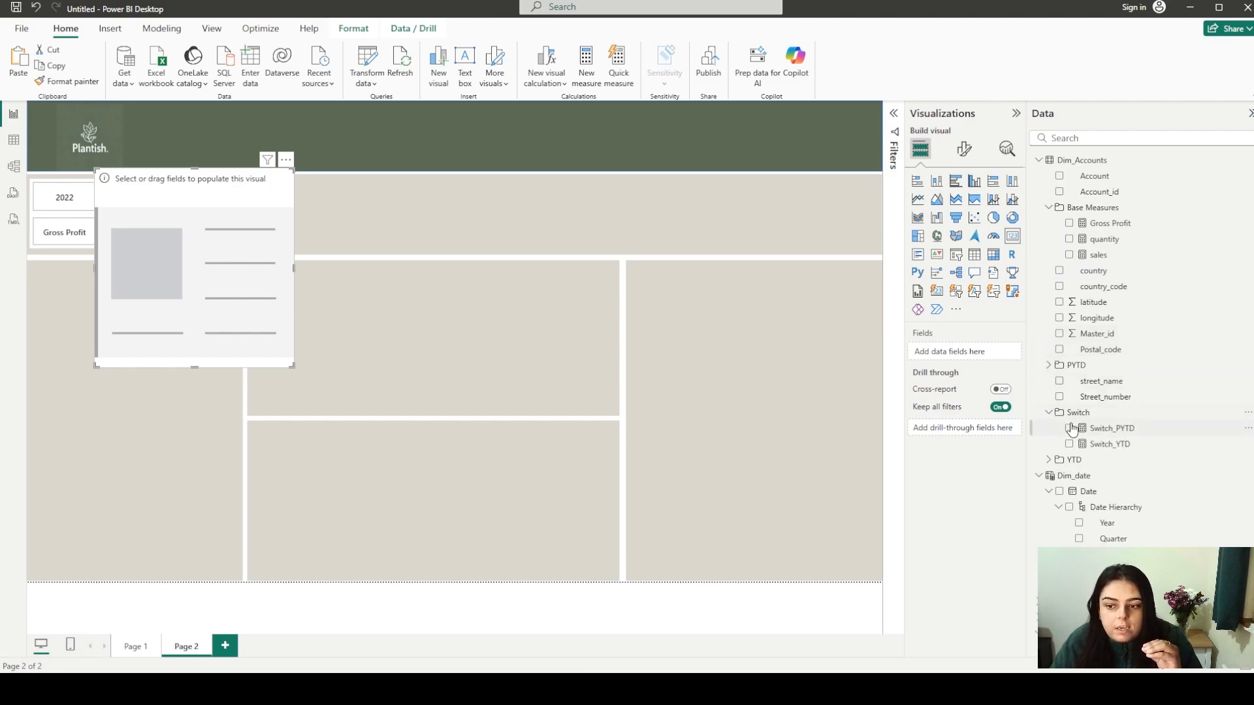
click(1069, 445)
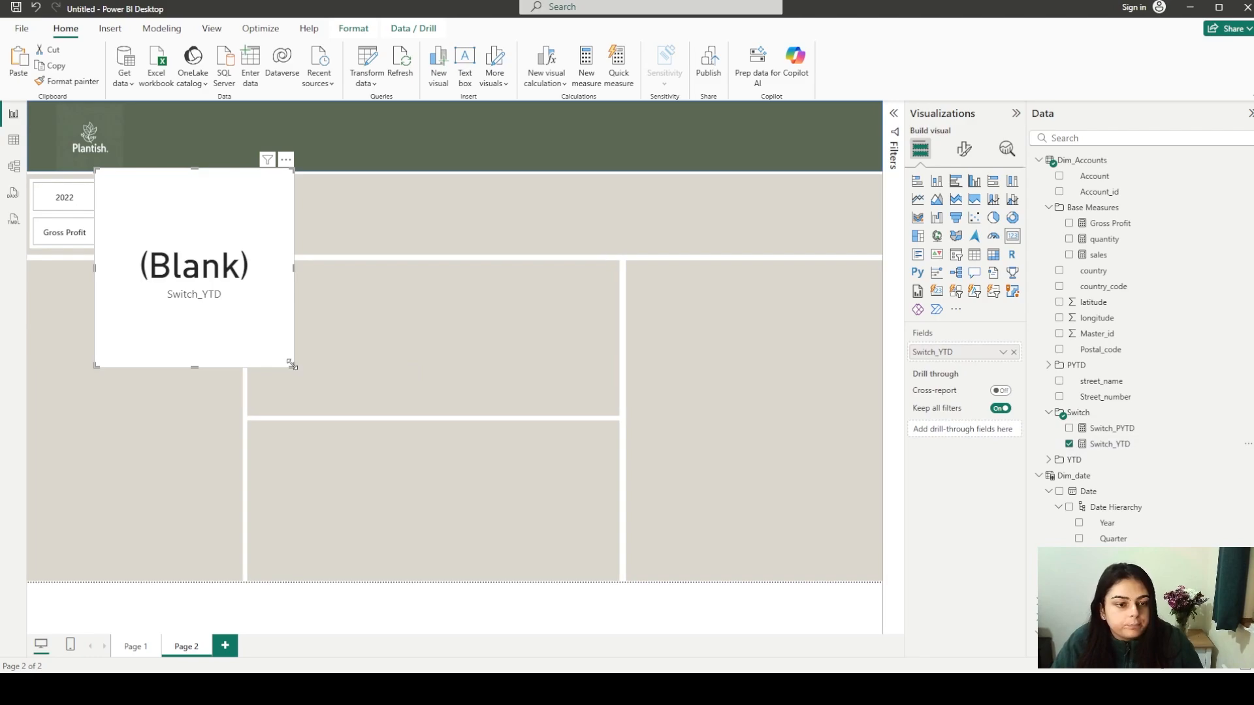
drag(292, 365, 397, 242)
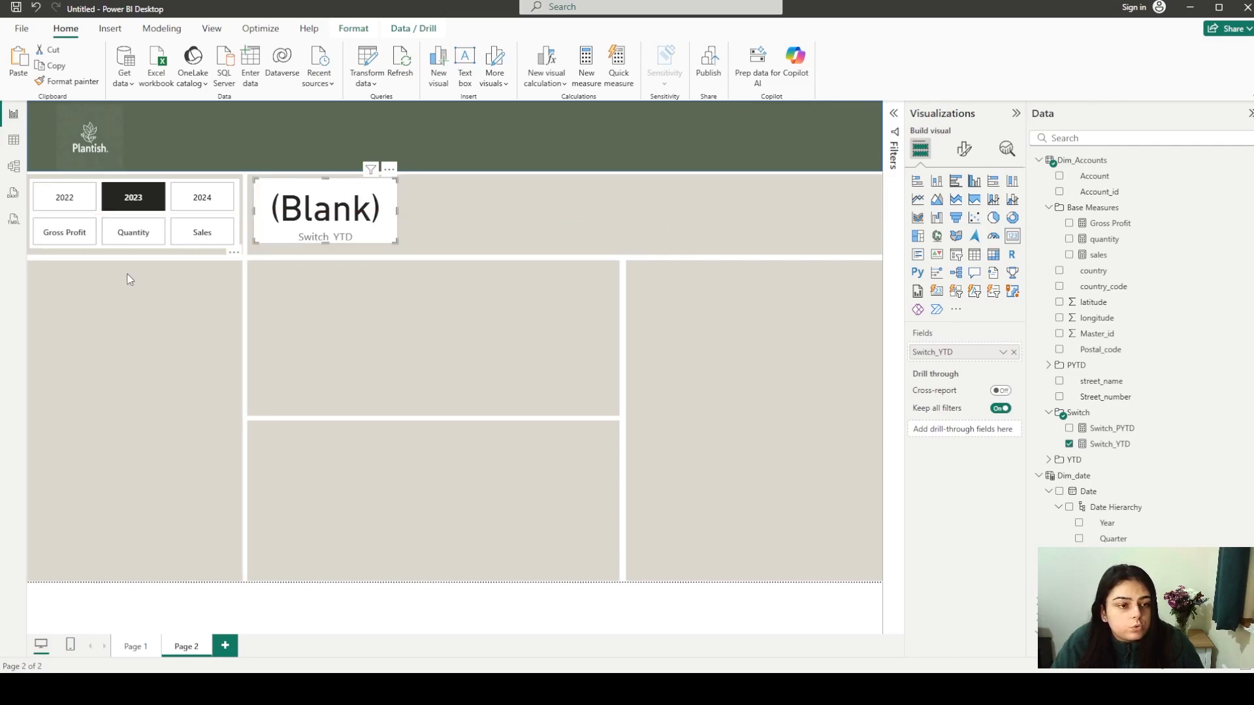
Test the card with the Sales and Quantity options of the measure slicer, leaving Gross Profit selected
click(139, 242)
click(215, 232)
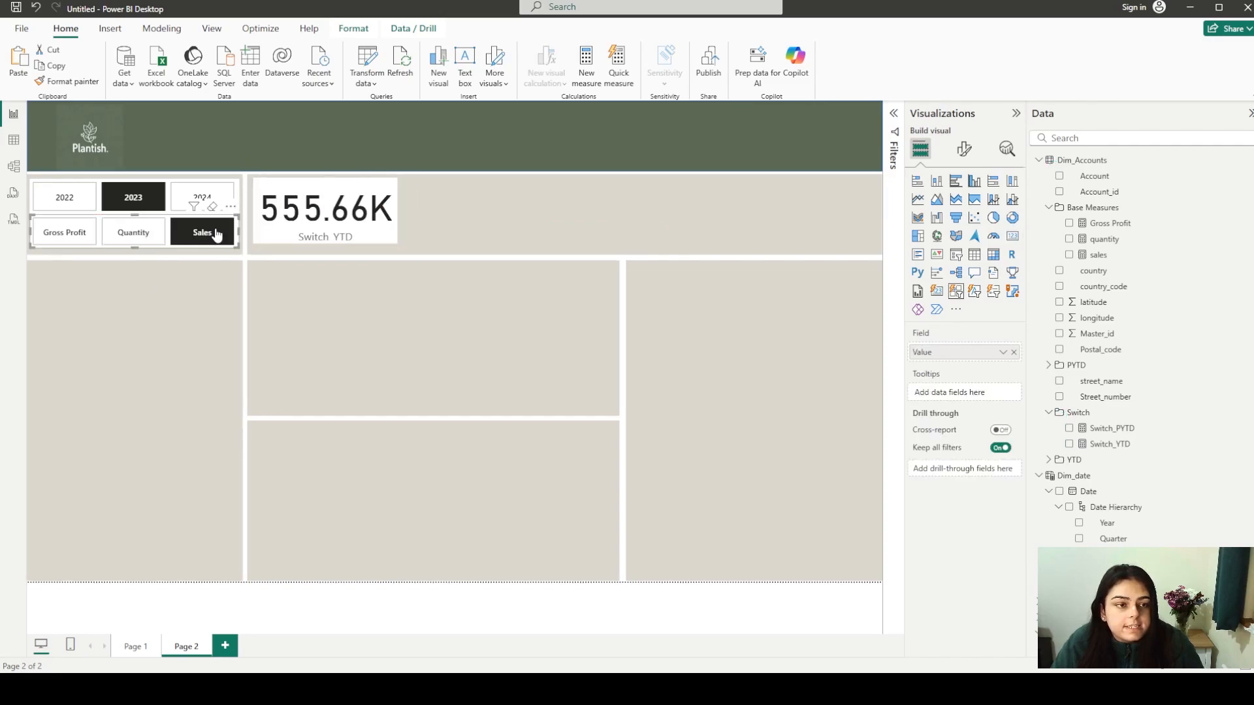
click(150, 243)
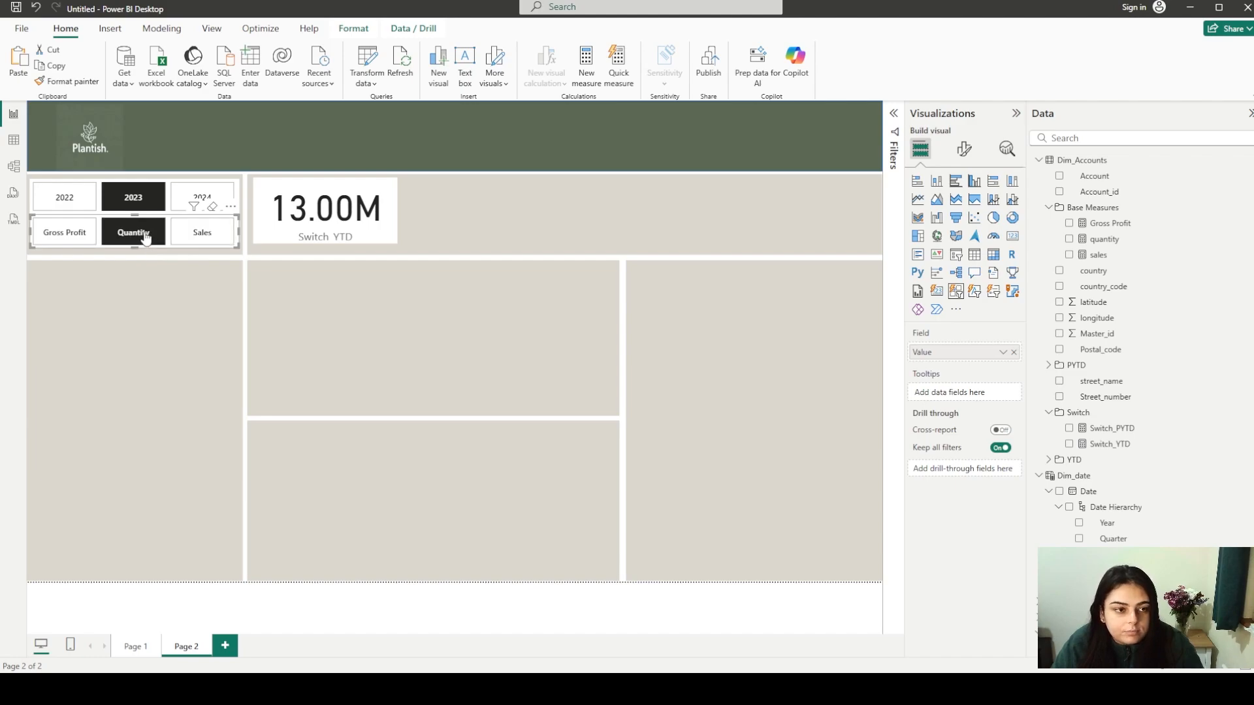
click(70, 234)
Copy the Switch_YTD card three times and arrange the copies in a row across the beige KPI panel
drag(387, 226, 386, 229)
key(ctrl+c)
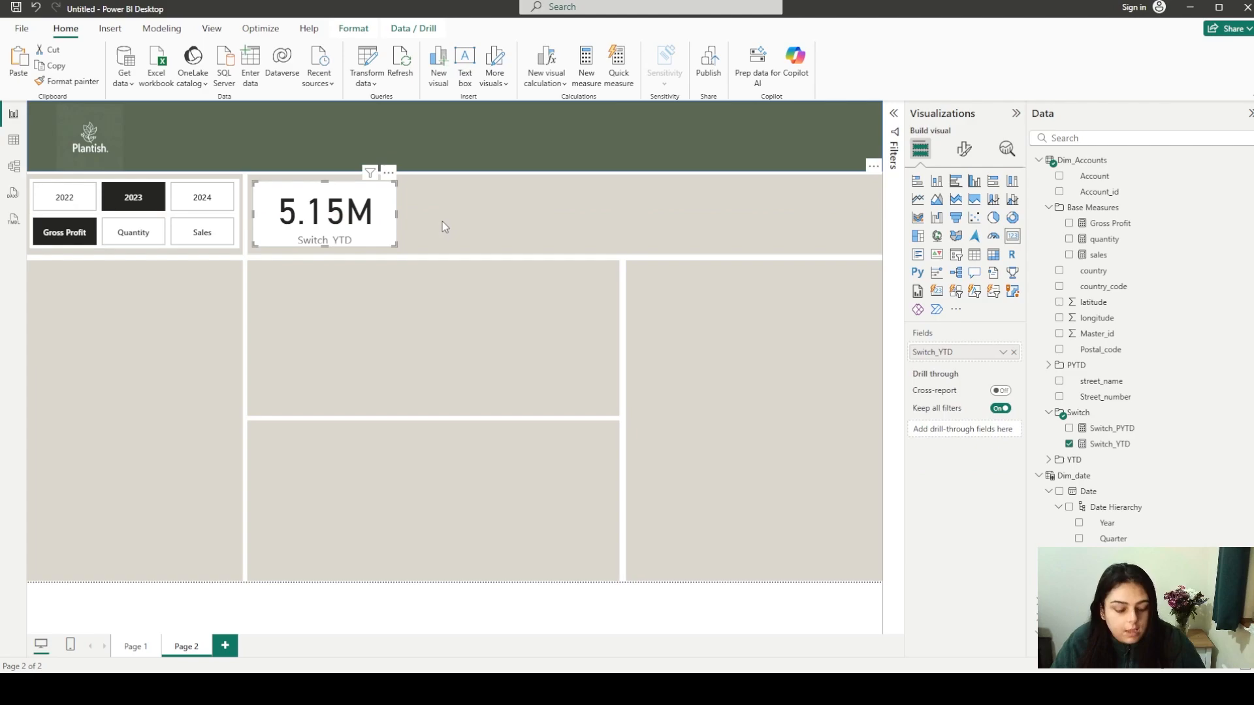
key(ctrl+v)
click(441, 221)
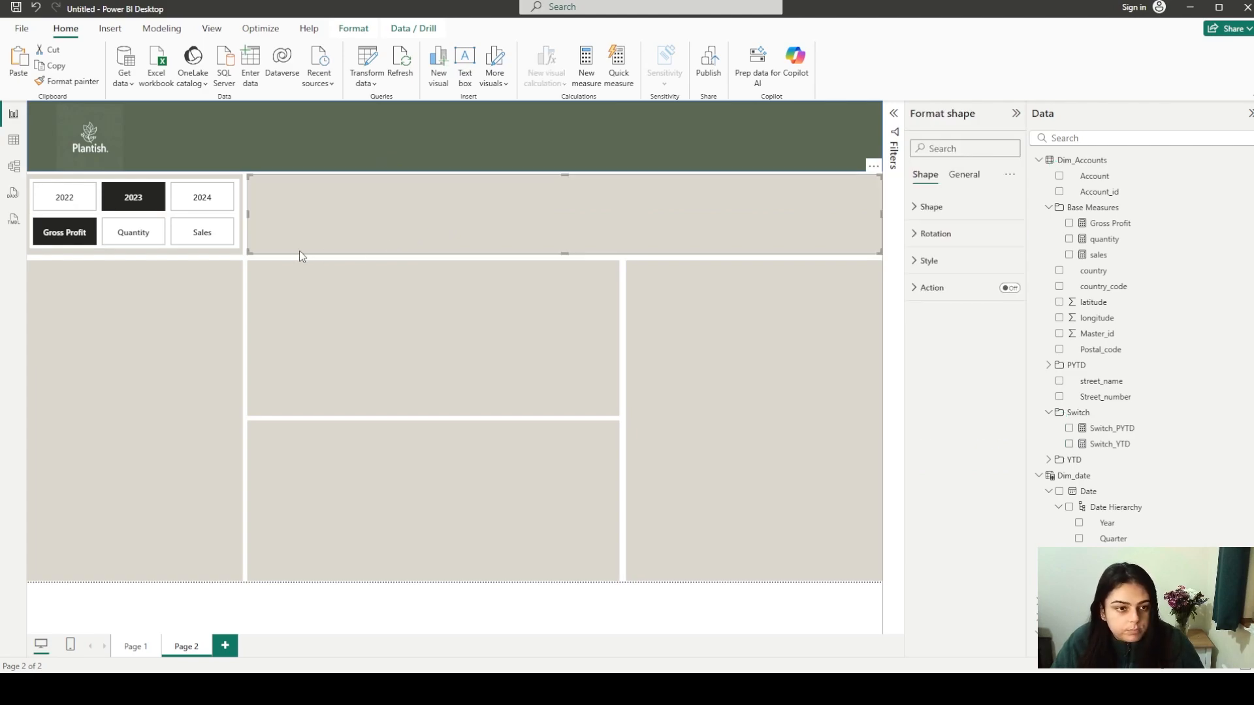
click(256, 260)
drag(327, 228, 472, 221)
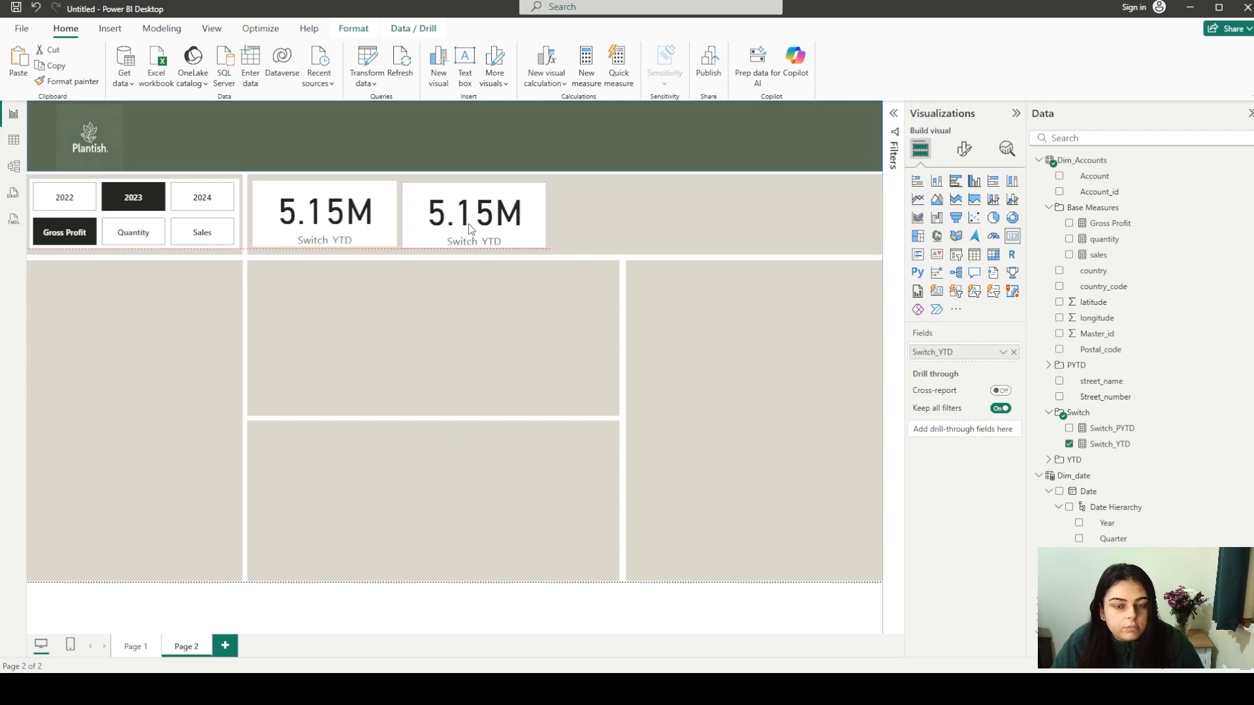
click(740, 241)
drag(545, 219, 646, 216)
click(756, 215)
drag(346, 217, 825, 219)
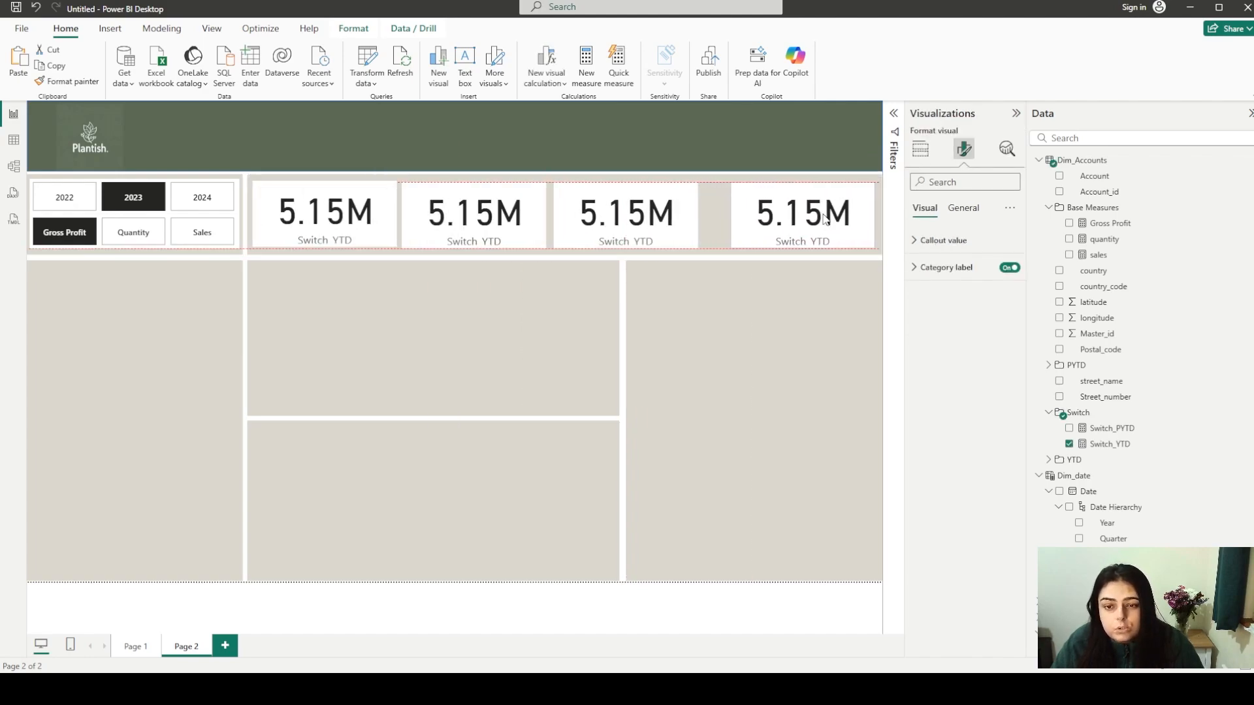
Adjust the positions of the first three cards so all four are evenly spaced within the KPI panel
mouse_move(663, 236)
mouse_down()
mouse_move(689, 237)
mouse_move(673, 236)
mouse_up()
drag(522, 226, 531, 228)
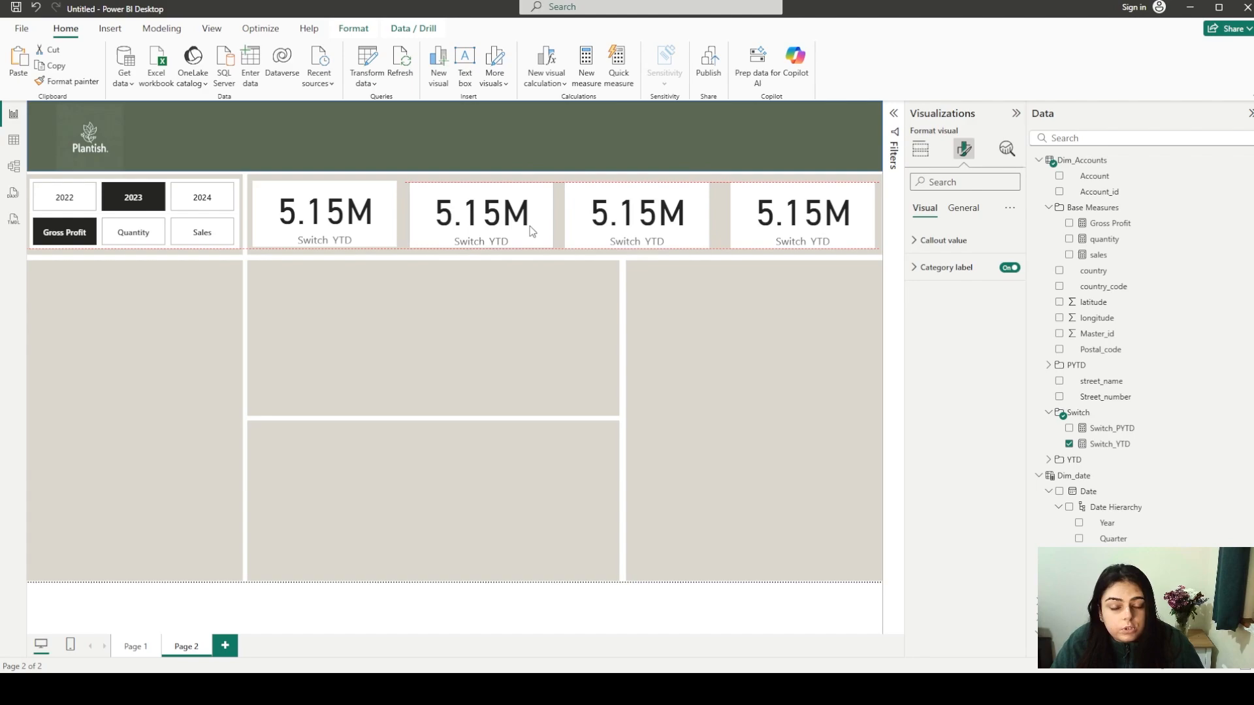
drag(699, 235, 704, 237)
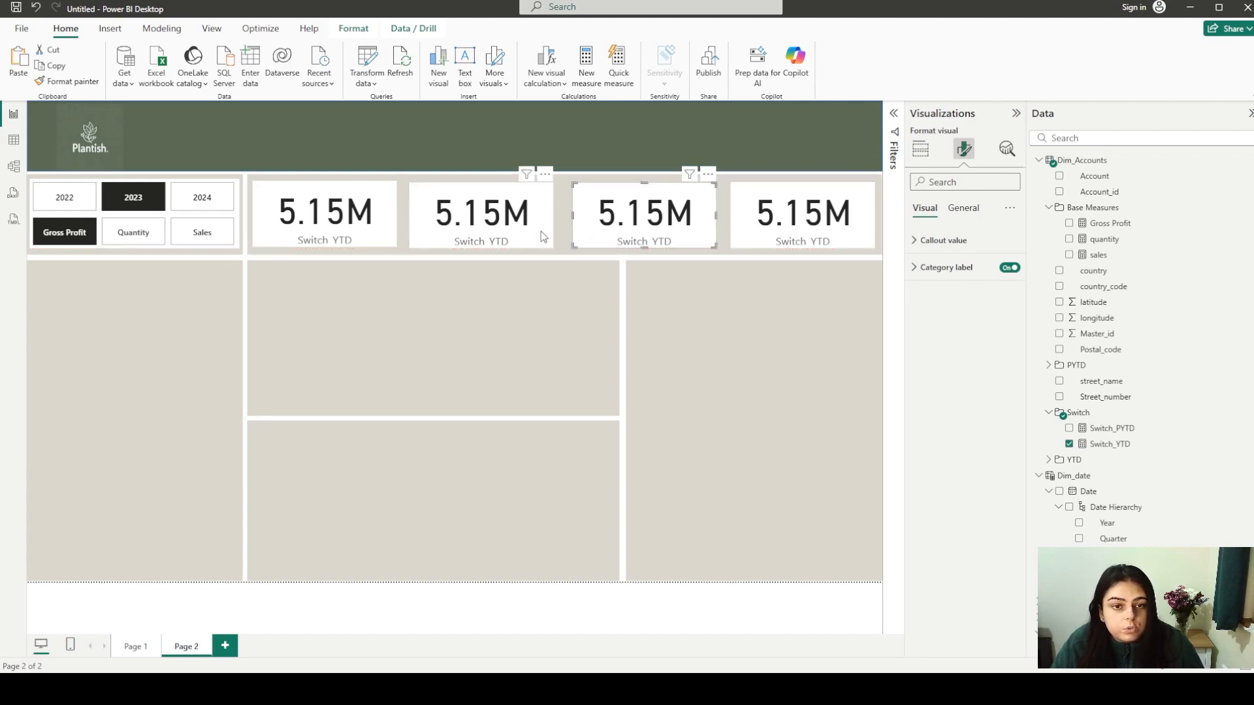
drag(541, 232, 543, 231)
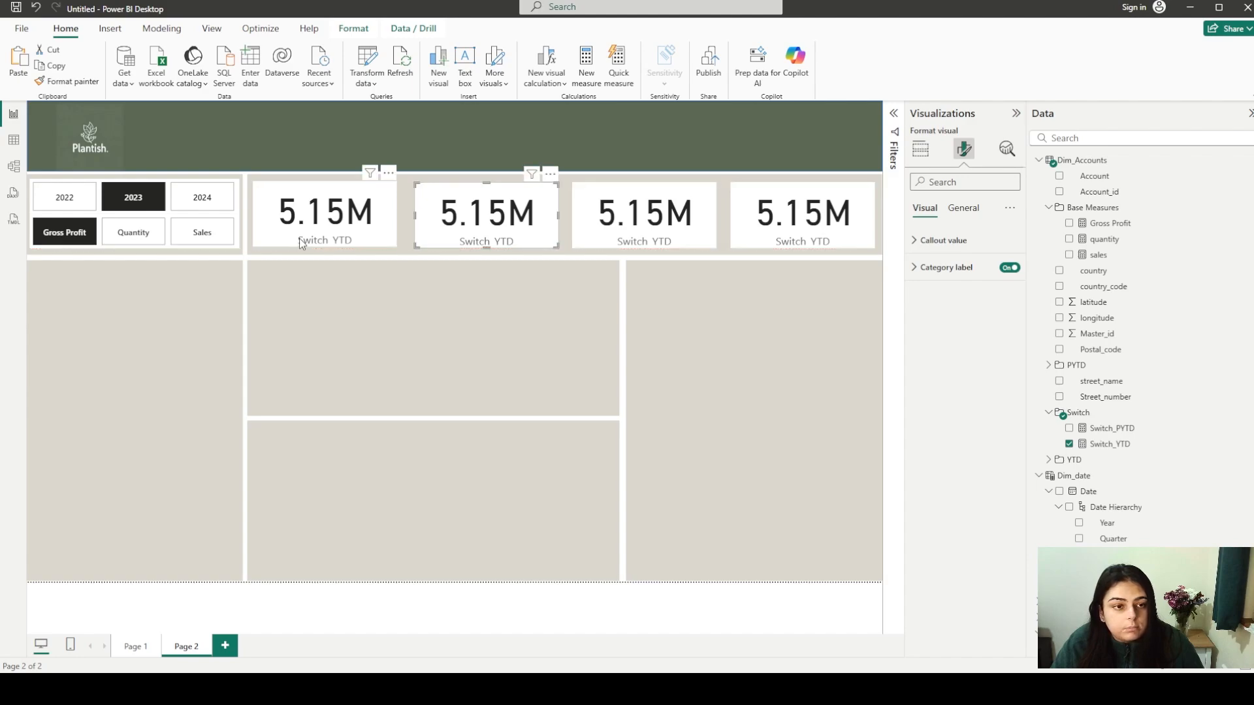
drag(337, 231, 343, 233)
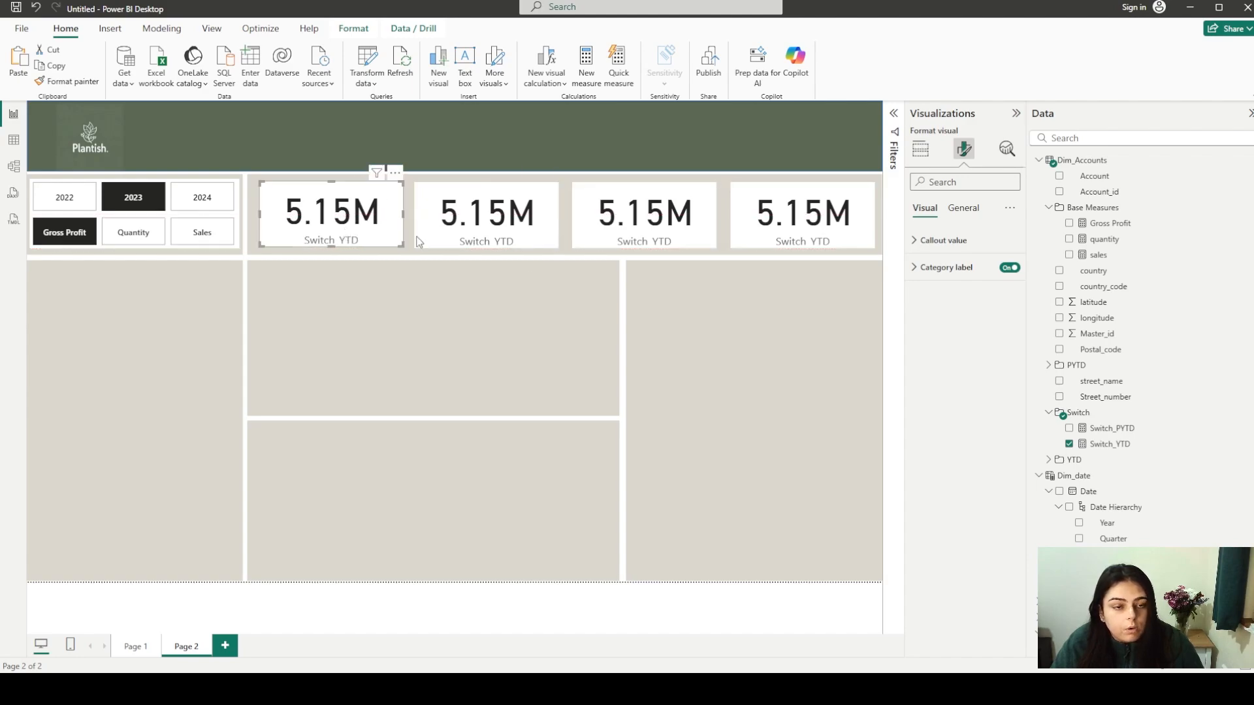
Replace the Switch_YTD field in the second KPI card with the YTD vs PYTD measure
click(541, 230)
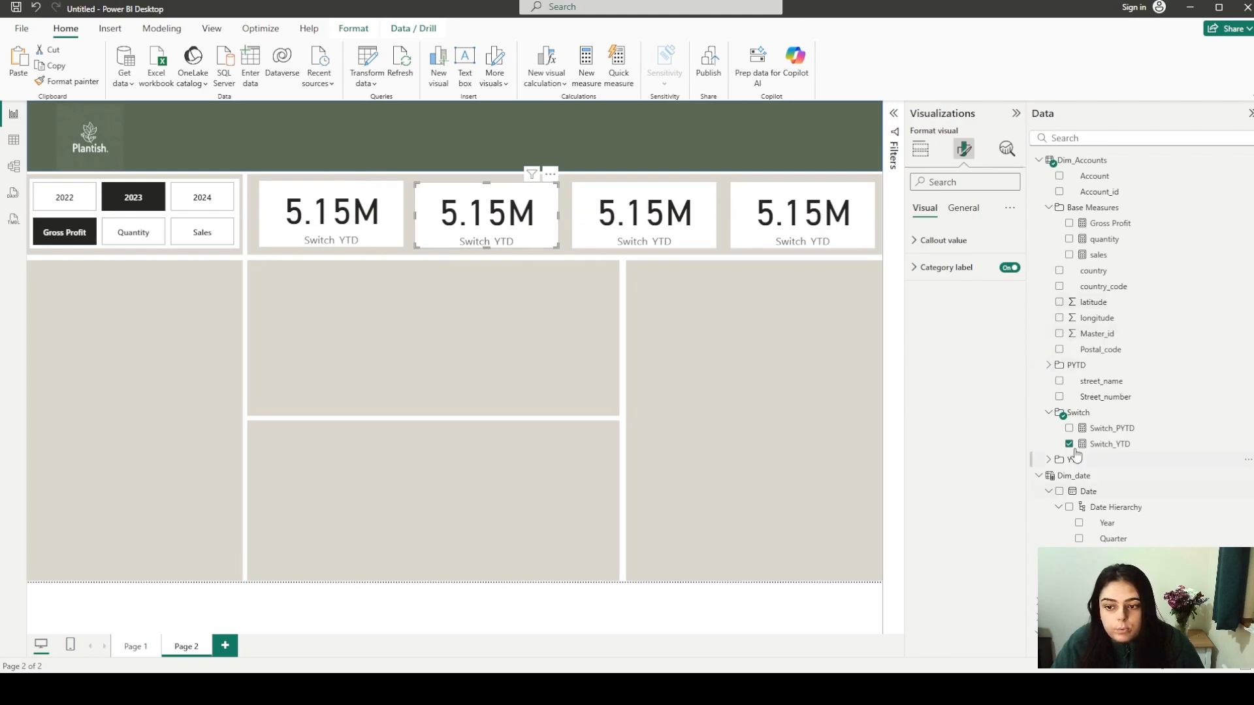
click(921, 149)
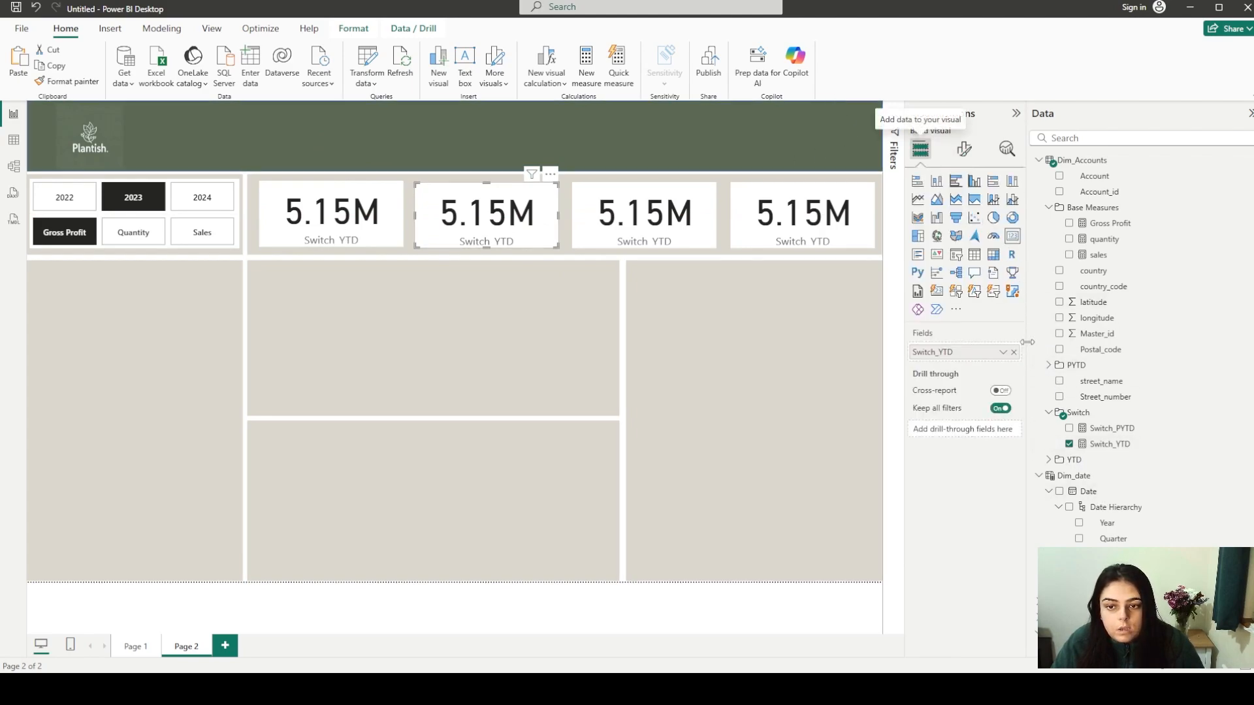
click(1014, 352)
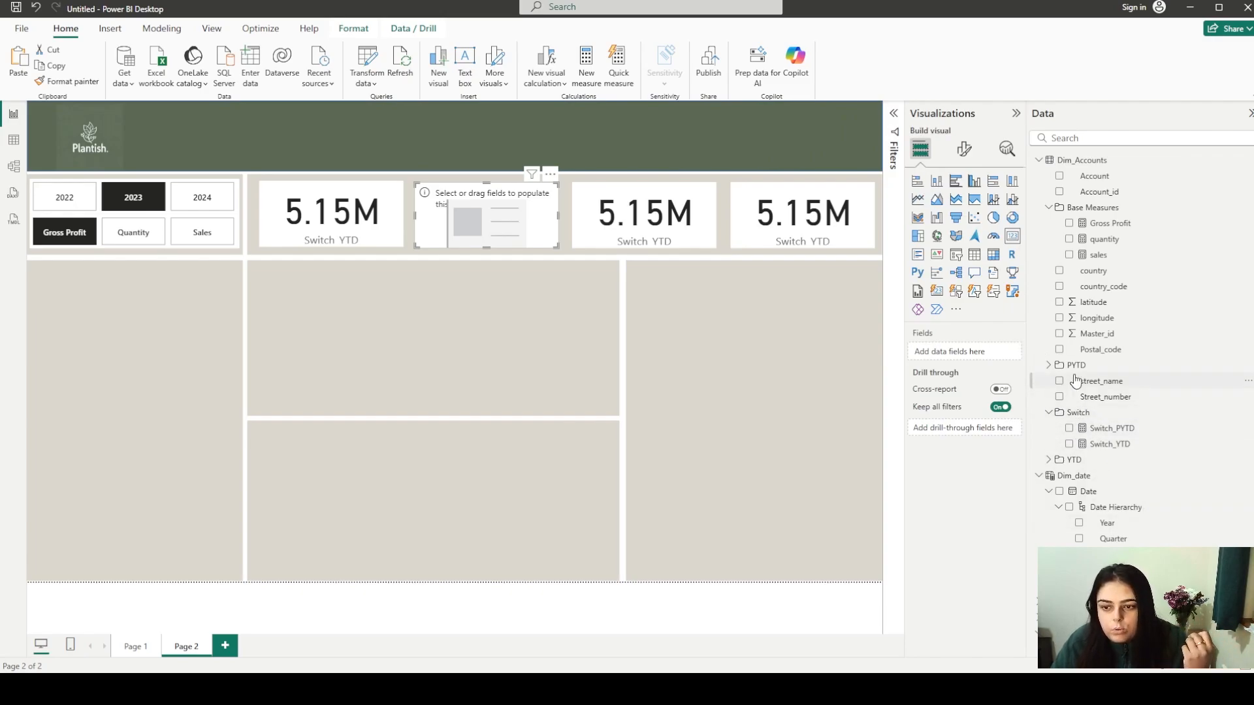
click(1049, 460)
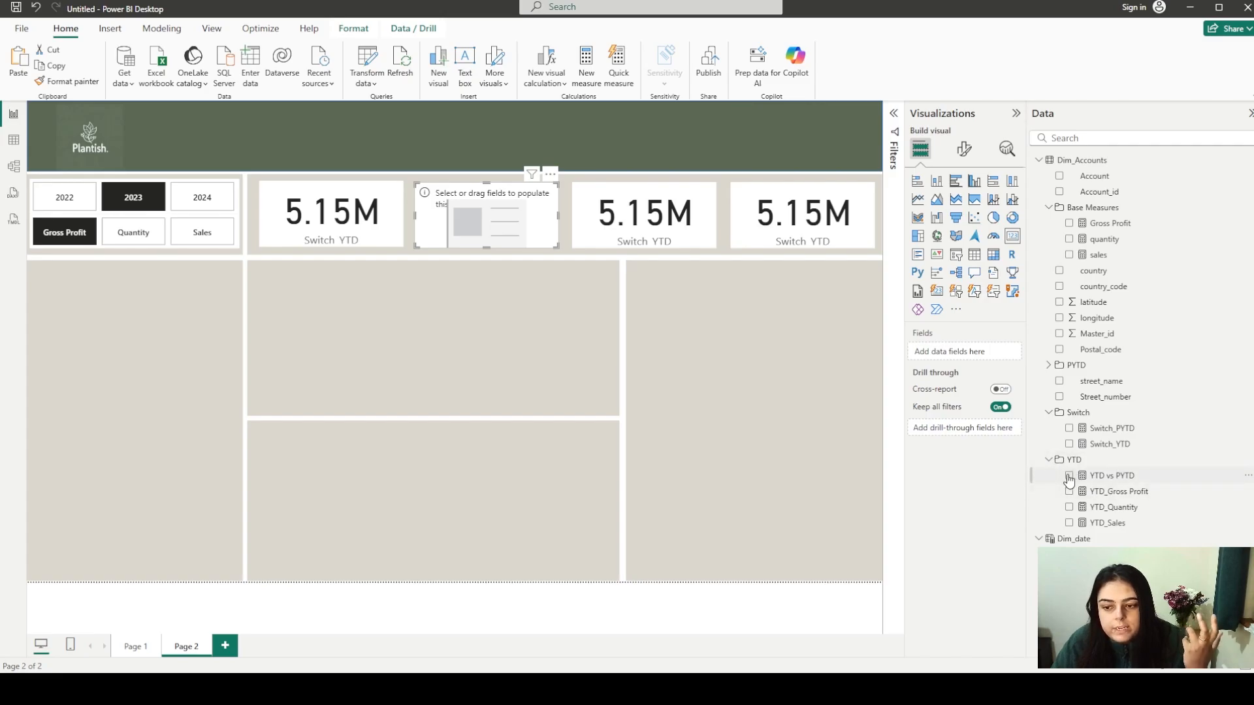
click(1075, 480)
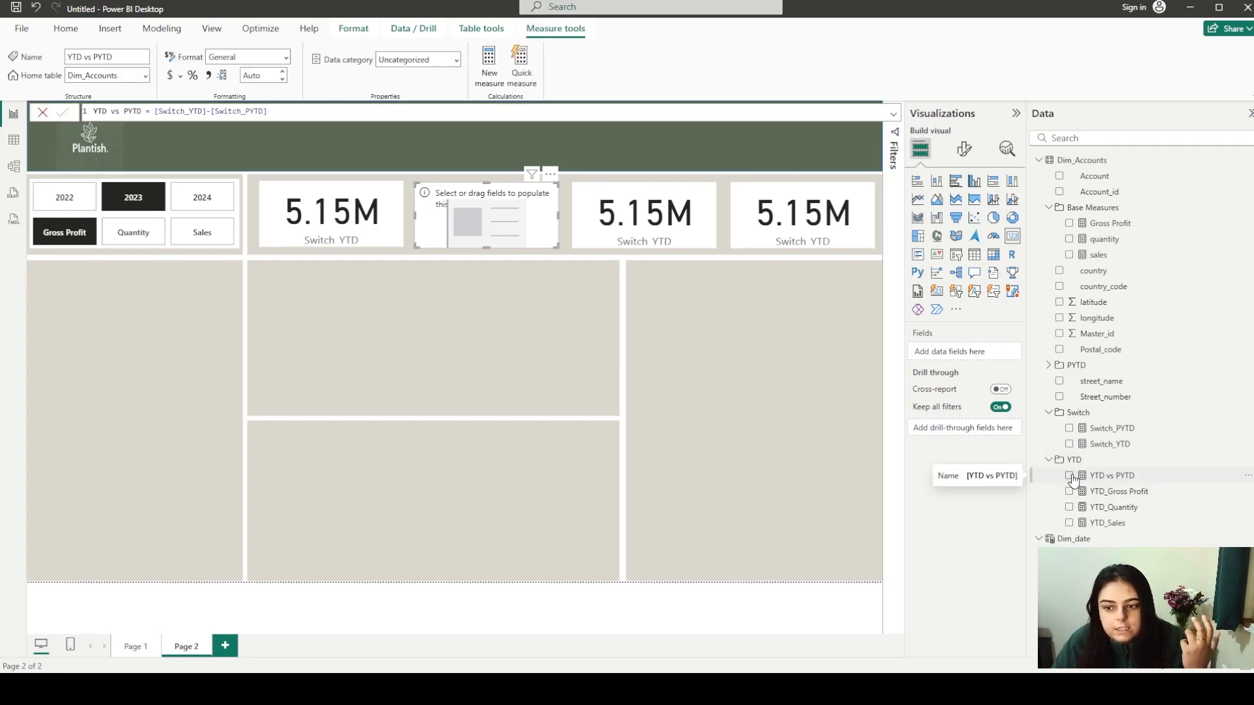
click(1071, 477)
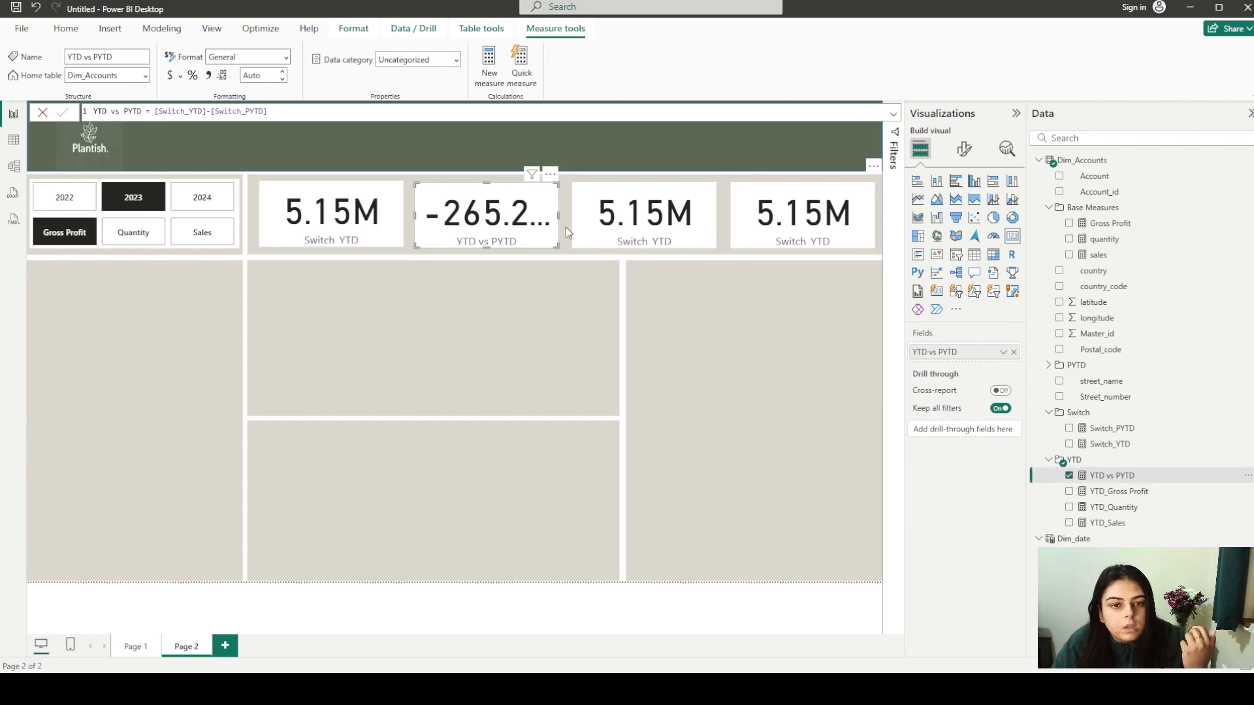
Replace the Switch_YTD field in the third KPI card with the Switch_PYTD measure
click(692, 231)
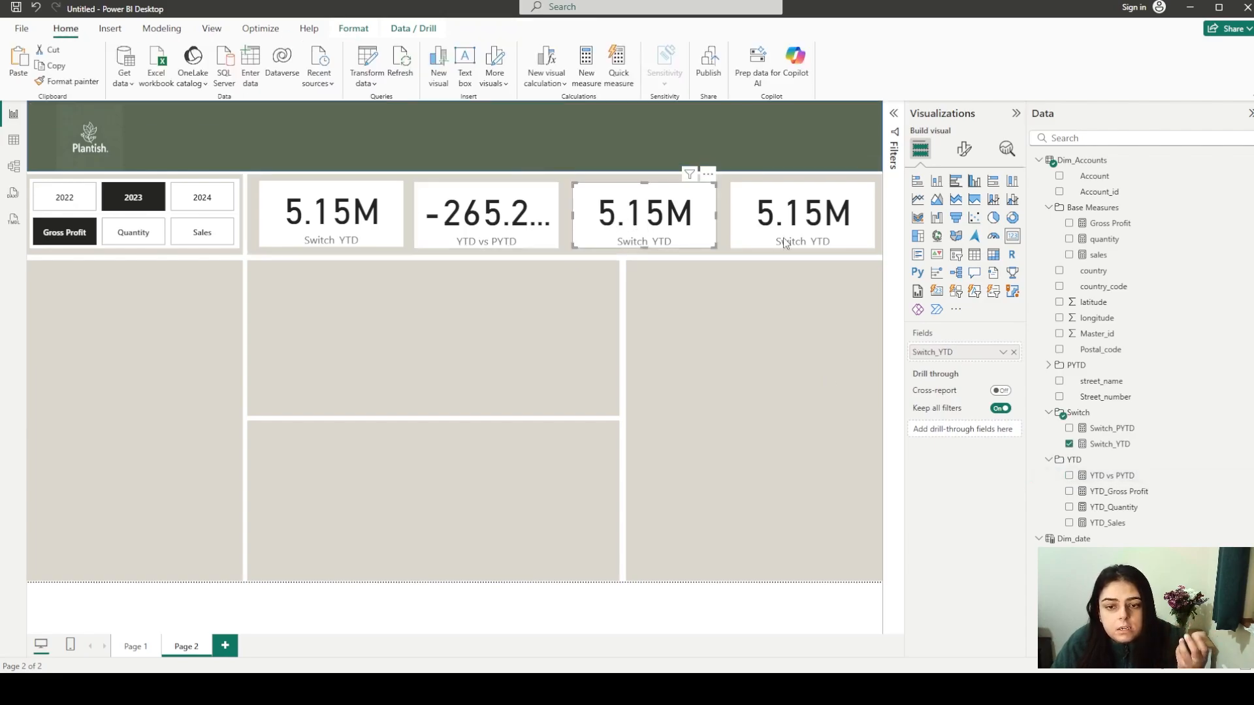
click(1014, 352)
click(1069, 430)
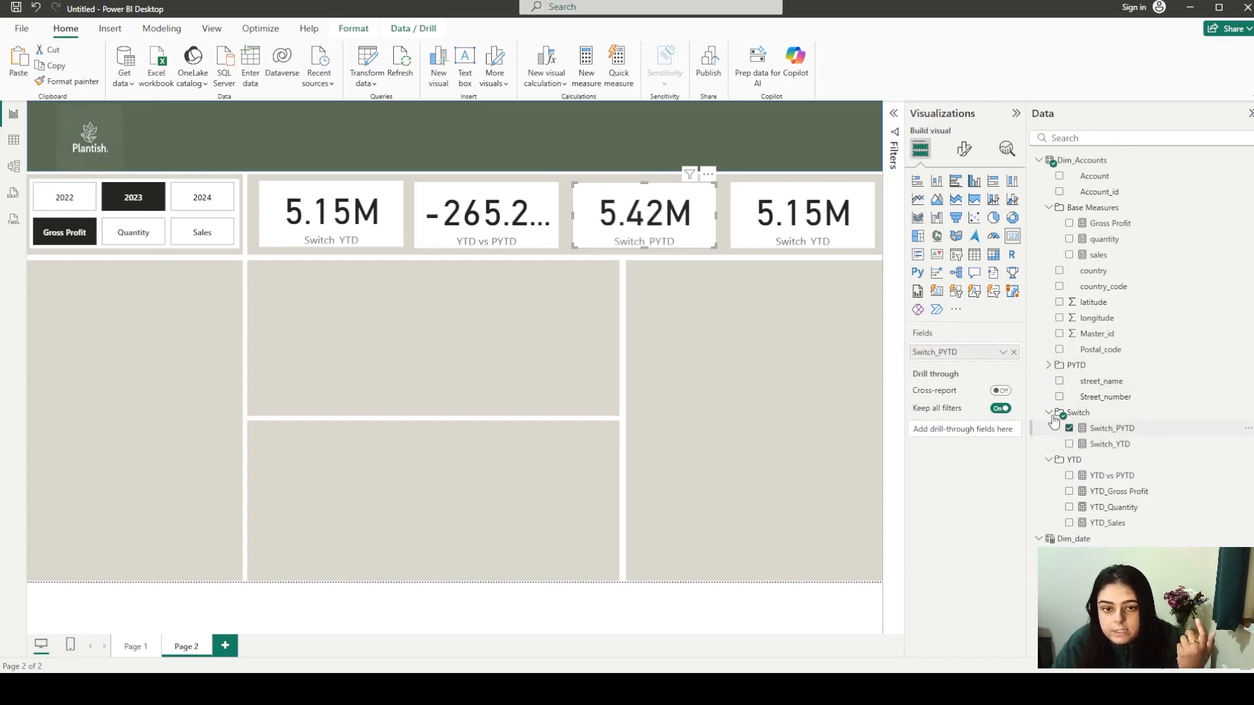
Create a measure in the Base Measures folder defined as GP% = DIVIDE([Gross Profit],[sales])*100
click(770, 232)
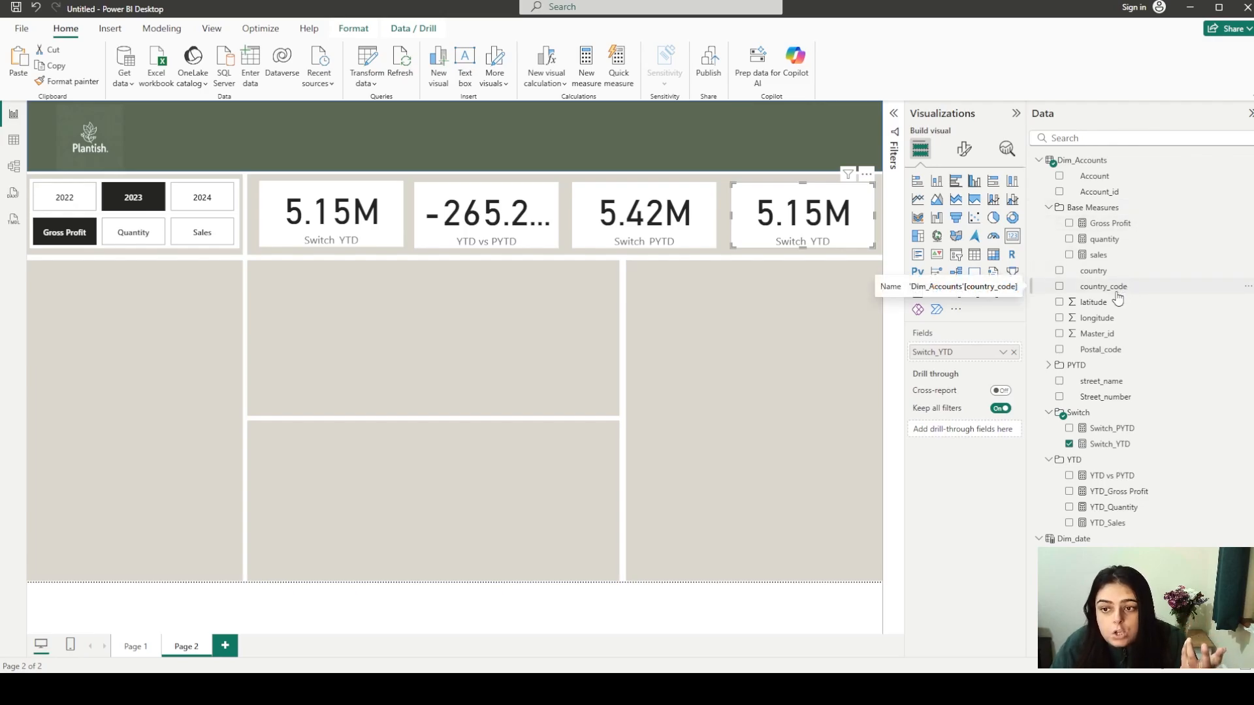
right_click(1108, 228)
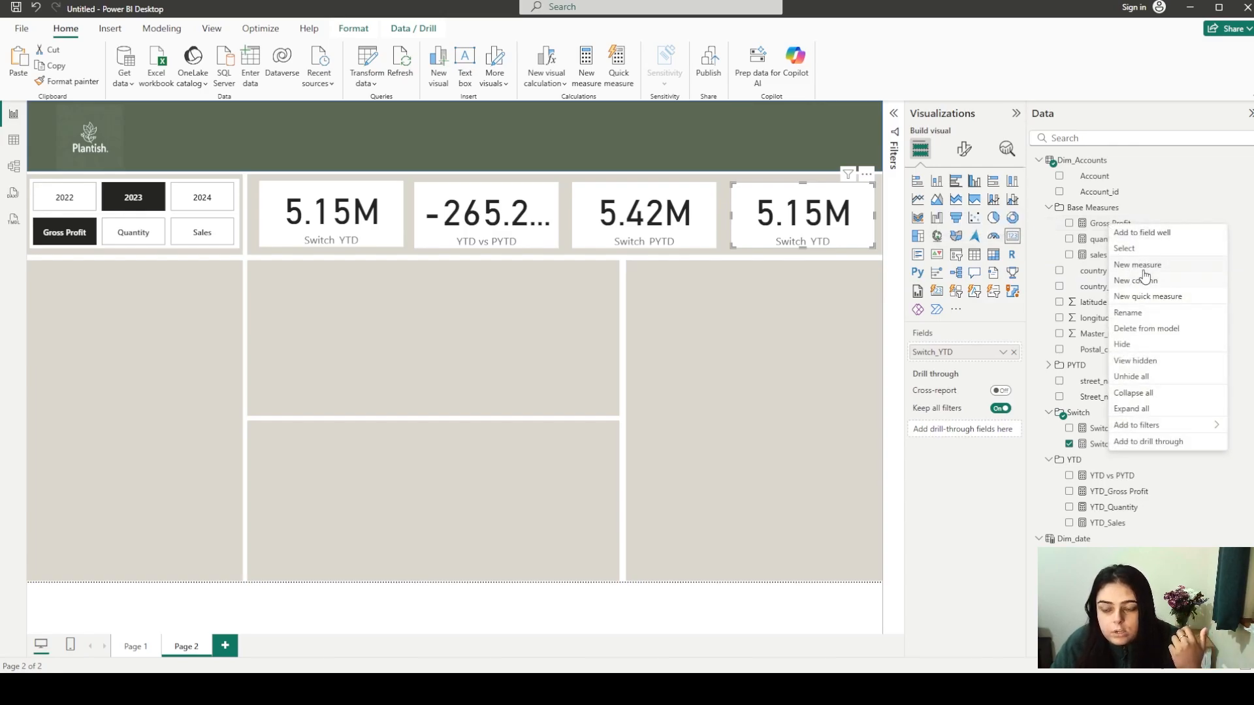
click(1143, 270)
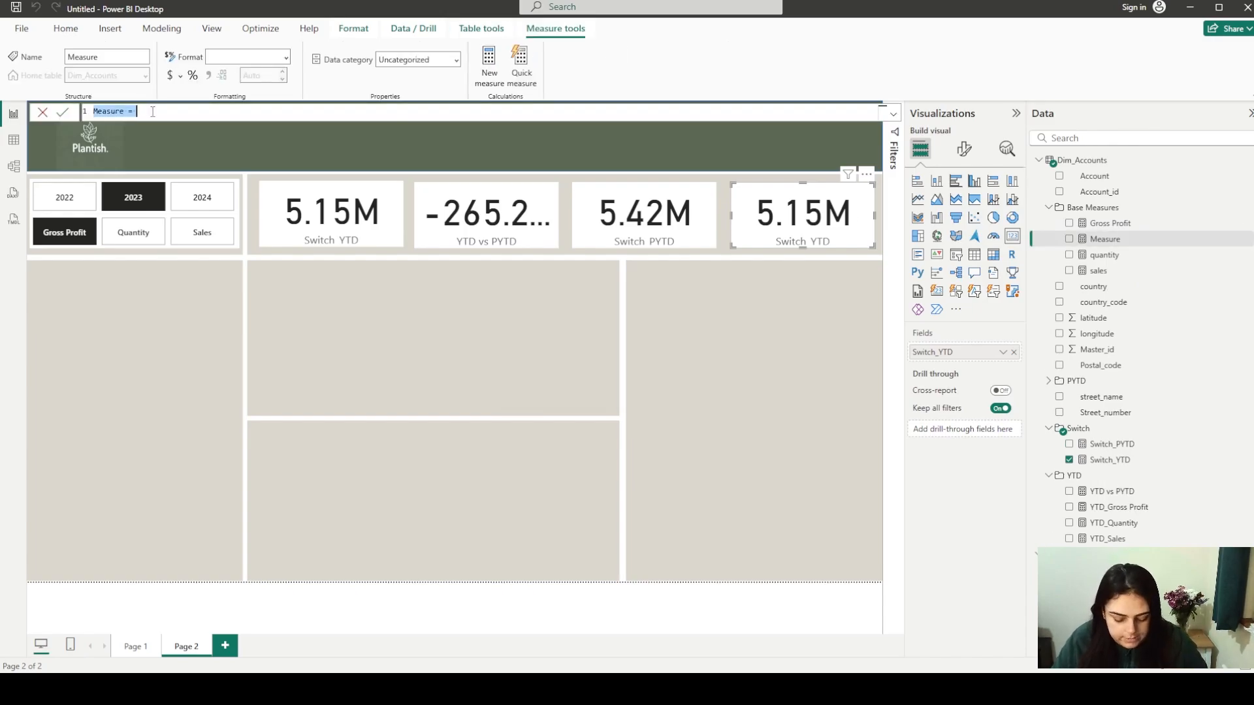
text(GP% )
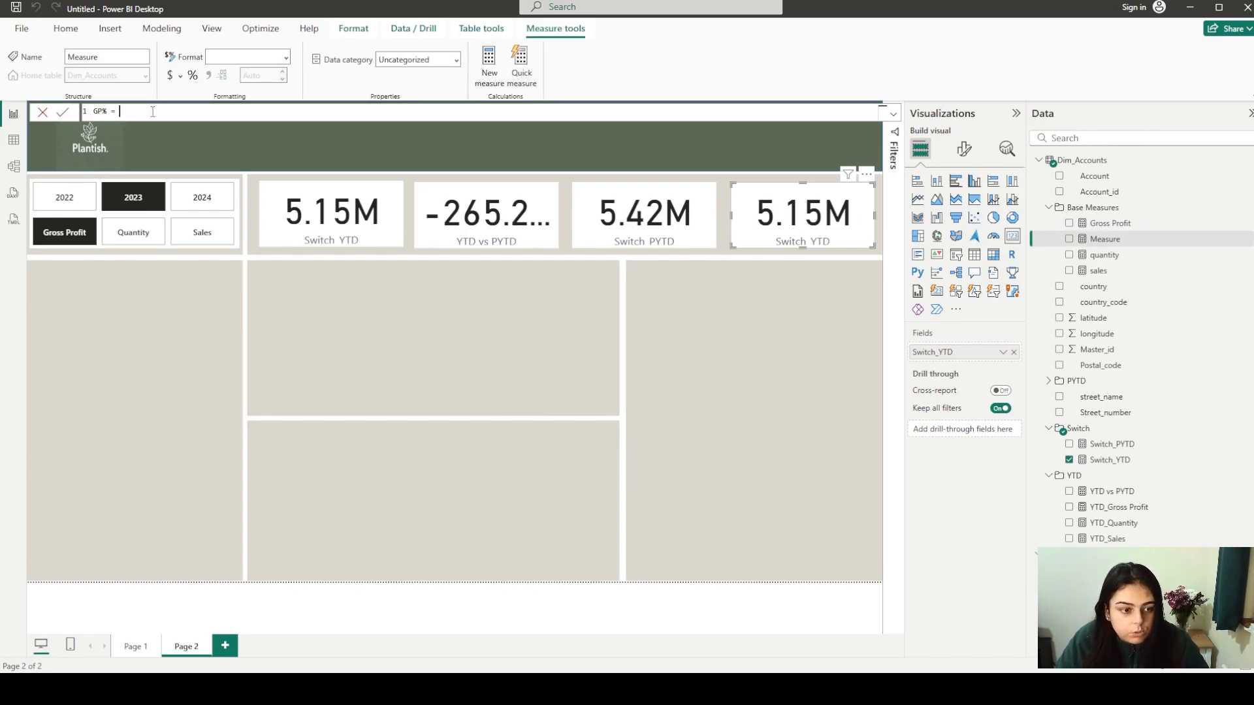
text(= gross)
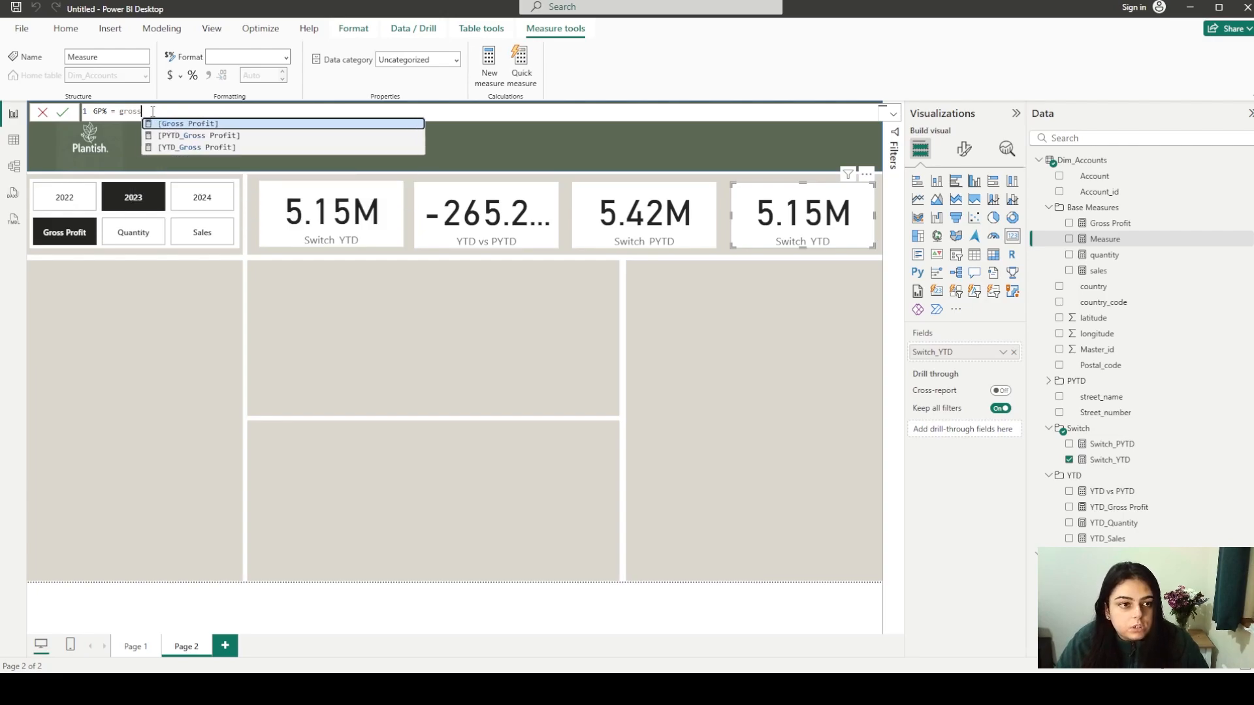
key(BackSpace)
key(BackSpace)
key(BackSpace)
key(BackSpace)
key(BackSpace)
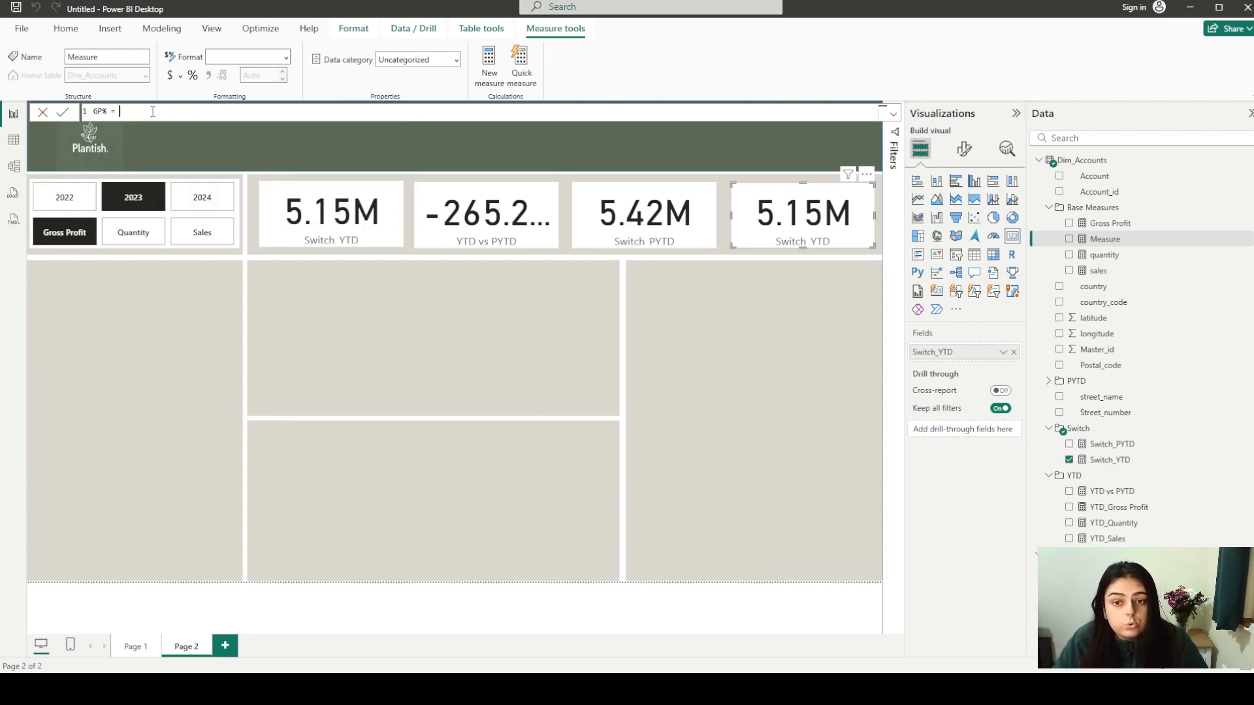
text(DIVIDE()
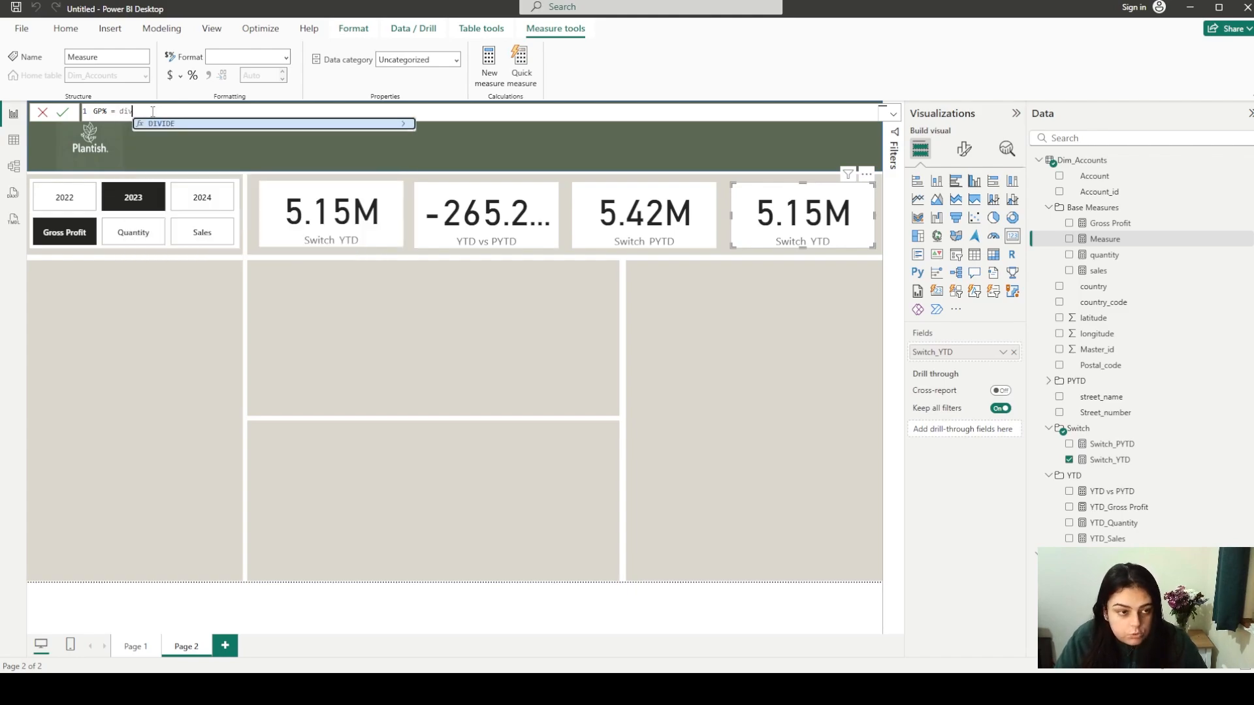
text(gross)
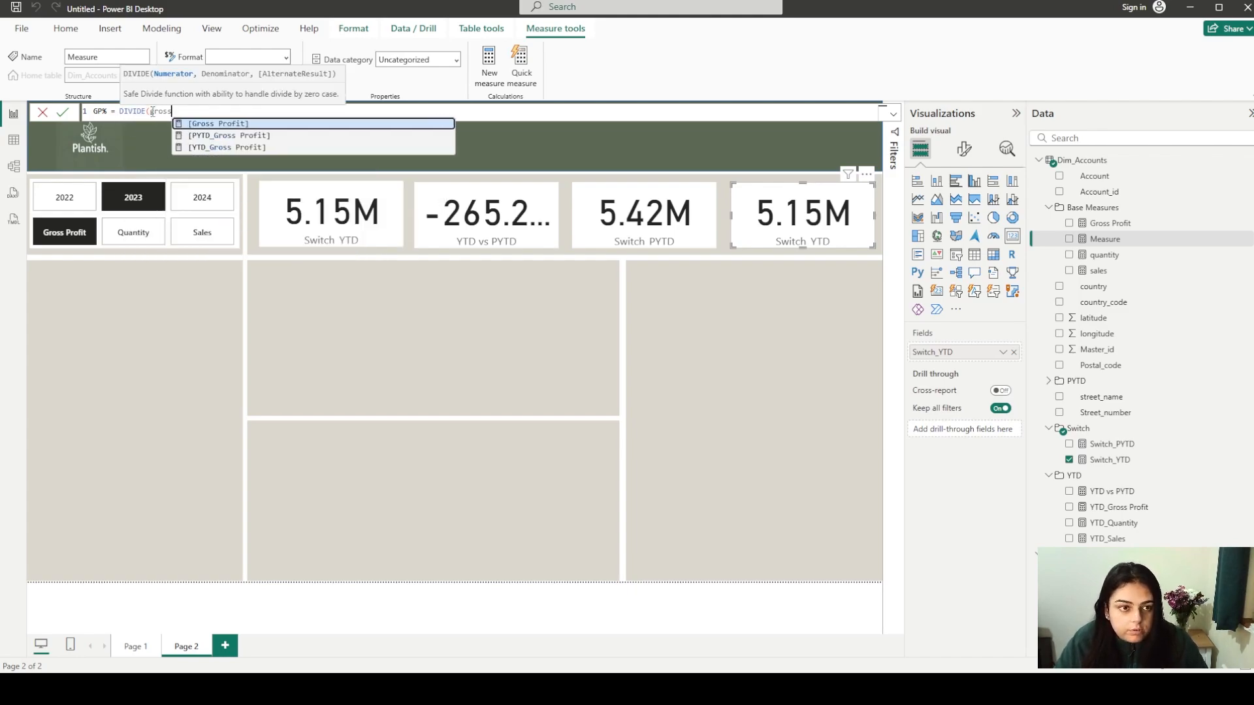
key(Tab)
text(,sa)
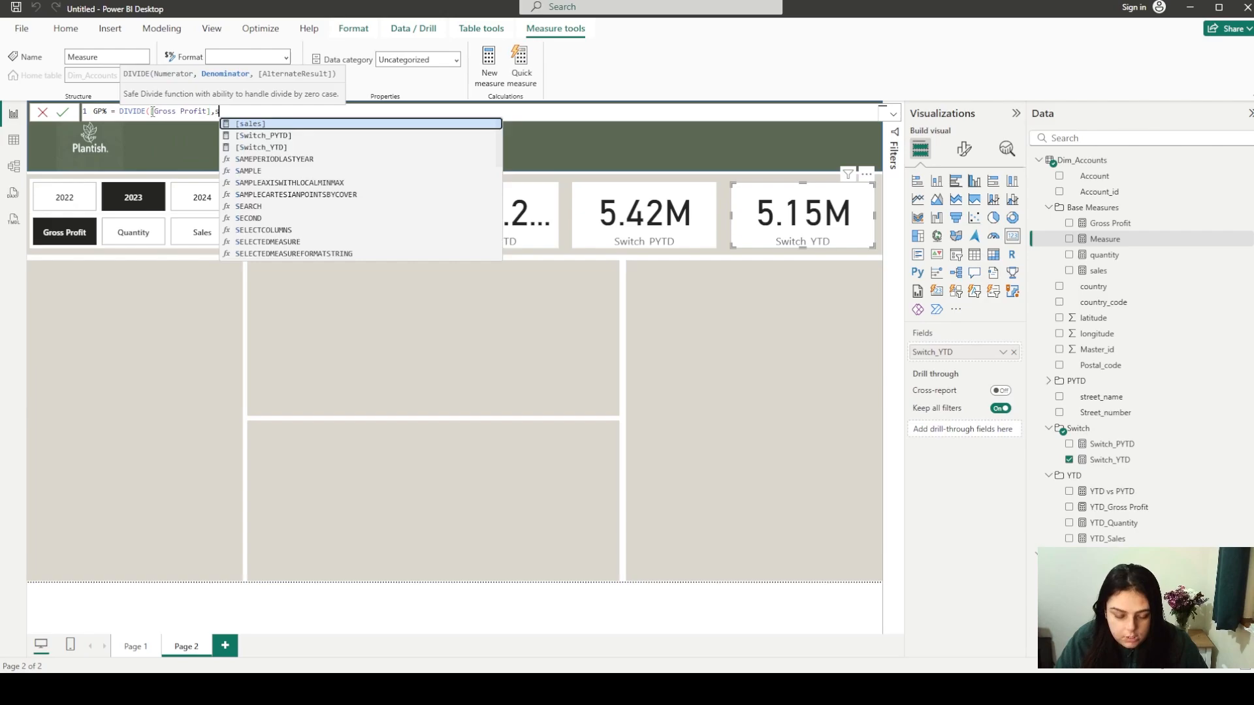
key(Tab)
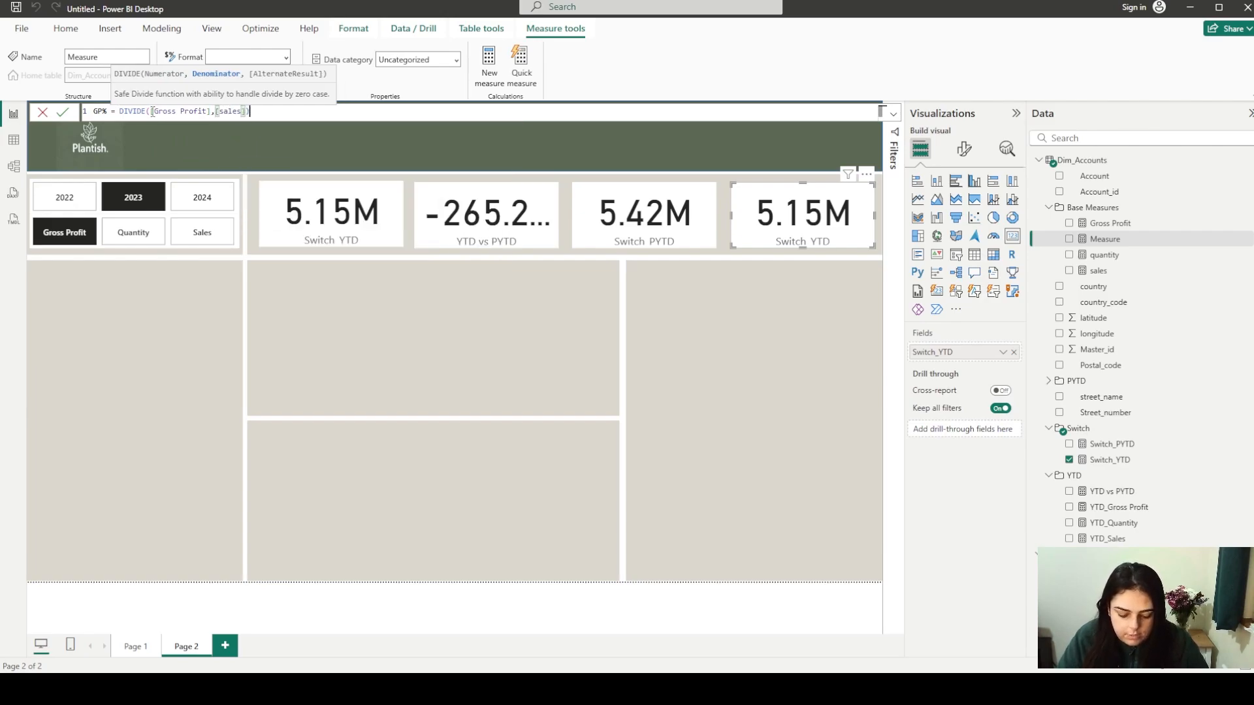
text()*100)
key(Return)
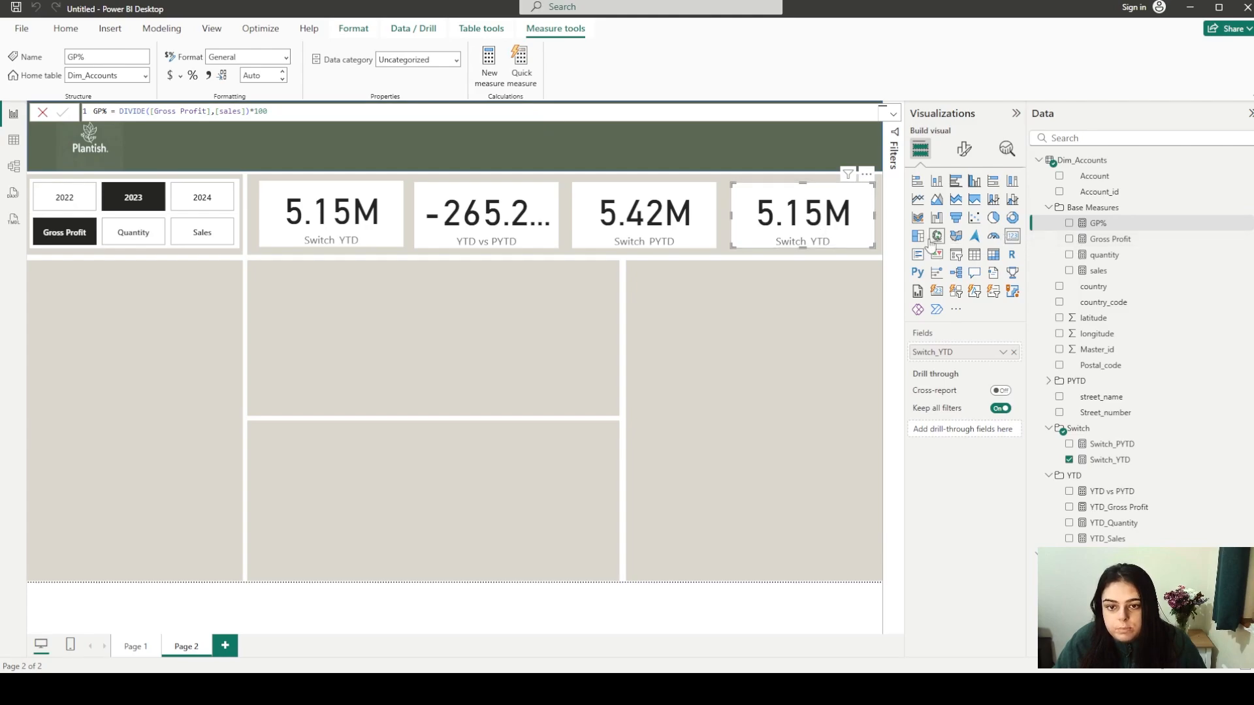
Replace the Switch_YTD field in the fourth KPI card with the GP% measure
click(1013, 353)
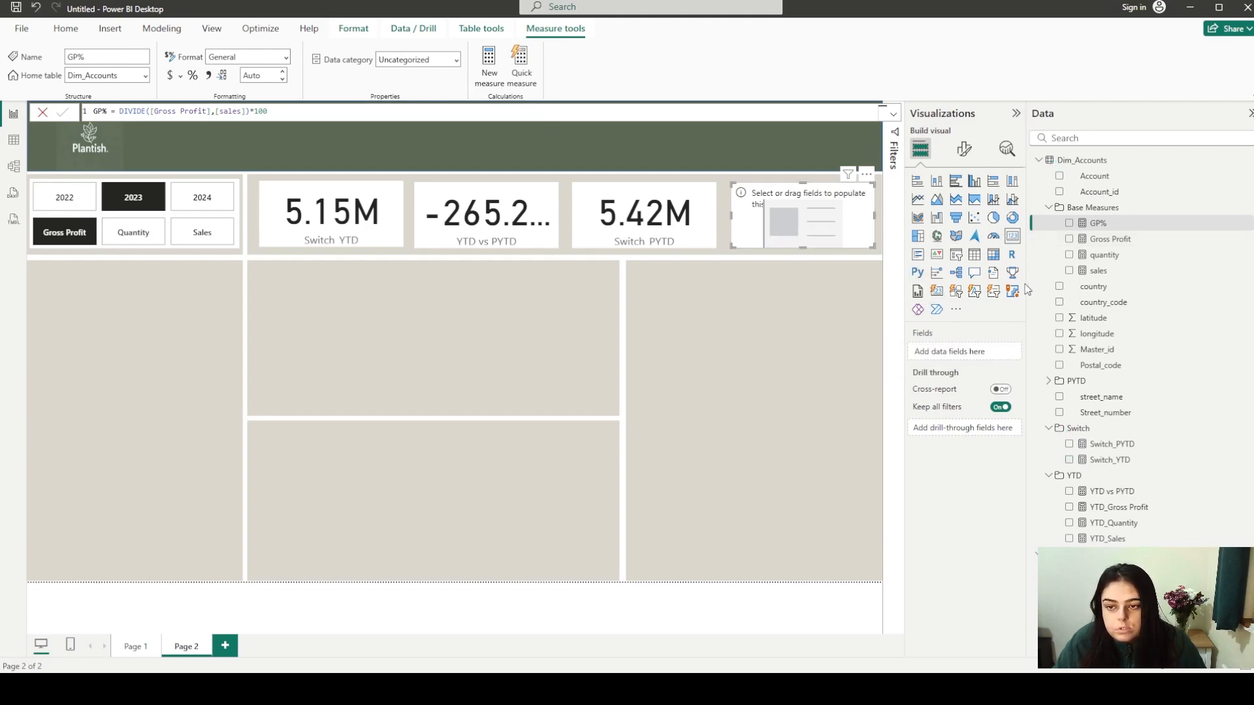
click(1070, 224)
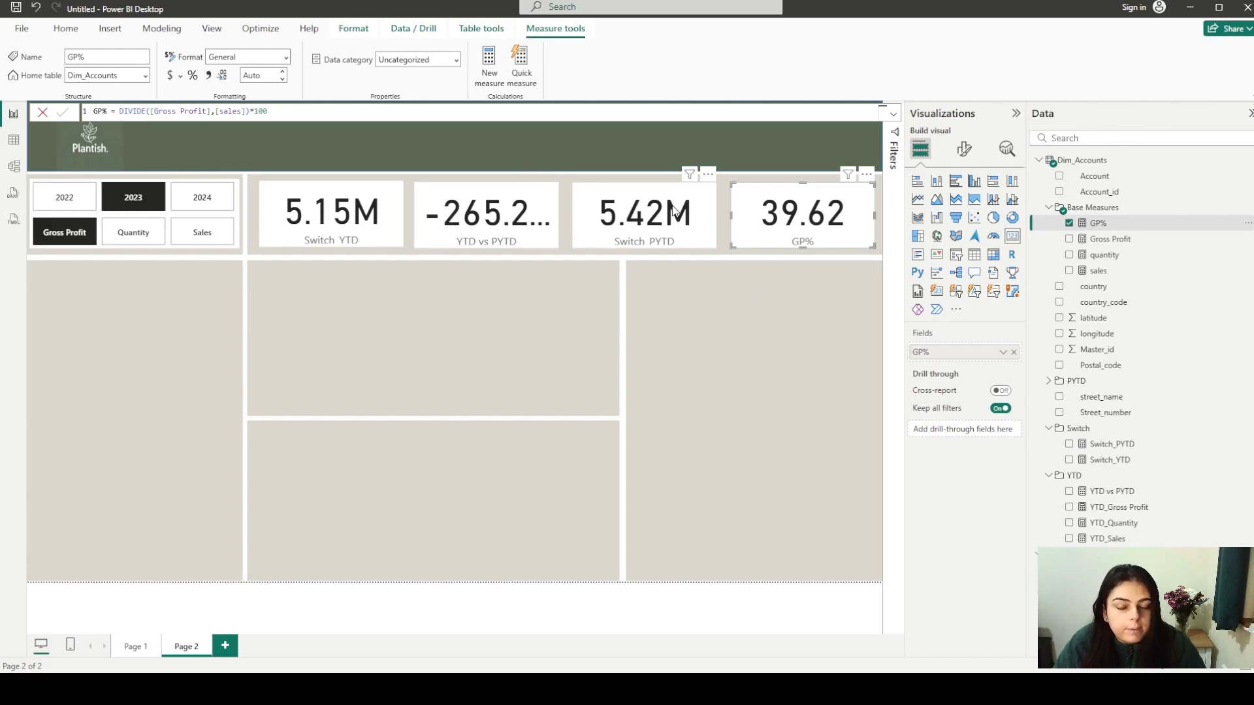
click(641, 175)
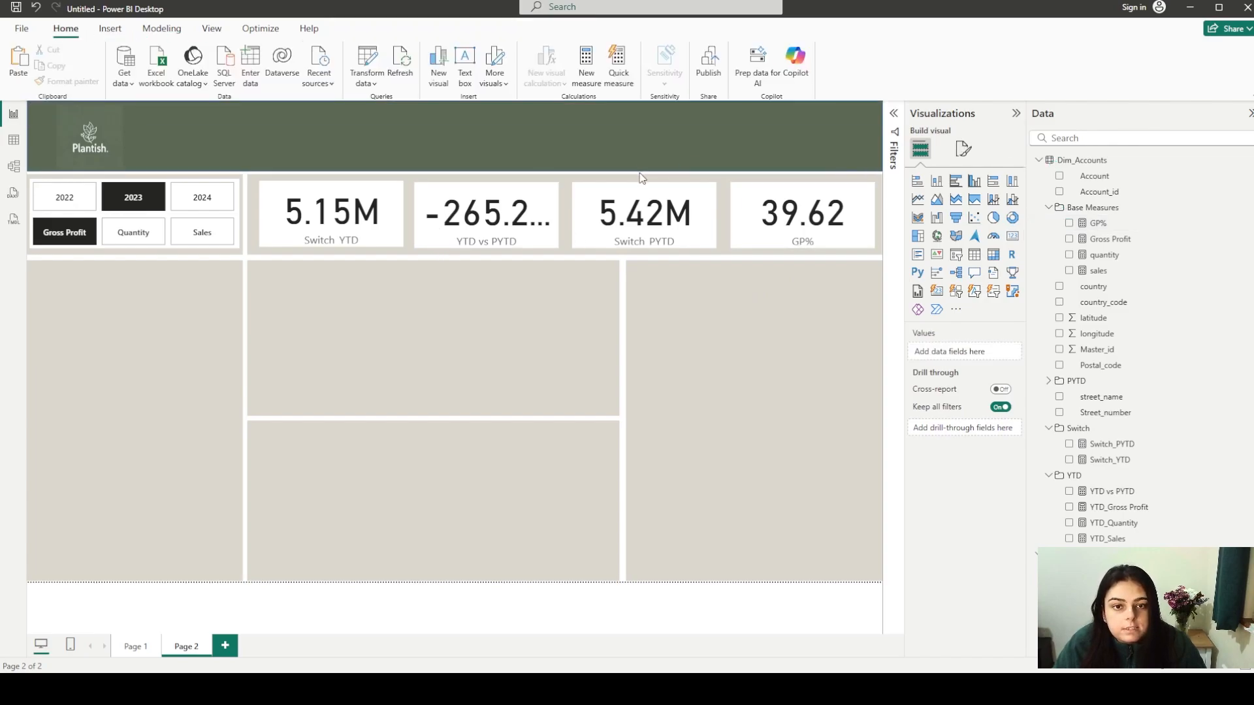
Set the callout values of all four KPI cards together to a Segoe UI font at size 30
click(360, 233)
ctrl+click(461, 235)
ctrl+click(641, 226)
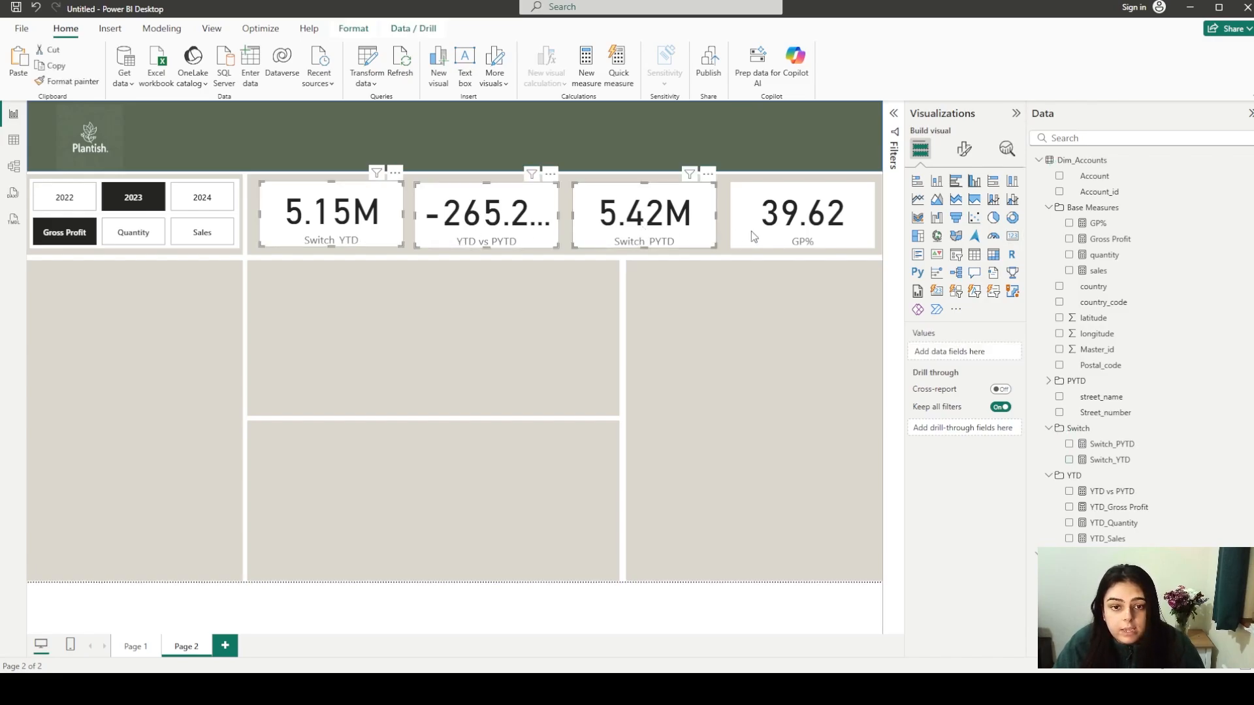
ctrl+click(788, 238)
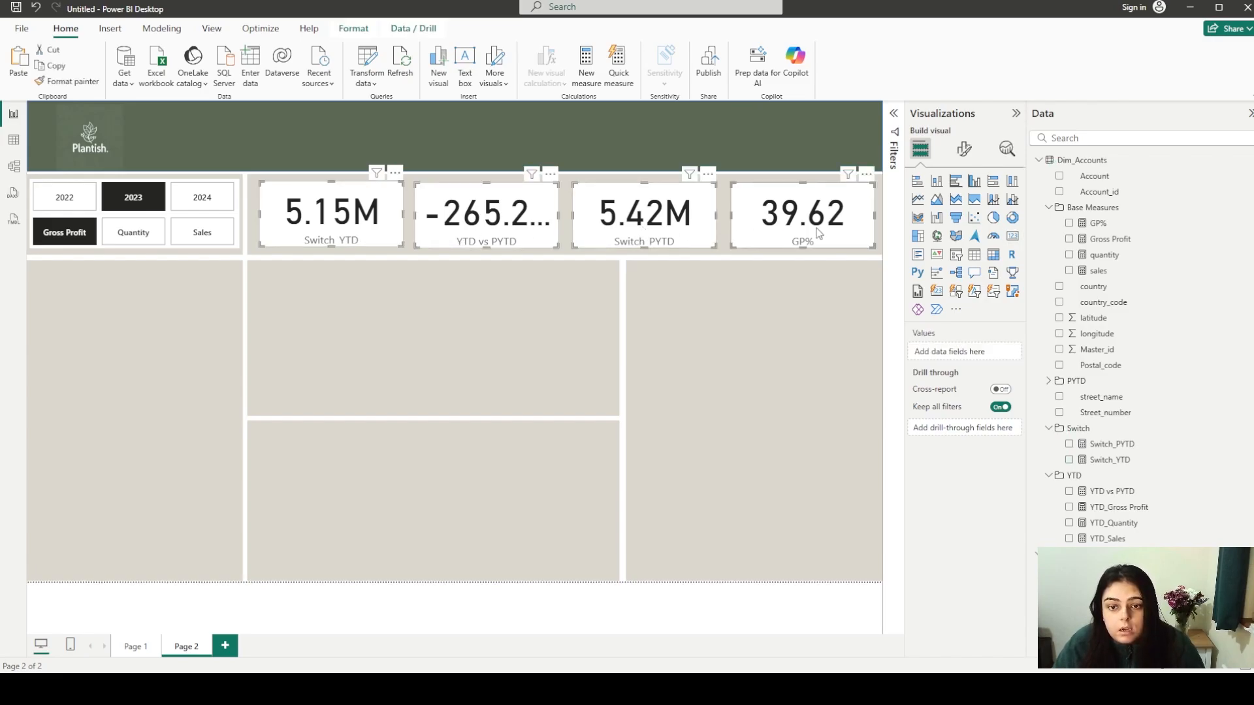
click(973, 155)
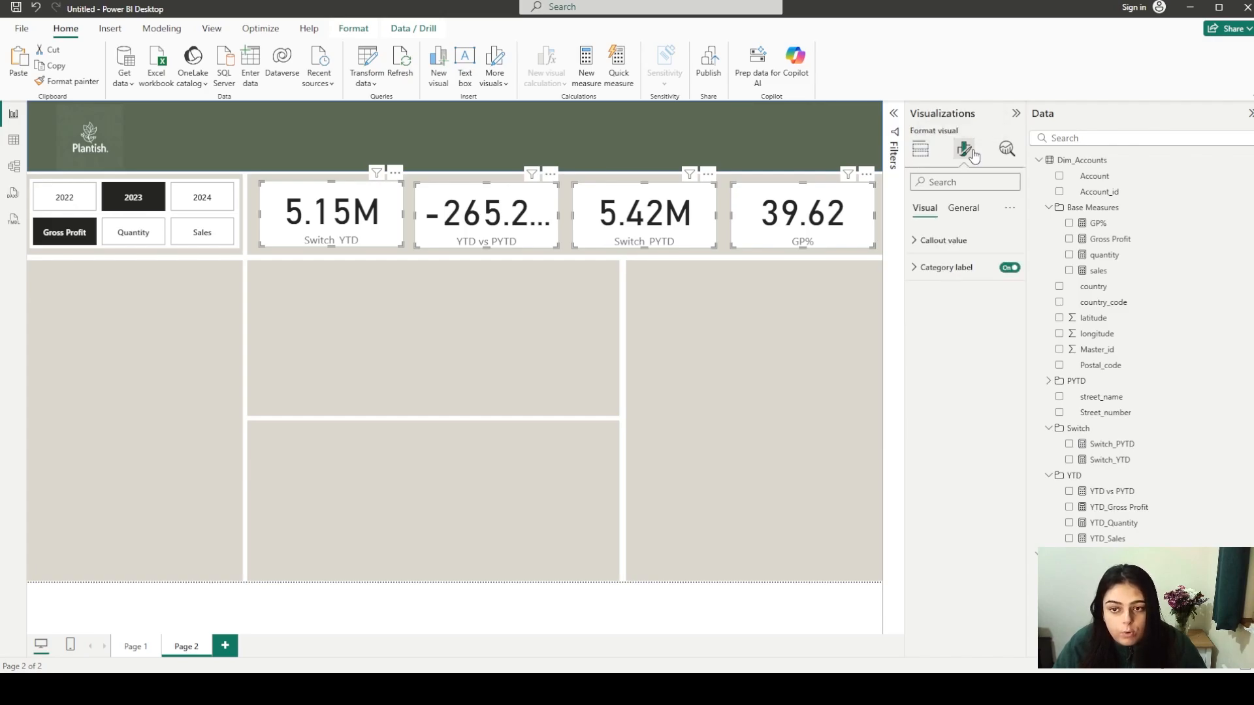
click(947, 241)
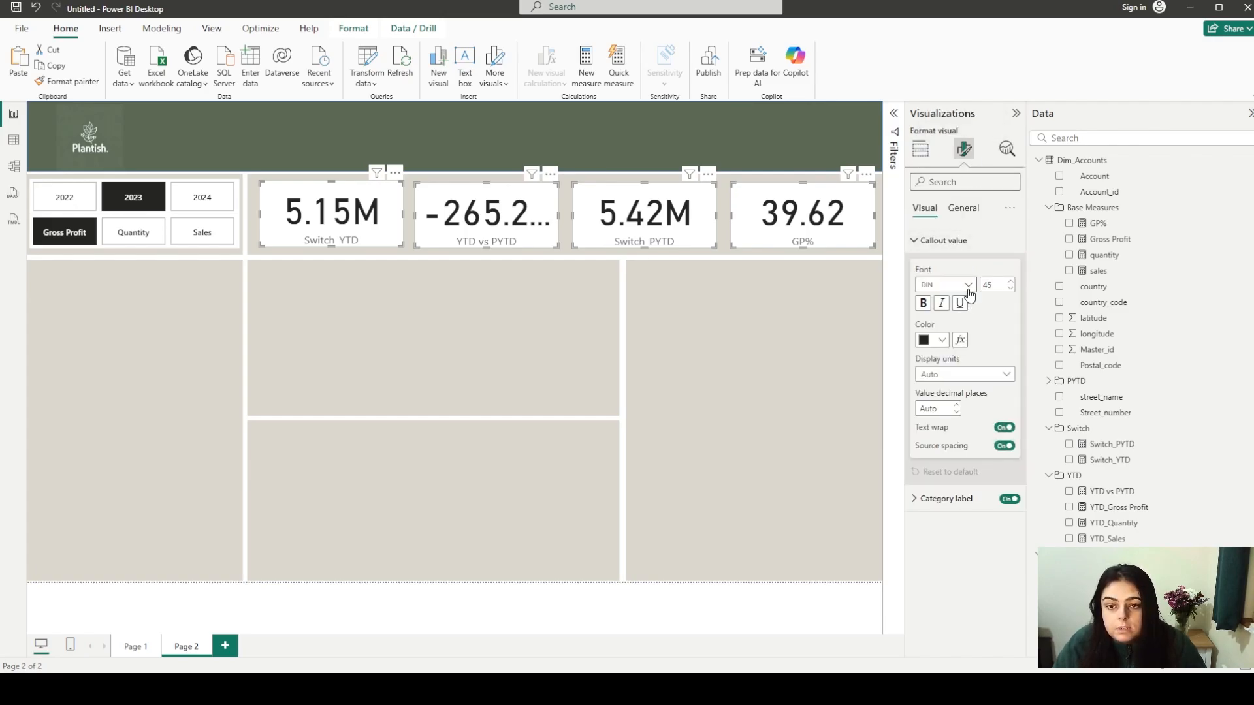
click(967, 288)
scroll(964, 421, down, 5)
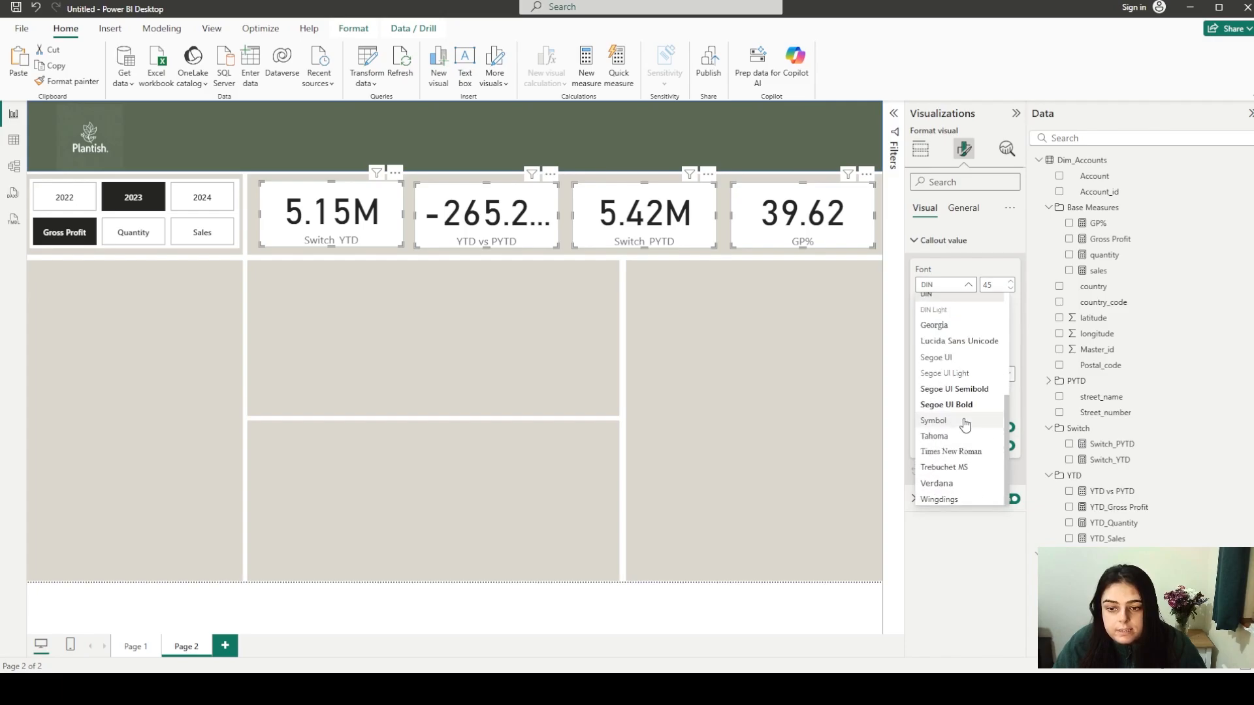
click(964, 452)
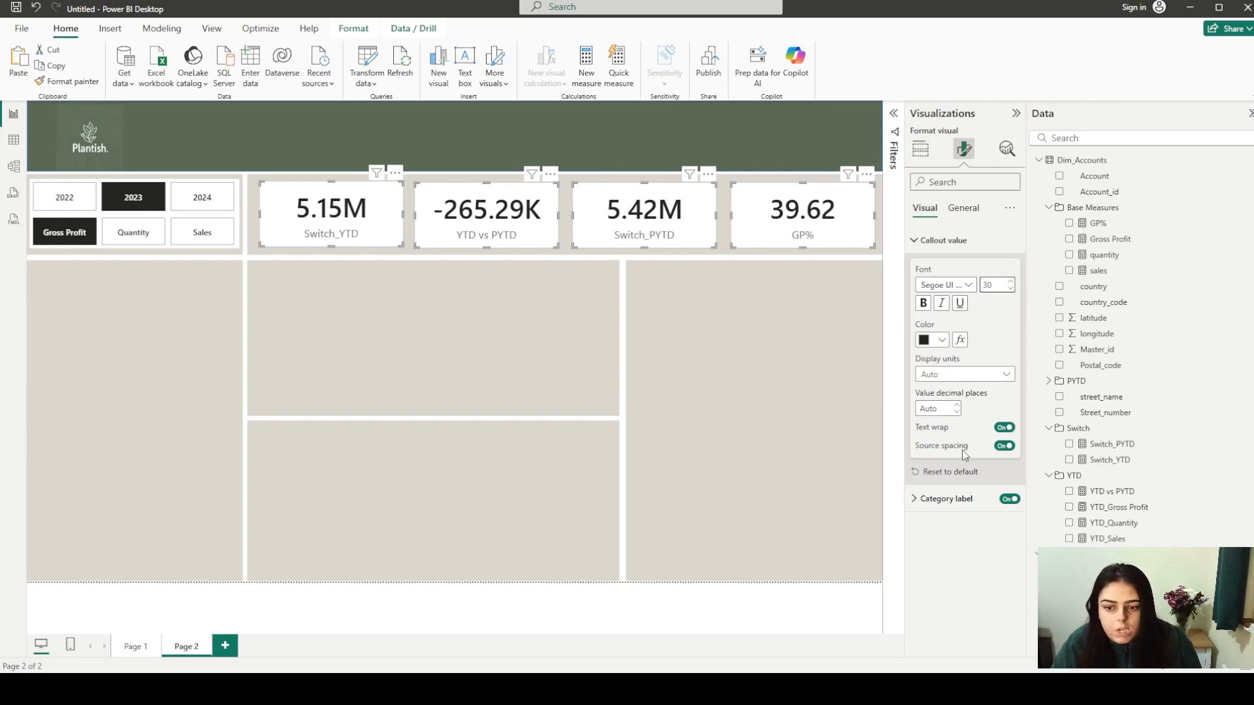
Try hiding the category labels on all four KPI cards, switch them back on and deselect the cards
click(1009, 500)
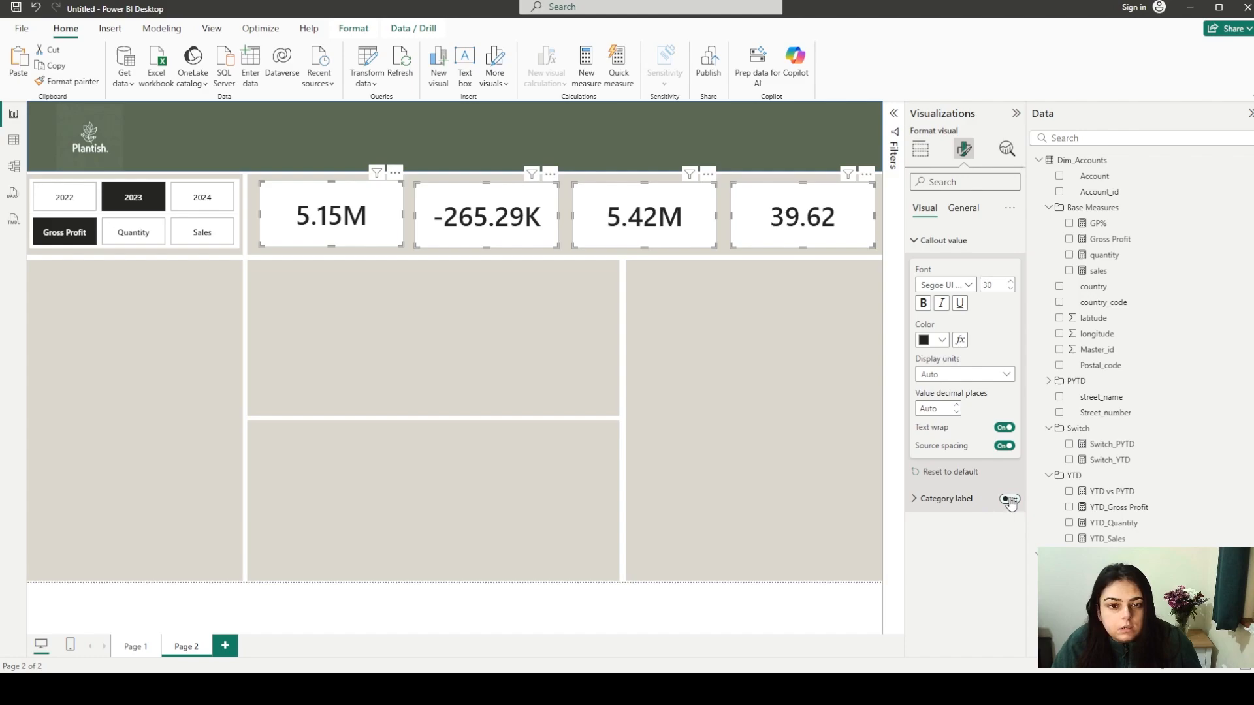
click(1009, 500)
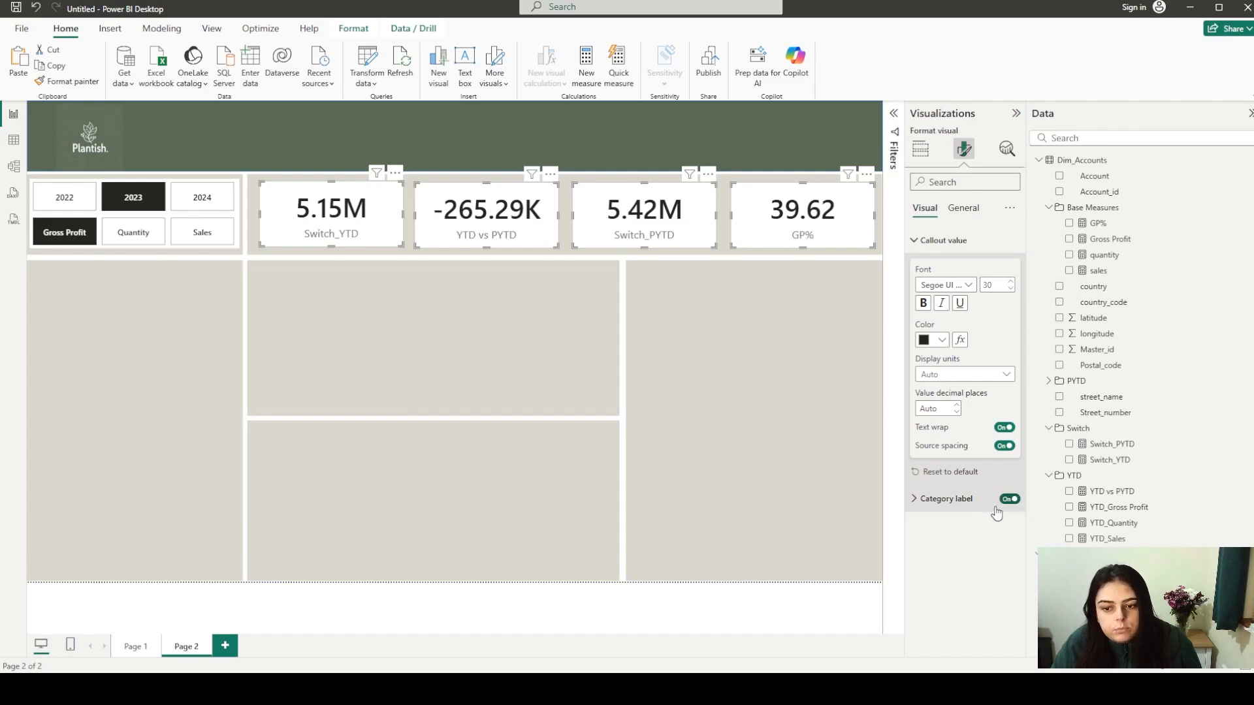
click(931, 248)
click(790, 294)
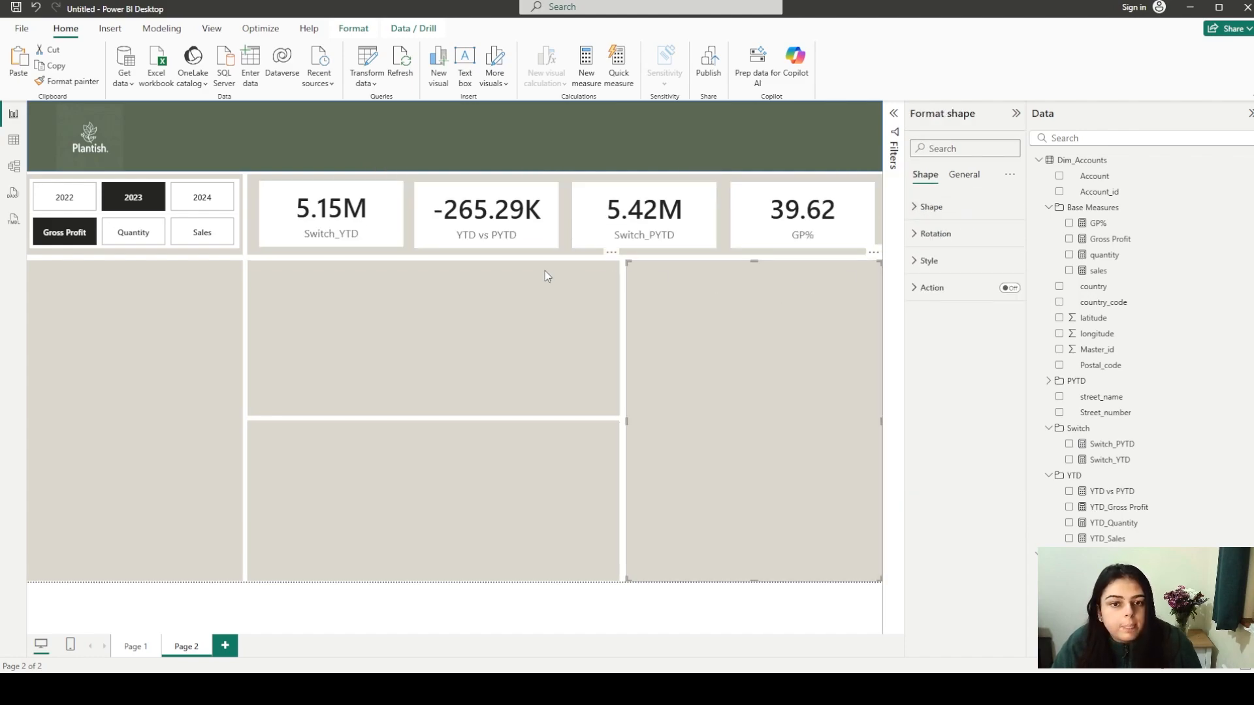
Open conditional formatting for the YTD vs PYTD card's callout value color and set the format style to Rules
click(480, 239)
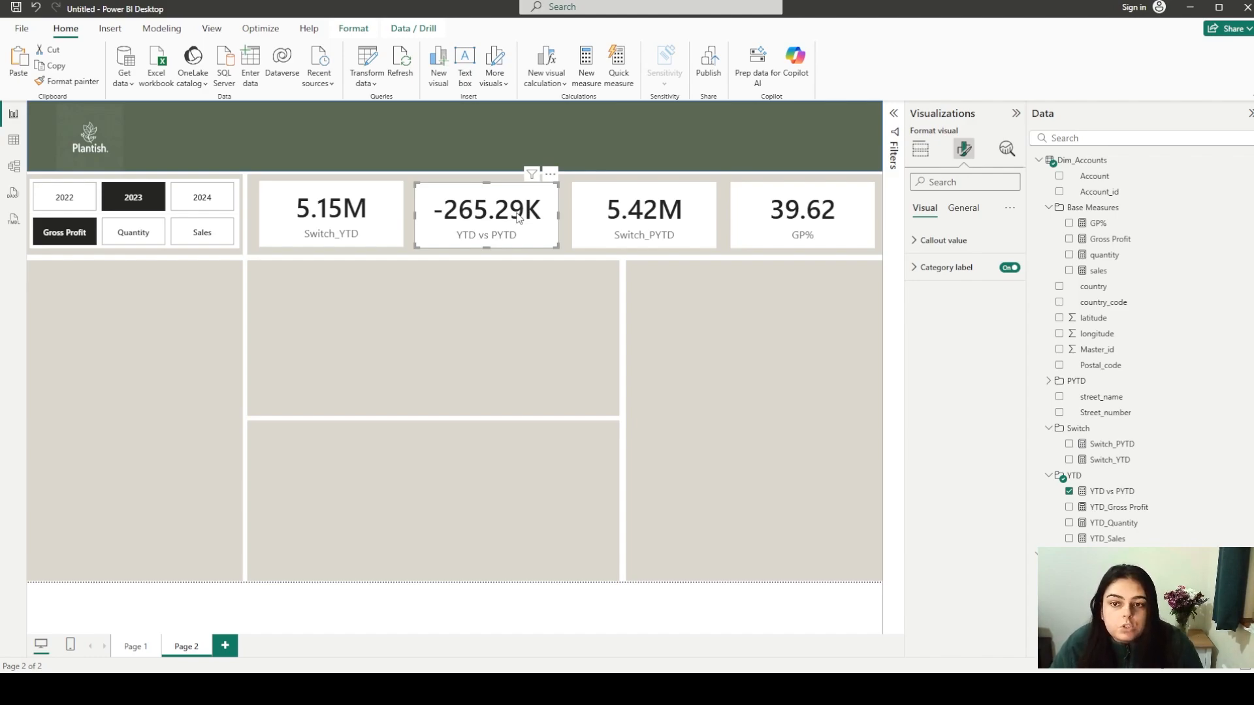
click(939, 242)
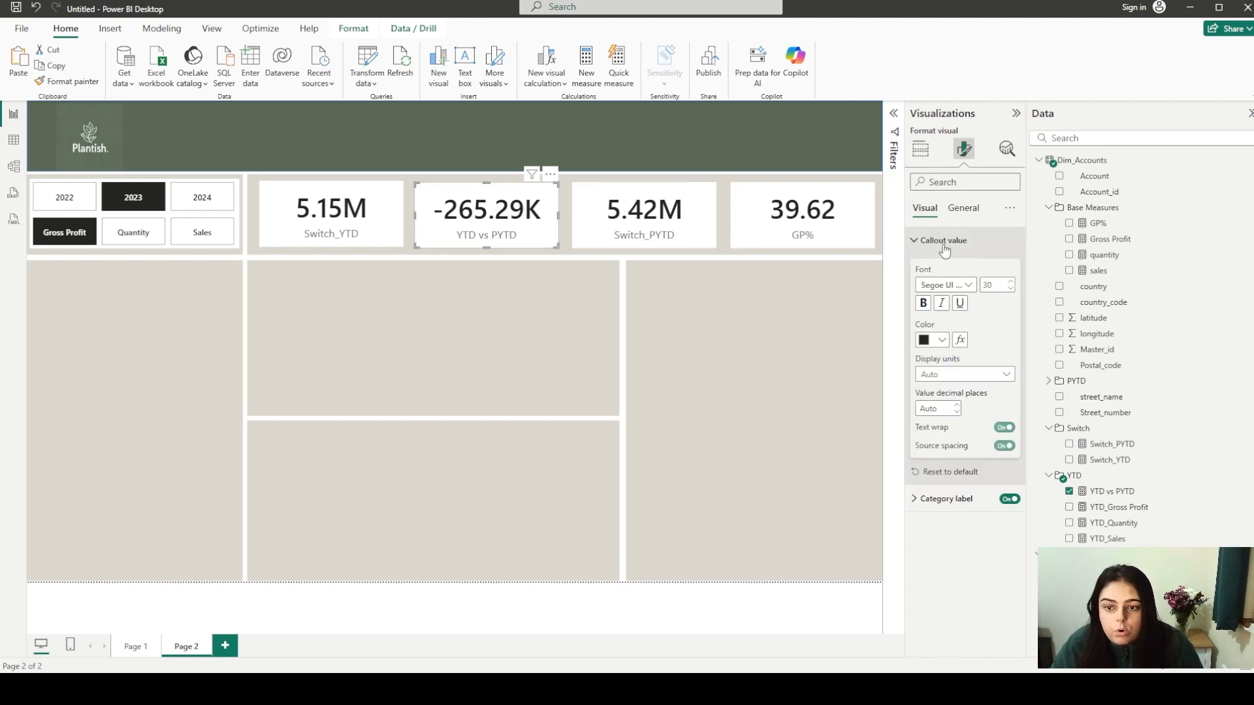
click(965, 344)
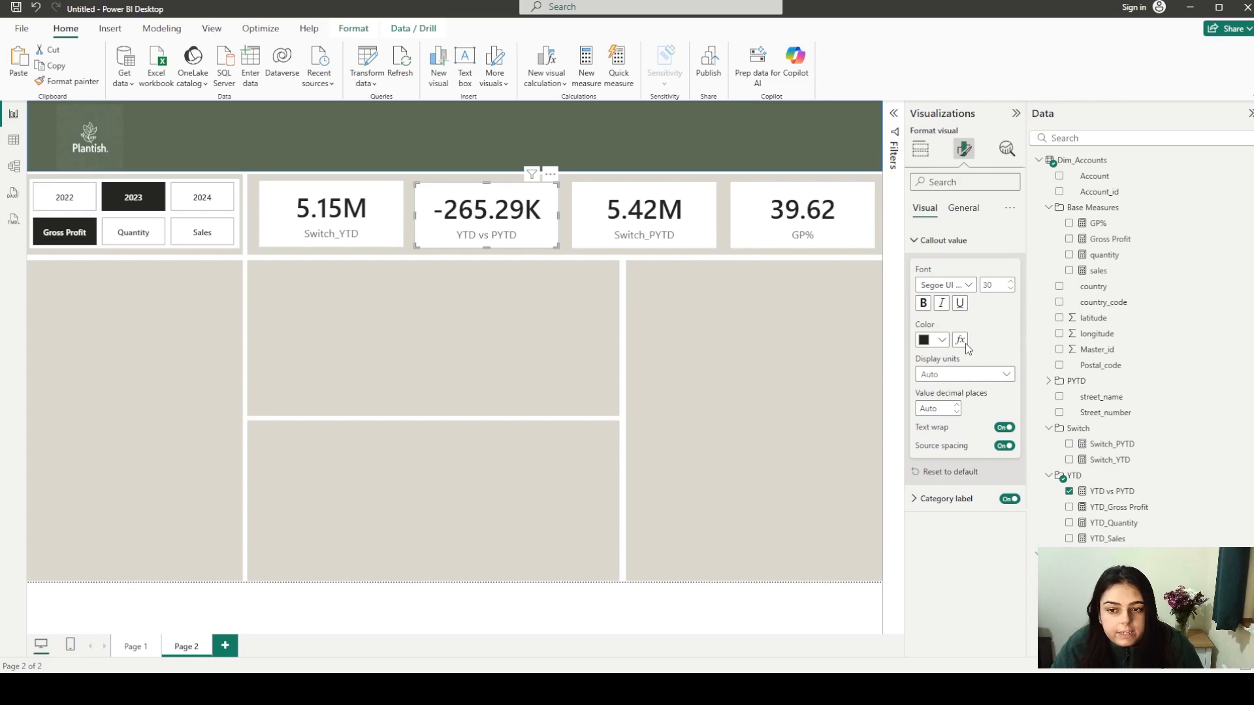
click(915, 144)
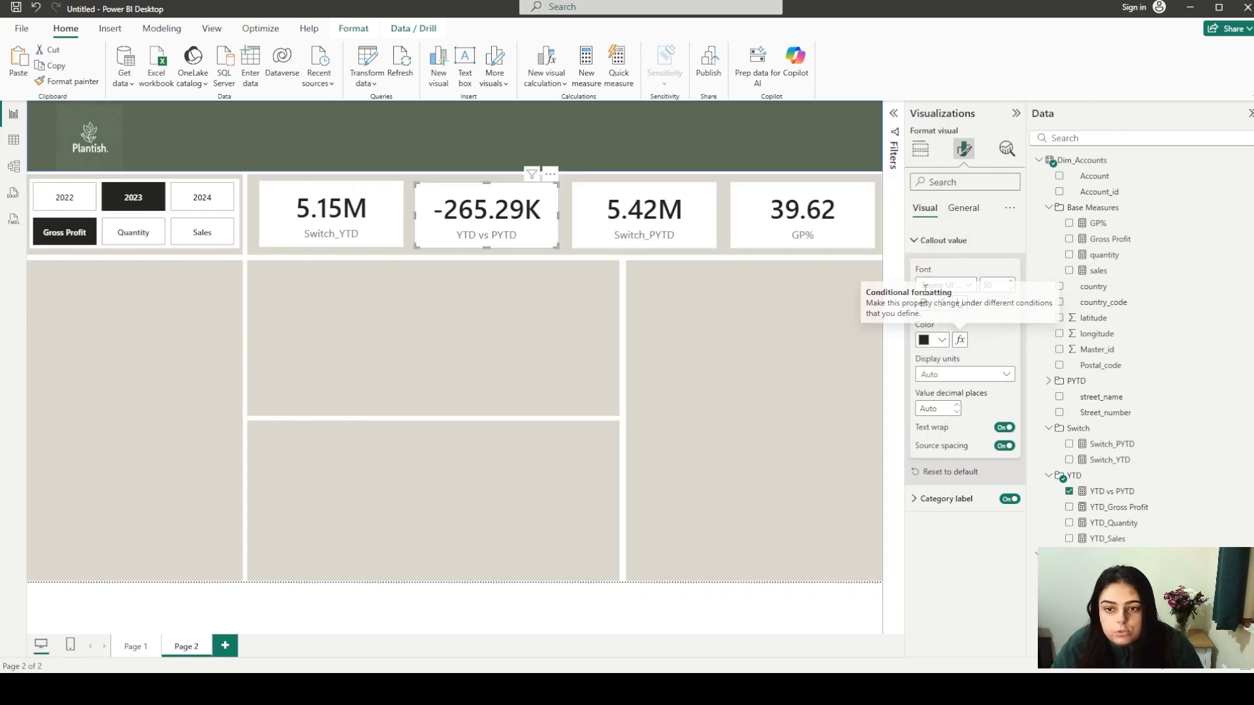
click(959, 342)
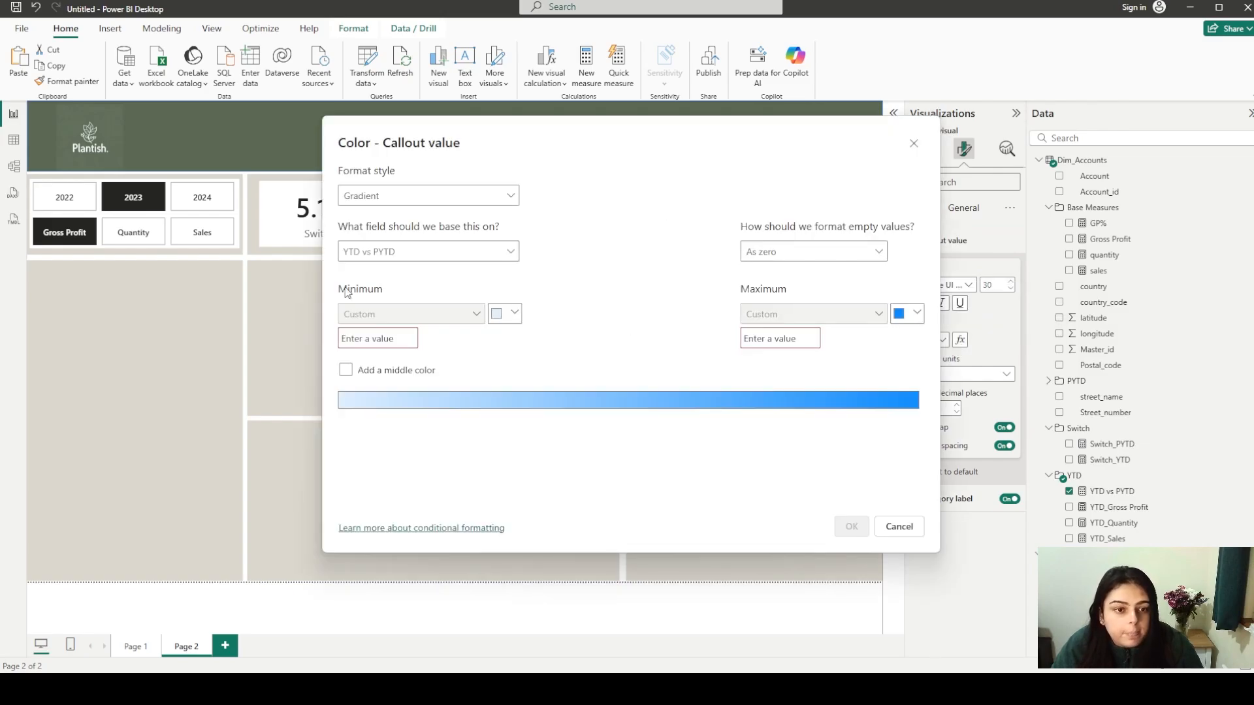
click(385, 198)
click(361, 241)
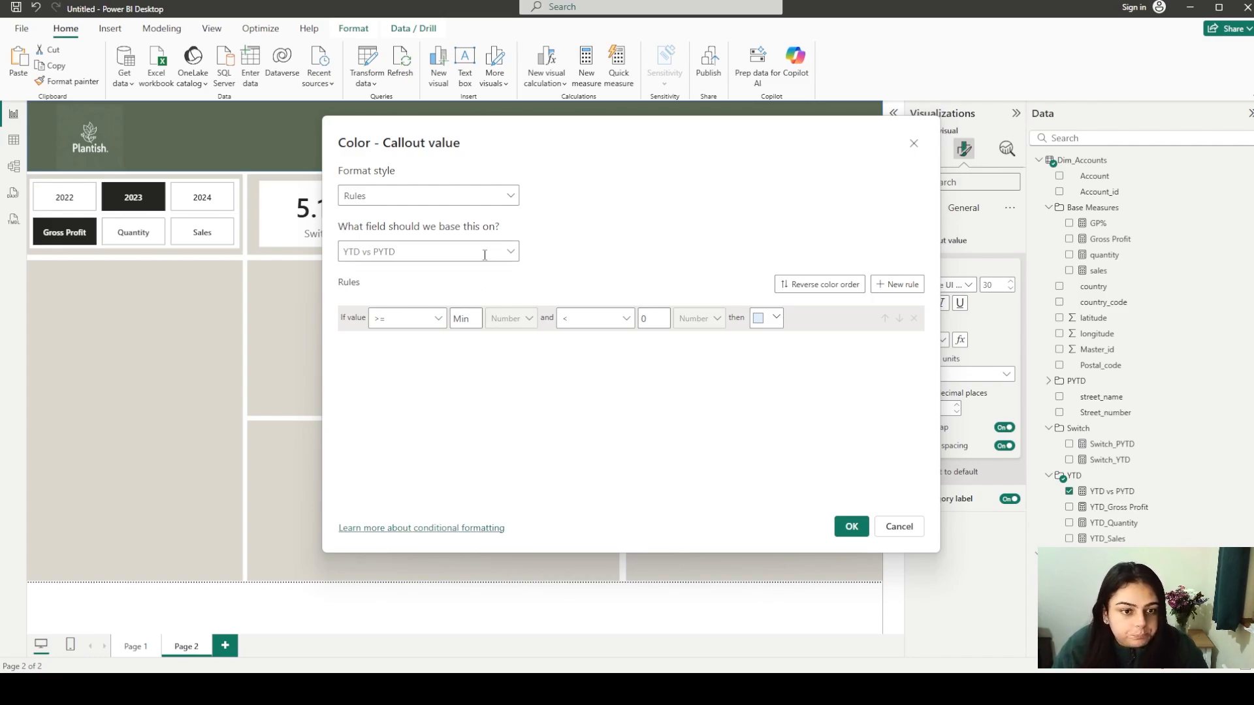
Set the callout color rule's range to values >= 0 and < Max
click(469, 320)
text(0)
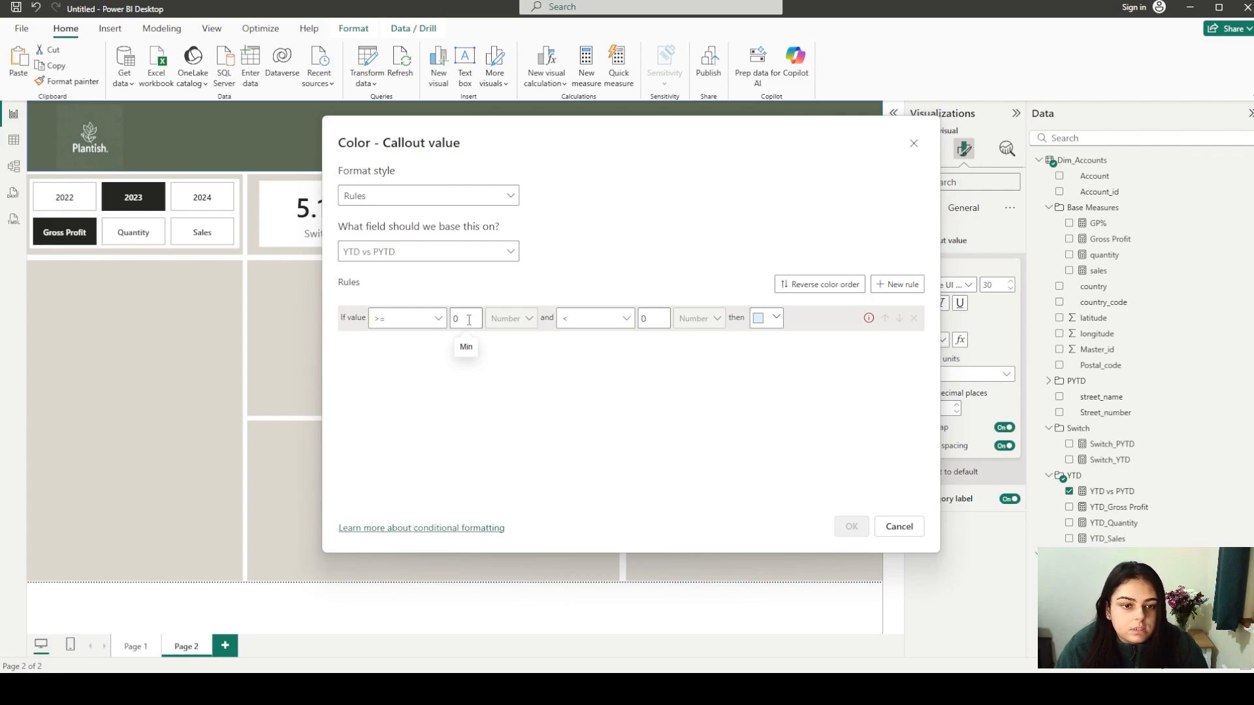
click(661, 316)
key(BackSpace)
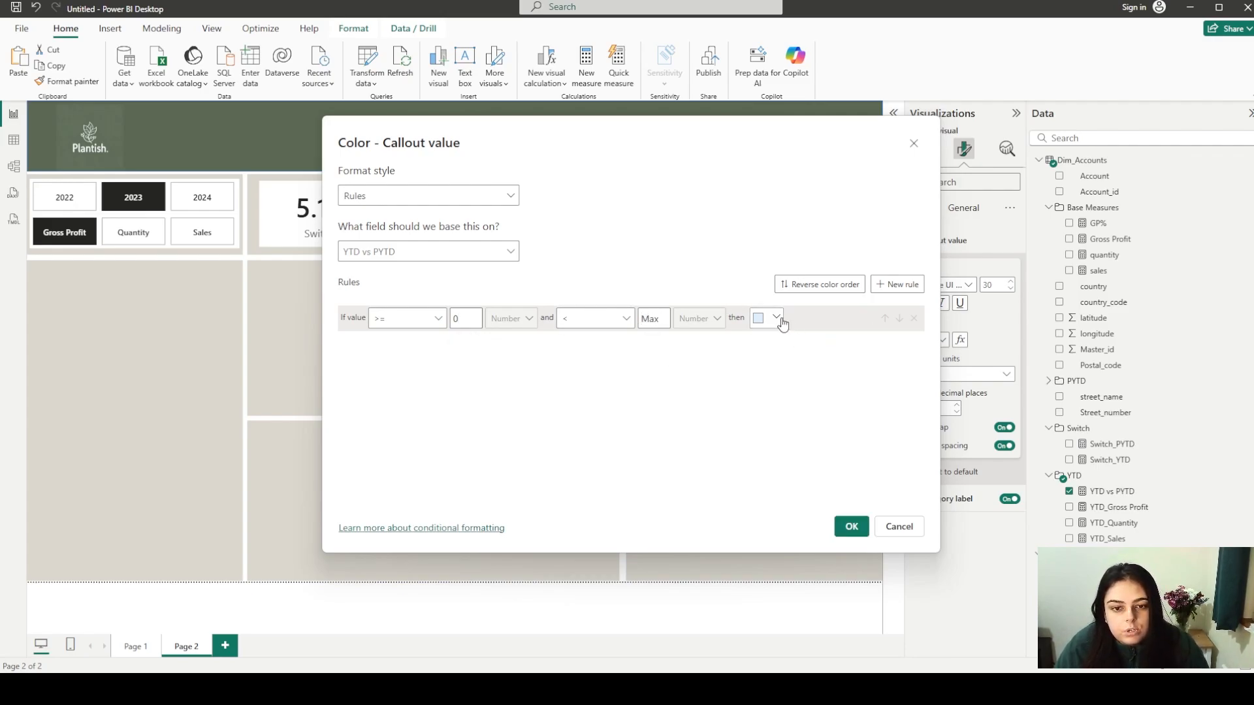
Copy the blue hex code #6E98B5 from the PowerPoint layout slide and apply it as the callout rule's color in Power BI
key(alt+Tab)
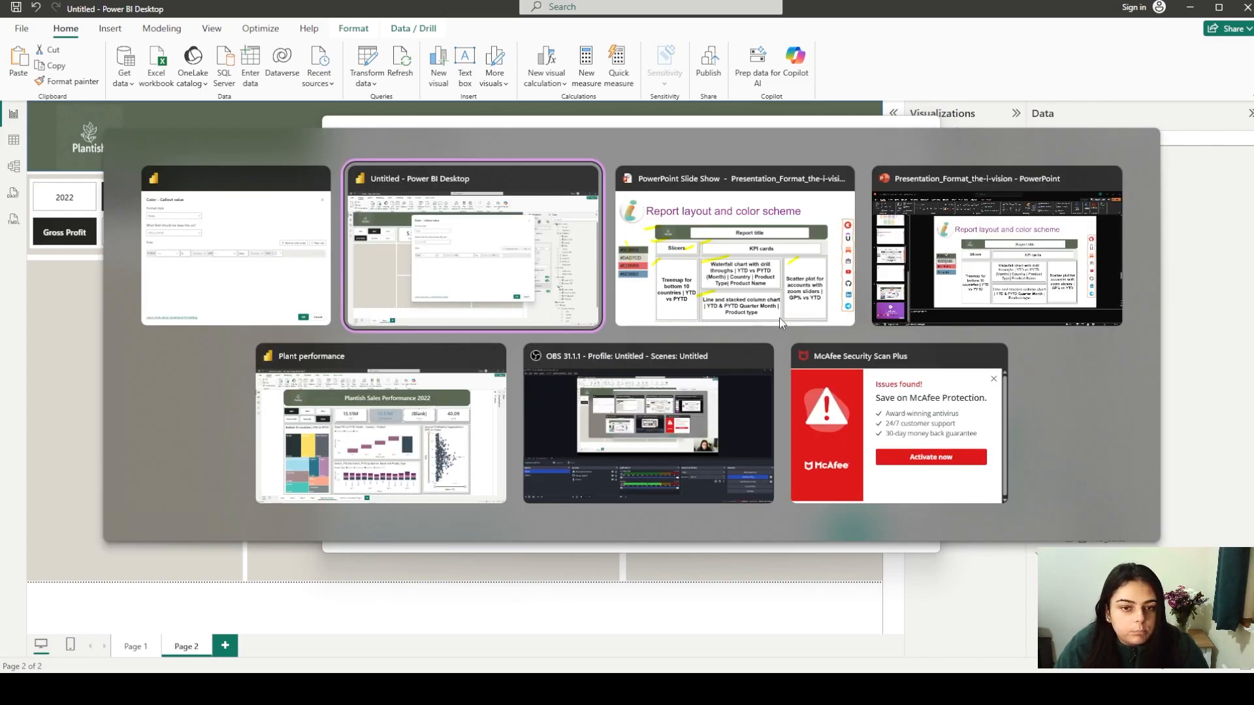
key(alt+Tab)
key(alt+Tab)
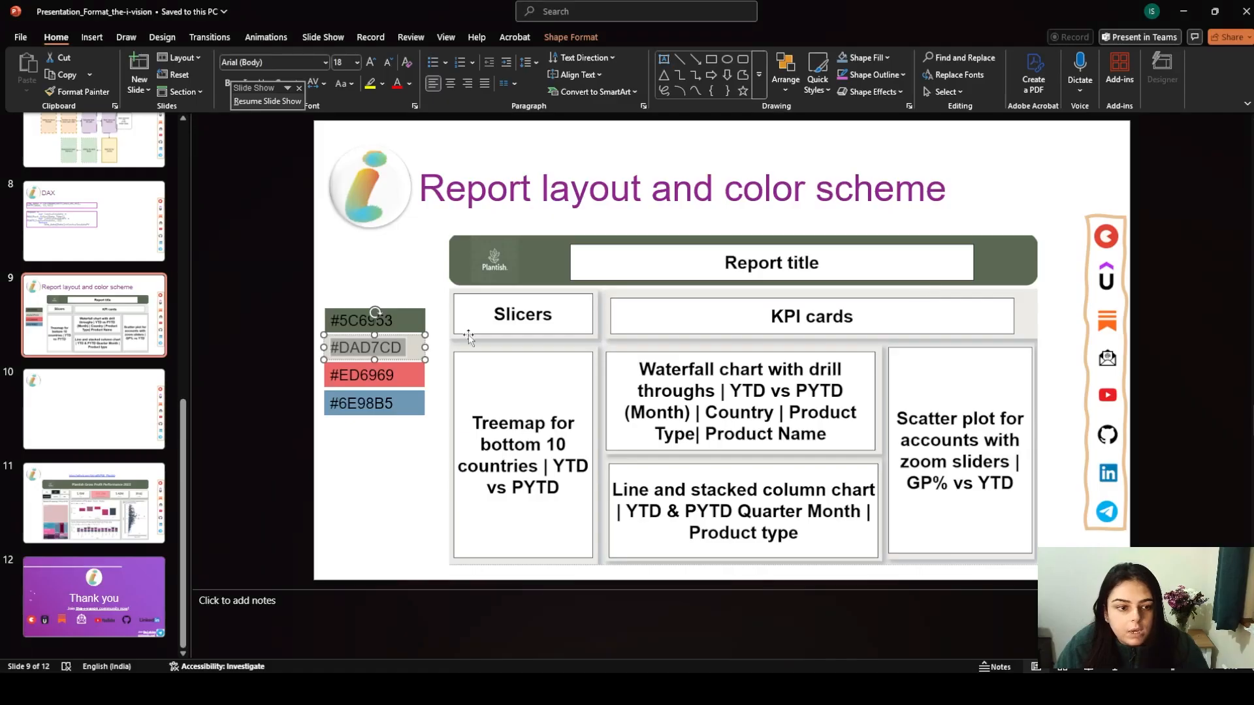
double_click(388, 401)
key(ctrl+c)
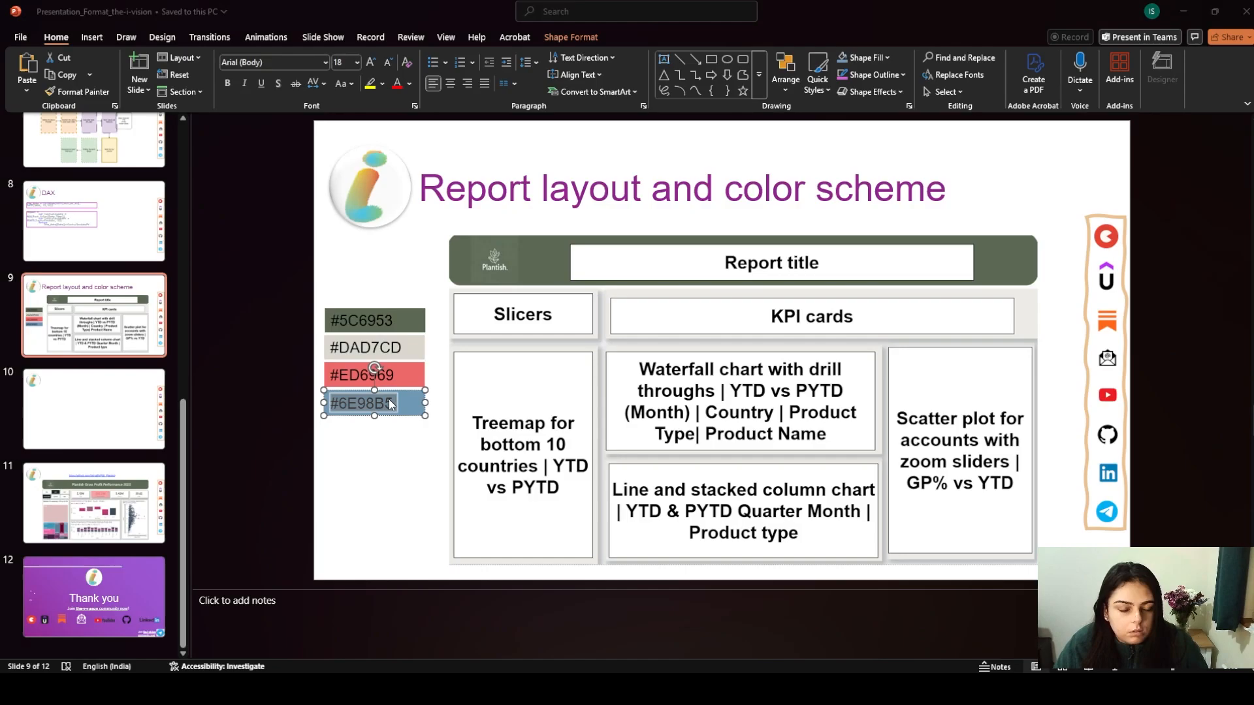
key(alt+Tab)
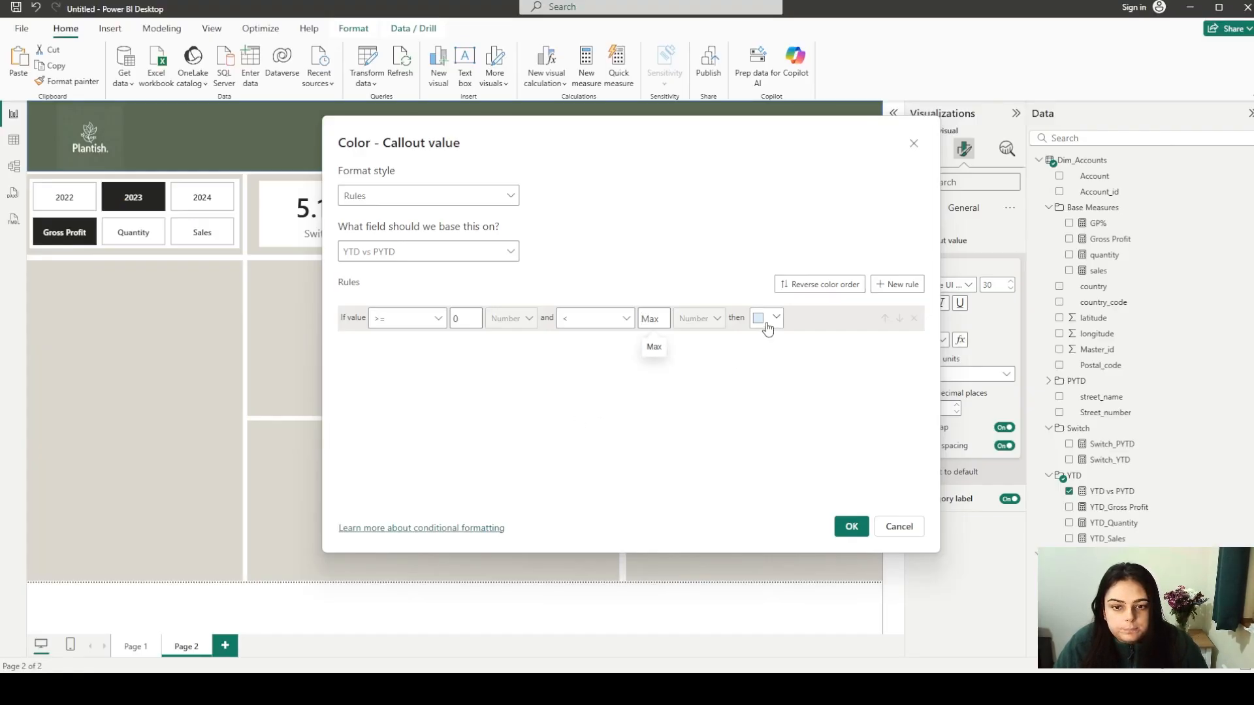
click(768, 320)
click(729, 507)
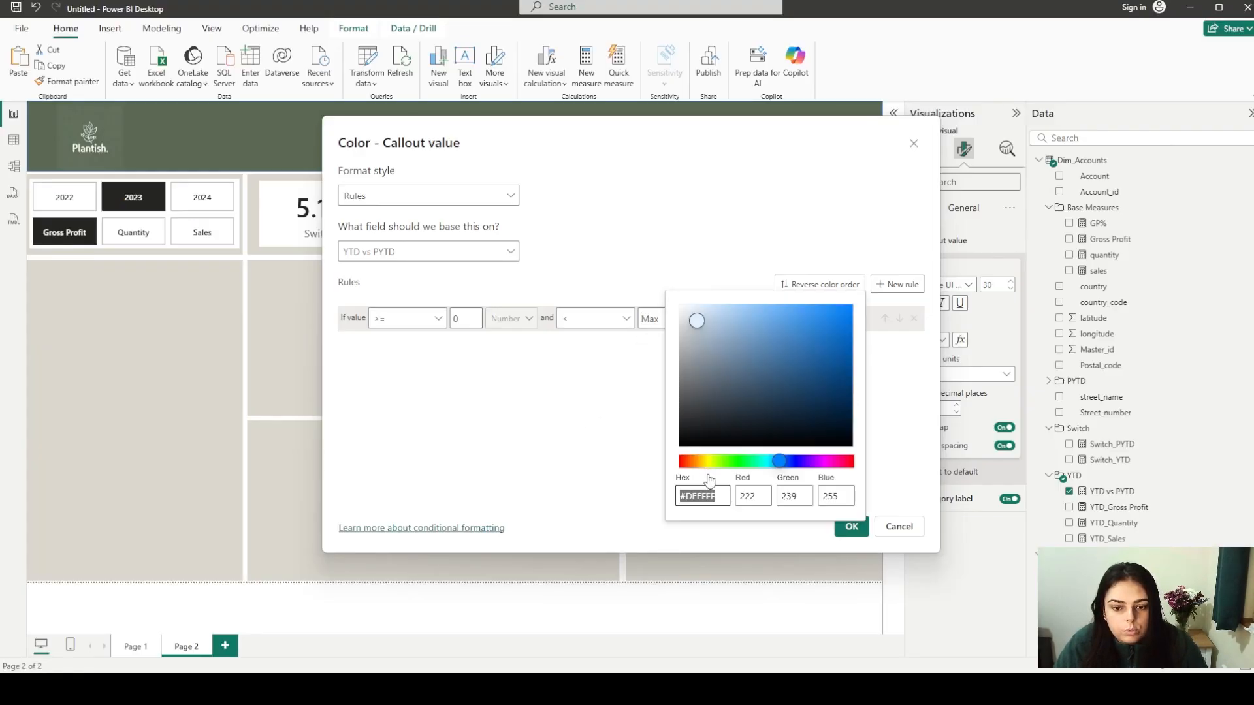
key(ctrl+v)
click(901, 430)
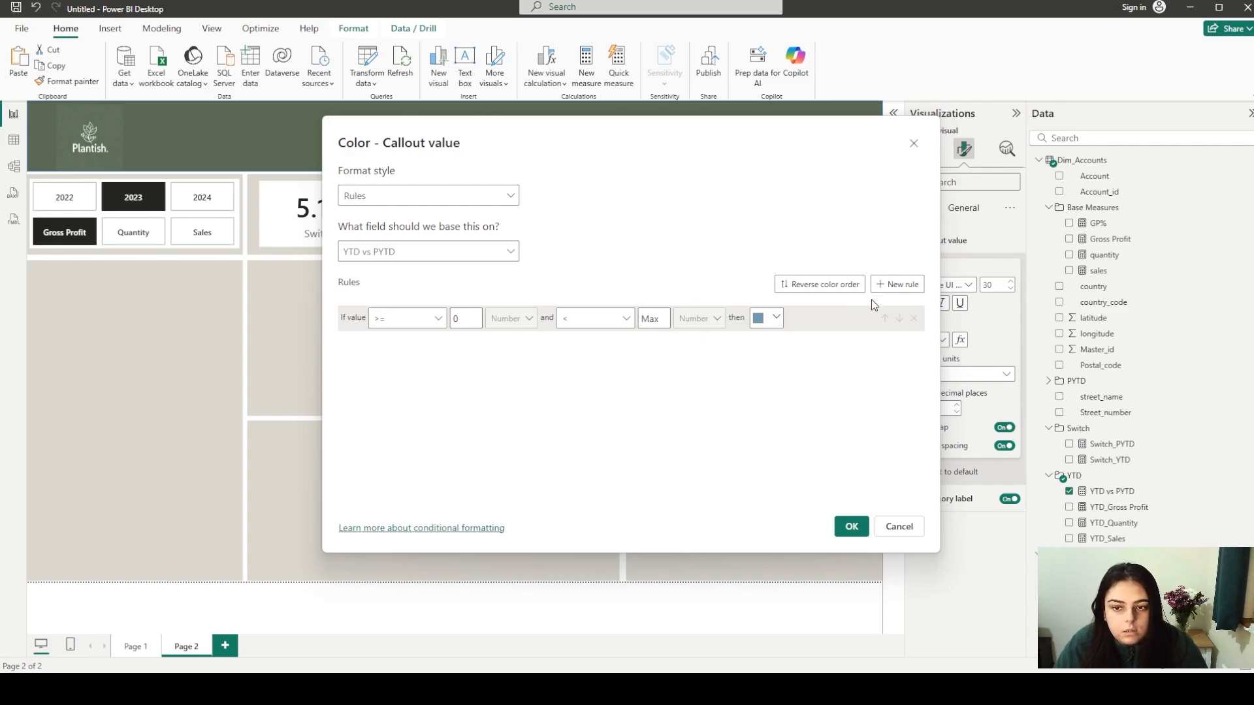
Add a second callout color rule for values from Min to below 0, colored with #ED6969 copied from the PowerPoint layout slide
click(900, 285)
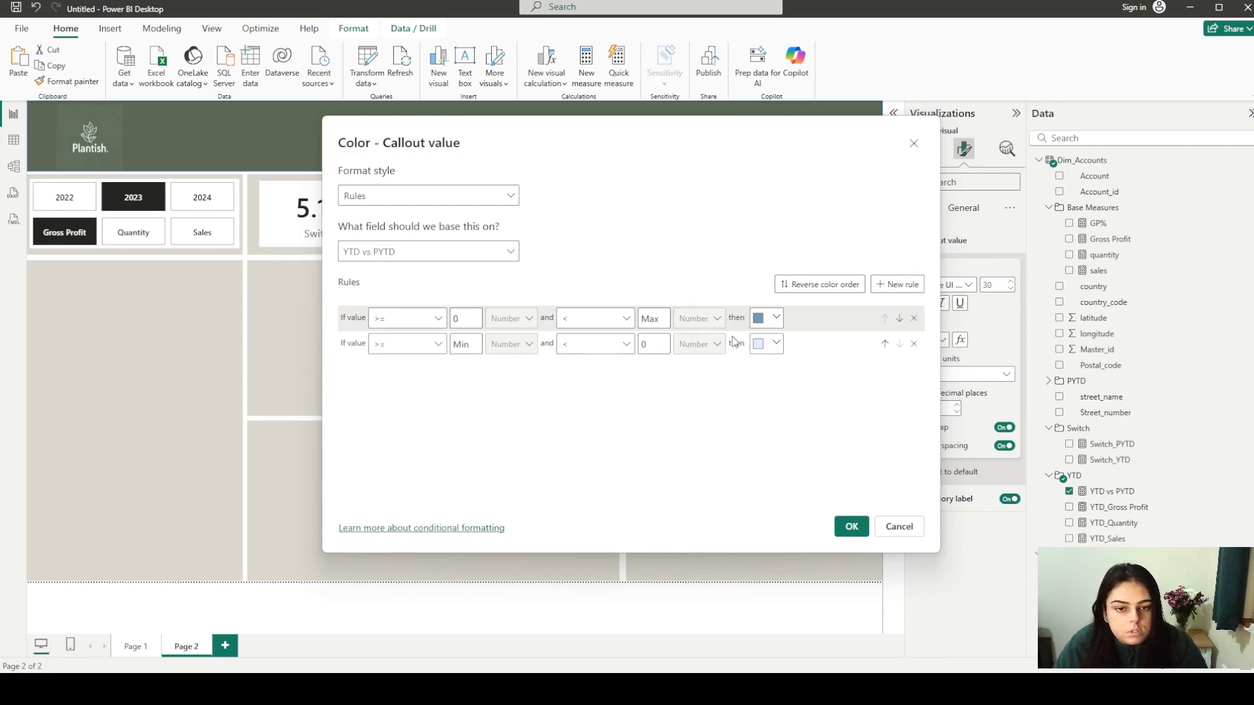
key(alt+Tab)
triple_click(356, 380)
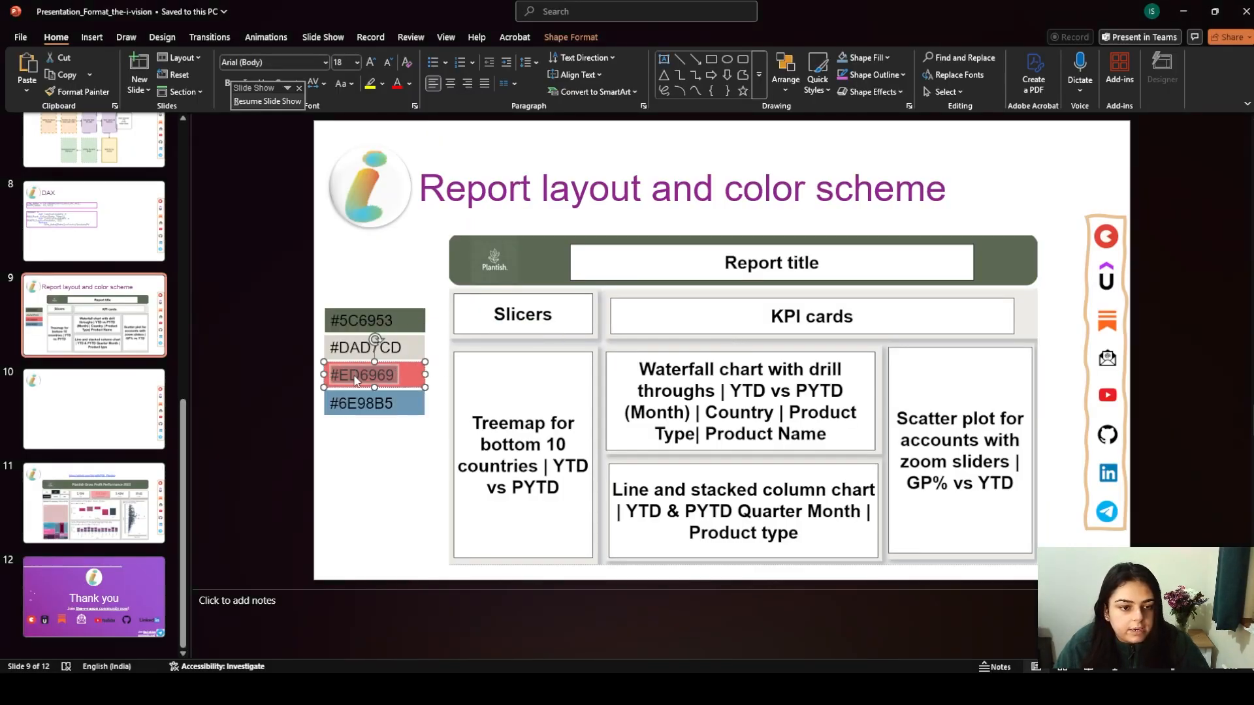
key(alt+Tab)
click(751, 343)
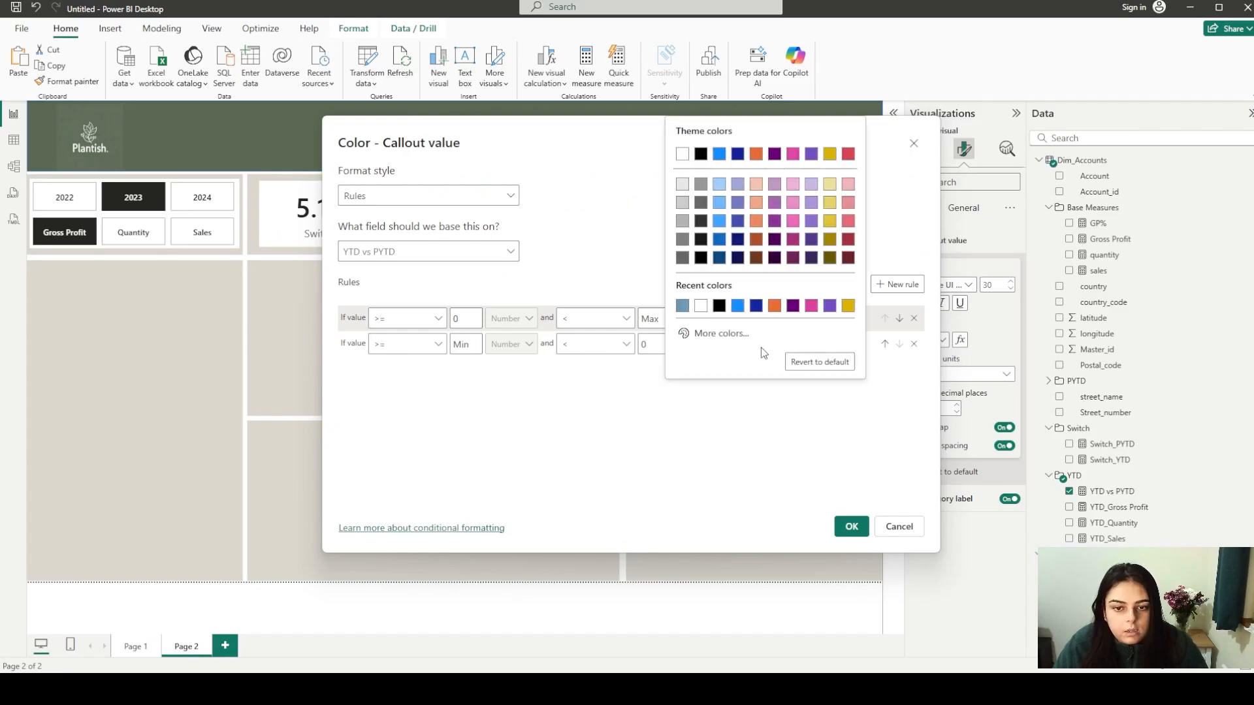
click(724, 336)
key(ctrl+v)
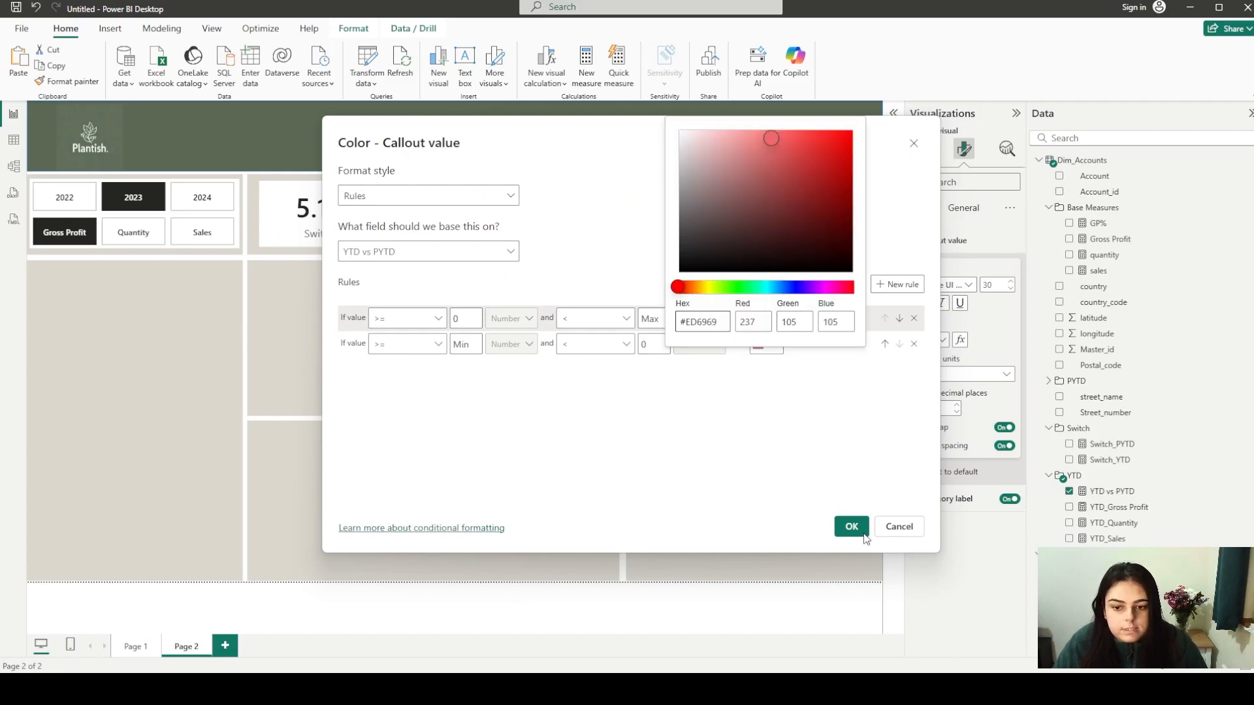
Apply the callout color rules and check the card by switching the measure slicer to Quantity and back to Gross Profit
click(863, 534)
click(860, 532)
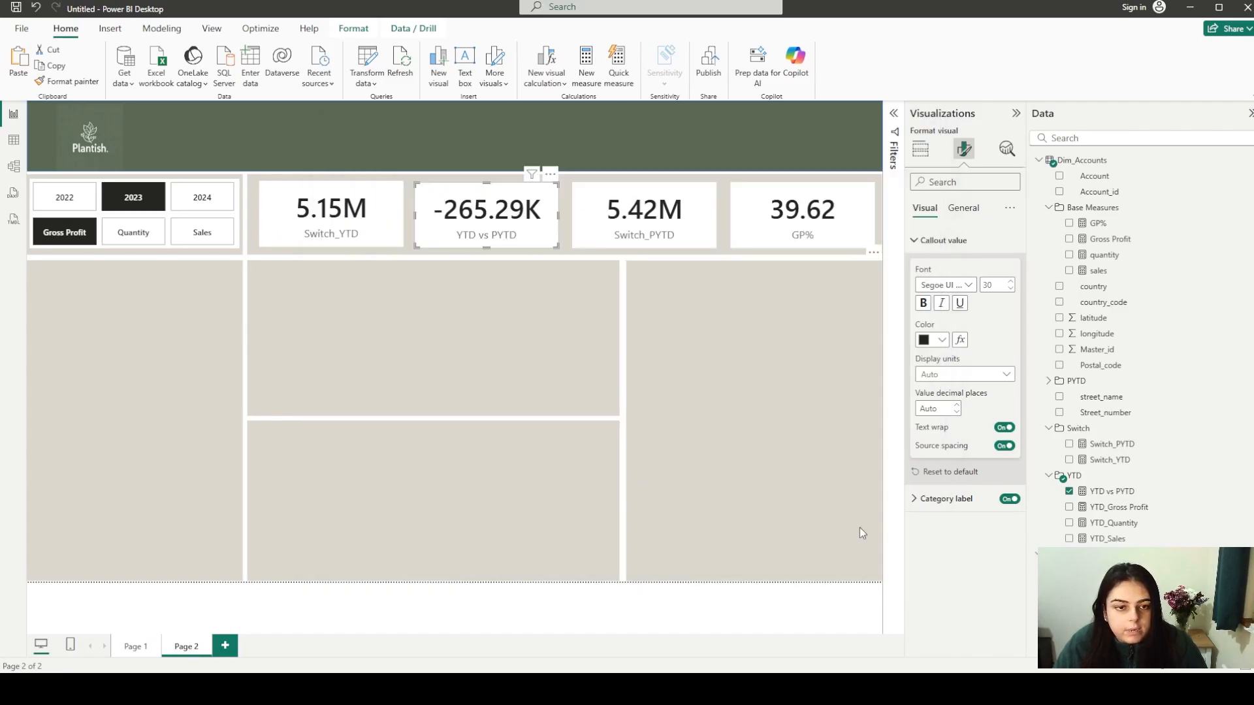
click(110, 239)
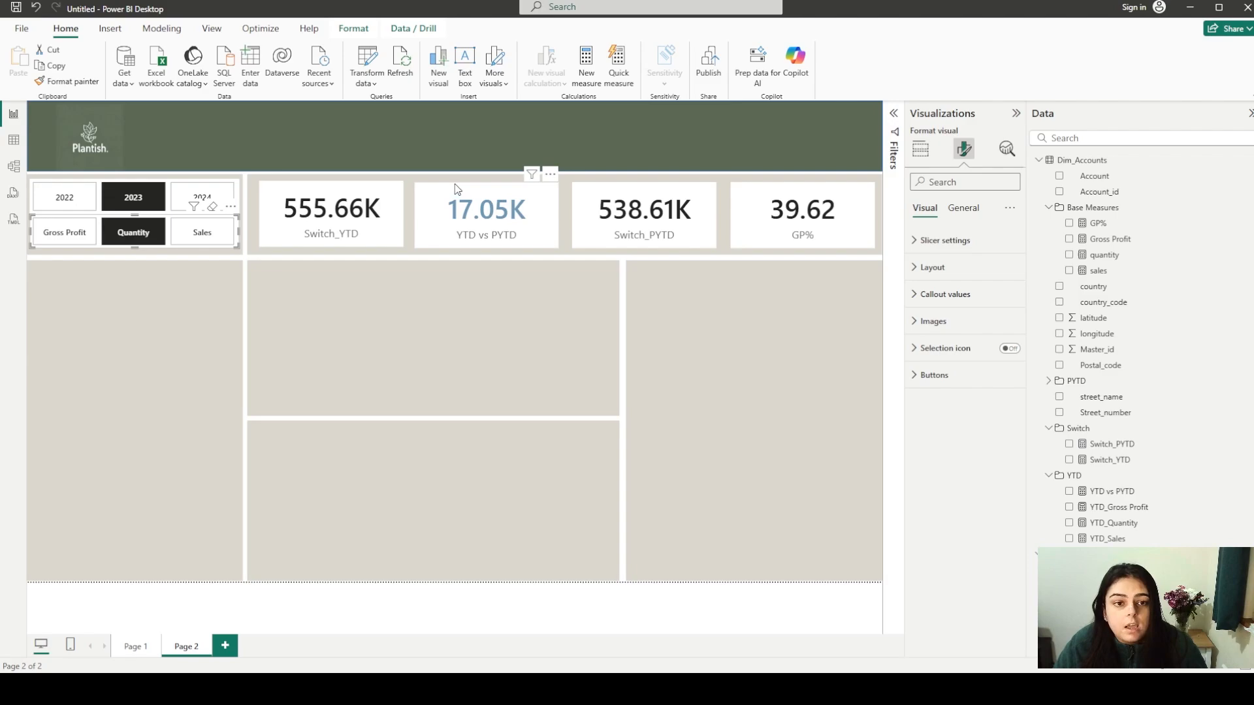
click(62, 238)
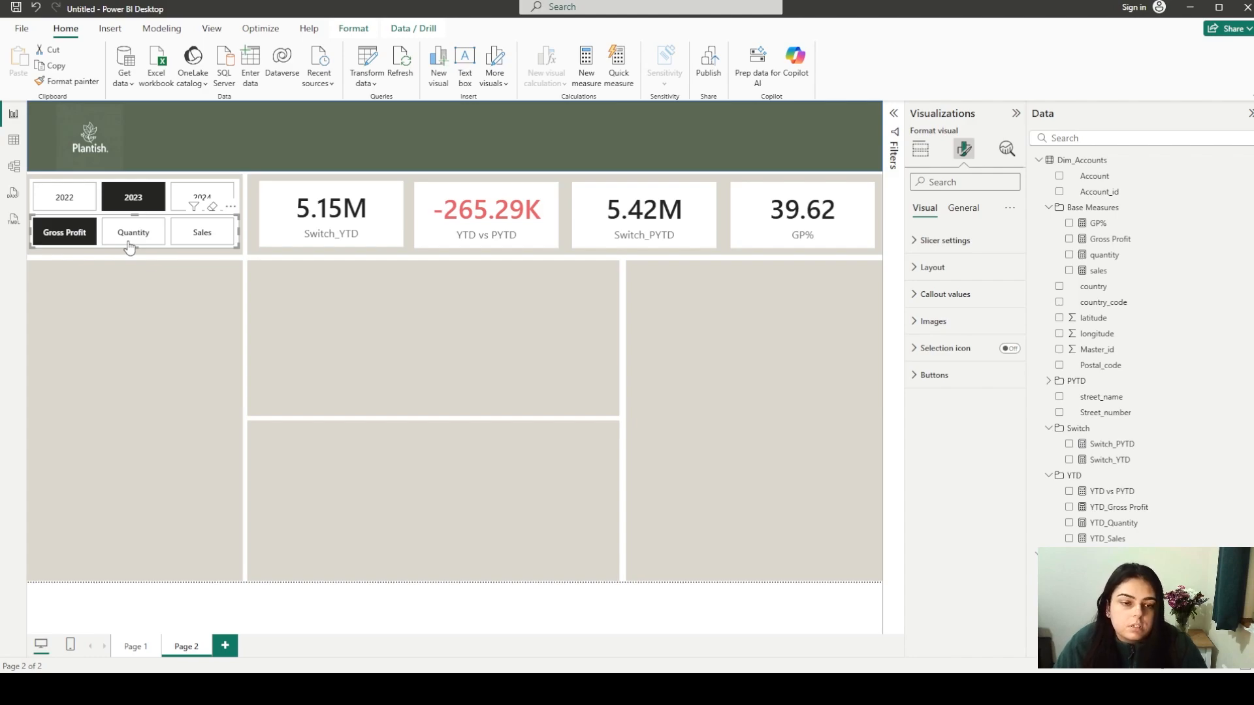
Open conditional formatting for the YTD vs PYTD card's background color and choose the Rules format style
click(491, 214)
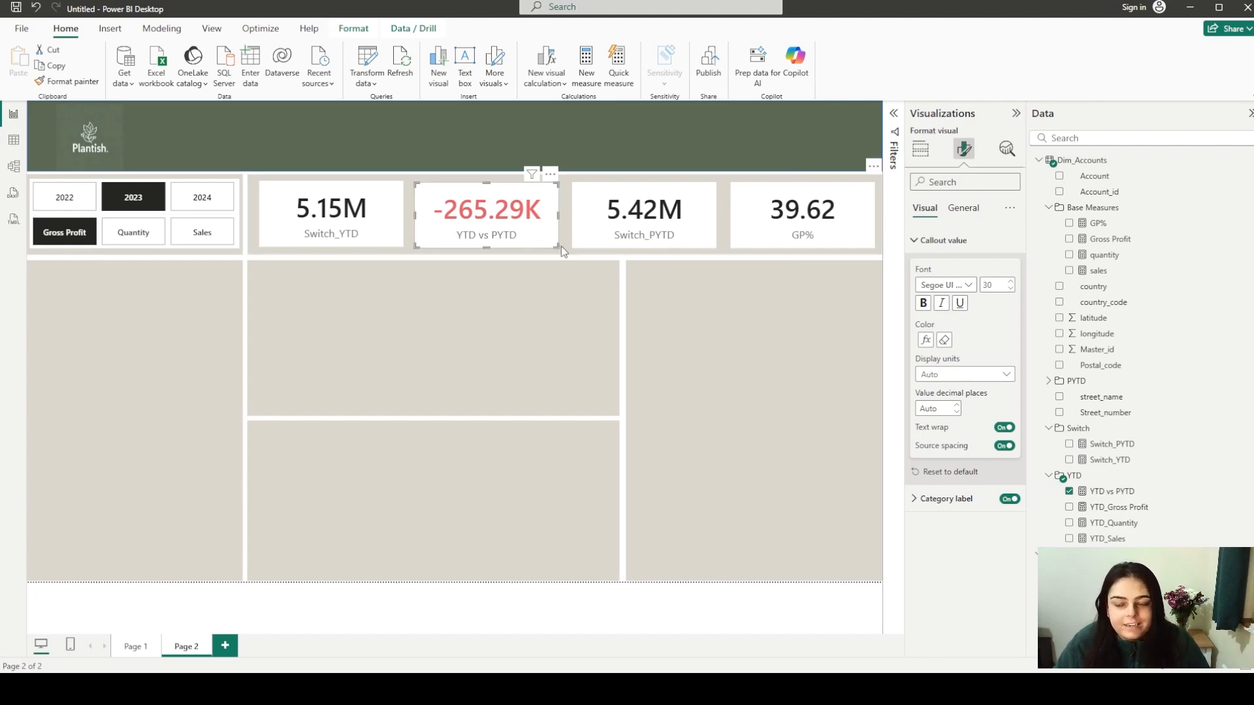
click(951, 217)
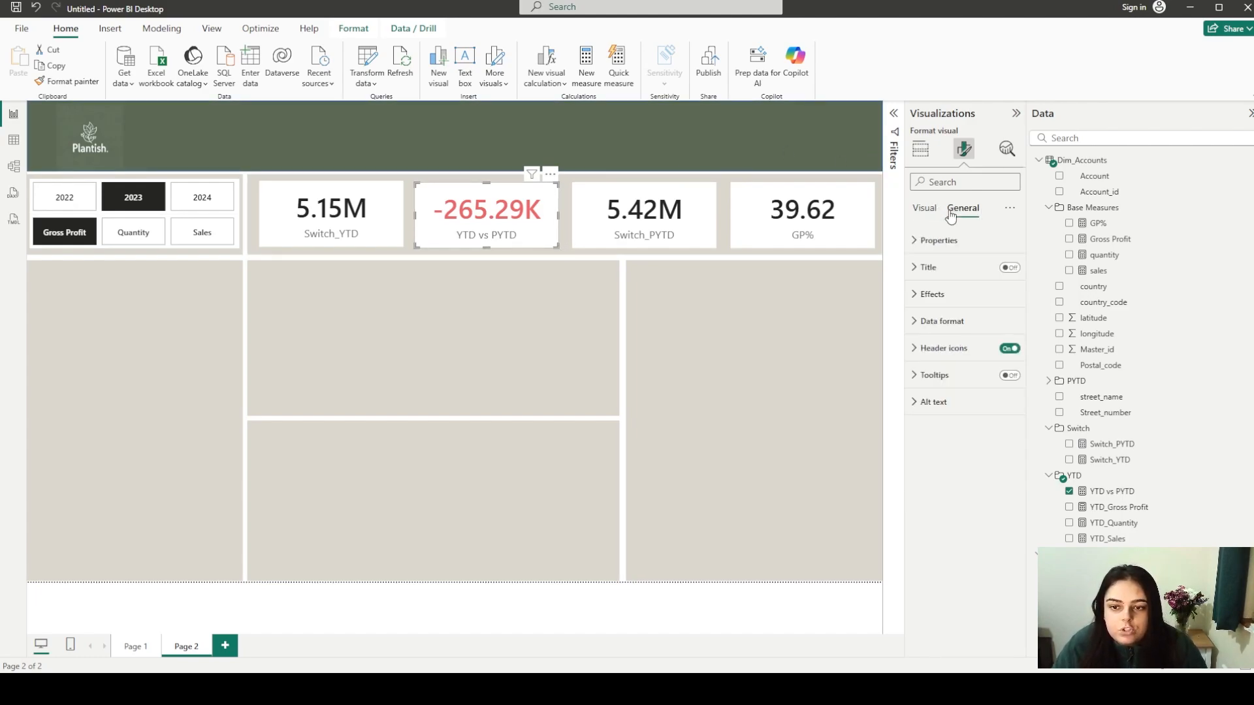
click(947, 294)
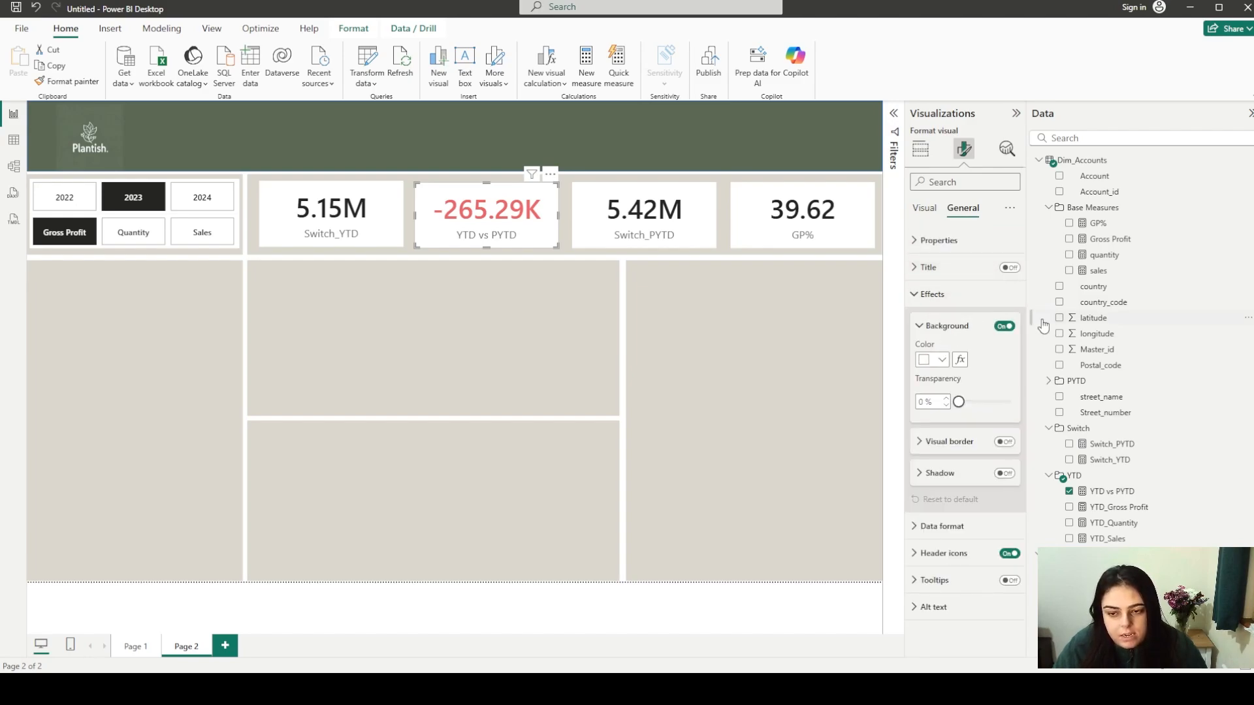
click(960, 360)
click(405, 196)
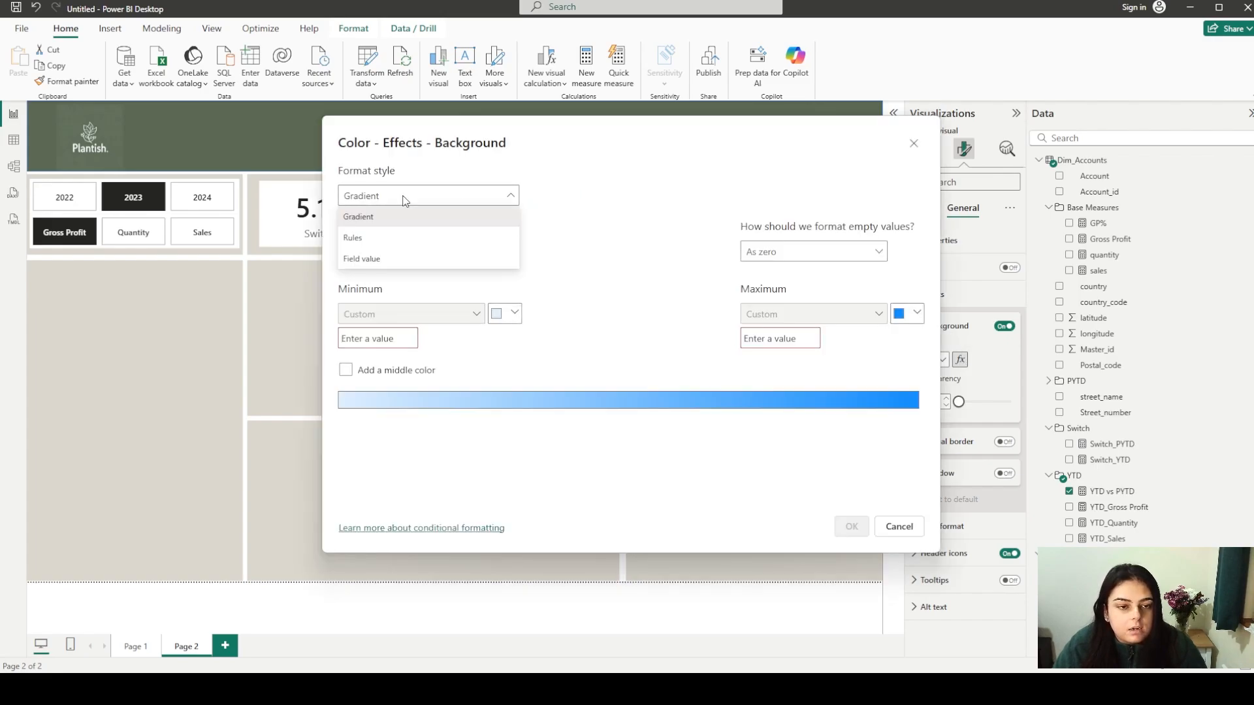
click(402, 247)
Set the background color rule's range to values >= 0 and < Max
click(467, 319)
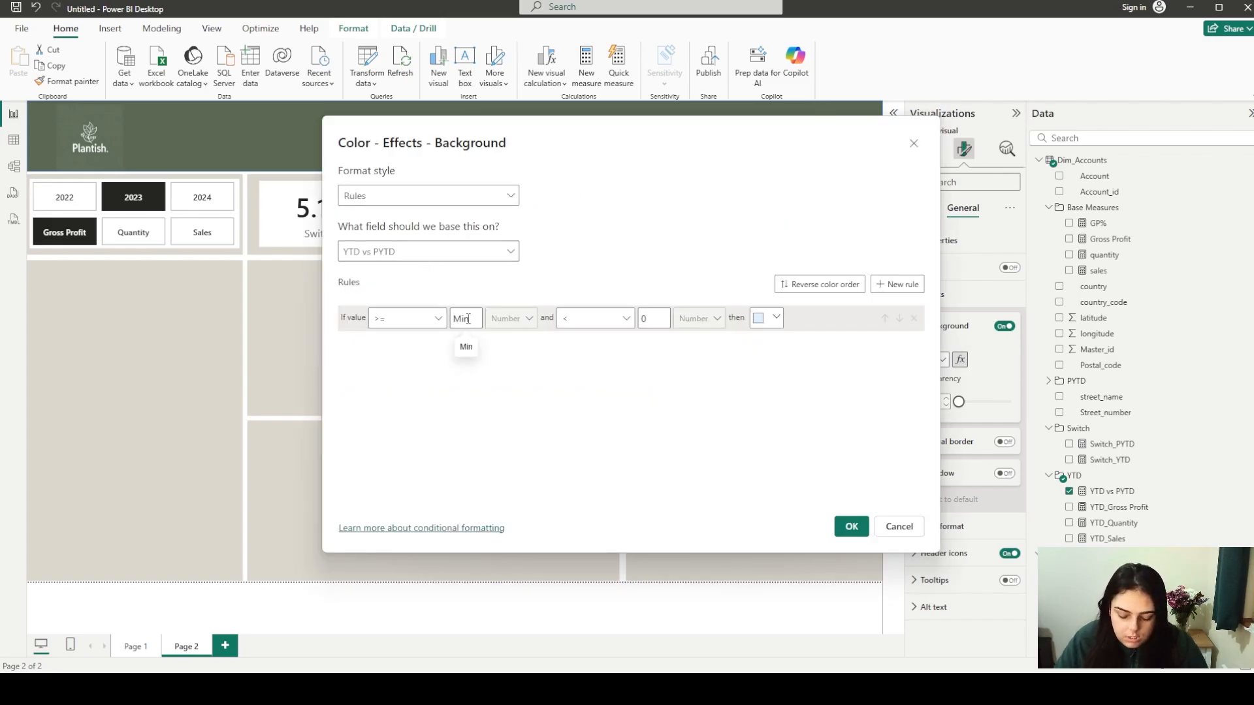
text(0)
key(BackSpace)
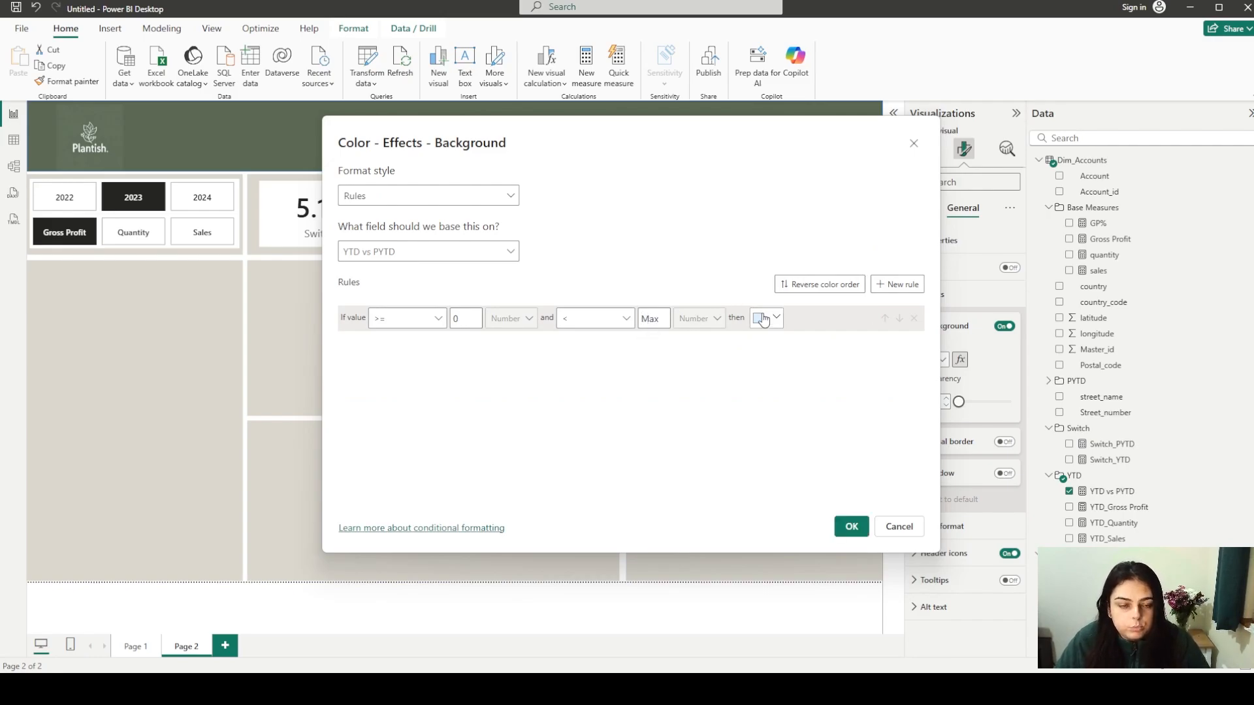
Color the background rule for values from 0 to Max with #6E98B5, copied from the PowerPoint layout slide
key(alt+Tab)
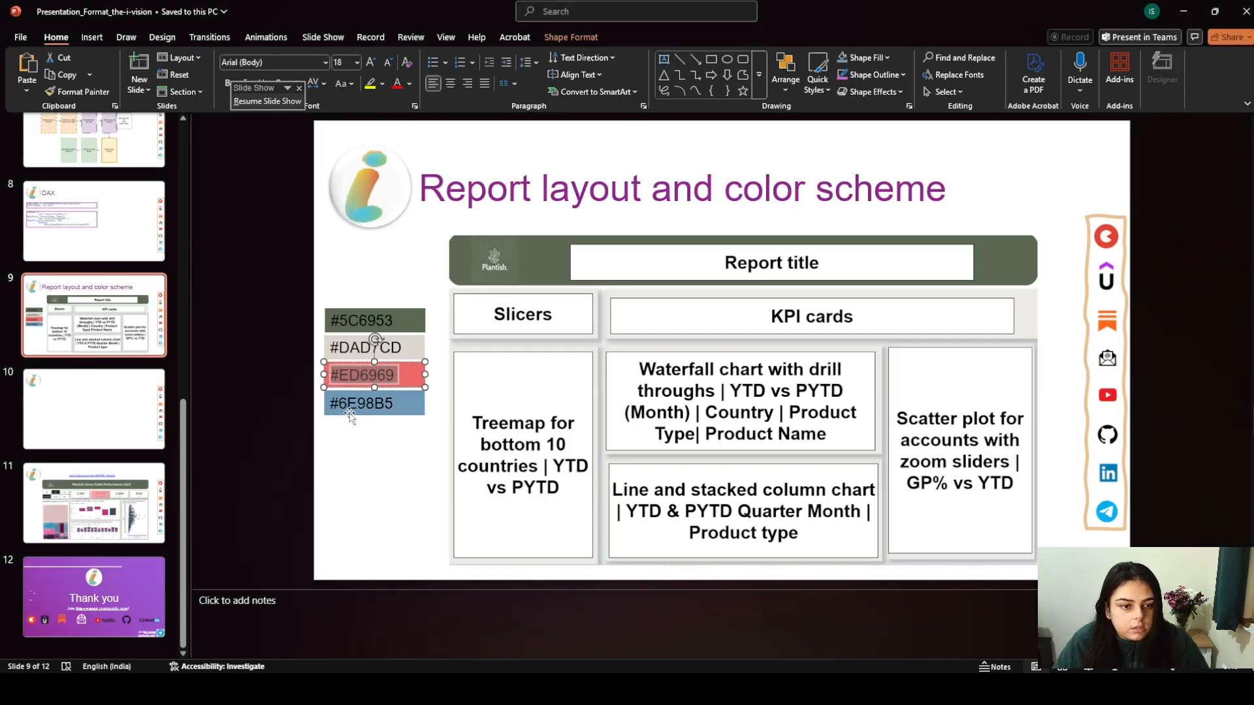
double_click(368, 403)
key(alt+Tab)
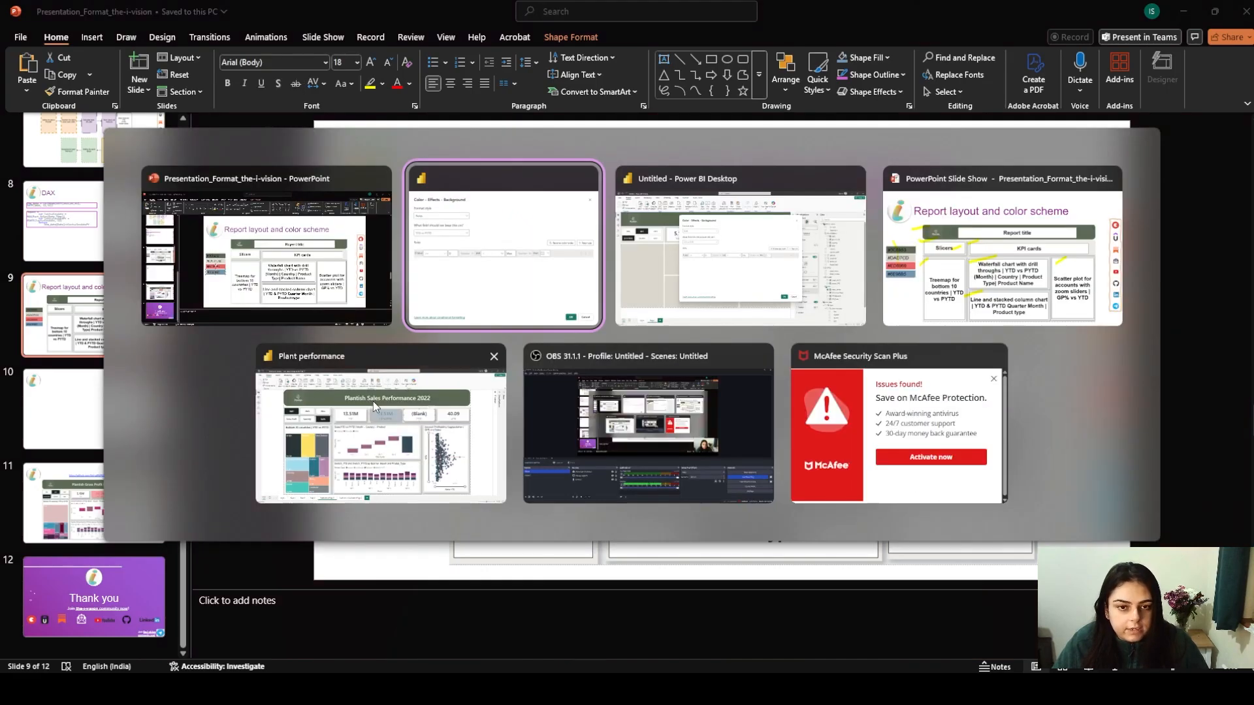
click(768, 319)
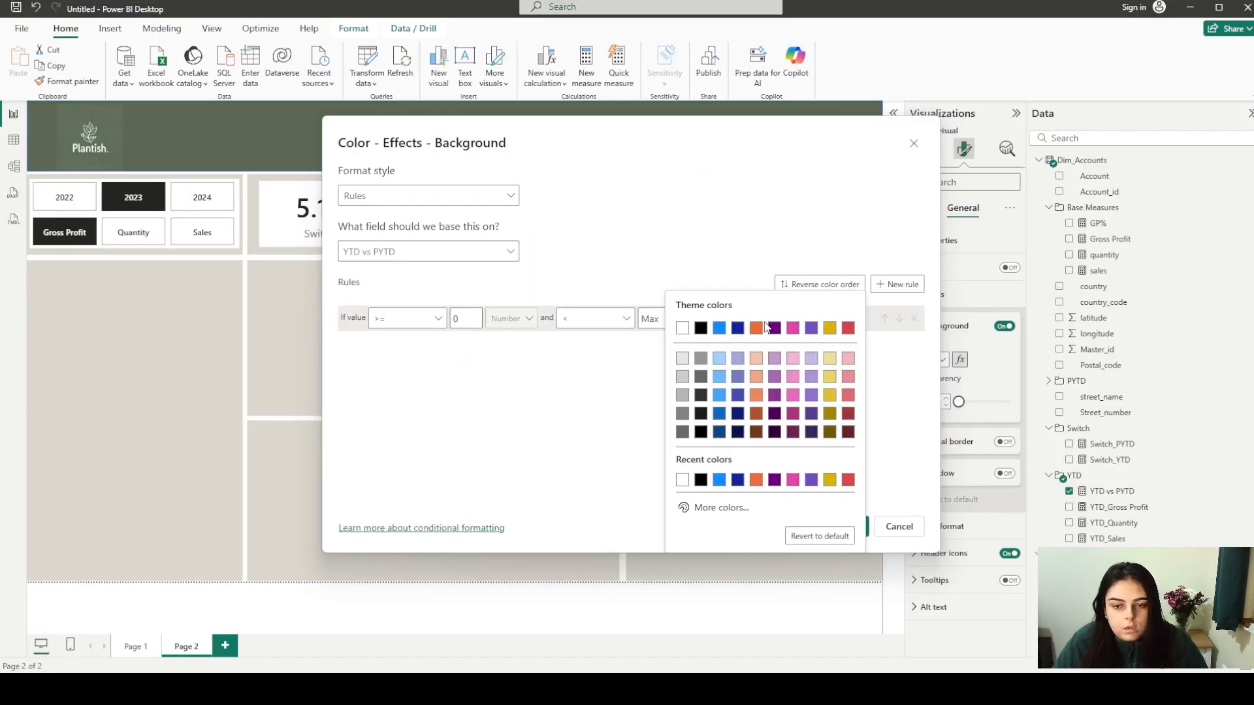
click(725, 508)
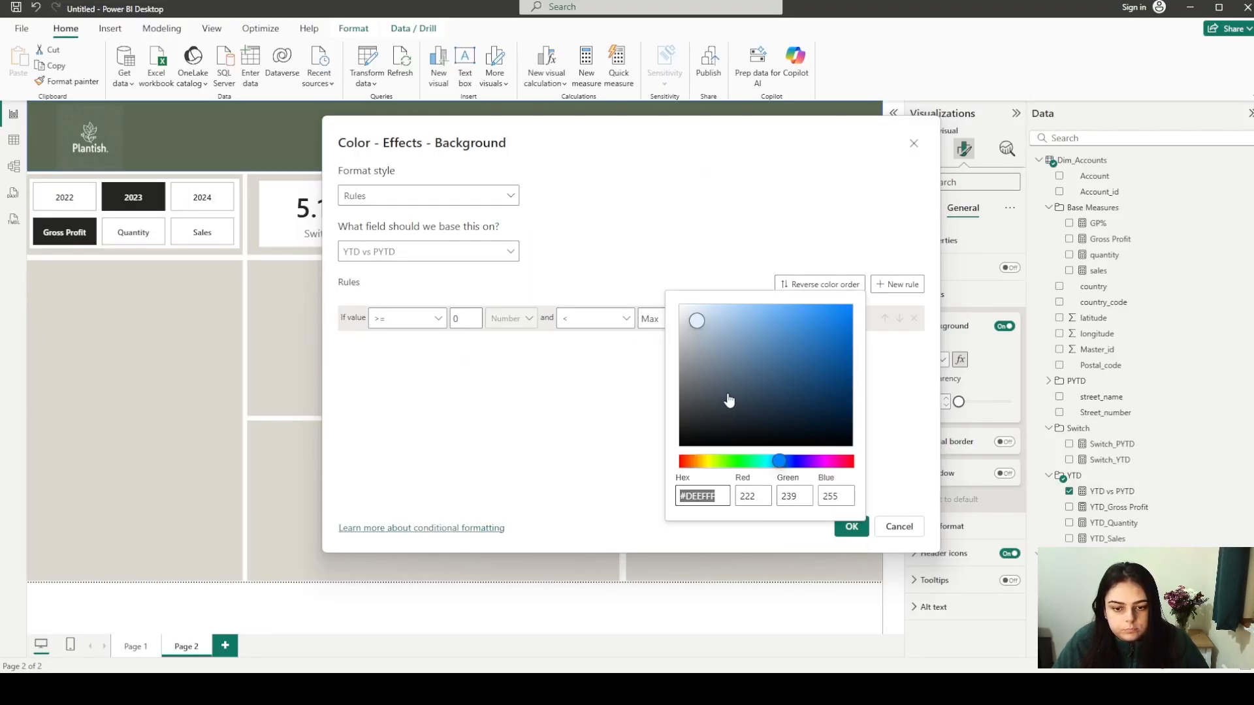
click(745, 344)
click(886, 469)
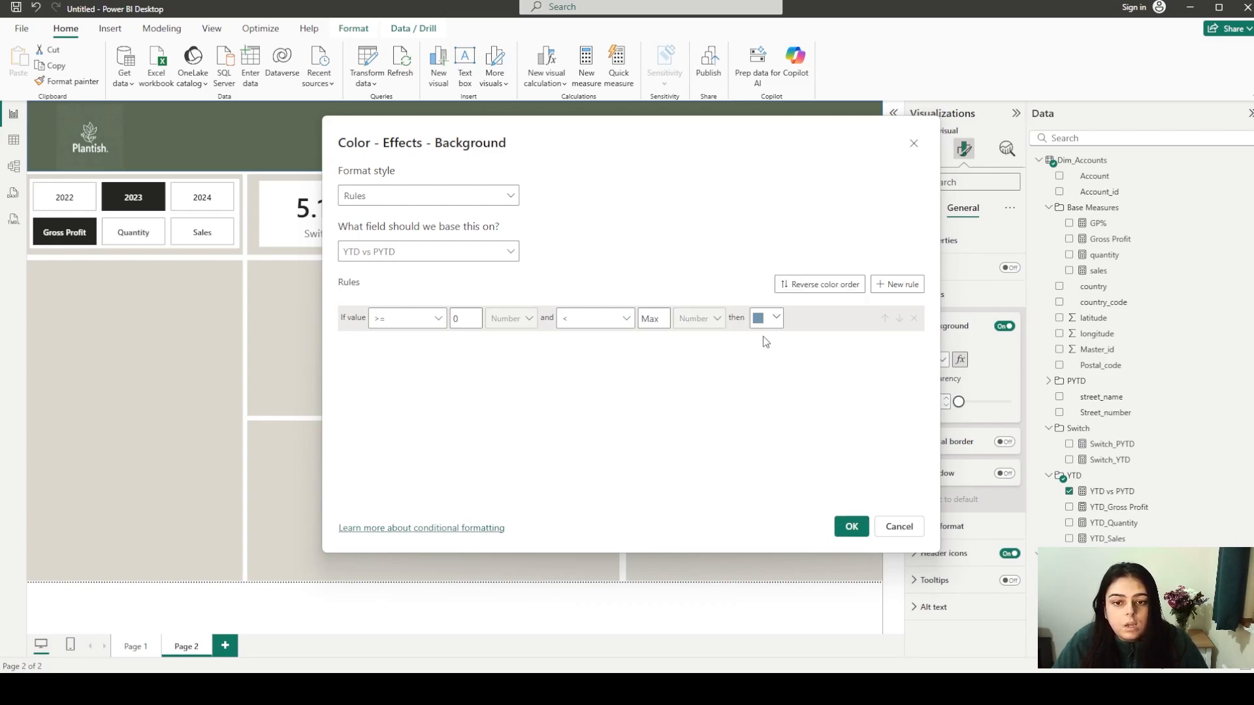
Add a second background color rule for values >= Min and < 0, using #ED6969 copied from the PowerPoint layout slide, and apply the rules
click(889, 285)
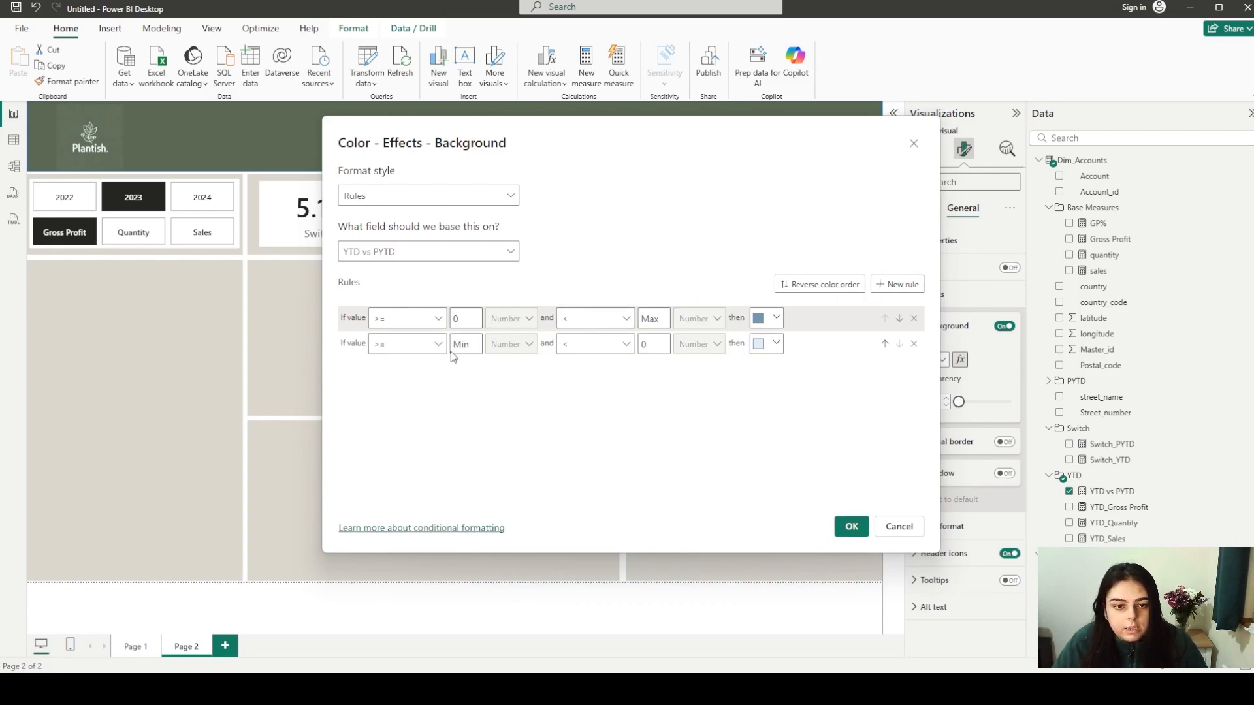
key(alt+Tab)
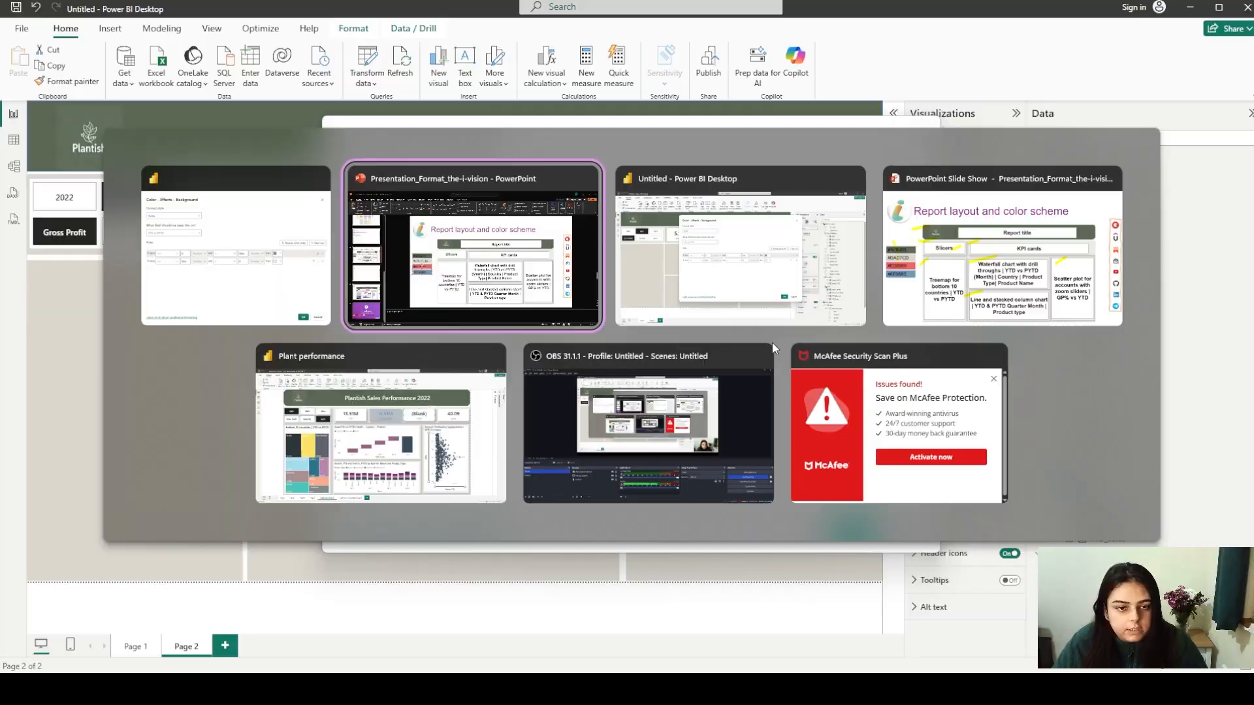
double_click(343, 379)
key(ctrl+c)
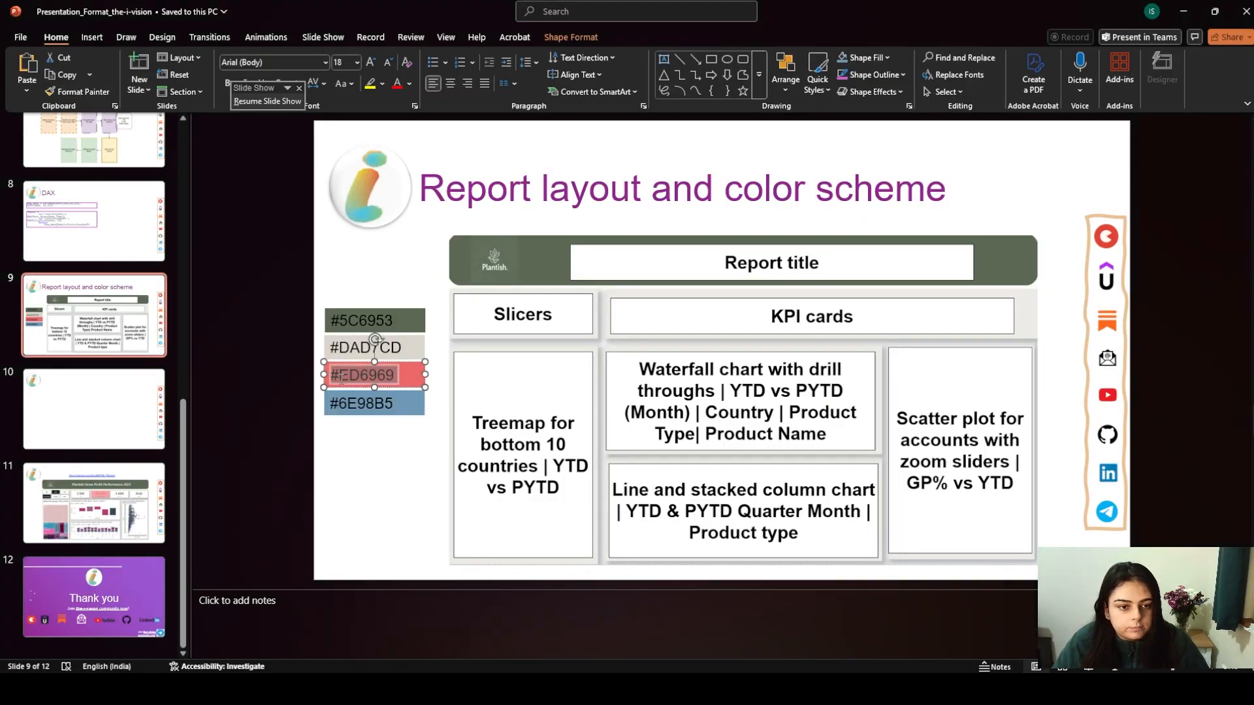
key(alt+Tab)
click(758, 345)
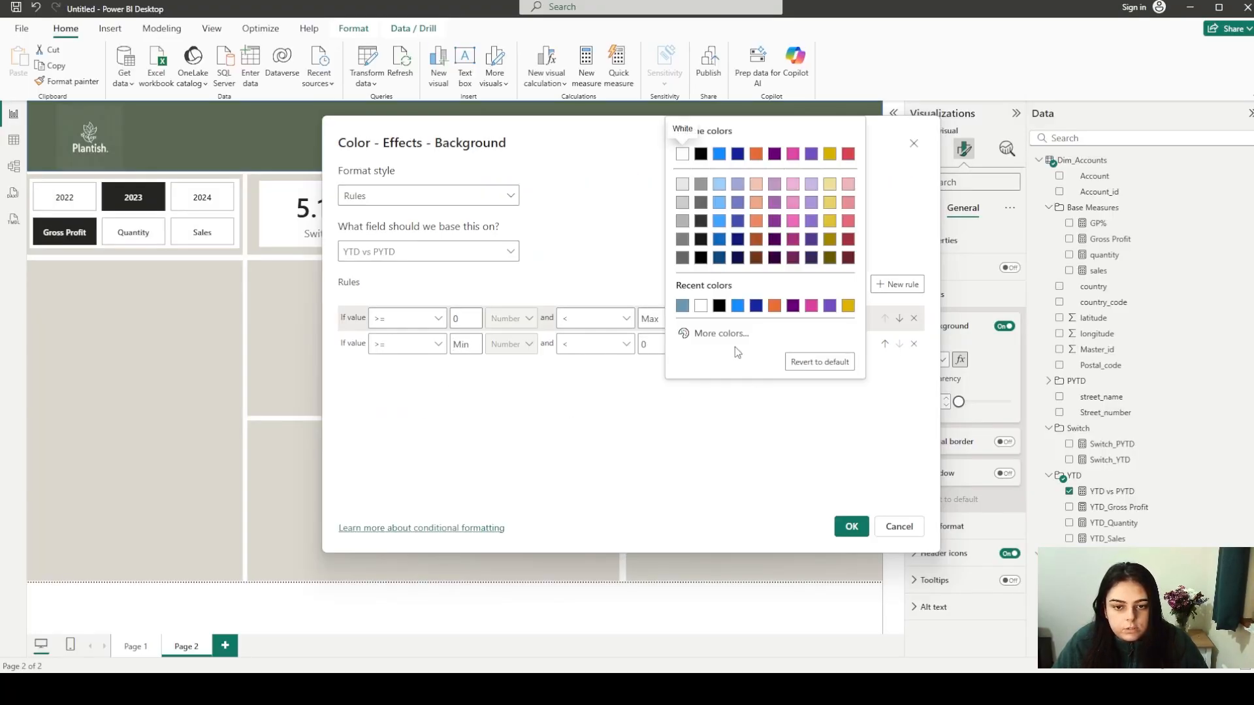
click(733, 334)
key(ctrl+v)
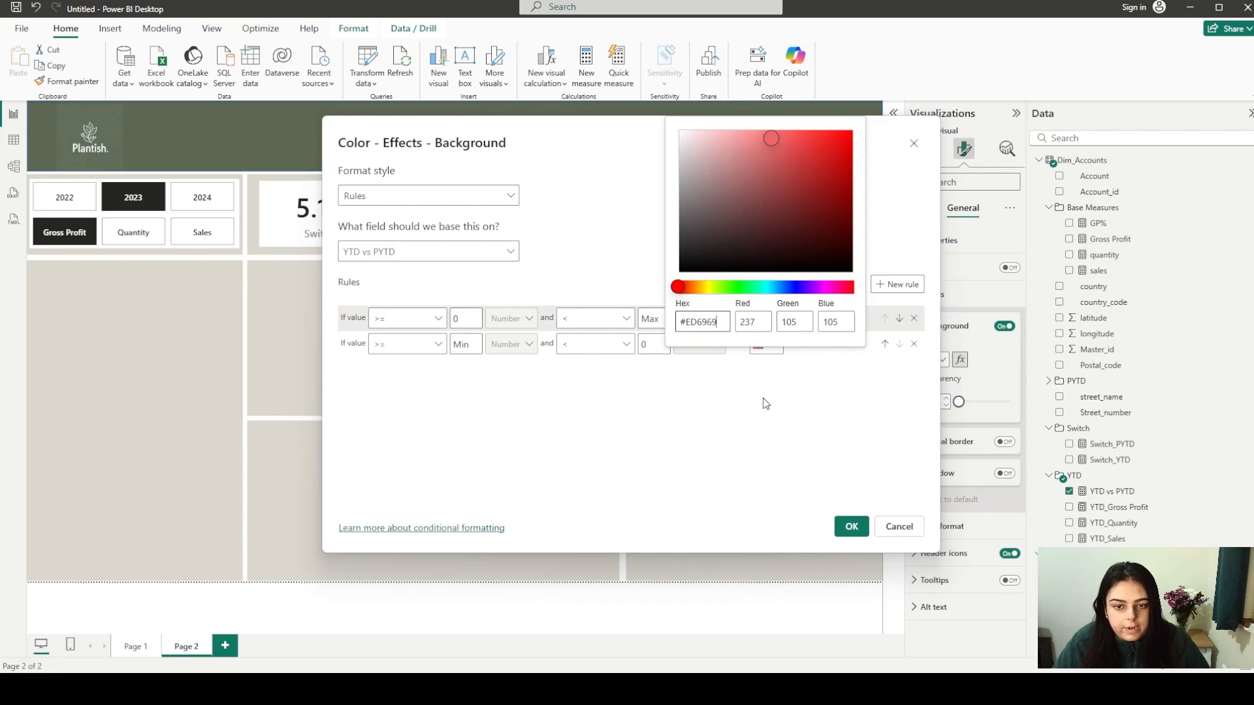
click(851, 526)
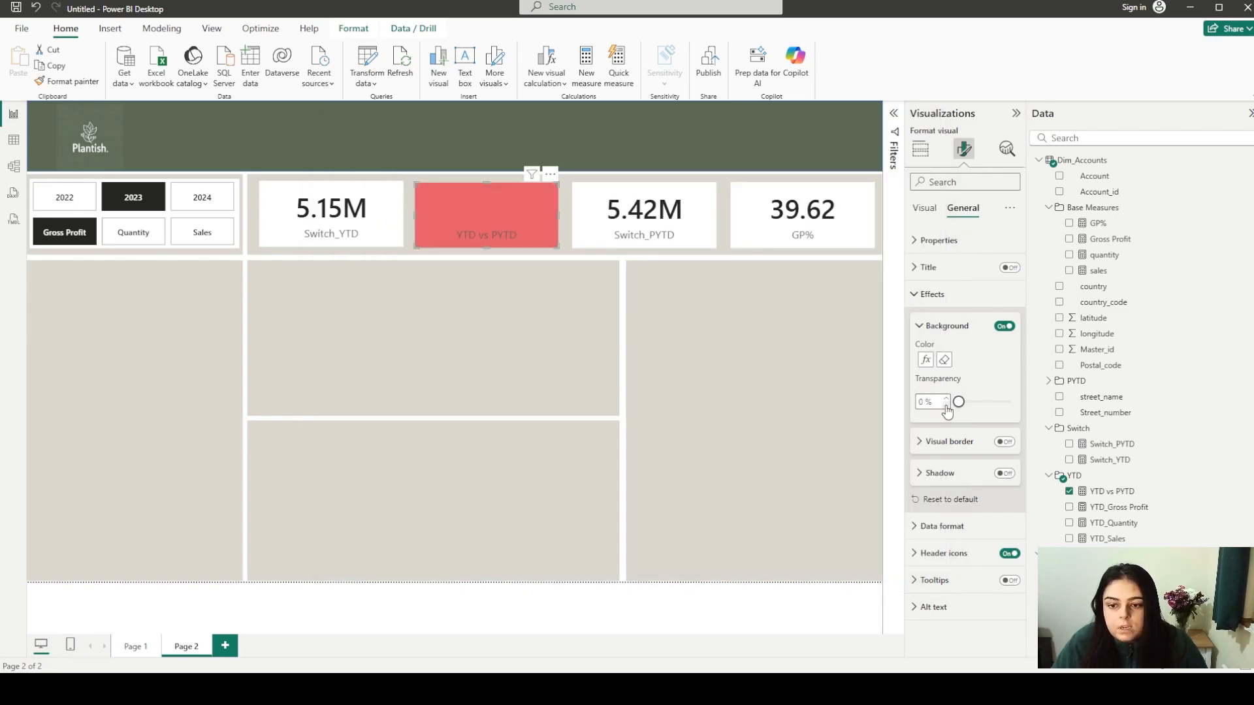
Set the background transparency of the YTD vs PYTD card to 60%
drag(958, 408, 987, 412)
double_click(922, 403)
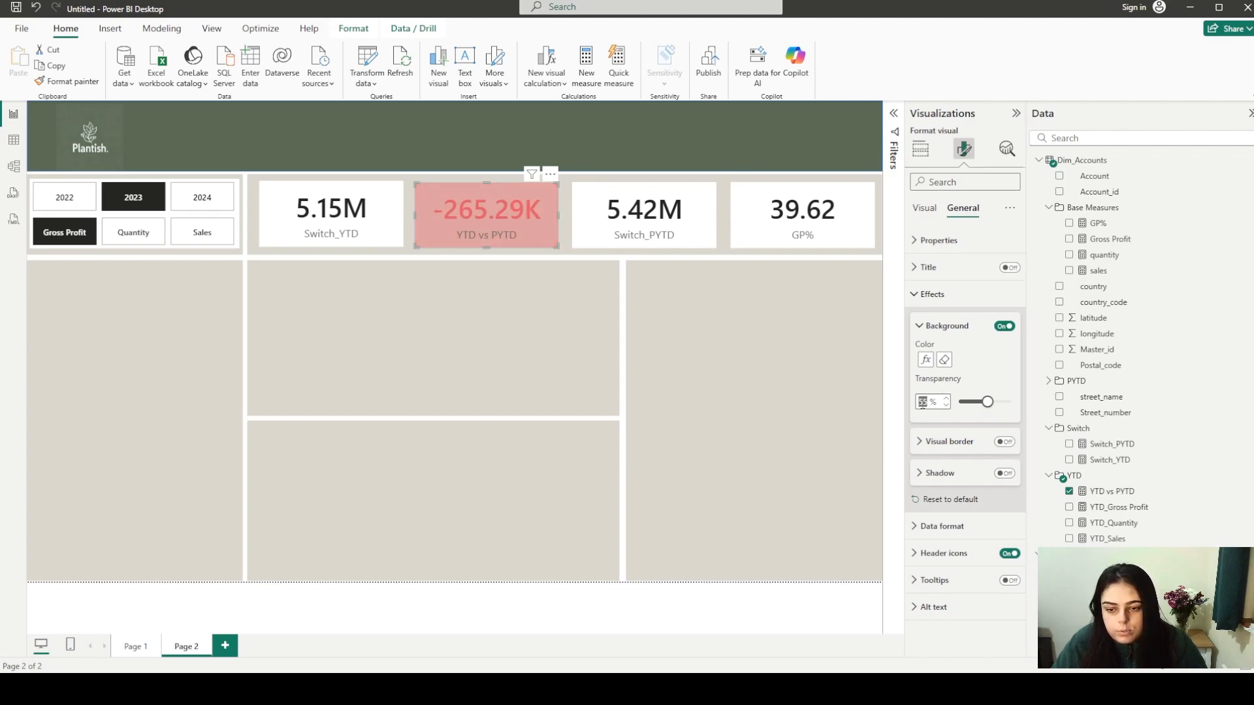
text(60)
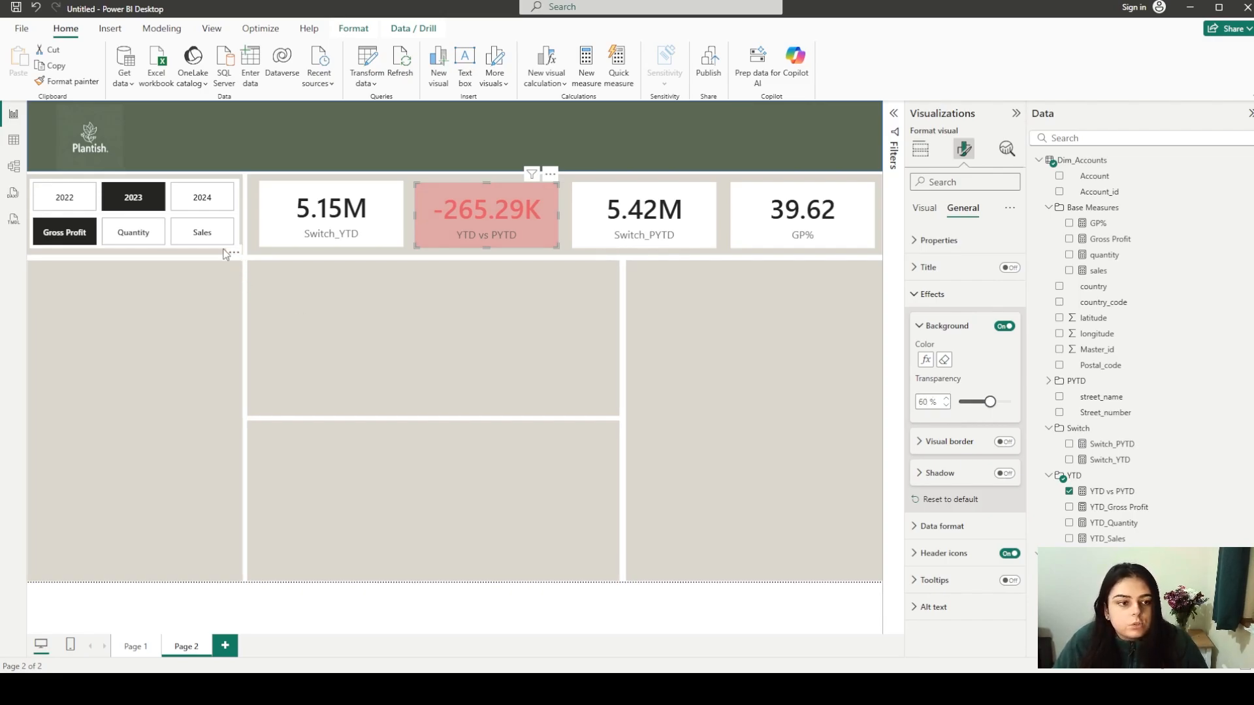
Check the card's conditional colors by switching the slicers through Quantity, Sales and 2022, finishing on Gross Profit and 2023
click(134, 230)
click(184, 242)
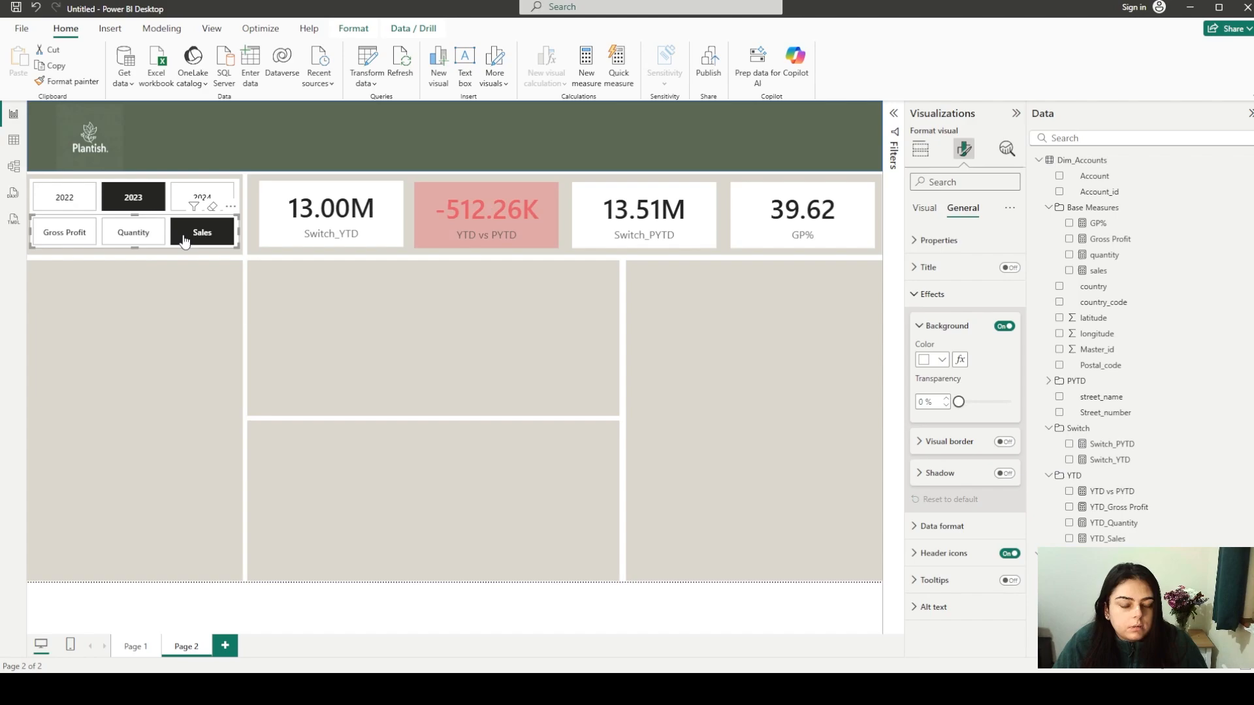
click(46, 204)
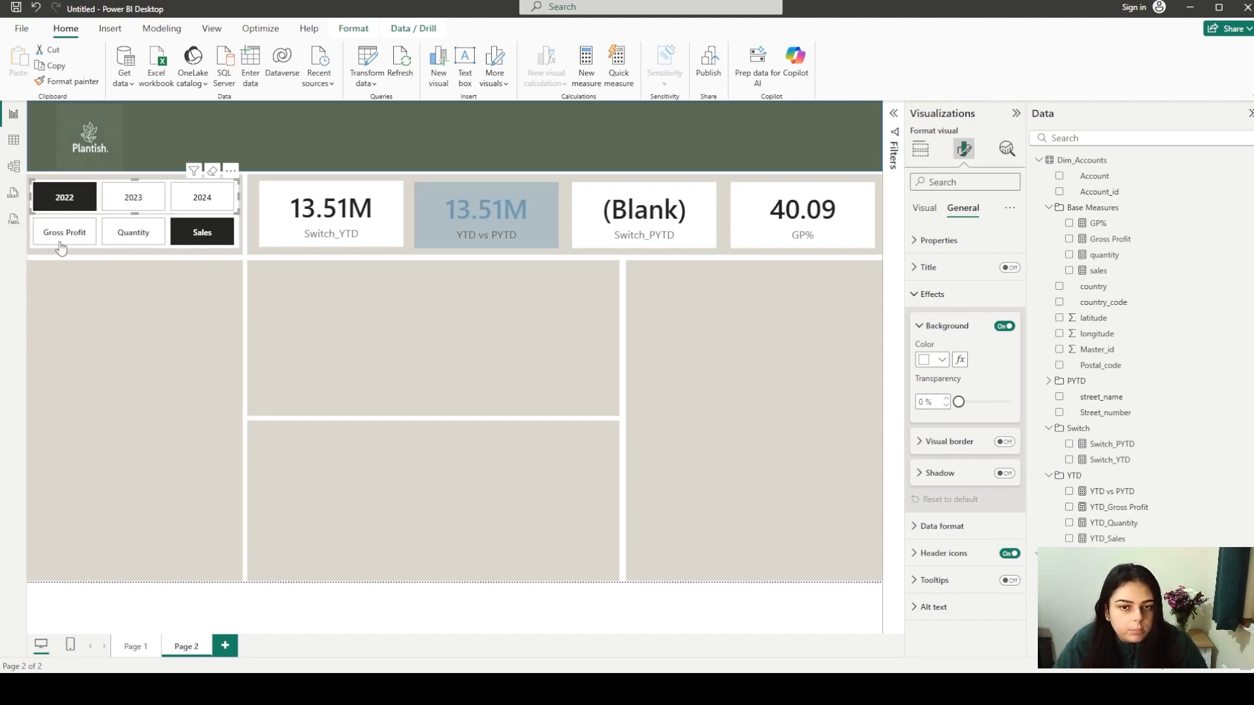
click(61, 243)
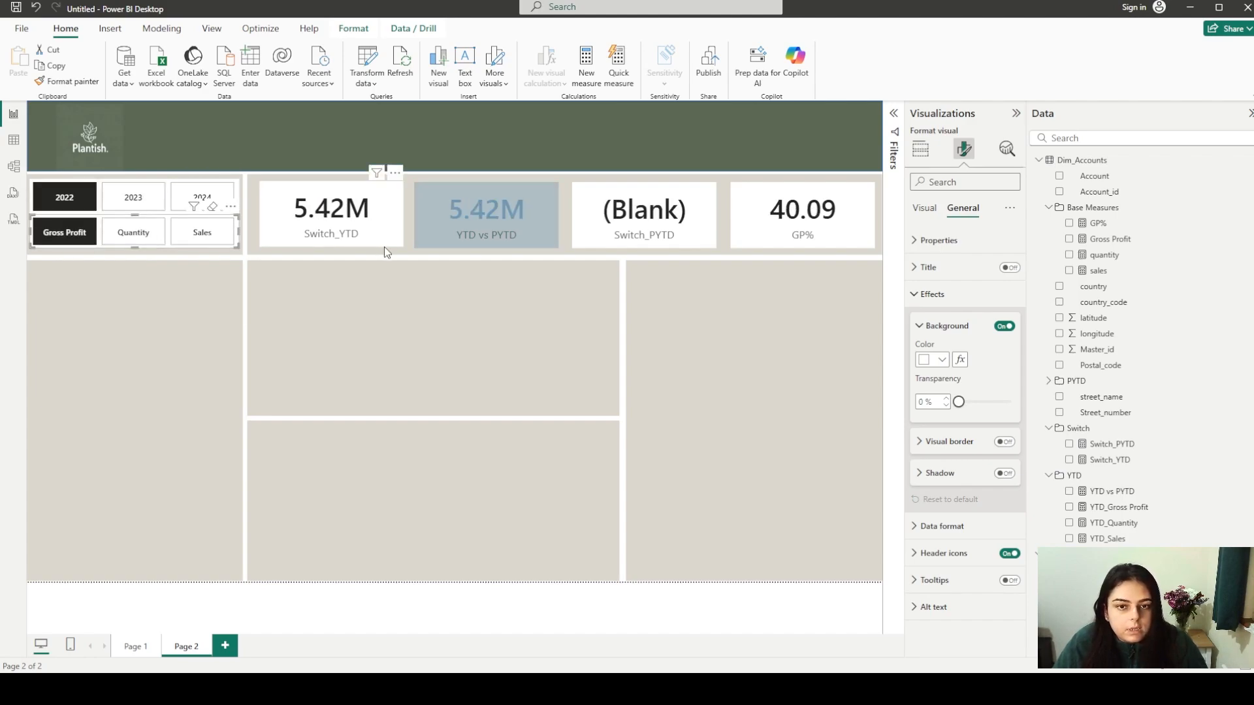
click(150, 207)
Rename the Switch_YTD field in its KPI card to "Value YTD" for this visual
click(320, 241)
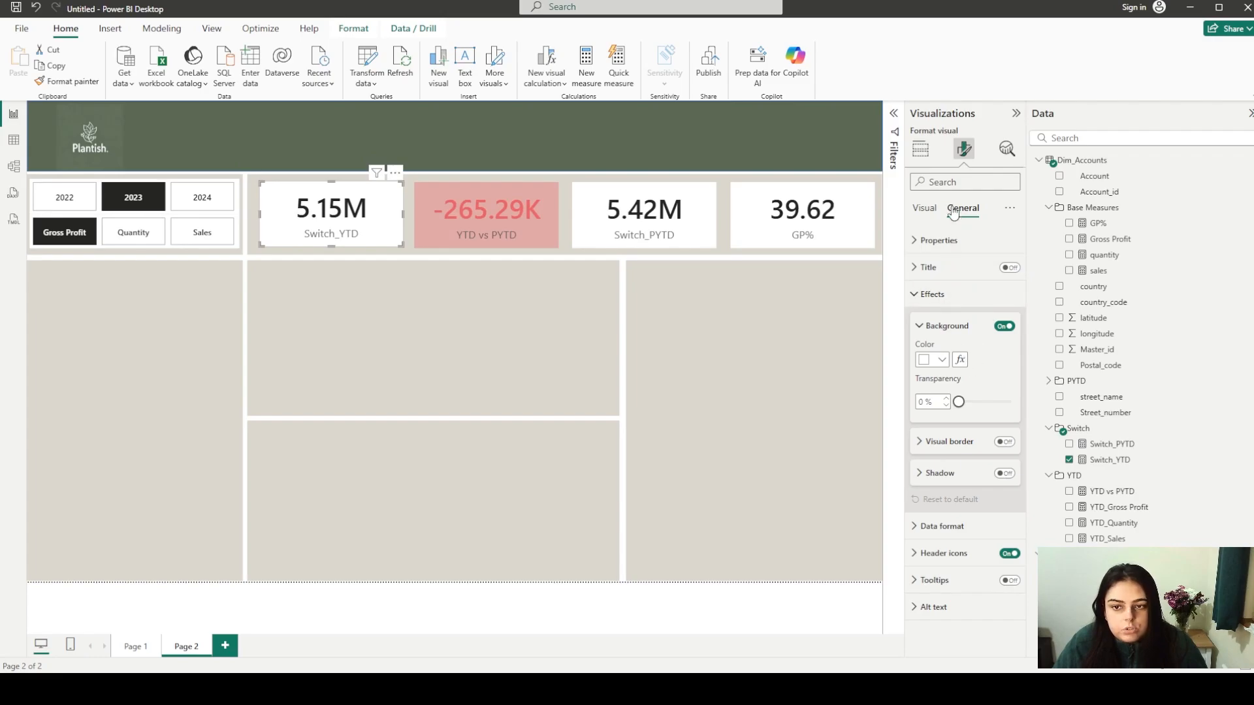
click(920, 149)
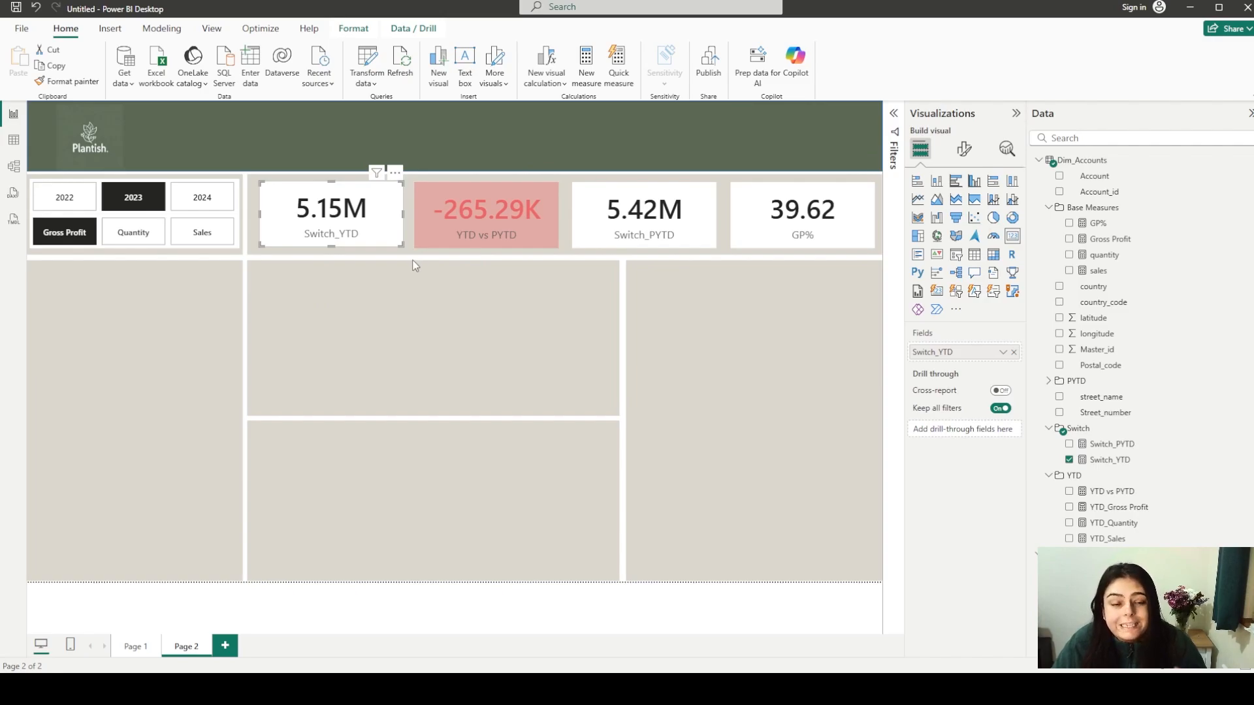
double_click(939, 358)
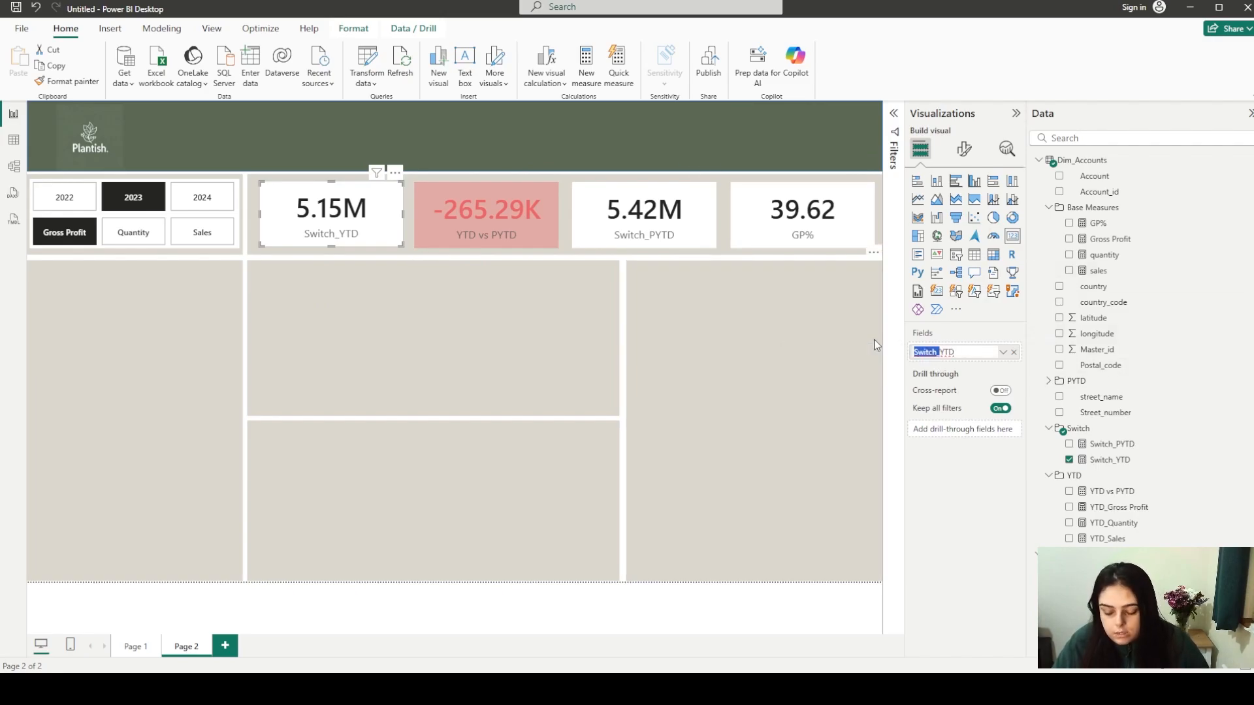
text(Value)
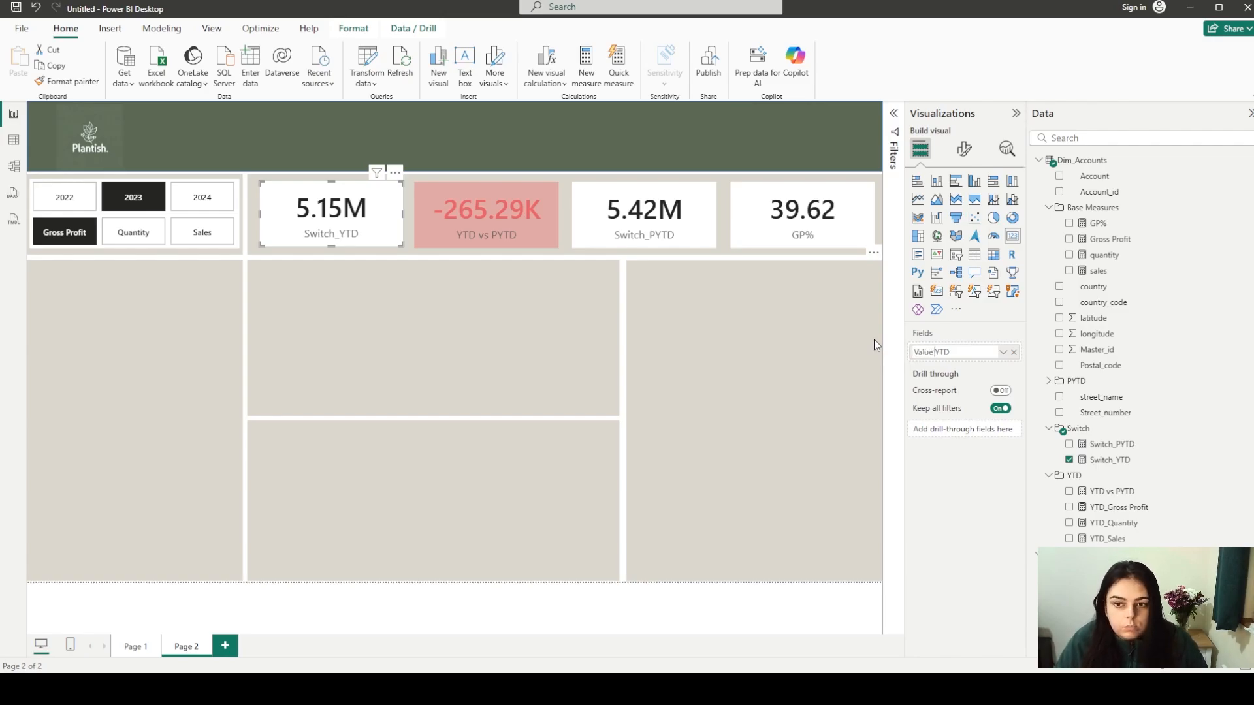
key(Return)
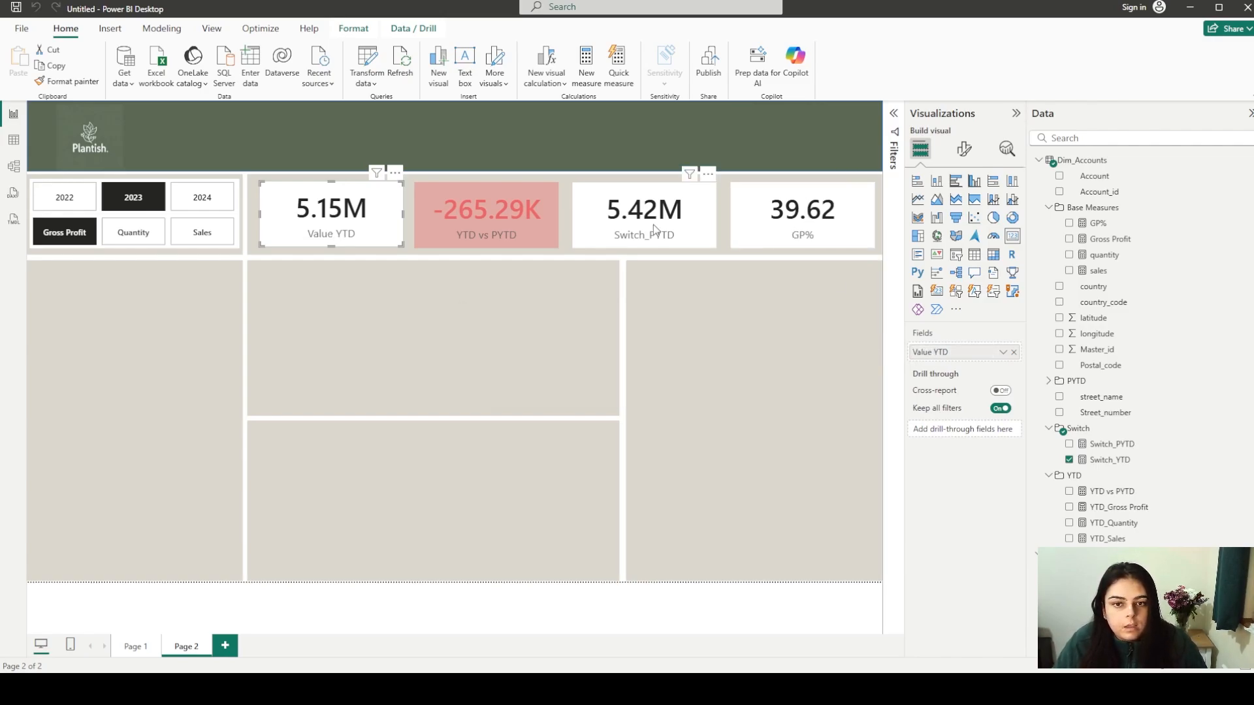
Rename the Switch_PYTD field in its KPI card to "Value PYTD" for this visual
click(699, 232)
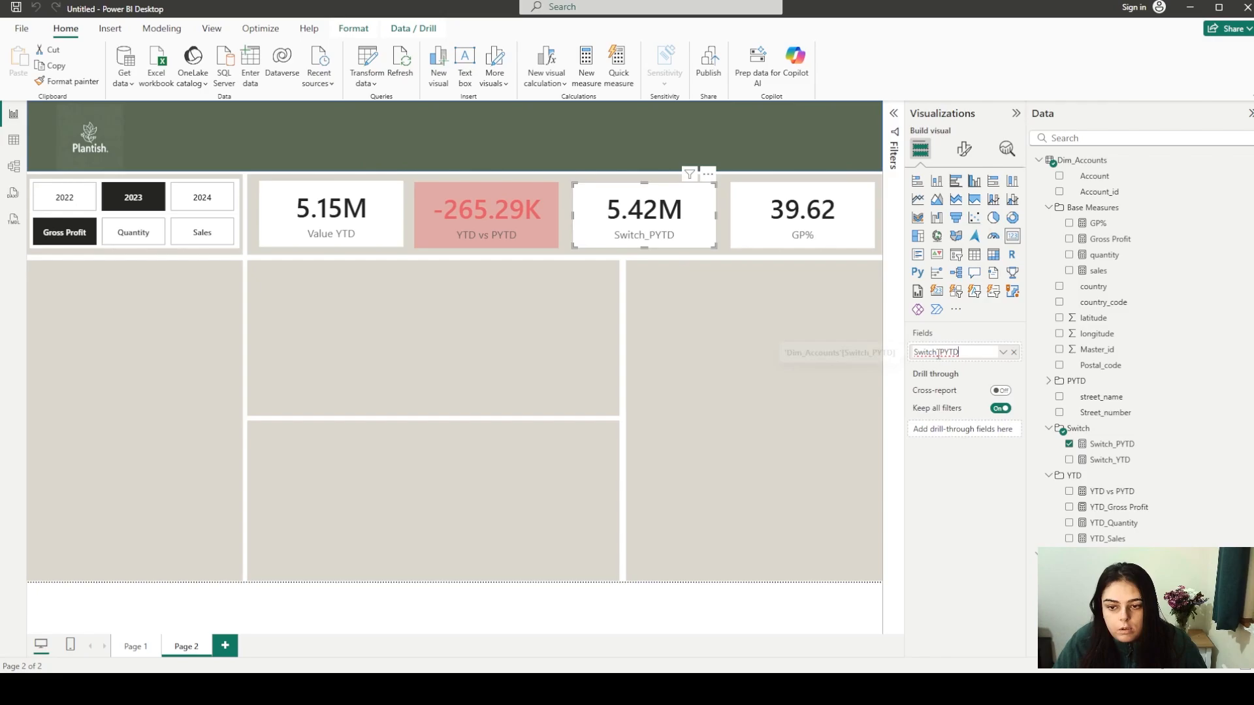
double_click(914, 352)
text(value)
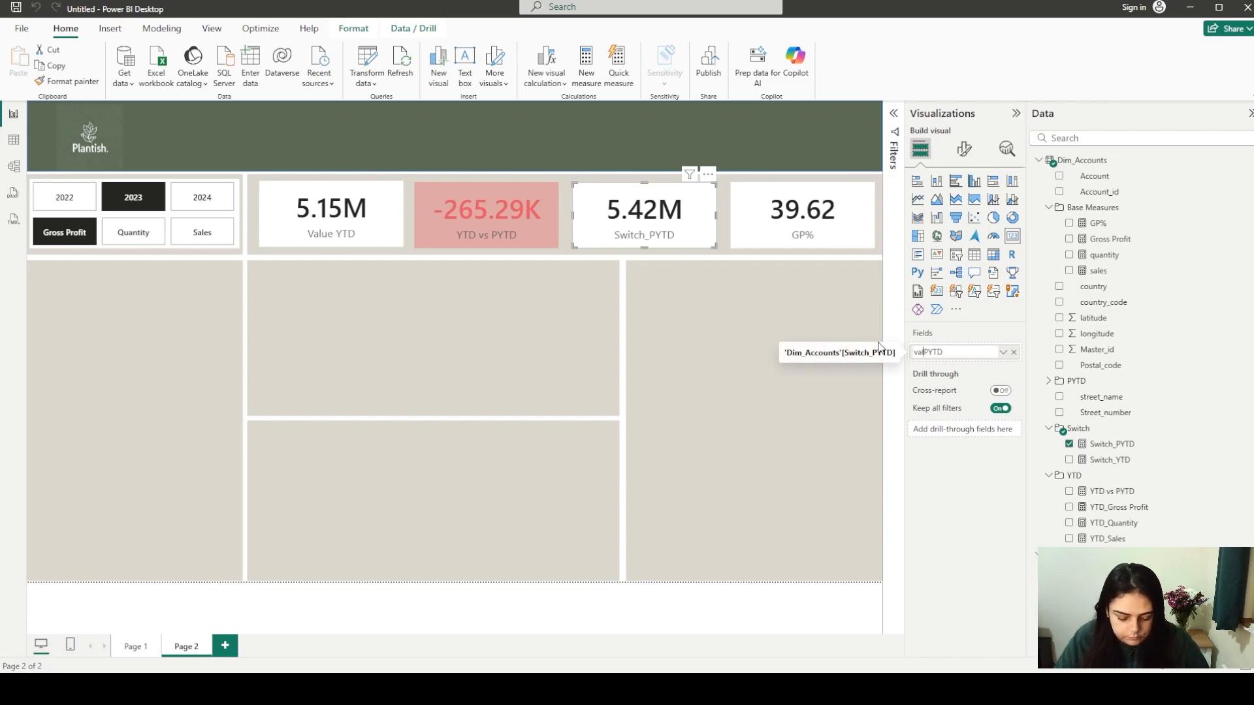
key(BackSpace)
key(BackSpace)
key(BackSpace)
key(BackSpace)
key(BackSpace)
key(BackSpace)
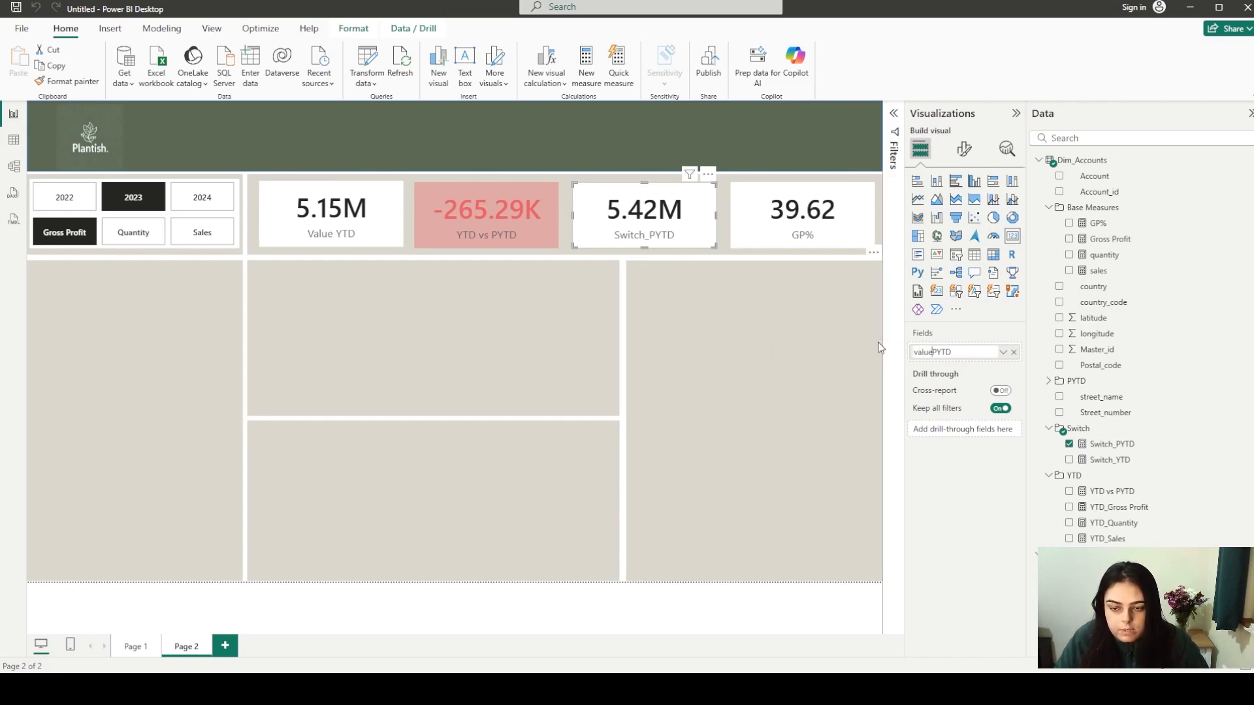
text(Value)
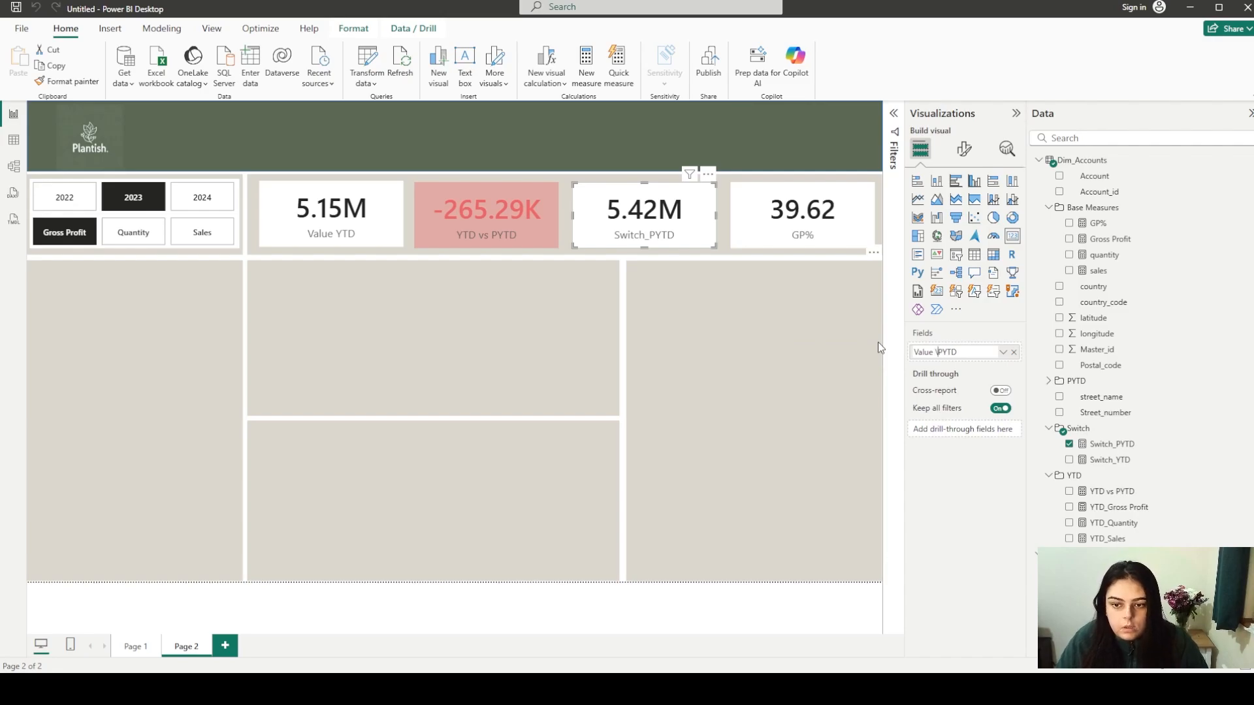
key(Return)
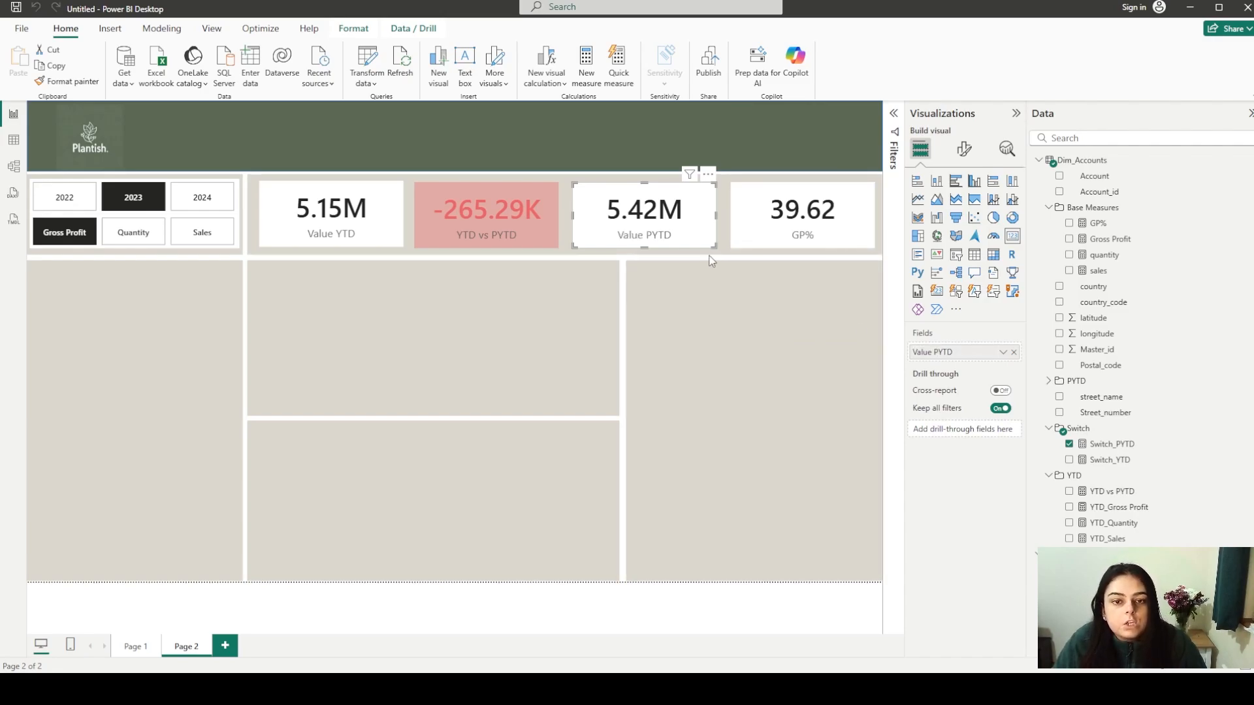
Switch to the report layout slide, highlight the KPI cards section, and return to Power BI
key(alt+Tab)
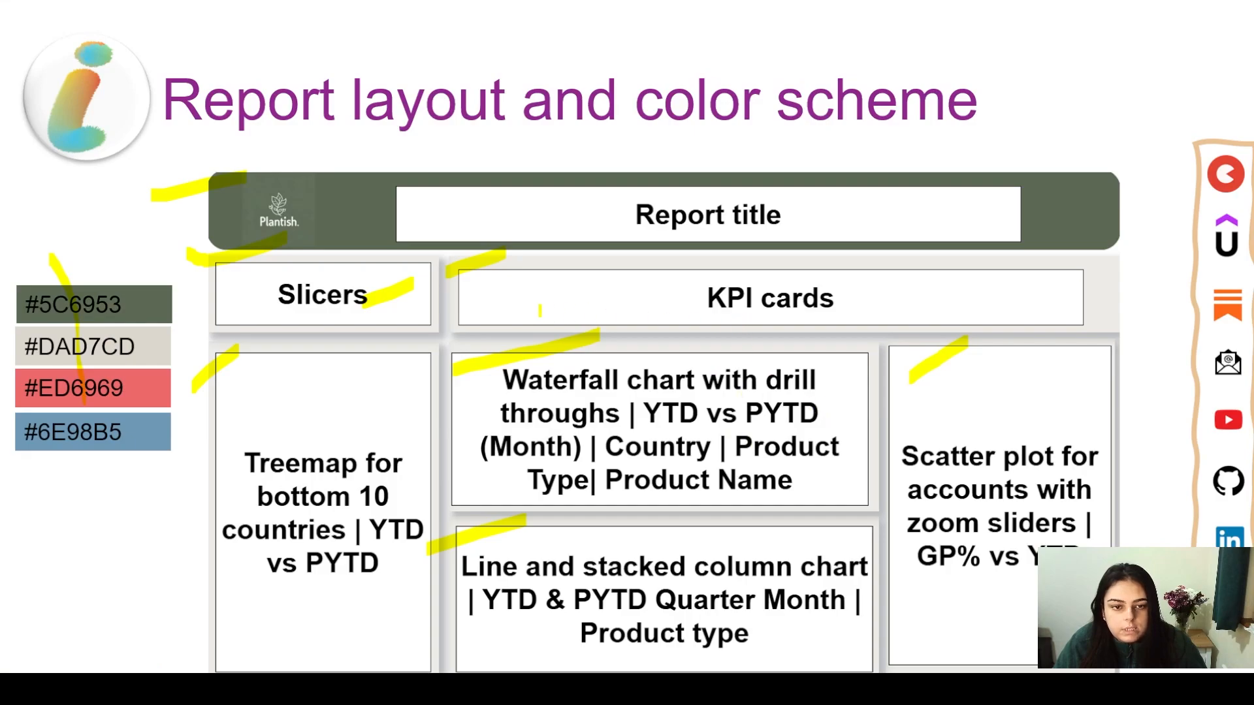
drag(521, 302, 595, 266)
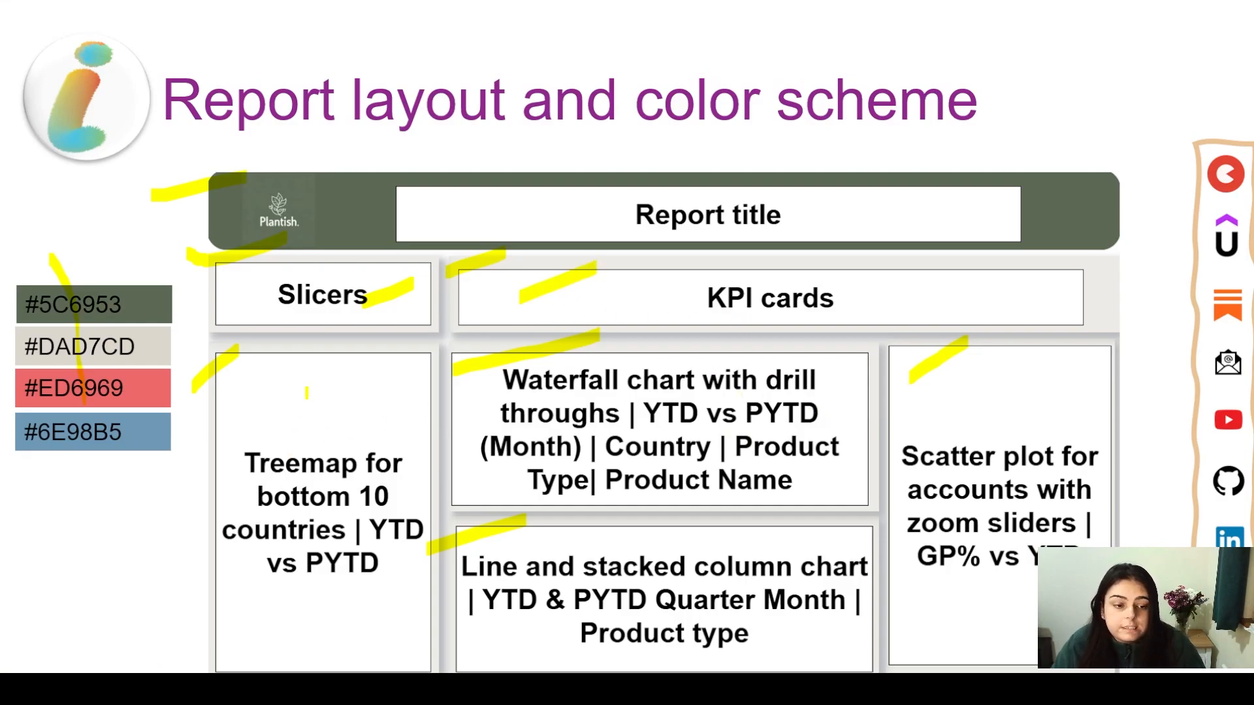
key(alt+Tab)
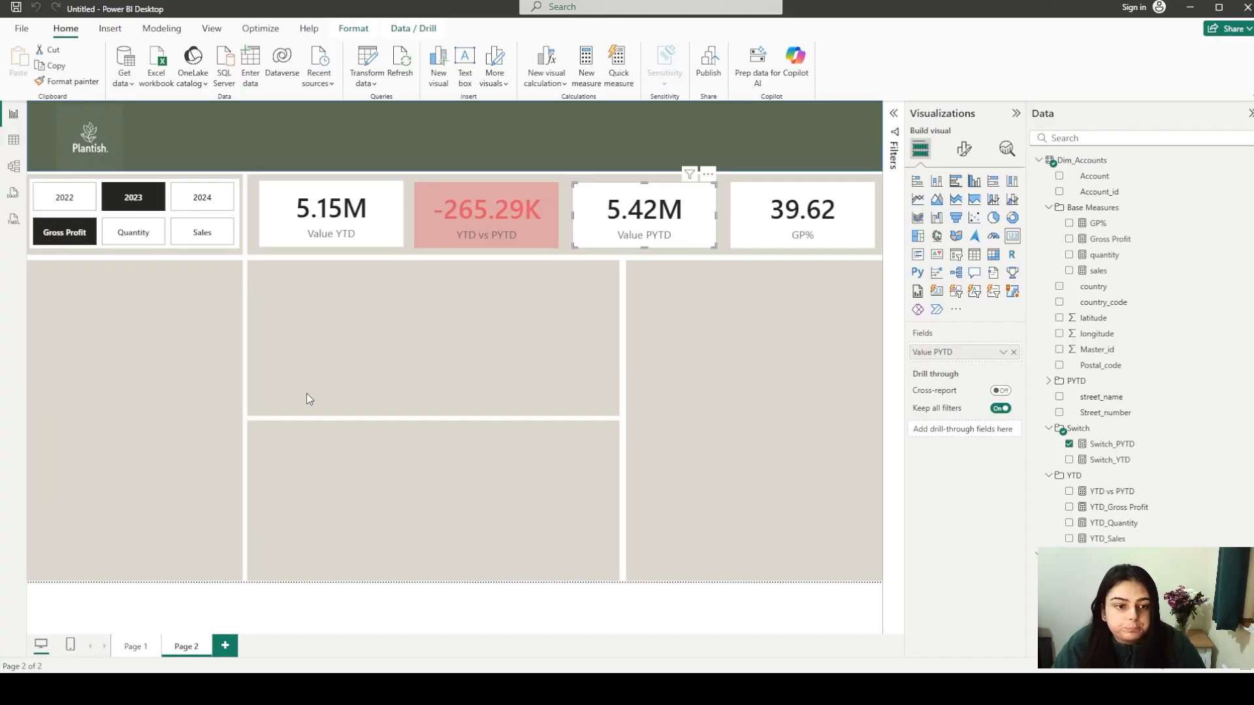
Add a new treemap visual, separate from the KPI cards, and size it to fill the tall panel below the slicers
click(921, 238)
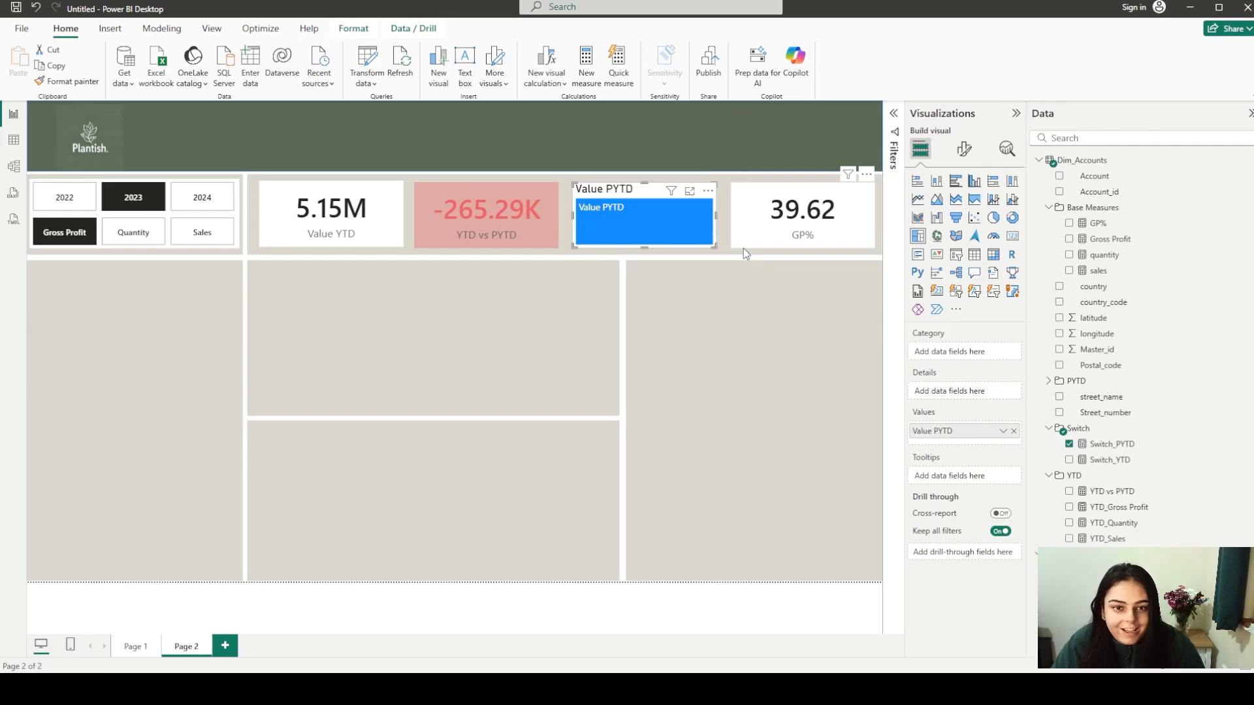
key(ctrl+z)
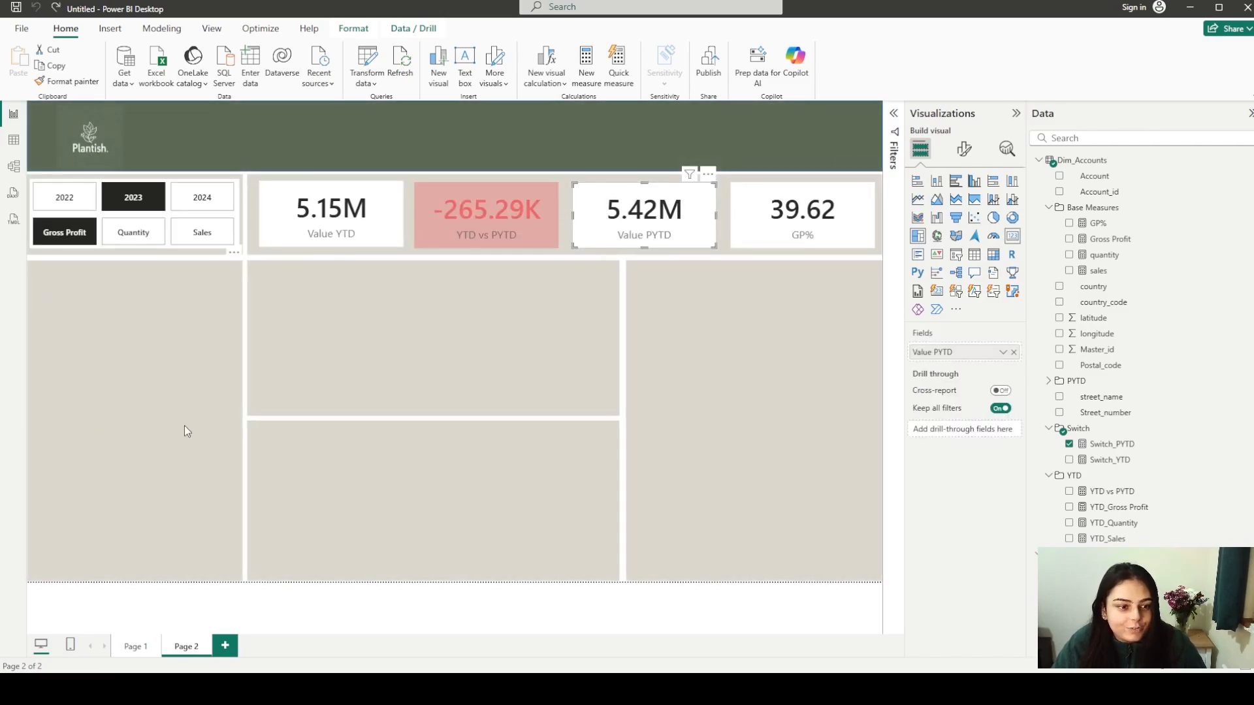
click(244, 448)
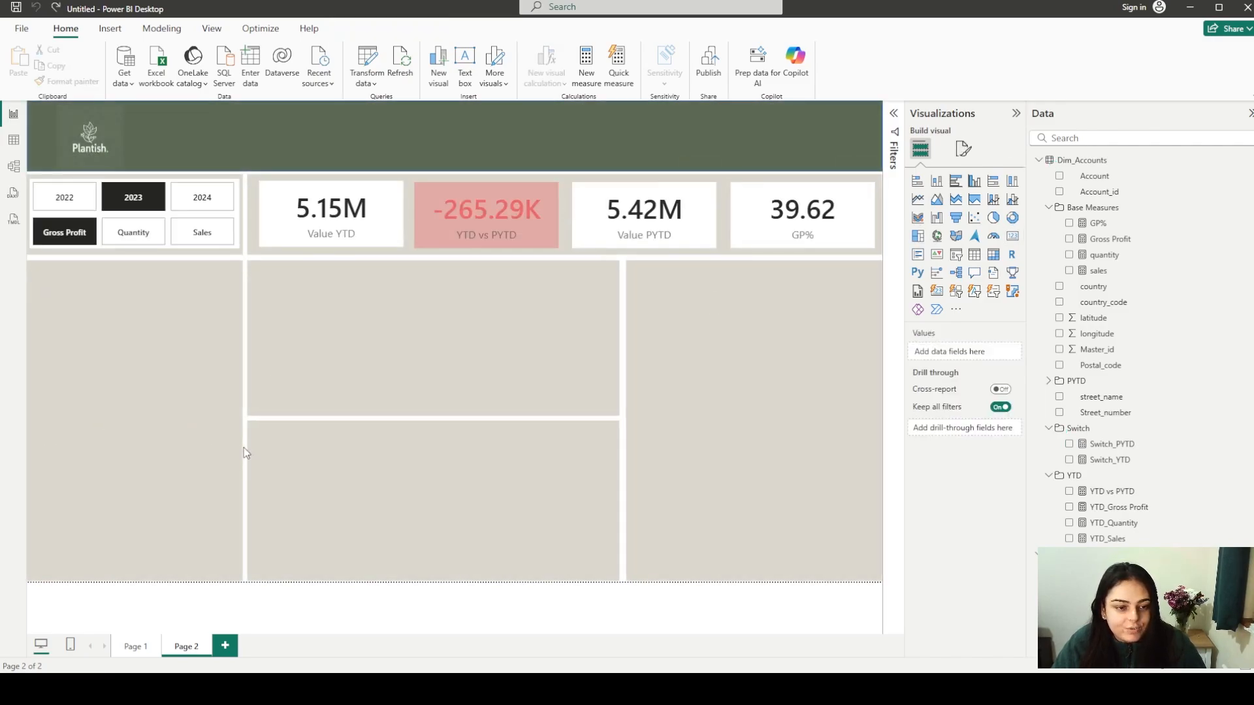
click(918, 235)
drag(169, 295, 104, 398)
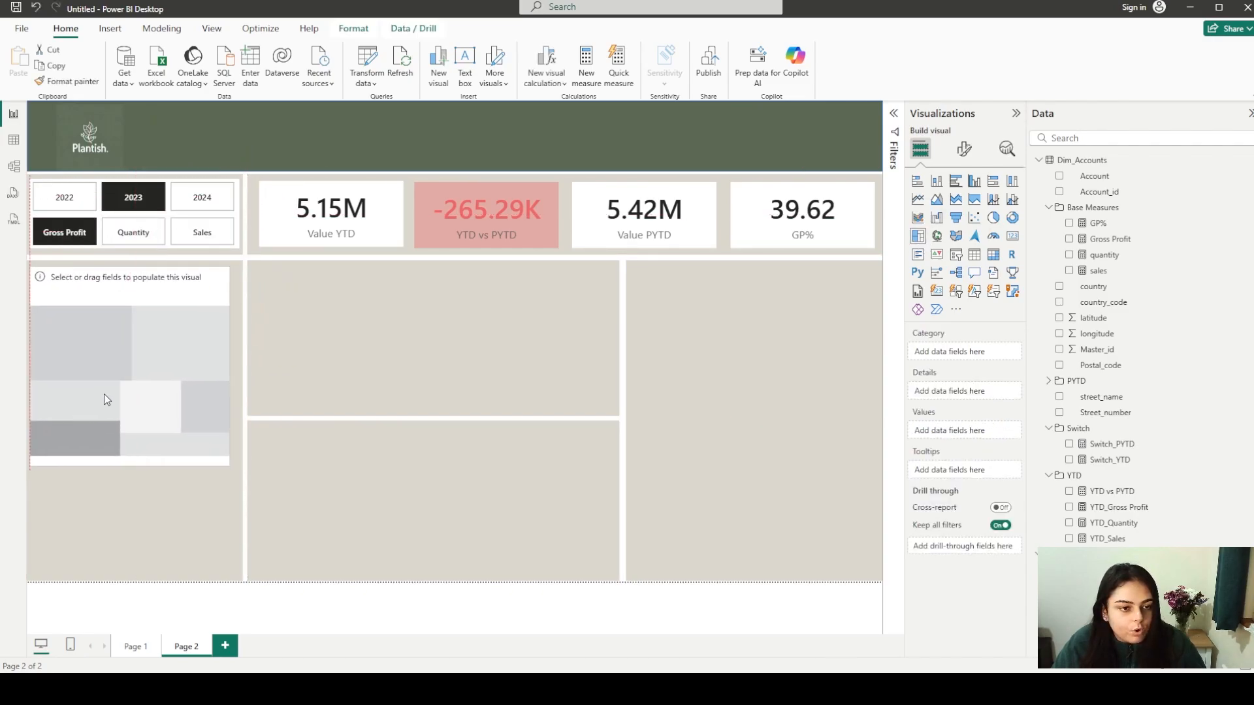
drag(227, 464, 236, 579)
Switch to the report layout slide and highlight the treemap requirements: 10, countries, and YTD vs PYTD
key(alt+Tab)
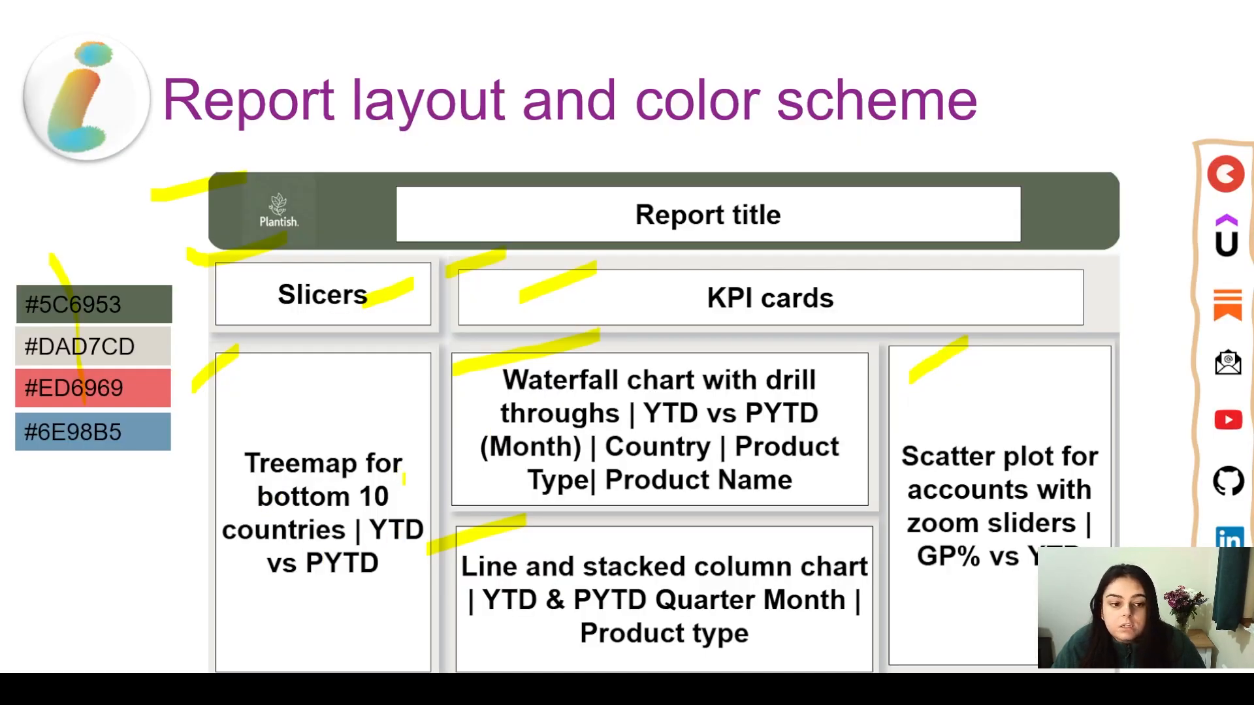
drag(361, 493, 390, 498)
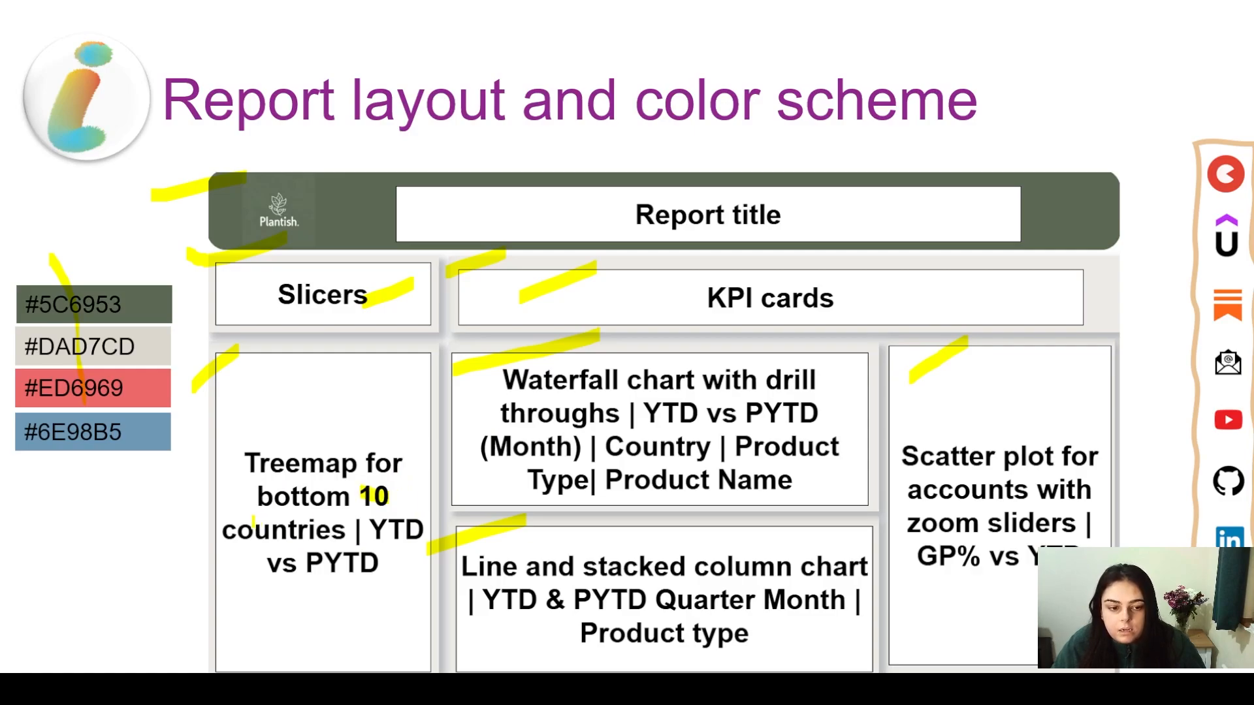
drag(252, 522, 338, 552)
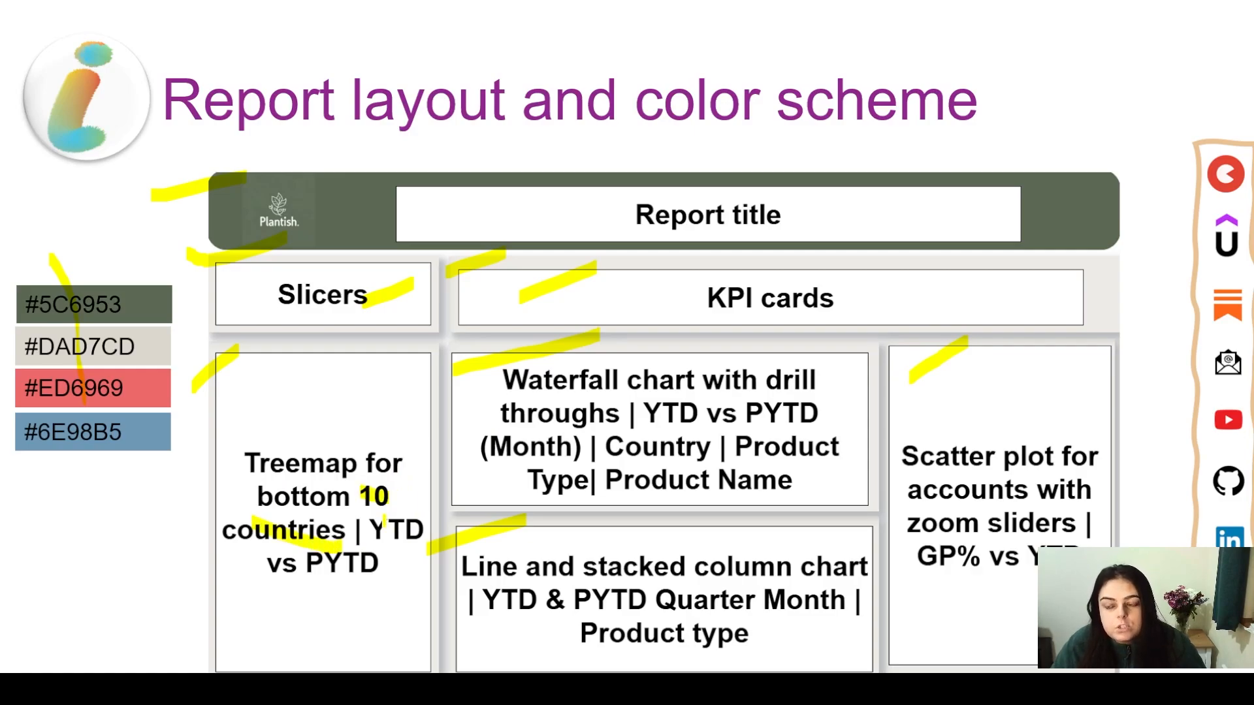
mouse_move(417, 530)
mouse_down()
mouse_move(389, 583)
mouse_move(287, 563)
mouse_up()
Return to Power BI and set the treemap's category to country and its values to YTD vs PYTD
key(alt+Tab)
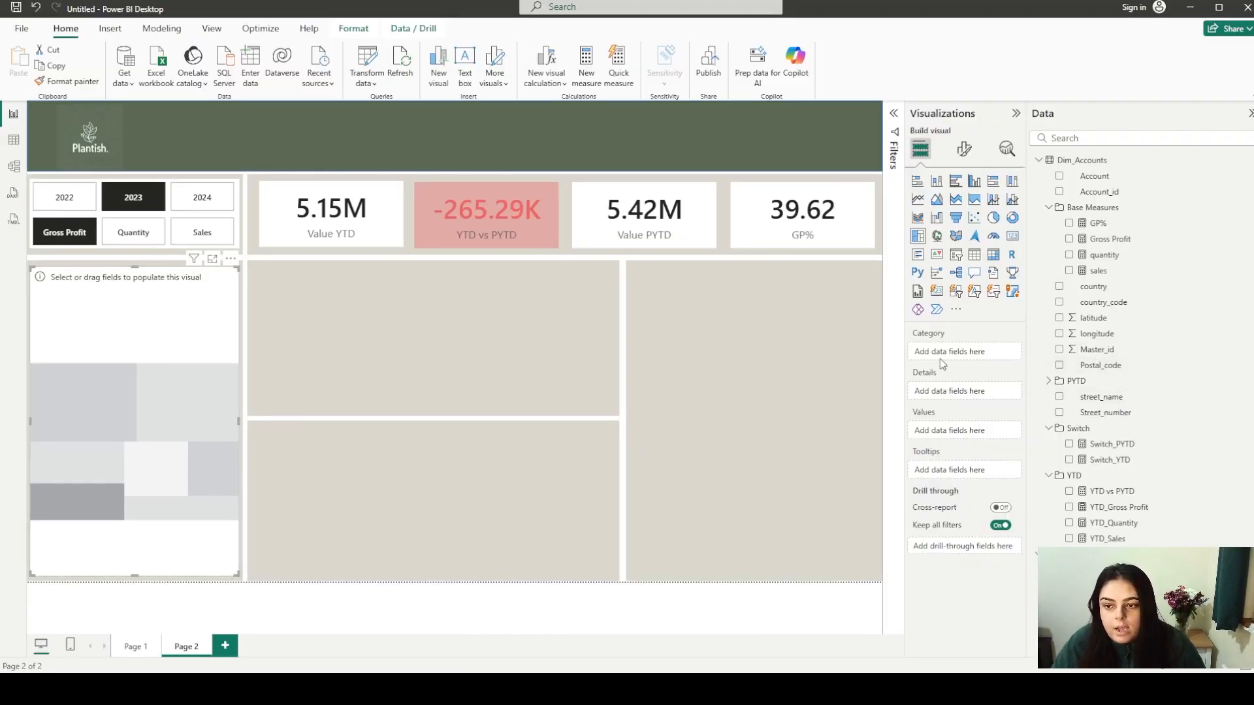
drag(1059, 292, 989, 353)
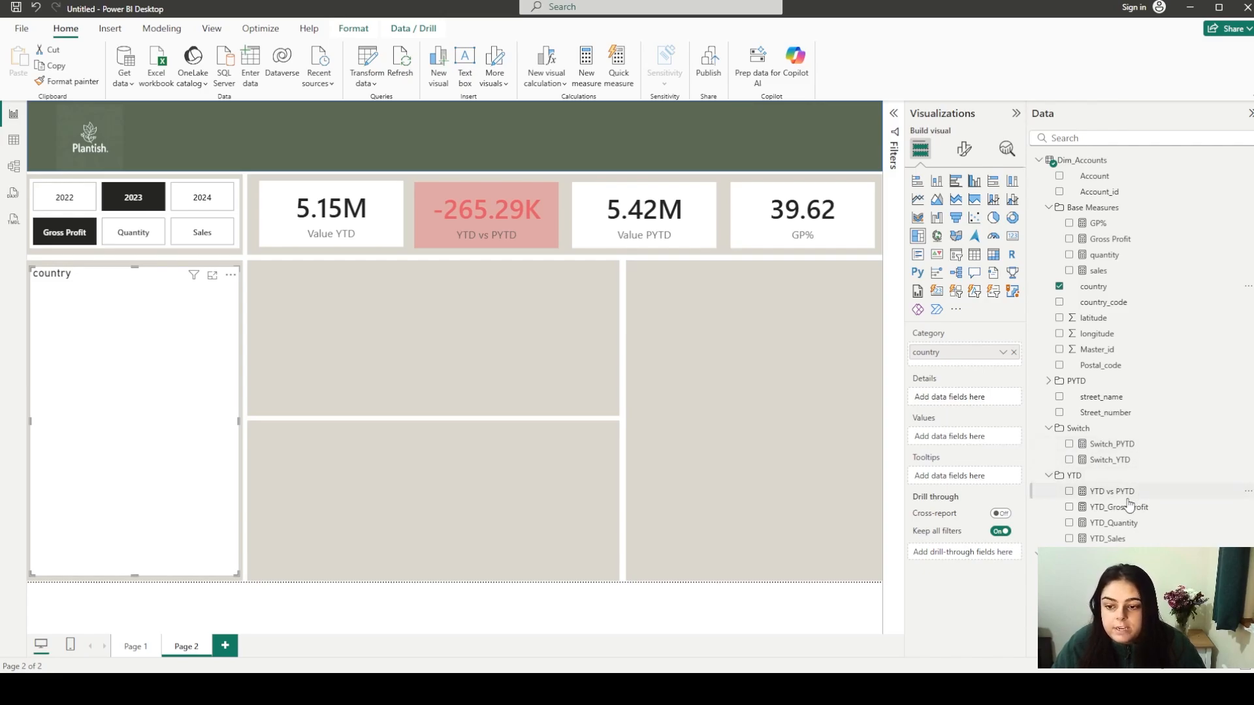
drag(1127, 500, 999, 441)
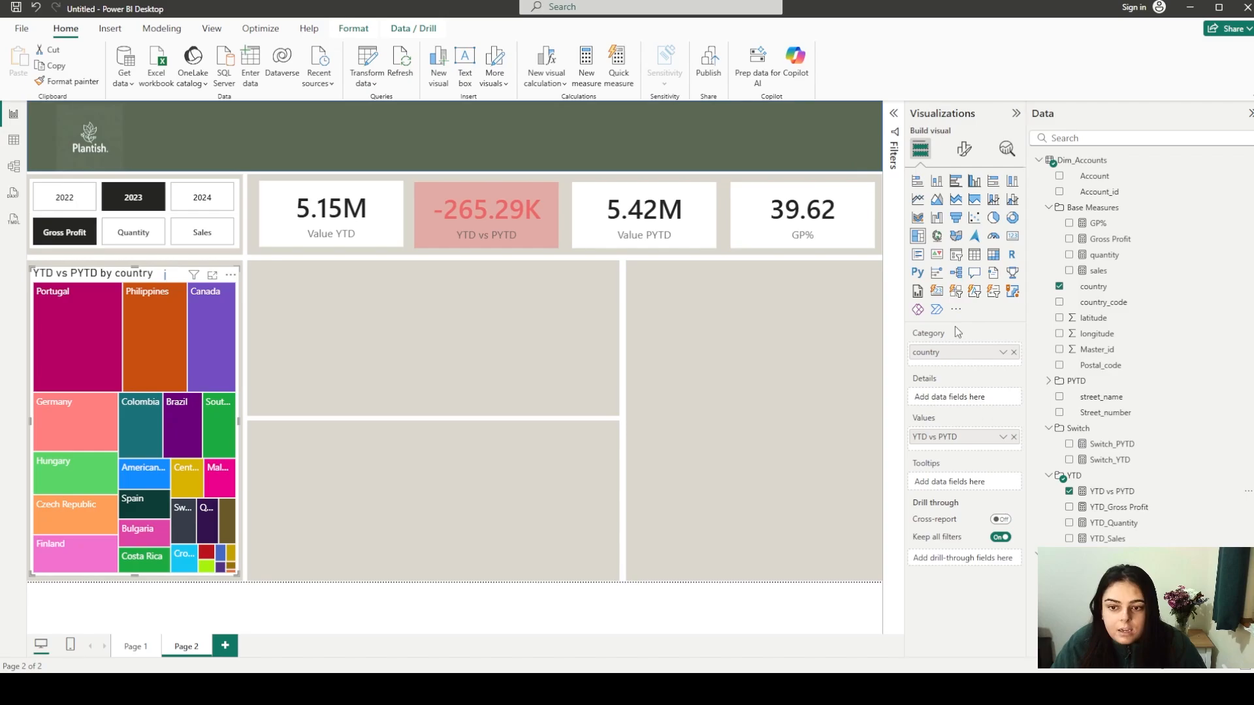
Apply a Top N filter on country so the treemap shows the bottom 10 by YTD vs PYTD
click(897, 119)
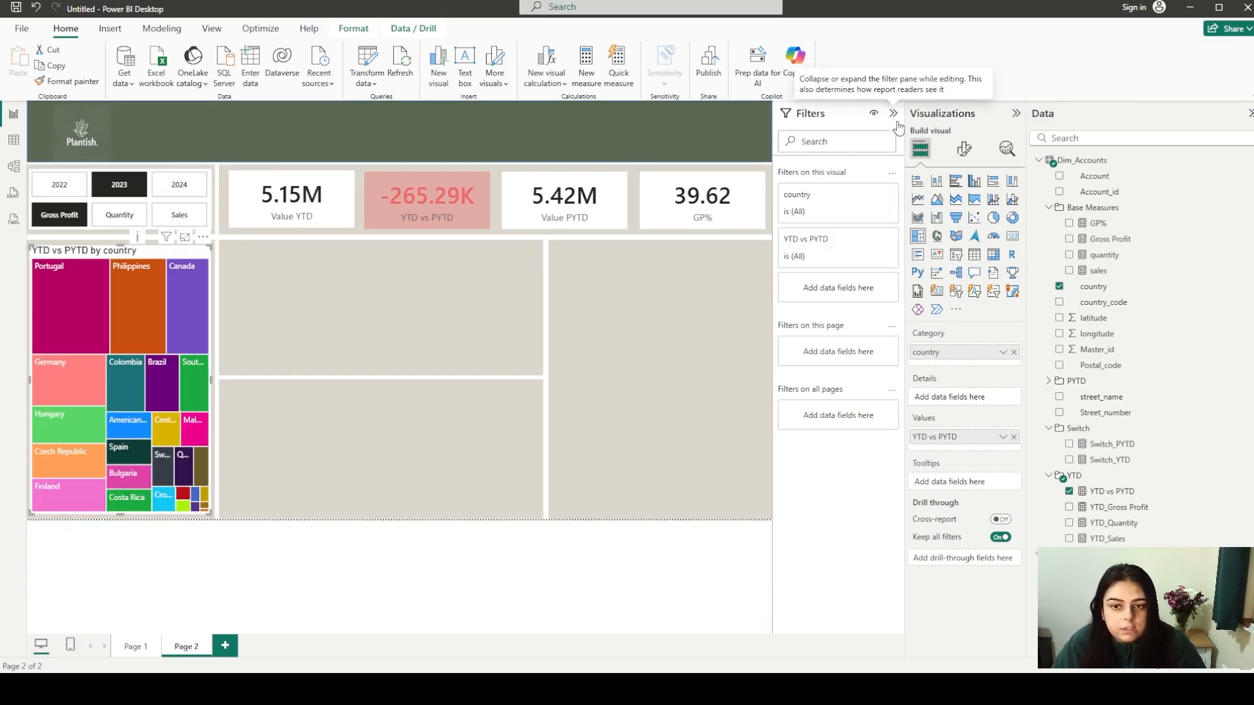
click(797, 208)
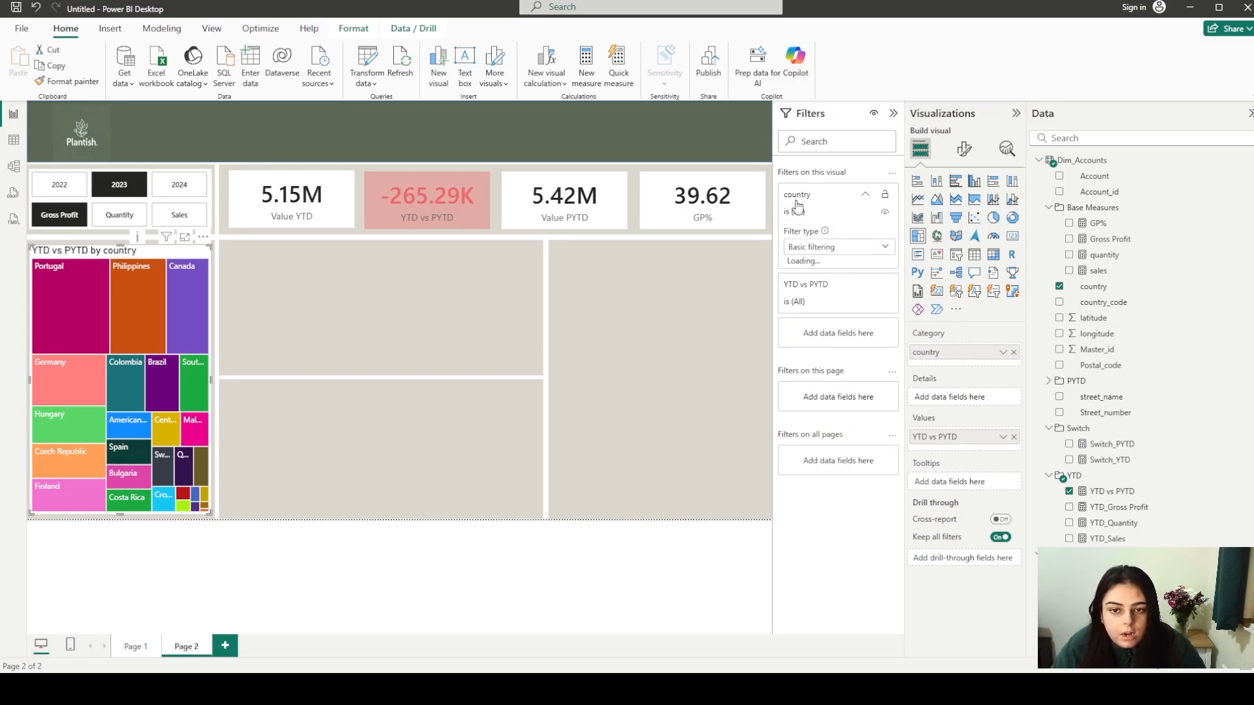
click(813, 248)
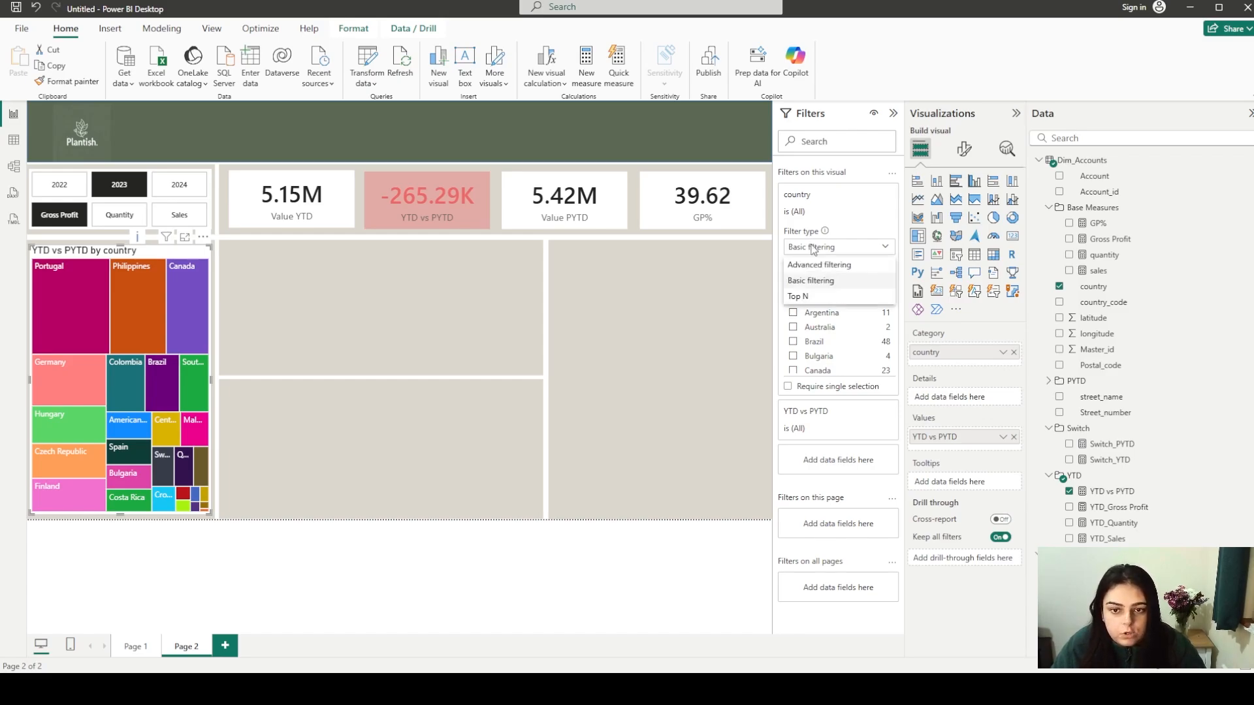
click(795, 297)
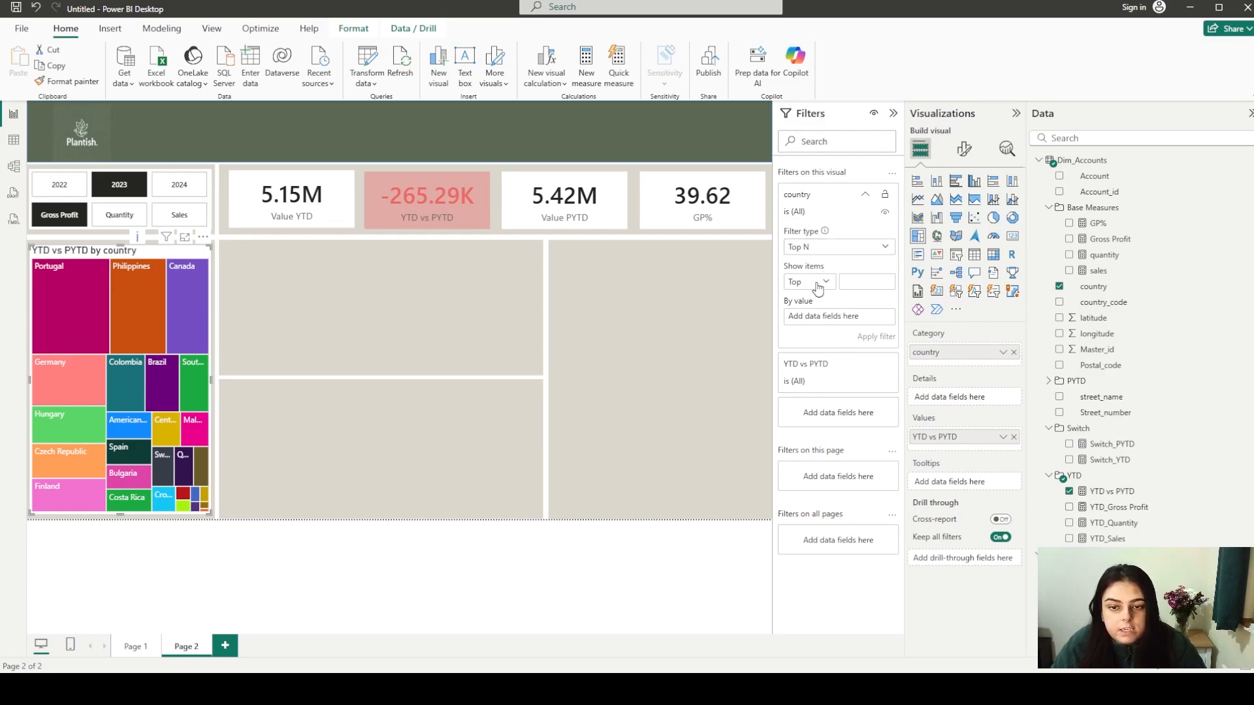
click(800, 282)
click(801, 316)
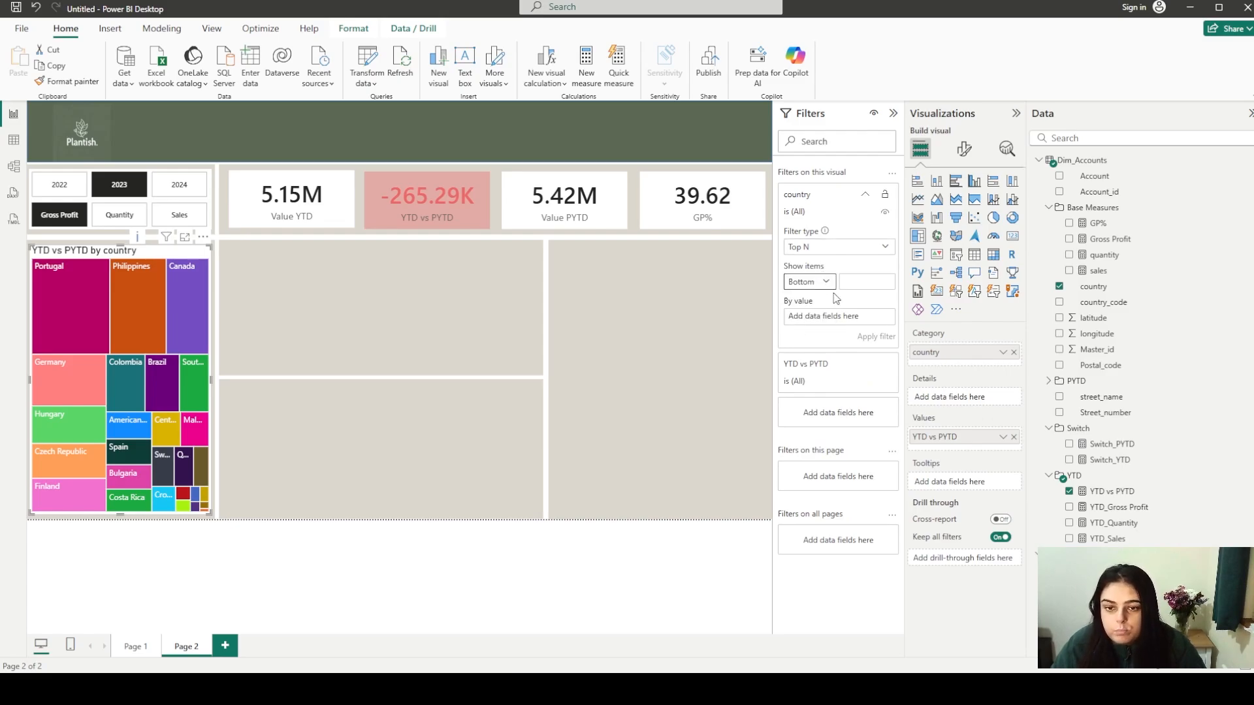
click(865, 282)
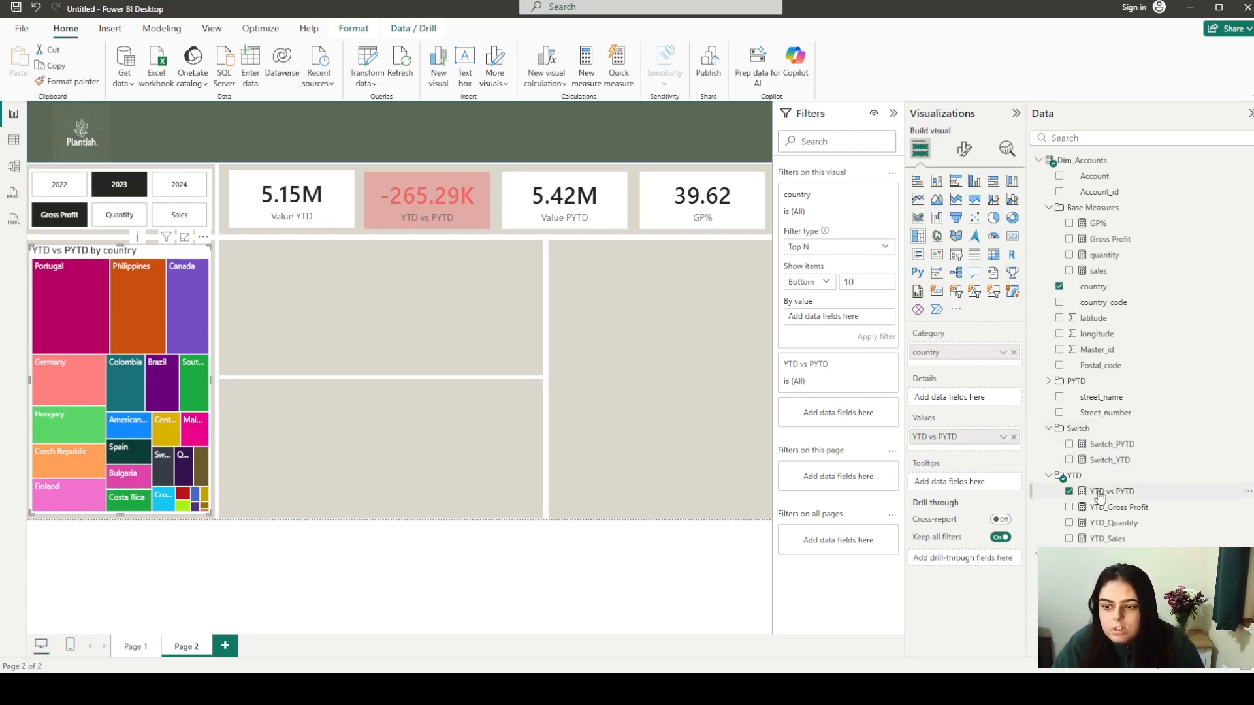
drag(1104, 491, 842, 320)
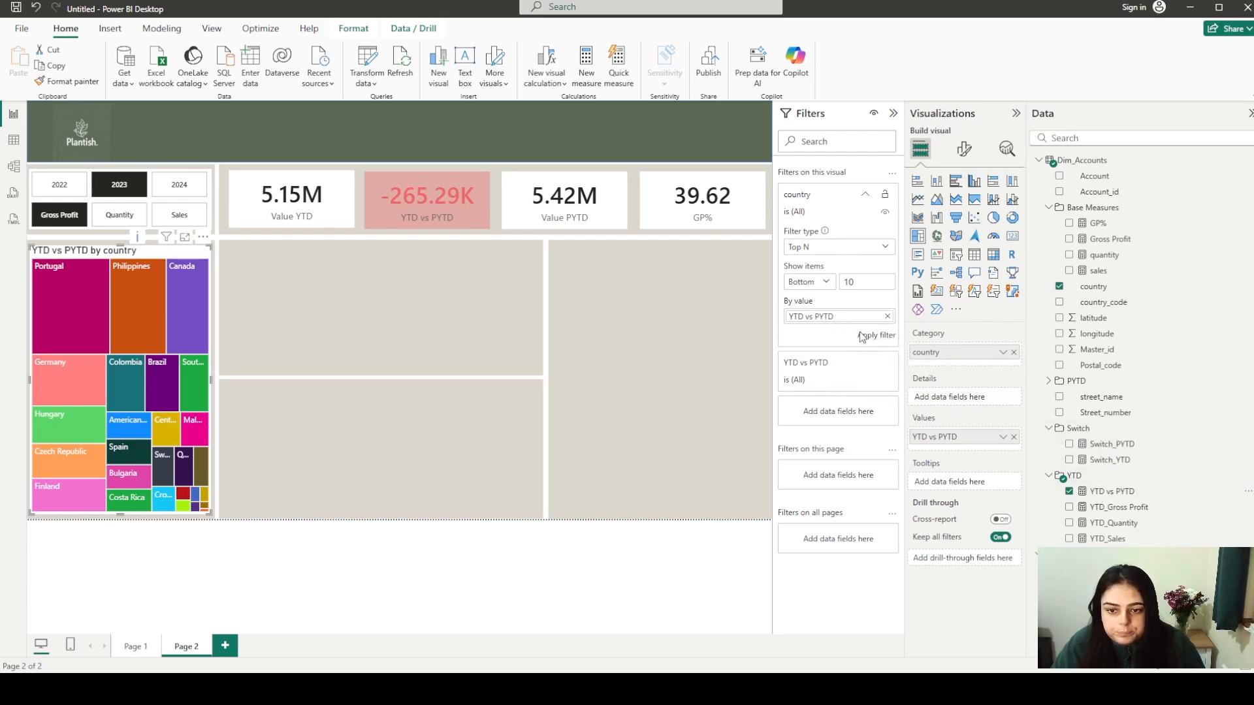
click(876, 335)
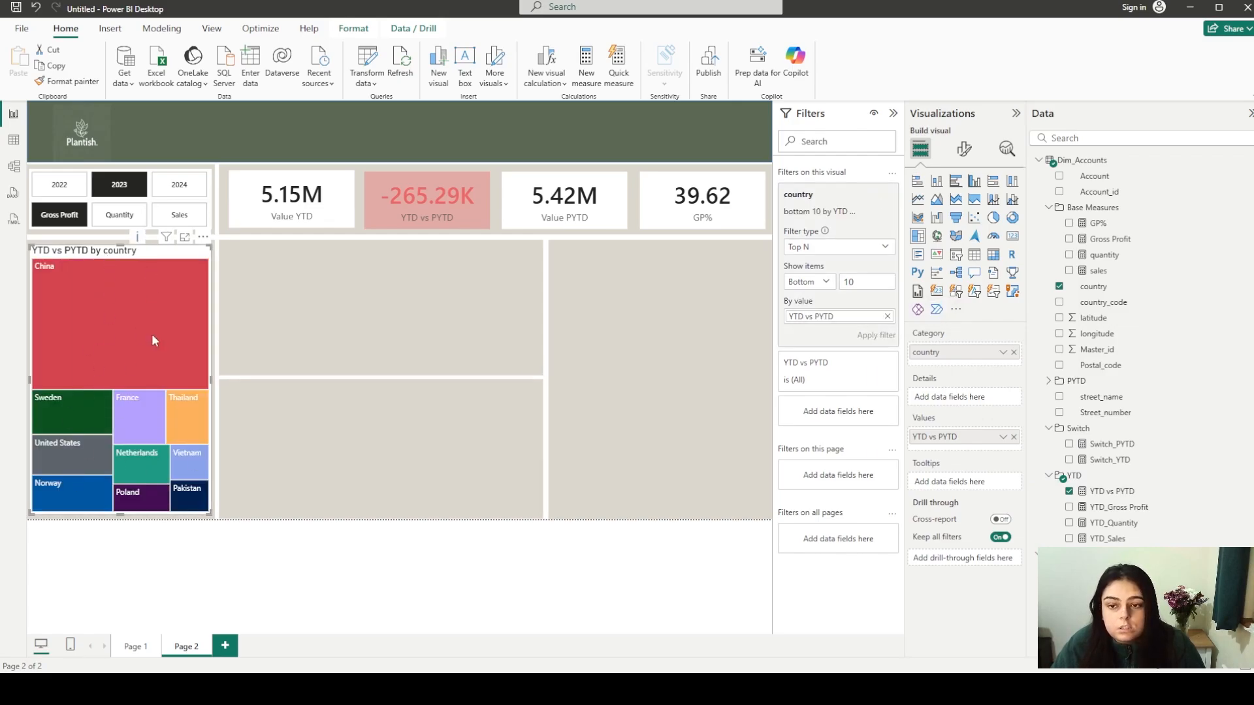
mouse_move(152, 340)
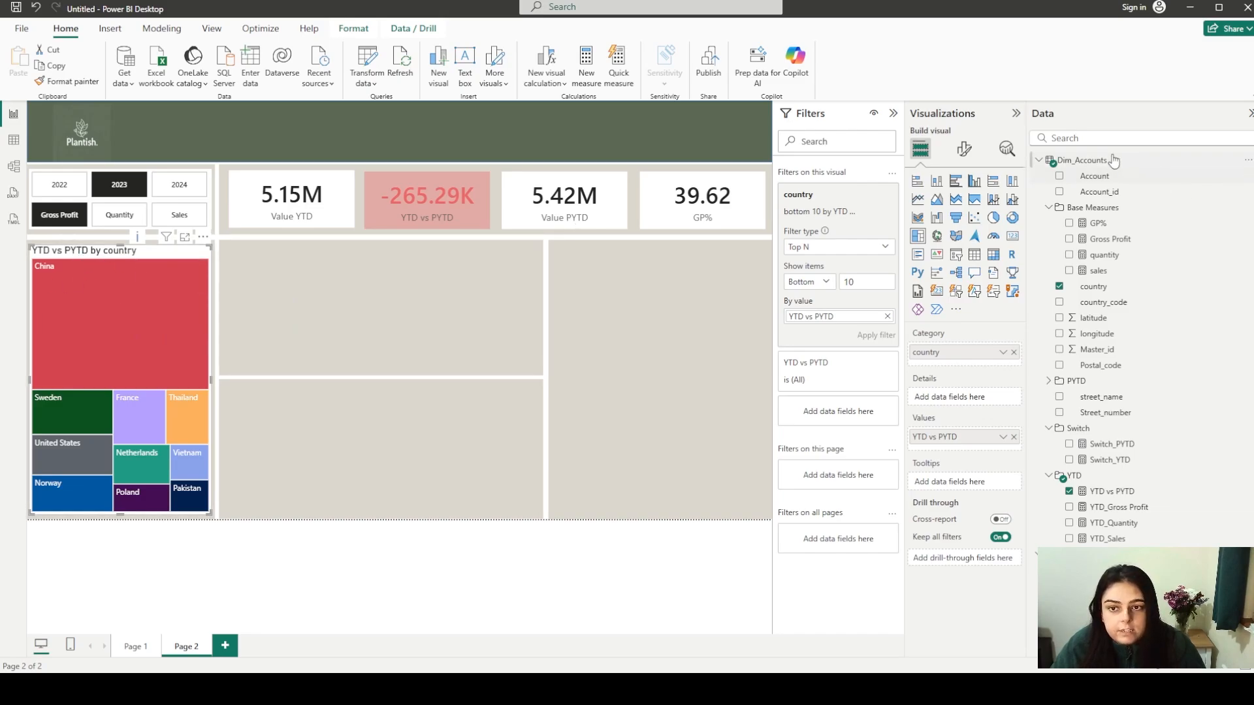
Change the treemap's title to "Bottom 10 | YTD vs PYTD by country"
click(965, 155)
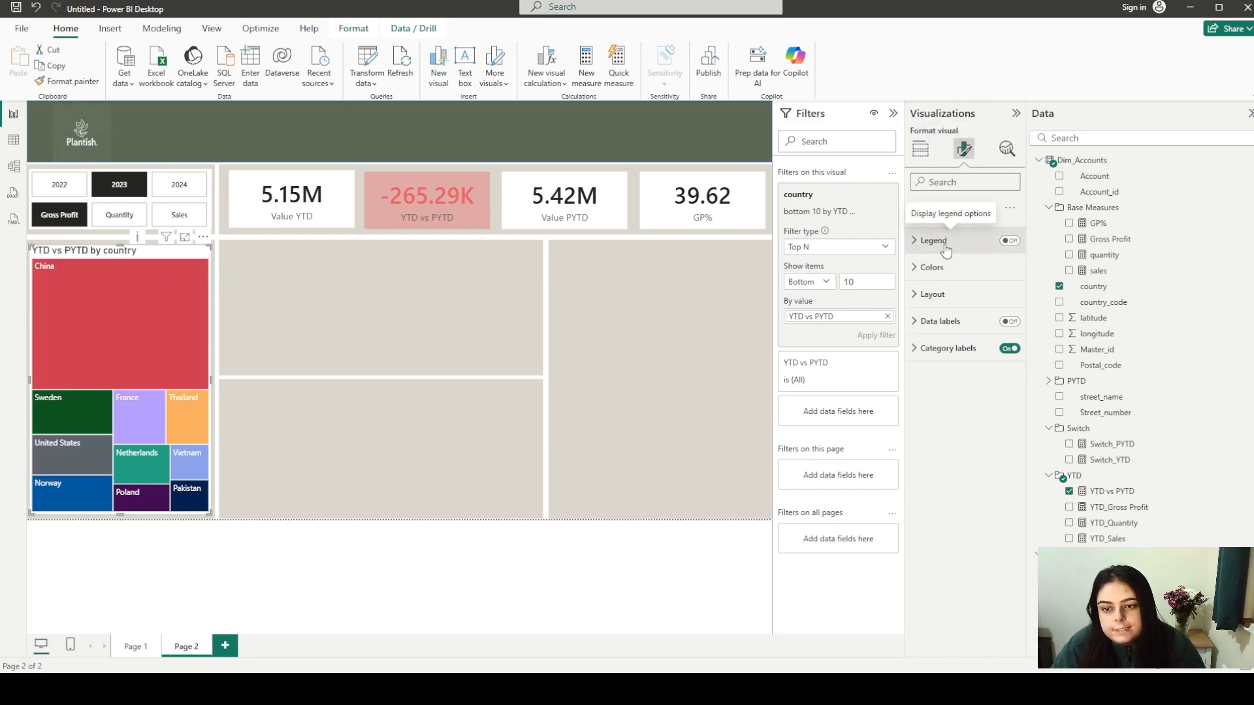
click(964, 208)
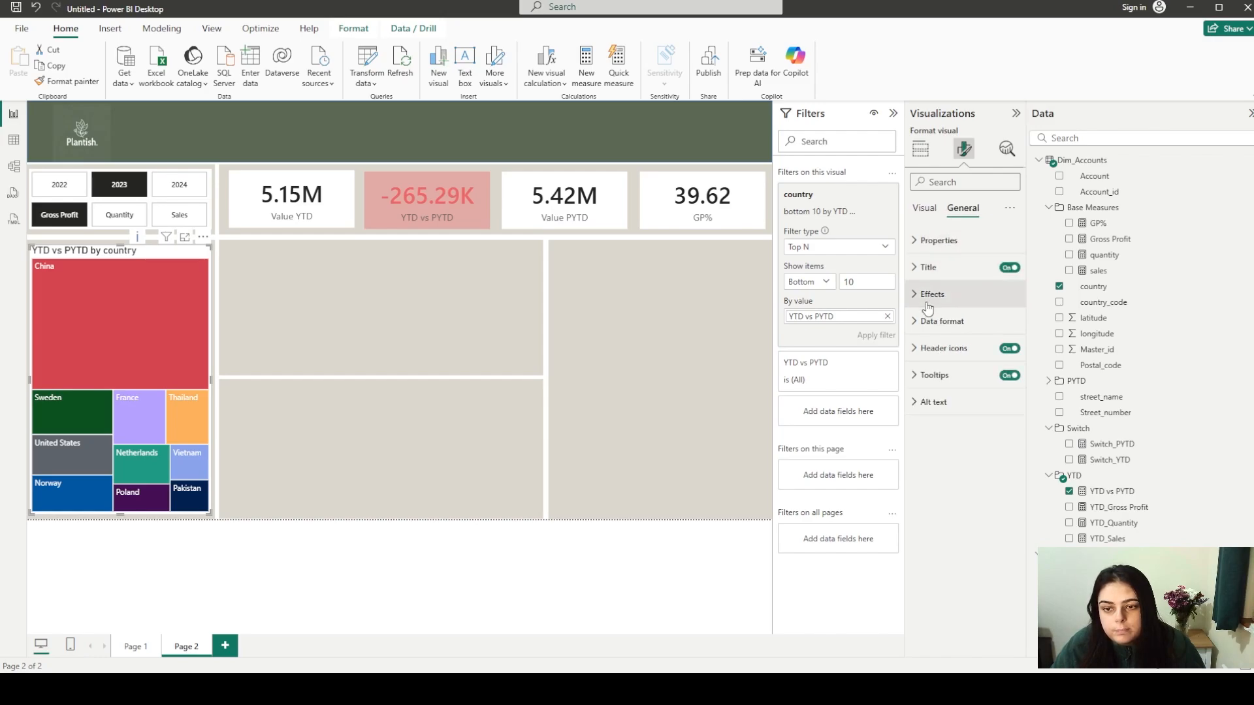
click(928, 267)
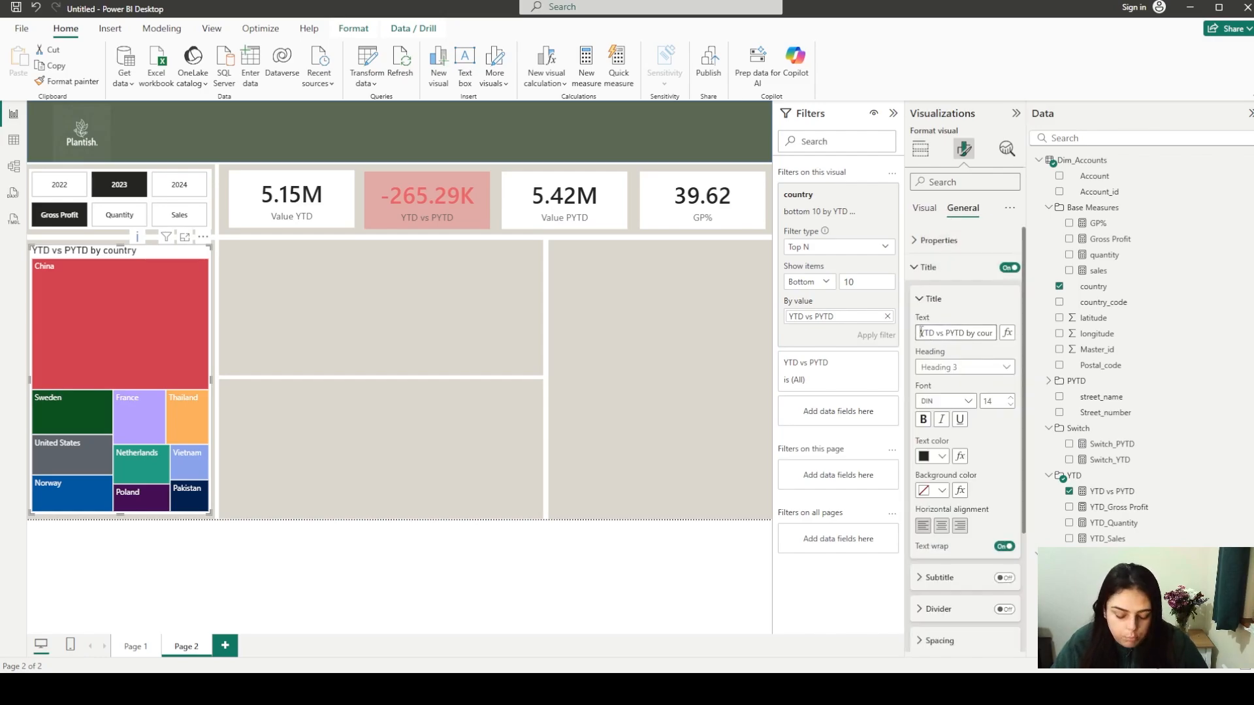
click(921, 332)
text(Bottom 10)
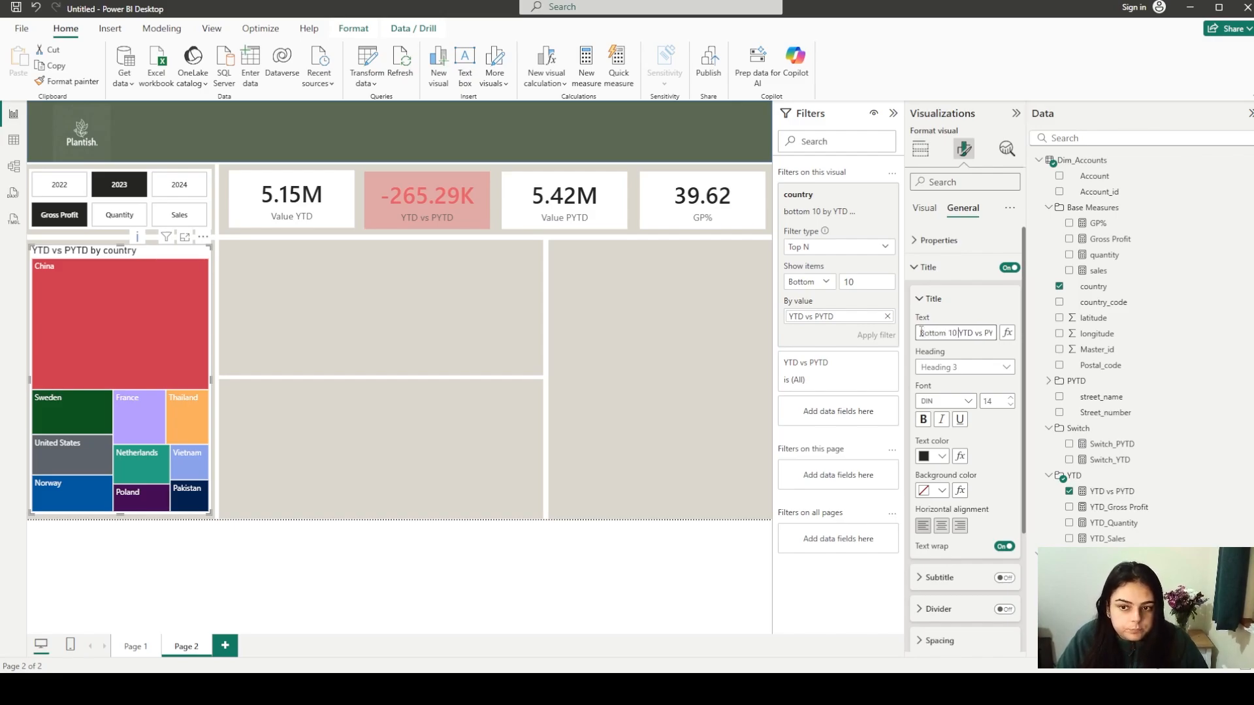
text( |)
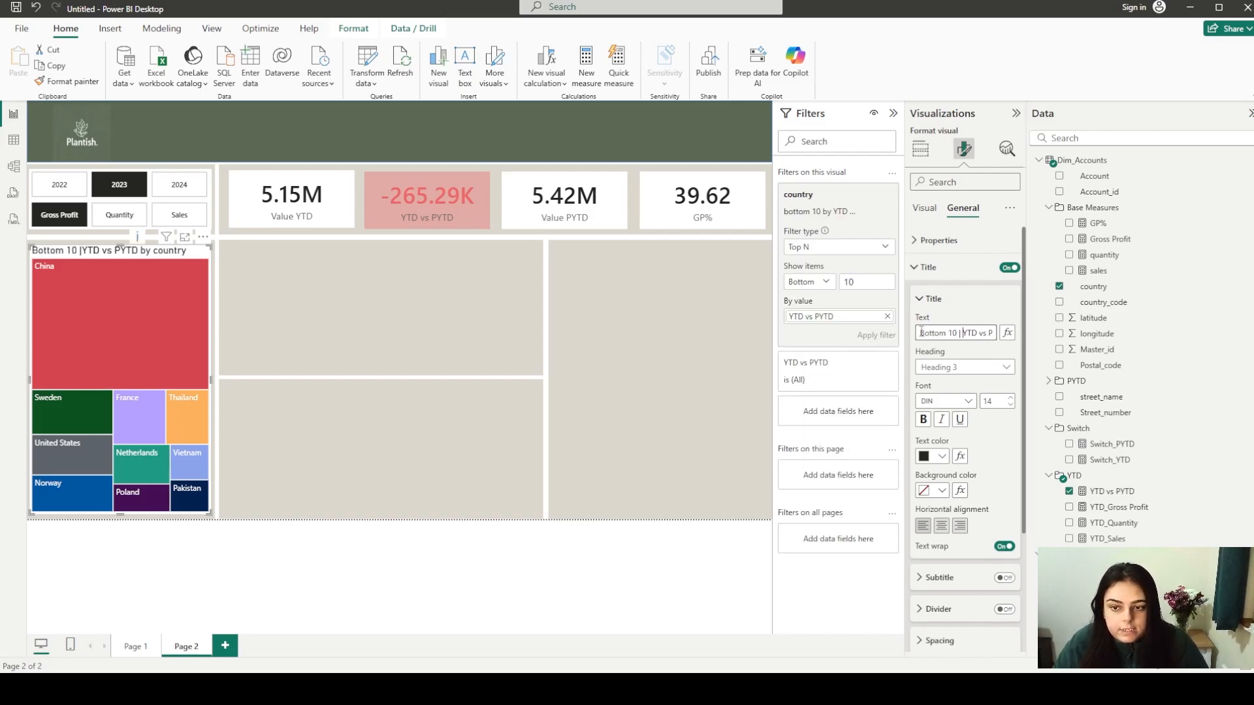
key(Right)
key(Right)
key(Right)
key(Right)
key(Right)
key(Right)
key(Right)
key(Right)
key(Right)
key(Right)
key(Right)
key(Right)
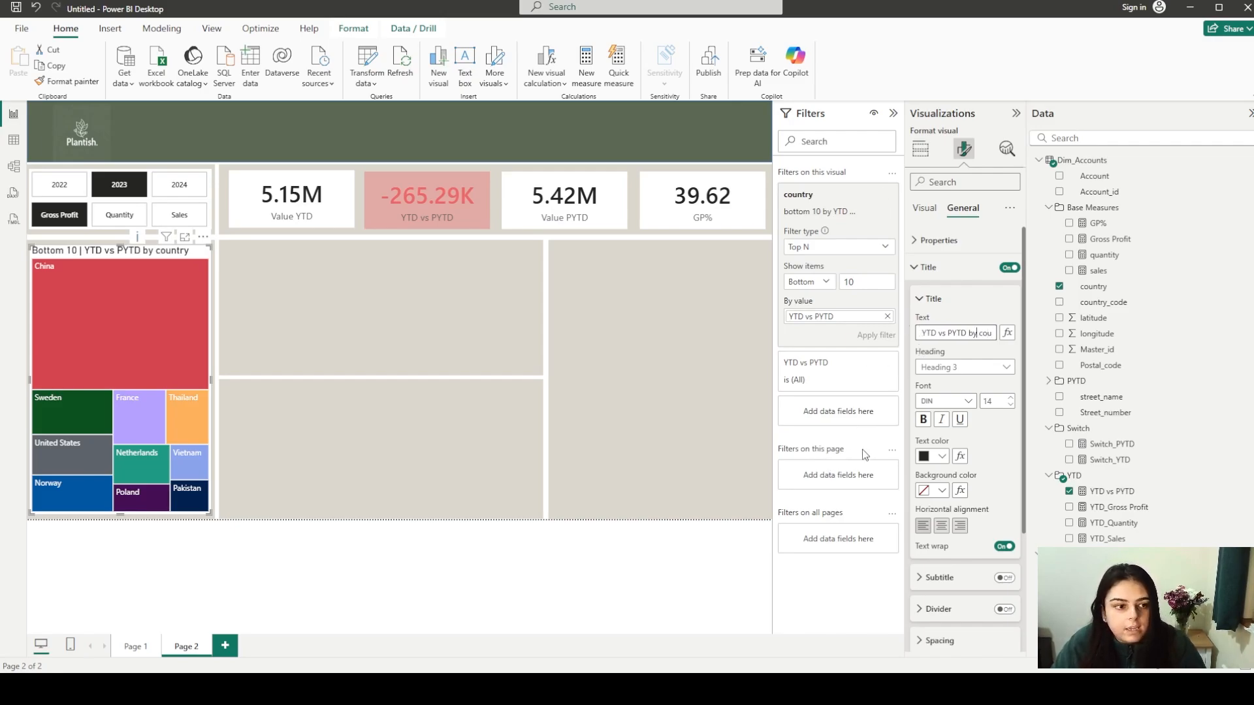
Format the treemap's title with a Segoe UI font at size 10 and centre alignment
click(955, 403)
scroll(974, 509, down, 4)
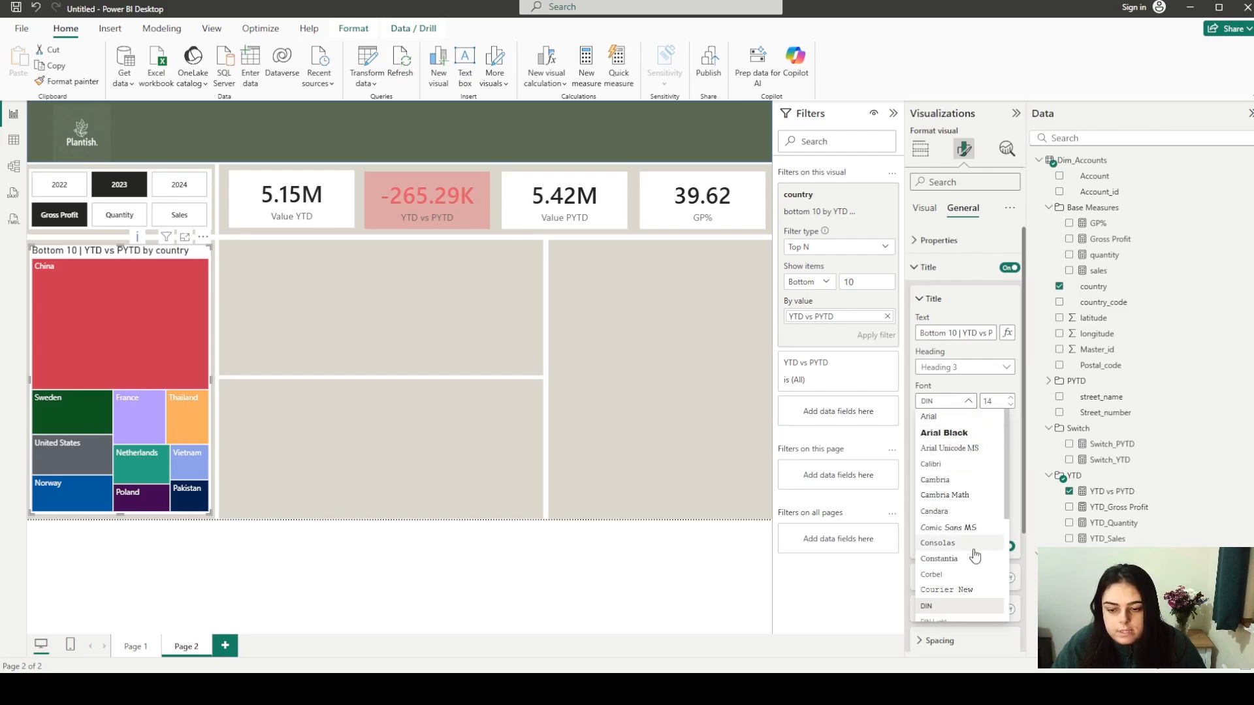
click(986, 510)
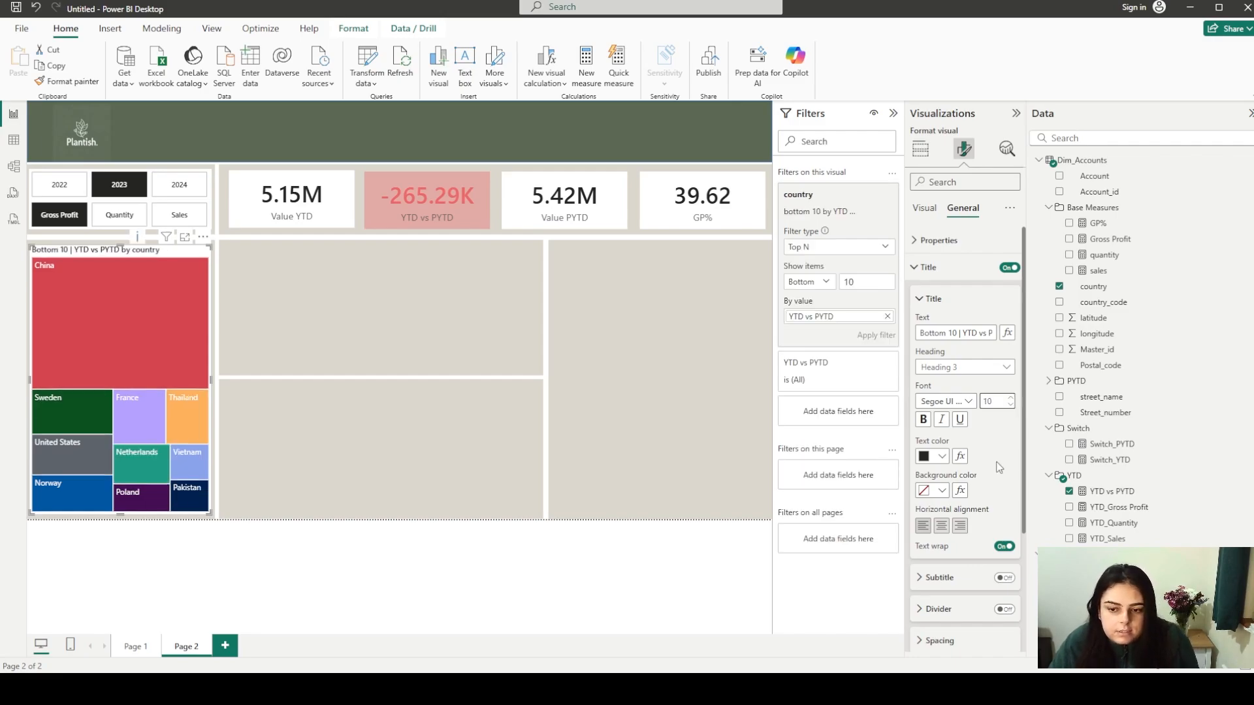
click(942, 526)
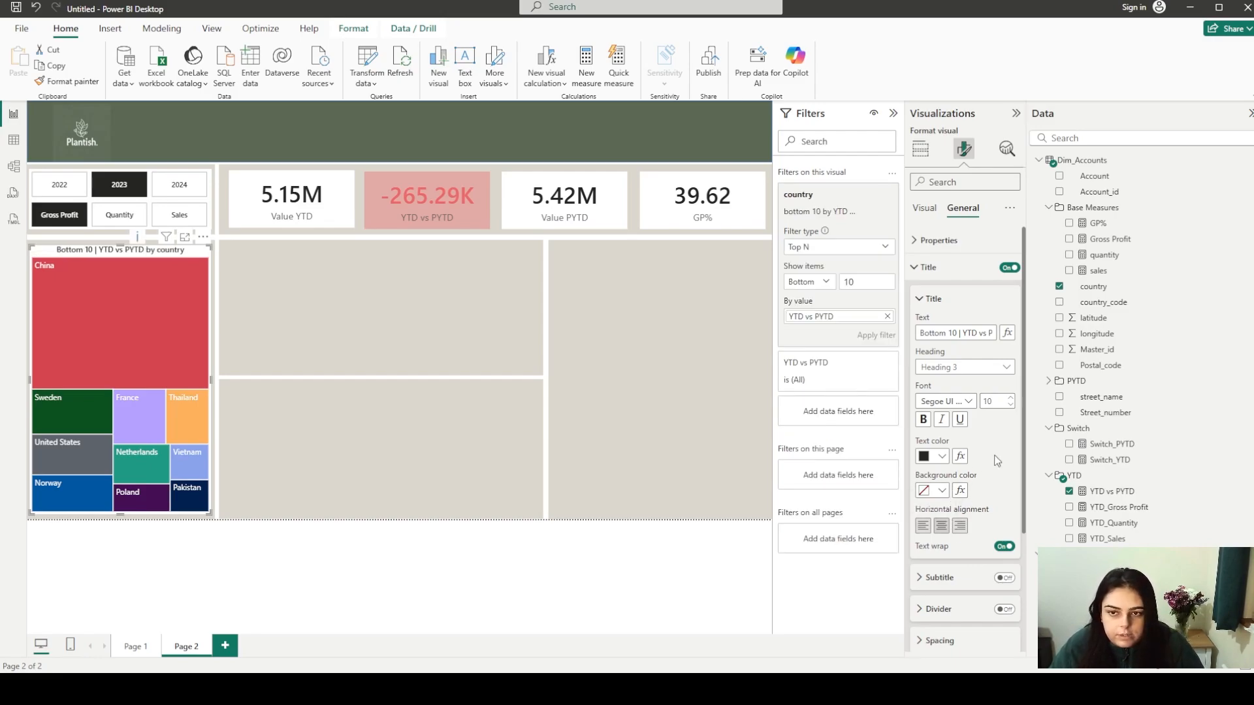
Highlight the treemap section on the report layout slide, and return to Power BI with the treemap deselected
key(alt+Tab)
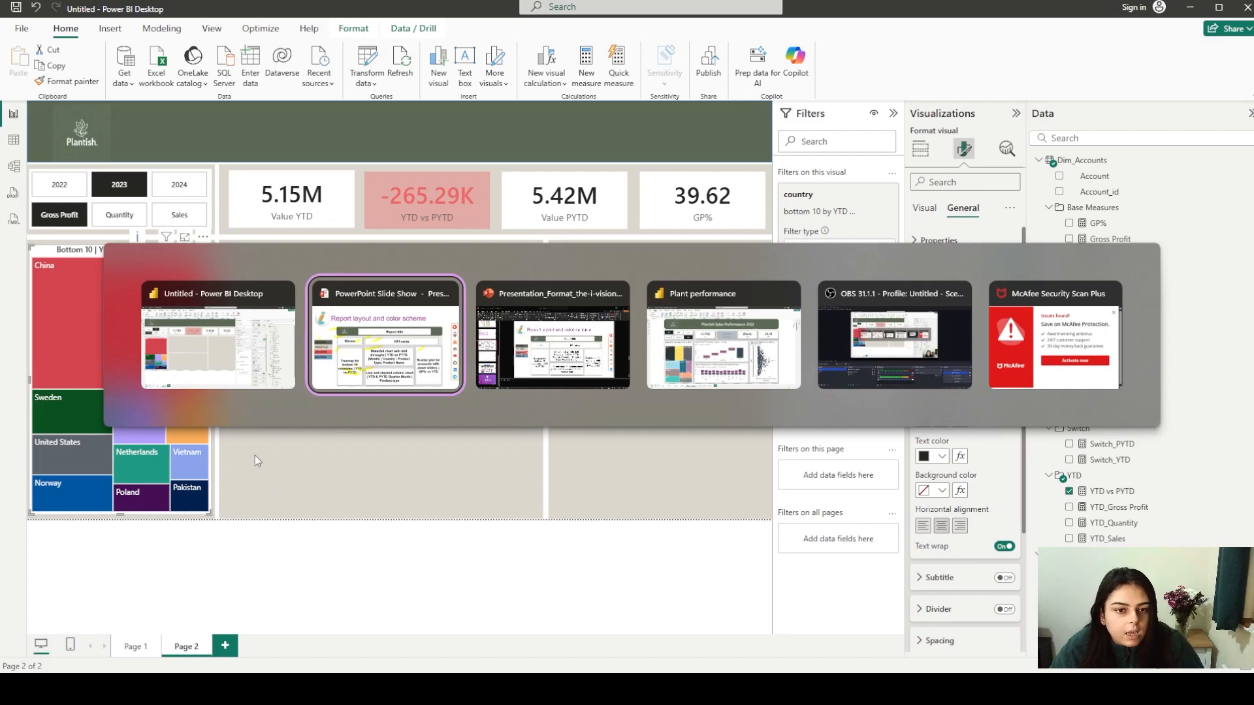
drag(284, 415, 346, 387)
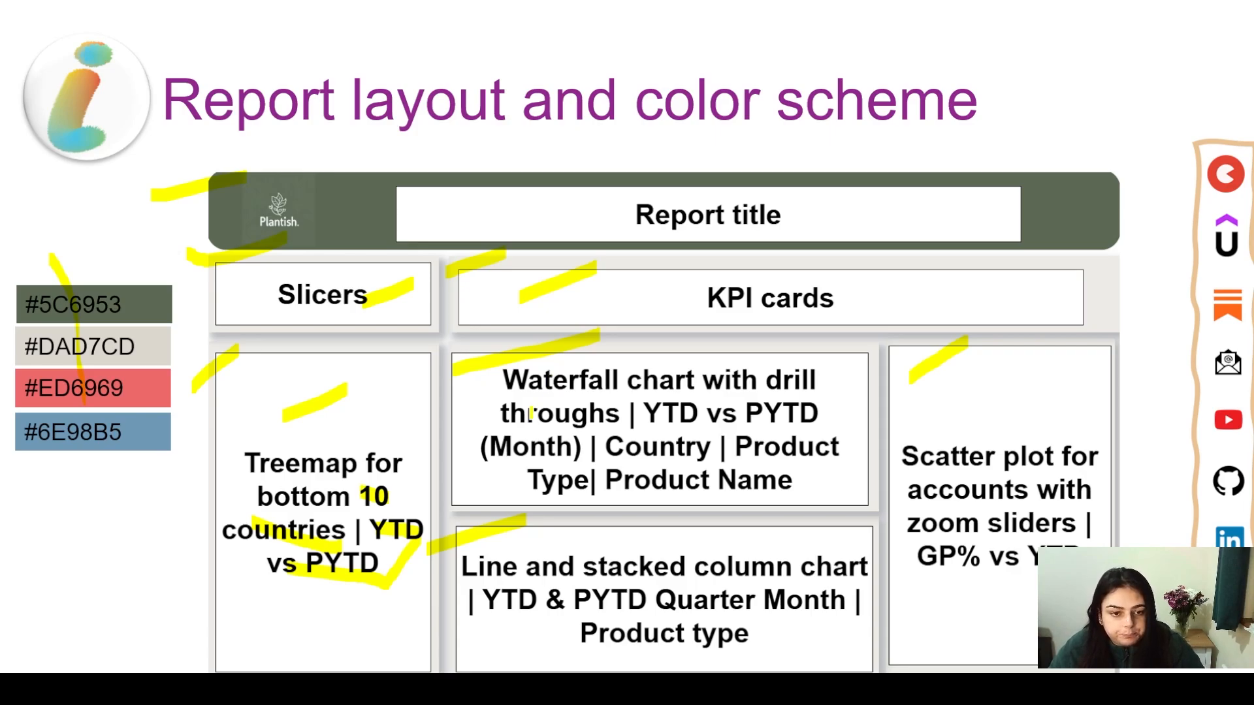
key(alt+Tab)
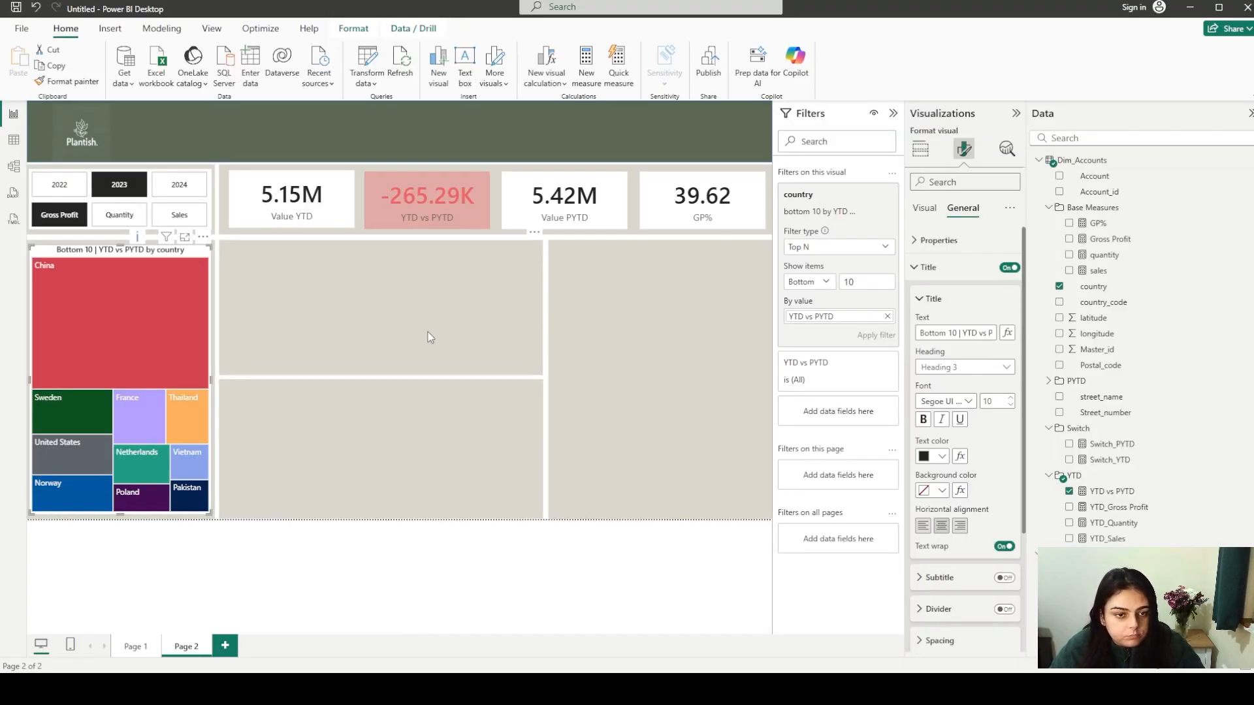
click(547, 381)
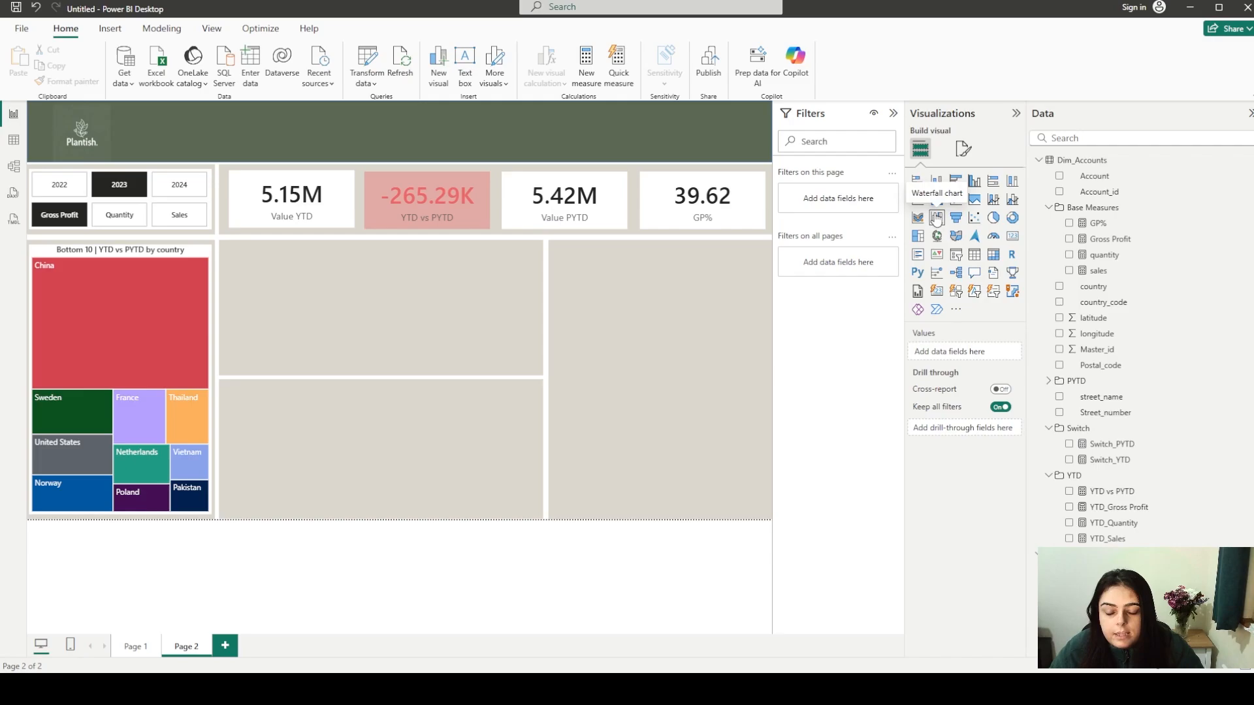
Add a waterfall chart fitted to the upper middle section beside the treemap, and highlight its planned measure on the report layout slide
click(936, 219)
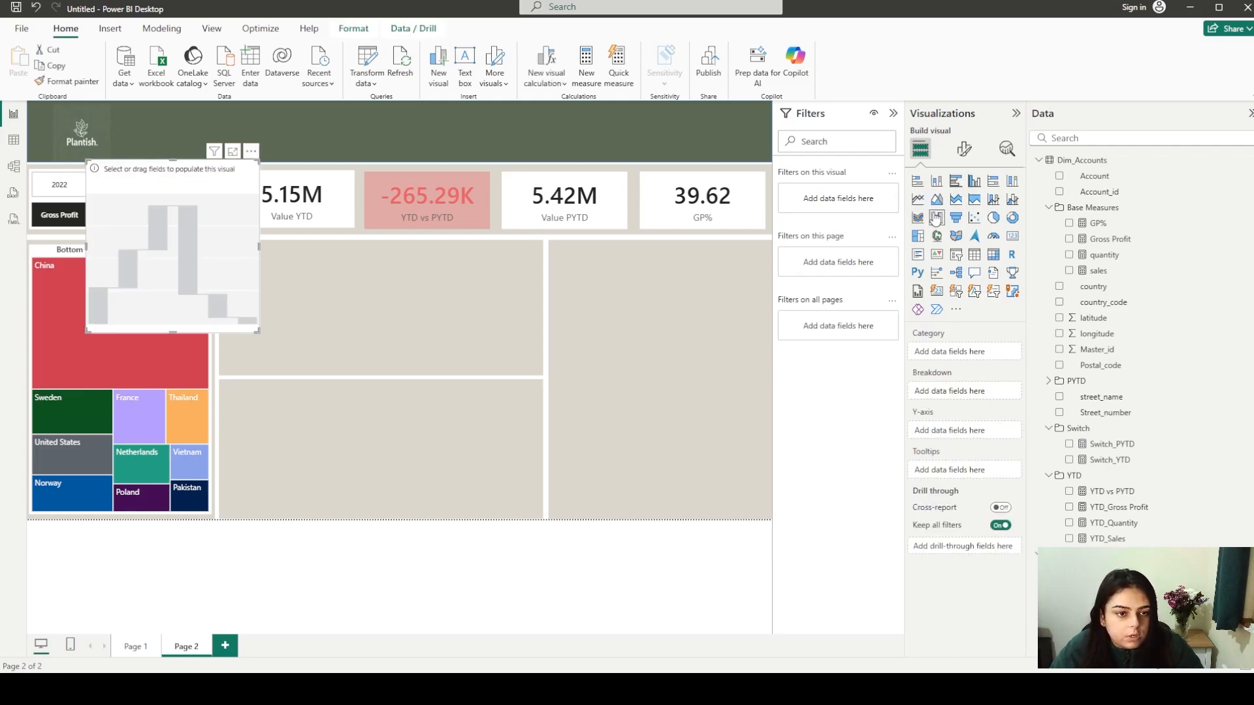
drag(232, 240, 367, 328)
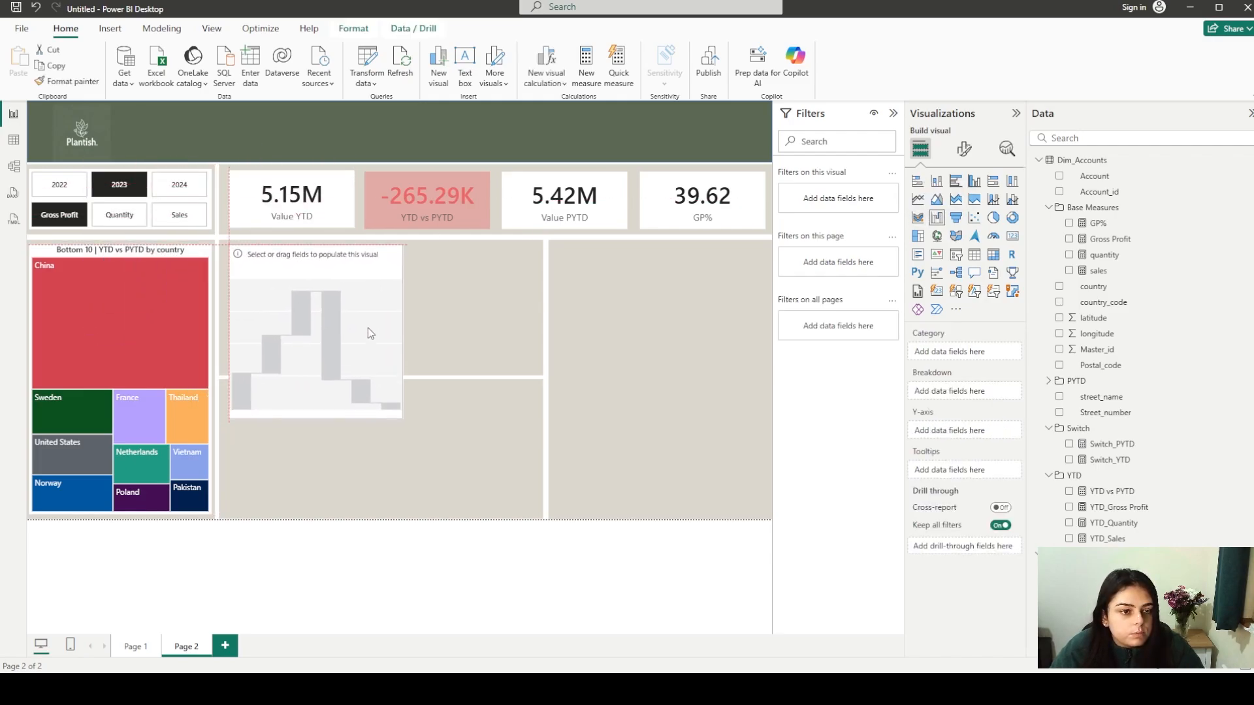
drag(395, 416, 535, 372)
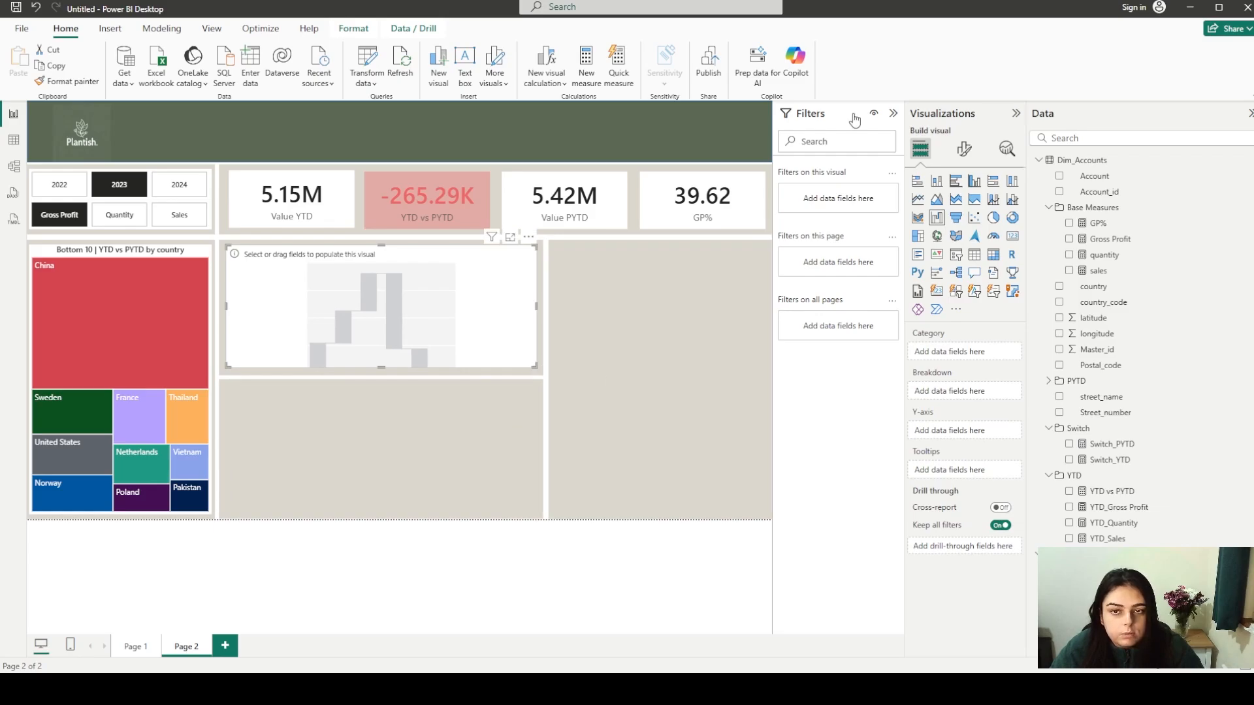
click(892, 113)
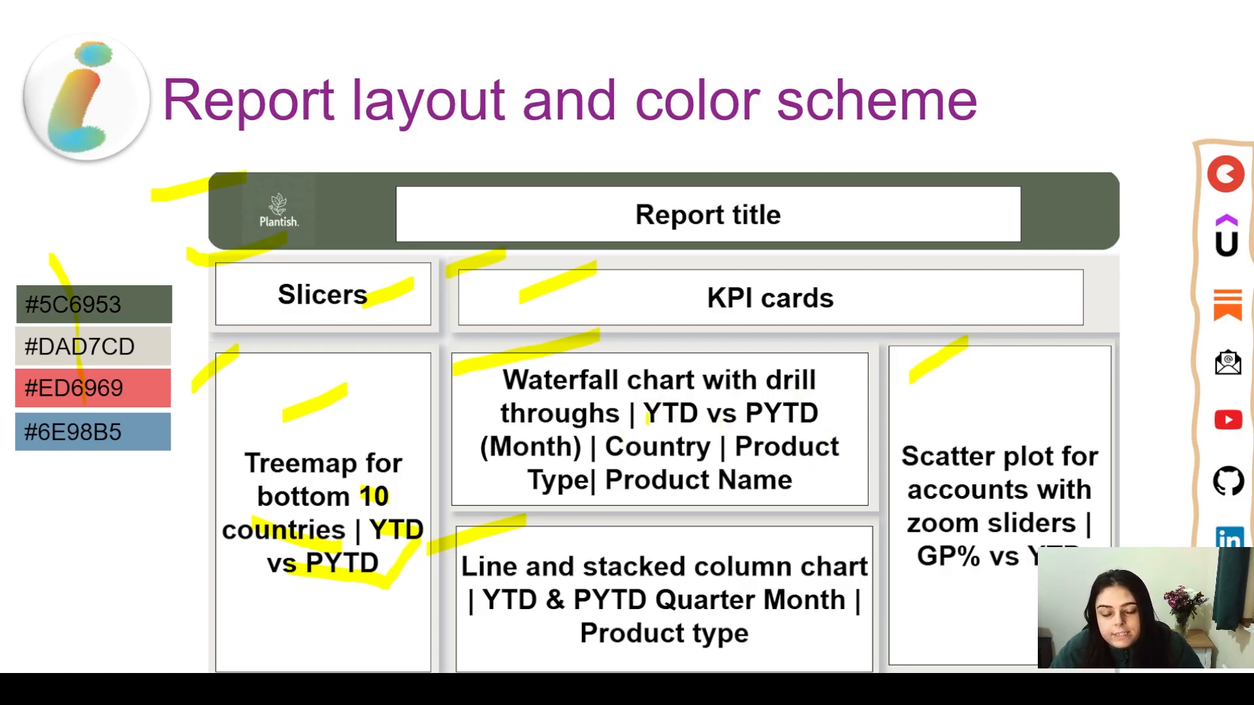
drag(646, 416, 835, 410)
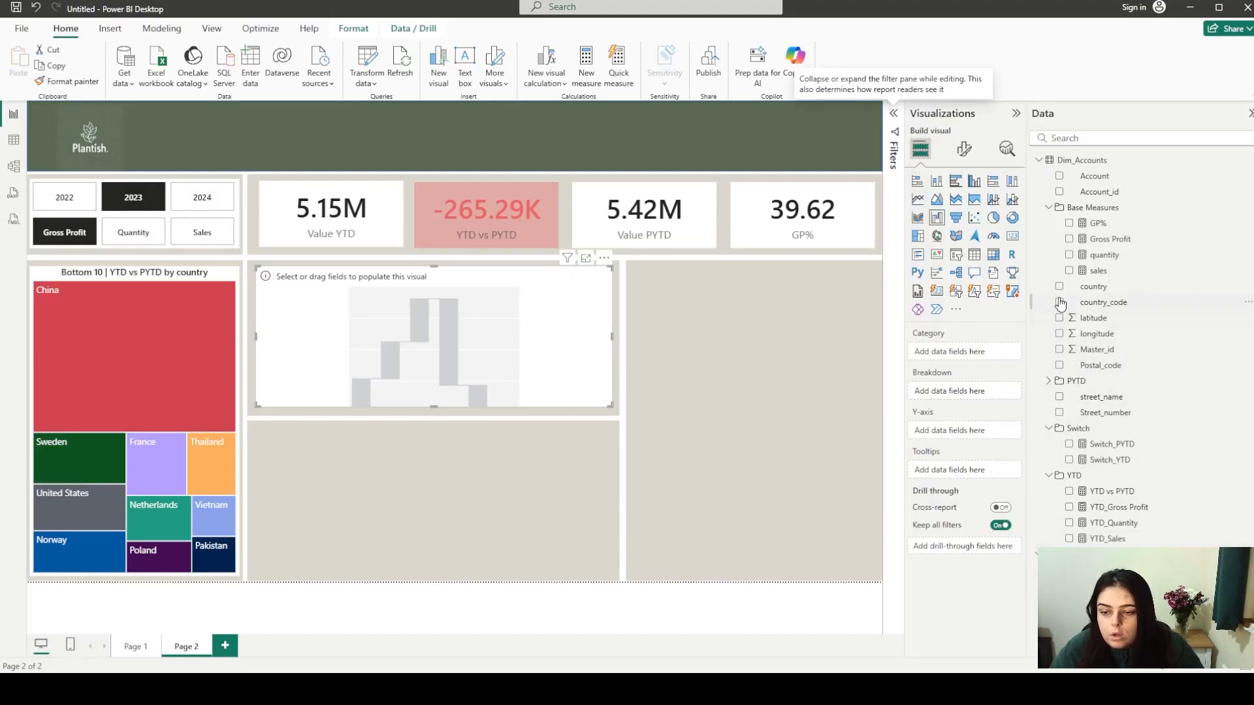
scroll(1067, 484, down, 3)
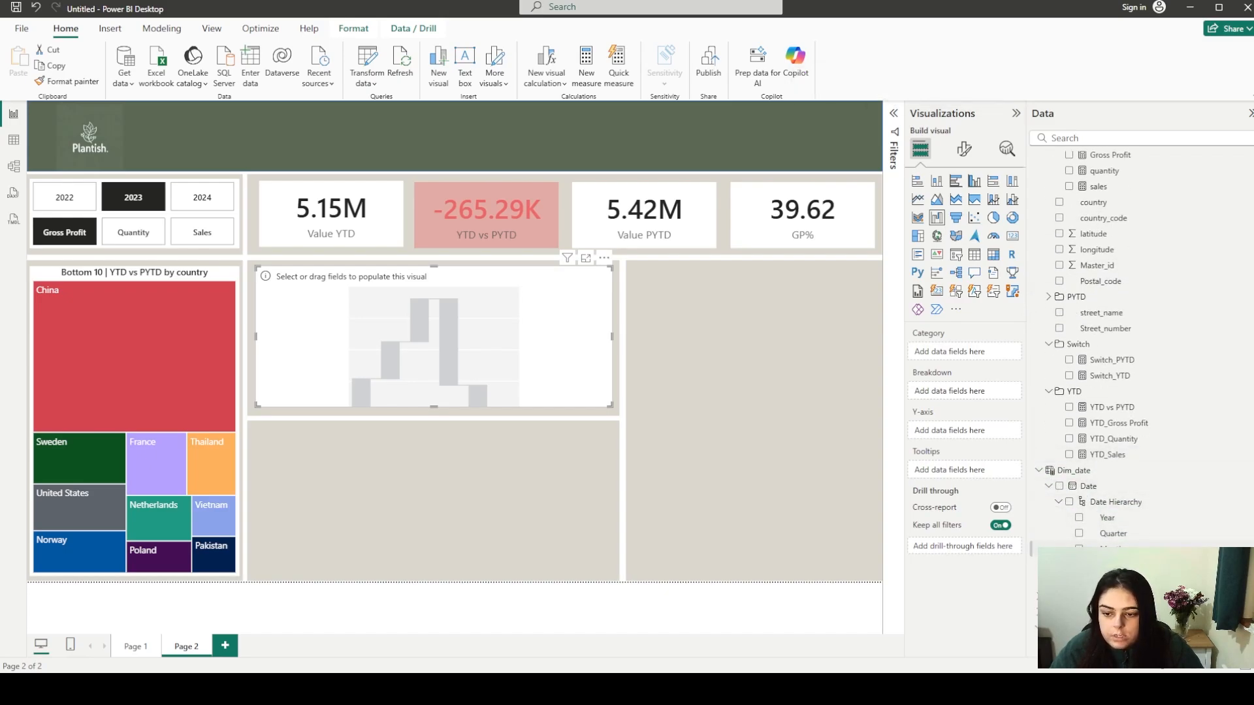
click(1079, 549)
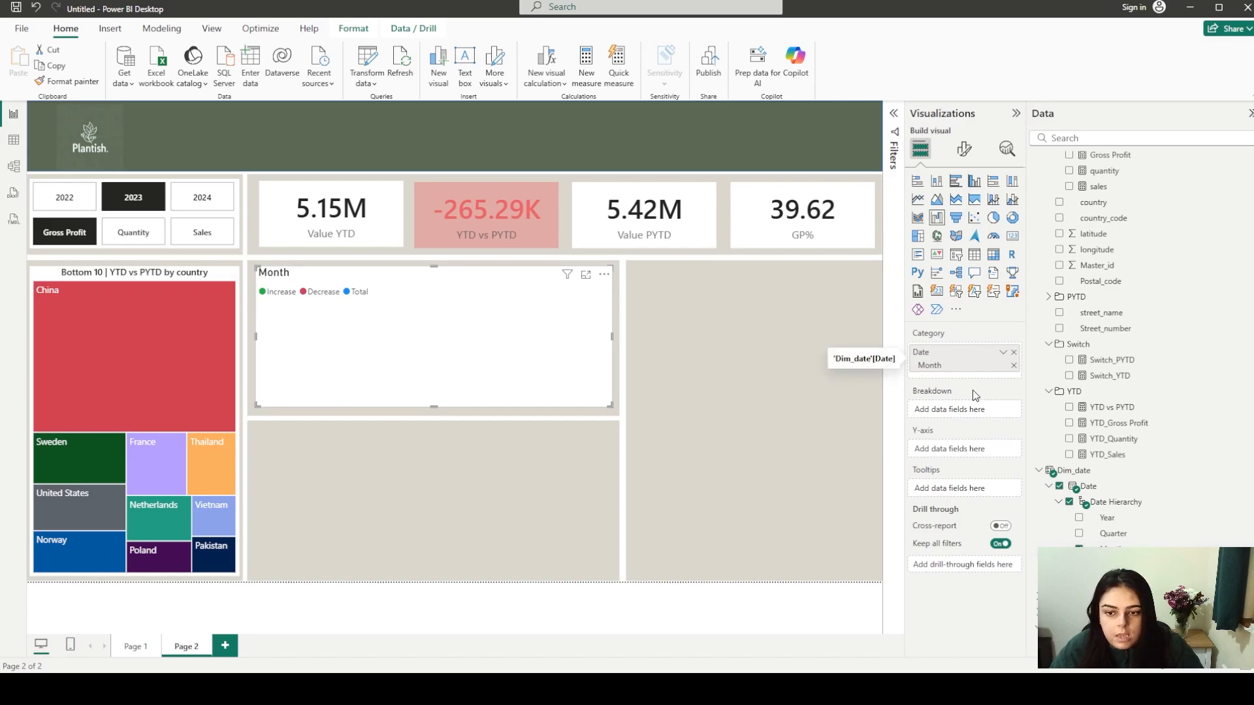
click(1118, 425)
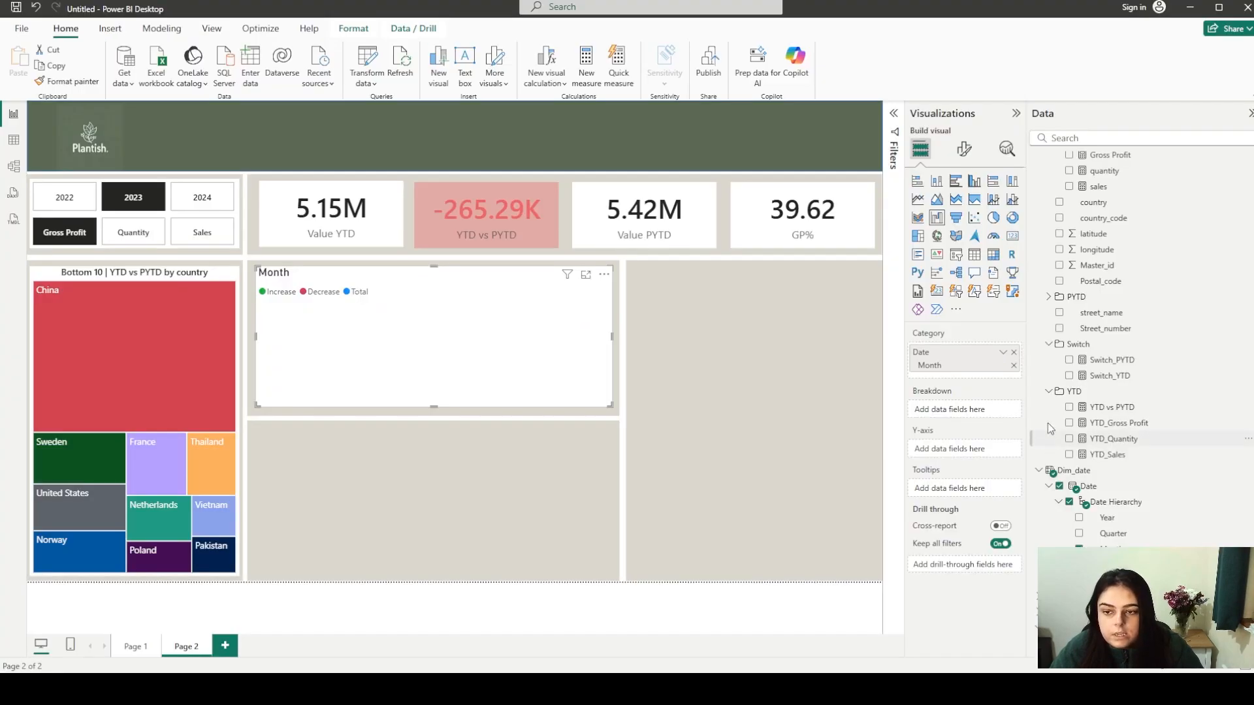
scroll(1062, 297, up, 5)
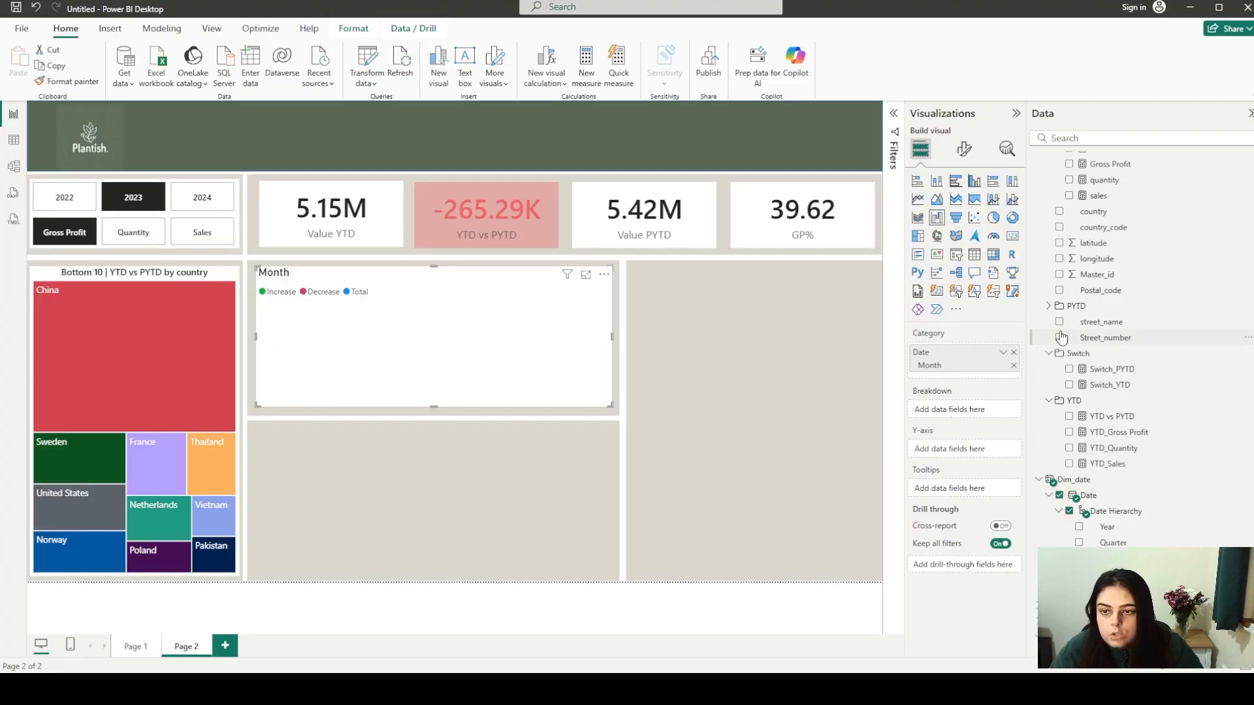
click(1059, 287)
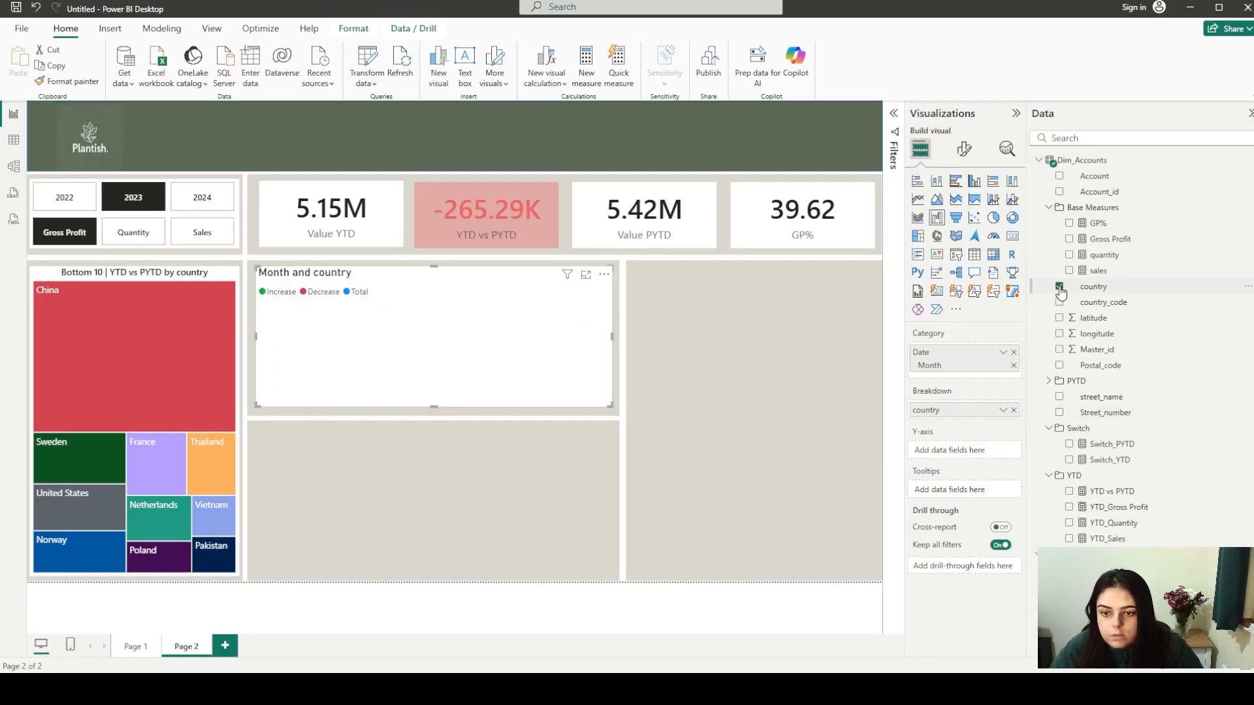
drag(1014, 411, 985, 382)
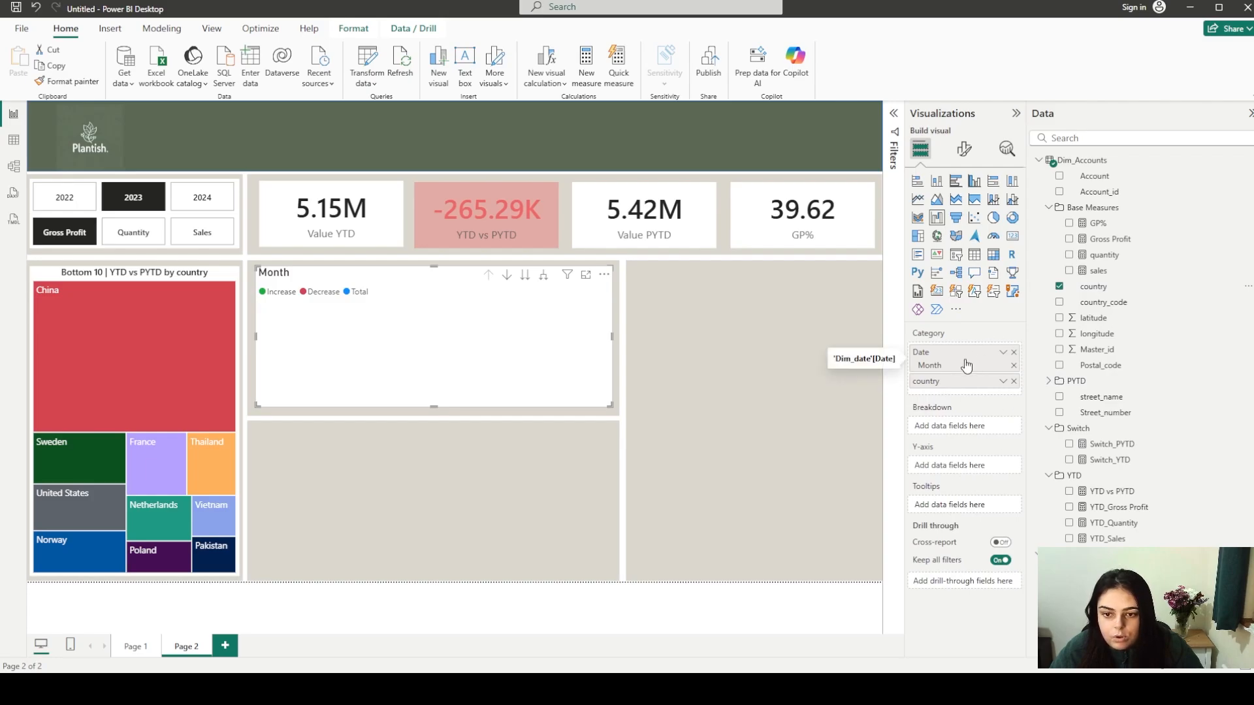
drag(966, 365, 972, 465)
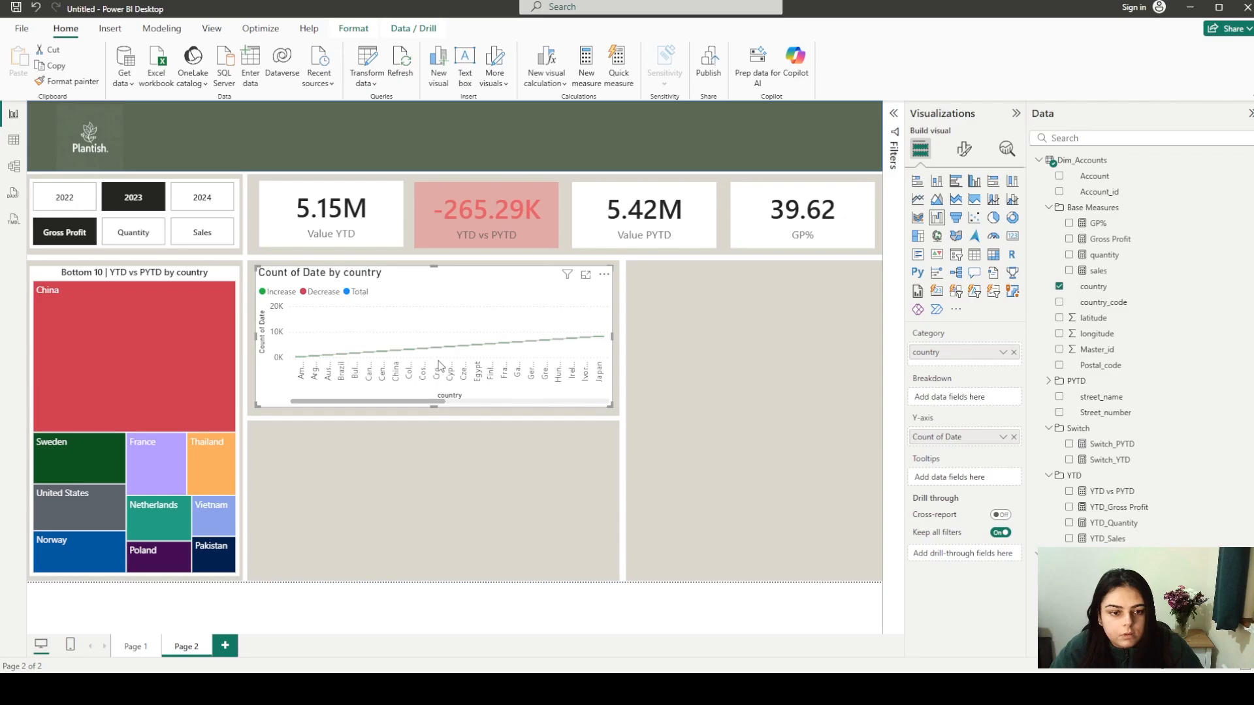
key(alt+Tab)
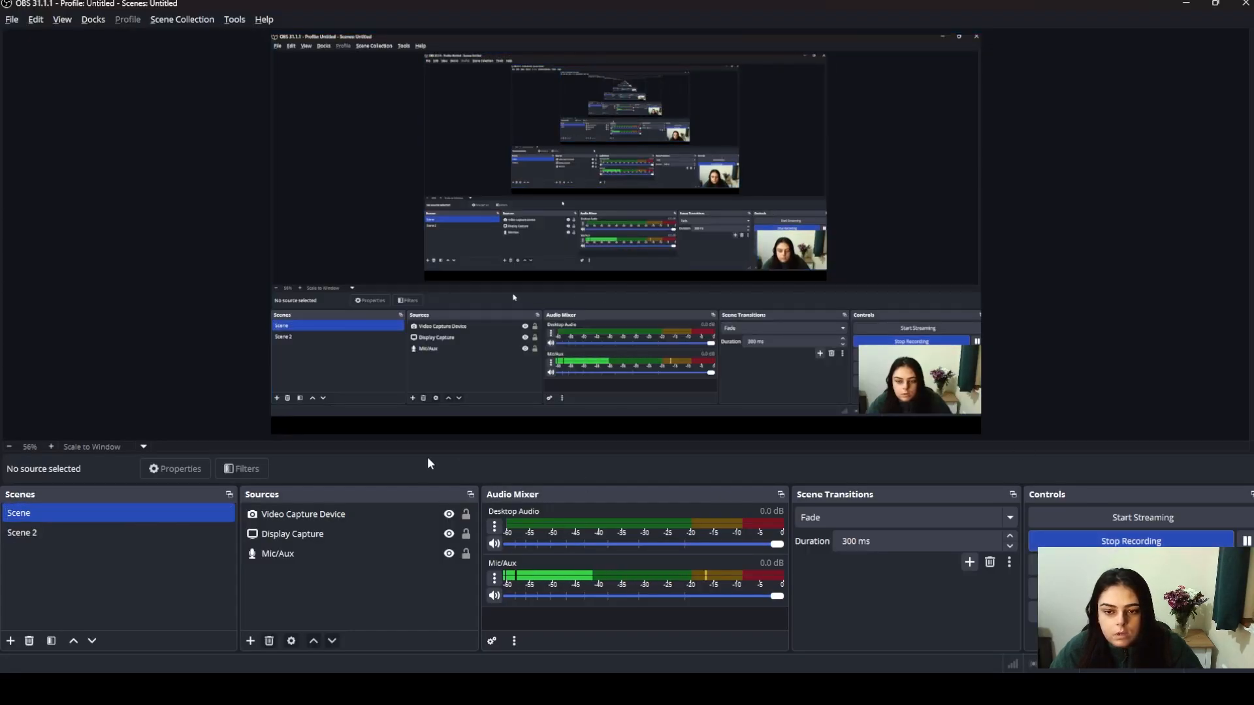
key(alt+Tab)
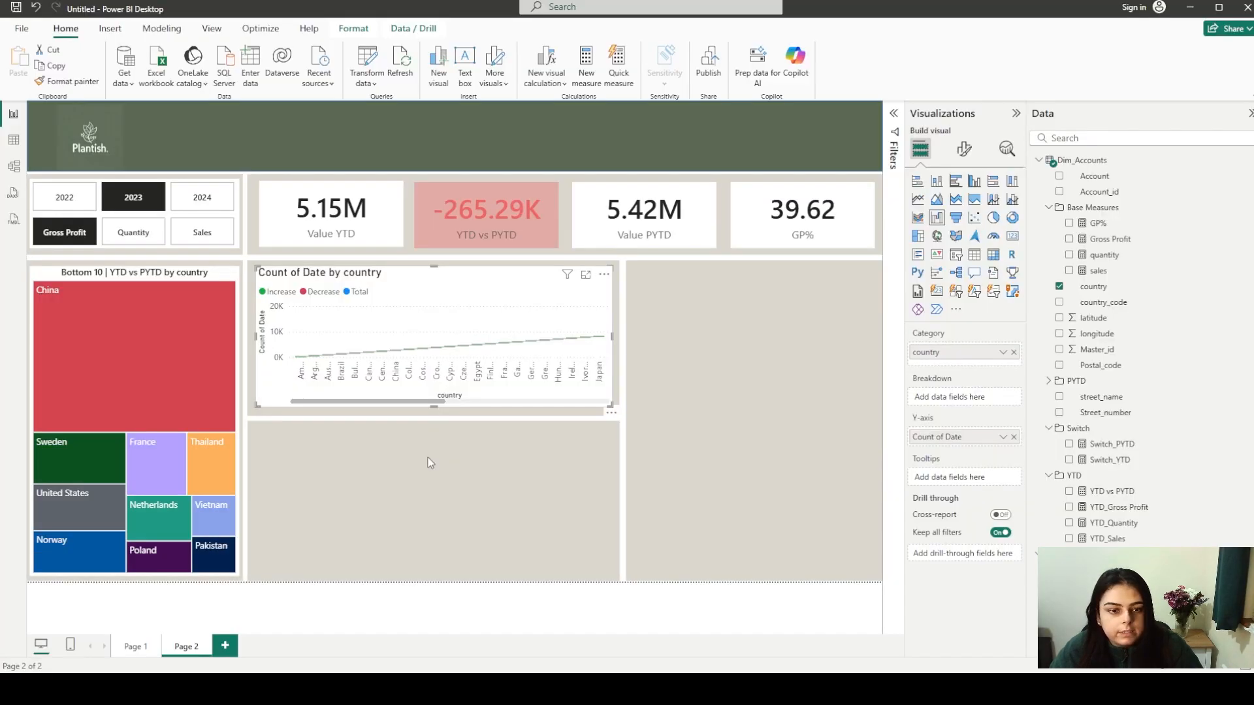
click(1014, 437)
click(1014, 353)
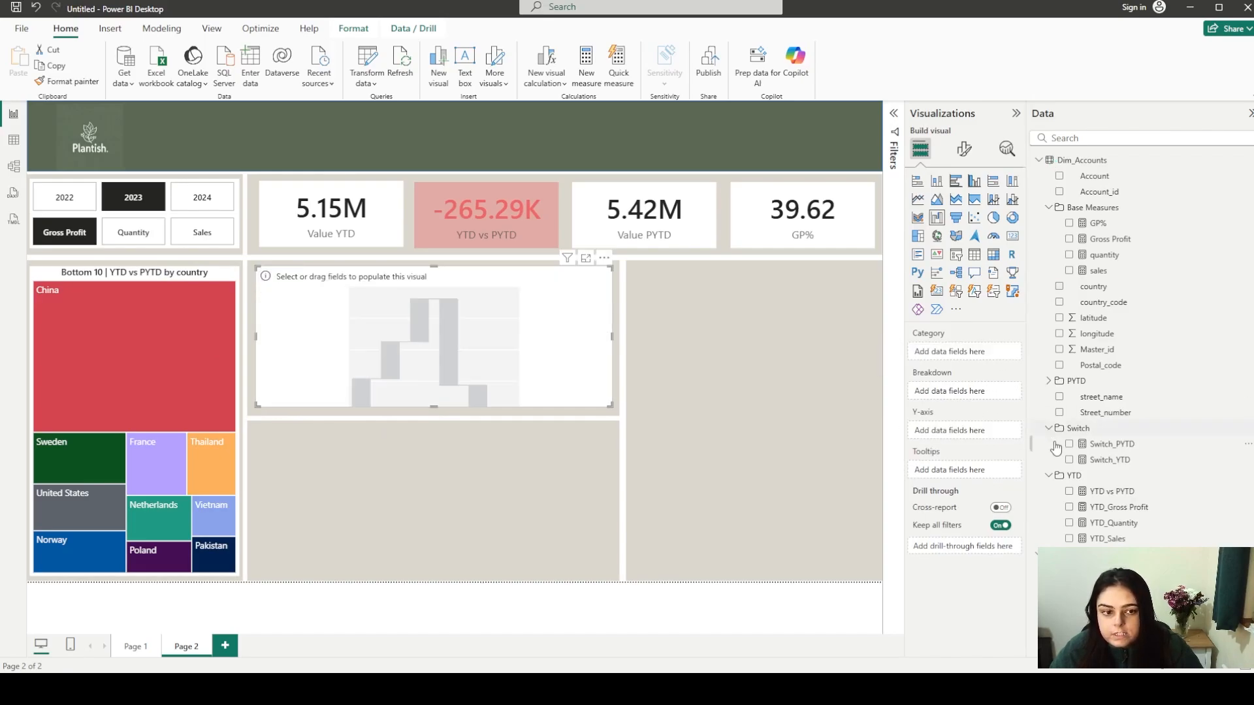
Set the waterfall chart's category to the date hierarchy's Quarter and Month levels, followed by country
scroll(1088, 459, down, 2)
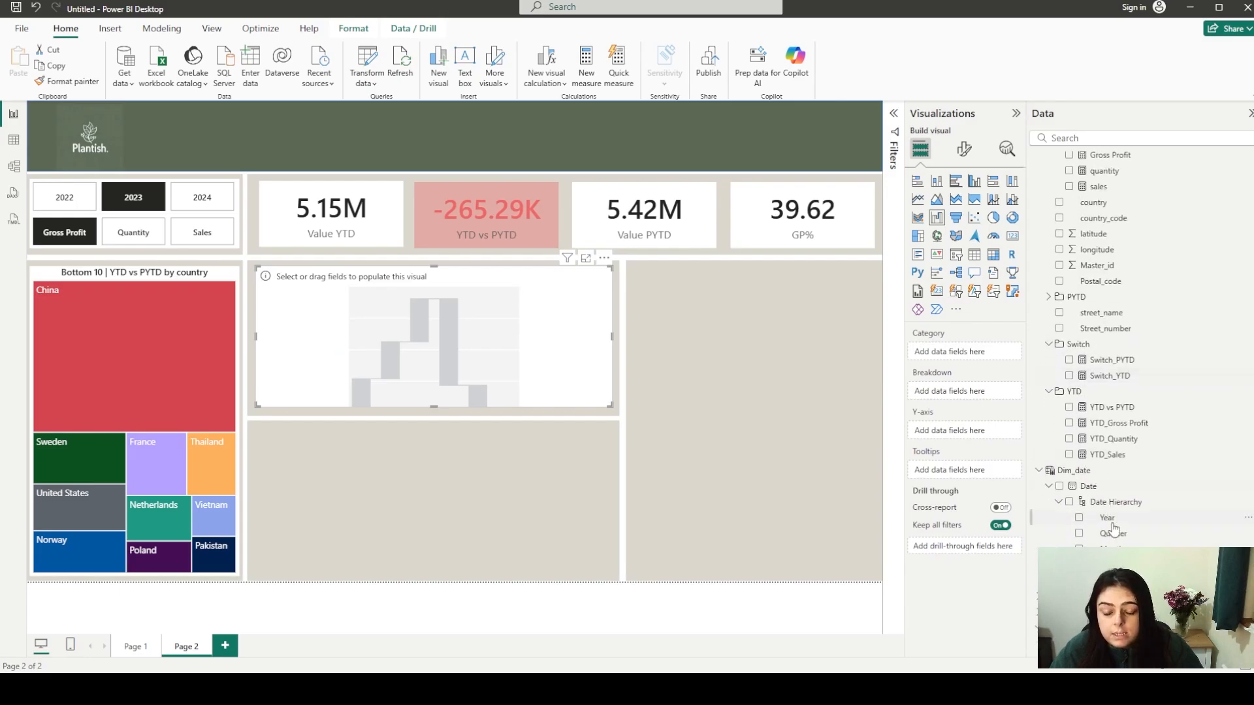
click(1079, 534)
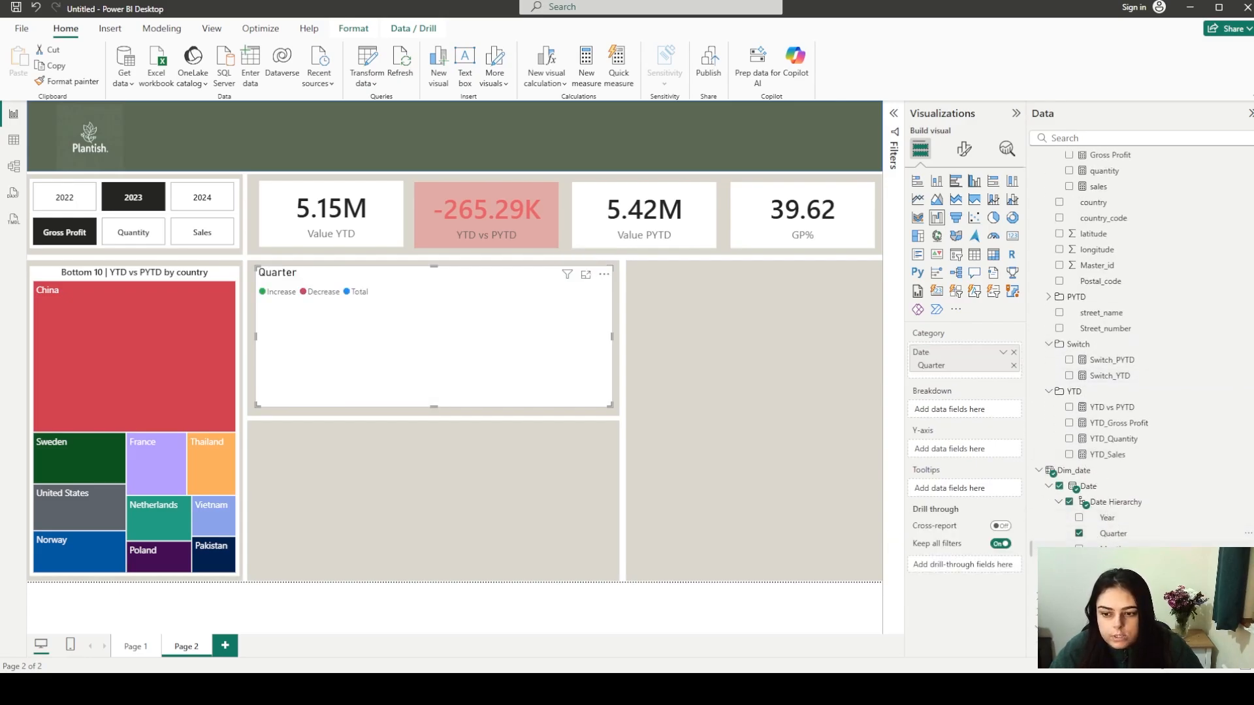
click(1079, 550)
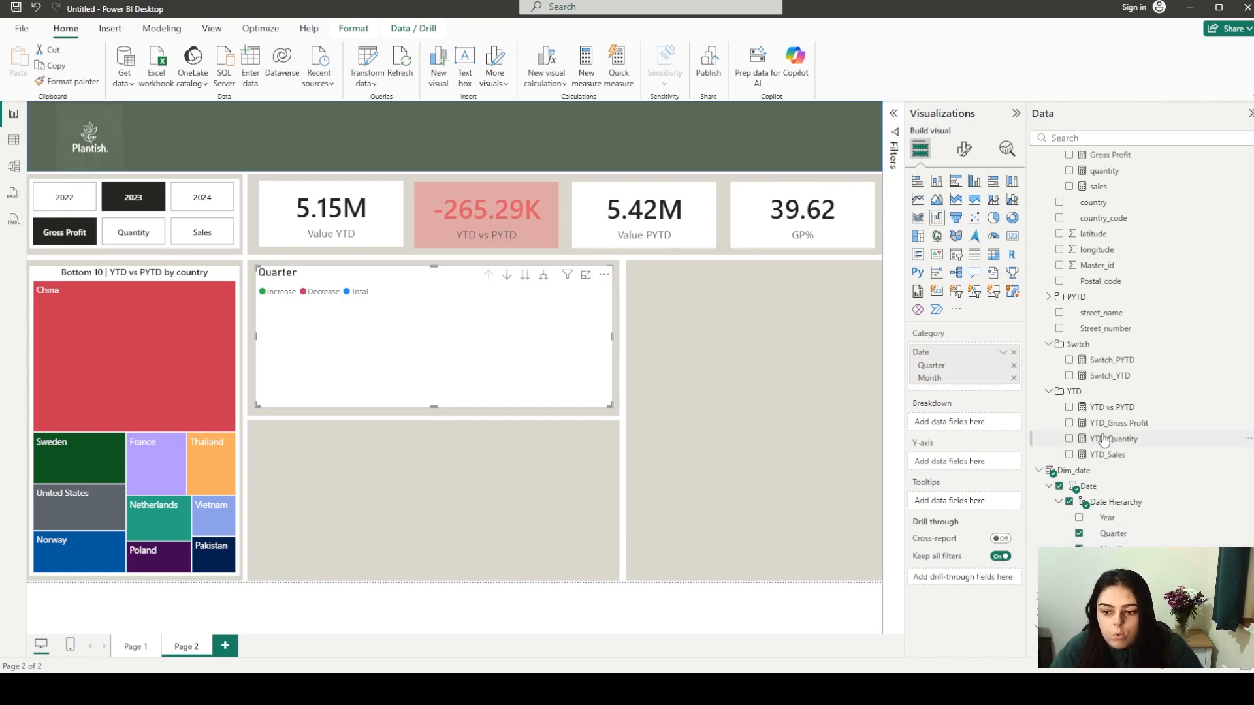
scroll(1104, 438, up, 2)
drag(1107, 291, 983, 394)
scroll(1146, 421, down, 2)
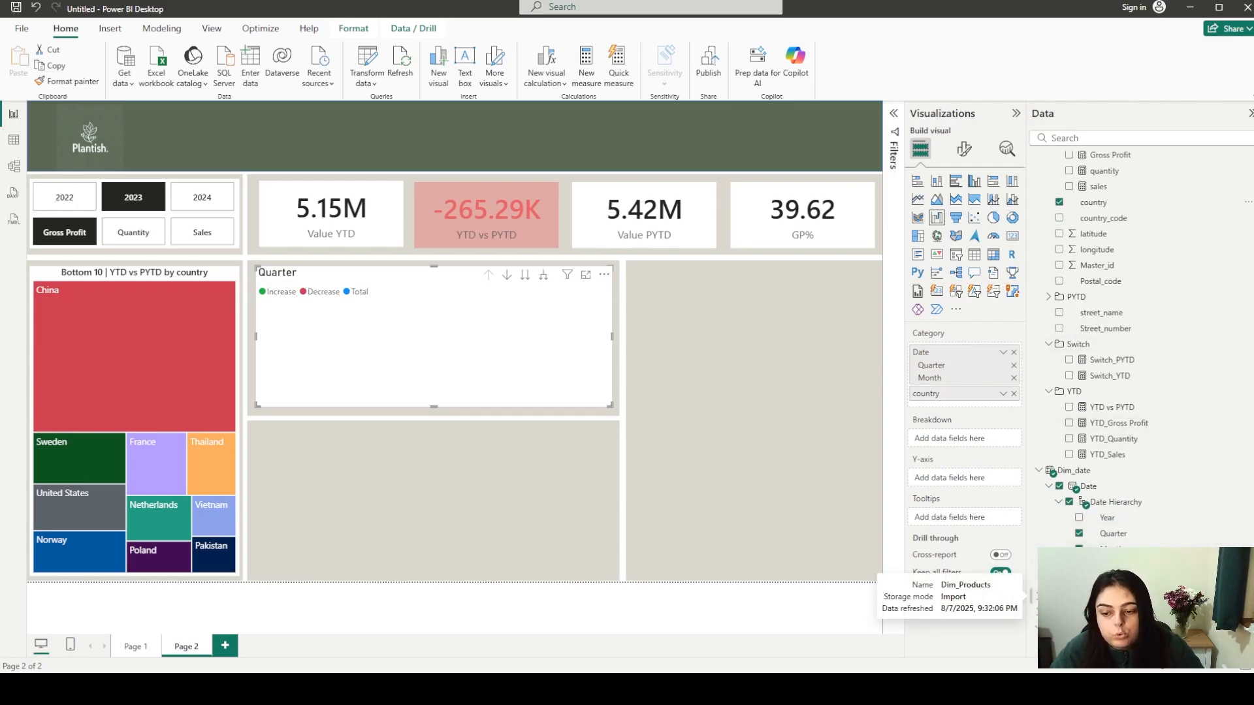
Add Produt_Type and Product_Name below country in the waterfall's category, and use YTD vs PYTD as its Y-axis
click(1078, 596)
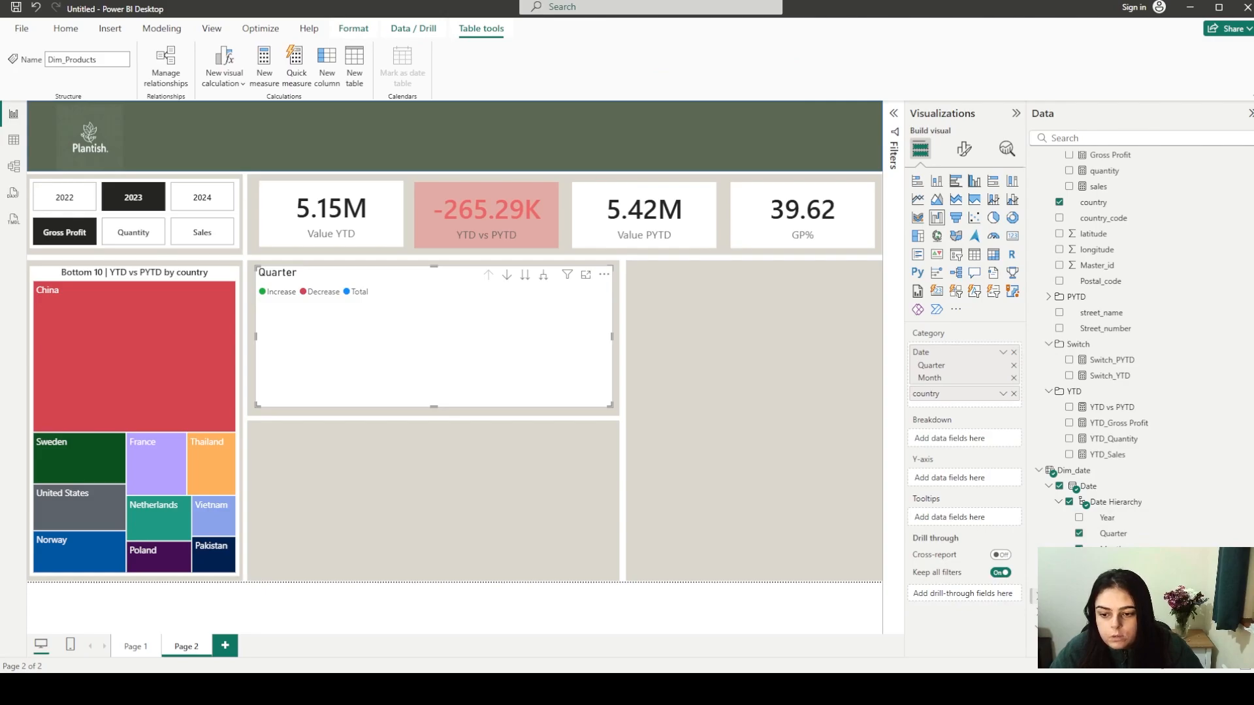
scroll(1143, 346, down, 3)
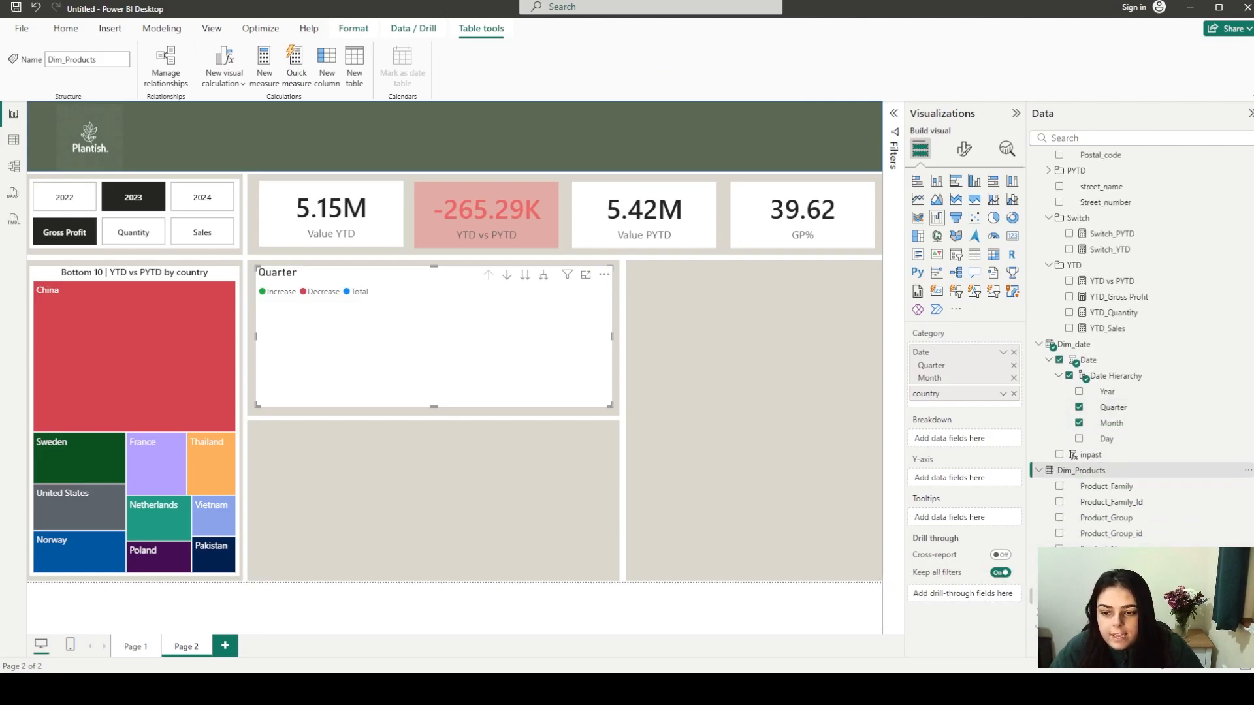
drag(1103, 580, 966, 404)
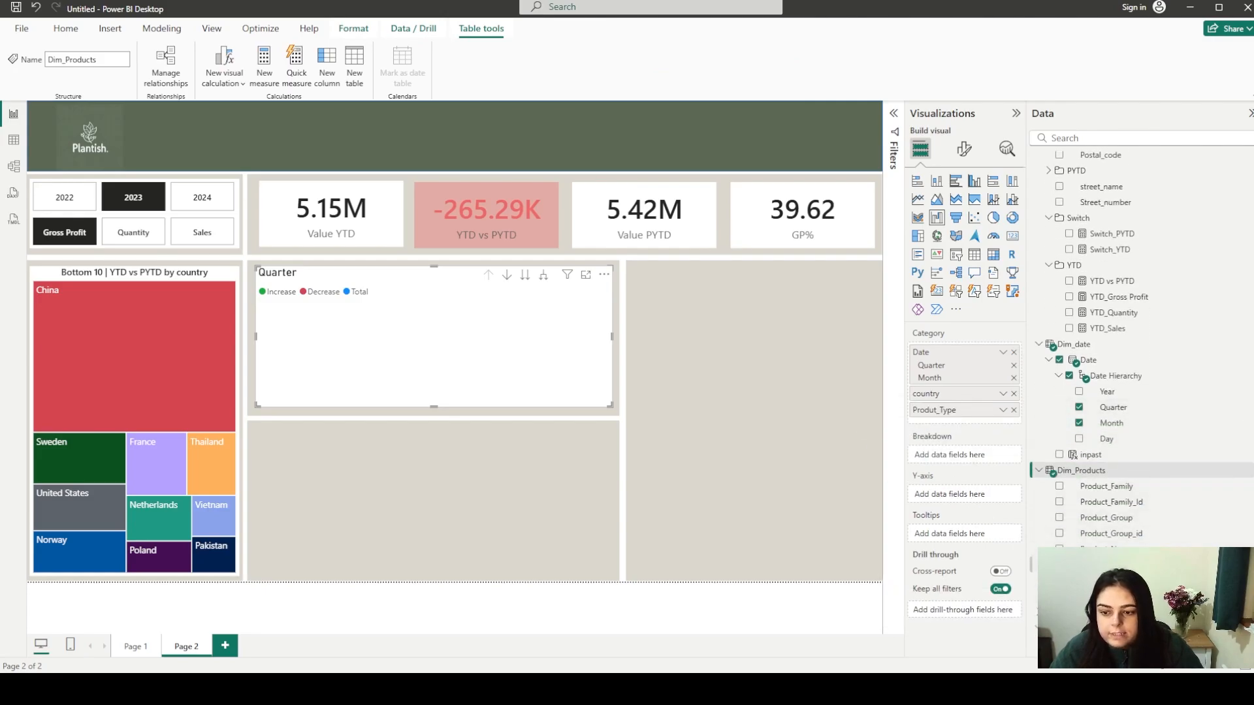
drag(1117, 548, 967, 422)
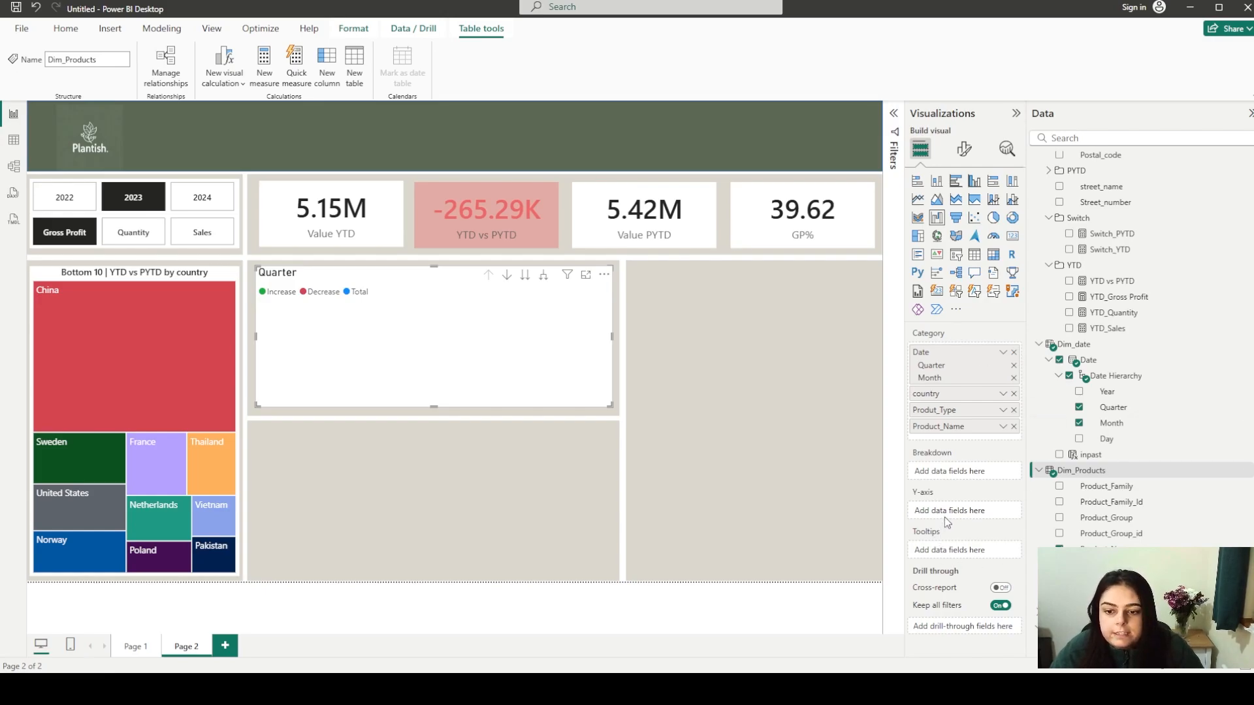
drag(1118, 282, 981, 510)
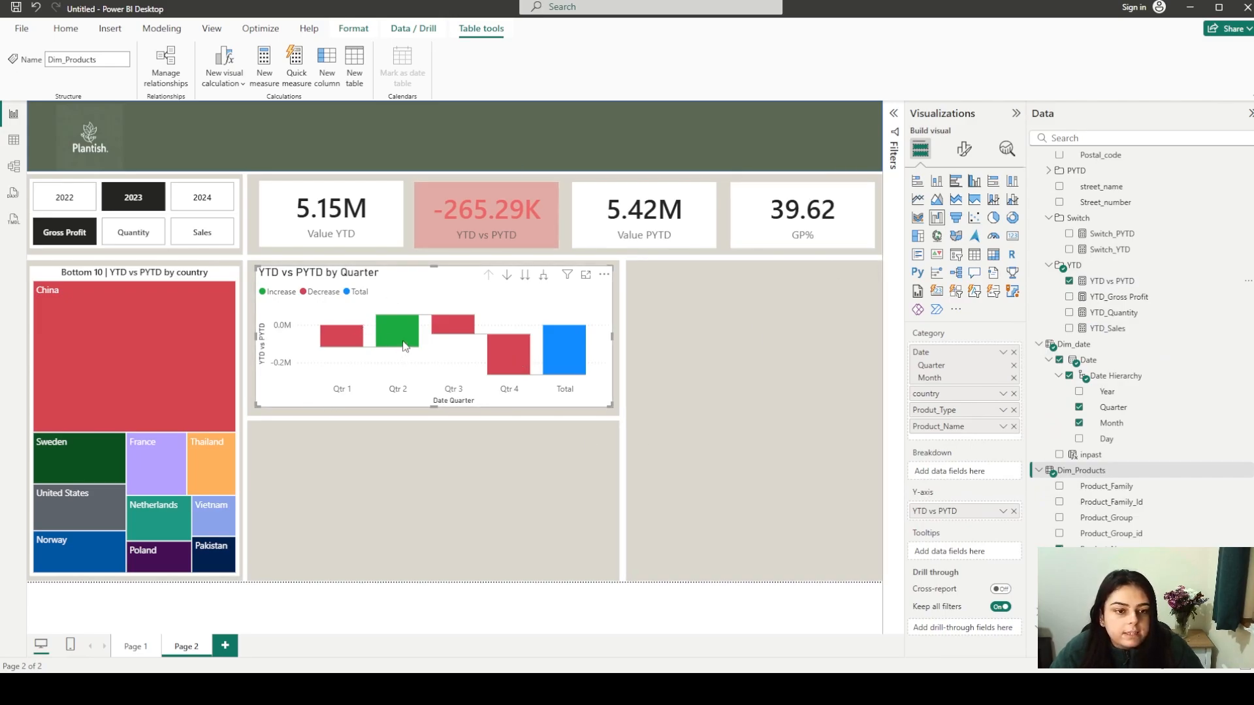
View the waterfall chart in focus mode and drill down through Qtr 2, June, Philippines and Outdoor to the product name level
mouse_move(405, 347)
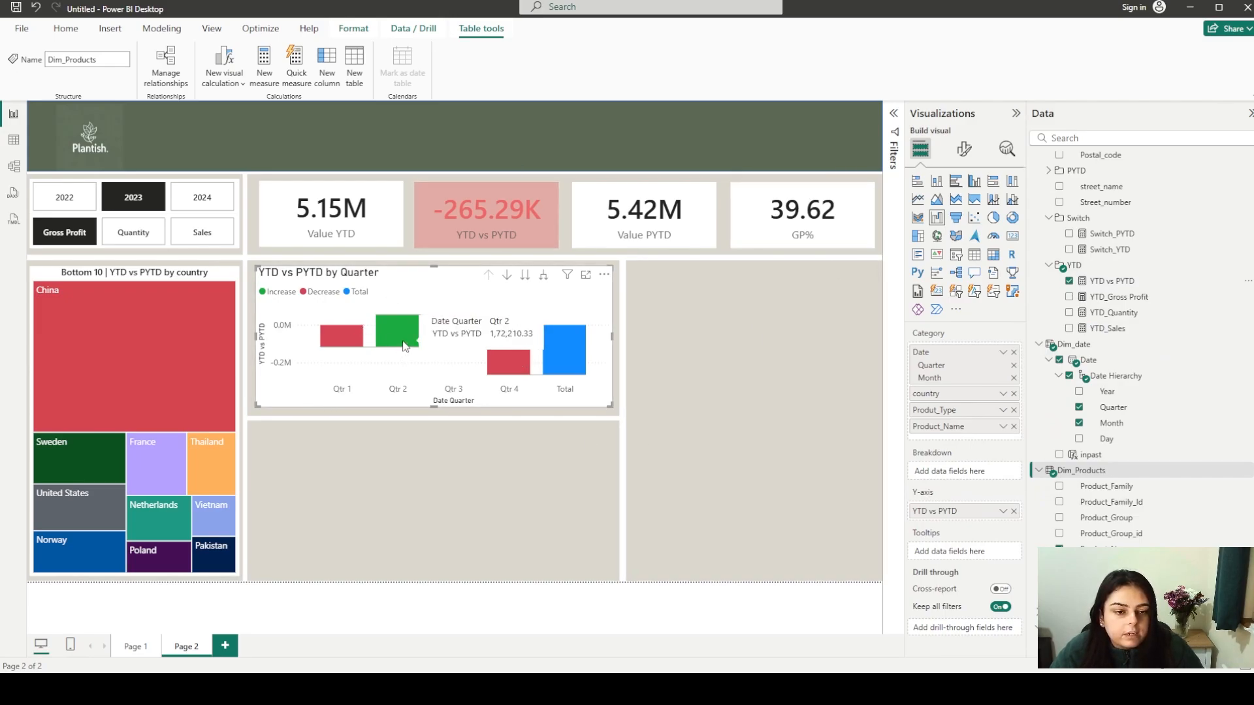
click(586, 277)
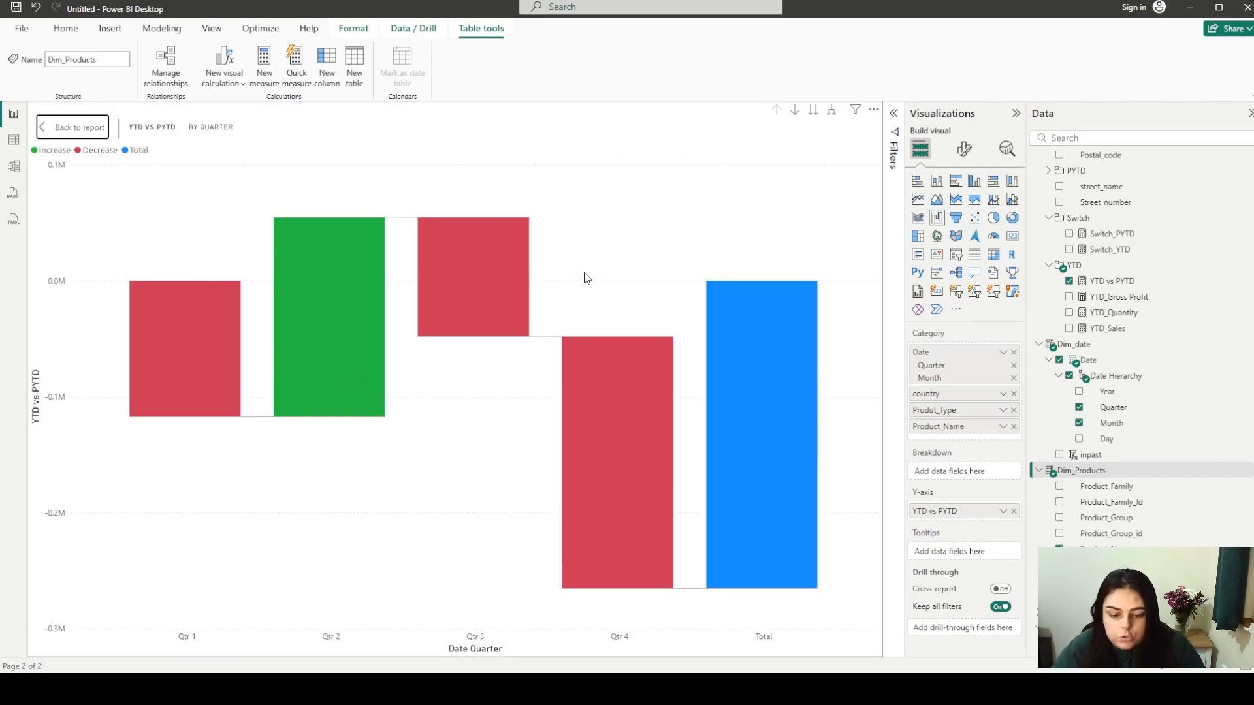
click(795, 113)
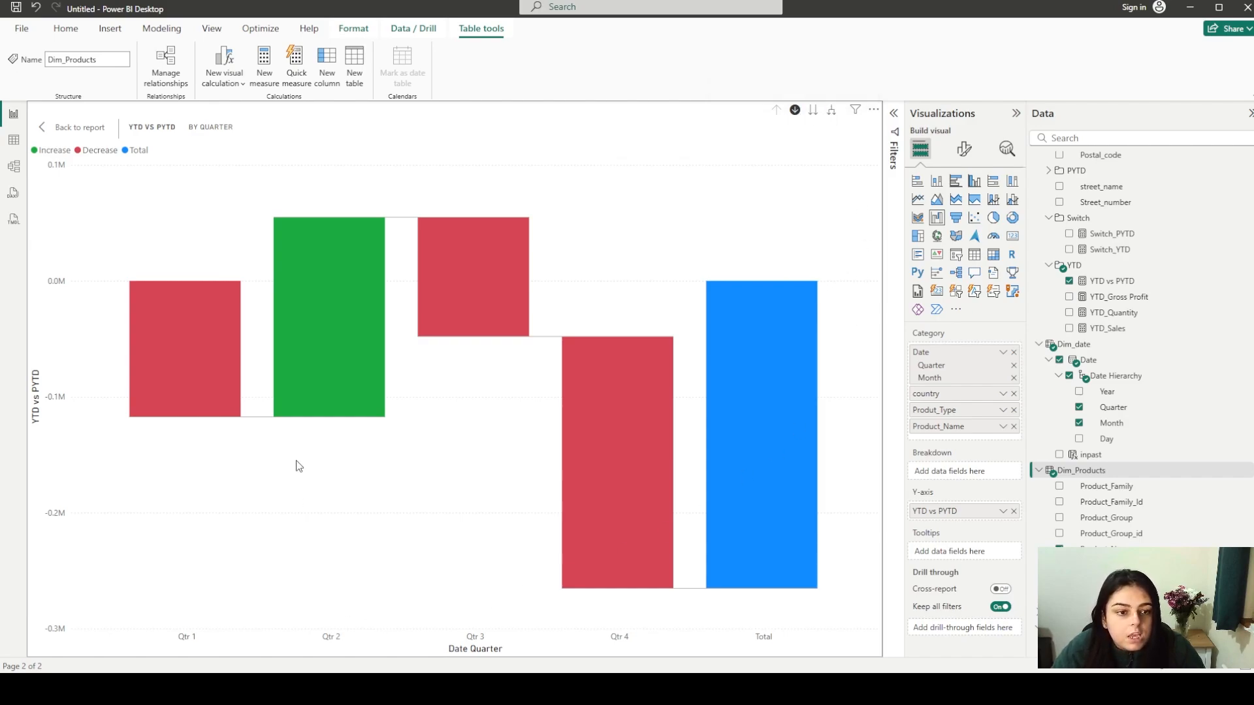
click(343, 319)
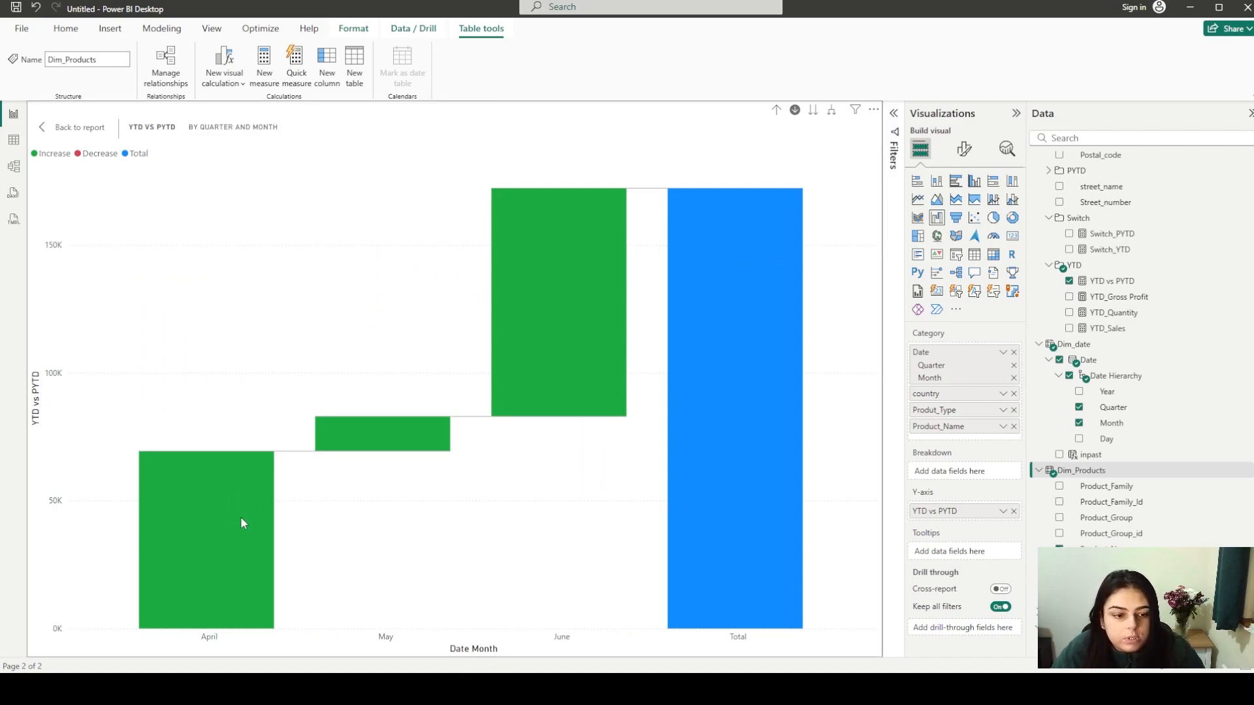
click(551, 326)
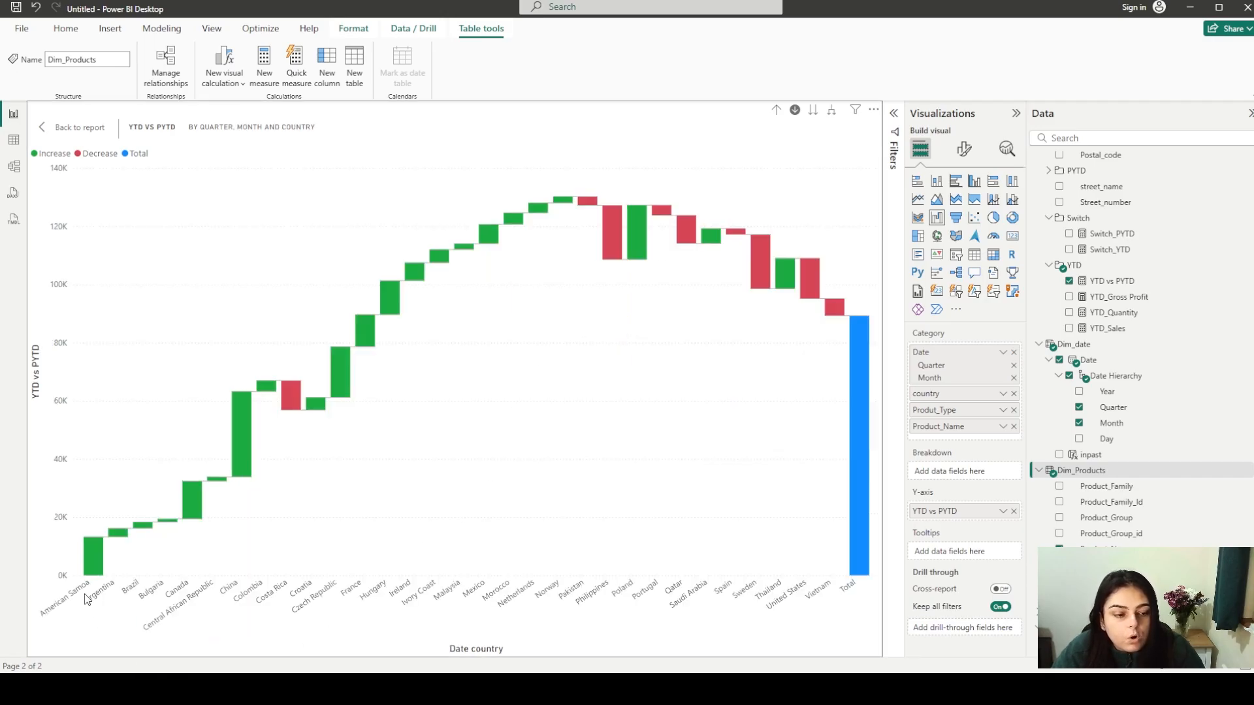
click(612, 228)
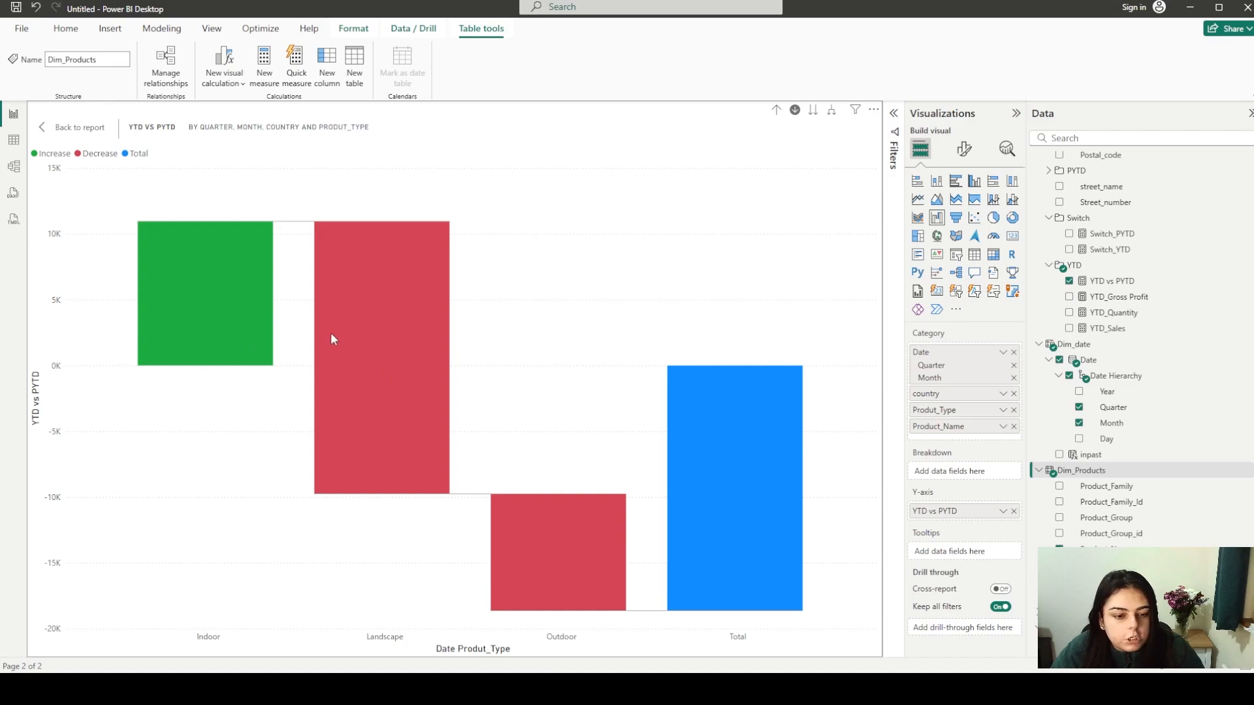
click(586, 537)
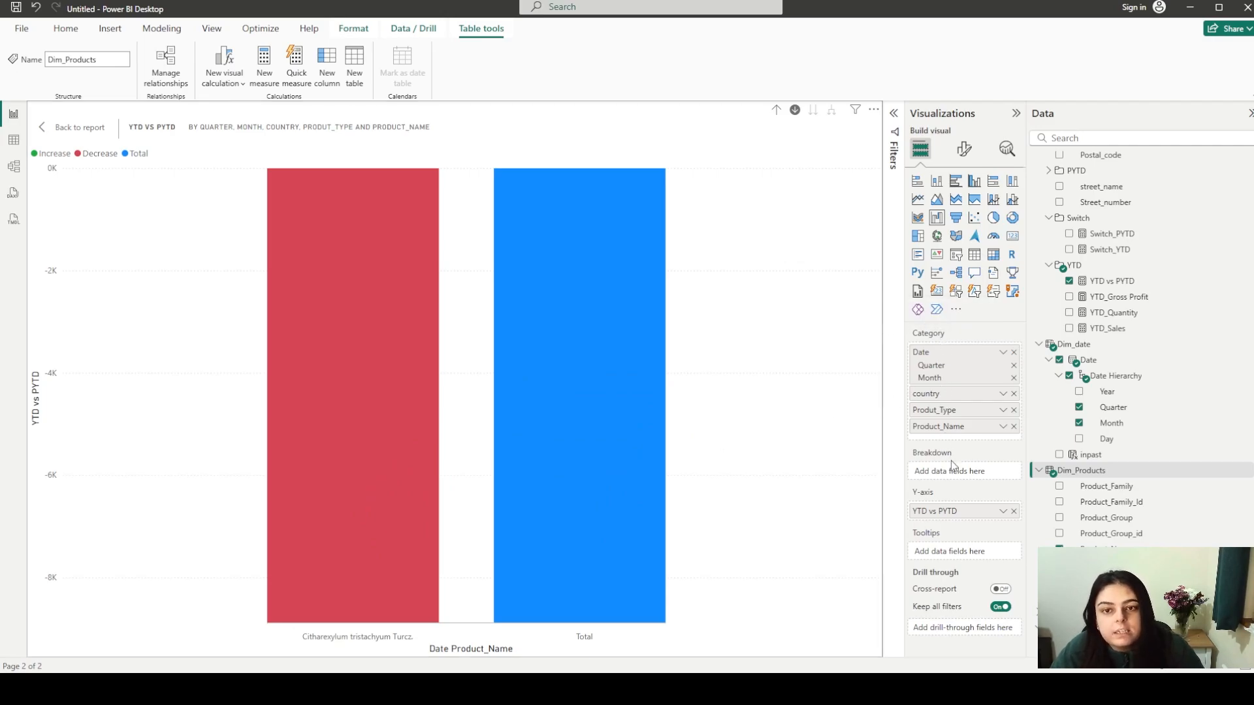
Return from focus mode to the report, turn off drill-down mode and drill the waterfall chart back up to the Quarter level
click(74, 130)
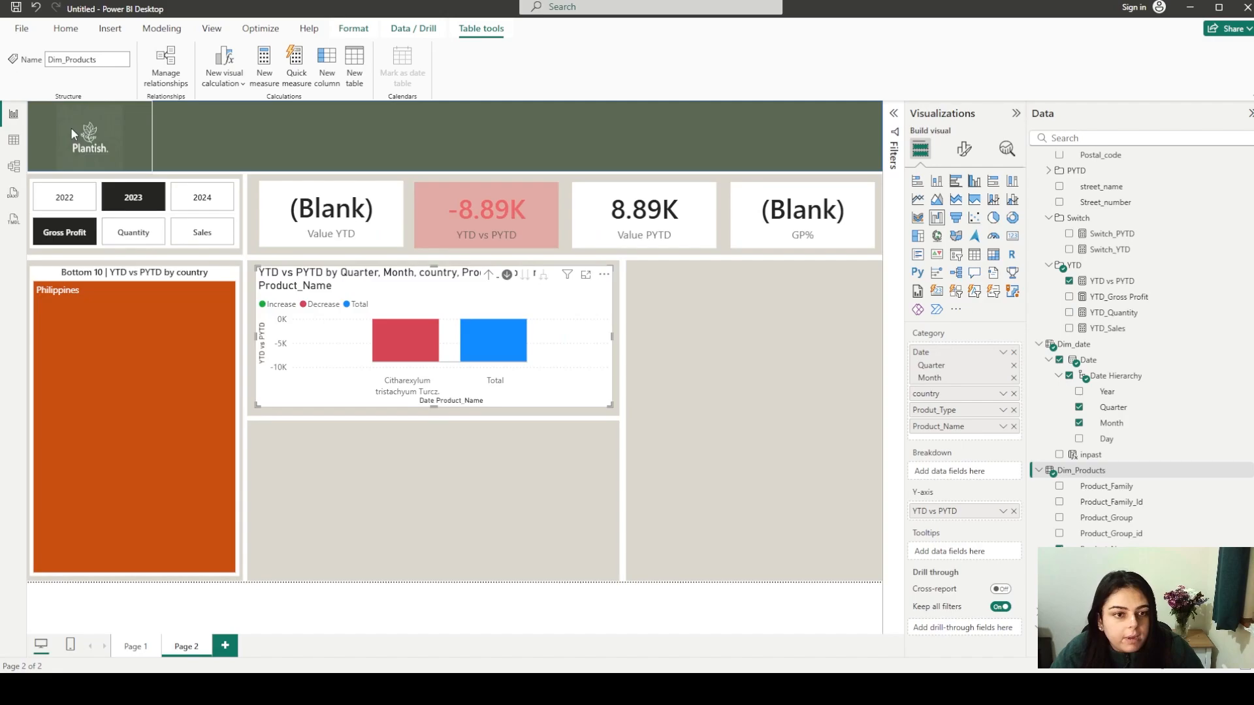
click(507, 277)
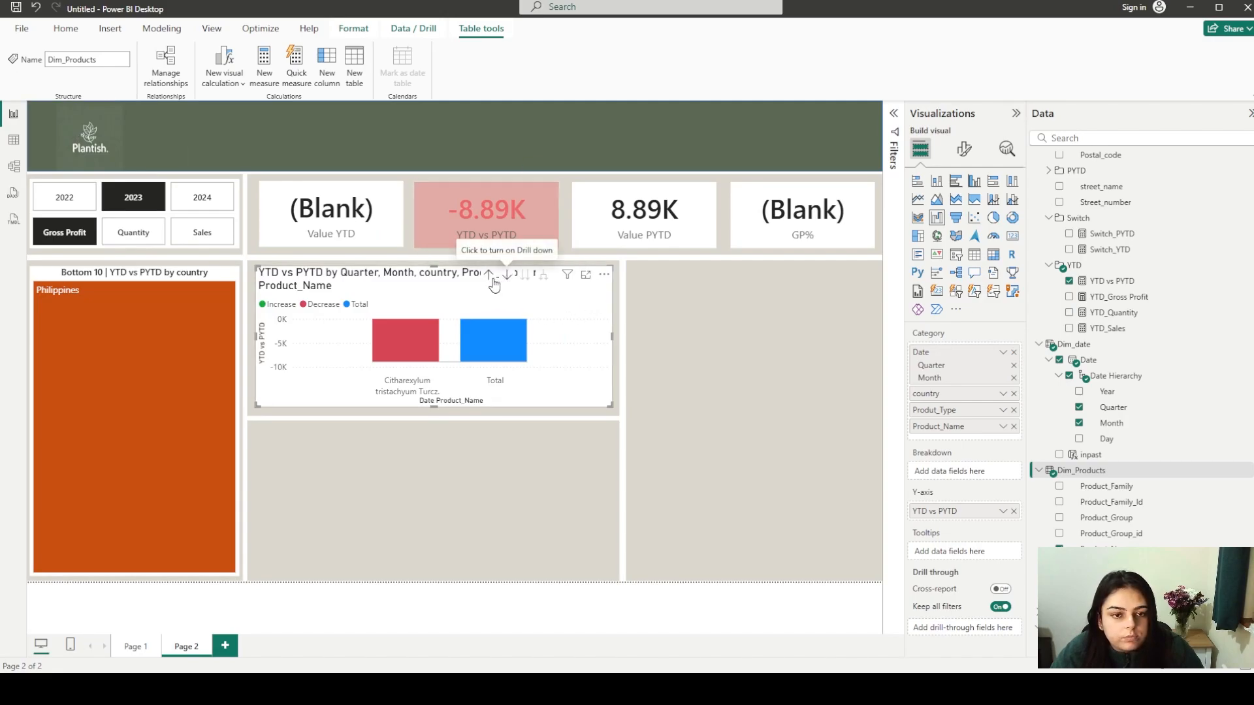
click(490, 277)
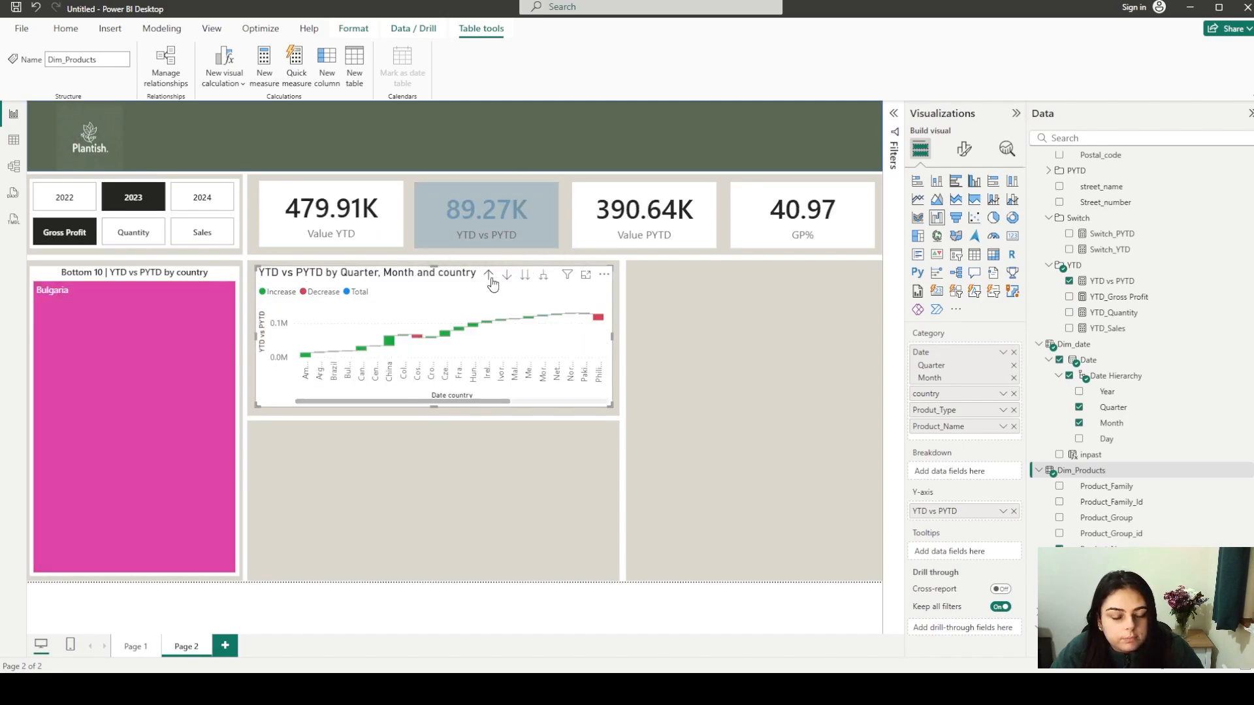
click(492, 281)
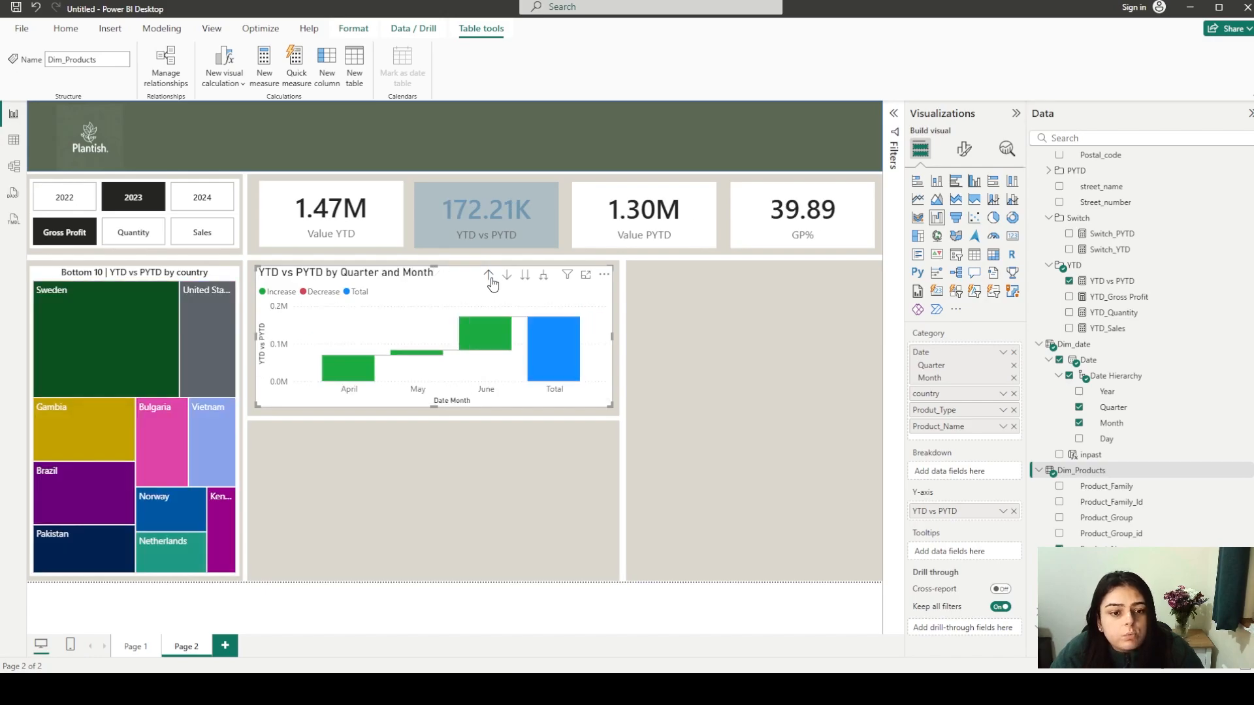
click(492, 282)
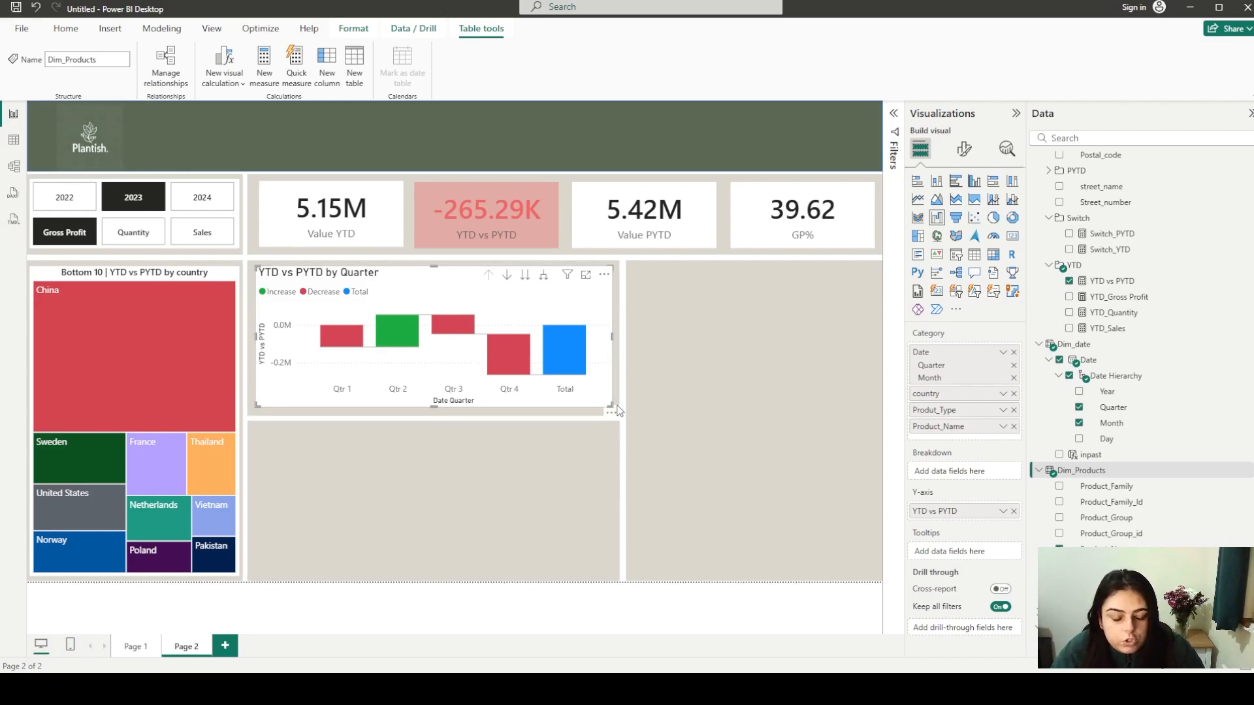
Switch to the report layout slide, highlight the planned line and stacked column chart, and return to Power BI
key(alt+Tab)
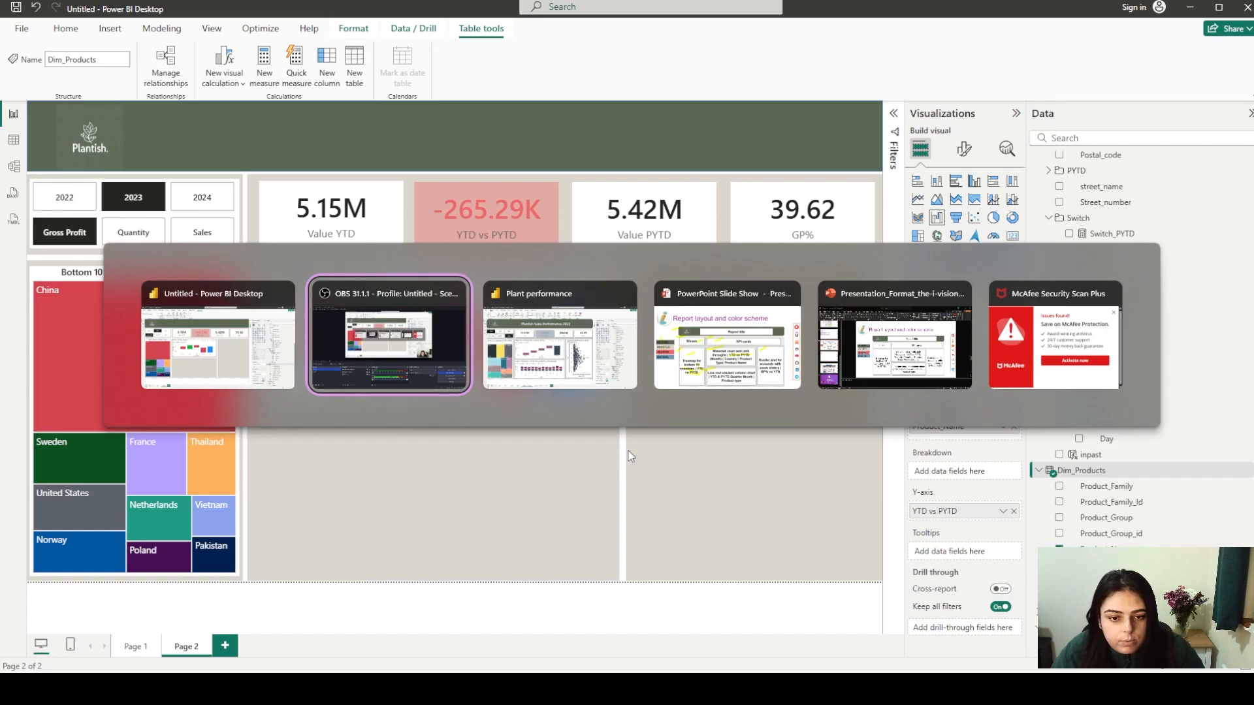
key(alt+Tab)
key(alt+Tab)
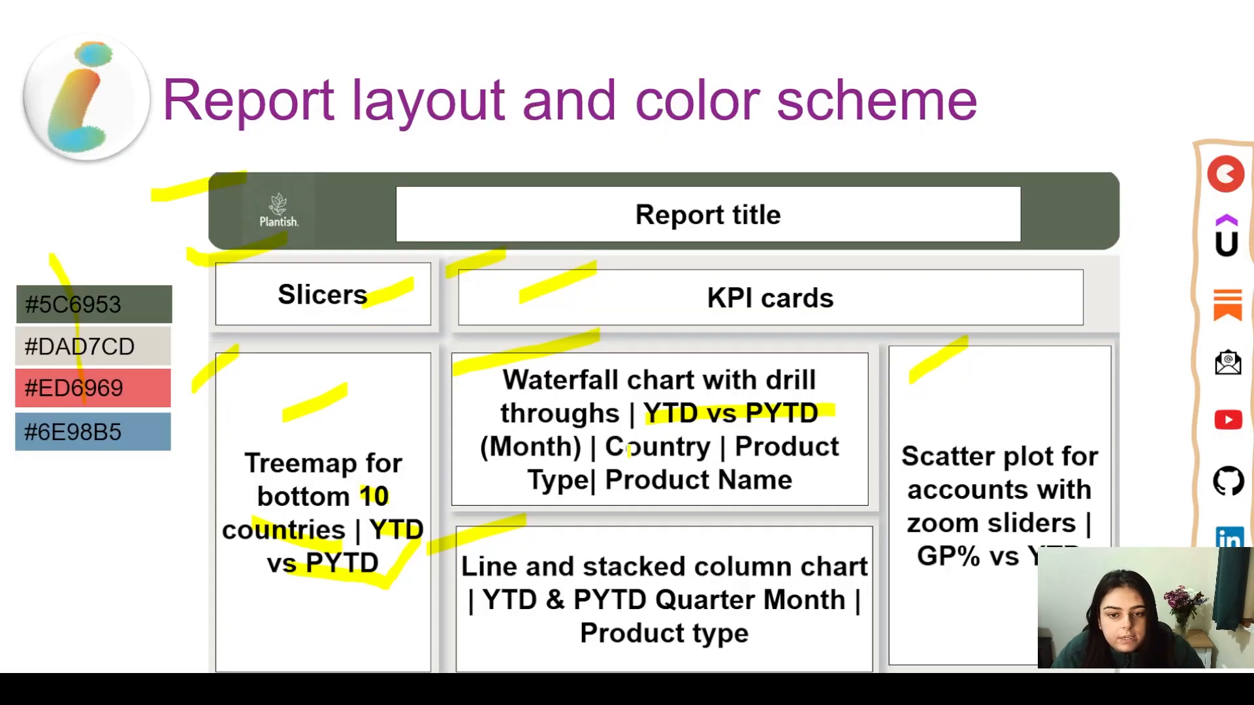
drag(509, 554, 473, 568)
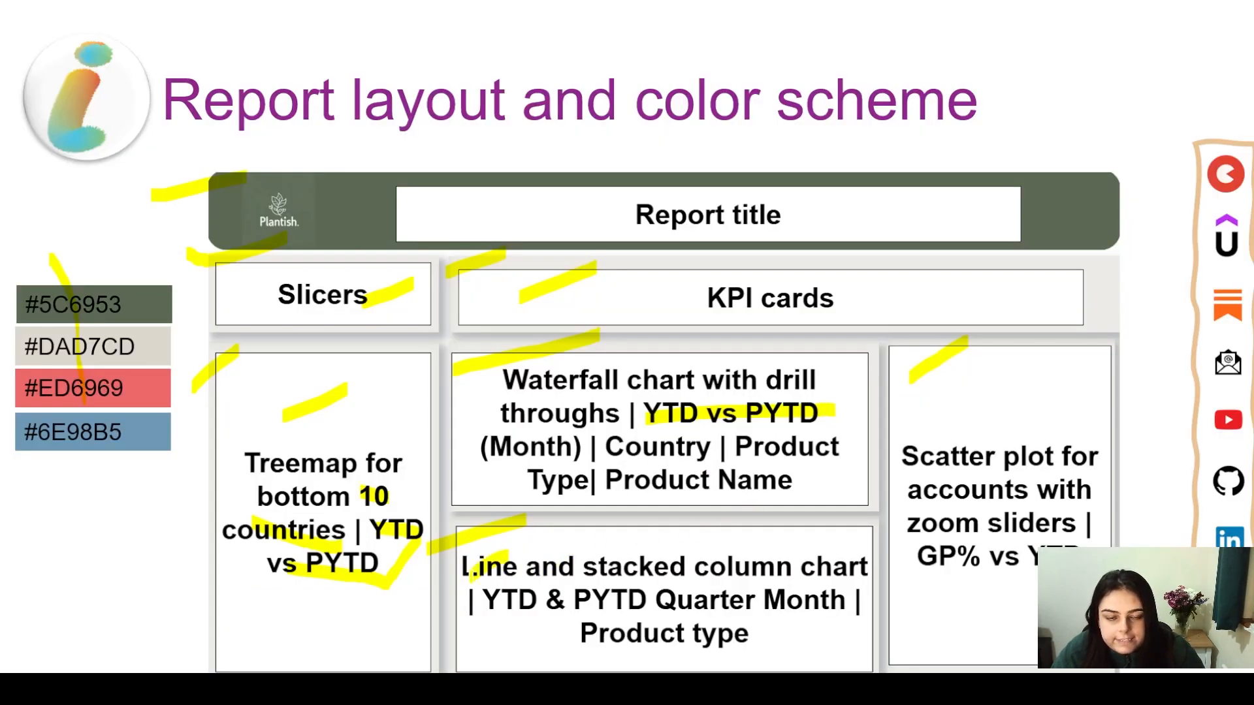
key(alt+Tab)
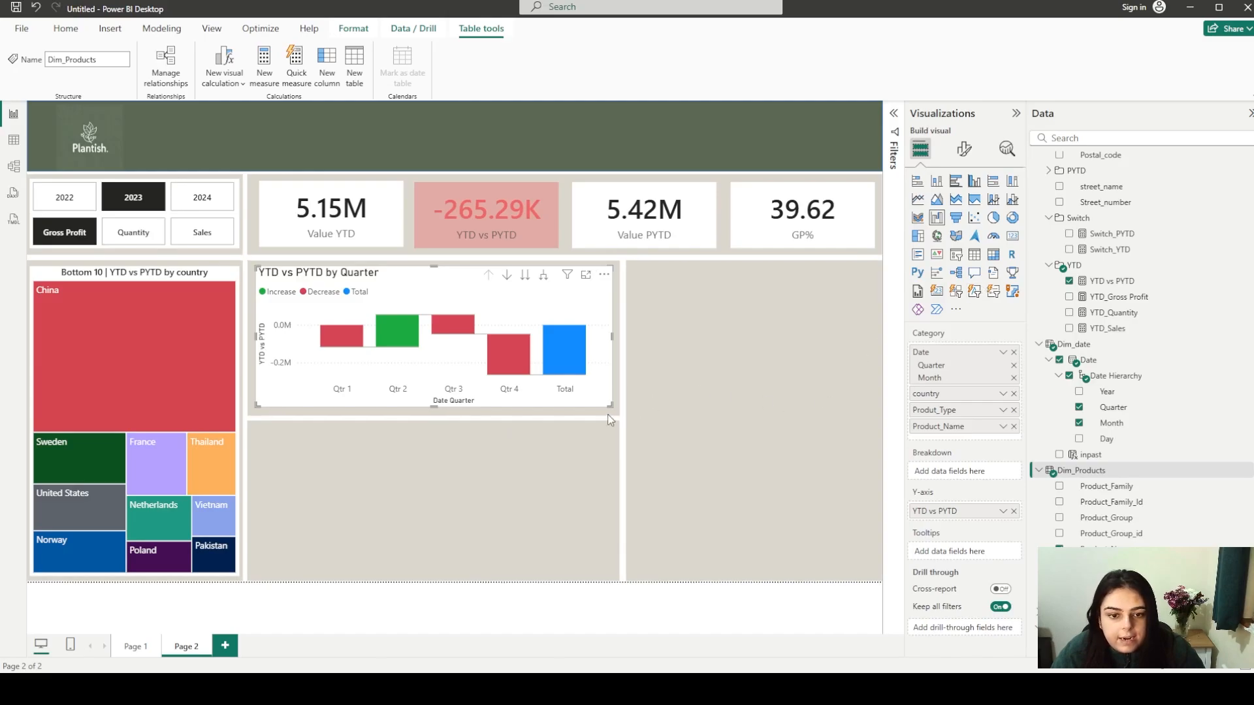
Add a line and stacked column chart fitted to the lower middle section below the waterfall chart
click(623, 425)
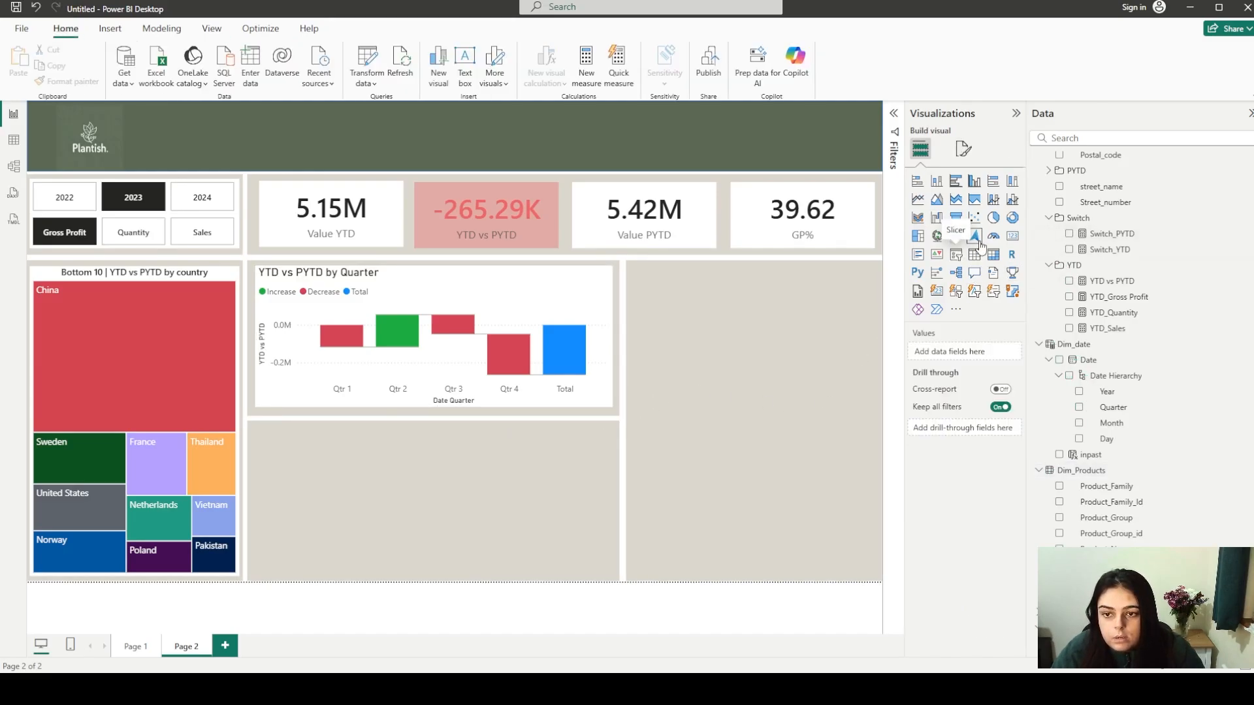
click(998, 204)
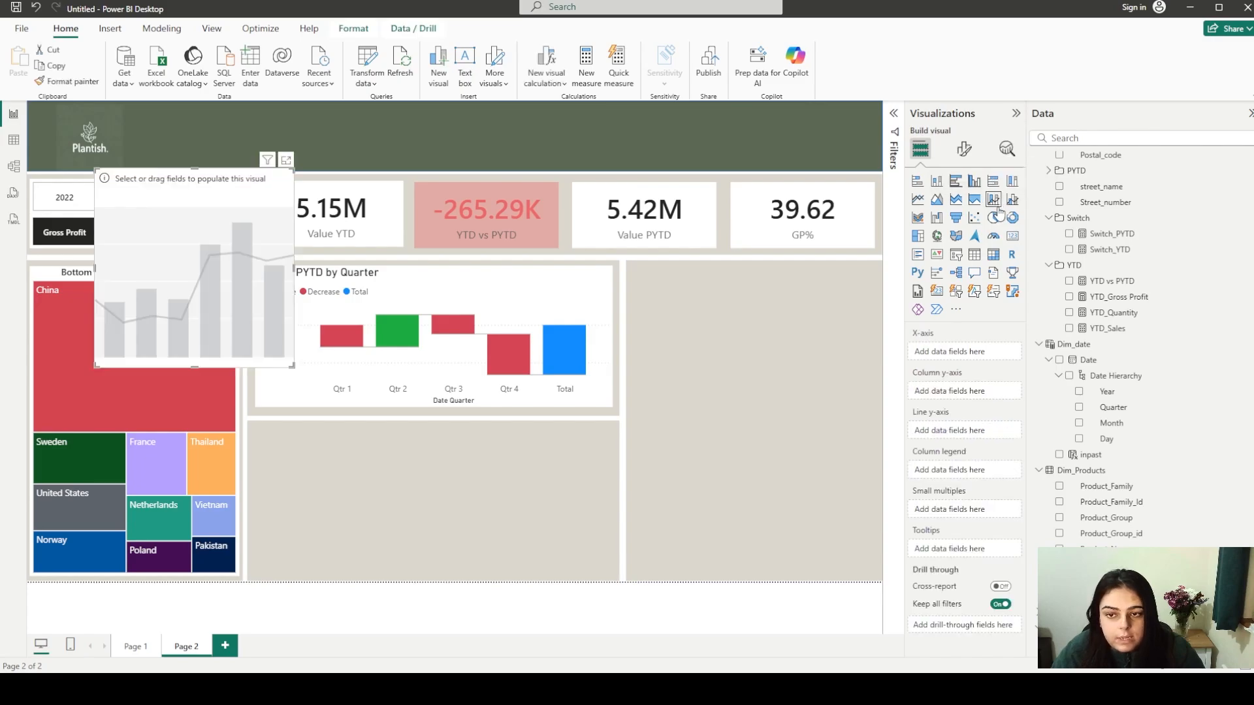
drag(237, 342, 389, 554)
drag(347, 380, 355, 453)
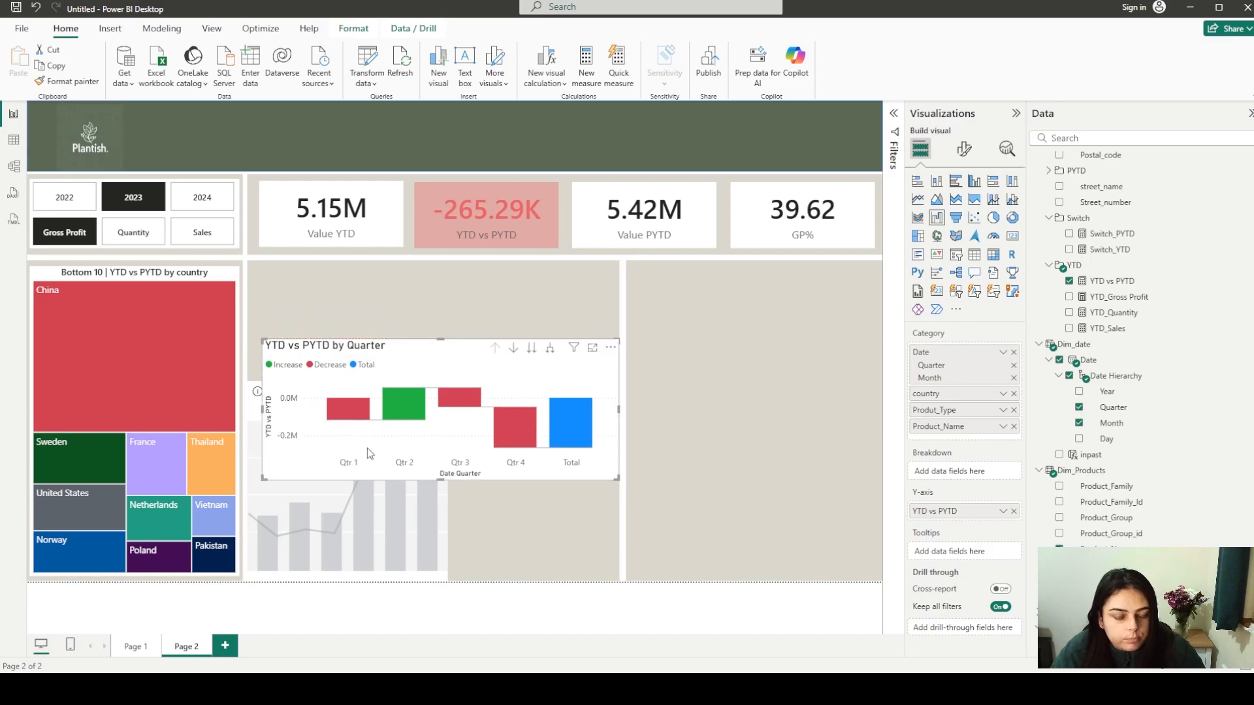
key(ctrl+z)
click(401, 487)
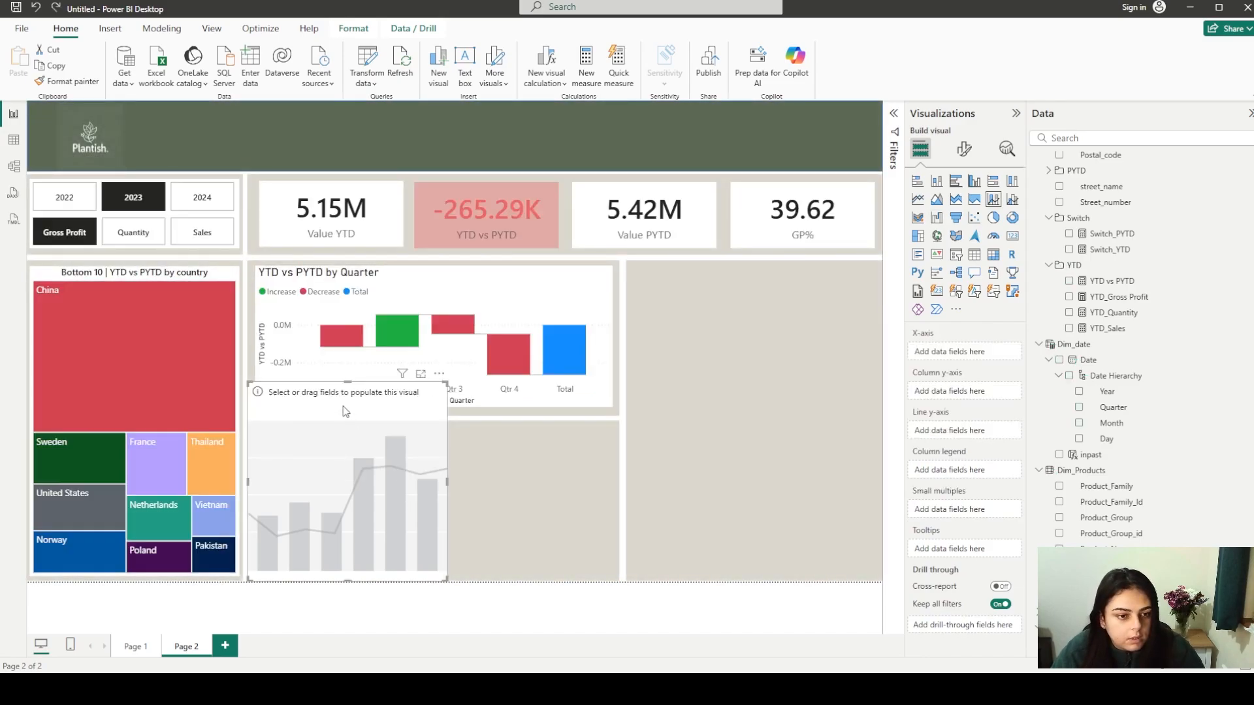
drag(348, 382, 371, 453)
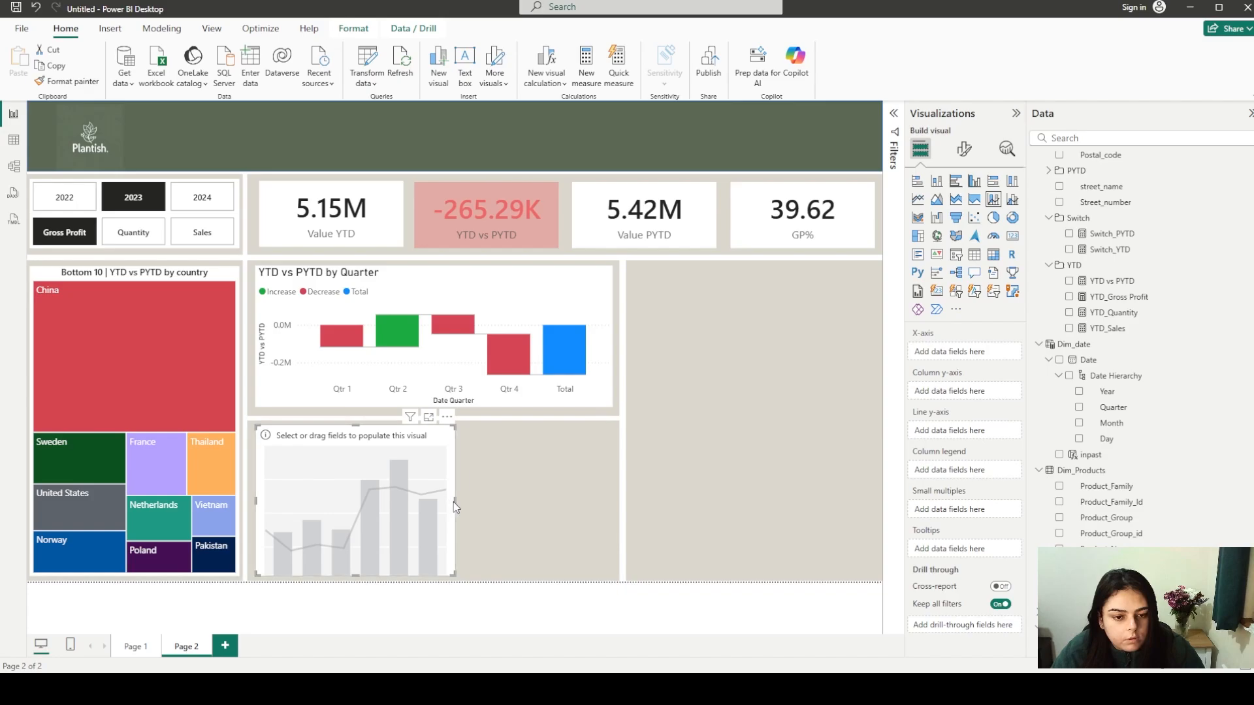
drag(457, 501, 614, 506)
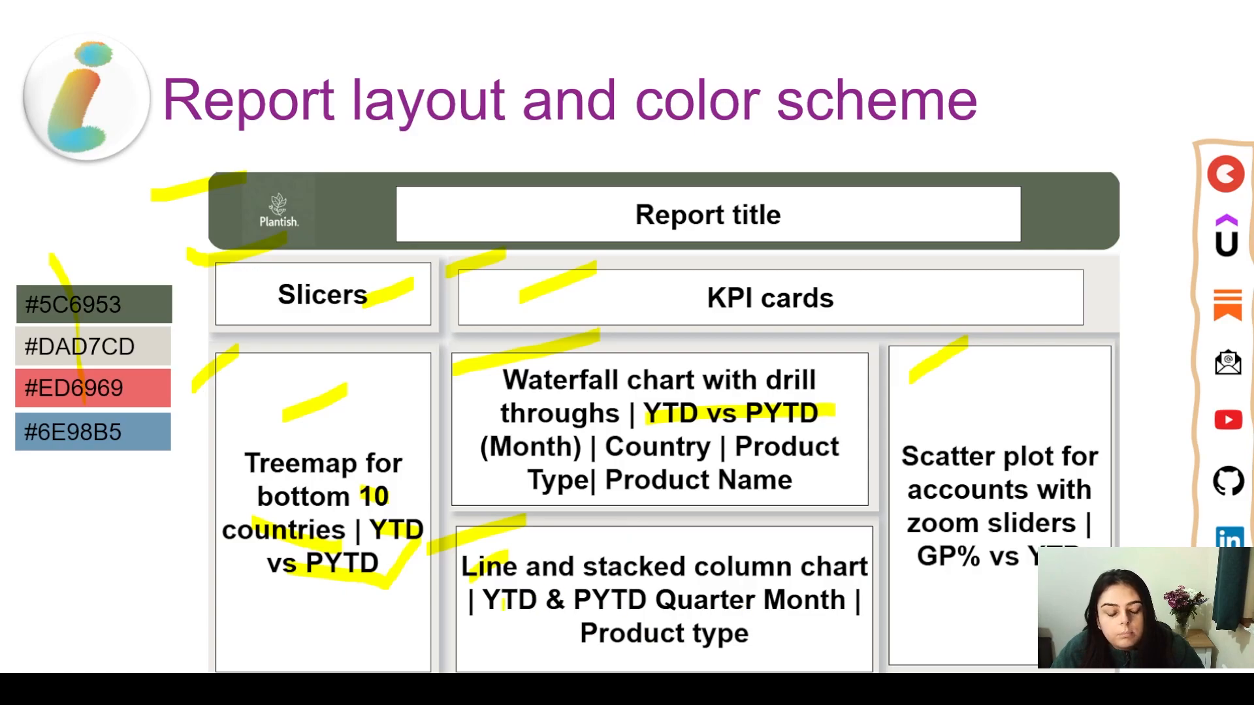
Highlight YTD & PYTD Quarter Month and Product type on the report layout slide, and return to Power BI
mouse_move(504, 604)
mouse_down()
mouse_move(721, 615)
mouse_move(806, 600)
mouse_up()
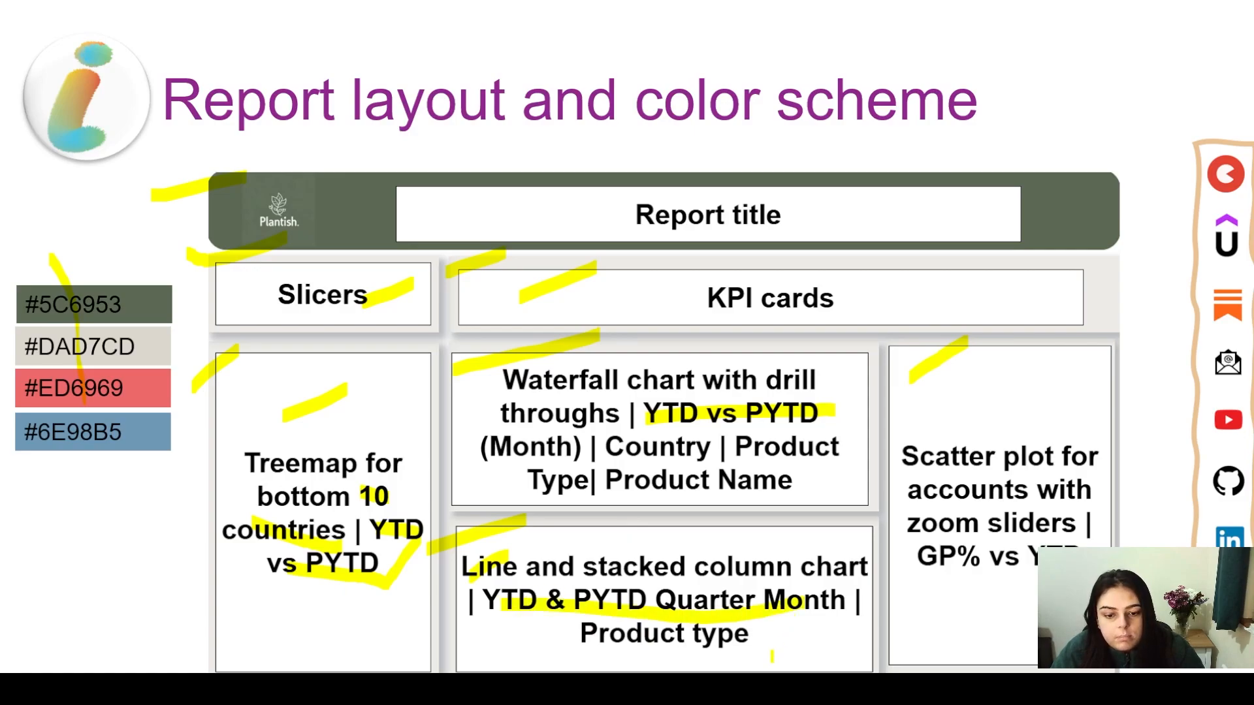
drag(772, 657, 579, 648)
key(alt+Tab)
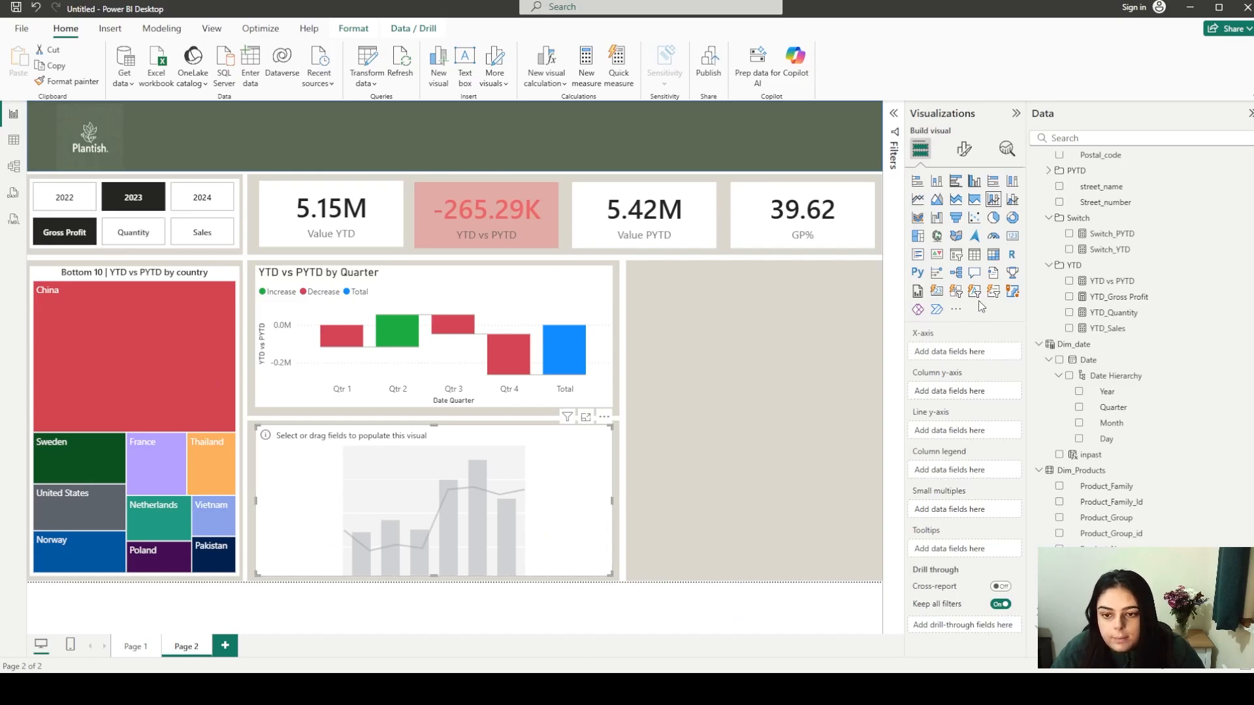
Set the combo chart's X-axis to the date hierarchy's Quarter and Month, with Switch_YTD as the column y-axis
click(1079, 409)
click(1079, 424)
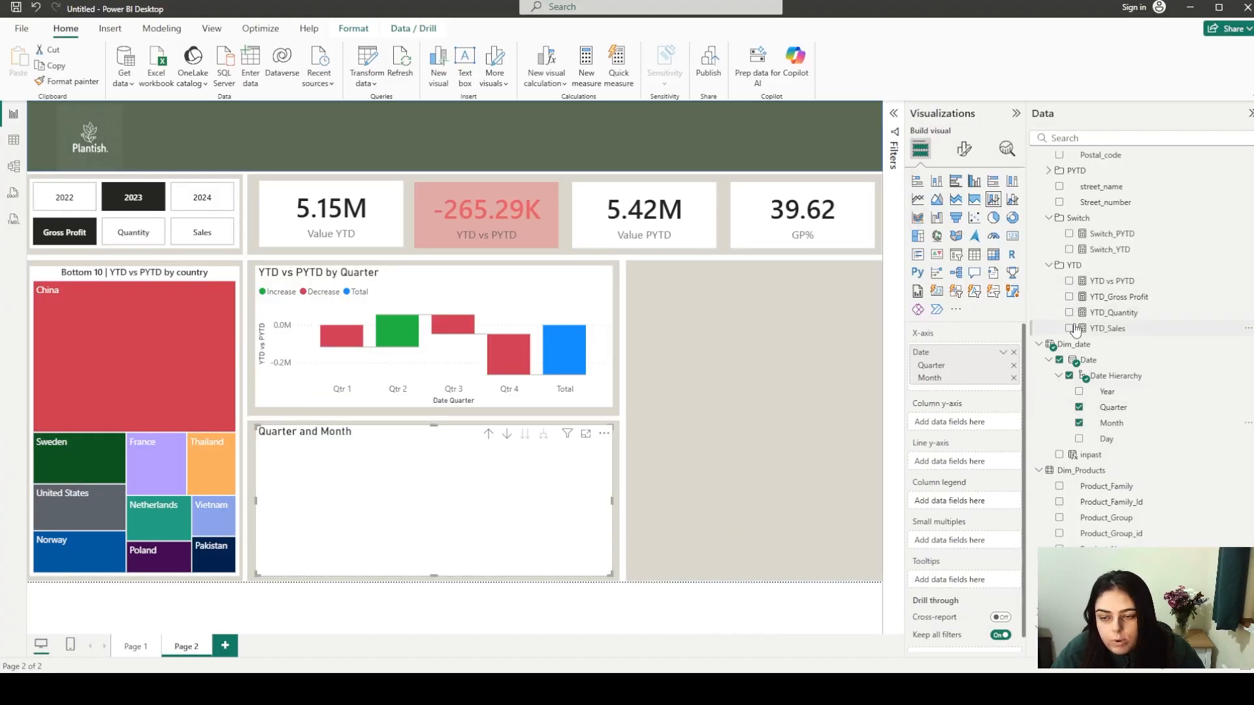
scroll(1074, 329, up, 2)
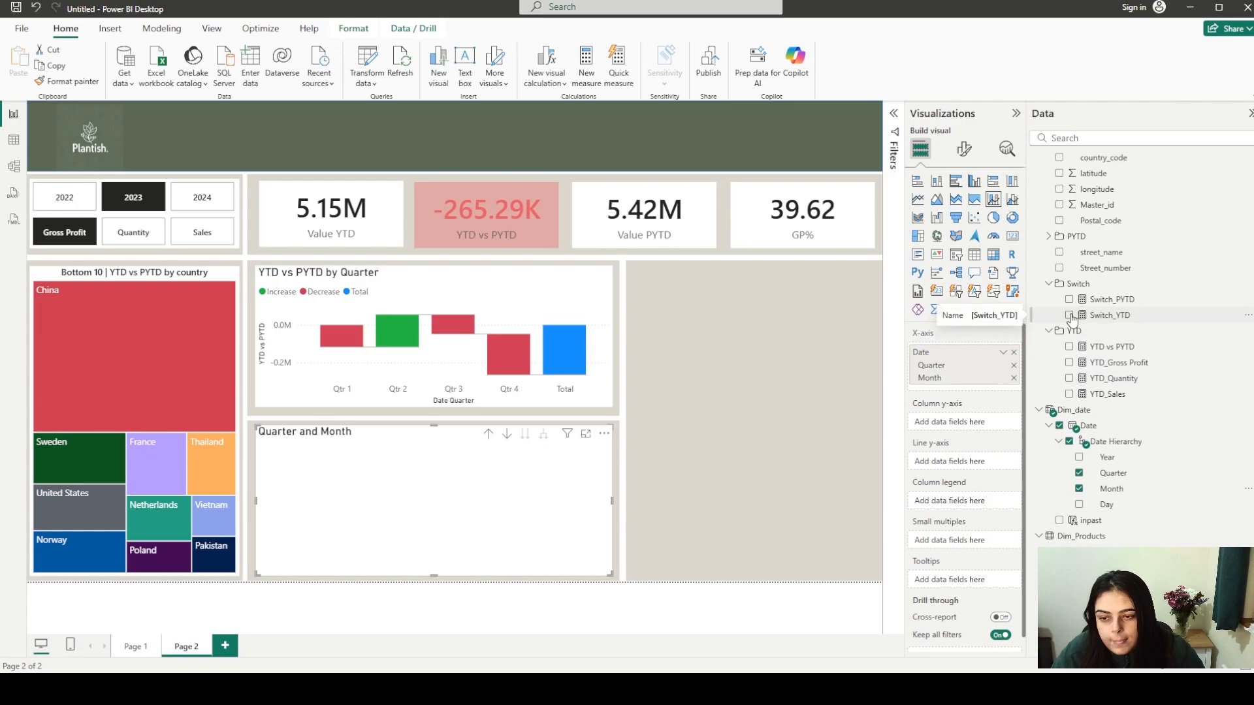
click(1070, 316)
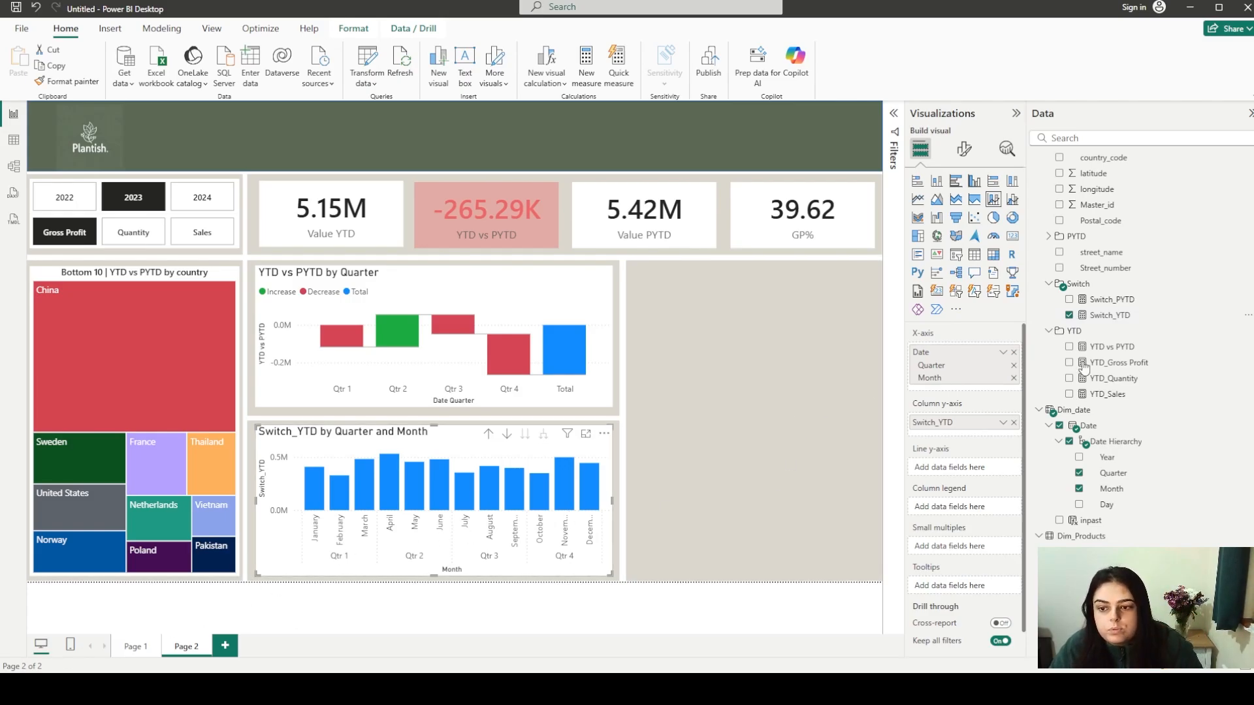
Add Switch_PYTD to the combo chart as its line y-axis, keeping it out of the column y-axis
click(1069, 300)
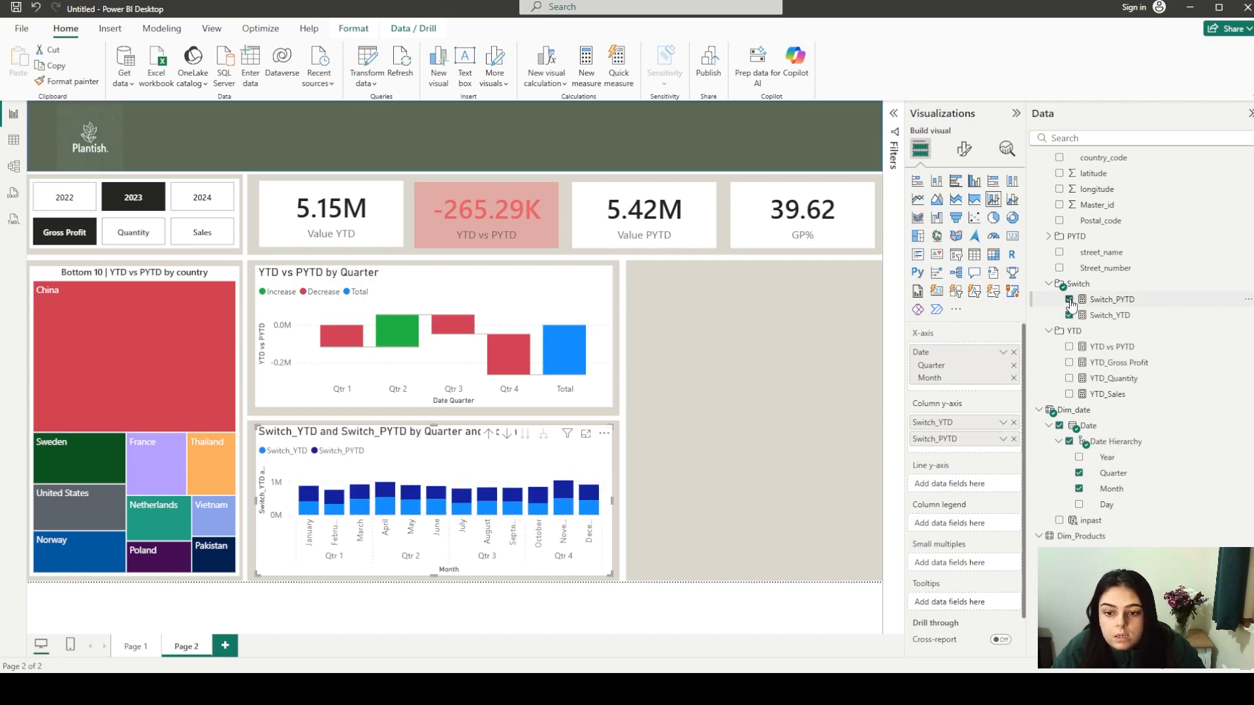
click(1069, 300)
drag(1111, 305, 957, 475)
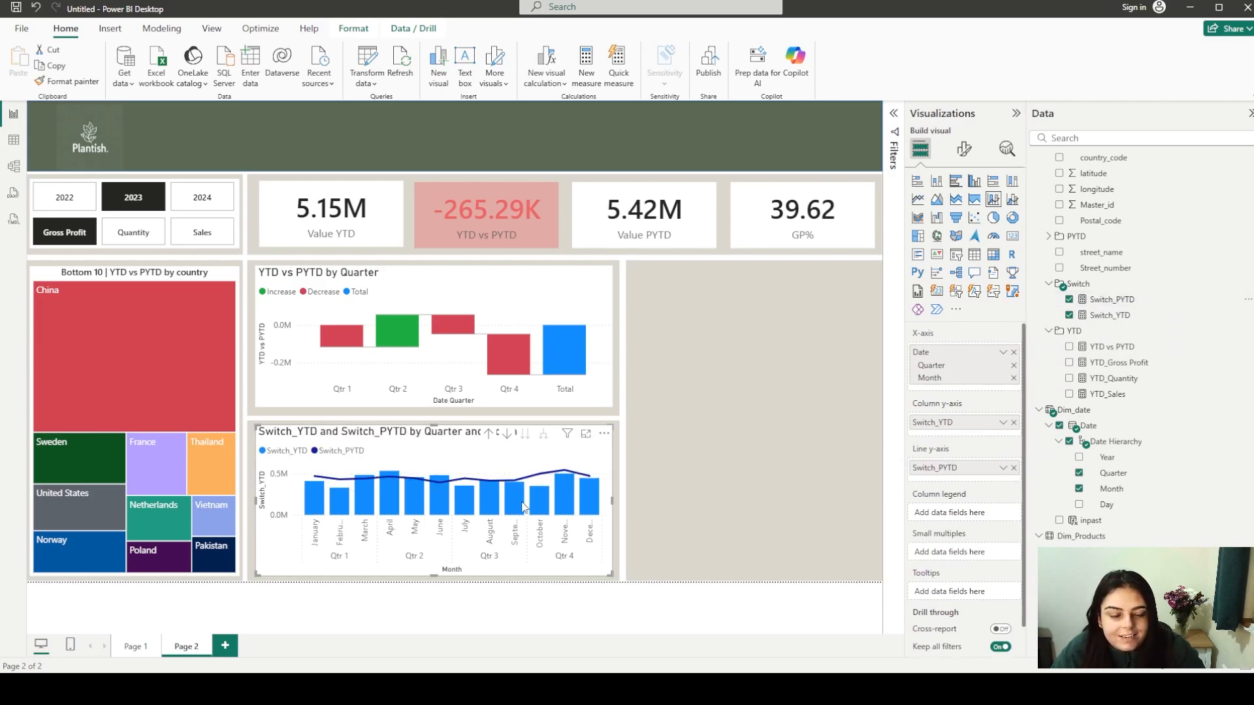
mouse_move(601, 493)
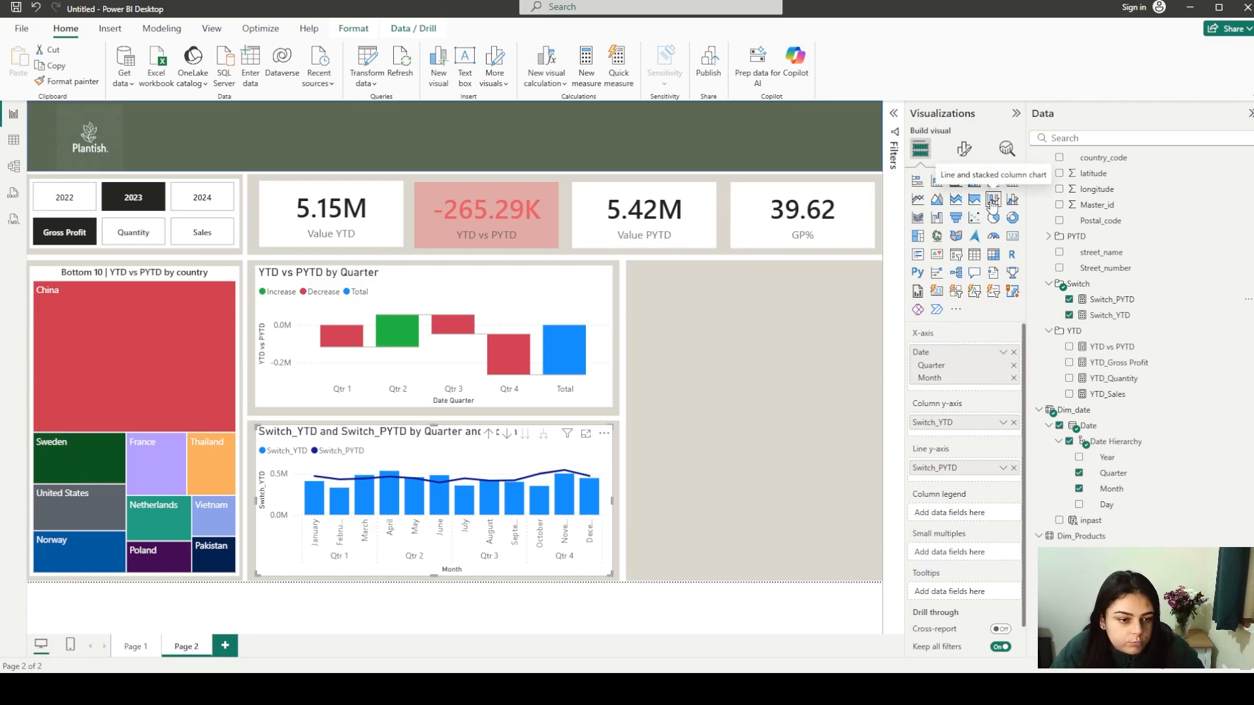
Rename the combo chart's column measure to Value YTD and its line measure to Value PYTD for this visual
double_click(930, 425)
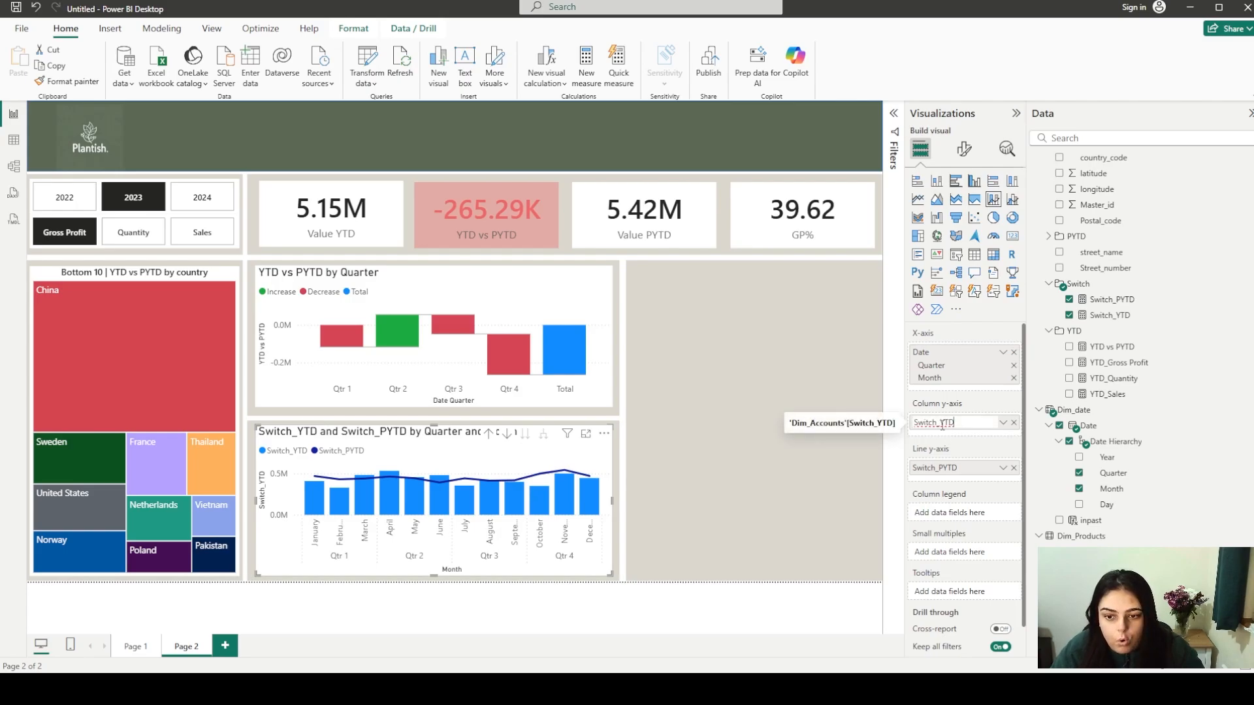
drag(938, 423, 907, 422)
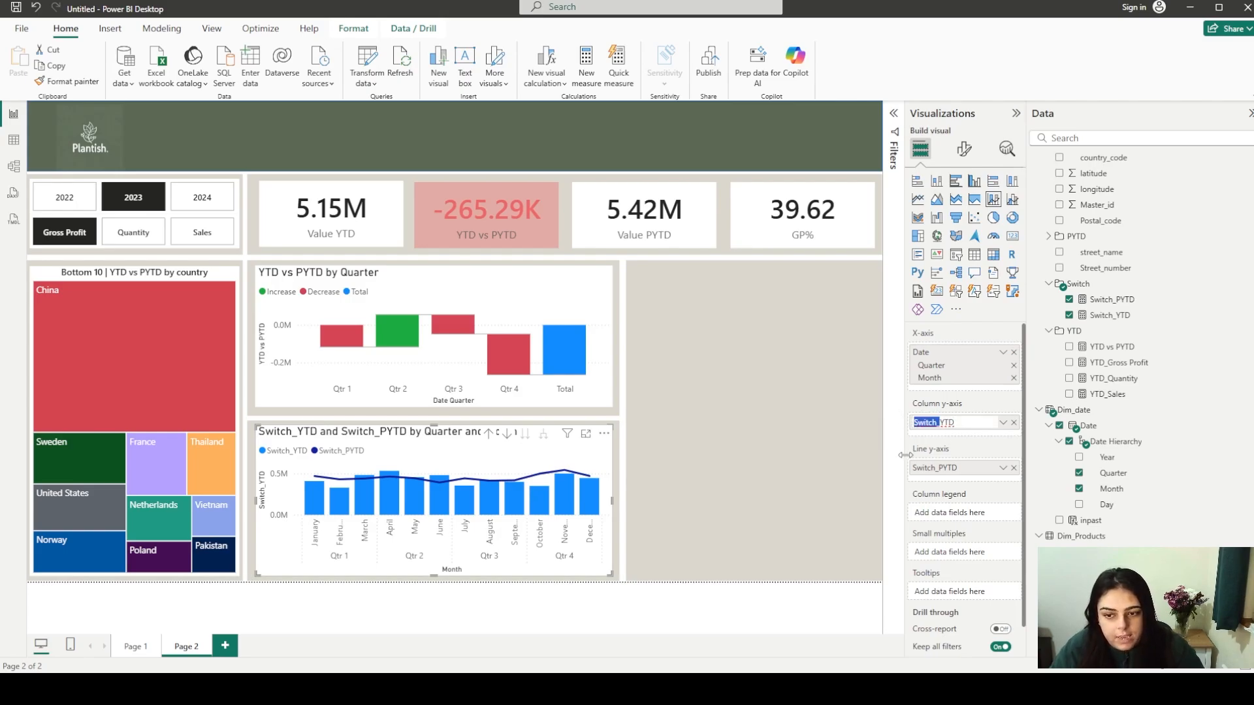
text(Value)
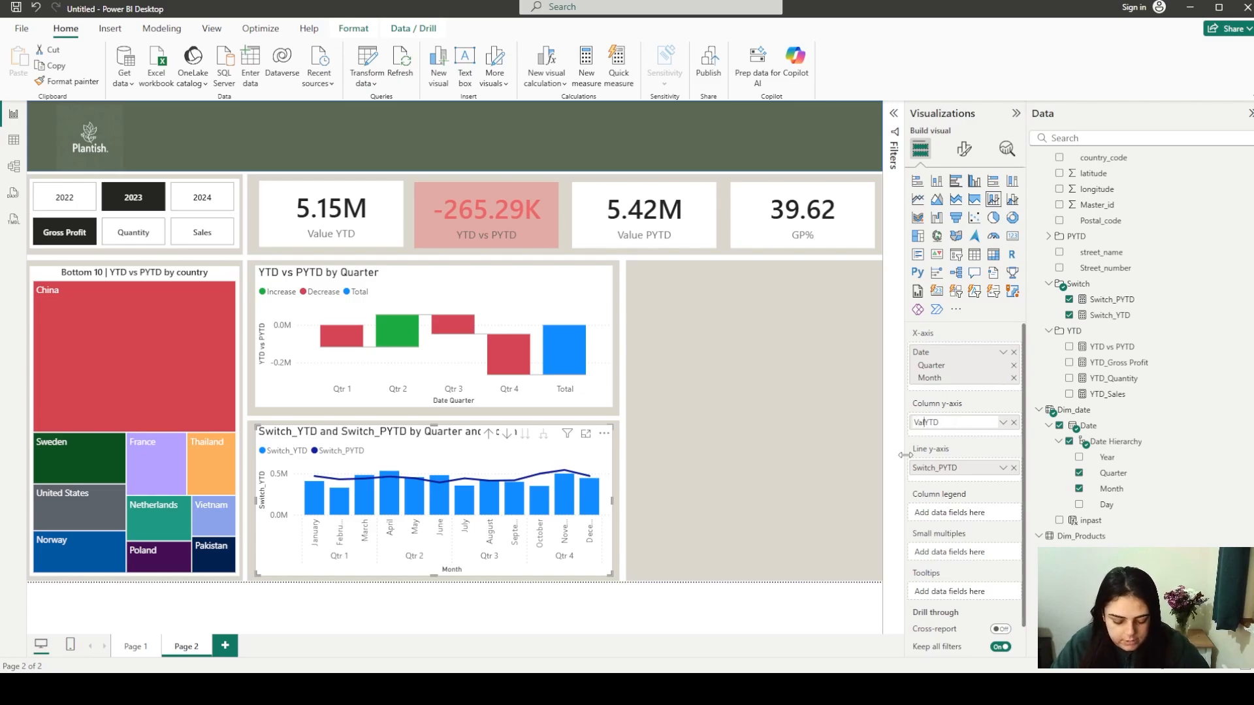
key(Return)
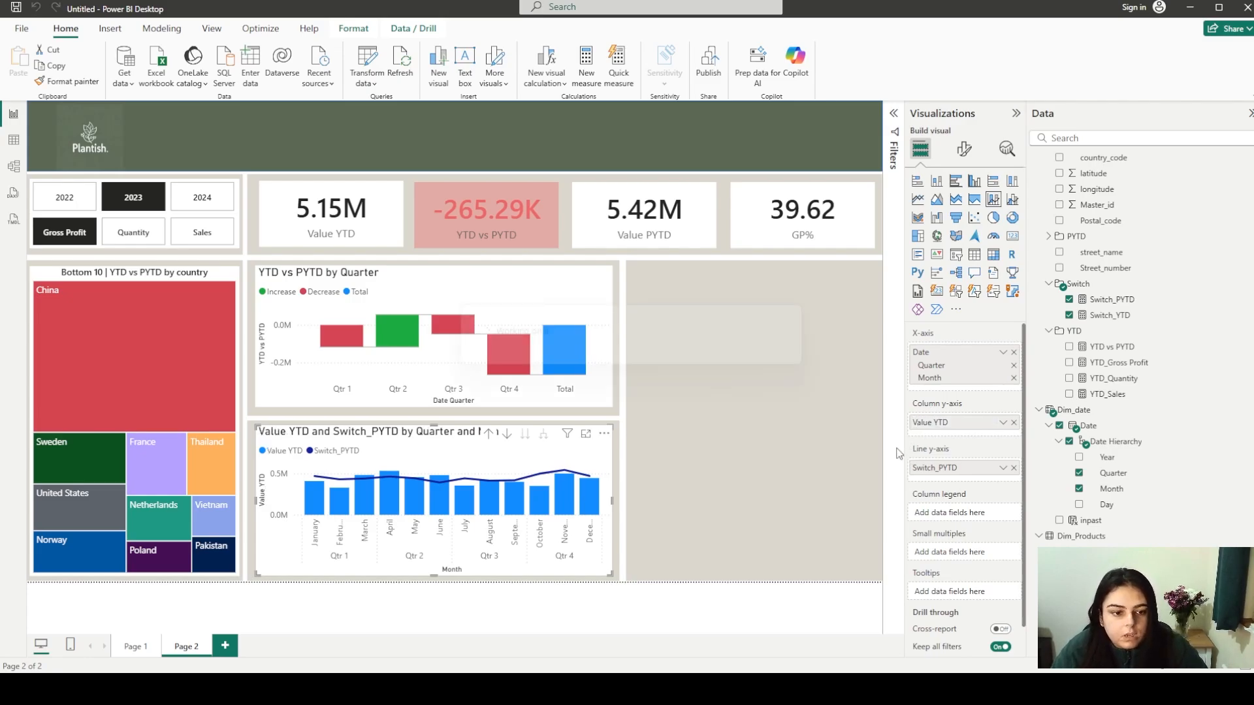
double_click(936, 469)
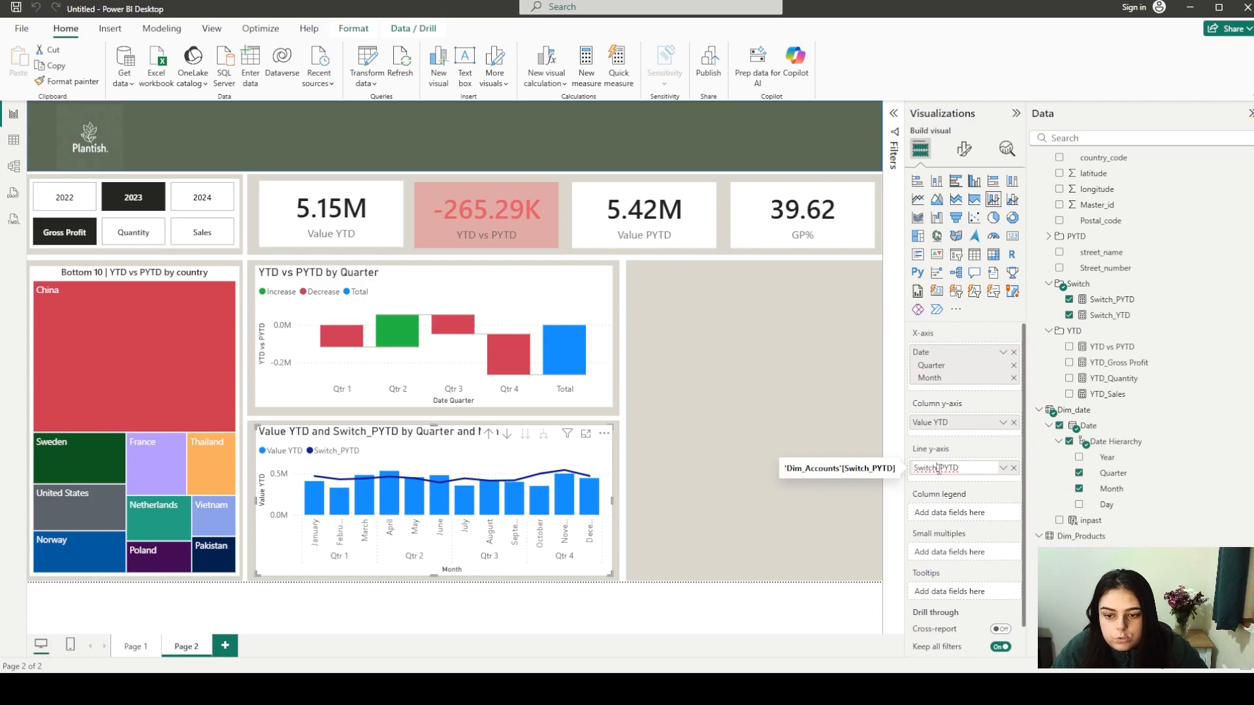
drag(938, 468, 906, 465)
key(BackSpace)
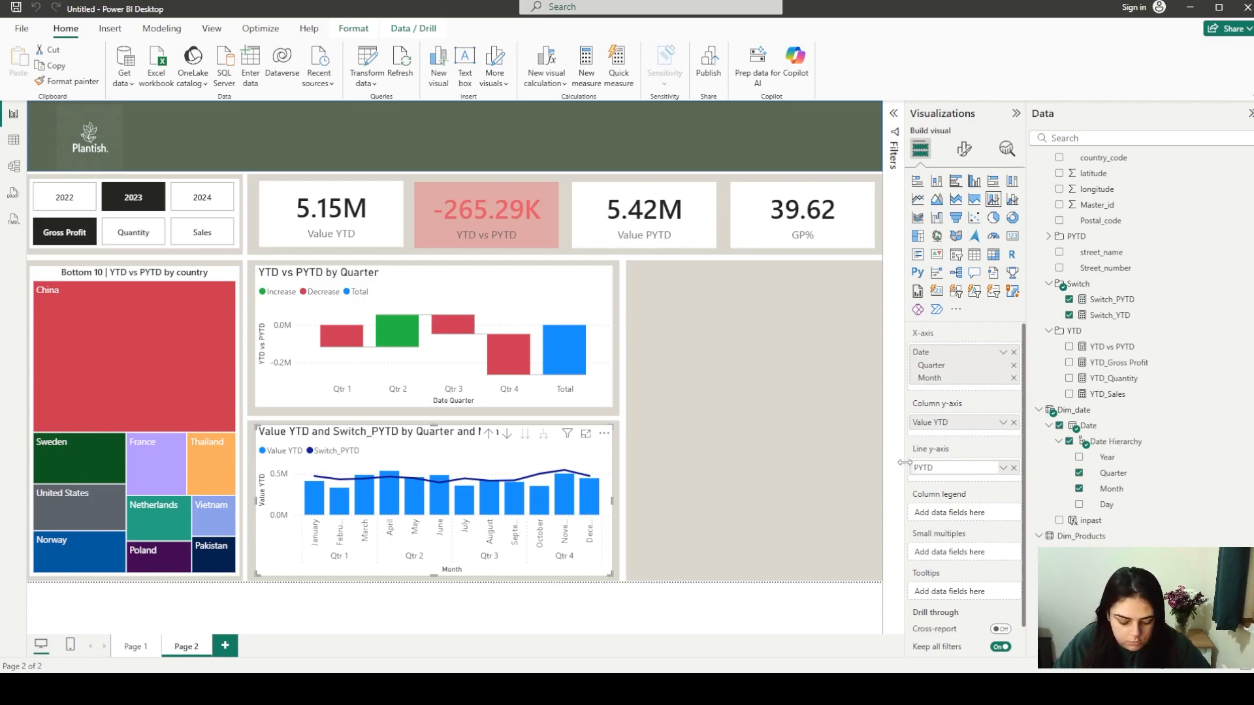
text(Value)
key(Return)
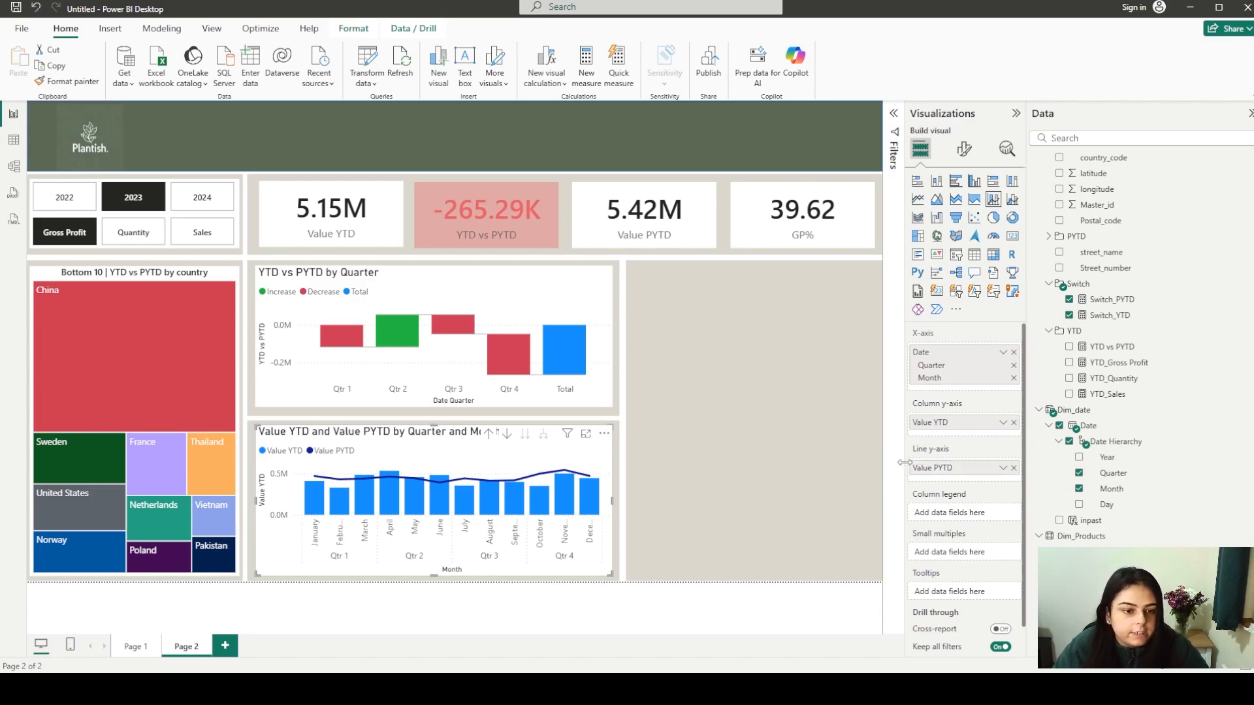
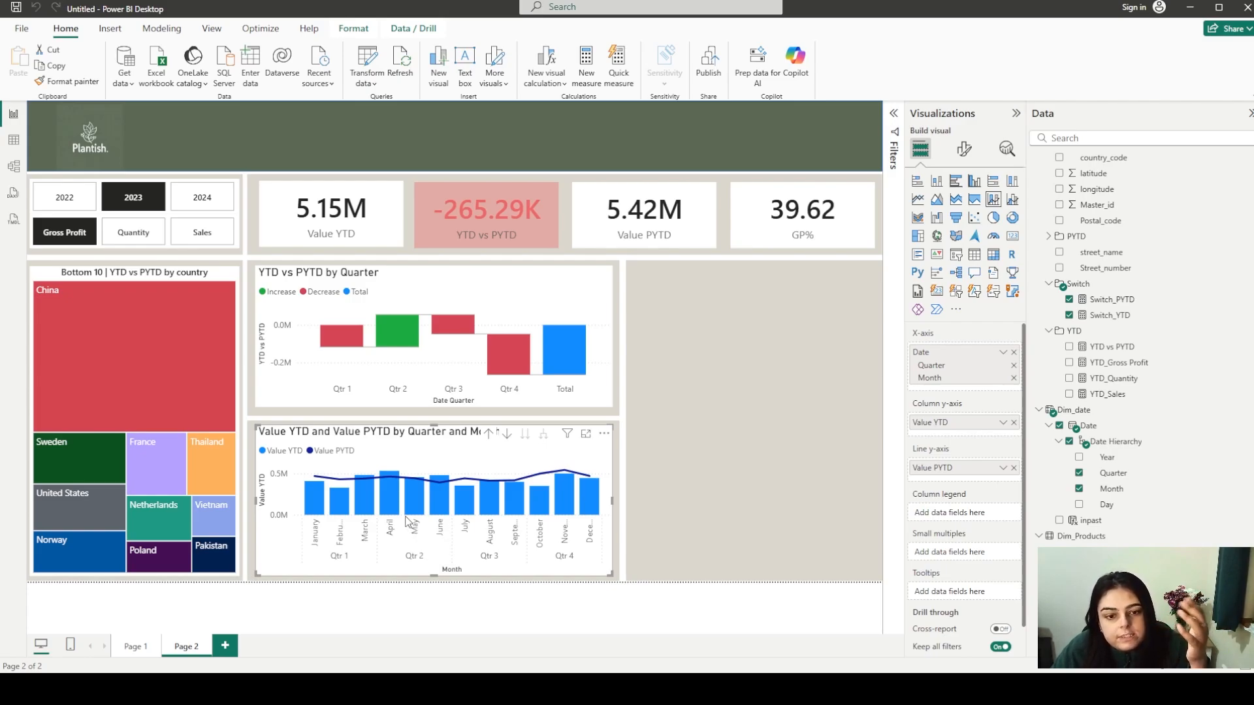
Check how the charts respond to the year slicer with 2022 and 2024, and set it back to 2023
click(65, 198)
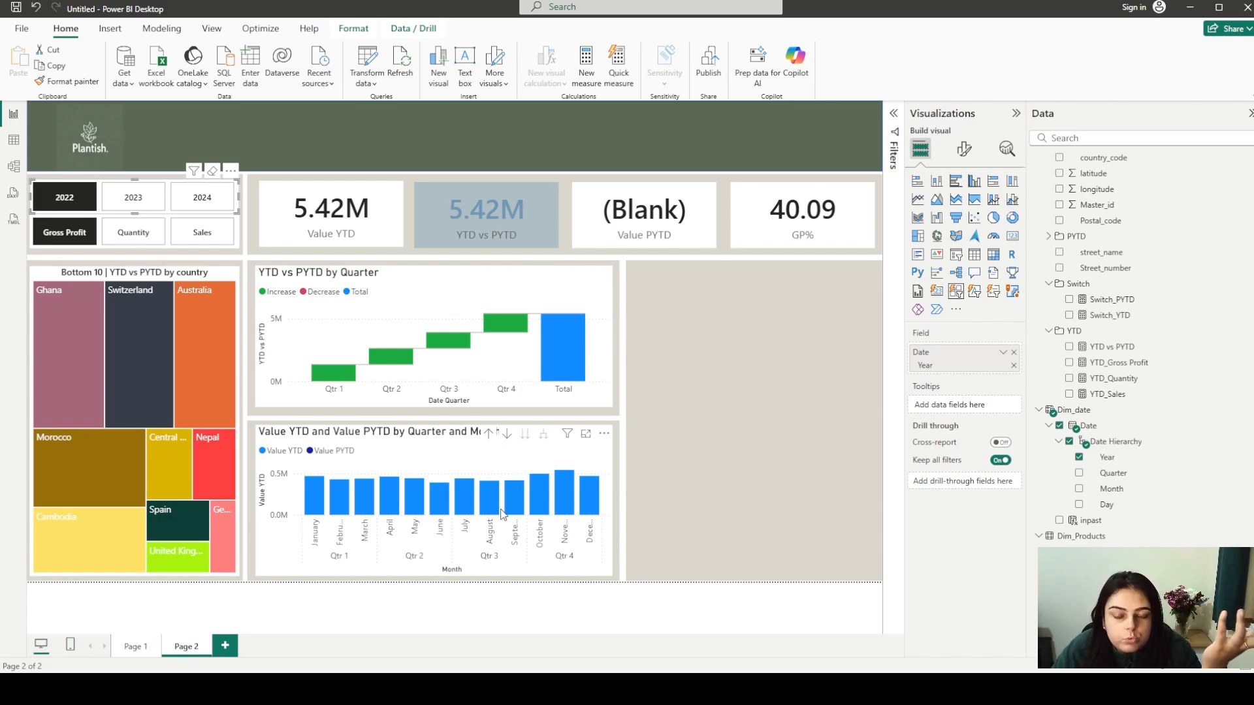
click(206, 211)
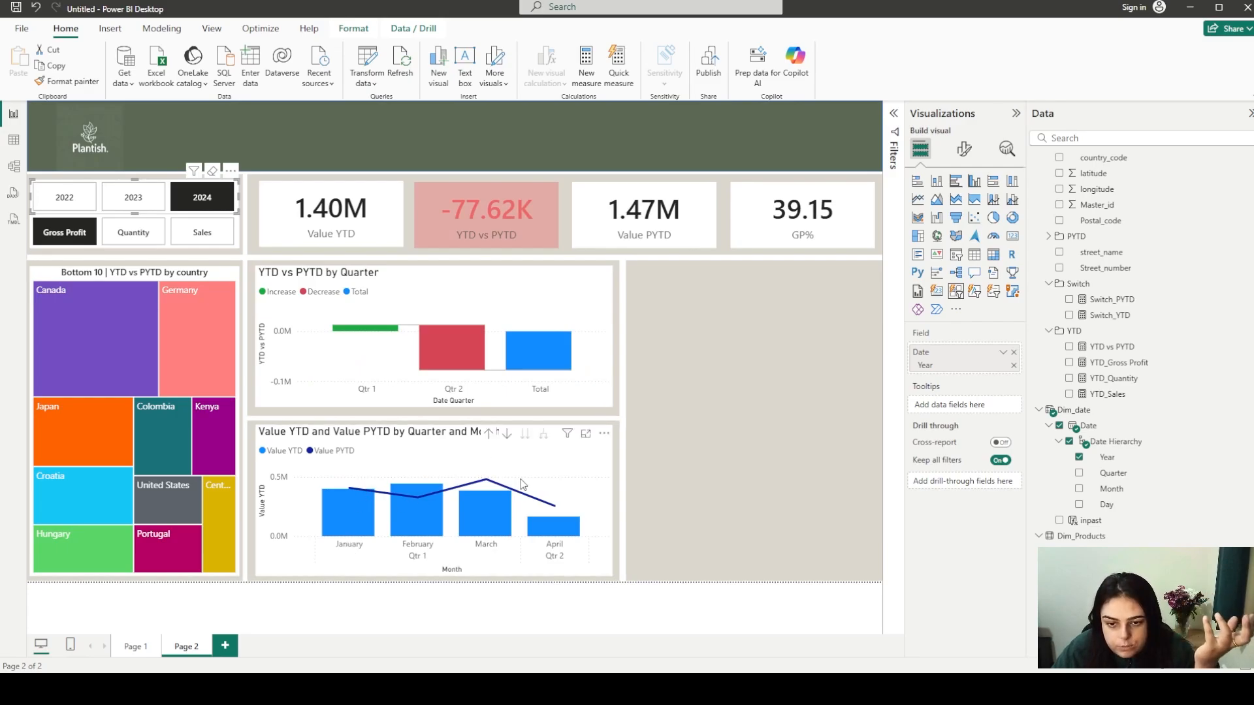
click(133, 203)
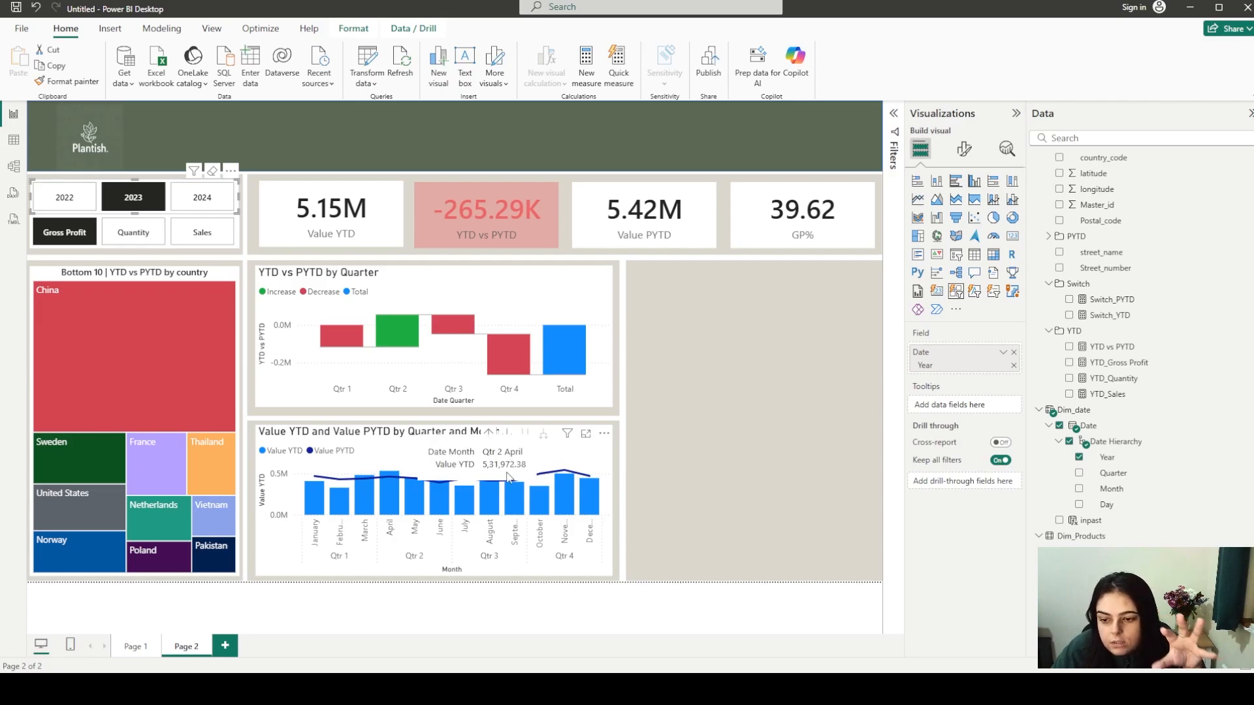
scroll(1039, 547, down, 1)
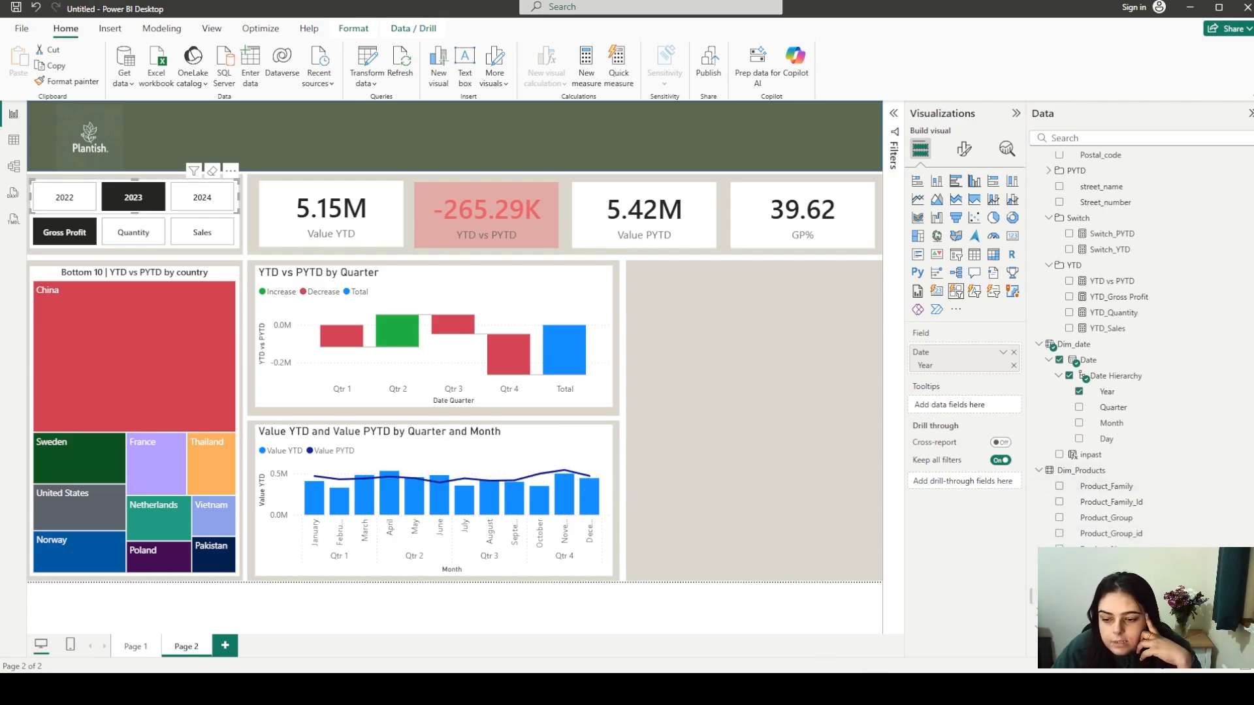
Split the combo chart's columns by product type with Produt_Type as column legend, and underline Product type on the layout slide
click(507, 565)
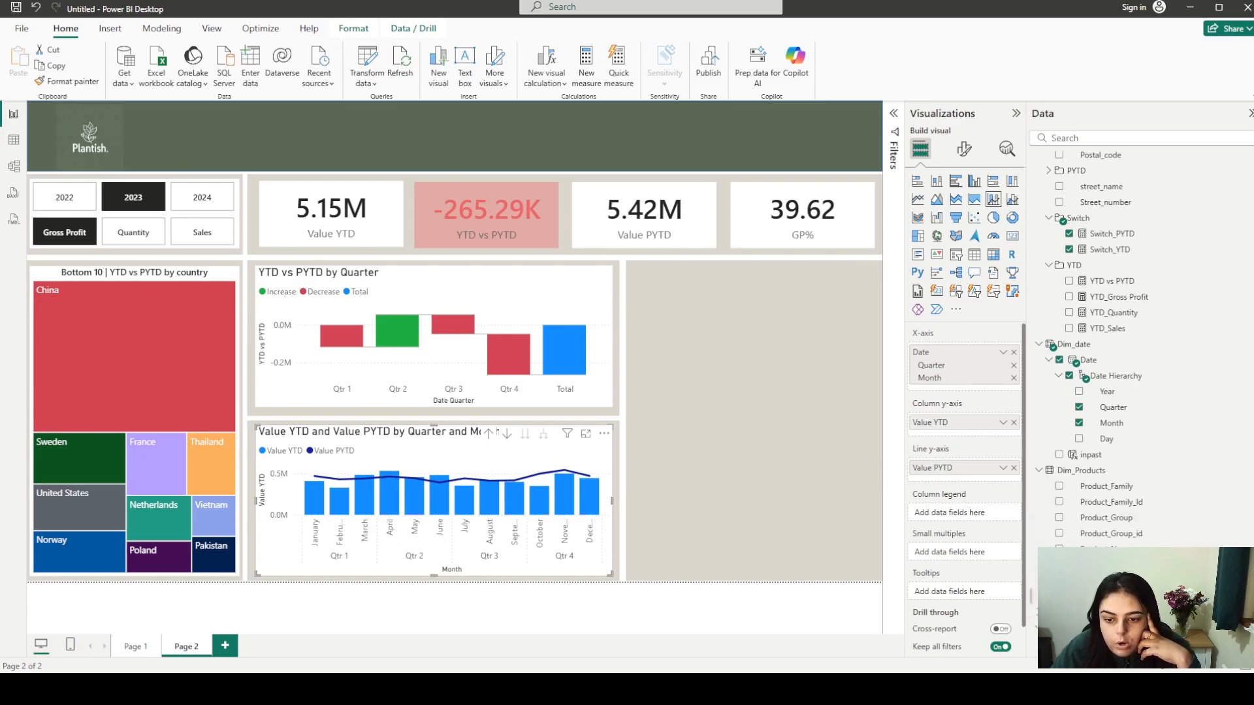
drag(1106, 549, 963, 520)
drag(963, 514, 961, 514)
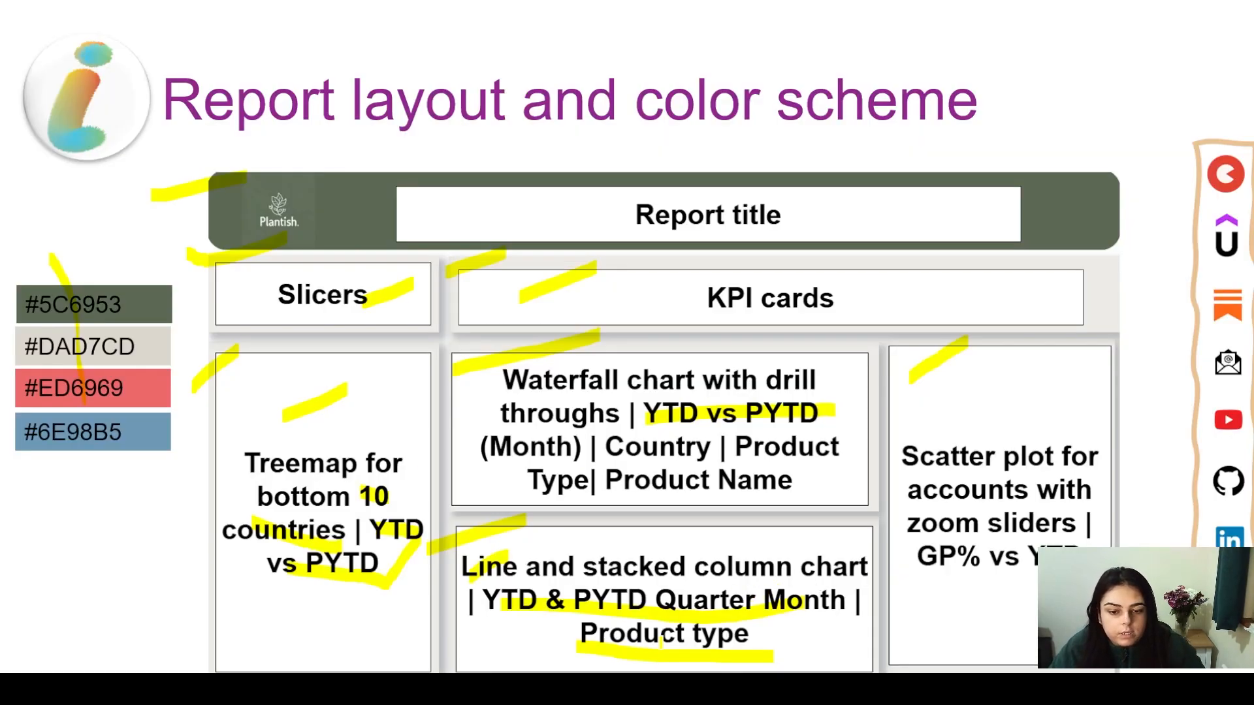
drag(661, 640, 837, 644)
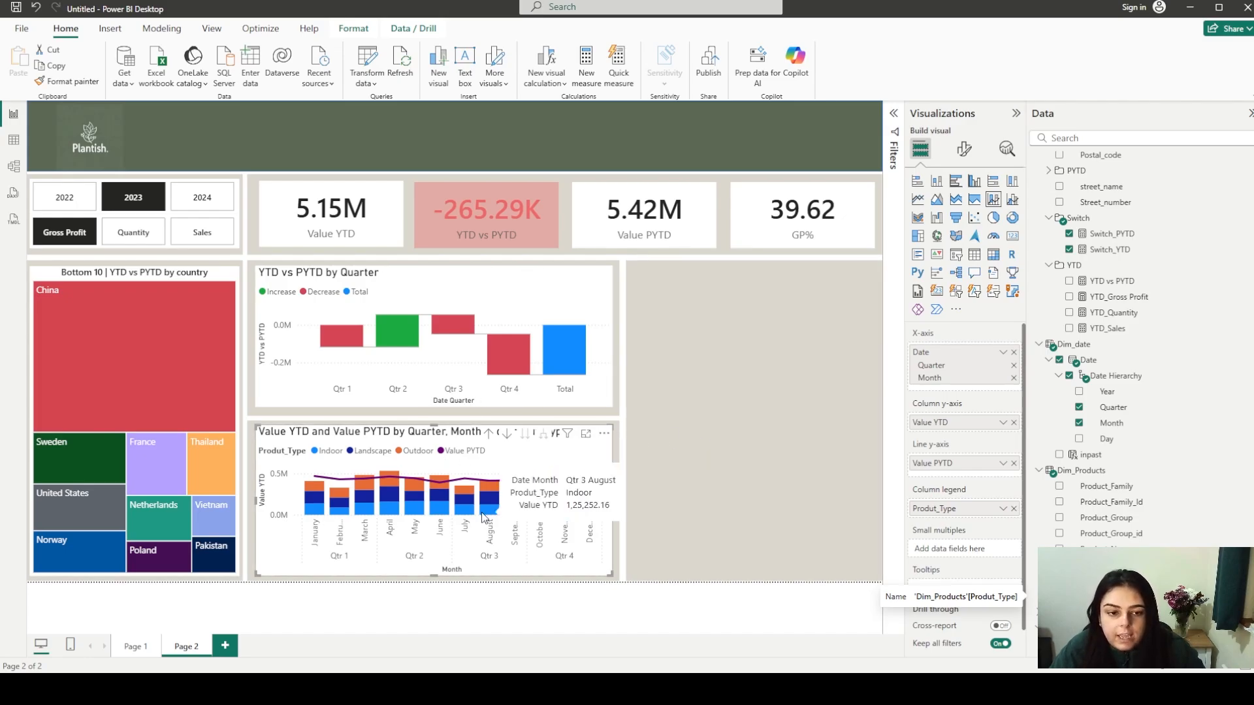
Check the layout slide for the visual planned in the empty panel, and highlight the scatter plot entry there
click(812, 498)
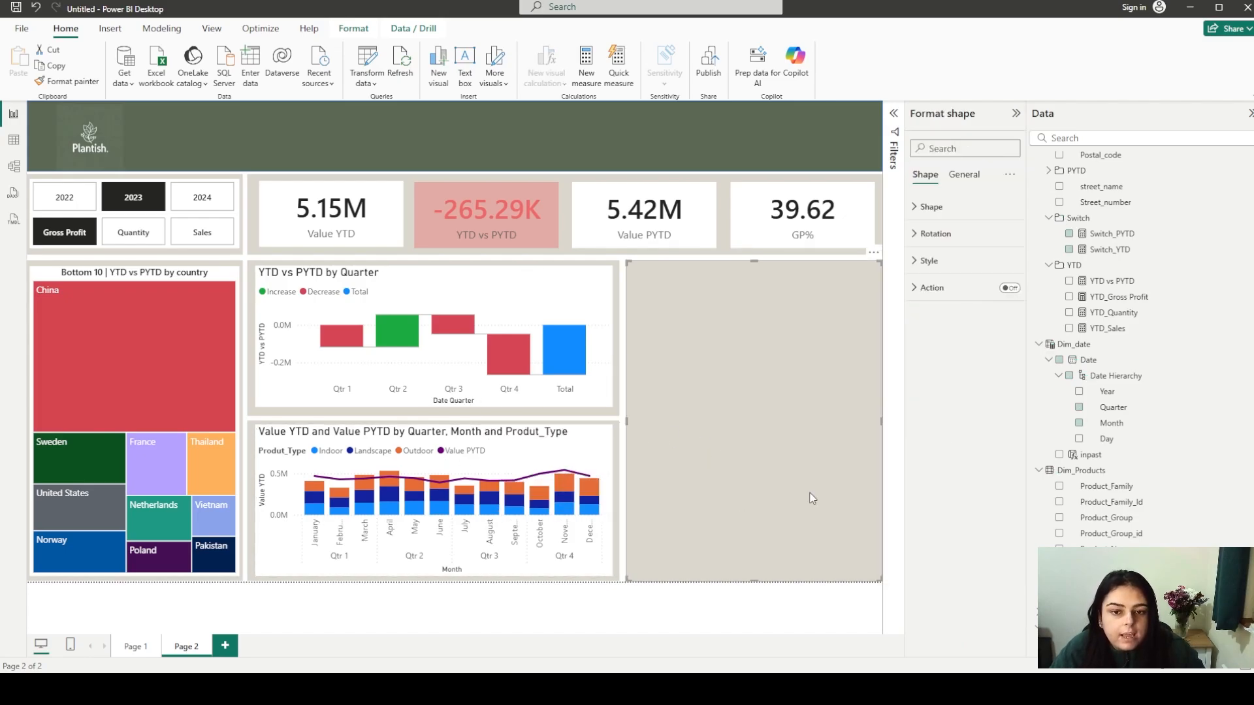
key(alt+Tab)
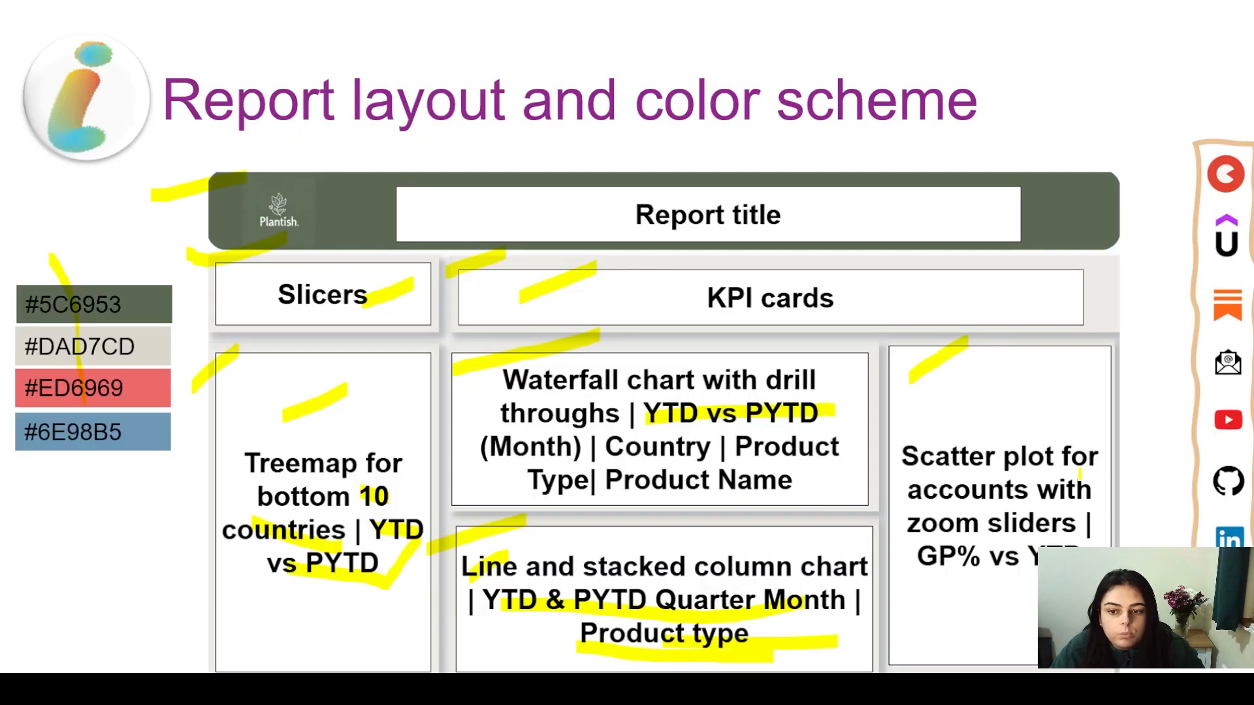
drag(1046, 415, 933, 492)
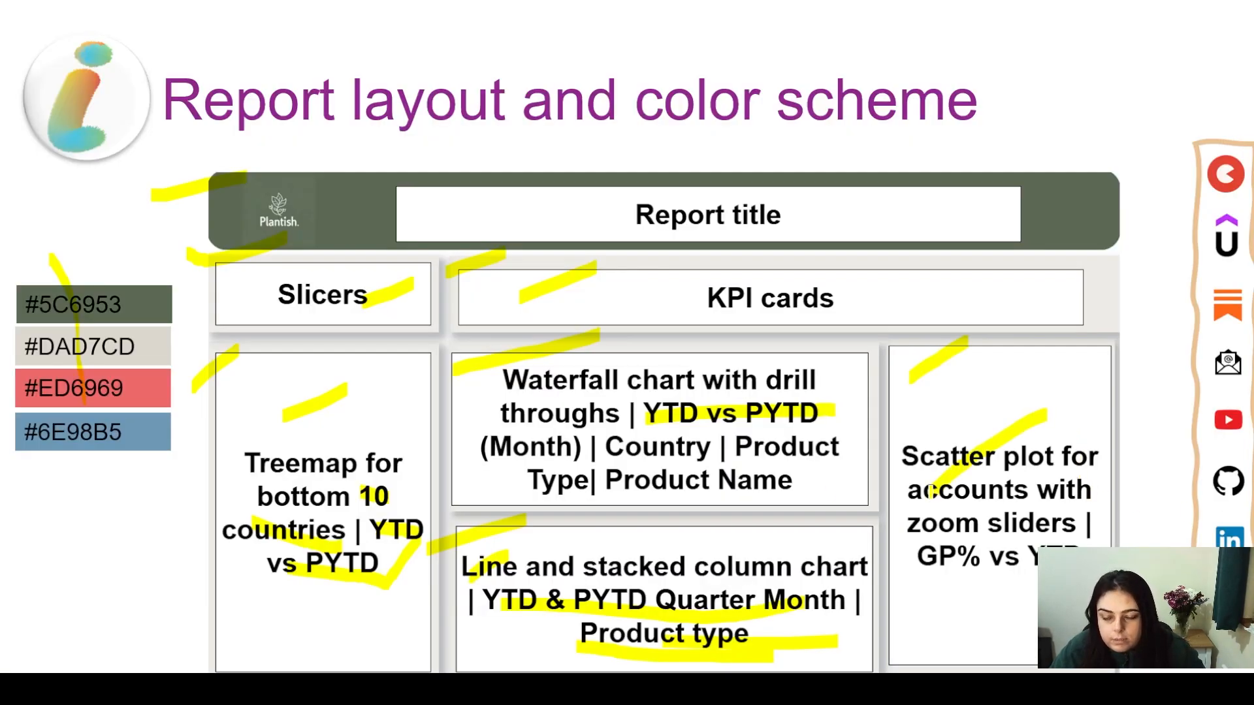
key(alt+Tab)
Insert a scatter chart and move and resize it to fill the empty panel beside the waterfall and combo charts
click(625, 320)
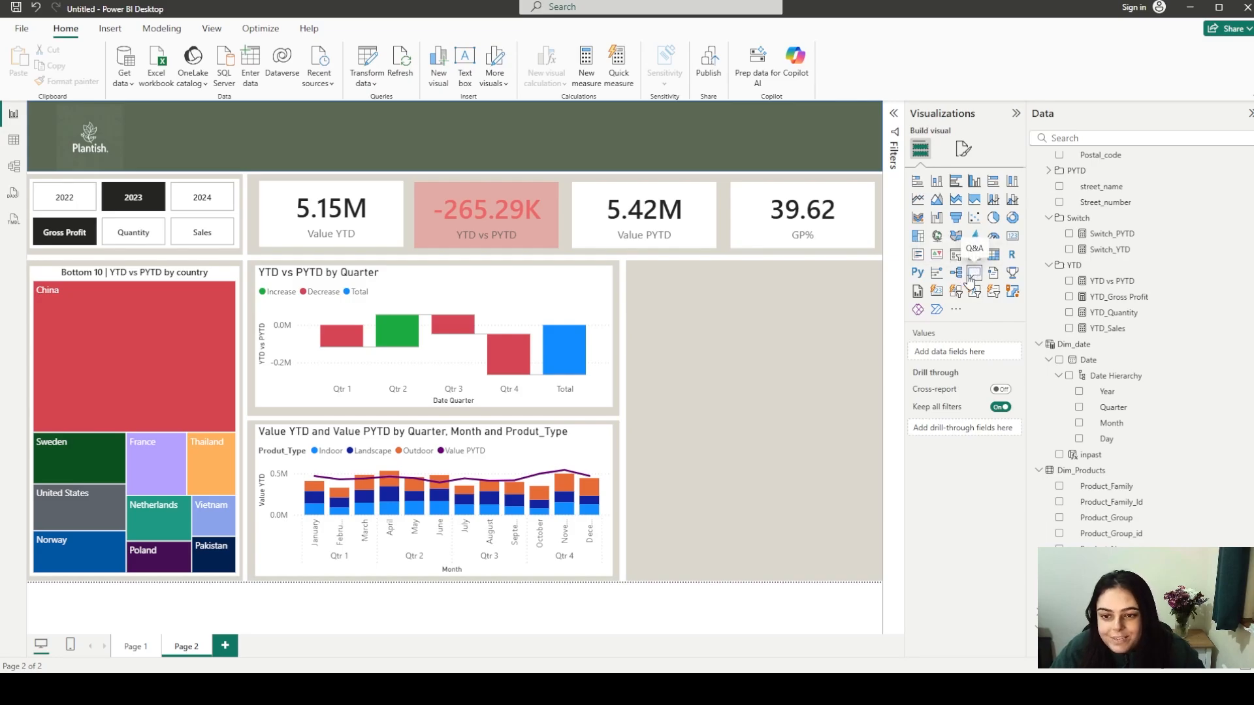
click(976, 218)
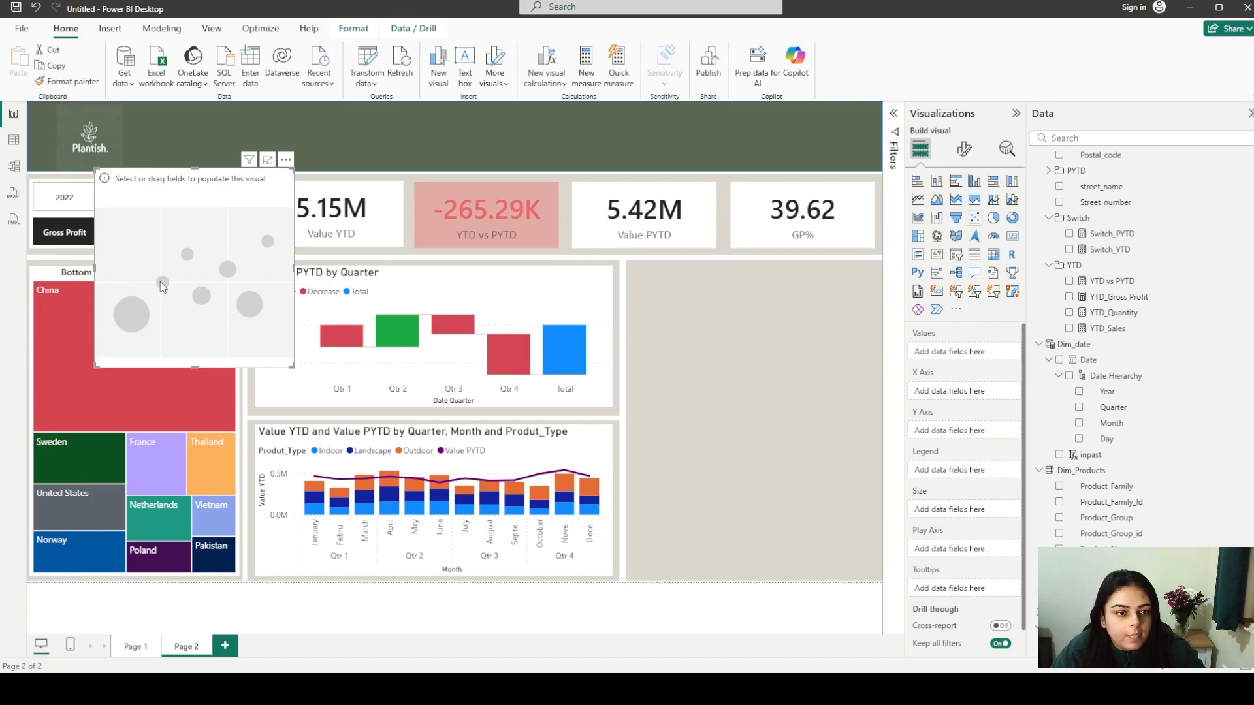
drag(160, 281, 699, 381)
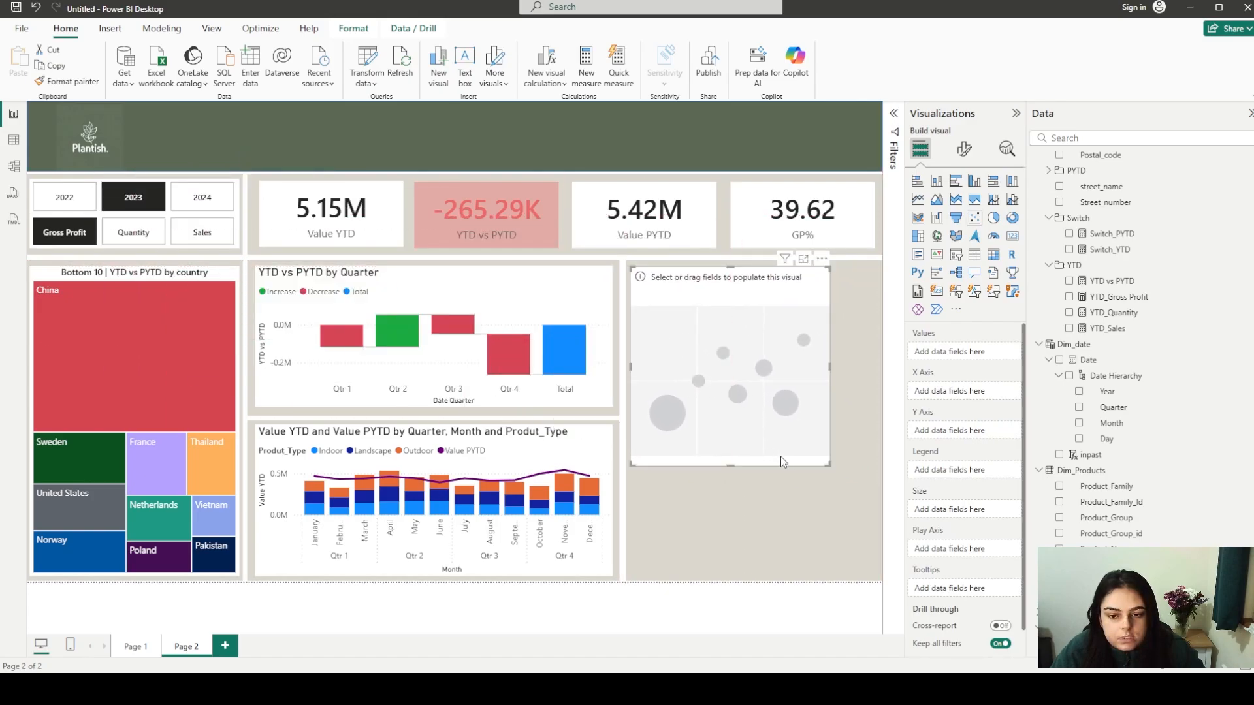
drag(828, 471, 864, 577)
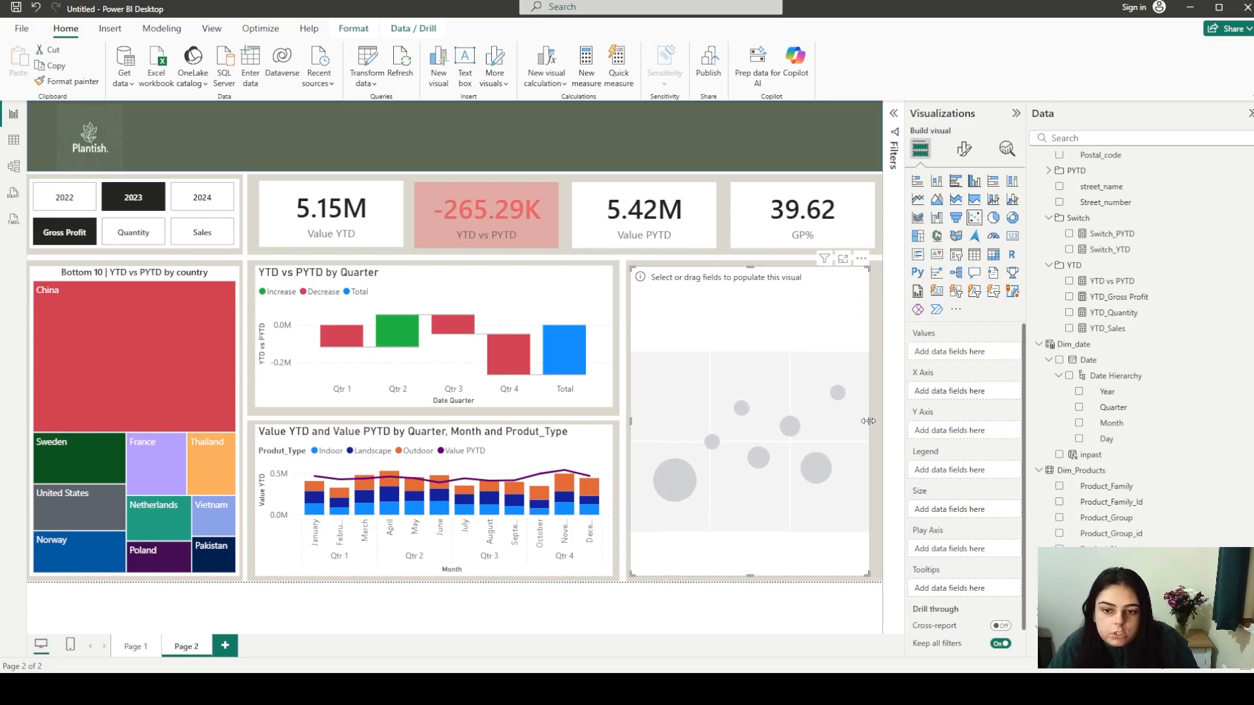
drag(869, 421, 872, 424)
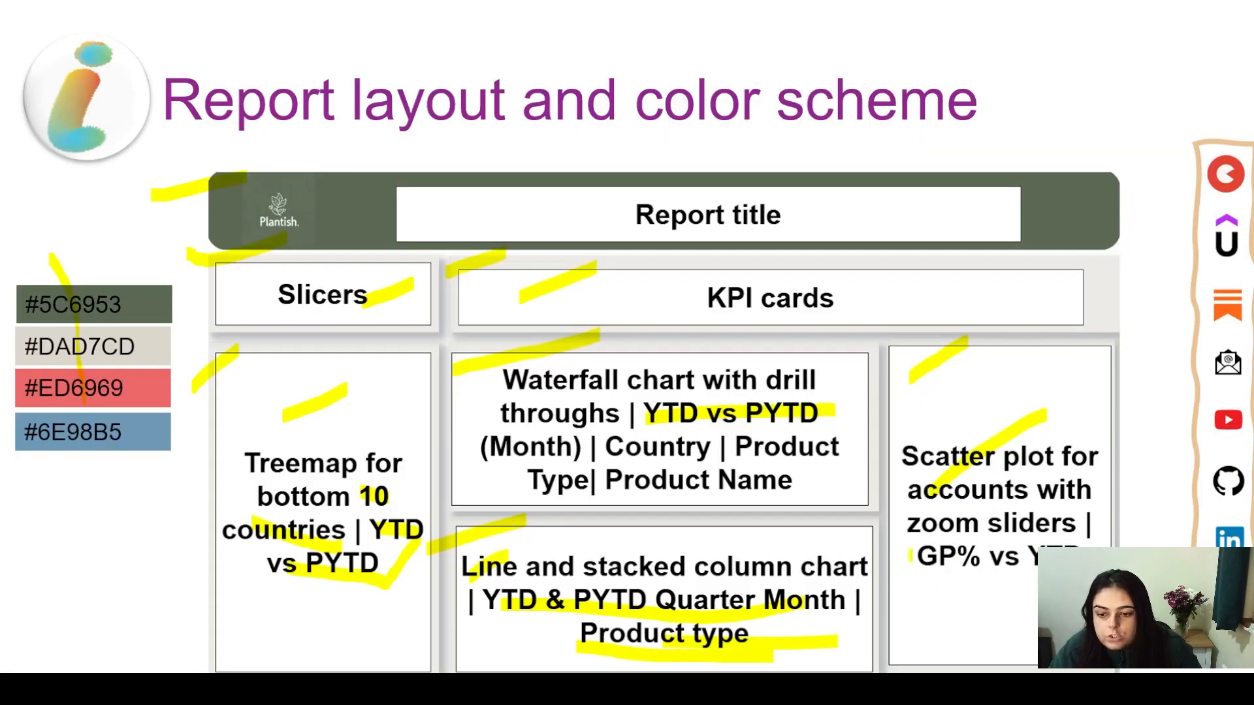
Following the layout's GP% vs YTD note, set the scatter chart's X axis to Switch_YTD and its Y axis to GP%
drag(911, 556, 988, 560)
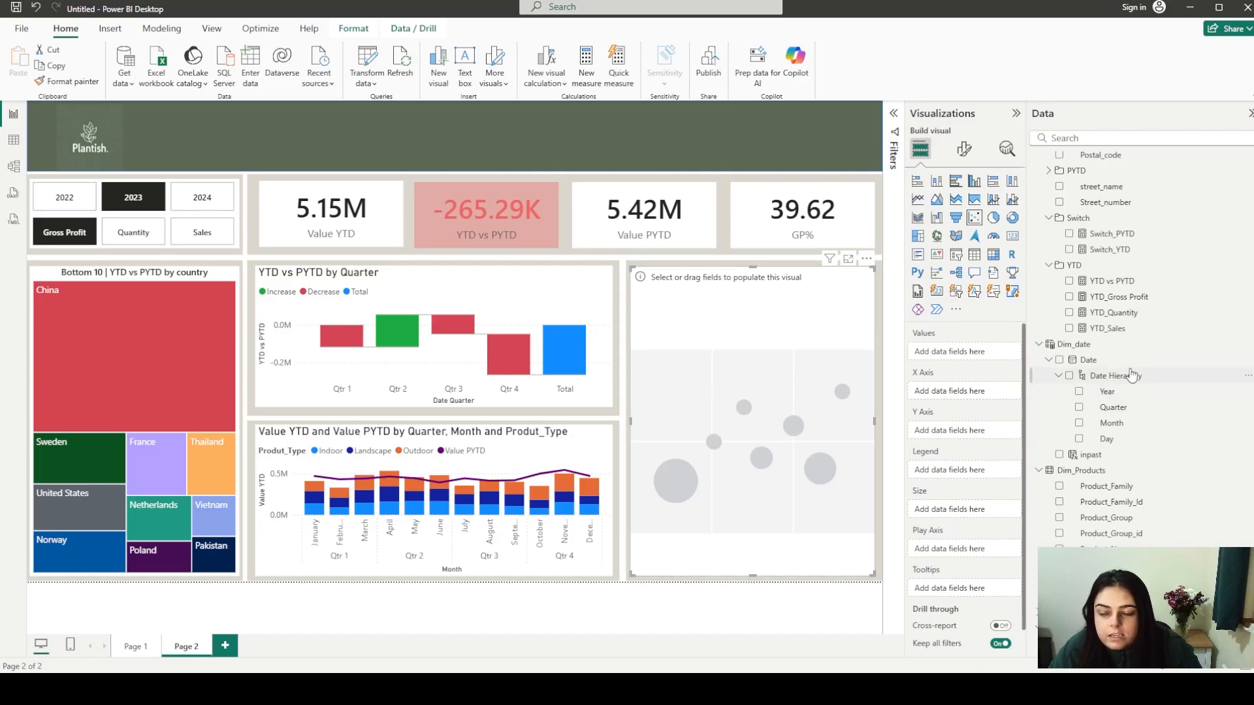
scroll(1127, 378, up, 3)
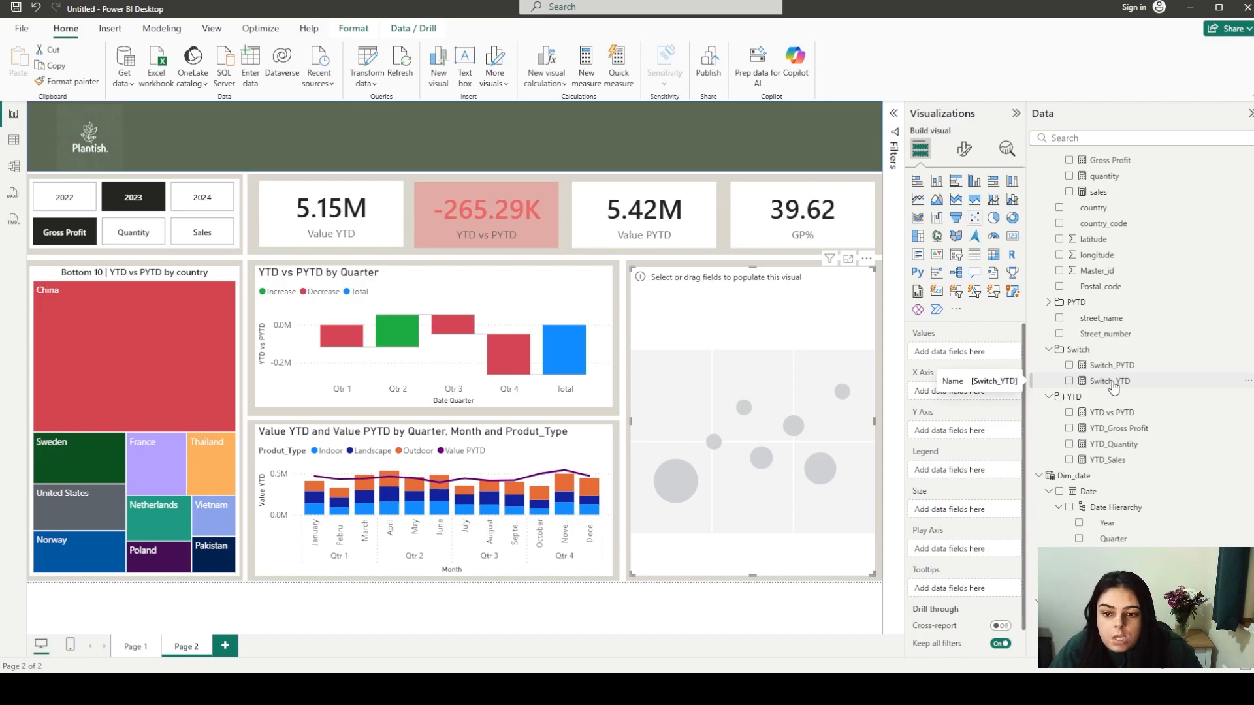
drag(1114, 387, 946, 397)
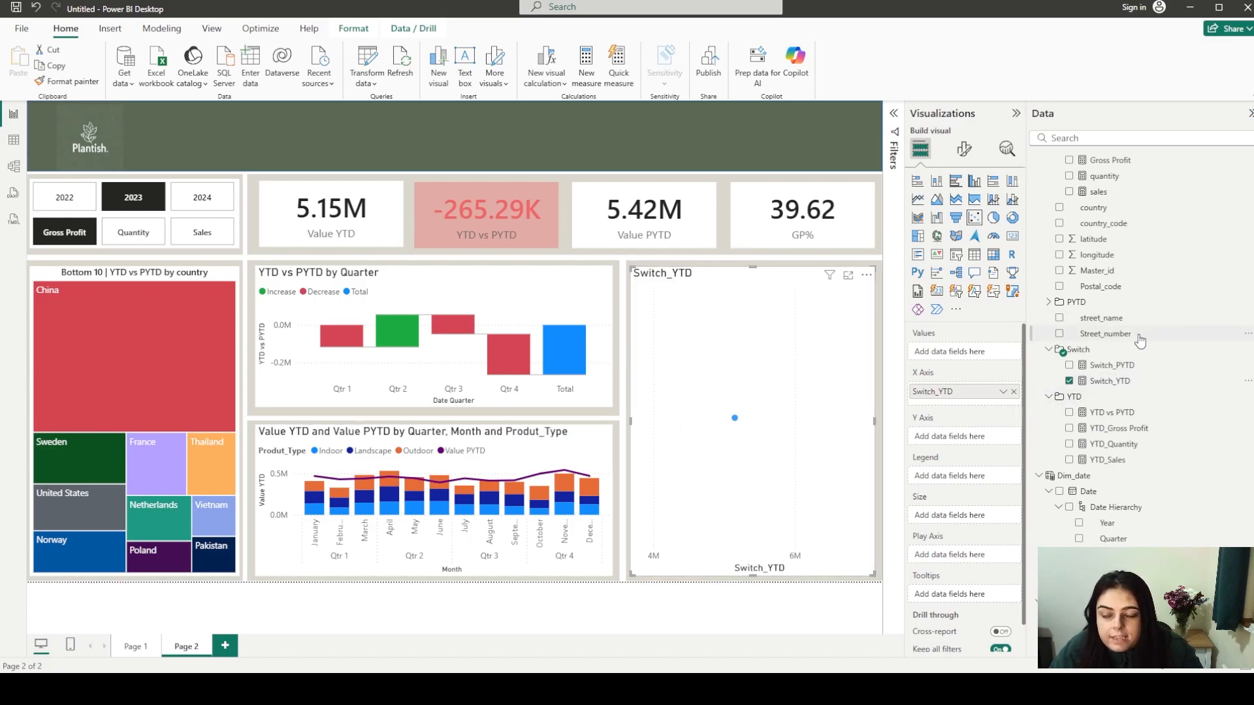
scroll(1140, 340, up, 3)
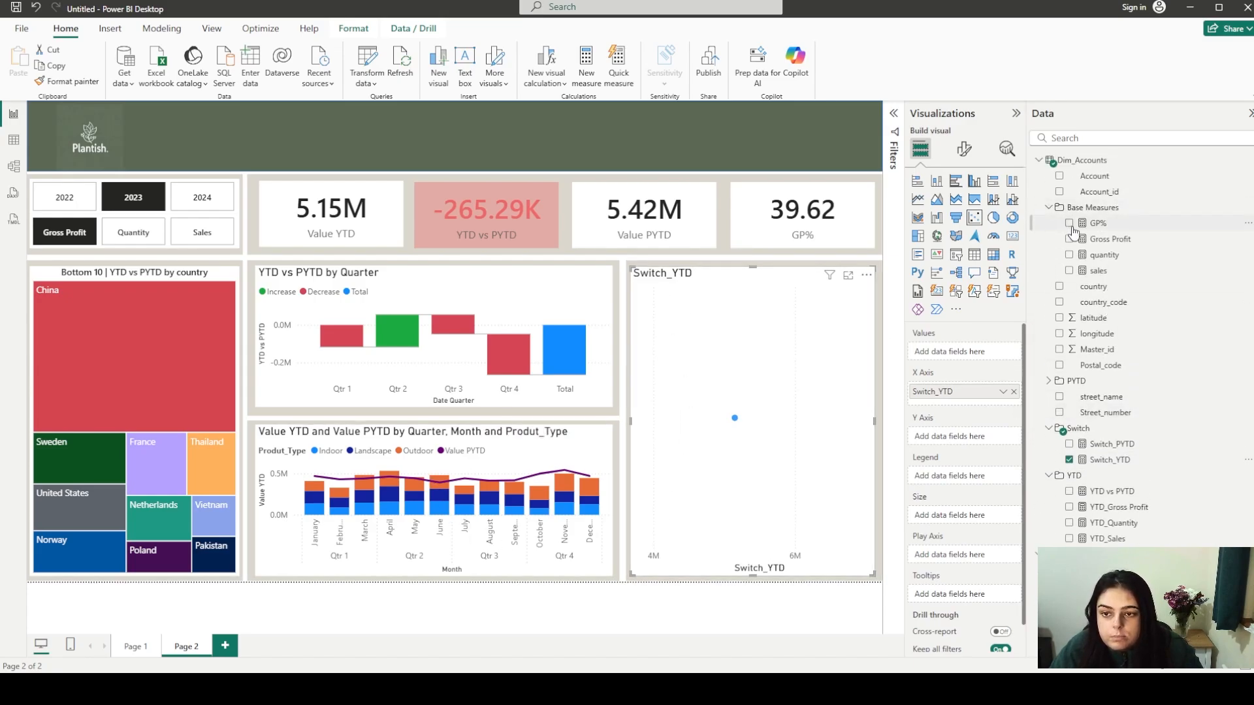
drag(1073, 231, 981, 442)
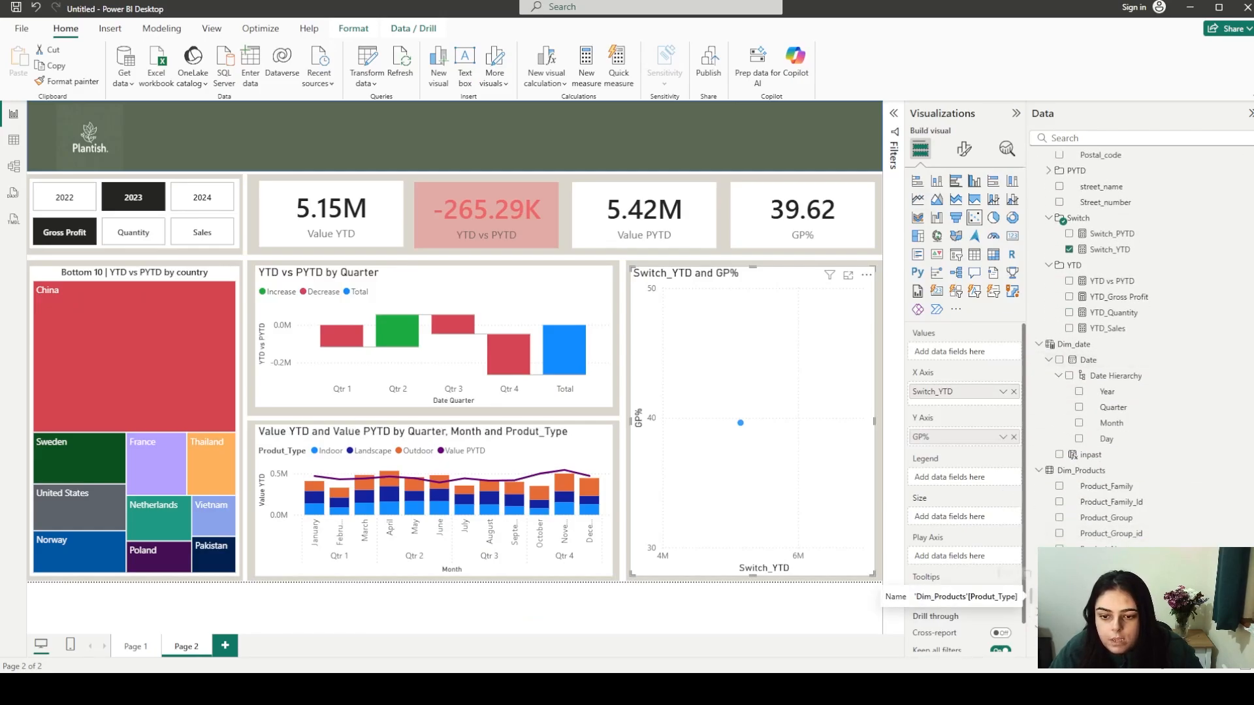
Try Produt_Type as the scatter chart's legend and remove it again
drag(1102, 598, 970, 484)
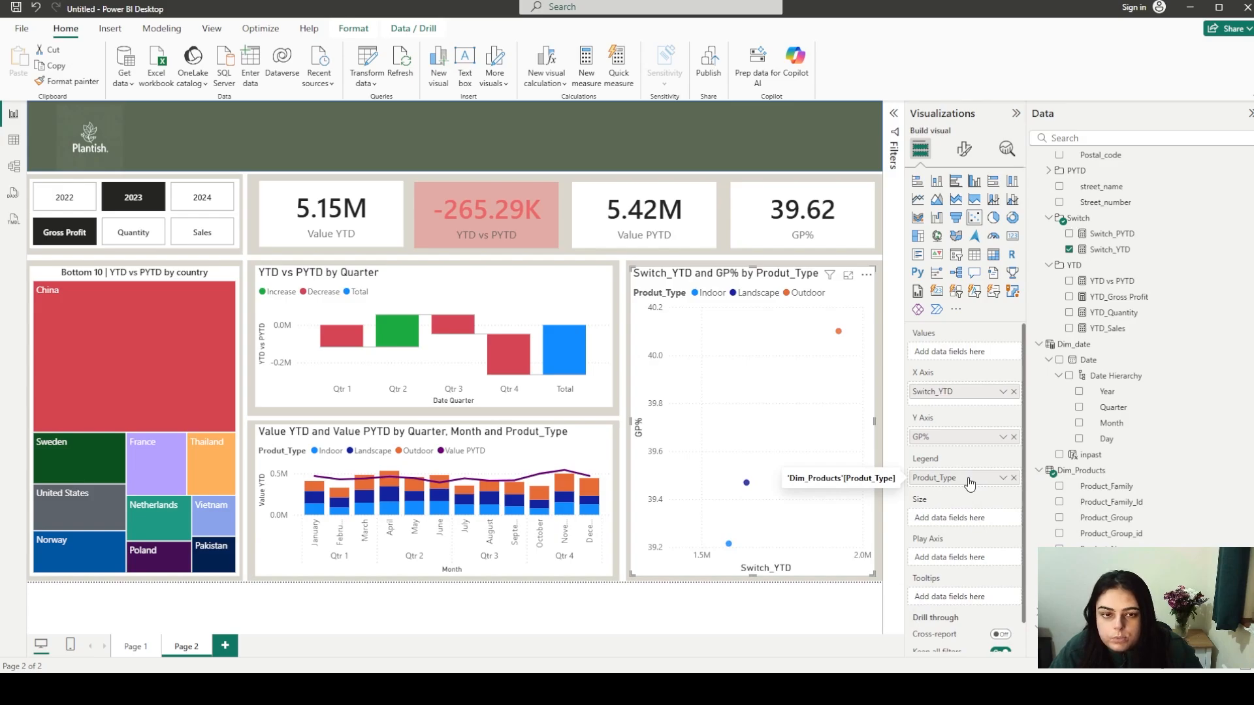
key(alt+Tab)
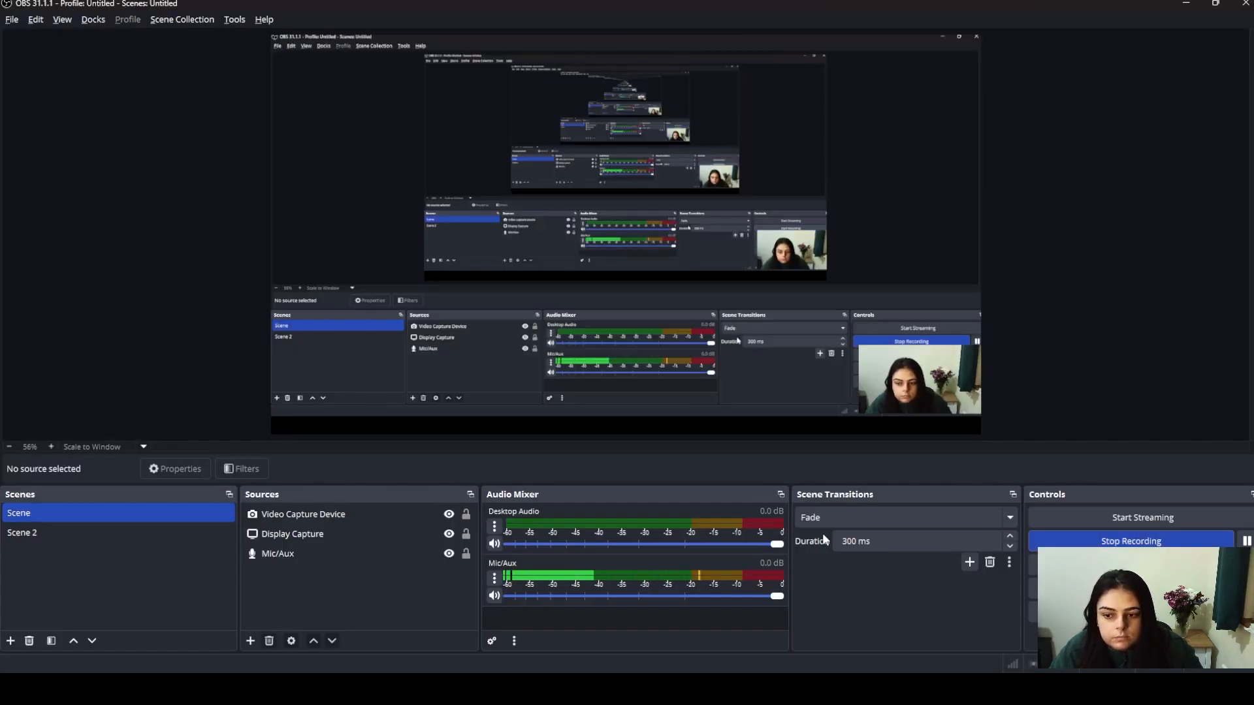
key(alt+Tab)
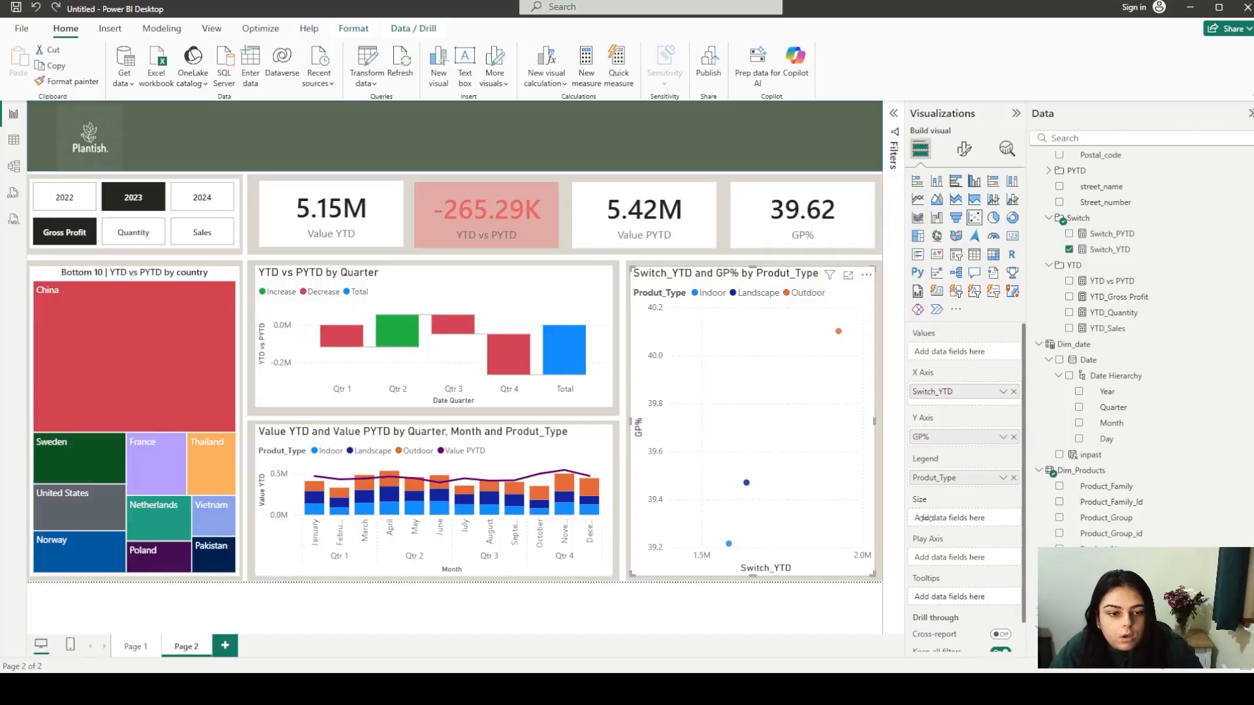
click(1014, 479)
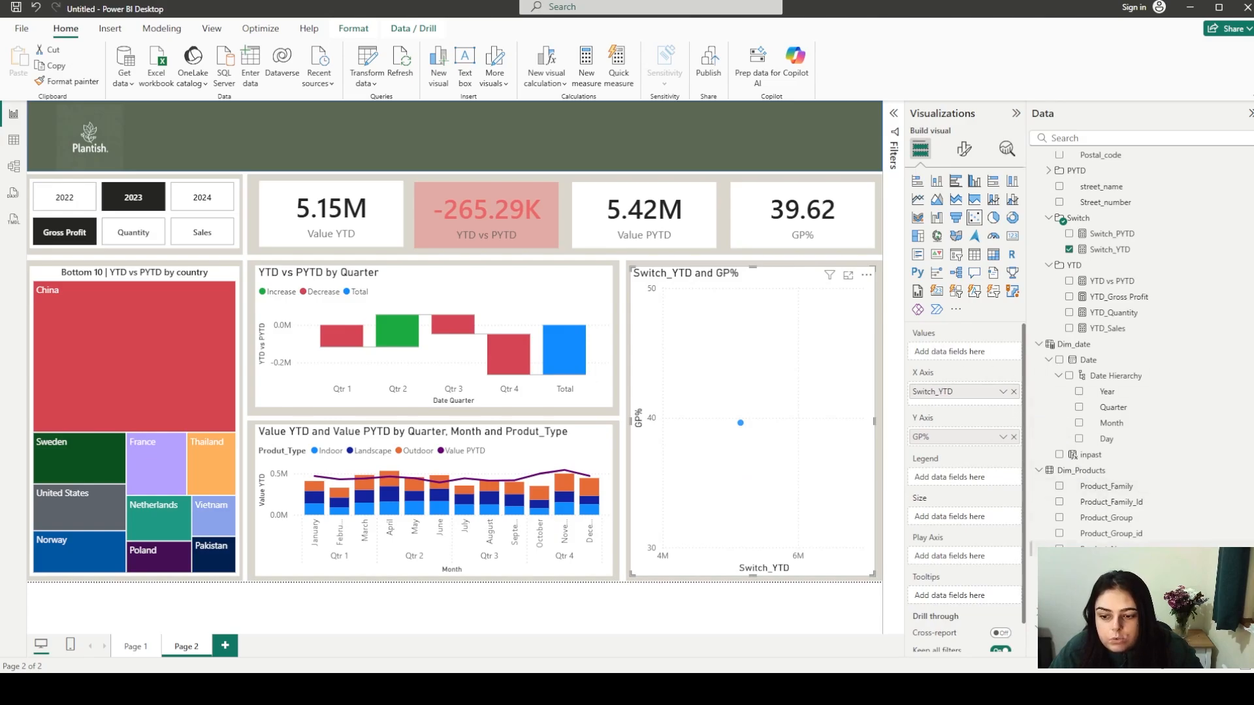
Plot the scatter chart by Account as its values, and rename its X-axis measure to Value YTD for this visual
scroll(1098, 353, up, 3)
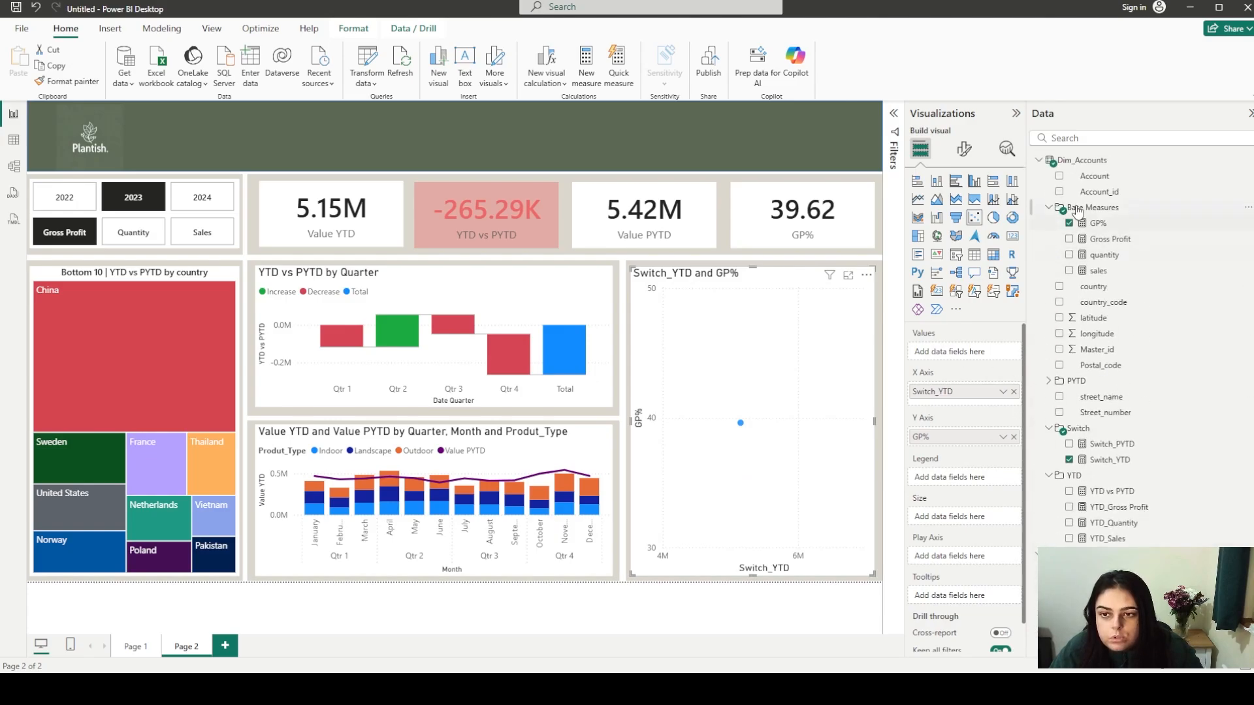
drag(1098, 177, 971, 353)
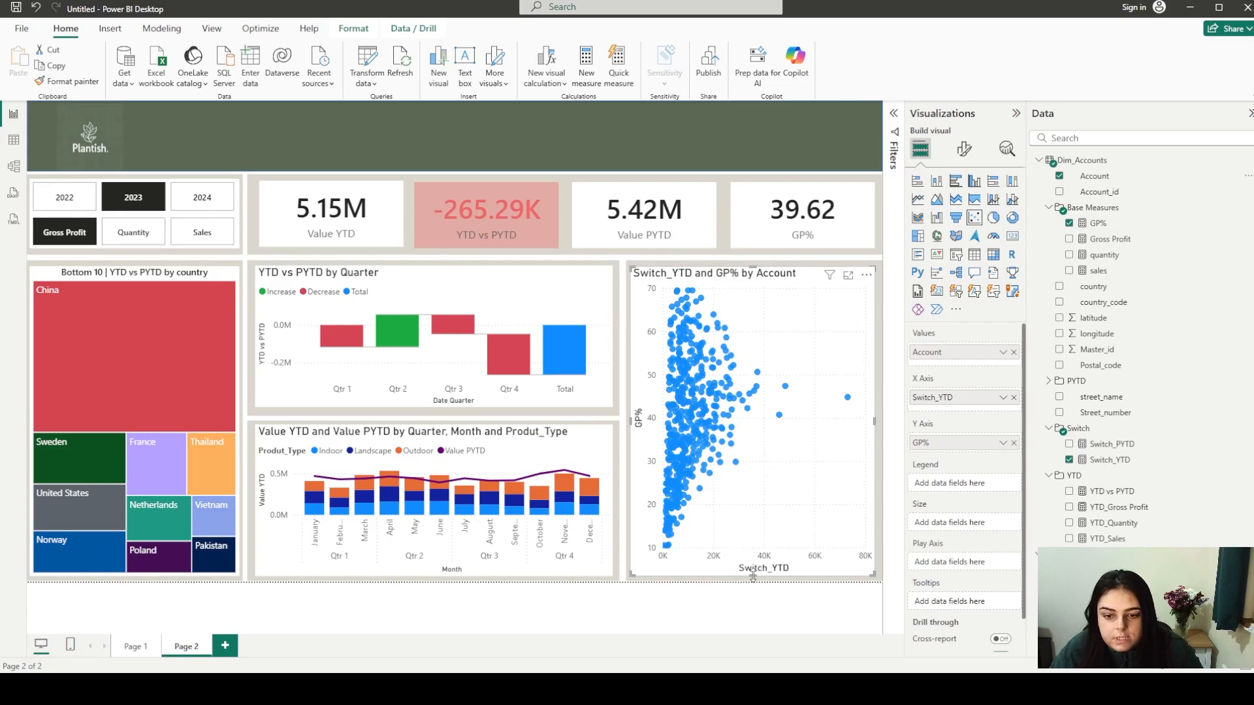
double_click(933, 400)
text(Value_)
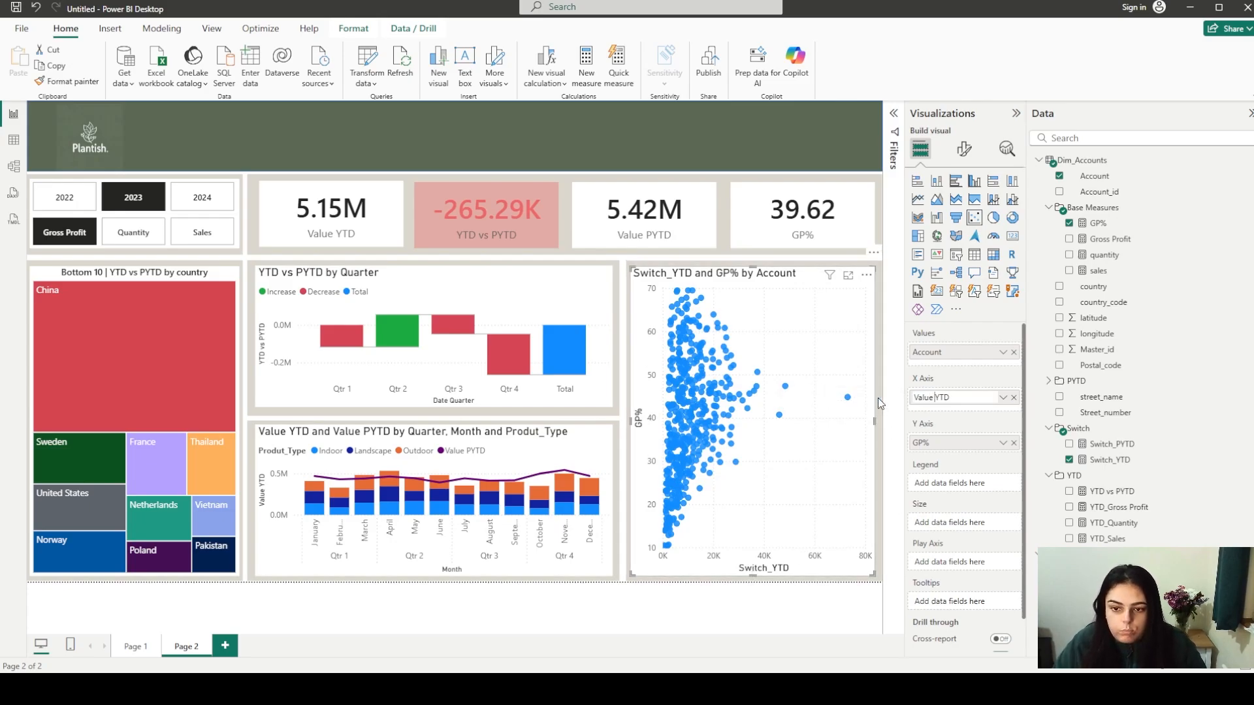
key(Return)
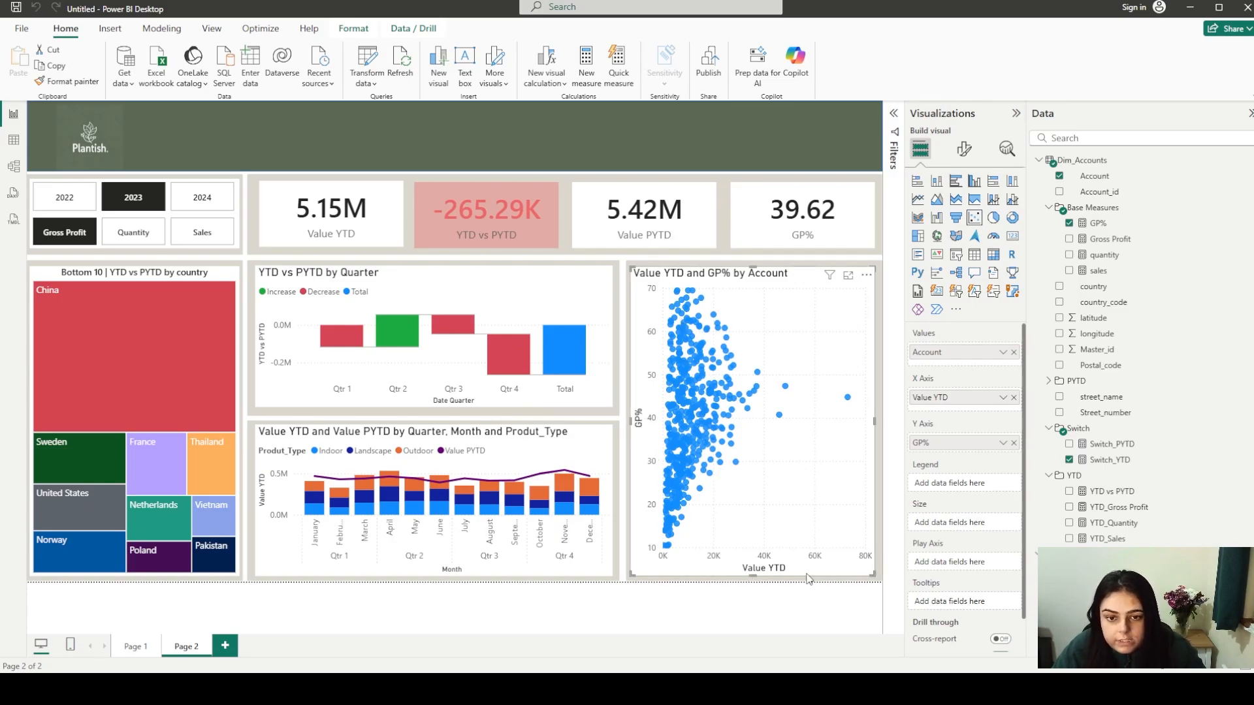
Check how the other visuals respond to selecting an account near the top of the GP% range, and clear the selection
click(676, 292)
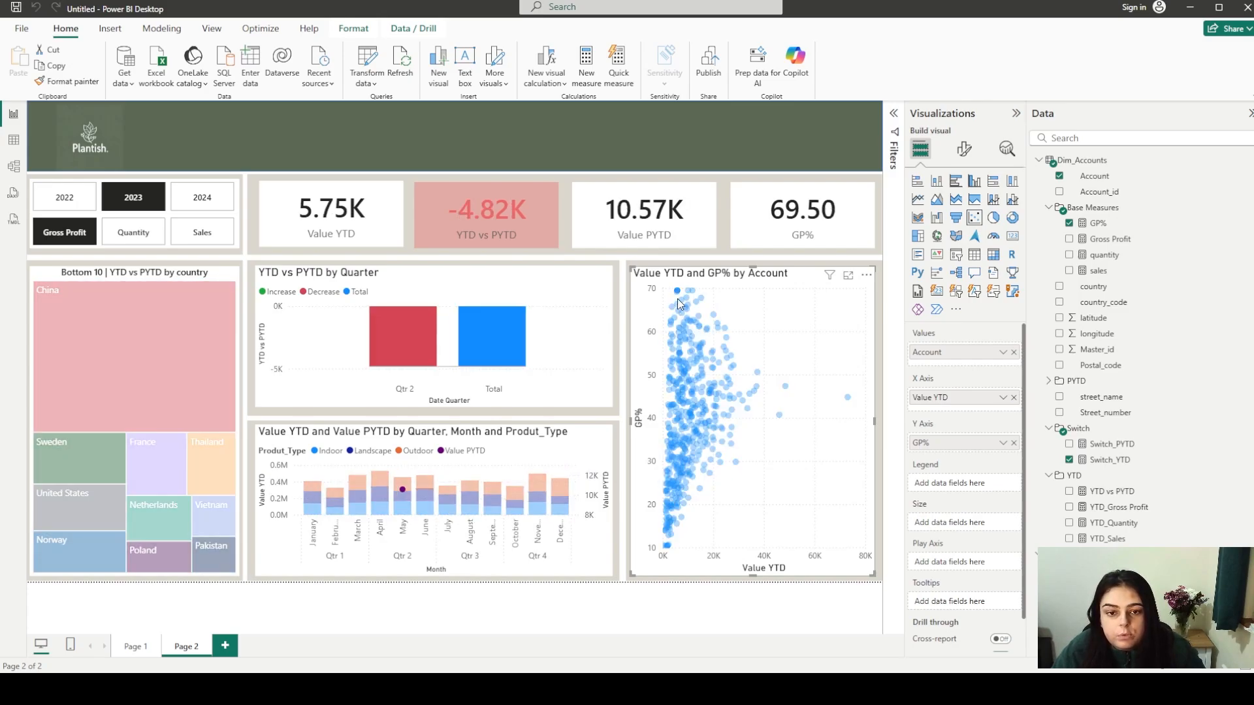
mouse_move(679, 295)
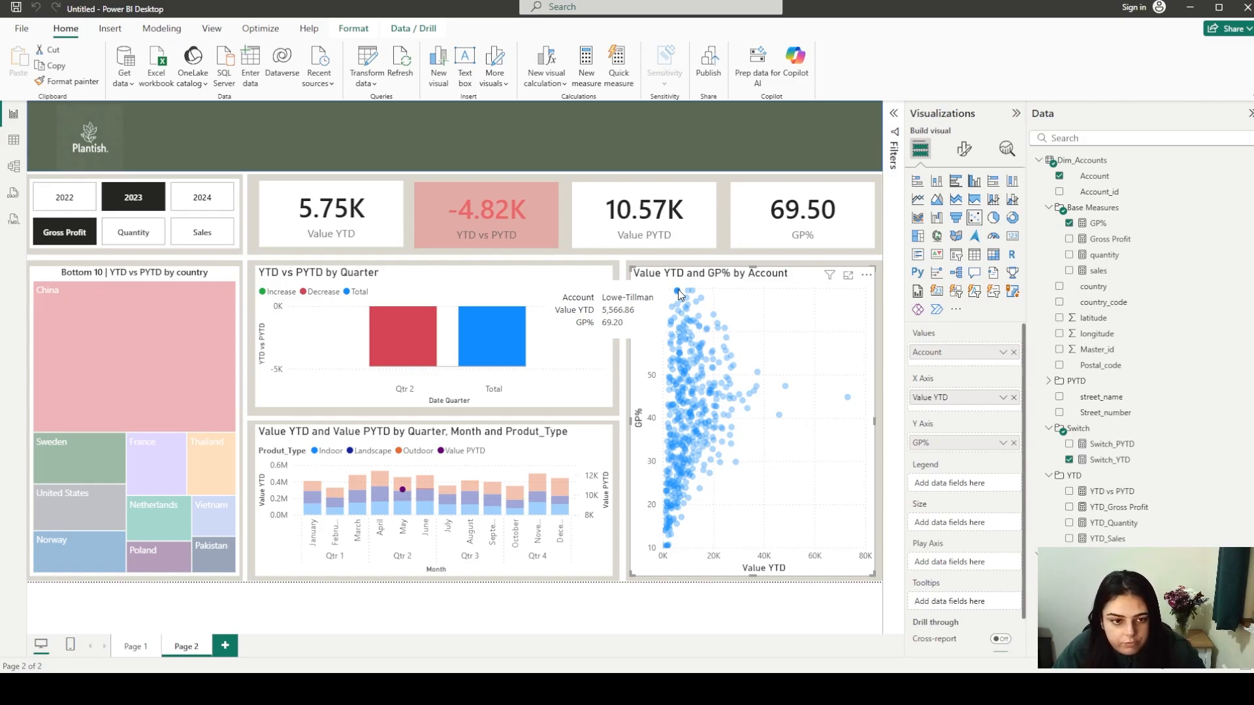
click(679, 295)
click(838, 344)
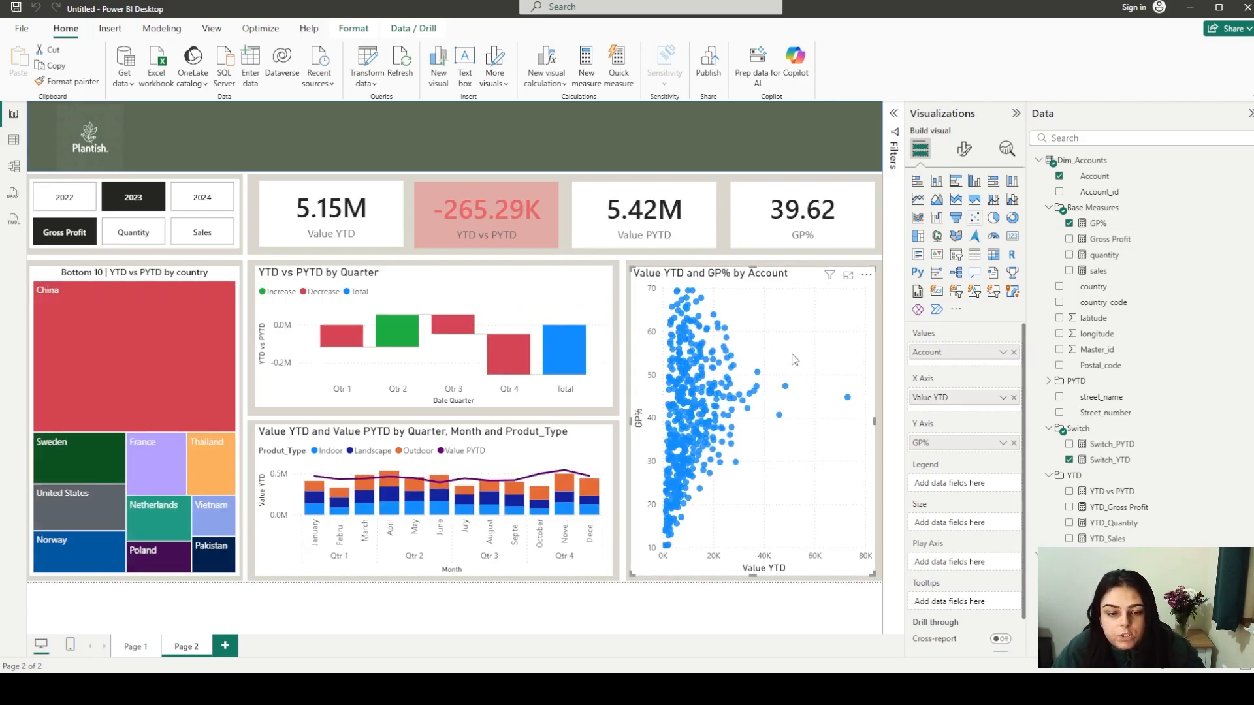
Turn on the zoom slider for the scatter chart
click(1008, 150)
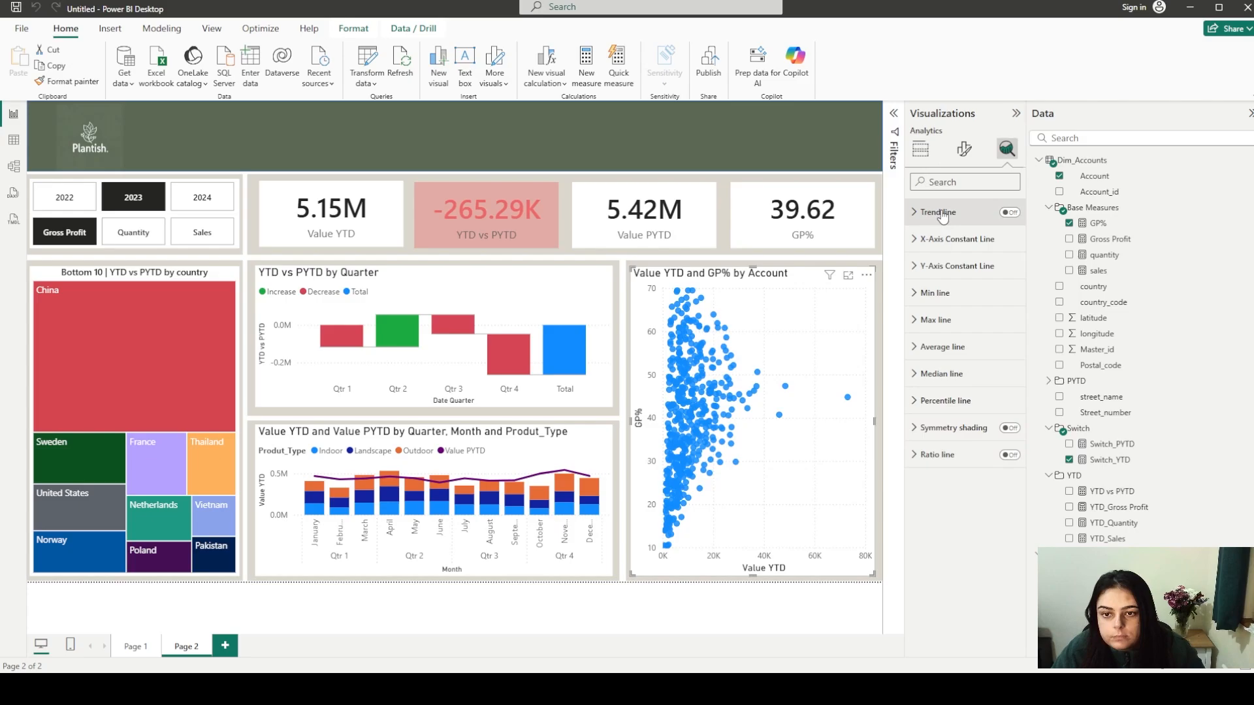
click(964, 149)
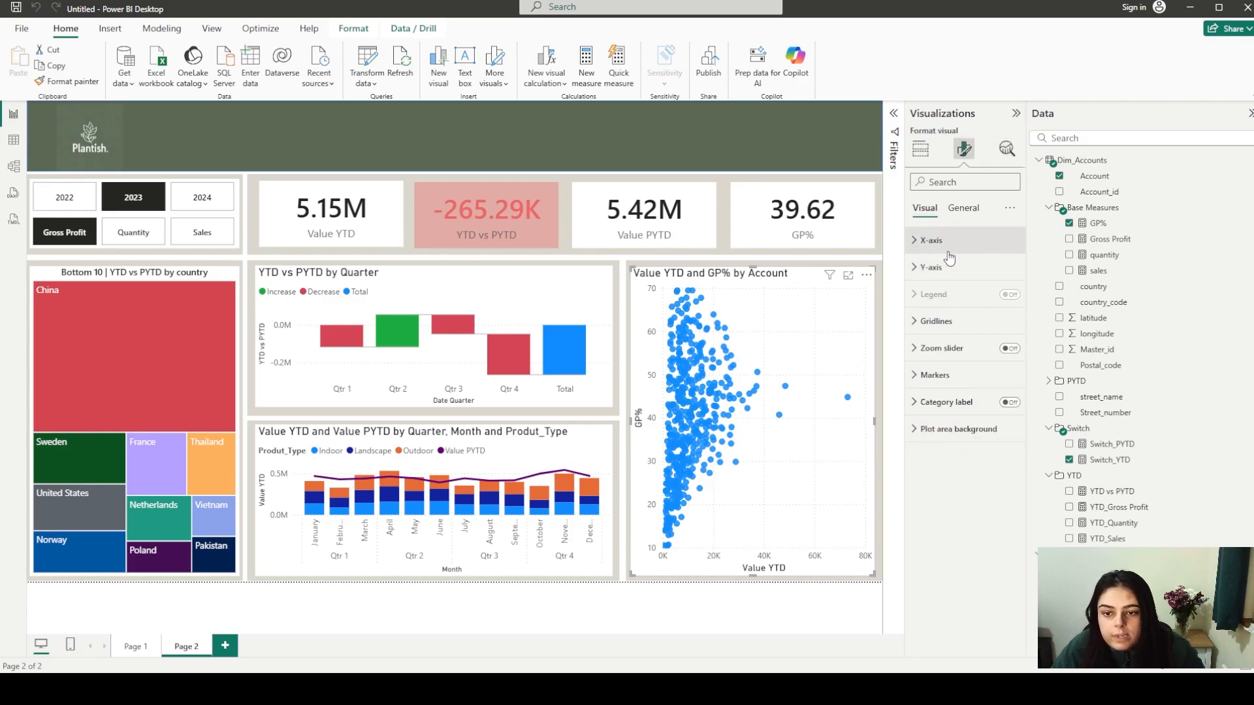
click(1009, 349)
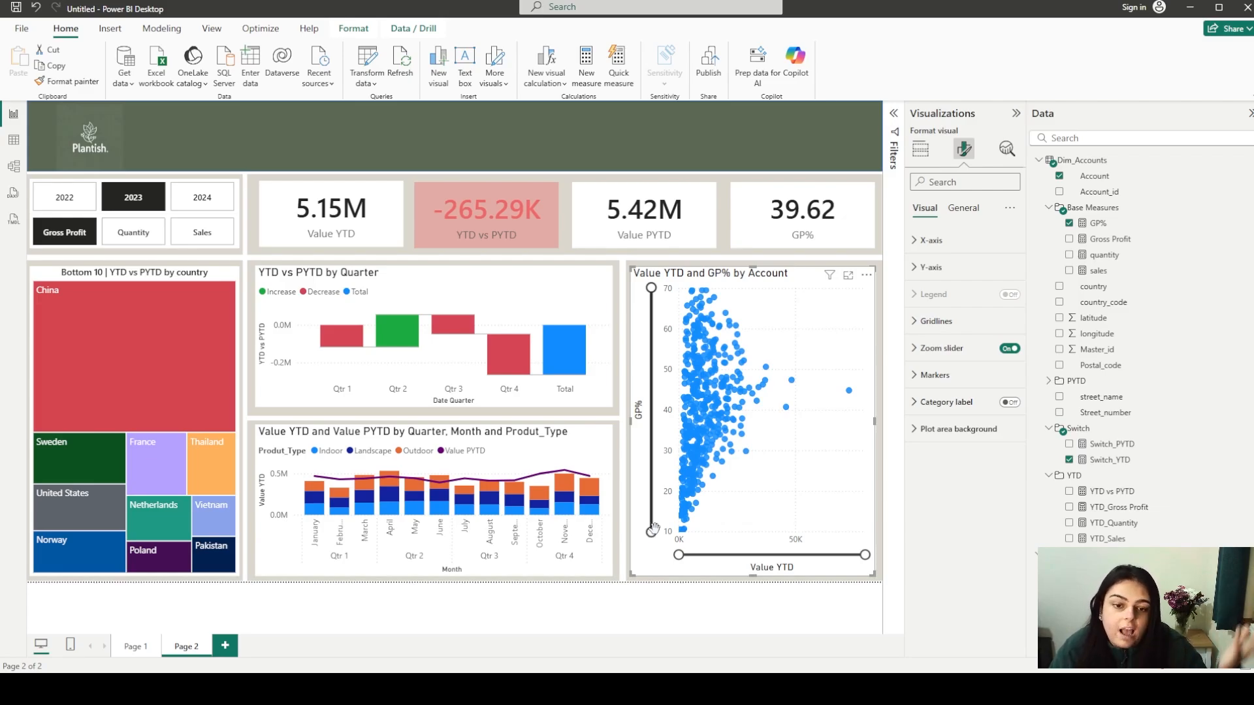
Test the scatter chart's vertical zoom slider by narrowing GP% to about 62 to 70, and restore the full range
drag(651, 529, 664, 354)
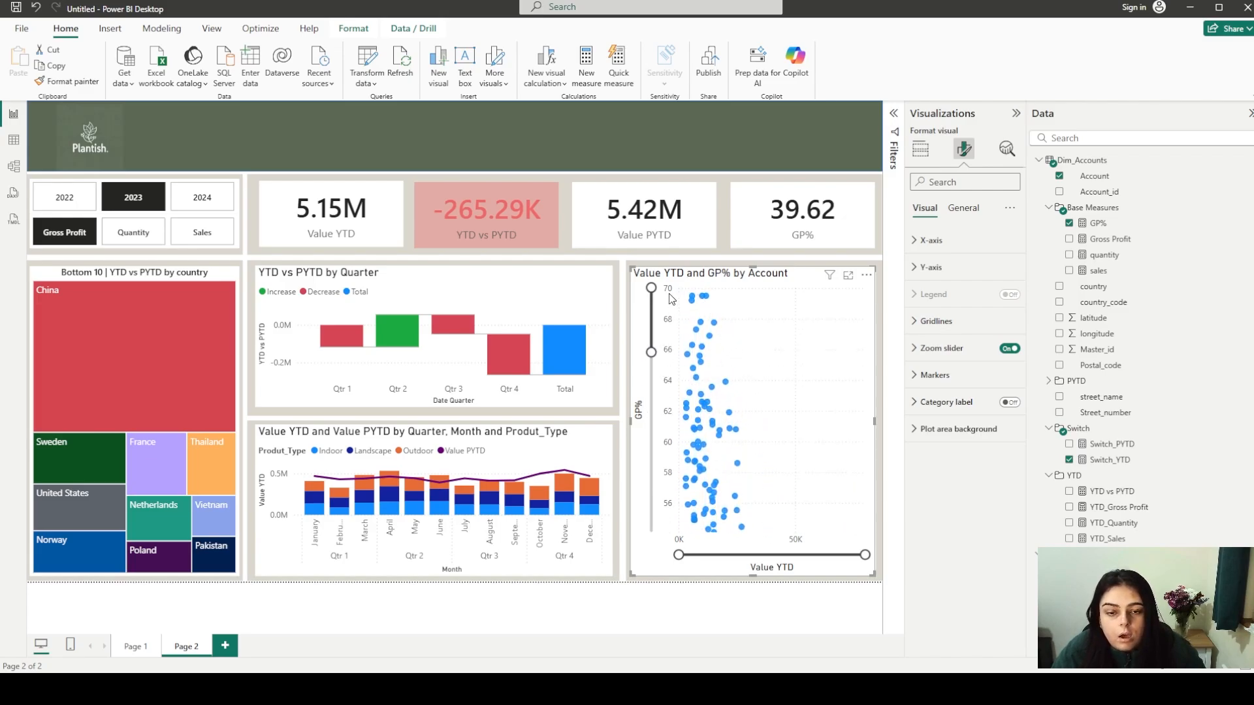
drag(689, 283, 697, 288)
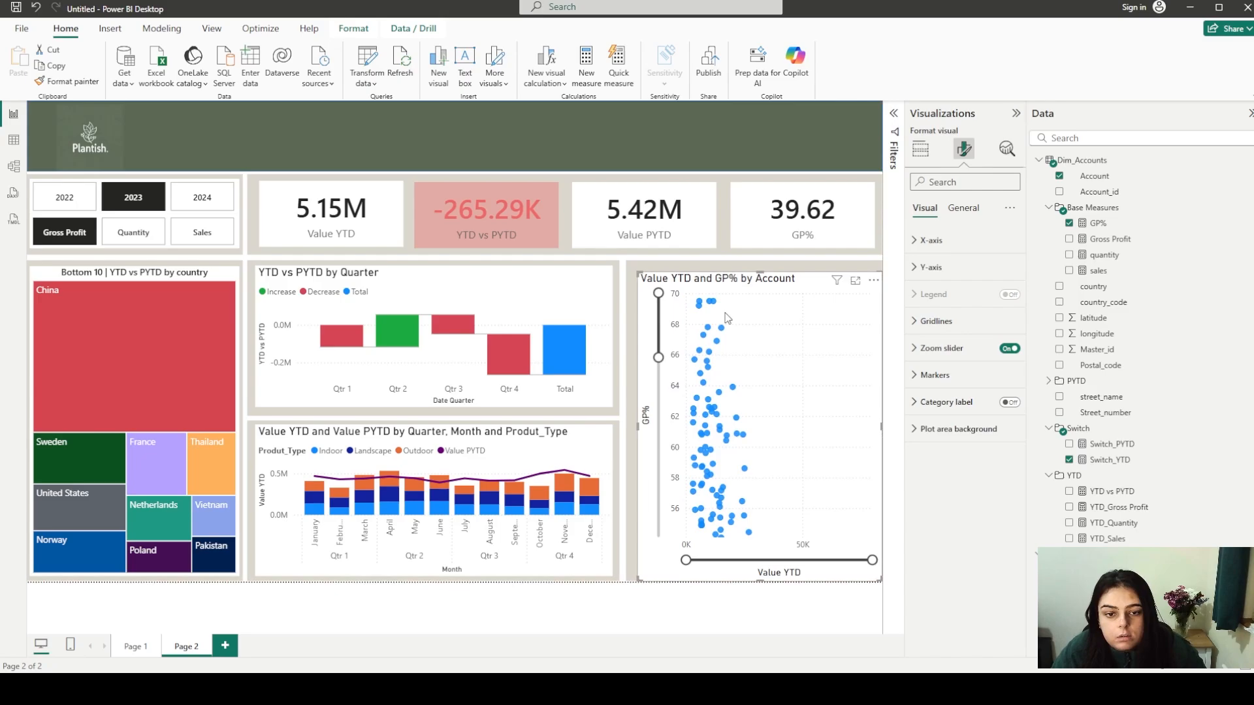
mouse_move(738, 334)
mouse_down()
mouse_move(738, 320)
mouse_move(738, 330)
mouse_up()
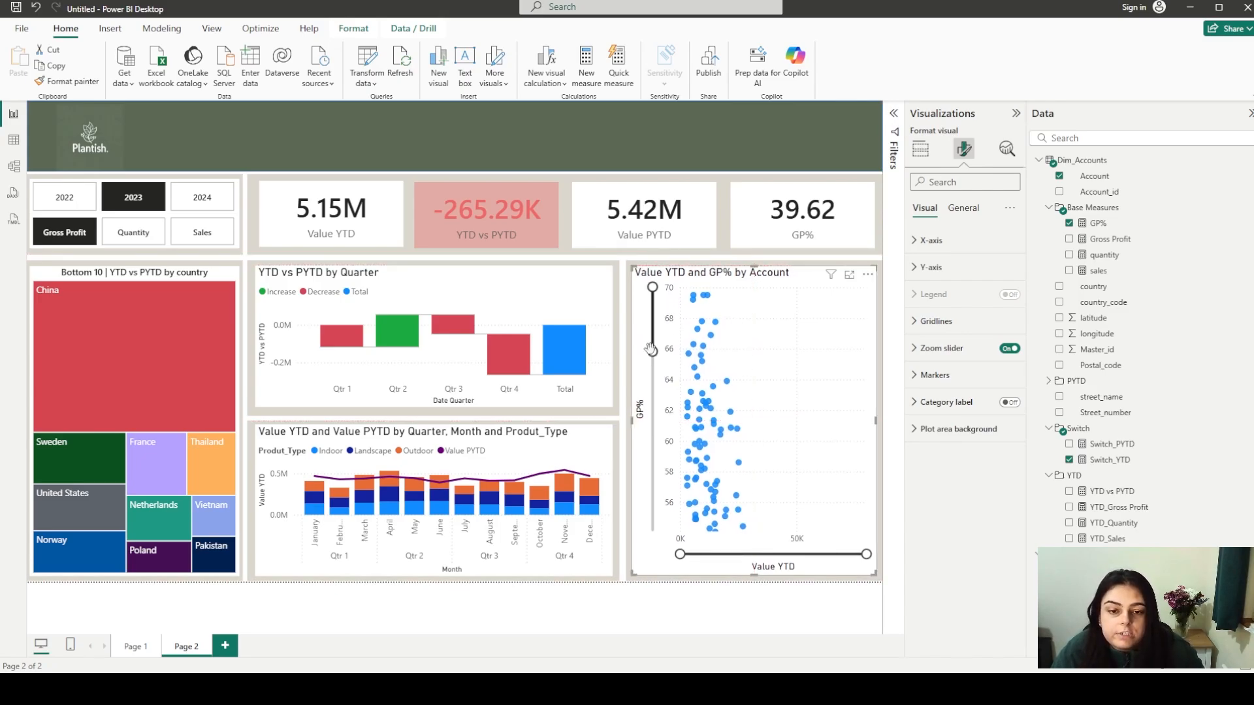
drag(652, 350, 655, 321)
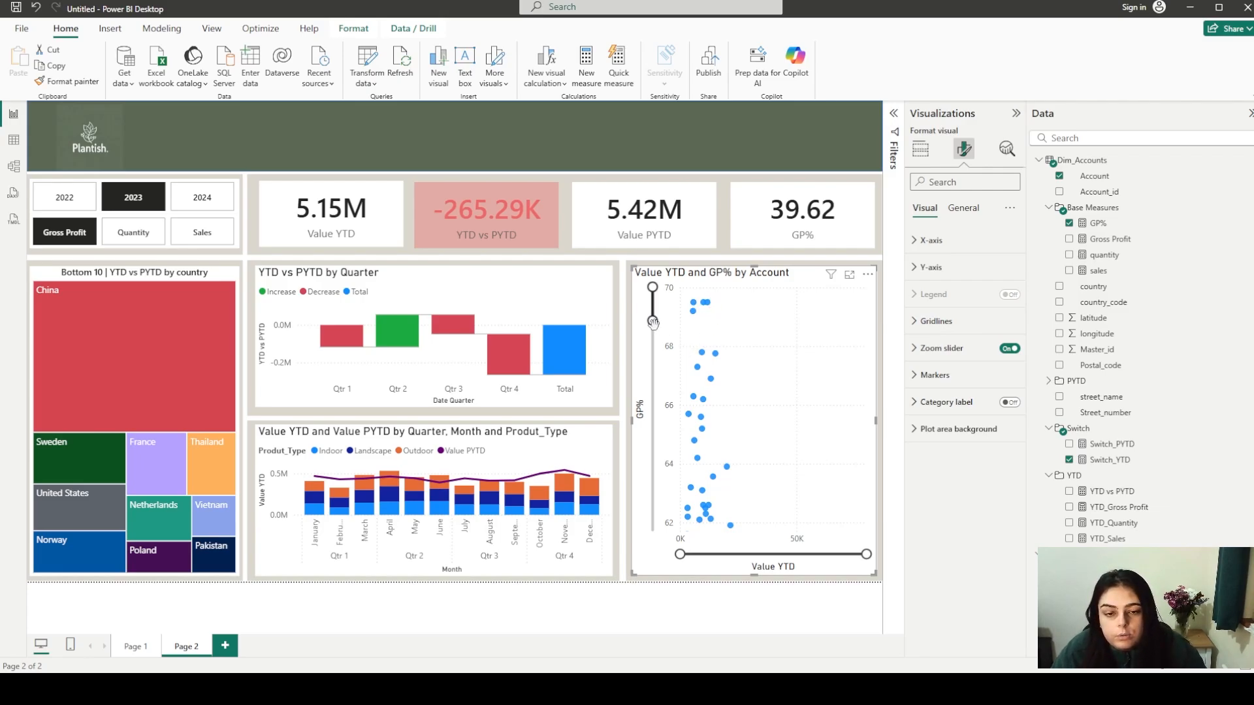
drag(653, 321, 651, 532)
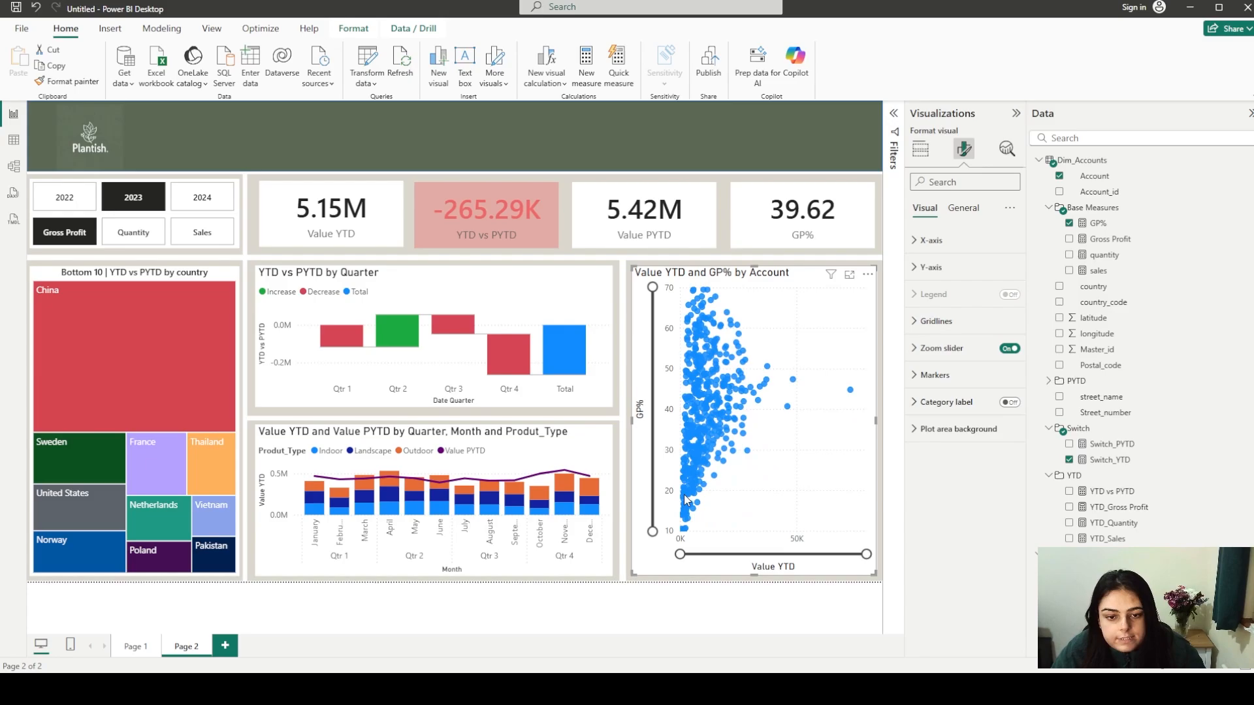
Add an average line for Value YTD to the scatter chart, colored red with 0% transparency
click(1006, 149)
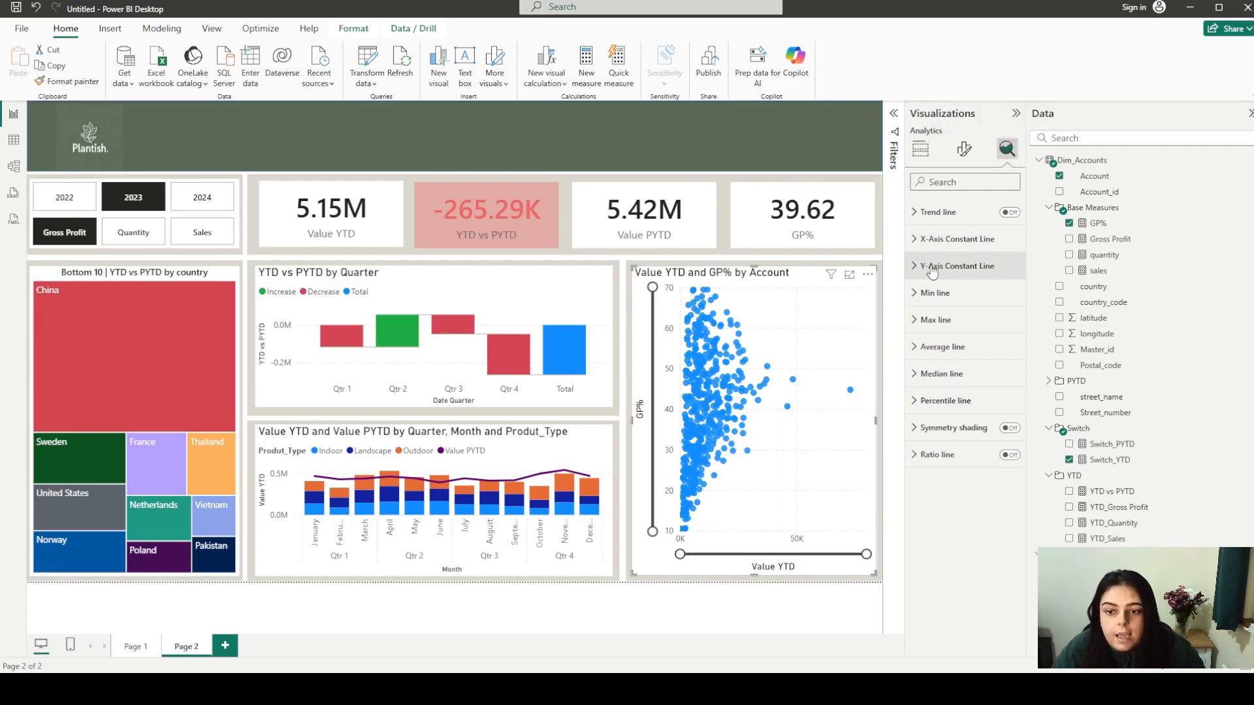
click(951, 364)
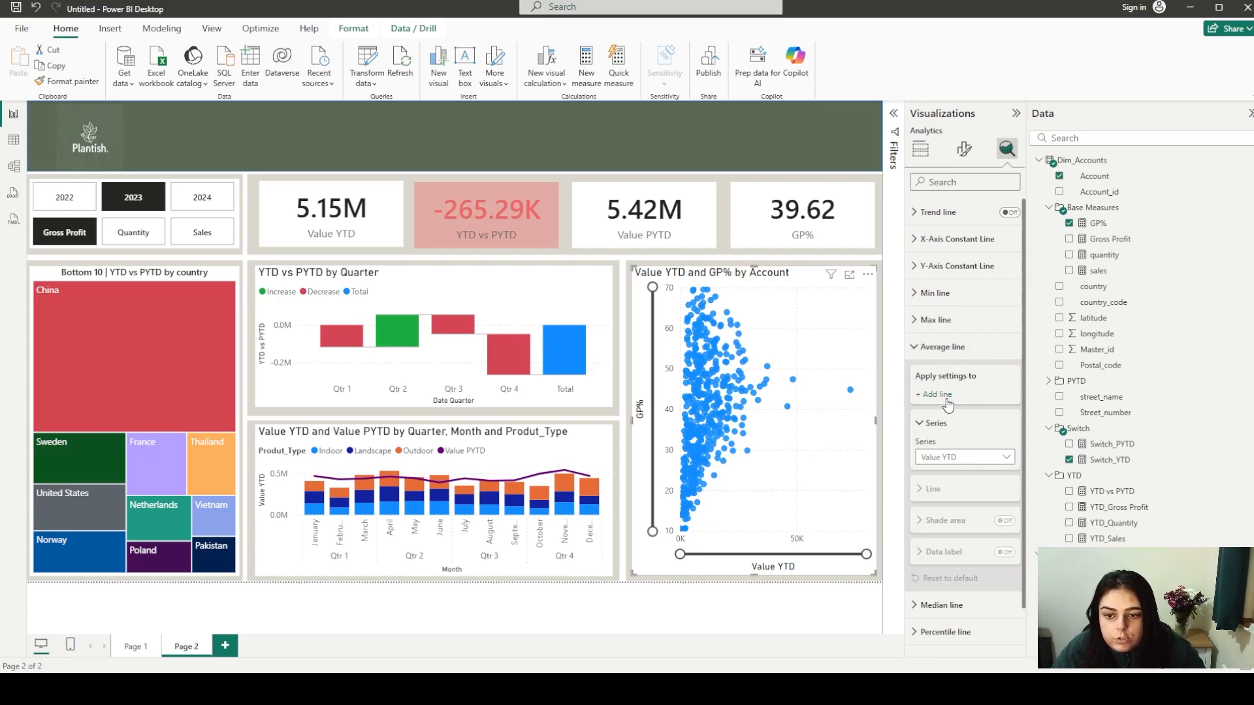
click(945, 395)
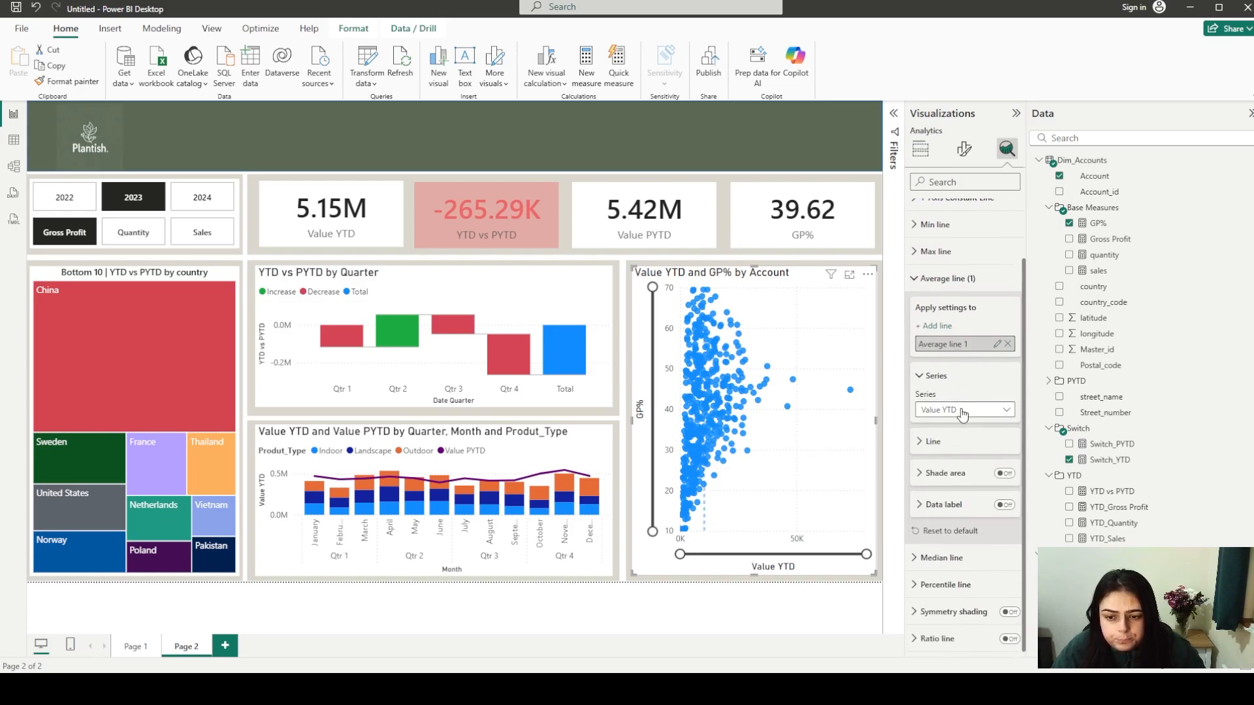
click(935, 442)
scroll(940, 418, down, 2)
click(941, 345)
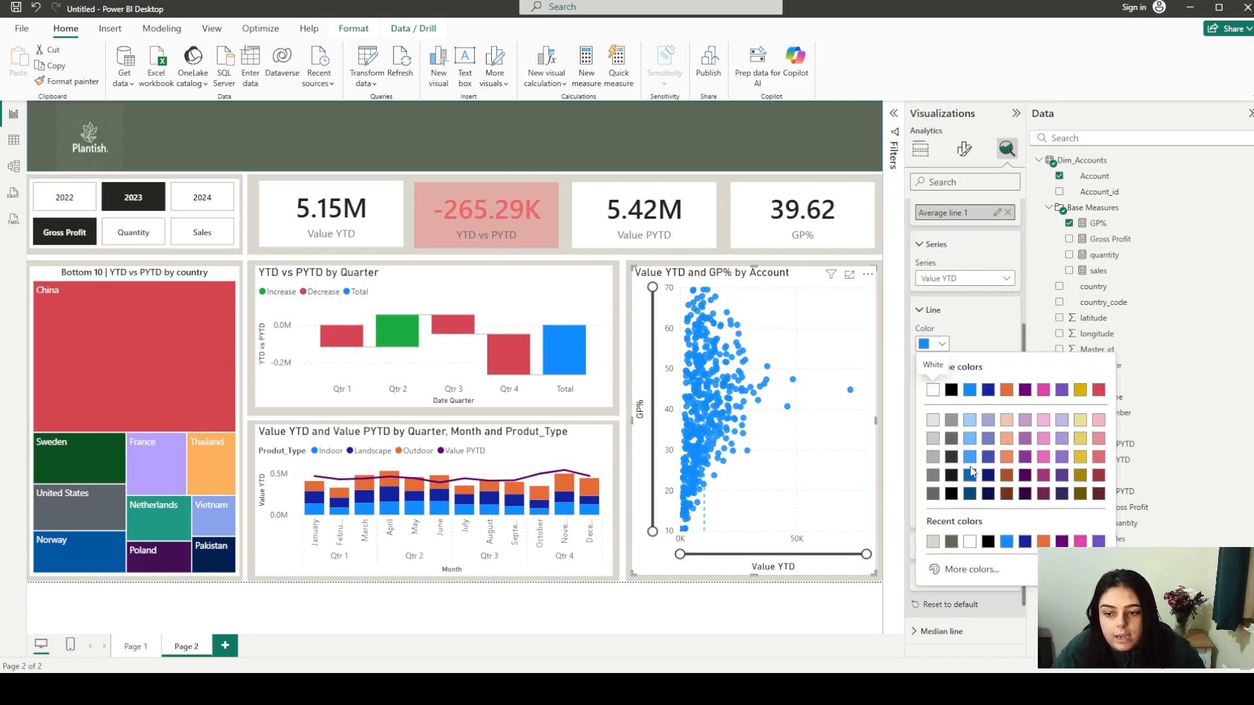
click(1099, 390)
drag(985, 387, 900, 384)
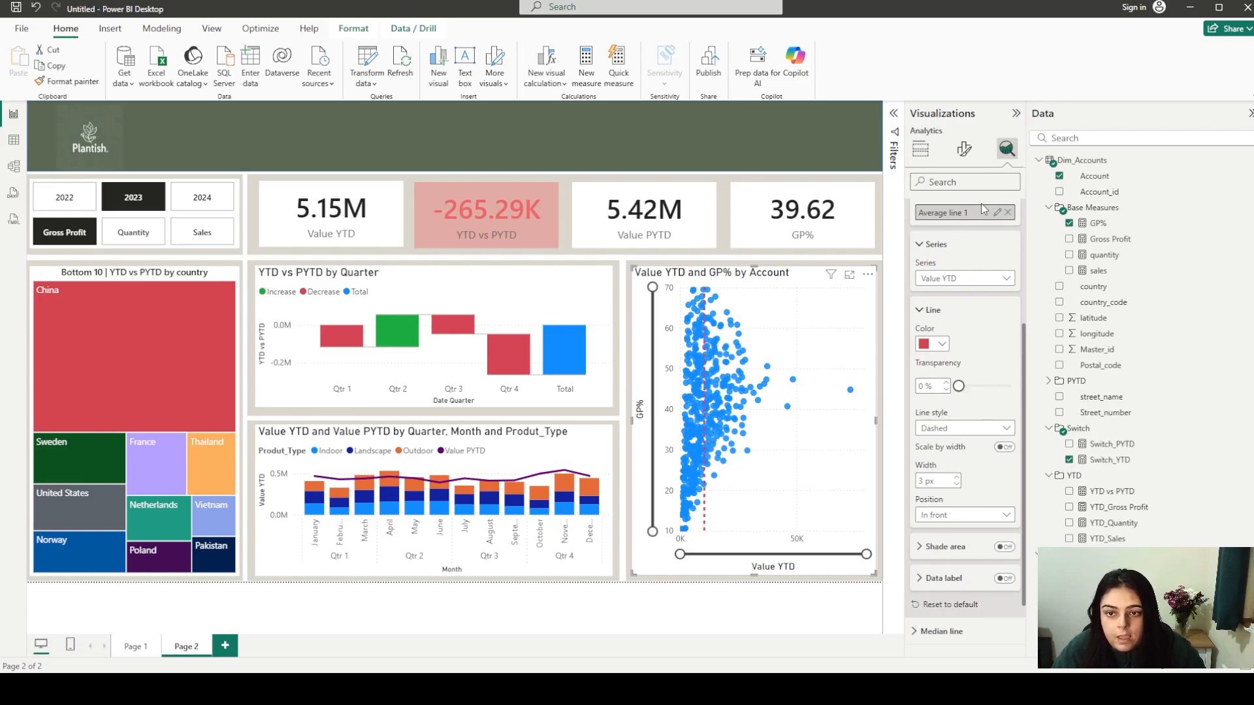
Add a second average line to the scatter chart for GP%, also colored red with 0% transparency
scroll(981, 202, up, 1)
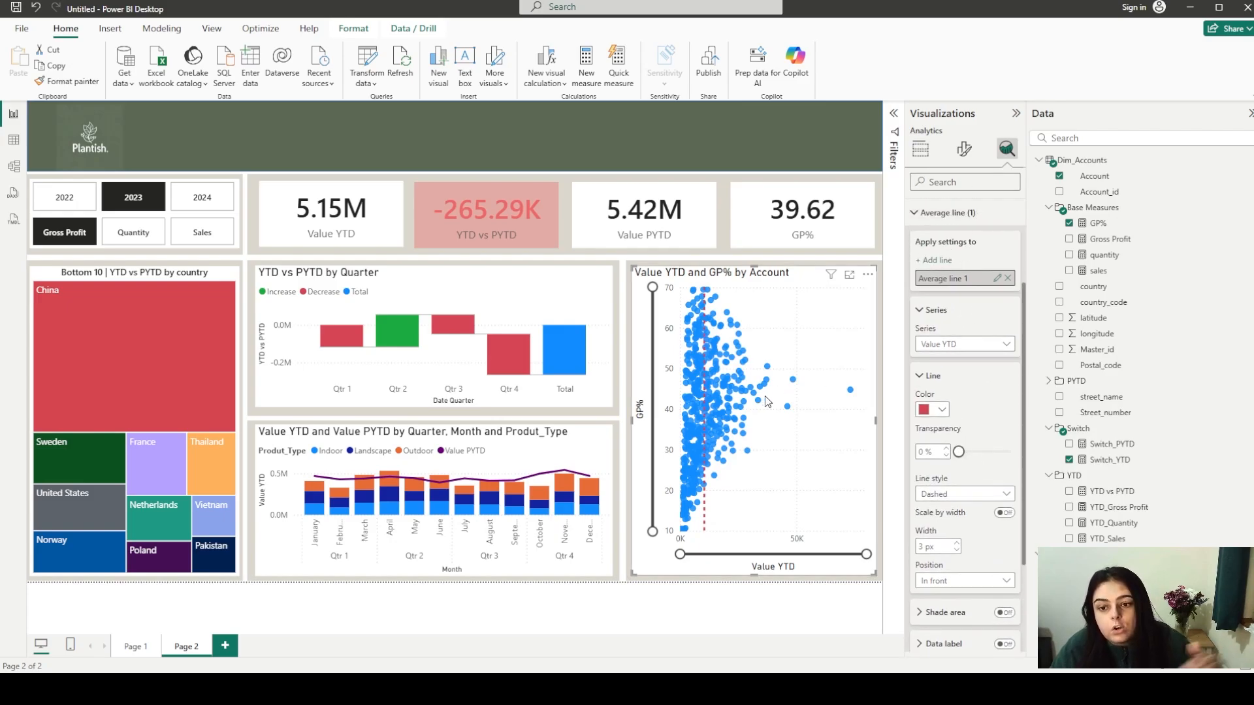
click(938, 261)
click(979, 366)
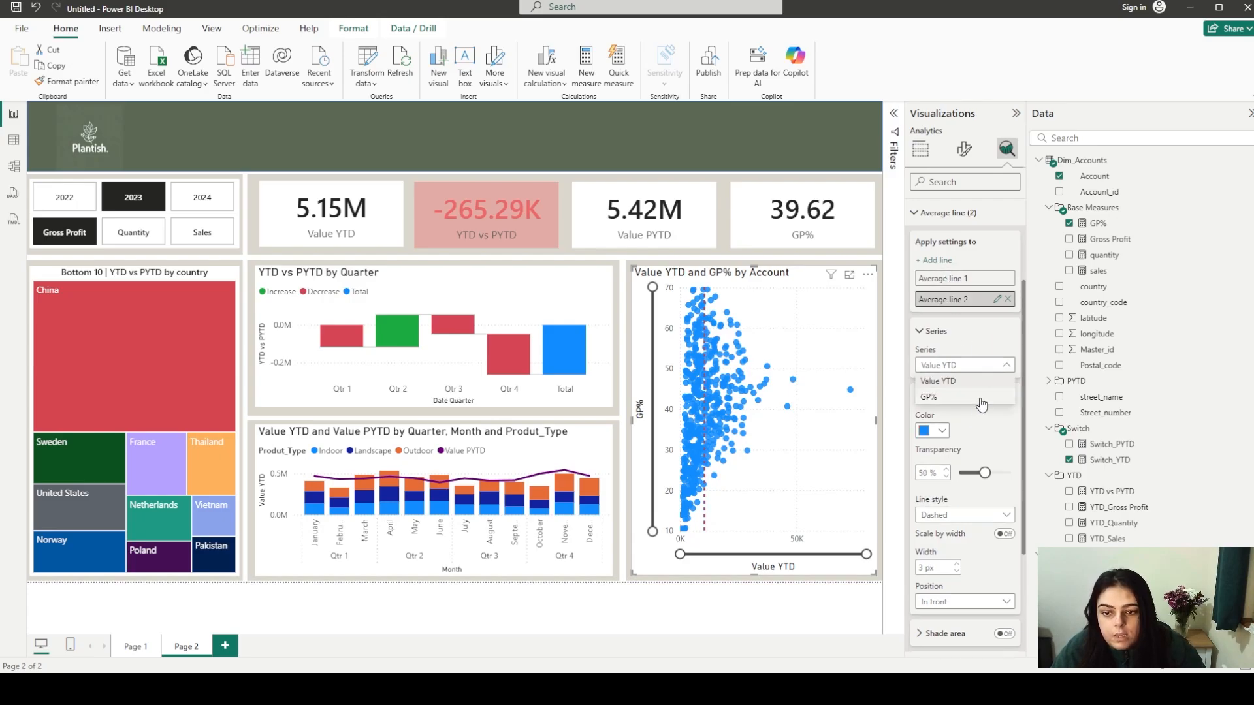
click(980, 398)
click(941, 431)
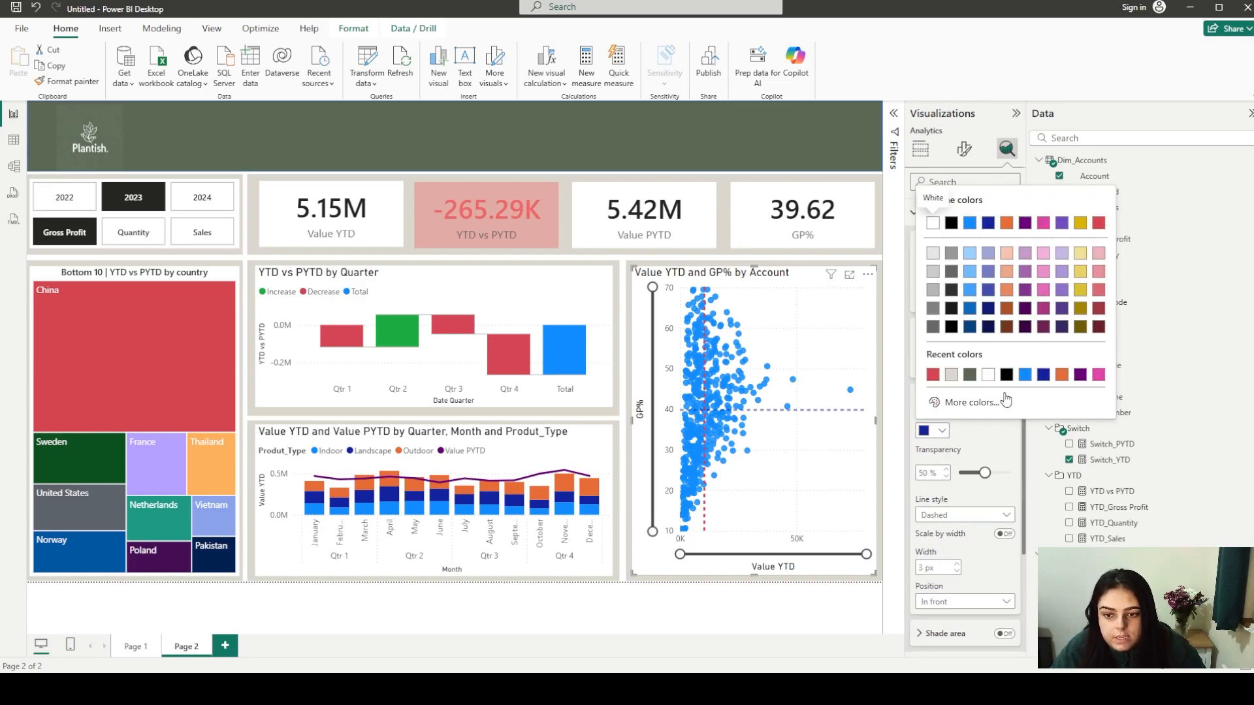
click(933, 375)
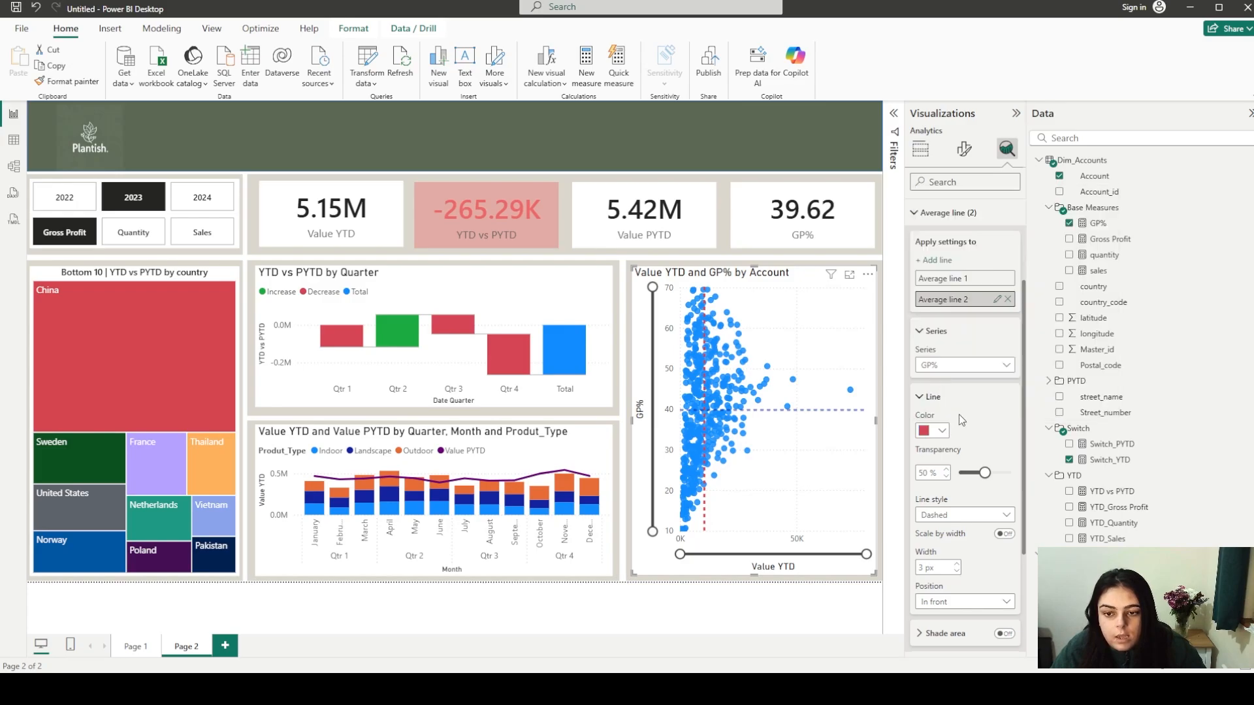
drag(985, 473, 955, 473)
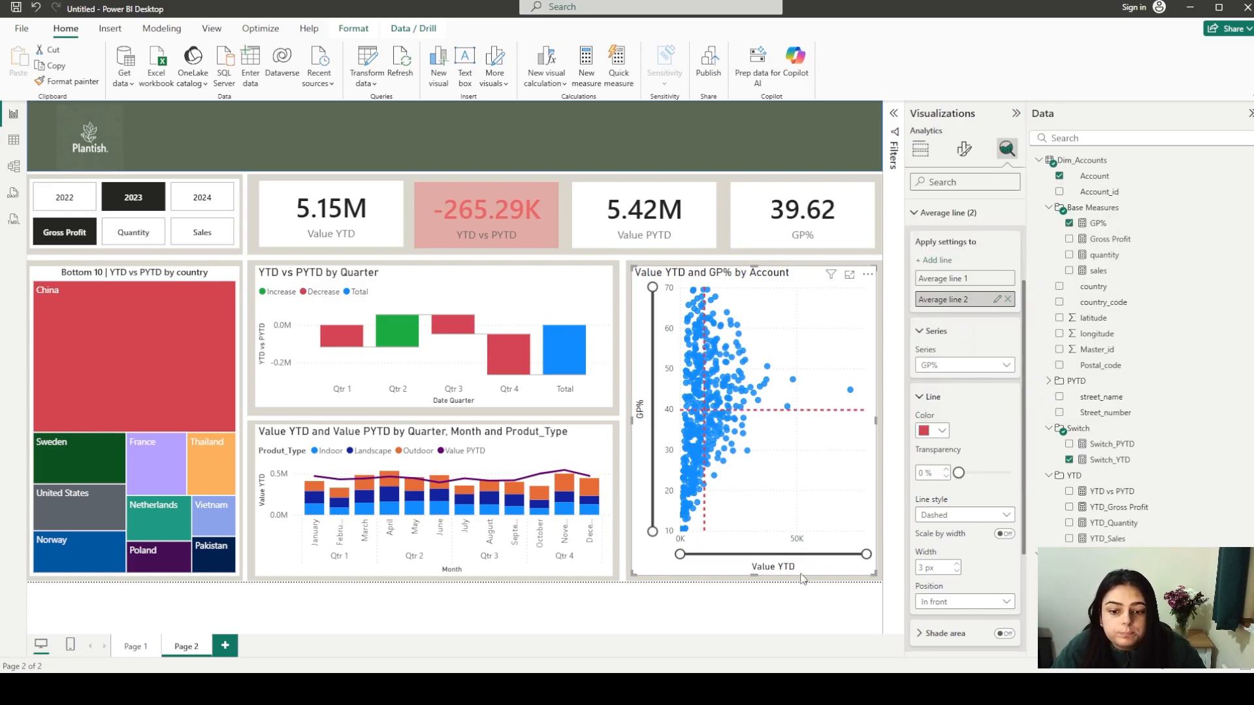
click(851, 587)
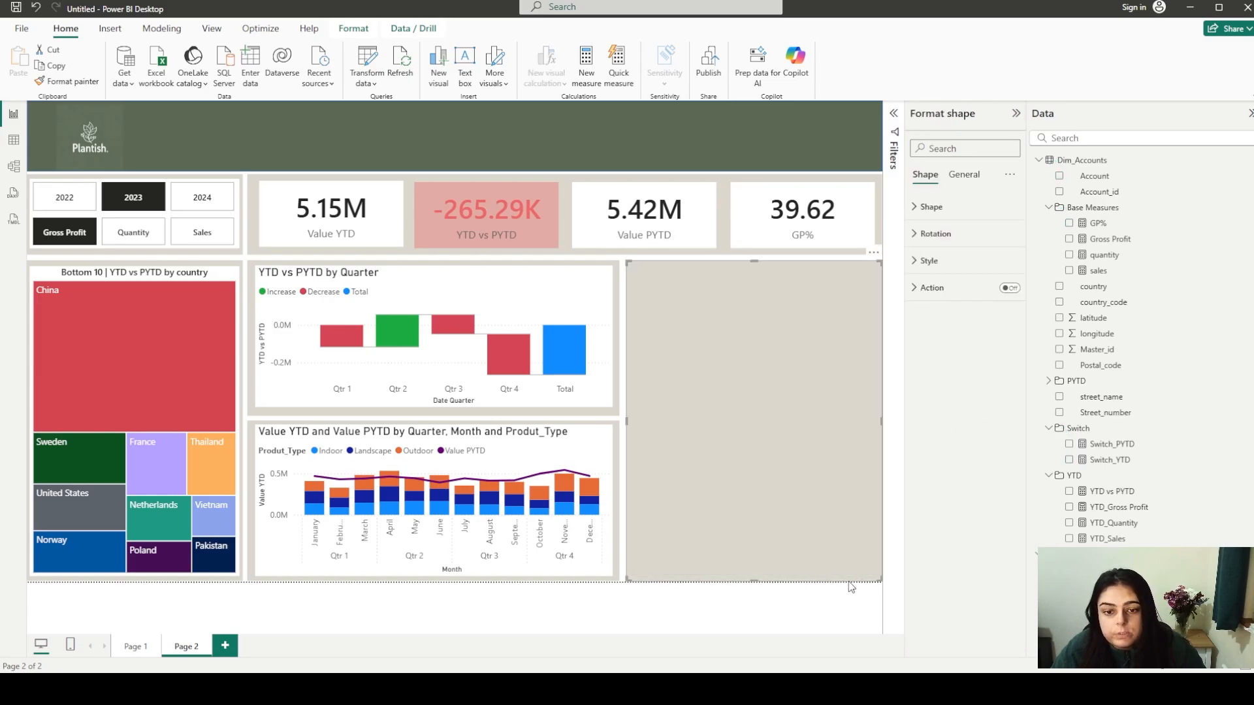
click(622, 563)
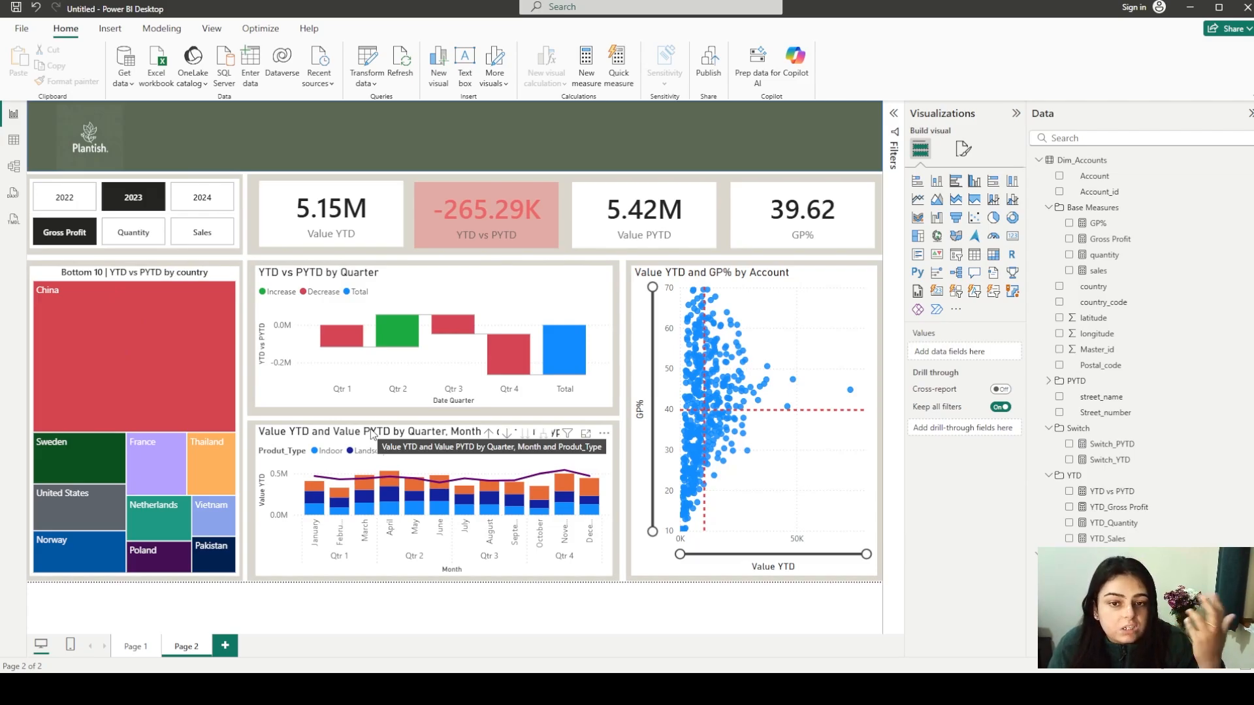
Apply the last accessible theme, with dark teal, pink and purple colors, to the report
click(207, 38)
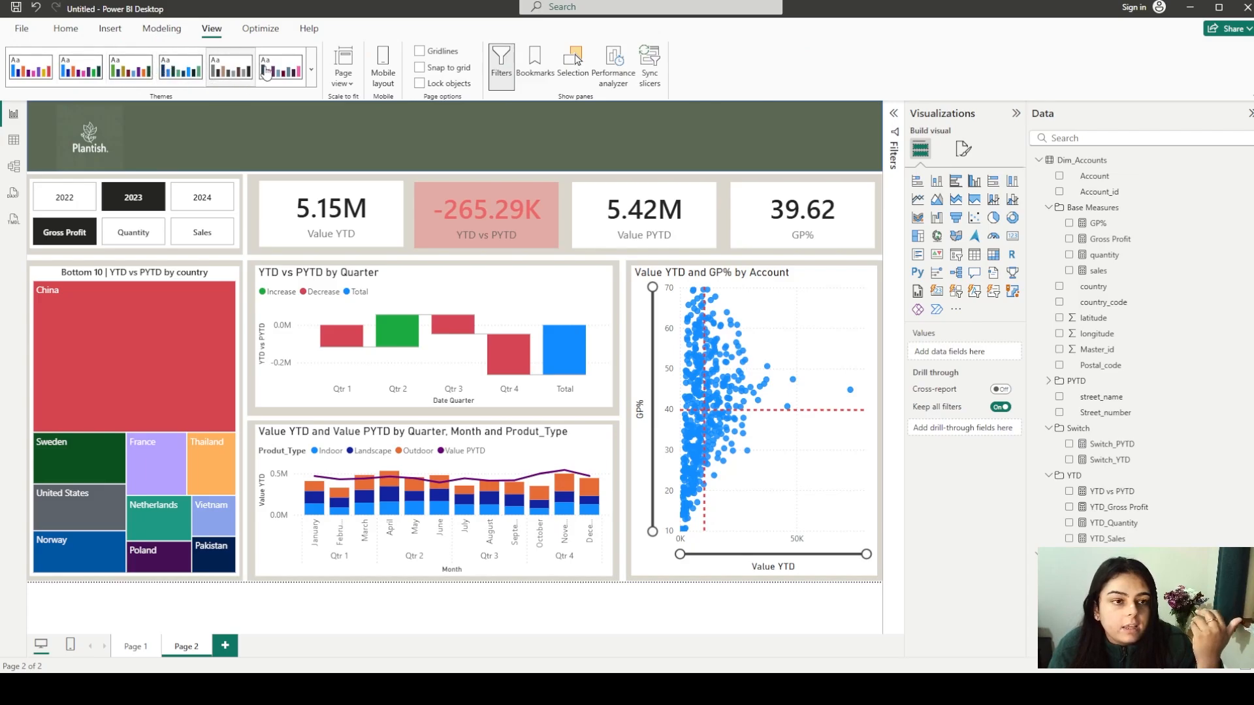
click(311, 77)
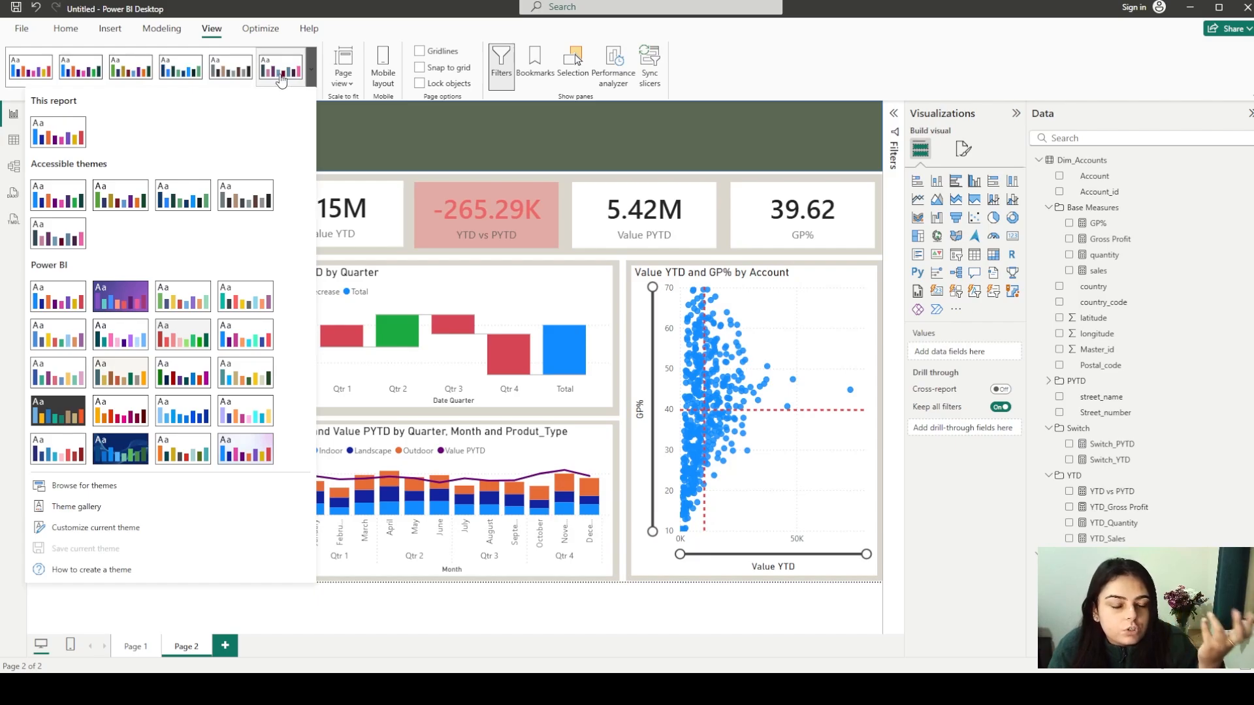
click(281, 68)
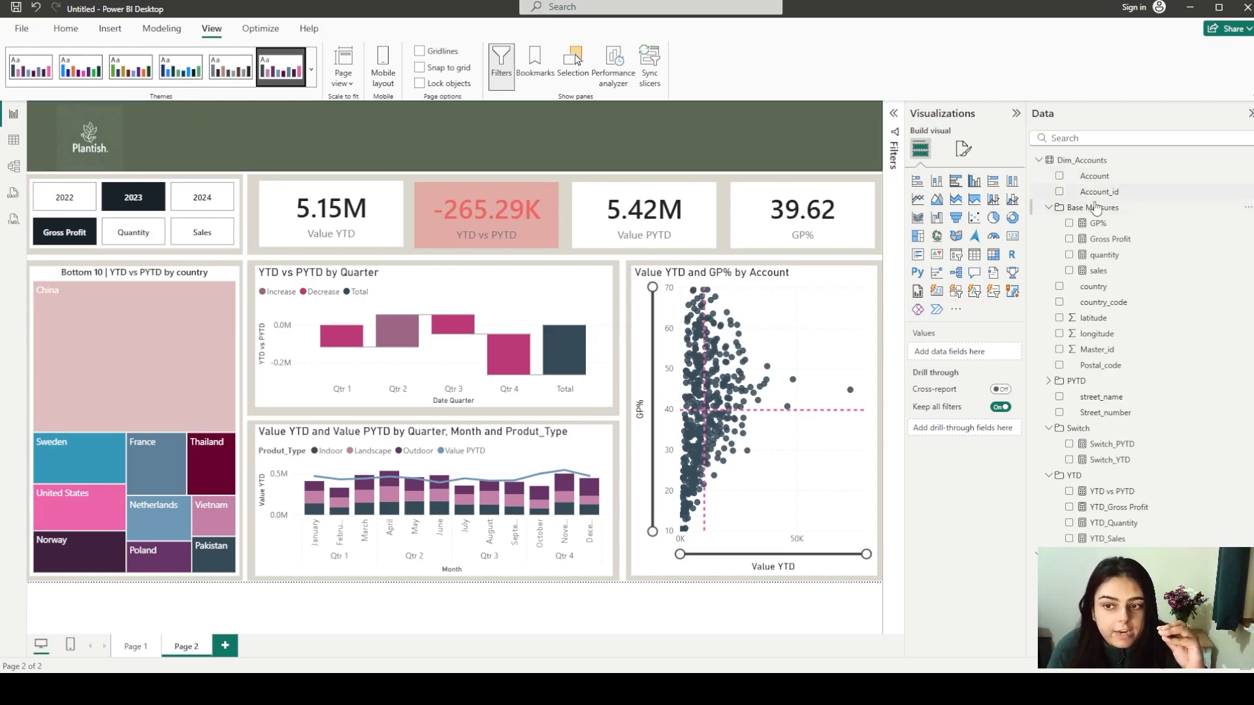
Collapse the Base Measures and Switch folders in the Dim_Accounts table
click(1048, 207)
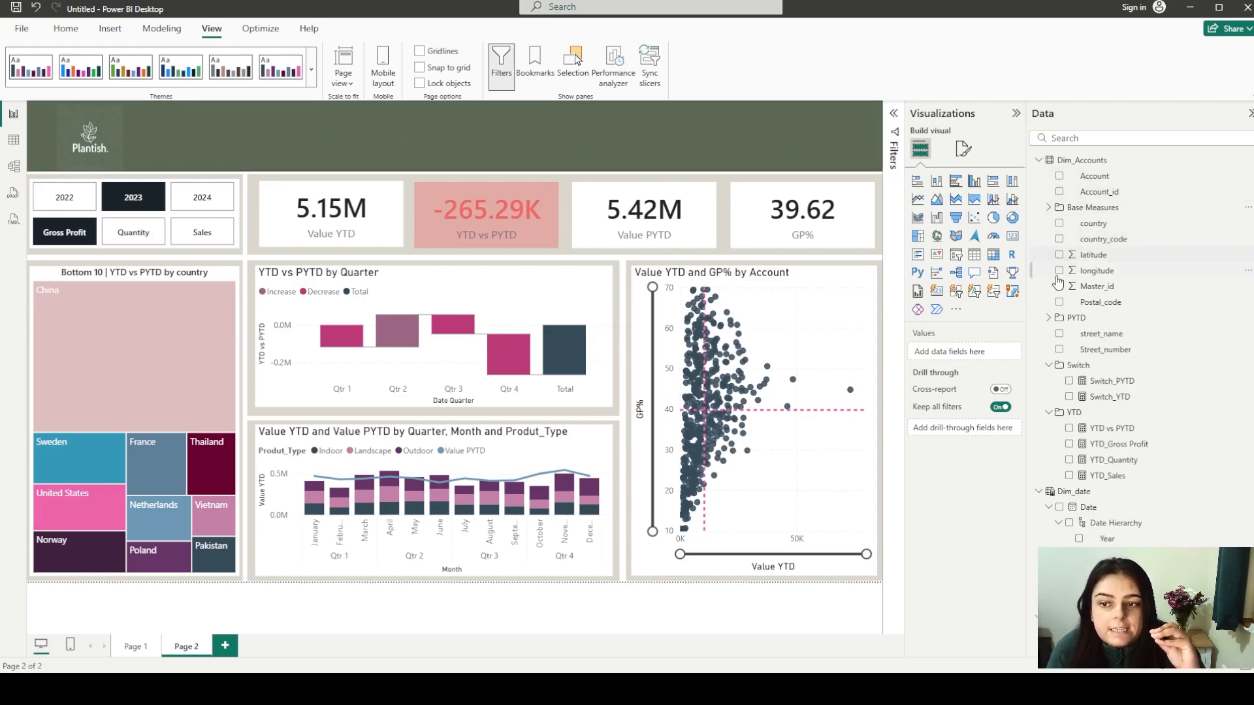
click(1048, 207)
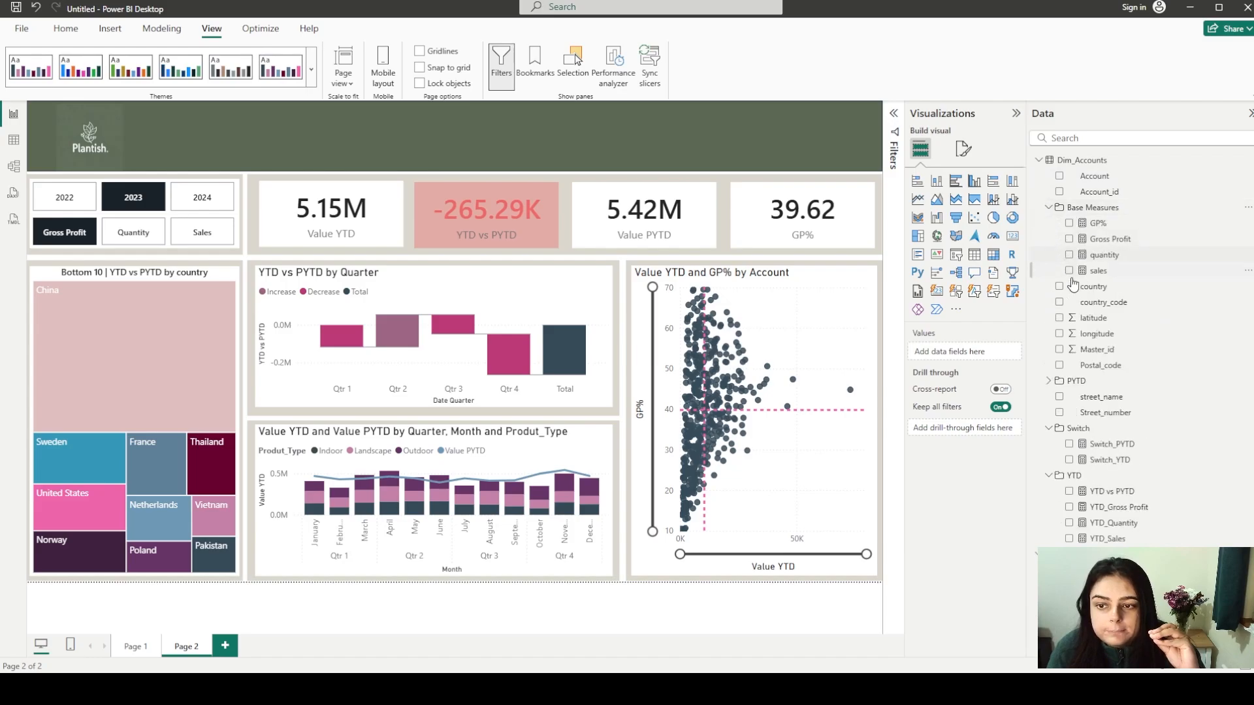
click(1047, 381)
click(1046, 381)
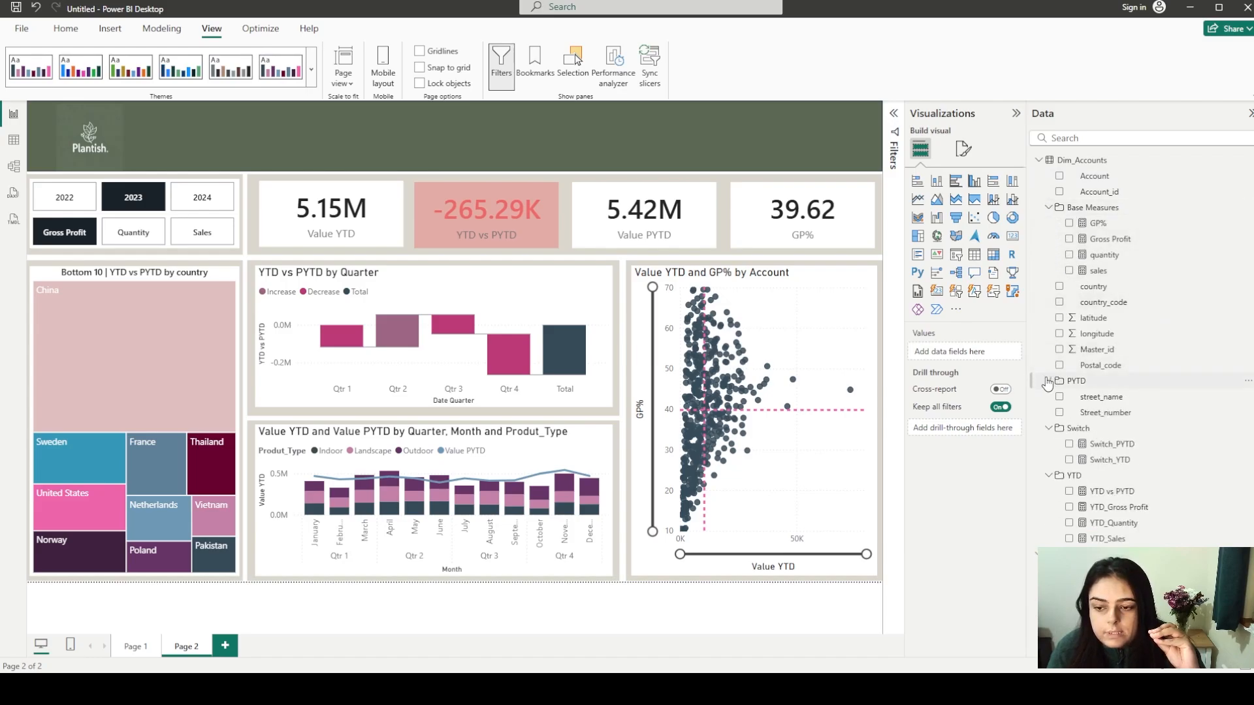
click(1049, 429)
click(1049, 207)
Create a new measure in Dim_Accounts and name it _waterfall title
right_click(1089, 176)
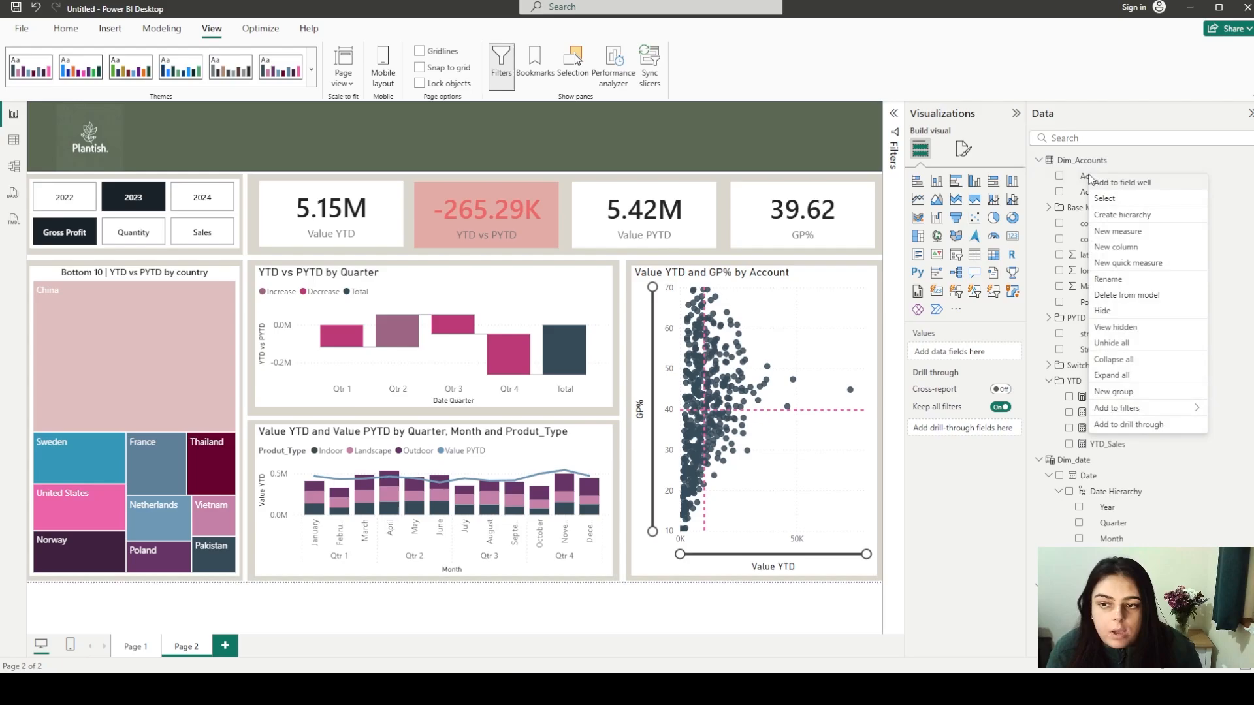
click(1105, 234)
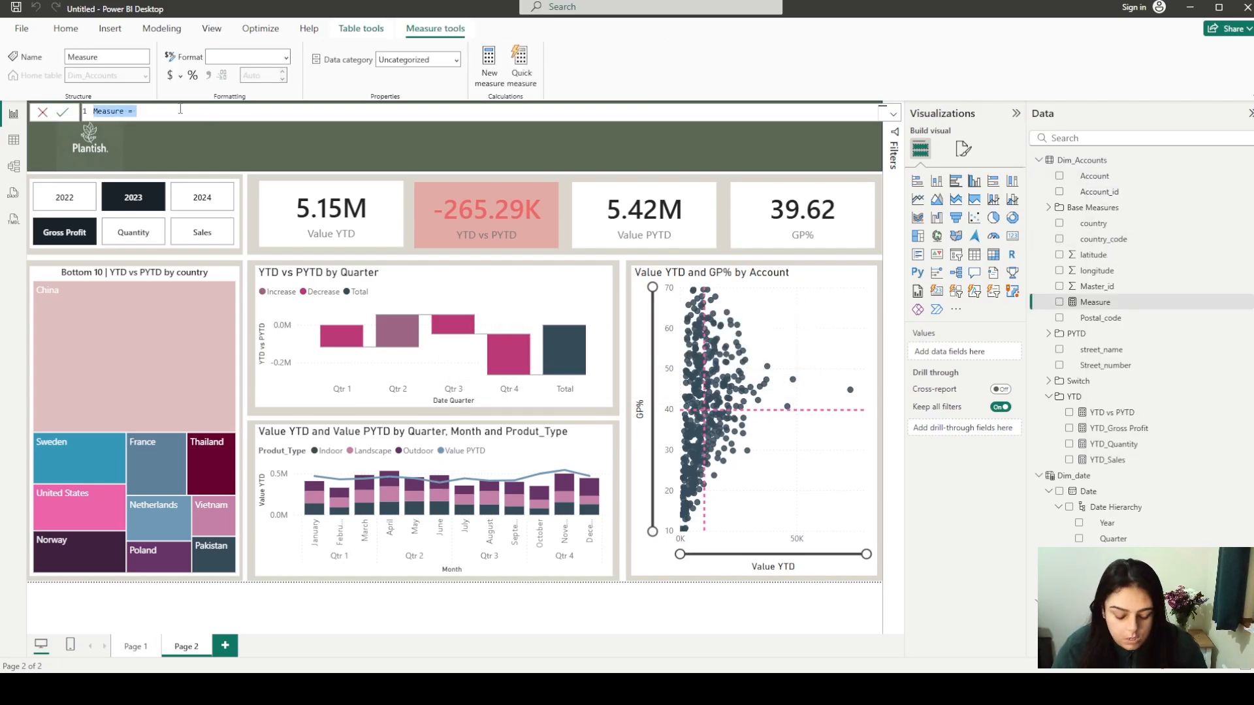
key(BackSpace)
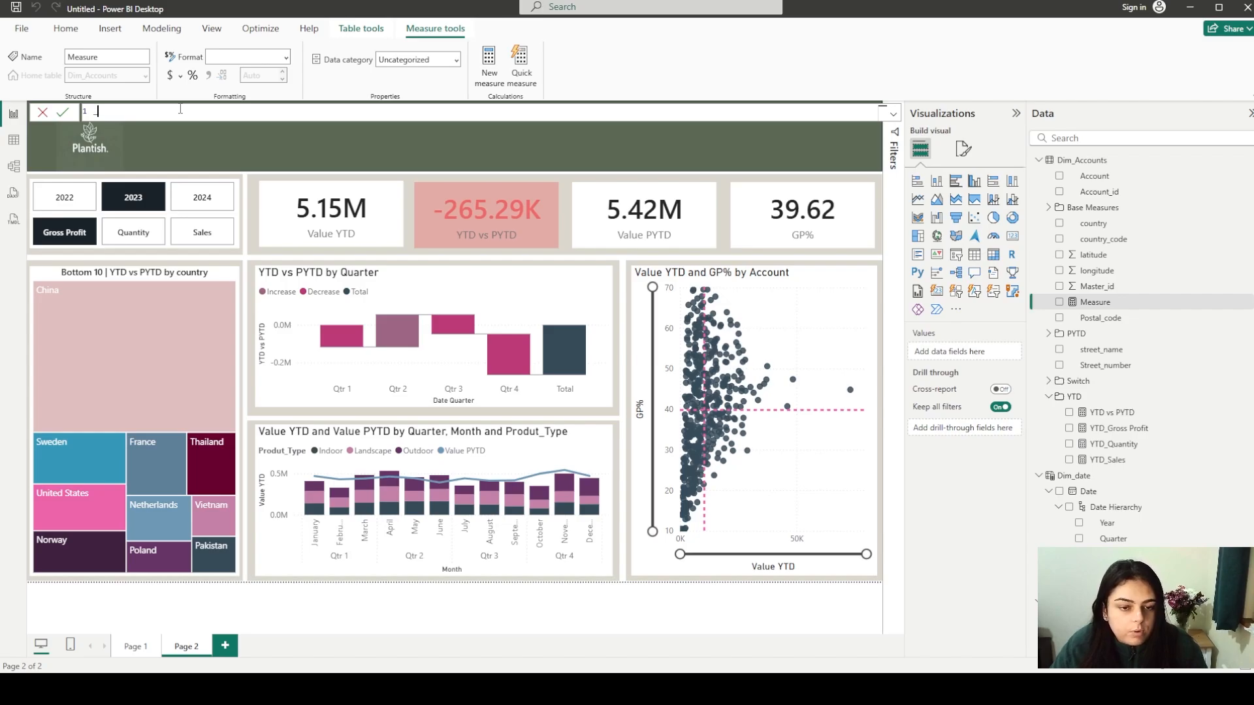
text(_waterg)
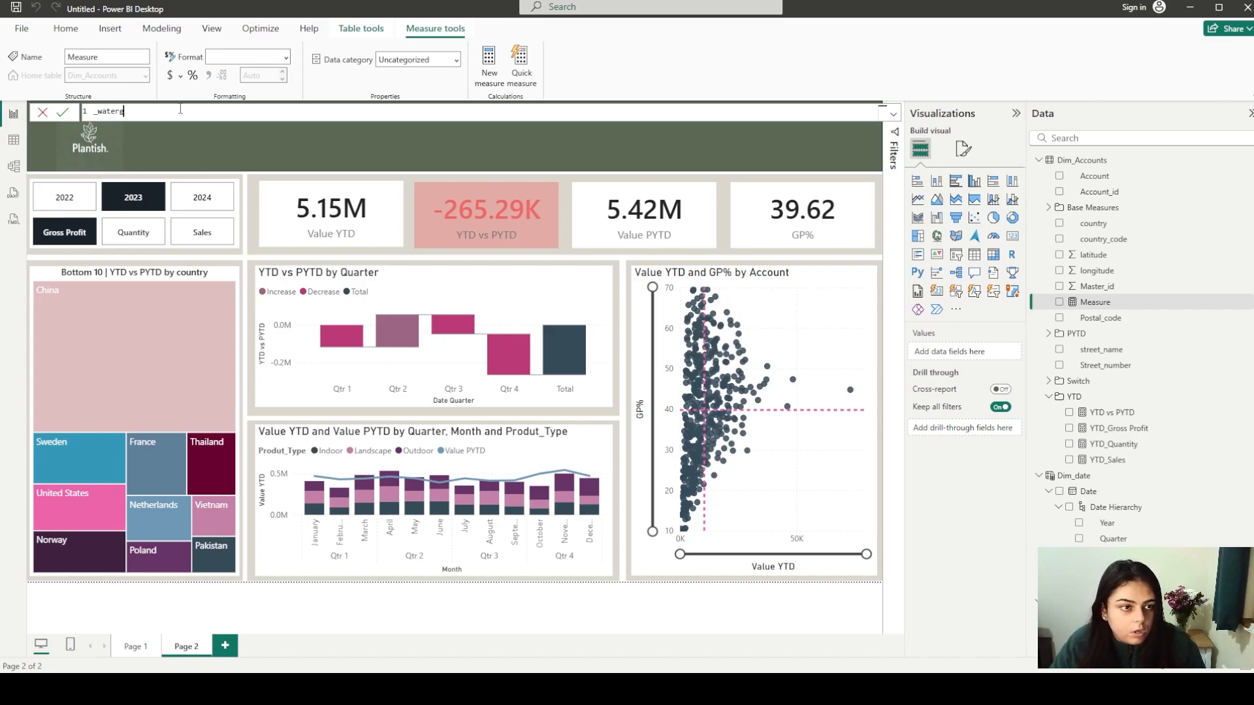
key(BackSpace)
text(f)
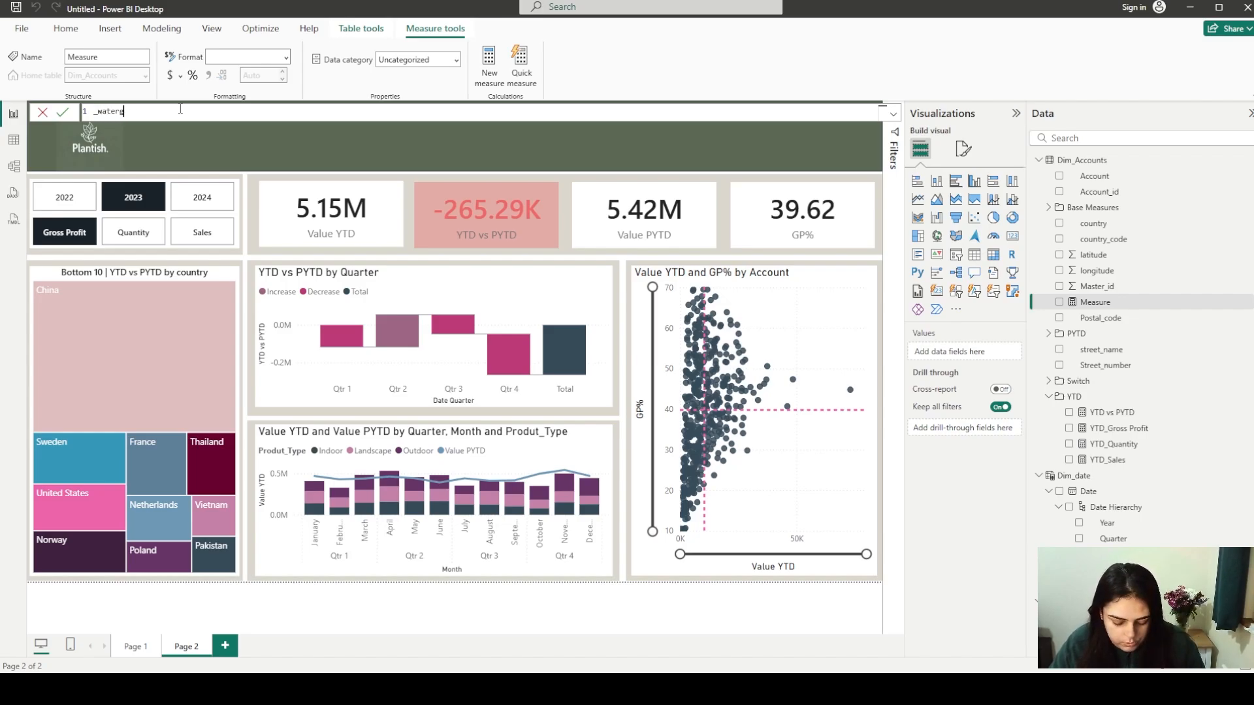
text(all title)
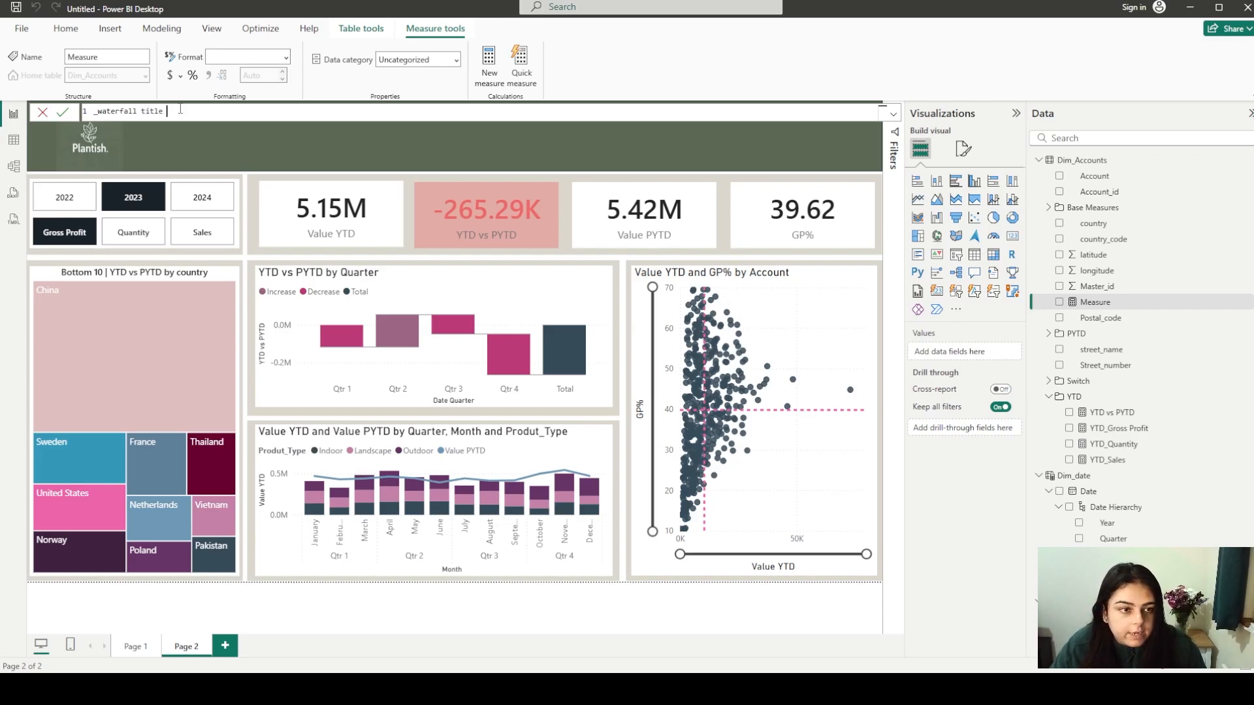
Switch to the PowerPoint presentation and bring up slide 11 with the finished report to check its chart titles
key(alt+Tab)
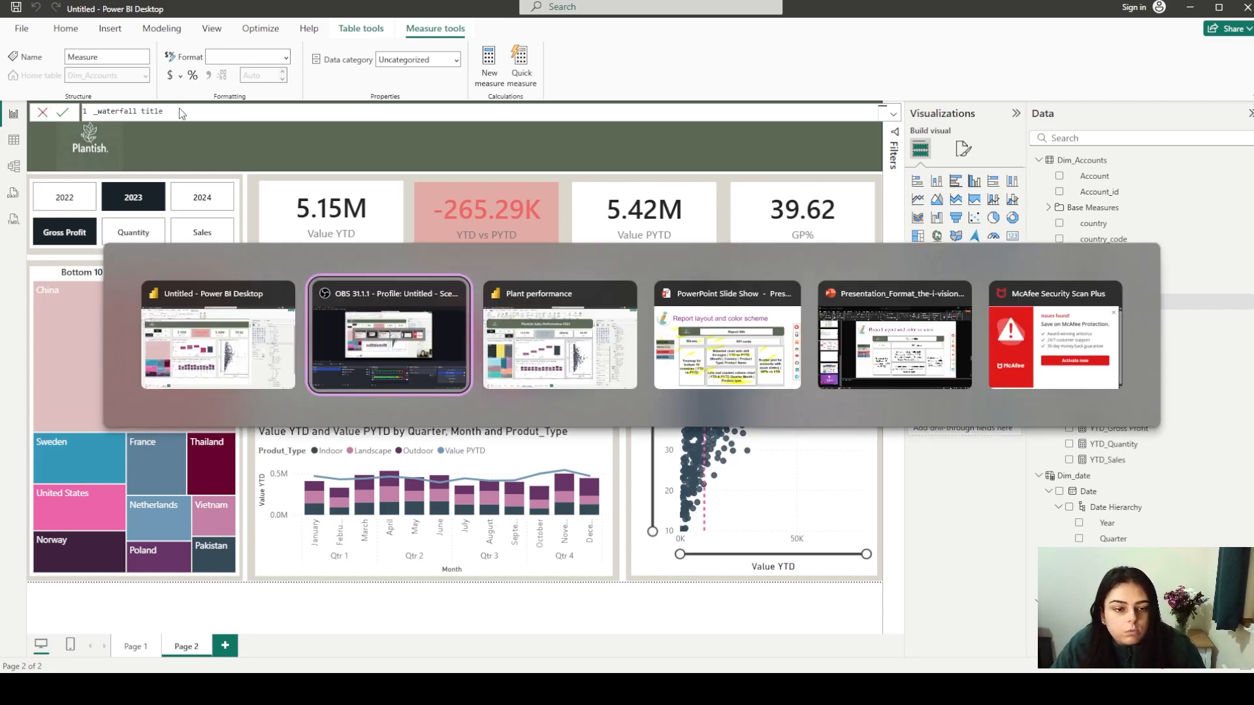
key(alt+Tab)
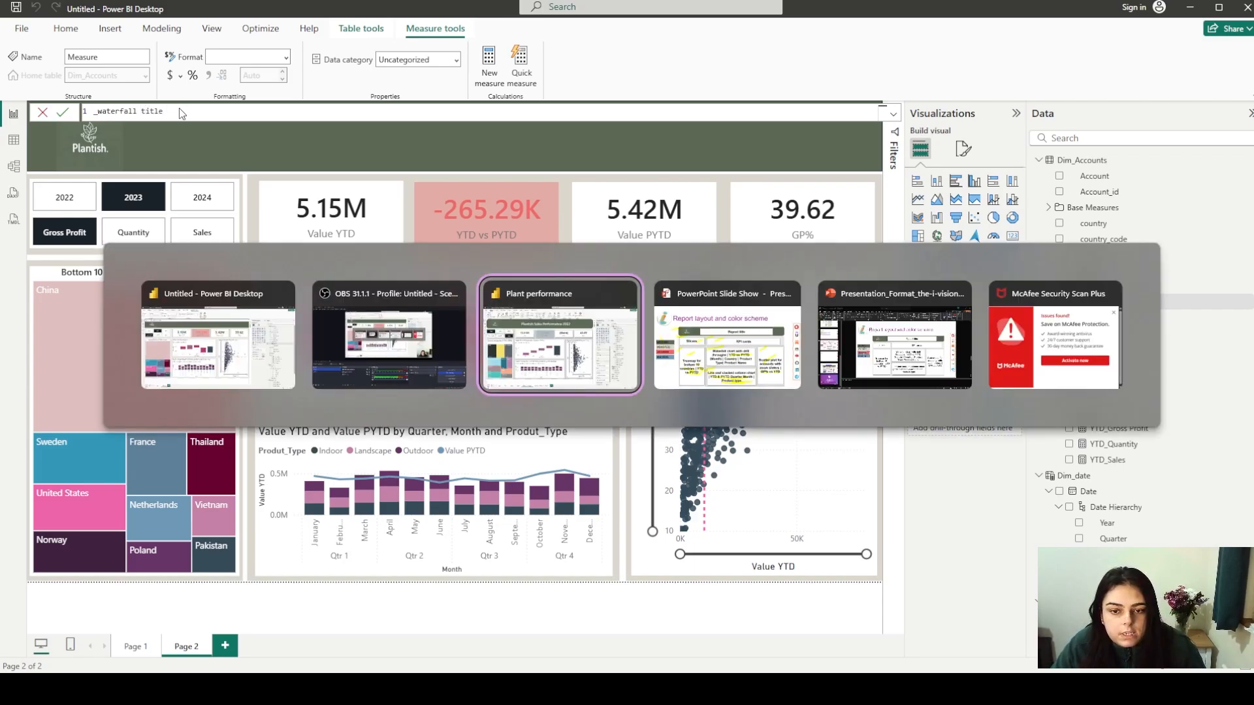
key(Tab)
key(Tab)
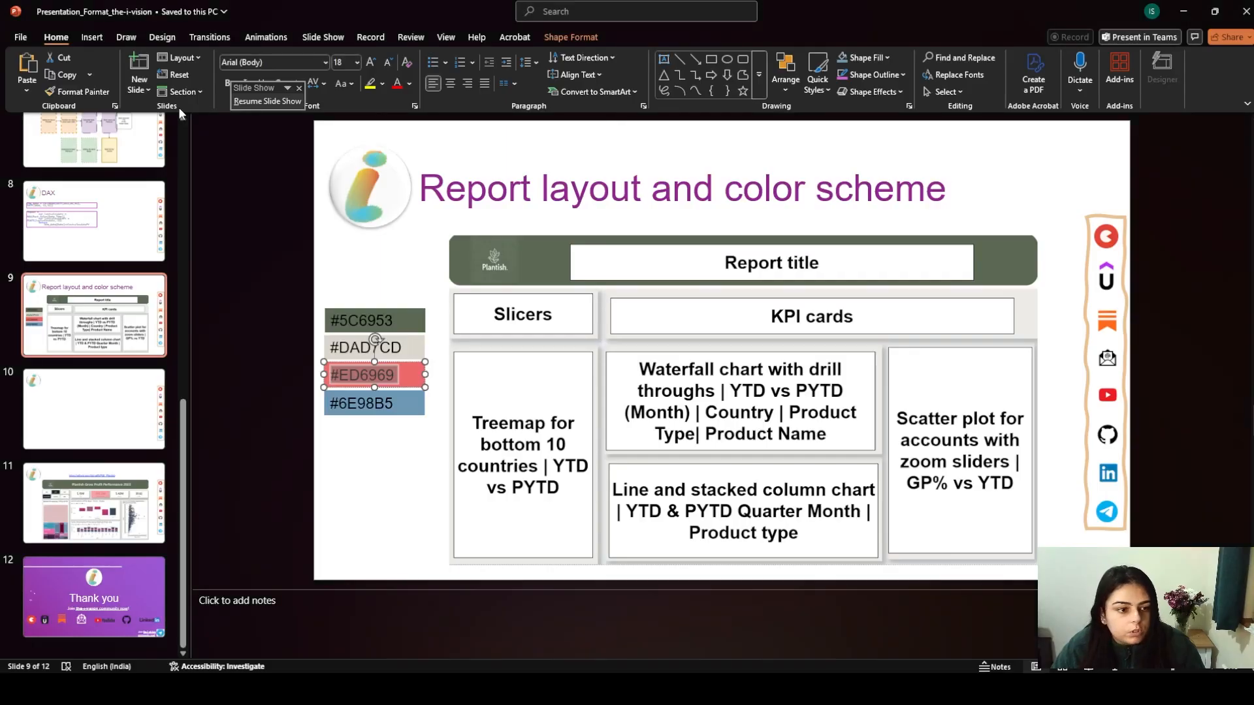
click(108, 519)
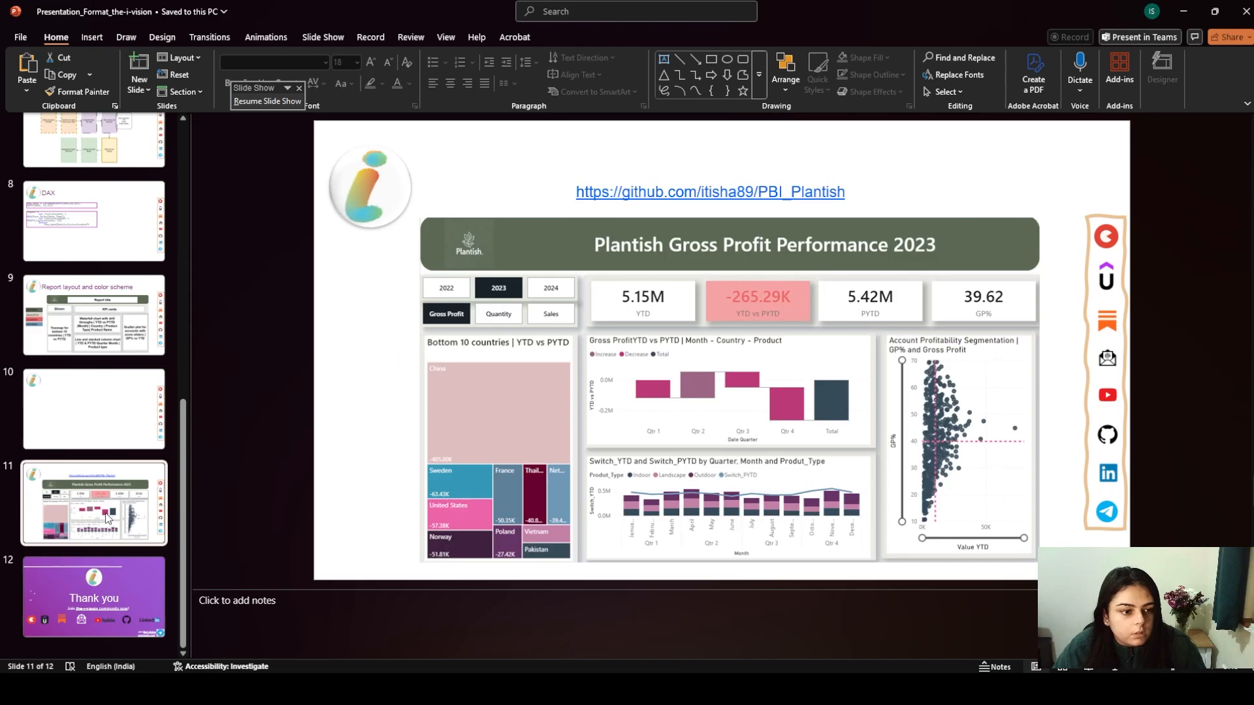
scroll(110, 517, up, 1)
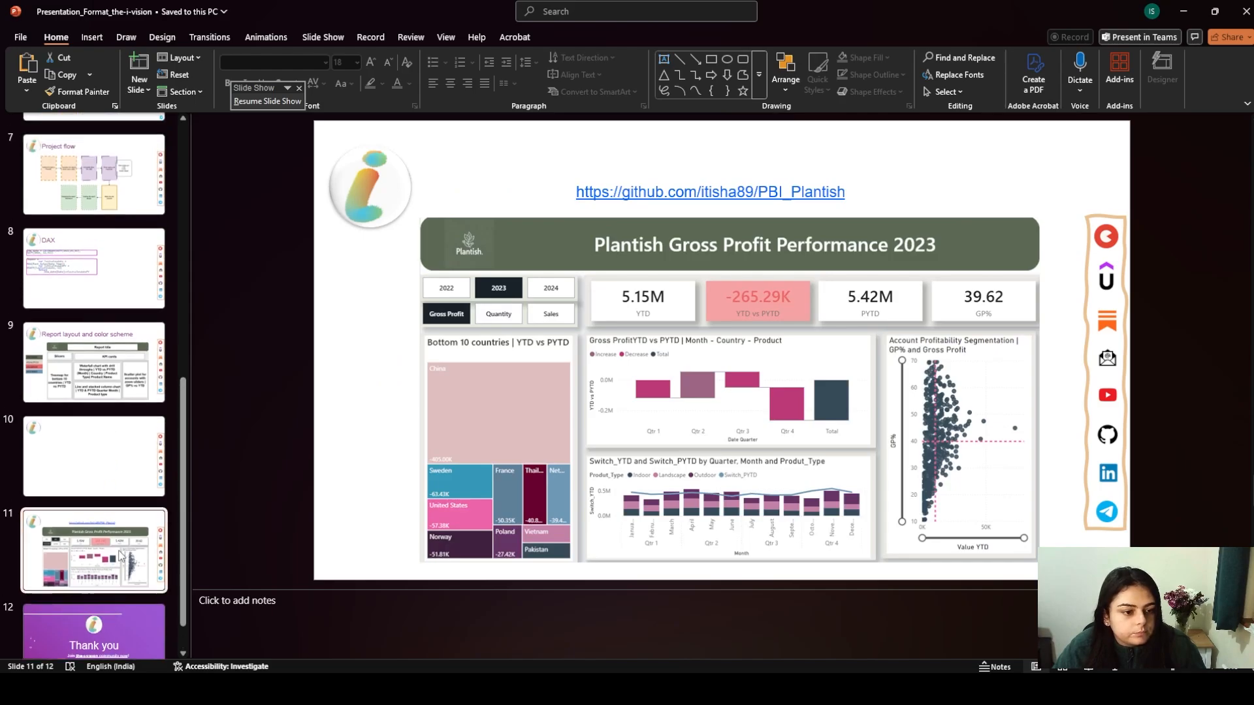
Switch to the running slide show, go to the finished report slide and highlight Gross Profit in the waterfall chart's title
key(alt+Tab)
key(alt+Tab)
key(alt+Tab)
key(alt+Tab)
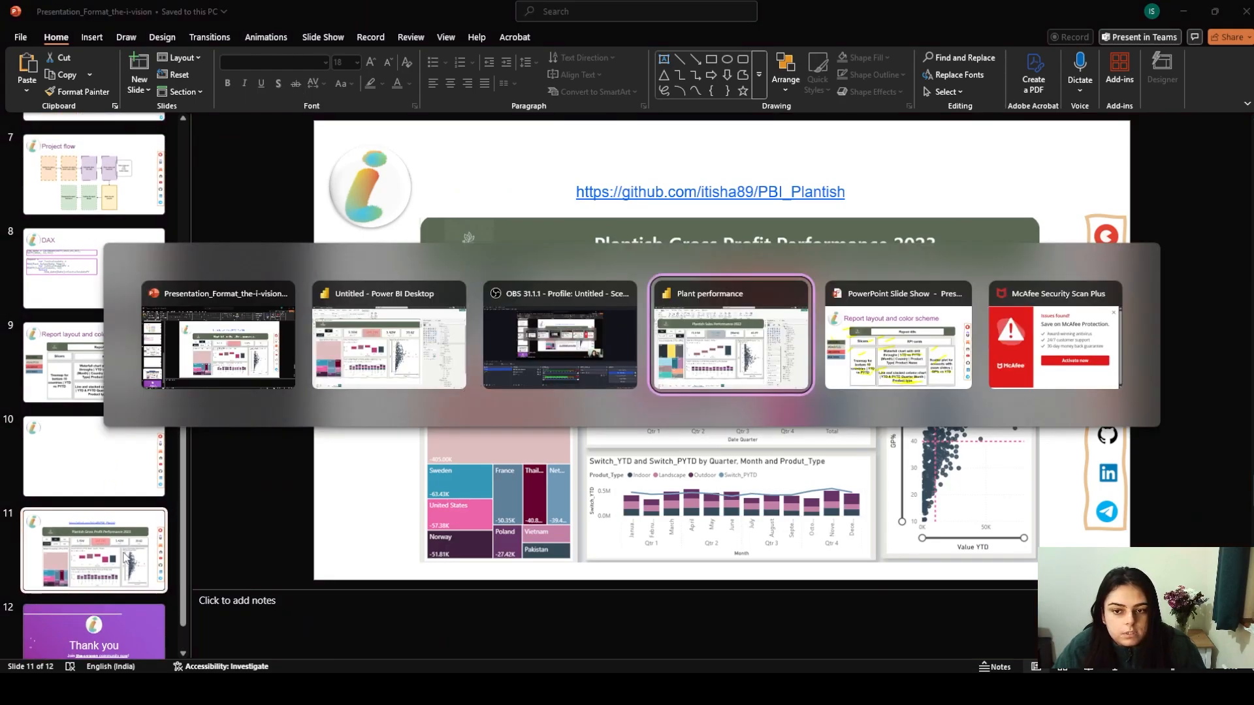
key(Right)
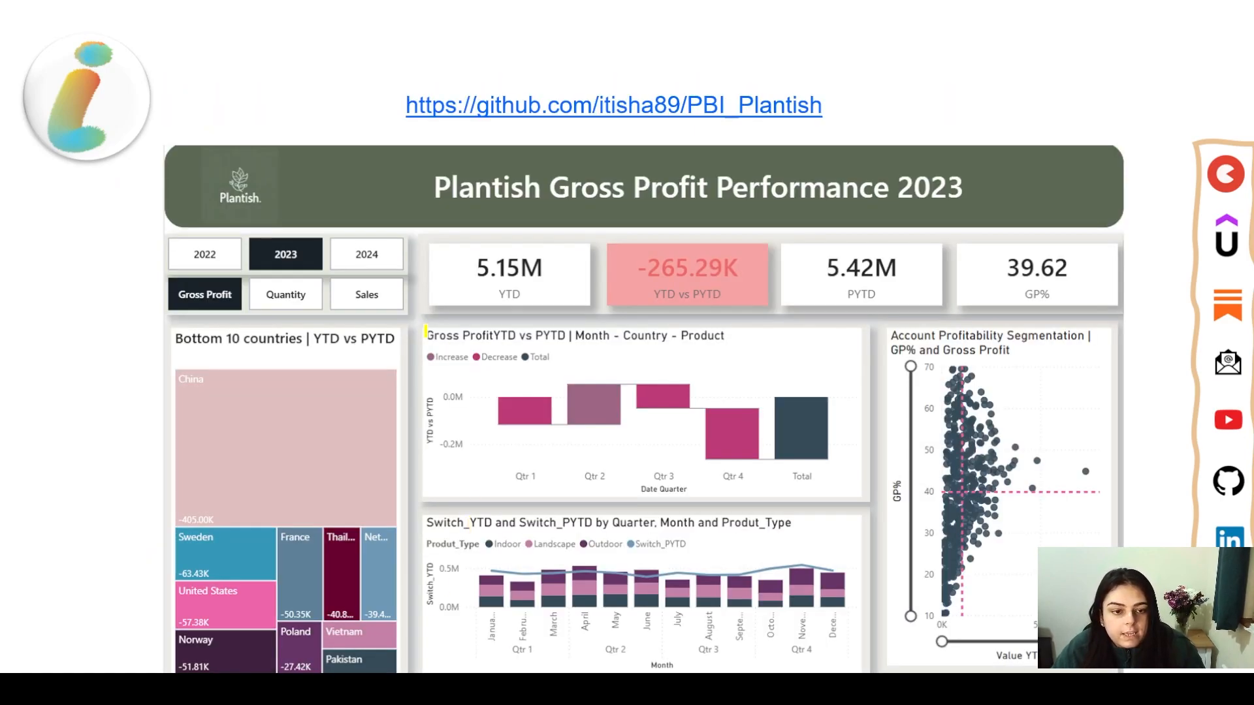
drag(426, 334, 500, 335)
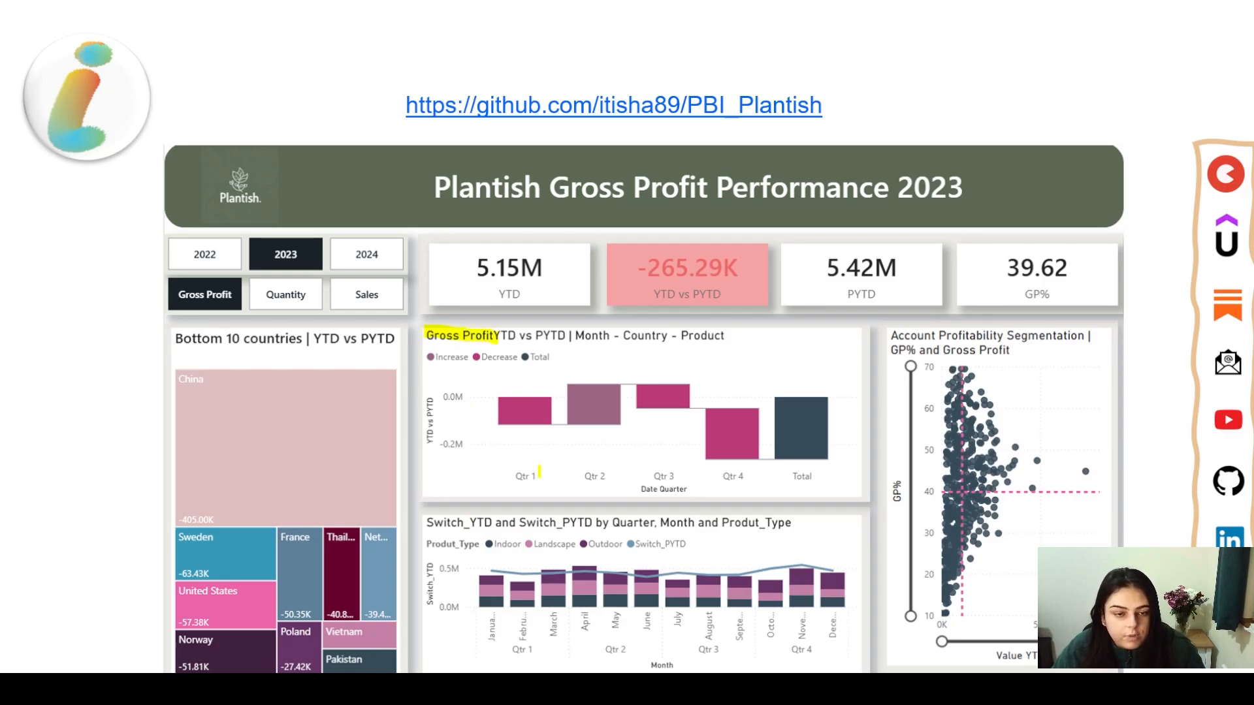
Switch back to Power BI and begin the _waterfall title formula with SELECTEDVALUE on the Slc_values[Value] column
key(alt+Tab)
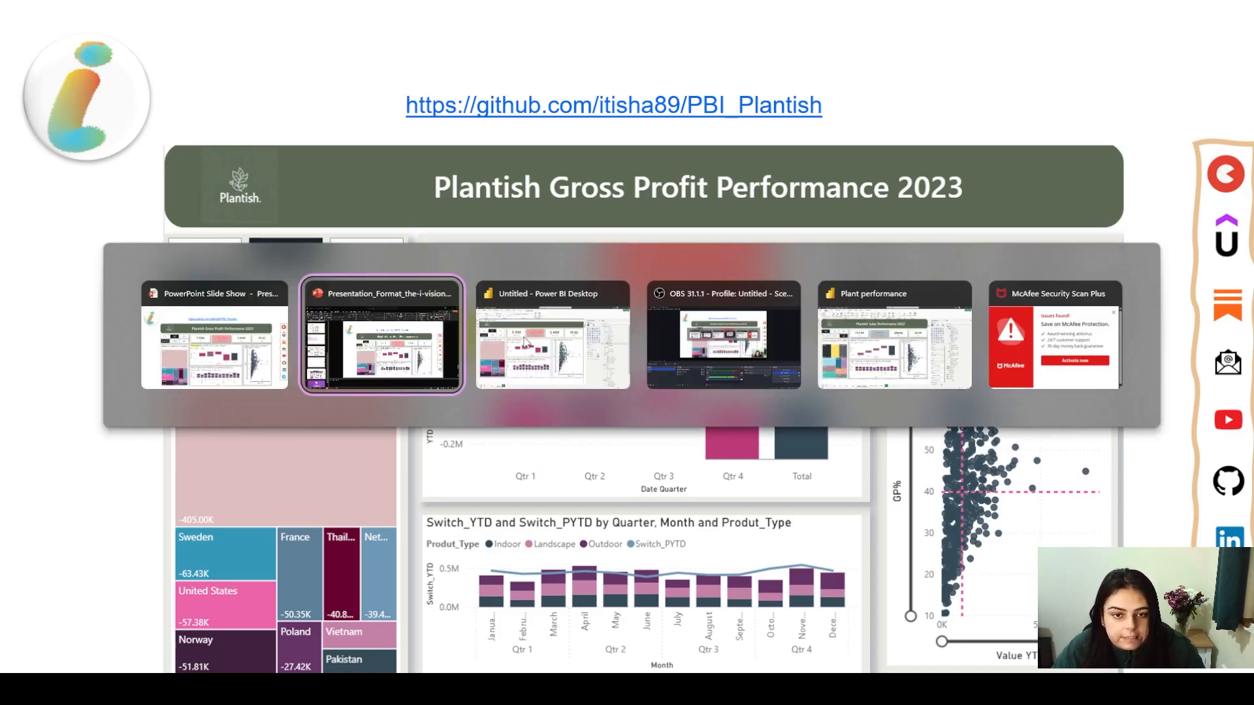
click(525, 343)
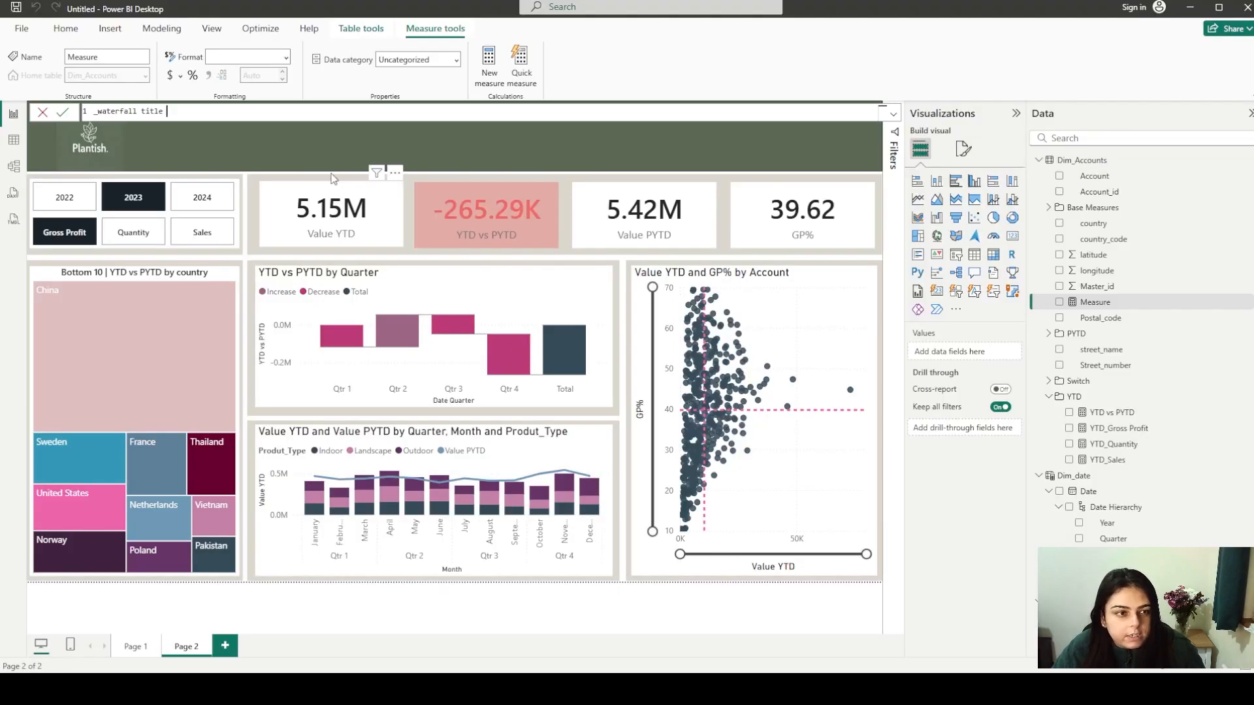
text(= se)
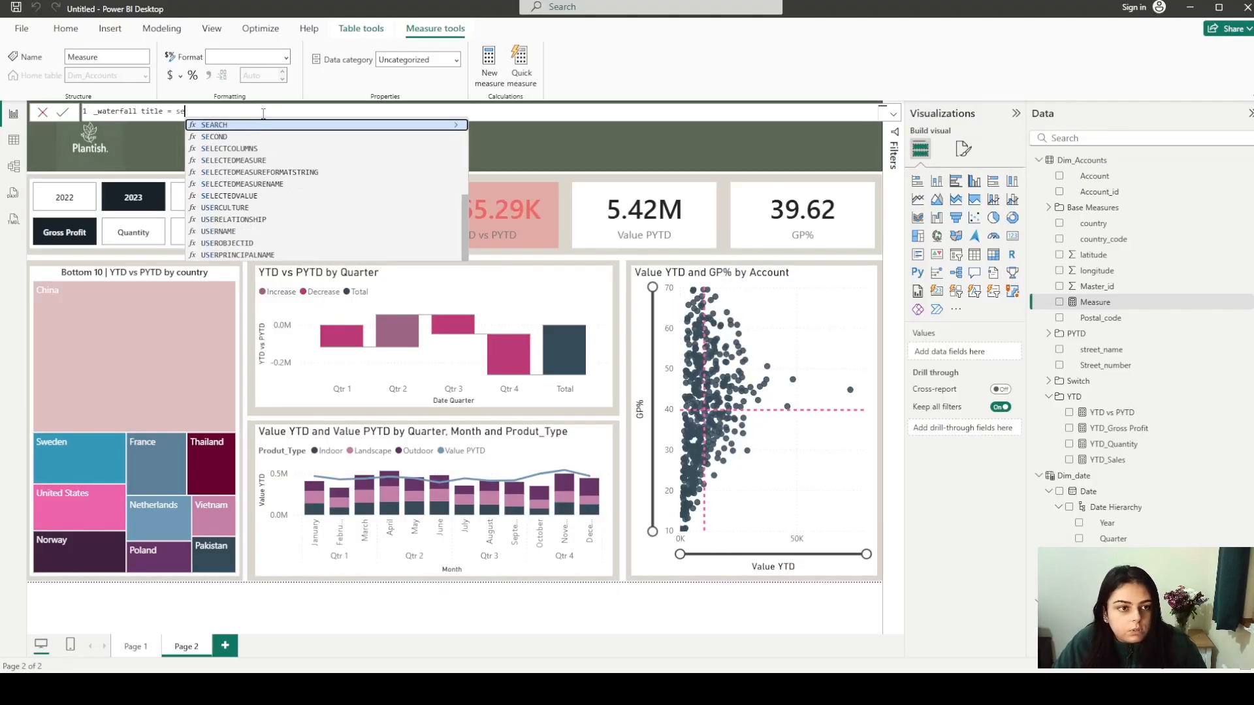
text(lected)
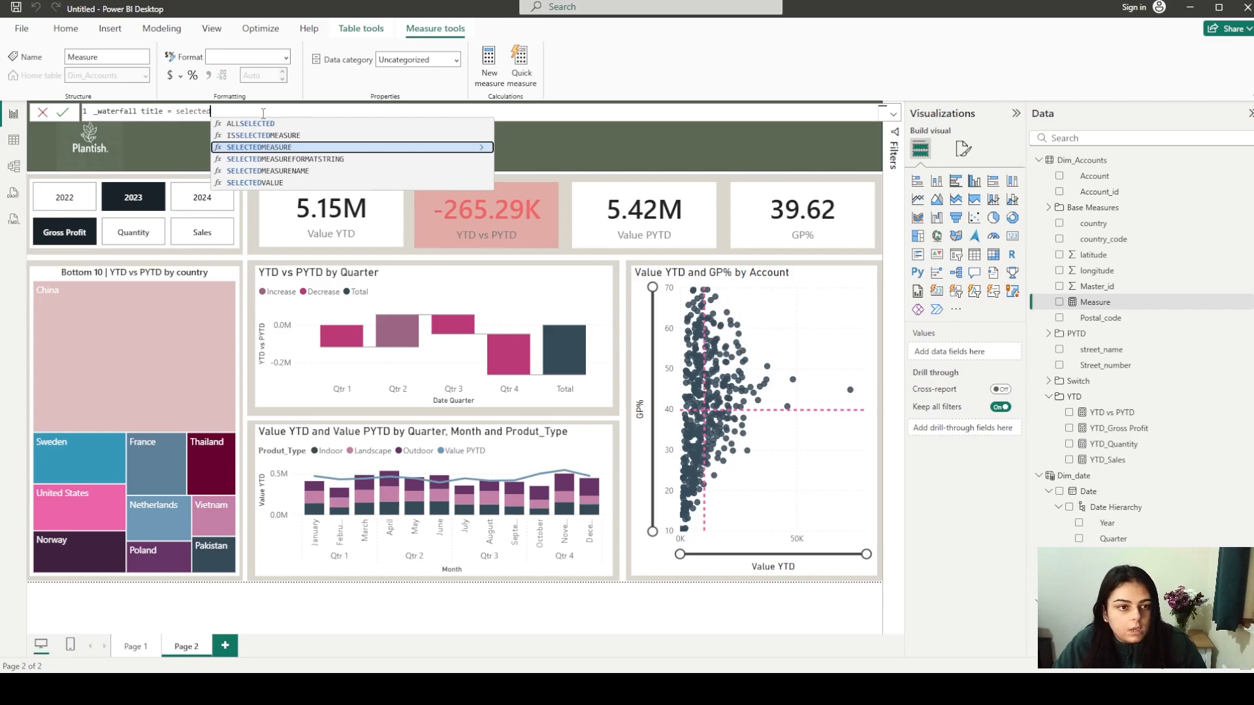
key(Down)
key(Down)
key(Down)
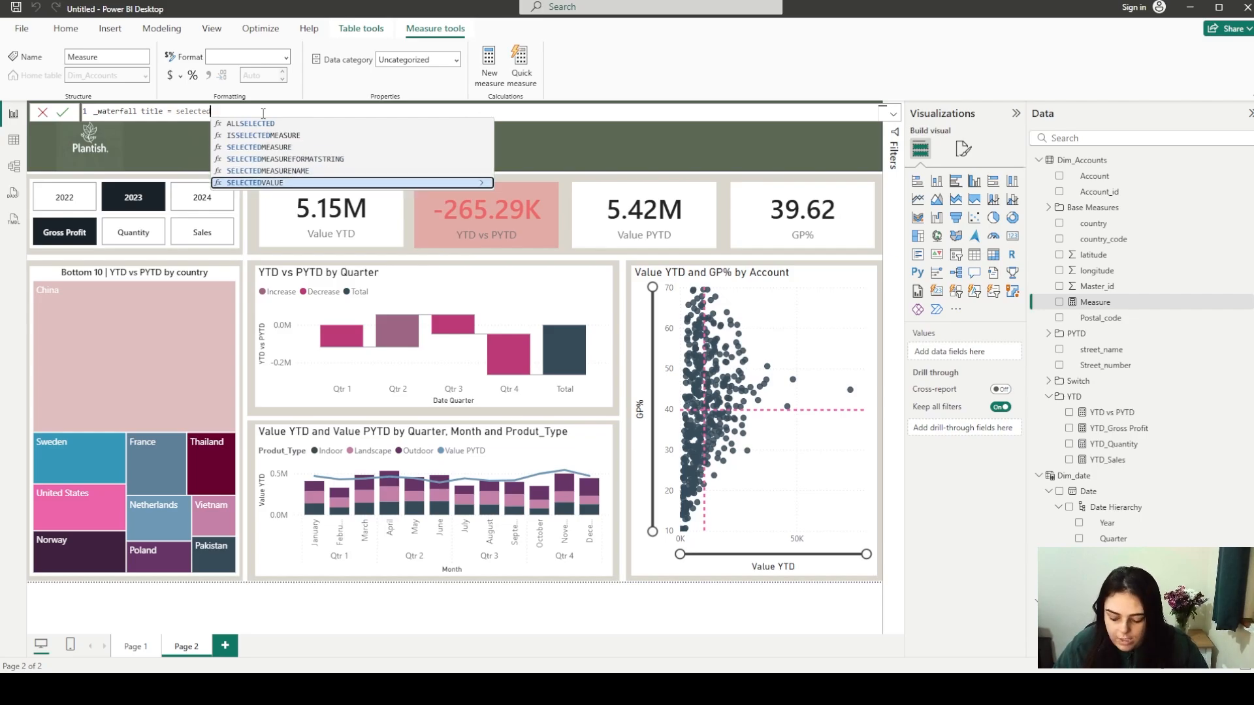
key(Tab)
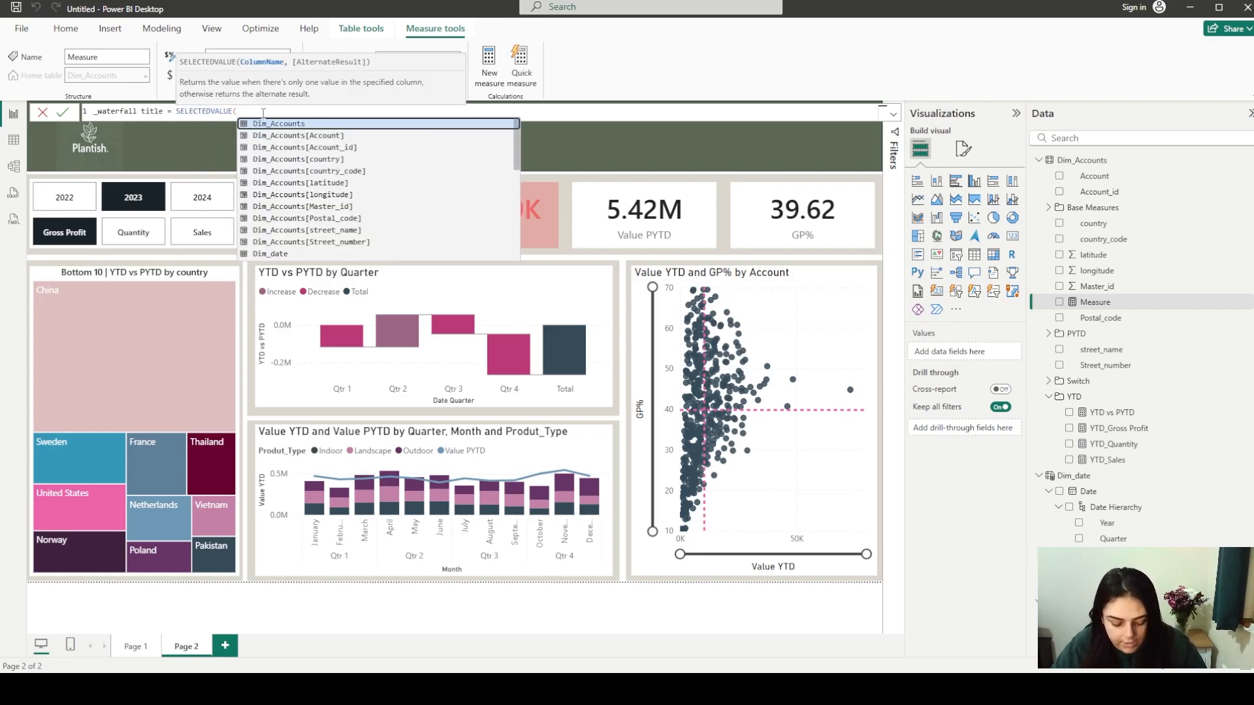
text(slc)
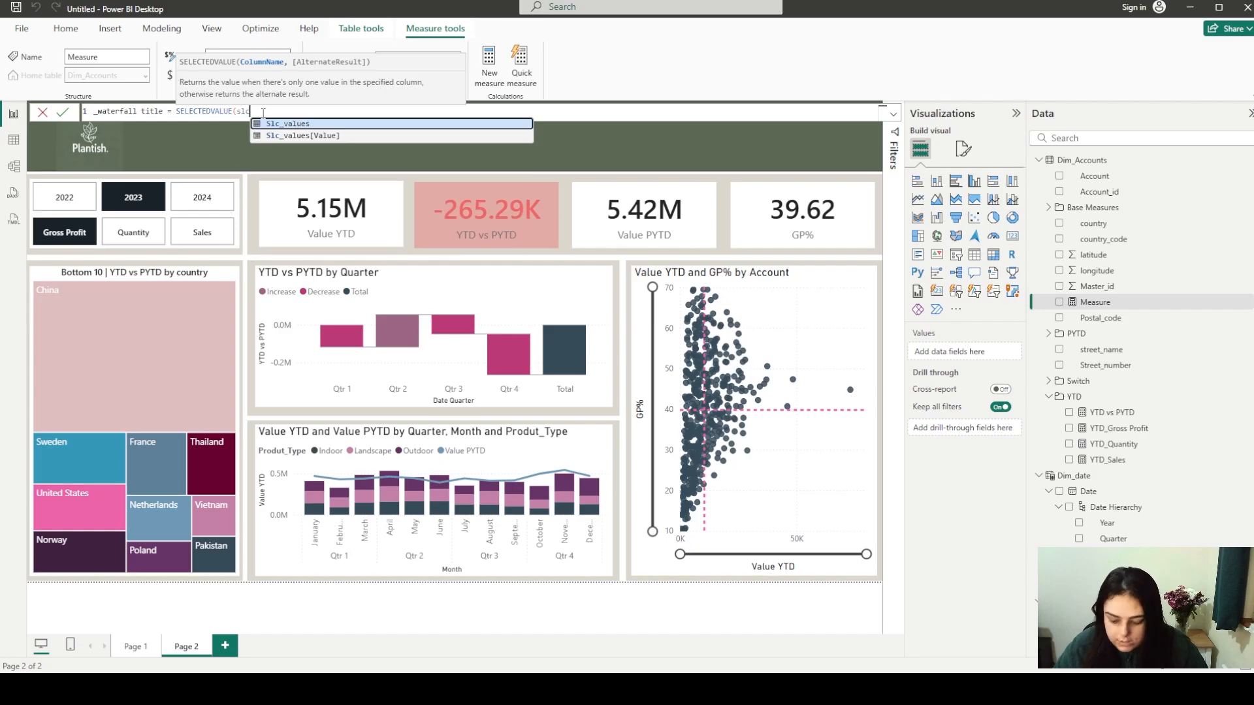
key(Down)
key(Tab)
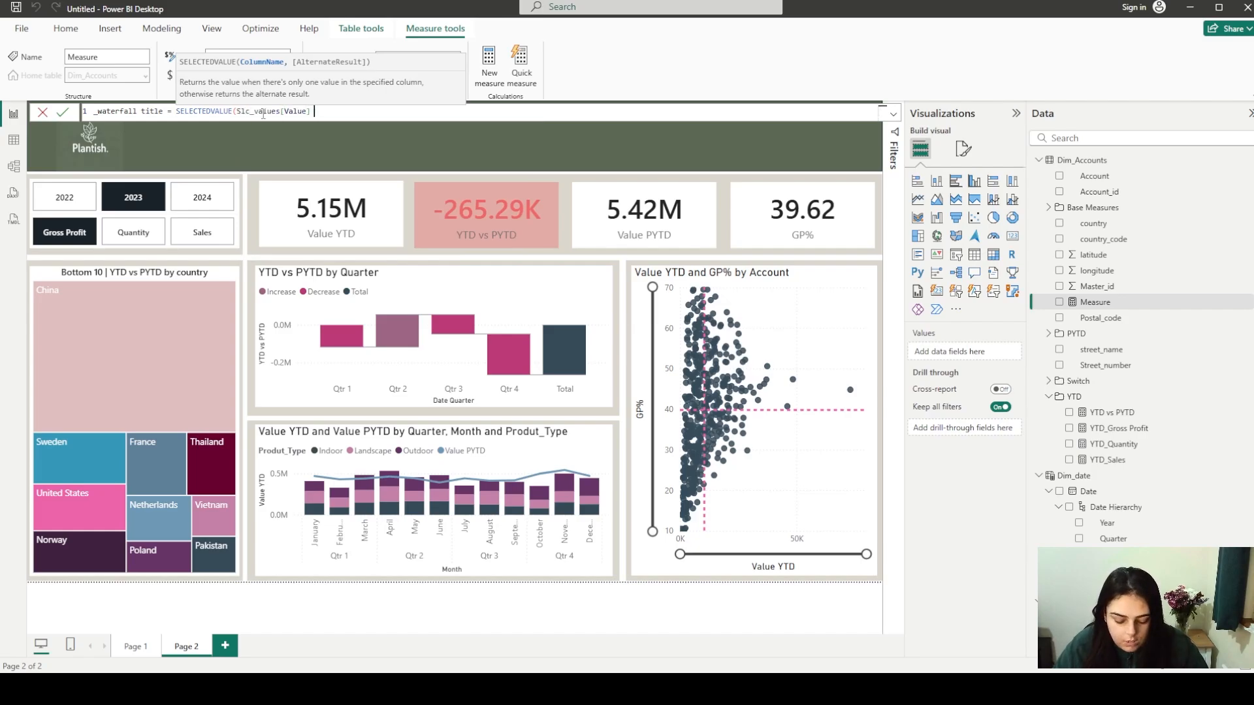
Append & and the opening title text " YTD vs PYTD" with a leading space, checking the wording against the finished report slide
text(& ")
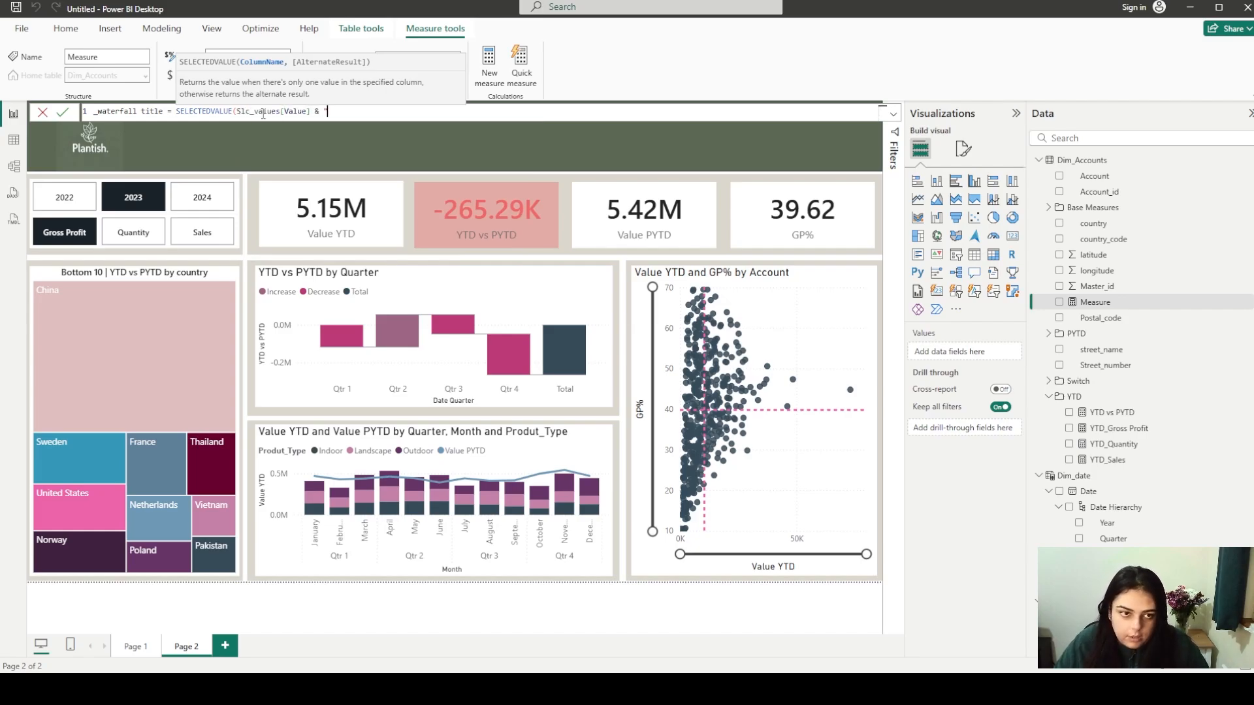
key(alt+Tab)
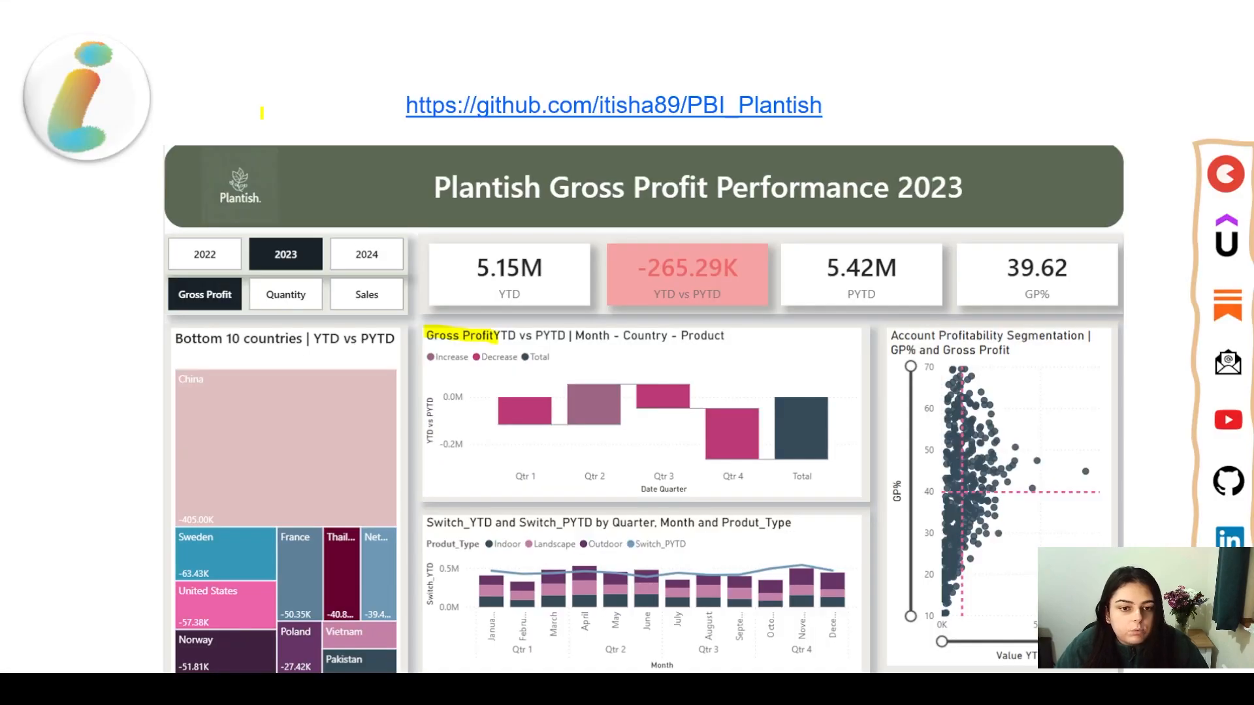
key(alt+Tab)
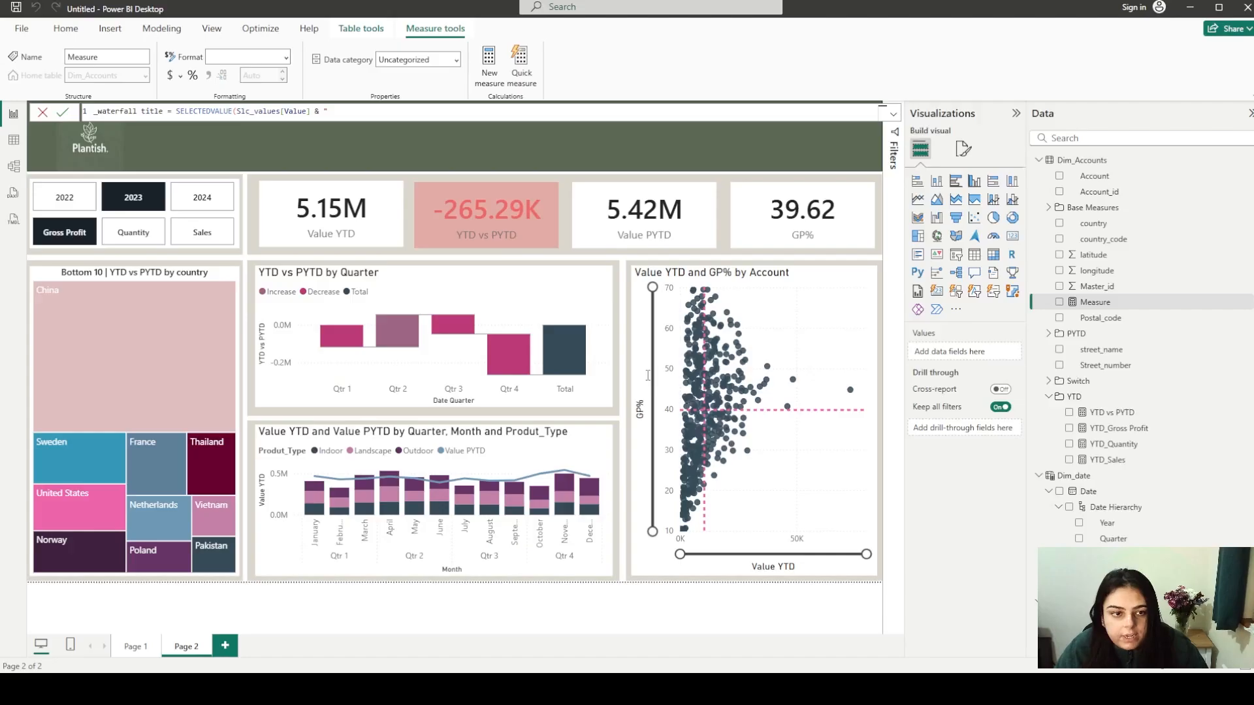
text(YTD )
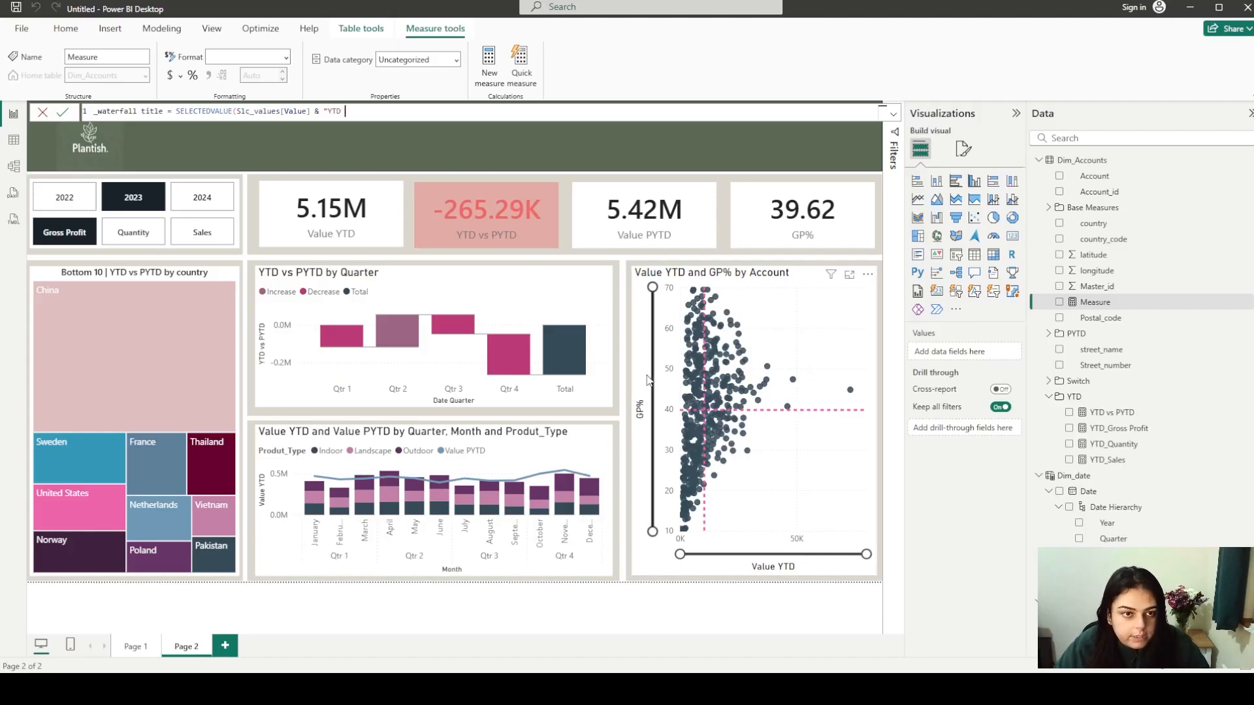
text(vs PYTD)
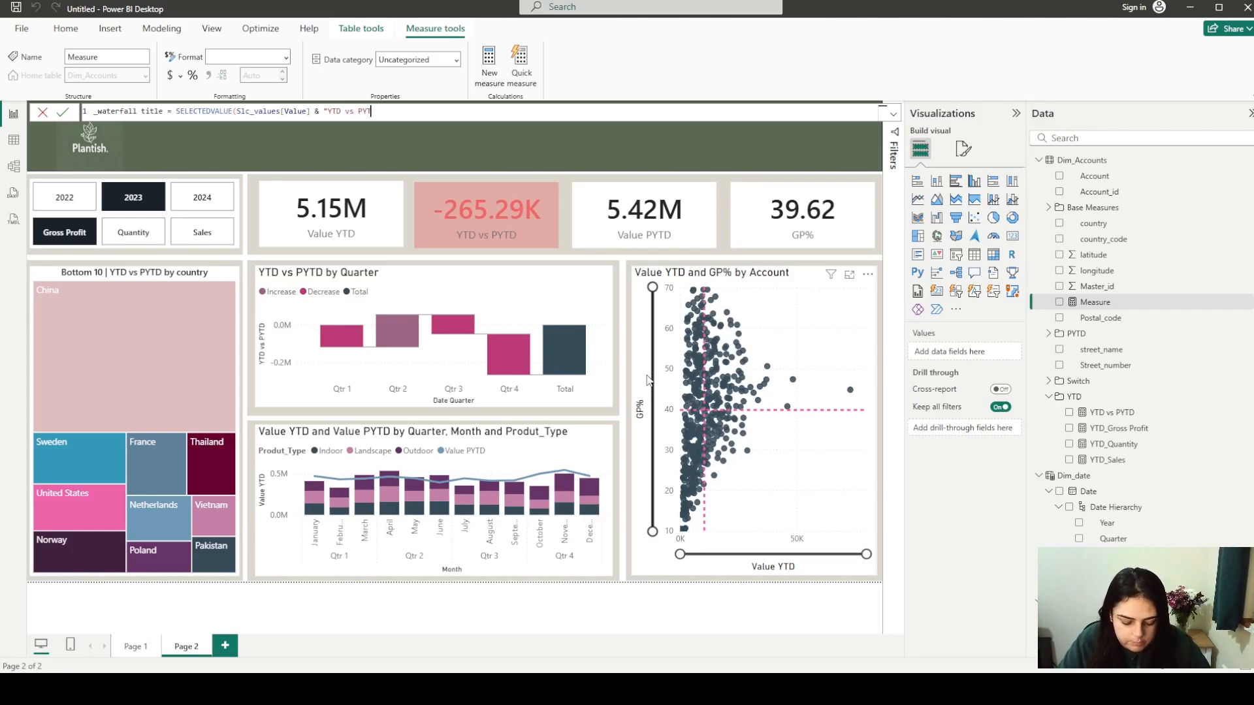
key(ctrl+Left)
key(ctrl+Left)
key(ctrl+Left)
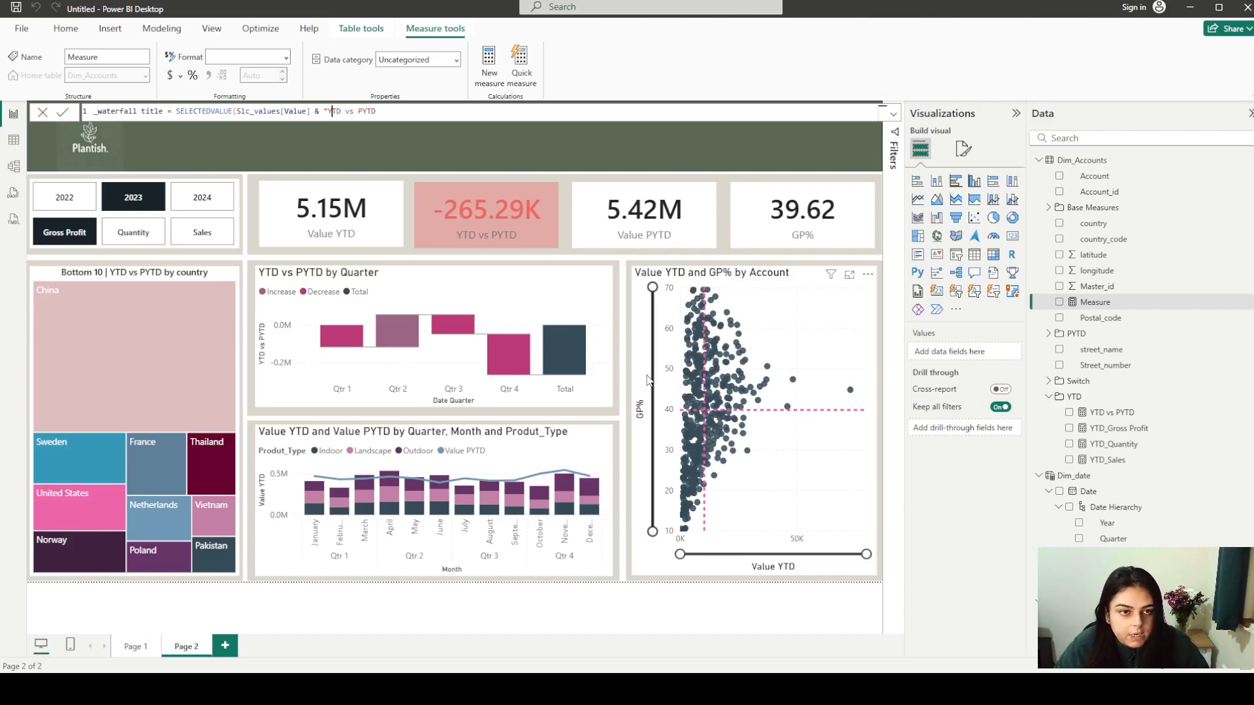
key(End)
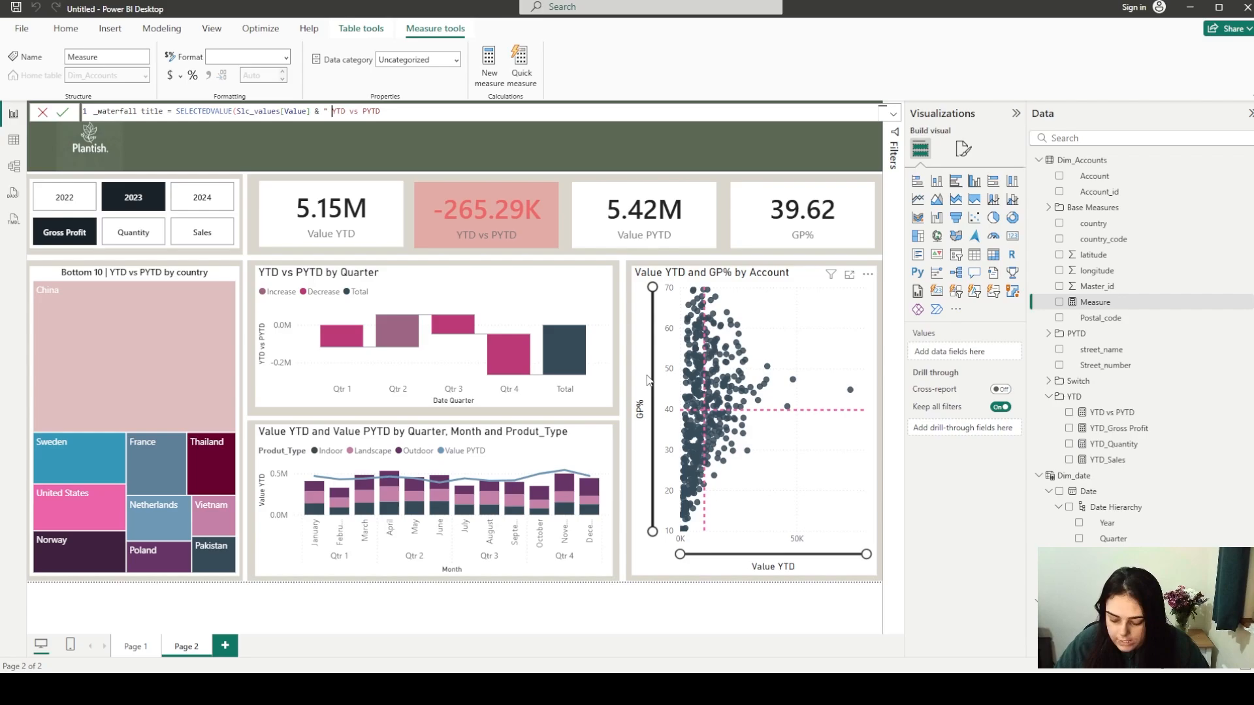
key(ctrl+shift+Left)
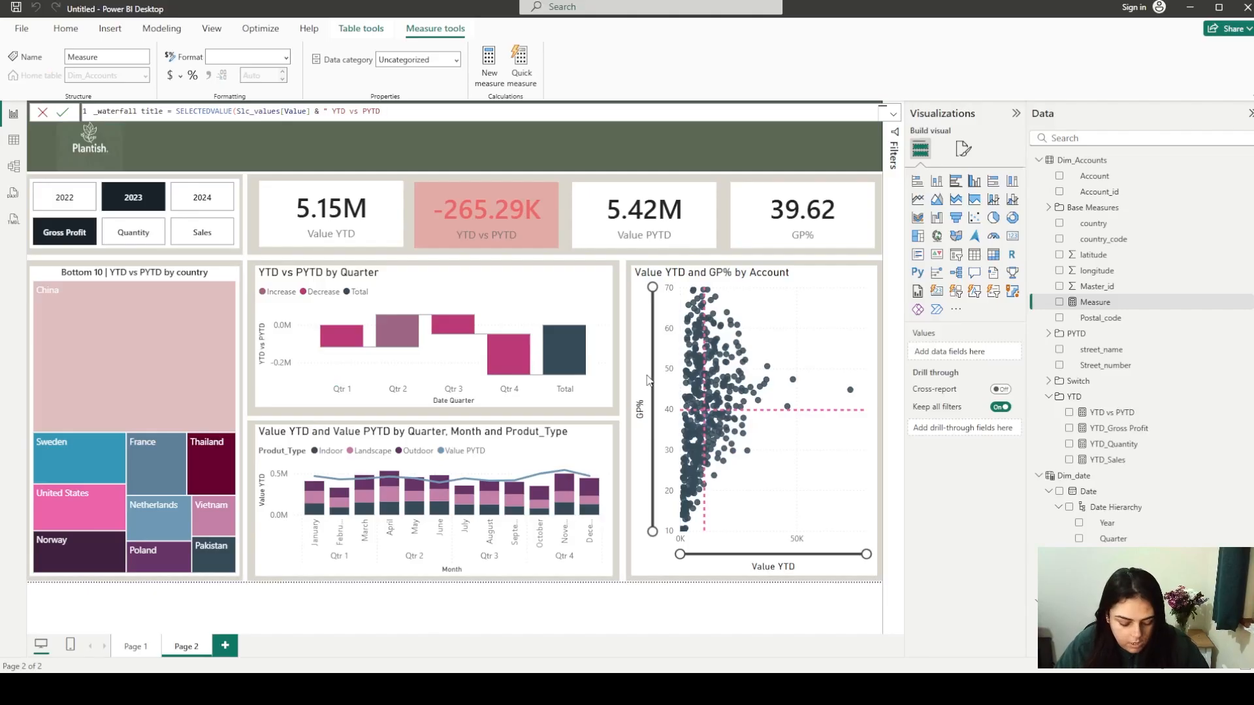
Complete the title text with "| Month | Country | Product", close the formula with a parenthesis and commit the measure
text(| Month)
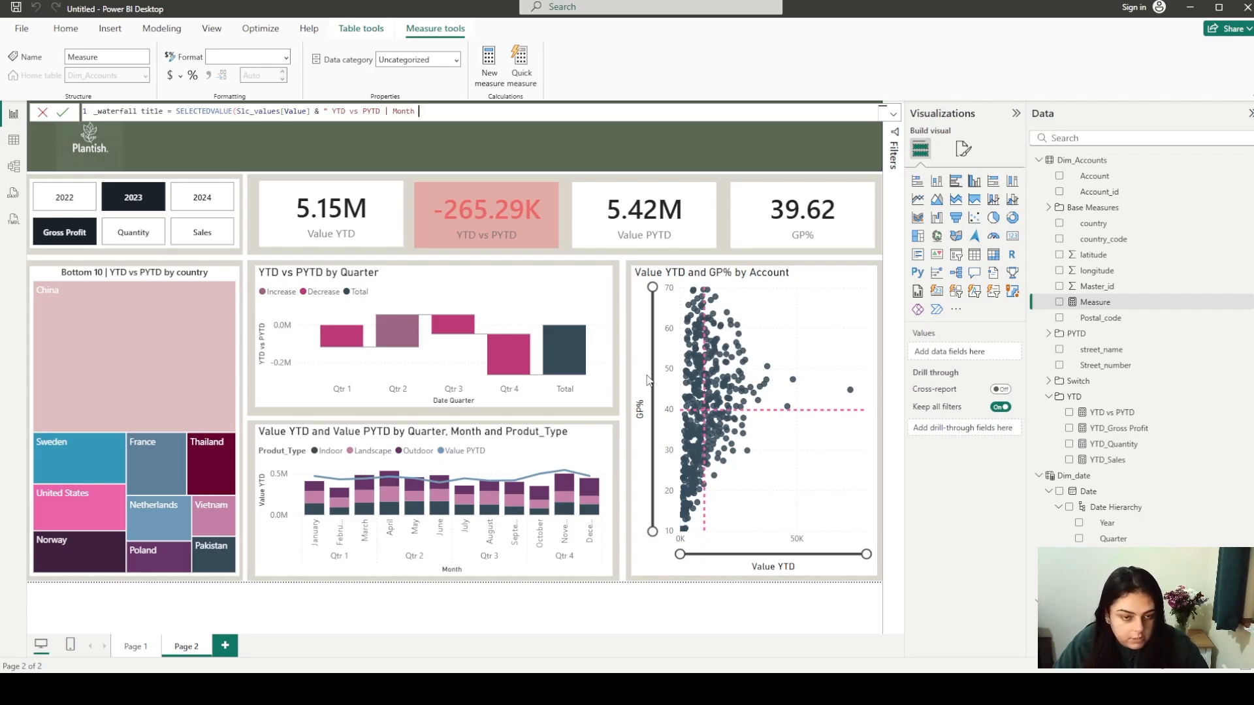
text( | Country |)
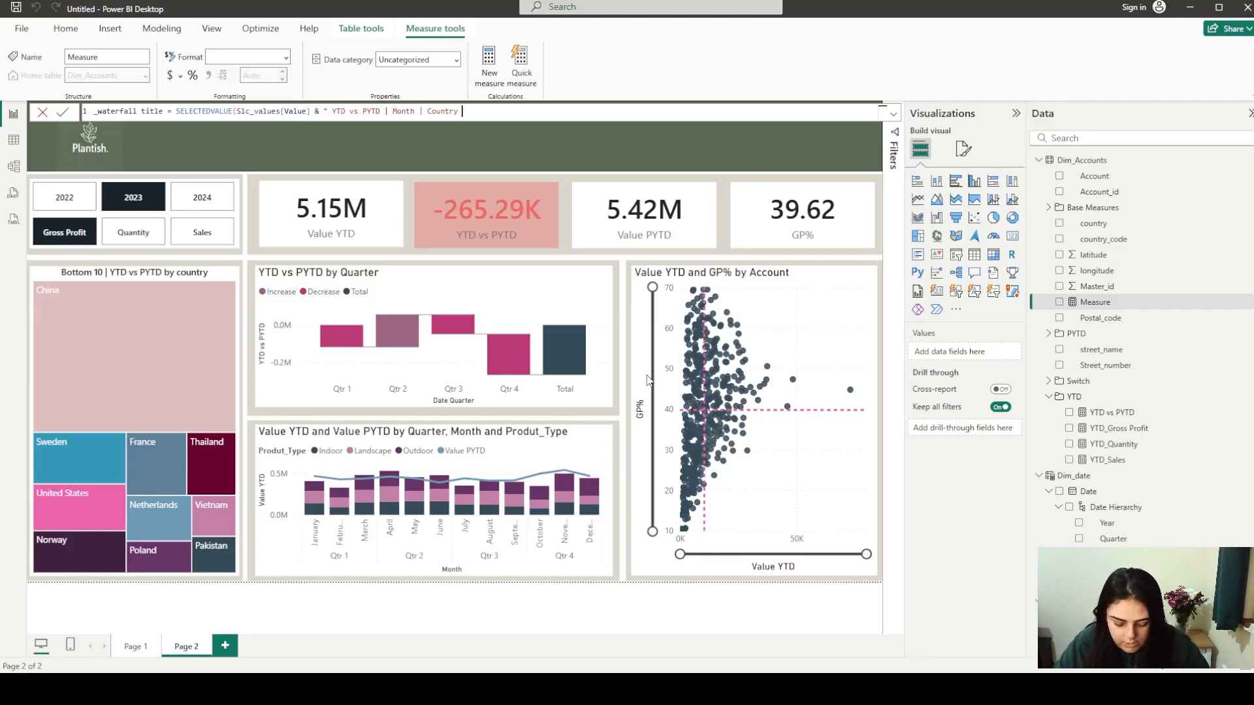
text(Product)
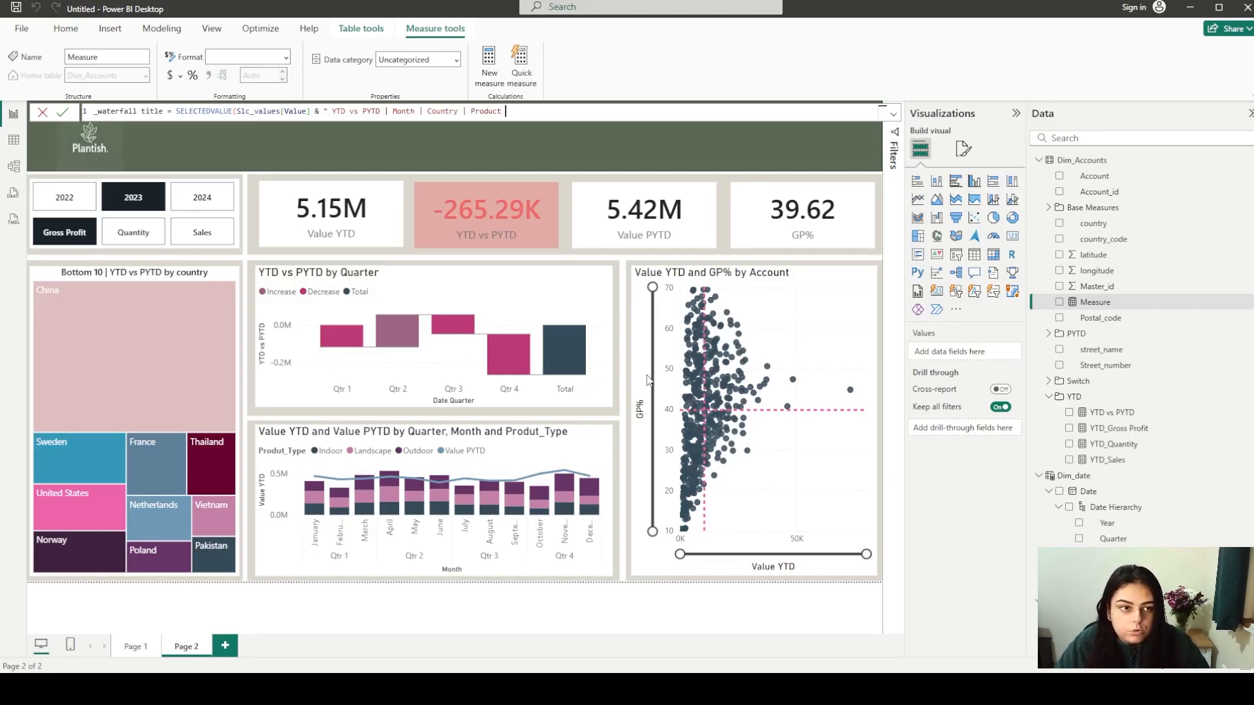
text(")
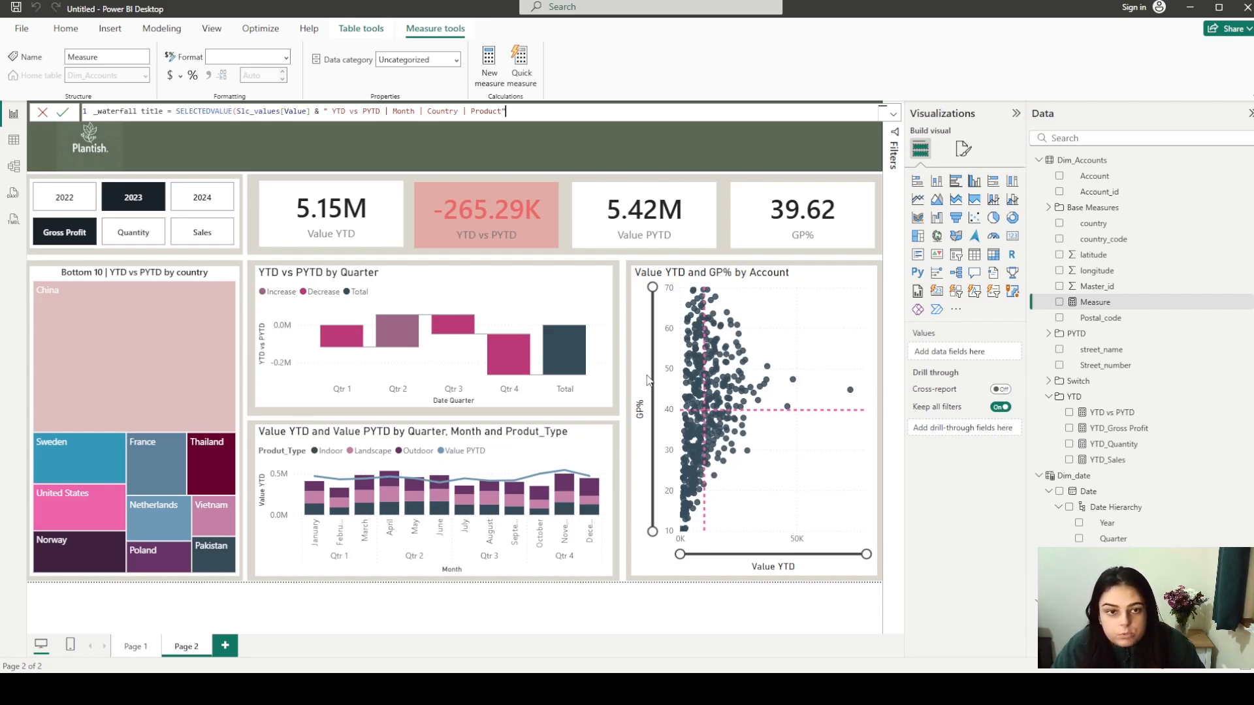
text())
key(Return)
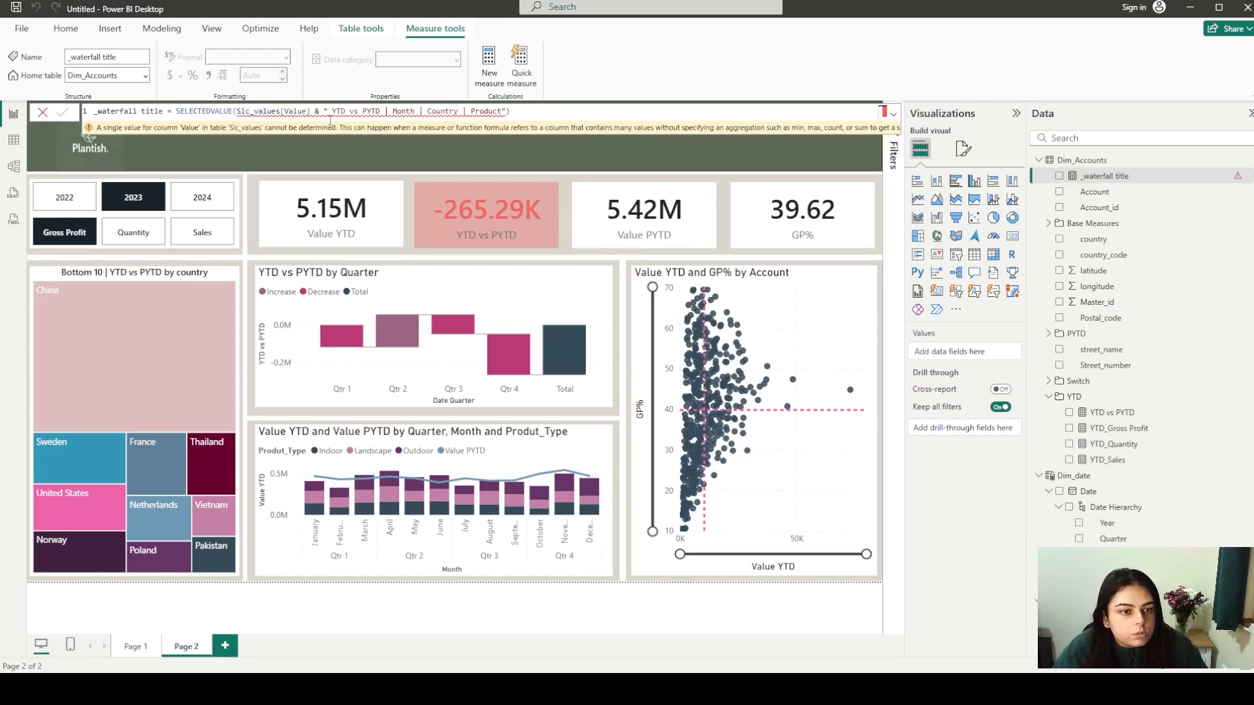
Correct the formula by closing SELECTEDVALUE right after Slc_values[Value], removing the trailing parenthesis and committing the measure
click(311, 111)
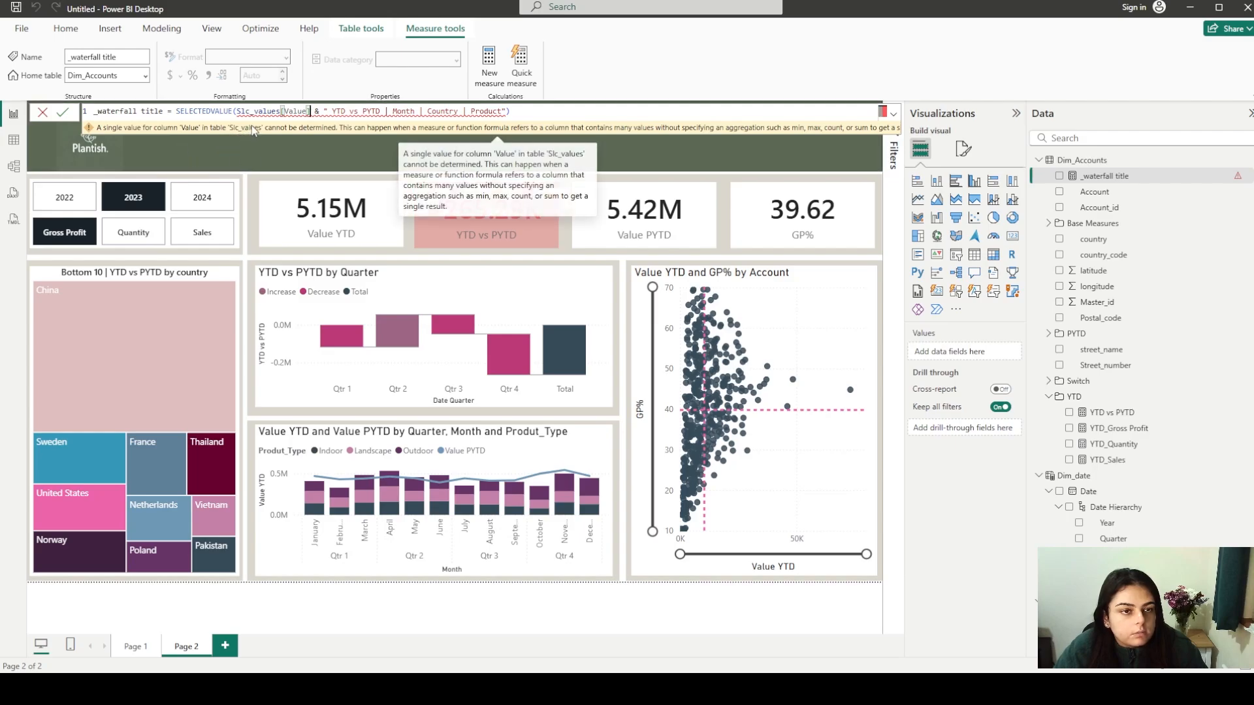
click(289, 111)
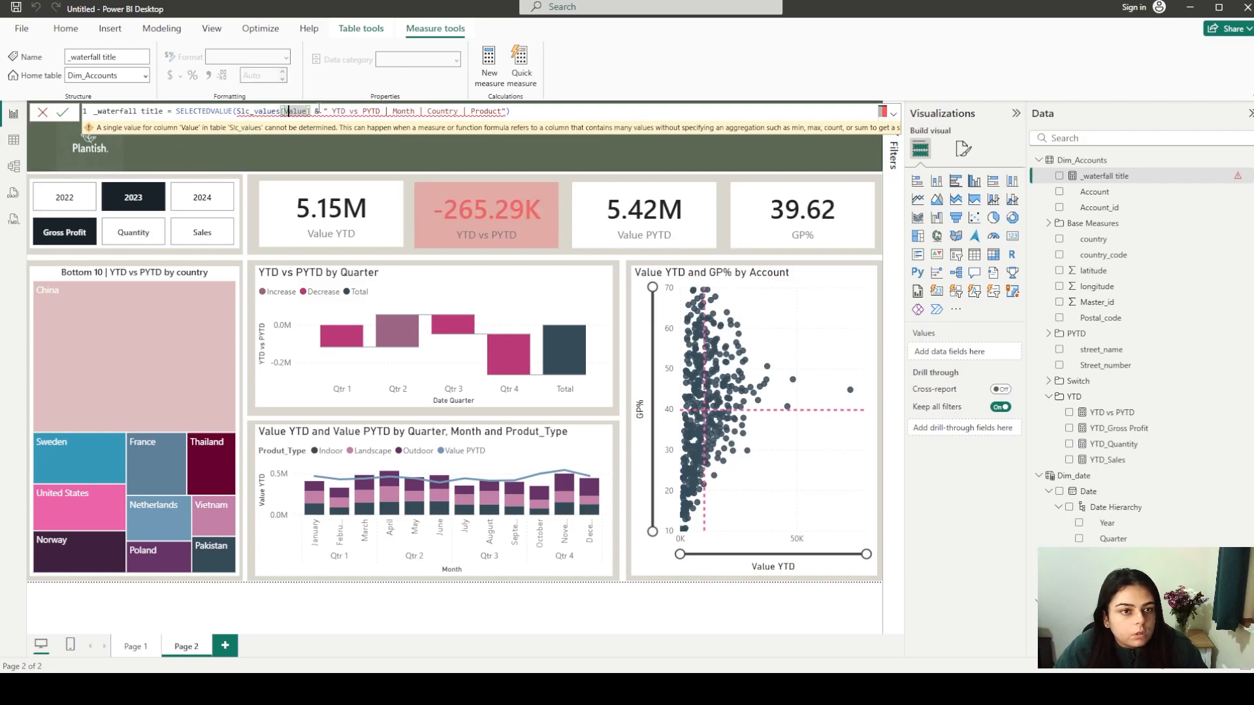
drag(316, 111, 280, 111)
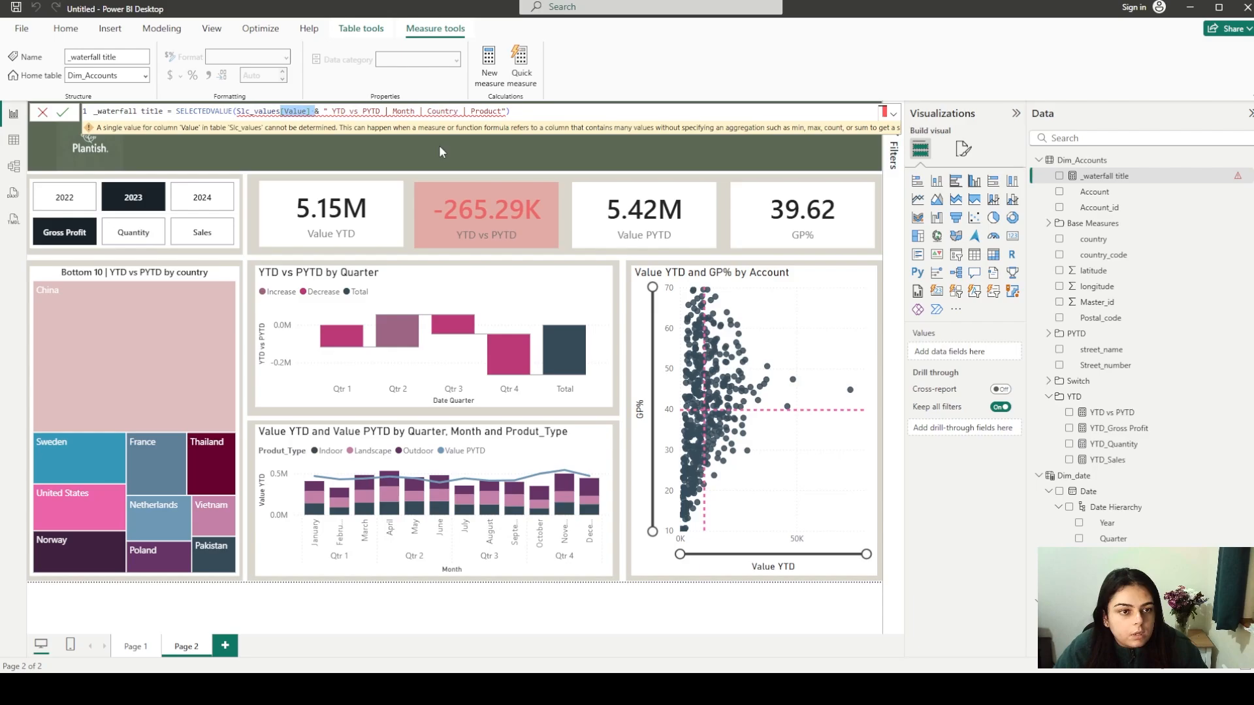
key(BackSpace)
click(443, 124)
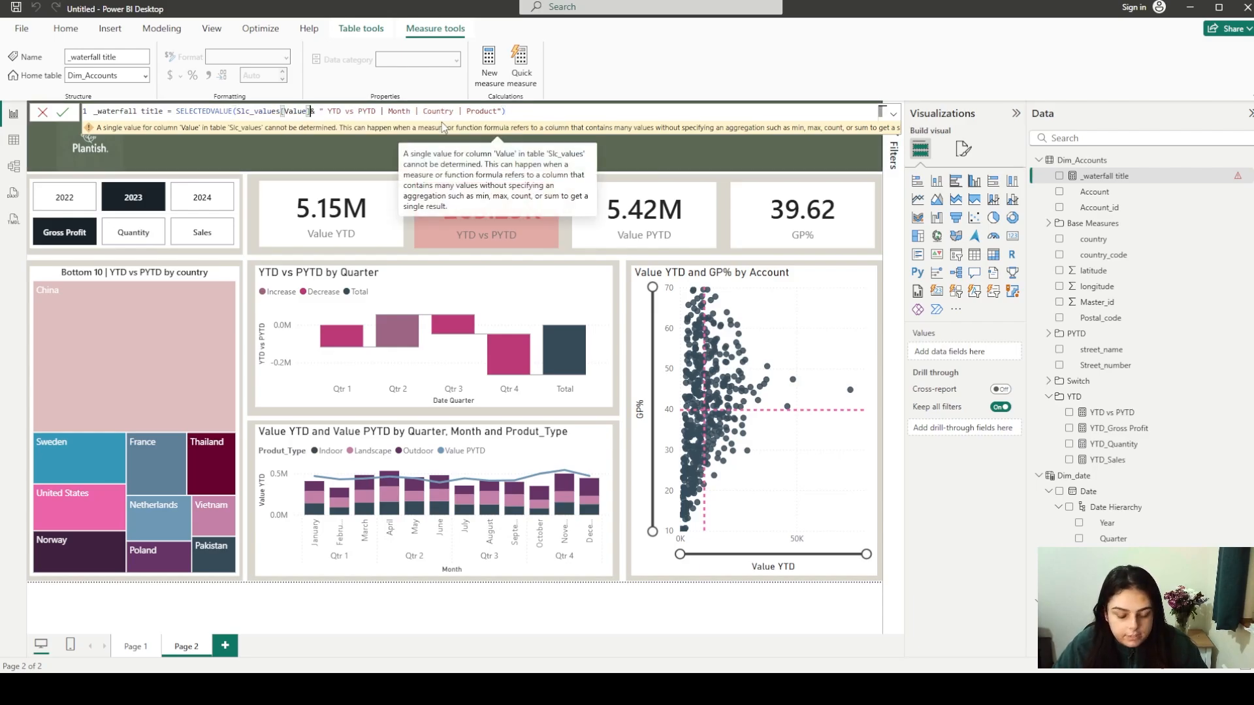
text())
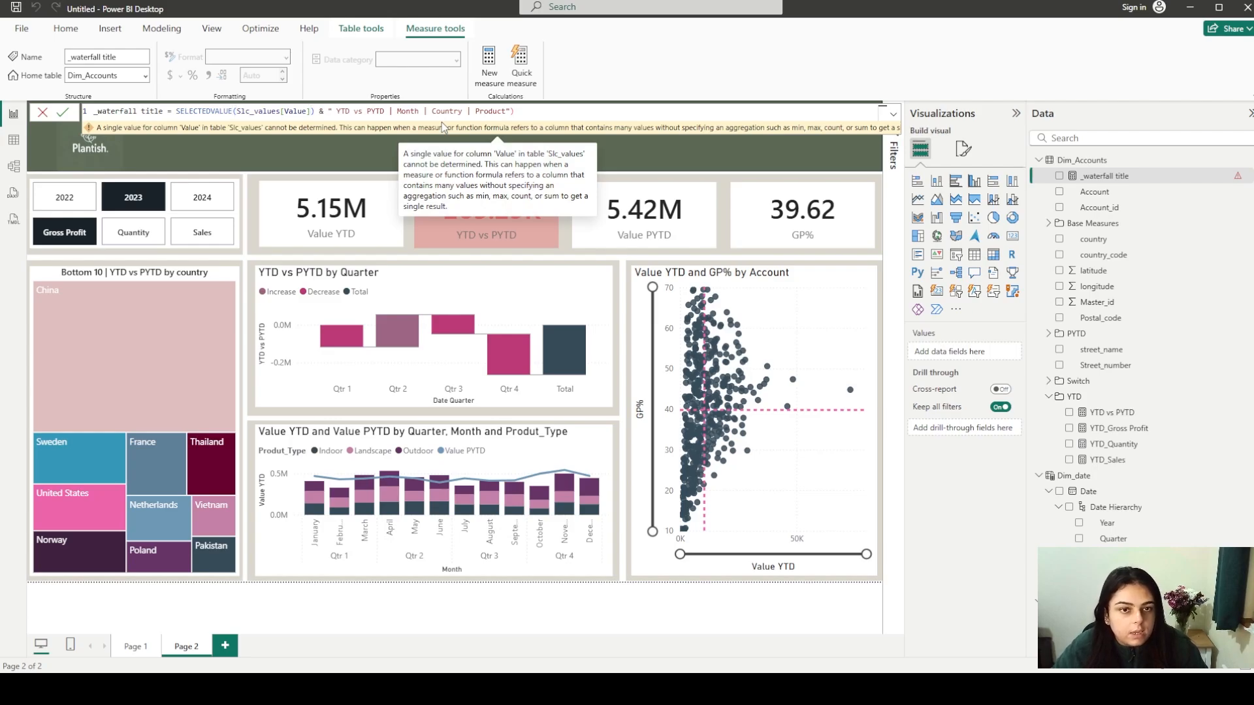
click(534, 109)
key(BackSpace)
key(Return)
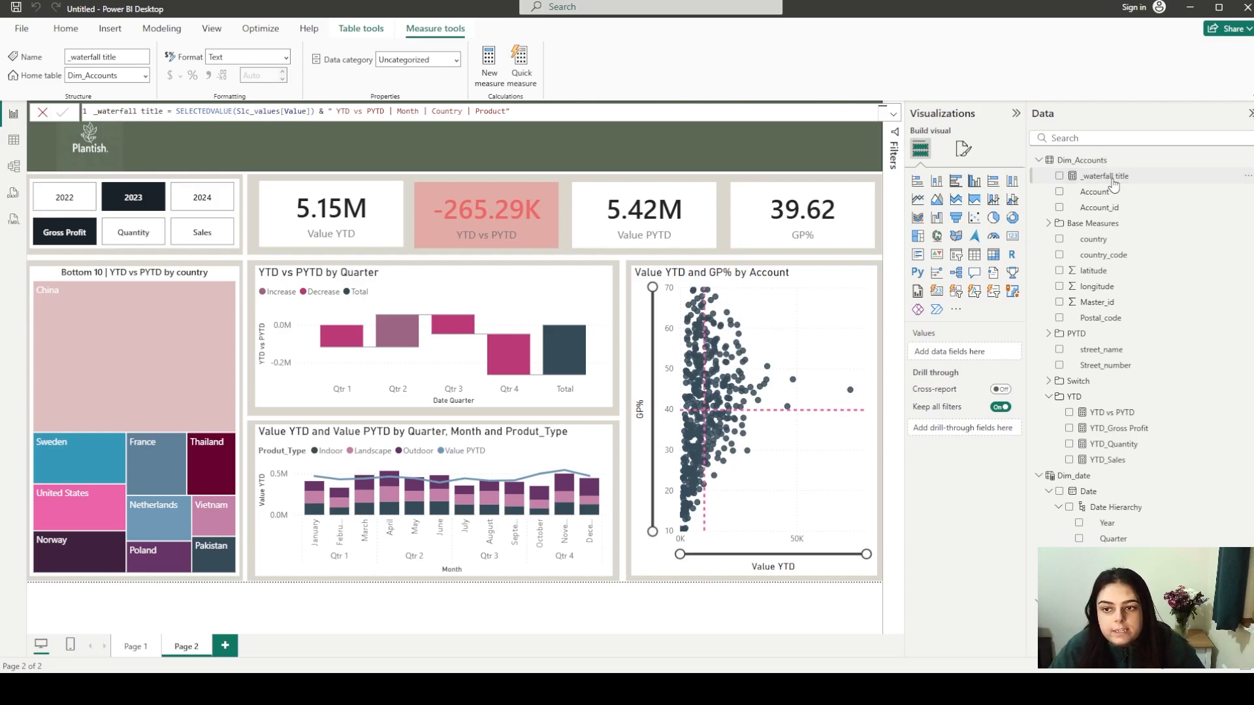
Base the waterfall chart's title text on the _waterfall title measure from Dim_Accounts, using the Field value format style
click(460, 290)
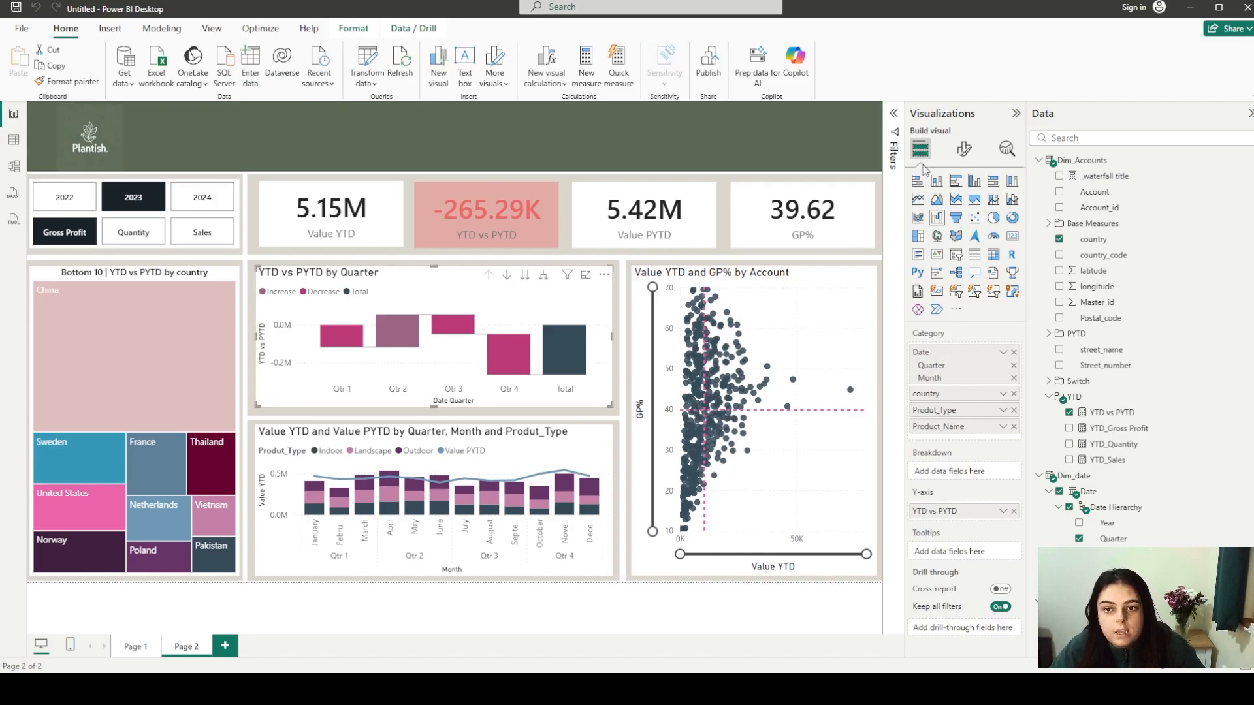
click(964, 149)
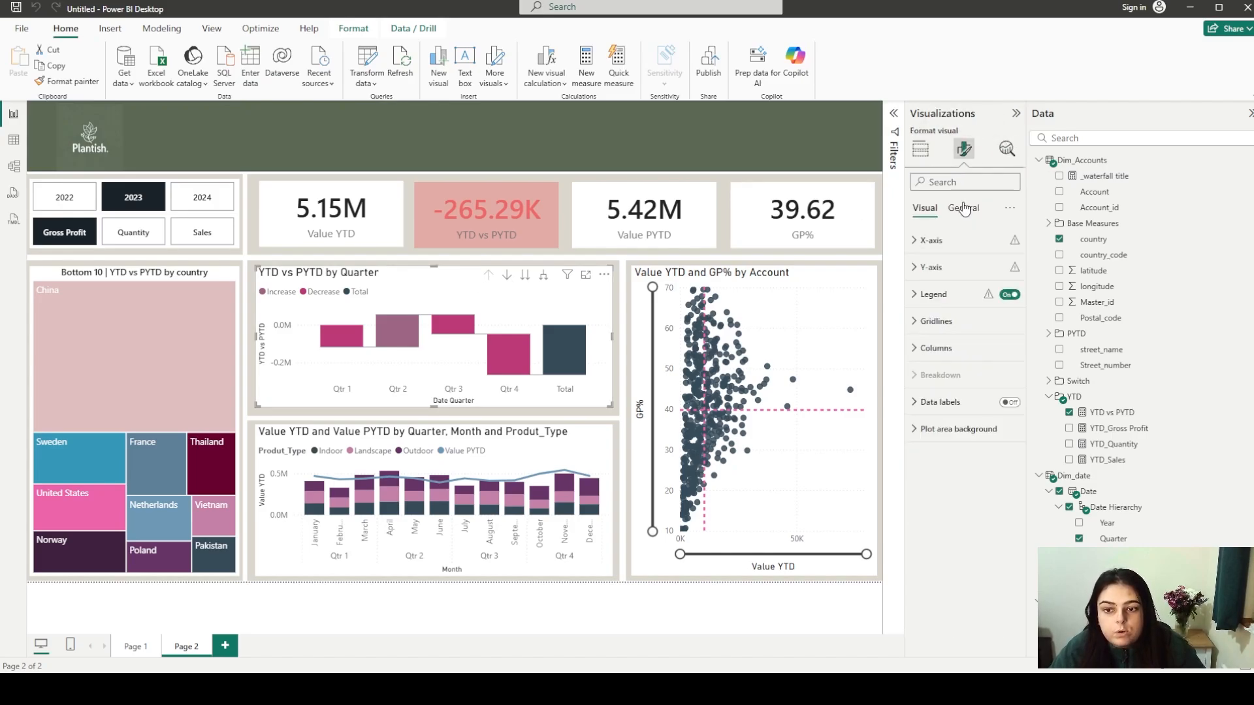
click(964, 208)
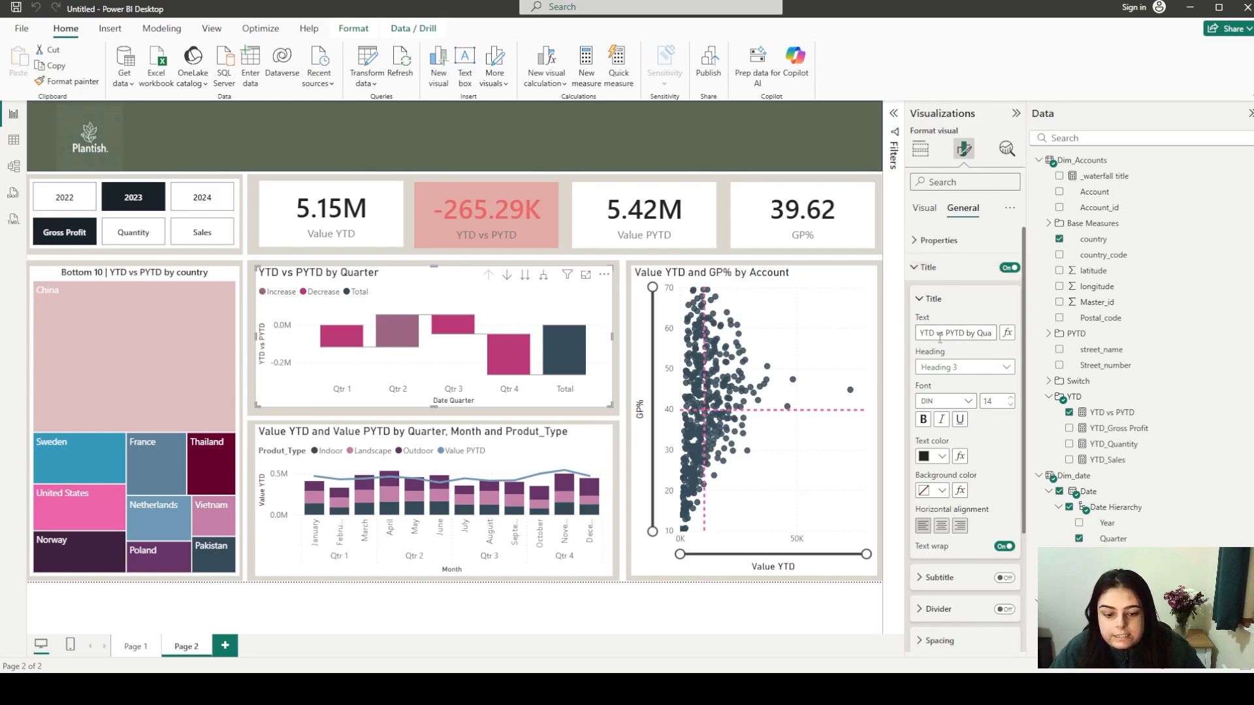
click(1008, 334)
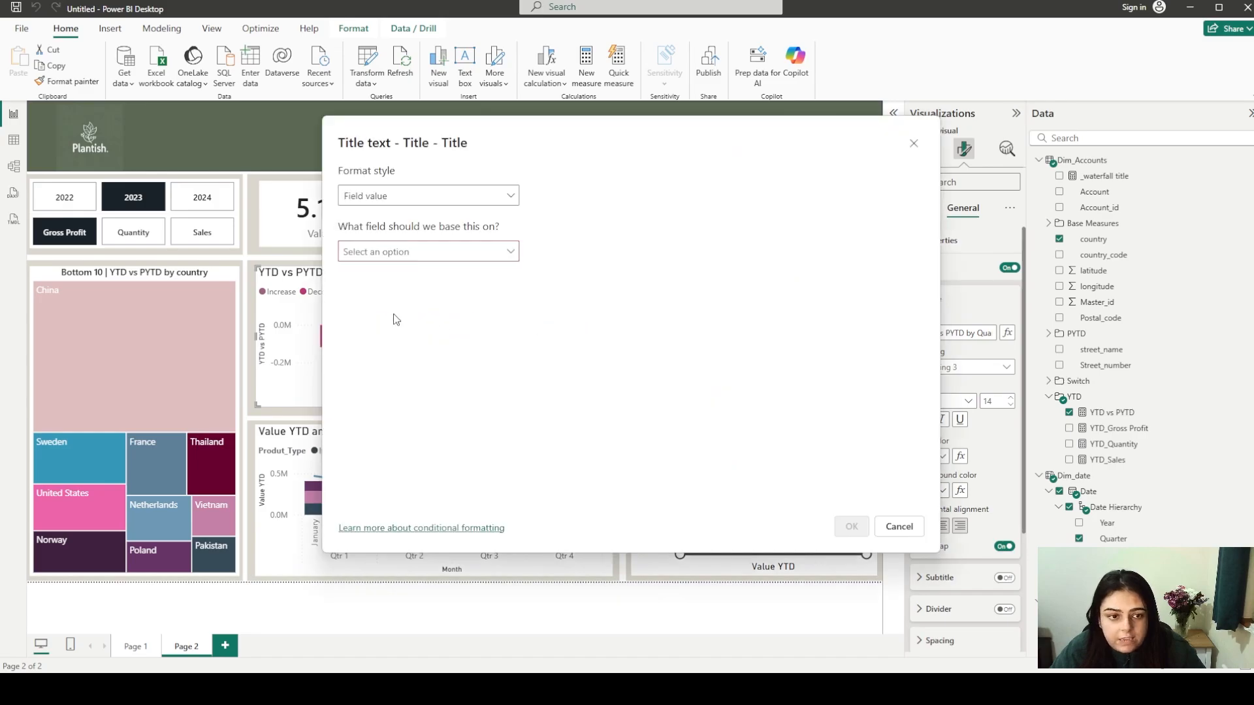
click(456, 250)
scroll(421, 366, down, 3)
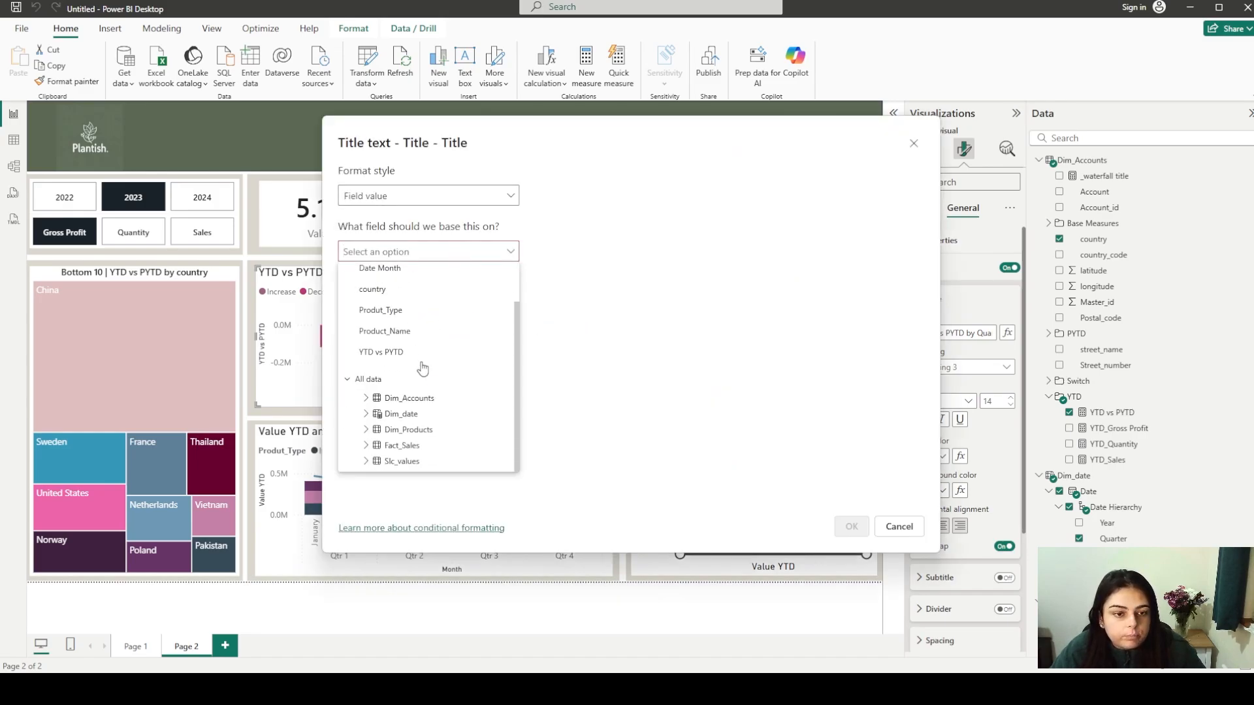
click(371, 398)
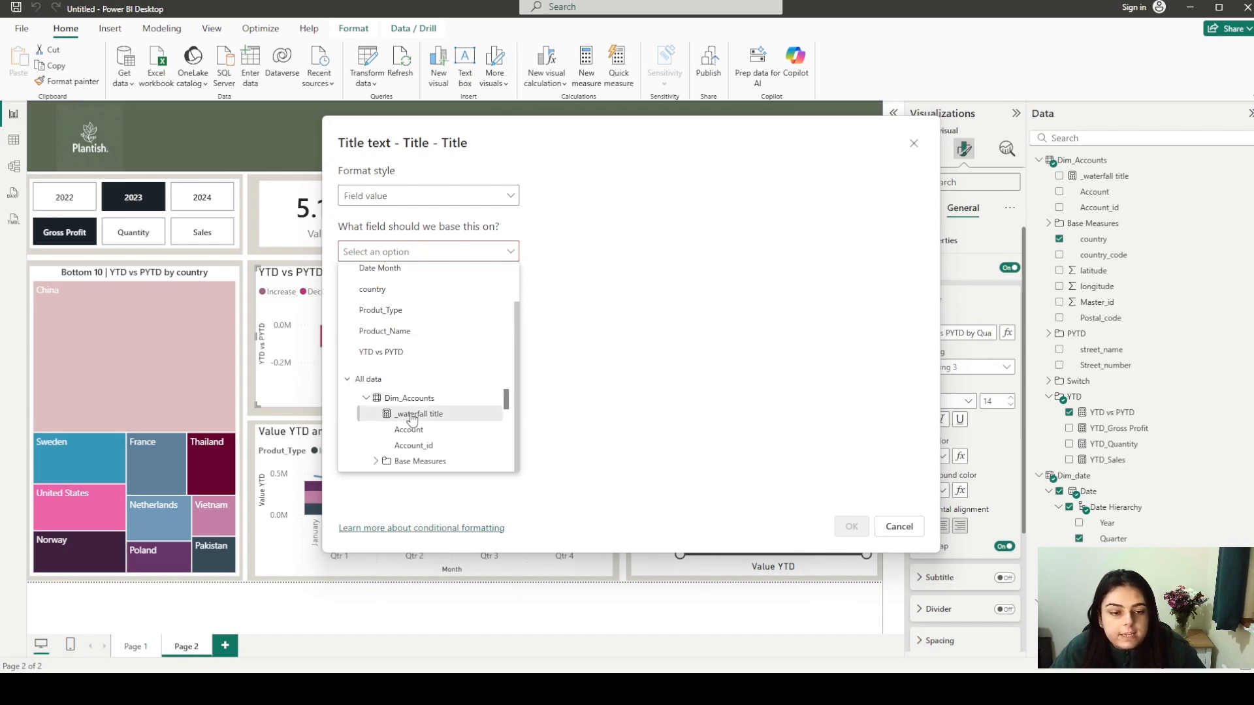
click(412, 416)
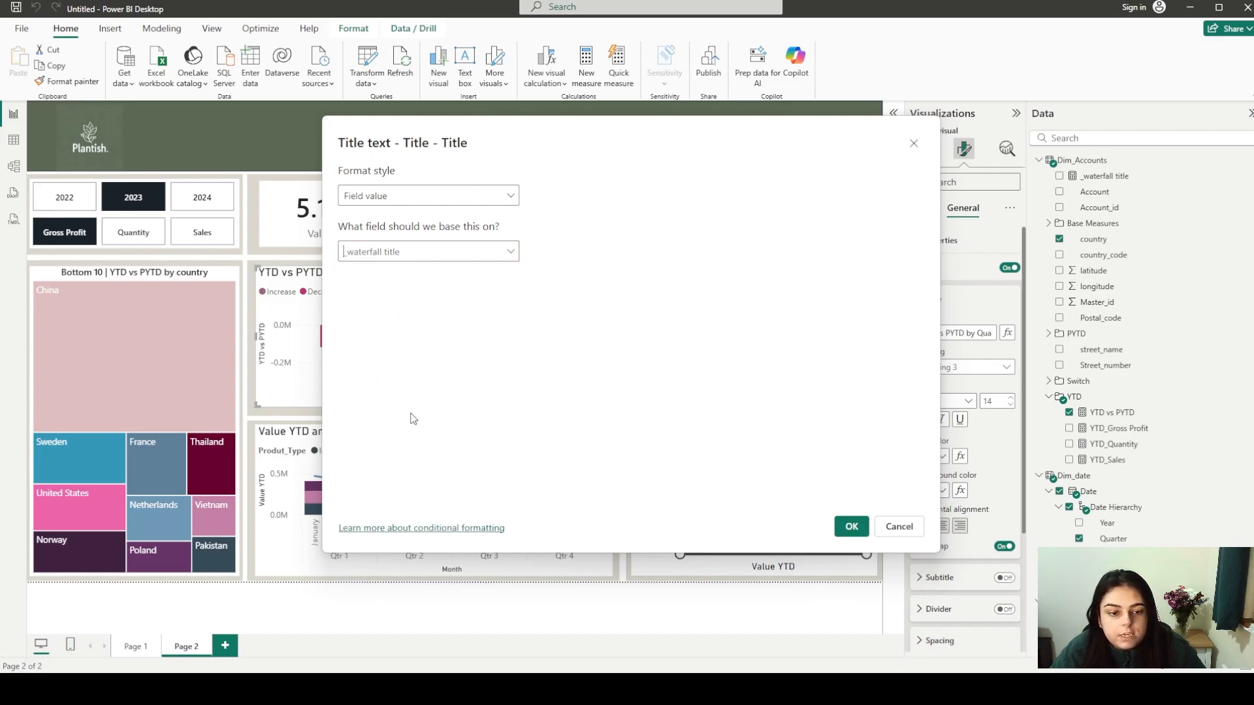
click(849, 527)
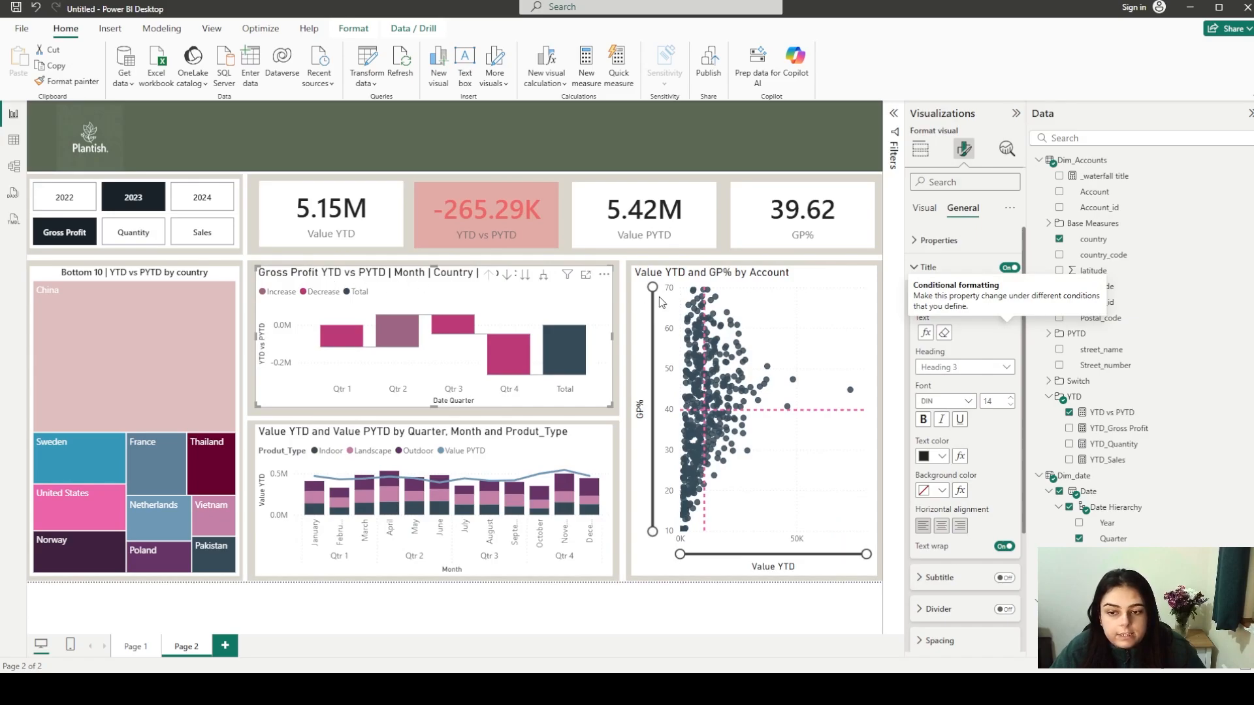
Change the waterfall chart's title font to Segoe UI at size 10 so the full title fits
click(968, 401)
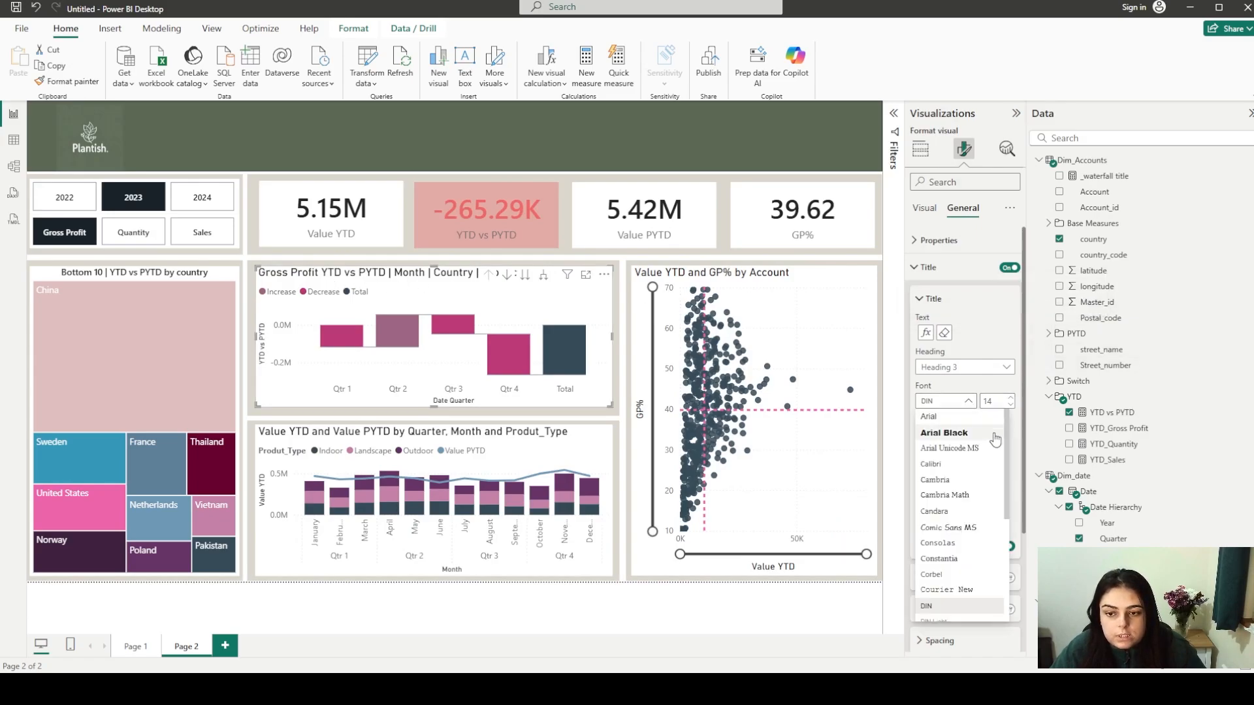
scroll(974, 470, down, 5)
click(971, 511)
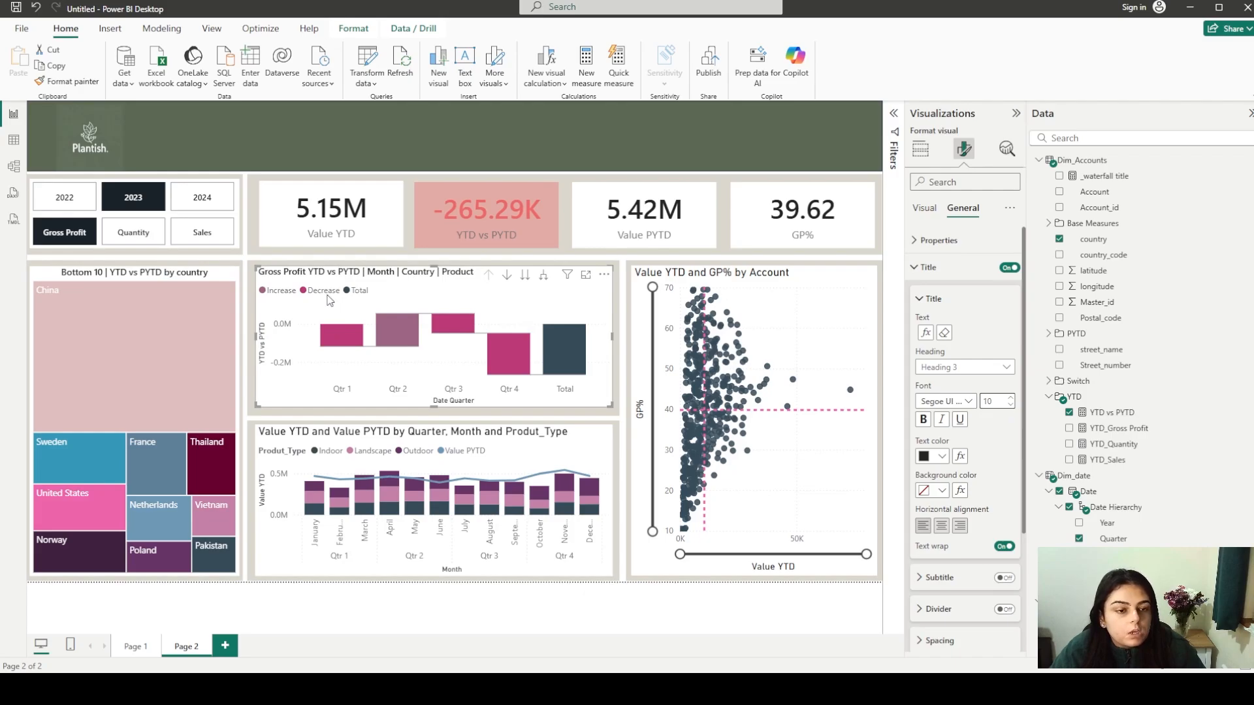
Switch the value slicer to Quantity and to Sales to check how the waterfall chart's title responds
click(138, 241)
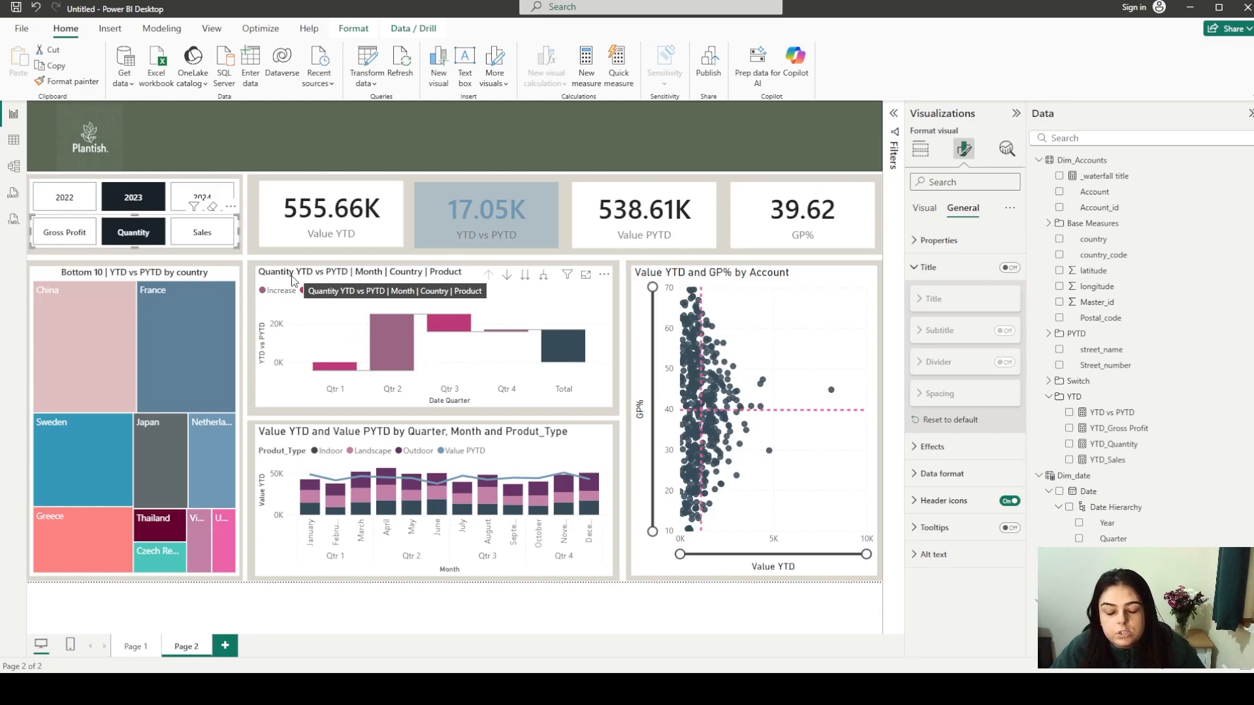
click(189, 242)
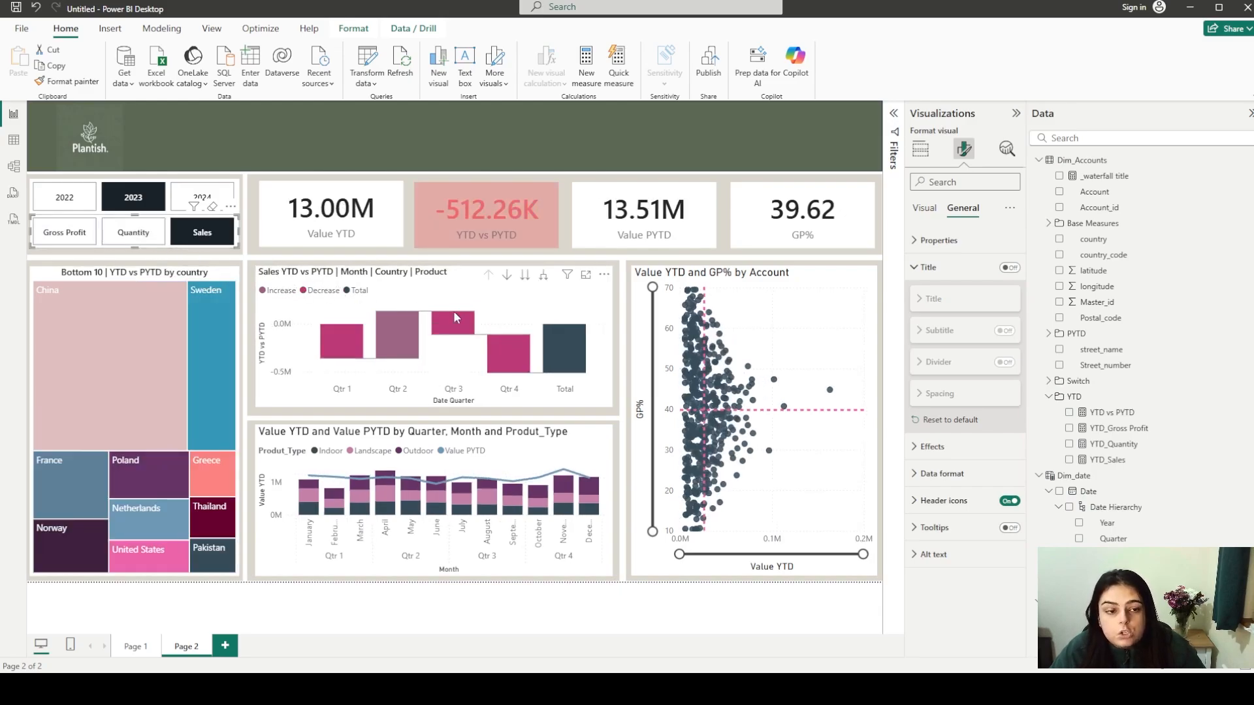
click(474, 301)
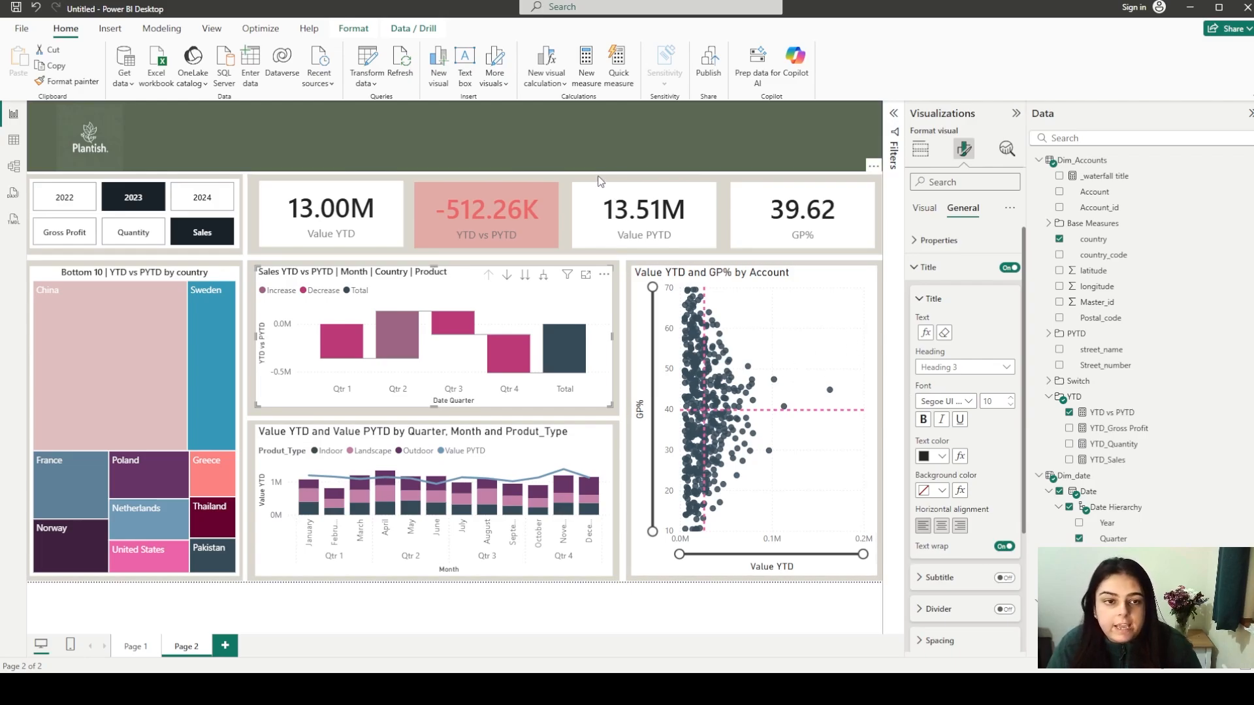
click(618, 158)
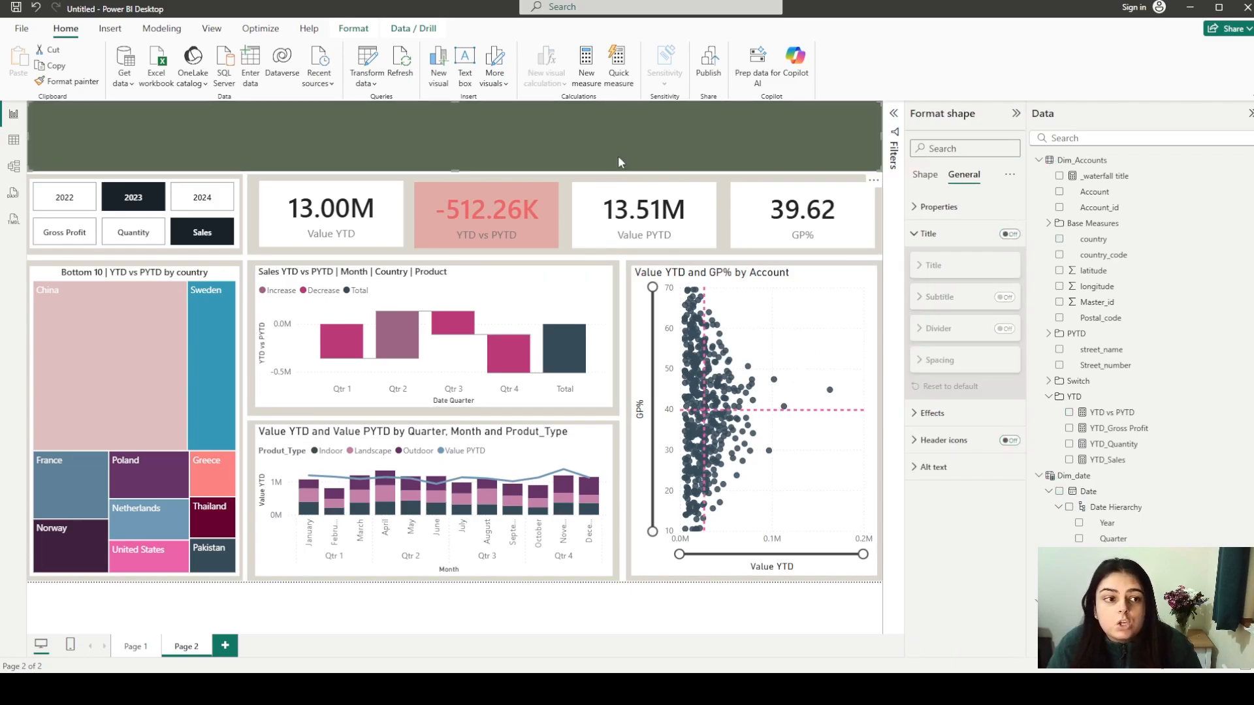
click(768, 175)
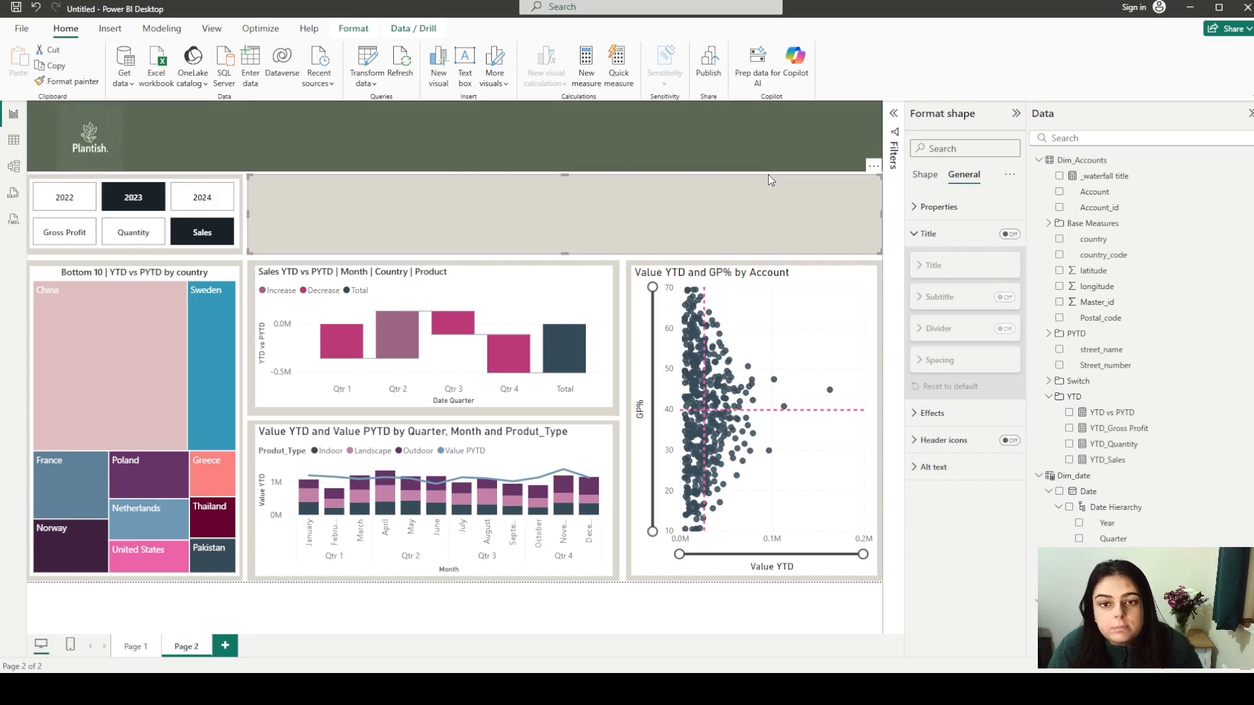
click(624, 430)
Create a new measure named _report title in the Dim_Accounts table
right_click(1099, 172)
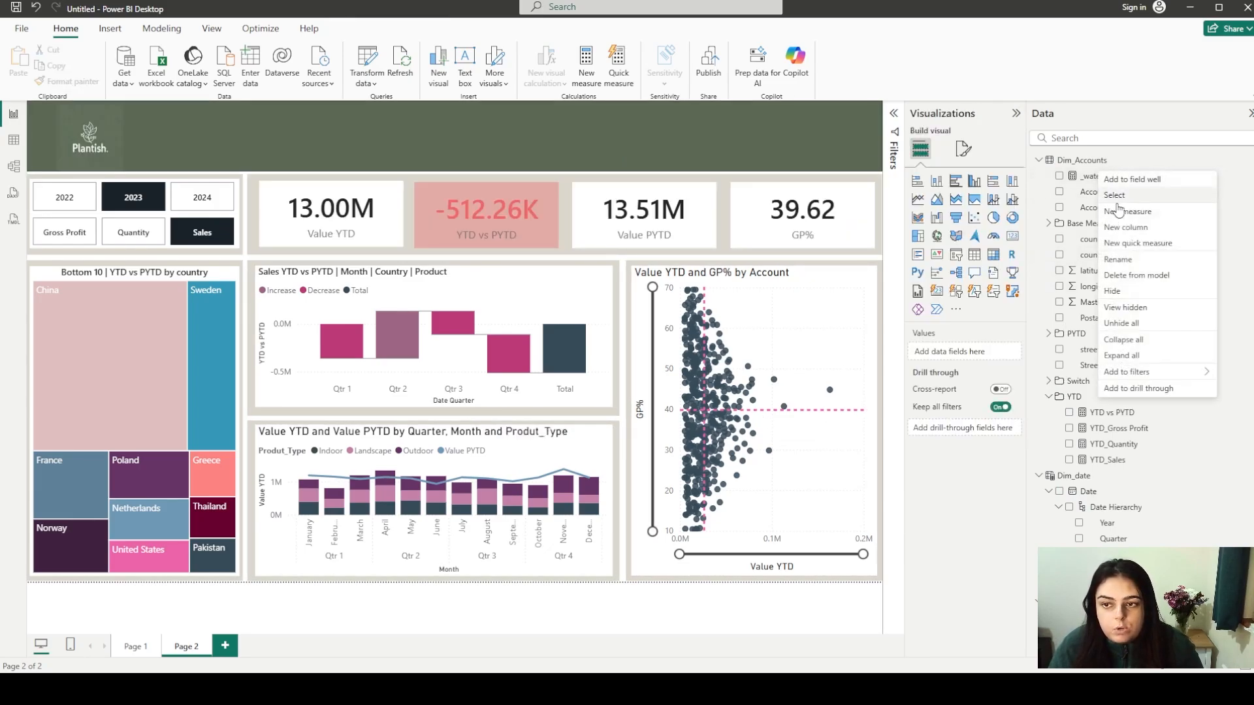
click(1118, 211)
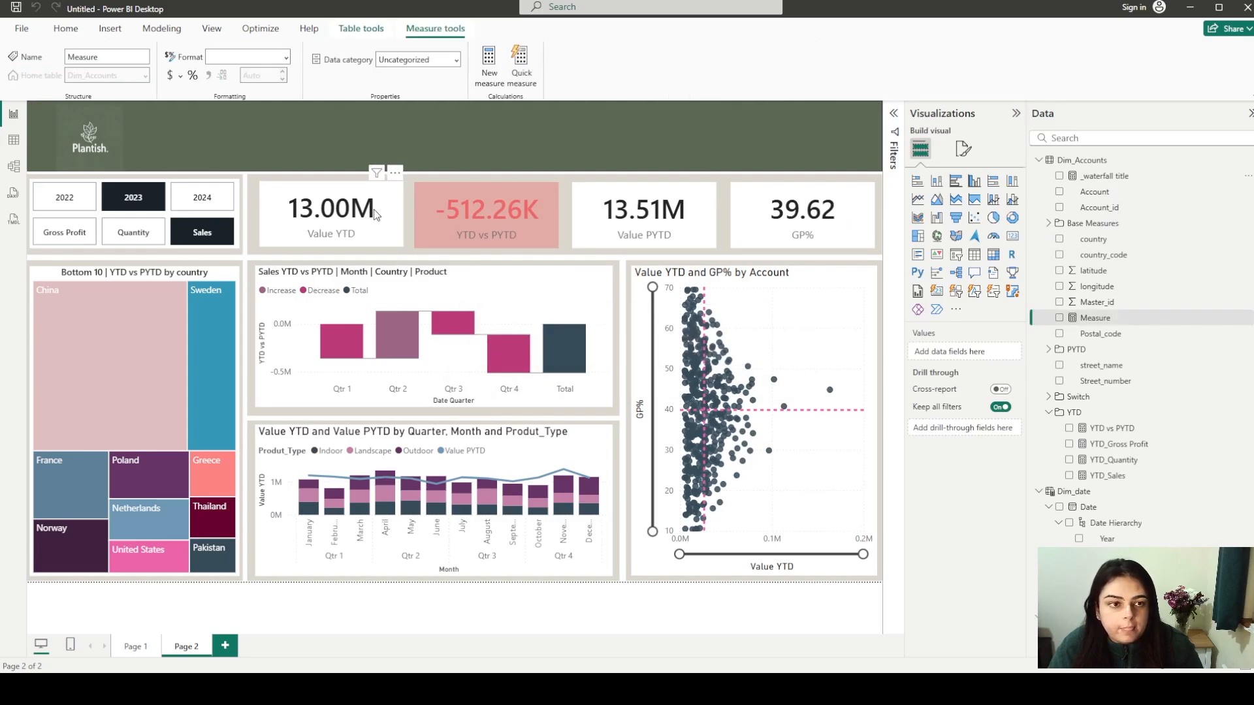
text(_+repo)
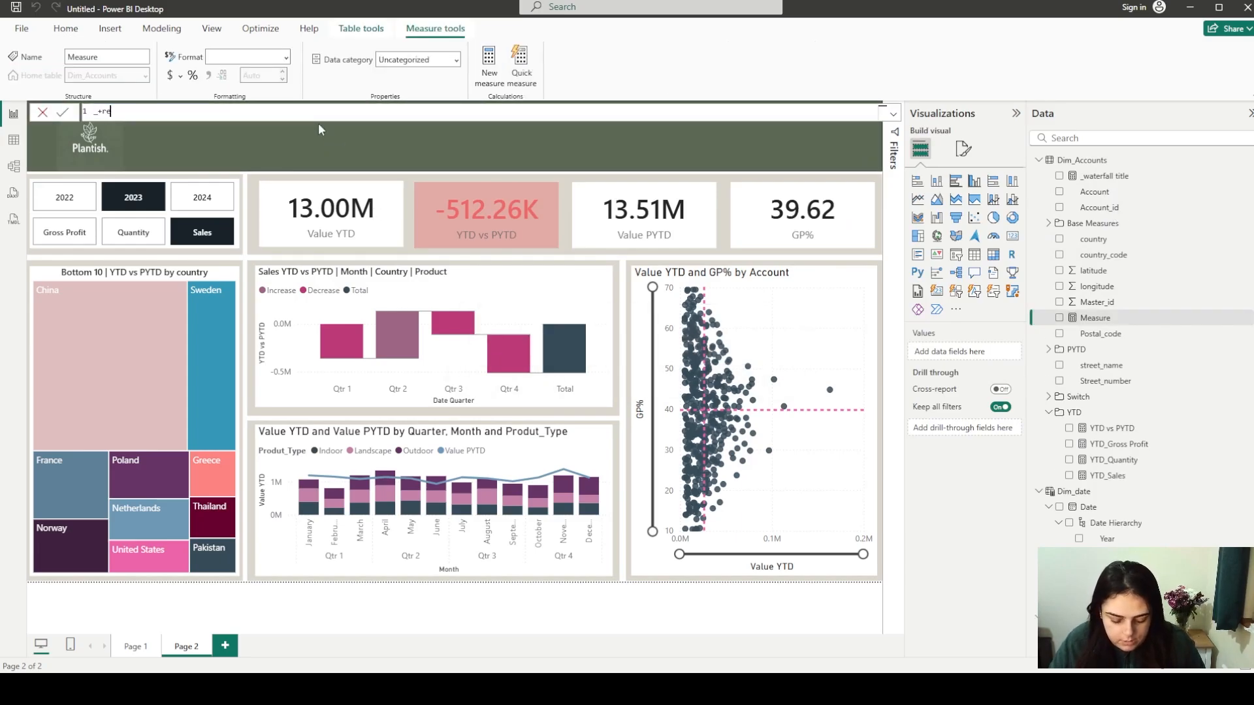
key(BackSpace)
key(BackSpace)
key(BackSpace)
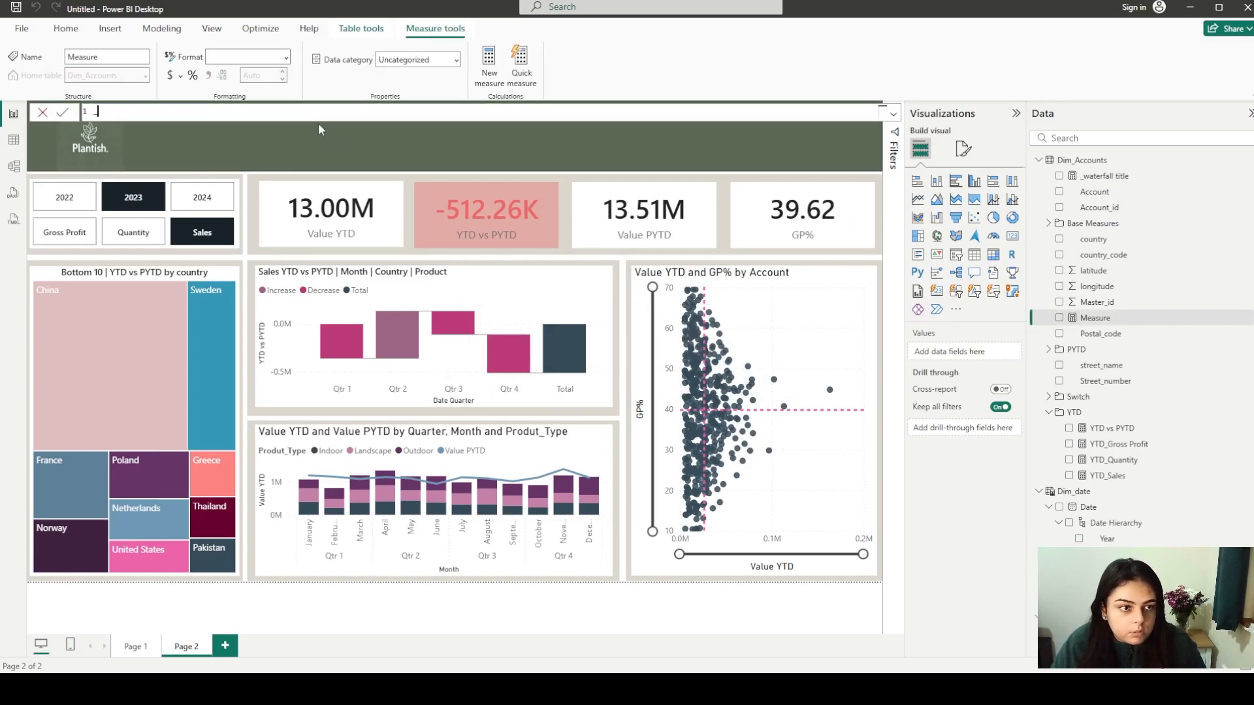
text(report t)
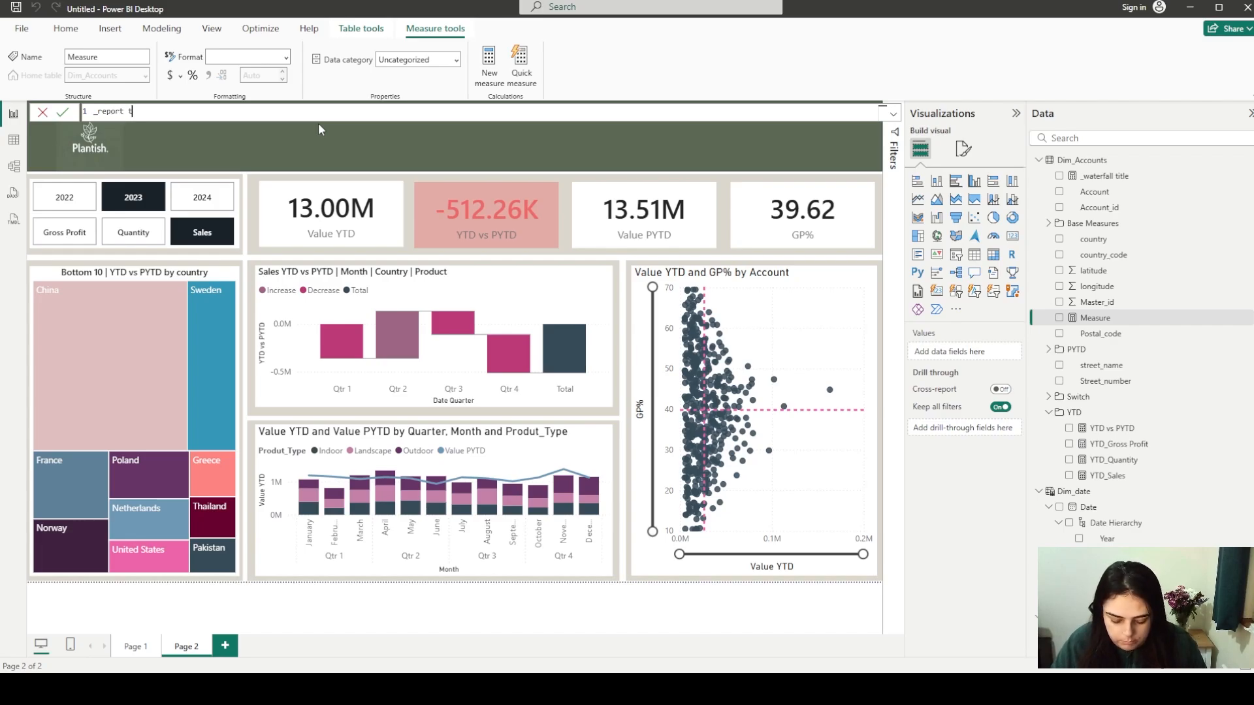
text(itle = )
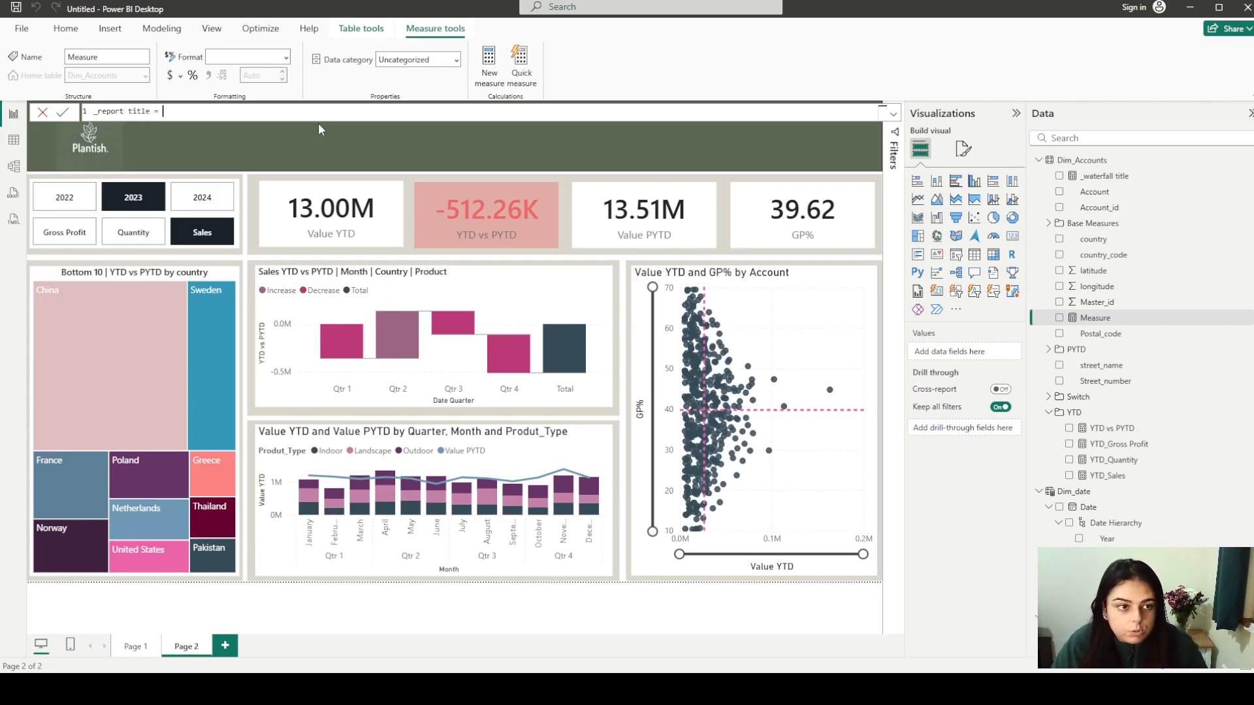
Start the _report title formula with the text "Plantis ", including the trailing space
text(")
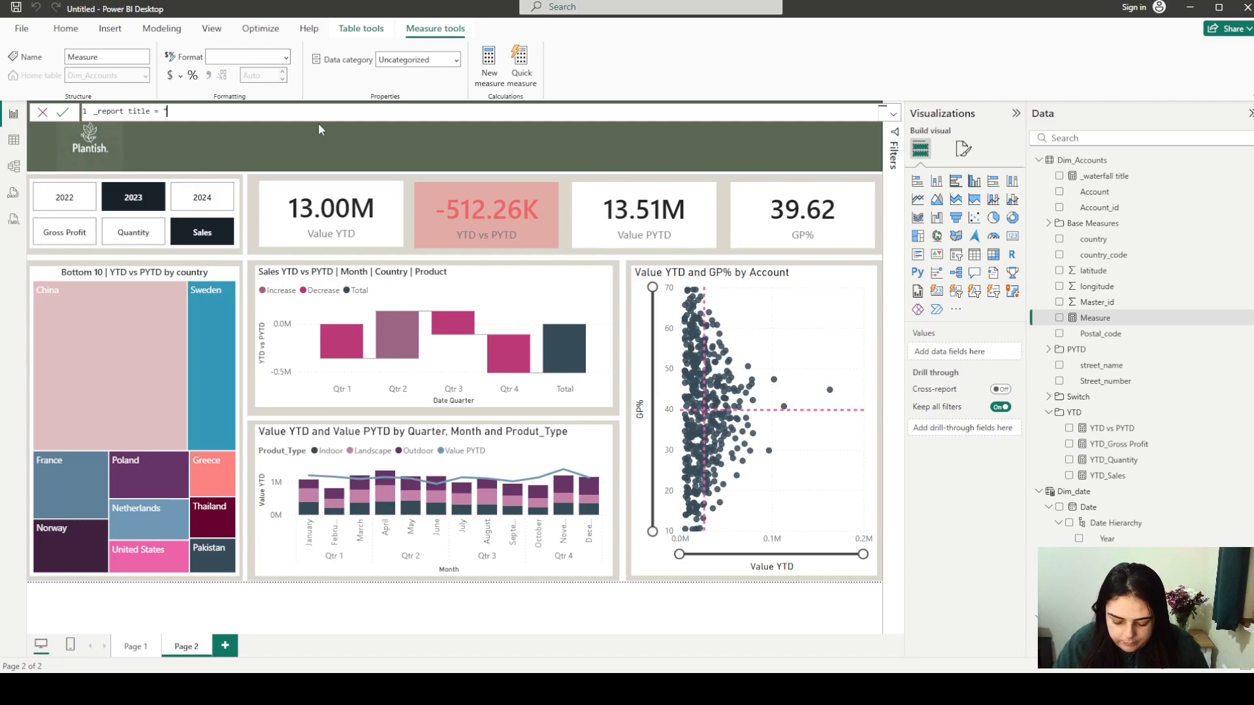
text(Plantis Per)
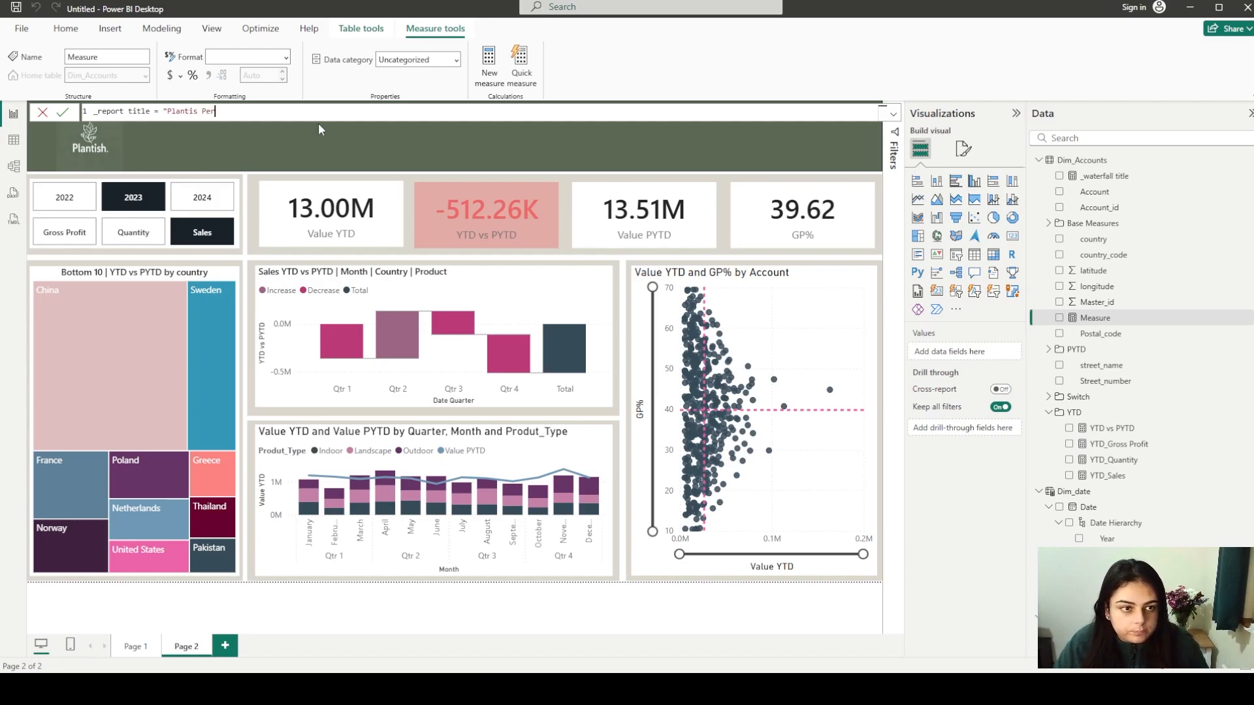
key(BackSpace)
key(BackSpace)
key(BackSpace)
key(BackSpace)
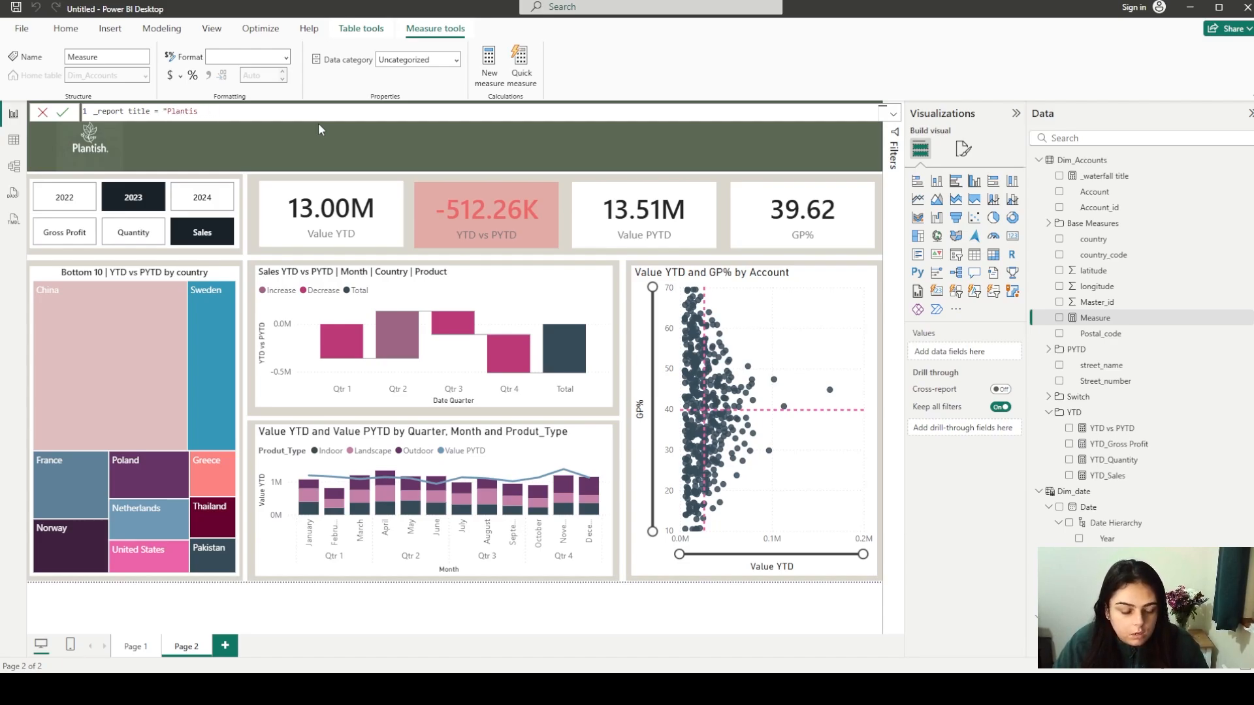
text(" )
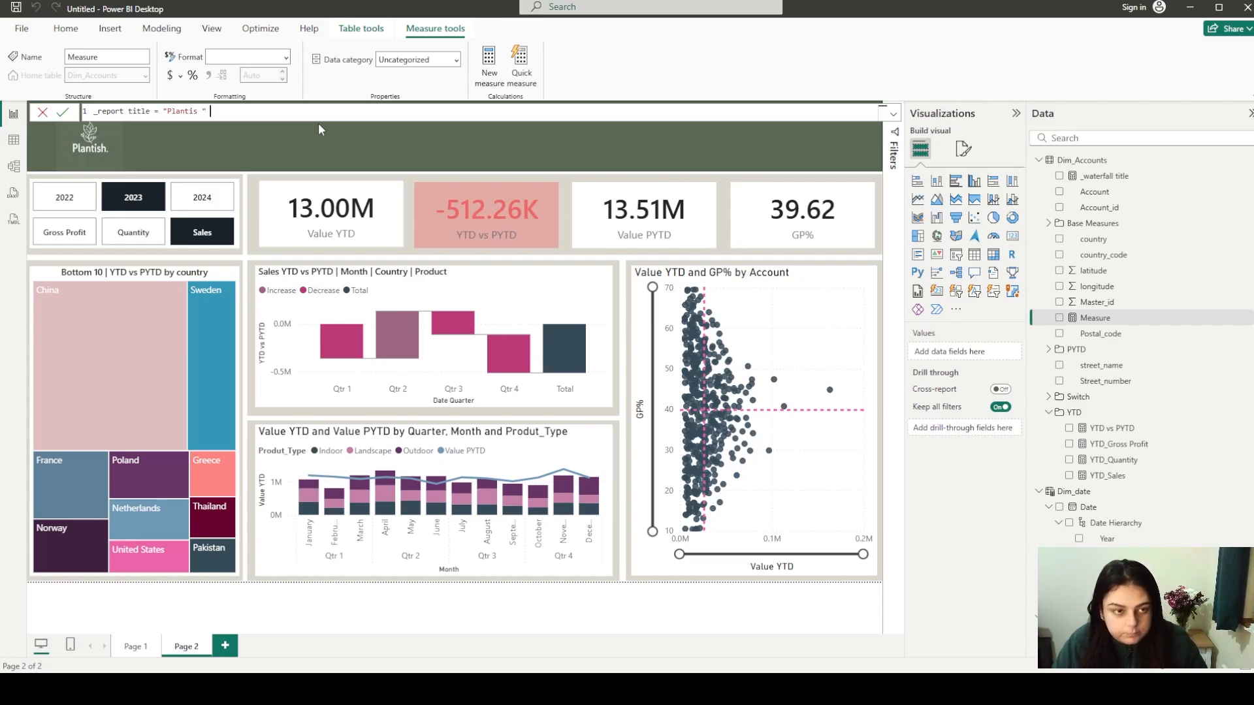
Append & SELECTEDVALUE(Slc_values[Value]) & " Performance" to the _report title formula
text(& selected)
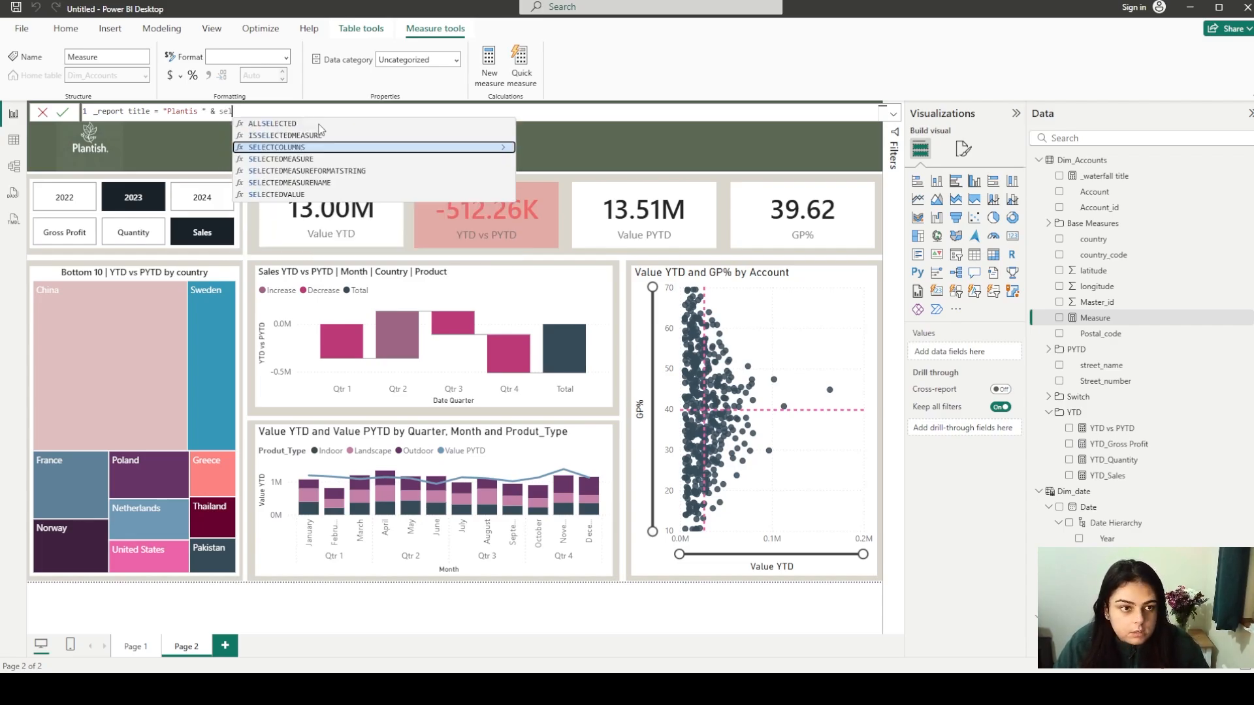
key(Down)
key(Down)
key(Down)
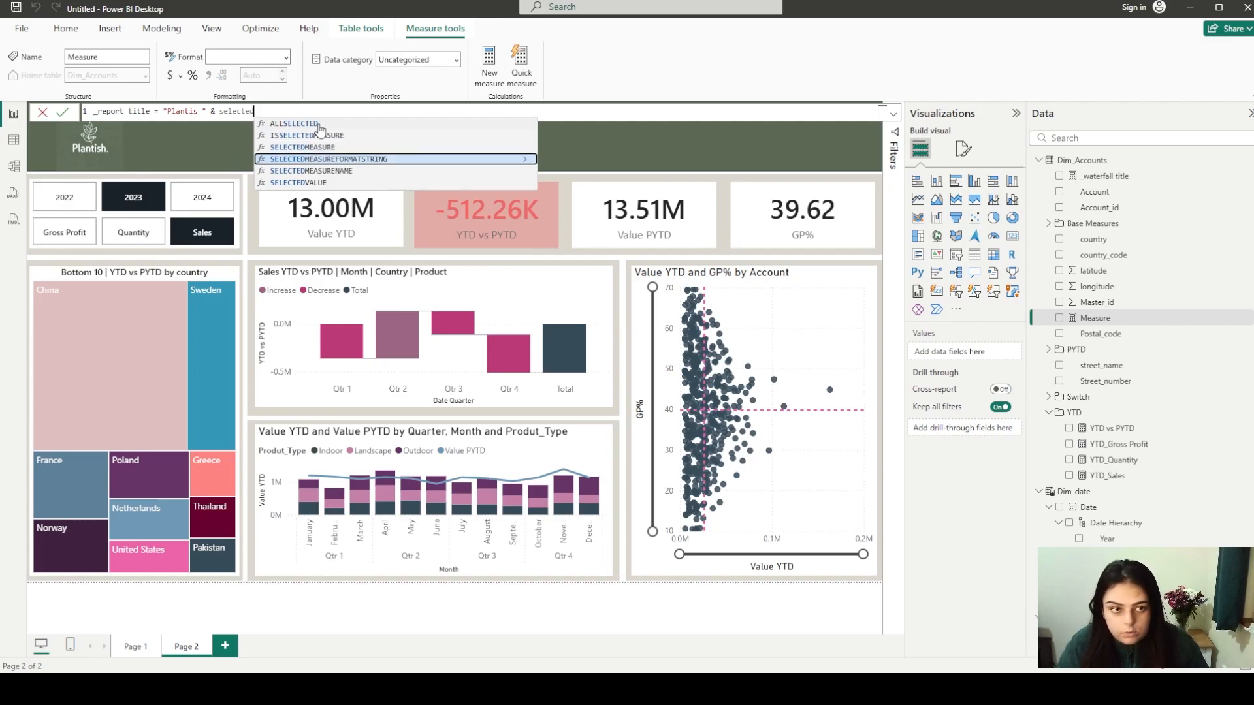
key(Tab)
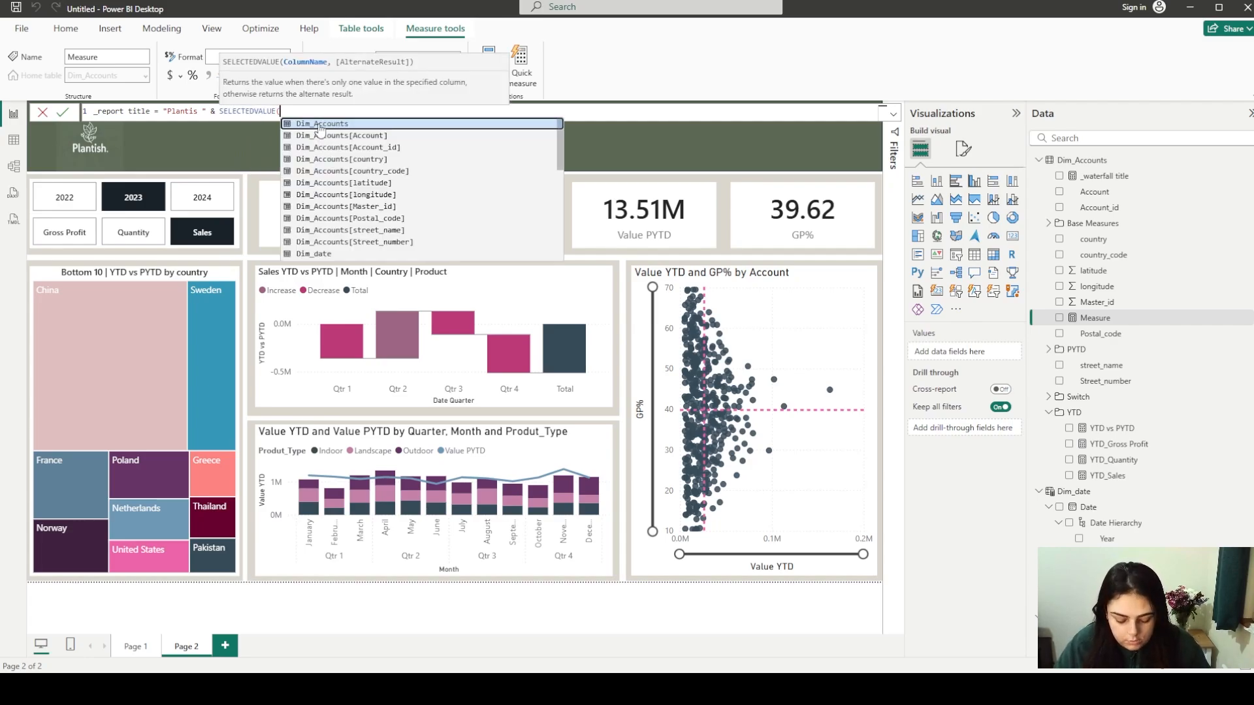
text(slc)
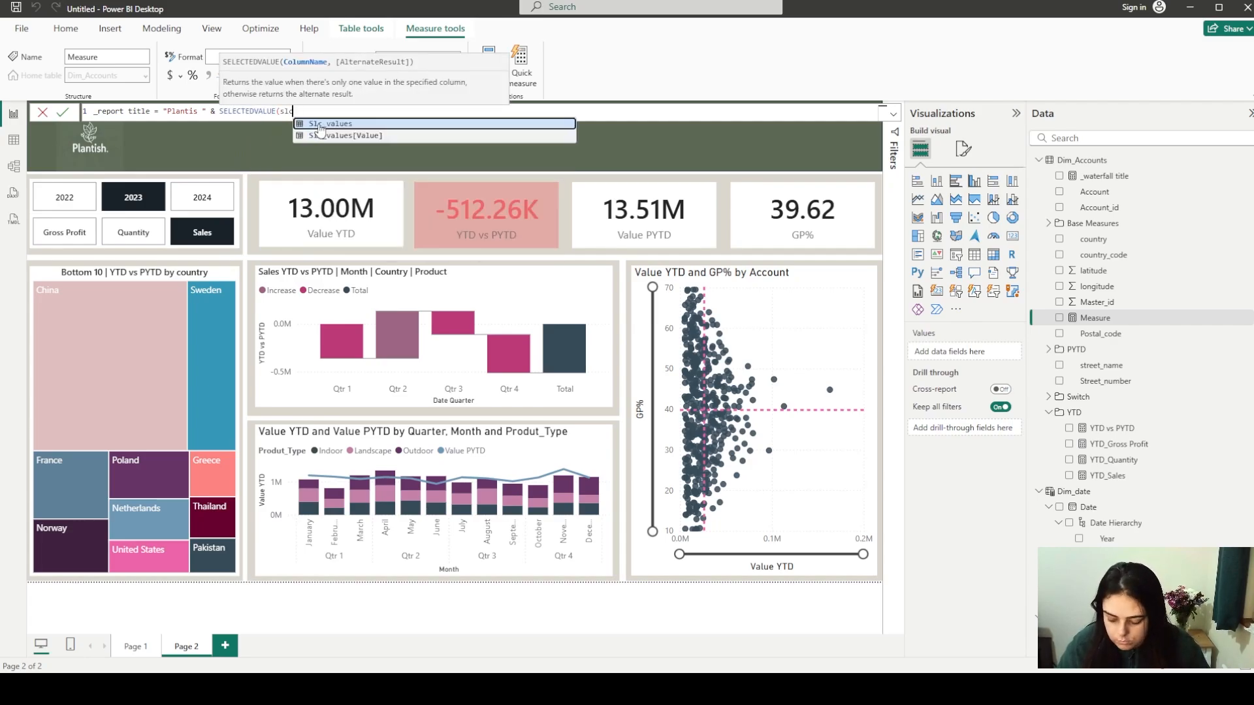
key(Down)
key(Tab)
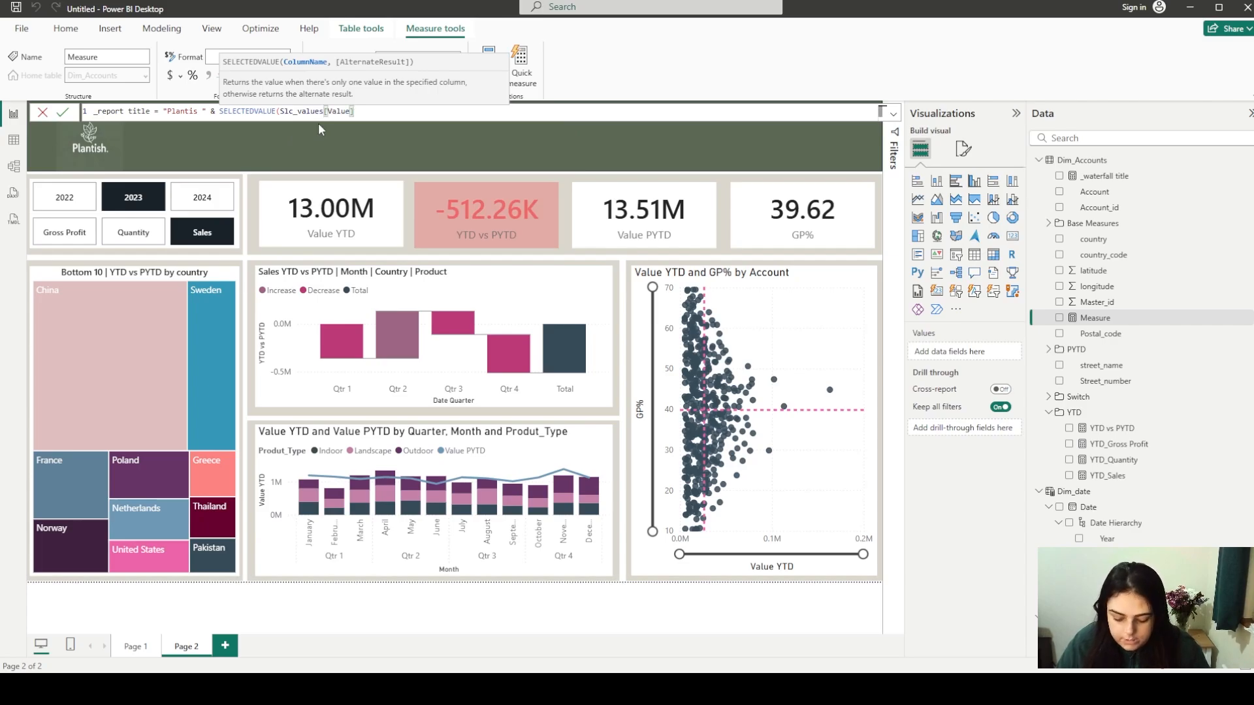
text() &)
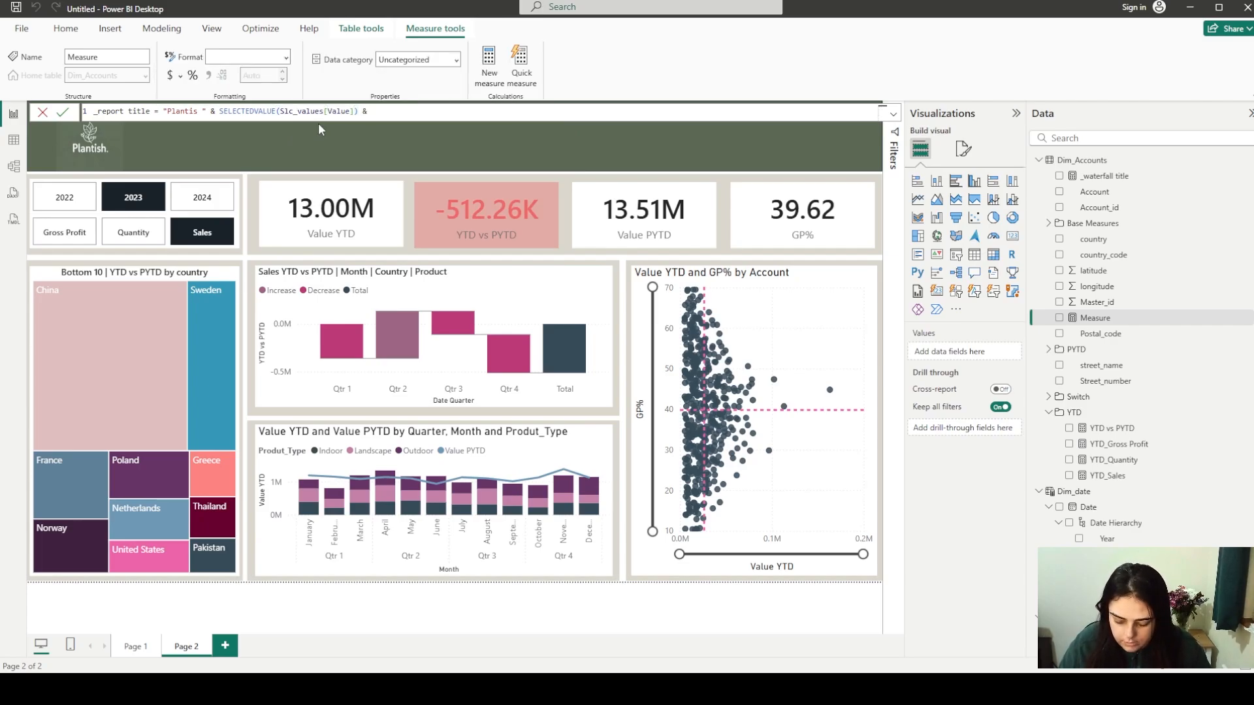
text( " Perfor)
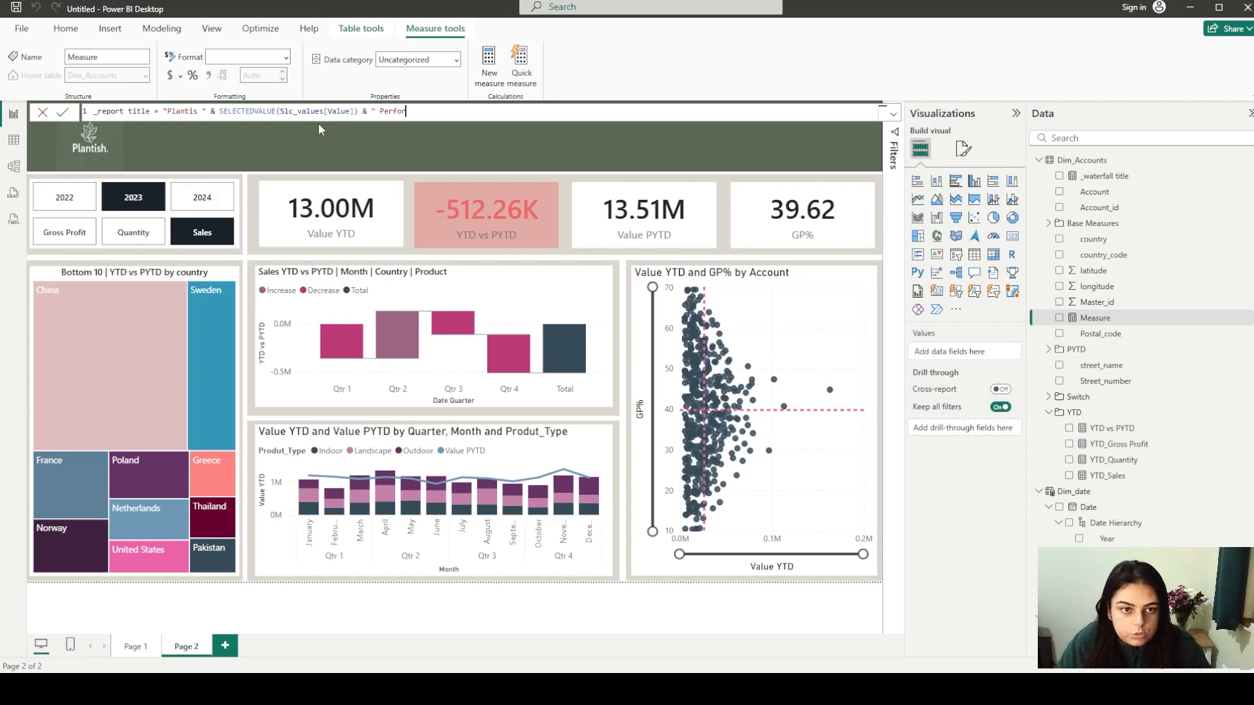
text(mance" )
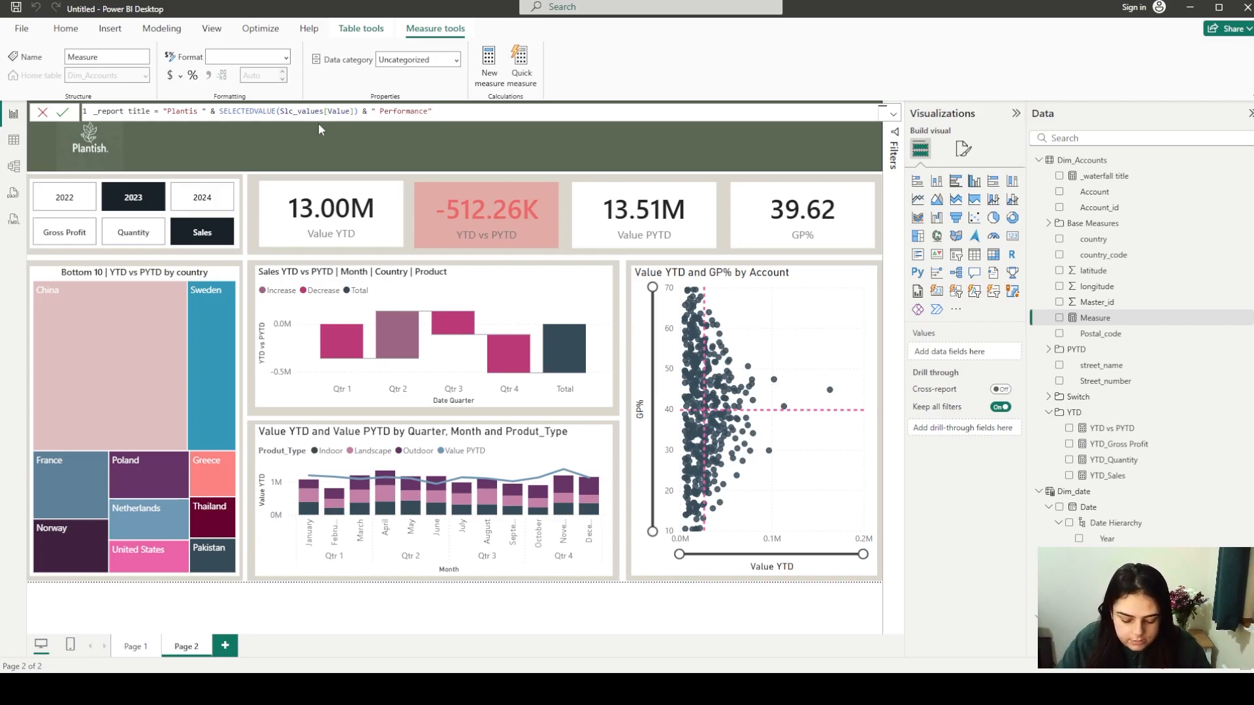
Append & SELECTEDVALUE(Dim_date[Date]) to the _report title formula and commit the measure
text(& selec)
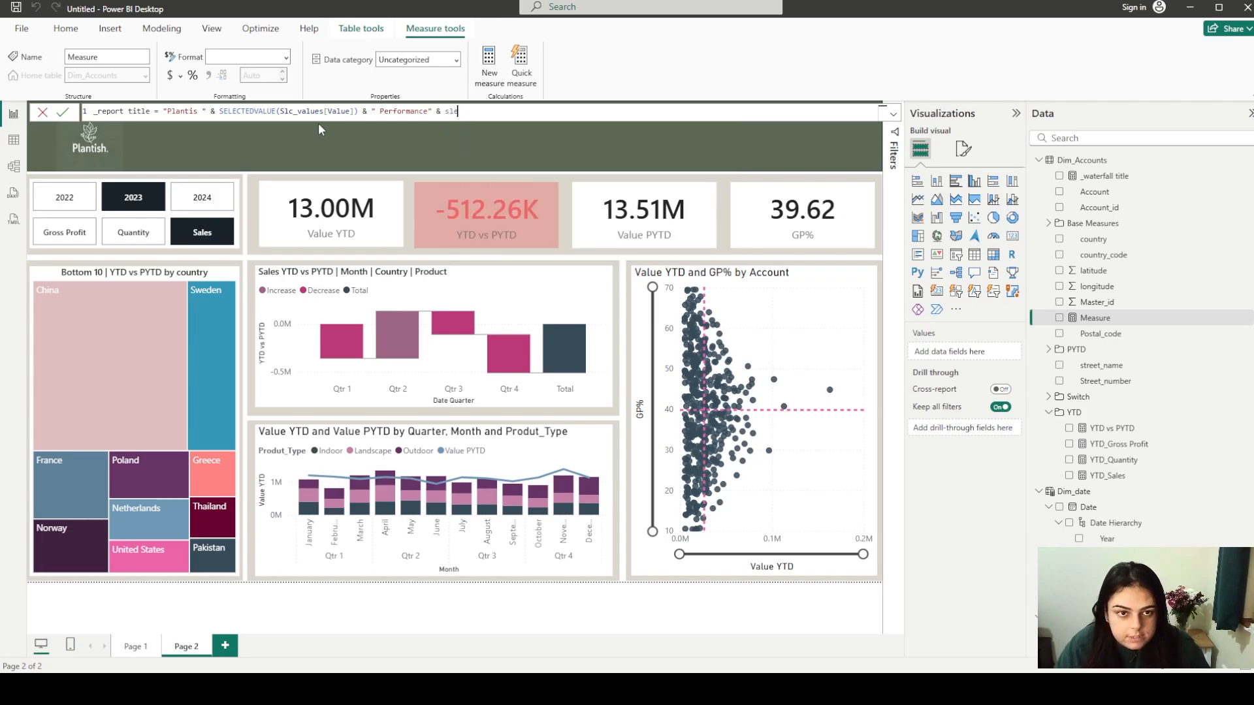
key(Down)
key(Down)
key(Down)
key(Down)
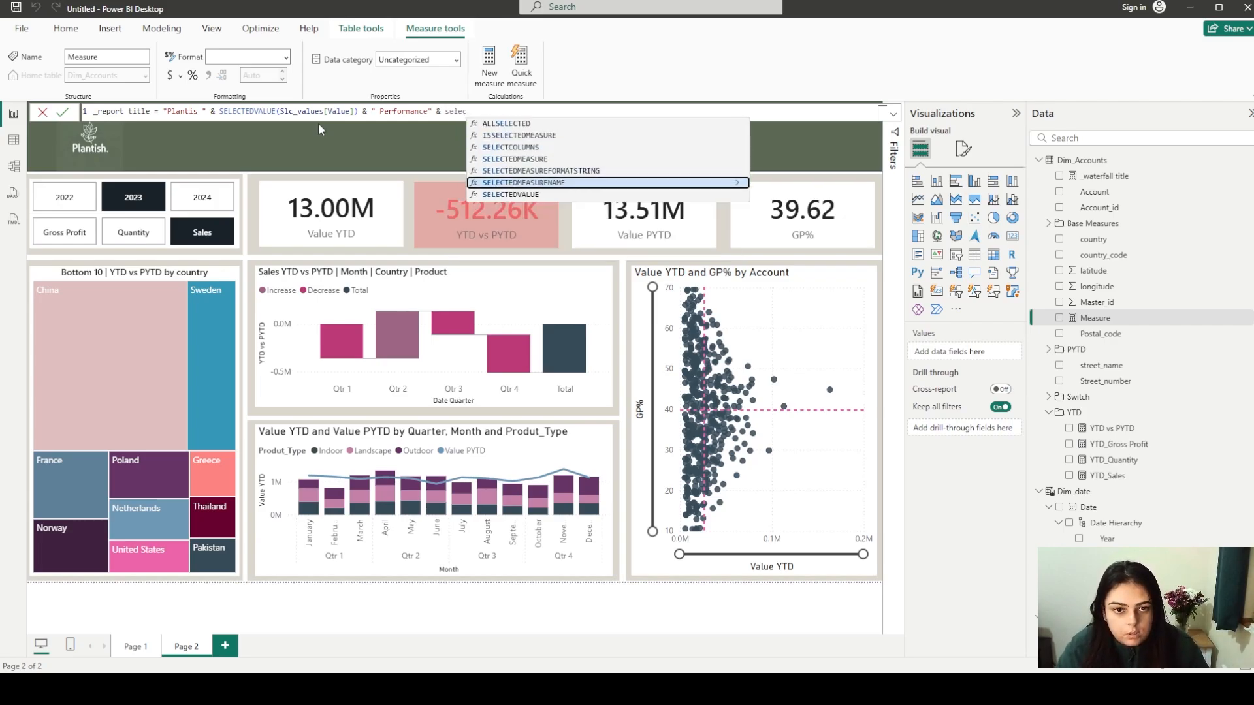
key(Tab)
text(date)
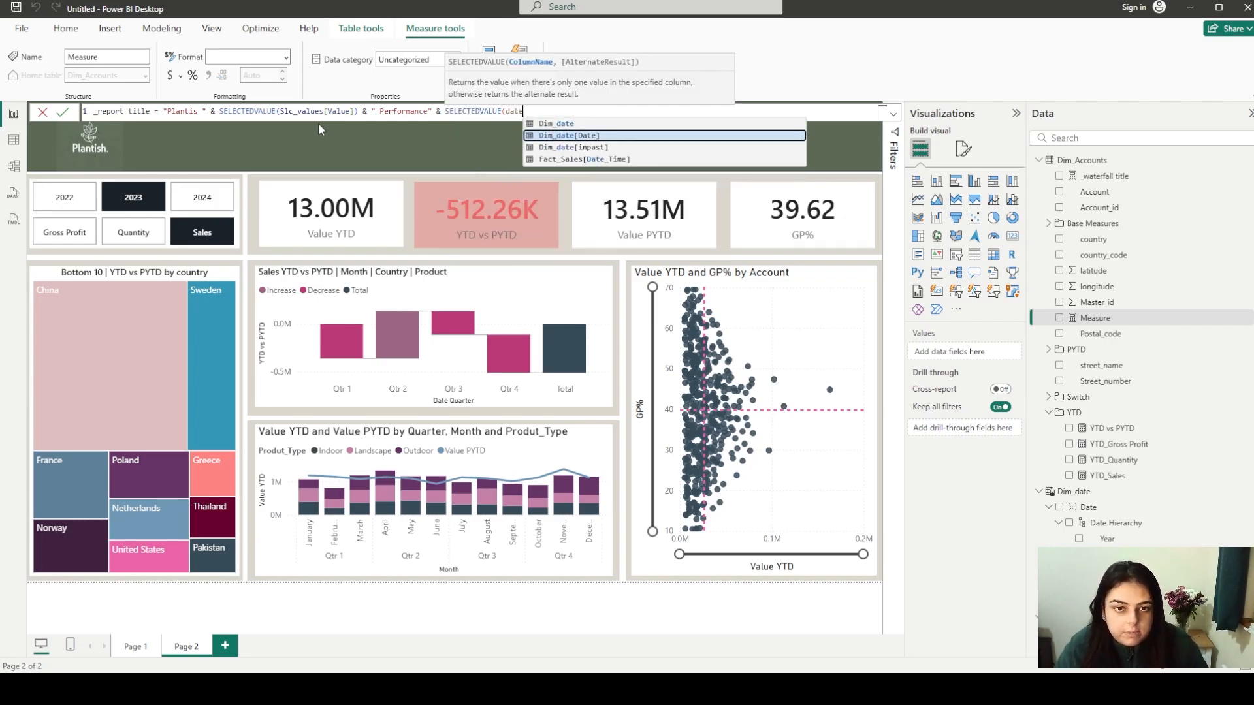
key(Tab)
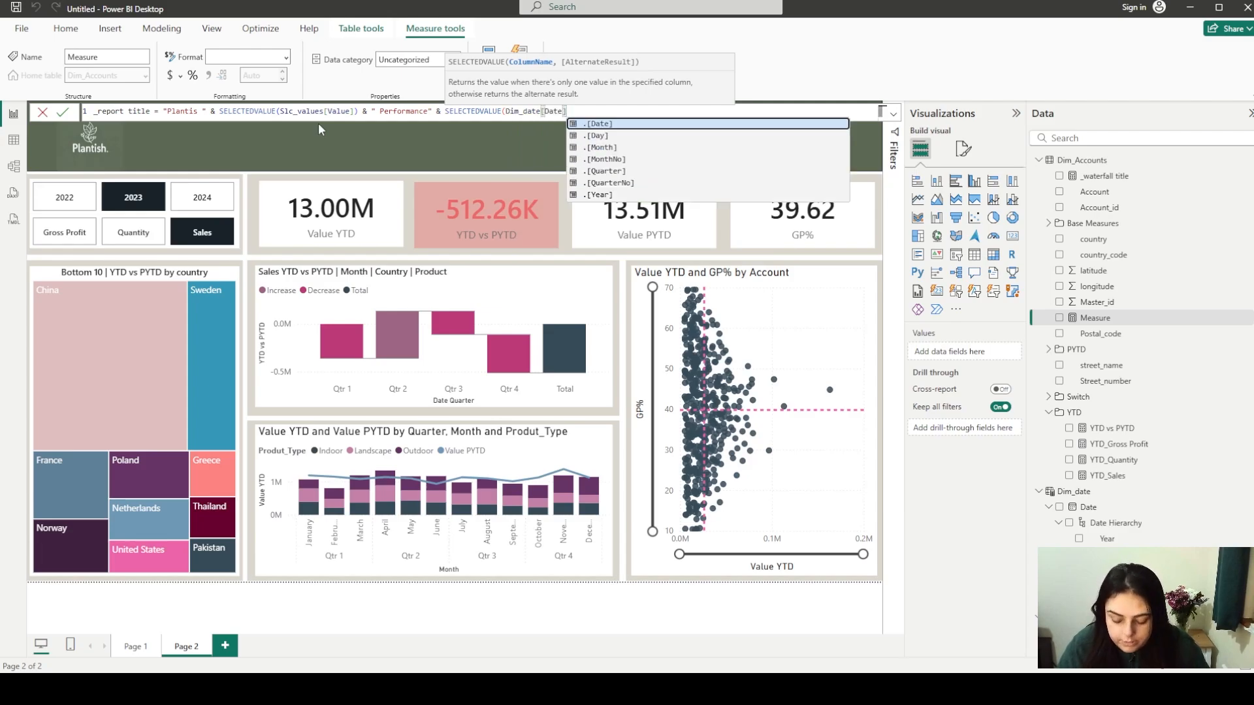
text())
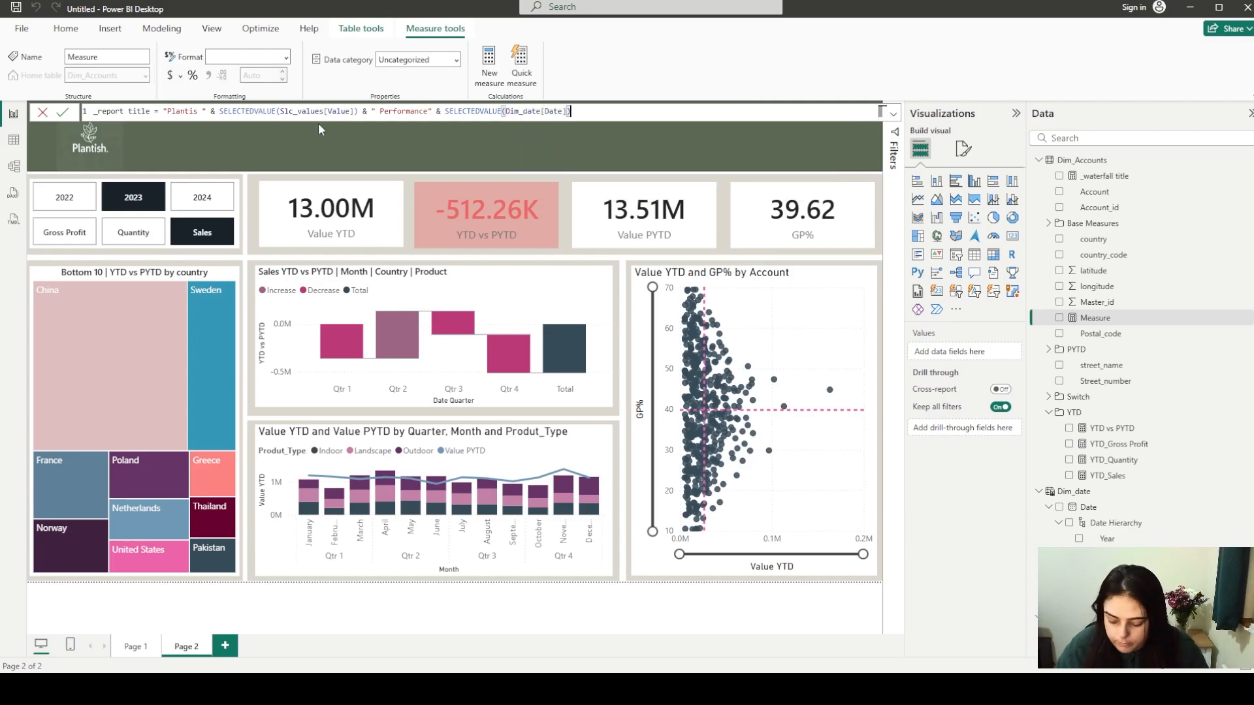
key(Return)
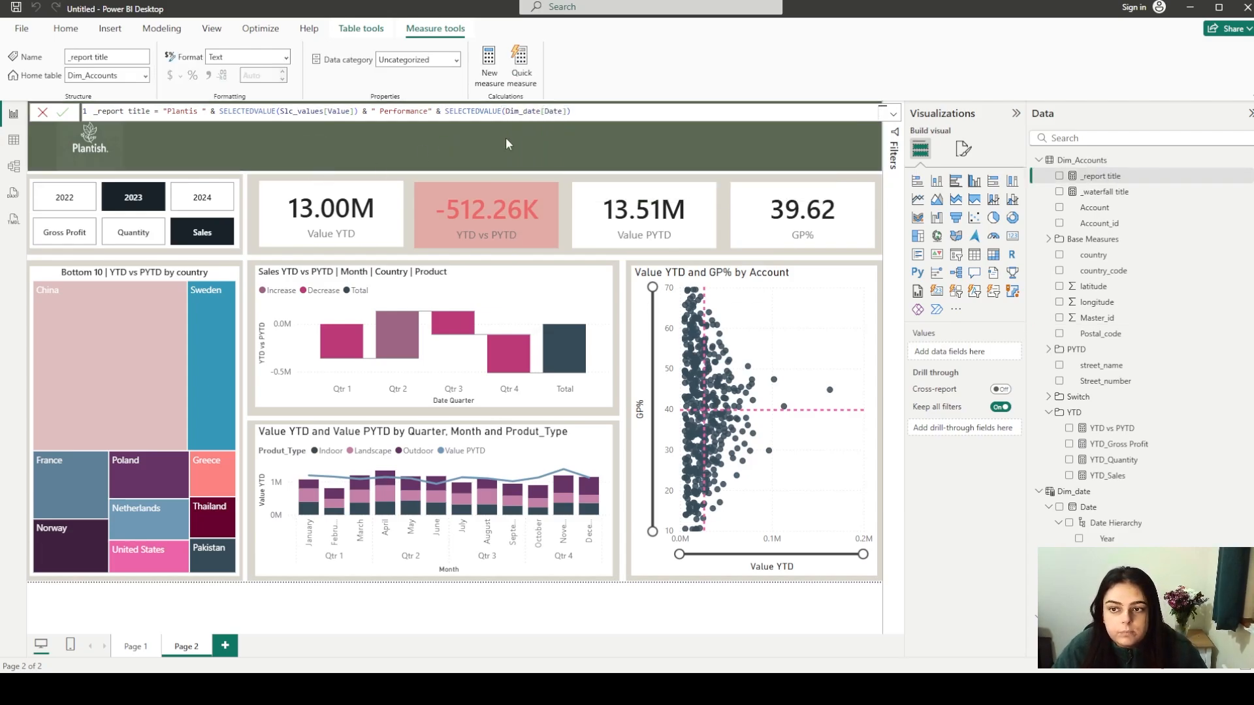
Add a new card visual to the page and fill it with the _report title measure
click(838, 194)
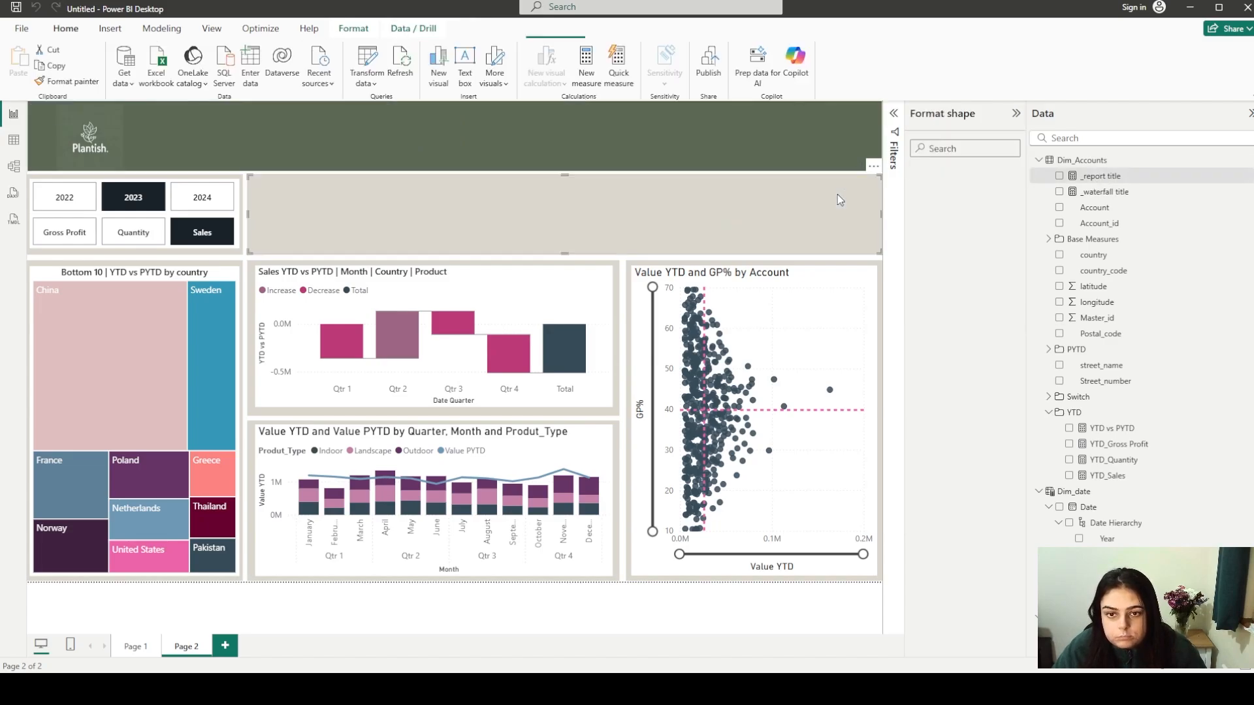
click(844, 257)
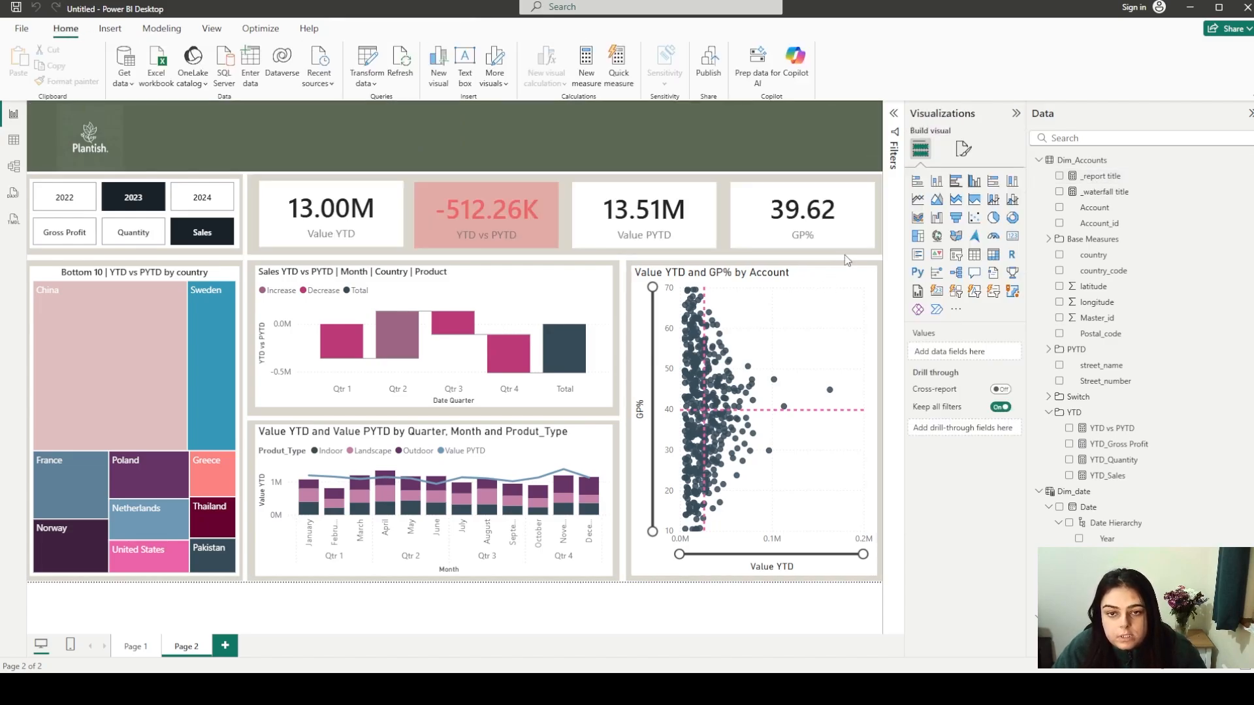
click(1012, 236)
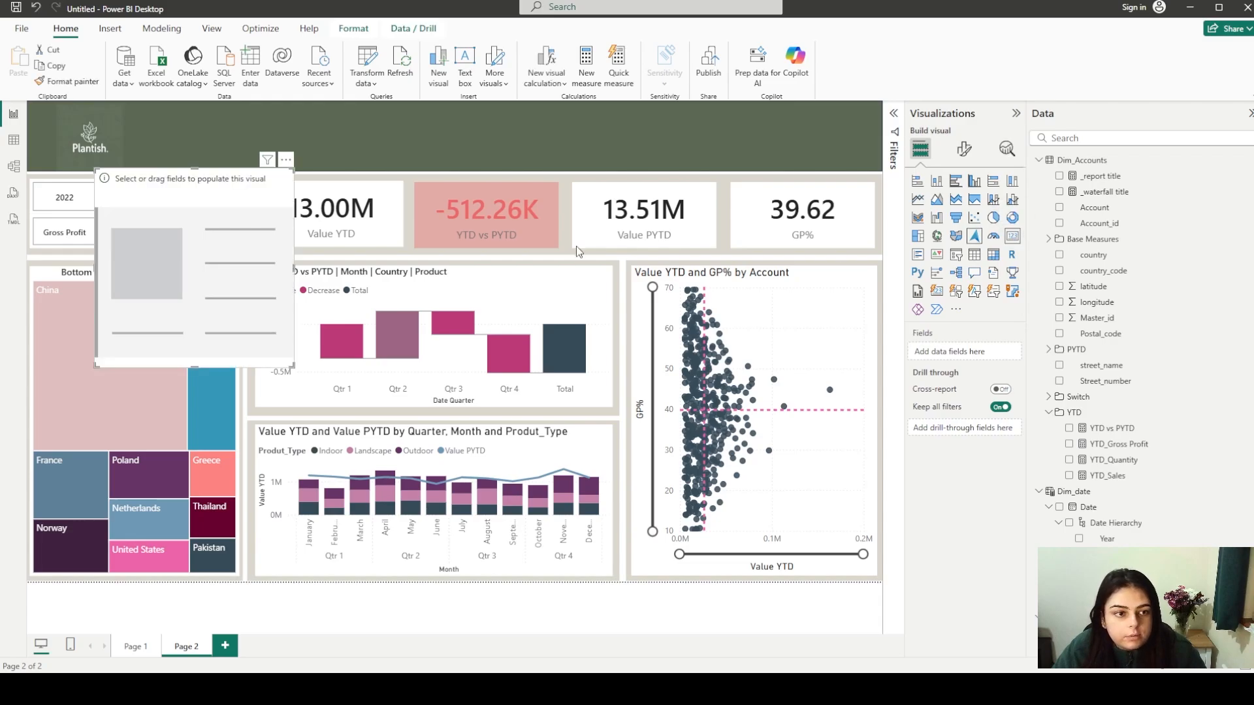
click(1059, 177)
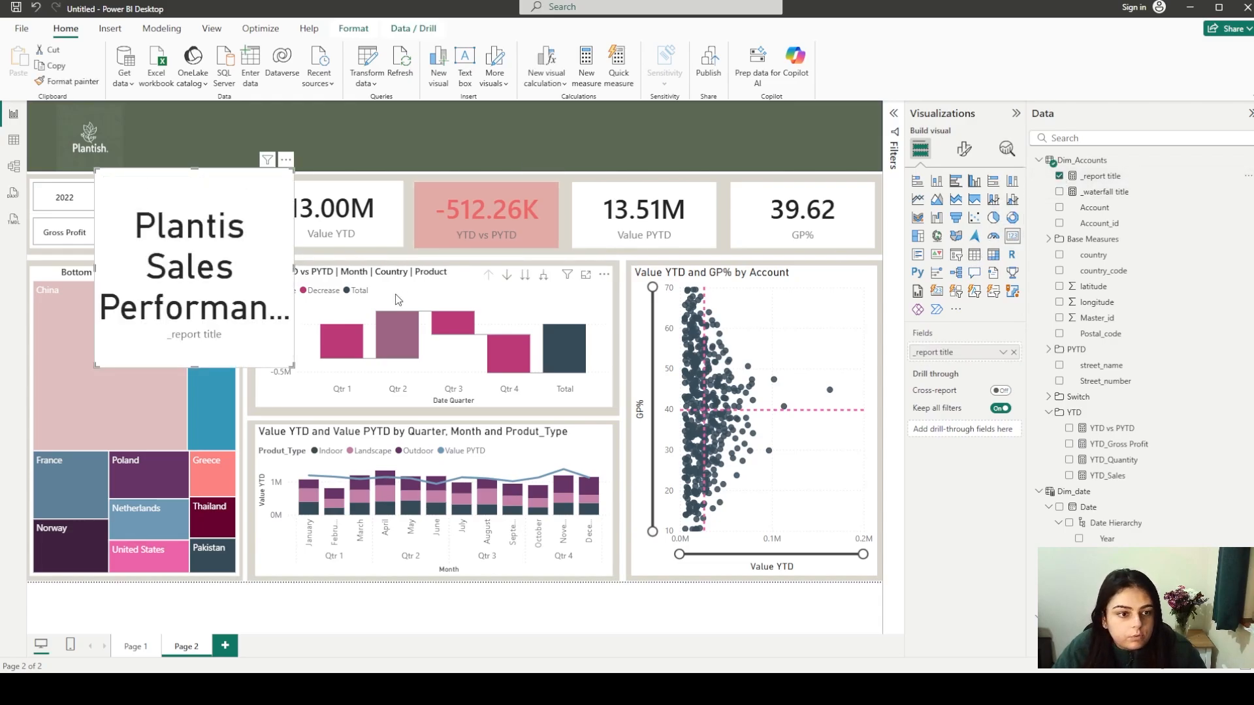
Resize the report title card to fit the header banner beside the logo, and test it with the Quantity and Gross Profit slicer values
drag(295, 270, 862, 269)
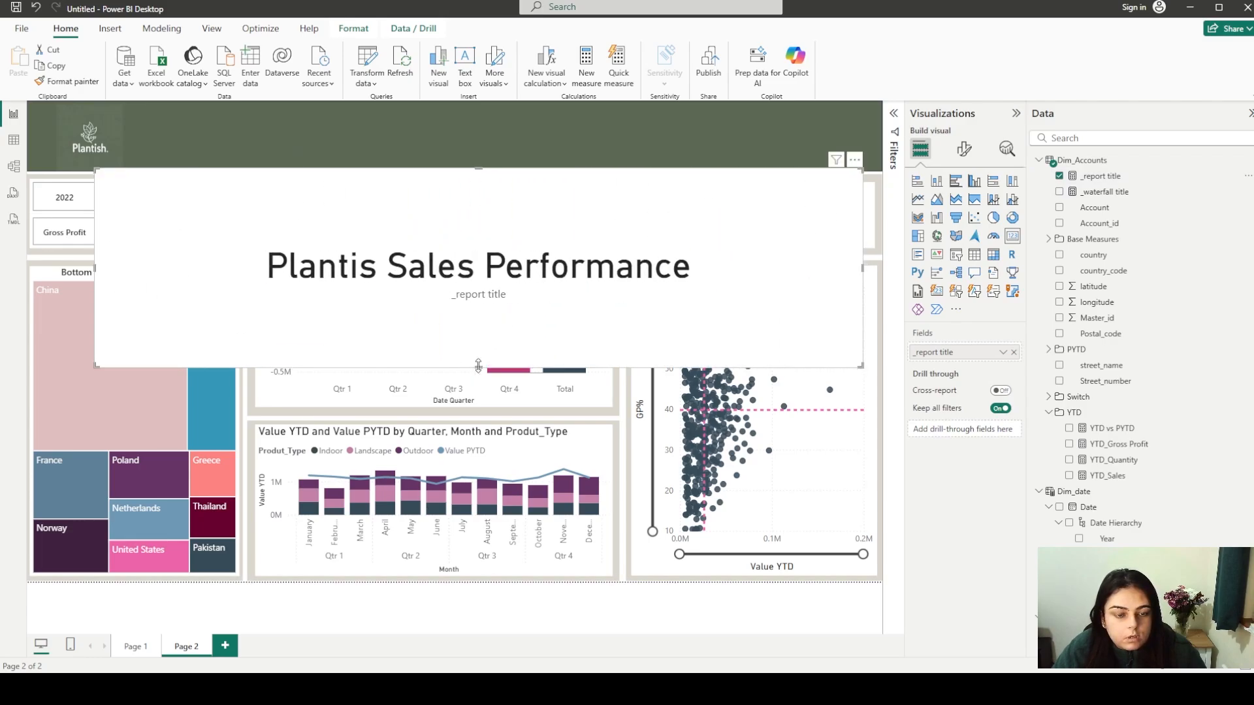
drag(480, 368, 600, 163)
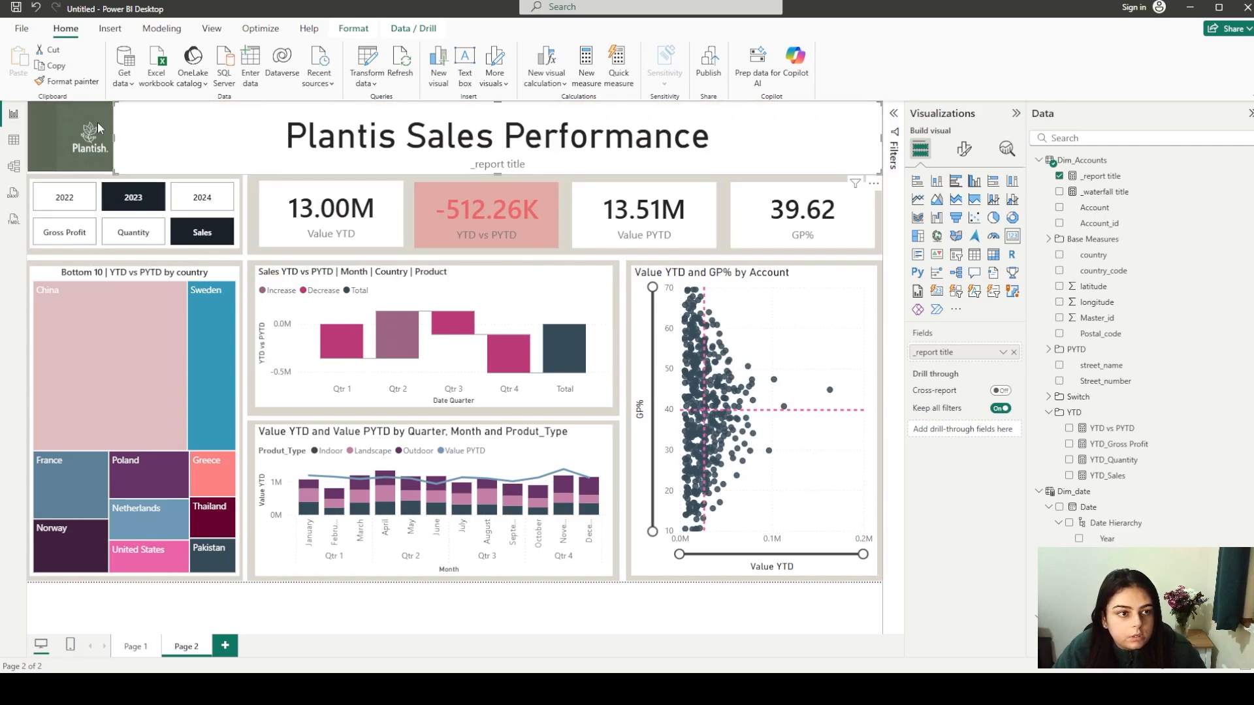
drag(112, 143, 203, 143)
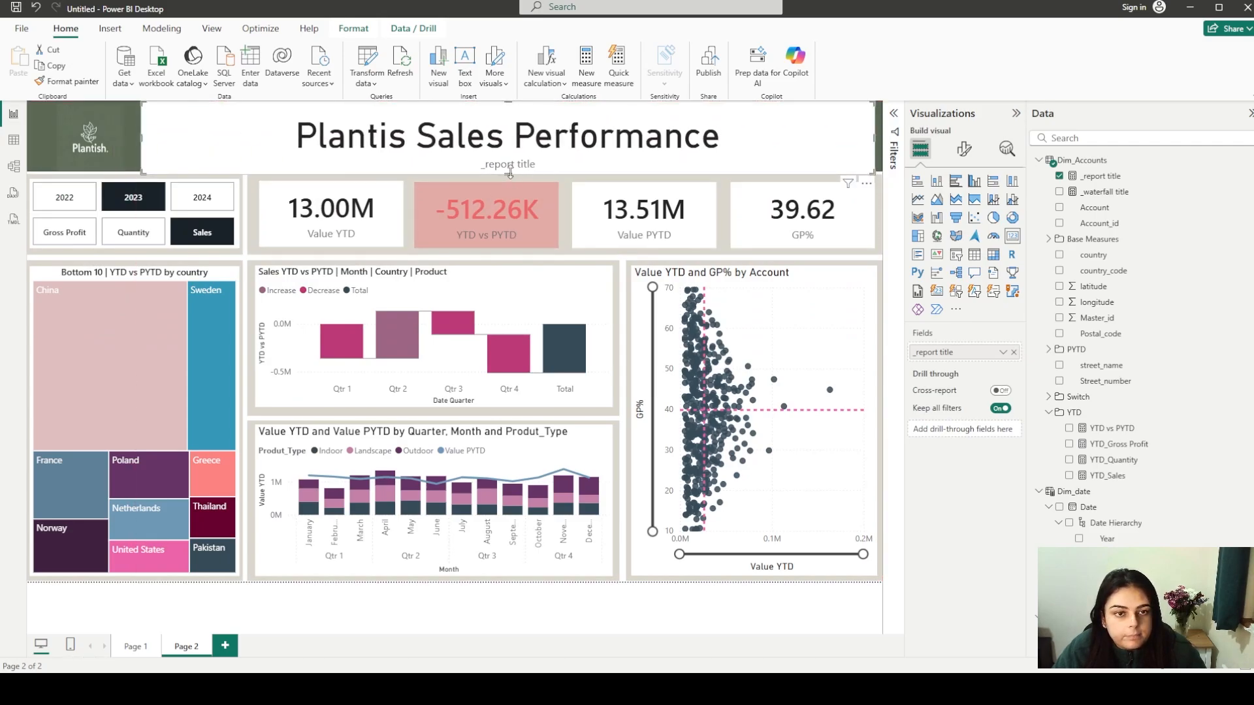
drag(509, 174, 510, 169)
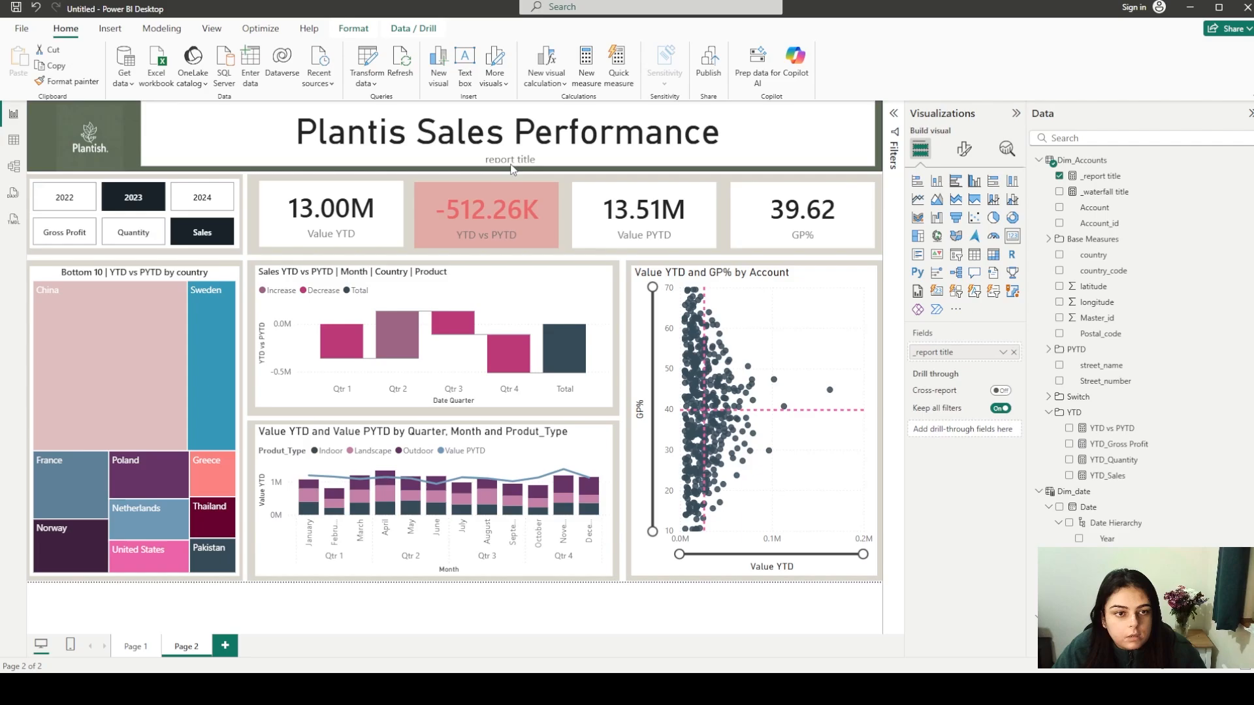
click(134, 236)
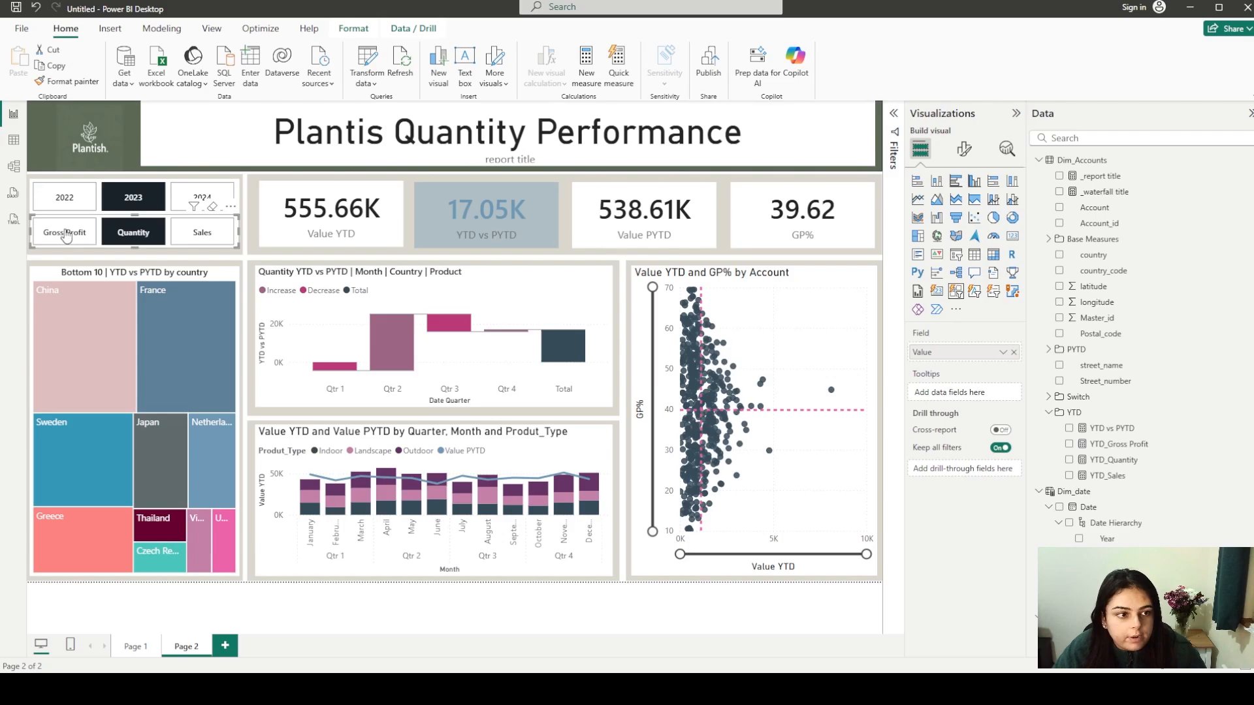
click(64, 235)
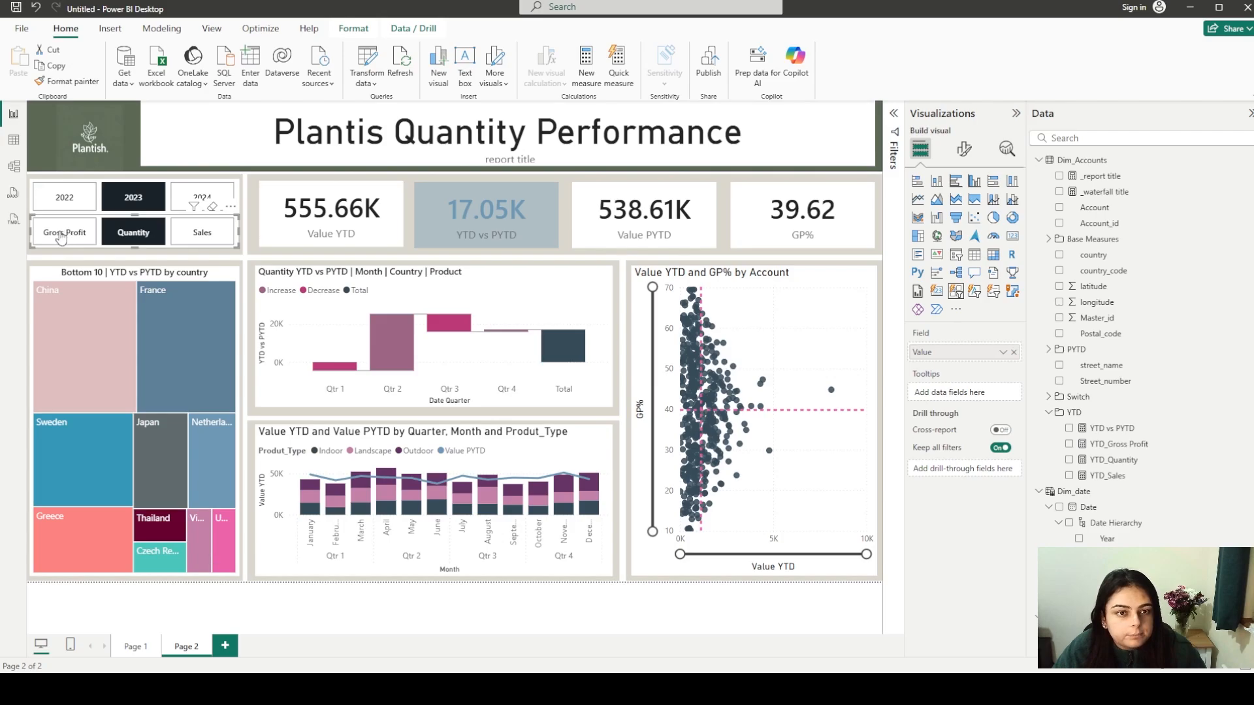
Change the date reference in the _report title formula to Dim_date[Date].[Year] and commit the measure
click(1117, 183)
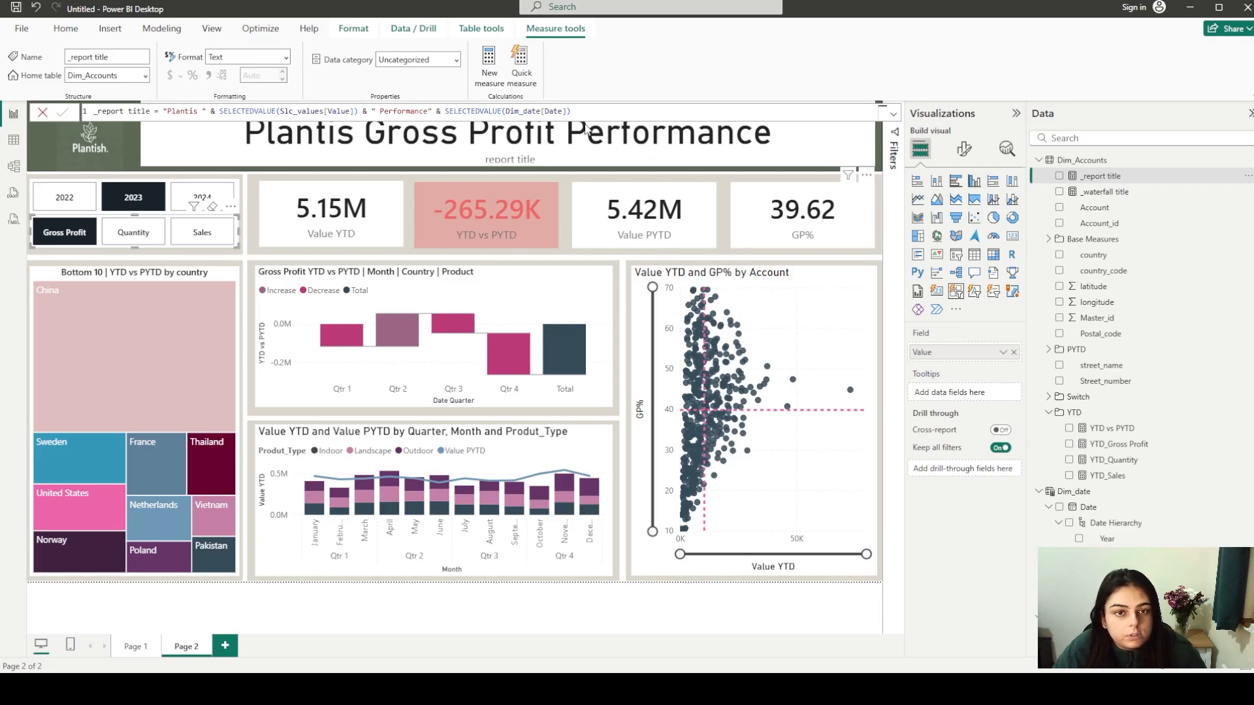
text())
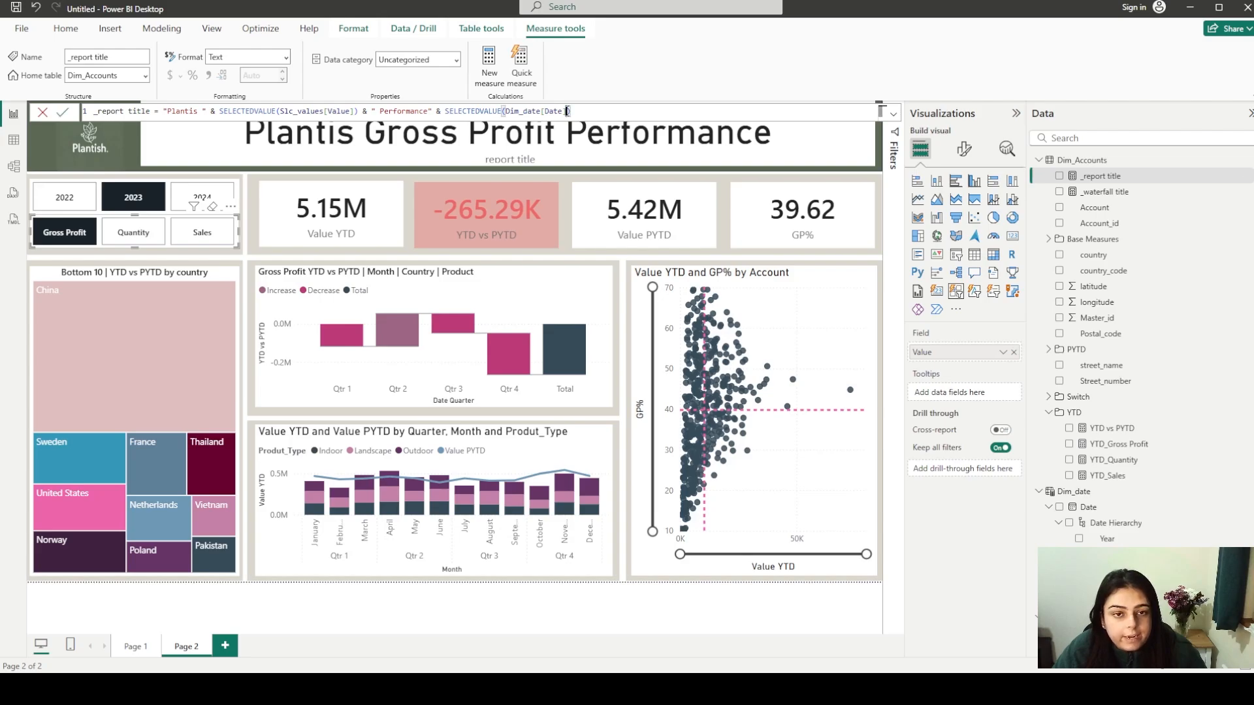
text(.year)
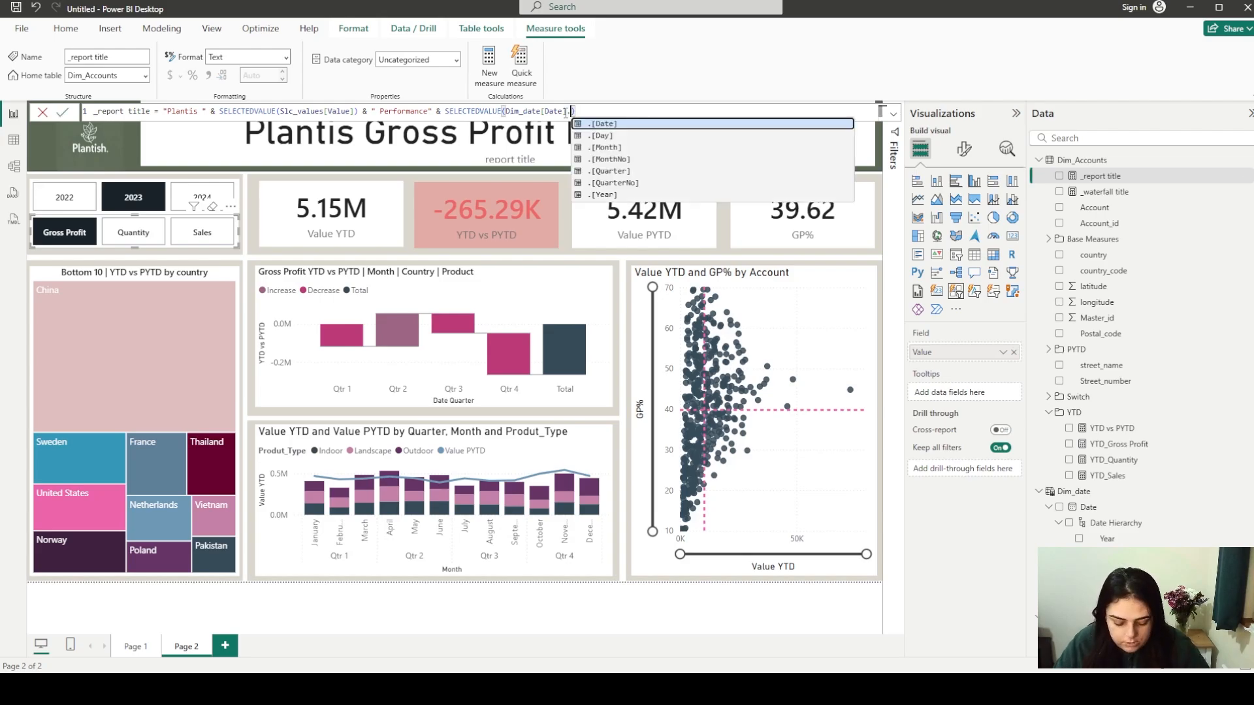
key(BackSpace)
key(BackSpace)
key(BackSpace)
key(BackSpace)
key(BackSpace)
key(BackSpace)
key(BackSpace)
key(BackSpace)
key(BackSpace)
key(BackSpace)
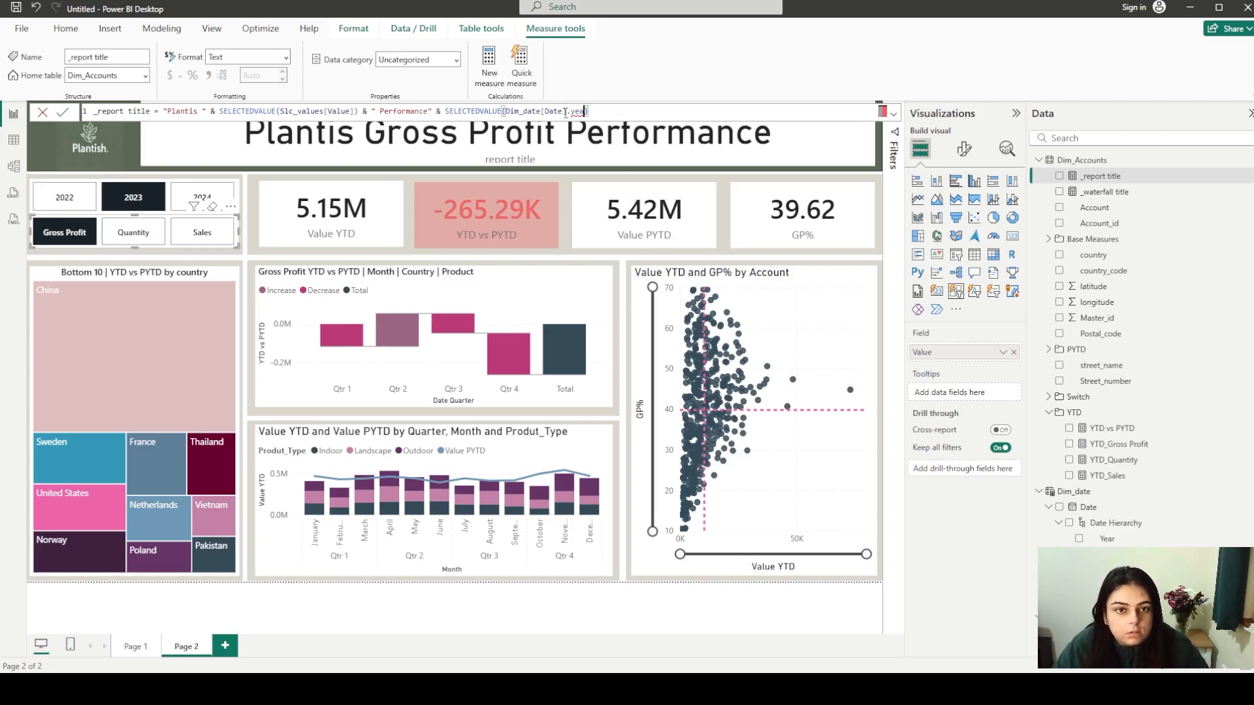
text(Date])
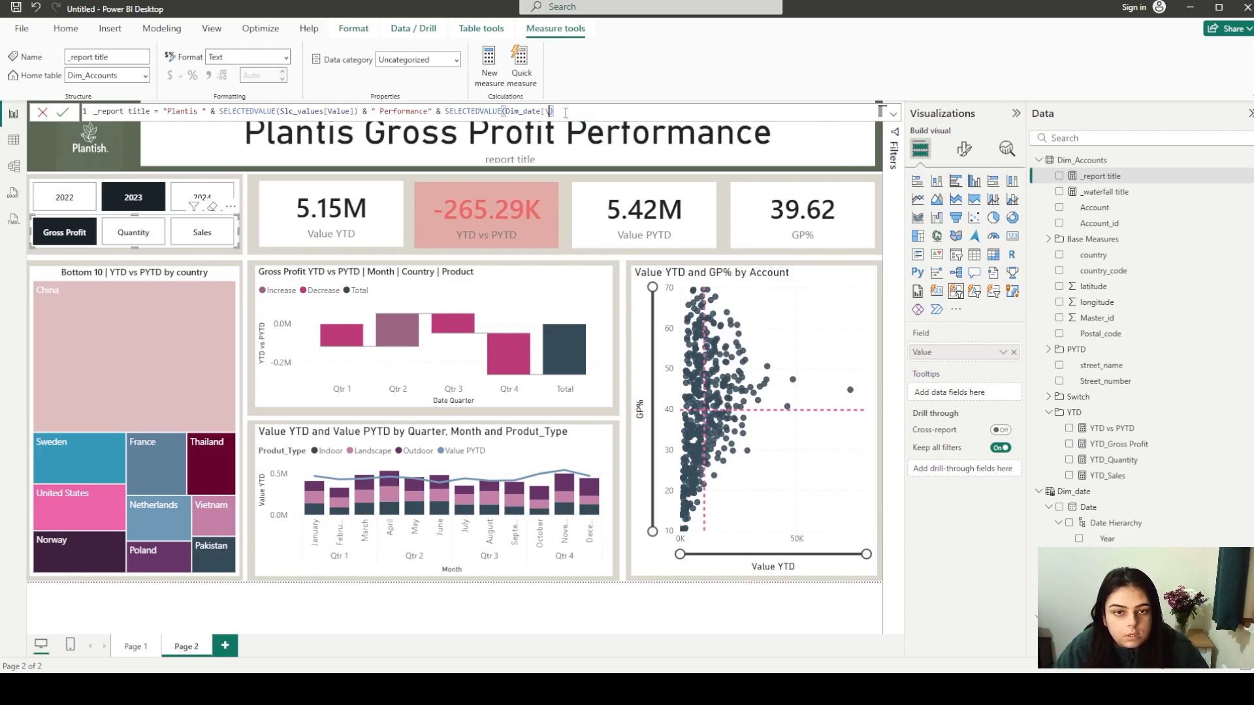
key(Down)
key(Down)
key(Down)
key(Down)
key(Down)
key(Down)
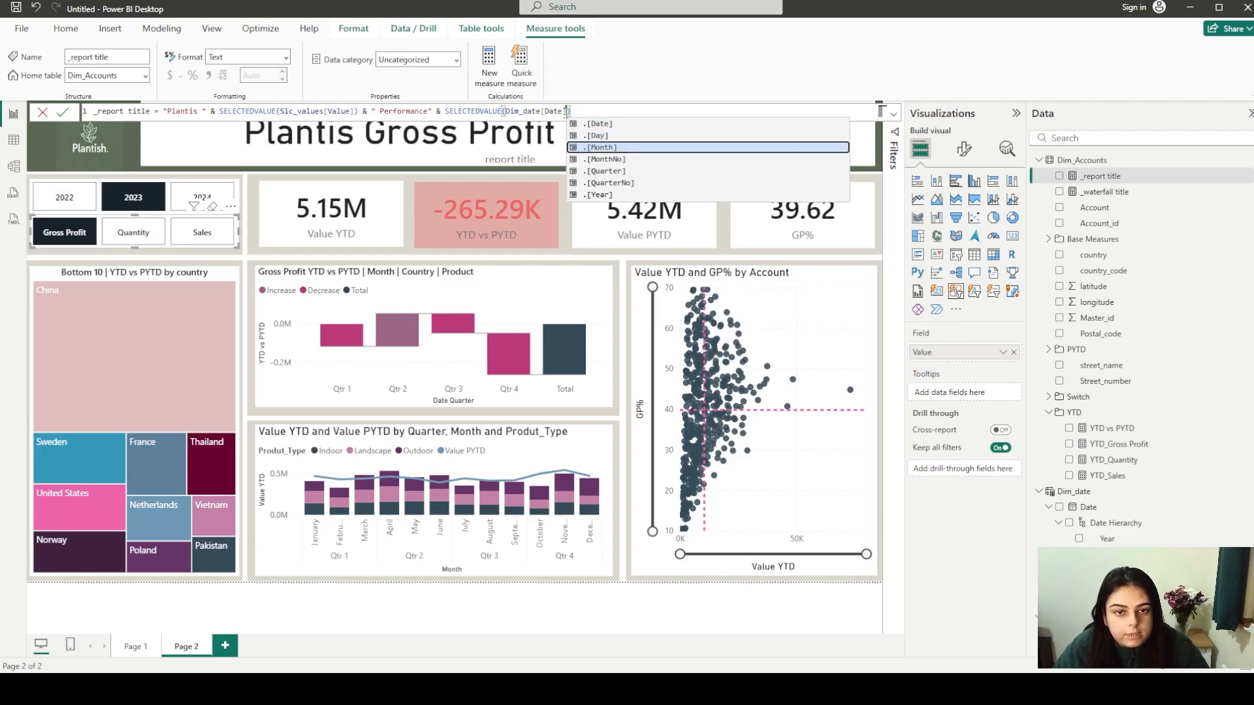
key(Tab)
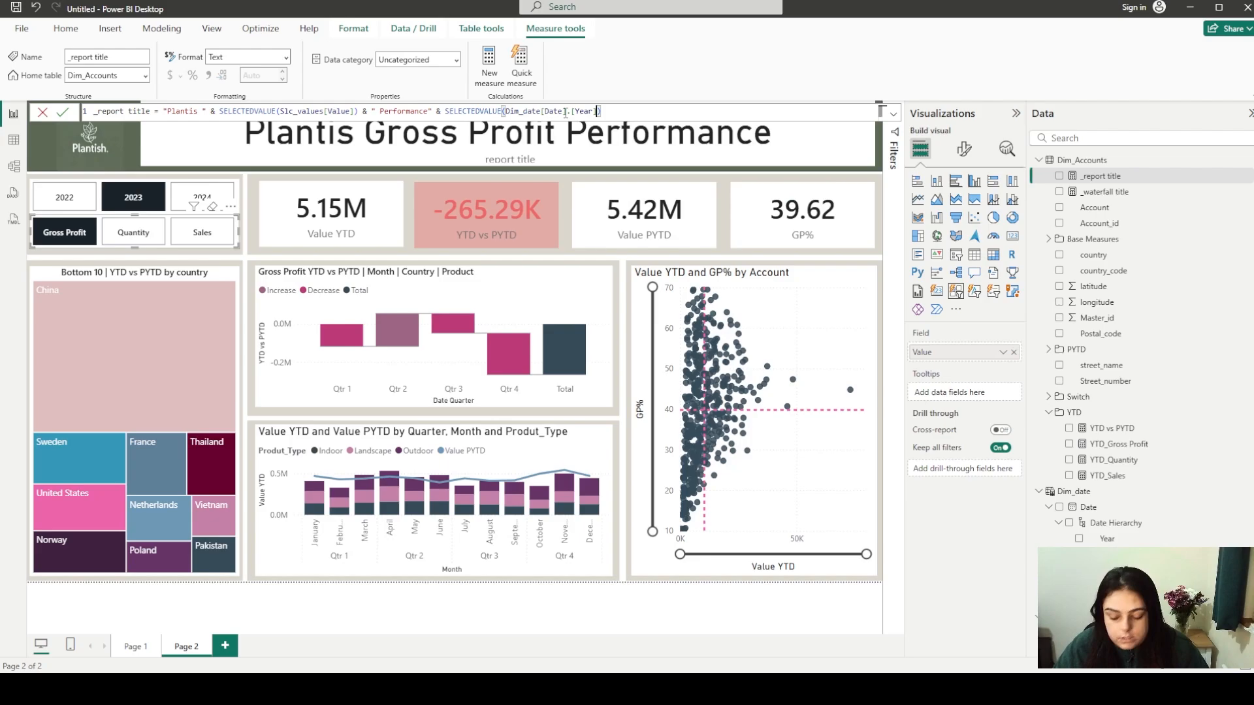
key(Return)
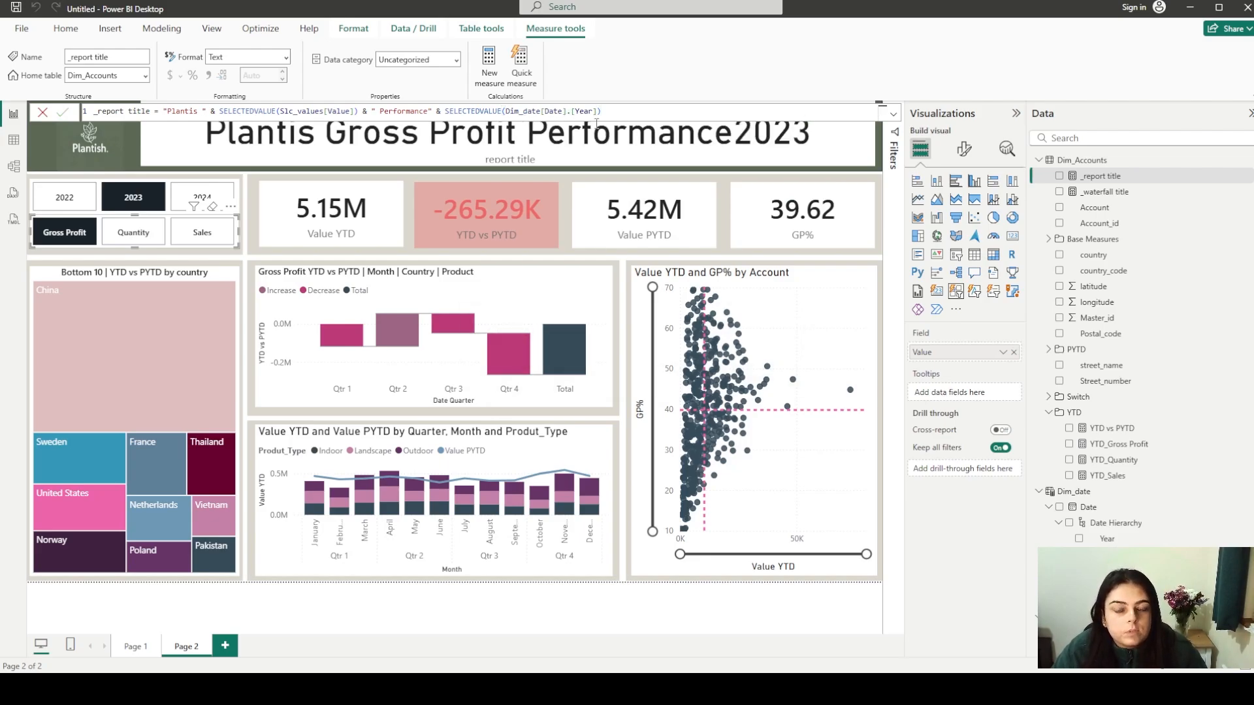
Add a trailing space after " Performance" in the _report title formula, commit it, and test the title with years 2022 and 2024
click(428, 111)
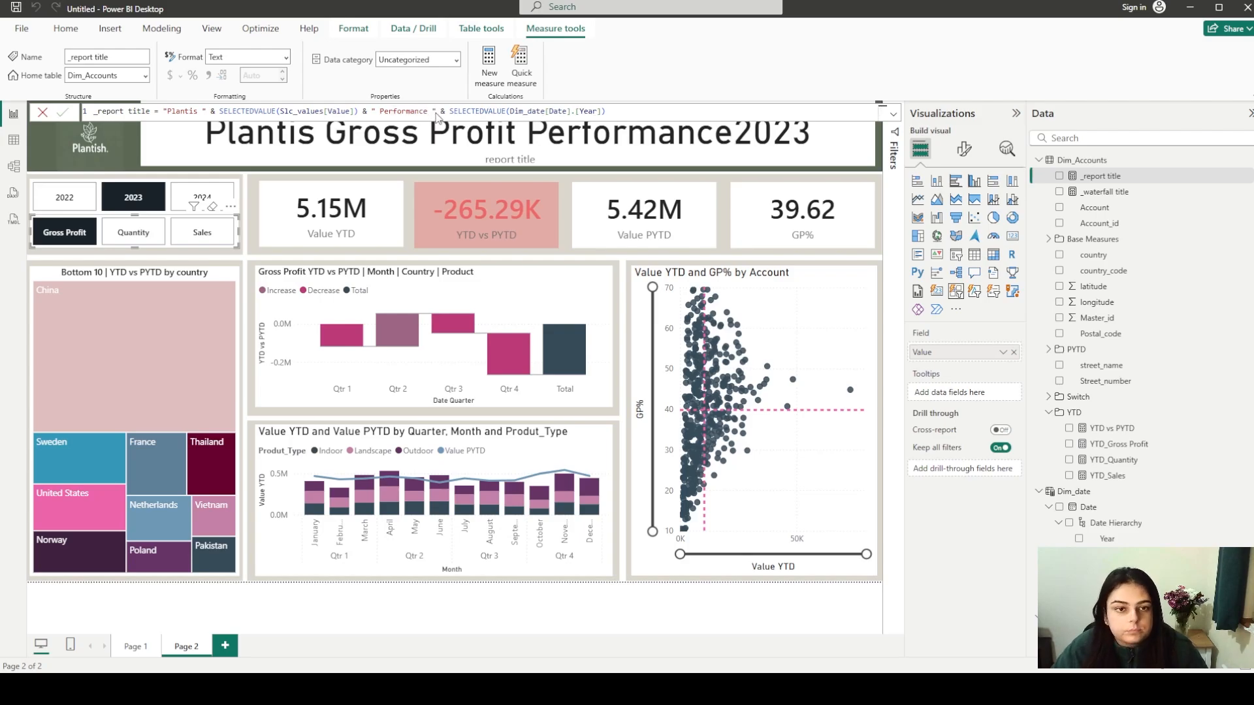
key(Return)
click(578, 168)
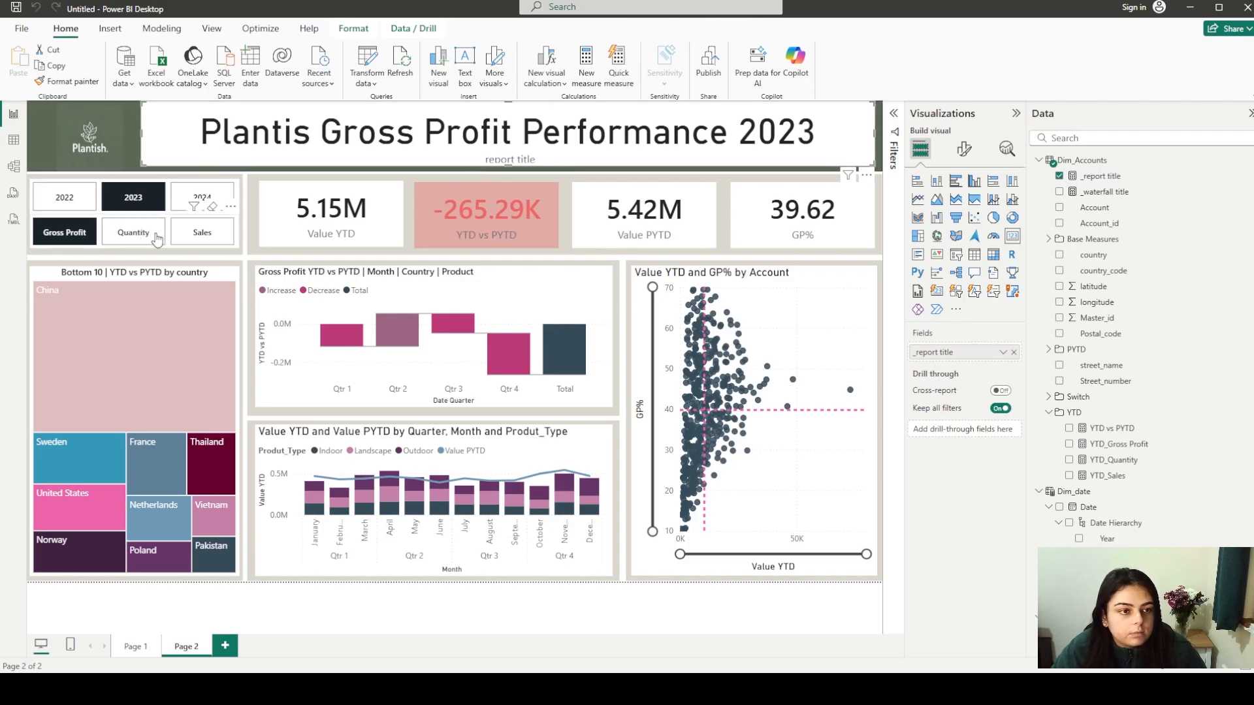
click(65, 197)
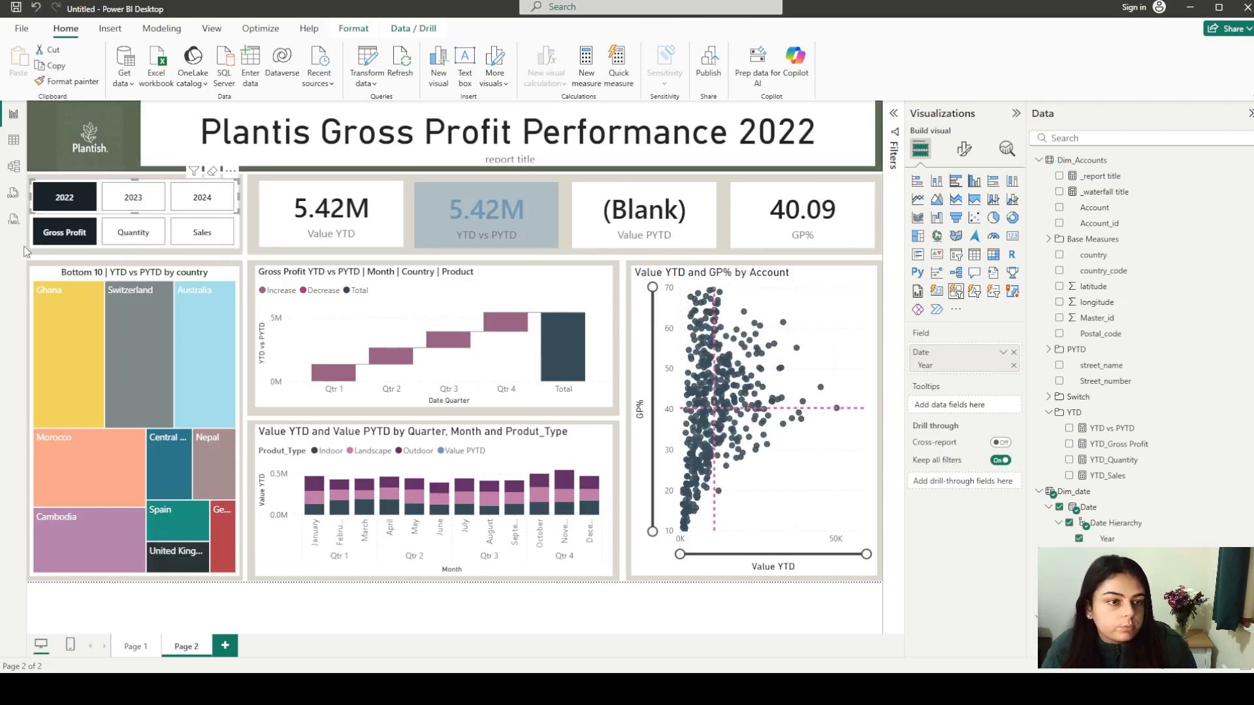
click(203, 207)
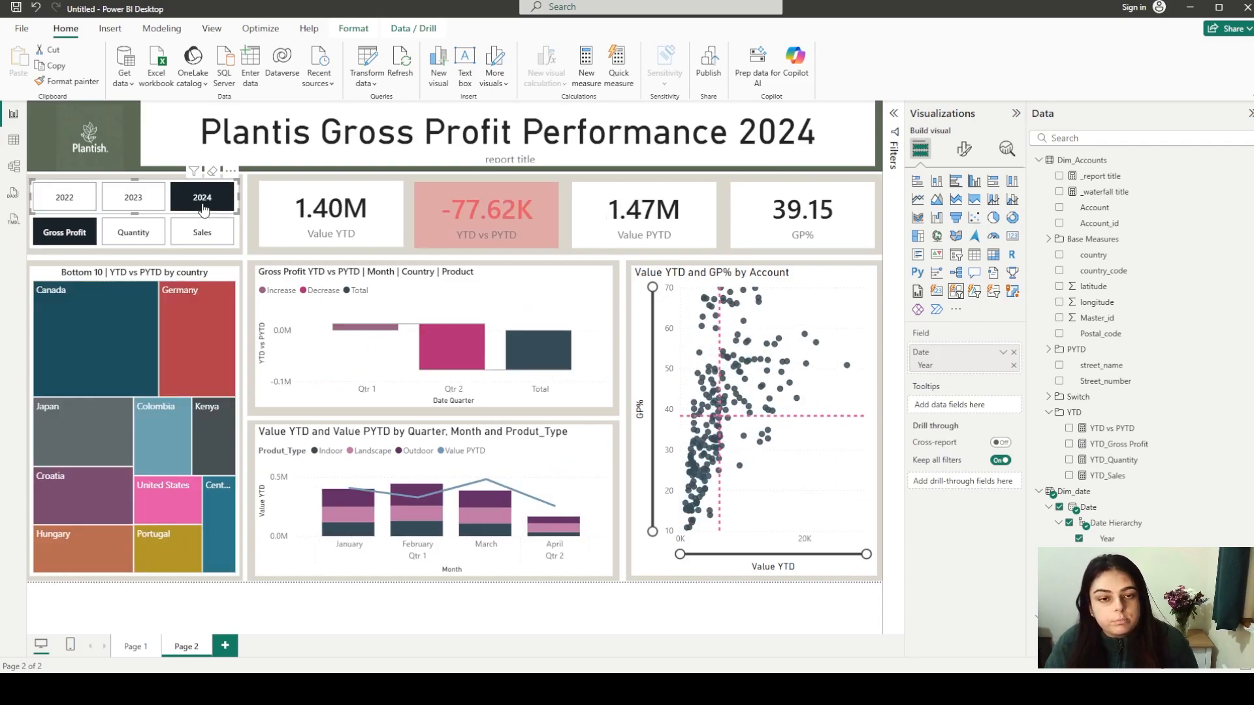
Turn off the category label and the background of the report title card
click(688, 159)
click(965, 149)
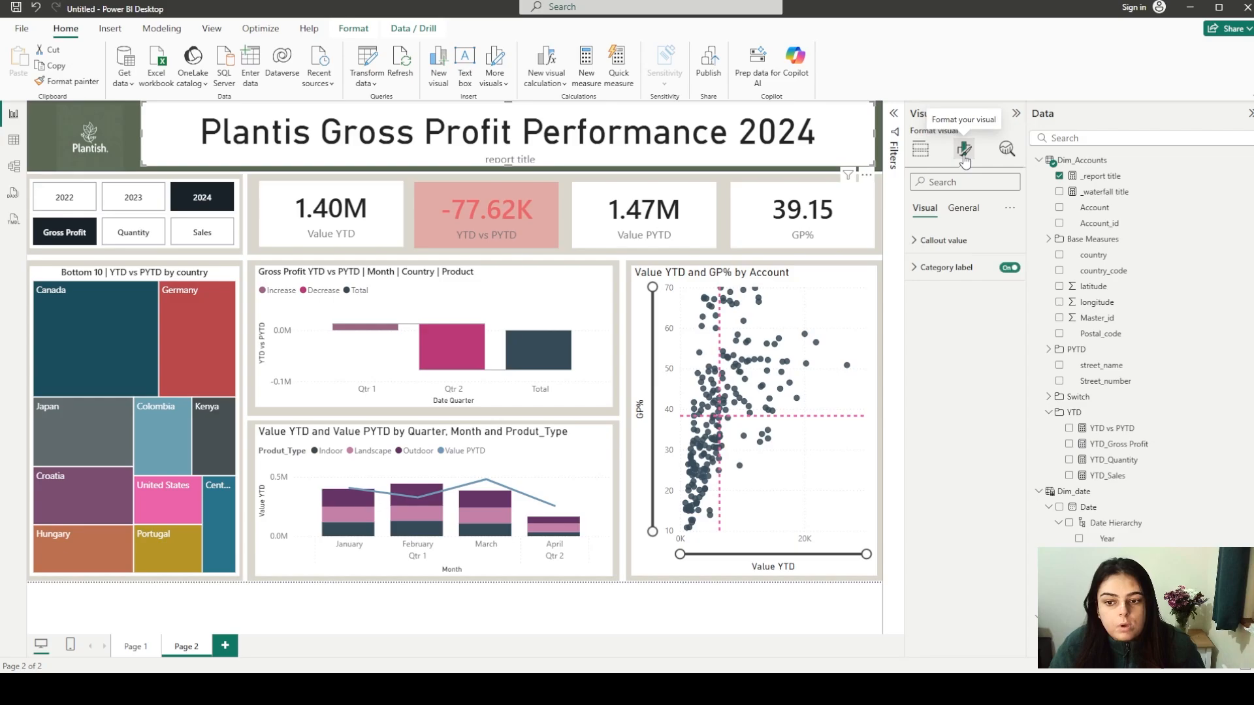
click(1009, 268)
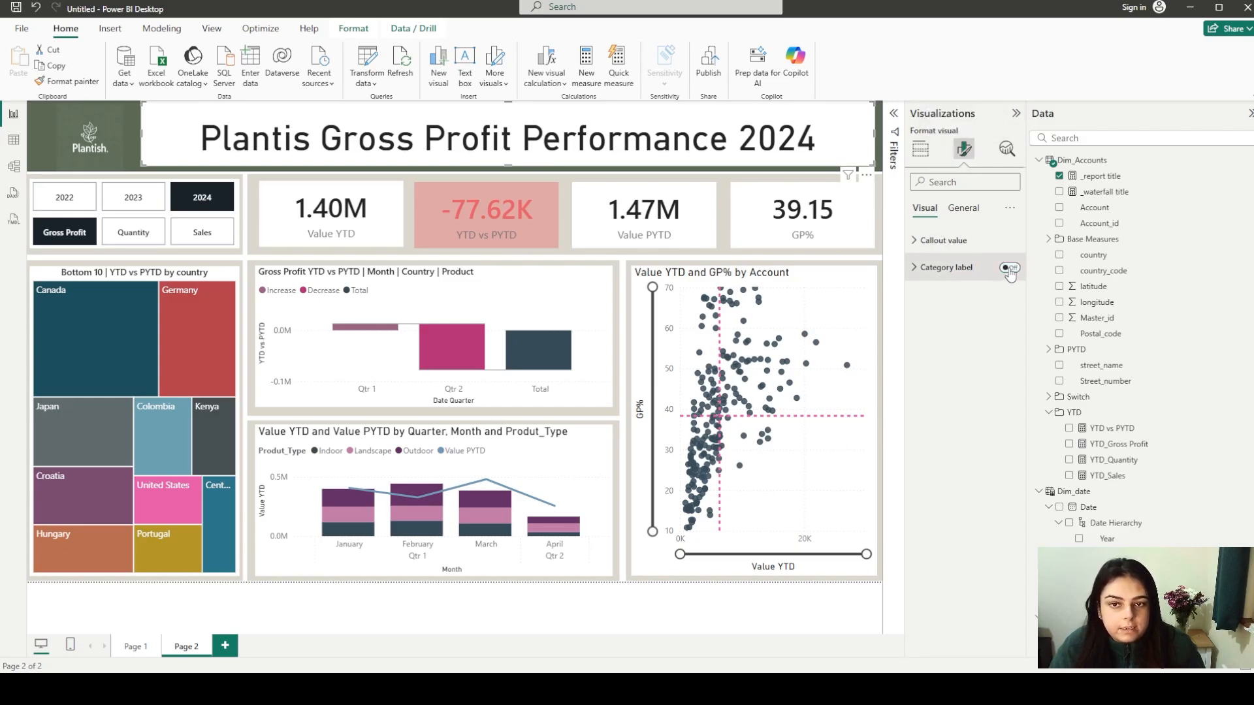
click(964, 209)
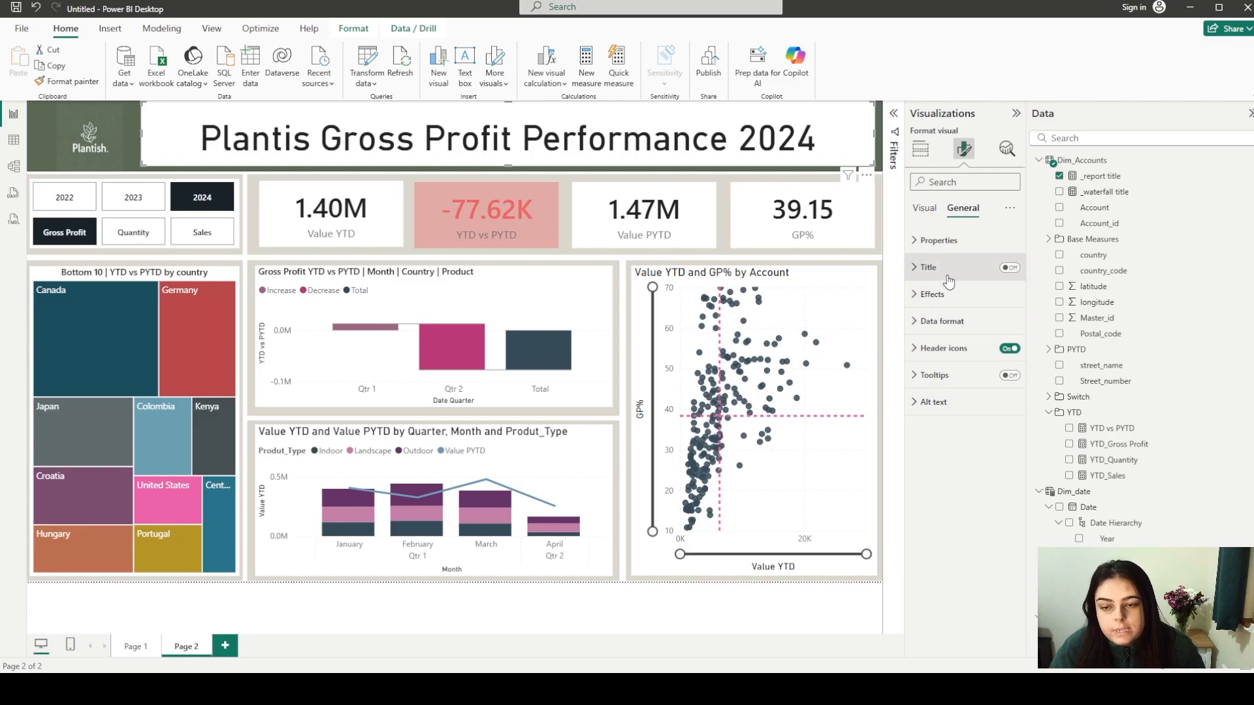
click(951, 302)
click(1005, 326)
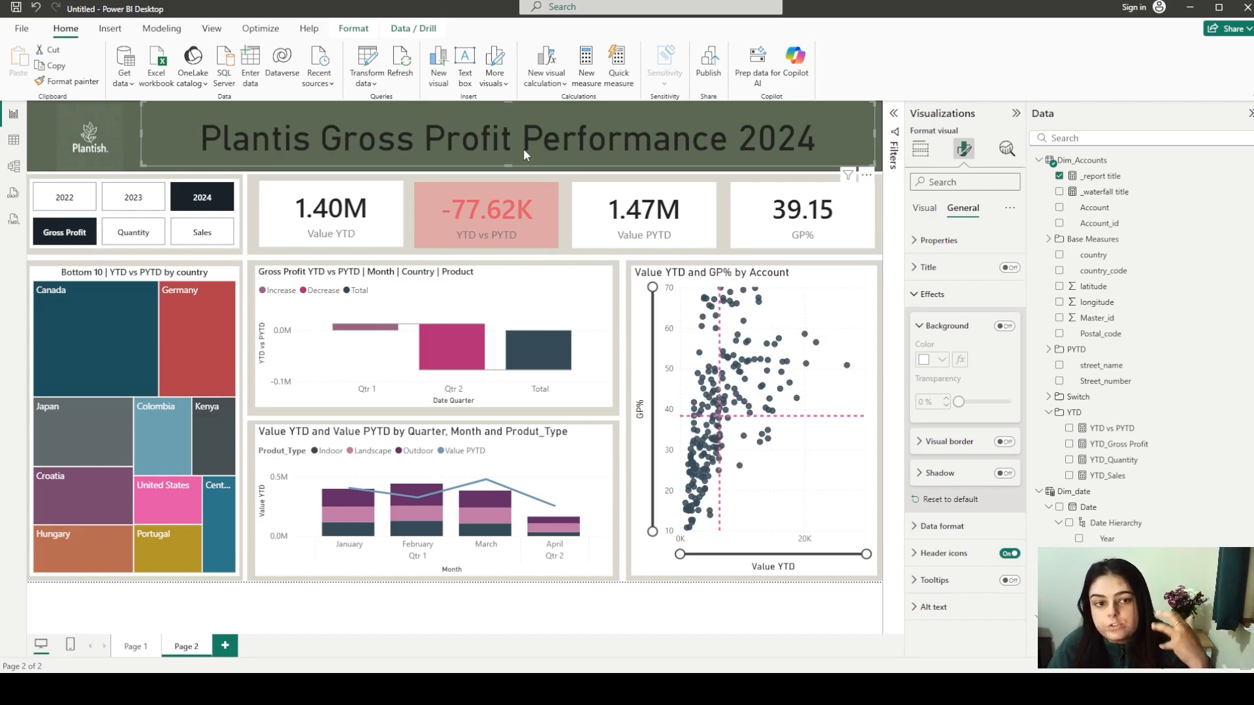
Format the title card's callout value in Segoe UI Semibold, size 35, with white text
click(925, 209)
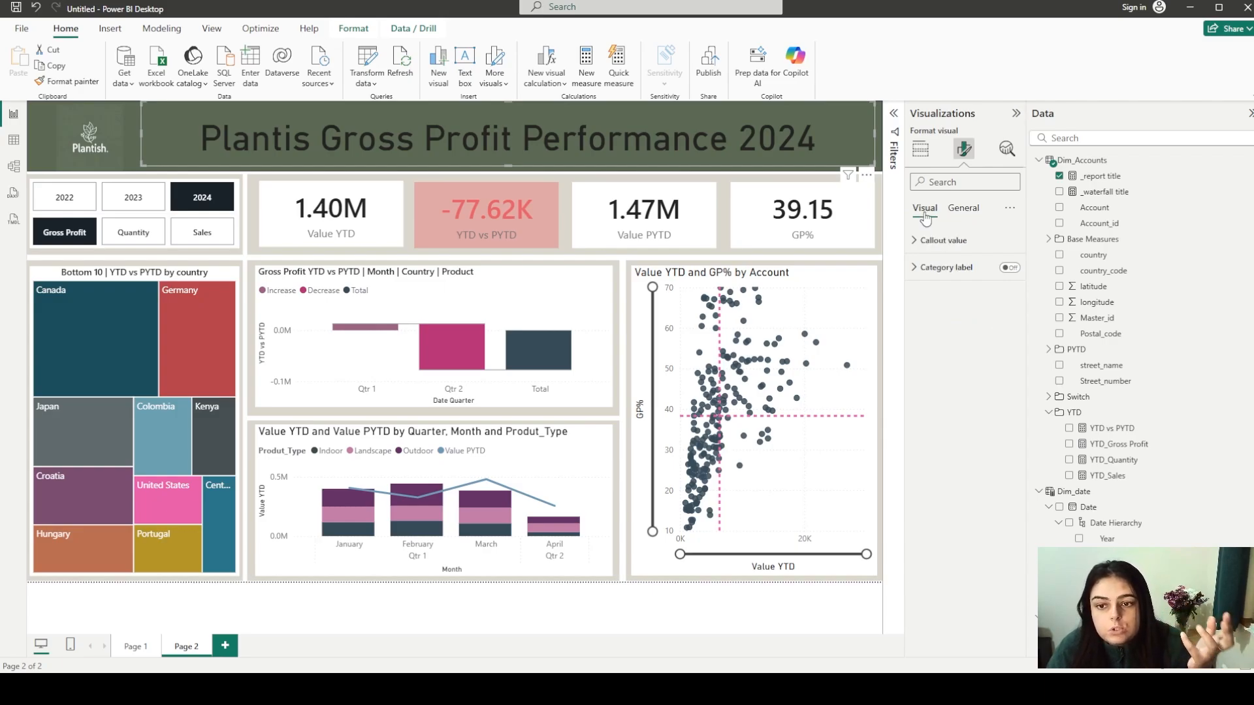
click(920, 240)
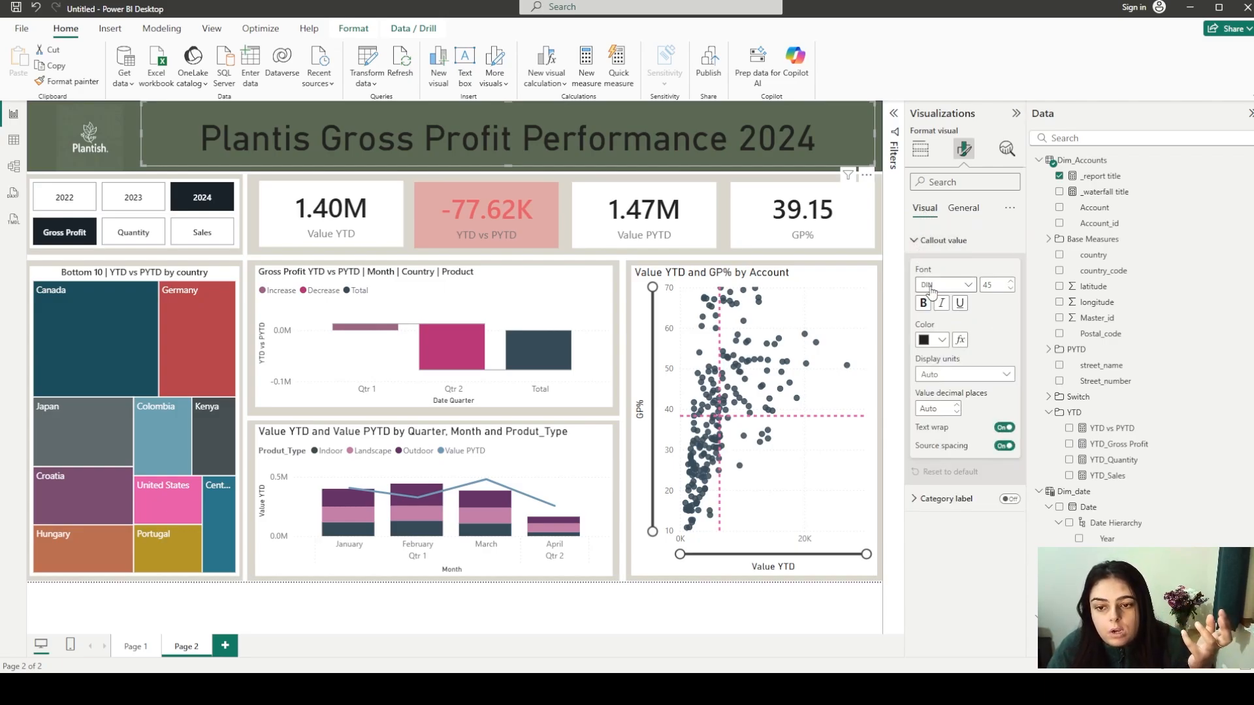
click(957, 284)
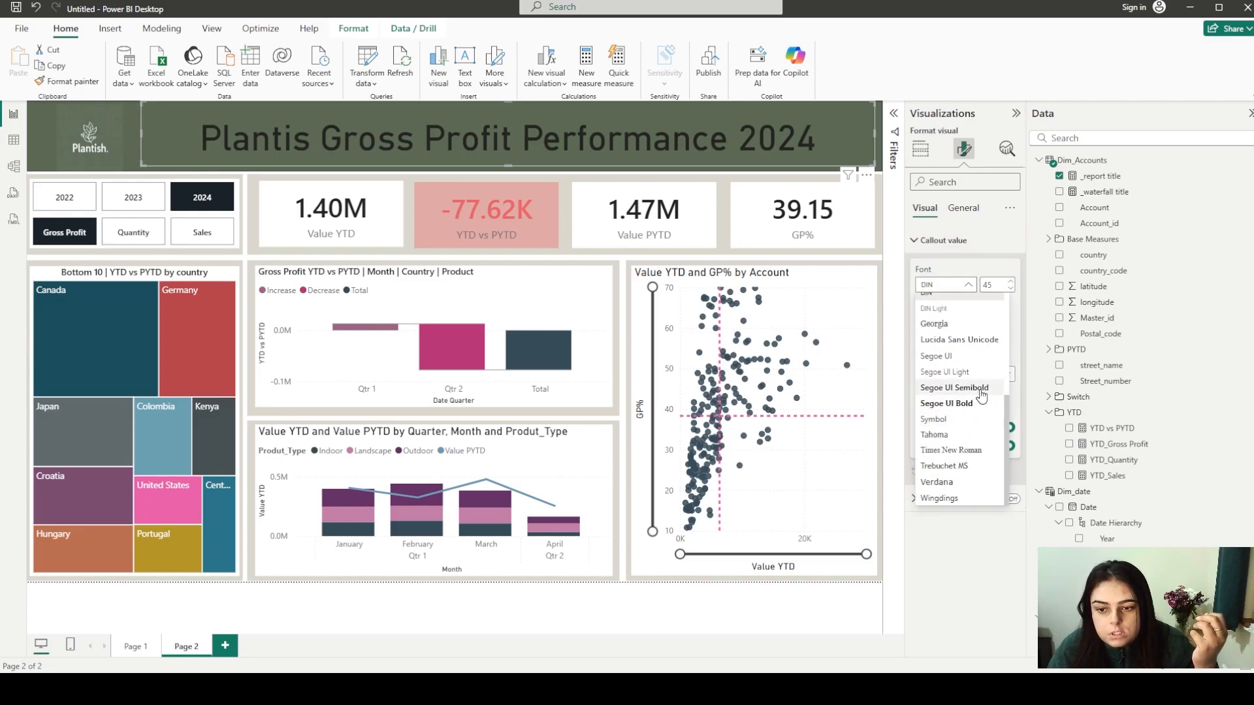
click(980, 391)
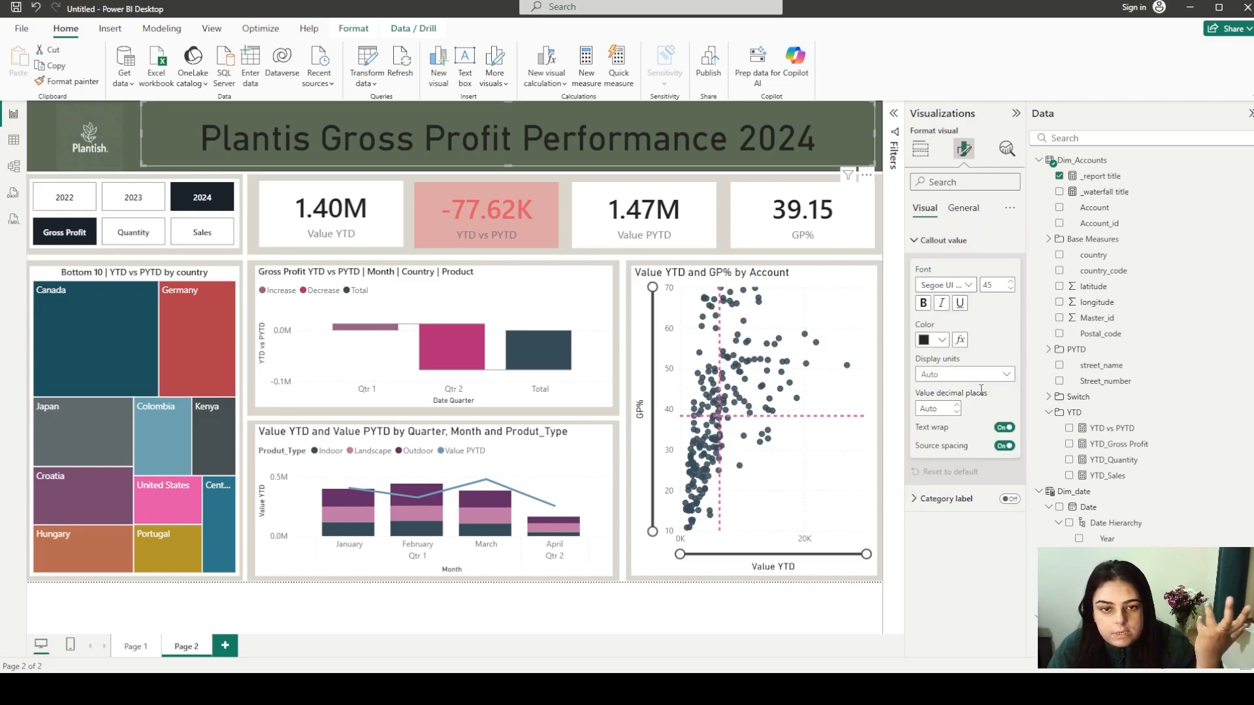
click(1009, 290)
click(1009, 290)
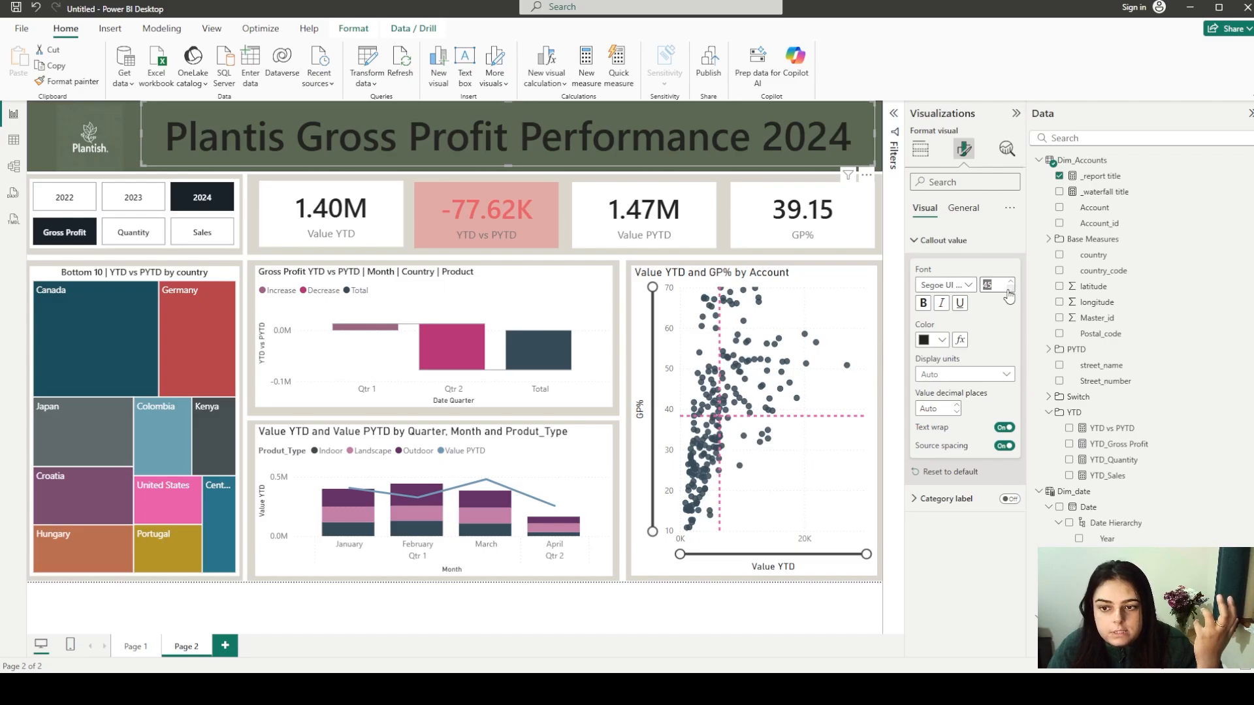
click(1009, 292)
click(1009, 292)
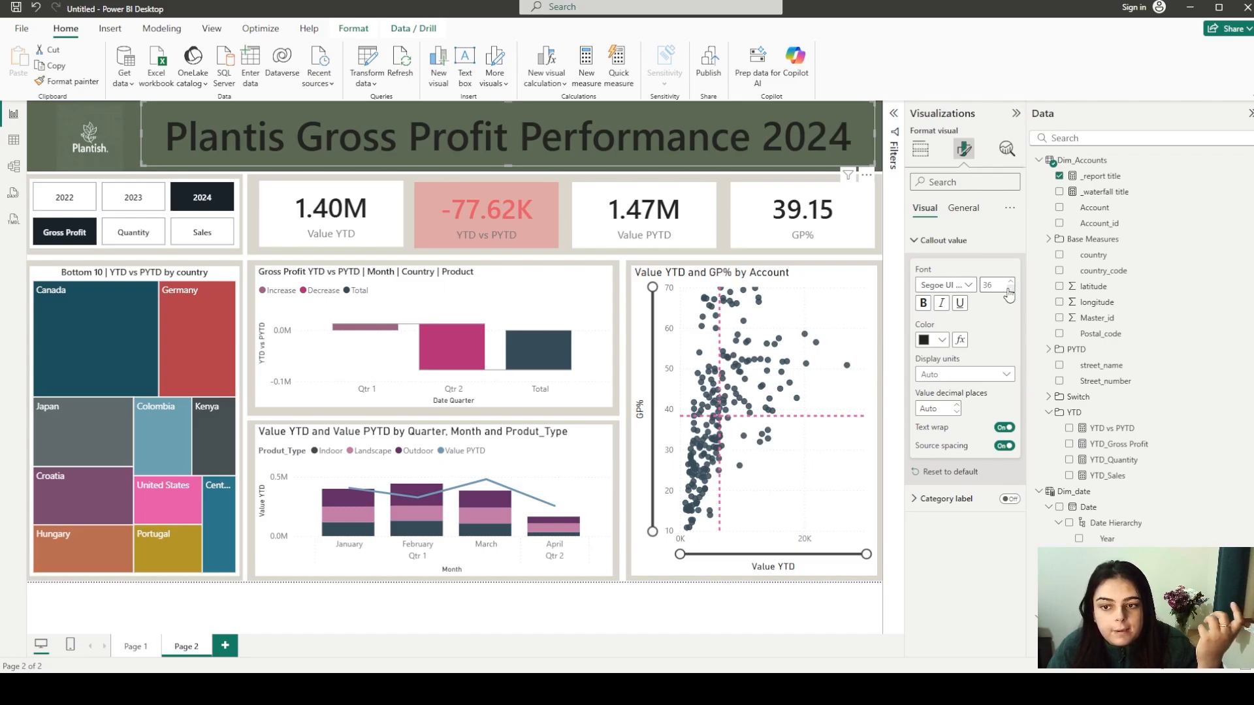
click(938, 342)
click(933, 386)
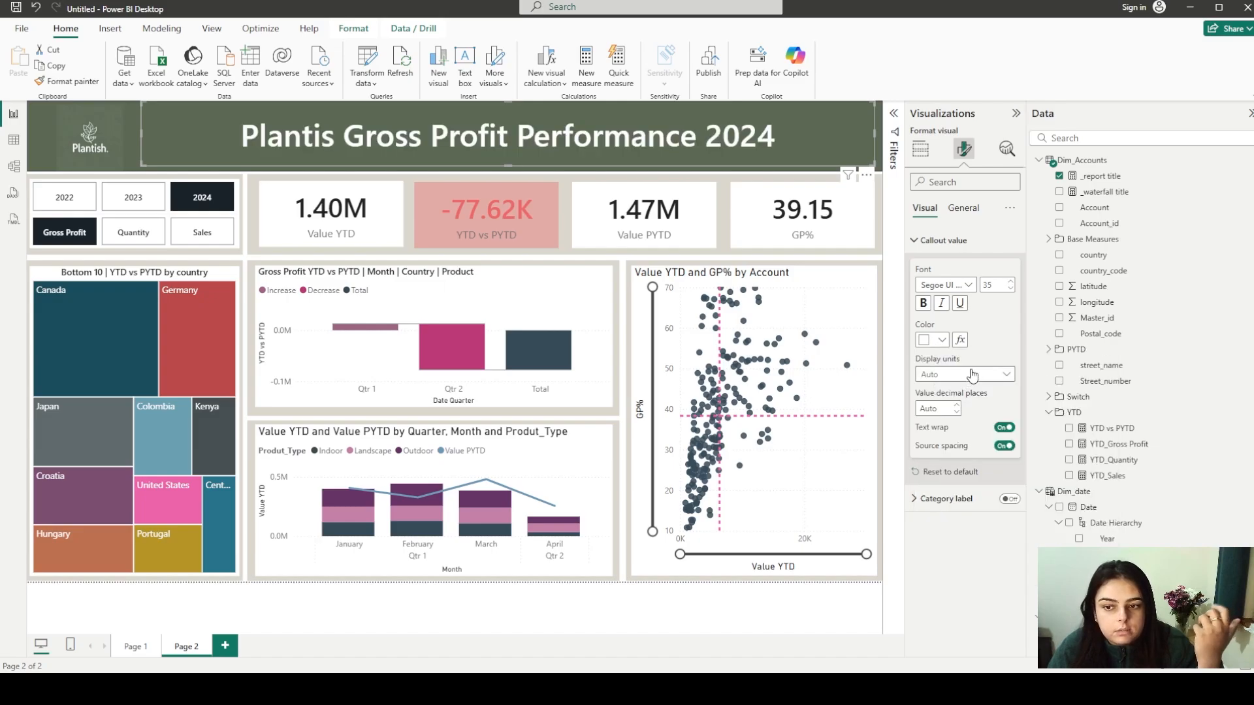
Check the report title by filtering the page to Sales and switching the year to 2023, 2022 and back to 2023
click(158, 238)
click(188, 236)
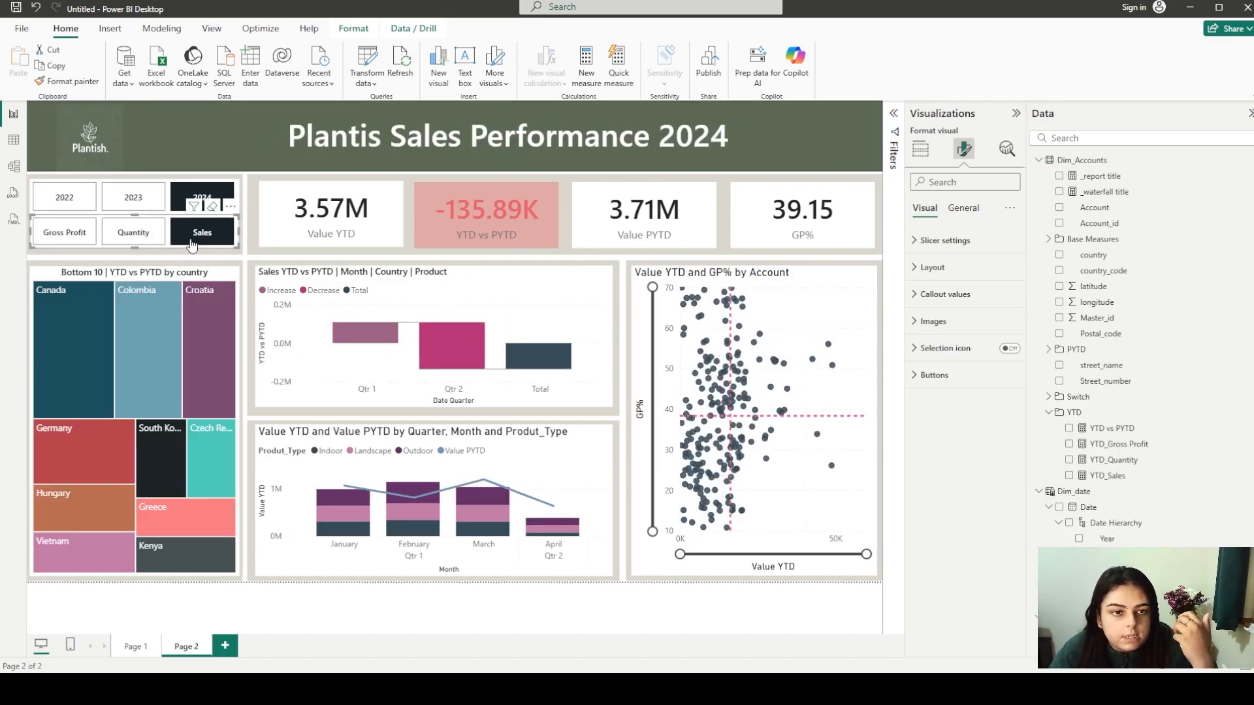
click(108, 199)
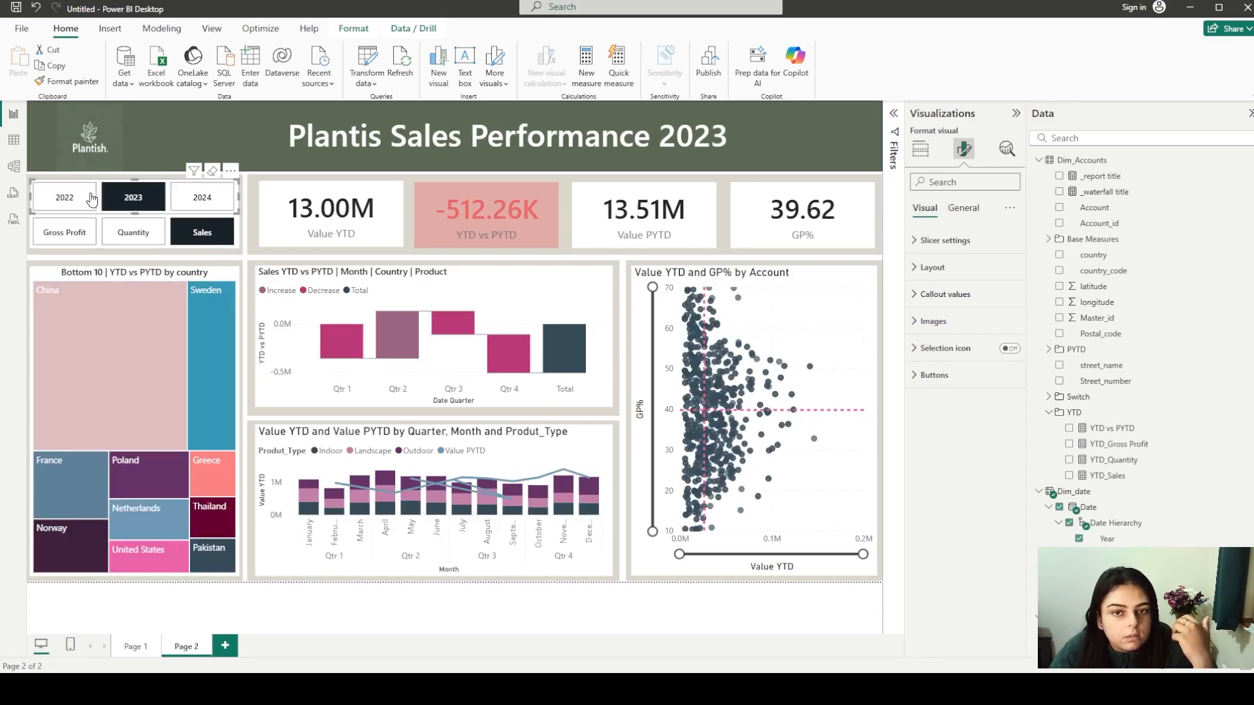
click(65, 197)
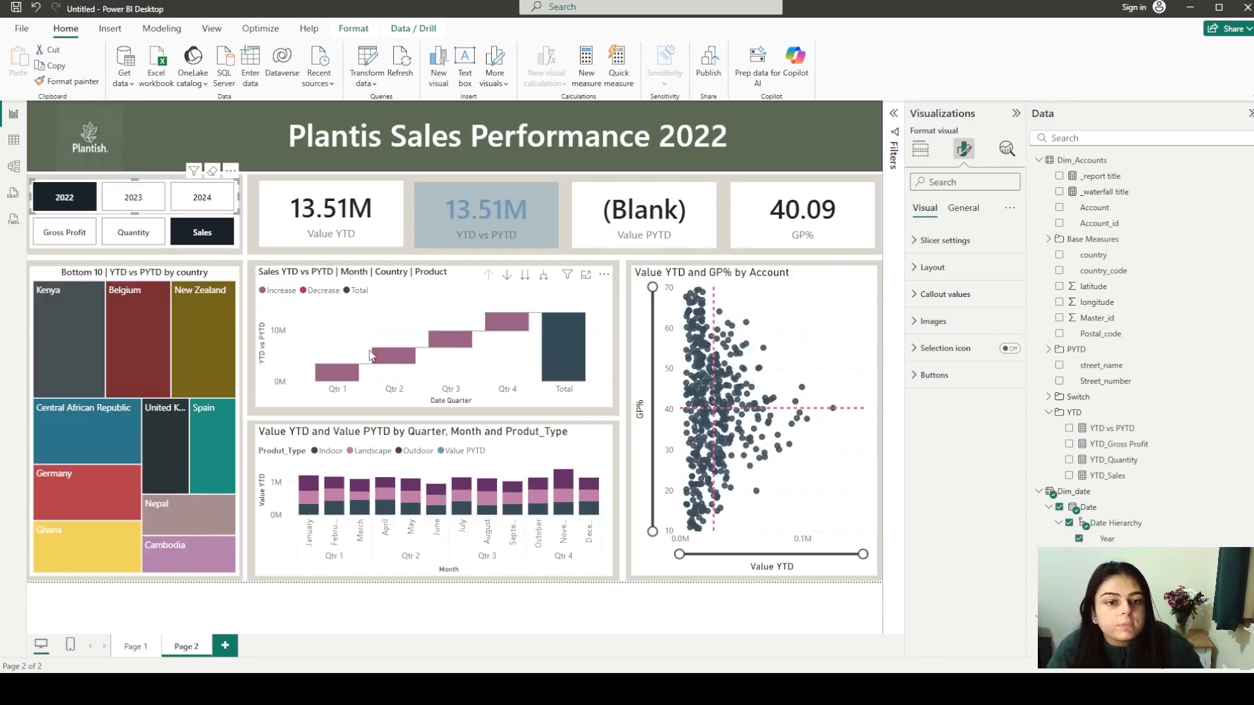
click(146, 202)
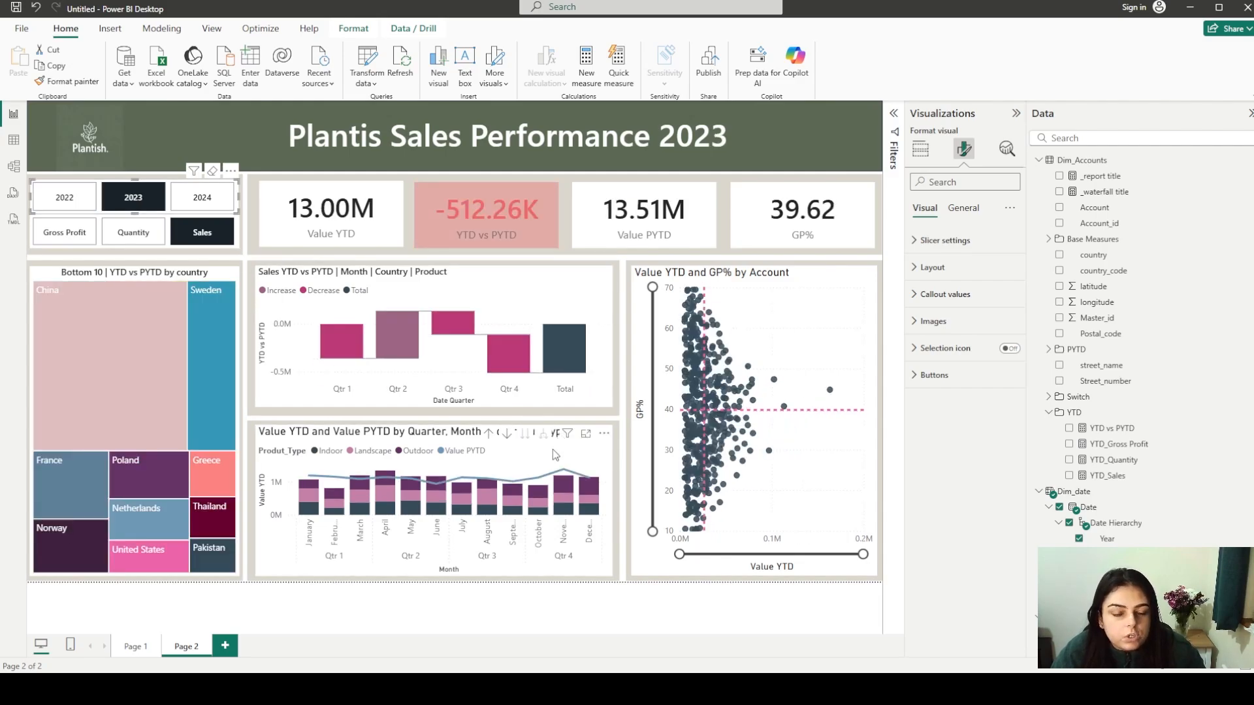
Select the Value YTD and Value PYTD column chart and create a new measure named _bar chart title in Dim_Accounts
click(550, 459)
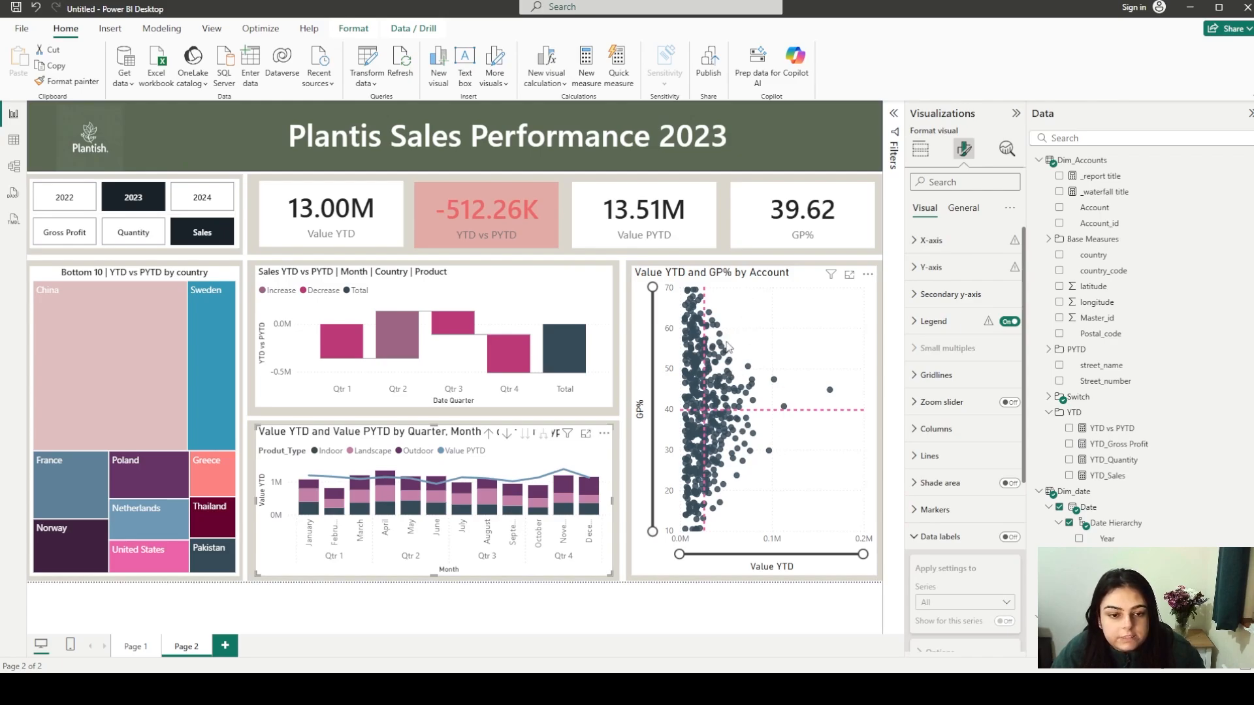
right_click(1096, 180)
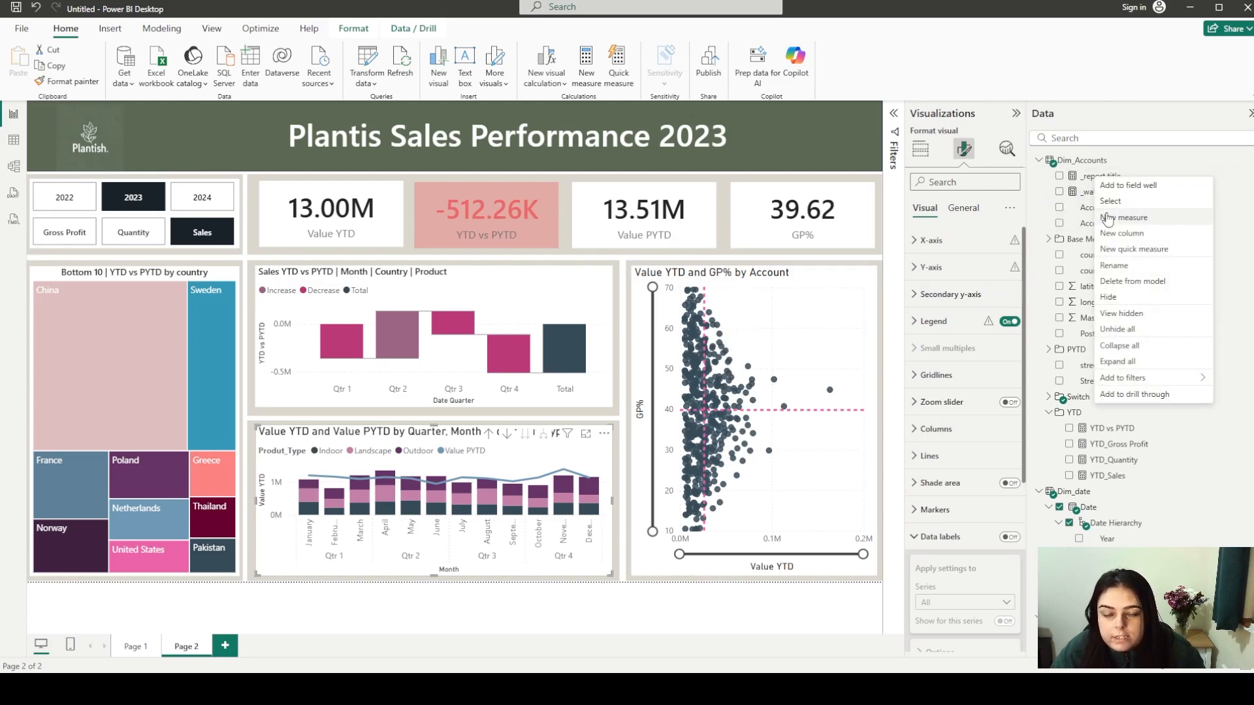
click(1109, 218)
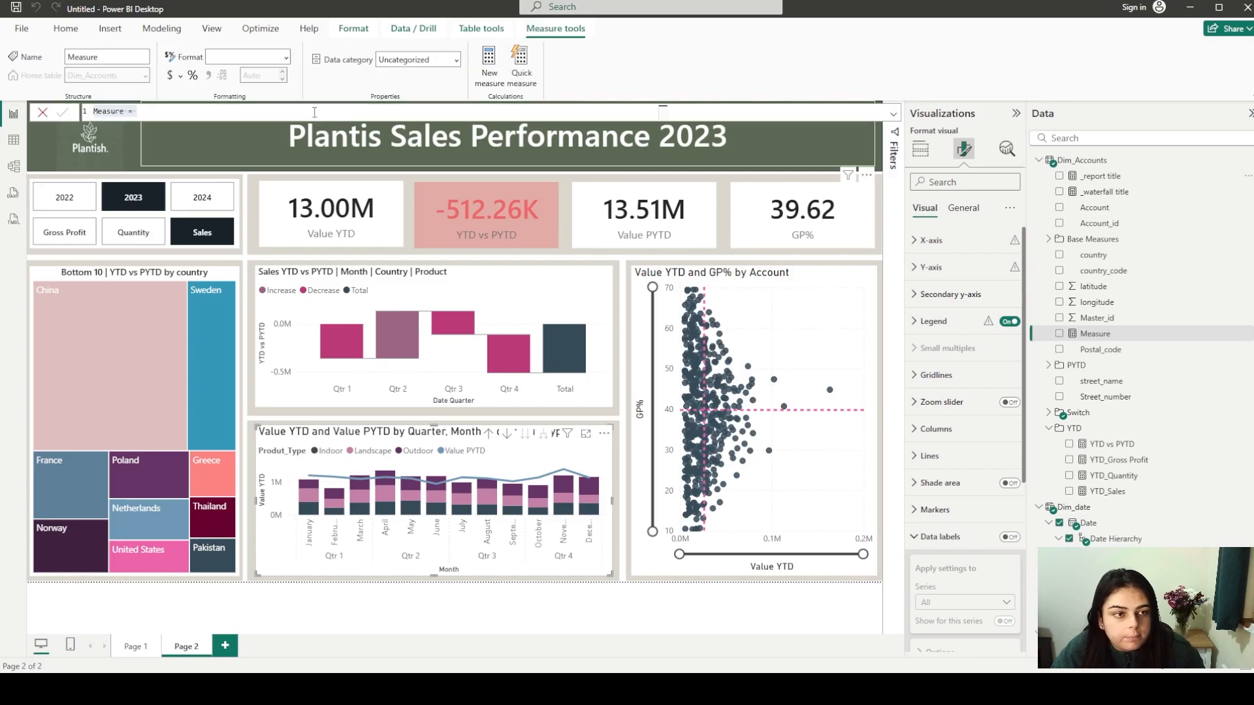
key(BackSpace)
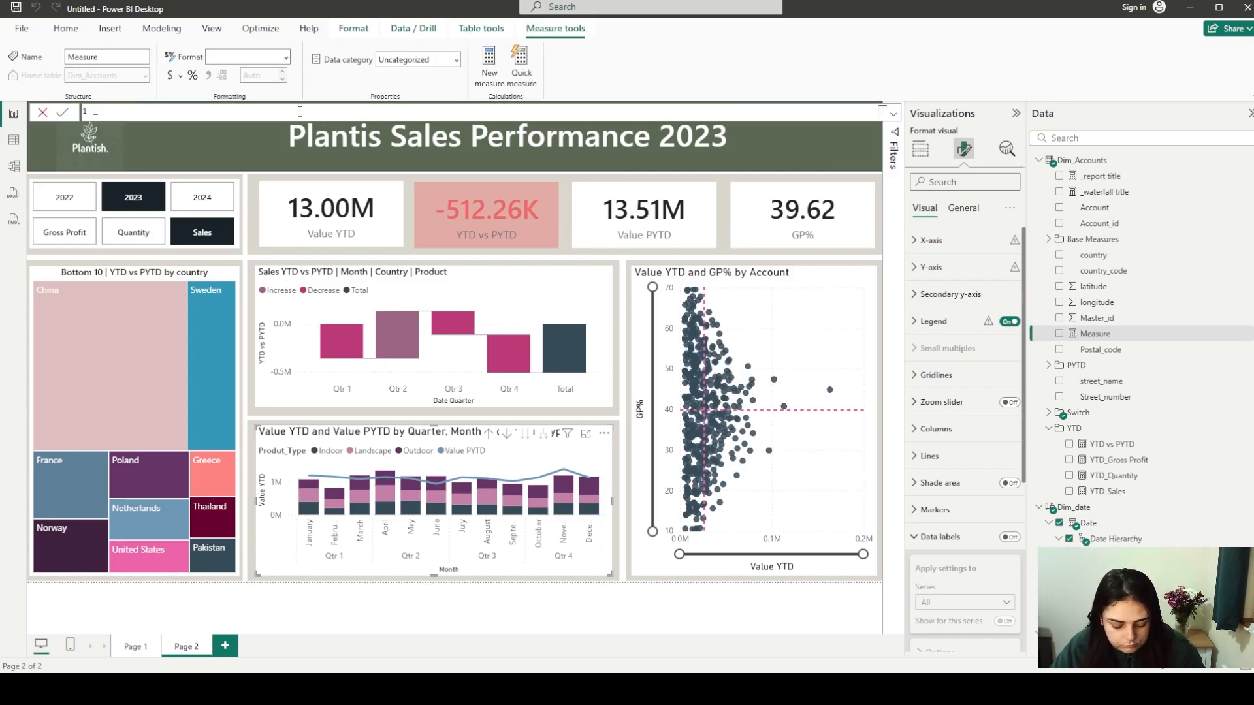
text(_bar)
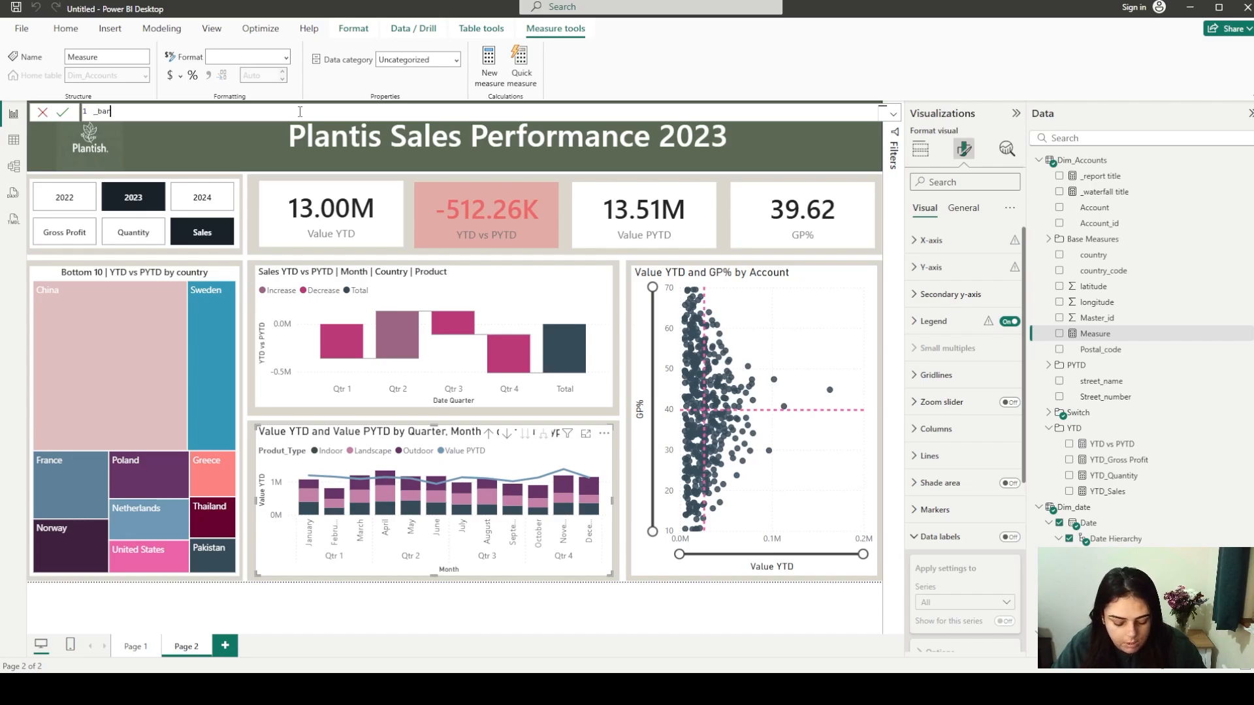
text( chart title =)
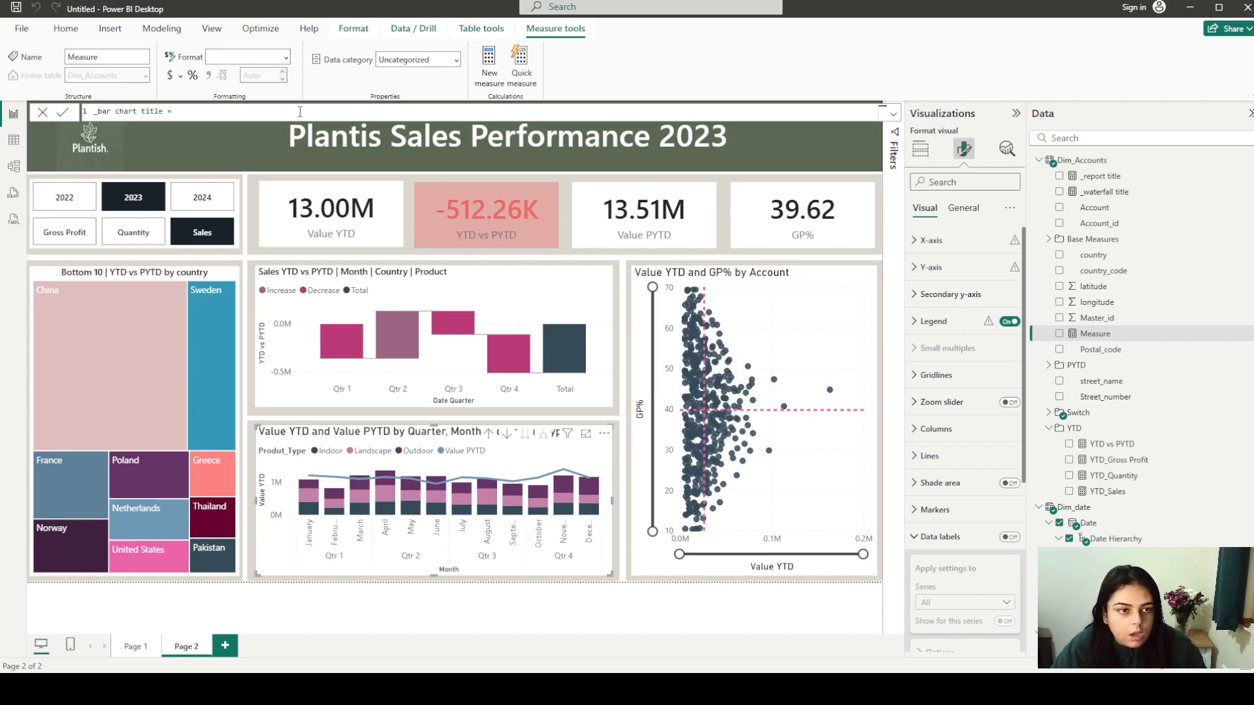
Consult the reference dashboard, and start the _bar chart title formula with SELECTEDVALUE(Slc_values[Value]) followed by the & operator
key(alt+Tab)
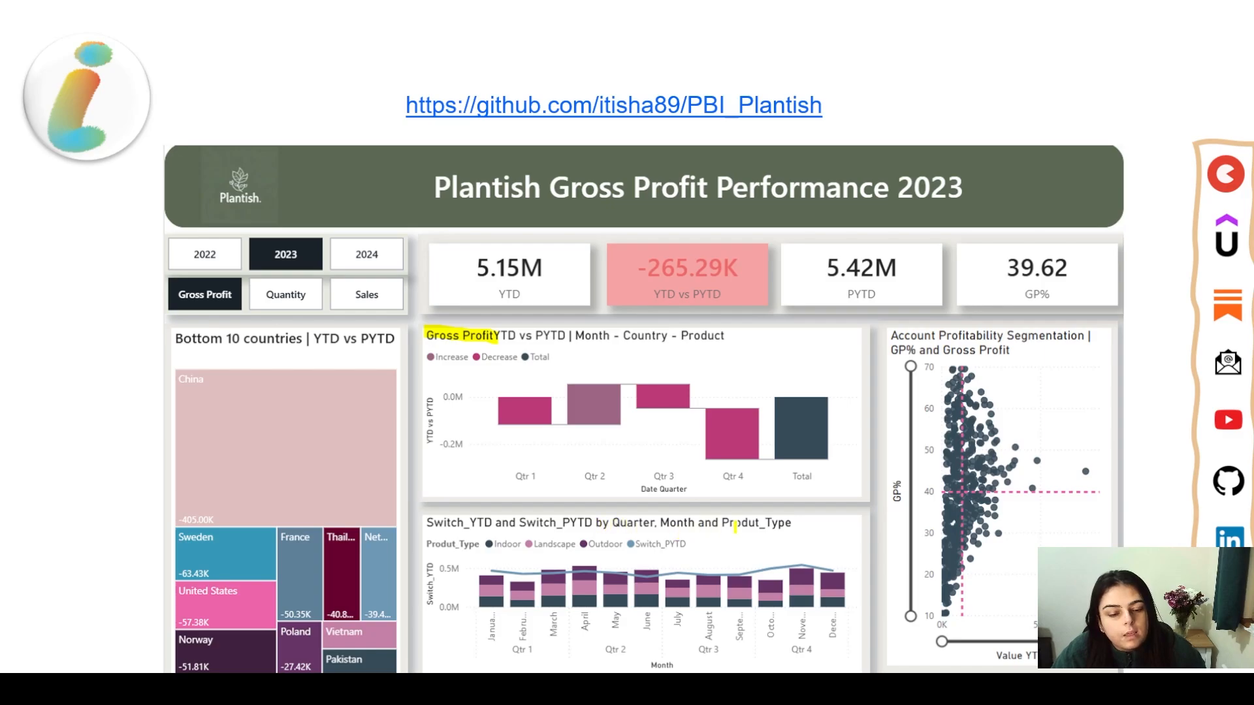
key(alt+Tab)
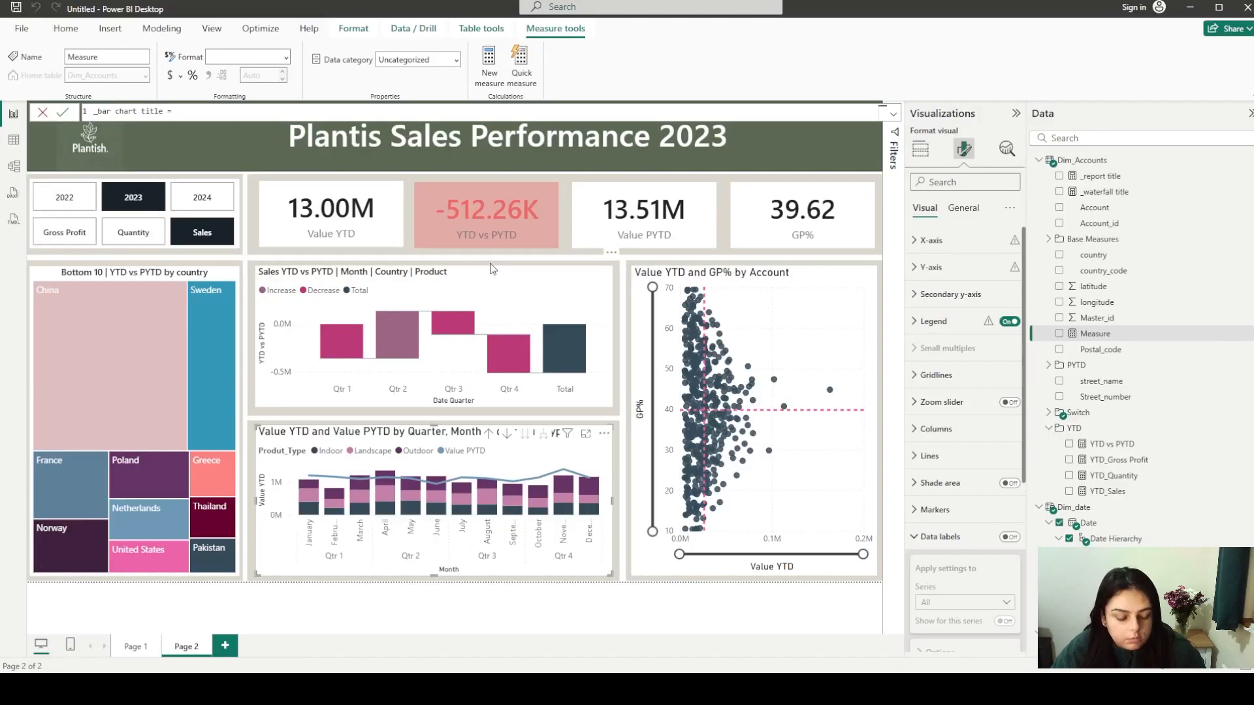
text(selec)
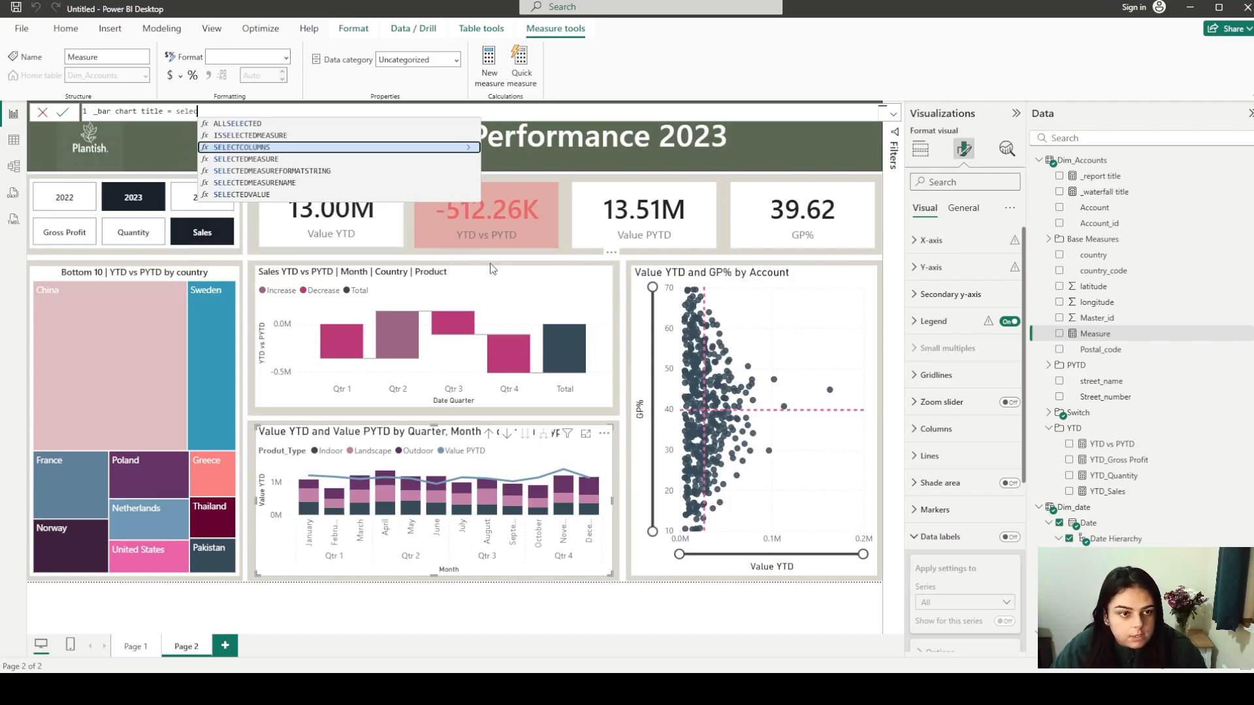
key(Down)
key(Down)
key(Down)
key(Down)
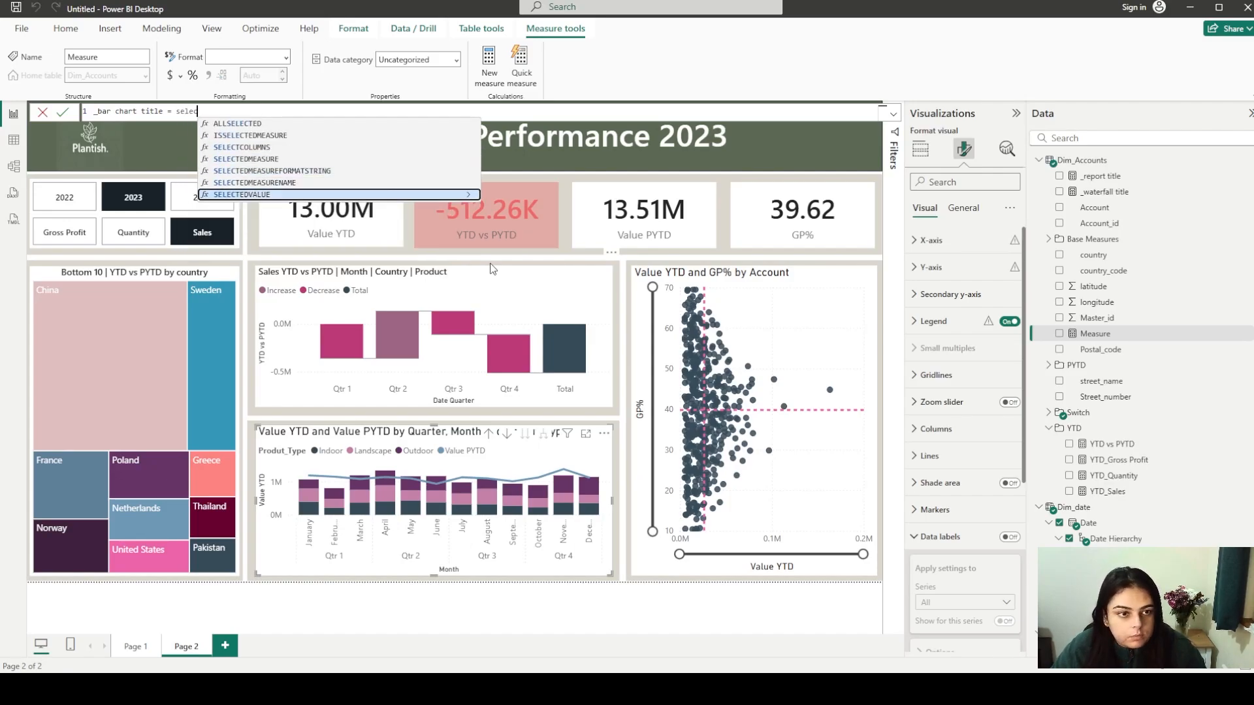
key(Tab)
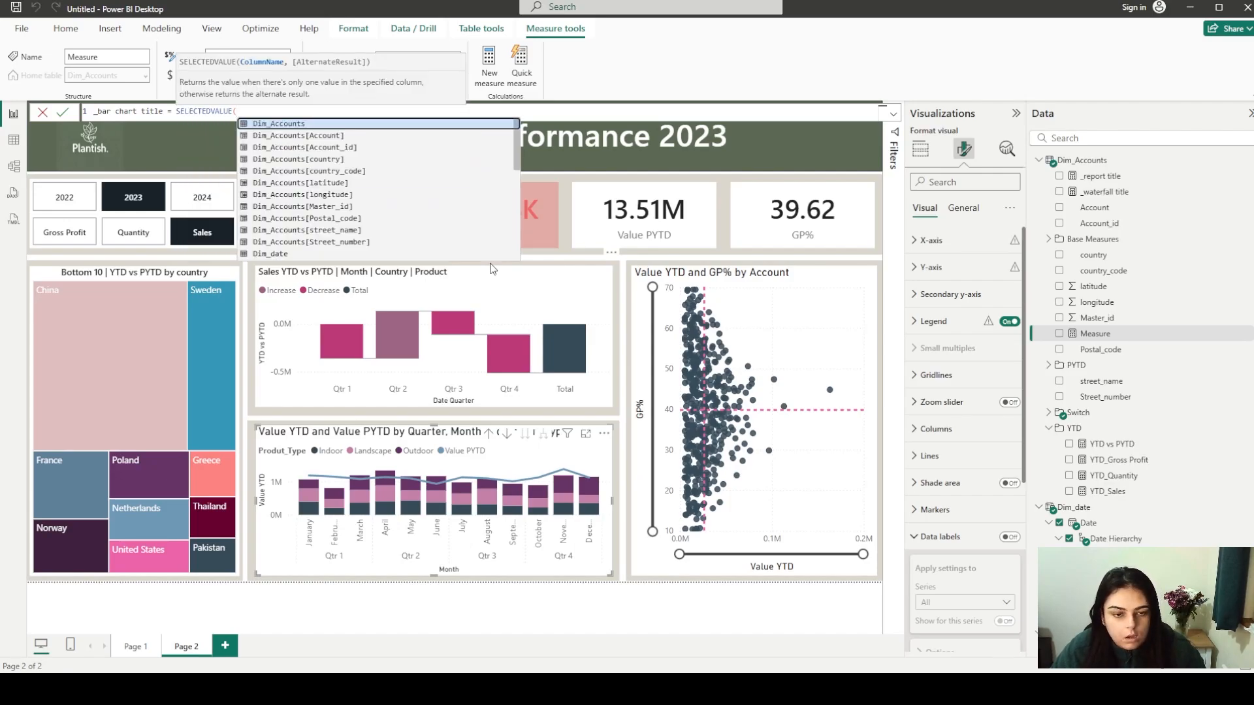
key(Down)
key(Down)
key(Down)
key(Down)
key(Down)
key(Down)
key(Down)
key(Down)
key(Down)
key(Down)
key(Down)
key(Down)
key(Down)
key(Down)
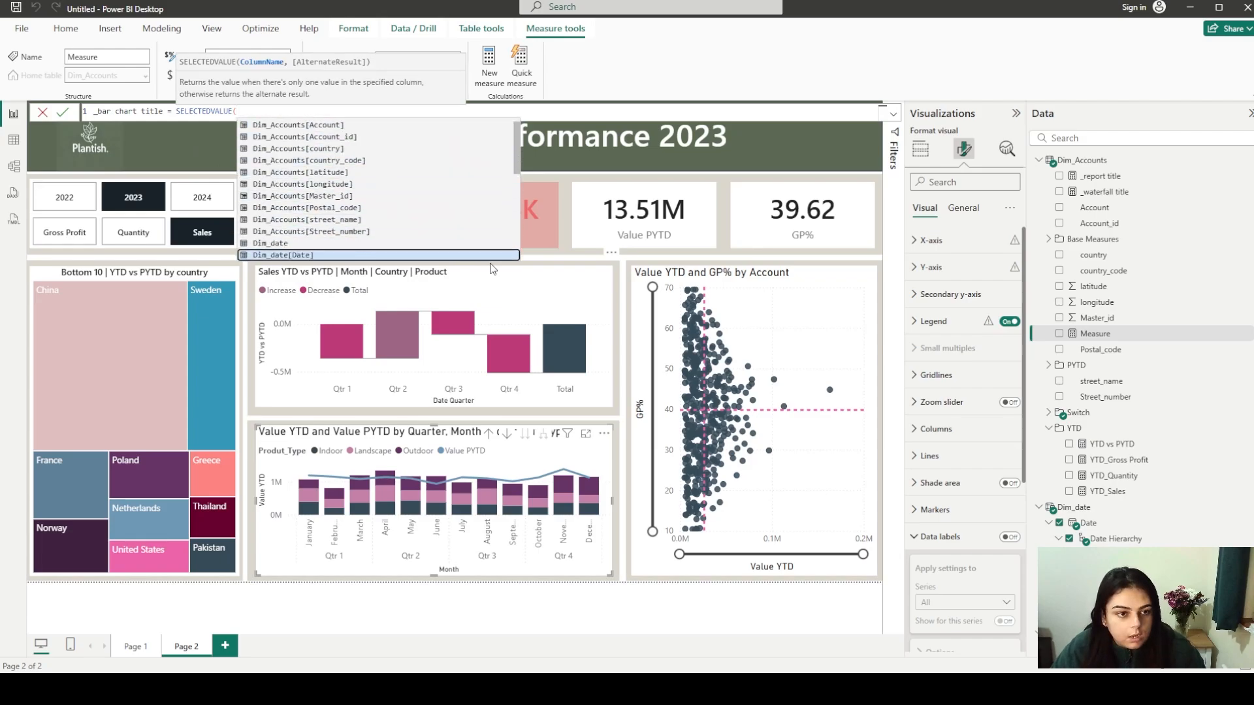
text(slc)
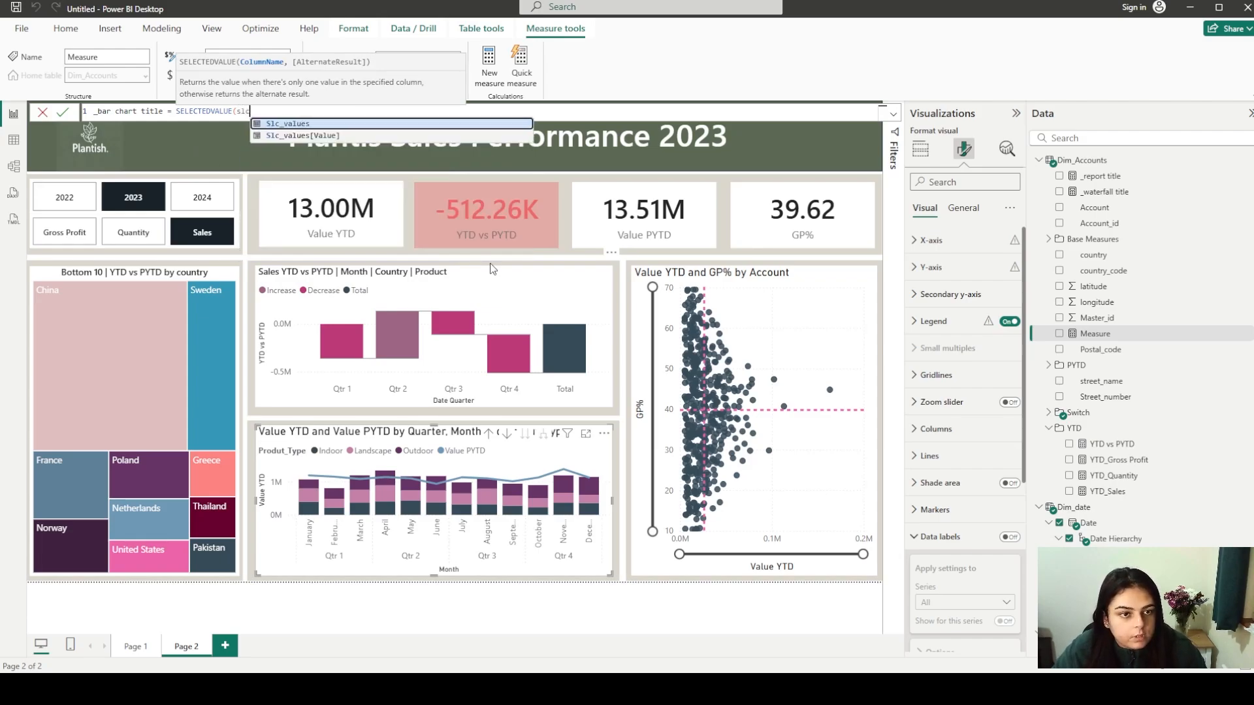
key(Down)
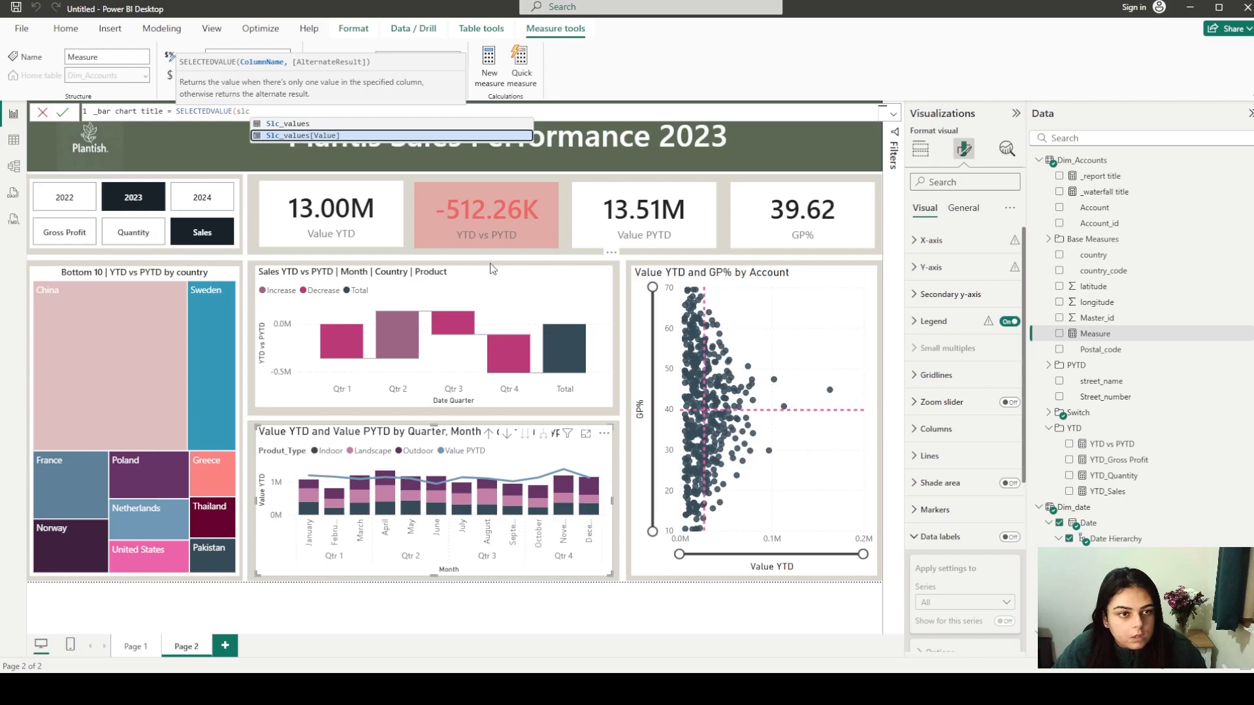
key(Tab)
text() &)
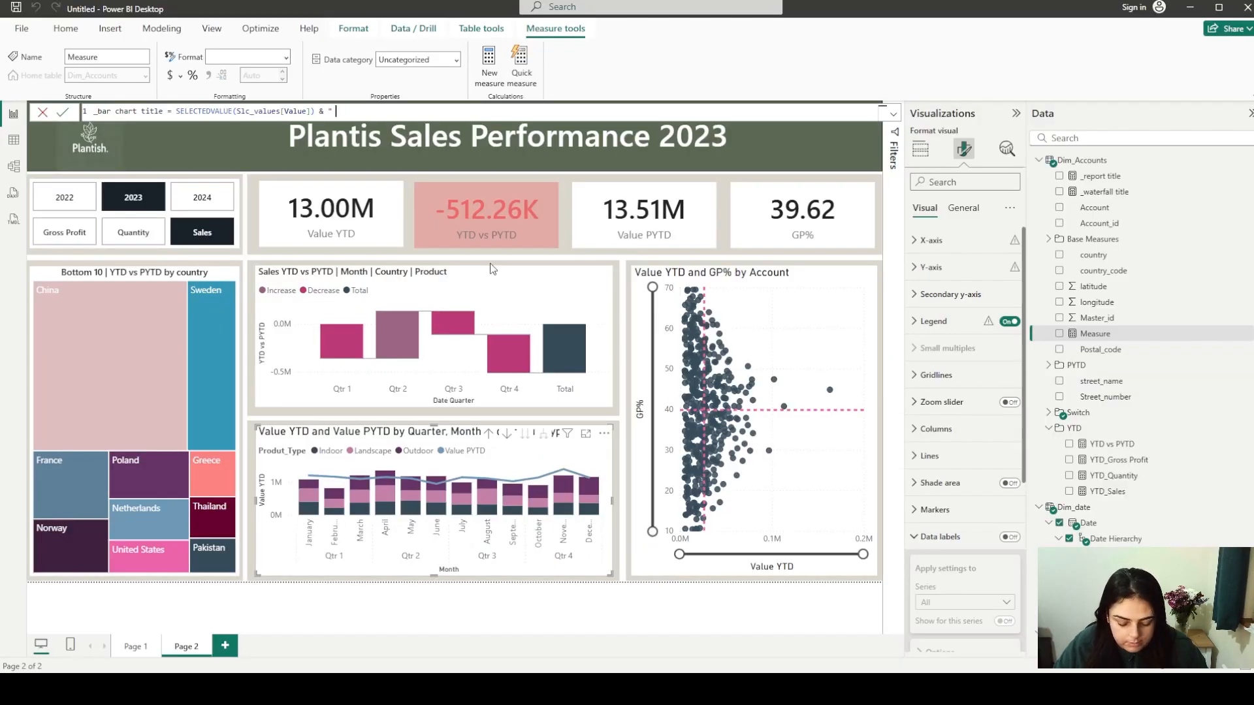
Append the text " Quanter | Month | Product Type" to the _bar chart title formula and commit the measure
text(Quarter)
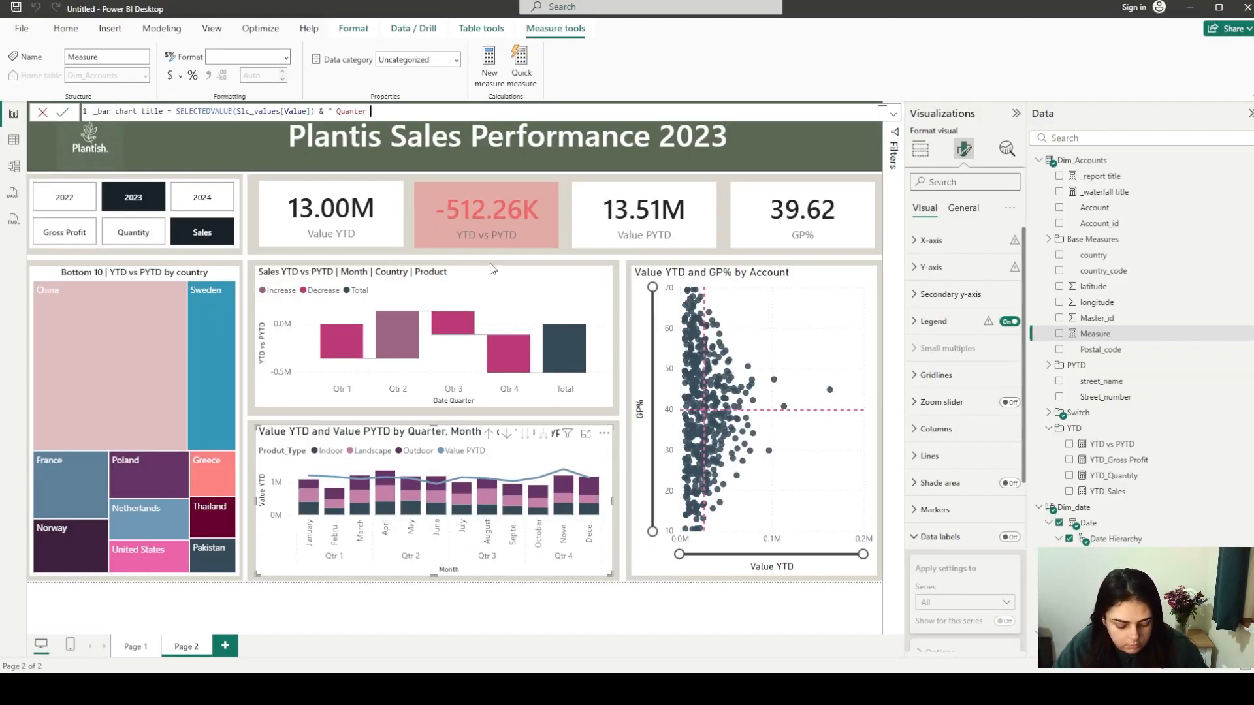
text( | Mon)
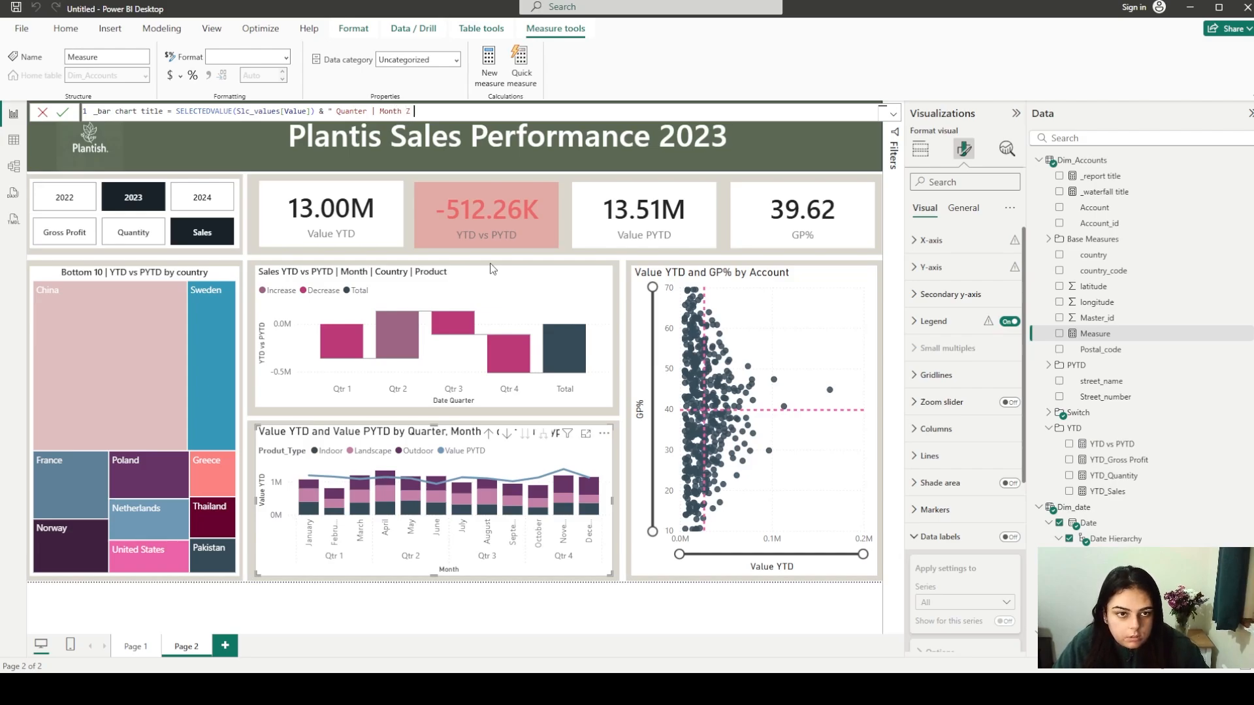
text(th | Prod)
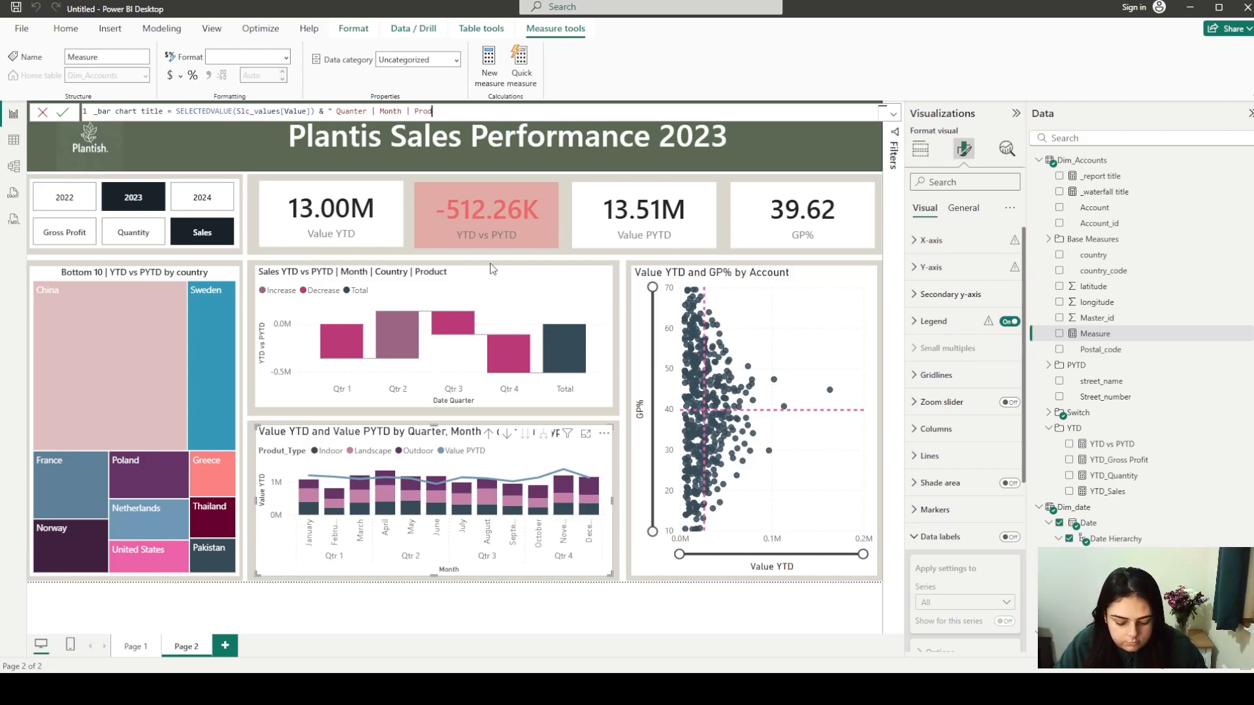
text(uct Type)
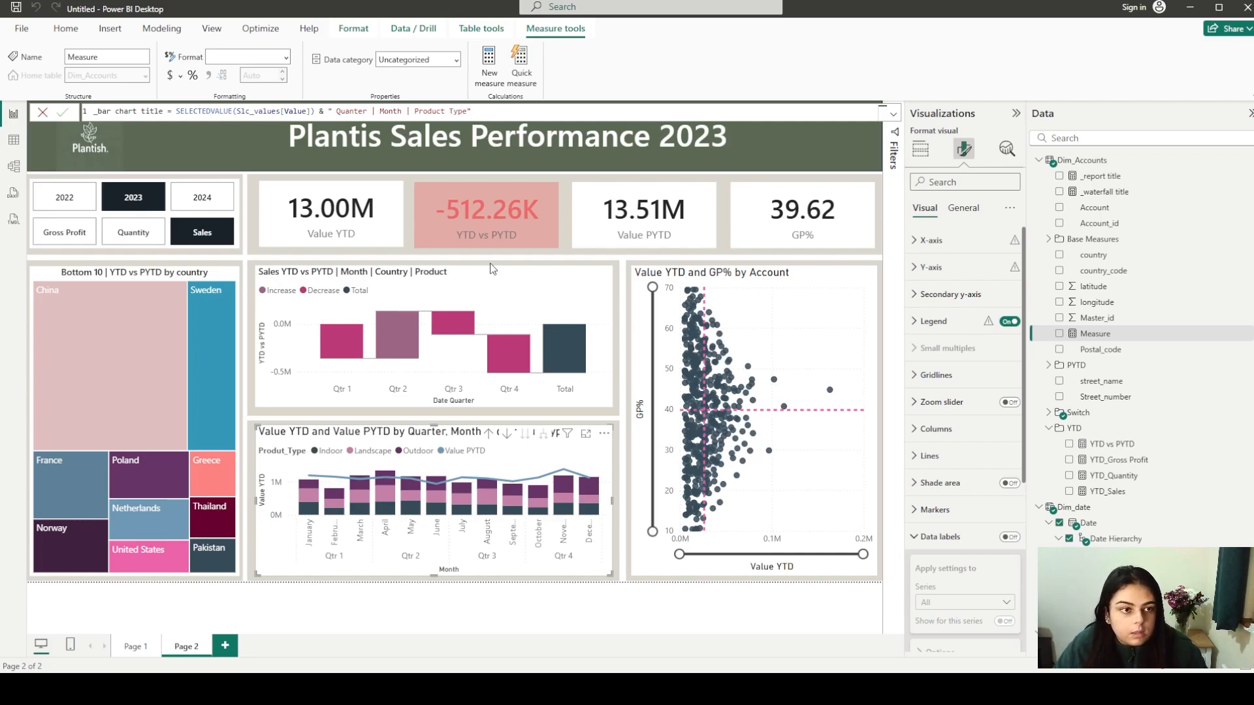
key(Return)
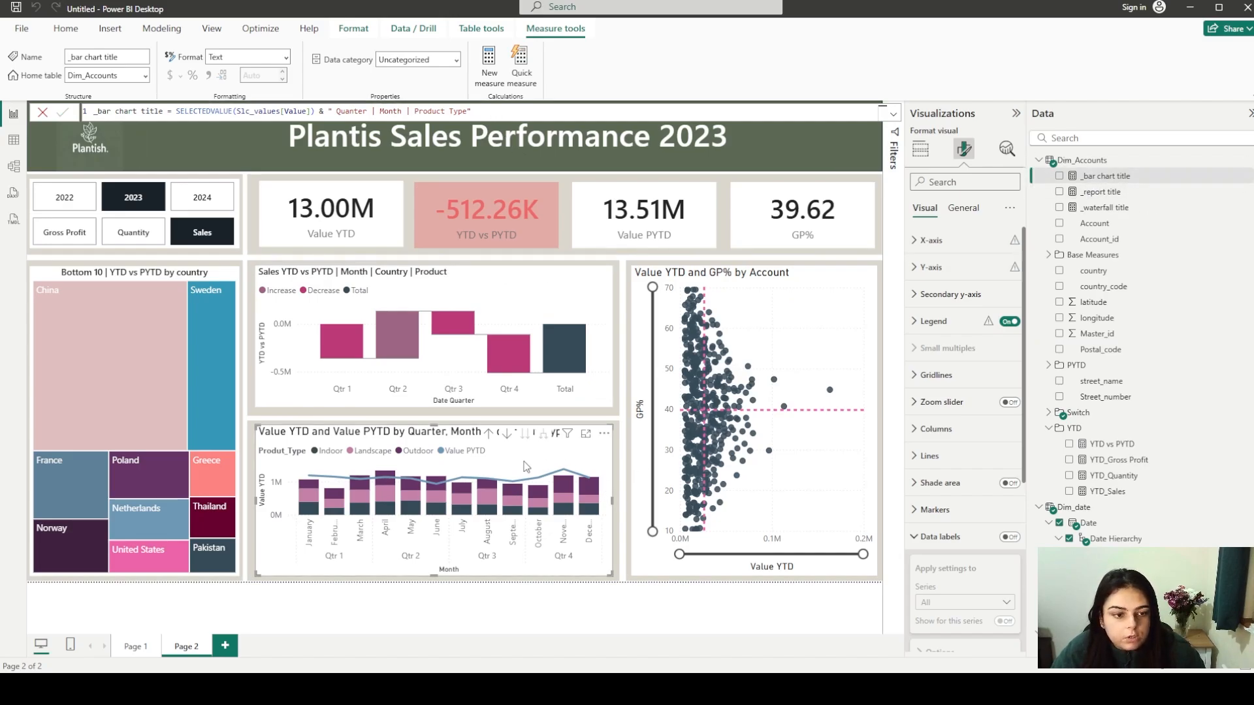
Base the column chart's title text on the _bar chart title measure from Dim_Accounts, using the Field value format style
click(963, 208)
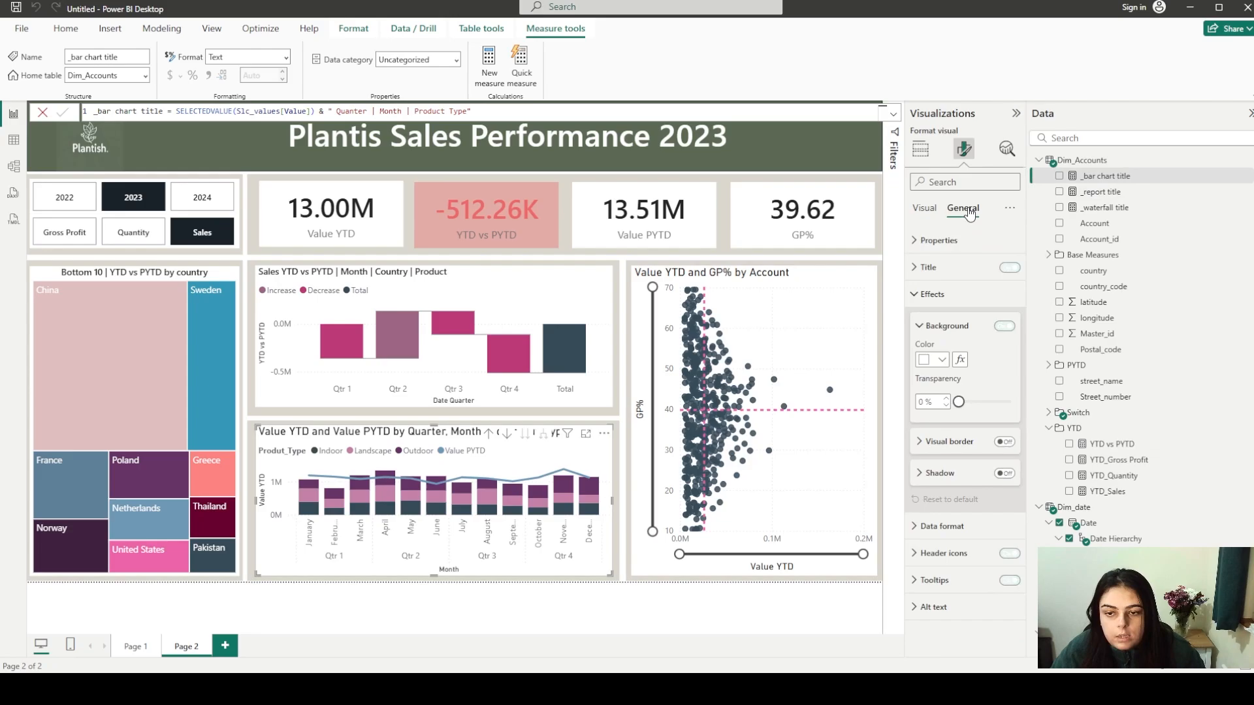
click(947, 267)
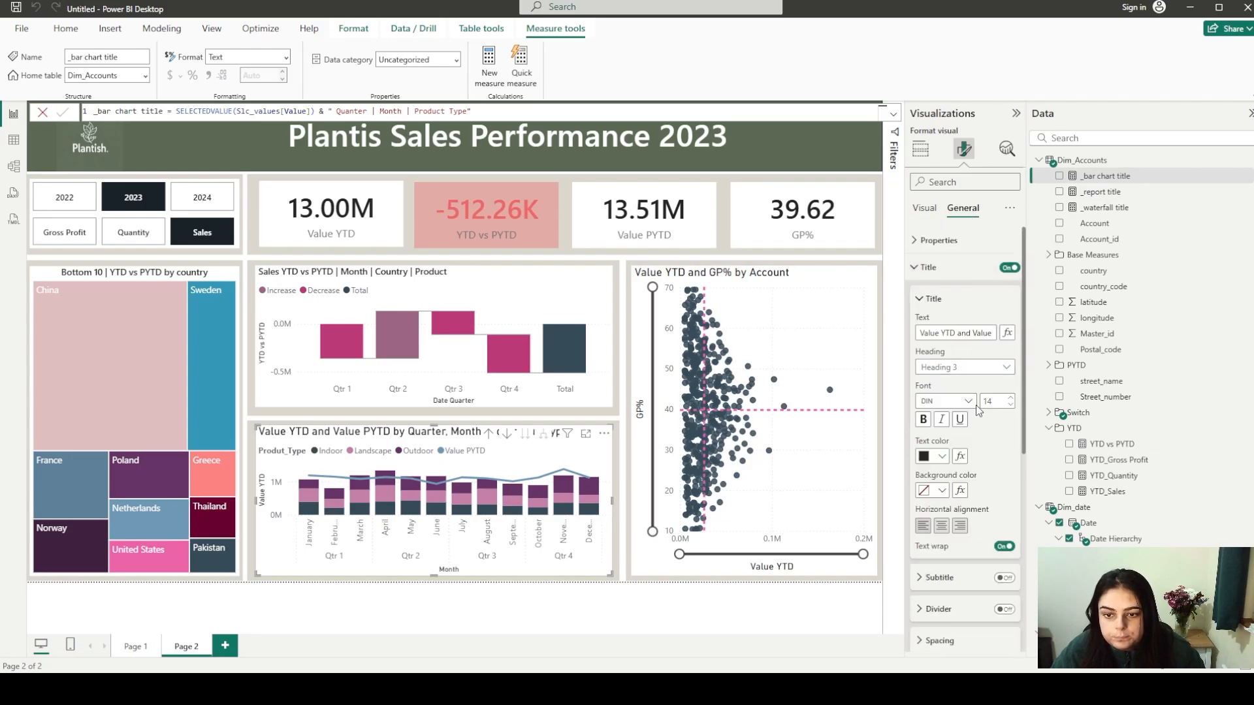
click(960, 457)
click(922, 521)
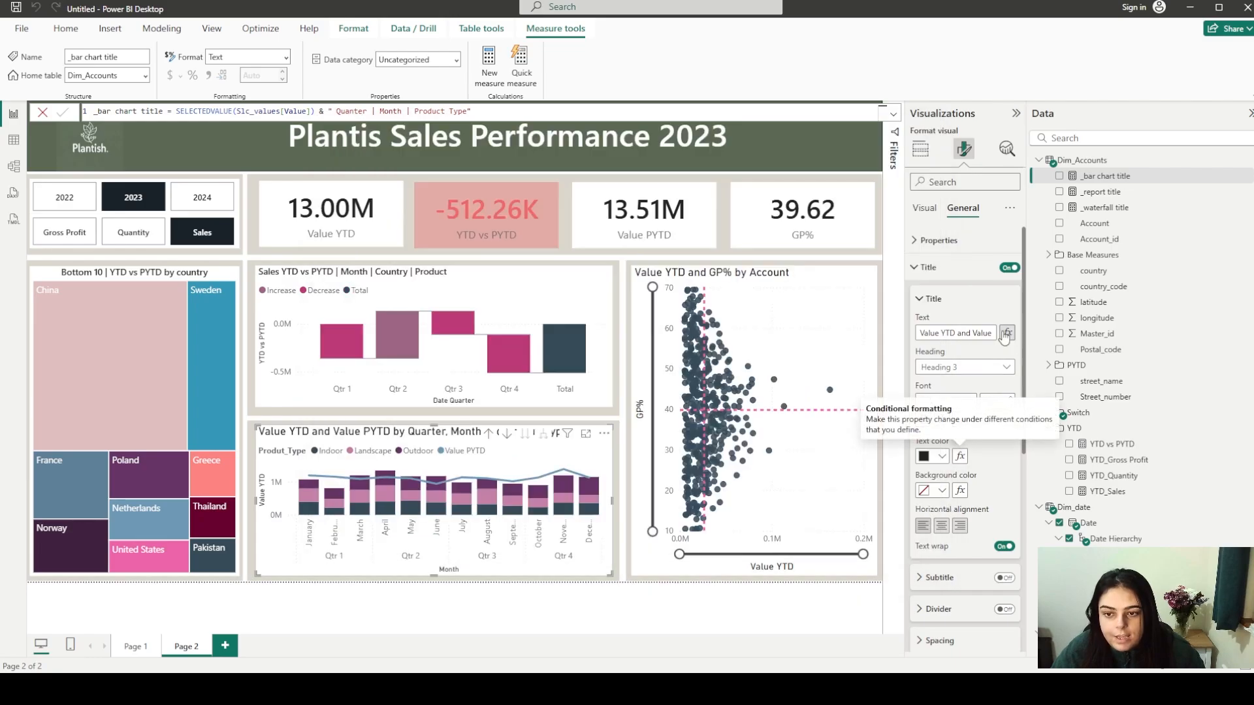
click(1006, 333)
click(470, 251)
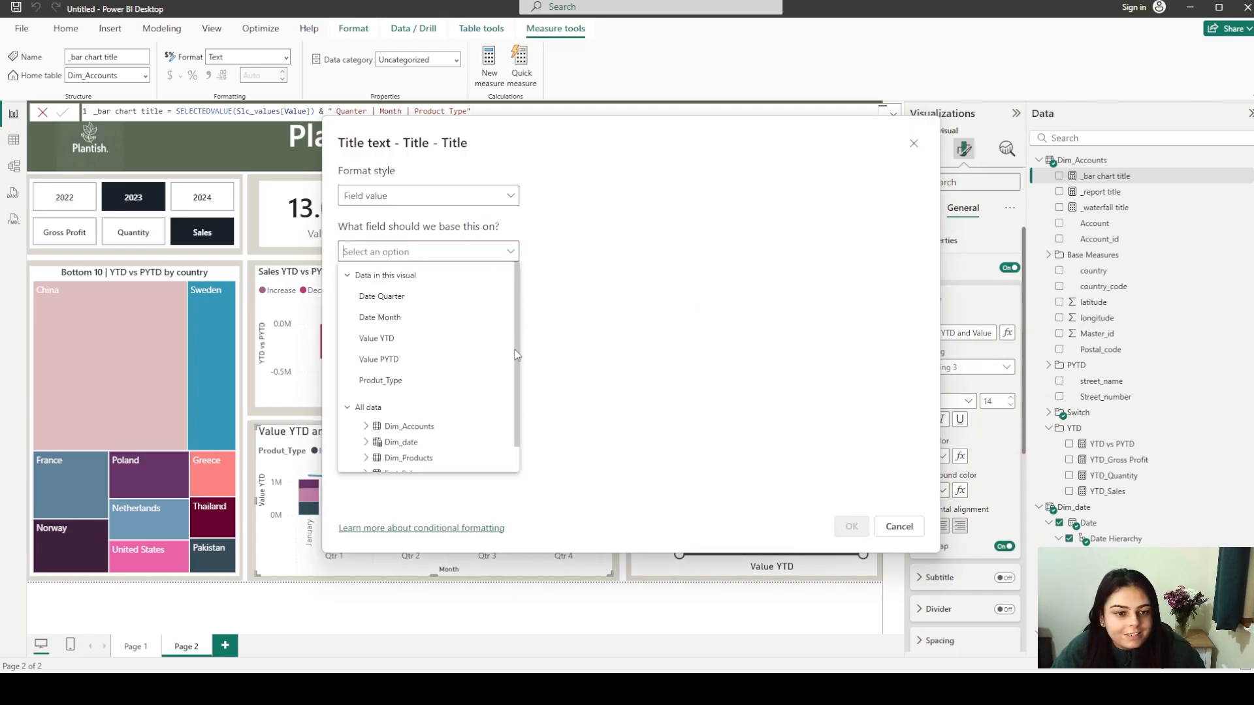
click(431, 426)
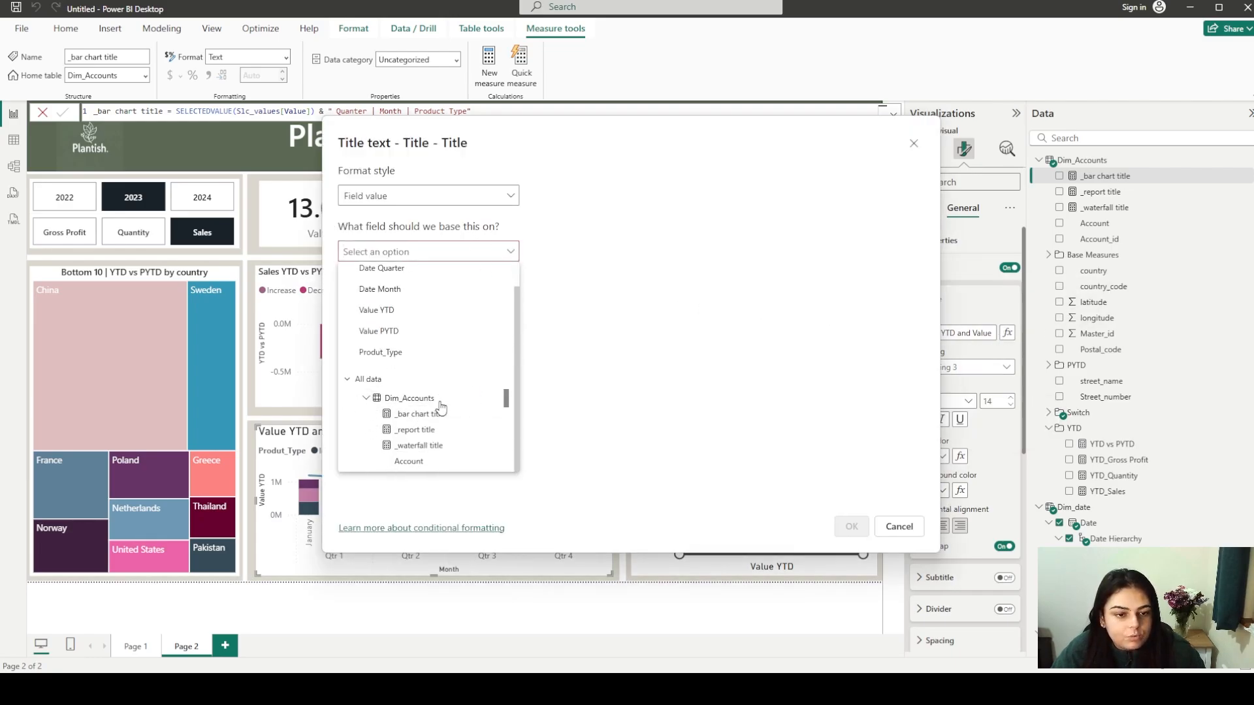
click(431, 414)
click(845, 526)
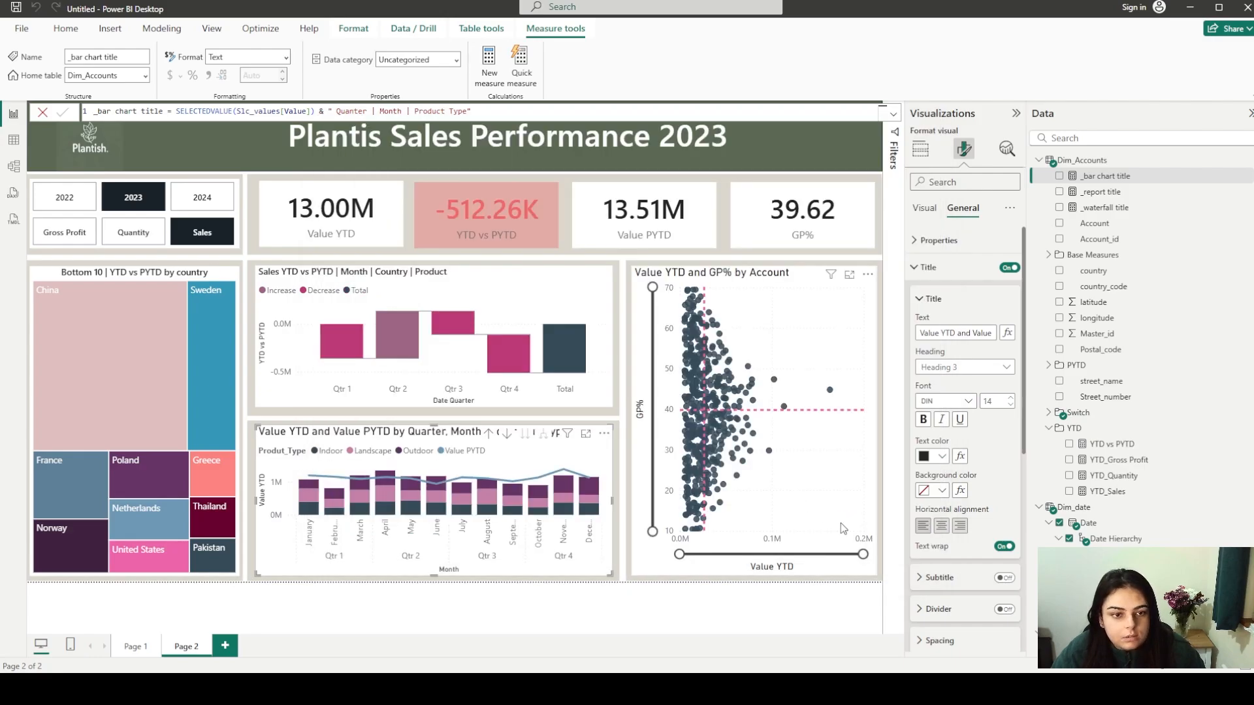
Format the column chart's title in a Segoe UI font at size 10
click(945, 401)
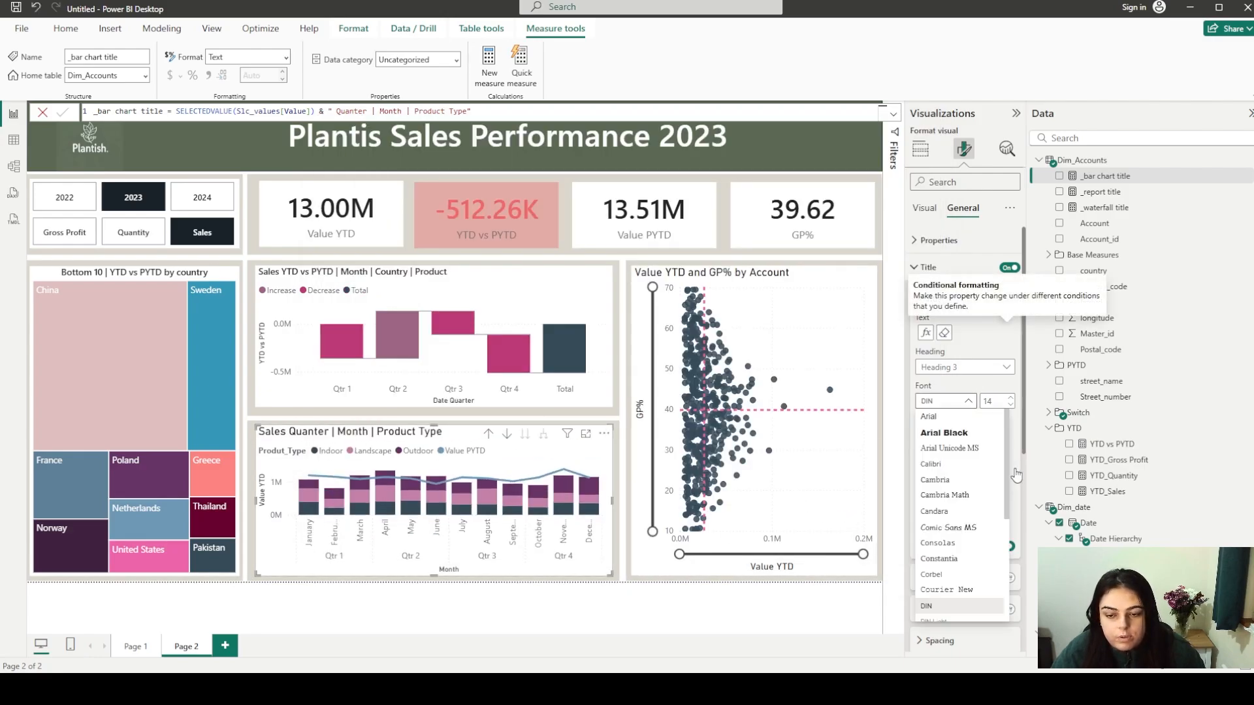
scroll(961, 497, down, 5)
click(960, 516)
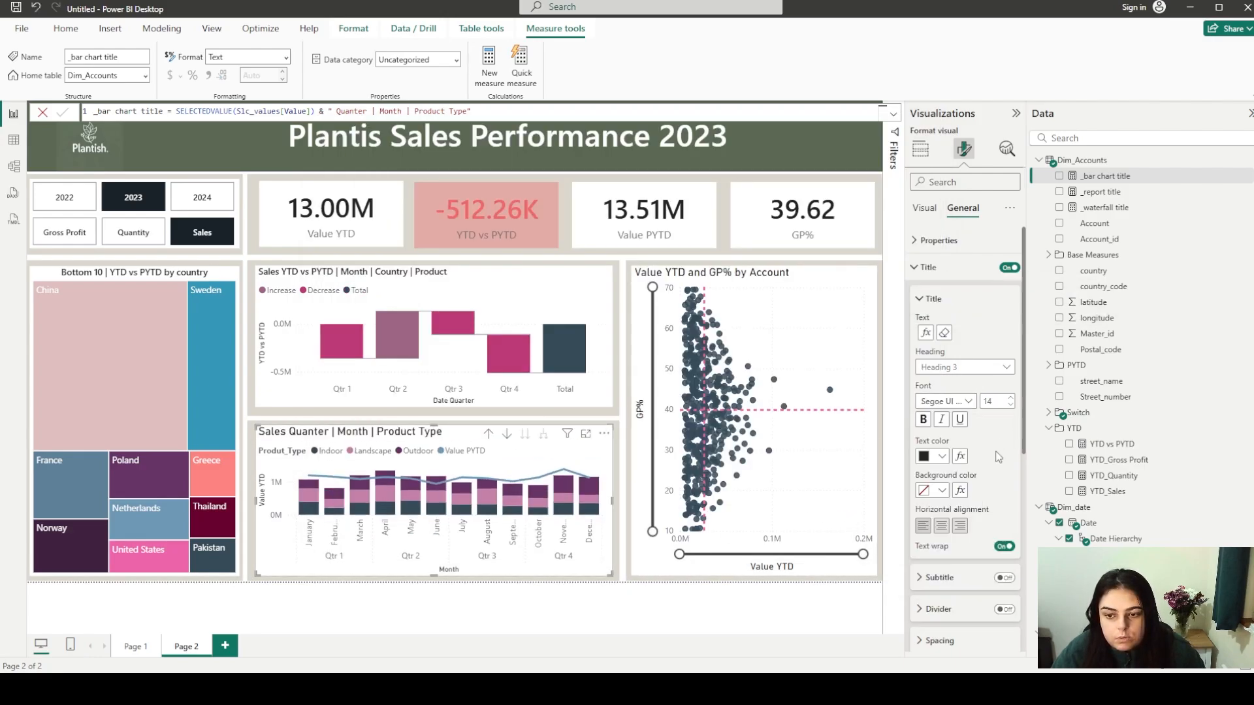
click(1010, 406)
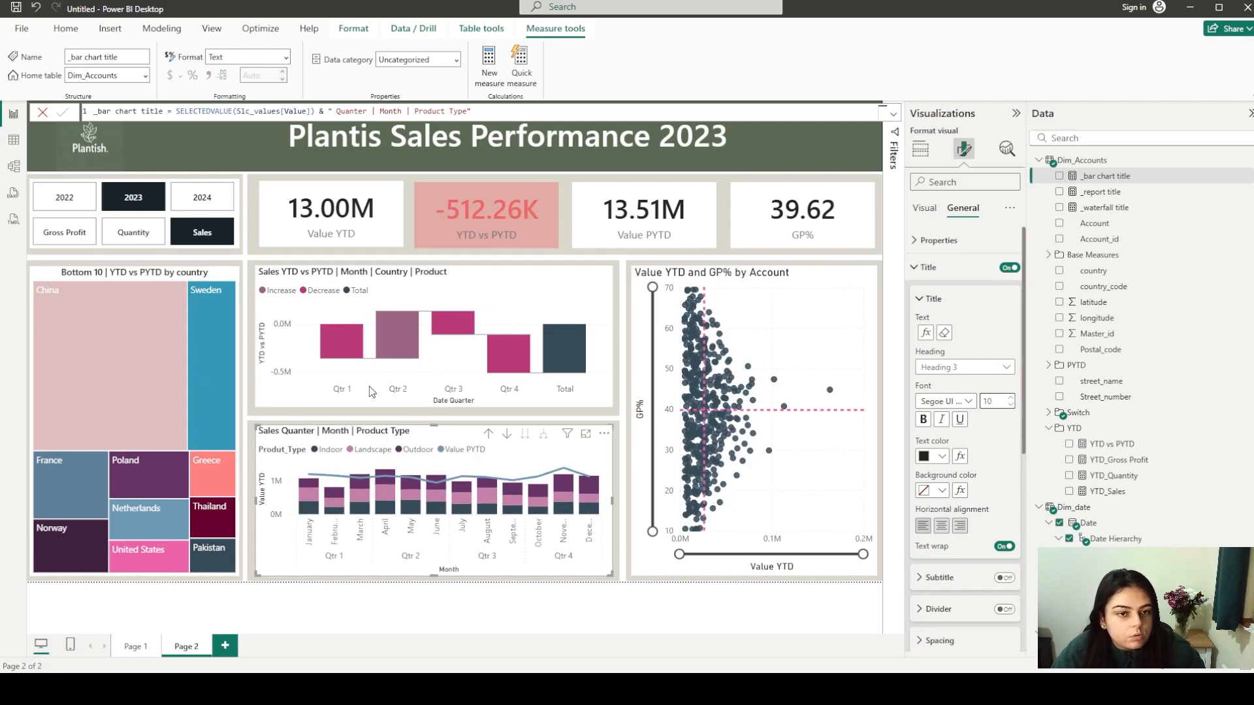
Change the _bar chart title text to " By Quater | Month | Product Type", commit it, and test the title with Quantity and Gross Profit
click(356, 112)
key(BackSpace)
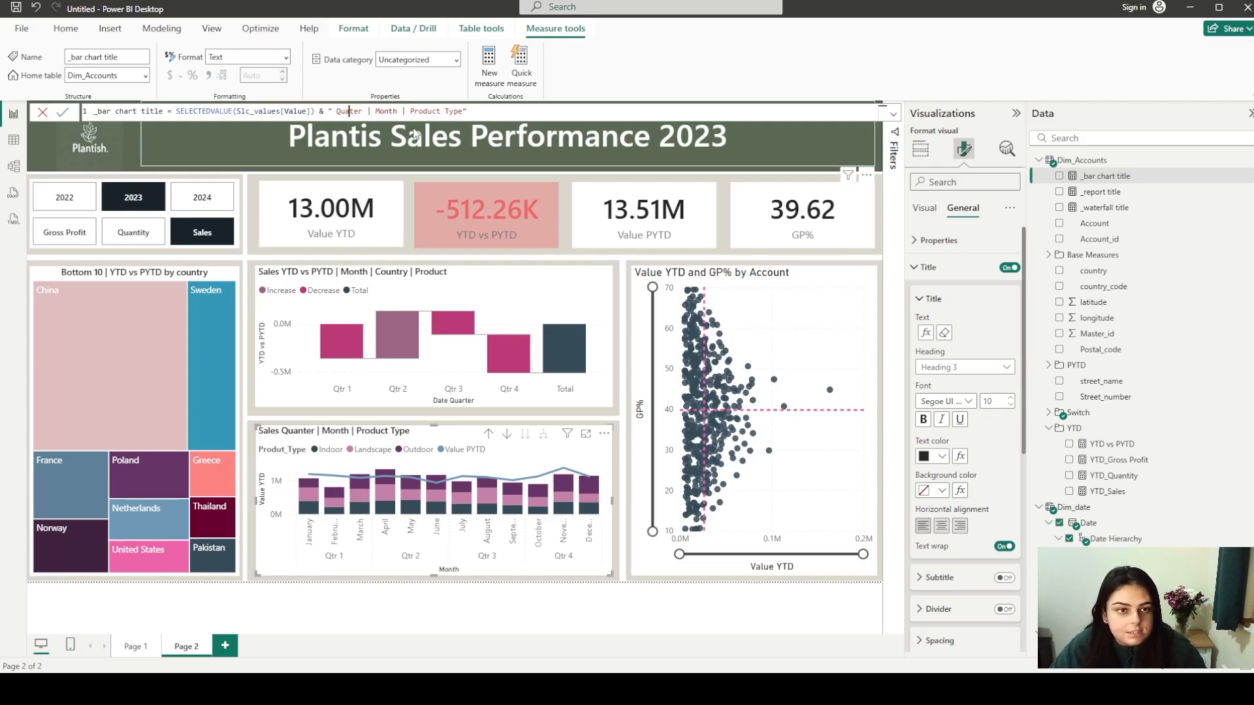
key(Left)
key(Left)
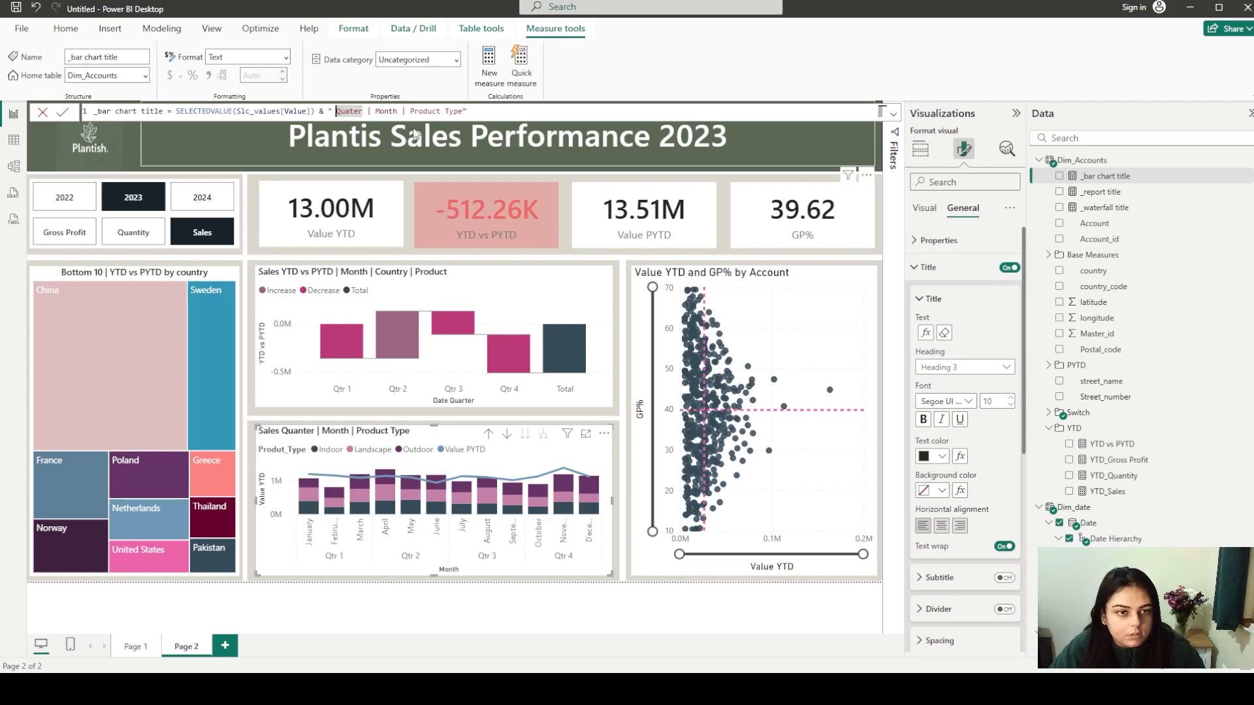
text(By)
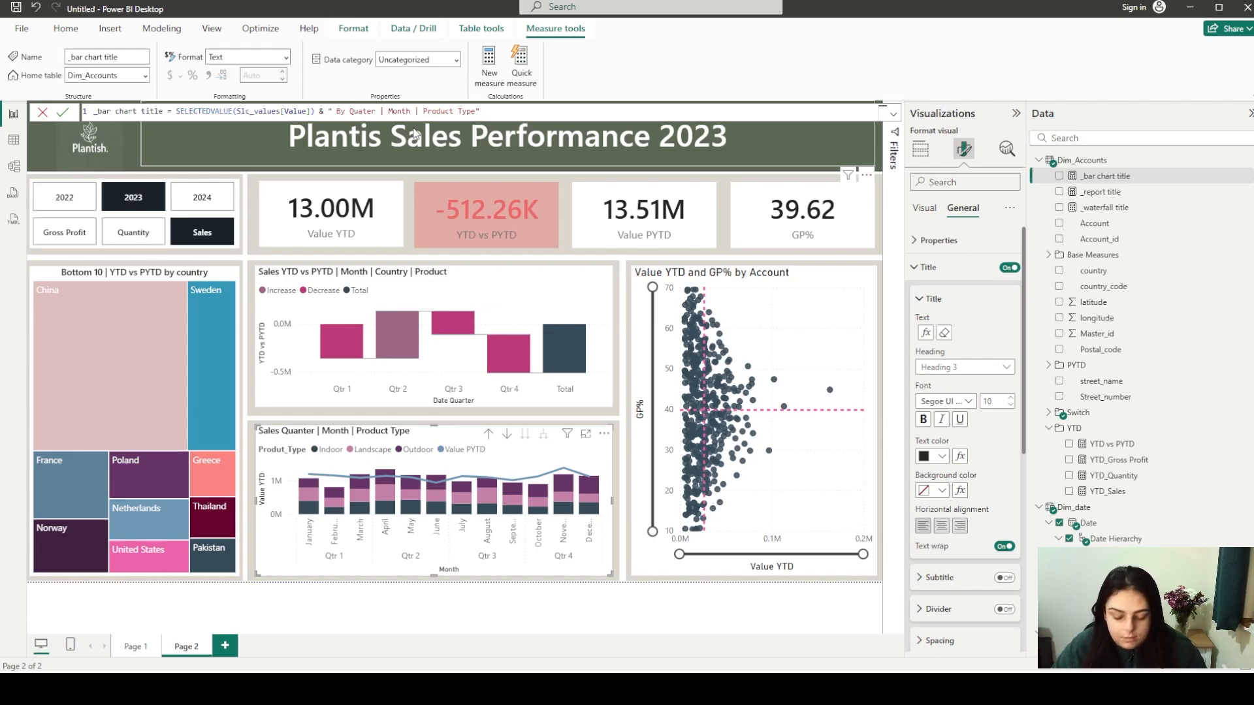
key(Return)
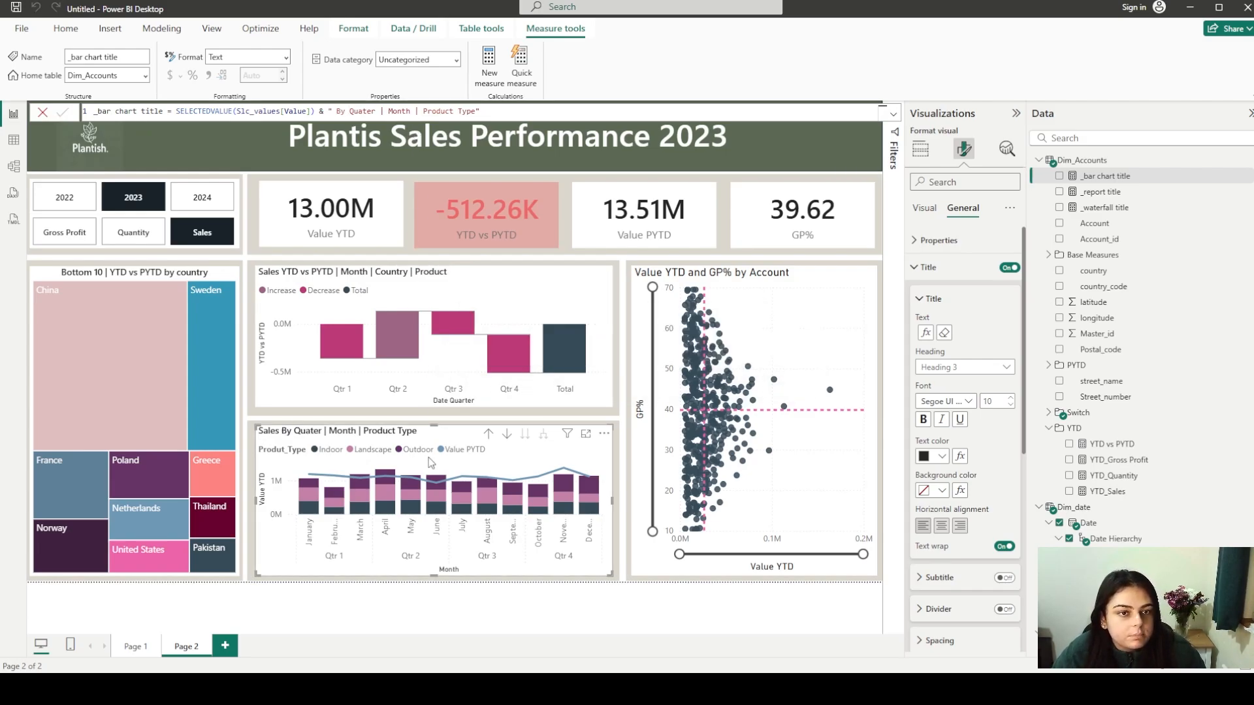
click(117, 228)
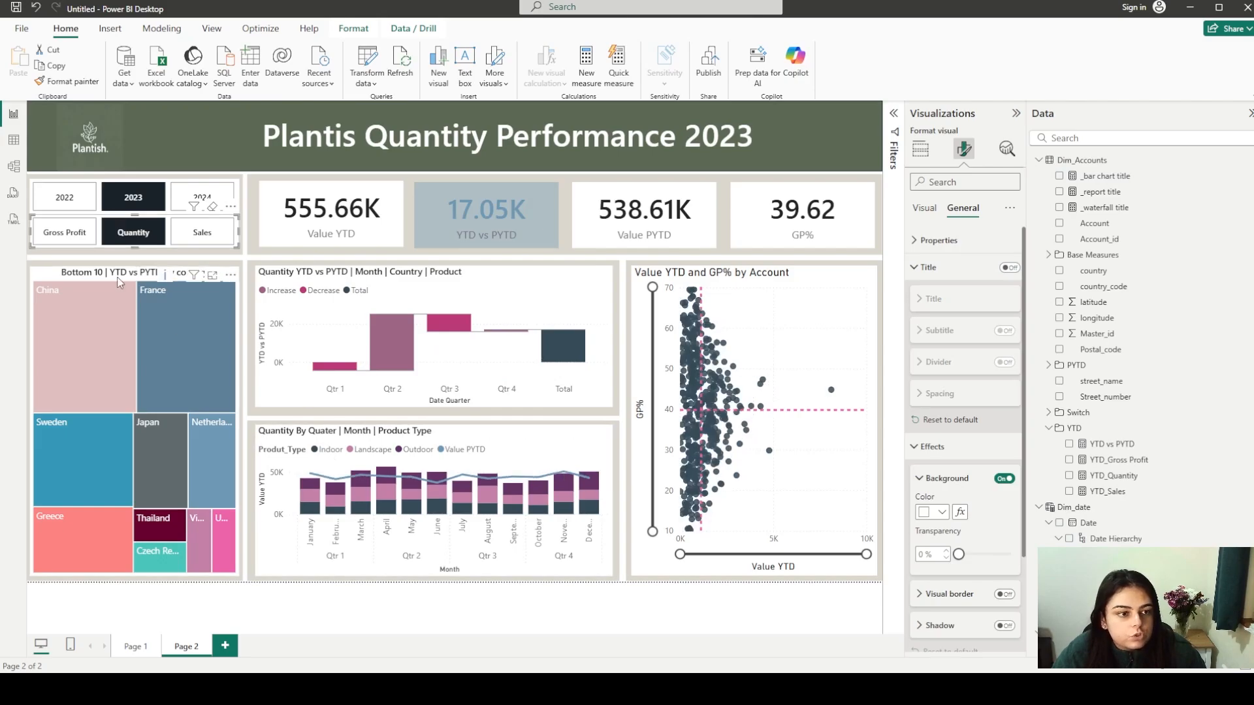
click(64, 230)
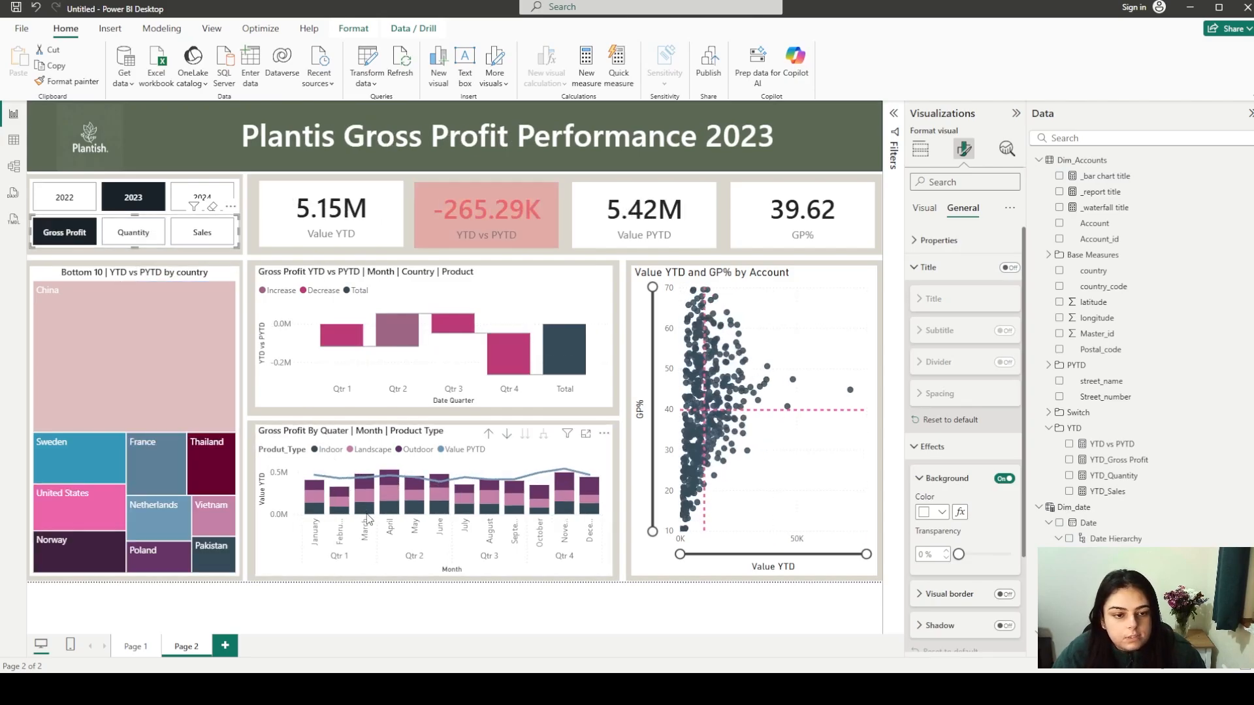
Select the scatter chart and create a new measure named _scatter plot title in Dim_Accounts
click(800, 290)
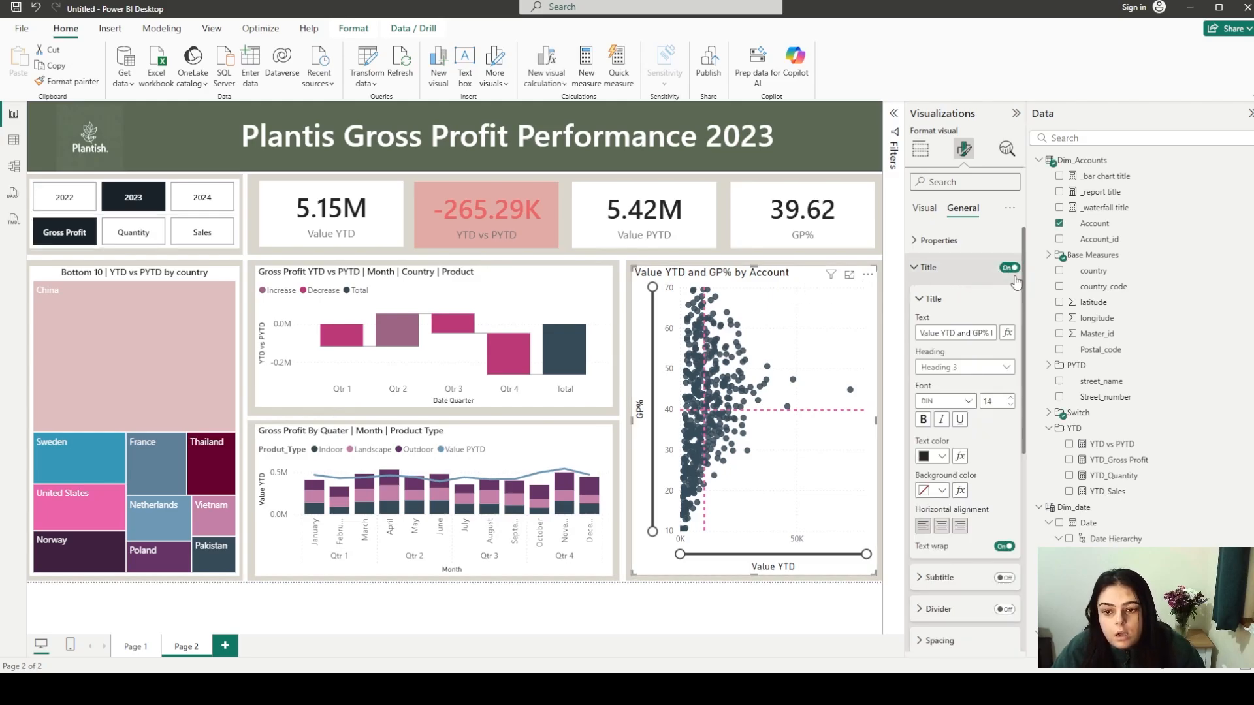
right_click(1110, 175)
click(1129, 217)
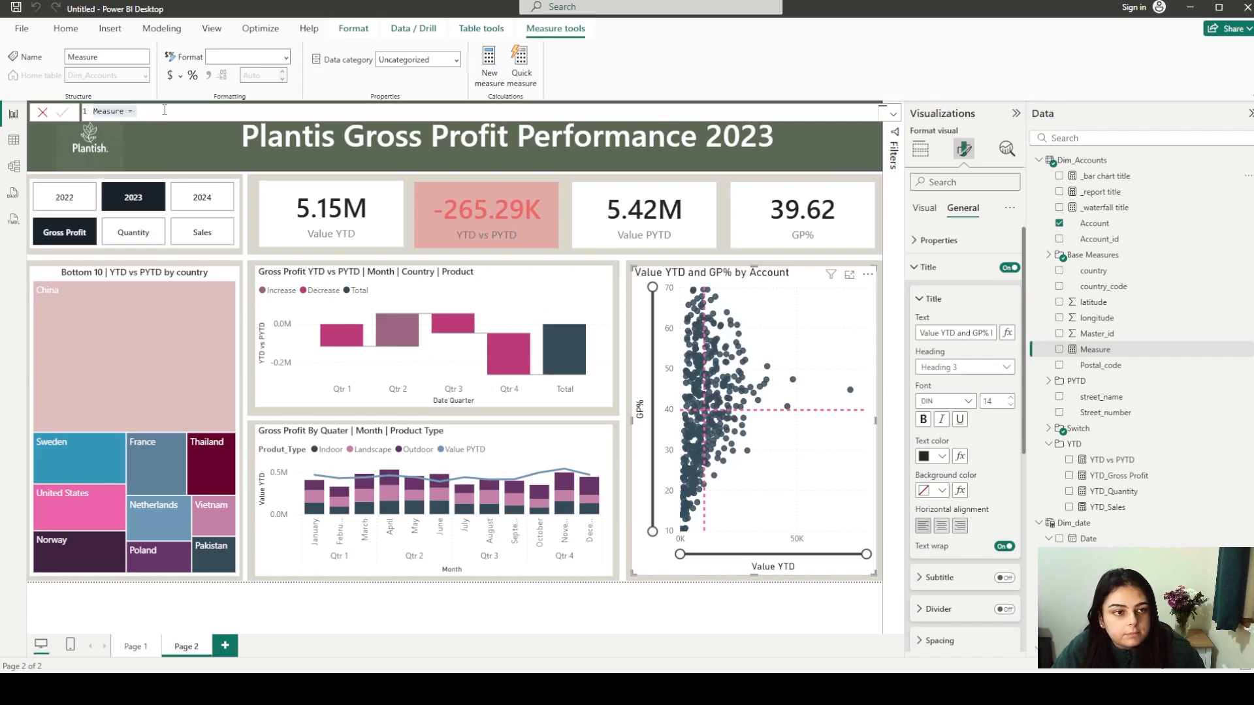
text(_s)
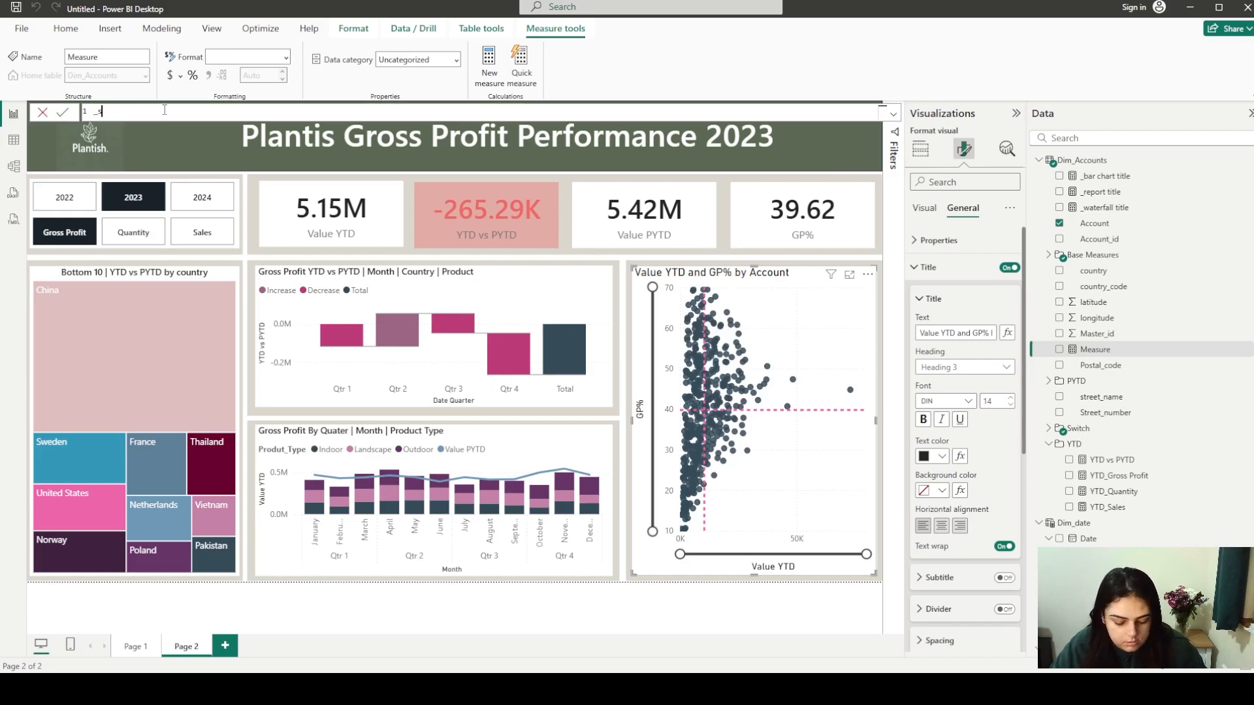
text(catter plot)
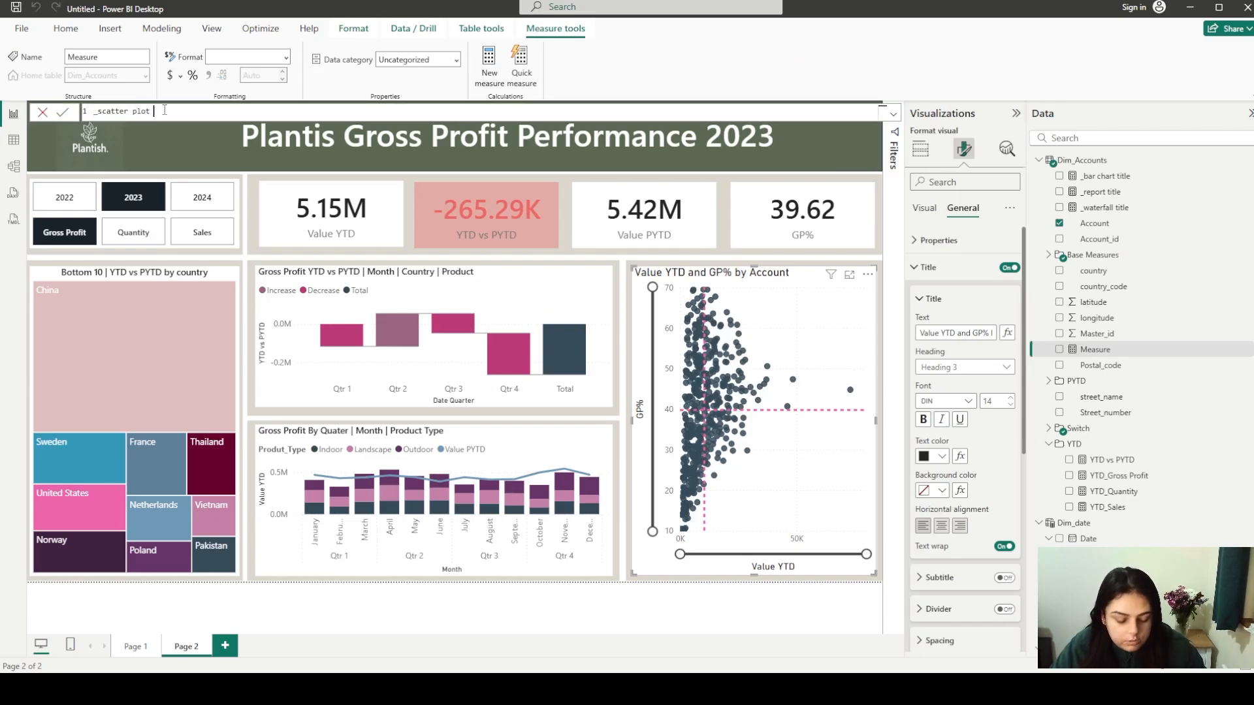
text( title = ")
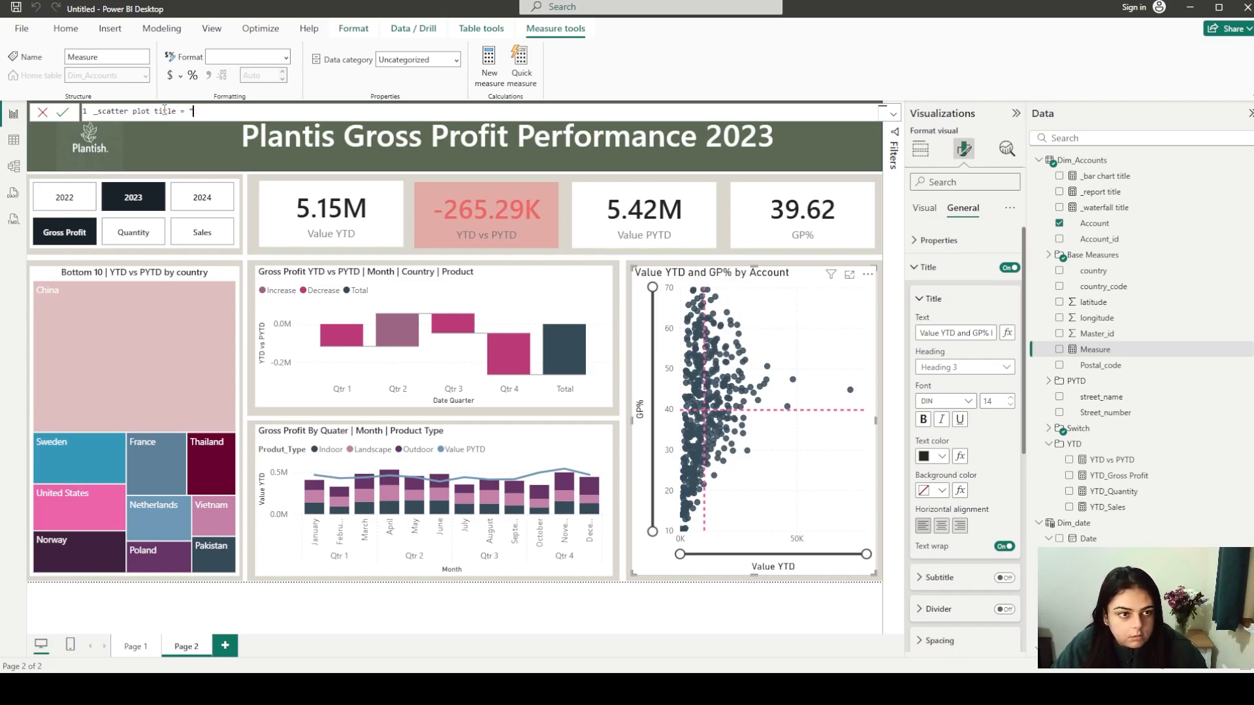
Begin the _scatter plot title formula with the text "Account Profitability Segmentation | GP% vs "
text(Accou)
key(BackSpace)
key(BackSpace)
key(BackSpace)
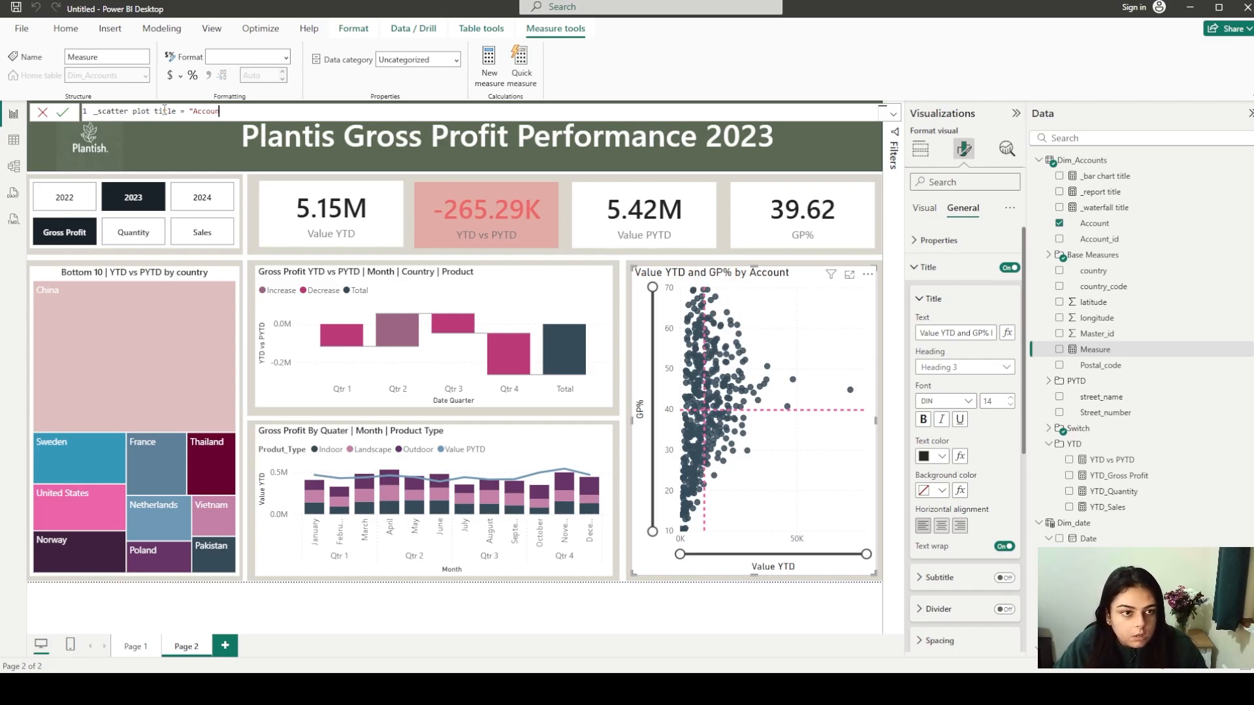
text(Prof)
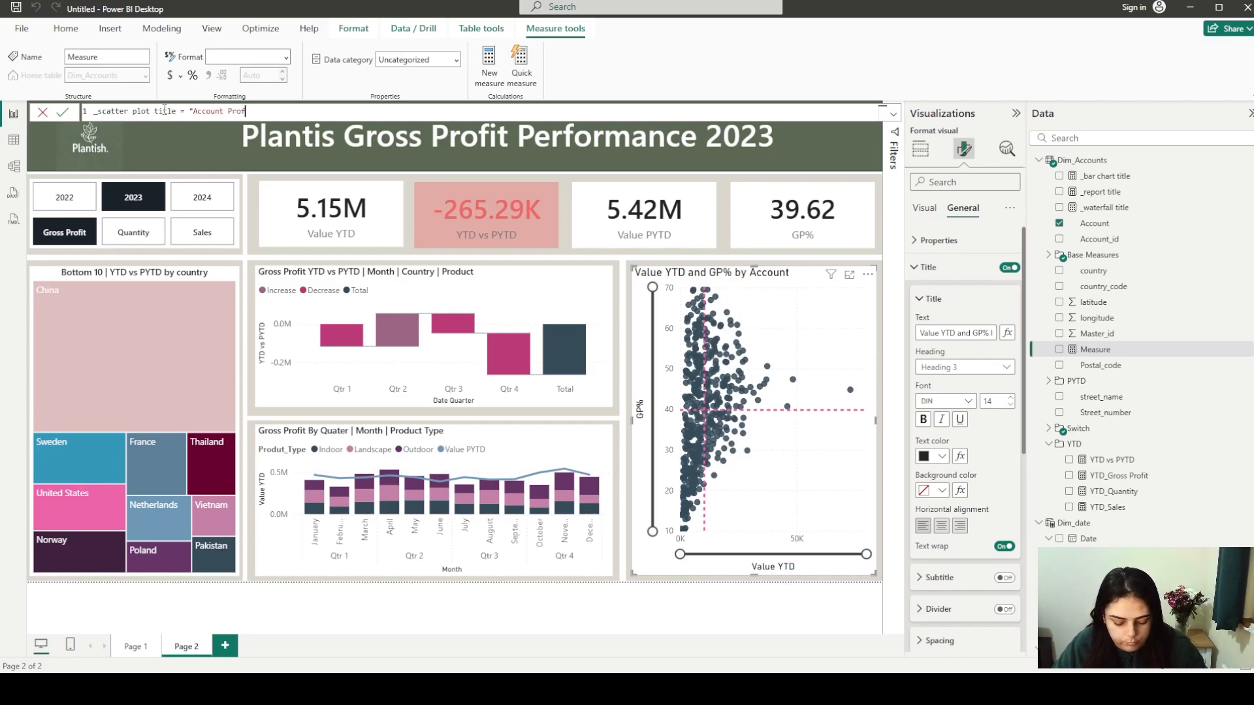
text(itability)
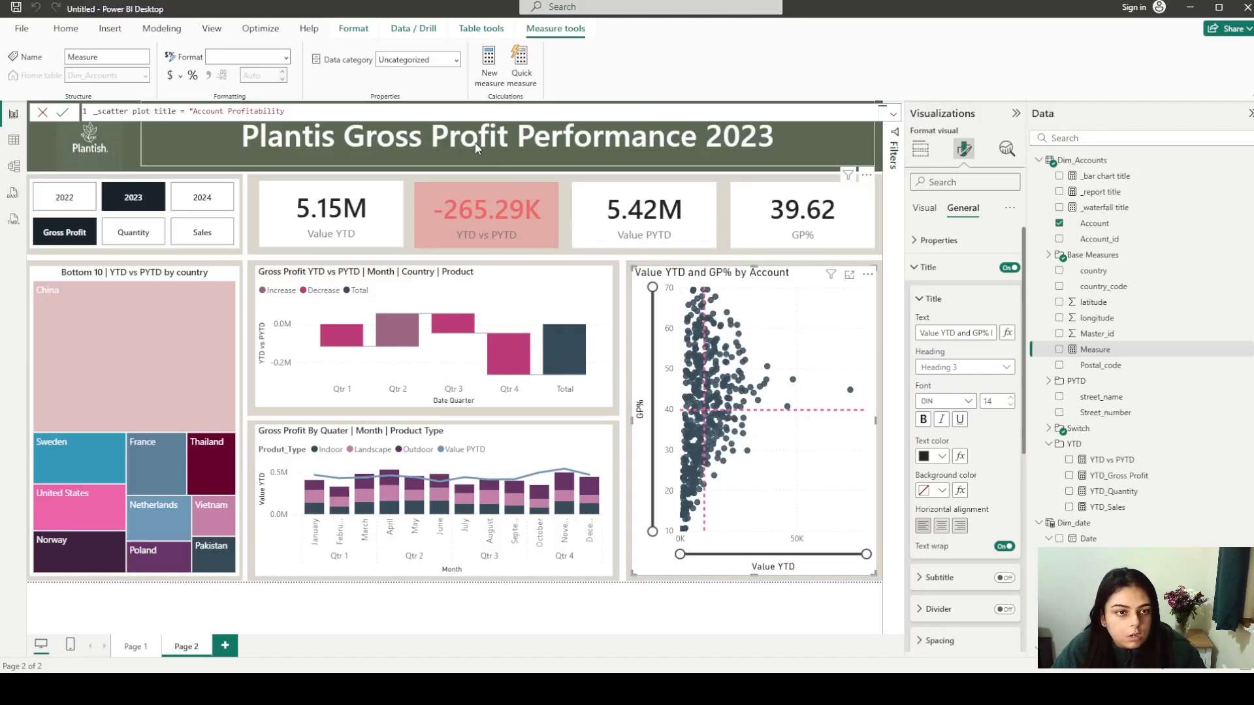
text(Segmentatio)
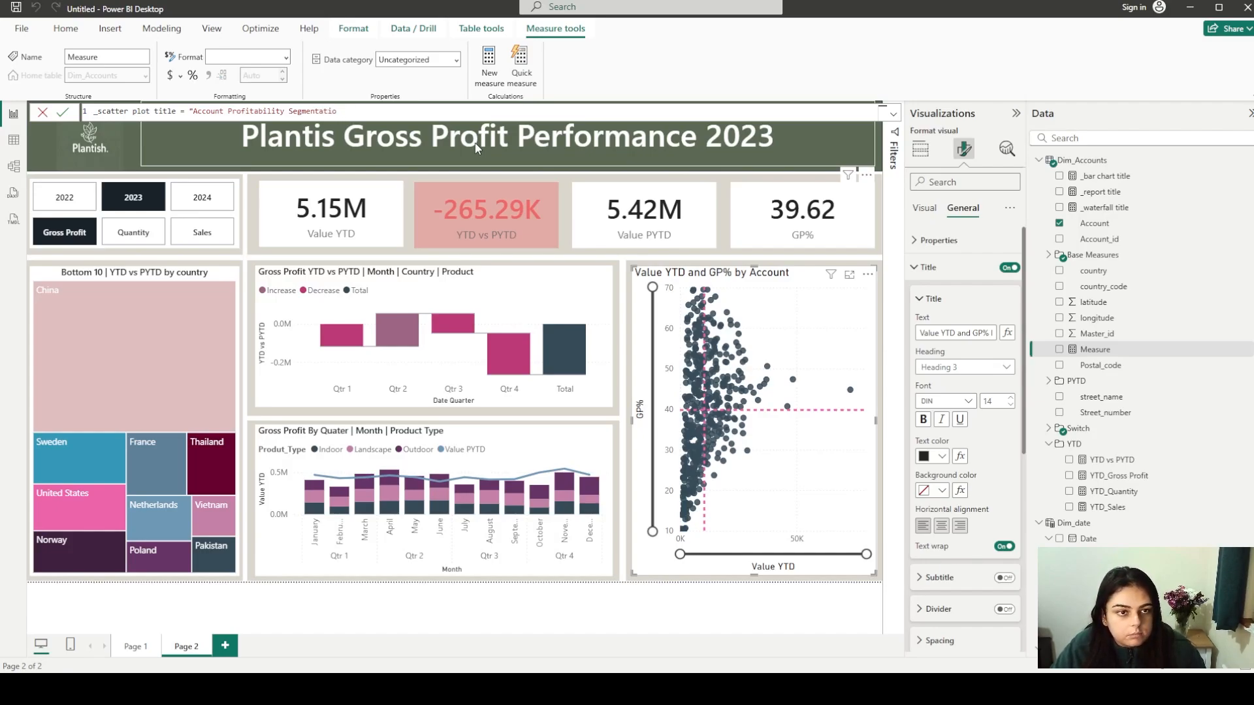
text(n ")
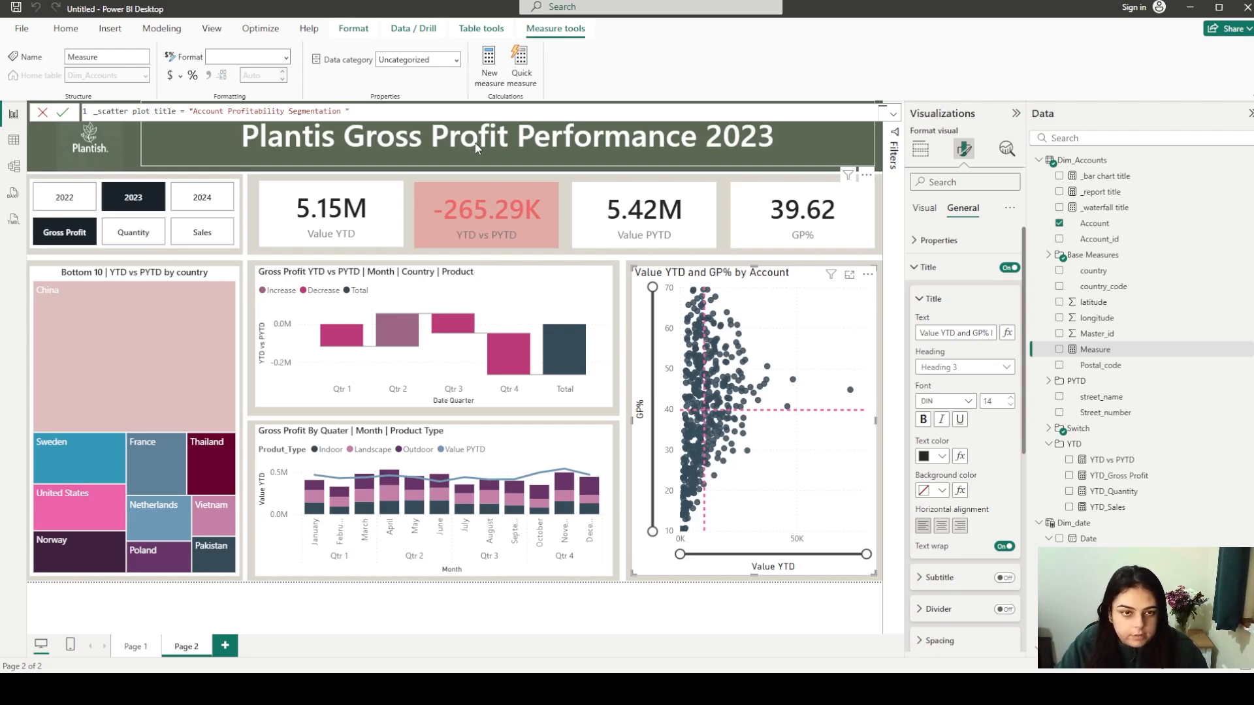
key(BackSpace)
key(BackSpace)
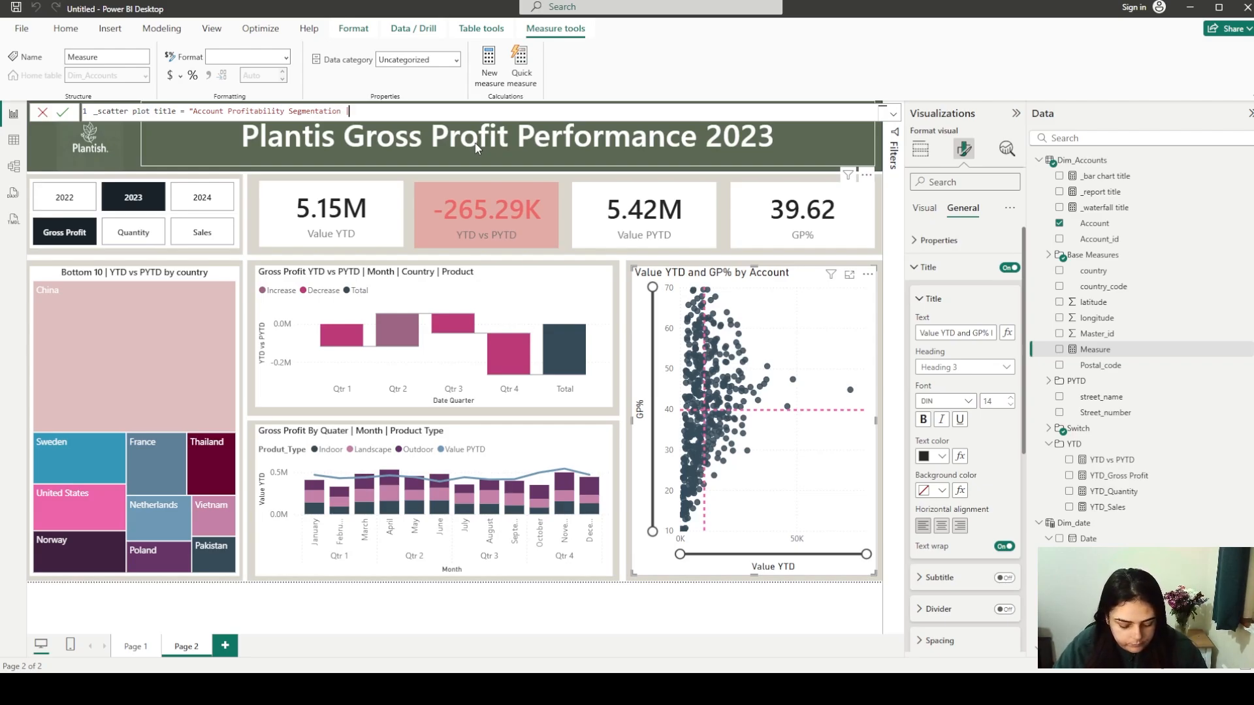
text(| GP% v)
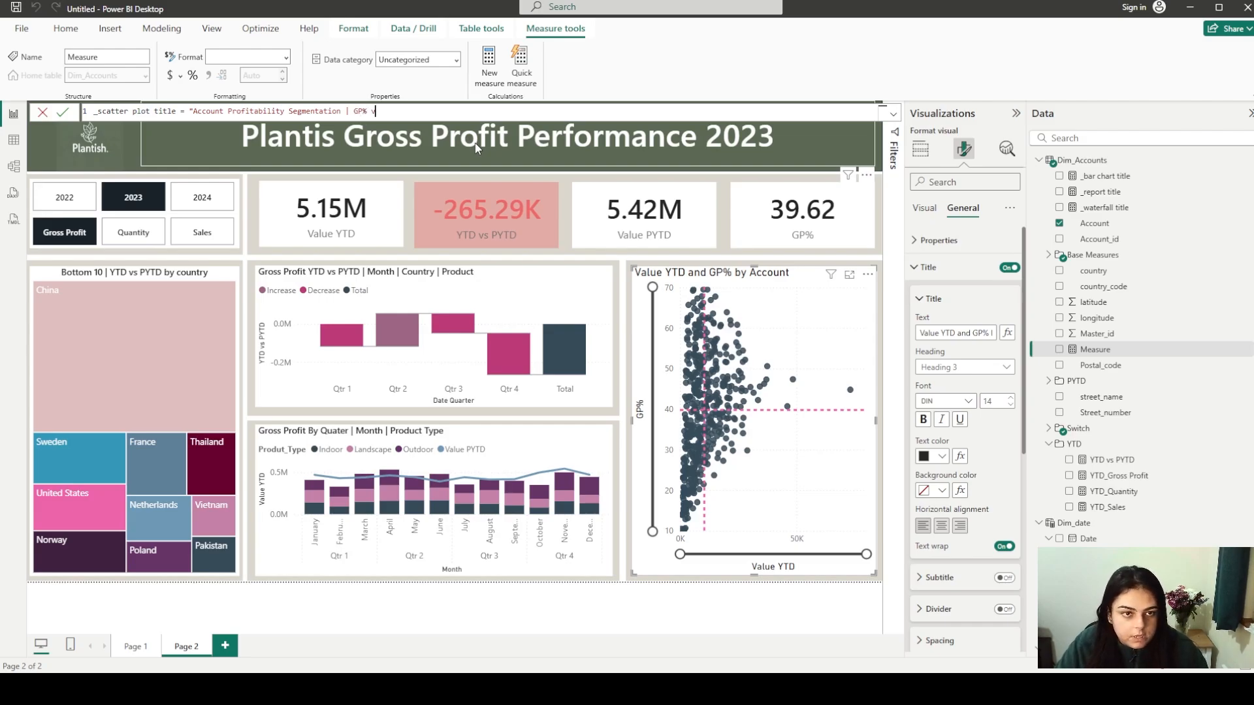
text(a)
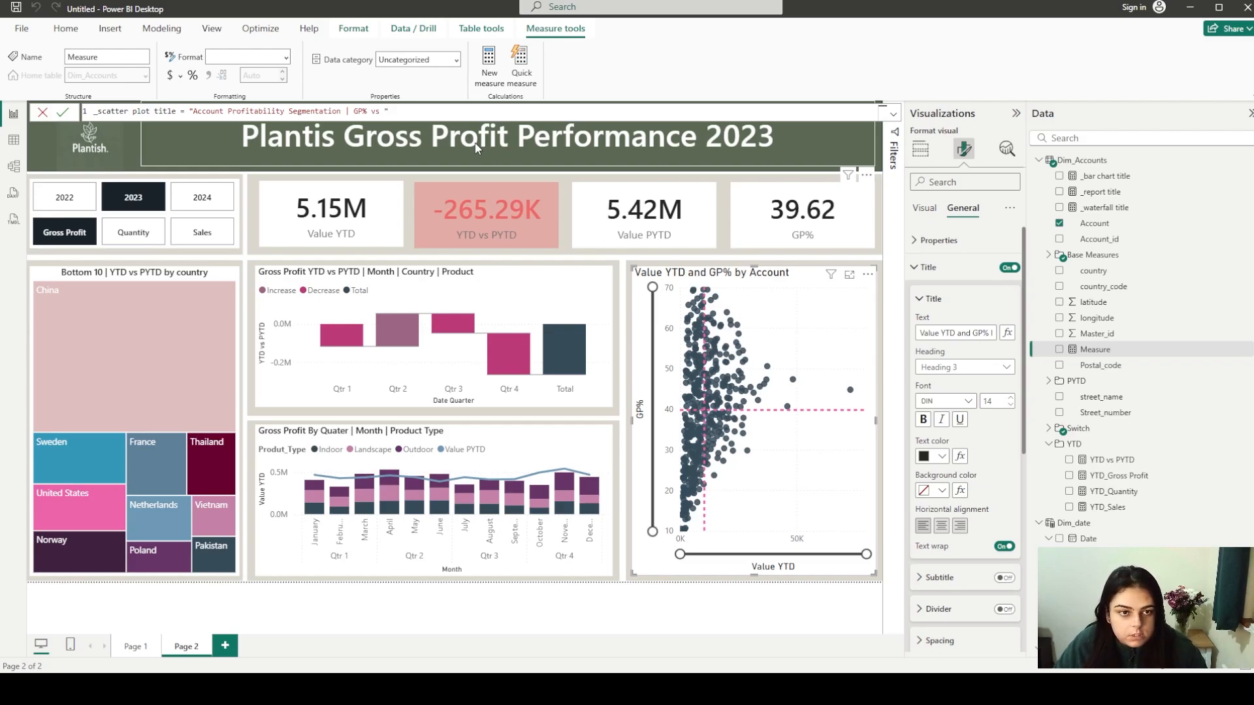
Append & SELECTEDVALUE(Slc_values[Value]) to the _scatter plot title formula and commit the measure
text(& se)
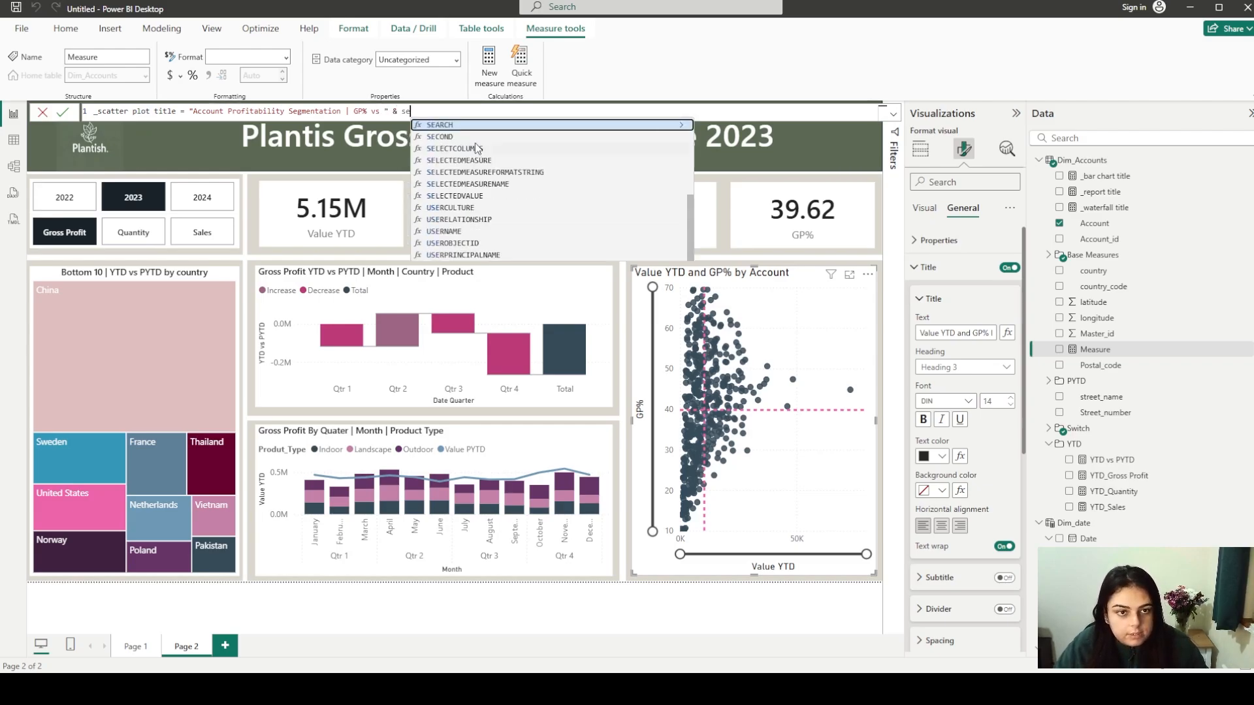
text(lec)
key(Down)
key(Down)
key(Down)
key(Down)
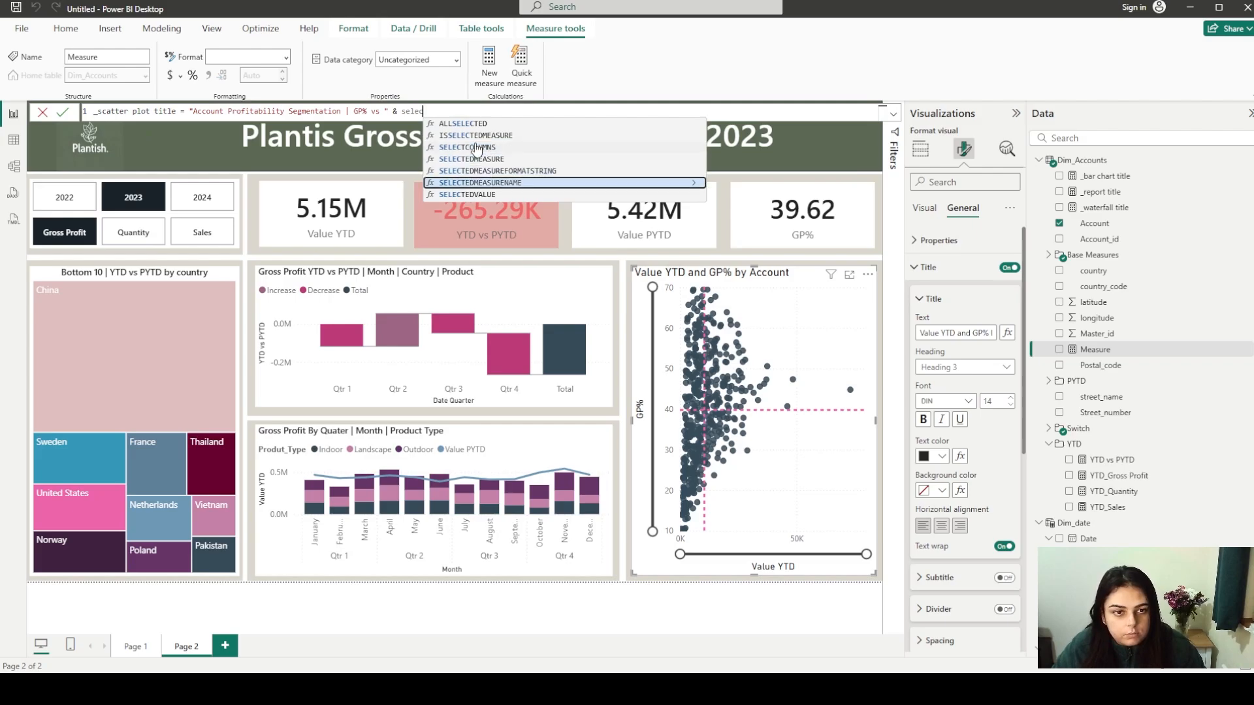
key(Tab)
text(sal)
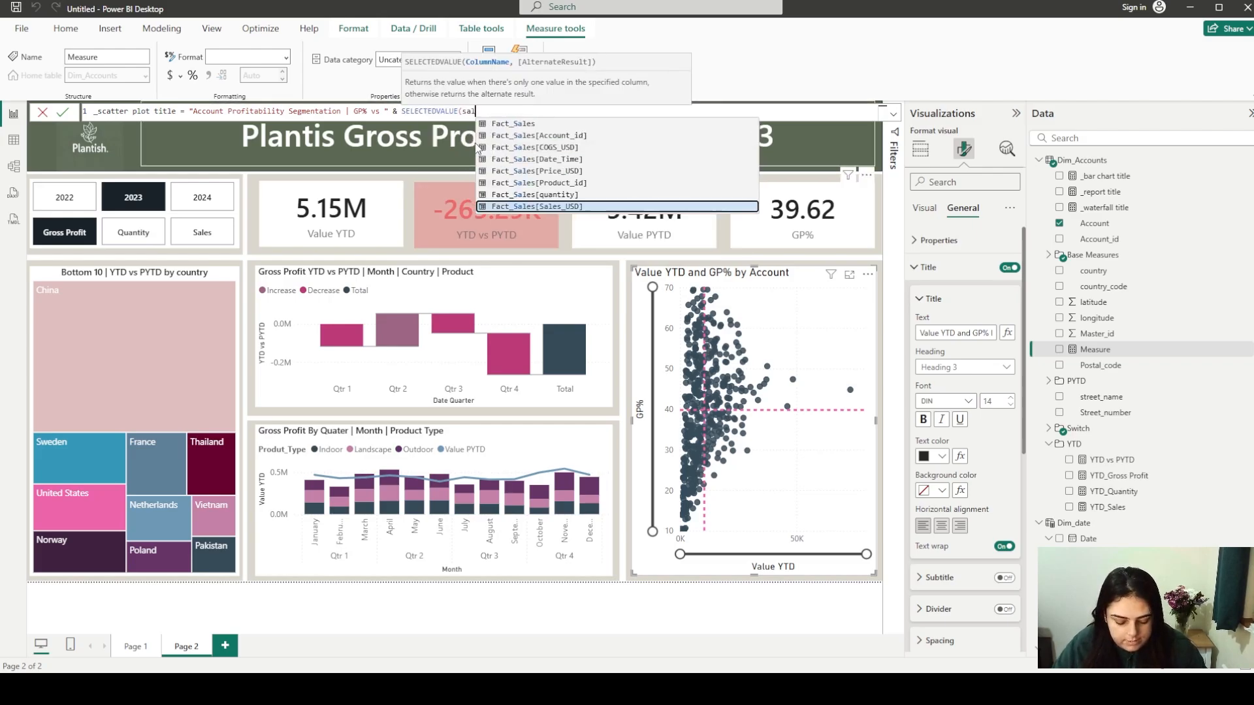
key(BackSpace)
key(BackSpace)
text(lc)
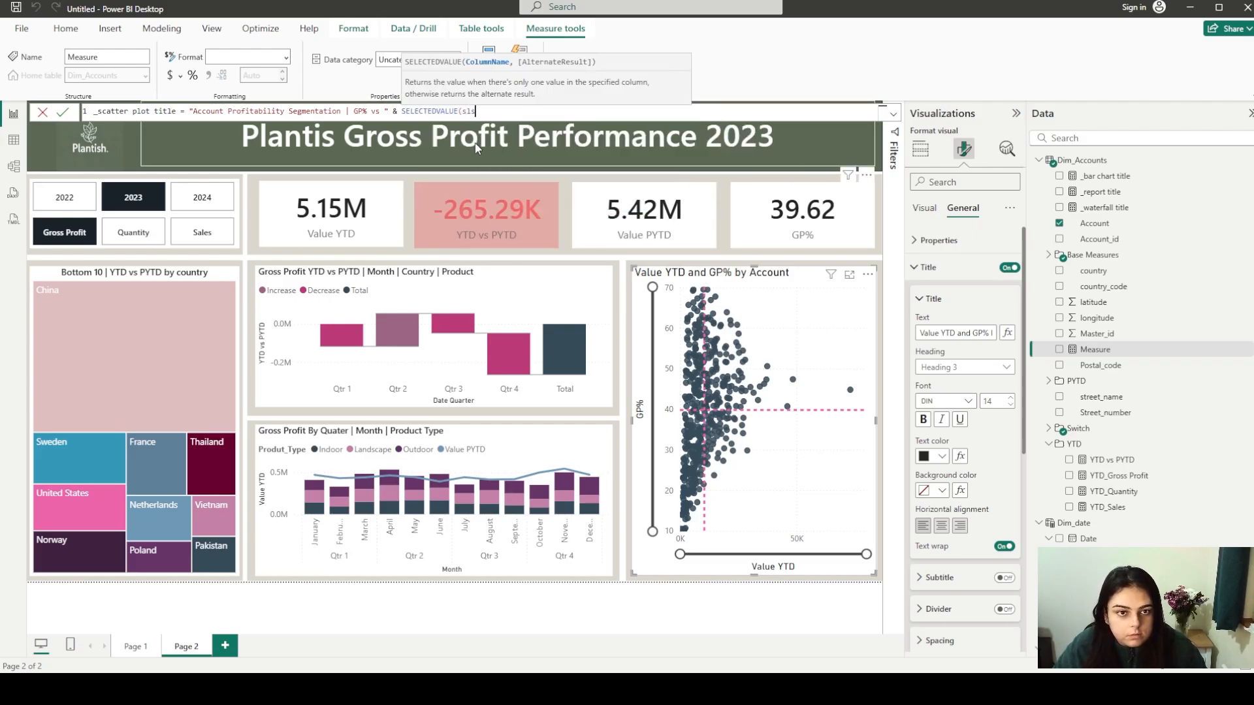
key(Down)
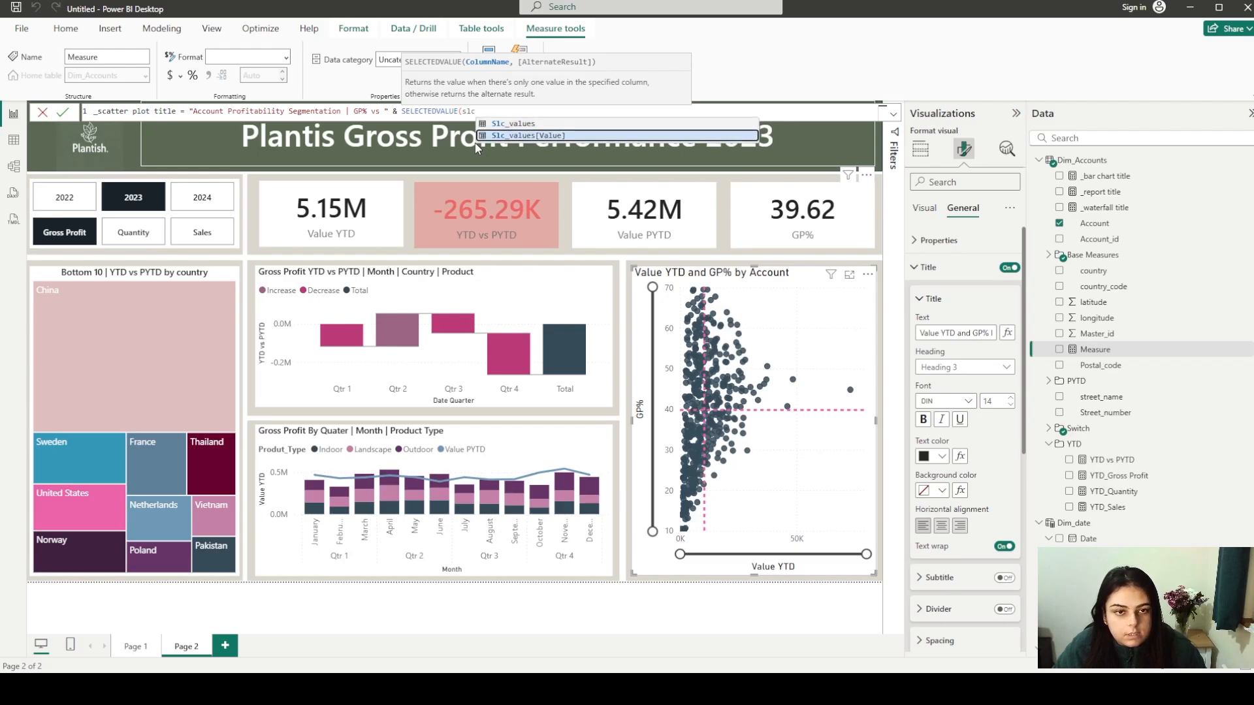
key(Tab)
text())
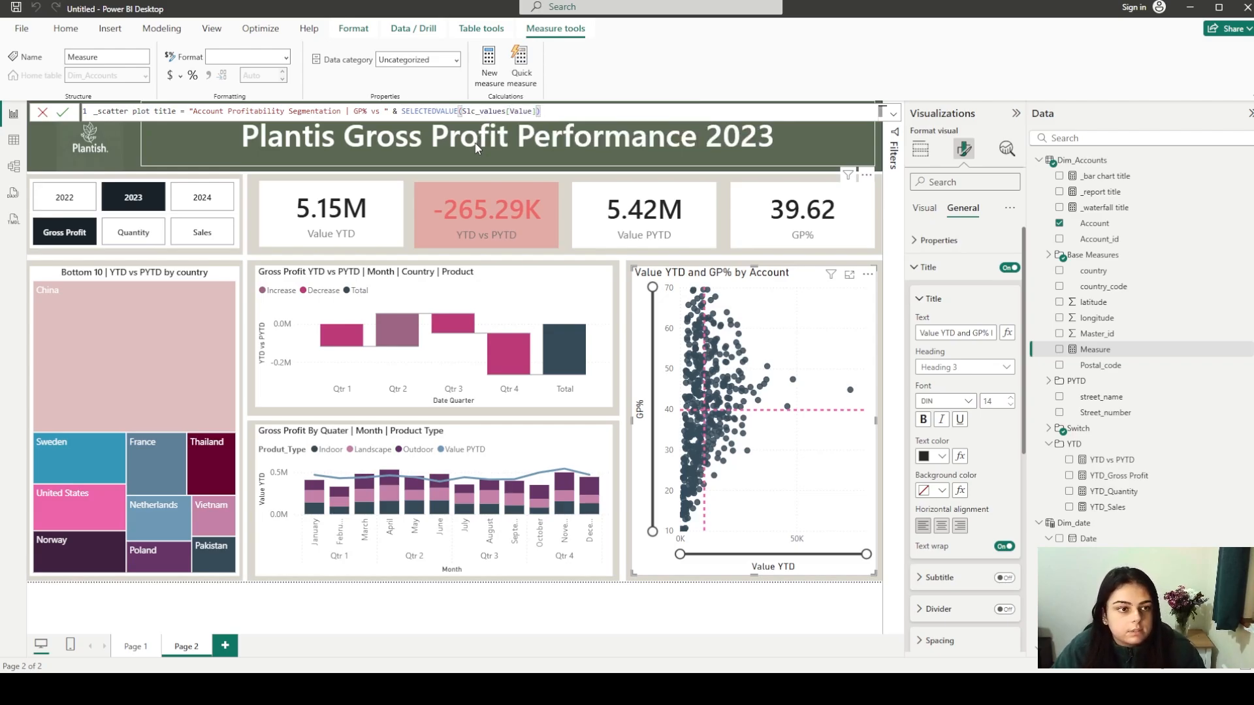
key(Return)
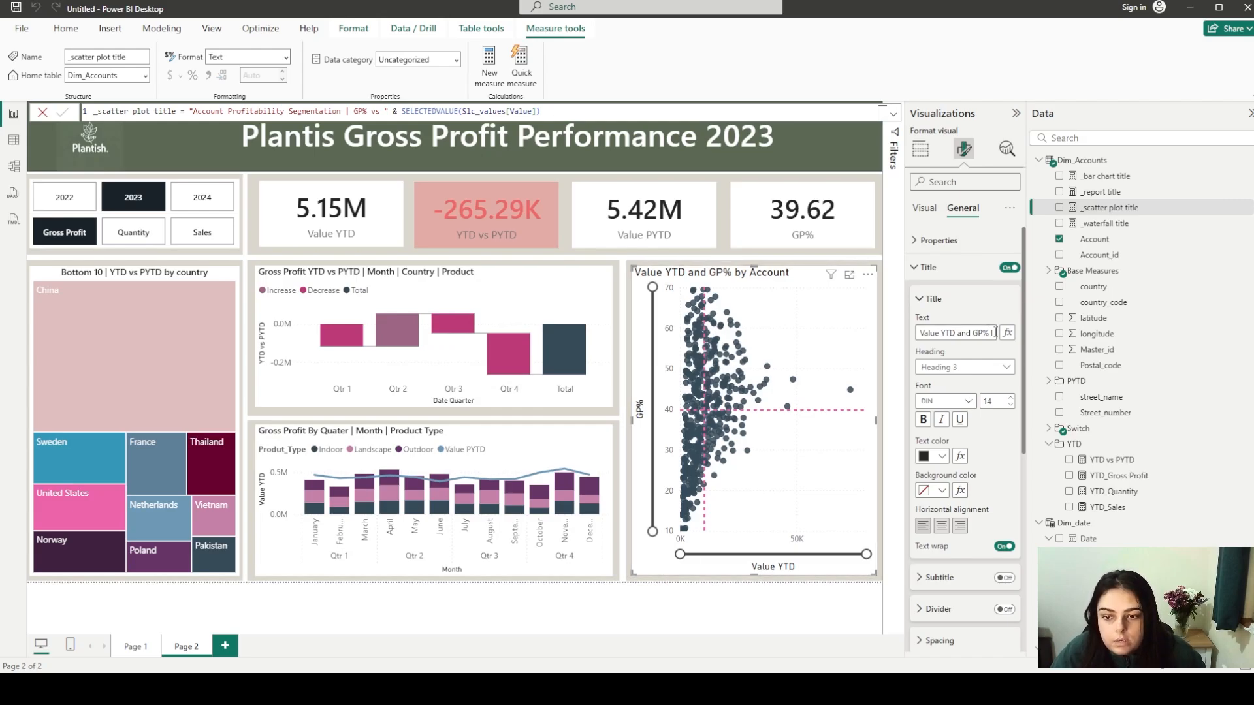
Base the scatter chart's title text on the _scatter plot title measure, using the Field value format style
click(1007, 333)
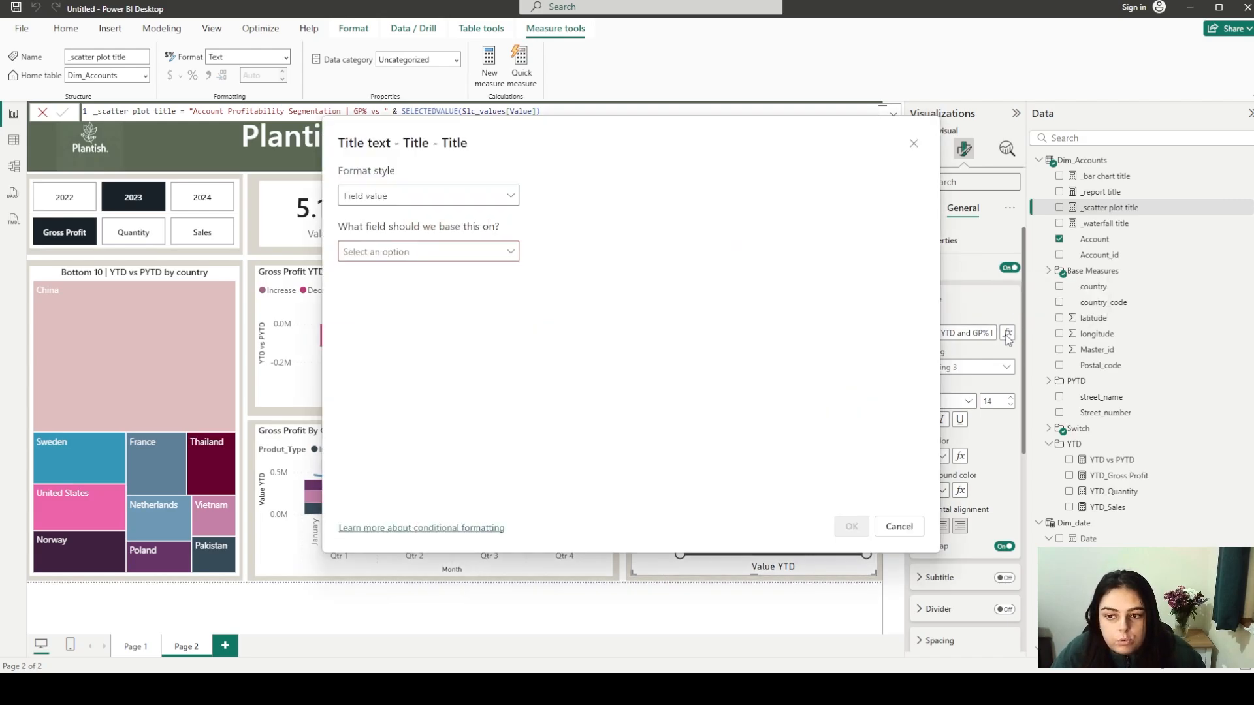
click(485, 258)
scroll(422, 388, down, 1)
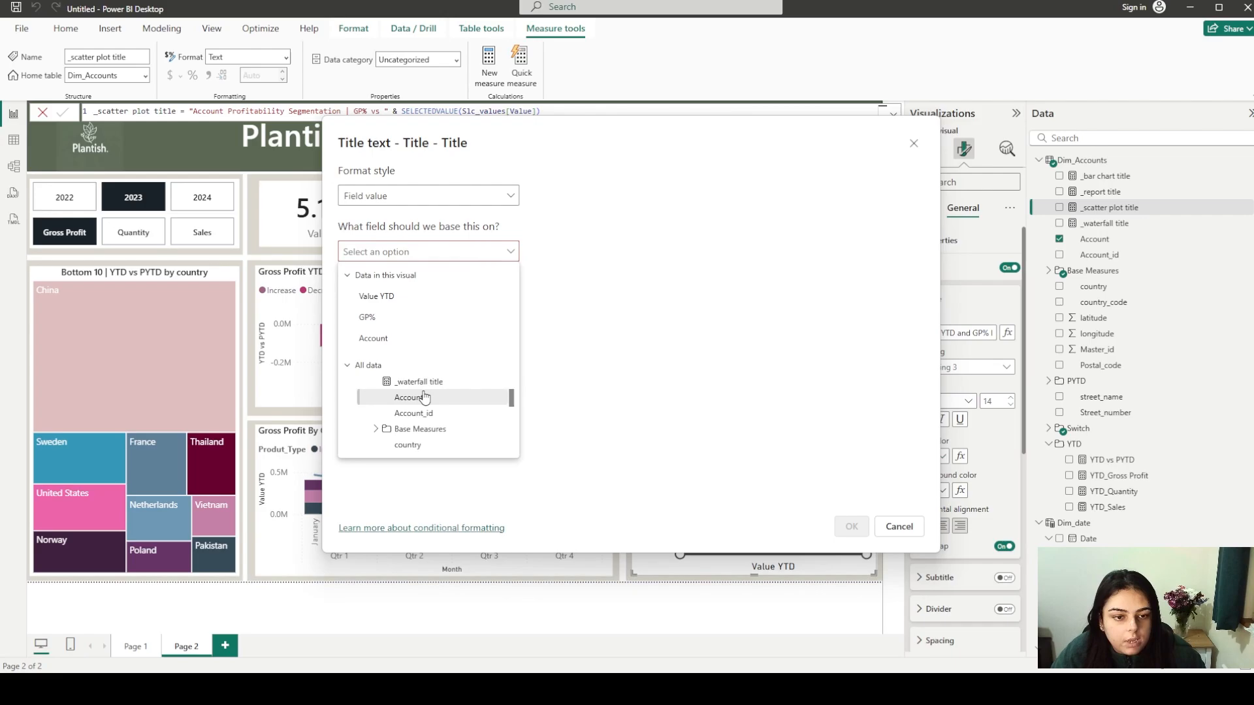
scroll(425, 398, up, 1)
click(434, 433)
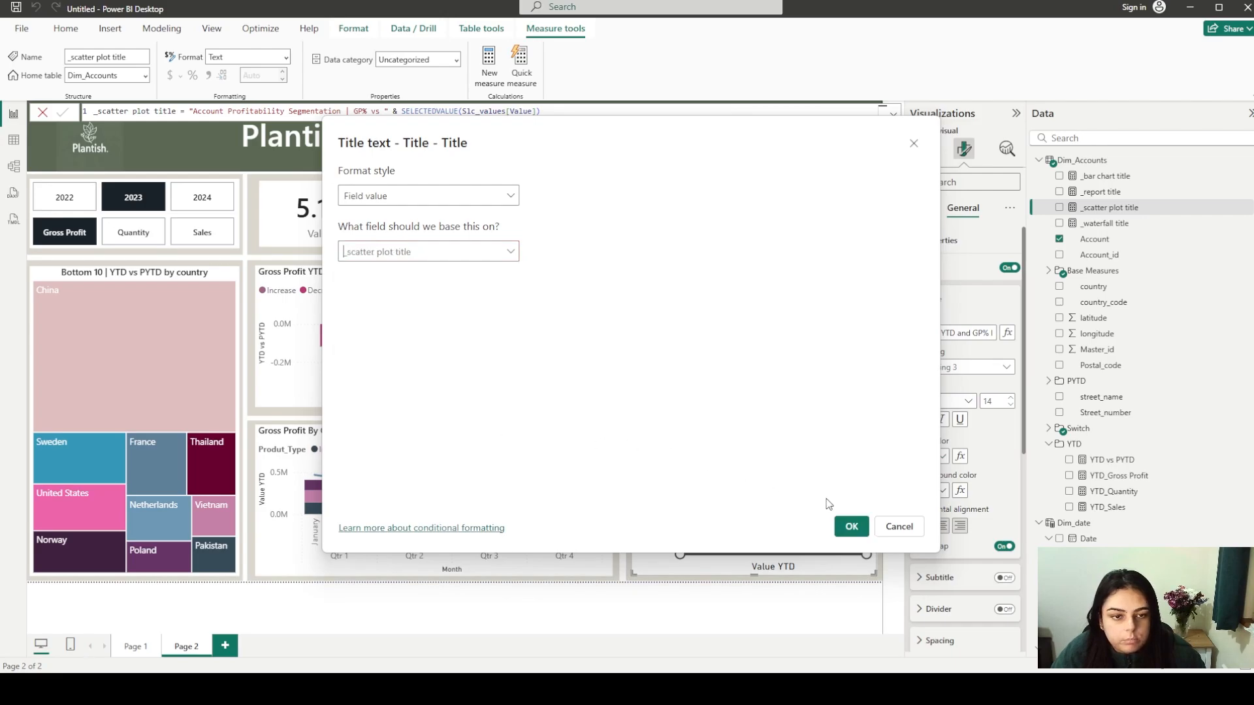
click(852, 527)
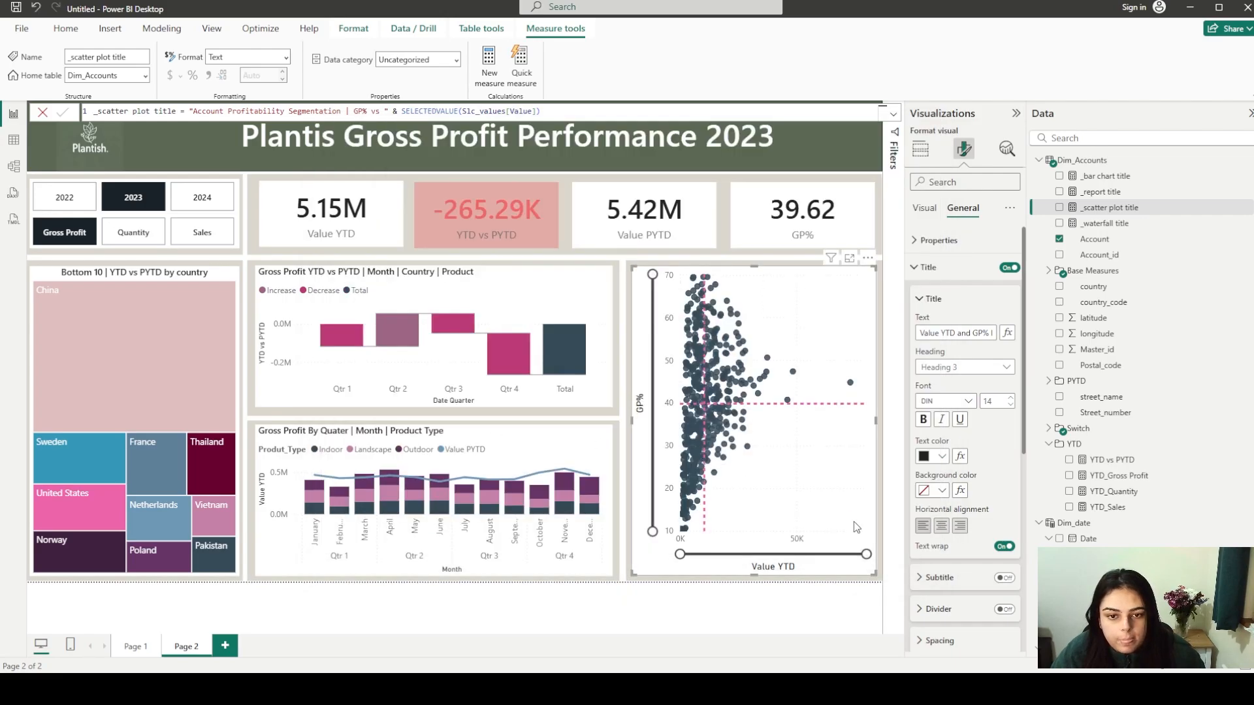
Format the scatter chart's title in Segoe UI Bold at size 10
click(969, 401)
scroll(966, 516, down, 5)
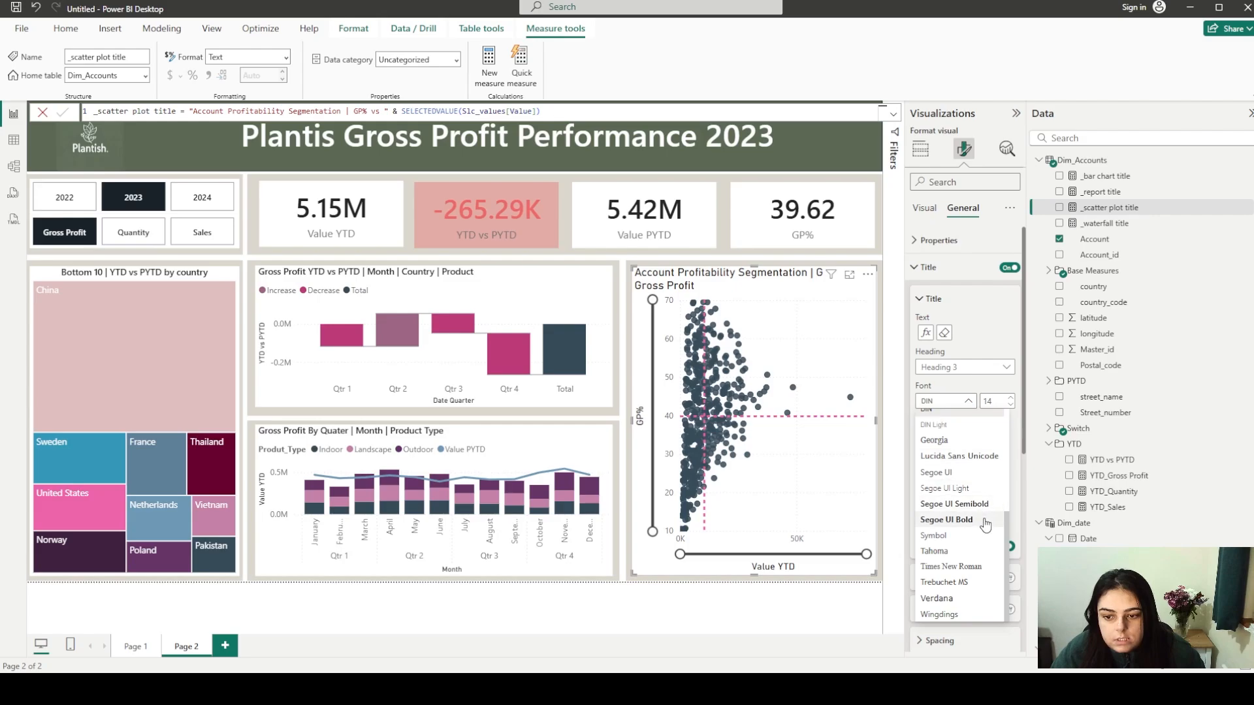
click(947, 520)
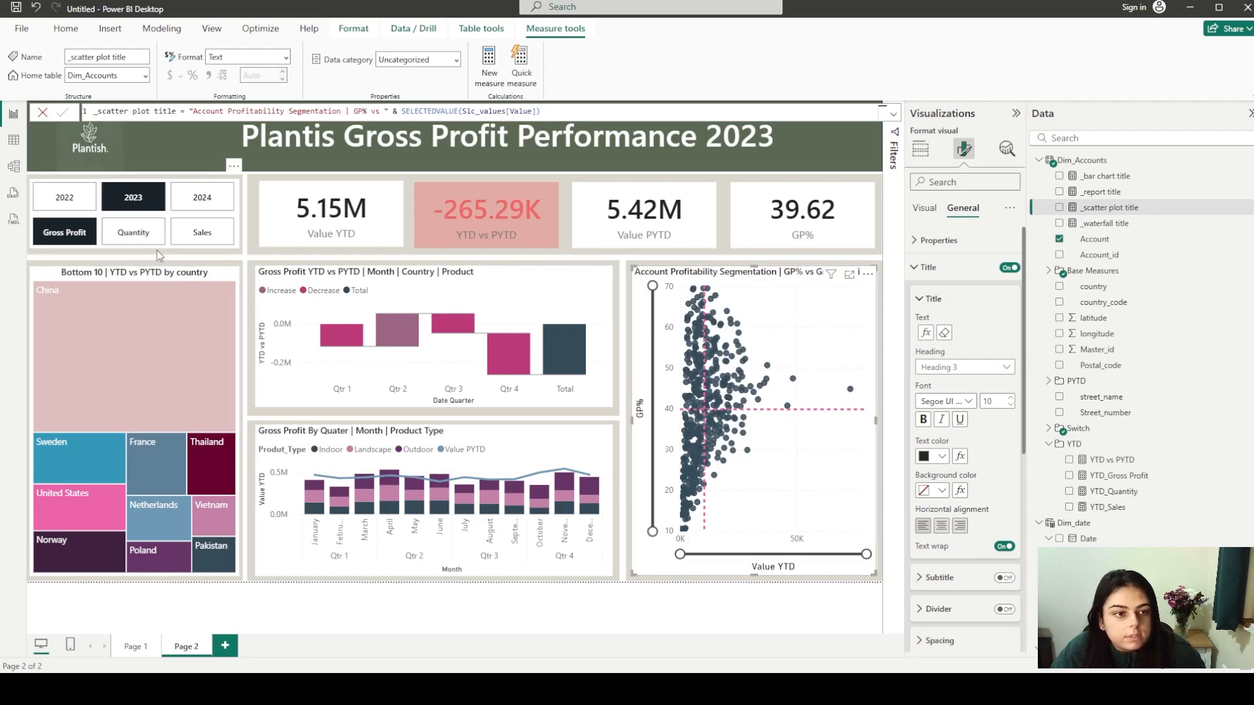
Test the dynamic titles by filtering the report to Quantity, Sales and Gross Profit, and to the years 2022 and 2024
click(105, 230)
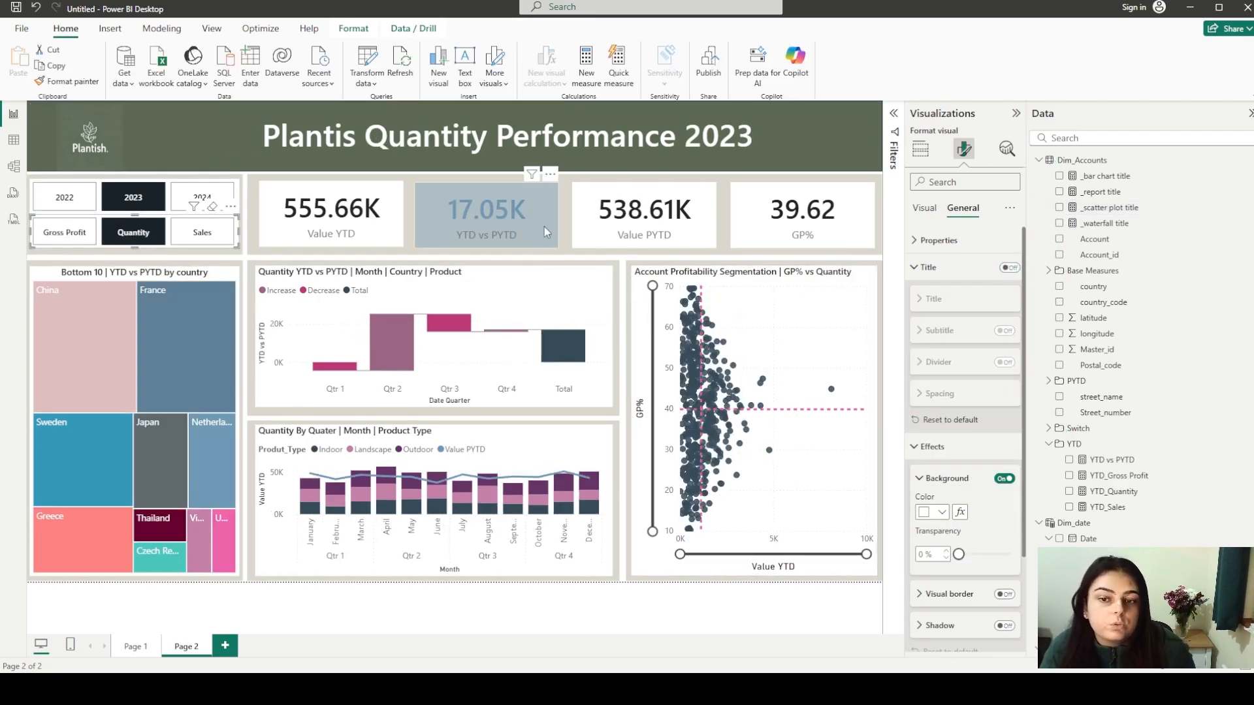
click(179, 239)
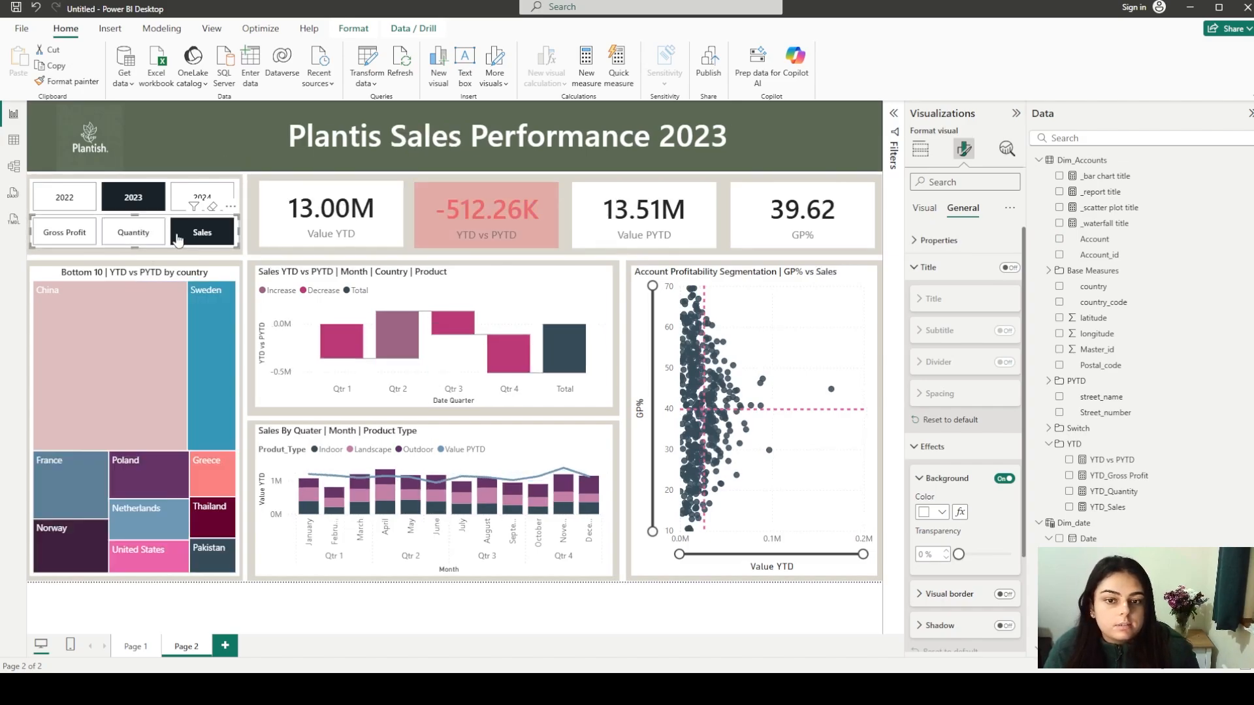
click(56, 242)
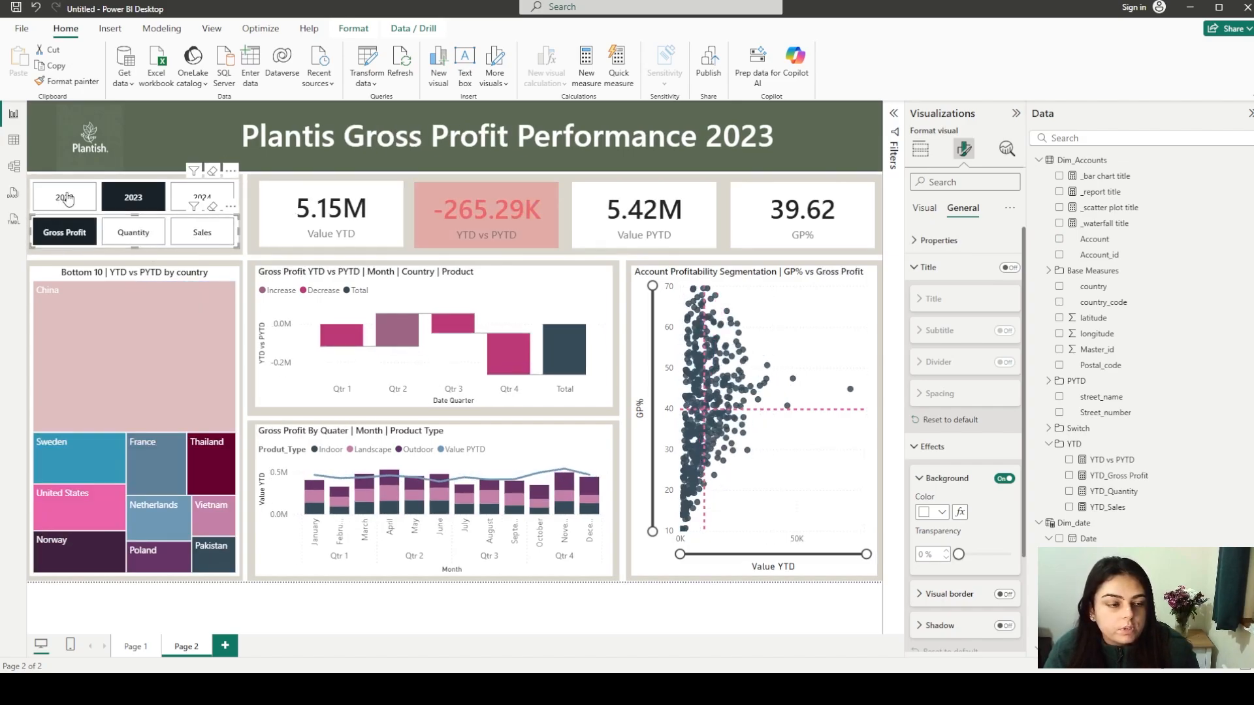
click(65, 197)
click(184, 207)
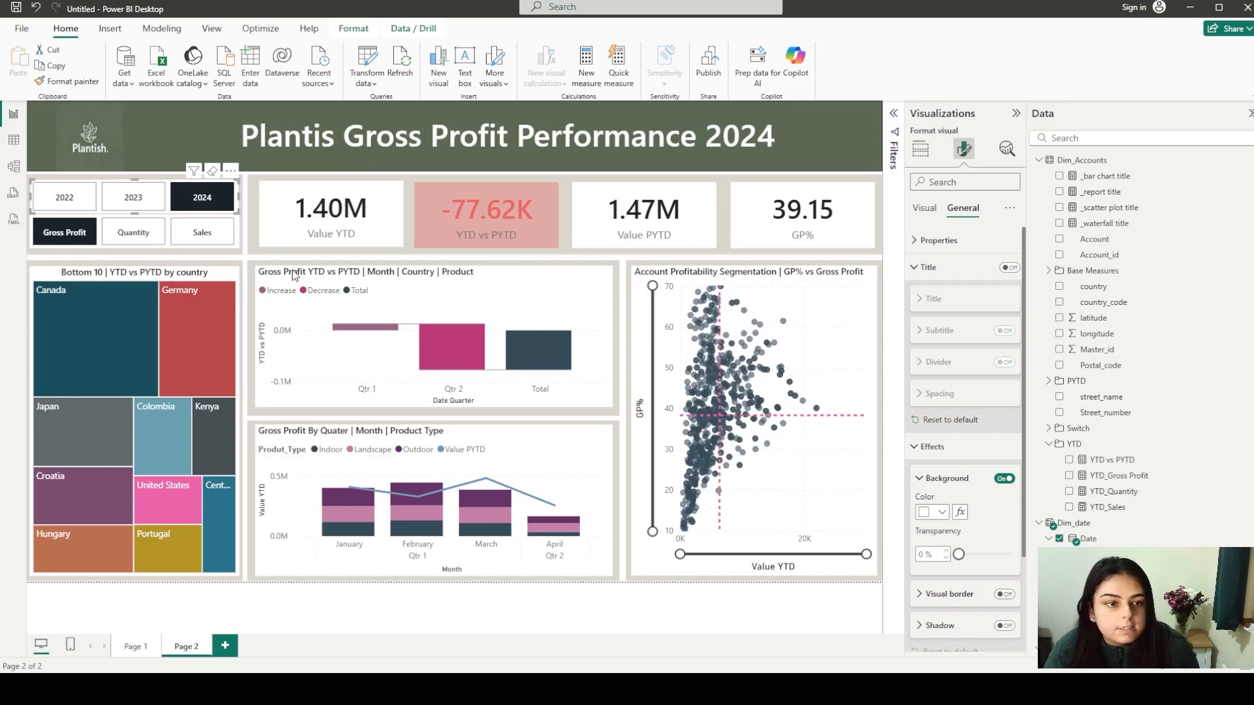
Deselect the year slicer and collapse the Visualizations and Data panes to enlarge the report page
click(243, 256)
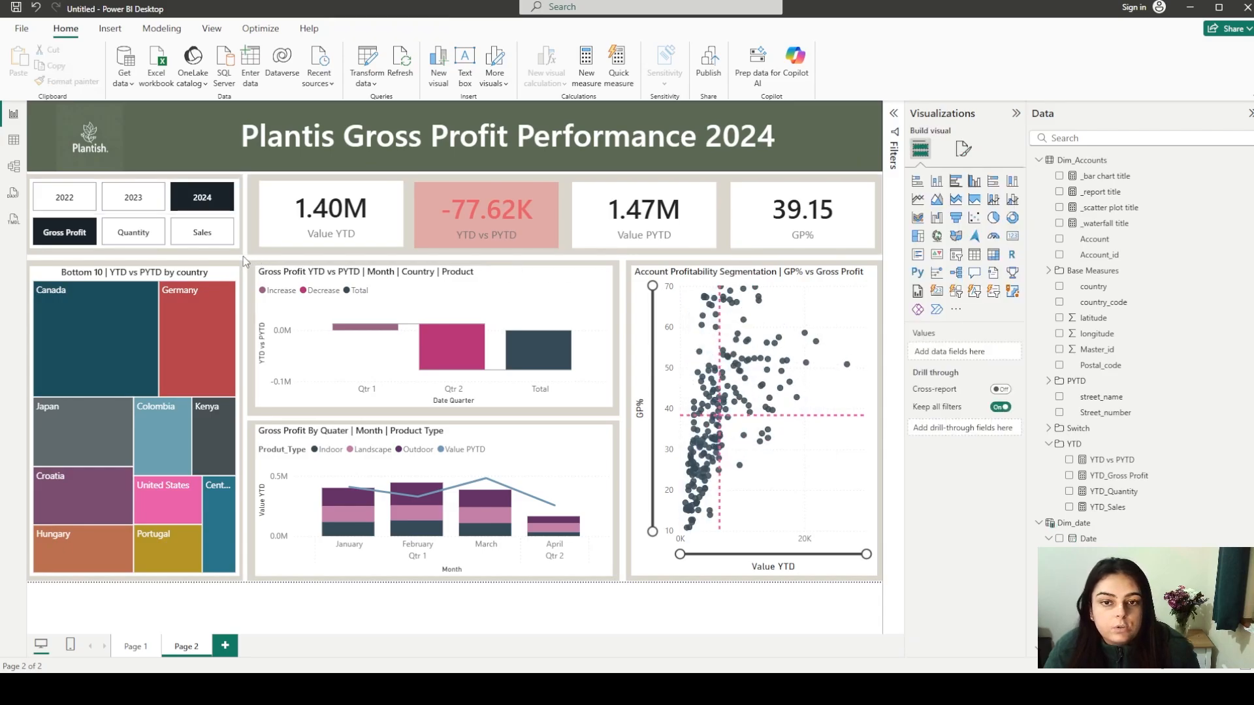
click(1017, 115)
click(1248, 116)
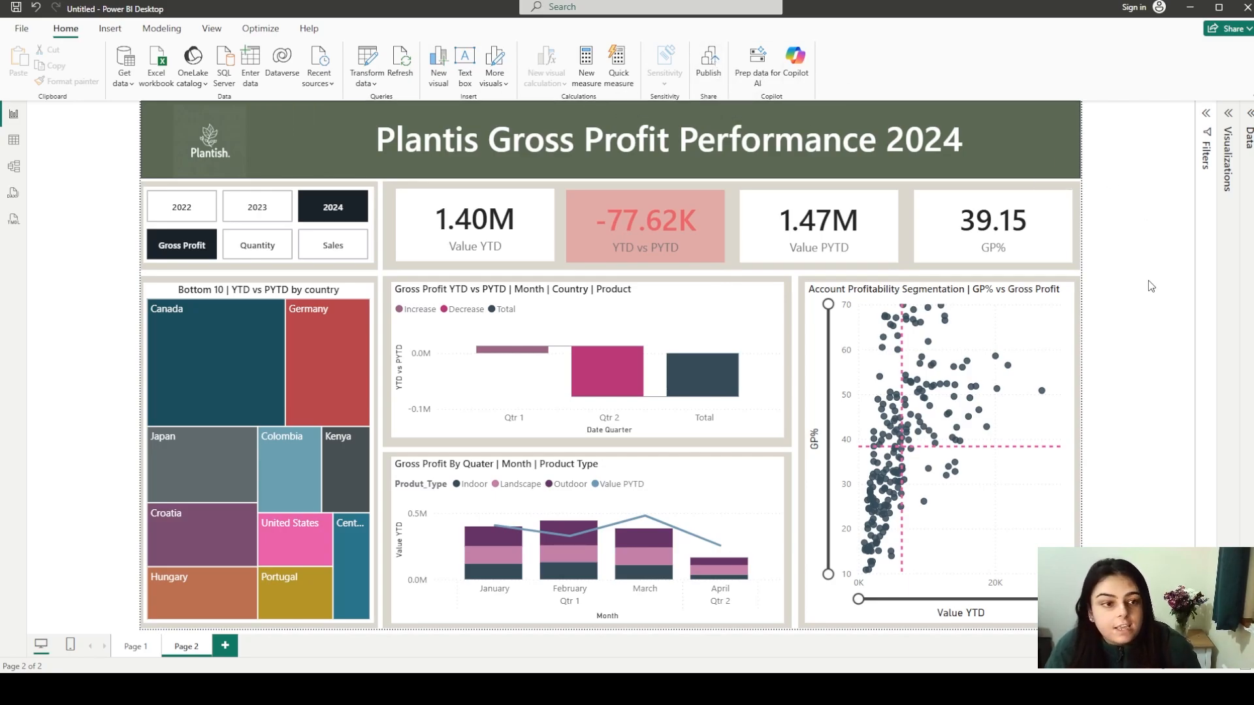
key(alt+Tab)
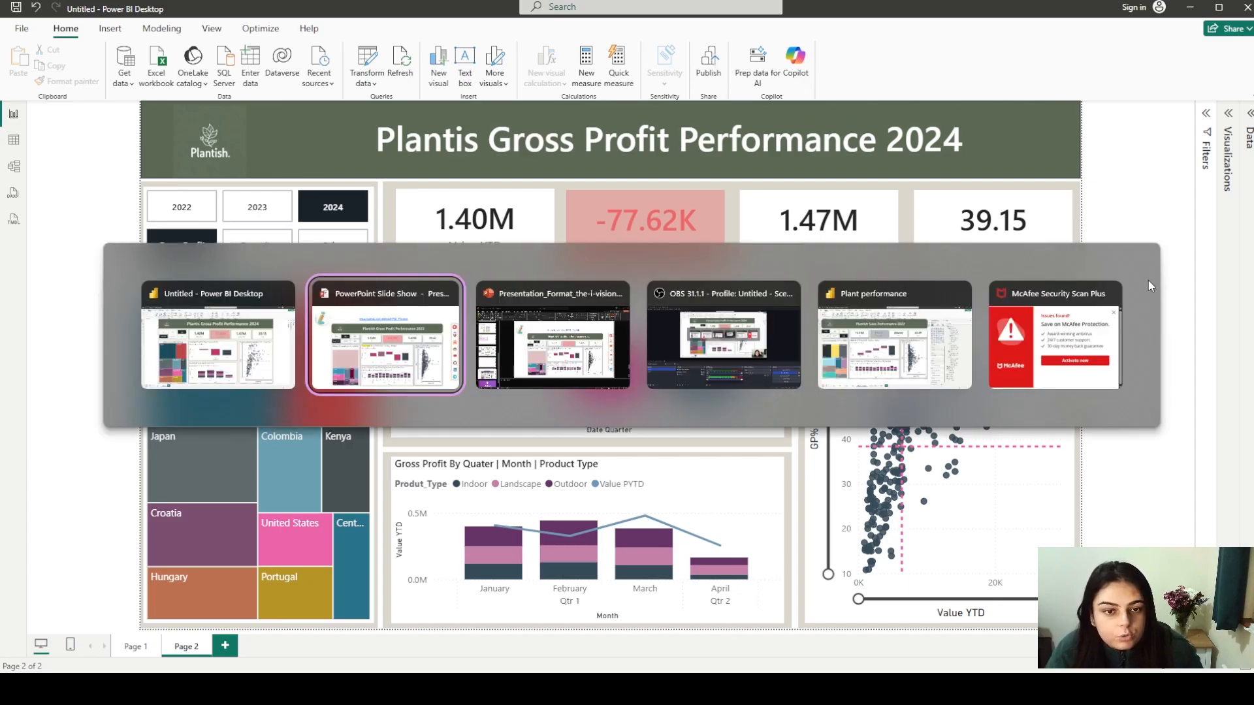
key(alt+Tab)
key(alt+Tab)
click(84, 539)
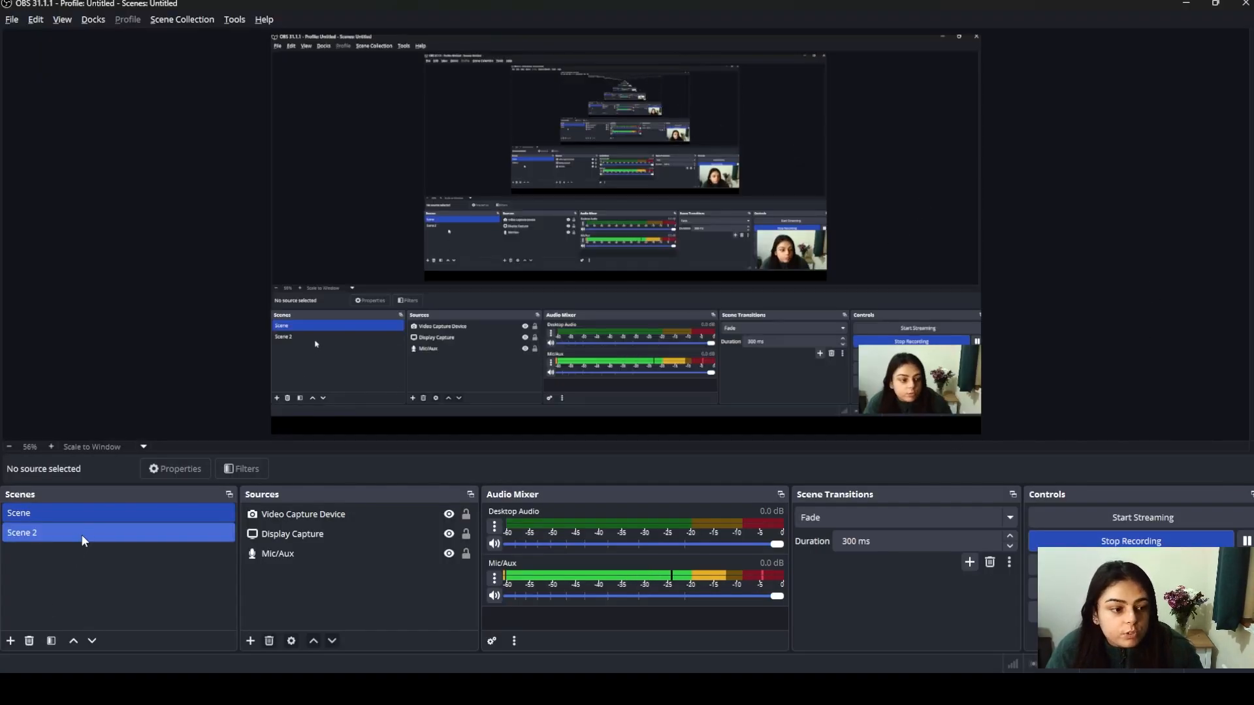